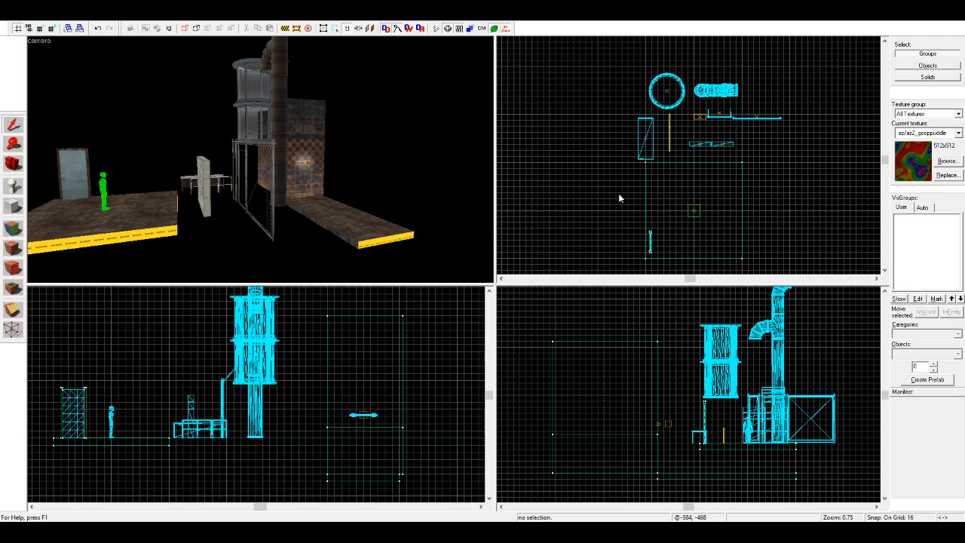
# Step: Enlarge the 3D camera view relative to the three 2D views
pyautogui.click(18, 166)
pyautogui.moveTo(241, 173); pyautogui.dragTo(260, 160)
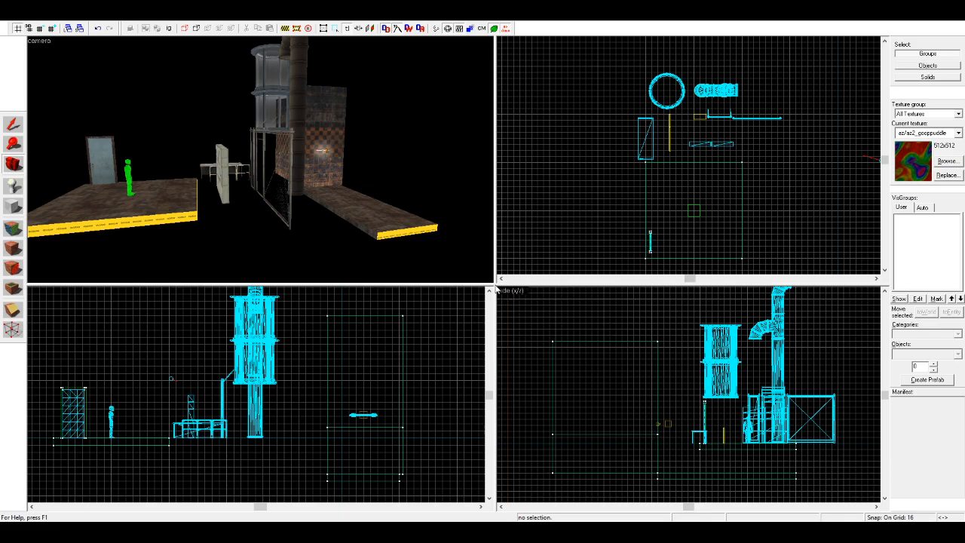
pyautogui.moveTo(494, 286); pyautogui.dragTo(564, 351)
pyautogui.press('z')
pyautogui.press('a')
pyautogui.press('w')
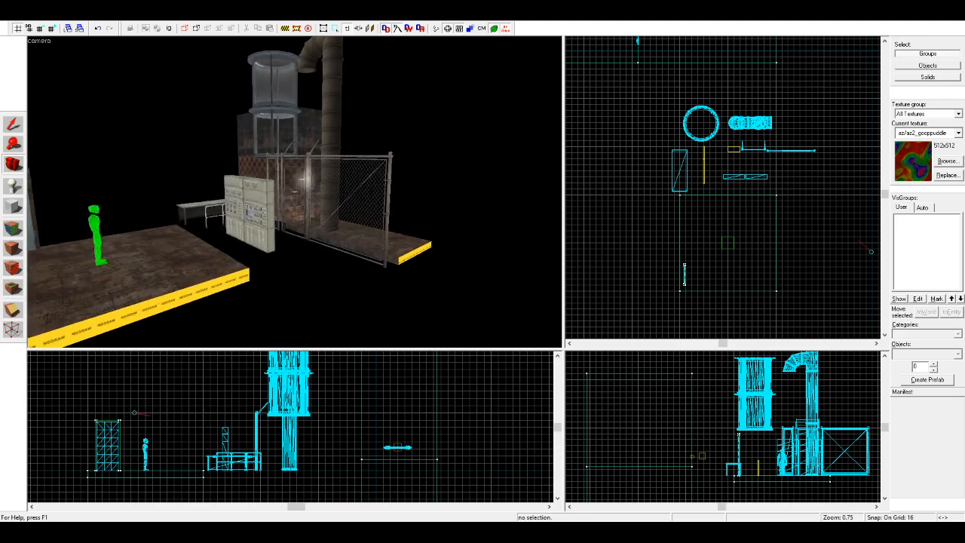
# Step: Examine the control panels, fence, table, tank and pipe props from several angles in the 3D view
pyautogui.press('z')
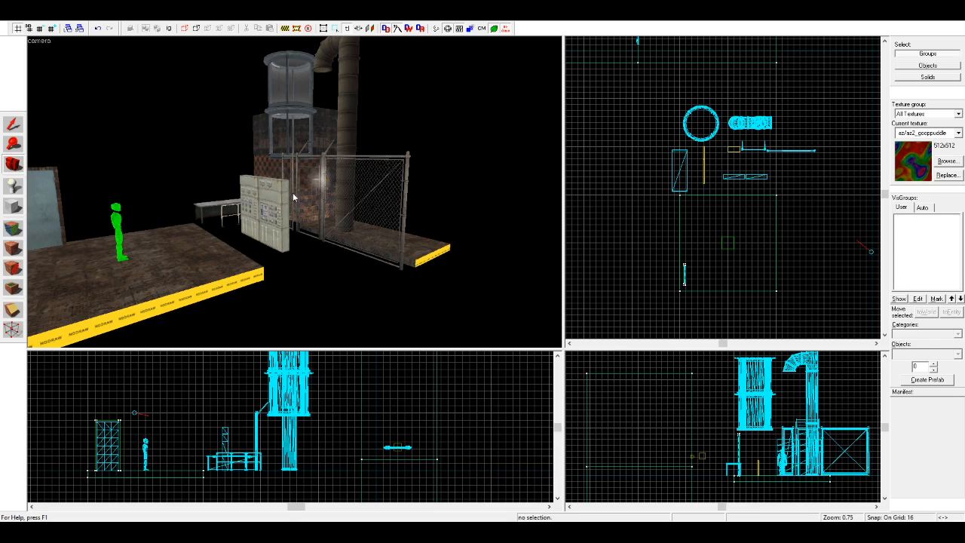
pyautogui.press('z')
pyautogui.press('w')
pyautogui.press('a')
pyautogui.press('z')
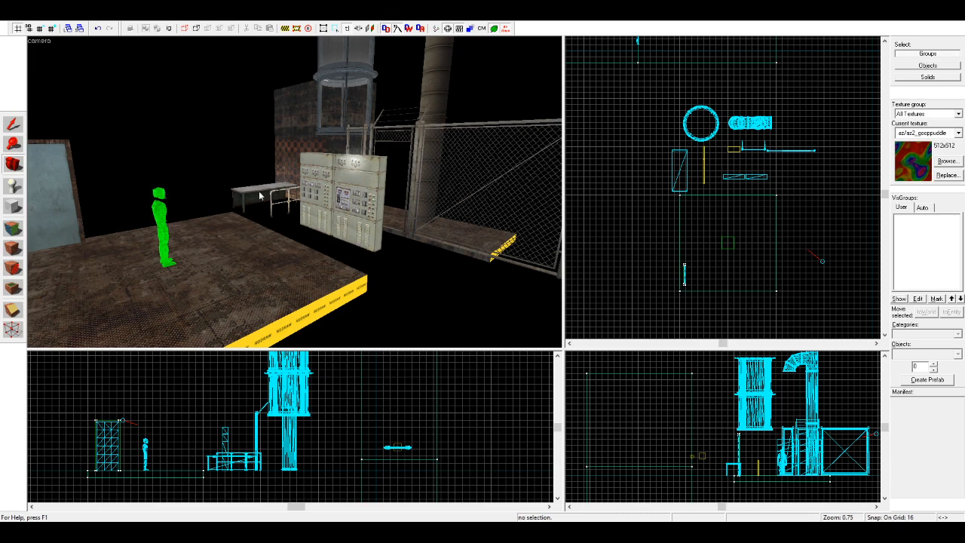
pyautogui.press('z')
pyautogui.press('z')
pyautogui.press('z')
pyautogui.press('z')
# Step: Use the Auto visgroups to hide everything except the Props group
pyautogui.click(15, 126)
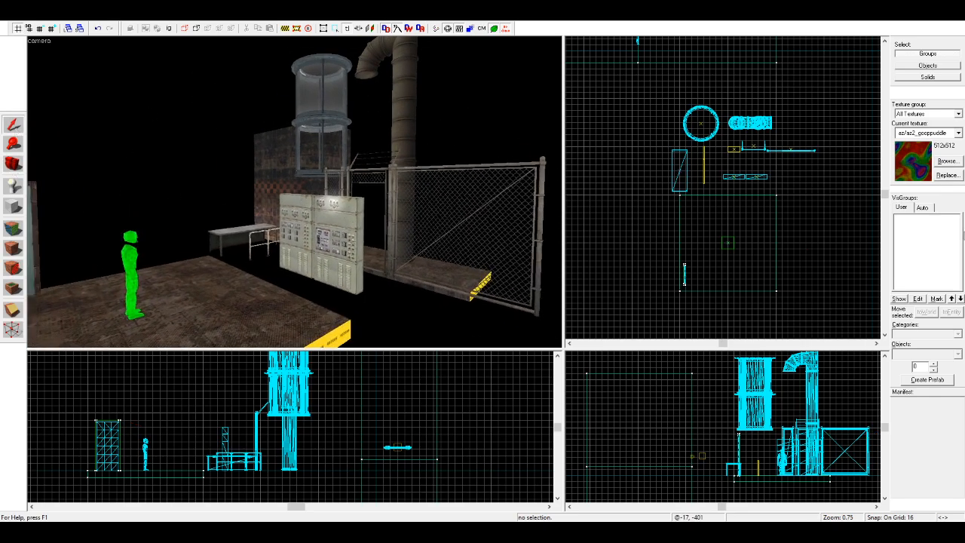
pyautogui.click(922, 207)
pyautogui.click(908, 219)
pyautogui.click(927, 258)
# Step: Select the prop models, move them away from the player's floor in the top view, and show all Auto visgroups again
pyautogui.scroll(-3, 781, 136)
pyautogui.moveTo(823, 83)
pyautogui.mouseDown()
pyautogui.moveTo(782, 136)
pyautogui.moveTo(694, 204)
pyautogui.mouseUp()
pyautogui.scroll(4, 703, 188)
pyautogui.moveTo(781, 183); pyautogui.dragTo(644, 196)
pyautogui.scroll(-5, 737, 202)
pyautogui.press('Return')
pyautogui.press('Escape')
pyautogui.click(909, 219)
pyautogui.click(909, 219)
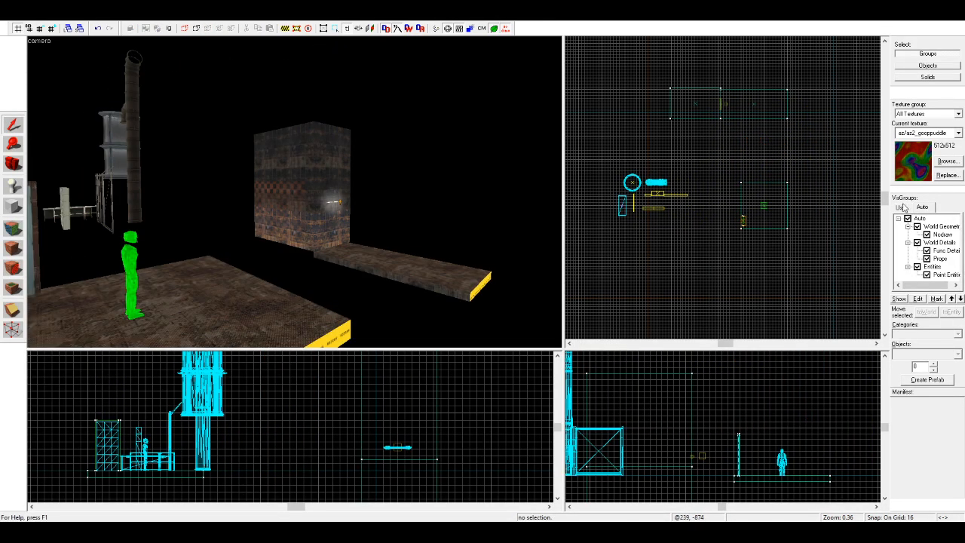
# Step: Return to the User visgroups, select the textured wall, its floor strip and light, and move them aside in the top view
pyautogui.click(901, 207)
pyautogui.click(749, 121)
pyautogui.click(726, 133)
pyautogui.moveTo(797, 82); pyautogui.dragTo(653, 120)
pyautogui.press('Return')
pyautogui.moveTo(772, 109); pyautogui.dragTo(633, 128)
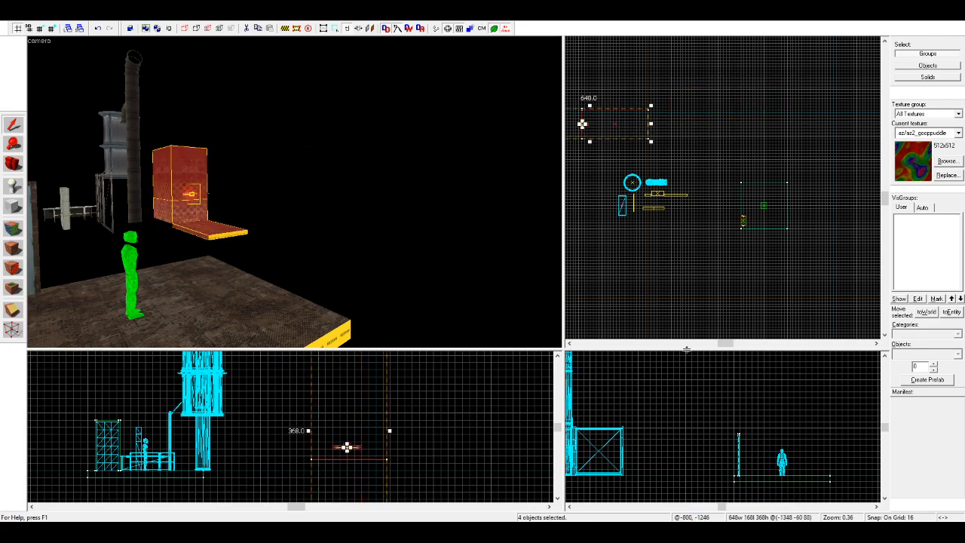
# Step: Raise the selected wall, floor strip and light in the side view, then clear the selection
pyautogui.scroll(-5, 707, 287)
pyautogui.scroll(-3, 715, 463)
pyautogui.scroll(6, 639, 494)
pyautogui.moveTo(634, 455); pyautogui.dragTo(648, 404)
pyautogui.scroll(-9, 641, 445)
pyautogui.press('Escape')
pyautogui.scroll(8, 723, 433)
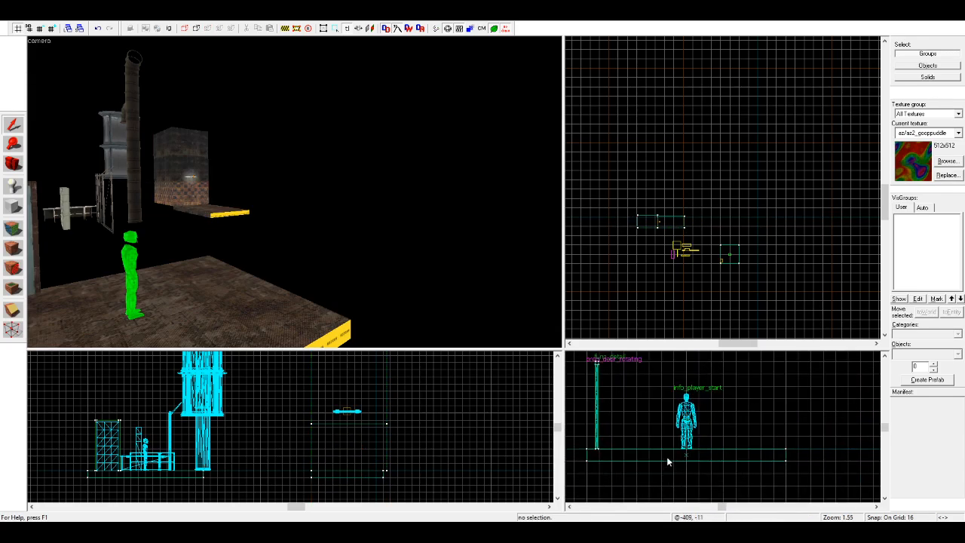
# Step: Set the grid to 8 and reduce the thickness of the player start's floor block to 8 units from its underside
pyautogui.scroll(6, 688, 206)
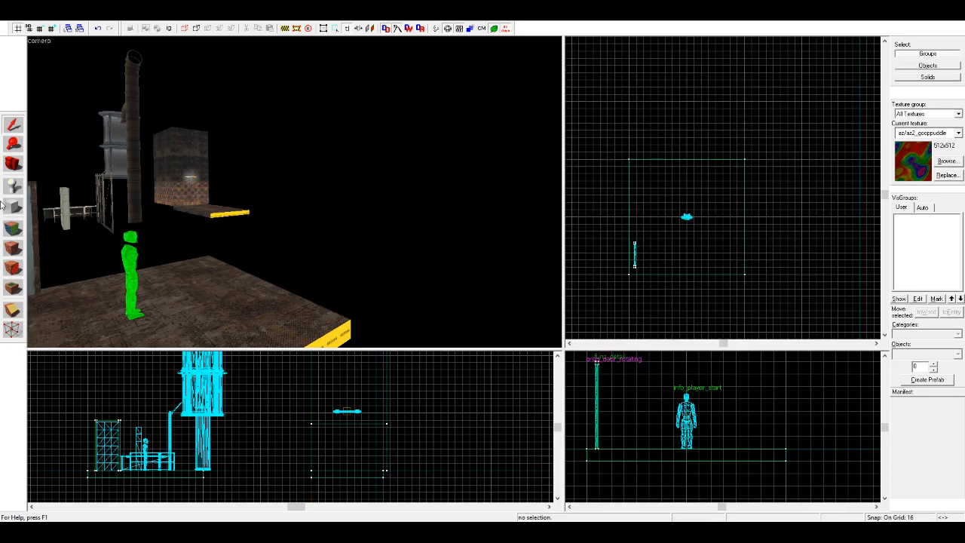
pyautogui.press('a')
pyautogui.click(14, 164)
pyautogui.moveTo(294, 192); pyautogui.dragTo(297, 248)
pyautogui.moveTo(298, 248); pyautogui.dragTo(297, 212, button='right')
pyautogui.press('s')
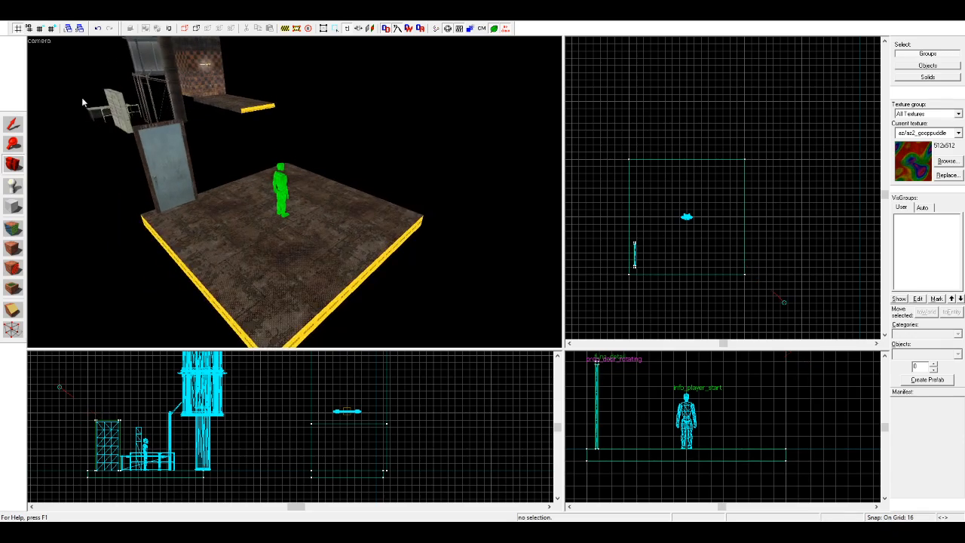
pyautogui.click(12, 124)
pyautogui.click(306, 236)
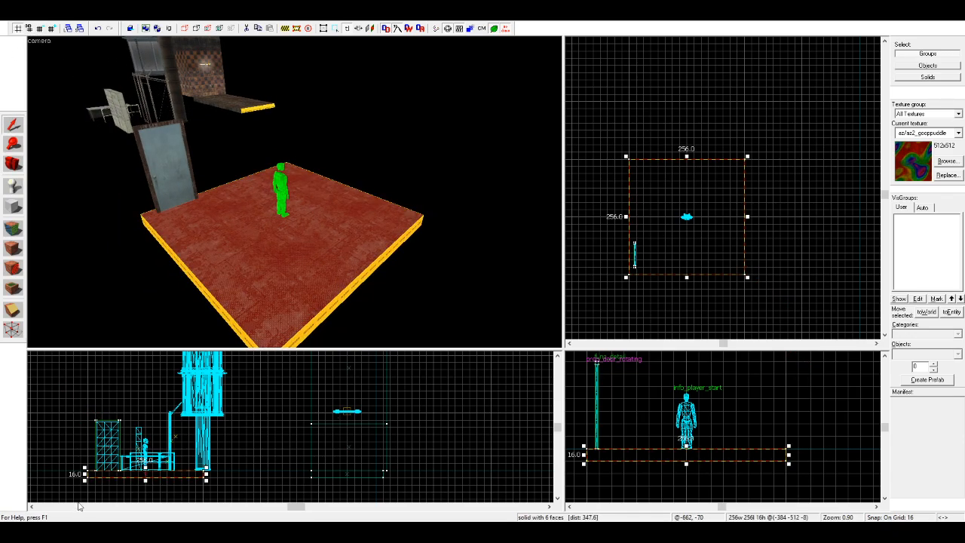
pyautogui.scroll(5, 190, 466)
pyautogui.press('[')
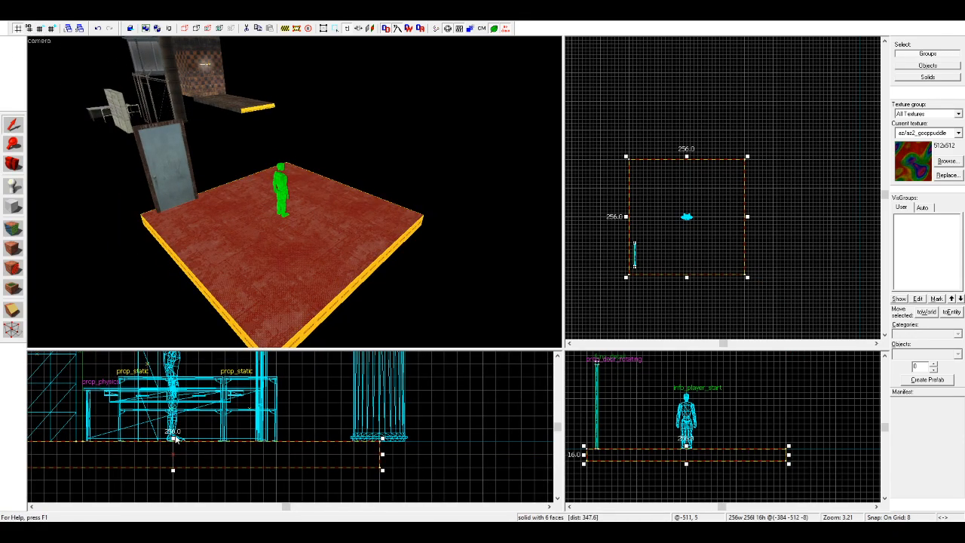
pyautogui.moveTo(172, 470); pyautogui.dragTo(174, 458)
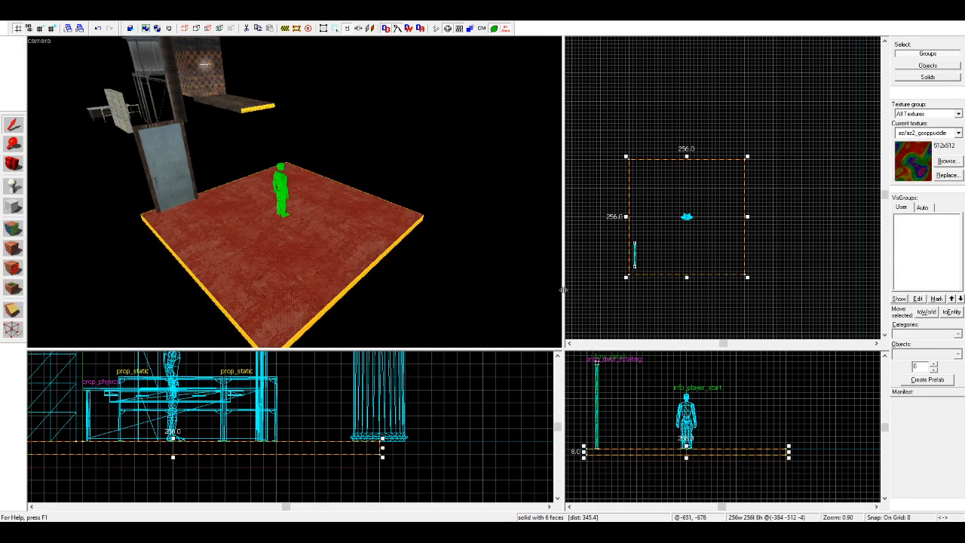
# Step: Duplicate the 256-unit floor block sideways in the top view to form a row of four adjoining blocks
pyautogui.scroll(-1, 737, 161)
pyautogui.moveTo(700, 216)
pyautogui.mouseDown()
pyautogui.moveTo(750, 231)
pyautogui.moveTo(768, 206)
pyautogui.mouseUp()
pyautogui.scroll(-1, 723, 230)
pyautogui.moveTo(721, 231)
pyautogui.mouseDown()
pyautogui.moveTo(815, 228)
pyautogui.moveTo(800, 232)
pyautogui.mouseUp()
pyautogui.scroll(-1, 775, 219)
pyautogui.scroll(2, 774, 219)
pyautogui.keyDown('shift'); pyautogui.moveTo(676, 231); pyautogui.dragTo(767, 227); pyautogui.keyUp('shift')
pyautogui.click(783, 276)
pyautogui.scroll(-2, 783, 273)
pyautogui.moveTo(758, 212); pyautogui.dragTo(788, 231, button='middle')
pyautogui.scroll(2, 787, 232)
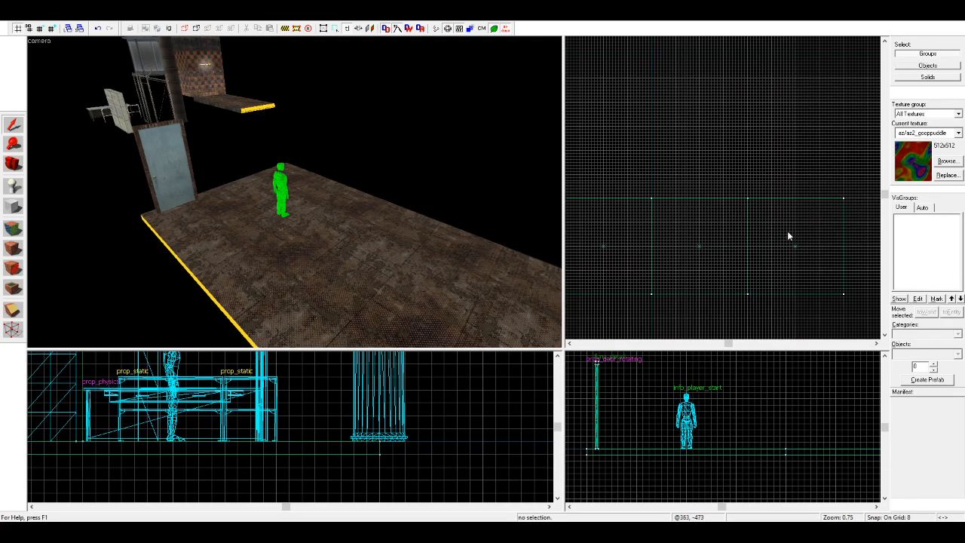
# Step: Duplicate floor blocks beyond the first row in the top view to extend the floor area in depth
pyautogui.click(792, 247)
pyautogui.moveTo(792, 249)
pyautogui.keyDown('shift'); pyautogui.mouseDown()
pyautogui.moveTo(795, 164)
pyautogui.moveTo(802, 175)
pyautogui.moveTo(712, 176)
pyautogui.mouseUp(); pyautogui.keyUp('shift')
pyautogui.moveTo(683, 192); pyautogui.dragTo(737, 202, button='middle')
pyautogui.moveTo(752, 204)
pyautogui.keyDown('shift'); pyautogui.mouseDown()
pyautogui.moveTo(640, 196)
pyautogui.moveTo(654, 203)
pyautogui.mouseUp(); pyautogui.keyUp('shift')
pyautogui.scroll(-1, 655, 203)
pyautogui.moveTo(663, 201); pyautogui.dragTo(686, 203, button='middle')
pyautogui.scroll(2, 691, 203)
pyautogui.moveTo(714, 201)
pyautogui.keyDown('shift'); pyautogui.mouseDown()
pyautogui.moveTo(816, 150)
pyautogui.moveTo(692, 174)
pyautogui.moveTo(689, 184)
pyautogui.mouseUp(); pyautogui.keyUp('shift')
pyautogui.scroll(-3, 815, 151)
pyautogui.scroll(2, 693, 174)
pyautogui.scroll(-4, 669, 220)
pyautogui.scroll(3, 728, 173)
# Step: Add copies of the floor block in progressively shorter rows to form a stepped floor outline
pyautogui.moveTo(637, 205)
pyautogui.keyDown('shift'); pyautogui.mouseDown()
pyautogui.moveTo(655, 142)
pyautogui.moveTo(707, 121)
pyautogui.moveTo(772, 121)
pyautogui.mouseUp(); pyautogui.keyUp('shift')
pyautogui.scroll(-3, 773, 141)
pyautogui.scroll(2, 772, 142)
pyautogui.moveTo(736, 164)
pyautogui.keyDown('shift'); pyautogui.mouseDown()
pyautogui.moveTo(762, 121)
pyautogui.moveTo(736, 98)
pyautogui.mouseUp(); pyautogui.keyUp('shift')
pyautogui.moveTo(736, 97)
pyautogui.keyDown('shift'); pyautogui.mouseDown()
pyautogui.moveTo(782, 119)
pyautogui.moveTo(801, 168)
pyautogui.moveTo(804, 97)
pyautogui.mouseUp(); pyautogui.keyUp('shift')
pyautogui.scroll(1, 758, 161)
pyautogui.keyDown('shift'); pyautogui.moveTo(747, 170); pyautogui.dragTo(740, 91); pyautogui.keyUp('shift')
pyautogui.click(779, 120)
# Step: Move the player start onto the neighbouring floor block at -128, -416 and centre the 3D view on it
pyautogui.click(13, 163)
pyautogui.moveTo(113, 177); pyautogui.dragTo(294, 192)
pyautogui.scroll(-4, 295, 192)
pyautogui.click(13, 125)
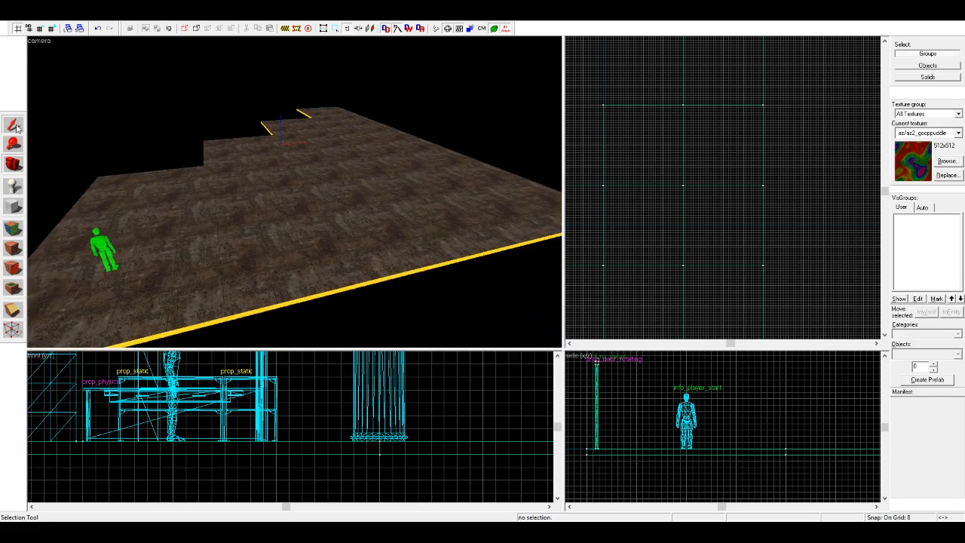
pyautogui.click(245, 167)
pyautogui.press('Escape')
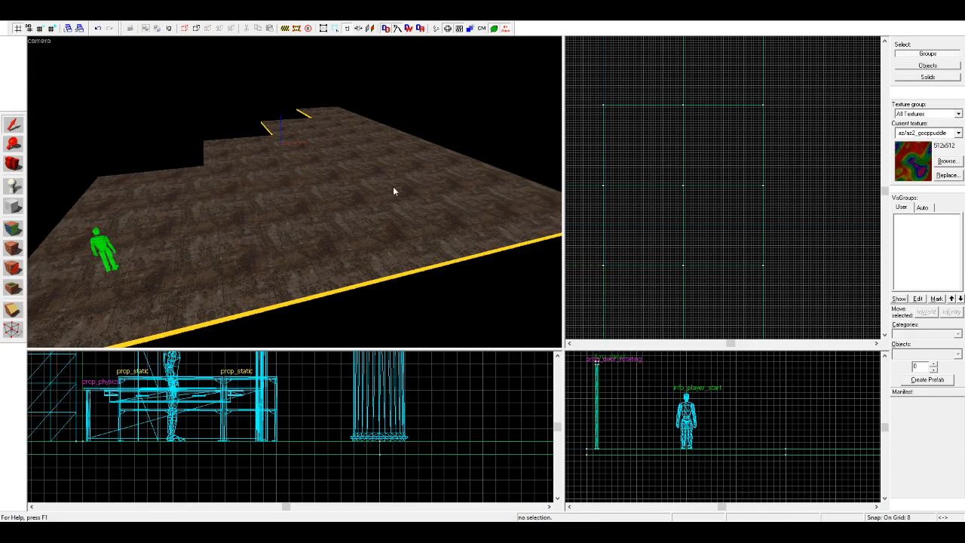
pyautogui.scroll(-4, 791, 163)
pyautogui.scroll(4, 656, 242)
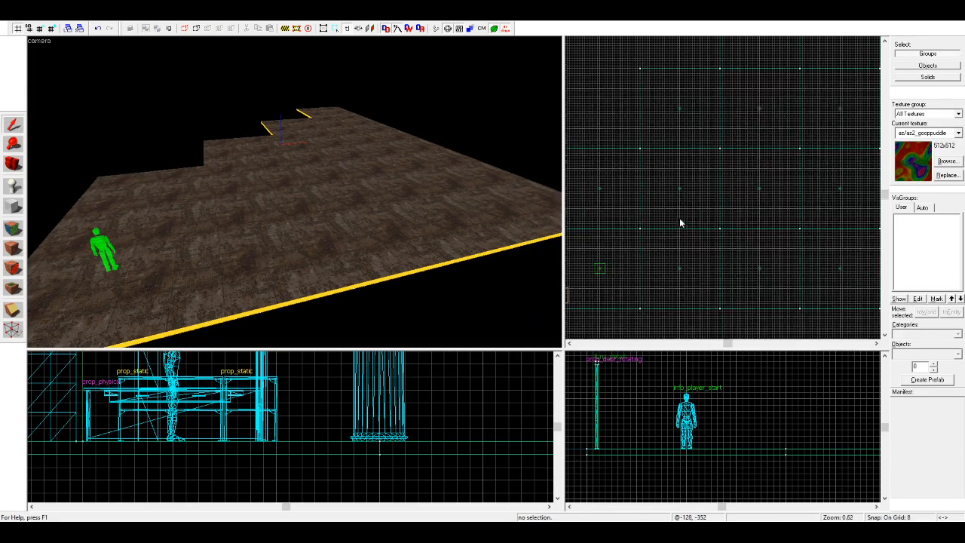
pyautogui.click(598, 267)
pyautogui.keyDown('shift'); pyautogui.moveTo(599, 267); pyautogui.dragTo(678, 241); pyautogui.keyUp('shift')
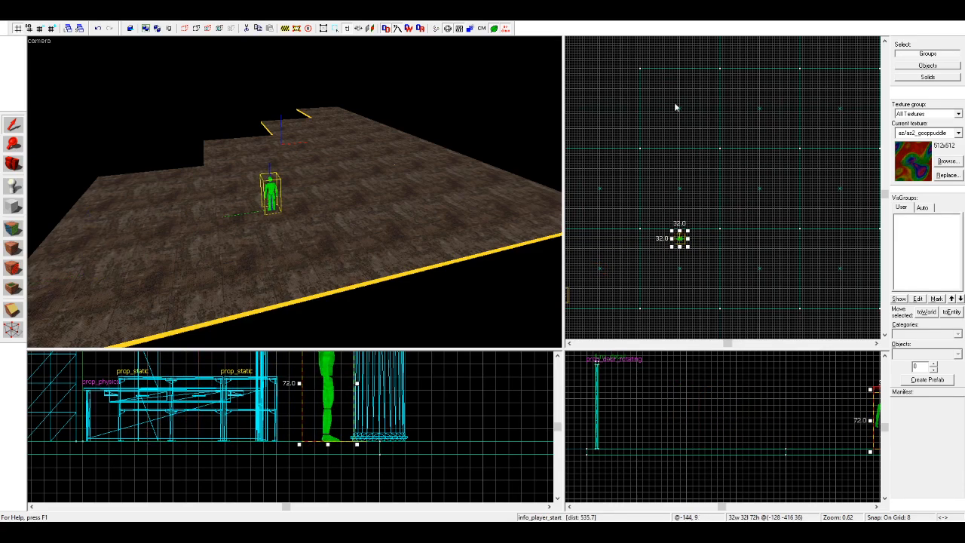
pyautogui.hotkey('ctrl', 'shift', 'e')
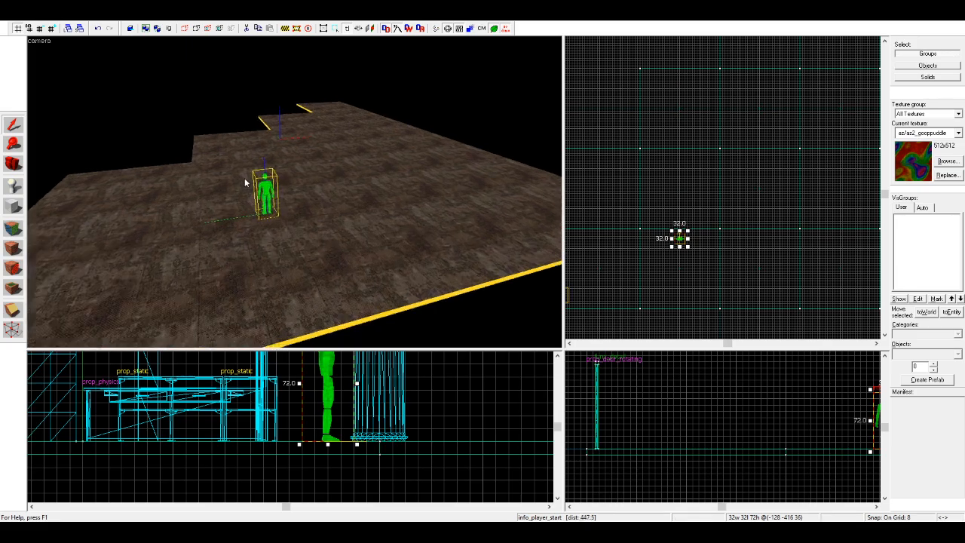
# Step: Move the player start back onto the corner floor block at -384, -472
pyautogui.click(18, 169)
pyautogui.press('w')
pyautogui.moveTo(294, 197)
pyautogui.mouseDown()
pyautogui.moveTo(314, 199)
pyautogui.moveTo(288, 192)
pyautogui.moveTo(302, 182)
pyautogui.moveTo(283, 193)
pyautogui.moveTo(294, 193)
pyautogui.mouseUp()
pyautogui.press('d')
pyautogui.press('d')
pyautogui.press('w')
pyautogui.press('a')
pyautogui.press('s')
pyautogui.click(13, 124)
pyautogui.scroll(-4, 675, 153)
pyautogui.scroll(4, 663, 200)
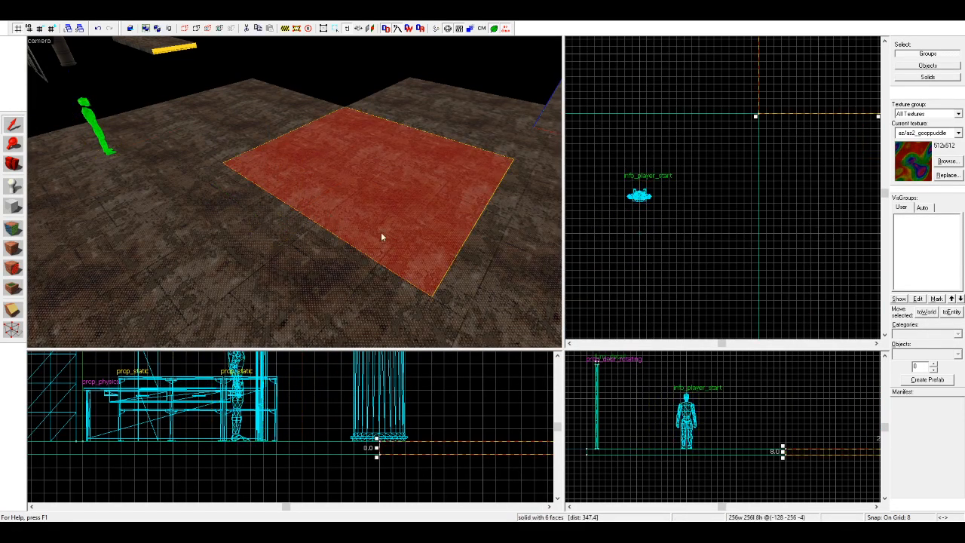
# Step: Delete the repeated floor blocks beside the corner column, leaving one block there to stretch over the gap
pyautogui.scroll(-3, 597, 216)
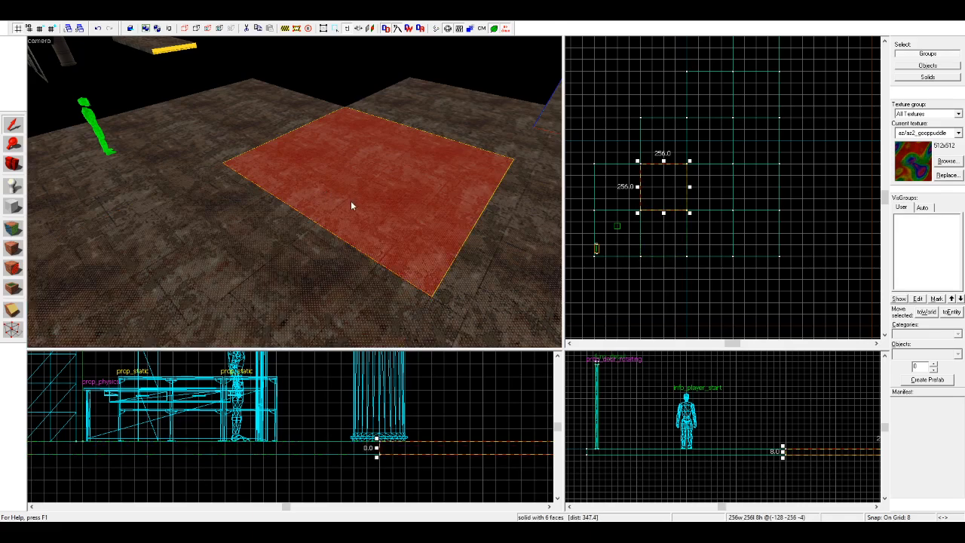
pyautogui.press('Delete')
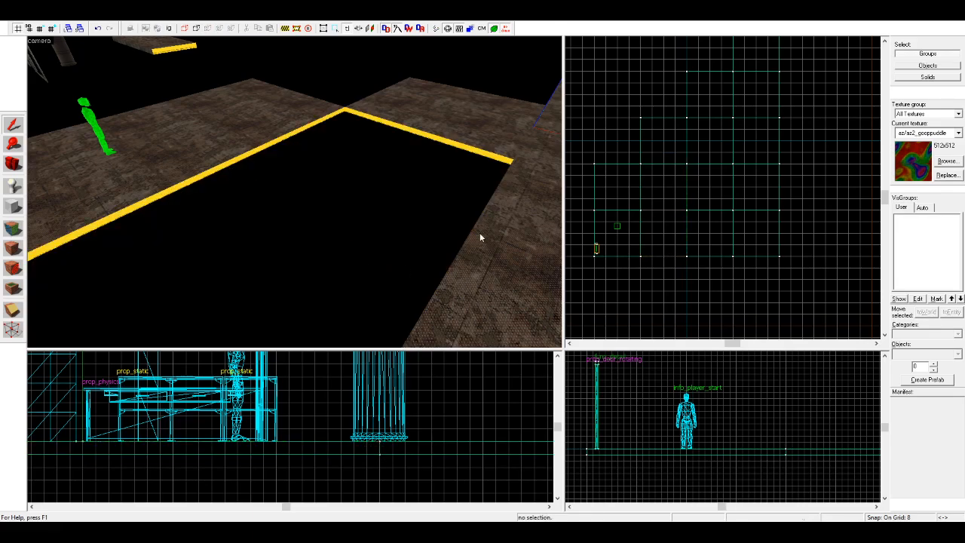
pyautogui.hotkey('ctrl', 'z')
pyautogui.click(480, 249)
pyautogui.press('Delete')
pyautogui.click(457, 311)
pyautogui.press('Delete')
pyautogui.press('Right')
pyautogui.click(441, 192)
pyautogui.press('Delete')
pyautogui.click(520, 263)
pyautogui.press('Delete')
pyautogui.click(371, 151)
pyautogui.press('Delete')
pyautogui.click(275, 157)
pyautogui.press('Delete')
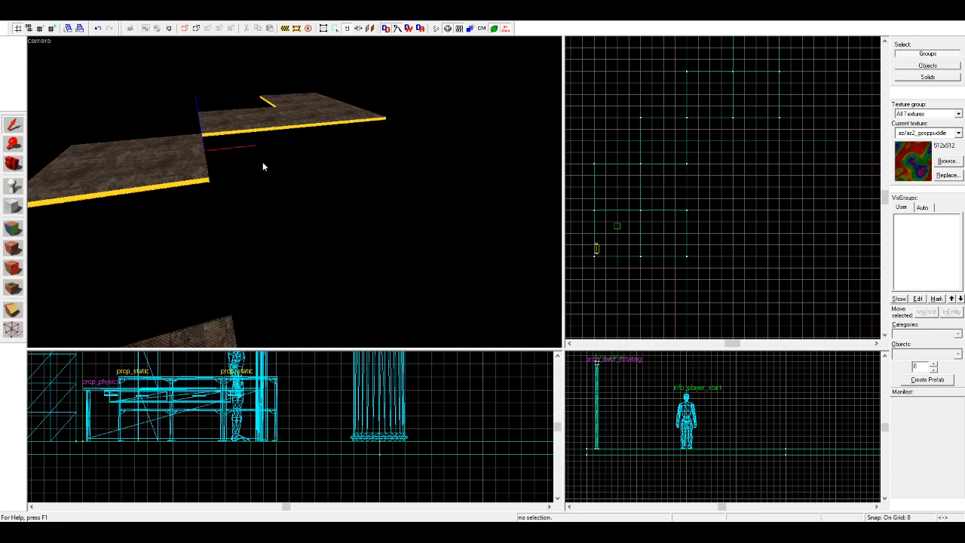
# Step: Stretch the remaining floor block to 768 units deep and widen it to the floor's far side edge
pyautogui.click(239, 323)
pyautogui.moveTo(668, 209)
pyautogui.mouseDown()
pyautogui.moveTo(663, 106)
pyautogui.moveTo(663, 114)
pyautogui.mouseUp()
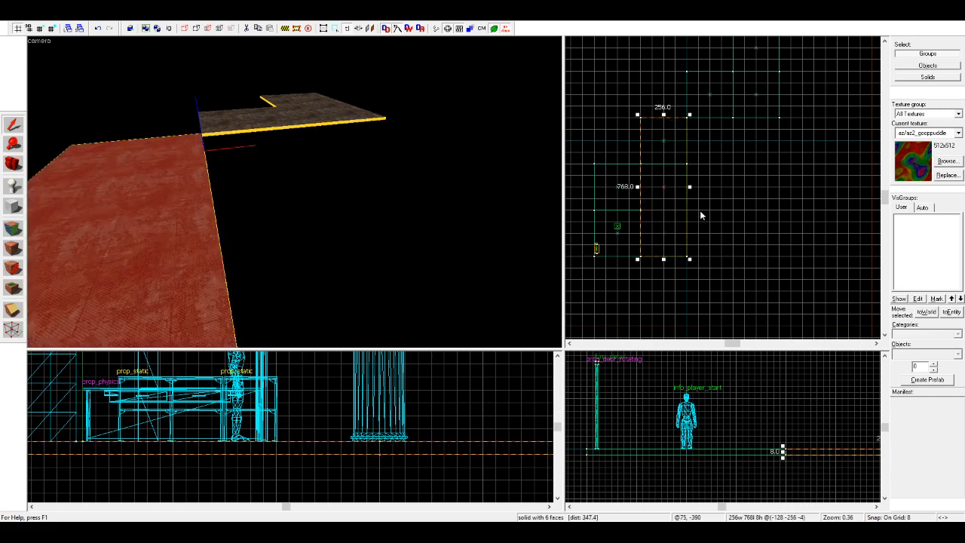
pyautogui.moveTo(690, 186); pyautogui.dragTo(782, 184)
pyautogui.press('Escape')
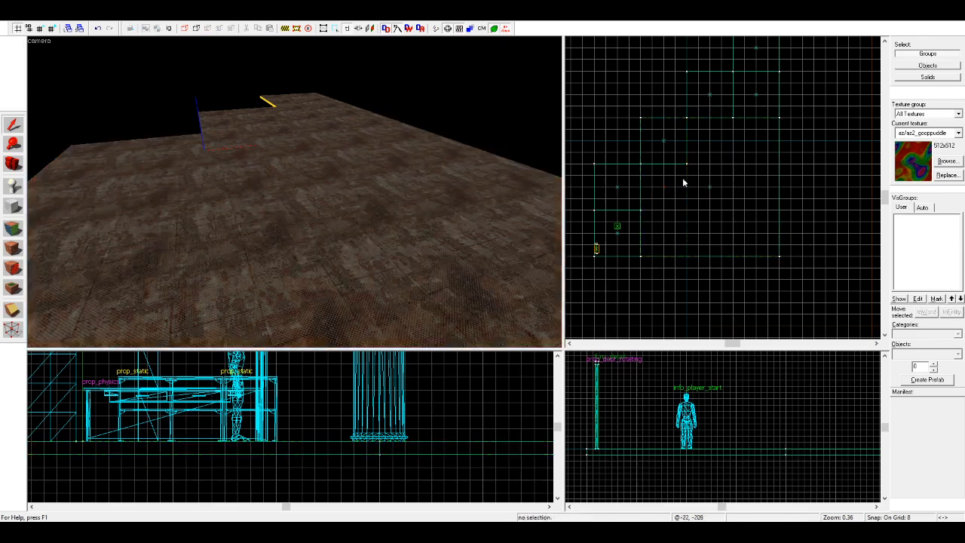
# Step: Delete the outer block in the two-block row and widen its neighbour to fill the gap
pyautogui.scroll(2, 755, 99)
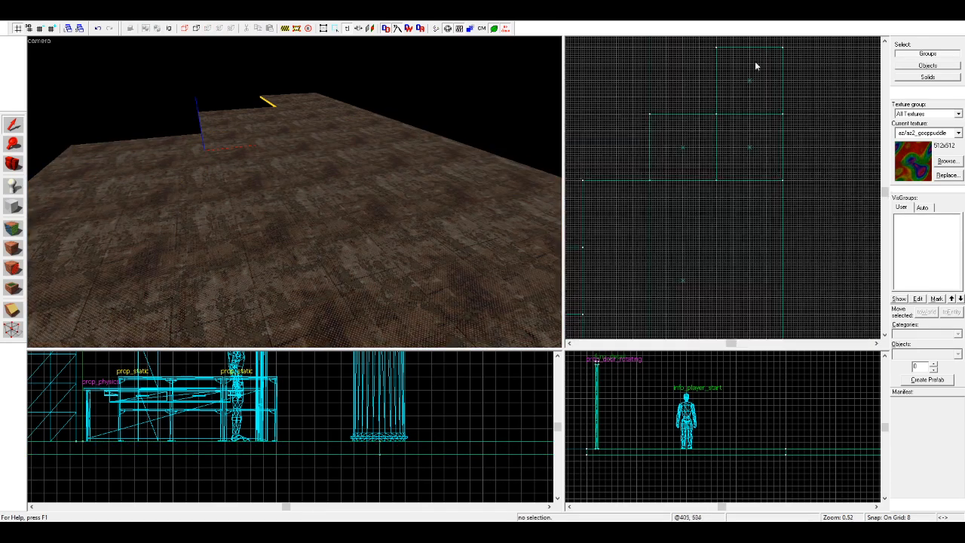
pyautogui.click(750, 149)
pyautogui.press('Delete')
pyautogui.click(716, 151)
pyautogui.moveTo(717, 147)
pyautogui.mouseDown()
pyautogui.moveTo(797, 146)
pyautogui.moveTo(783, 147)
pyautogui.mouseUp()
pyautogui.press('Escape')
# Step: Pick up the metal floor texture from the top face of the large floor block with the face edit tool
pyautogui.click(13, 228)
pyautogui.click(280, 259)
pyautogui.scroll(-3, 227, 249)
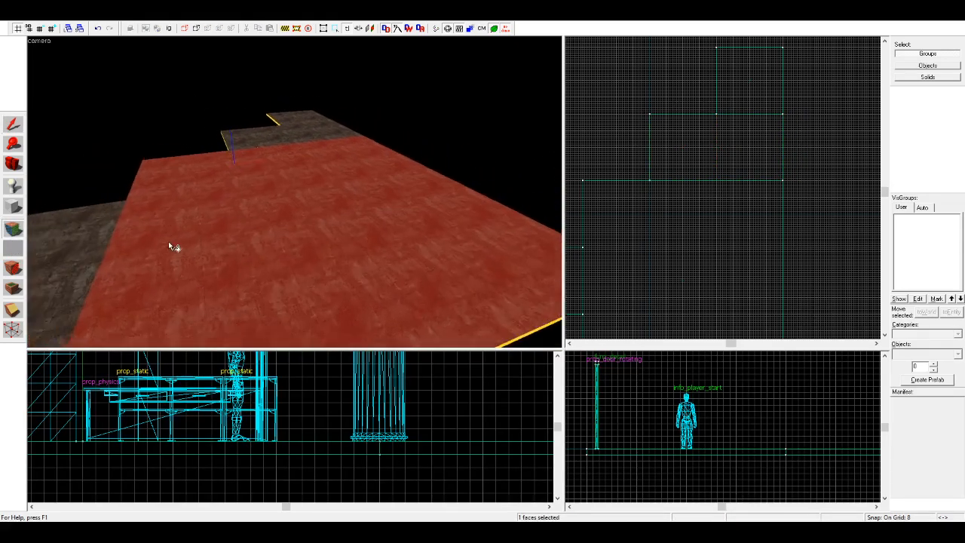
# Step: Examine the door, player start and stepped floor from close to the player's eye level
pyautogui.press('w')
pyautogui.click(12, 163)
pyautogui.moveTo(226, 191); pyautogui.dragTo(278, 197)
pyautogui.press('w')
pyautogui.press('d')
pyautogui.press('w')
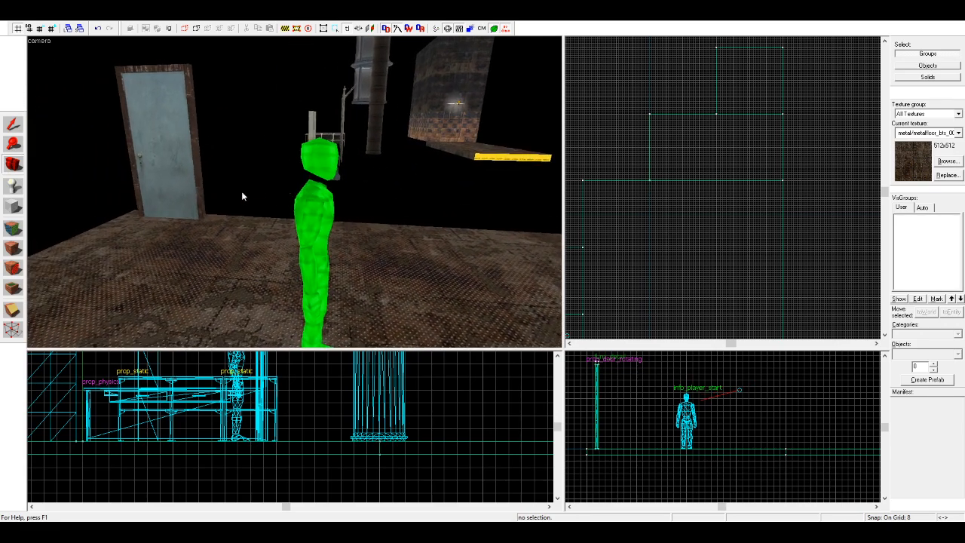
pyautogui.press('s')
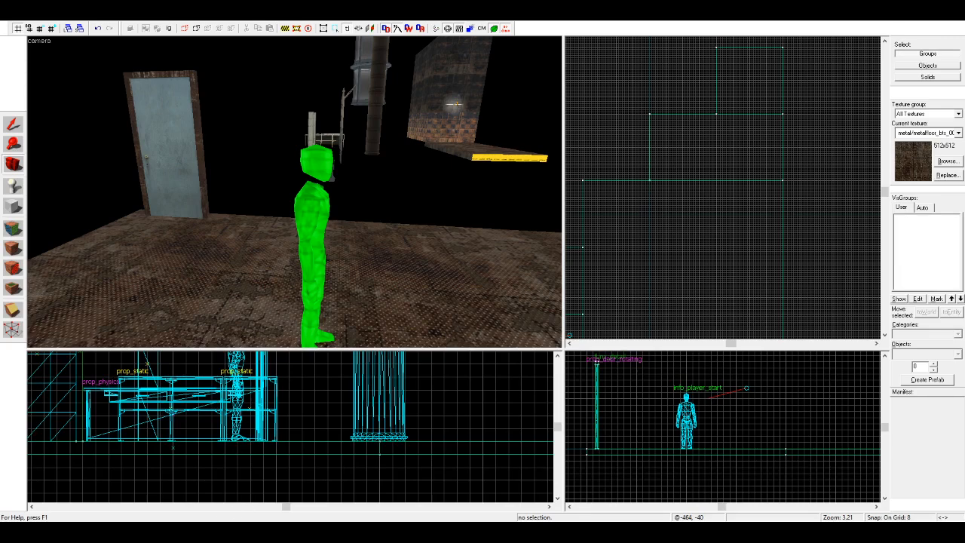
pyautogui.moveTo(294, 191); pyautogui.dragTo(249, 191)
pyautogui.press('w')
pyautogui.scroll(-7, 663, 185)
pyautogui.scroll(8, 595, 208)
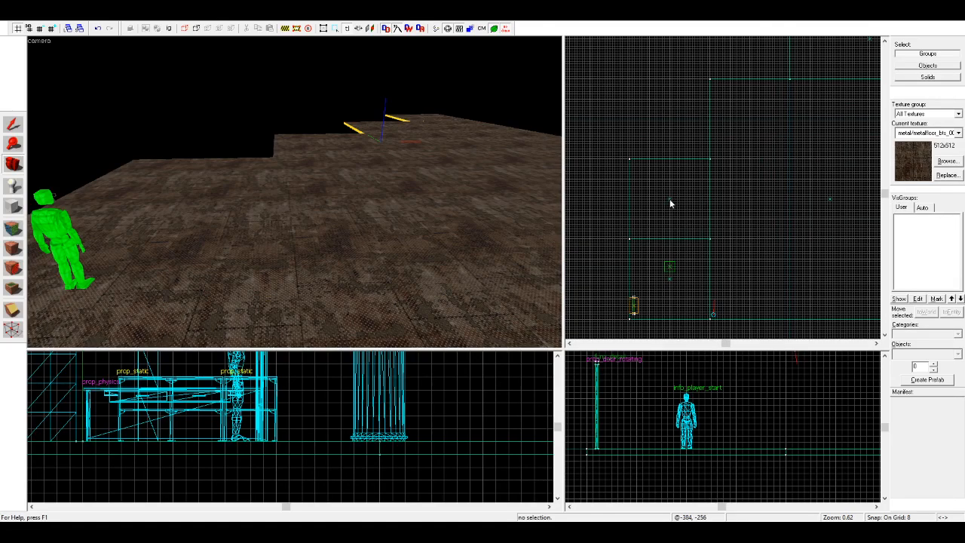
# Step: Extend the corner floor block over the adjacent block up to the stepped edge and remove the block it overlaps
pyautogui.hotkey('shift', 's')
pyautogui.click(148, 236)
pyautogui.moveTo(671, 237); pyautogui.dragTo(679, 159)
pyautogui.press('Escape')
pyautogui.click(679, 159)
pyautogui.press('Escape')
pyautogui.click(671, 164)
pyautogui.press('Escape')
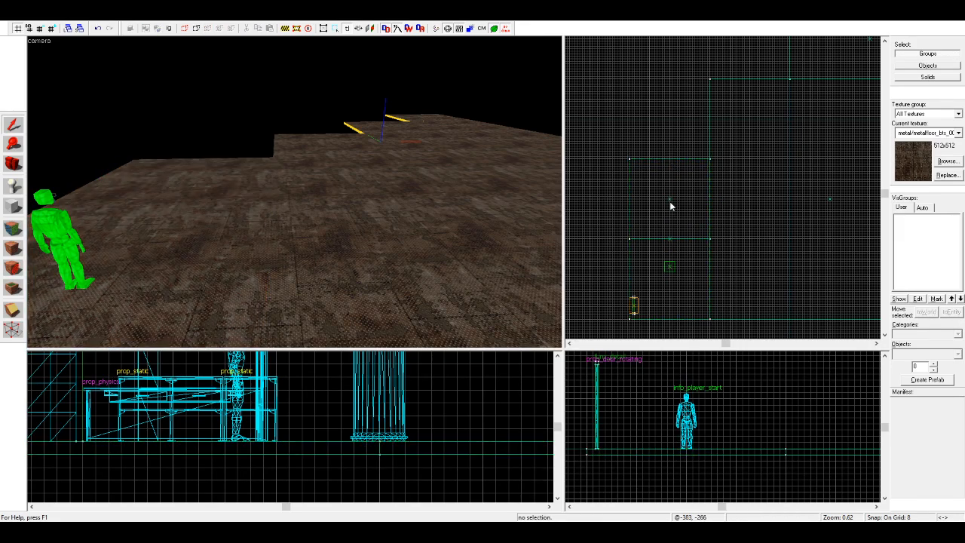
# Step: Select all four floor blocks together and extend their undersides downward into a thick base
pyautogui.click(186, 221)
pyautogui.keyDown('ctrl'); pyautogui.click(303, 185); pyautogui.keyUp('ctrl')
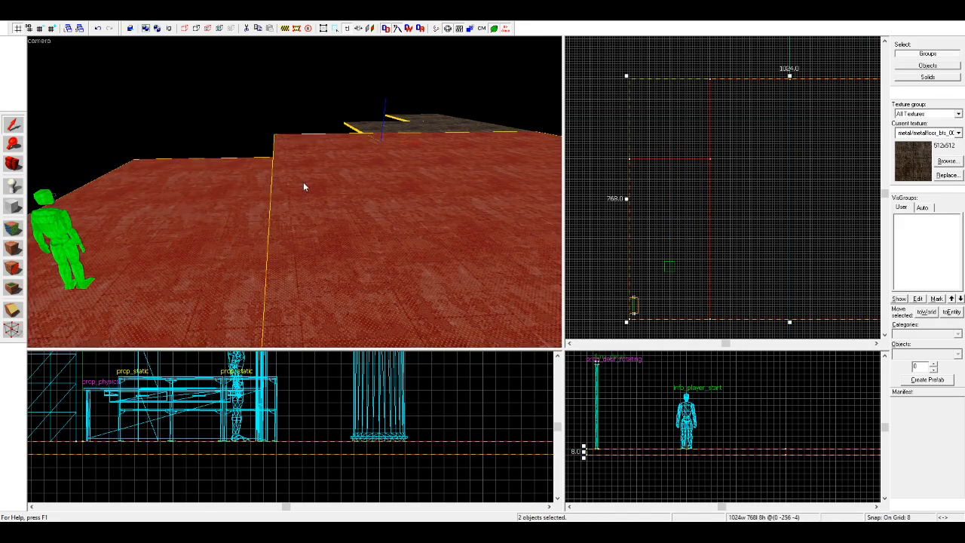
pyautogui.keyDown('ctrl'); pyautogui.click(426, 123); pyautogui.keyUp('ctrl')
pyautogui.scroll(-3, 717, 411)
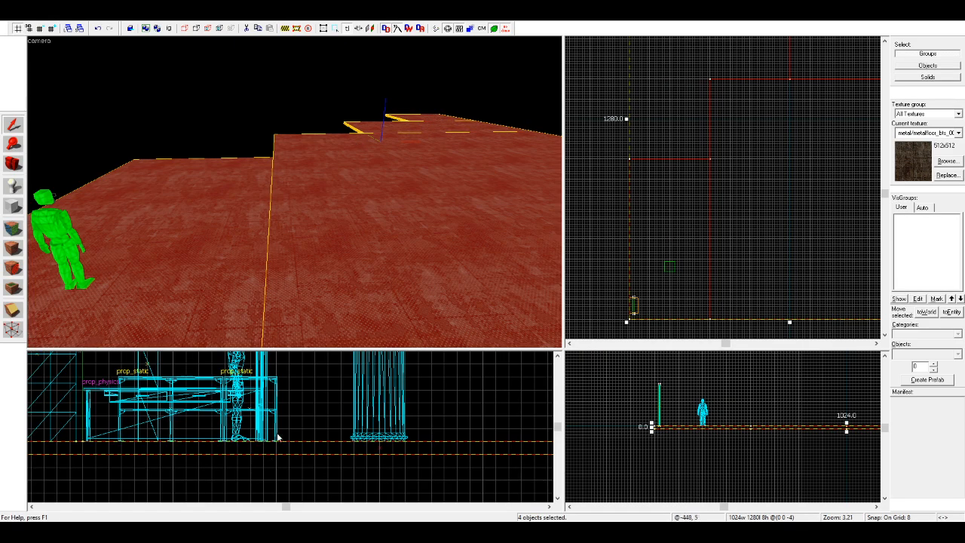
pyautogui.scroll(-2, 286, 441)
pyautogui.scroll(-2, 325, 422)
pyautogui.moveTo(443, 408); pyautogui.dragTo(444, 463)
pyautogui.click(444, 478)
pyautogui.scroll(-5, 177, 166)
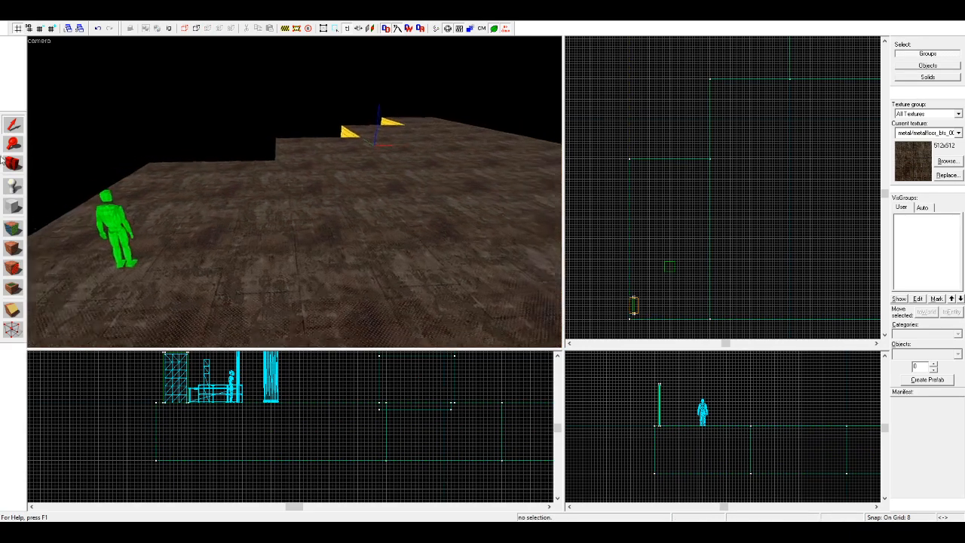
# Step: Cover the near side faces of the floor base with the orange-glow metalwall_bts texture
pyautogui.press('space')
pyautogui.moveTo(176, 165)
pyautogui.mouseDown(button='right')
pyautogui.moveTo(295, 191)
pyautogui.moveTo(358, 220)
pyautogui.mouseUp(button='right')
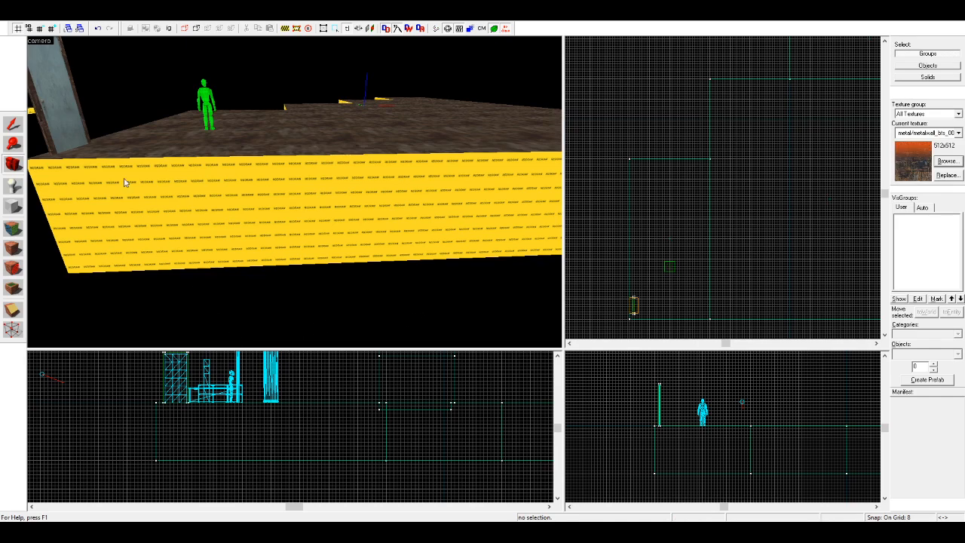
pyautogui.click(13, 227)
pyautogui.click(227, 199)
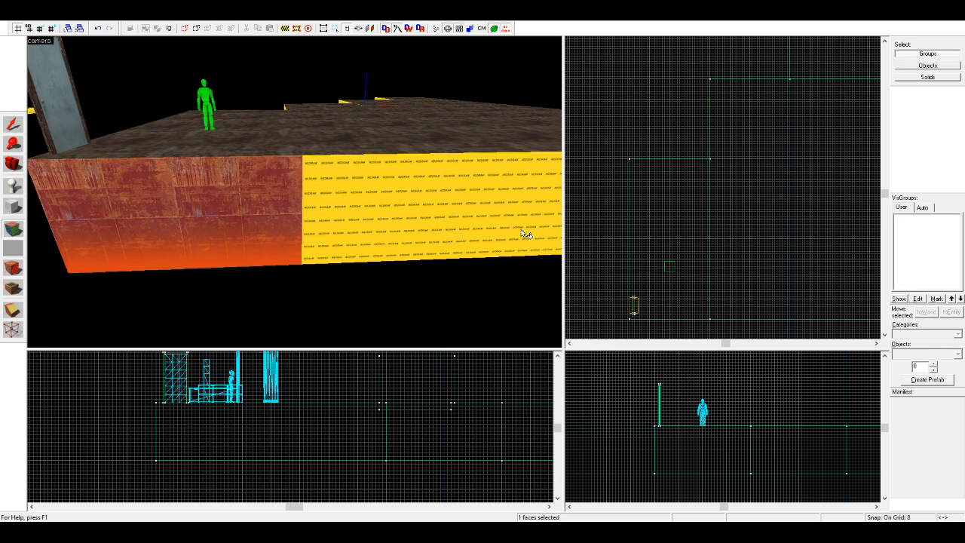
pyautogui.rightClick(324, 211)
pyautogui.press('d')
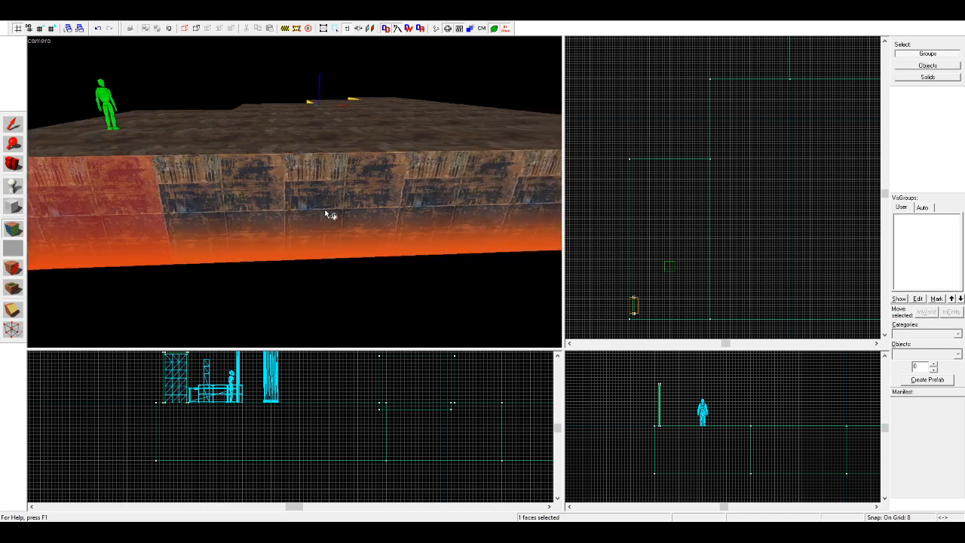
# Step: Continue the orange-glow metal wall texture around the end and far sides of the floor base
pyautogui.press('d')
pyautogui.rightClick(323, 210)
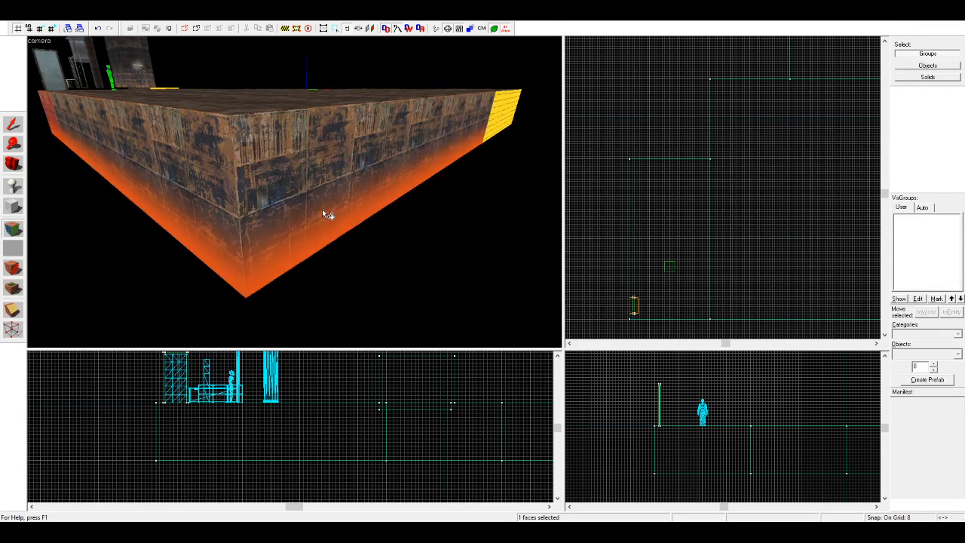
pyautogui.press('d')
pyautogui.press('d')
pyautogui.rightClick(322, 211)
pyautogui.press('d')
# Step: Apply the orange-glow metal wall texture to the remaining nodraw side faces along the floor's stepped edge
pyautogui.press('d')
pyautogui.rightClick(323, 211)
pyautogui.press('d')
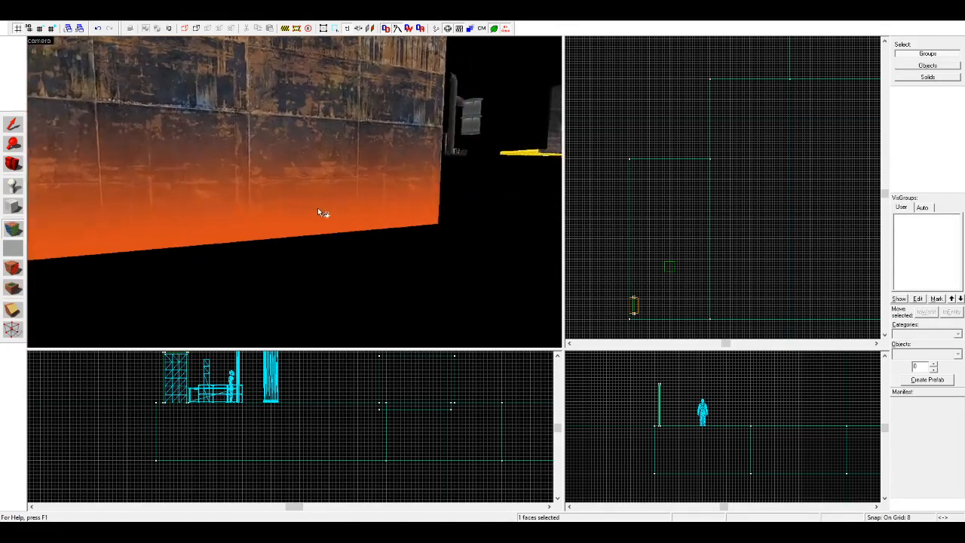
pyautogui.rightClick(141, 197)
pyautogui.rightClick(188, 176)
pyautogui.press('w')
pyautogui.press('d')
pyautogui.rightClick(167, 165)
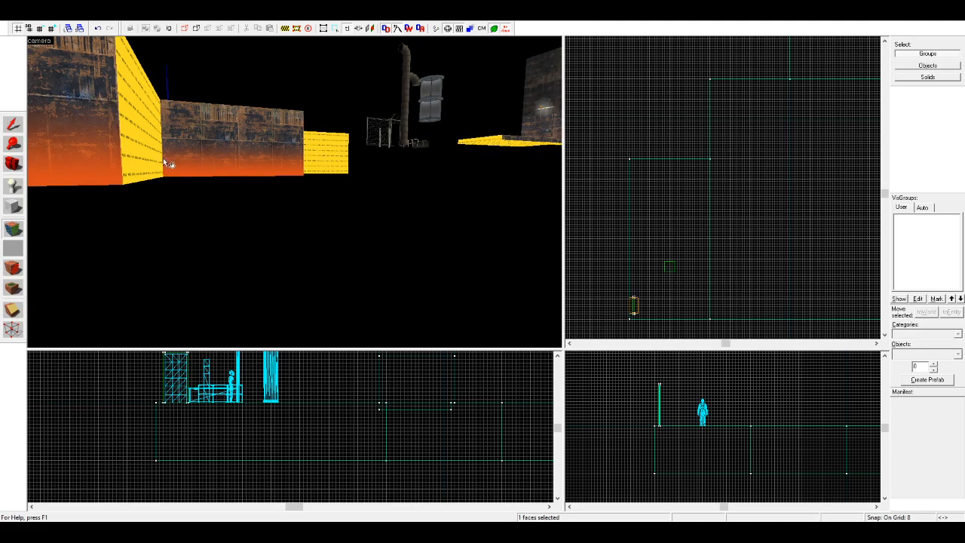
pyautogui.rightClick(160, 158)
pyautogui.press('w')
pyautogui.press('d')
pyautogui.rightClick(167, 147)
pyautogui.rightClick(159, 148)
pyautogui.press('w')
pyautogui.press('d')
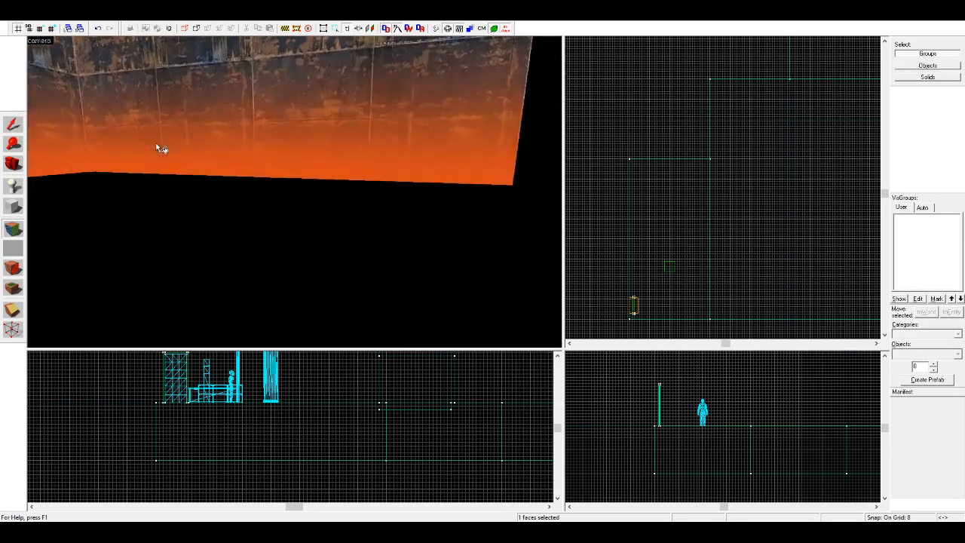
pyautogui.rightClick(303, 128)
# Step: Examine the textured floor base around the door corner and the corner block with the player start
pyautogui.click(12, 164)
pyautogui.moveTo(295, 193); pyautogui.dragTo(297, 190, button='right')
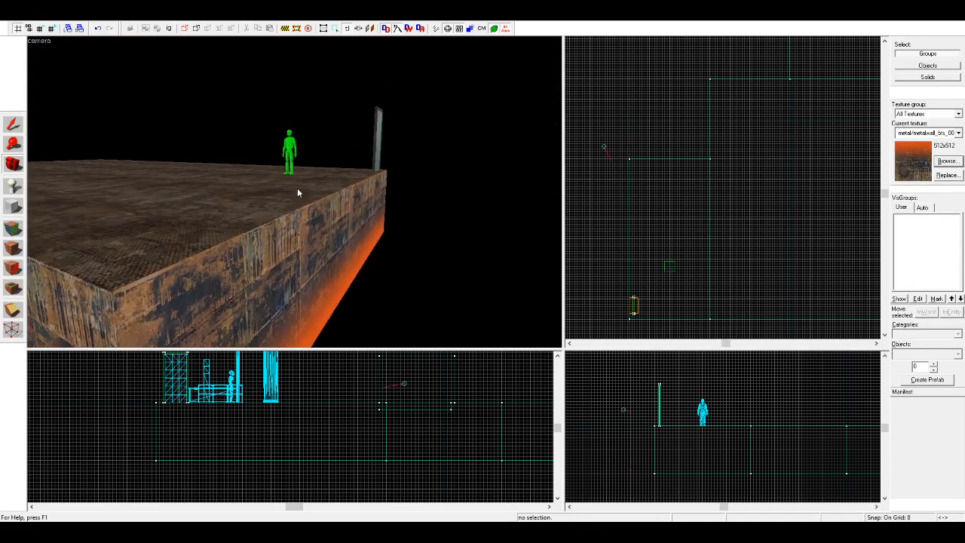
pyautogui.moveTo(358, 202); pyautogui.dragTo(294, 197, button='right')
pyautogui.moveTo(295, 196); pyautogui.dragTo(295, 193)
pyautogui.press('d')
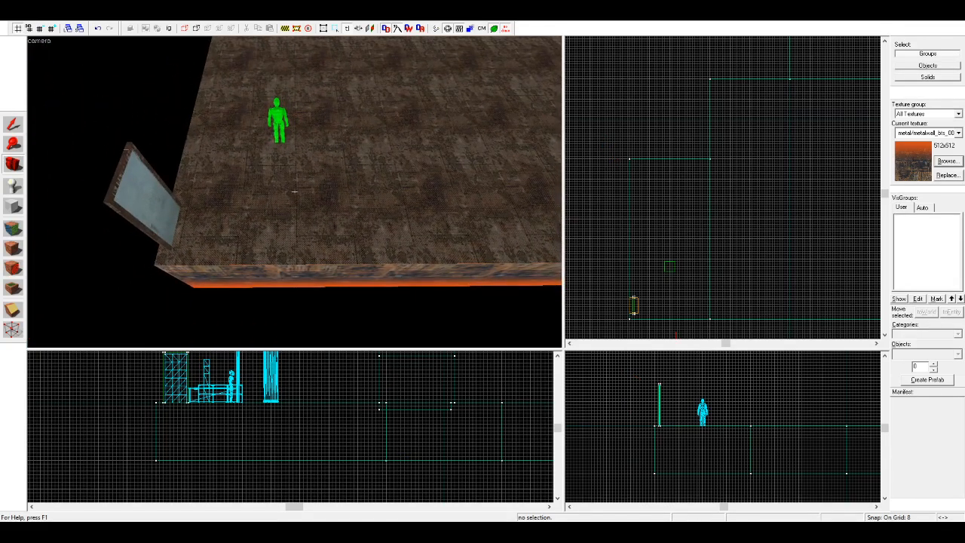
pyautogui.click(12, 124)
pyautogui.click(398, 159)
pyautogui.click(344, 202)
pyautogui.scroll(4, 634, 266)
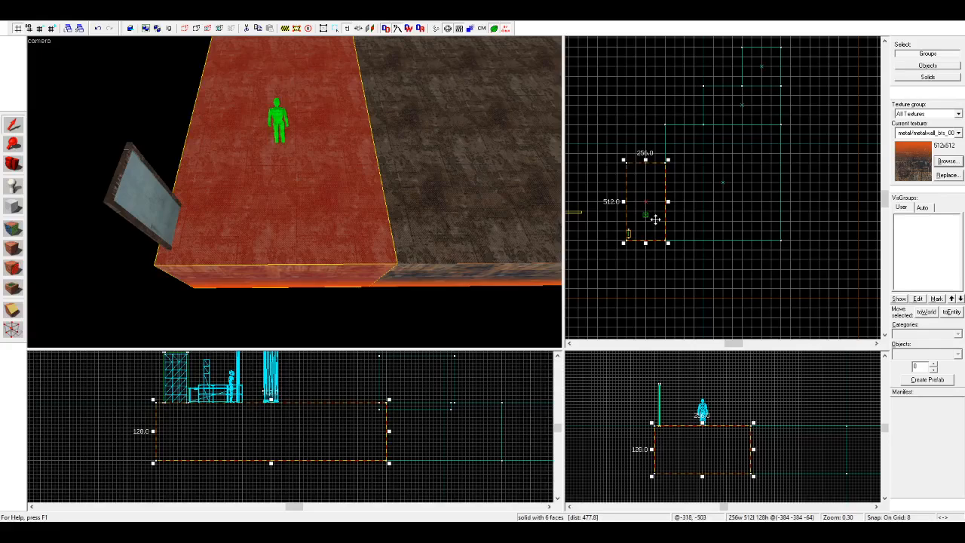
pyautogui.press('Escape')
# Step: Copy the corner floor block under the player start, offsetting the copy 8 units outward past the door-side edge
pyautogui.click(13, 164)
pyautogui.press('w')
pyautogui.moveTo(295, 192); pyautogui.dragTo(295, 192)
pyautogui.press('d')
pyautogui.moveTo(380, 144); pyautogui.dragTo(295, 191)
pyautogui.press('s')
pyautogui.press('d')
pyautogui.press('s')
pyautogui.click(13, 124)
pyautogui.click(616, 194)
pyautogui.moveTo(628, 210); pyautogui.dragTo(625, 207)
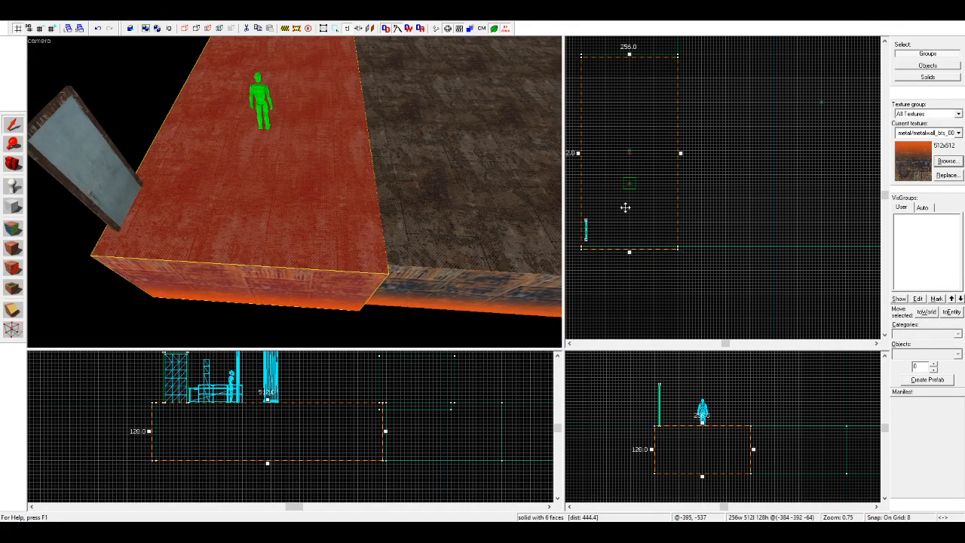
# Step: Resize the copied block into a strip 1024 units long, 8 deep and 8 high along the base's bottom edge
pyautogui.scroll(-3, 628, 192)
pyautogui.moveTo(661, 118)
pyautogui.mouseDown()
pyautogui.moveTo(810, 181)
pyautogui.moveTo(830, 214)
pyautogui.moveTo(824, 255)
pyautogui.mouseUp()
pyautogui.scroll(5, 827, 201)
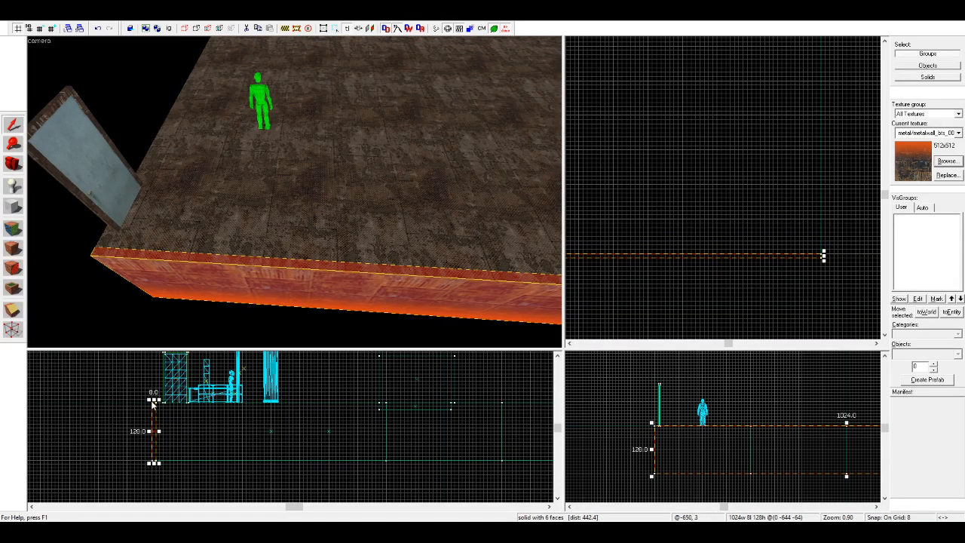
pyautogui.moveTo(153, 402); pyautogui.dragTo(159, 457)
pyautogui.scroll(1, 159, 457)
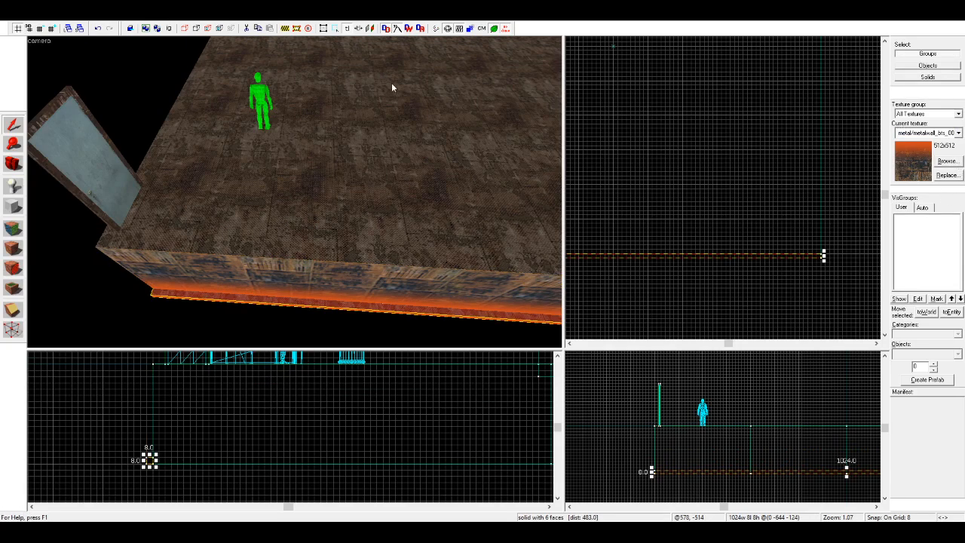
# Step: Cover the bottom strip with tools/toolsnodraw and apply lights/light_orange001 to its top face
pyautogui.click(9, 249)
pyautogui.click(86, 292)
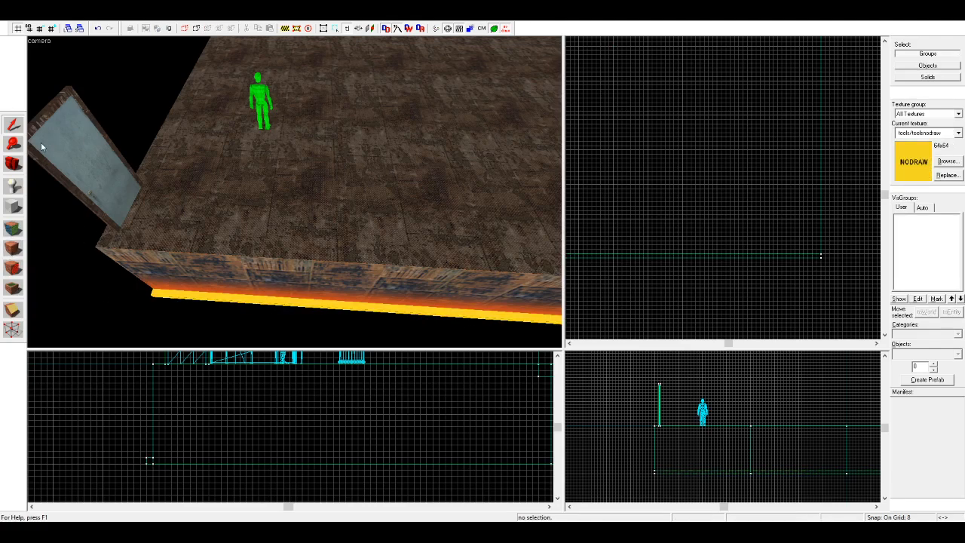
pyautogui.click(207, 298)
pyautogui.click(174, 310)
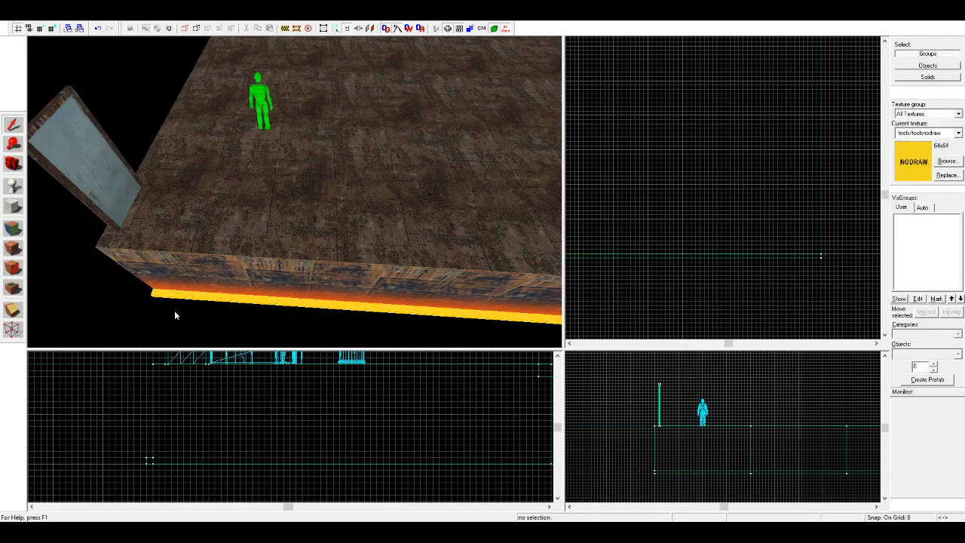
pyautogui.click(13, 228)
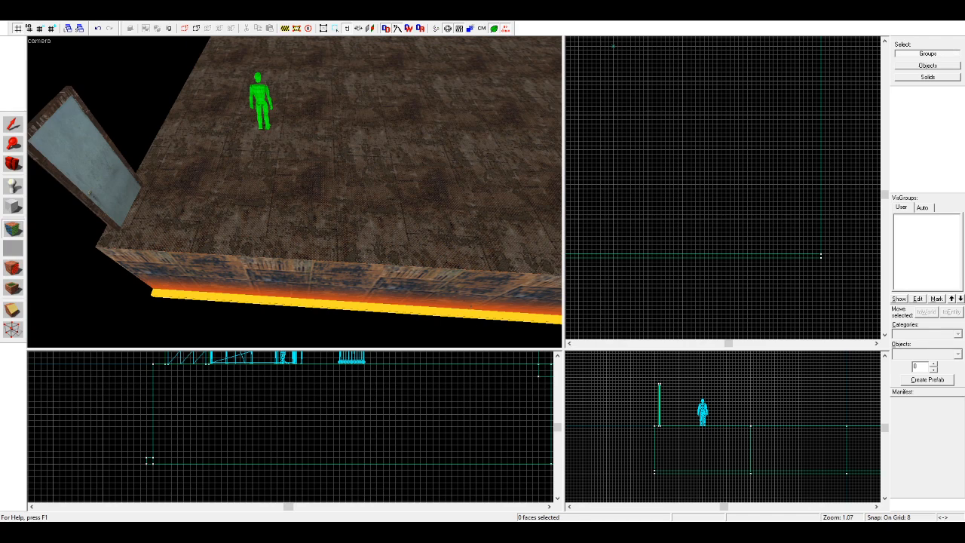
pyautogui.rightClick(175, 291)
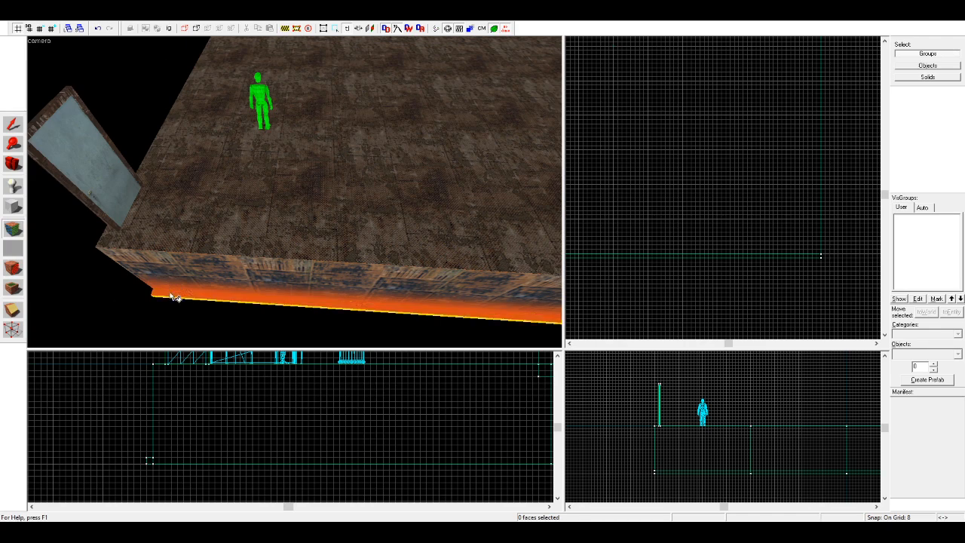
# Step: Copy the corner floor block into a slab 256 units long, 8 thick and 128 high outside the light strip
pyautogui.click(13, 163)
pyautogui.moveTo(295, 192); pyautogui.dragTo(295, 196, button='right')
pyautogui.moveTo(295, 192); pyautogui.dragTo(302, 187)
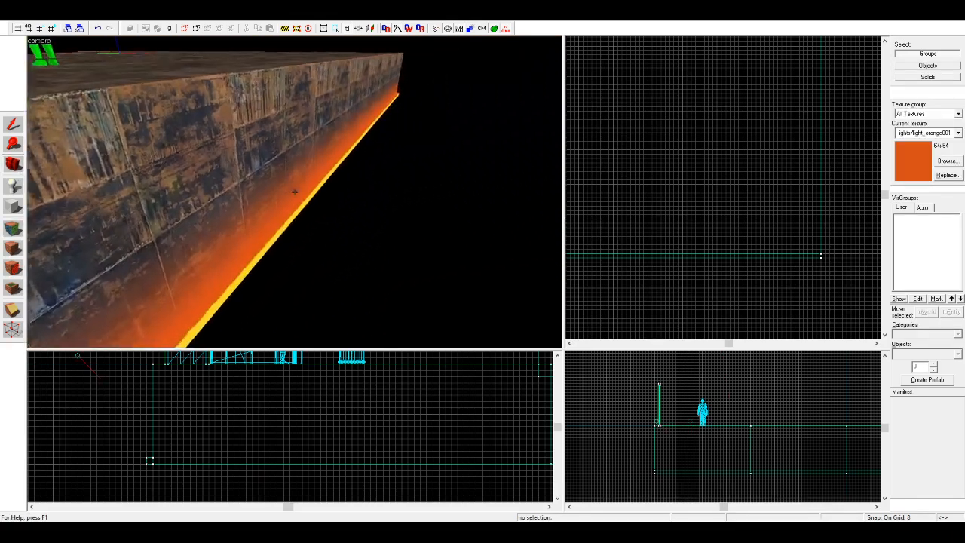
pyautogui.moveTo(295, 192); pyautogui.dragTo(290, 187, button='right')
pyautogui.click(13, 124)
pyautogui.click(353, 245)
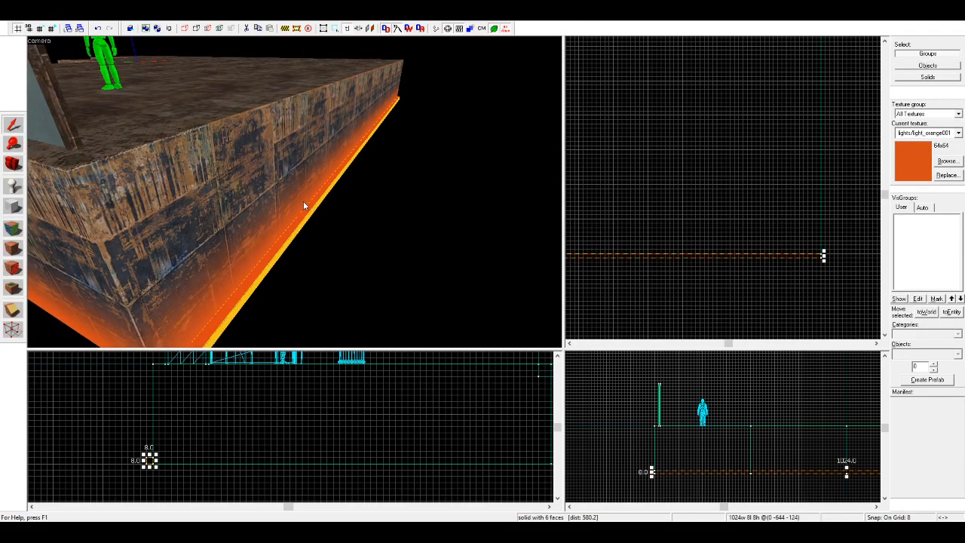
pyautogui.scroll(3, 758, 151)
pyautogui.scroll(9, 711, 179)
pyautogui.moveTo(710, 162); pyautogui.dragTo(707, 174)
pyautogui.scroll(-5, 705, 179)
pyautogui.moveTo(696, 75); pyautogui.dragTo(696, 208)
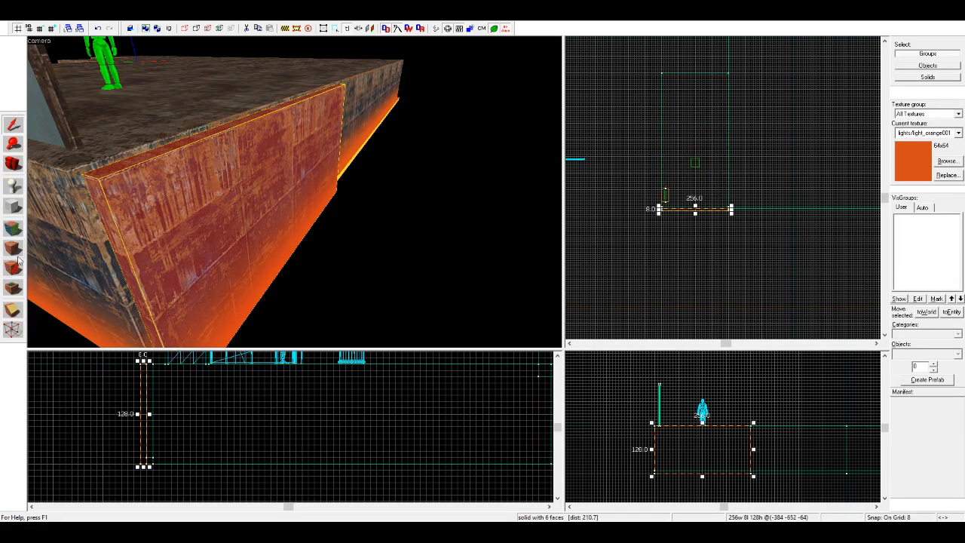
# Step: Cover the new outer slab entirely with the nodraw texture
pyautogui.click(13, 228)
pyautogui.click(567, 182)
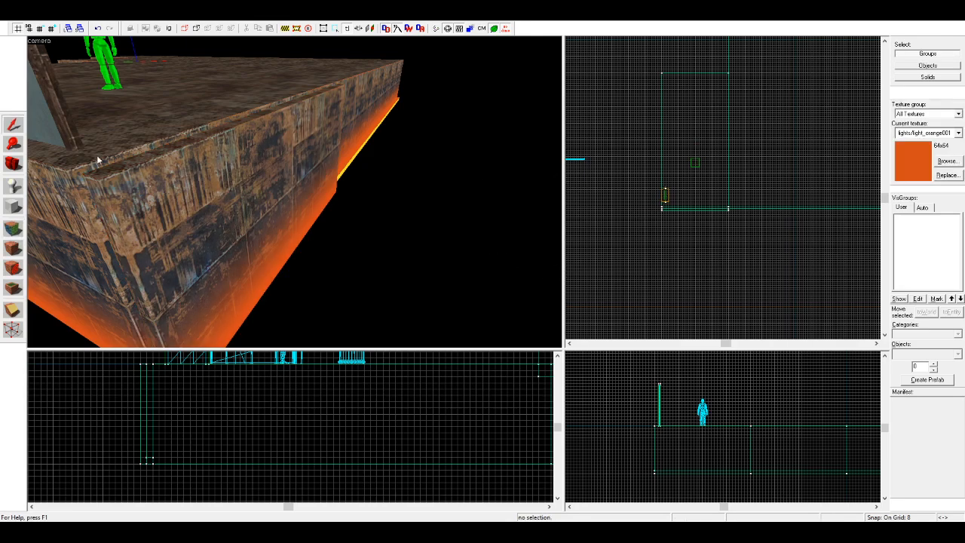
pyautogui.click(155, 202)
pyautogui.click(409, 211)
pyautogui.press('w')
pyautogui.press('d')
pyautogui.click(17, 226)
pyautogui.click(303, 173)
pyautogui.press('s')
pyautogui.press('a')
pyautogui.click(12, 126)
pyautogui.click(202, 213)
pyautogui.press('a')
pyautogui.click(13, 249)
pyautogui.click(438, 285)
# Step: Apply the orange-glow metalwall_bts texture to the outer slab's inner face
pyautogui.click(12, 168)
pyautogui.press('w')
pyautogui.moveTo(181, 178); pyautogui.dragTo(295, 193)
pyautogui.click(14, 229)
pyautogui.click(200, 221)
pyautogui.press('w')
pyautogui.press('a')
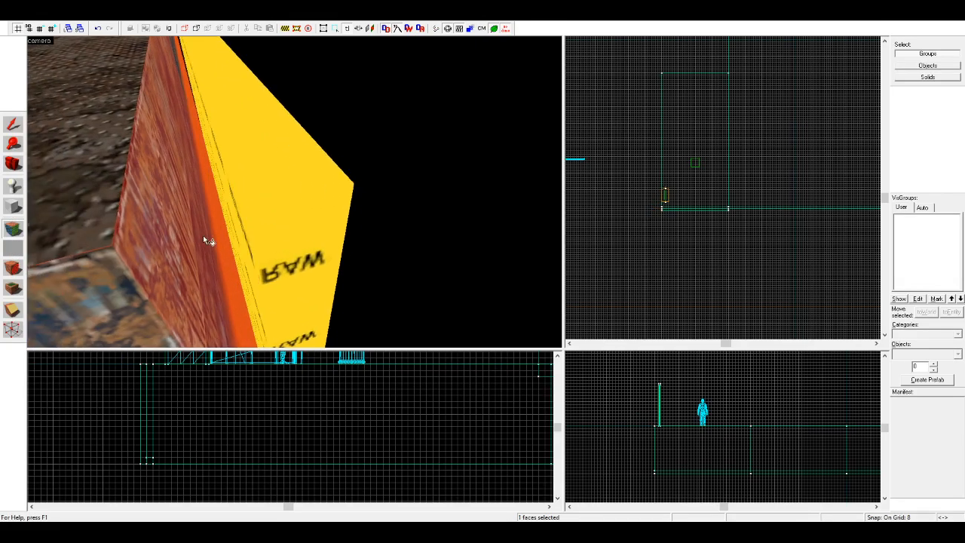
# Step: Extend the outer slab to 1024 units long so it spans the floor's whole edge
pyautogui.click(13, 164)
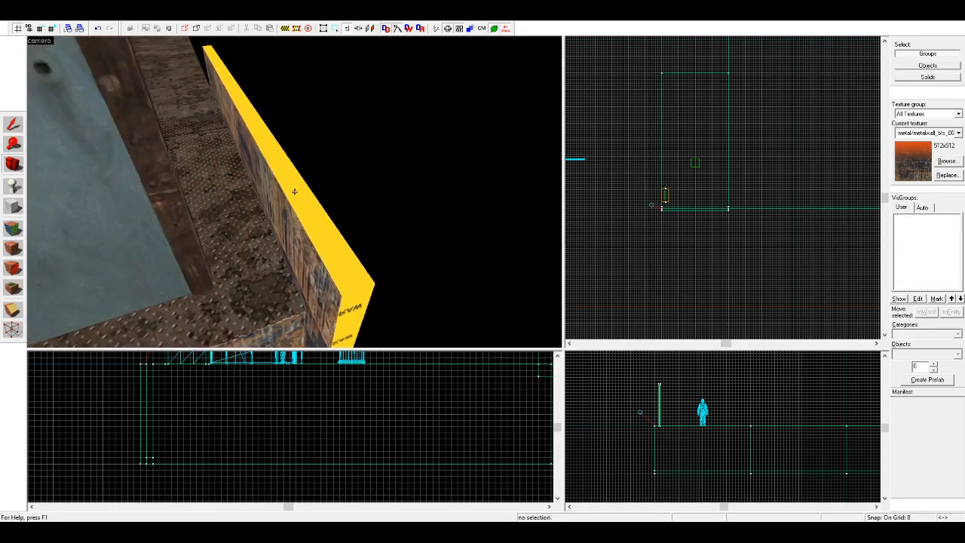
pyautogui.moveTo(295, 196); pyautogui.dragTo(293, 190)
pyautogui.click(18, 123)
pyautogui.click(254, 193)
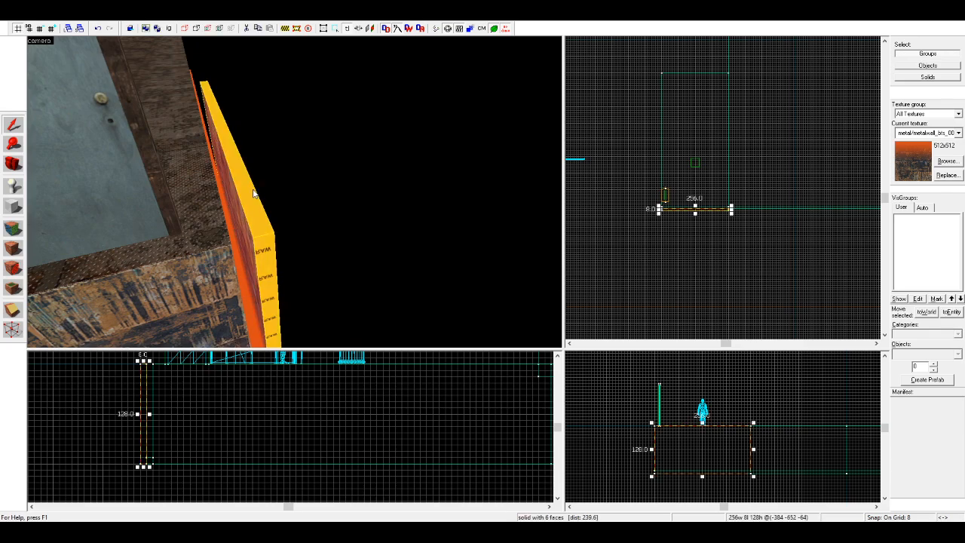
pyautogui.scroll(-2, 742, 215)
pyautogui.moveTo(738, 213); pyautogui.dragTo(770, 219)
pyautogui.scroll(6, 850, 211)
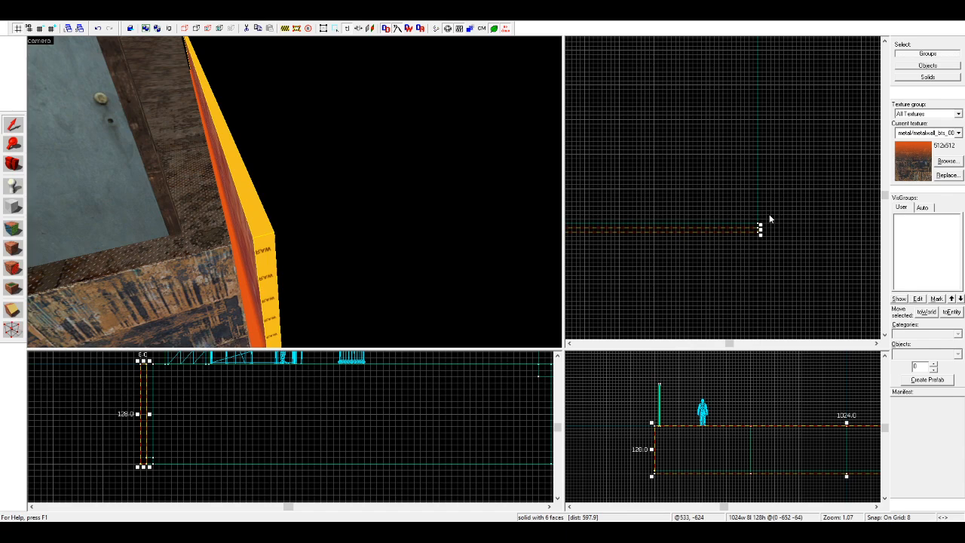
# Step: Copy the 8-unit light strip up to floor level between the base and the outer slab
pyautogui.press('Return')
pyautogui.click(250, 310)
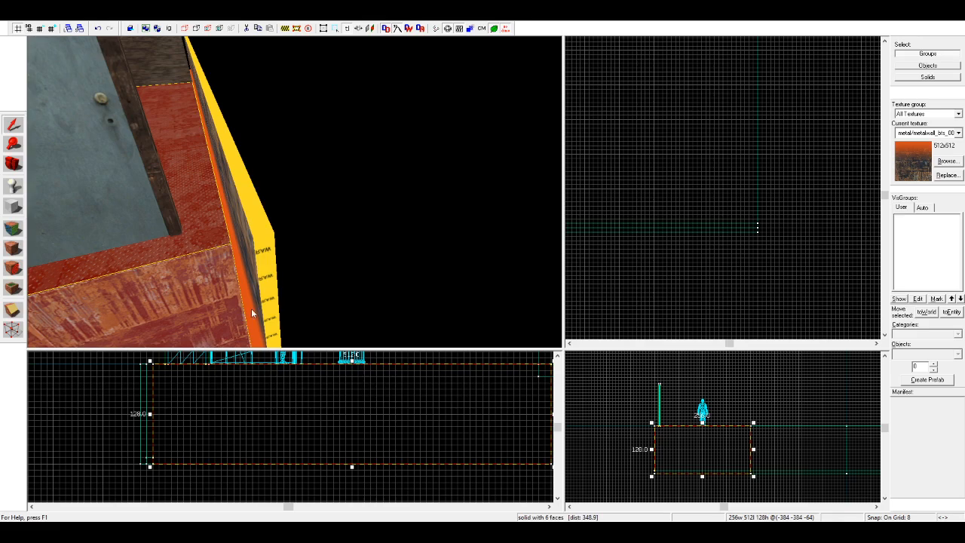
pyautogui.click(151, 462)
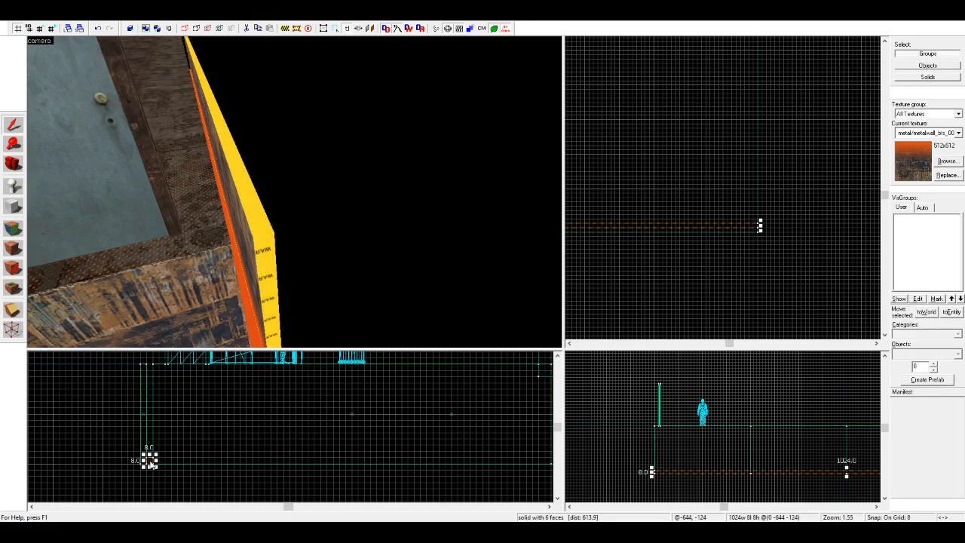
pyautogui.moveTo(150, 462); pyautogui.dragTo(146, 365)
pyautogui.press('Escape')
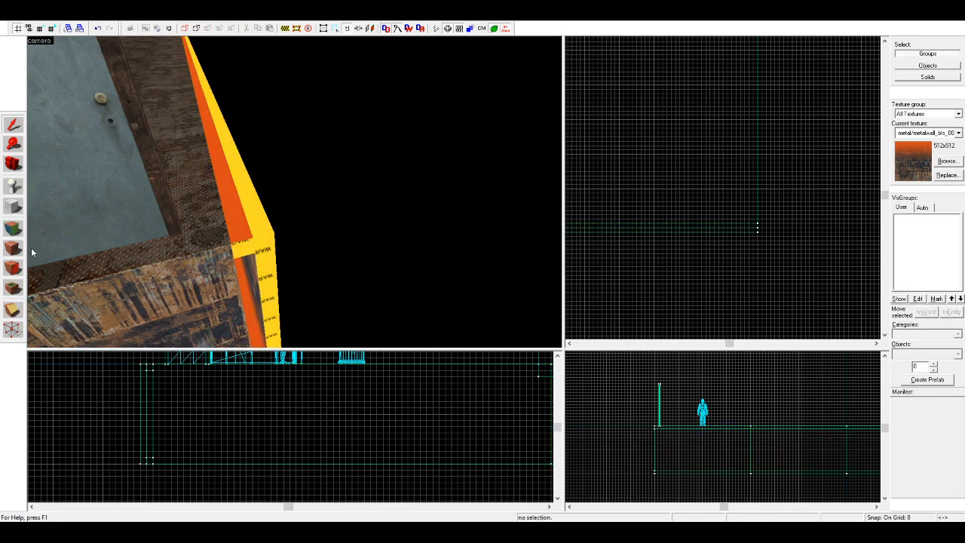
# Step: Replace the upper strip's orange light top face with the metal/metalgrate013a texture
pyautogui.click(12, 228)
pyautogui.click(241, 231)
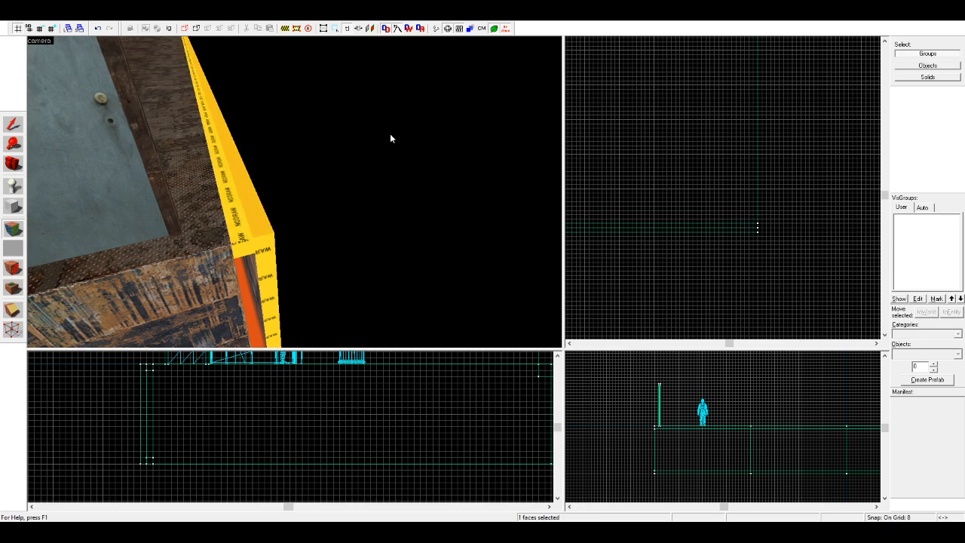
pyautogui.rightClick(235, 214)
# Step: Copy the 128-unit-high outer slab directly above itself as a wall rising from floor level
pyautogui.click(12, 163)
pyautogui.moveTo(151, 174); pyautogui.dragTo(295, 192)
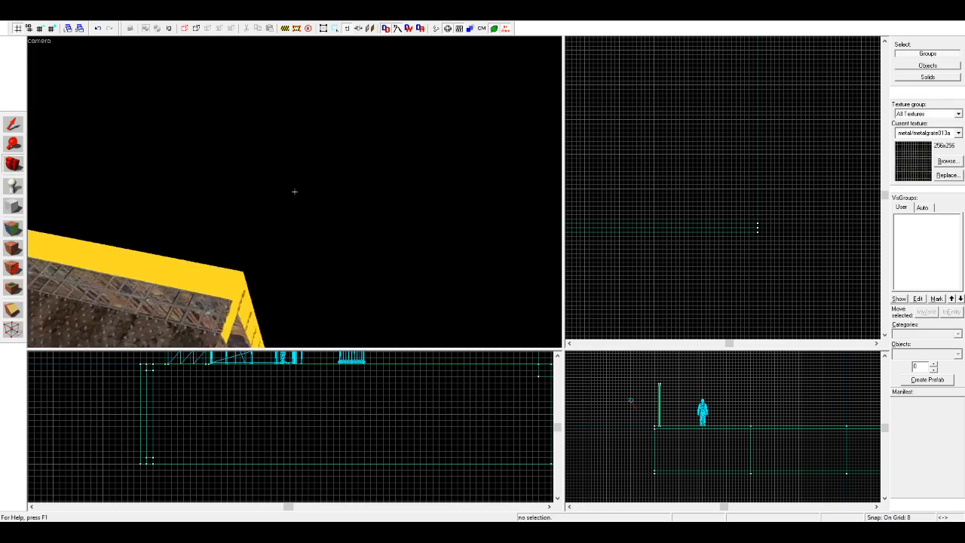
pyautogui.moveTo(295, 192); pyautogui.dragTo(242, 192, button='right')
pyautogui.click(13, 124)
pyautogui.click(166, 209)
pyautogui.scroll(-4, 282, 396)
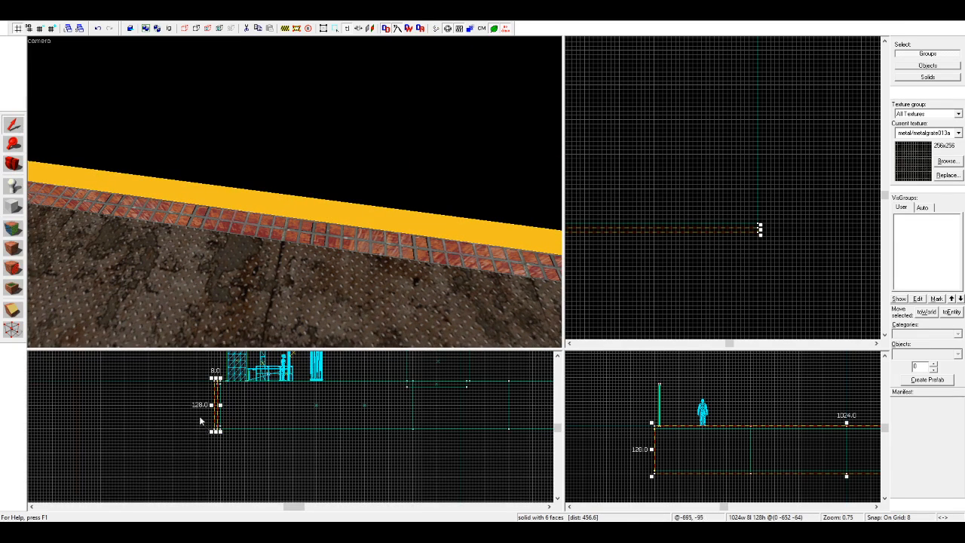
pyautogui.scroll(2, 224, 403)
pyautogui.keyDown('shift'); pyautogui.moveTo(220, 446); pyautogui.dragTo(220, 380); pyautogui.keyUp('shift')
# Step: Pick up the metal wall texture without the orange glow and apply it to the upper wall's inner face
pyautogui.click(649, 226)
pyautogui.scroll(-5, 377, 205)
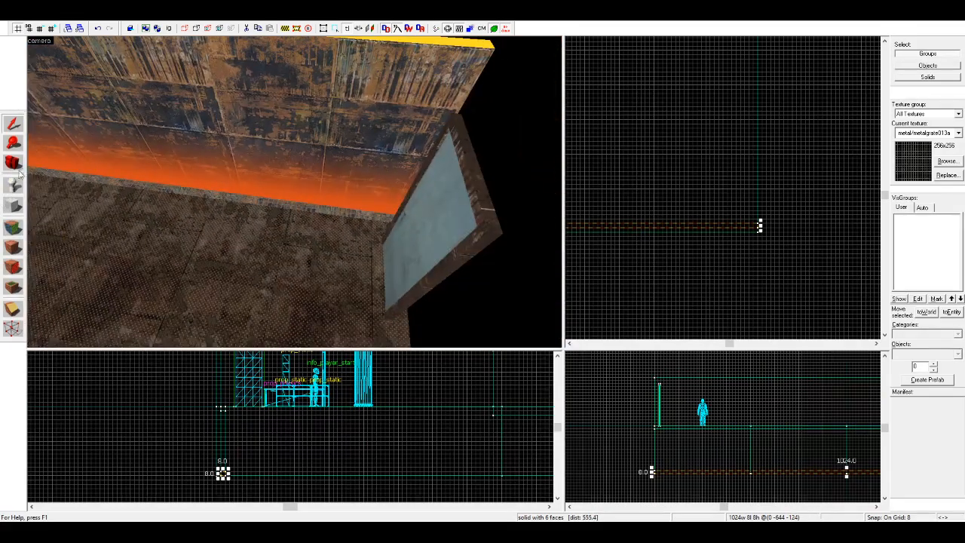
pyautogui.click(12, 163)
pyautogui.moveTo(295, 194); pyautogui.dragTo(263, 143)
pyautogui.scroll(-3, 295, 194)
pyautogui.click(13, 228)
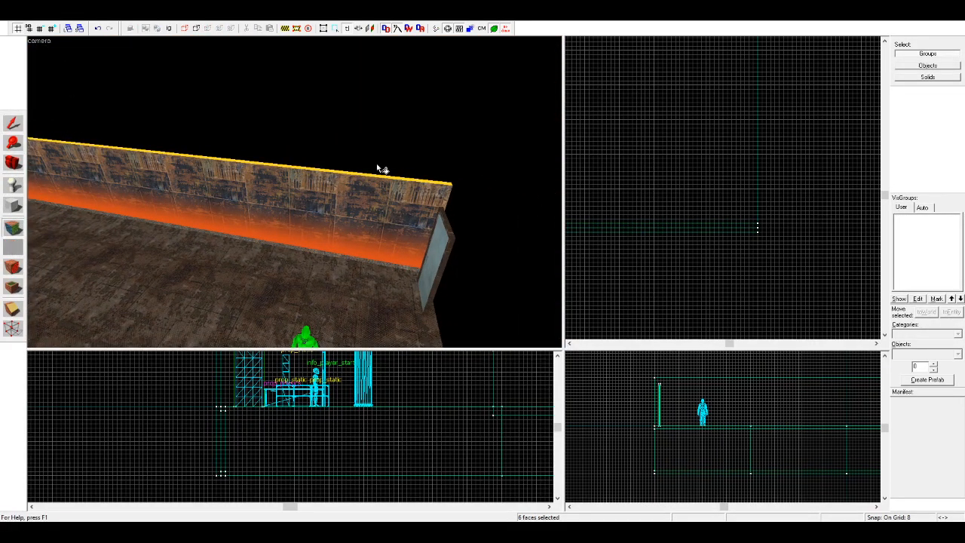
pyautogui.press('z')
pyautogui.press('z')
pyautogui.keyDown('ctrl'); pyautogui.click(285, 167); pyautogui.keyUp('ctrl')
pyautogui.press('z')
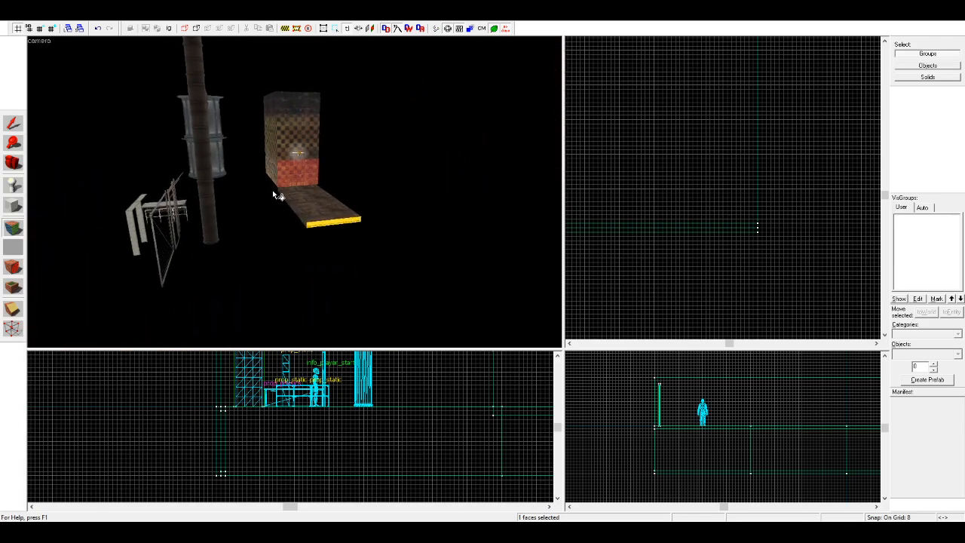
# Step: Select the upper metal wall's inner face for texture editing
pyautogui.press('z')
pyautogui.click(290, 244)
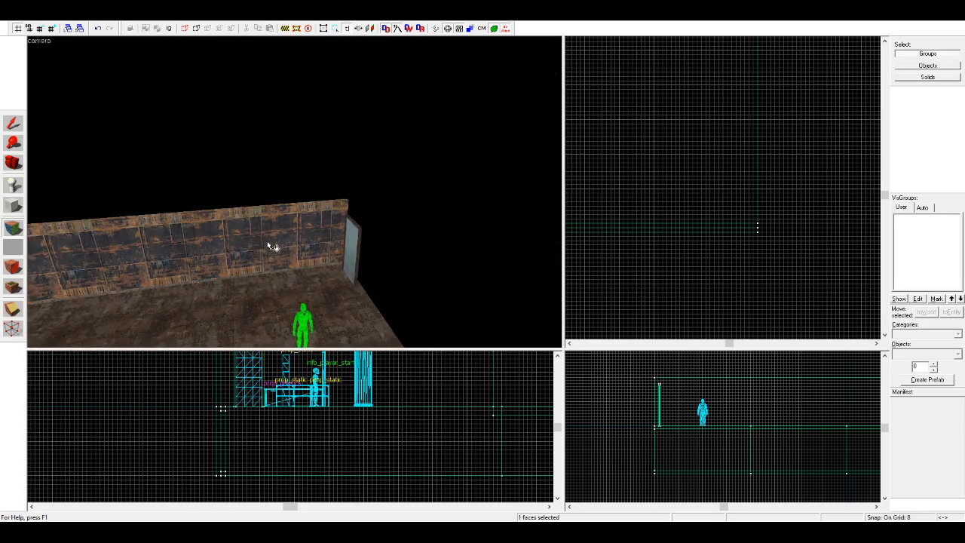
pyautogui.press('z')
pyautogui.press('w')
pyautogui.click(13, 162)
pyautogui.moveTo(45, 226); pyautogui.dragTo(31, 249)
pyautogui.click(13, 227)
pyautogui.click(212, 222)
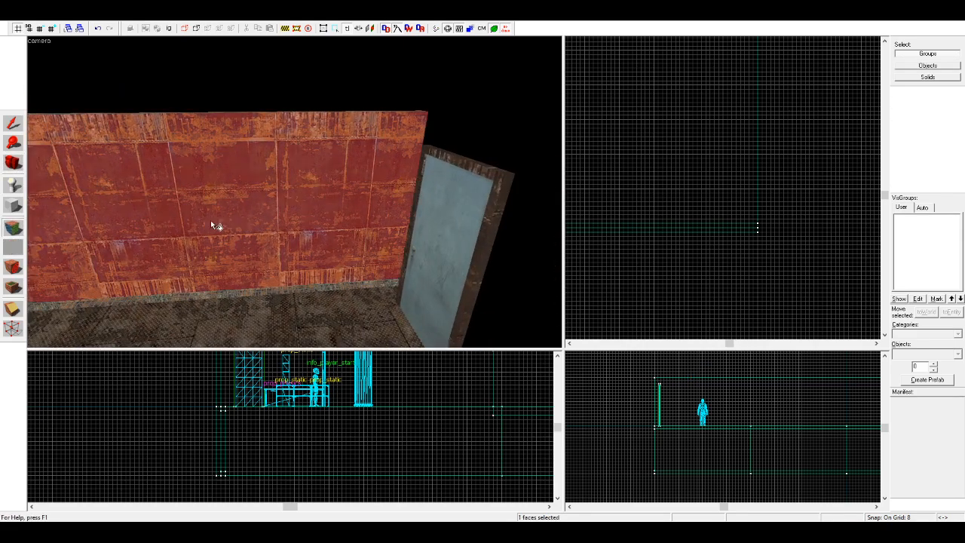
pyautogui.click(530, 244)
pyautogui.click(489, 244)
# Step: Pick up tools/toolsnodraw from the upper wall's outer side and apply it to the wall's top face
pyautogui.click(12, 163)
pyautogui.press('z')
pyautogui.press('d')
pyautogui.press('w')
pyautogui.press('z')
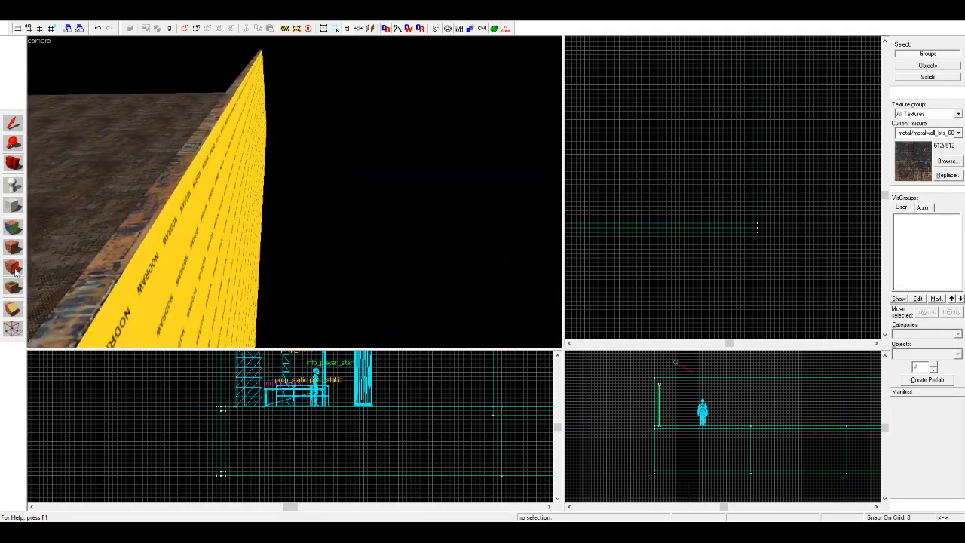
pyautogui.click(17, 235)
pyautogui.click(211, 232)
pyautogui.rightClick(156, 197)
pyautogui.press('a')
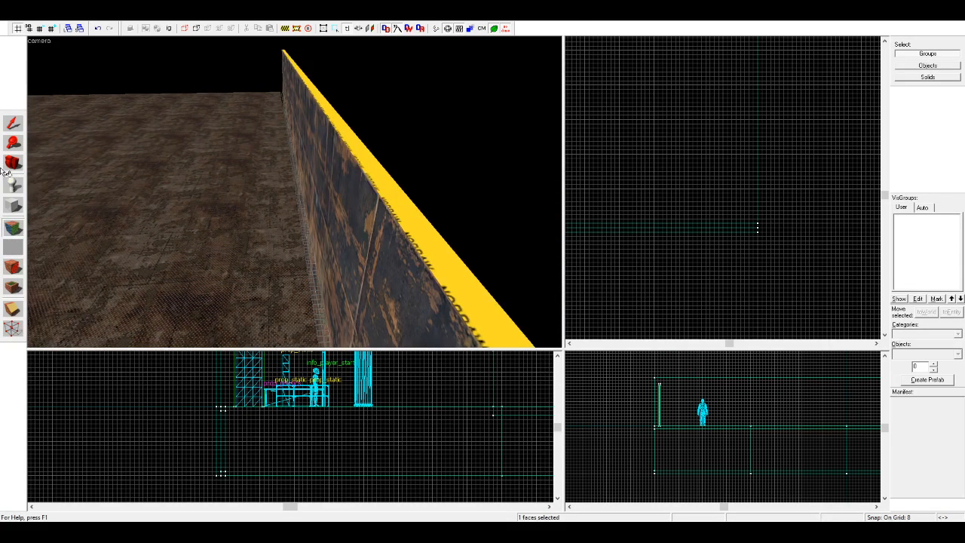
# Step: Select the grated strip at floor level and tie it to a brush entity
pyautogui.click(6, 169)
pyautogui.press('z')
pyautogui.press('w')
pyautogui.press('z')
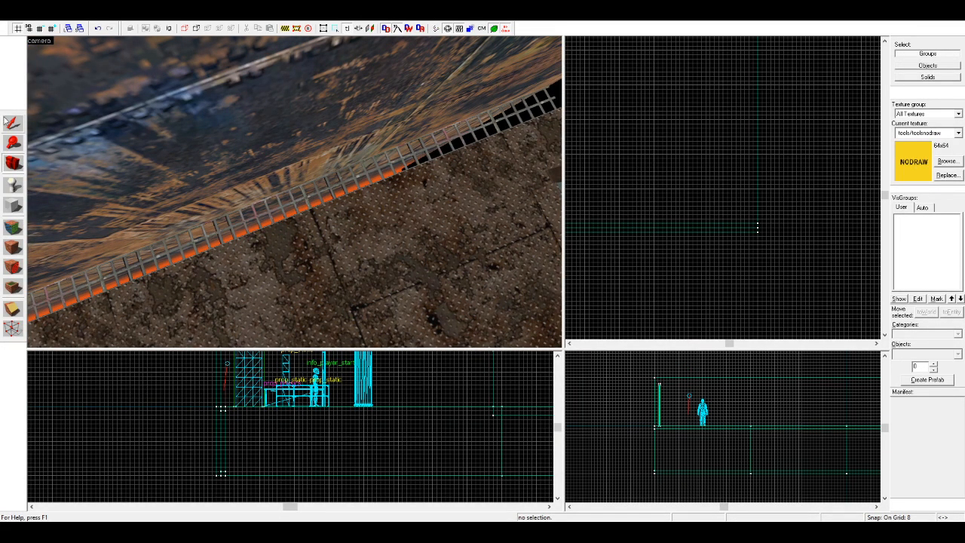
pyautogui.click(335, 205)
pyautogui.click(371, 183)
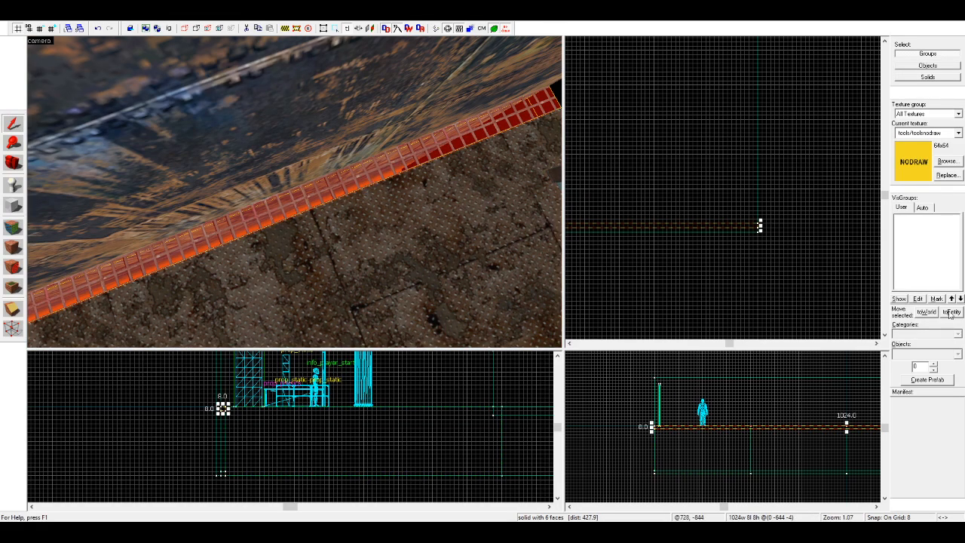
pyautogui.click(667, 156)
# Step: Select the four stepped floor blocks and copy them 8 units outward past the stepped edge
pyautogui.moveTo(294, 191); pyautogui.dragTo(294, 191)
pyautogui.press('w')
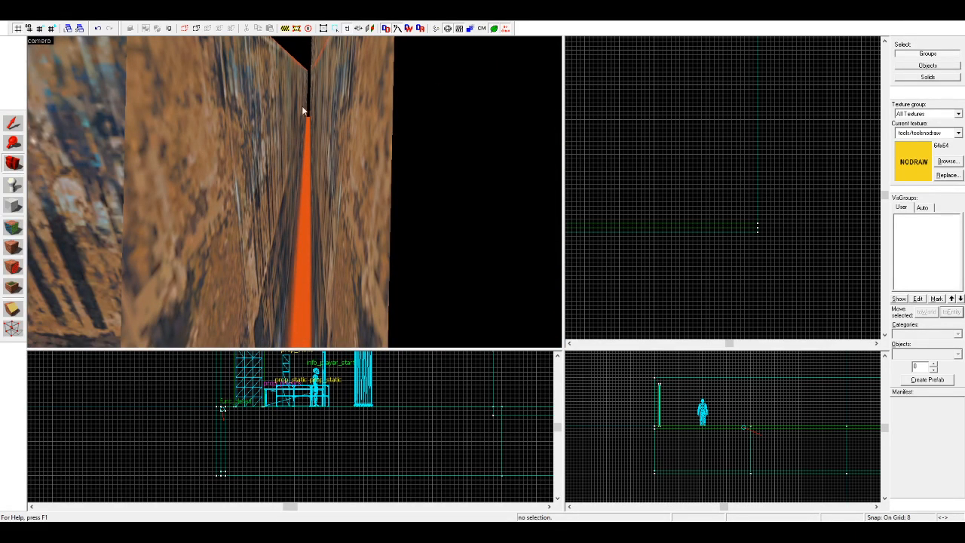
pyautogui.press('z')
pyautogui.moveTo(357, 144); pyautogui.dragTo(295, 191)
pyautogui.moveTo(257, 217); pyautogui.dragTo(294, 192)
pyautogui.press('w')
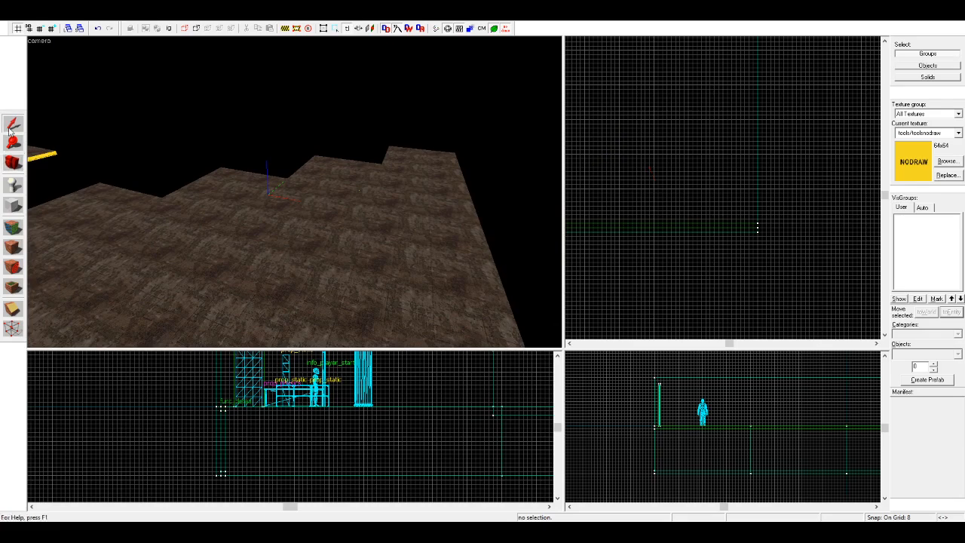
pyautogui.click(12, 124)
pyautogui.click(336, 184)
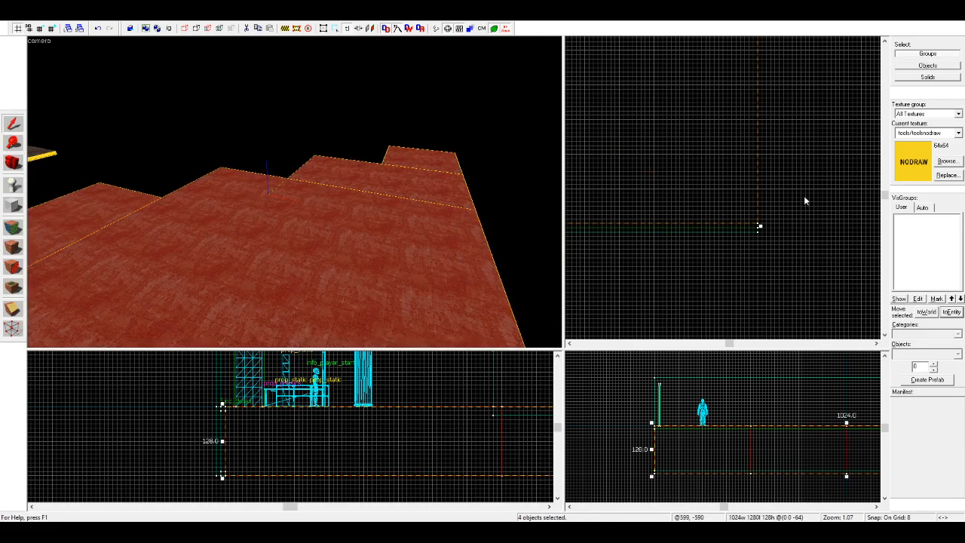
pyautogui.scroll(-9, 803, 200)
pyautogui.scroll(10, 709, 140)
pyautogui.moveTo(680, 215); pyautogui.dragTo(675, 181)
pyautogui.scroll(-7, 679, 173)
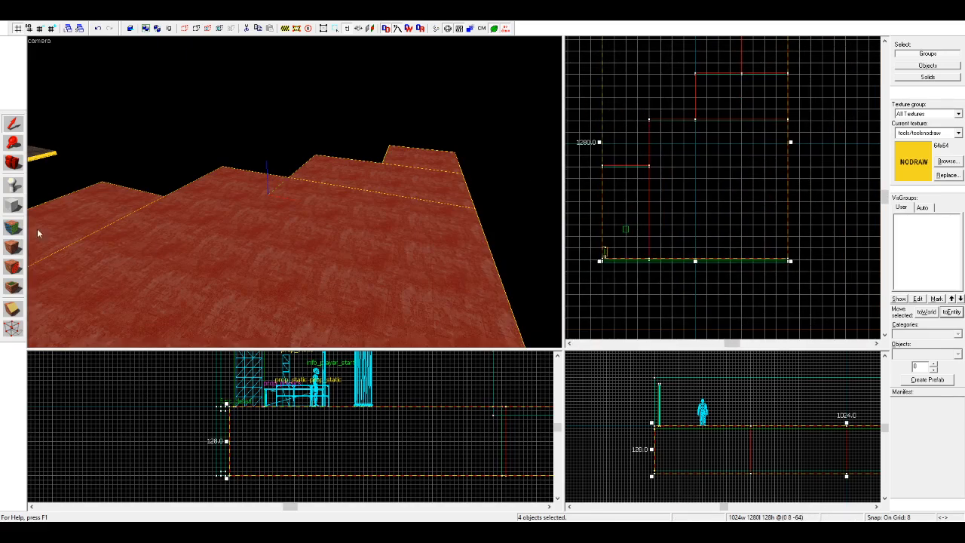
# Step: Clip the copied first floor block down to the 8-unit sliver beyond the original's stepped edge
pyautogui.click(12, 307)
pyautogui.scroll(6, 600, 161)
pyautogui.moveTo(601, 160); pyautogui.dragTo(596, 161)
pyautogui.press('Return')
pyautogui.scroll(-4, 590, 202)
pyautogui.scroll(3, 723, 116)
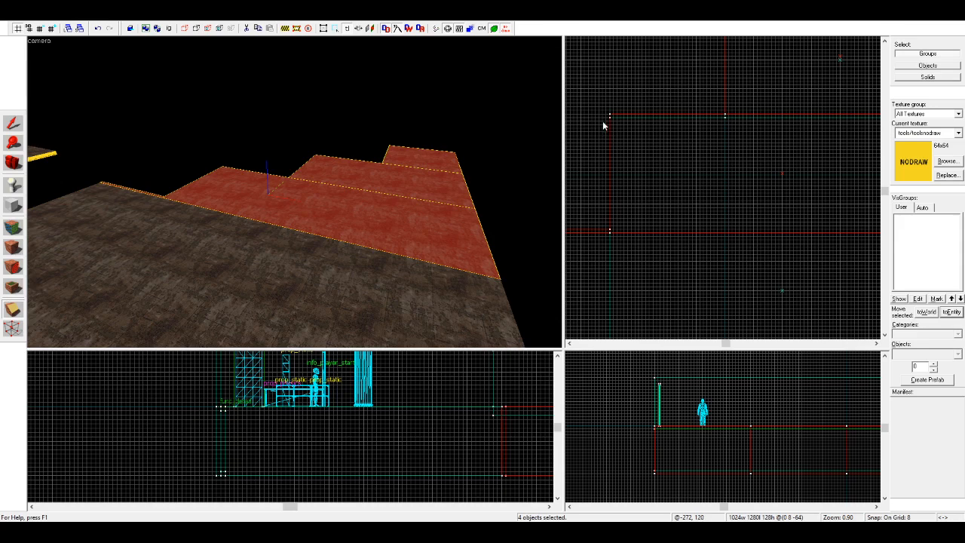
# Step: Clip the copied second floor block down to an 8-unit sliver along its exposed step edge
pyautogui.click(291, 205)
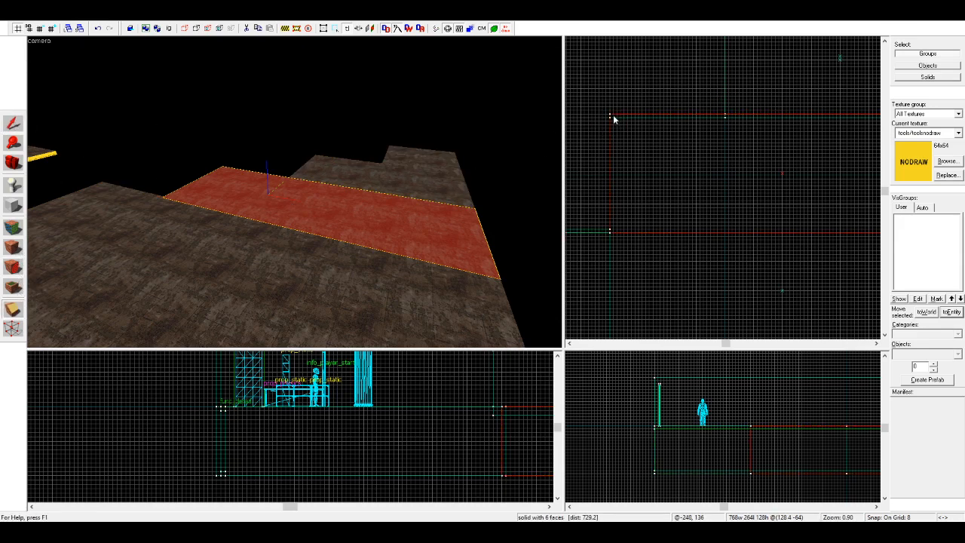
pyautogui.moveTo(609, 117); pyautogui.dragTo(725, 117)
pyautogui.press('Return')
pyautogui.scroll(-4, 584, 181)
pyautogui.scroll(3, 735, 90)
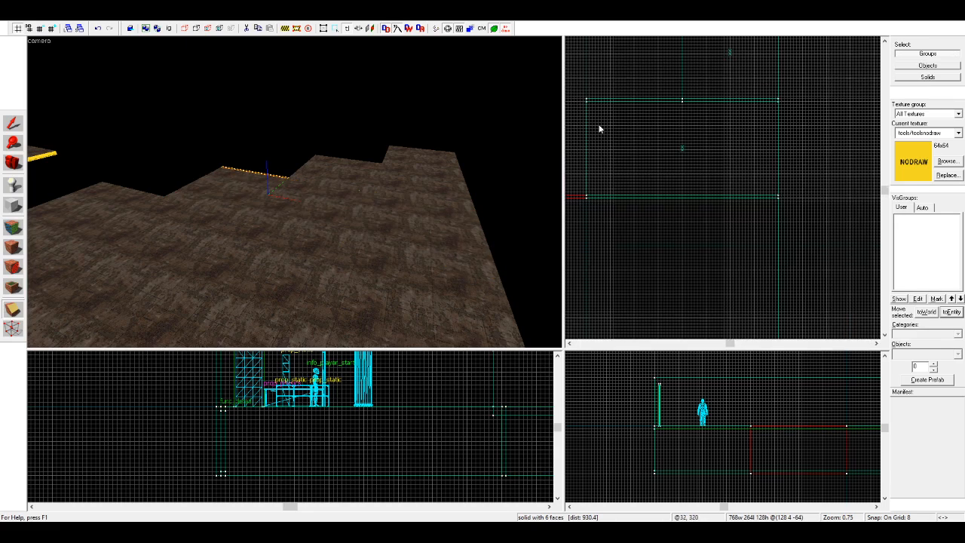
# Step: Clip the copied third floor block to half its width, then down to a thin sliver on its exposed edge
pyautogui.click(406, 183)
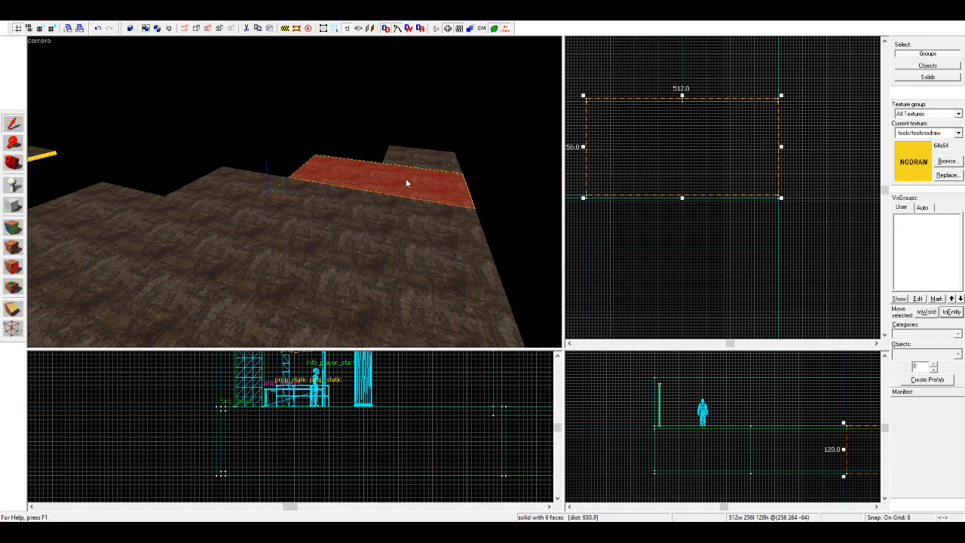
pyautogui.click(812, 161)
pyautogui.press('z')
pyautogui.press('w')
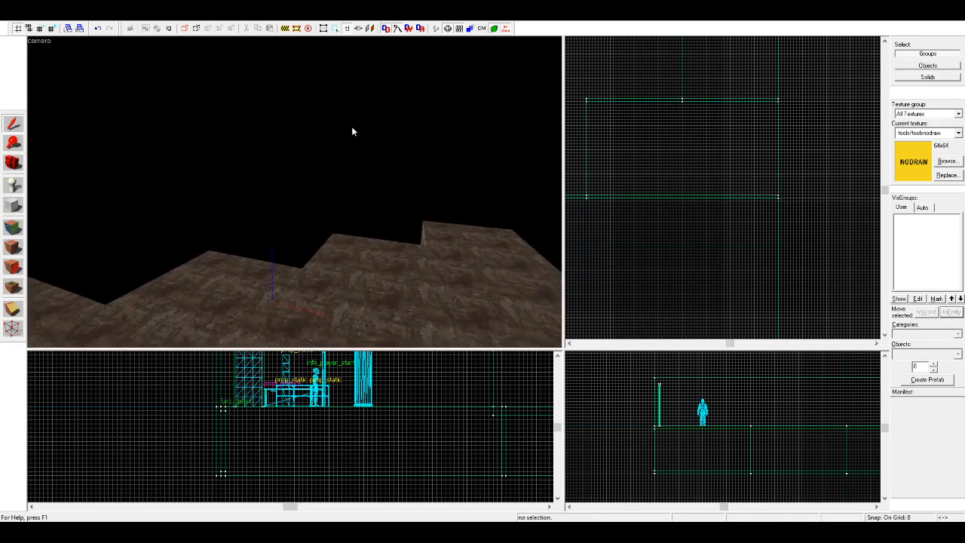
pyautogui.click(352, 131)
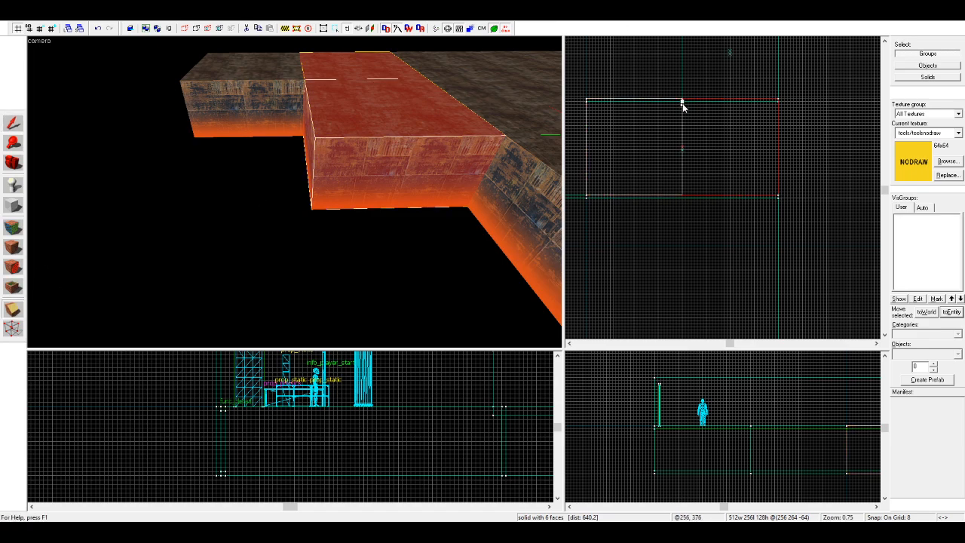
pyautogui.press('Return')
pyautogui.moveTo(693, 100); pyautogui.dragTo(642, 103)
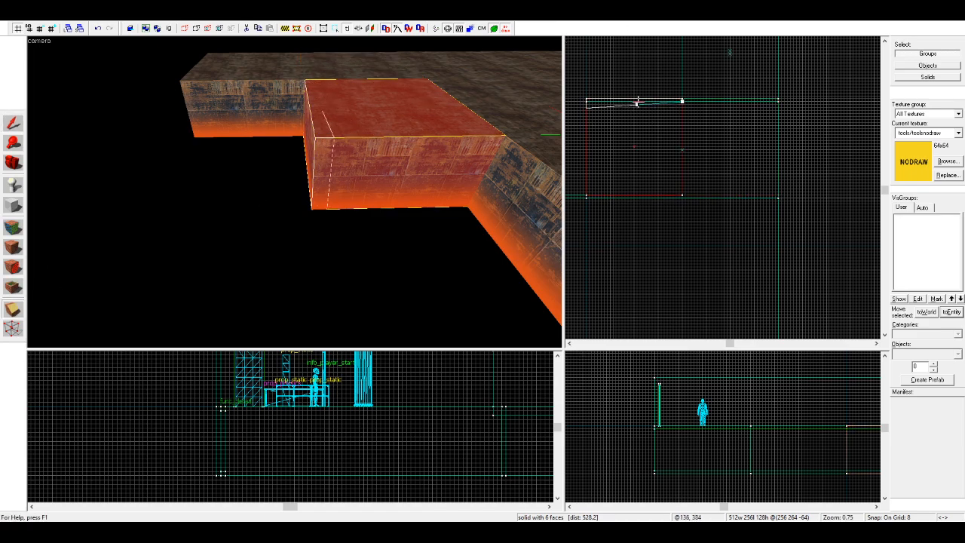
pyautogui.press('Return')
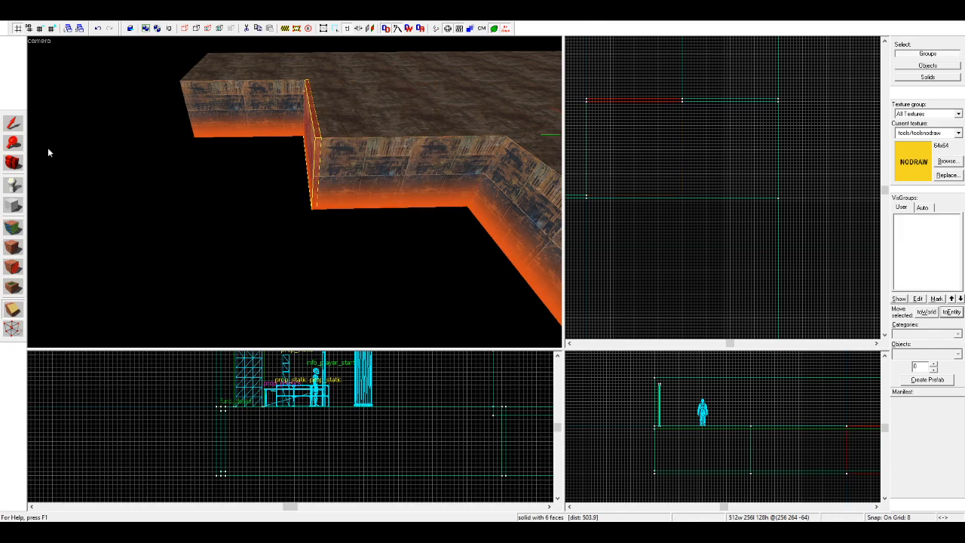
# Step: Clip the copied fourth floor block down to an 8-unit sliver along its outer end
pyautogui.click(12, 123)
pyautogui.click(233, 91)
pyautogui.scroll(-4, 698, 179)
pyautogui.scroll(5, 719, 90)
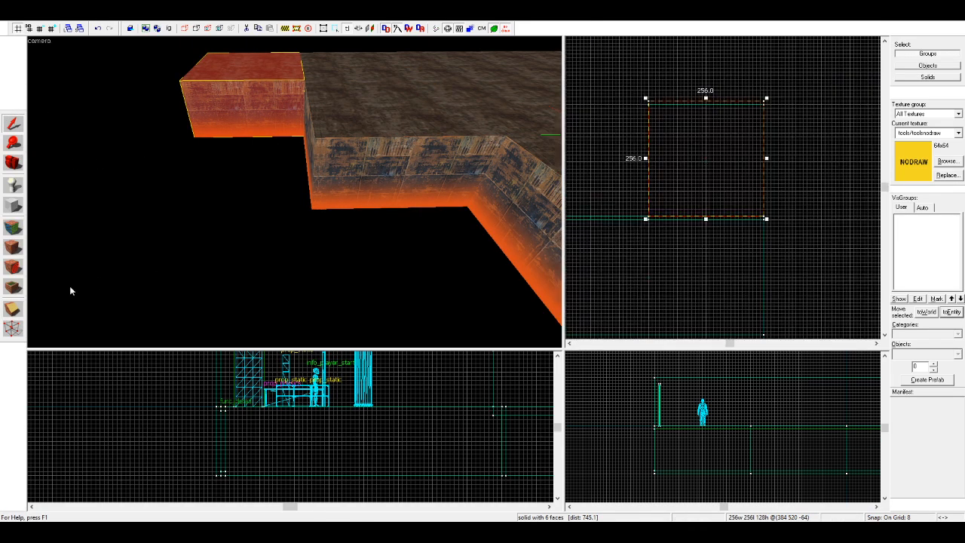
pyautogui.click(650, 107)
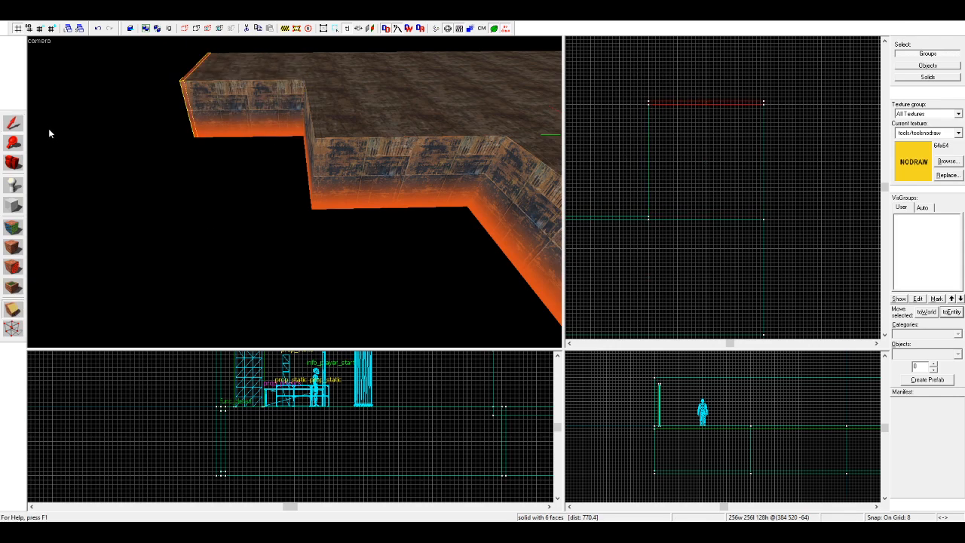
# Step: Select all four edge slivers and shorten them to 8-unit-high strips at the base of the floor's sides
pyautogui.keyDown('ctrl'); pyautogui.click(310, 129); pyautogui.keyUp('ctrl')
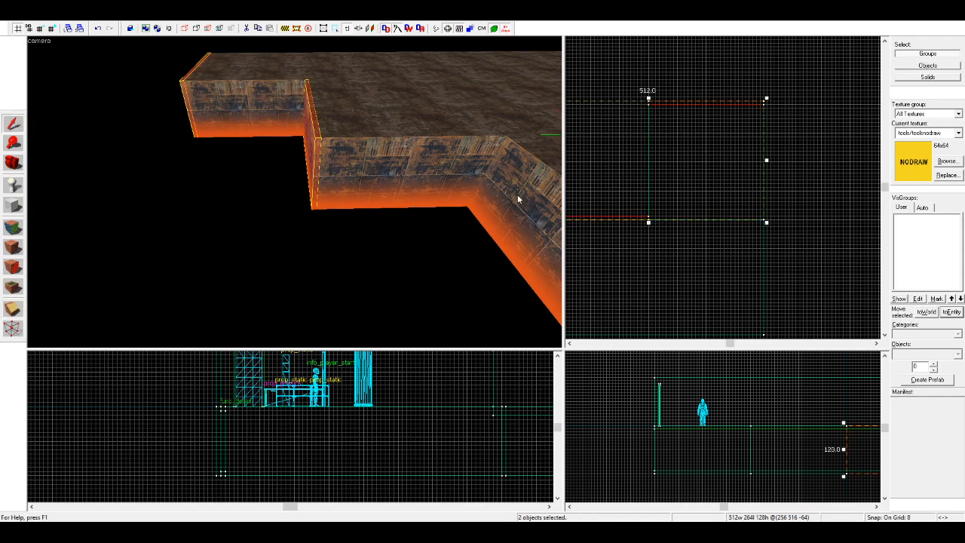
pyautogui.keyDown('ctrl'); pyautogui.click(549, 207); pyautogui.keyUp('ctrl')
pyautogui.press('s')
pyautogui.press('d')
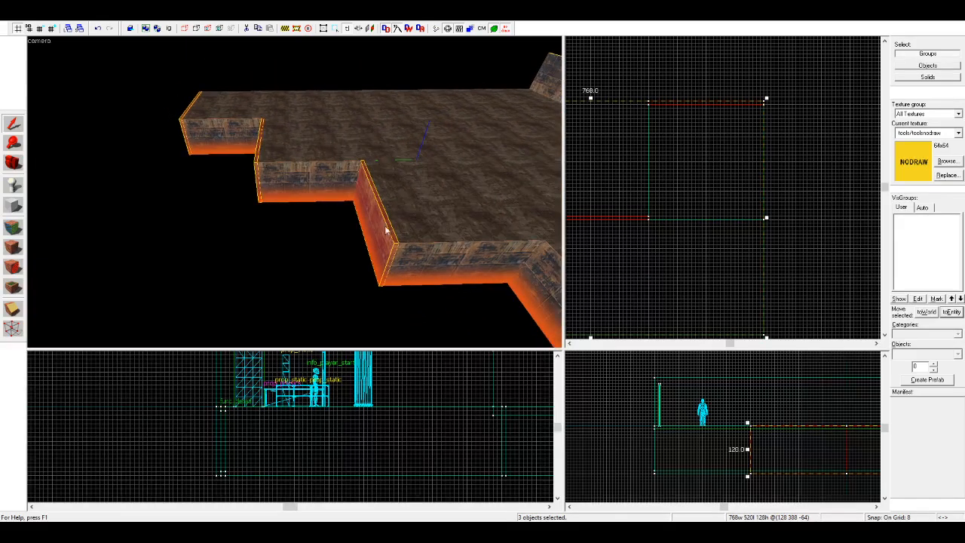
pyautogui.press('s')
pyautogui.press('d')
pyautogui.press('d')
pyautogui.keyDown('ctrl'); pyautogui.click(413, 277); pyautogui.keyUp('ctrl')
pyautogui.scroll(-4, 481, 431)
pyautogui.scroll(4, 482, 430)
pyautogui.scroll(-4, 491, 411)
pyautogui.scroll(3, 455, 415)
pyautogui.moveTo(470, 406); pyautogui.dragTo(462, 461)
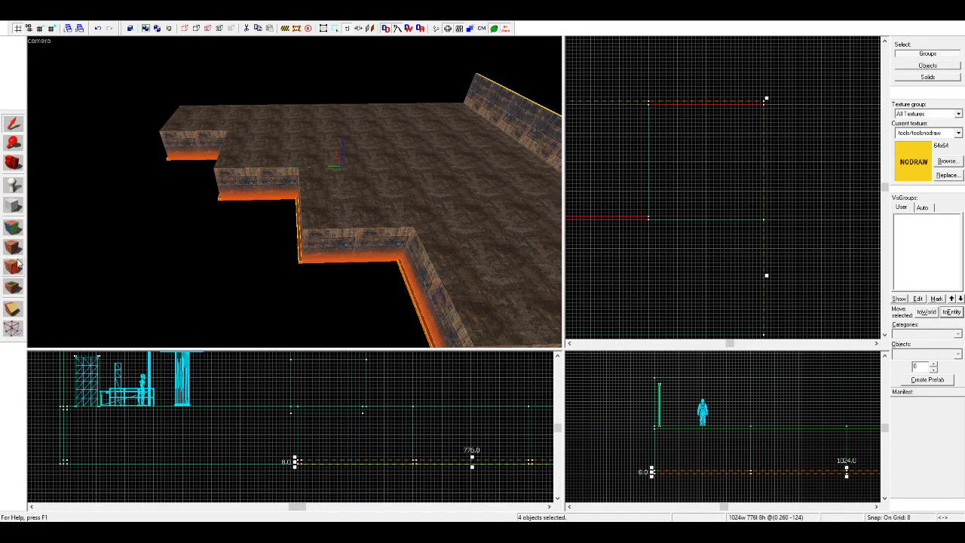
pyautogui.press('Escape')
# Step: Apply the lights/light_orange001 texture to the top faces of the strips along the floor's bottom edges
pyautogui.press('z')
pyautogui.press('w')
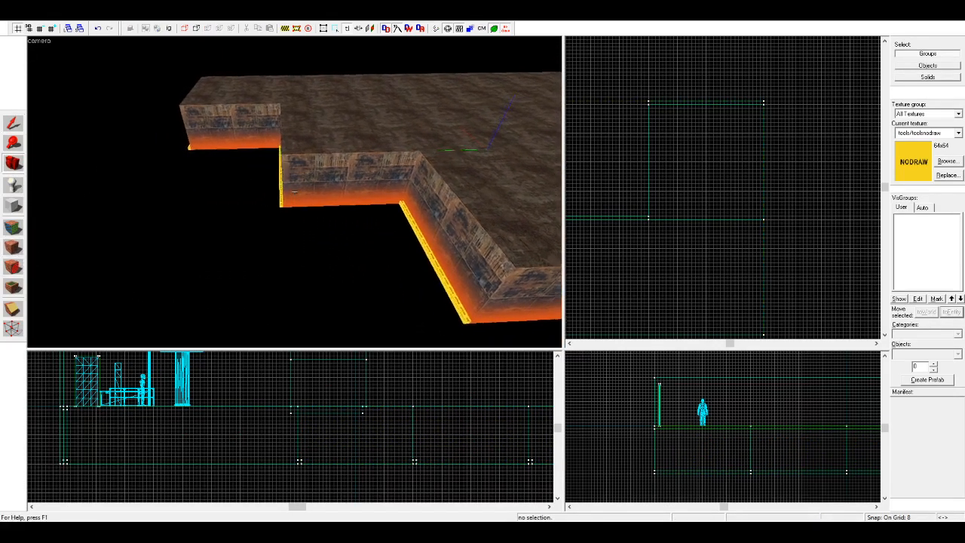
pyautogui.press('a')
pyautogui.press('z')
pyautogui.click(13, 227)
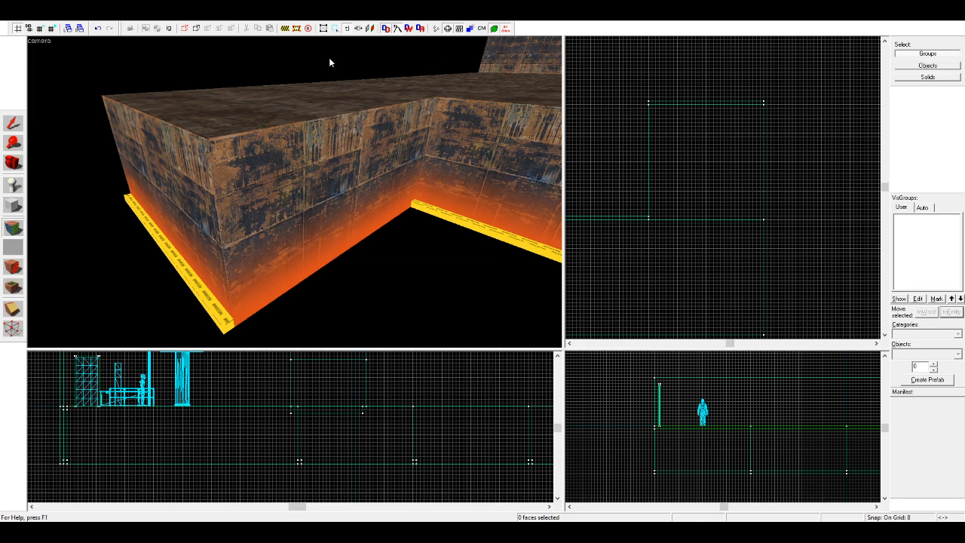
pyautogui.press('s')
pyautogui.press('d')
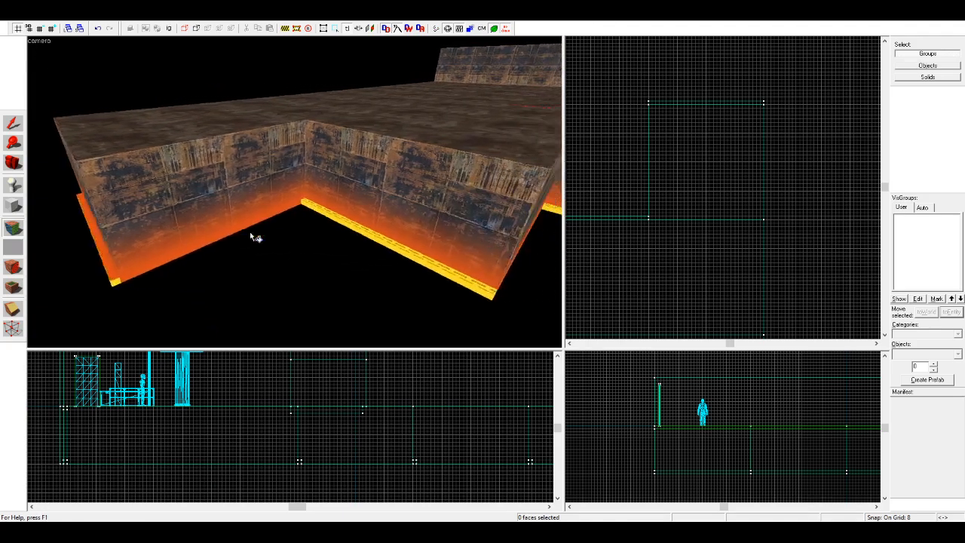
pyautogui.rightClick(303, 245)
pyautogui.press('s')
pyautogui.press('d')
pyautogui.press('w')
pyautogui.rightClick(312, 251)
pyautogui.press('s')
pyautogui.press('d')
pyautogui.press('w')
pyautogui.rightClick(243, 258)
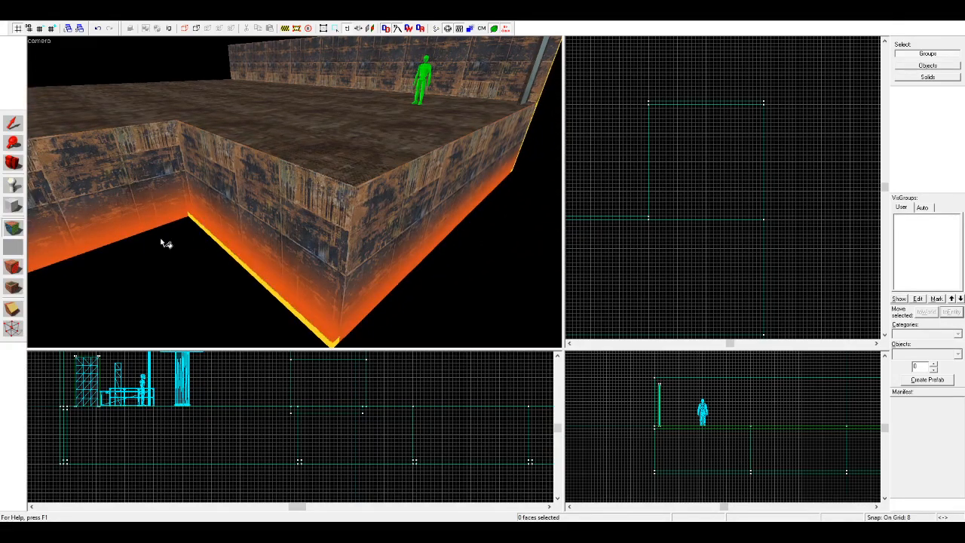
pyautogui.press('s')
pyautogui.press('a')
# Step: Copy the 256-unit strip of the first step and rotate it 90° onto the adjoining side edge
pyautogui.click(14, 124)
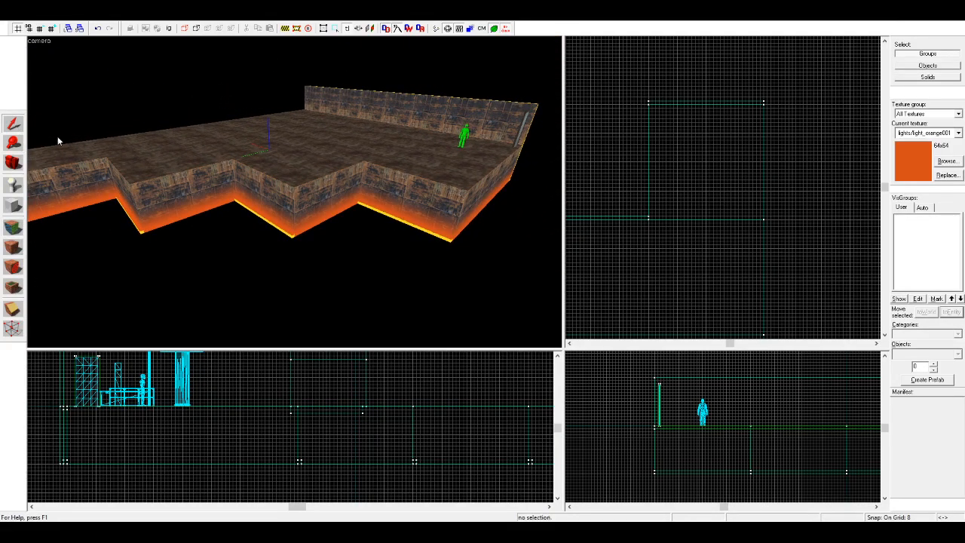
pyautogui.click(414, 227)
pyautogui.scroll(5, 615, 172)
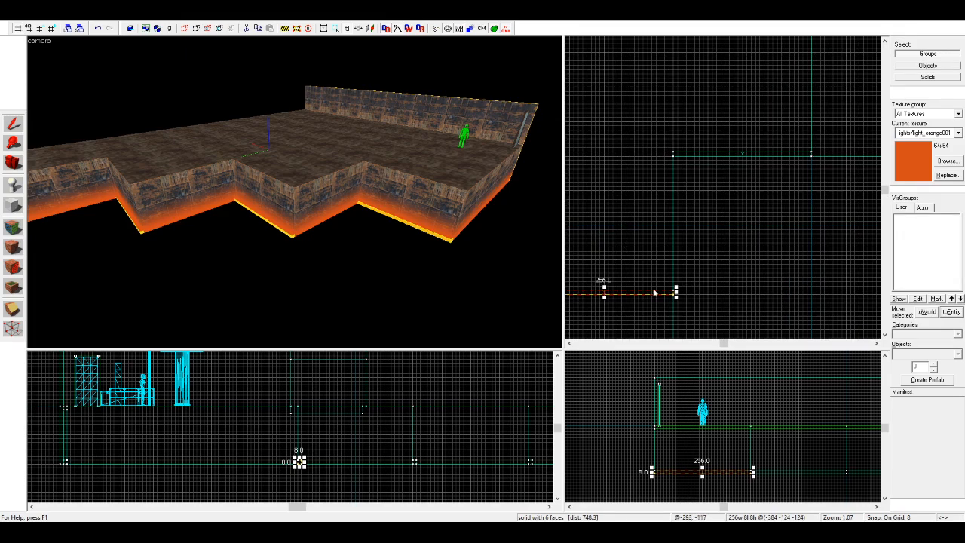
pyautogui.scroll(-3, 656, 291)
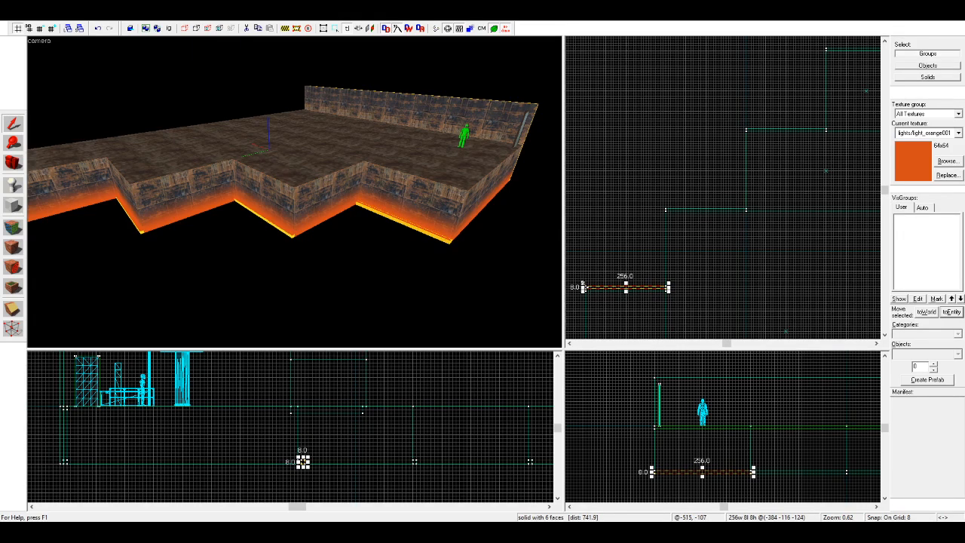
pyautogui.click(303, 461)
pyautogui.scroll(5, 674, 188)
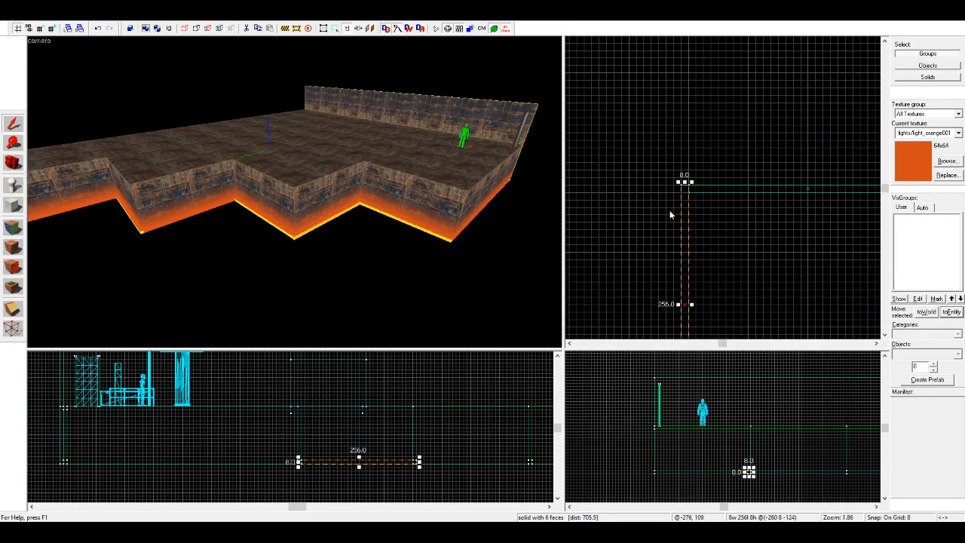
# Step: Copy the rotated 256-unit light strip onto the side edges of the remaining steps
pyautogui.scroll(-3, 670, 215)
pyautogui.moveTo(677, 231); pyautogui.dragTo(703, 119)
pyautogui.scroll(-5, 616, 142)
pyautogui.scroll(6, 727, 82)
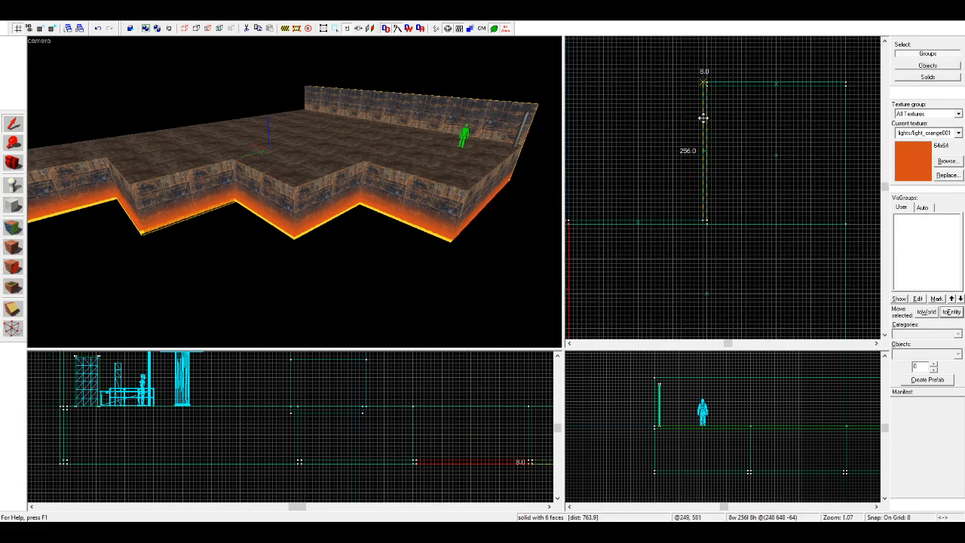
pyautogui.press('Escape')
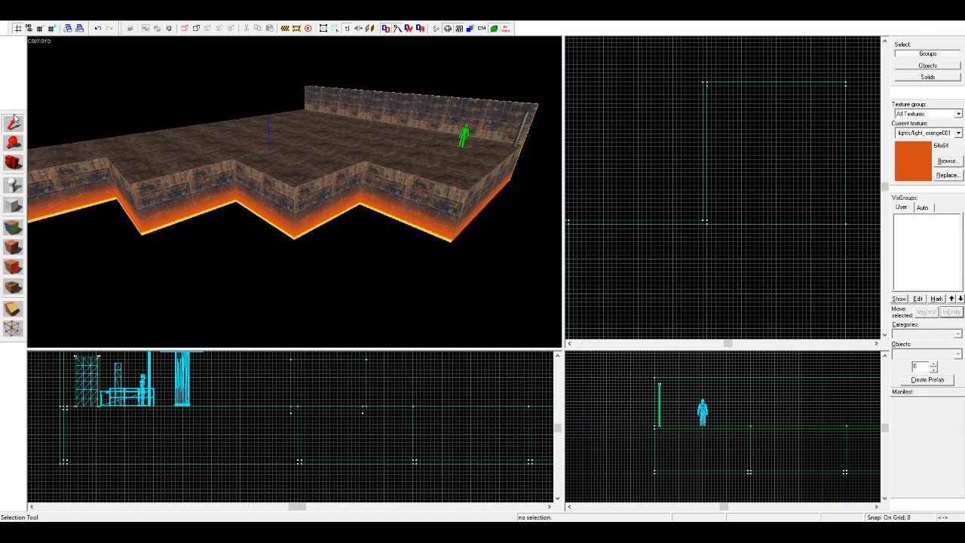
# Step: Copy the last step's side strip to the floor's straight outer side and stretch it along that side's full length
pyautogui.click(81, 210)
pyautogui.scroll(2, 670, 110)
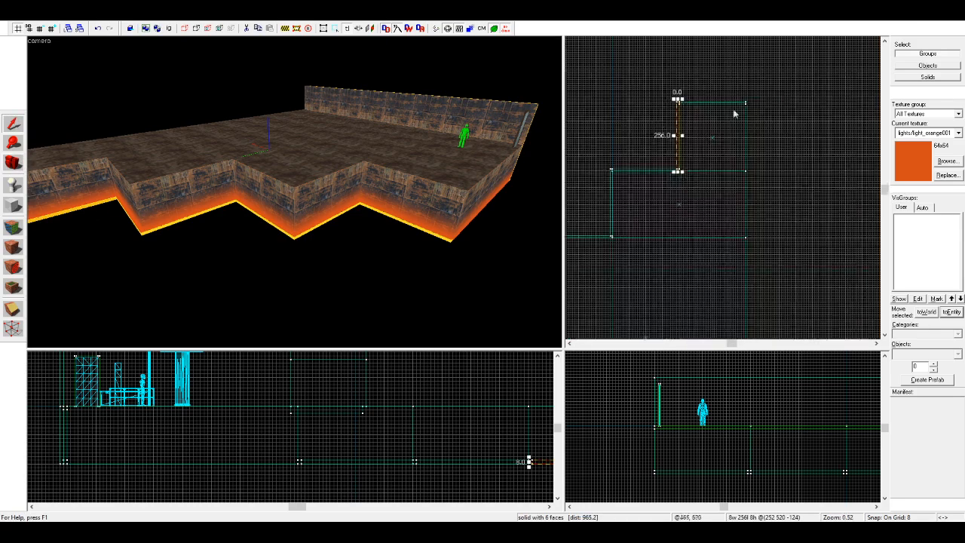
pyautogui.moveTo(605, 111); pyautogui.dragTo(778, 105)
pyautogui.scroll(-5, 778, 105)
pyautogui.moveTo(788, 333); pyautogui.dragTo(776, 255)
pyautogui.scroll(10, 782, 251)
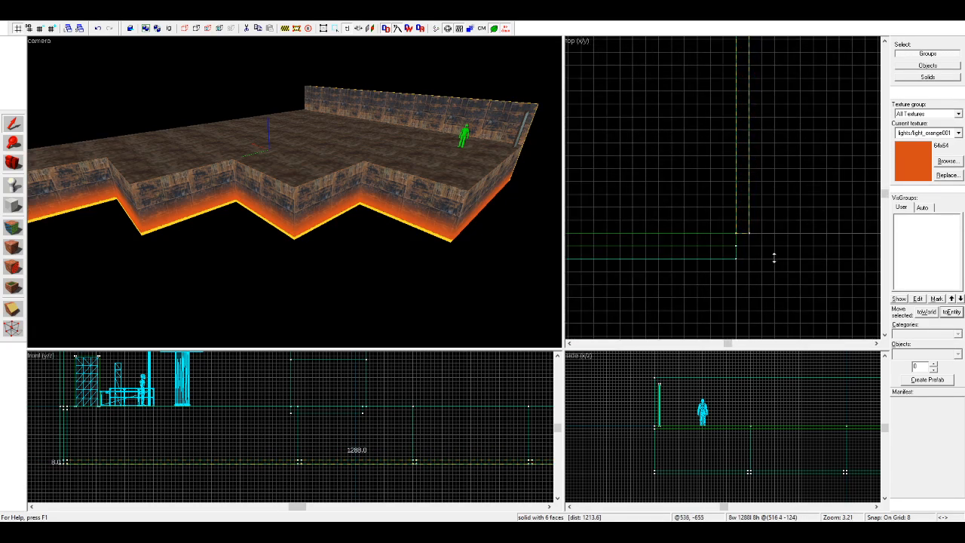
pyautogui.click(742, 247)
pyautogui.press('Escape')
pyautogui.press('z')
pyautogui.press('w')
pyautogui.hotkey('shift', 'c')
pyautogui.press('a')
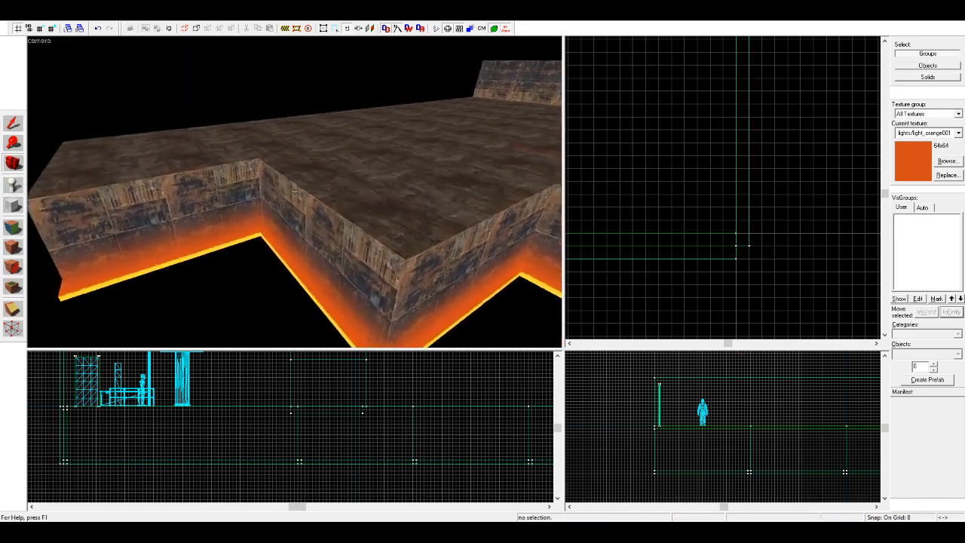
# Step: Copy the back wall's upper panel, lower panel and trim strip together and rotate the copy 90°
pyautogui.press('z')
pyautogui.press('a')
pyautogui.press('w')
pyautogui.press('w')
pyautogui.press('z')
pyautogui.press('a')
pyautogui.hotkey('shift', 's')
pyautogui.click(378, 171)
pyautogui.press('w')
pyautogui.click(320, 218)
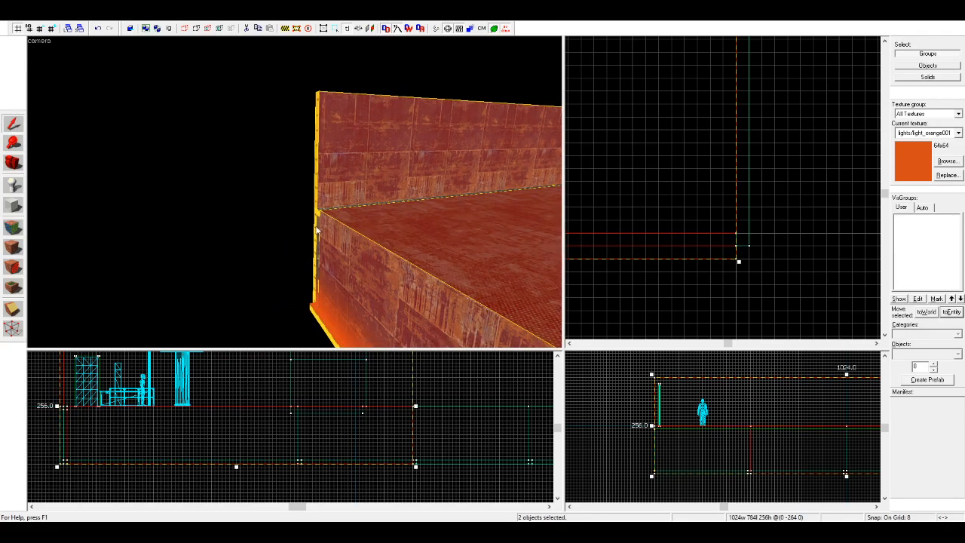
pyautogui.keyDown('ctrl'); pyautogui.click(323, 183); pyautogui.keyUp('ctrl')
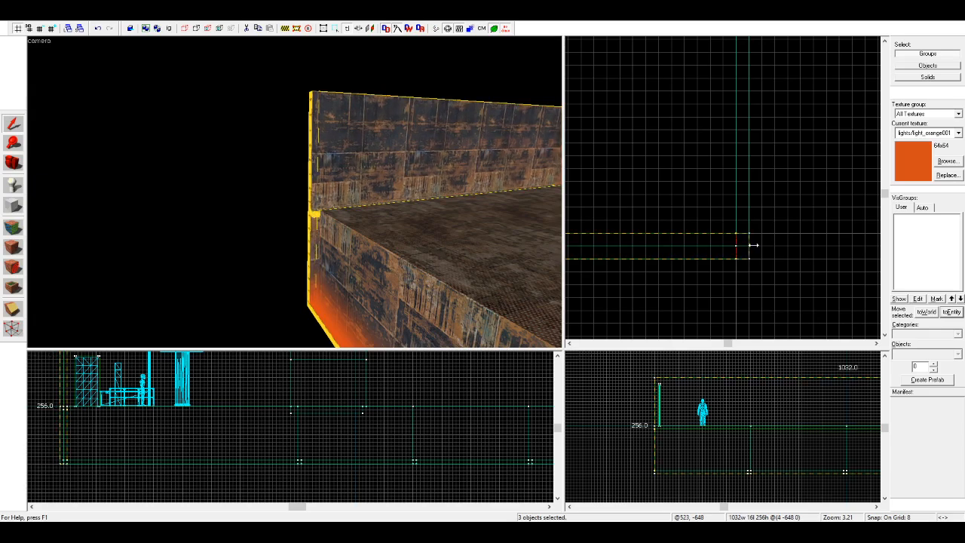
pyautogui.scroll(-8, 709, 247)
pyautogui.moveTo(705, 248); pyautogui.dragTo(766, 182)
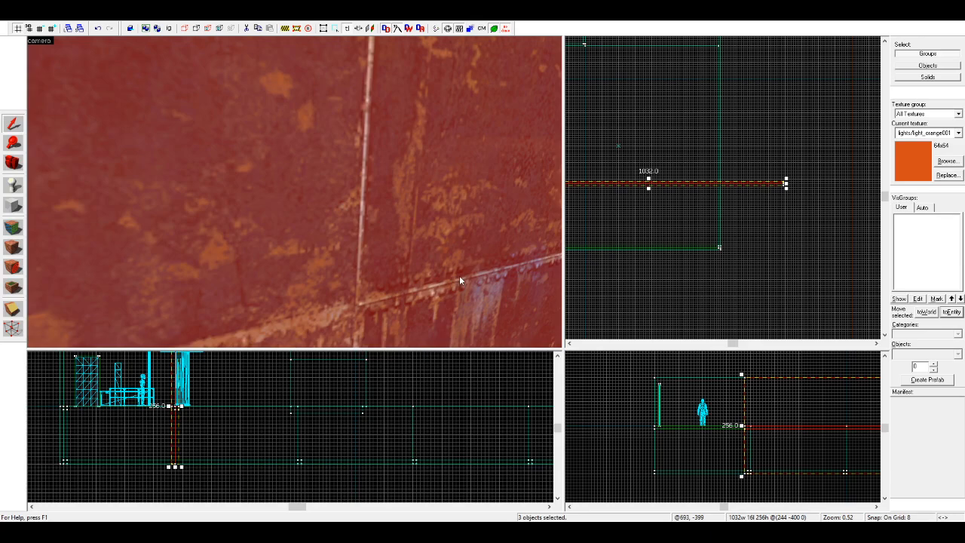
pyautogui.press('n')
# Step: Fit the rotated wall to the floor's straight outer side, flip its textured faces inward, and trim its base strip to 1024 units
pyautogui.moveTo(649, 306); pyautogui.dragTo(631, 170)
pyautogui.scroll(8, 747, 253)
pyautogui.press('z')
pyautogui.press('w')
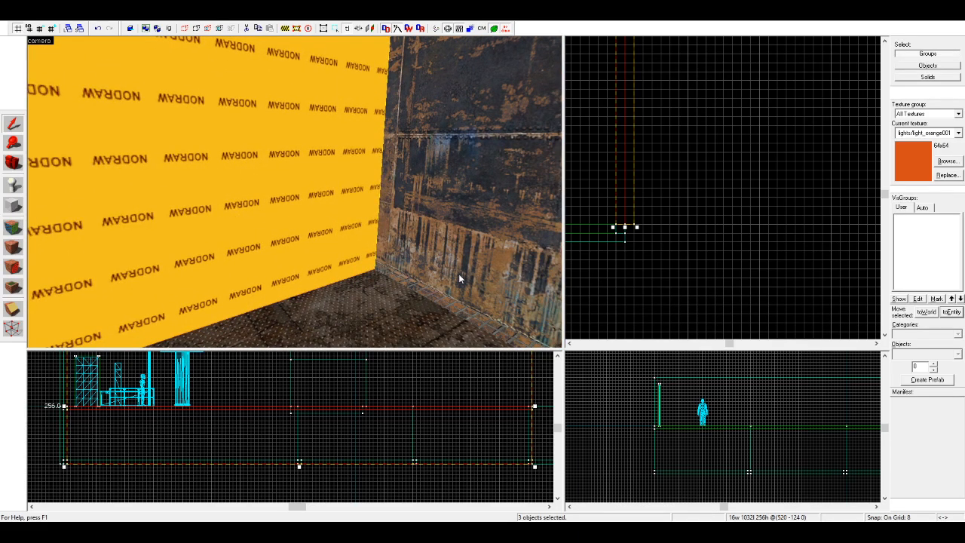
pyautogui.hotkey('ctrl', 'l')
pyautogui.moveTo(629, 215)
pyautogui.mouseDown()
pyautogui.moveTo(632, 229)
pyautogui.moveTo(636, 210)
pyautogui.moveTo(620, 228)
pyautogui.mouseUp()
pyautogui.click(665, 231)
pyautogui.click(345, 270)
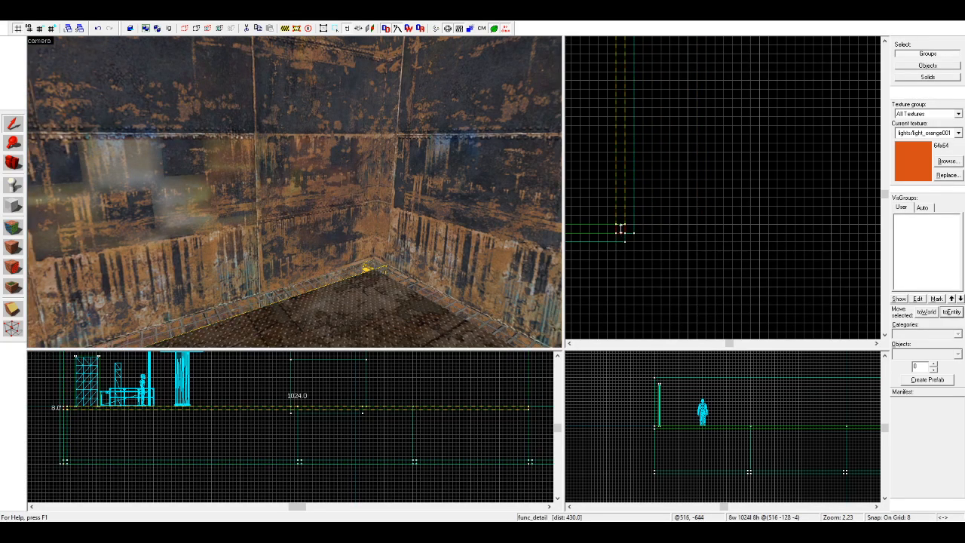
pyautogui.click(666, 233)
# Step: Sample the metal wall texture from the wall face at the new corner
pyautogui.press('w')
pyautogui.press('d')
pyautogui.press('s')
pyautogui.press('a')
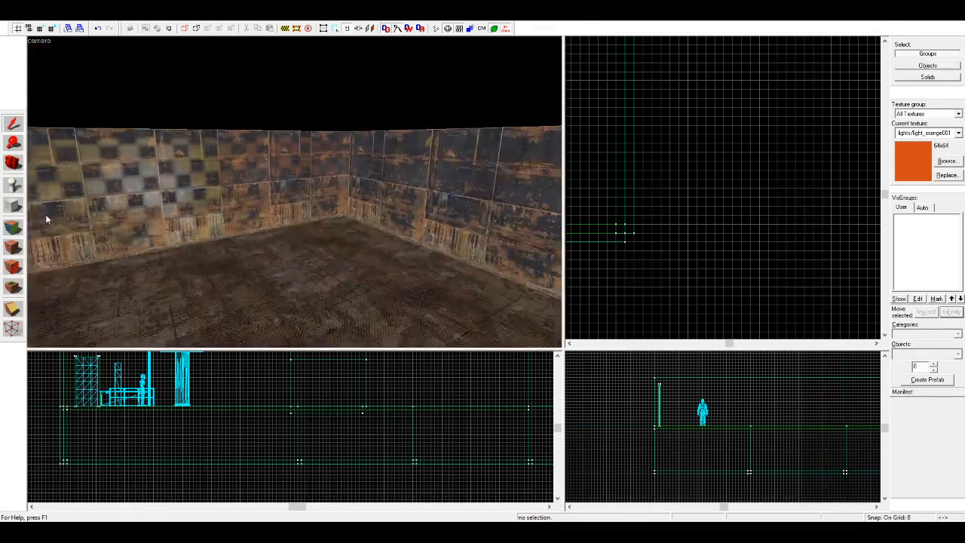
pyautogui.click(13, 247)
pyautogui.click(386, 190)
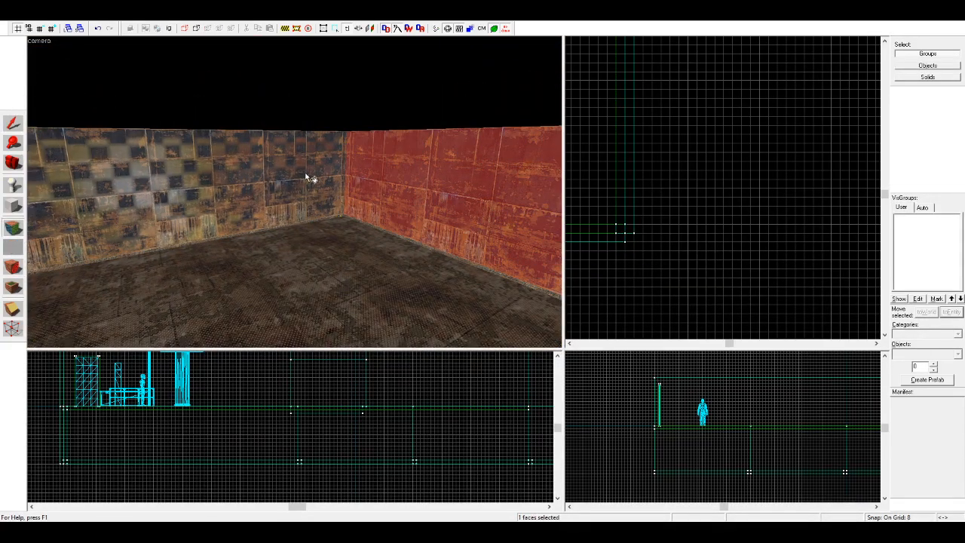
pyautogui.click(13, 163)
pyautogui.moveTo(76, 167); pyautogui.dragTo(295, 192)
pyautogui.press('w')
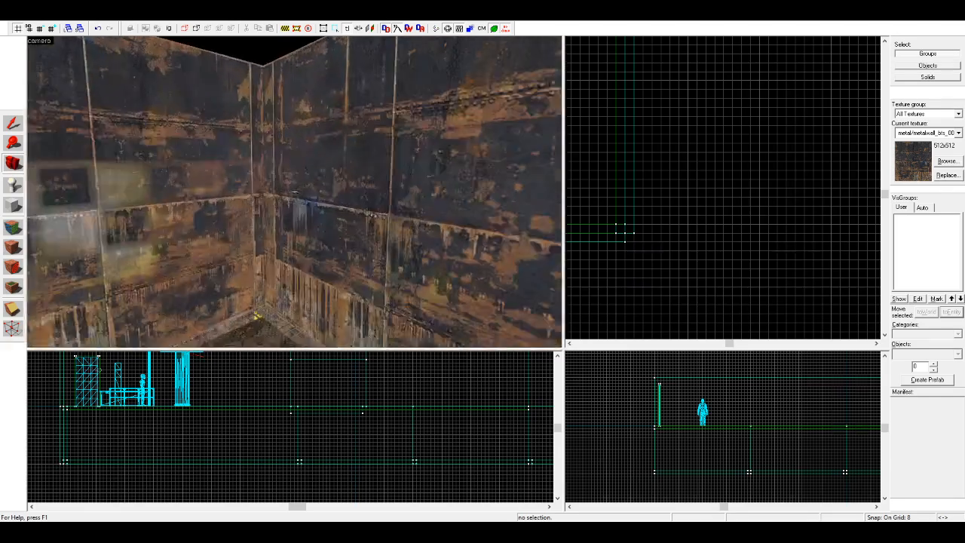
pyautogui.click(13, 227)
pyautogui.click(312, 203)
# Step: Shorten the outer side's upper wall panel and base trim strip to about 584 units
pyautogui.click(13, 163)
pyautogui.moveTo(113, 177); pyautogui.dragTo(295, 191)
pyautogui.press('w')
pyautogui.press('s')
pyautogui.moveTo(59, 156); pyautogui.dragTo(295, 191)
pyautogui.click(13, 124)
pyautogui.click(129, 193)
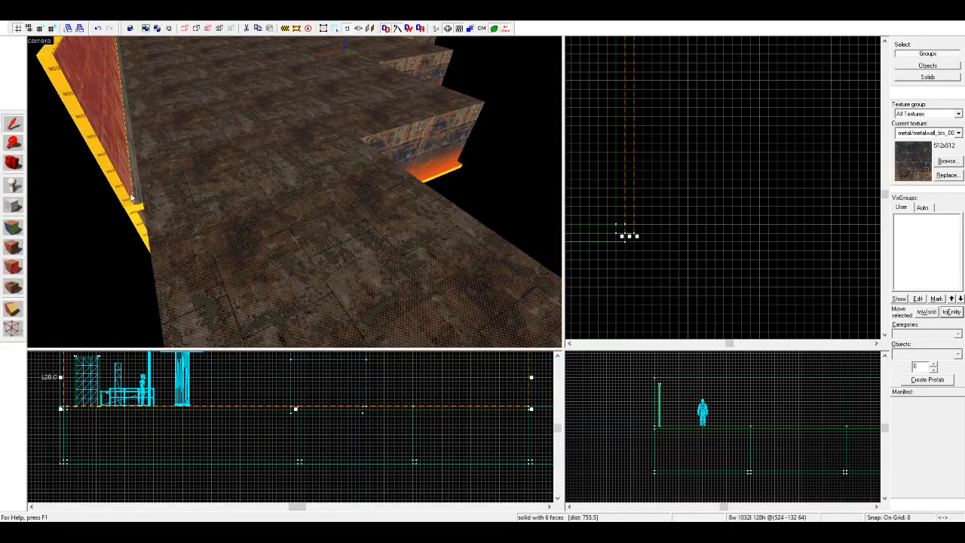
pyautogui.scroll(-3, 699, 210)
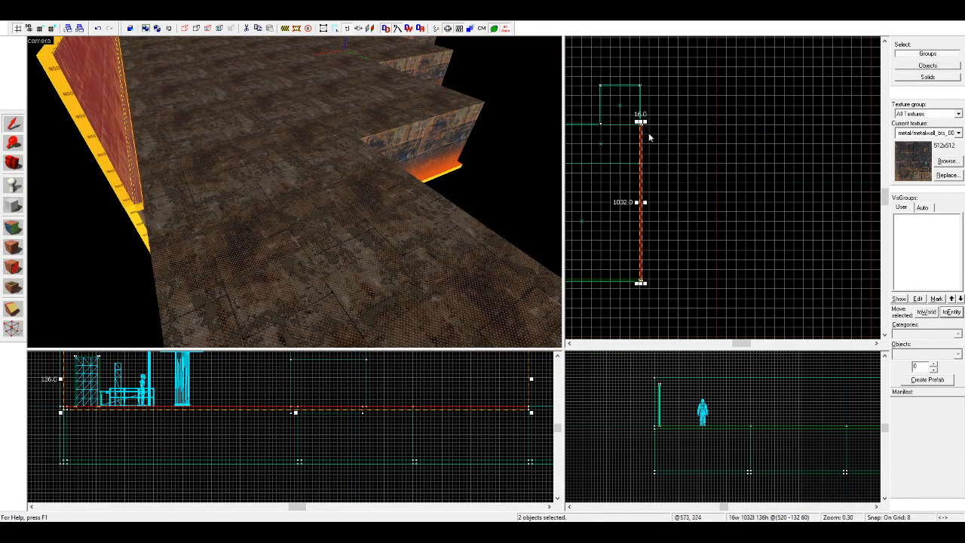
pyautogui.moveTo(642, 120); pyautogui.dragTo(641, 210)
pyautogui.scroll(6, 641, 210)
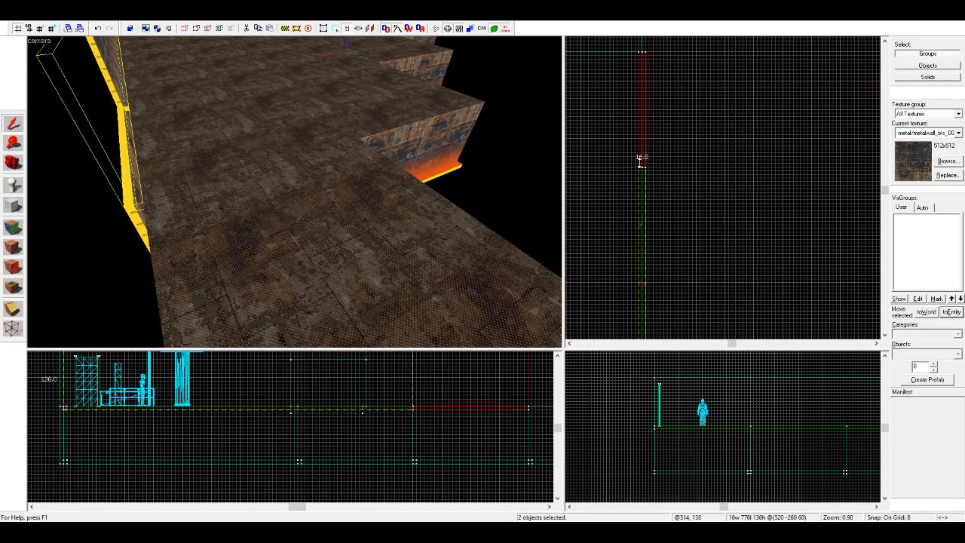
# Step: Copy the shortened upper panel and trim along the outer side beyond a gap, and end the 520-unit copy at the floor's end
pyautogui.moveTo(650, 249)
pyautogui.mouseDown()
pyautogui.moveTo(642, 256)
pyautogui.moveTo(683, 72)
pyautogui.mouseUp()
pyautogui.moveTo(678, 241); pyautogui.dragTo(638, 96)
pyautogui.scroll(-6, 659, 168)
pyautogui.scroll(3, 658, 140)
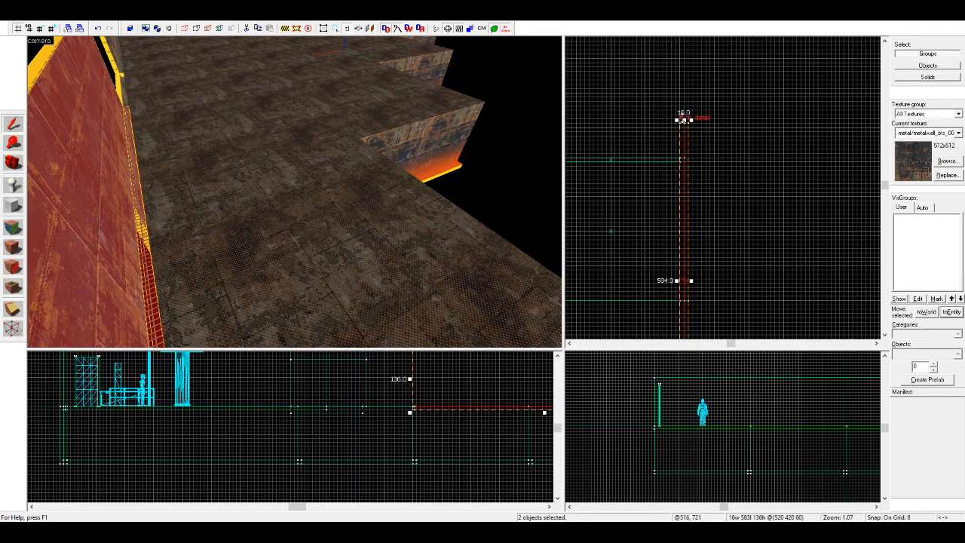
pyautogui.scroll(8, 678, 147)
pyautogui.moveTo(686, 153); pyautogui.dragTo(684, 152)
pyautogui.press('Escape')
# Step: Stretch the outer side's lower wall panel along the whole side to the floor's far end
pyautogui.press('d')
pyautogui.click(12, 166)
pyautogui.moveTo(321, 157); pyautogui.dragTo(294, 192)
pyautogui.moveTo(294, 191); pyautogui.dragTo(294, 192, button='right')
pyautogui.moveTo(294, 192); pyautogui.dragTo(294, 191)
pyautogui.press('s')
pyautogui.click(12, 125)
pyautogui.click(158, 198)
pyautogui.scroll(-5, 758, 173)
pyautogui.scroll(3, 760, 176)
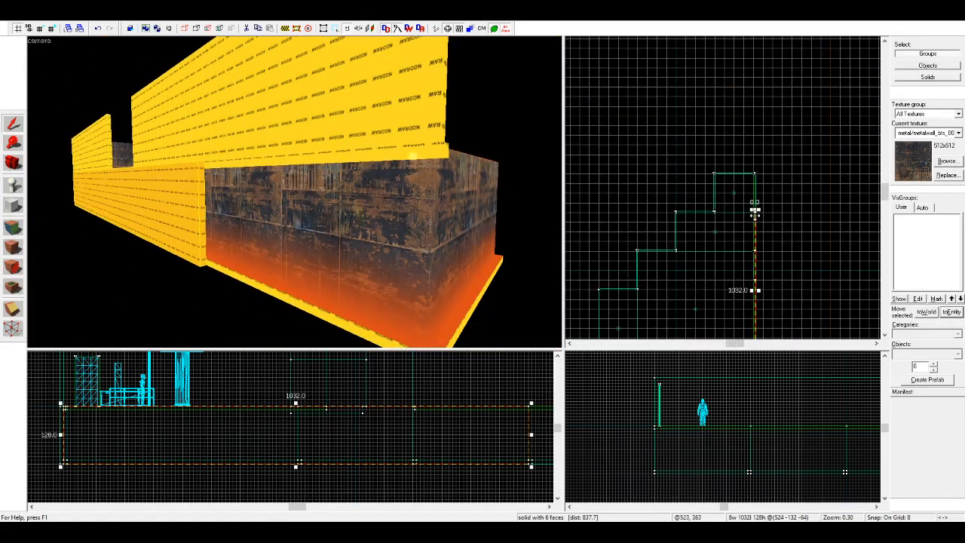
pyautogui.moveTo(756, 210); pyautogui.dragTo(761, 154)
pyautogui.press('Escape')
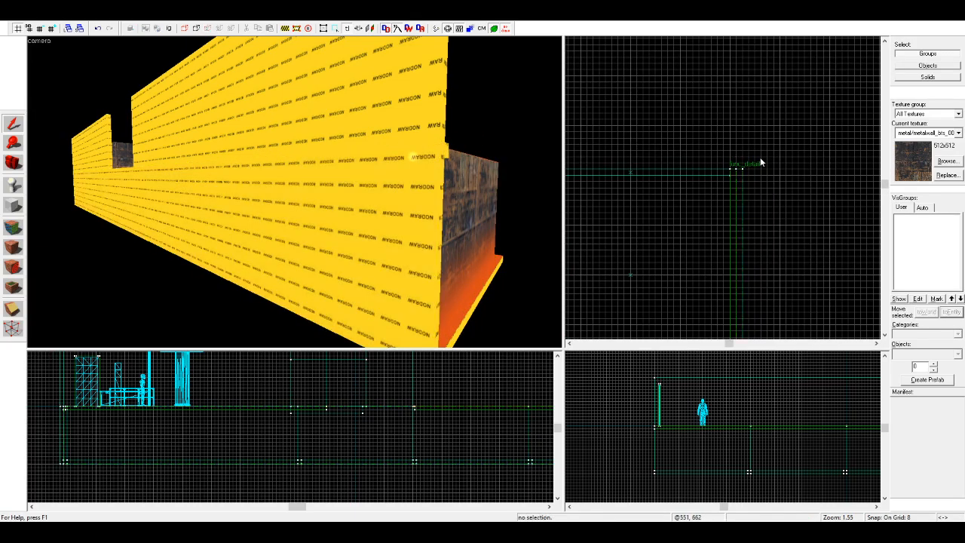
# Step: Delete the separate trim strip under the second upper wall segment on the outer side
pyautogui.press('d')
pyautogui.click(12, 166)
pyautogui.moveTo(308, 177); pyautogui.dragTo(294, 192, button='right')
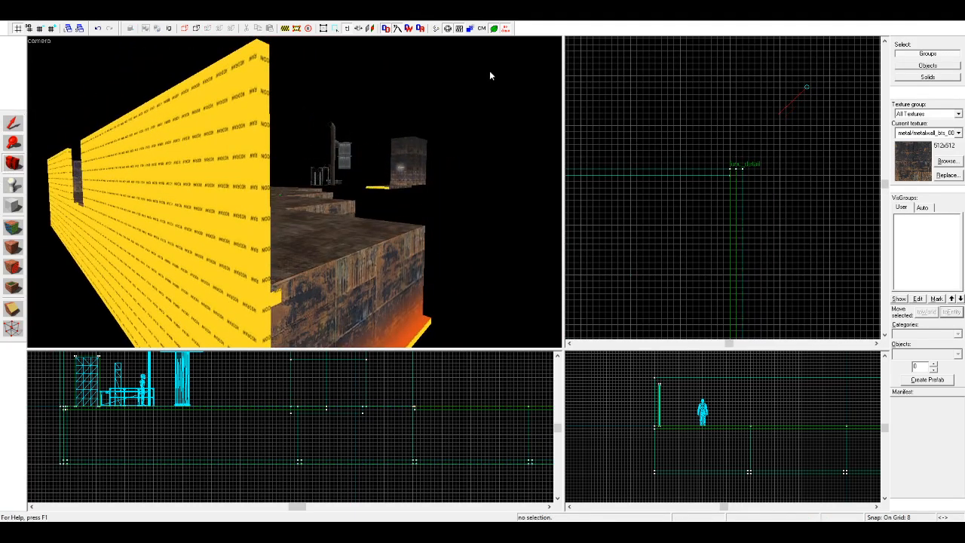
pyautogui.click(506, 31)
pyautogui.moveTo(402, 190); pyautogui.dragTo(294, 191, button='right')
pyautogui.moveTo(294, 192); pyautogui.dragTo(295, 191)
pyautogui.press('w')
pyautogui.press('s')
pyautogui.click(17, 126)
pyautogui.click(102, 155)
pyautogui.click(99, 156)
pyautogui.press('Delete')
# Step: Stretch the remaining trim strip across the wall gap to the far end of the floor's outer side
pyautogui.click(383, 242)
pyautogui.scroll(-5, 773, 177)
pyautogui.scroll(-3, 744, 160)
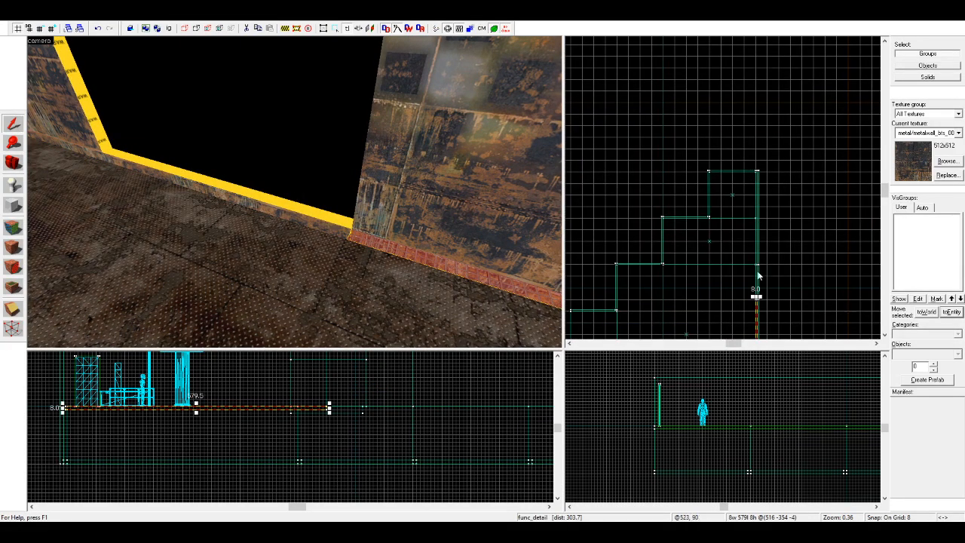
pyautogui.moveTo(757, 295); pyautogui.dragTo(758, 164)
pyautogui.scroll(9, 758, 165)
pyautogui.press('Escape')
# Step: Examine the outer side wall, its opening and its trim from across the floor and from the far end
pyautogui.press('z')
pyautogui.press('w')
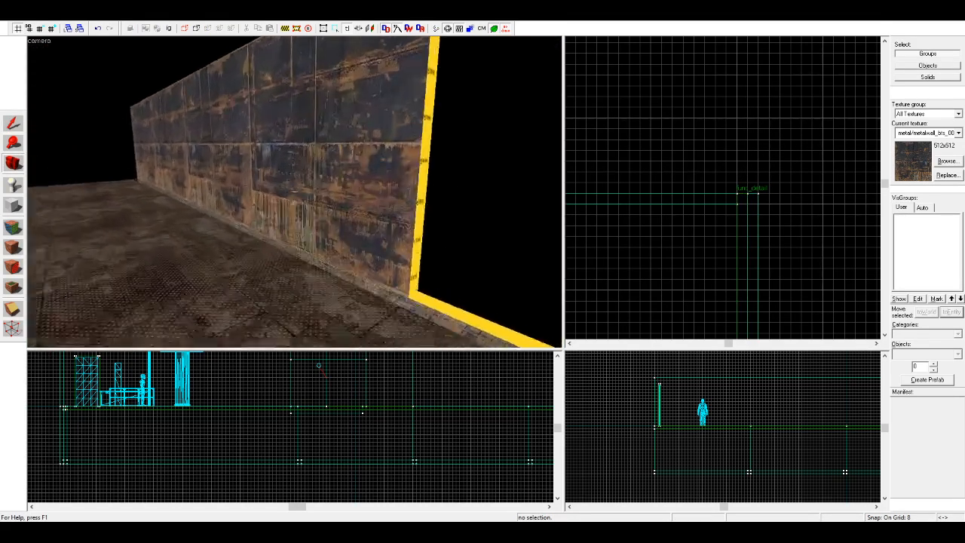
pyautogui.press('w')
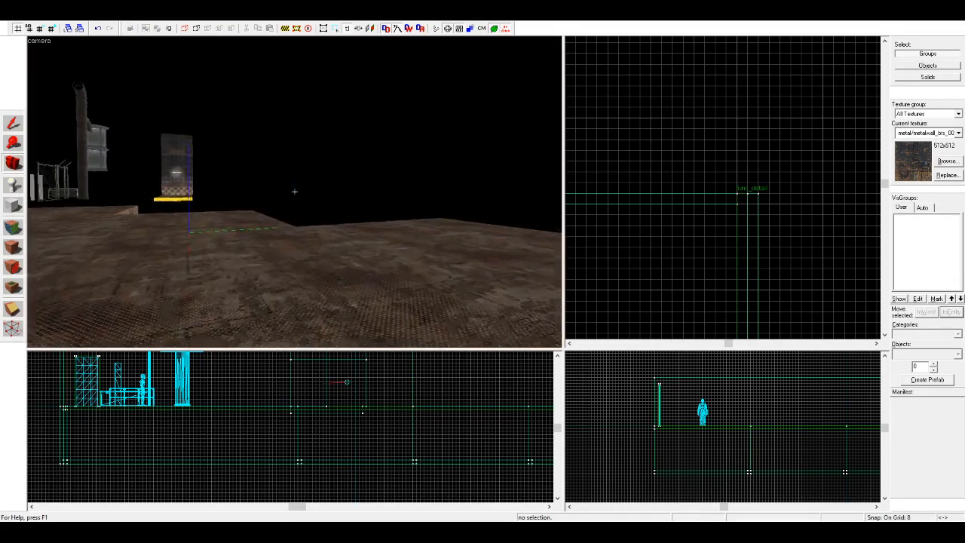
pyautogui.press('z')
pyautogui.press('z')
pyautogui.press('w')
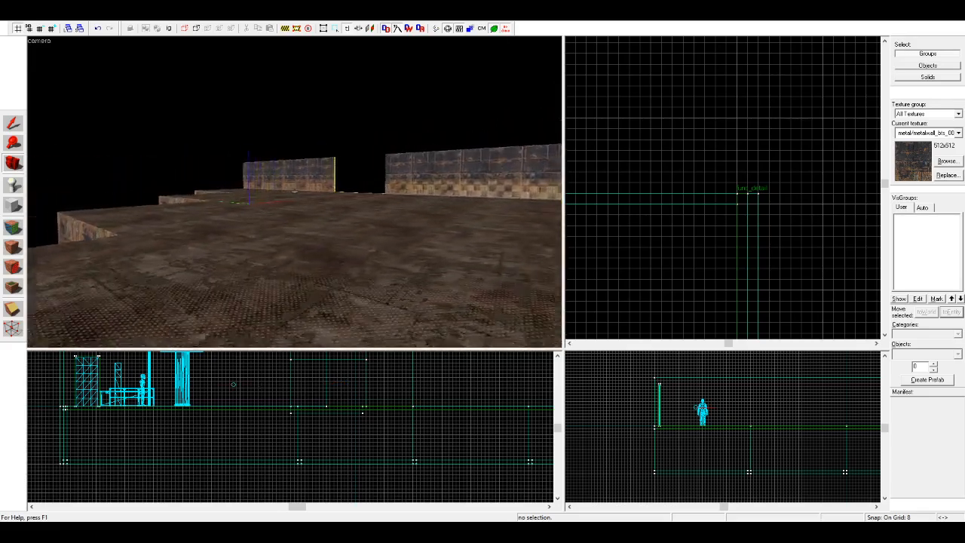
pyautogui.press('w')
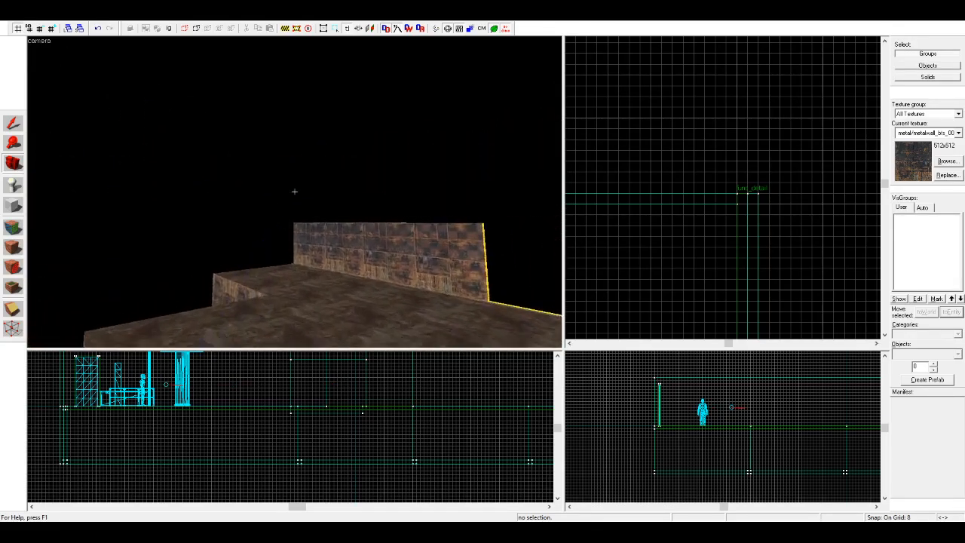
pyautogui.press('w')
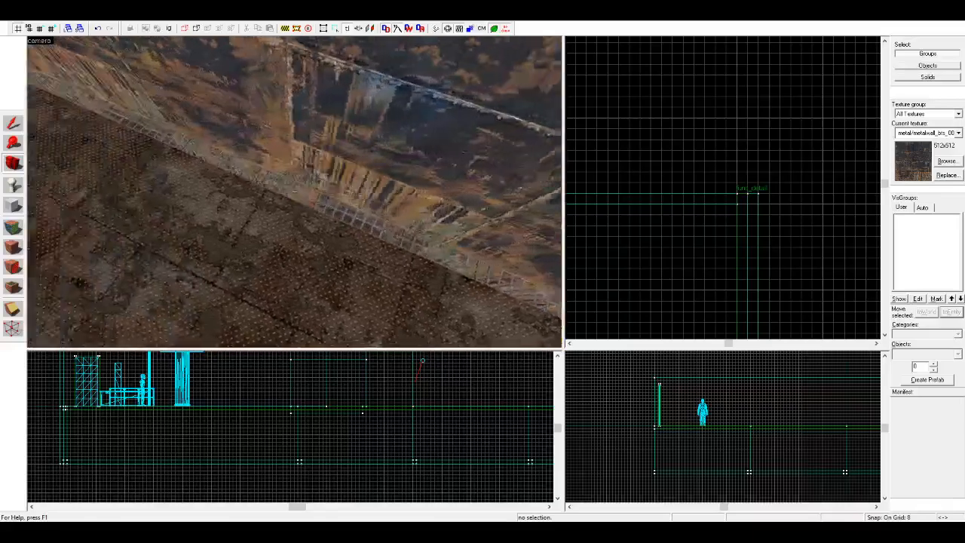
pyautogui.press('s')
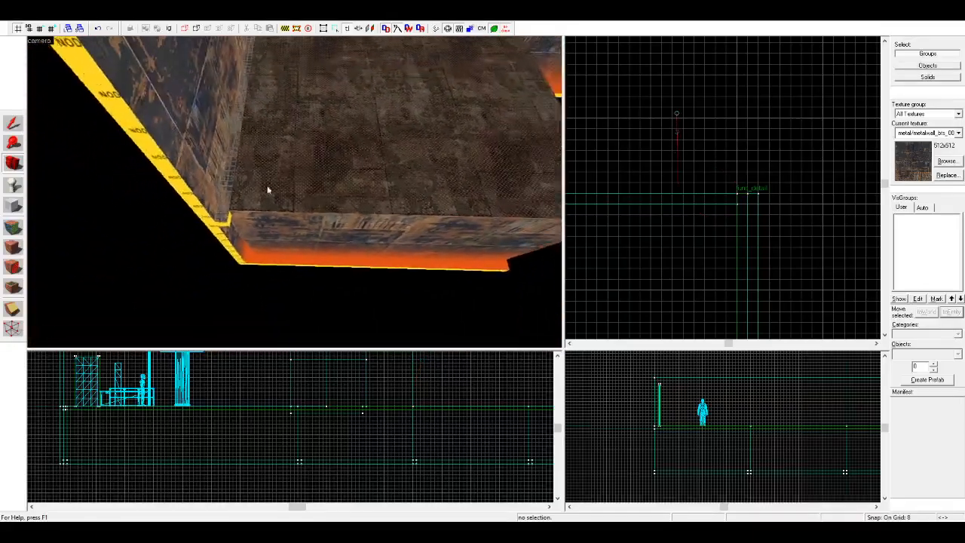
pyautogui.press('z')
pyautogui.click(13, 124)
pyautogui.click(236, 209)
pyautogui.click(214, 242)
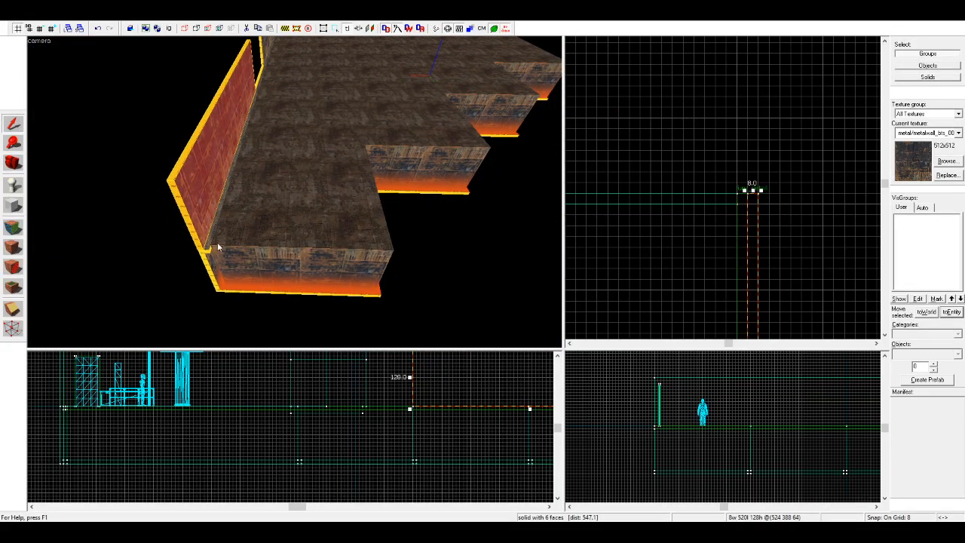
pyautogui.click(403, 179)
pyautogui.press('s')
pyautogui.press('d')
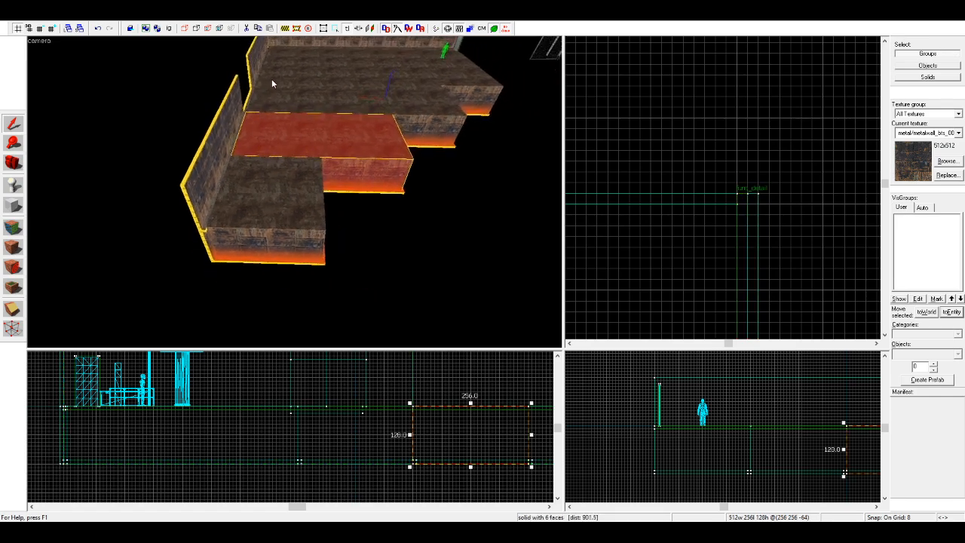
pyautogui.click(296, 58)
pyautogui.click(297, 73)
pyautogui.click(380, 80)
pyautogui.click(390, 214)
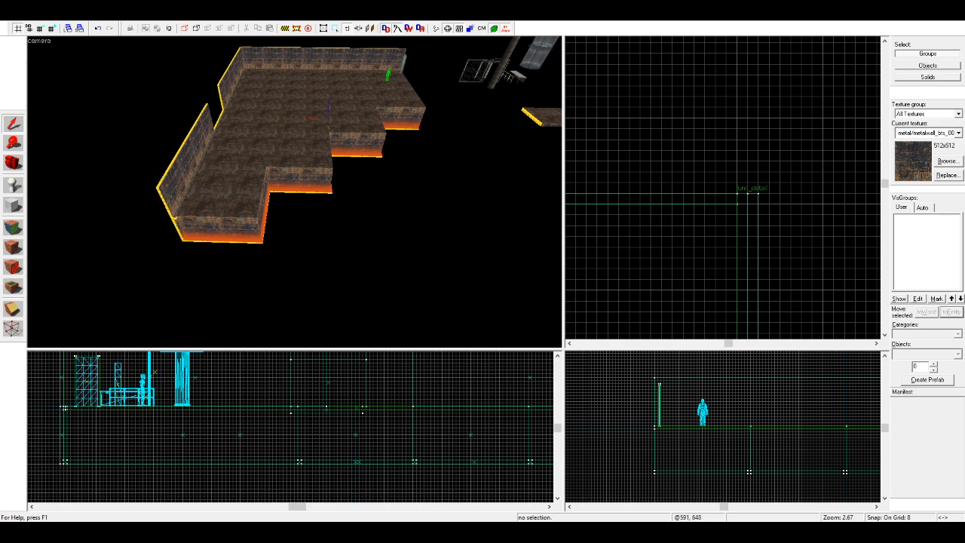
# Step: Copy the 1032-unit back wall with its lower panel and trim strip to beyond the floor's far end
pyautogui.scroll(3, 171, 157)
pyautogui.scroll(2, 32, 187)
pyautogui.click(12, 163)
pyautogui.moveTo(91, 173); pyautogui.dragTo(295, 197)
pyautogui.scroll(2, 295, 196)
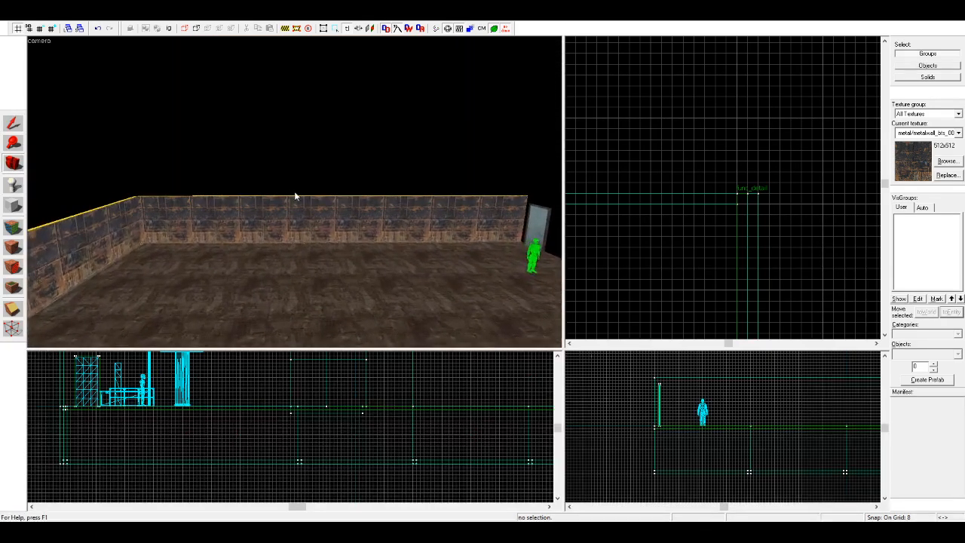
pyautogui.scroll(6, 67, 162)
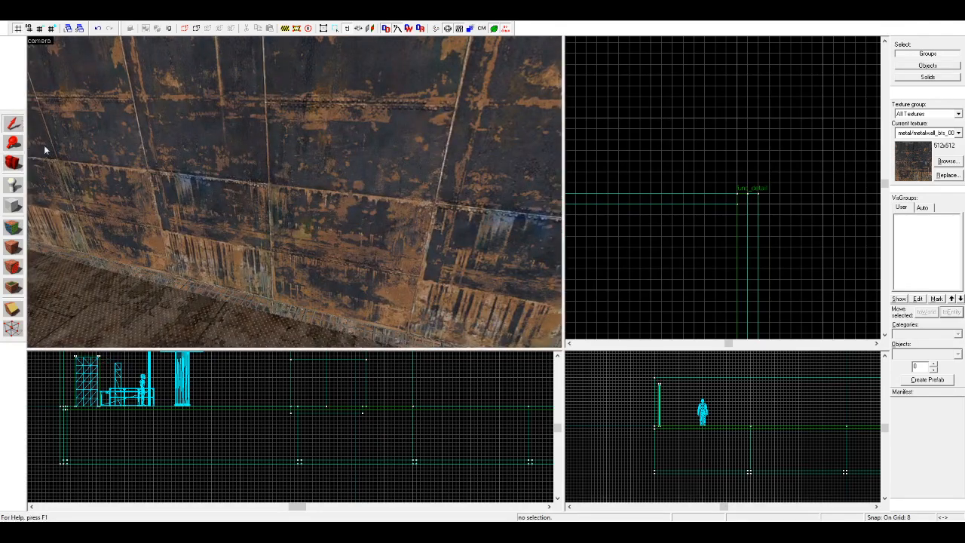
pyautogui.click(181, 284)
pyautogui.keyDown('ctrl'); pyautogui.click(205, 255); pyautogui.keyUp('ctrl')
pyautogui.press('z')
pyautogui.press('w')
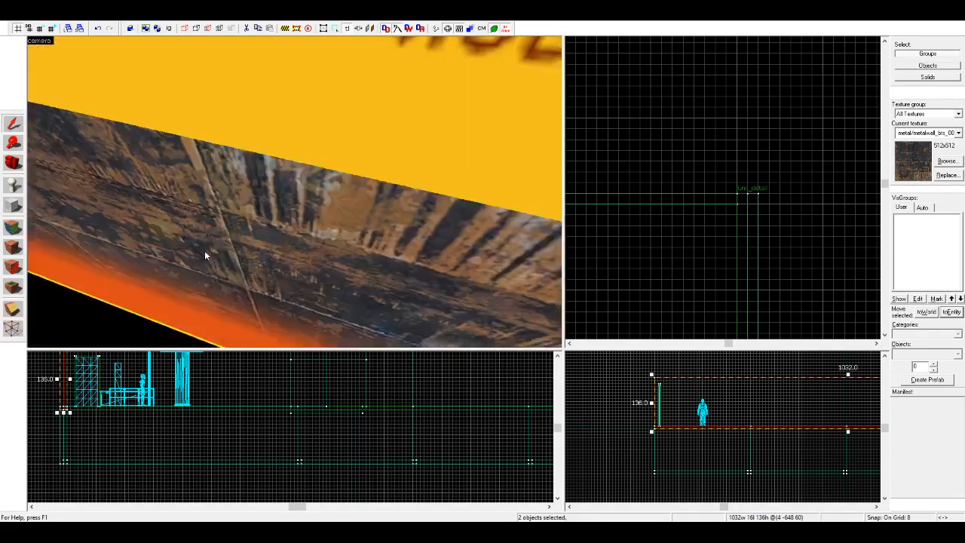
pyautogui.keyDown('ctrl'); pyautogui.click(205, 251); pyautogui.keyUp('ctrl')
pyautogui.scroll(-15, 748, 201)
pyautogui.scroll(3, 734, 266)
pyautogui.scroll(2, 732, 268)
pyautogui.moveTo(704, 251)
pyautogui.keyDown('shift'); pyautogui.mouseDown()
pyautogui.moveTo(754, 30)
pyautogui.moveTo(743, 127)
pyautogui.mouseUp(); pyautogui.keyUp('shift')
pyautogui.scroll(6, 748, 105)
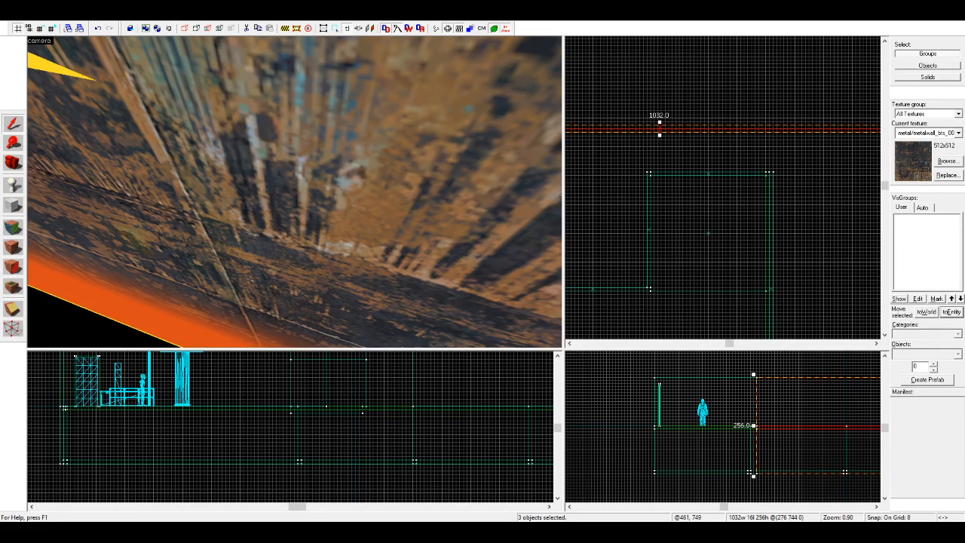
# Step: Move the copied wall onto the floor's end edge and shorten its three pieces to 264 units
pyautogui.moveTo(827, 131)
pyautogui.mouseDown()
pyautogui.moveTo(644, 158)
pyautogui.moveTo(715, 163)
pyautogui.moveTo(685, 182)
pyautogui.moveTo(709, 151)
pyautogui.moveTo(852, 155)
pyautogui.moveTo(803, 159)
pyautogui.moveTo(819, 160)
pyautogui.mouseUp()
pyautogui.scroll(4, 715, 163)
pyautogui.scroll(-11, 797, 162)
pyautogui.scroll(5, 669, 168)
pyautogui.scroll(-4, 760, 153)
pyautogui.scroll(10, 842, 155)
pyautogui.scroll(-6, 833, 172)
pyautogui.scroll(11, 822, 196)
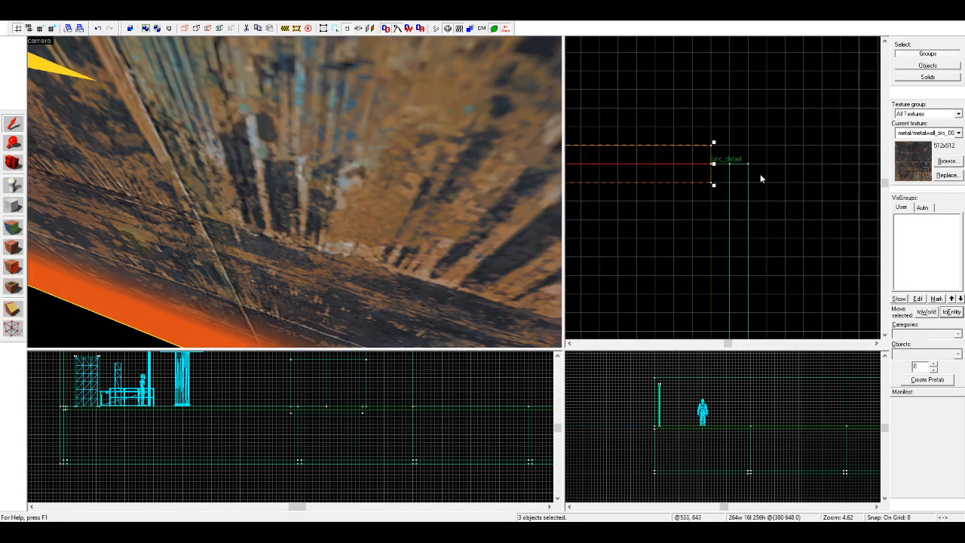
# Step: Extend the end wall's outer panels to 272 units so that they meet the side wall's outer corner
pyautogui.press('Escape')
pyautogui.click(711, 149)
pyautogui.moveTo(715, 154); pyautogui.dragTo(732, 155)
pyautogui.scroll(-12, 832, 174)
pyautogui.scroll(5, 751, 177)
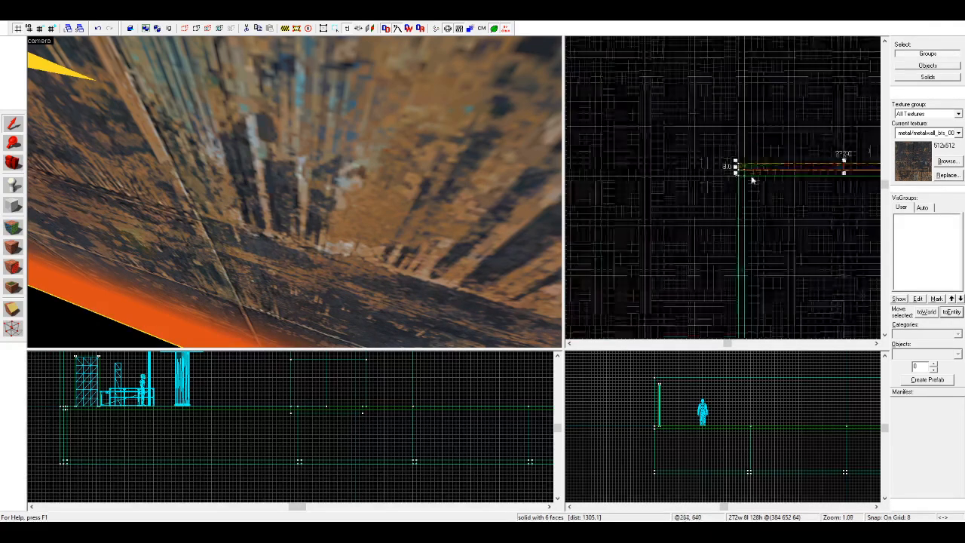
# Step: Shorten the end wall's trim strip by 8 units at the end away from the side wall
pyautogui.scroll(5, 752, 179)
pyautogui.click(730, 175)
pyautogui.moveTo(722, 167); pyautogui.dragTo(737, 169)
pyautogui.press('Escape')
# Step: Copy the end wall's upper panel, lower panel and trim strip and rotate the copy 90°
pyautogui.press('z')
pyautogui.press('s')
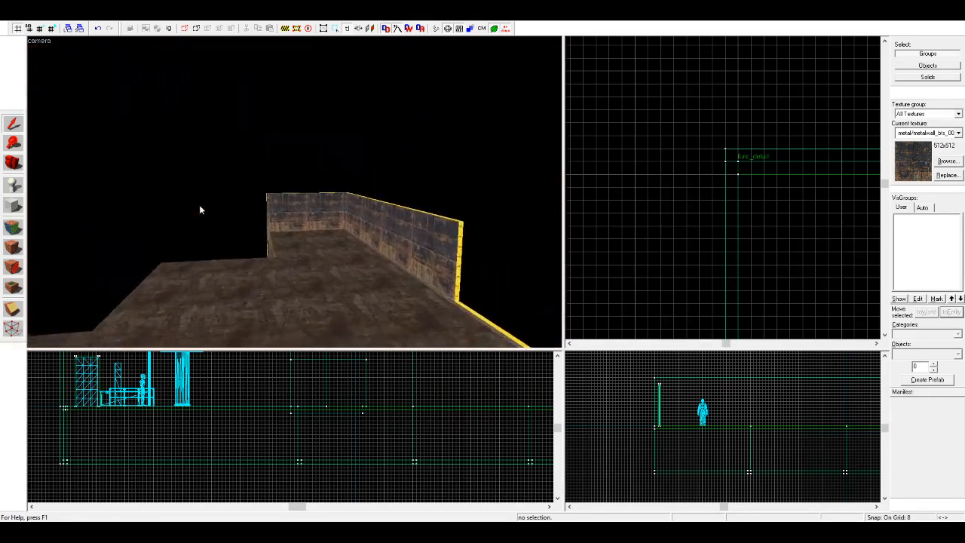
pyautogui.press('z')
pyautogui.click(301, 154)
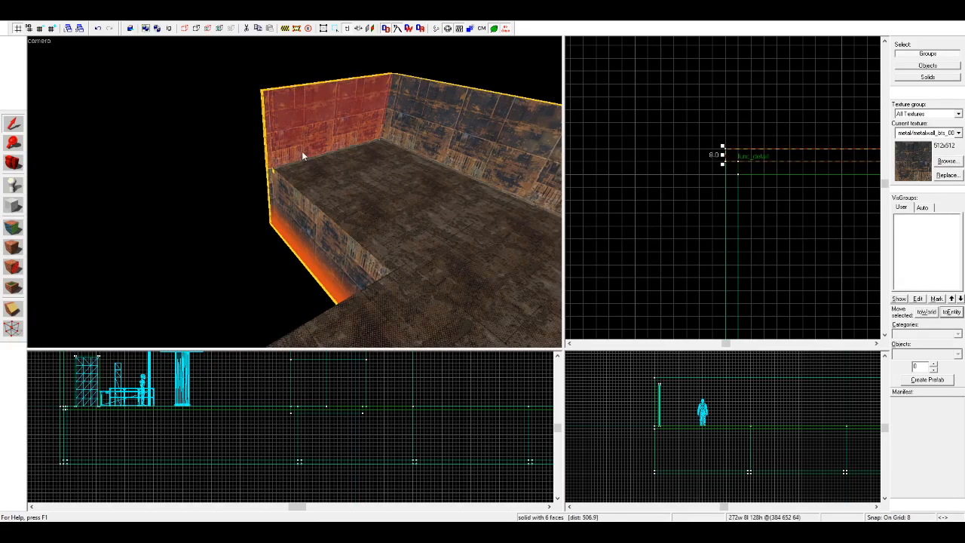
pyautogui.keyDown('ctrl'); pyautogui.click(275, 168); pyautogui.keyUp('ctrl')
pyautogui.keyDown('ctrl'); pyautogui.click(271, 171); pyautogui.keyUp('ctrl')
pyautogui.scroll(-4, 724, 178)
pyautogui.scroll(-3, 725, 178)
pyautogui.keyDown('shift'); pyautogui.moveTo(760, 171); pyautogui.dragTo(605, 235); pyautogui.keyUp('shift')
pyautogui.press('n')
# Step: Place the rotated 272-unit wall along the last floor step's inner side edge, joining the end wall's corner
pyautogui.scroll(6, 681, 183)
pyautogui.moveTo(606, 169); pyautogui.dragTo(670, 225)
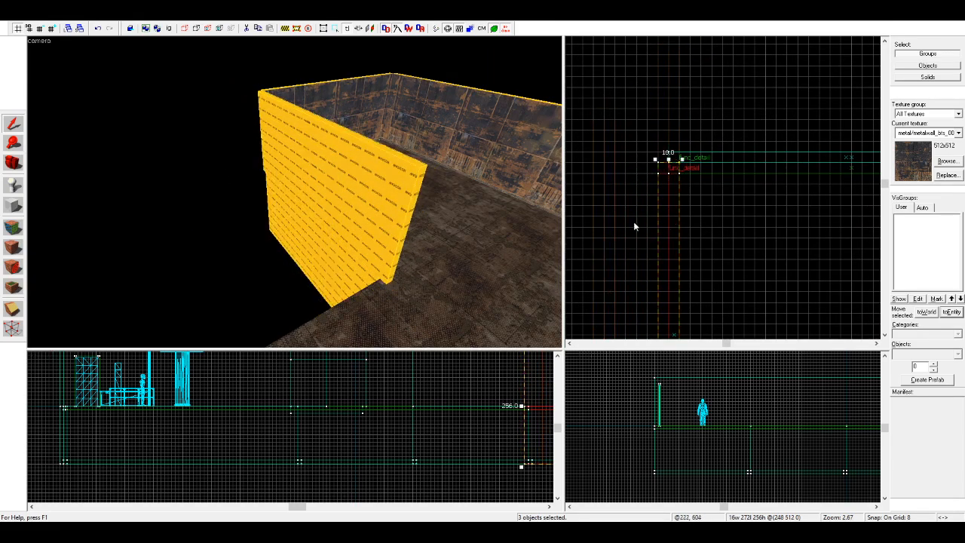
pyautogui.press('Escape')
# Step: Extend the new side wall's trim strip by 8 units to meet the end wall's trim at the corner
pyautogui.scroll(5, 245, 177)
pyautogui.scroll(2, 245, 177)
pyautogui.scroll(-1, 58, 167)
pyautogui.click(56, 153)
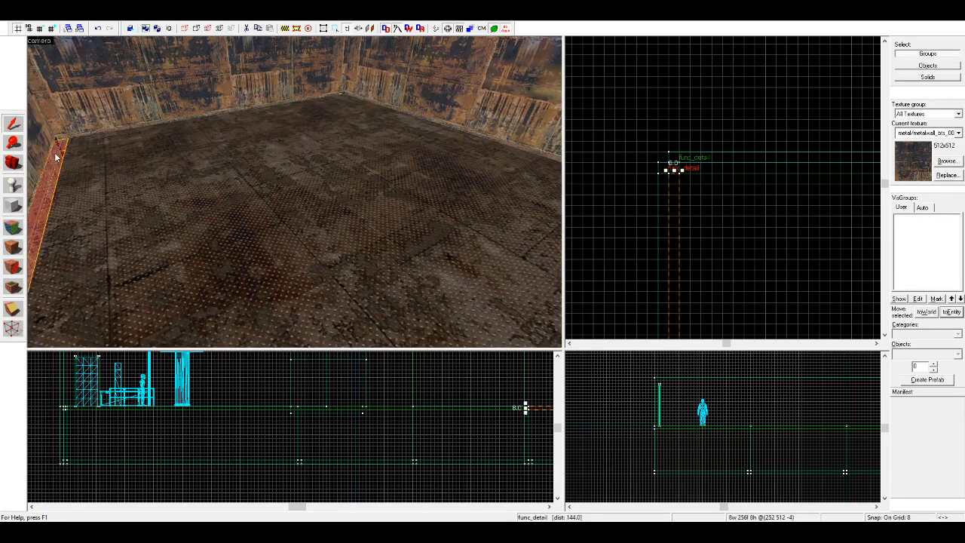
pyautogui.moveTo(674, 171); pyautogui.dragTo(673, 161)
pyautogui.press('Escape')
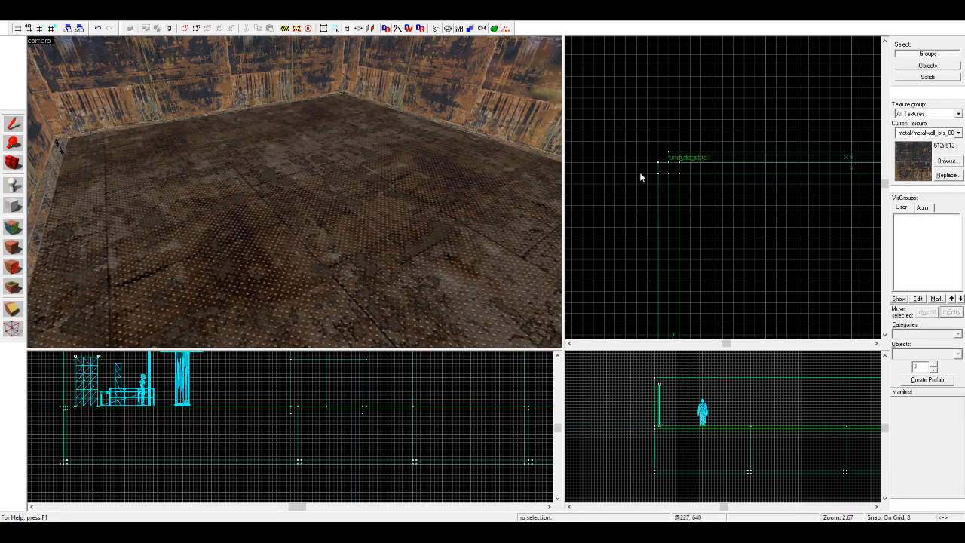
# Step: Shorten the new side wall's upper and lower panels to 256 units at the end away from the end wall
pyautogui.click(665, 173)
pyautogui.scroll(-6, 648, 226)
pyautogui.scroll(5, 651, 263)
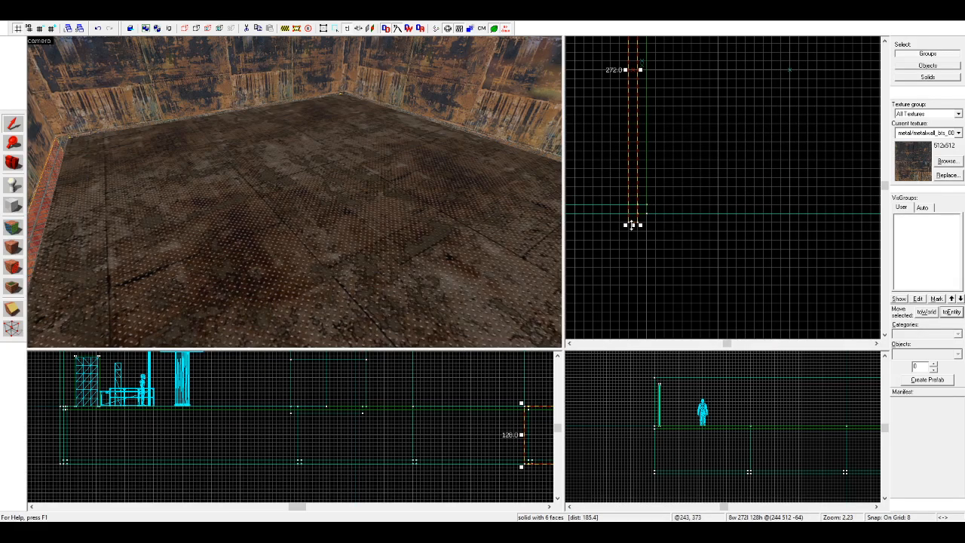
pyautogui.moveTo(632, 219); pyautogui.dragTo(635, 212)
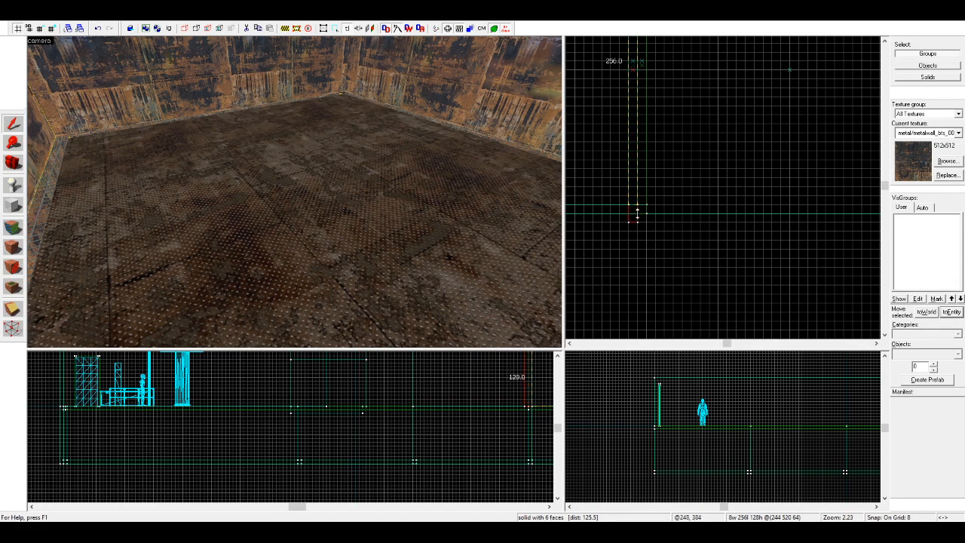
pyautogui.click(673, 195)
# Step: Wrap the metal wall texture from the long side wall across the end wall onto the new side wall
pyautogui.scroll(-3, 49, 185)
pyautogui.click(14, 163)
pyautogui.moveTo(143, 168); pyautogui.dragTo(48, 256)
pyautogui.scroll(-3, 47, 256)
pyautogui.click(13, 228)
pyautogui.scroll(3, 270, 212)
pyautogui.click(294, 204)
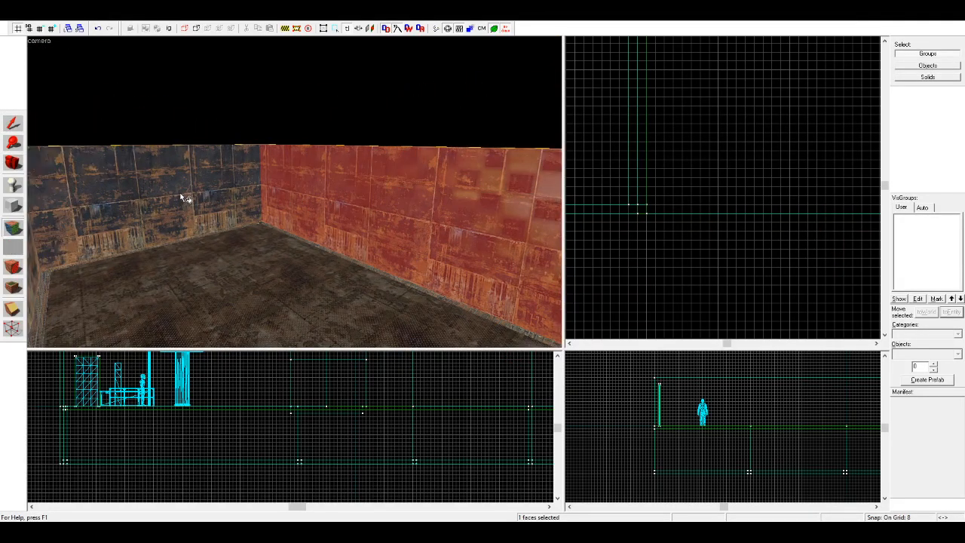
pyautogui.press('Left')
pyautogui.click(232, 179)
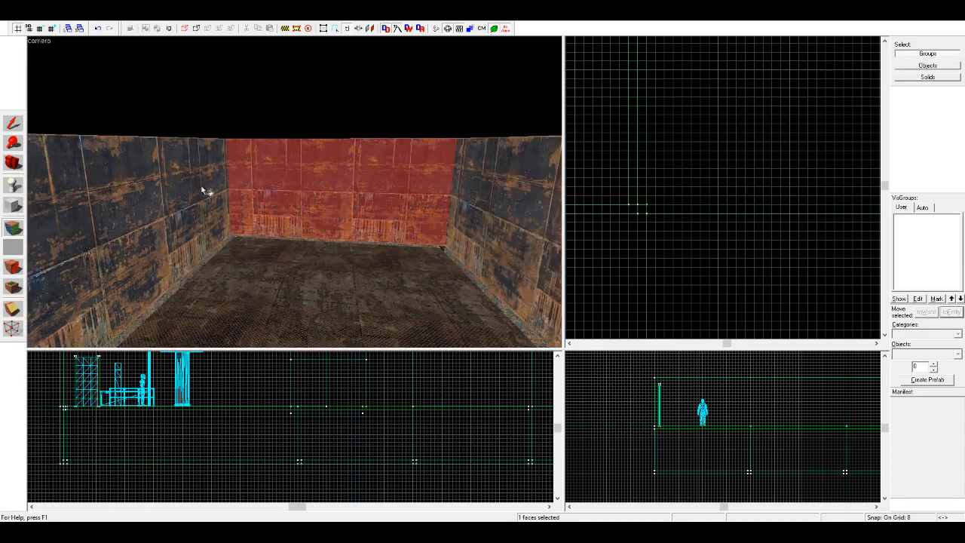
pyautogui.keyDown('alt'); pyautogui.rightClick(154, 193); pyautogui.keyUp('alt')
pyautogui.click(14, 165)
pyautogui.scroll(3, 163, 161)
pyautogui.moveTo(164, 161)
pyautogui.mouseDown()
pyautogui.moveTo(294, 191)
pyautogui.moveTo(253, 191)
pyautogui.moveTo(260, 194)
pyautogui.moveTo(241, 218)
pyautogui.moveTo(158, 188)
pyautogui.mouseUp()
pyautogui.press('w')
pyautogui.moveTo(295, 192); pyautogui.dragTo(136, 190)
pyautogui.press('s')
pyautogui.click(16, 126)
pyautogui.click(341, 203)
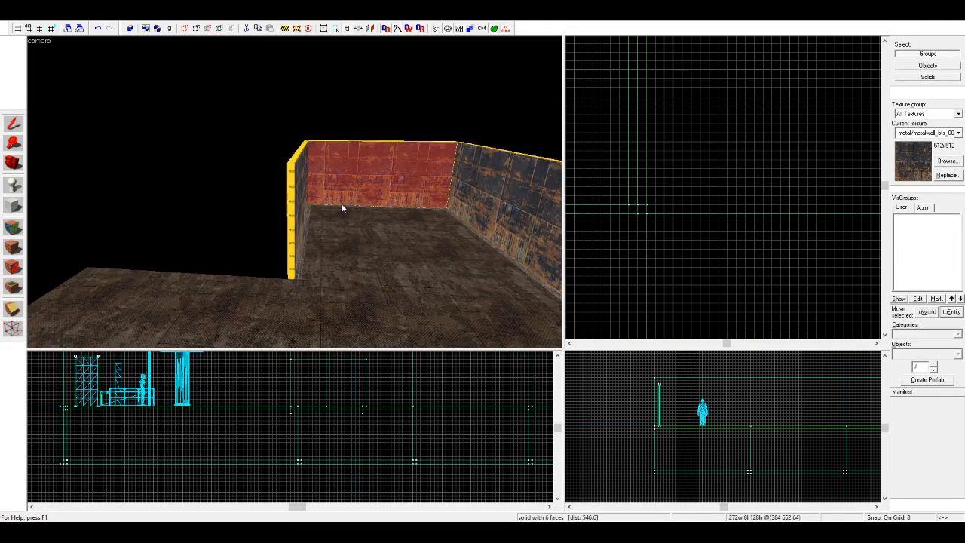
pyautogui.keyDown('ctrl'); pyautogui.click(339, 205); pyautogui.keyUp('ctrl')
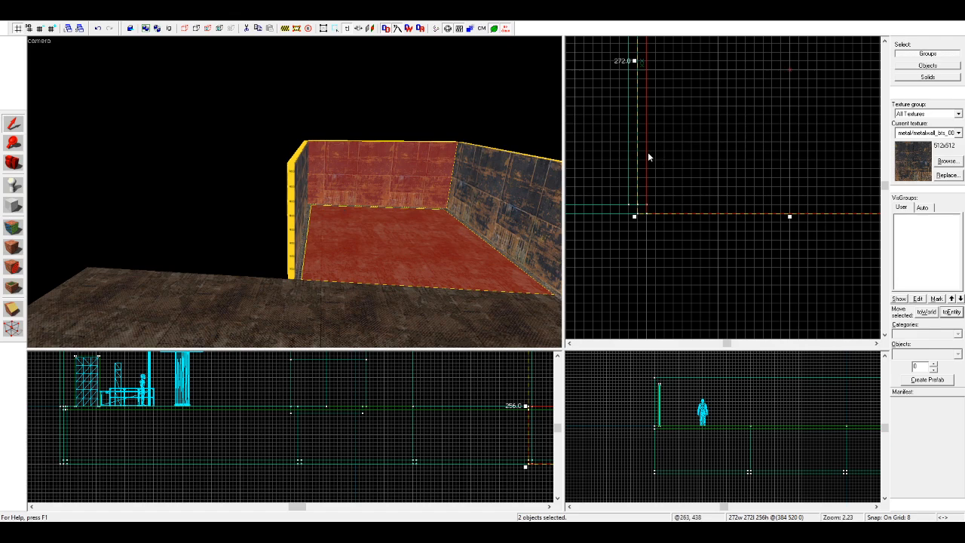
pyautogui.click(599, 146)
# Step: Extend the end wall's lower panel to 272 units so that it closes the outer corner gap
pyautogui.press('d')
pyautogui.press('Left')
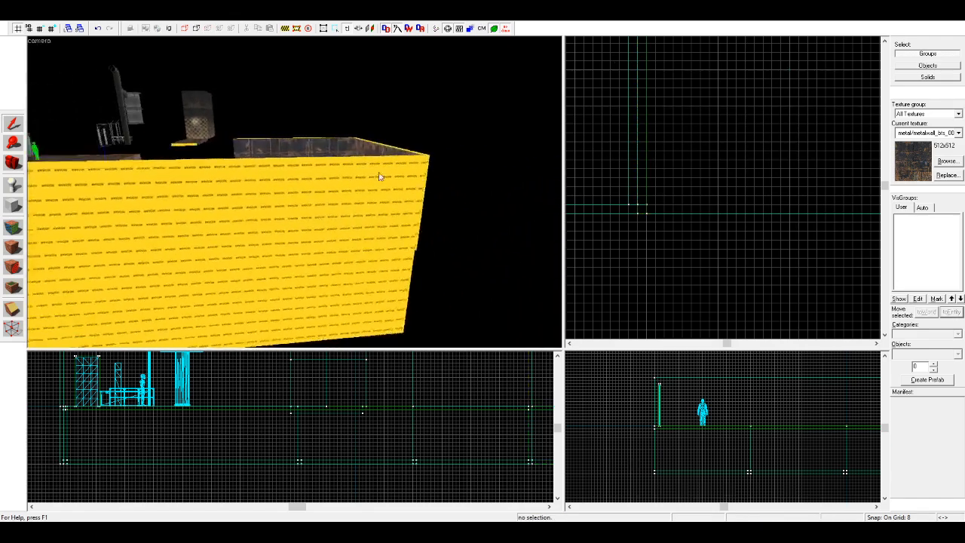
pyautogui.click(227, 244)
pyautogui.keyDown('ctrl'); pyautogui.click(183, 215); pyautogui.keyUp('ctrl')
pyautogui.press('w')
pyautogui.press('Down')
pyautogui.click(246, 214)
pyautogui.scroll(-8, 769, 178)
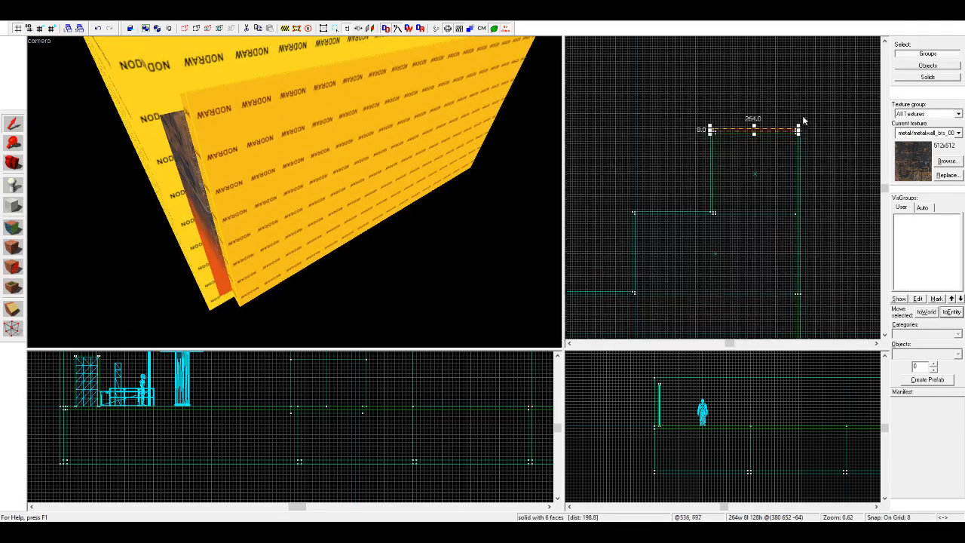
pyautogui.scroll(8, 804, 119)
pyautogui.moveTo(784, 148); pyautogui.dragTo(790, 149)
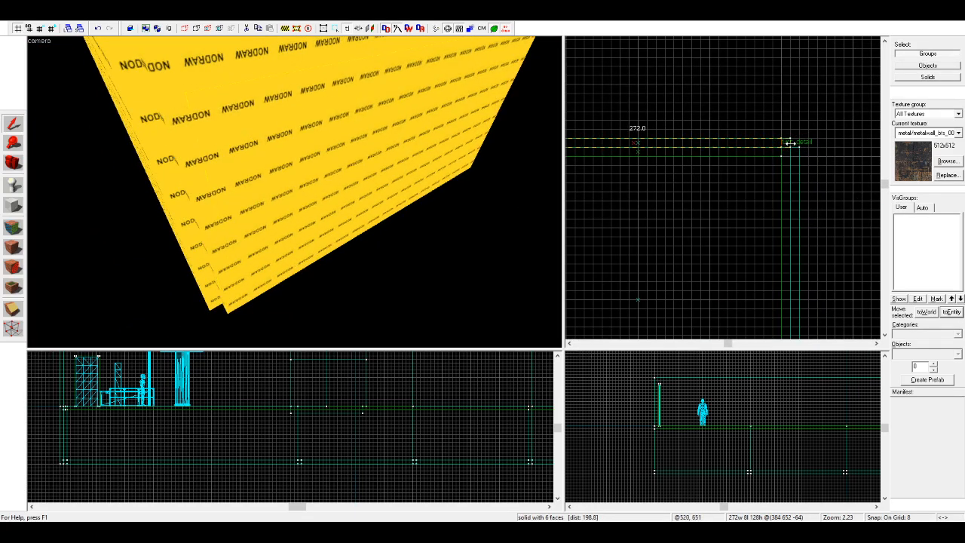
# Step: Copy the end wall's upper panel, lower panel and trim strip to the inner floor edge at the new side wall's free end
pyautogui.scroll(-2, 789, 147)
pyautogui.scroll(3, 672, 139)
pyautogui.press('w')
pyautogui.press('Up')
pyautogui.click(375, 234)
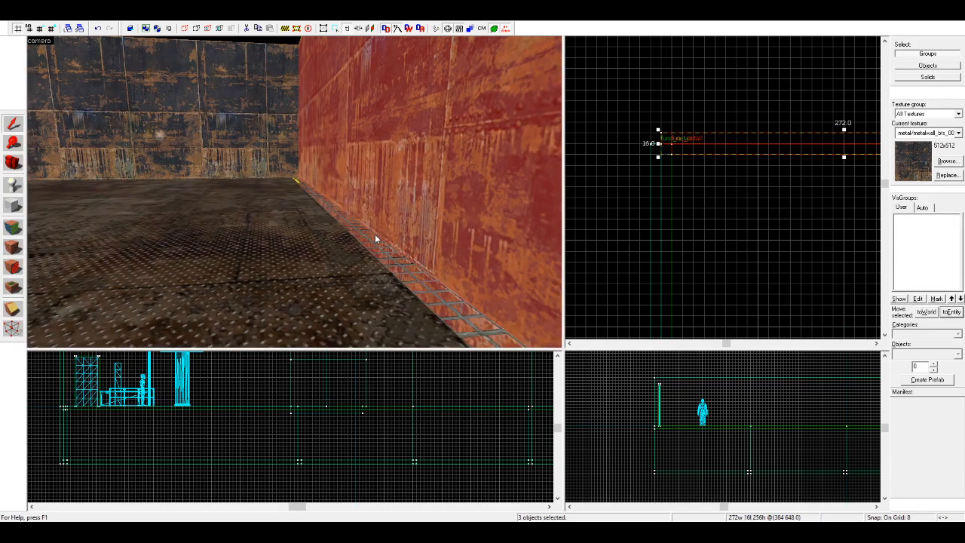
pyautogui.scroll(-6, 649, 181)
pyautogui.press('w')
pyautogui.press('d')
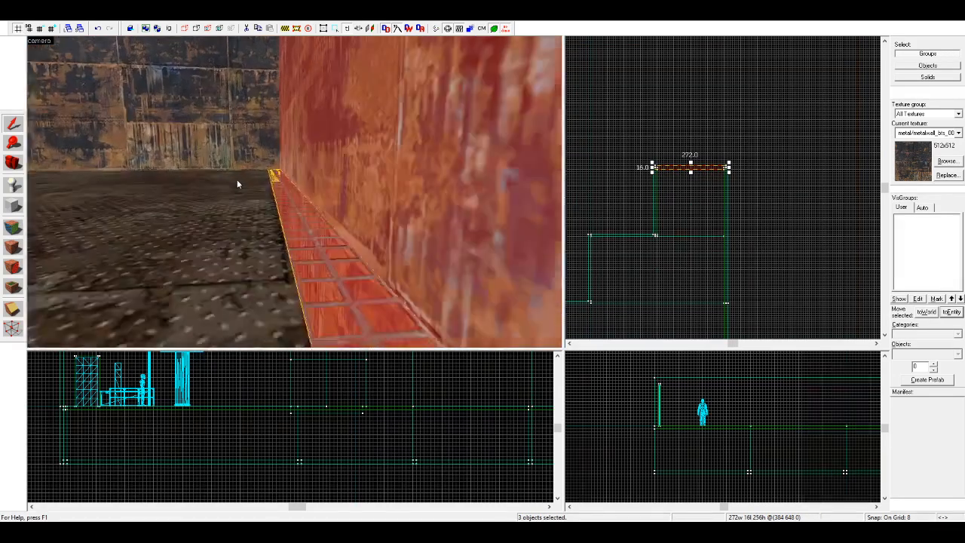
pyautogui.press('a')
pyautogui.press('z')
pyautogui.scroll(2, 653, 175)
pyautogui.keyDown('shift'); pyautogui.moveTo(656, 167); pyautogui.dragTo(628, 232); pyautogui.keyUp('shift')
# Step: Shorten the copied wall's lower and upper panels to 256 units at the corner with the side wall
pyautogui.scroll(-4, 765, 175)
pyautogui.scroll(7, 681, 208)
pyautogui.scroll(4, 765, 229)
pyautogui.click(739, 224)
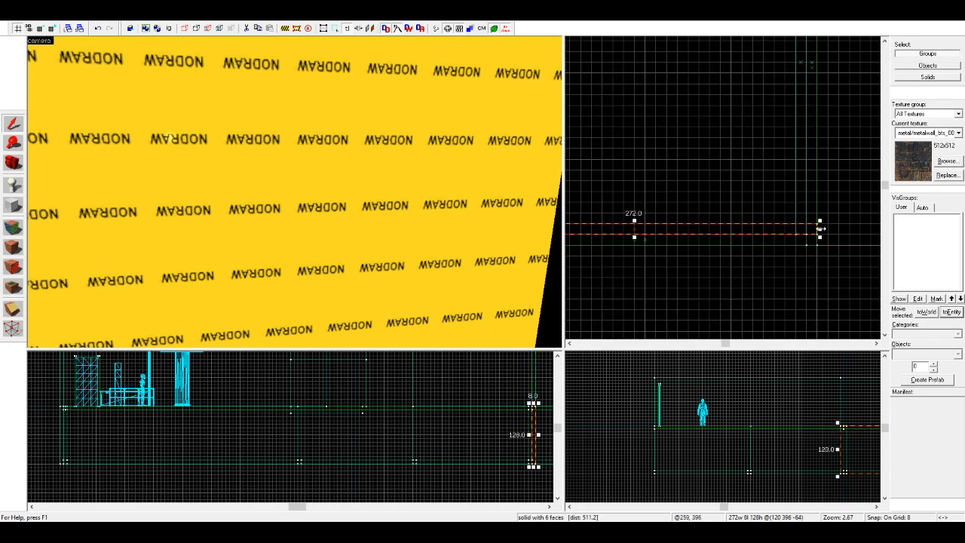
pyautogui.click(748, 202)
pyautogui.scroll(5, 359, 180)
pyautogui.press('z')
pyautogui.press('s')
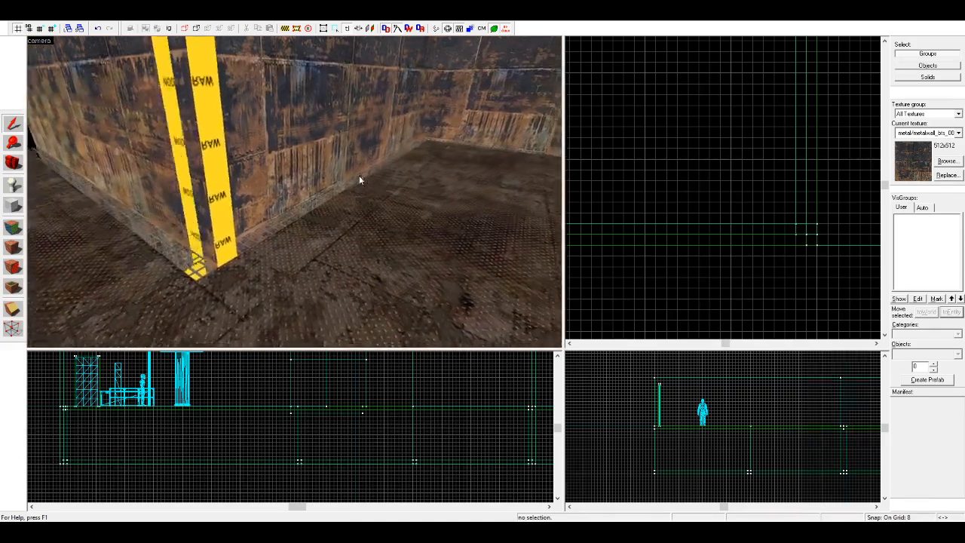
pyautogui.click(358, 175)
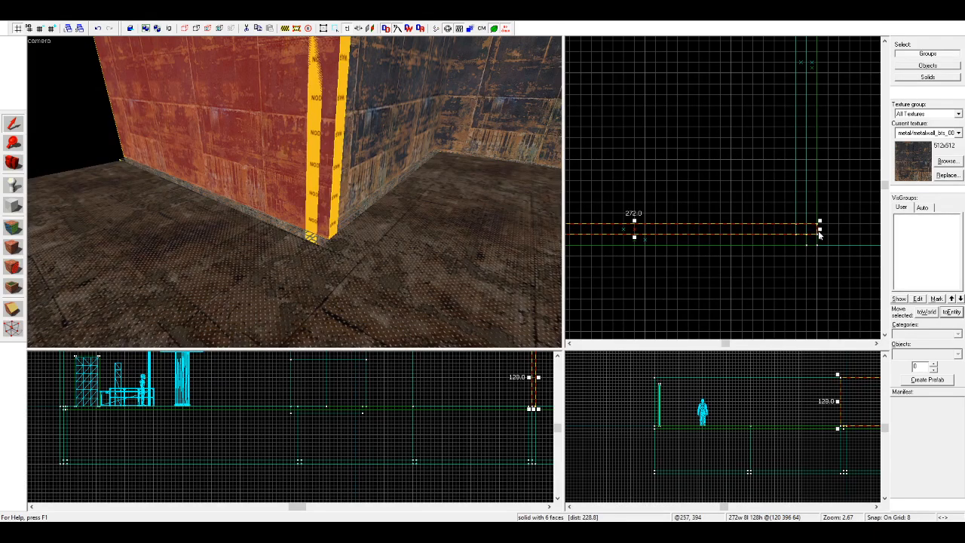
pyautogui.moveTo(820, 230); pyautogui.dragTo(800, 232)
pyautogui.click(755, 207)
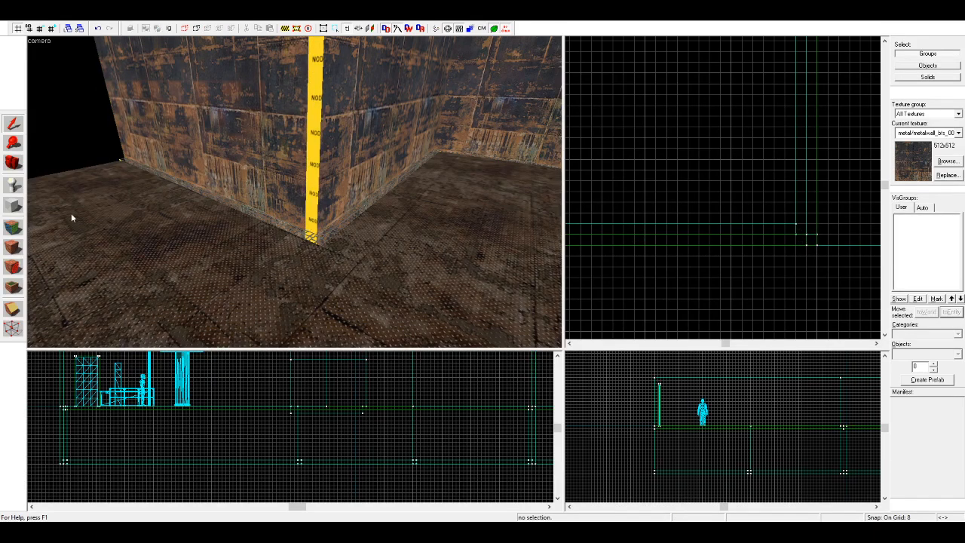
# Step: Wrap the side wall's upper metal texture around the corner onto its exposed nodraw end
pyautogui.click(18, 232)
pyautogui.click(368, 149)
pyautogui.rightClick(311, 156)
pyautogui.press('z')
pyautogui.press('w')
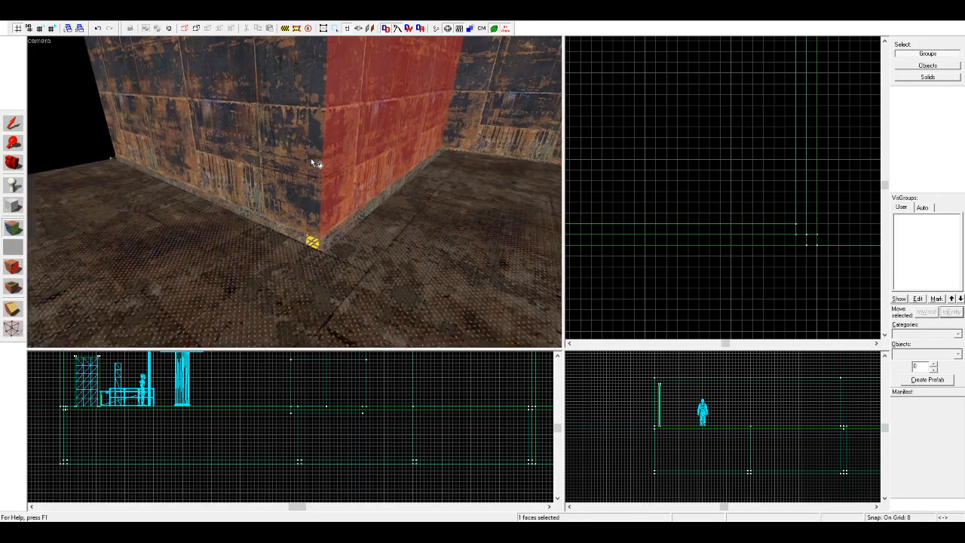
# Step: Wrap the orange-edged lower panel texture around the same corner onto the adjoining wall's lower face
pyautogui.press('z')
pyautogui.click(361, 170)
pyautogui.rightClick(344, 173)
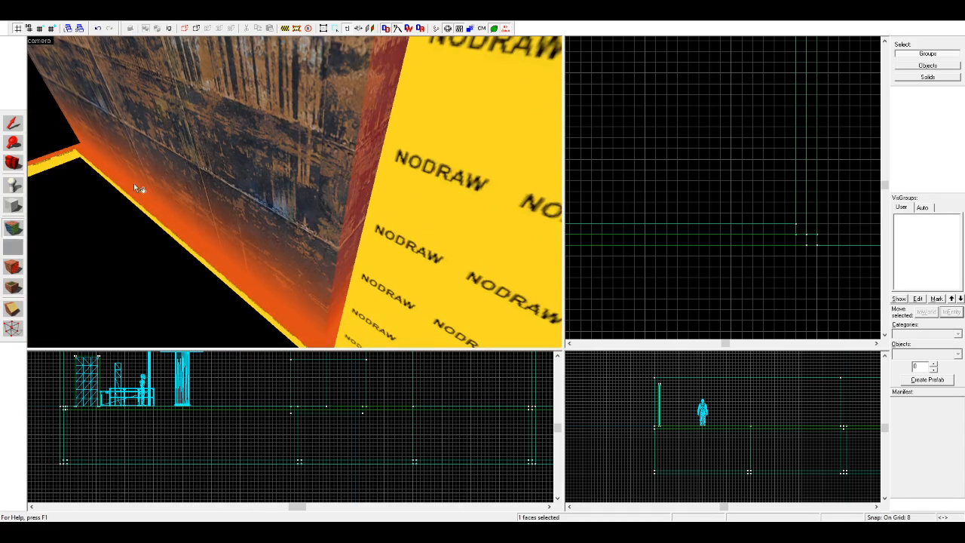
pyautogui.keyDown('alt'); pyautogui.rightClick(347, 151); pyautogui.keyUp('alt')
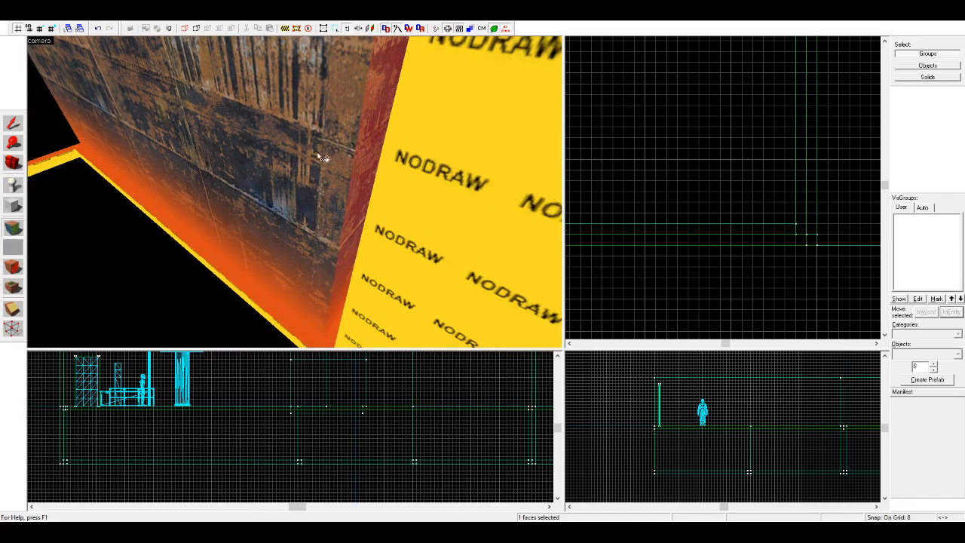
pyautogui.keyDown('alt'); pyautogui.rightClick(306, 148); pyautogui.keyUp('alt')
# Step: Inspect the orange strip beneath the trim grating and the copied wall's free end
pyautogui.click(13, 163)
pyautogui.press('z')
pyautogui.press('w')
pyautogui.press('z')
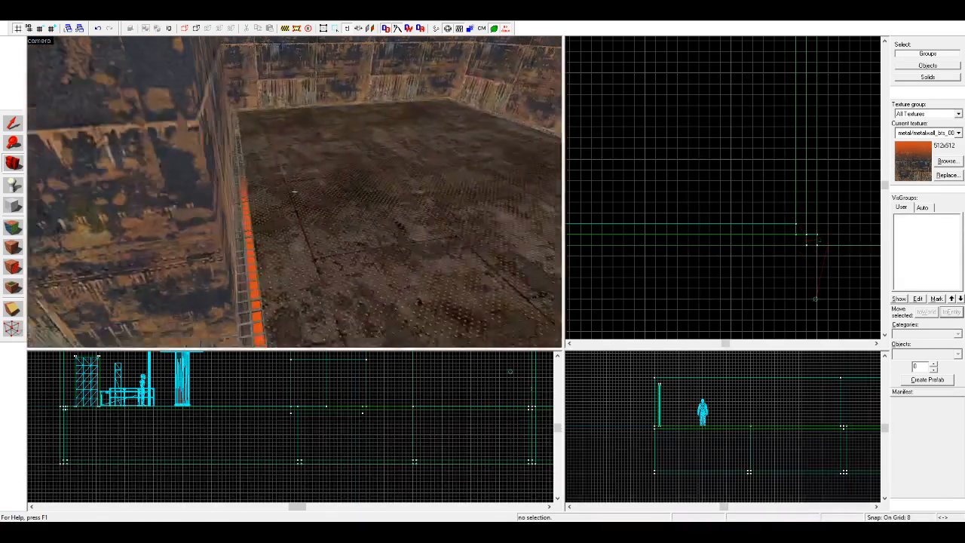
pyautogui.press('s')
pyautogui.press('w')
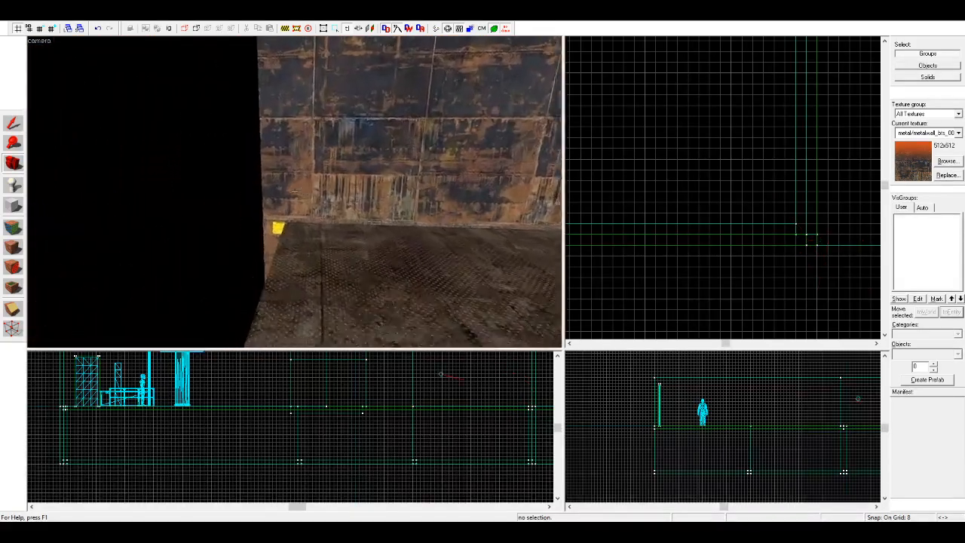
pyautogui.press('s')
pyautogui.press('z')
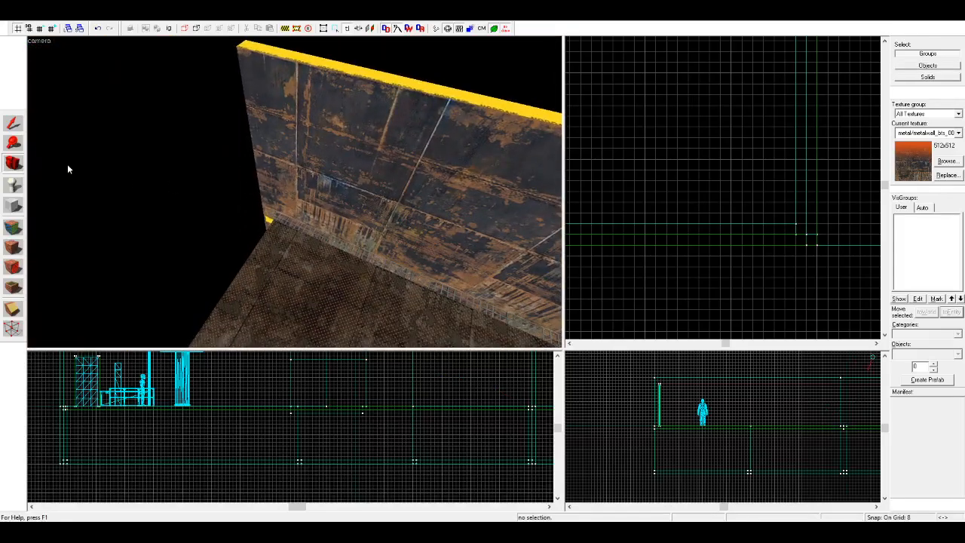
# Step: Copy only the new wall's upper panel and trim strip toward the next inner floor edge
pyautogui.click(304, 231)
pyautogui.scroll(3, 695, 185)
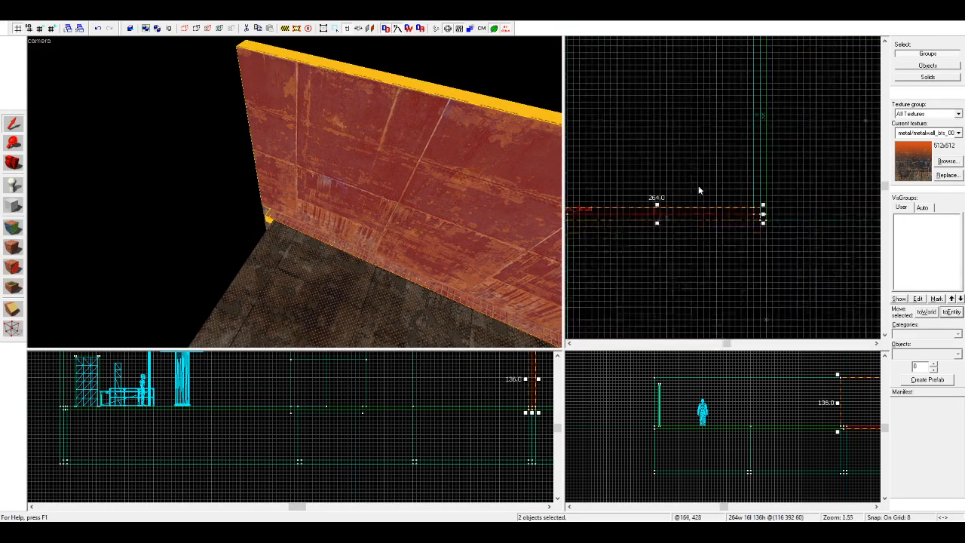
pyautogui.scroll(6, 696, 202)
pyautogui.click(670, 189)
pyautogui.click(379, 219)
pyautogui.keyDown('ctrl'); pyautogui.click(351, 243); pyautogui.keyUp('ctrl')
pyautogui.scroll(-3, 744, 146)
pyautogui.scroll(2, 762, 169)
pyautogui.moveTo(762, 168); pyautogui.dragTo(689, 218)
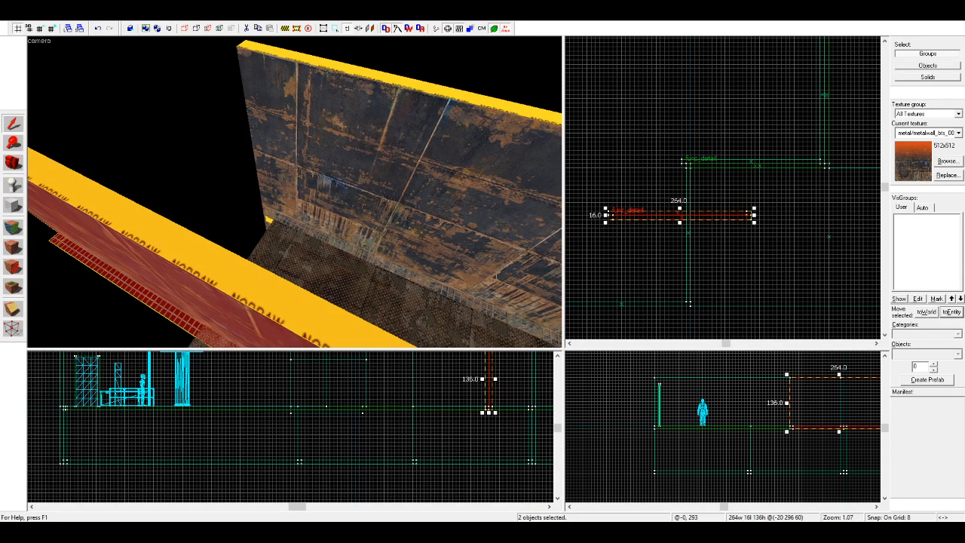
# Step: Rotate the two-piece copy 90° and place it against the wall's free end
pyautogui.press('n')
pyautogui.scroll(5, 676, 154)
pyautogui.moveTo(689, 166); pyautogui.dragTo(698, 198)
pyautogui.press('Escape')
pyautogui.click(242, 224)
# Step: Undo the last edits and delete the two-piece wall copy
pyautogui.hotkey('ctrl', 'z')
pyautogui.hotkey('ctrl', 'z')
pyautogui.hotkey('ctrl', 'z')
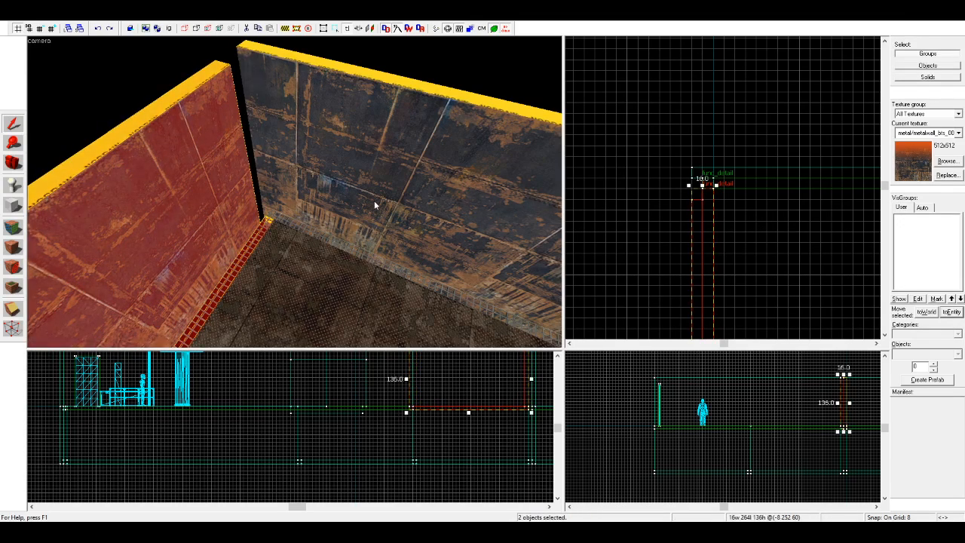
pyautogui.press('Delete')
# Step: Place a 90°-rotated copy of the new wall's upper panel, lower panel and trim strip at its free end
pyautogui.click(375, 201)
pyautogui.press('w')
pyautogui.press('a')
pyautogui.keyDown('ctrl'); pyautogui.click(409, 250); pyautogui.keyUp('ctrl')
pyautogui.keyDown('ctrl'); pyautogui.click(449, 224); pyautogui.keyUp('ctrl')
pyautogui.scroll(-1, 644, 159)
pyautogui.moveTo(709, 173); pyautogui.dragTo(699, 235)
pyautogui.press('n')
pyautogui.scroll(3, 604, 201)
pyautogui.press('z')
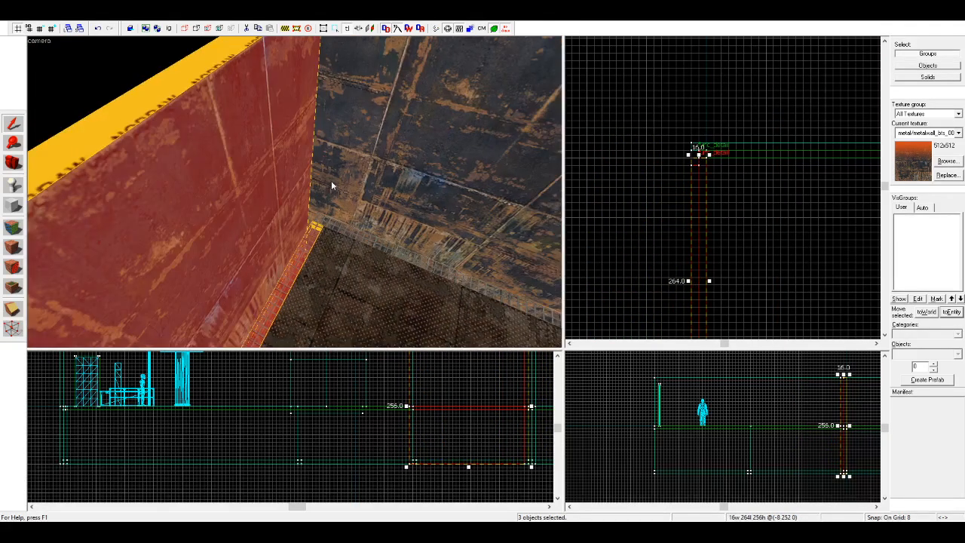
# Step: Extend the rotated wall's upper panel to close the corner with the adjoining wall
pyautogui.scroll(2, 670, 181)
pyautogui.moveTo(716, 175)
pyautogui.mouseDown()
pyautogui.moveTo(682, 177)
pyautogui.moveTo(714, 181)
pyautogui.mouseUp()
pyautogui.click(664, 163)
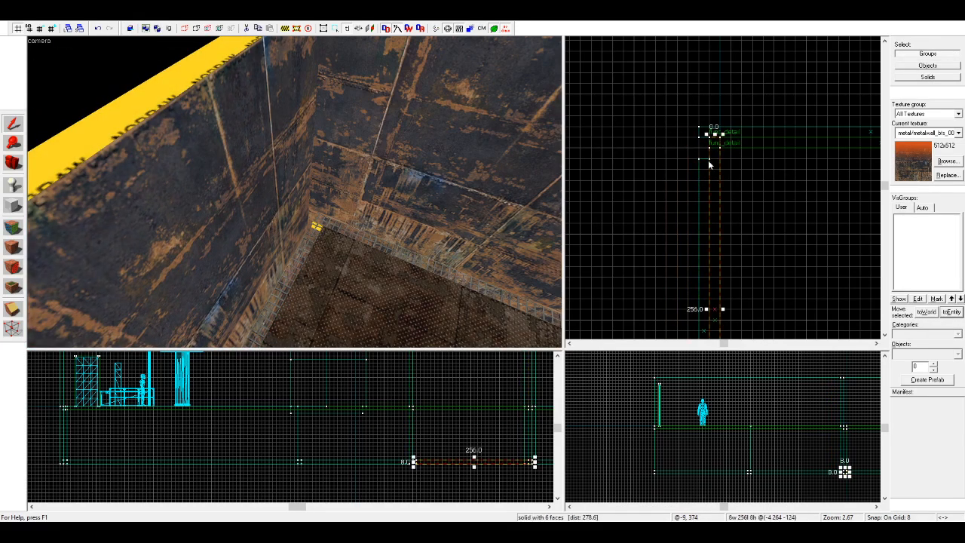
# Step: Extend the rotated wall's lower panel so that its end meets the adjoining wall's lower panel
pyautogui.scroll(-4, 698, 72)
pyautogui.scroll(4, 707, 256)
pyautogui.press('z')
pyautogui.press('w')
pyautogui.press('z')
pyautogui.click(214, 245)
pyautogui.scroll(-5, 692, 287)
pyautogui.scroll(8, 700, 139)
pyautogui.moveTo(654, 250); pyautogui.dragTo(659, 217)
pyautogui.click(245, 249)
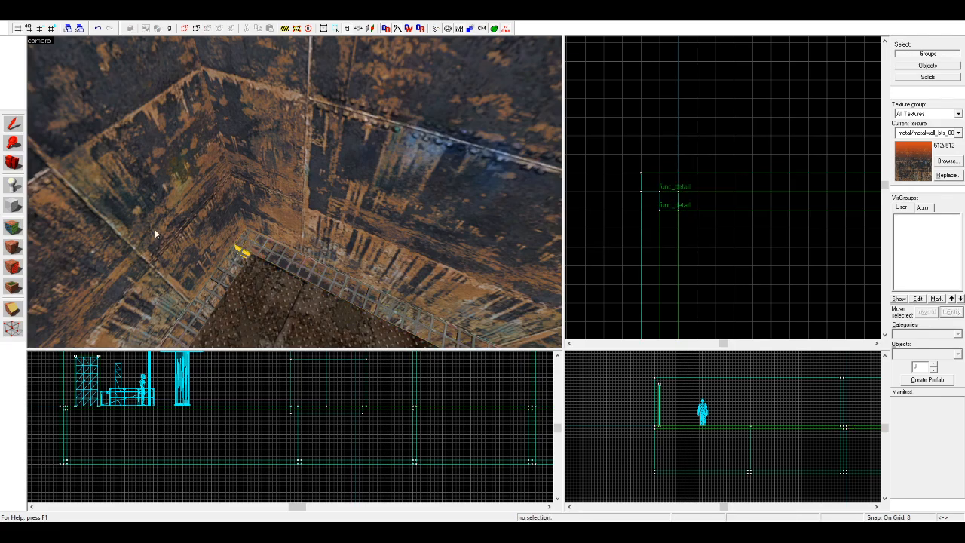
# Step: Copy the 256-unit wall's upper panel, lower panel and trim strip to the next inner floor edge, joining the rotated wall's free end
pyautogui.click(13, 162)
pyautogui.press('z')
pyautogui.press('w')
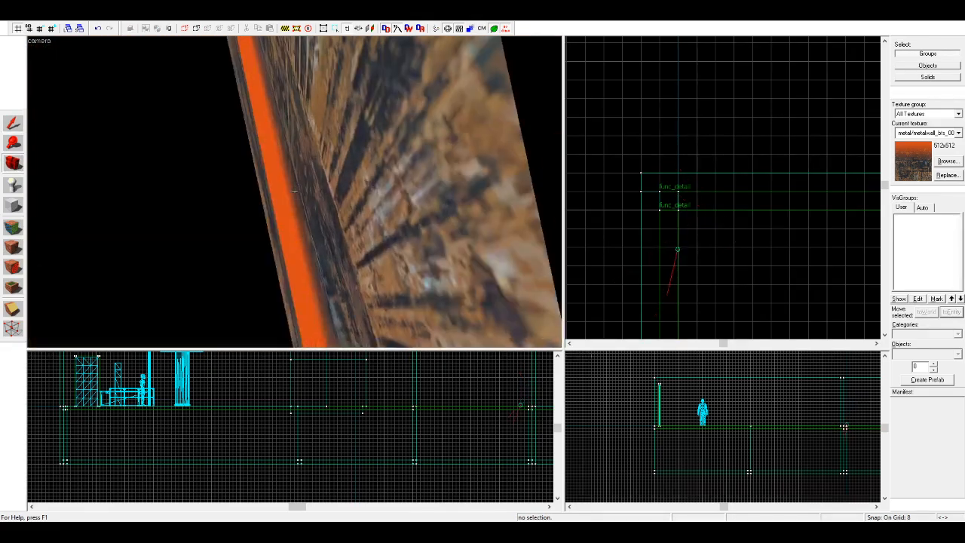
pyautogui.press('s')
pyautogui.press('z')
pyautogui.click(284, 181)
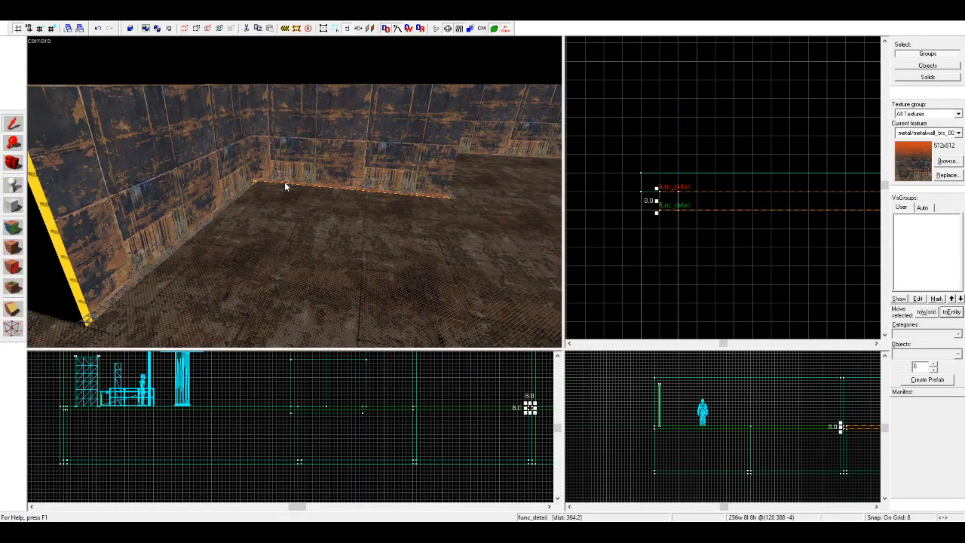
pyautogui.keyDown('ctrl'); pyautogui.click(309, 167); pyautogui.keyUp('ctrl')
pyautogui.scroll(-1, 727, 181)
pyautogui.scroll(2, 370, 178)
pyautogui.scroll(4, 370, 178)
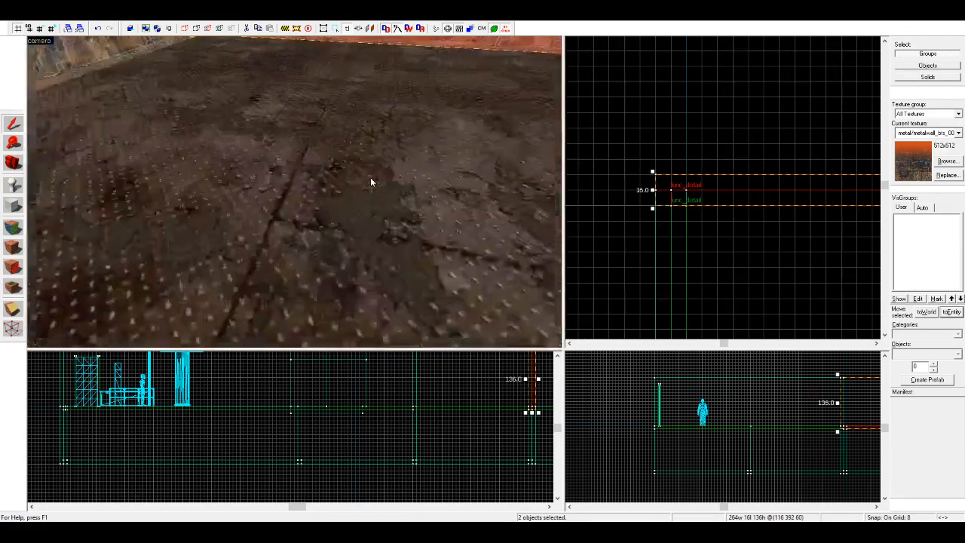
pyautogui.keyDown('ctrl'); pyautogui.click(383, 161); pyautogui.keyUp('ctrl')
pyautogui.scroll(-4, 383, 161)
pyautogui.scroll(-5, 383, 161)
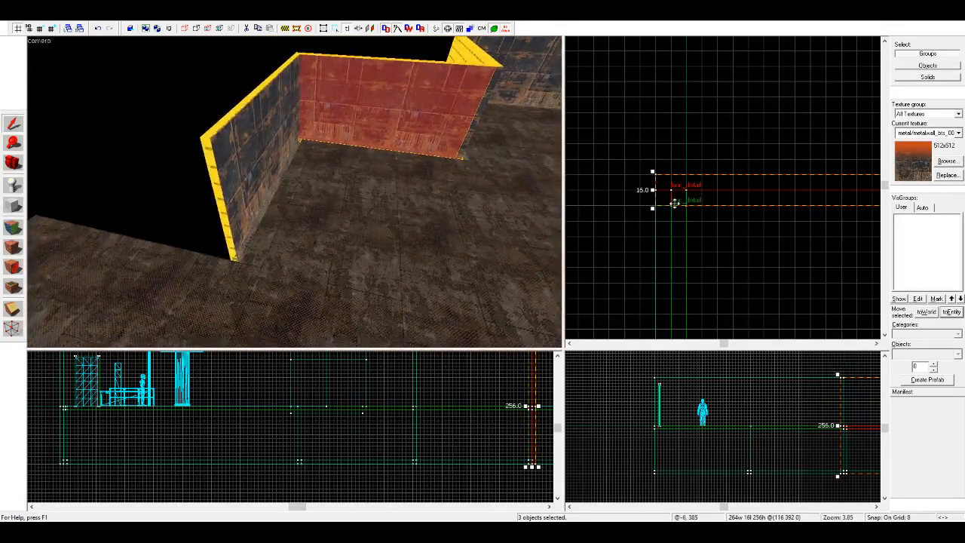
pyautogui.scroll(-3, 727, 175)
pyautogui.scroll(8, 672, 265)
pyautogui.moveTo(755, 188); pyautogui.dragTo(705, 256)
pyautogui.press('Escape')
# Step: Shorten the copied wall's upper and lower panels by 8 units at their free end, aligning them with the floor corner
pyautogui.press('a')
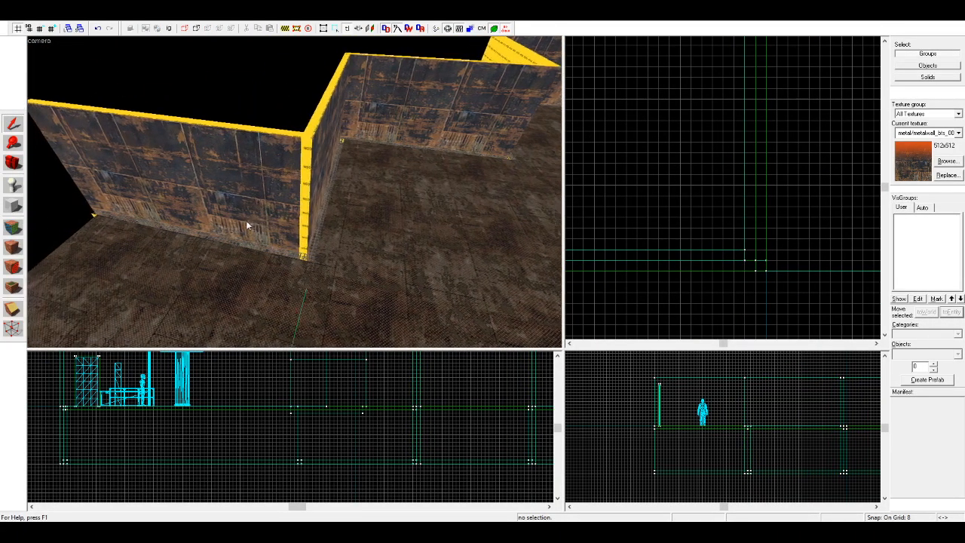
pyautogui.click(311, 185)
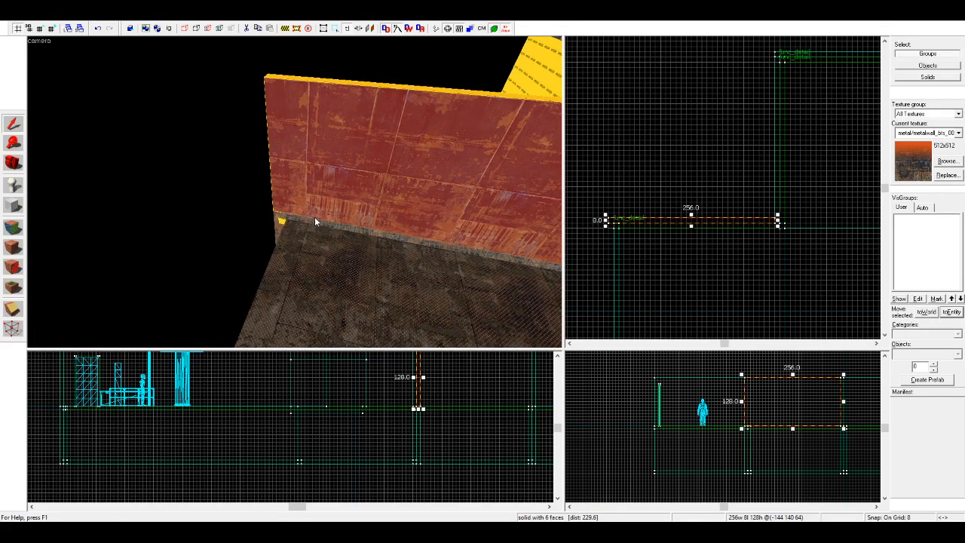
pyautogui.scroll(3, 609, 227)
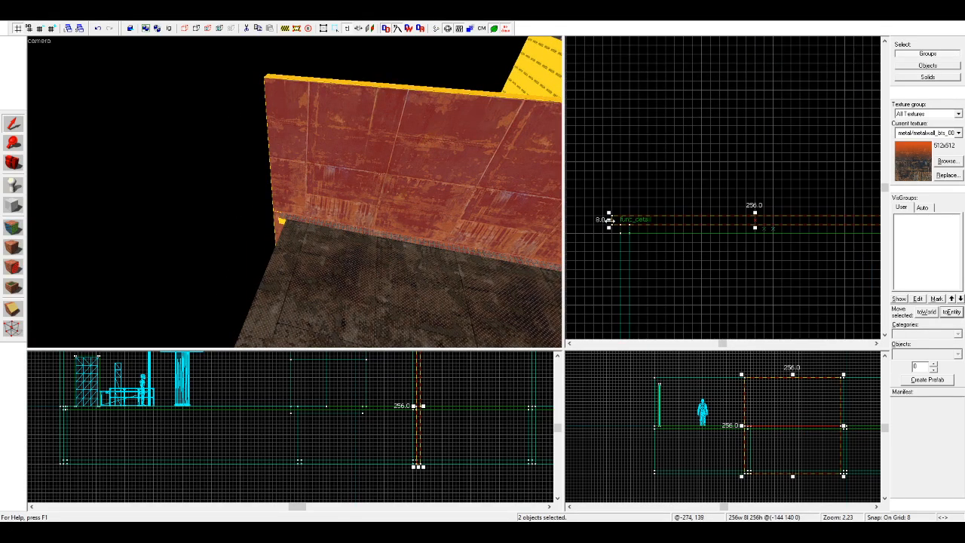
pyautogui.moveTo(609, 220); pyautogui.dragTo(618, 220)
pyautogui.press('Escape')
# Step: Apply the rotated wall's metal texture to its exposed NODRAW end at the corner with the copied wall
pyautogui.press('d')
pyautogui.click(13, 227)
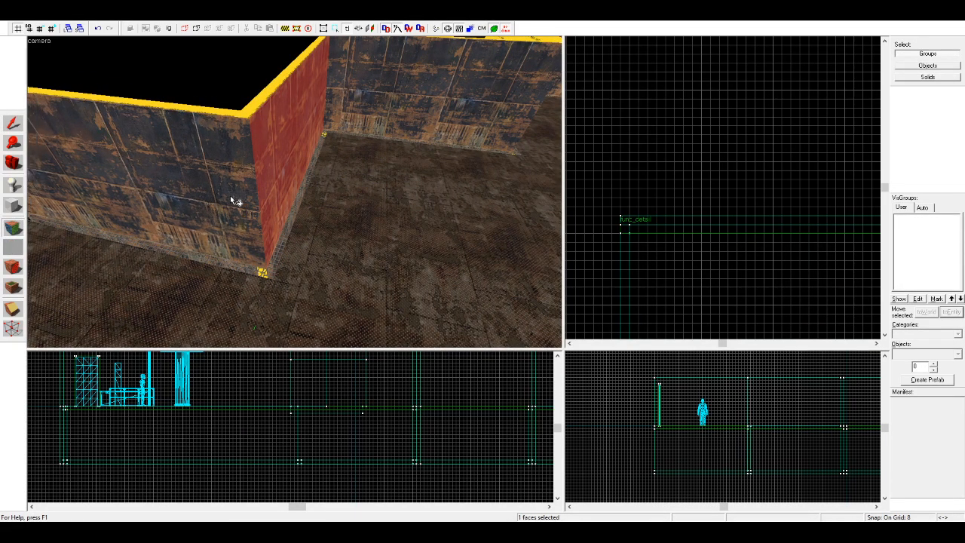
pyautogui.press('z')
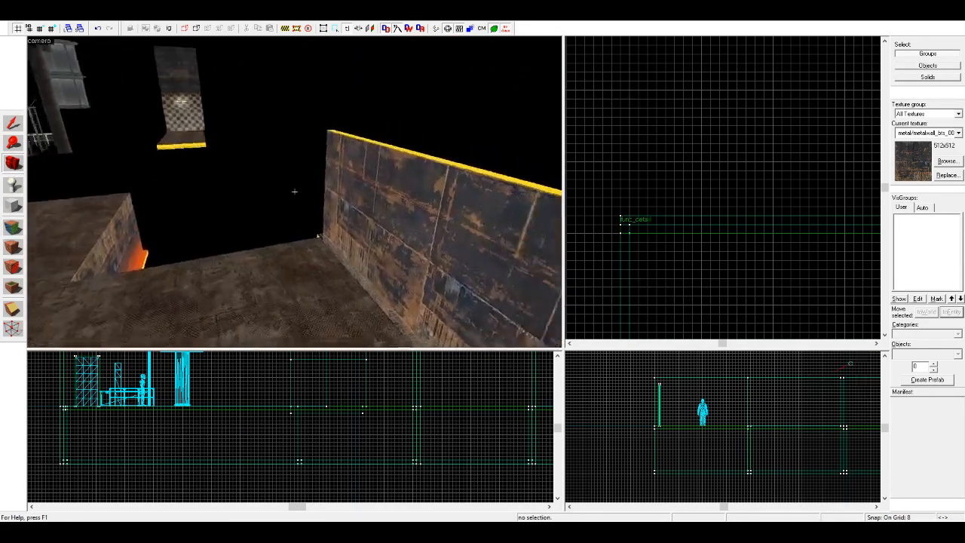
pyautogui.press('z')
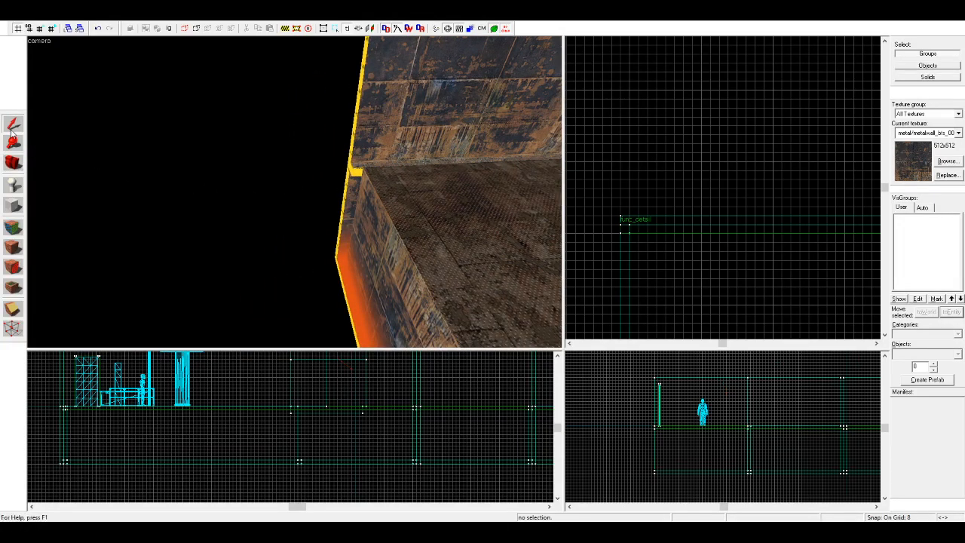
# Step: Place a 90°-rotated copy of the wall's upper panel, lower panel and trim strip along the next floor edge, starting at its free end
pyautogui.scroll(-9, 644, 182)
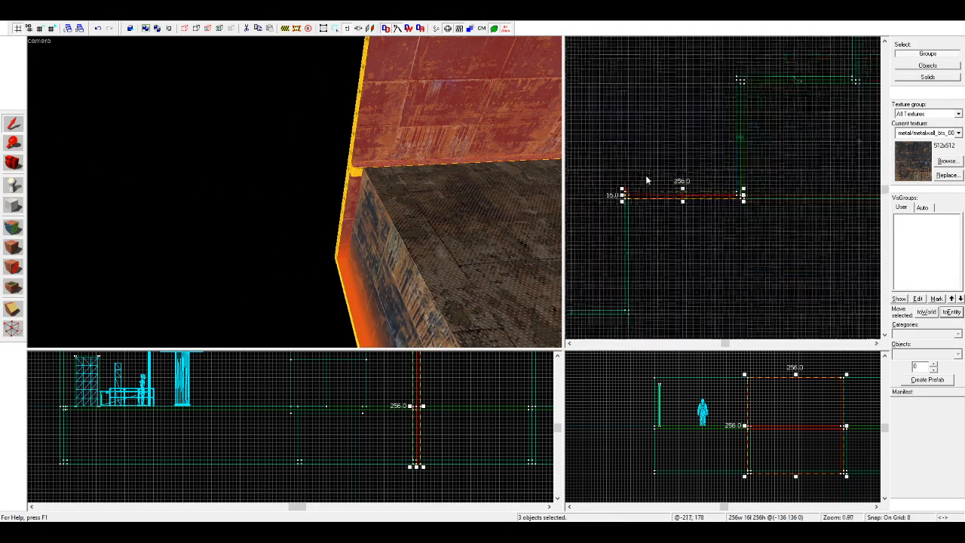
pyautogui.scroll(6, 641, 189)
pyautogui.moveTo(649, 177); pyautogui.dragTo(610, 215)
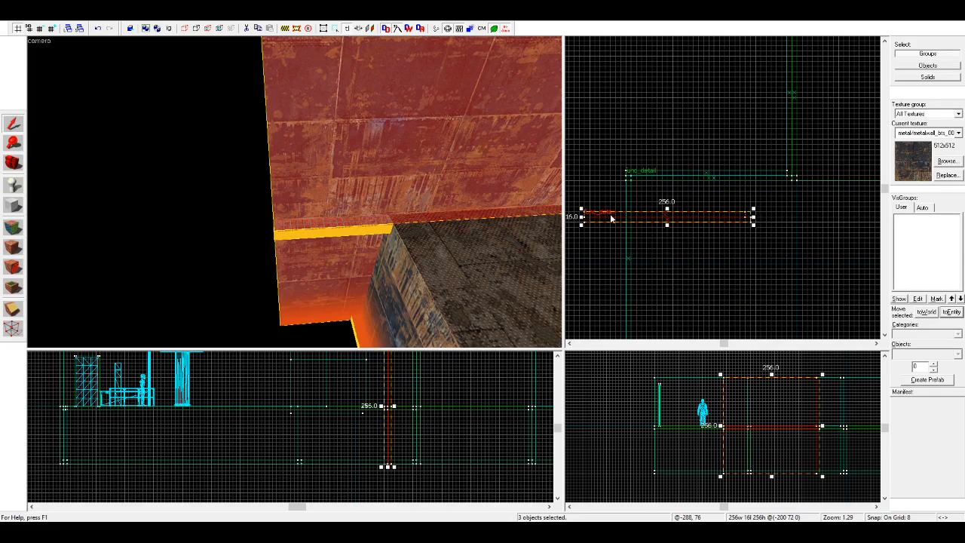
pyautogui.press('n')
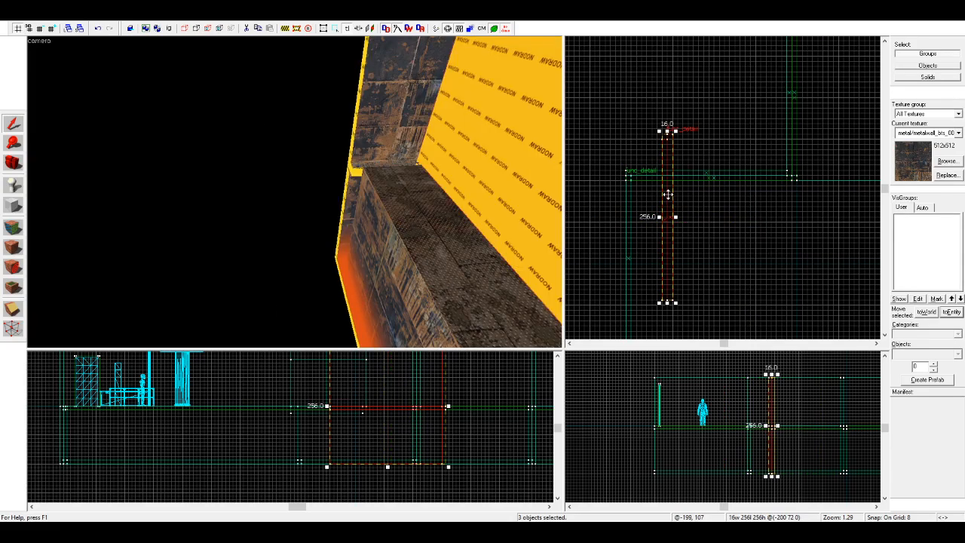
pyautogui.moveTo(668, 195); pyautogui.dragTo(595, 225)
pyautogui.scroll(5, 617, 193)
pyautogui.scroll(-2, 575, 178)
pyautogui.scroll(2, 574, 175)
pyautogui.moveTo(577, 173); pyautogui.dragTo(651, 217)
pyautogui.press('z')
pyautogui.press('s')
pyautogui.press('z')
# Step: Shift the new rotated wall's upper and lower panels toward the adjoining wall to close the corner gap
pyautogui.click(385, 179)
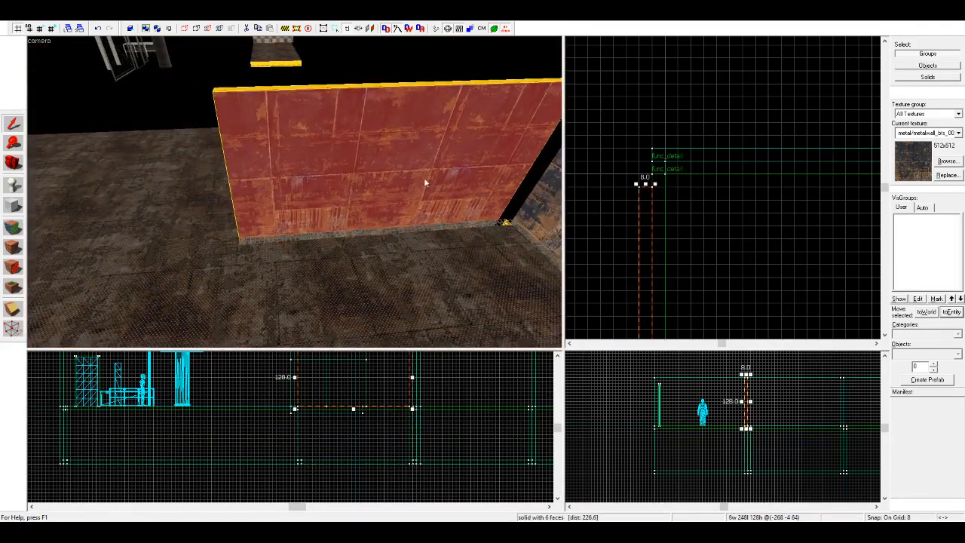
pyautogui.scroll(2, 656, 193)
pyautogui.moveTo(642, 198); pyautogui.dragTo(645, 161)
pyautogui.scroll(-7, 670, 124)
pyautogui.scroll(6, 657, 266)
pyautogui.click(630, 243)
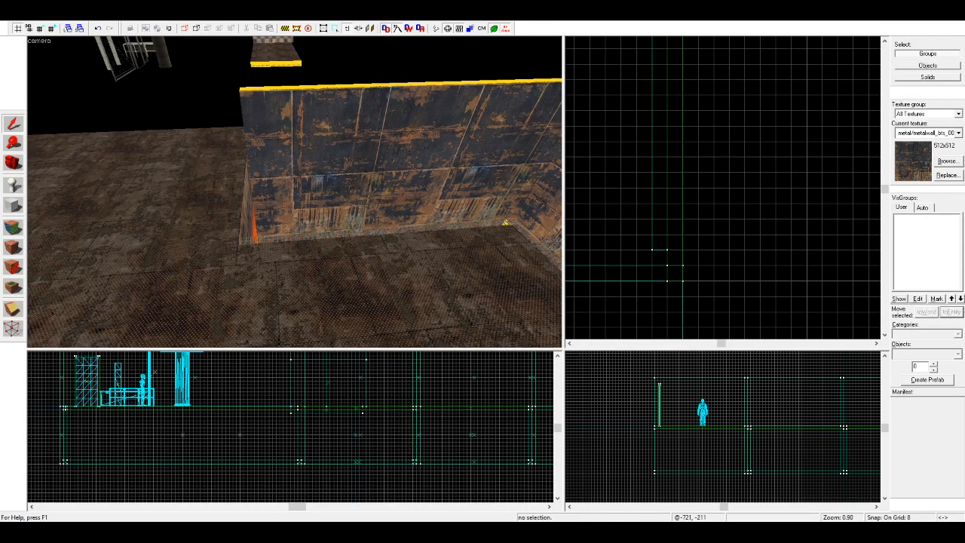
# Step: Copy the adjoining wall's upper panel, lower panel and trim strip to the next parallel floor edge, at the rotated wall's free end
pyautogui.click(12, 162)
pyautogui.moveTo(219, 147); pyautogui.dragTo(146, 179)
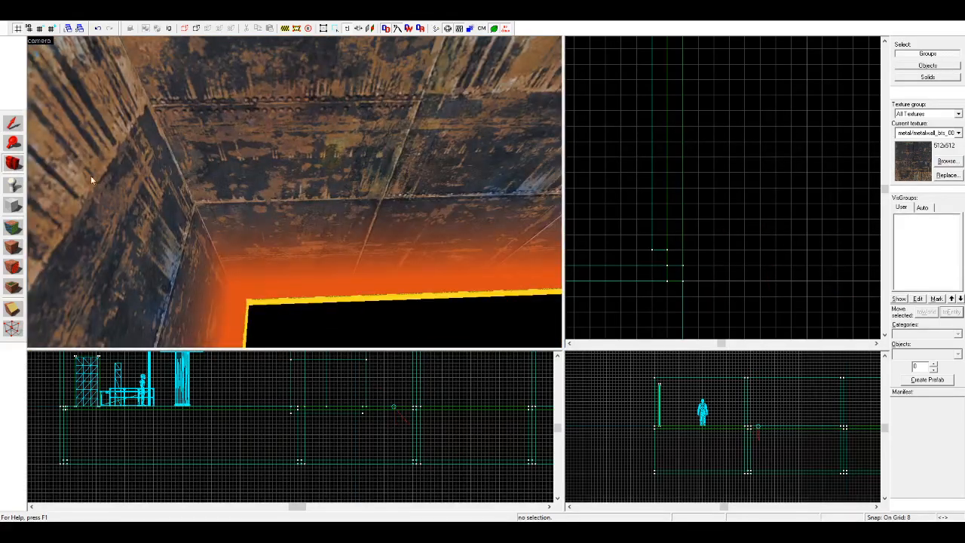
pyautogui.click(10, 123)
pyautogui.click(261, 133)
pyautogui.scroll(-4, 261, 132)
pyautogui.keyDown('ctrl'); pyautogui.click(282, 133); pyautogui.keyUp('ctrl')
pyautogui.keyDown('ctrl'); pyautogui.click(322, 115); pyautogui.keyUp('ctrl')
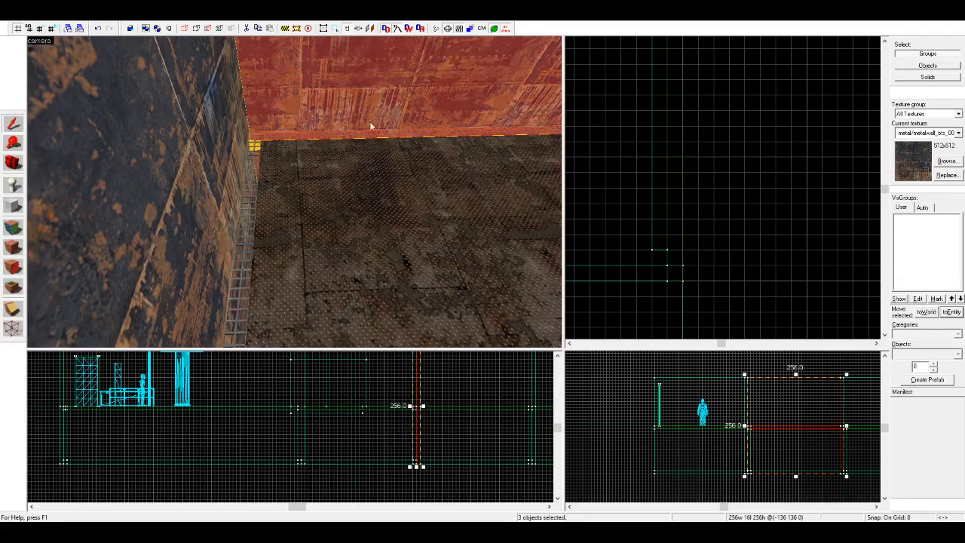
pyautogui.scroll(-6, 769, 166)
pyautogui.scroll(-3, 770, 167)
pyautogui.scroll(1, 789, 130)
pyautogui.moveTo(818, 101)
pyautogui.mouseDown()
pyautogui.moveTo(720, 212)
pyautogui.moveTo(672, 210)
pyautogui.moveTo(697, 208)
pyautogui.mouseUp()
pyautogui.scroll(3, 721, 212)
pyautogui.scroll(3, 684, 215)
pyautogui.press('Escape')
# Step: Shift the newly copied wall's upper and lower panels 8 units along the floor edge to meet the rotated wall's end
pyautogui.press('z')
pyautogui.press('s')
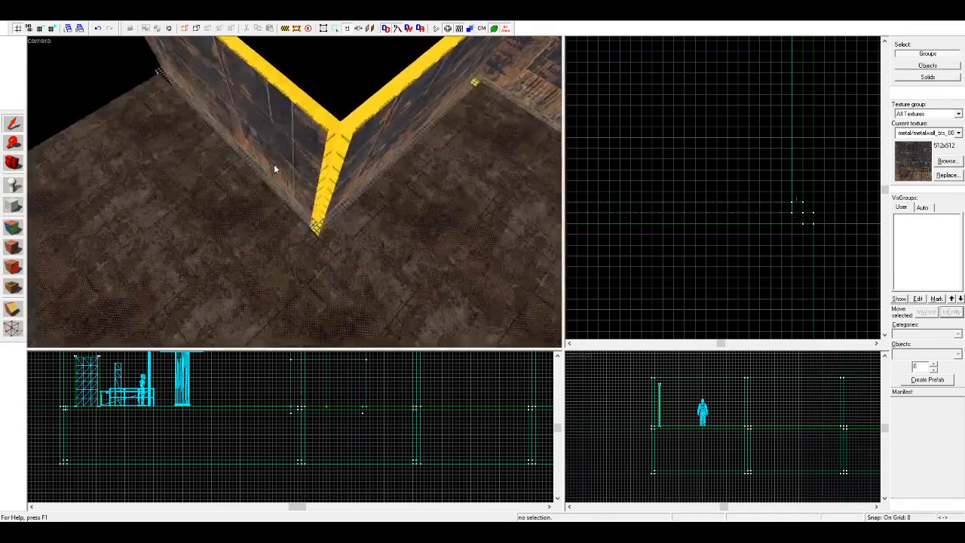
pyautogui.scroll(5, 785, 193)
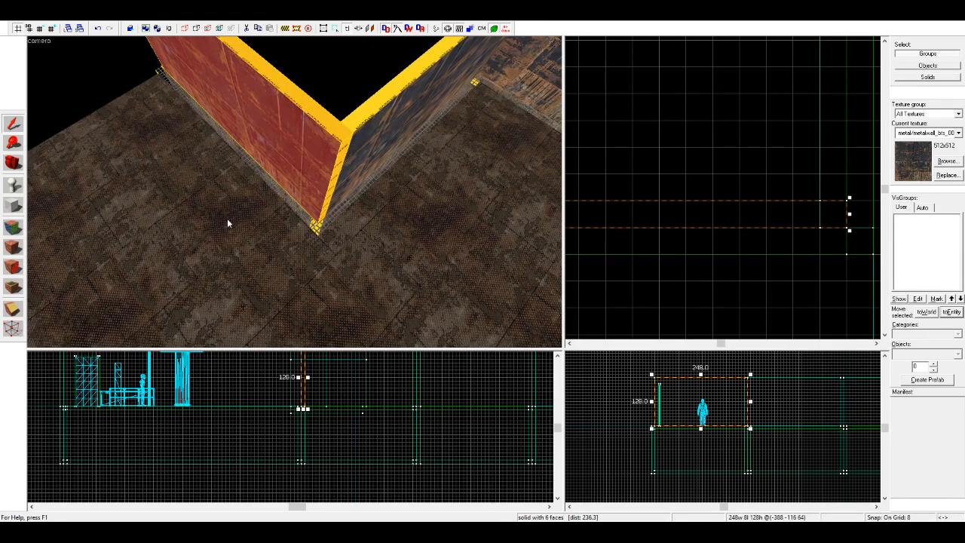
pyautogui.press('z')
pyautogui.press('w')
pyautogui.press('d')
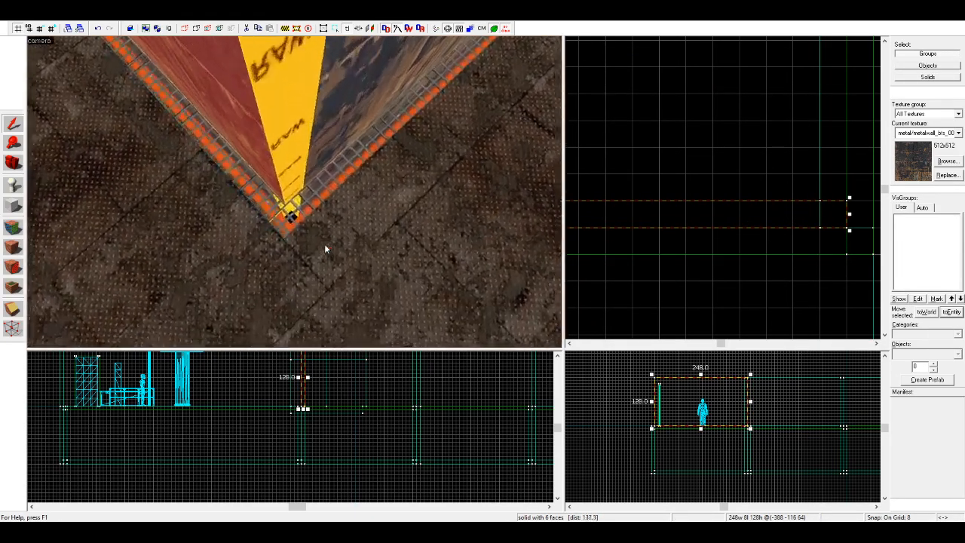
pyautogui.press('w')
pyautogui.press('z')
pyautogui.click(324, 215)
pyautogui.scroll(-4, 754, 229)
pyautogui.scroll(3, 795, 230)
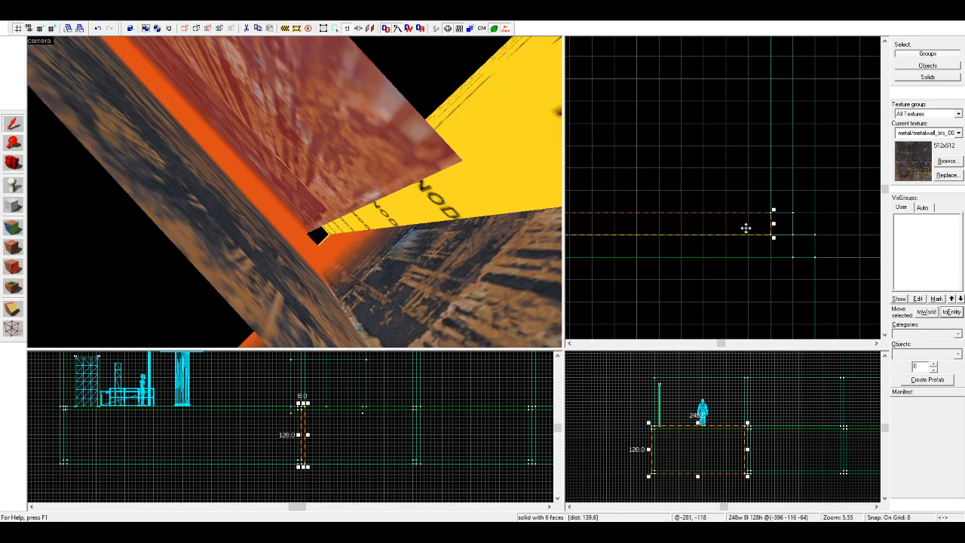
pyautogui.moveTo(745, 228); pyautogui.dragTo(759, 228)
# Step: Apply the metal wall texture to the exposed NODRAW ends of the panels at the new outer corner
pyautogui.press('z')
pyautogui.press('w')
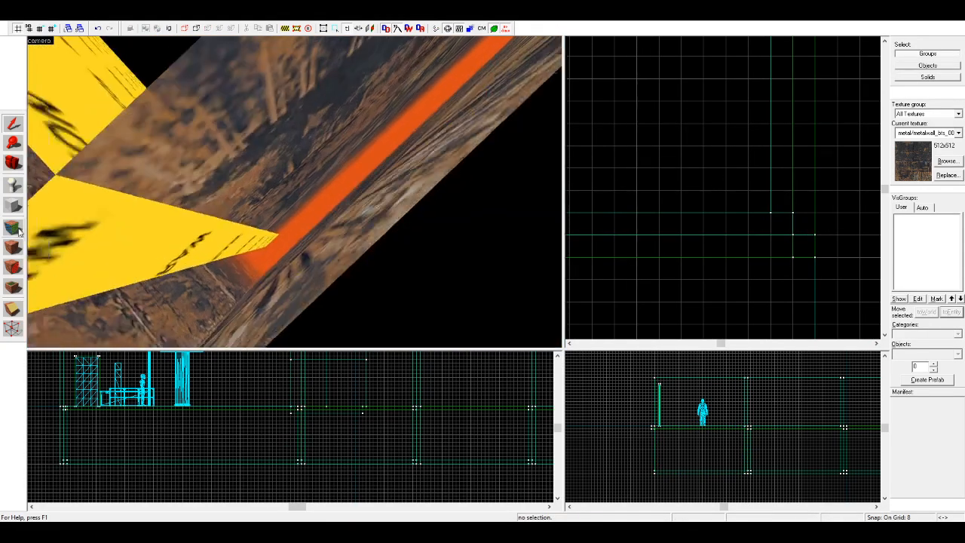
pyautogui.hotkey('shift', 'a')
pyautogui.click(311, 172)
pyautogui.press('s')
pyautogui.scroll(-3, 291, 198)
pyautogui.scroll(5, 282, 194)
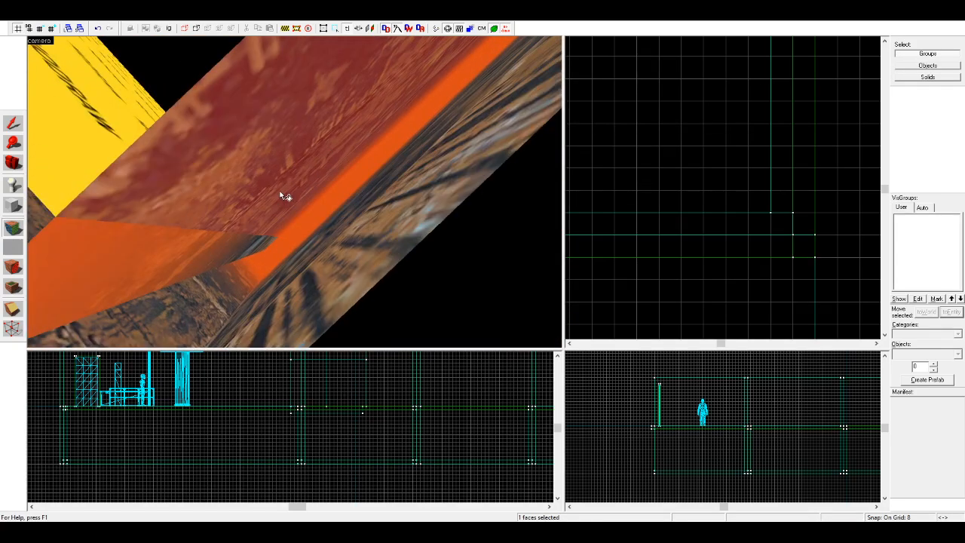
pyautogui.scroll(-6, 322, 132)
pyautogui.scroll(5, 153, 167)
pyautogui.scroll(-6, 298, 191)
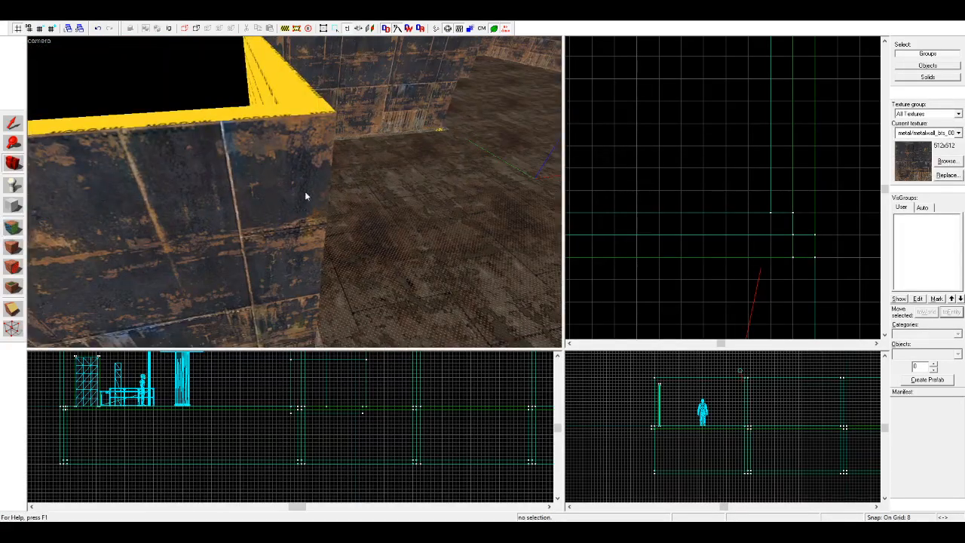
# Step: Inspect the stepped walls and their corners from several viewpoints around the floor
pyautogui.moveTo(295, 192); pyautogui.dragTo(295, 192)
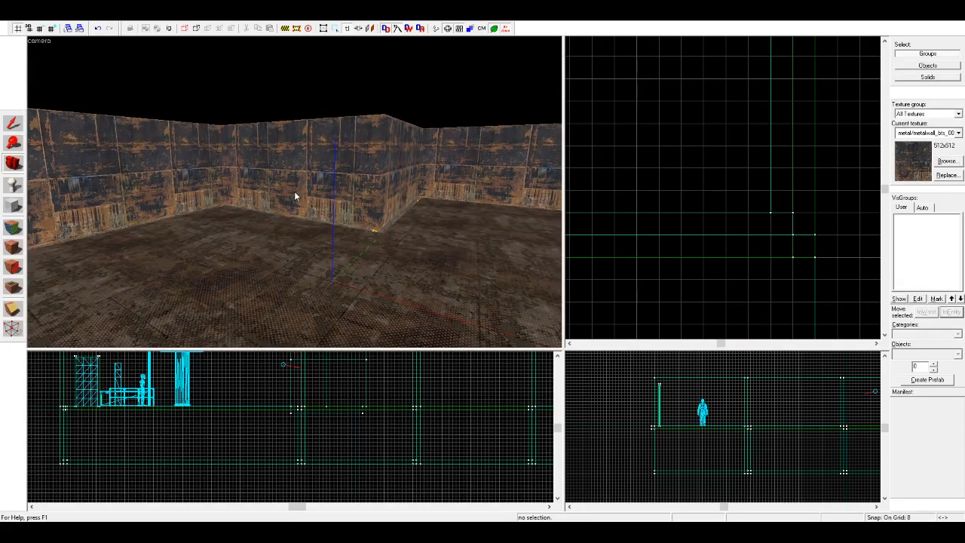
pyautogui.scroll(8, 294, 191)
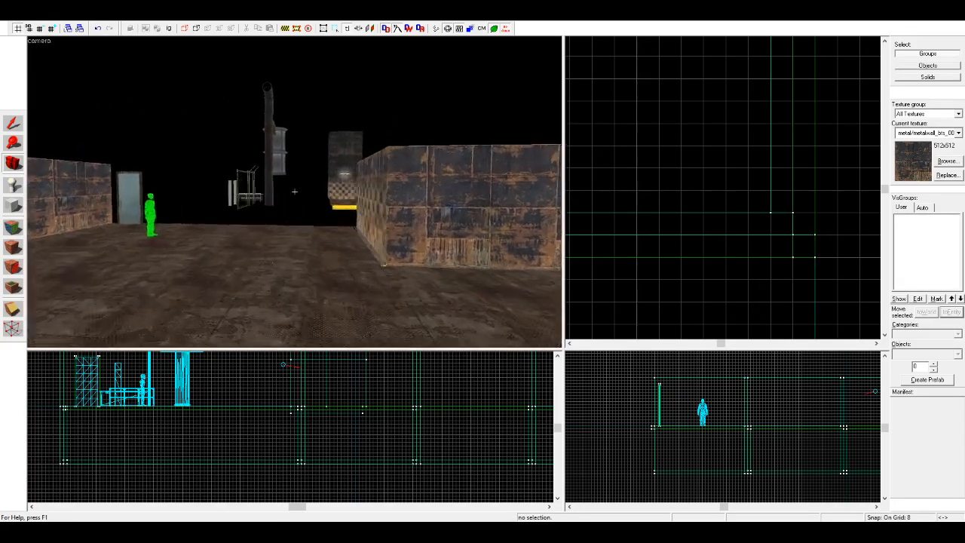
pyautogui.moveTo(294, 191); pyautogui.dragTo(294, 191)
pyautogui.scroll(-6, 294, 191)
pyautogui.press('z')
pyautogui.press('w')
pyautogui.press('z')
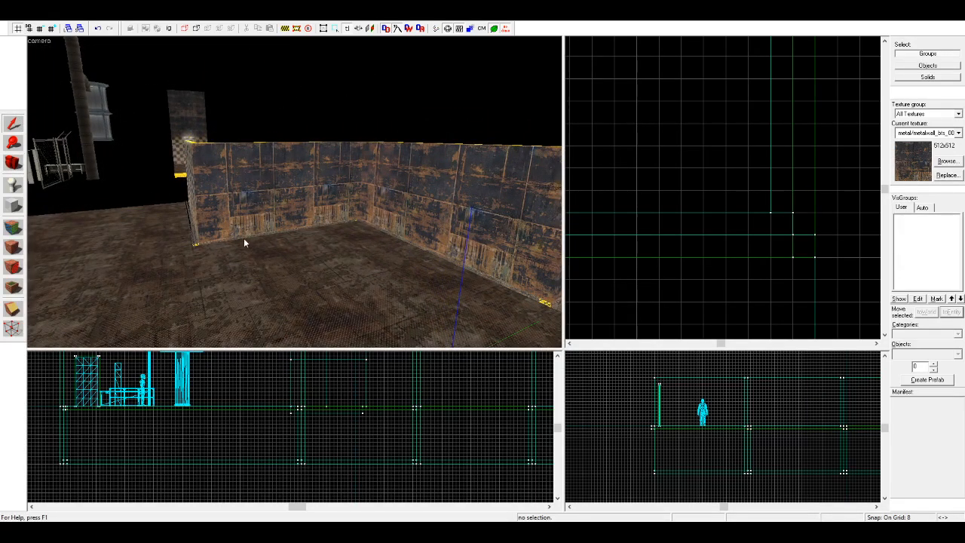
# Step: Copy the rotated wall's upper panel, lower panel and trim strip to the next floor edge, joining the last parallel wall's free end
pyautogui.click(245, 238)
pyautogui.press('w')
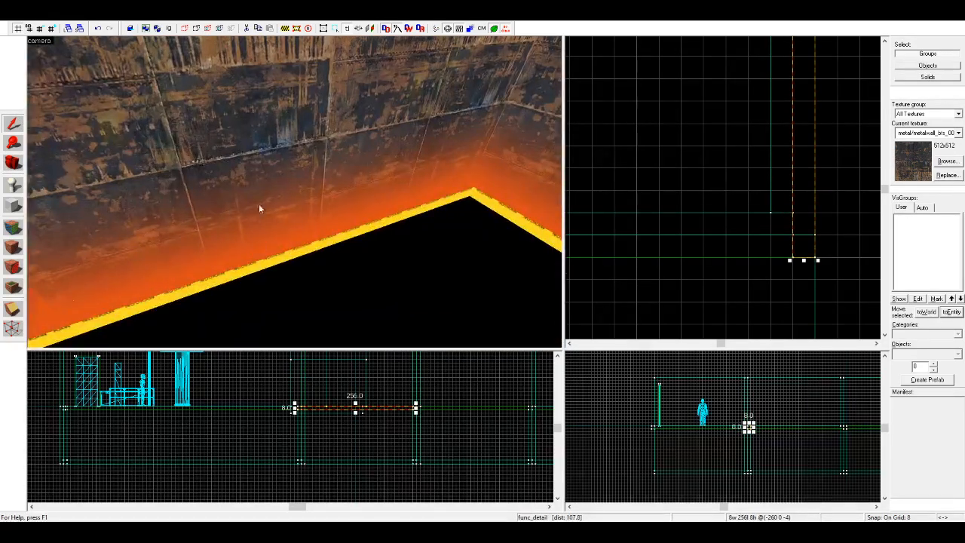
pyautogui.click(255, 158)
pyautogui.press('s')
pyautogui.keyDown('ctrl'); pyautogui.click(250, 118); pyautogui.keyUp('ctrl')
pyautogui.keyDown('ctrl'); pyautogui.click(251, 98); pyautogui.keyUp('ctrl')
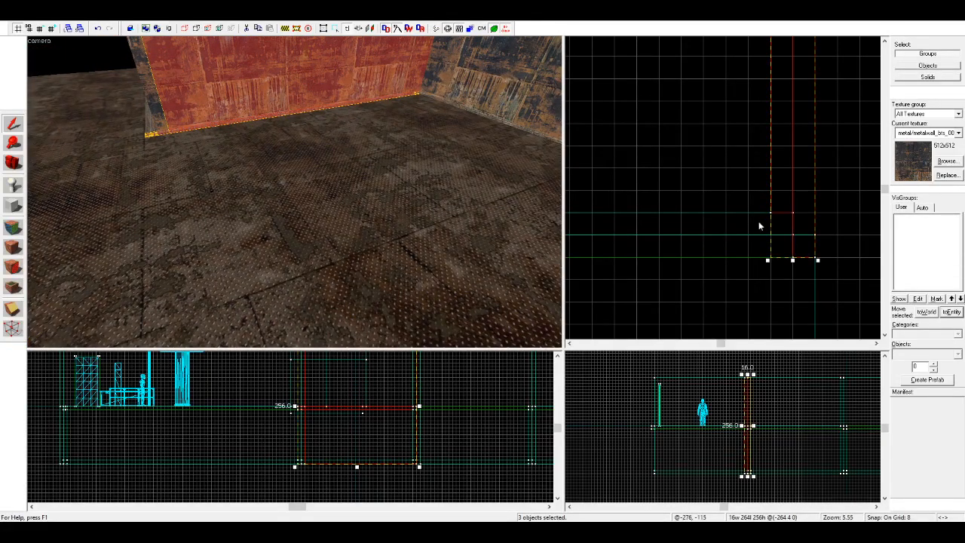
pyautogui.scroll(-10, 762, 225)
pyautogui.moveTo(759, 172)
pyautogui.mouseDown()
pyautogui.moveTo(643, 276)
pyautogui.moveTo(683, 268)
pyautogui.mouseUp()
pyautogui.scroll(7, 645, 280)
pyautogui.press('Escape')
# Step: Extend the adjoining parallel wall's upper and lower panels to 256 units to meet the new wall copy
pyautogui.press('z')
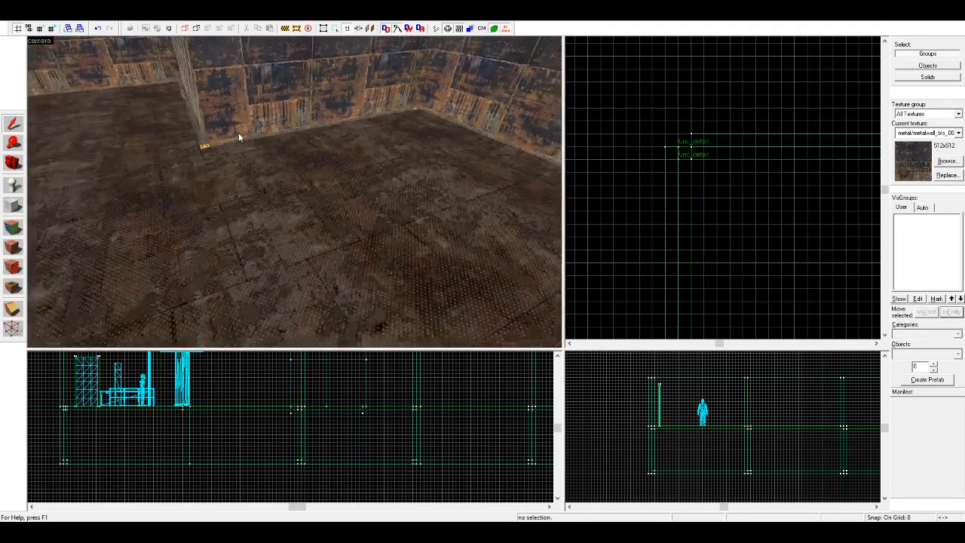
pyautogui.press('w')
pyautogui.press('z')
pyautogui.click(380, 204)
pyautogui.press('z')
pyautogui.press('w')
pyautogui.press('z')
pyautogui.keyDown('ctrl'); pyautogui.click(469, 223); pyautogui.keyUp('ctrl')
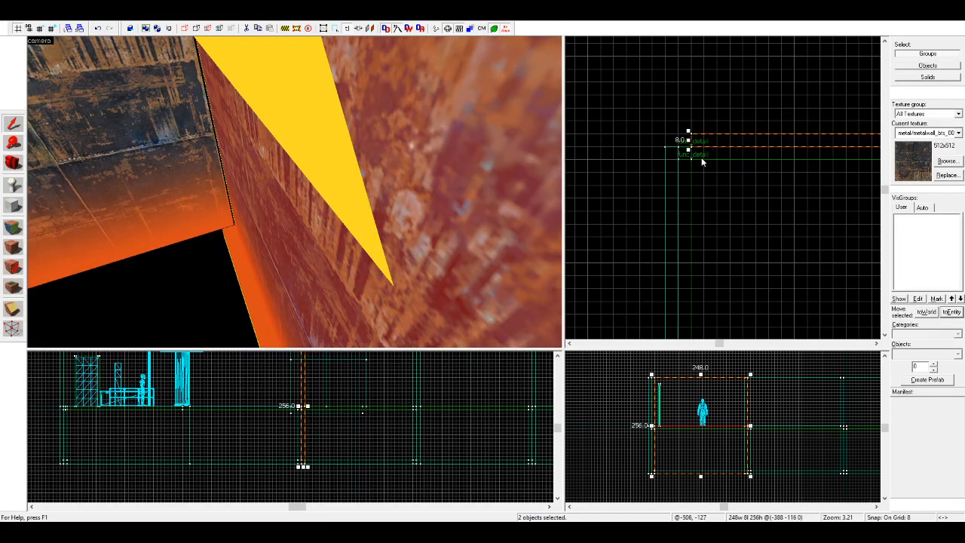
pyautogui.moveTo(690, 140); pyautogui.dragTo(677, 141)
# Step: Delete the trim strip and lower panel of the newest wall copy, keeping its upper panel
pyautogui.press('s')
pyautogui.press('w')
pyautogui.press('a')
pyautogui.press('z')
pyautogui.press('w')
pyautogui.press('z')
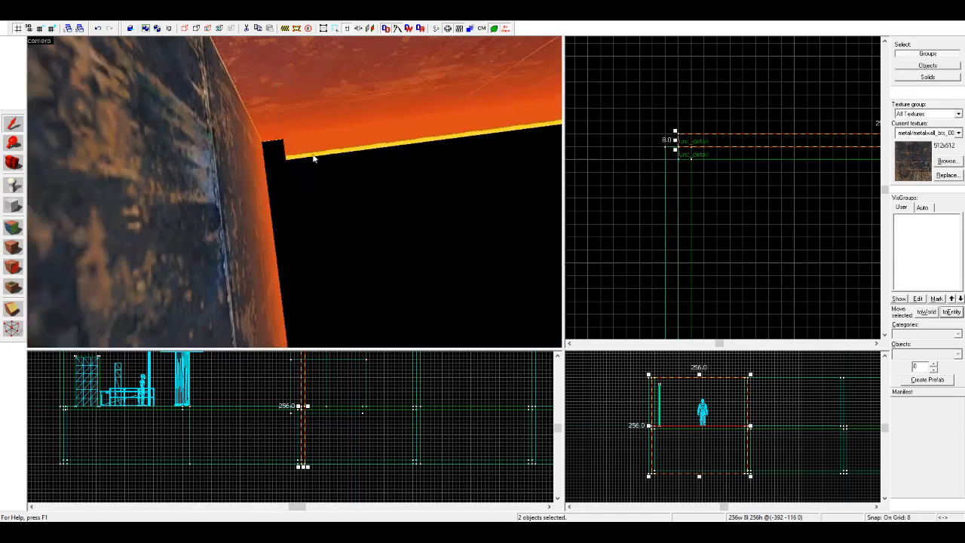
pyautogui.press('a')
pyautogui.scroll(3, 694, 232)
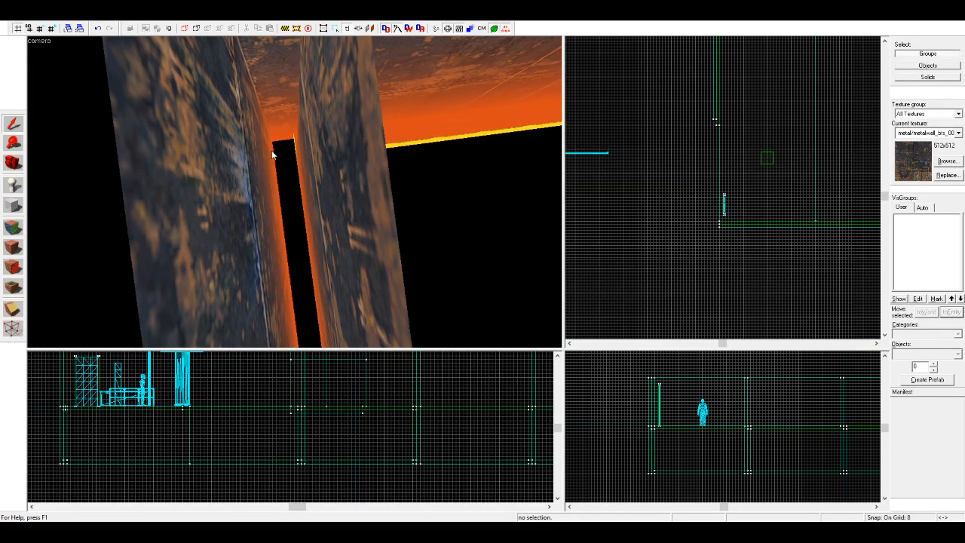
pyautogui.press('s')
pyautogui.click(272, 151)
pyautogui.press('Delete')
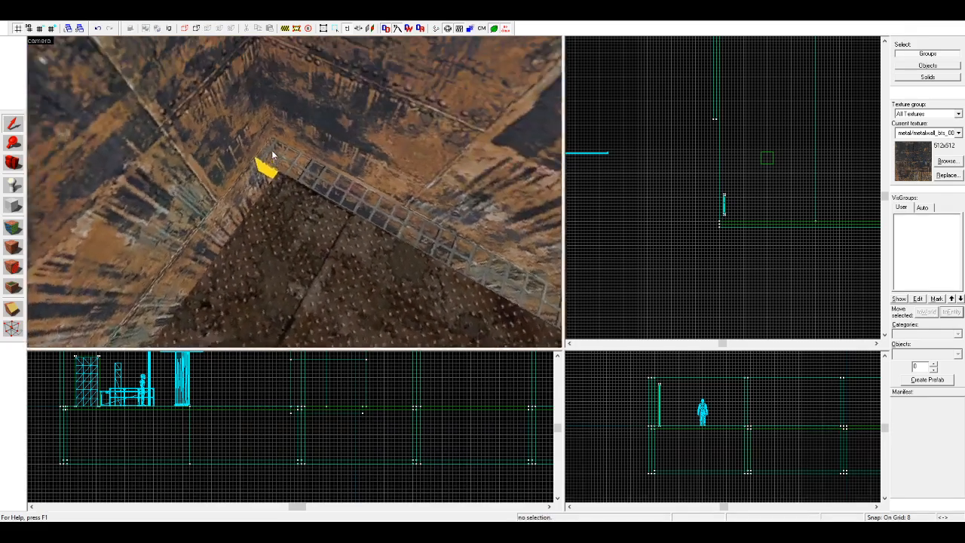
pyautogui.hotkey('ctrl', 'z')
pyautogui.scroll(3, 747, 135)
pyautogui.scroll(3, 747, 134)
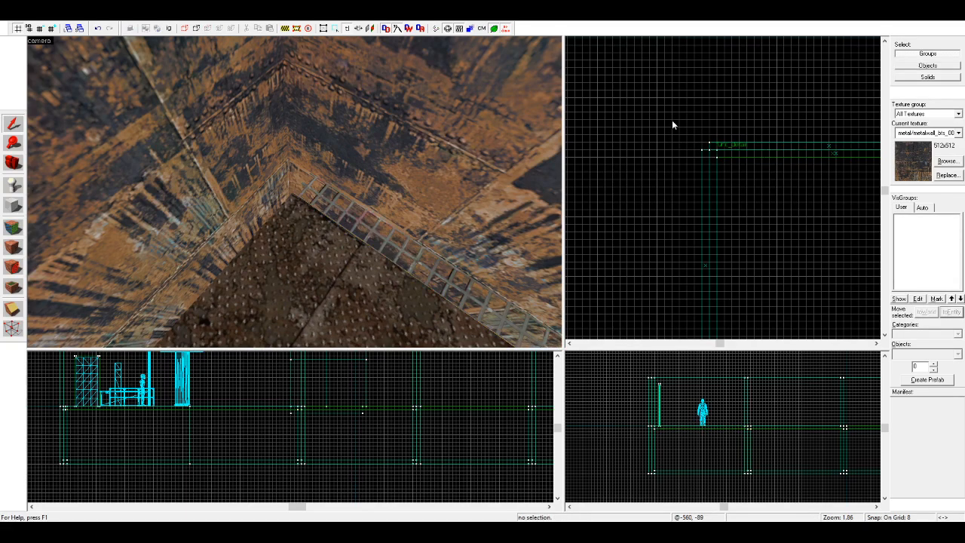
# Step: Shift the remaining upper panel 8 units inward onto the floor edge and extend its far end to the outer wall
pyautogui.click(227, 196)
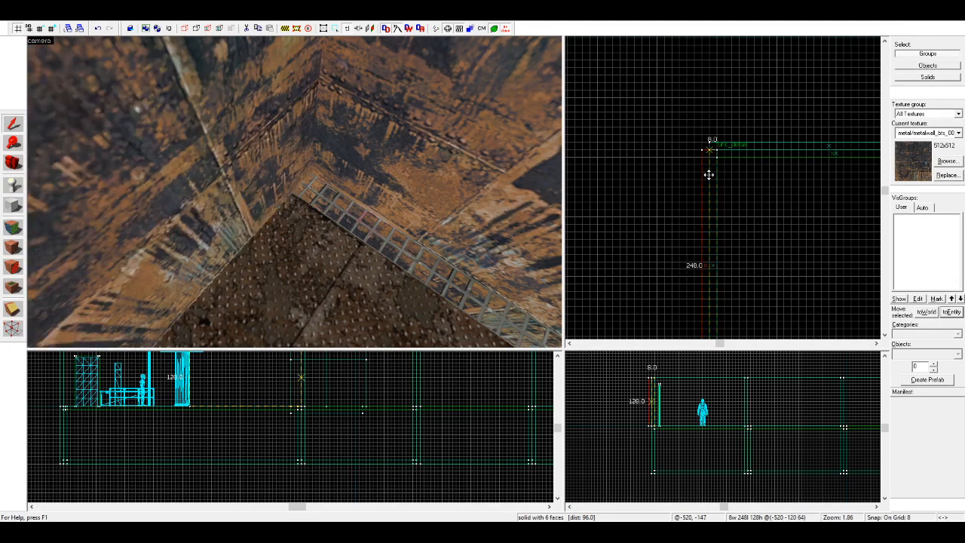
pyautogui.scroll(-6, 702, 226)
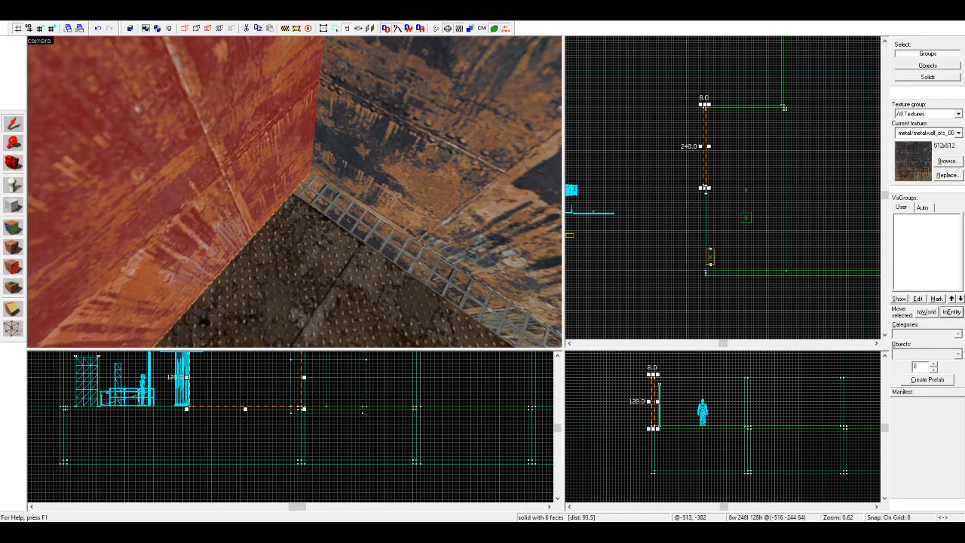
pyautogui.moveTo(706, 189); pyautogui.dragTo(713, 277)
pyautogui.scroll(4, 713, 277)
pyautogui.press('Escape')
pyautogui.scroll(-5, 30, 192)
# Step: Apply the NODRAW texture to the outward-facing metal side beneath the extended wall panel
pyautogui.click(19, 169)
pyautogui.moveTo(295, 192); pyautogui.dragTo(242, 199)
pyautogui.press('w')
pyautogui.press('w')
pyautogui.press('w')
pyautogui.press('w')
pyautogui.press('s')
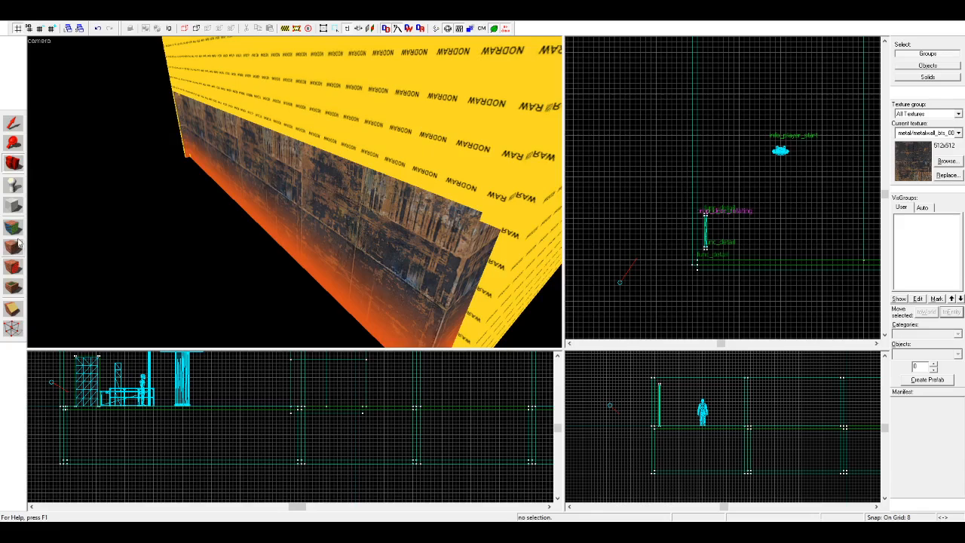
pyautogui.click(14, 228)
pyautogui.click(394, 90)
pyautogui.rightClick(317, 169)
pyautogui.press('w')
pyautogui.press('a')
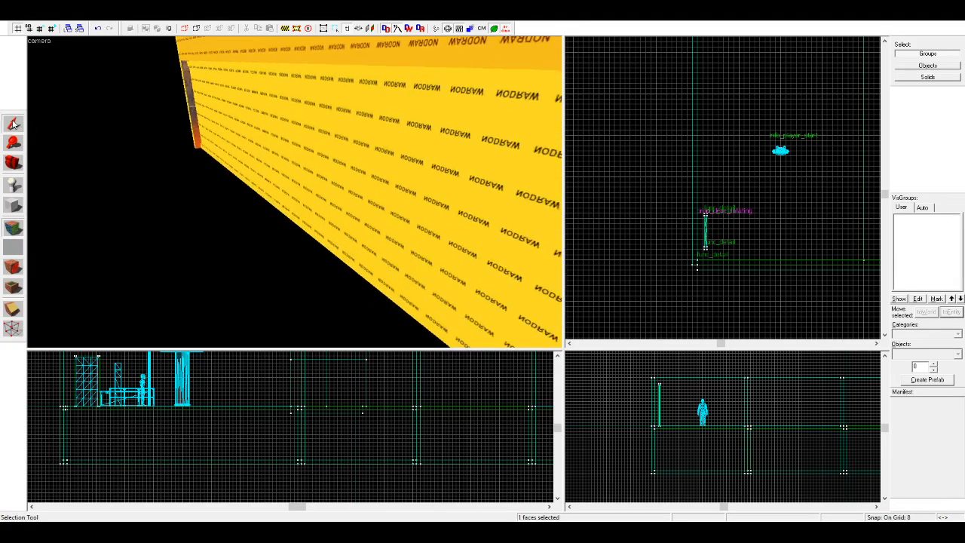
# Step: Shift the 256 by 512 unit floor block at the map's corner 8 units outward in both horizontal directions
pyautogui.click(13, 123)
pyautogui.click(199, 113)
pyautogui.click(194, 112)
pyautogui.click(780, 94)
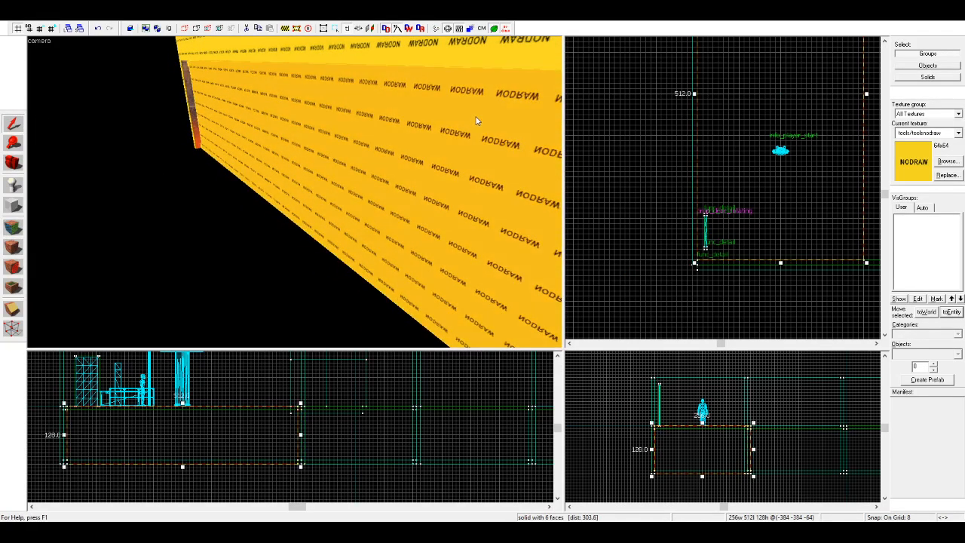
pyautogui.scroll(-3, 763, 114)
pyautogui.scroll(4, 857, 194)
pyautogui.moveTo(778, 181); pyautogui.dragTo(769, 190)
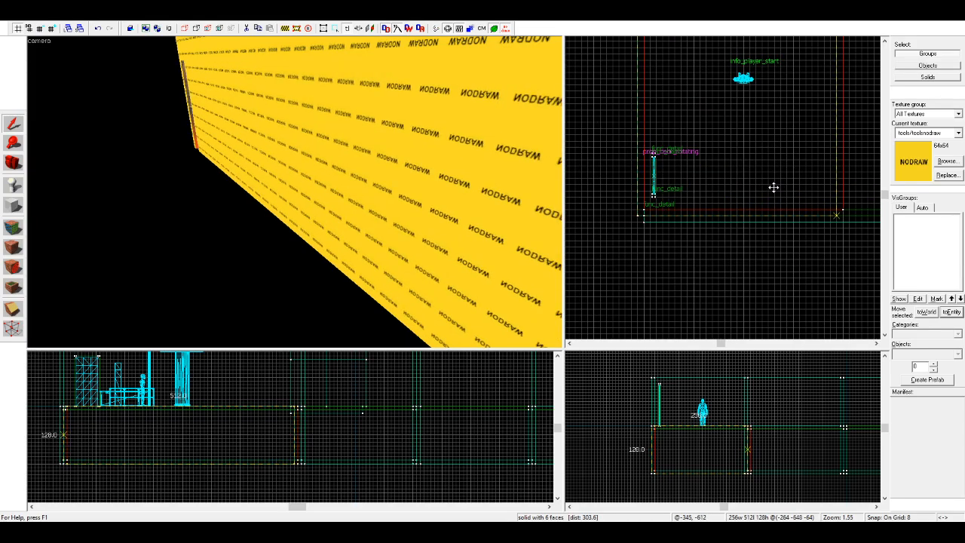
pyautogui.scroll(-5, 755, 209)
pyautogui.scroll(7, 736, 124)
pyautogui.moveTo(765, 124); pyautogui.dragTo(647, 125)
pyautogui.press('Escape')
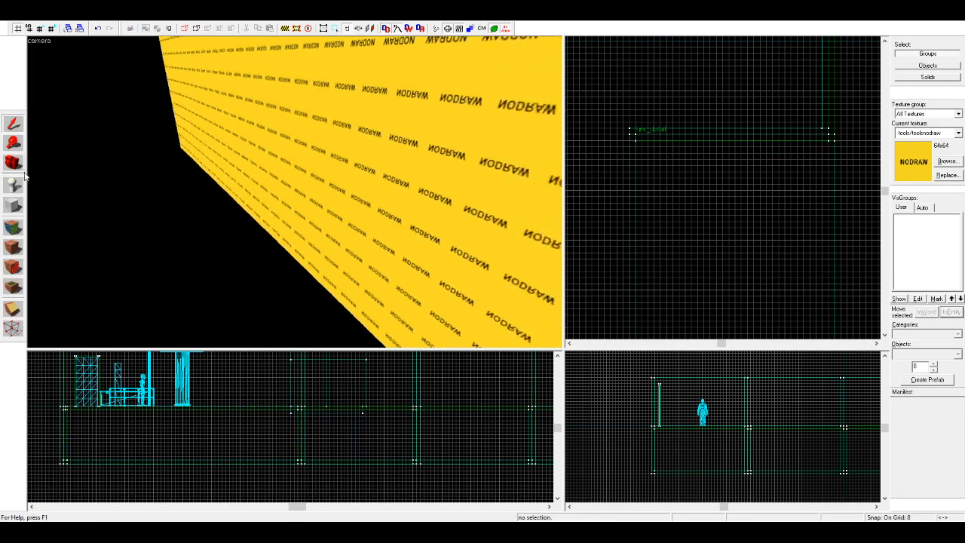
# Step: Fly around the map to examine the stepped floor, the enclosing walls and their NODRAW faces from inside and outside
pyautogui.click(12, 161)
pyautogui.moveTo(295, 191); pyautogui.dragTo(295, 192)
pyautogui.press('w')
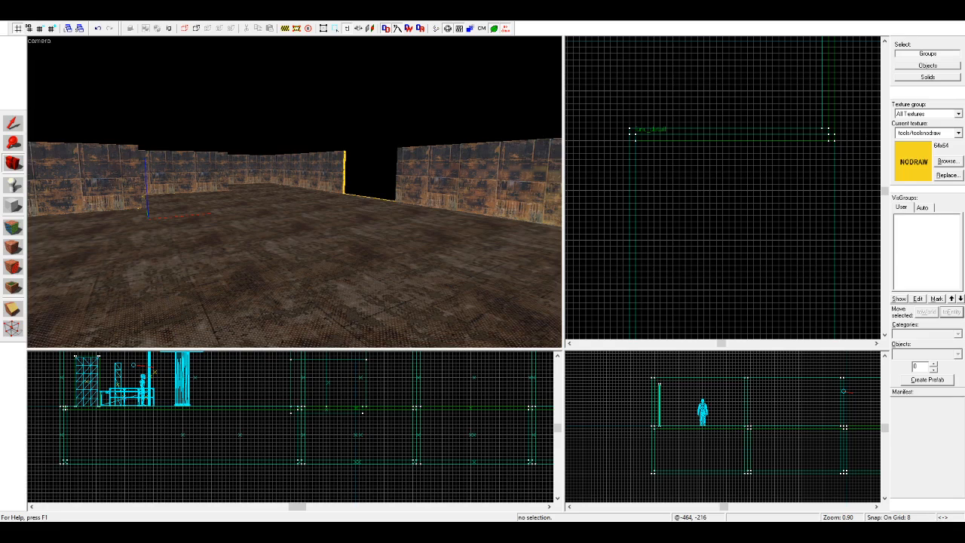
pyautogui.press('z')
pyautogui.press('w')
pyautogui.press('z')
pyautogui.press('z')
pyautogui.press('w')
pyautogui.press('w')
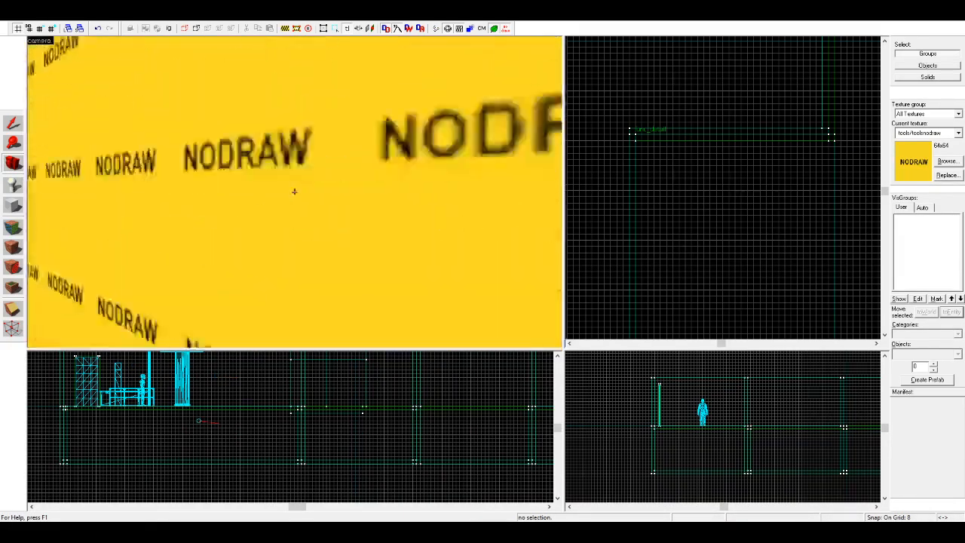
pyautogui.press('w')
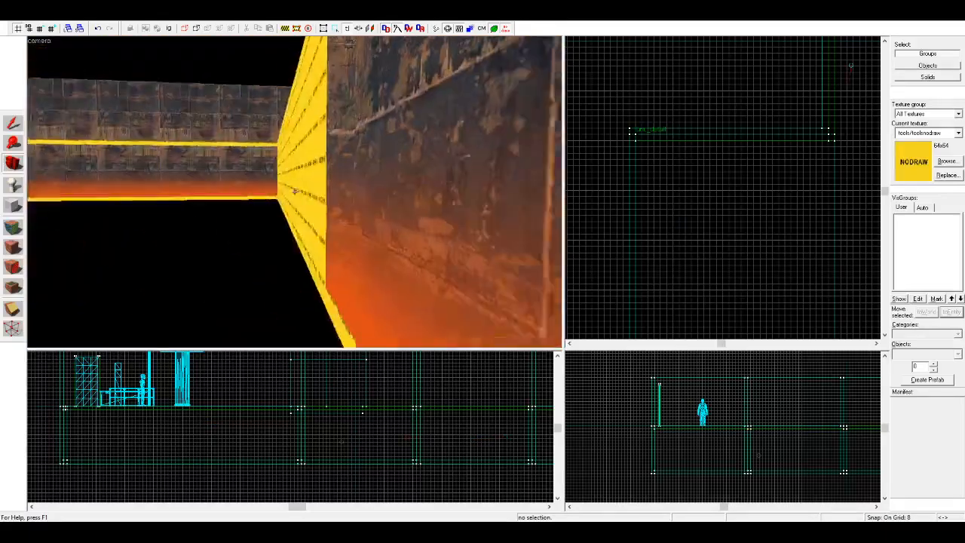
pyautogui.press('w')
pyautogui.press('z')
pyautogui.press('z')
pyautogui.press('s')
pyautogui.press('z')
pyautogui.press('z')
pyautogui.press('w')
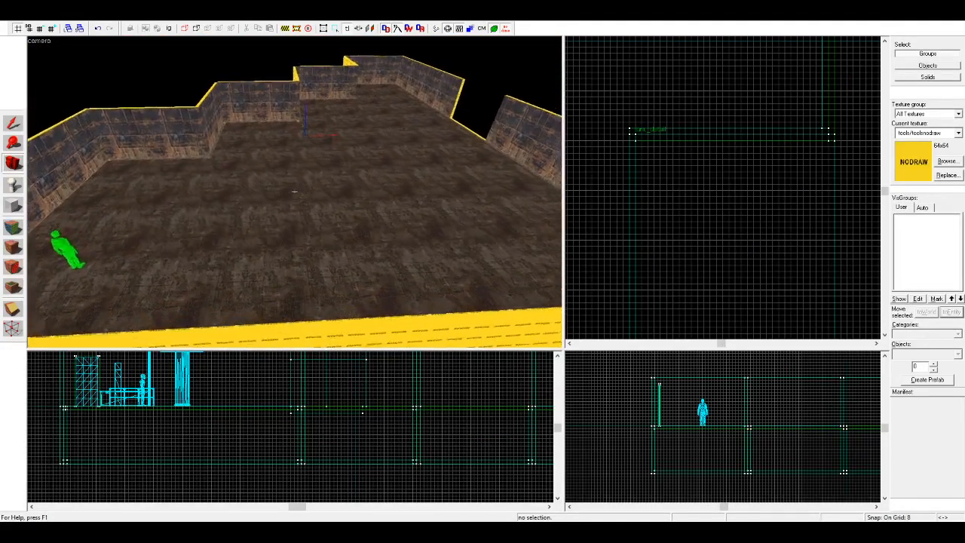
pyautogui.press('z')
# Step: Cut the three chain-link fence props standing outside the map and paste them onto the room's floor near the player start
pyautogui.press('z')
pyautogui.press('w')
pyautogui.press('z')
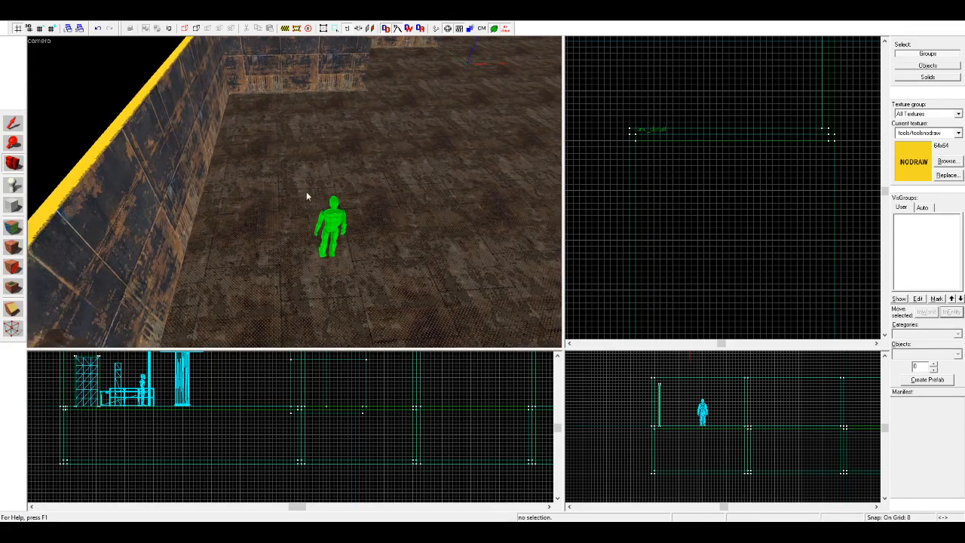
pyautogui.press('z')
pyautogui.press('w')
pyautogui.press('z')
pyautogui.click(13, 124)
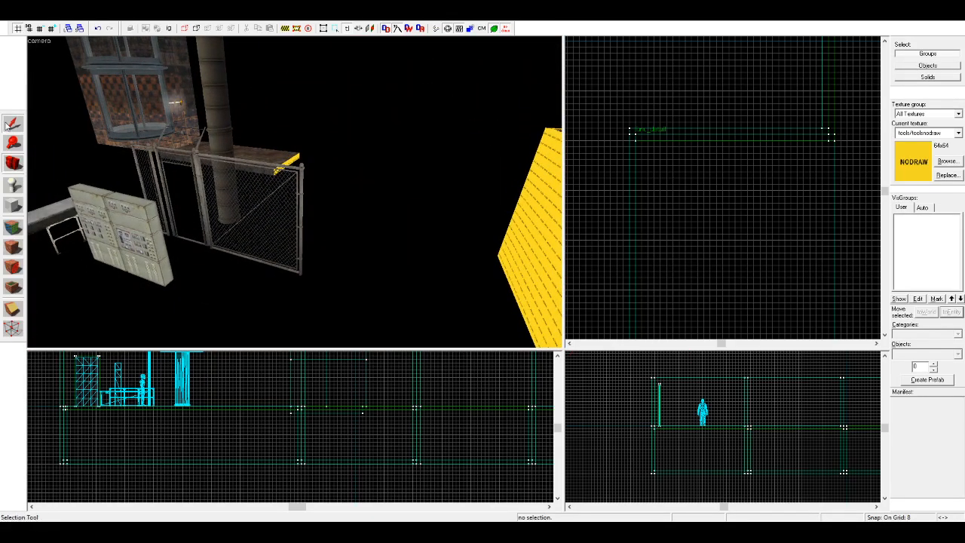
pyautogui.click(178, 160)
pyautogui.press('Delete')
pyautogui.hotkey('shift', 'b')
pyautogui.press('z')
pyautogui.press('w')
pyautogui.press('z')
pyautogui.hotkey('ctrl', 'v')
pyautogui.scroll(-8, 656, 209)
pyautogui.scroll(8, 671, 266)
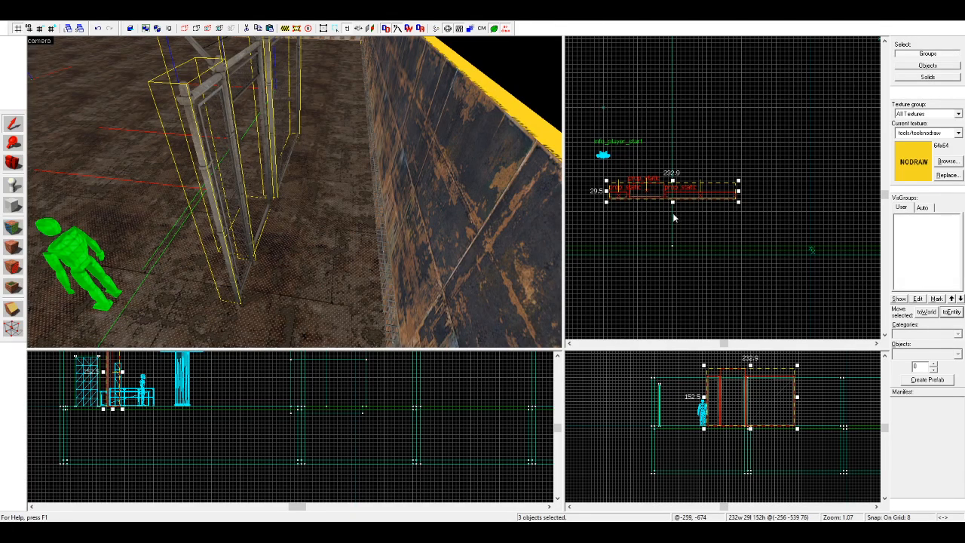
# Step: Rotate the pasted fence row 90 degrees and move it so its wide panel ends at the nearby outer wall
pyautogui.press('m')
pyautogui.scroll(4, 682, 226)
pyautogui.moveTo(674, 252); pyautogui.dragTo(705, 237)
pyautogui.click(741, 224)
# Step: Reduce the grid to 1 unit and move the door with its frame flush against the side wall near the corner
pyautogui.press('w')
pyautogui.click(17, 167)
pyautogui.moveTo(226, 189); pyautogui.dragTo(294, 191)
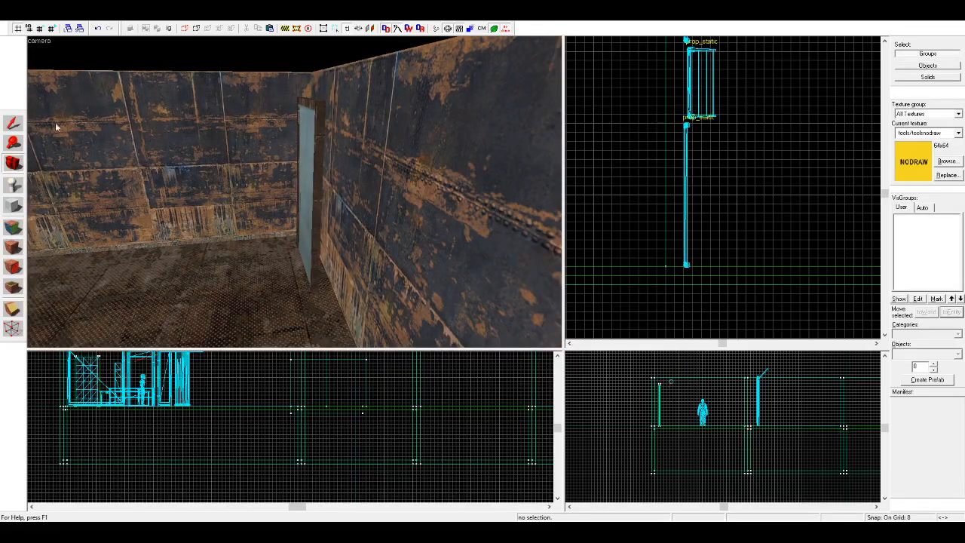
pyautogui.click(14, 123)
pyautogui.click(311, 129)
pyautogui.scroll(5, 657, 238)
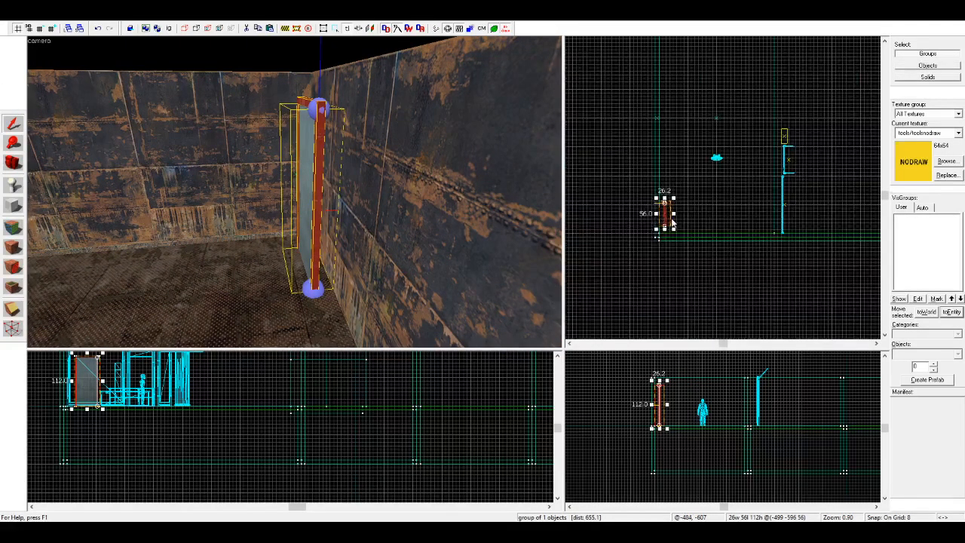
pyautogui.scroll(2, 656, 238)
pyautogui.press('[')
pyautogui.press('[')
pyautogui.press('[')
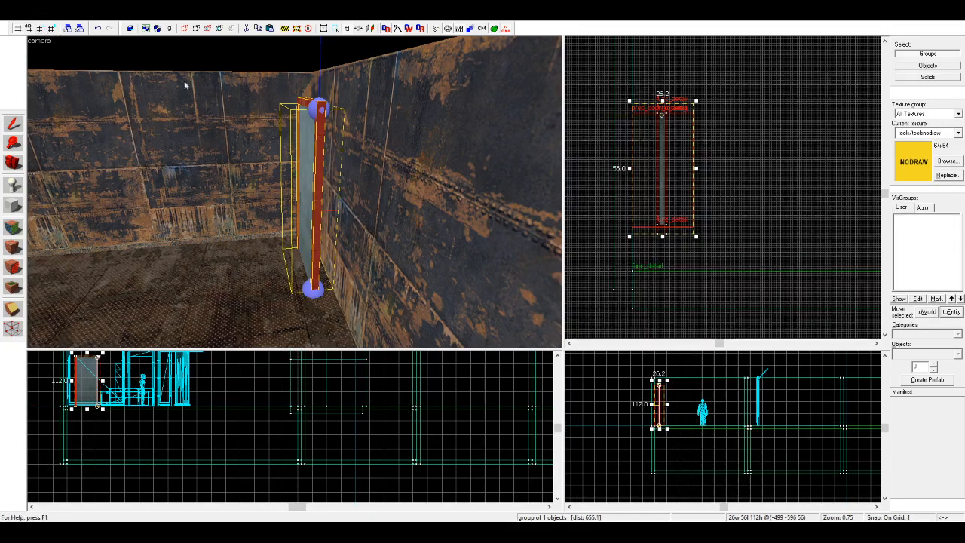
pyautogui.moveTo(669, 227); pyautogui.dragTo(638, 222)
pyautogui.click(672, 248)
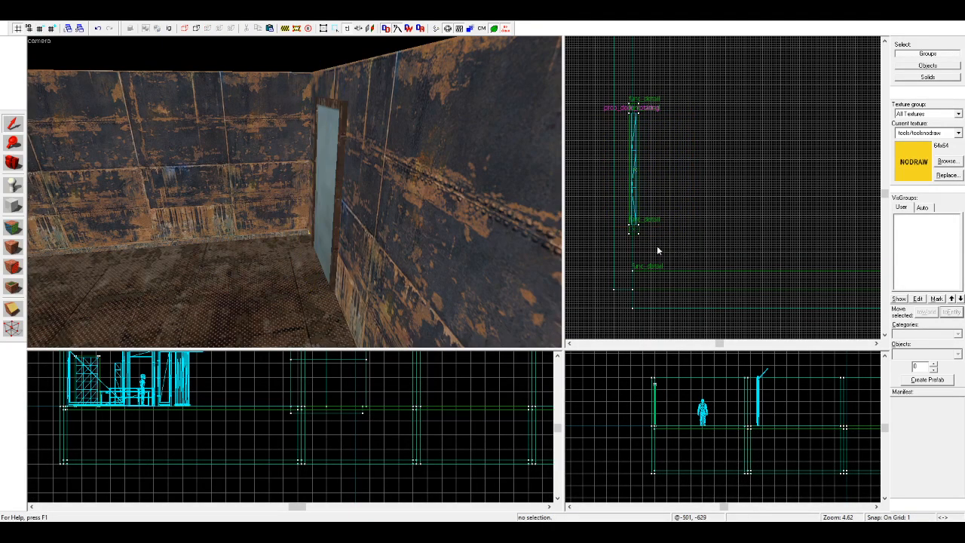
# Step: Raise the snap grid size to 4 units with the fence row in view
pyautogui.click(14, 162)
pyautogui.moveTo(75, 162); pyautogui.dragTo(295, 196)
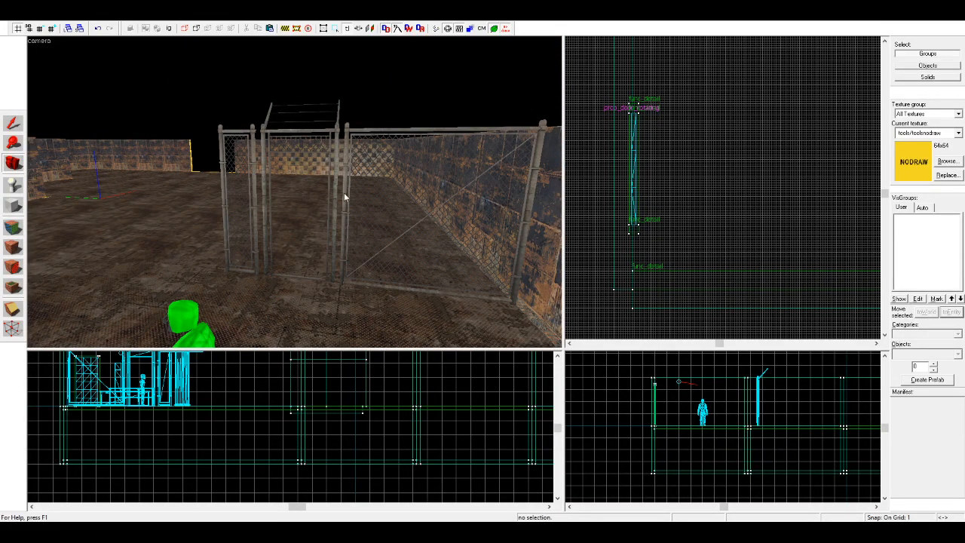
pyautogui.hotkey('shift', 's')
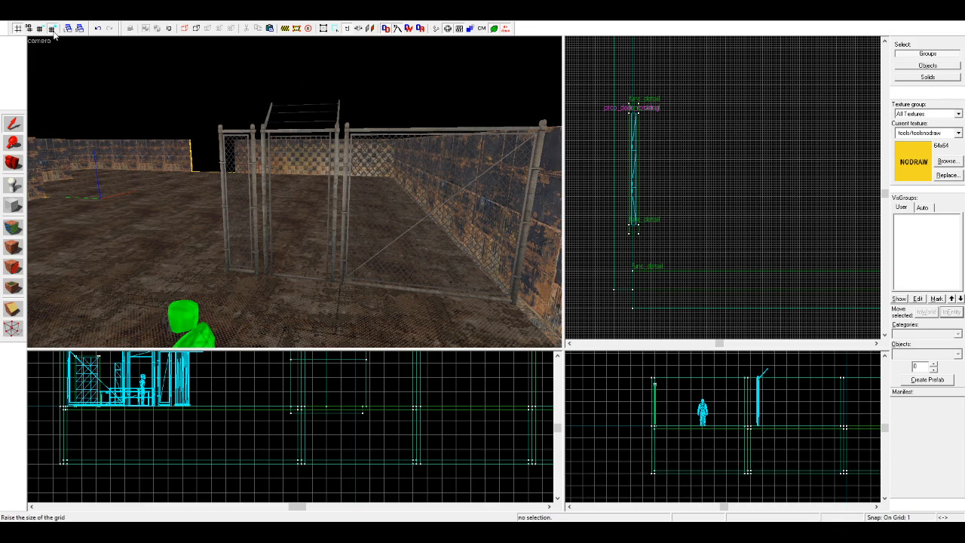
pyautogui.click(51, 28)
pyautogui.click(51, 29)
# Step: Place a copy of the wide fence panel between the door and the player start, and delete the original panel
pyautogui.click(294, 193)
pyautogui.scroll(-10, 662, 198)
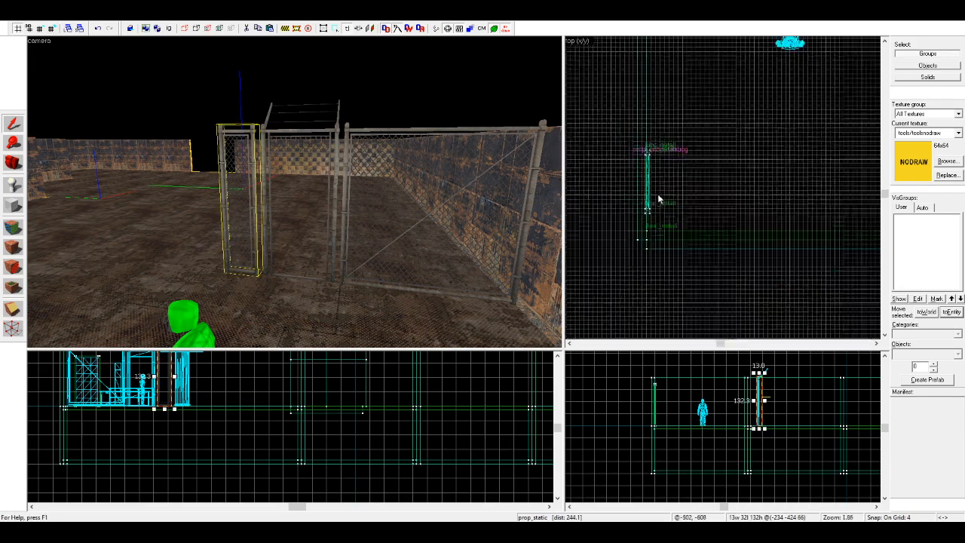
pyautogui.scroll(3, 735, 140)
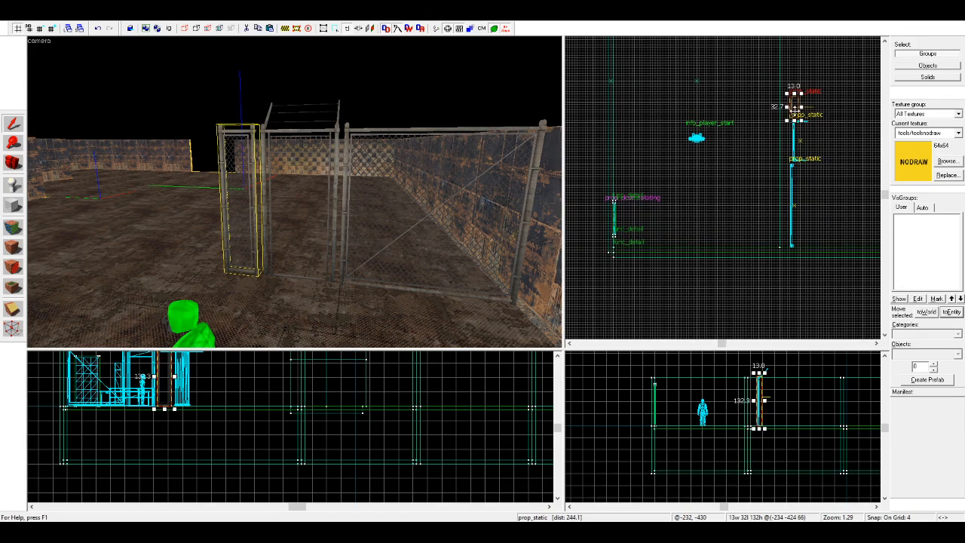
pyautogui.moveTo(795, 108); pyautogui.dragTo(663, 134)
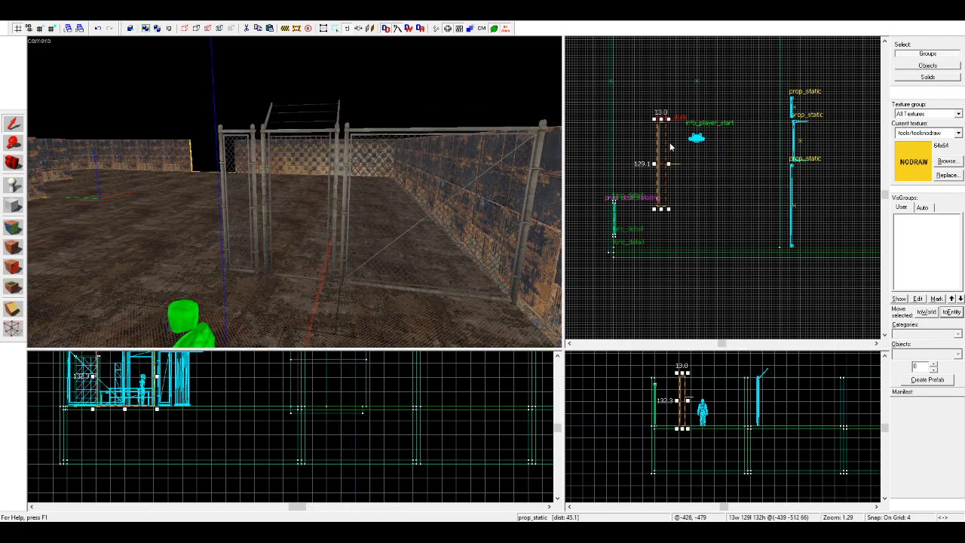
pyautogui.click(375, 193)
pyautogui.press('Delete')
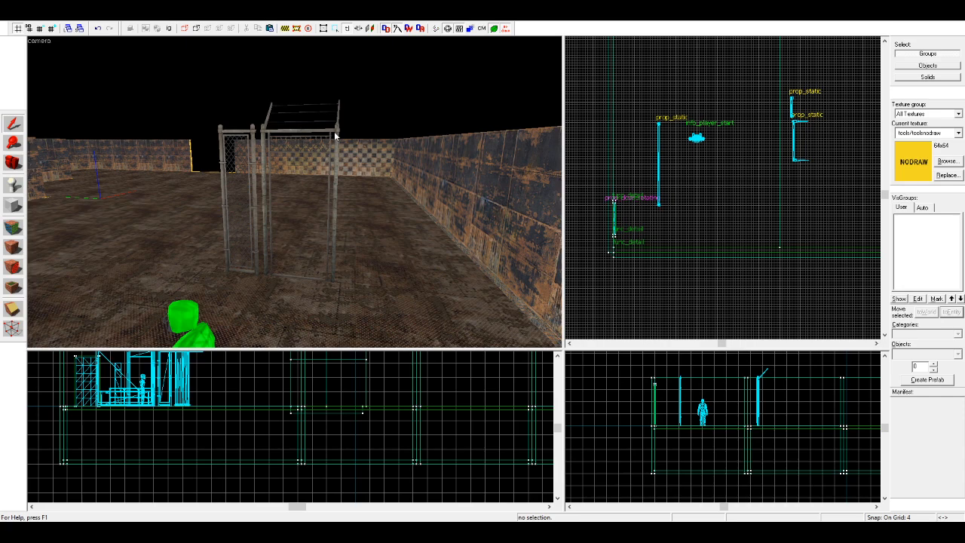
pyautogui.click(338, 137)
pyautogui.scroll(-5, 338, 143)
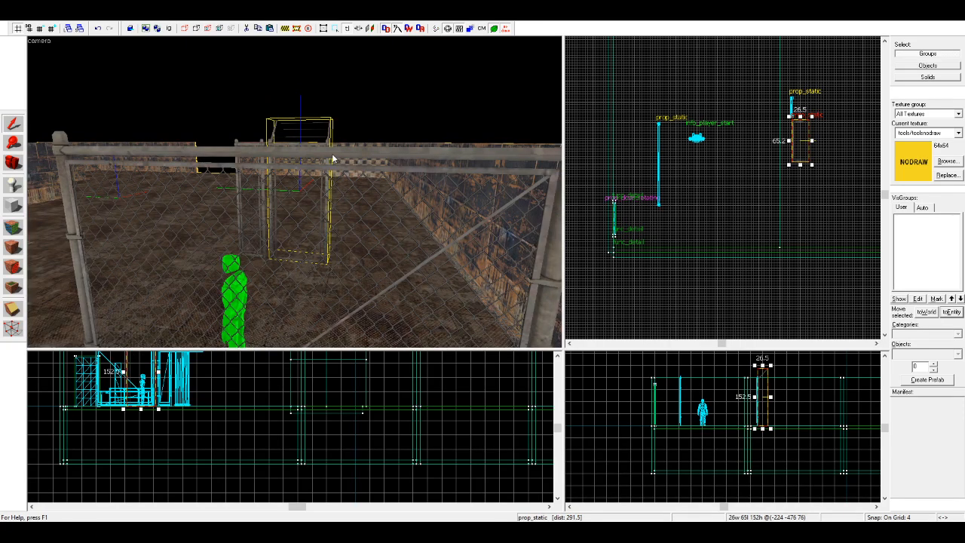
pyautogui.click(332, 158)
pyautogui.scroll(-3, 689, 133)
pyautogui.scroll(-5, 700, 170)
pyautogui.press('Escape')
# Step: Move the cylindrical tank prop from outside the map into the room, over the floor beyond the player start
pyautogui.scroll(6, 621, 168)
pyautogui.click(618, 173)
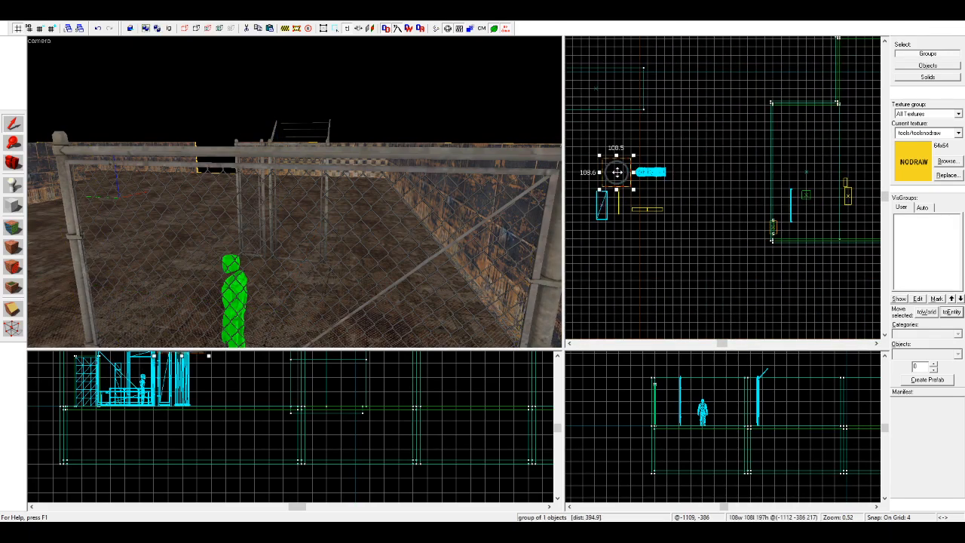
pyautogui.scroll(-10, 265, 186)
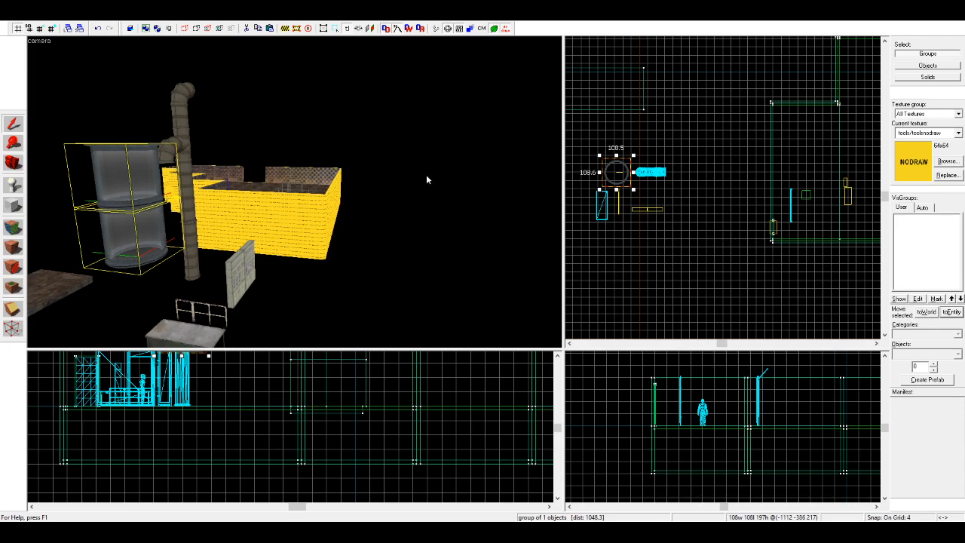
pyautogui.moveTo(623, 182); pyautogui.dragTo(788, 154)
pyautogui.scroll(5, 825, 136)
pyautogui.press('Escape')
# Step: Raise the cylindrical tank prop so it hangs well above the tops of the room's walls
pyautogui.scroll(8, 313, 219)
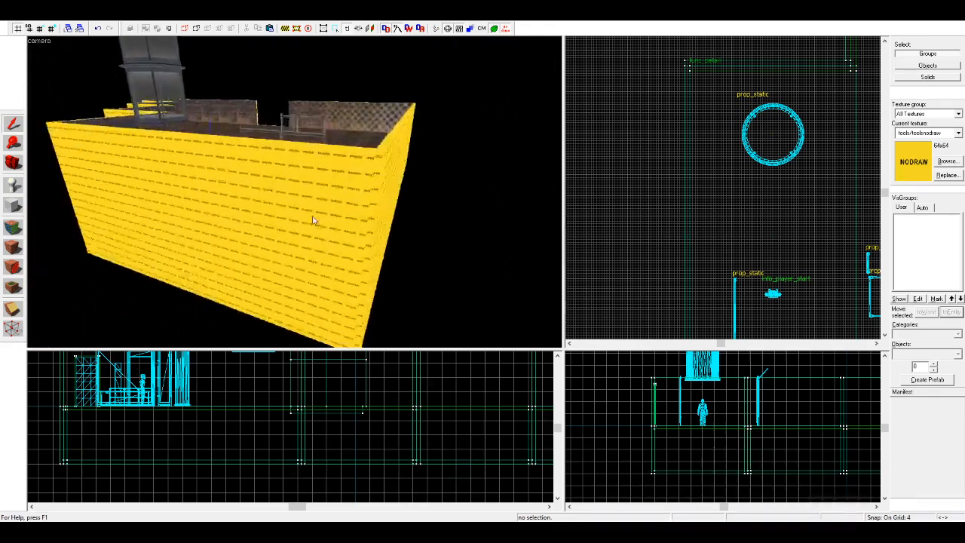
pyautogui.scroll(15, 313, 220)
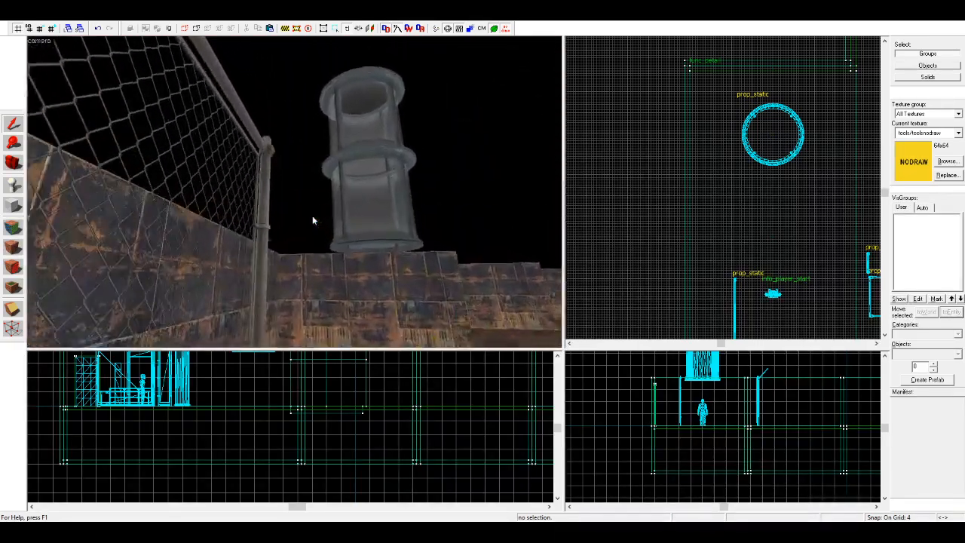
pyautogui.press('s')
pyautogui.press('z')
pyautogui.press('w')
pyautogui.click(325, 100)
pyautogui.scroll(-3, 676, 456)
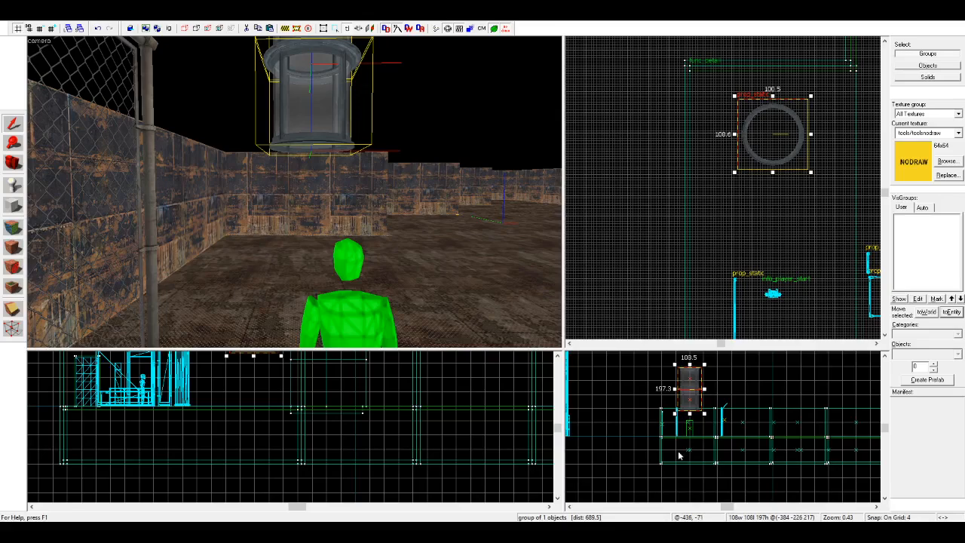
pyautogui.scroll(5, 688, 400)
pyautogui.moveTo(707, 409); pyautogui.dragTo(705, 371)
pyautogui.press('Escape')
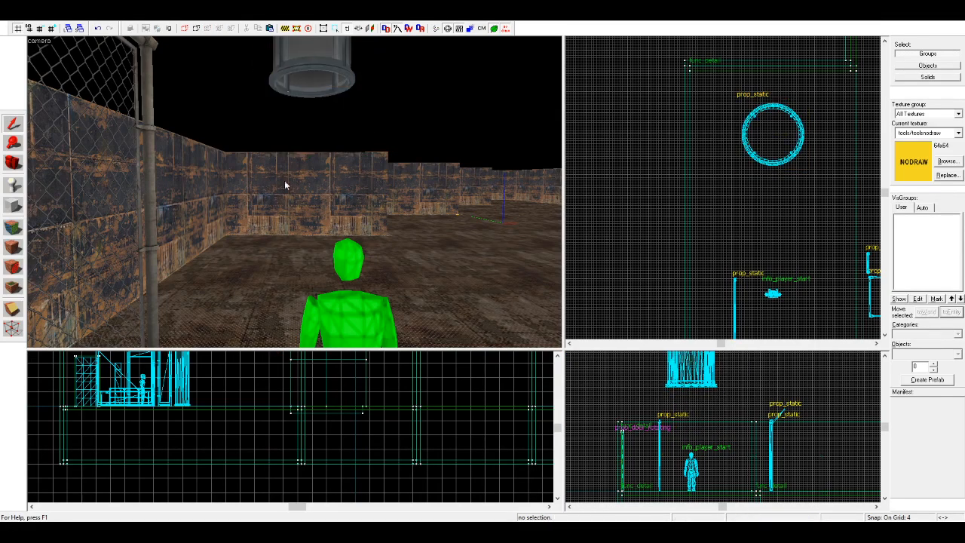
# Step: Rotate the wide fence panel 90 degrees and place it perpendicular to the side wall, between the player start and the tank
pyautogui.scroll(-2, 319, 196)
pyautogui.click(159, 198)
pyautogui.scroll(-4, 800, 189)
pyautogui.scroll(5, 792, 237)
pyautogui.scroll(-1, 644, 265)
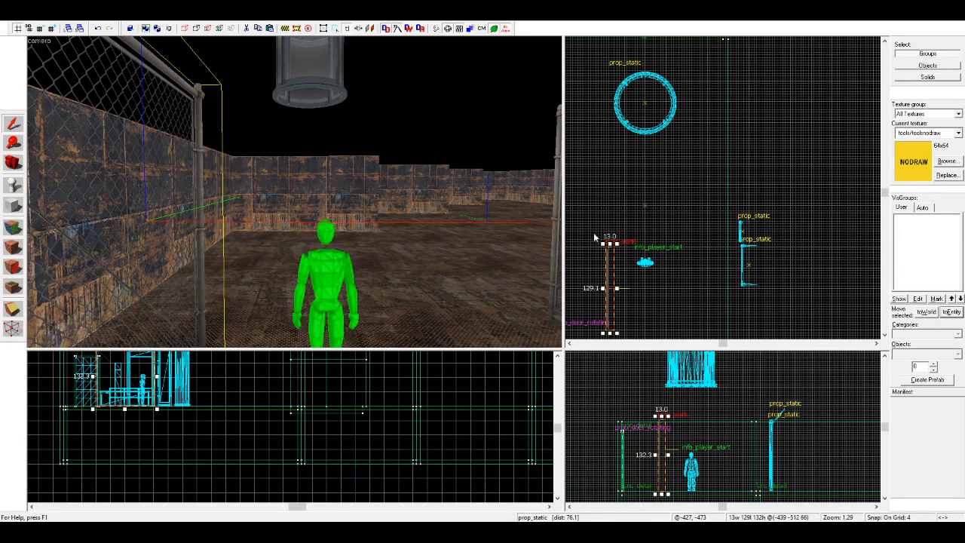
pyautogui.press('n')
pyautogui.moveTo(603, 285)
pyautogui.keyDown('shift'); pyautogui.mouseDown()
pyautogui.moveTo(702, 153)
pyautogui.moveTo(643, 159)
pyautogui.moveTo(619, 180)
pyautogui.mouseUp(); pyautogui.keyUp('shift')
pyautogui.scroll(-2, 702, 153)
pyautogui.scroll(2, 642, 159)
pyautogui.scroll(2, 641, 159)
pyautogui.click(727, 179)
pyautogui.scroll(-3, 356, 211)
pyautogui.scroll(1, 355, 211)
pyautogui.press('d')
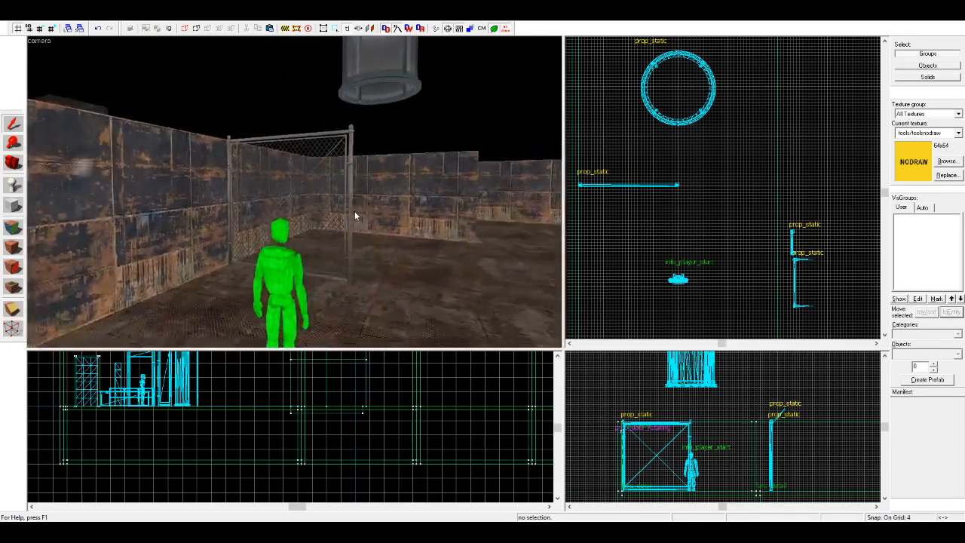
# Step: Move the hanging cylindrical tank across the room to the inner corner of the stepped wall
pyautogui.scroll(-3, 394, 108)
pyautogui.click(326, 93)
pyautogui.scroll(-8, 603, 122)
pyautogui.scroll(4, 668, 81)
pyautogui.scroll(-2, 689, 162)
pyautogui.scroll(2, 599, 141)
pyautogui.scroll(3, 673, 96)
pyautogui.moveTo(588, 196); pyautogui.dragTo(692, 102)
pyautogui.click(723, 153)
pyautogui.scroll(-4, 723, 153)
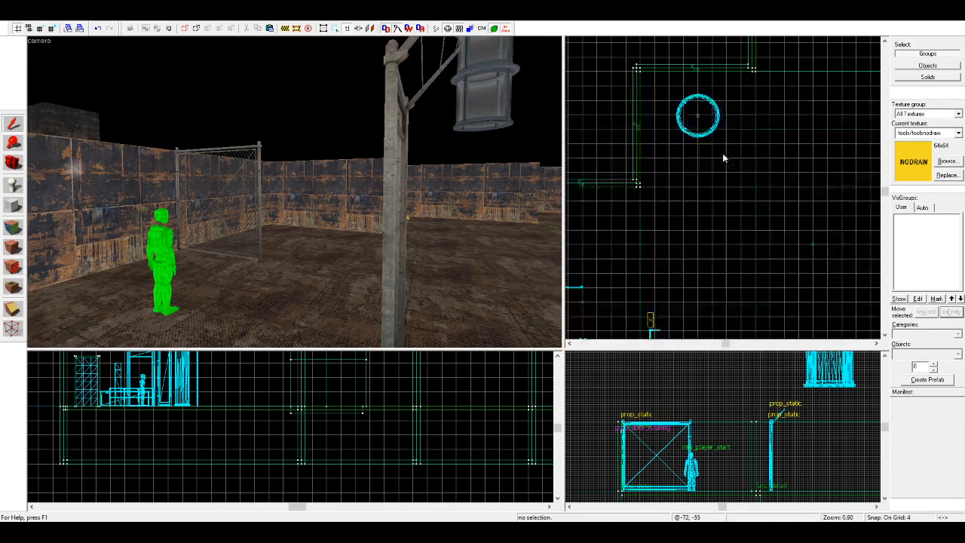
# Step: Move the wide fence panel behind the player start, with its end in line with the barbed-wire fence section
pyautogui.click(239, 201)
pyautogui.scroll(3, 629, 218)
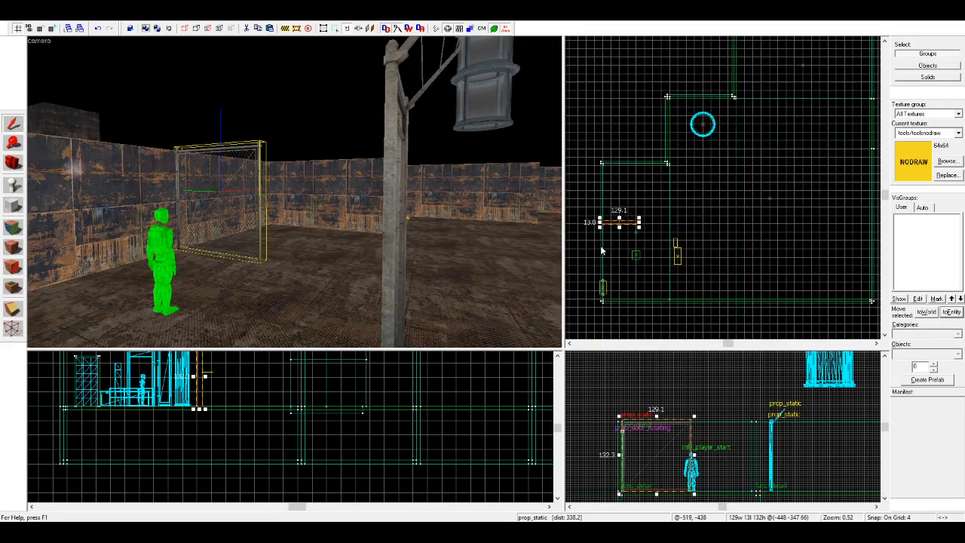
pyautogui.moveTo(639, 200); pyautogui.dragTo(700, 294)
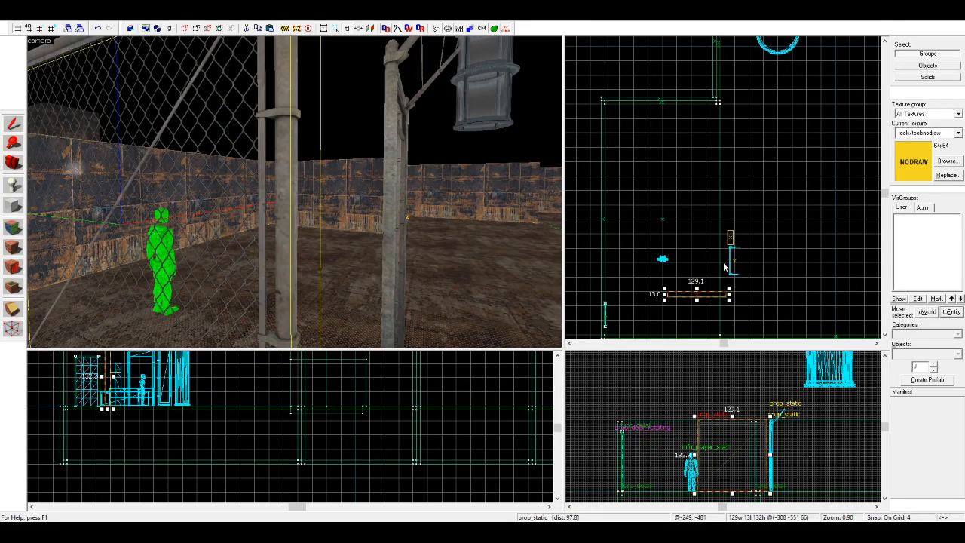
pyautogui.scroll(2, 730, 257)
# Step: Move the narrow fence panel to the side wall beyond the player start and rotate it 90 degrees to project from the wall
pyautogui.click(730, 230)
pyautogui.moveTo(730, 230); pyautogui.dragTo(595, 200)
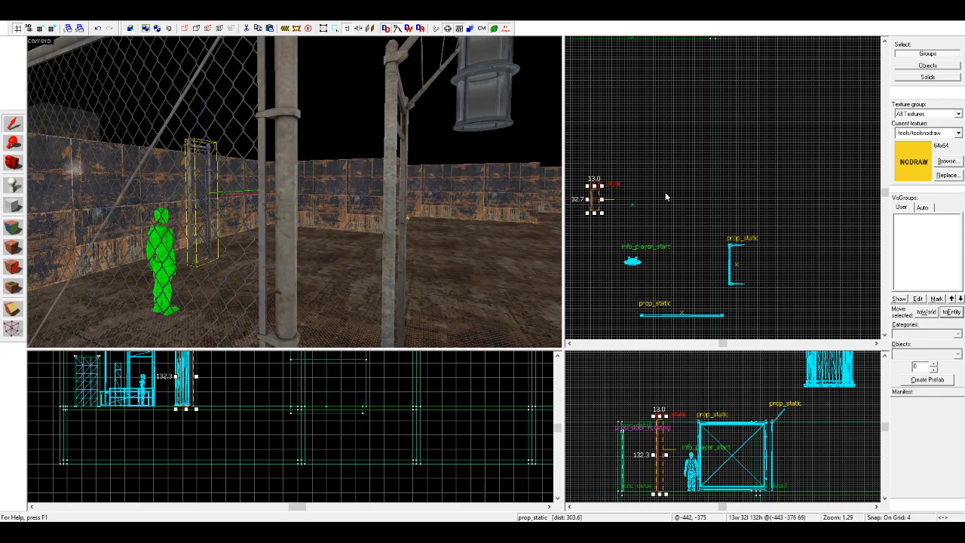
pyautogui.press('n')
pyautogui.scroll(-4, 654, 202)
pyautogui.scroll(5, 604, 181)
pyautogui.scroll(1, 675, 207)
pyautogui.keyDown('shift'); pyautogui.moveTo(714, 201); pyautogui.dragTo(666, 209); pyautogui.keyUp('shift')
pyautogui.press('Escape')
pyautogui.press('w')
pyautogui.press('a')
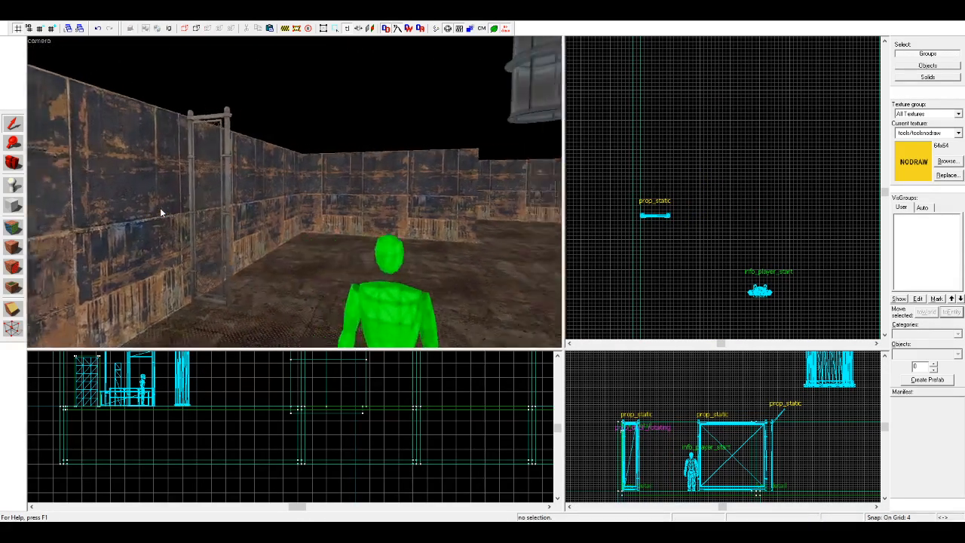
pyautogui.press('a')
pyautogui.press('w')
pyautogui.press('s')
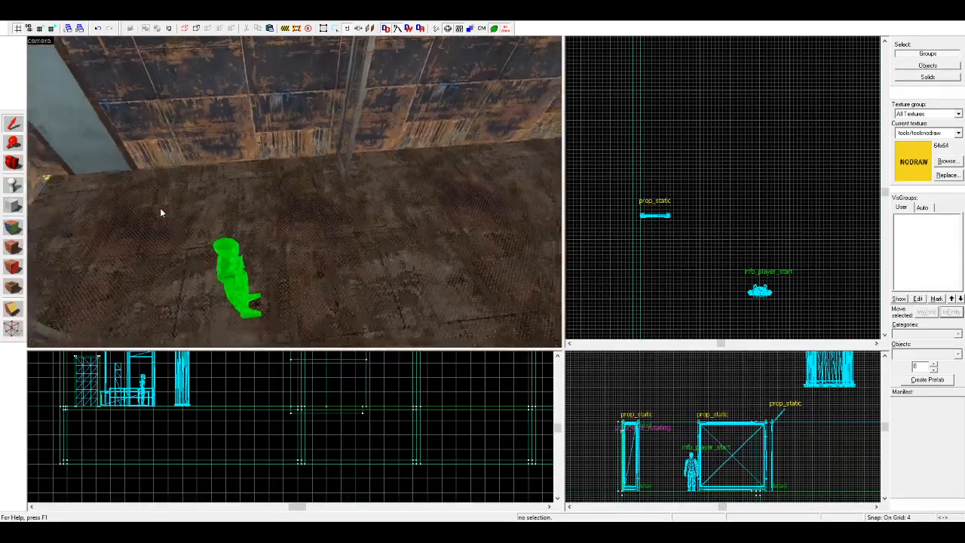
# Step: Split the floor brush beneath the player start into two halves, each 256 by 256 units
pyautogui.click(160, 208)
pyautogui.scroll(-5, 730, 203)
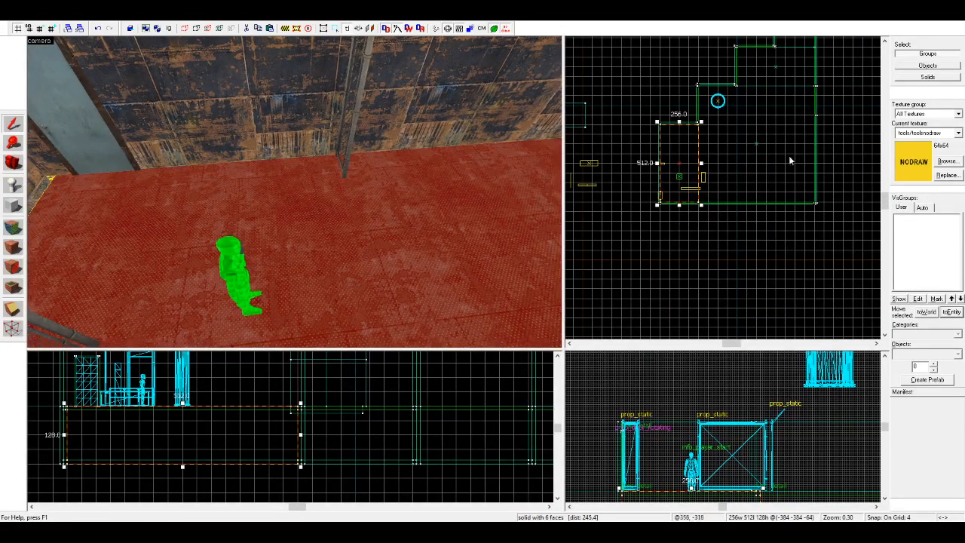
pyautogui.scroll(-5, 793, 148)
pyautogui.scroll(5, 812, 97)
pyautogui.press('Escape')
pyautogui.moveTo(766, 96); pyautogui.dragTo(694, 114)
# Step: Shift the narrow fence panel along the side wall, away from the floor's split line and nearer the player start
pyautogui.scroll(6, 635, 279)
pyautogui.scroll(4, 639, 279)
pyautogui.scroll(-4, 686, 114)
pyautogui.scroll(3, 664, 165)
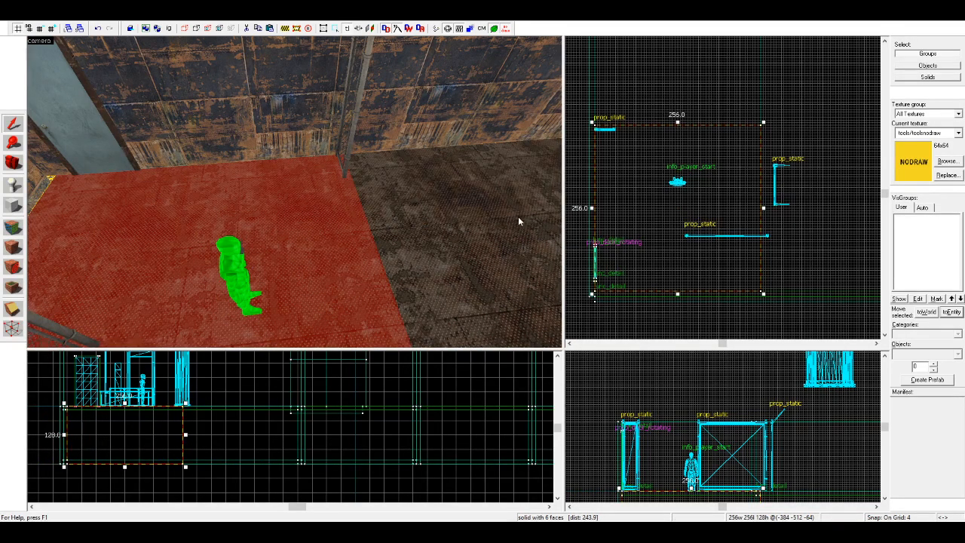
pyautogui.scroll(5, 604, 116)
pyautogui.press('Escape')
pyautogui.moveTo(602, 172); pyautogui.dragTo(603, 235)
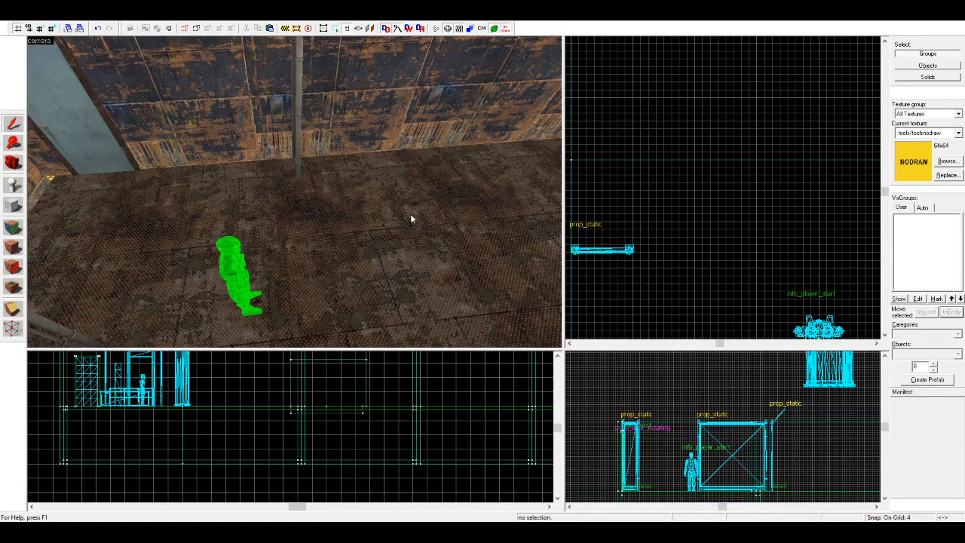
# Step: Remove the split in the floor so that one brush again covers the area beneath the player start
pyautogui.click(341, 223)
pyautogui.scroll(-3, 655, 146)
pyautogui.click(649, 153)
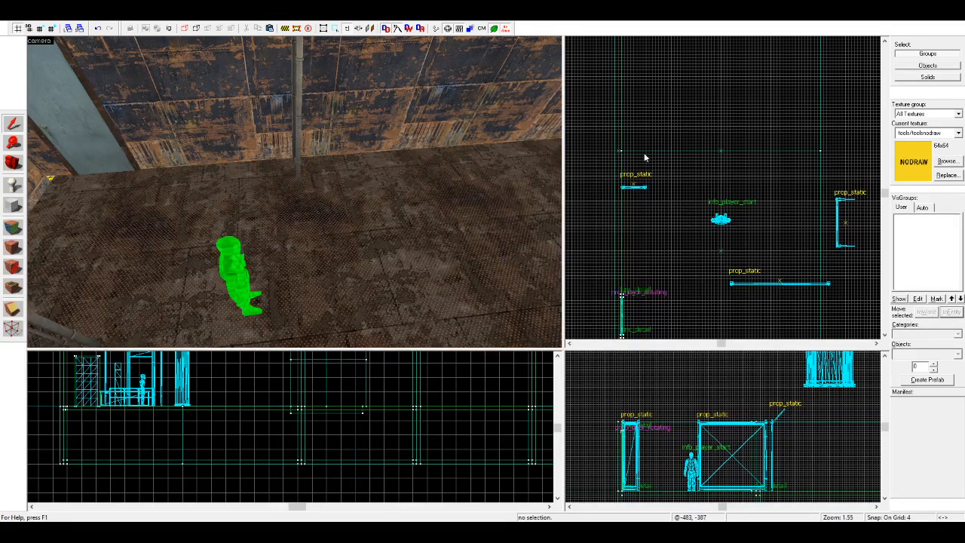
pyautogui.press('Delete')
# Step: Copy the narrow fence panel straight across the floor to beside the barbed-wire fence section, leaving an opening between the two
pyautogui.click(298, 155)
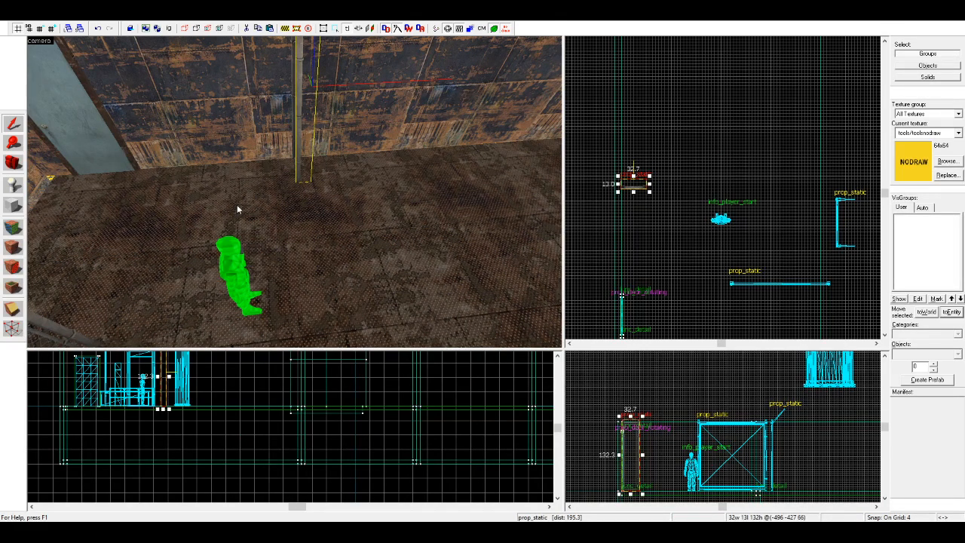
pyautogui.keyDown('shift'); pyautogui.moveTo(634, 181); pyautogui.dragTo(809, 183); pyautogui.keyUp('shift')
pyautogui.press('Escape')
# Step: Outline a new block 192 units wide and 32 units deep, spanning the opening between the two narrow fence panels
pyautogui.press('a')
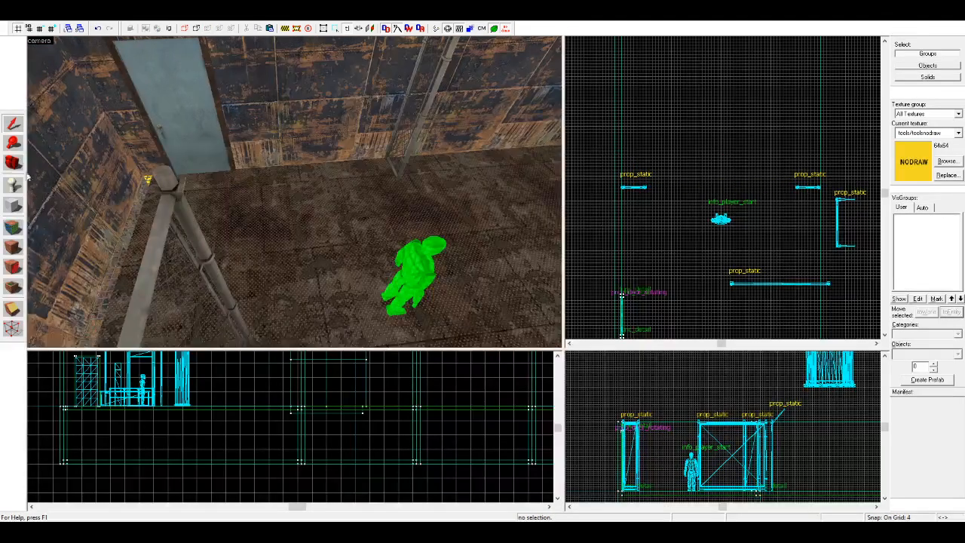
pyautogui.press('z')
pyautogui.press('a')
pyautogui.press('z')
pyautogui.click(23, 205)
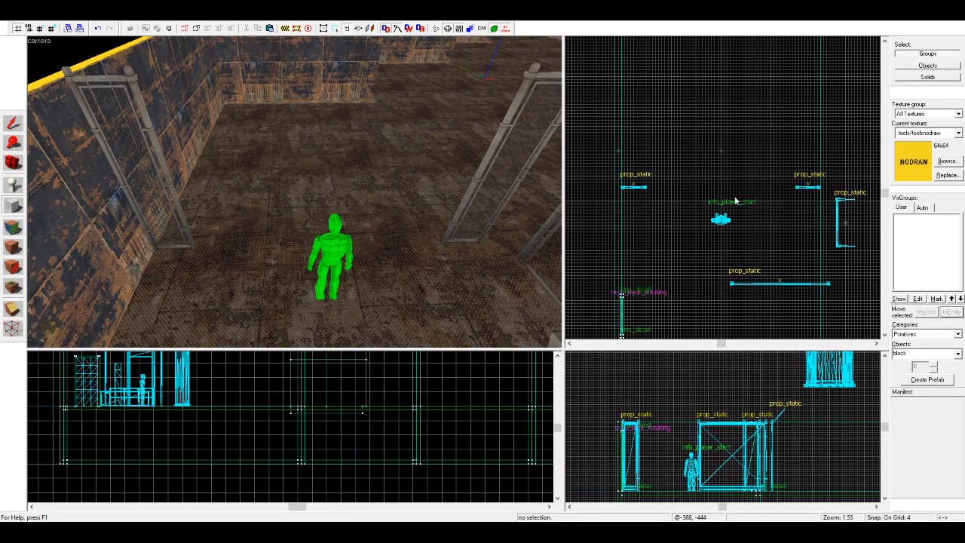
pyautogui.scroll(2, 650, 181)
pyautogui.scroll(-3, 655, 197)
pyautogui.moveTo(640, 169)
pyautogui.mouseDown()
pyautogui.moveTo(806, 204)
pyautogui.moveTo(789, 215)
pyautogui.mouseUp()
pyautogui.scroll(3, 805, 203)
pyautogui.scroll(-4, 283, 426)
pyautogui.scroll(2, 273, 408)
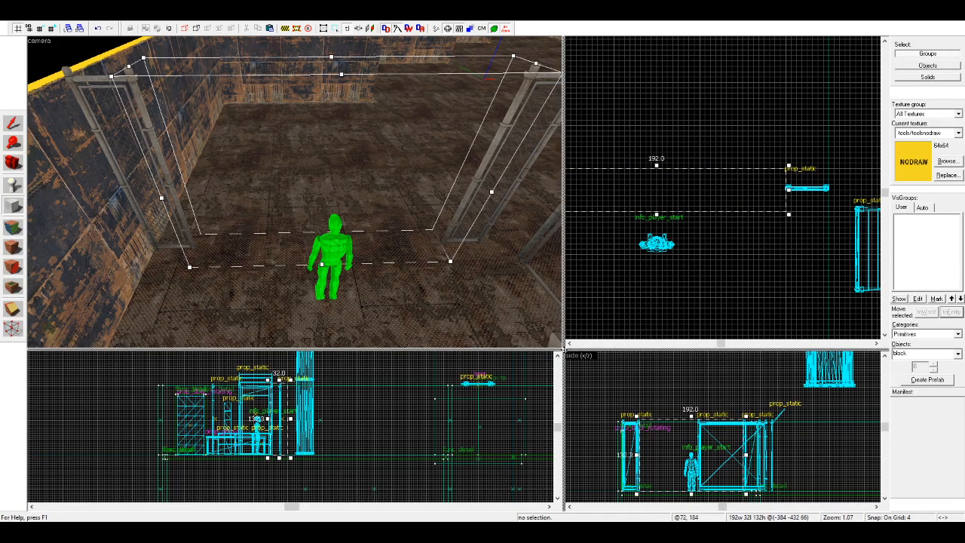
# Step: Reduce the block's height to 32 units above the floor and create it as a NODRAW brush
pyautogui.moveTo(564, 348); pyautogui.dragTo(481, 265)
pyautogui.scroll(2, 315, 339)
pyautogui.scroll(2, 314, 339)
pyautogui.moveTo(273, 322); pyautogui.dragTo(279, 409)
pyautogui.scroll(3, 297, 461)
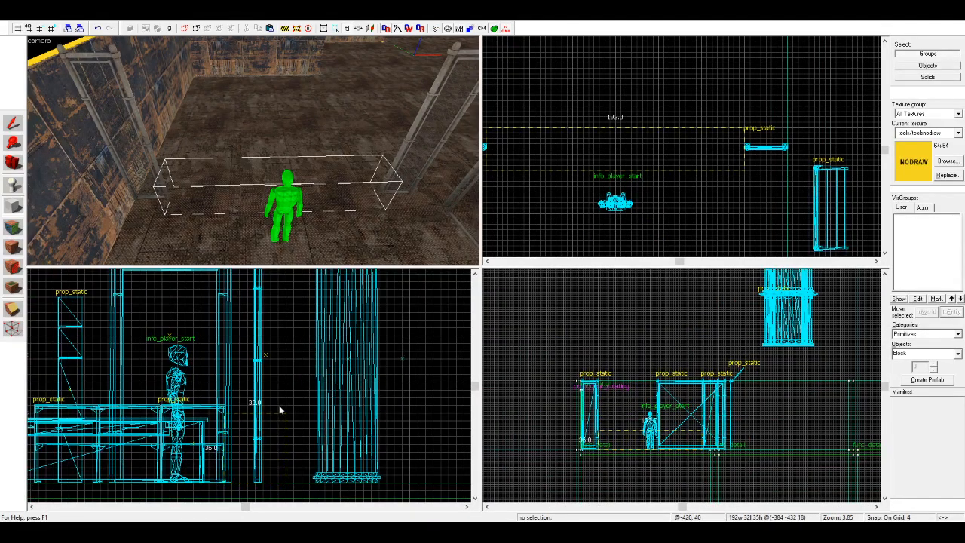
pyautogui.press('Return')
pyautogui.click(11, 124)
pyautogui.scroll(2, 270, 482)
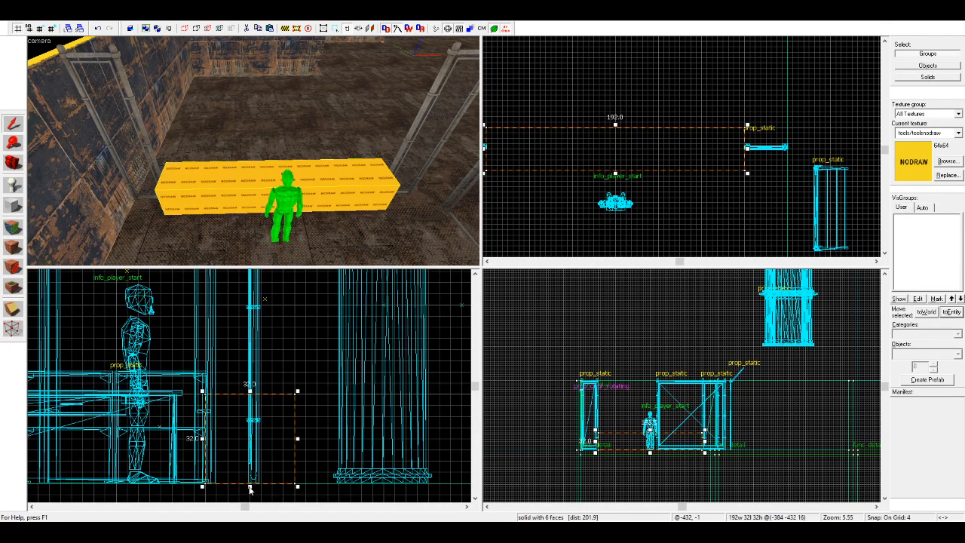
# Step: With a 1-unit grid, divide the block into a 1-unit top slab and a 31-unit base narrowed to 28 units deep
pyautogui.click(254, 435)
pyautogui.moveTo(253, 435); pyautogui.dragTo(256, 355)
pyautogui.press('[')
pyautogui.press('[')
pyautogui.scroll(3, 280, 454)
pyautogui.scroll(1, 256, 368)
pyautogui.scroll(-1, 347, 357)
pyautogui.moveTo(337, 359); pyautogui.dragTo(315, 439)
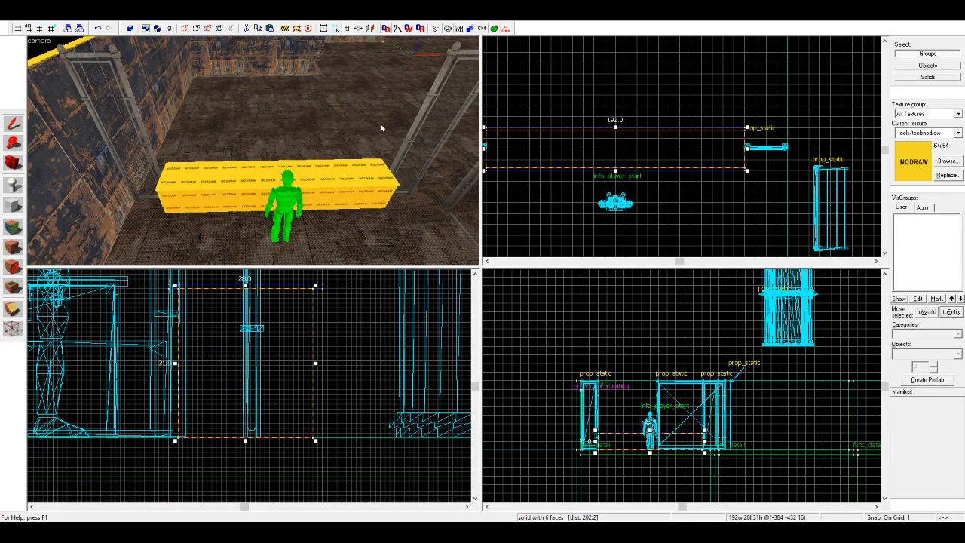
# Step: Apply the metal/metalfloor008a texture to the counter's top slab
pyautogui.click(224, 188)
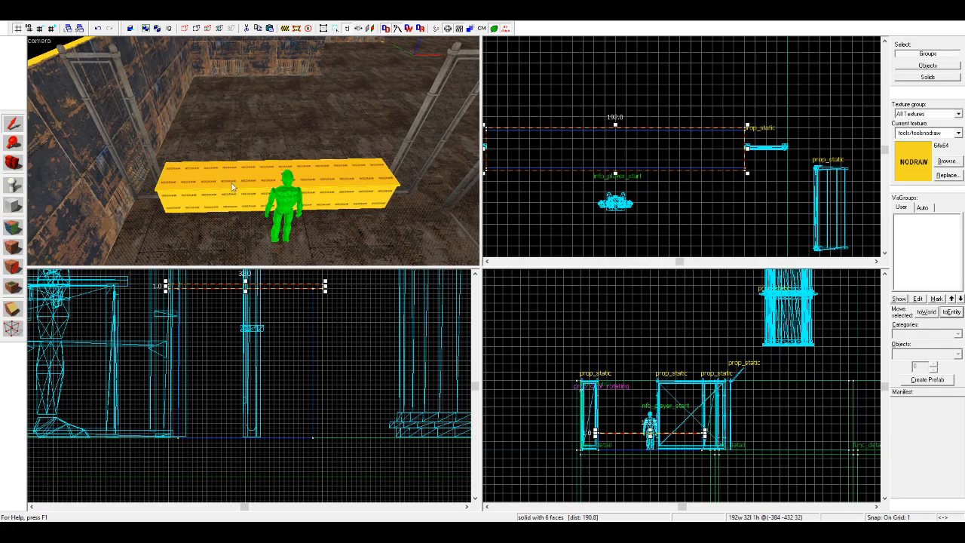
pyautogui.scroll(2, 597, 158)
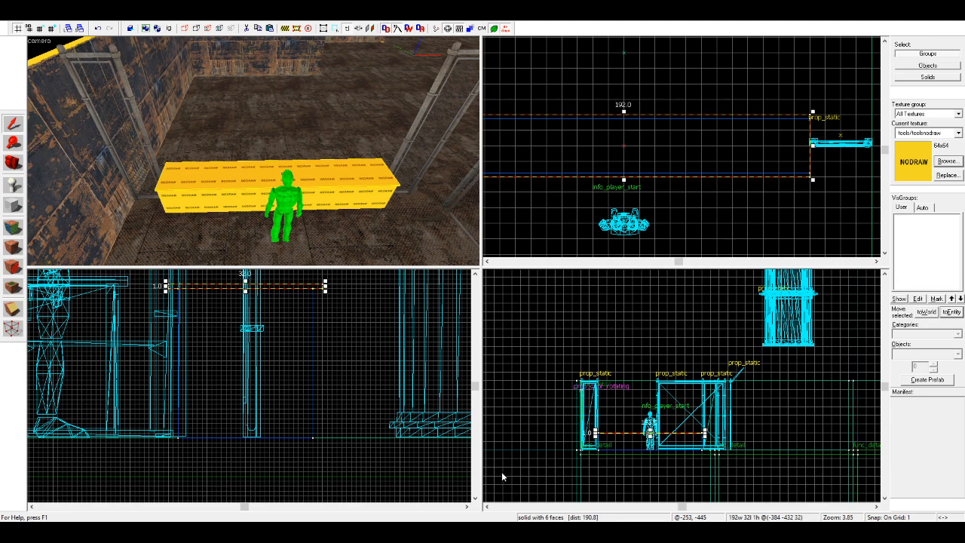
pyautogui.click(12, 248)
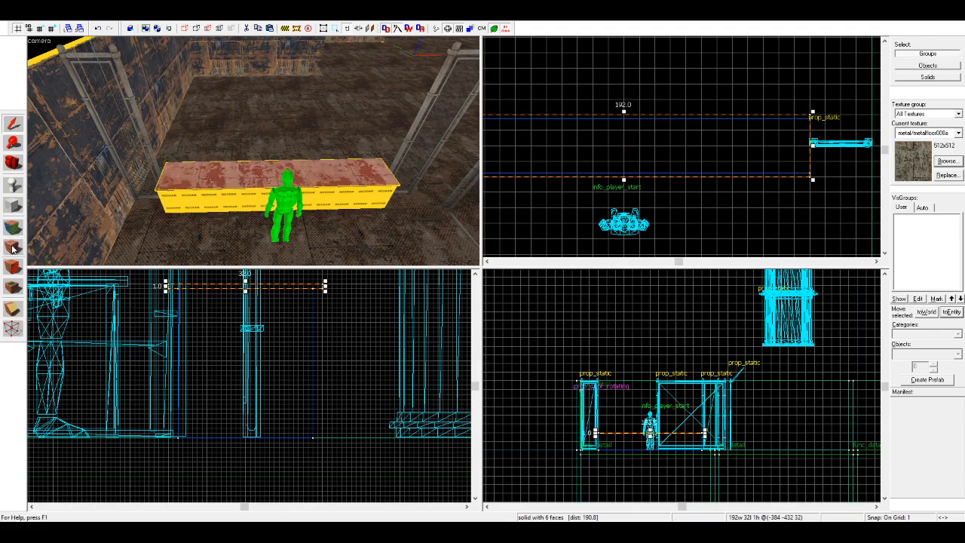
pyautogui.click(514, 208)
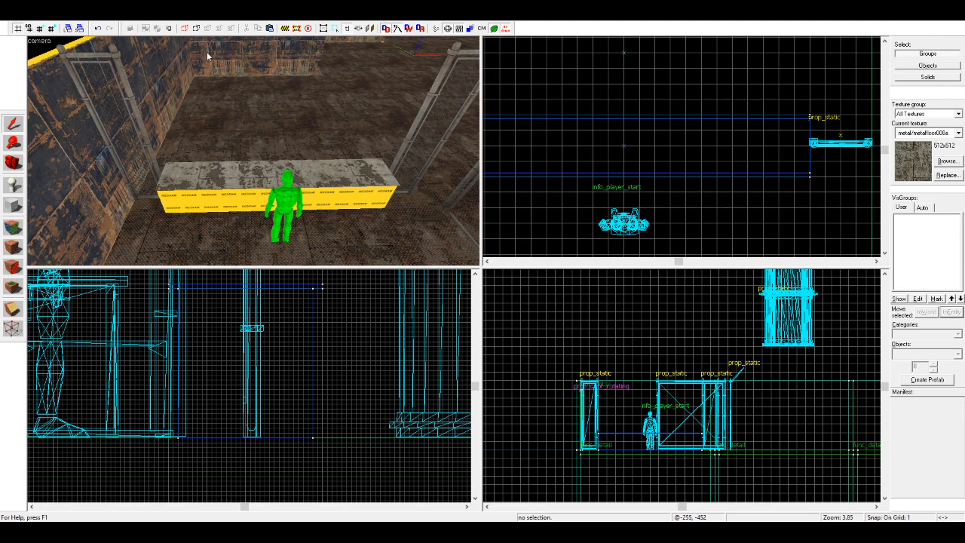
# Step: Replace the top slab's texture with metal/metalfloor002a
pyautogui.middleClick(170, 114)
pyautogui.click(212, 176)
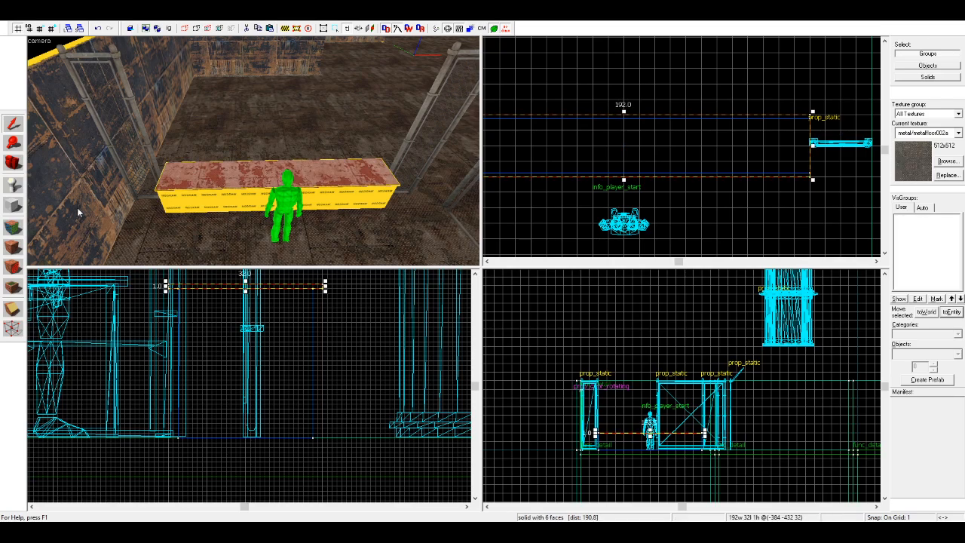
pyautogui.click(13, 247)
pyautogui.click(325, 329)
pyautogui.scroll(3, 171, 154)
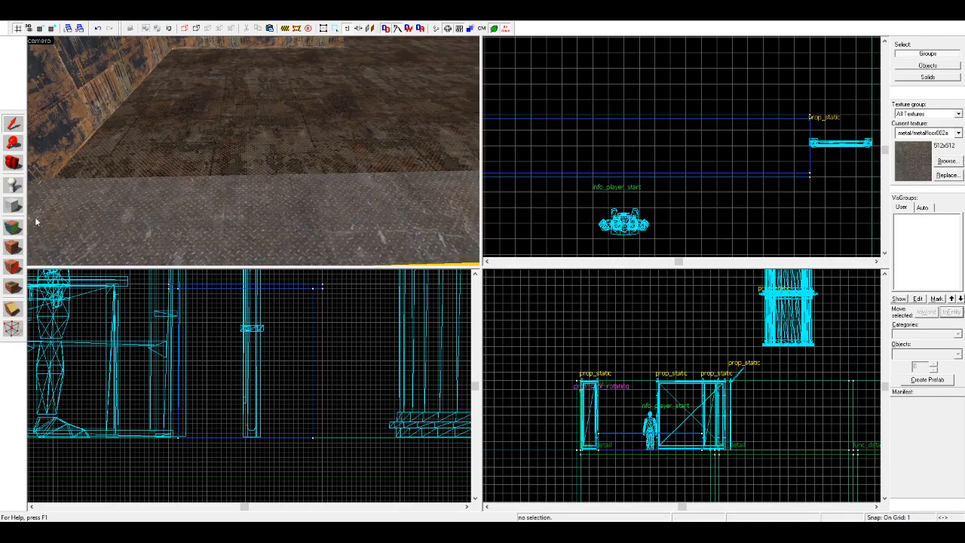
# Step: Sample the room wall's metal texture and apply it to the counter base face on the player start's side
pyautogui.click(13, 226)
pyautogui.click(282, 196)
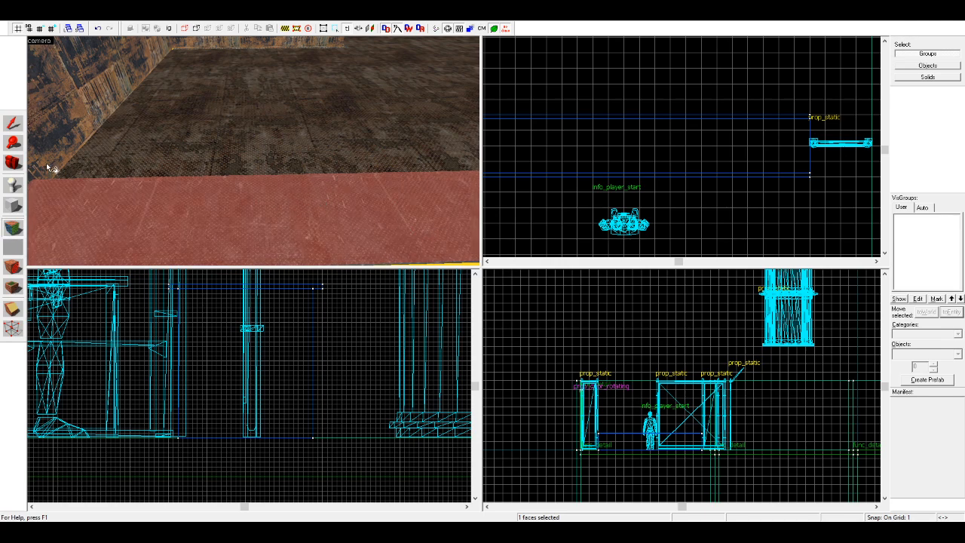
pyautogui.scroll(-5, 46, 163)
pyautogui.scroll(6, 104, 201)
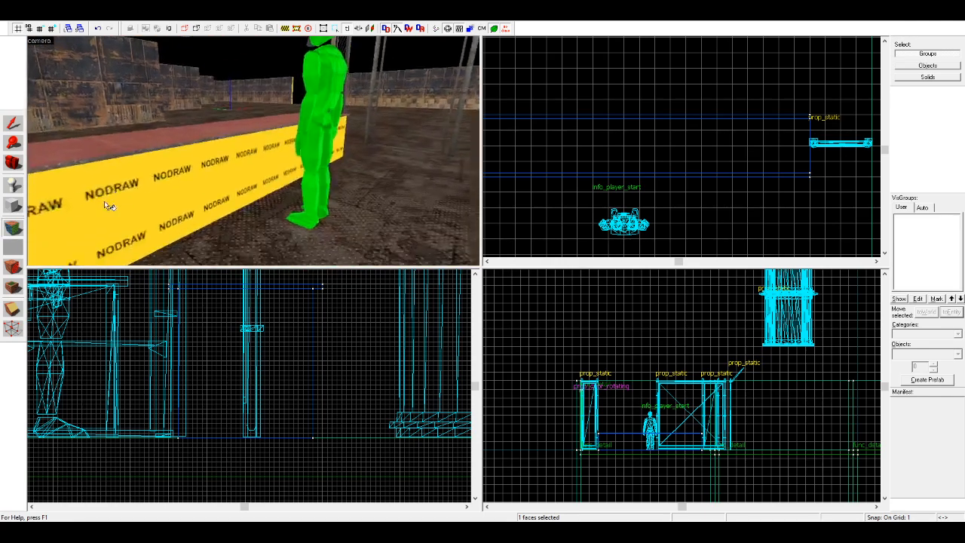
pyautogui.moveTo(162, 184); pyautogui.dragTo(163, 181)
pyautogui.moveTo(251, 161); pyautogui.dragTo(250, 182)
pyautogui.press('d')
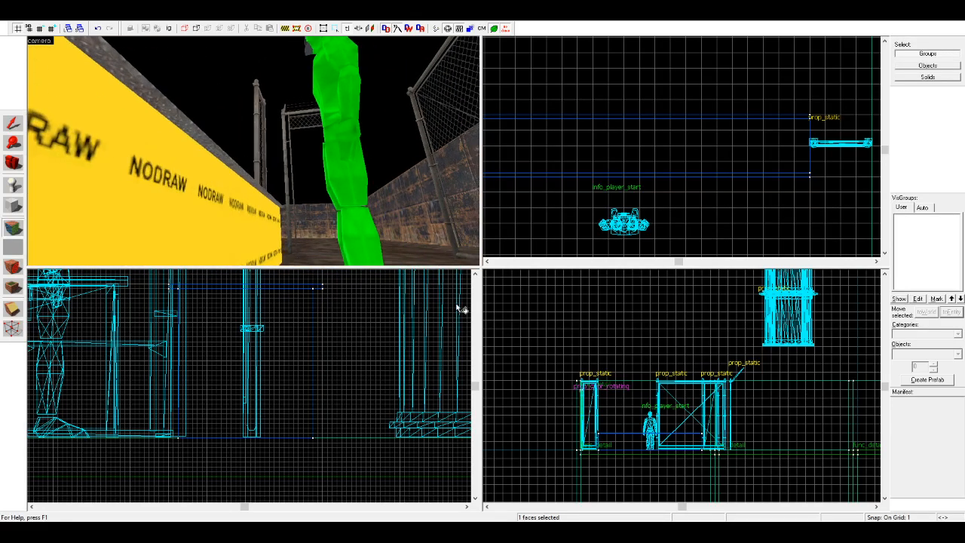
pyautogui.click(321, 221)
pyautogui.rightClick(101, 194)
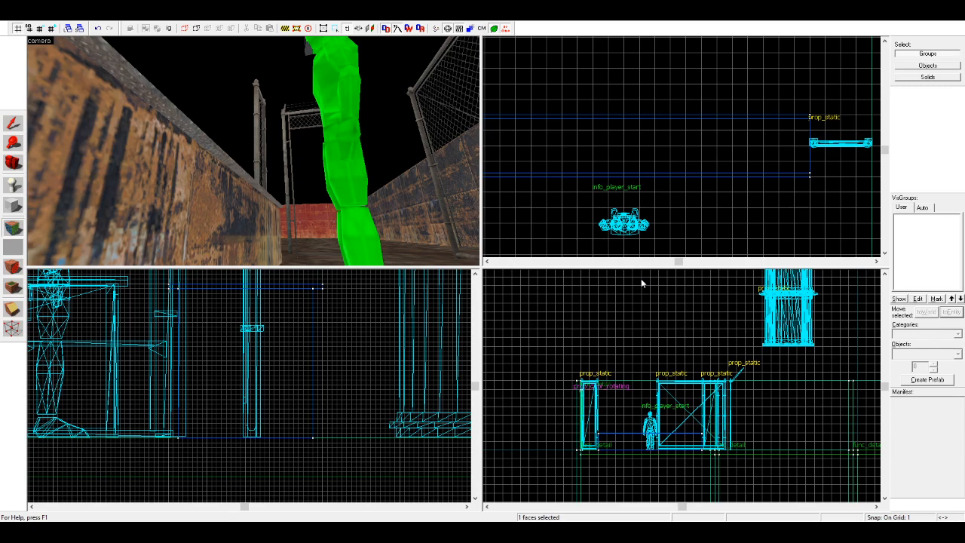
# Step: Retexture the counter base face on the player start's side with the rusty metal/metalwall_bts texture
pyautogui.click(98, 188)
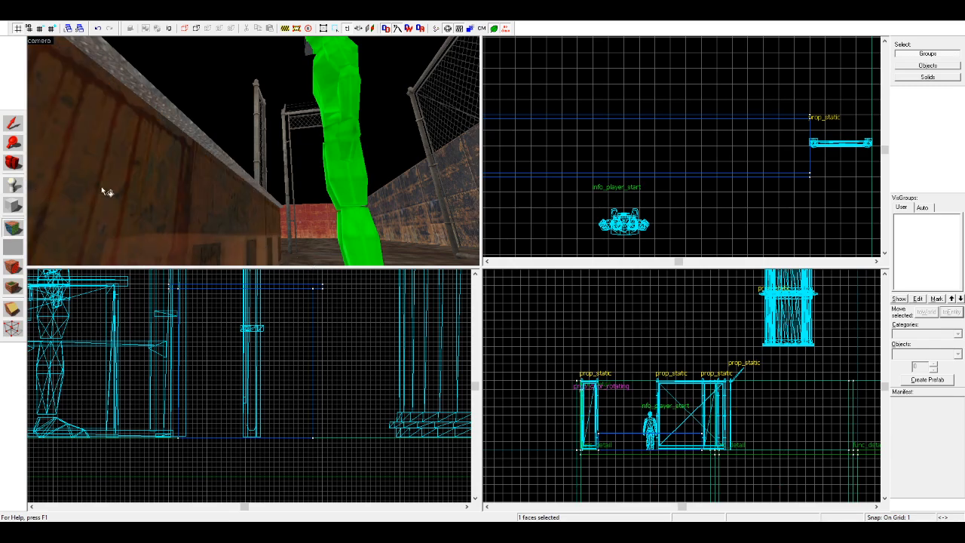
pyautogui.click(16, 162)
pyautogui.press('z')
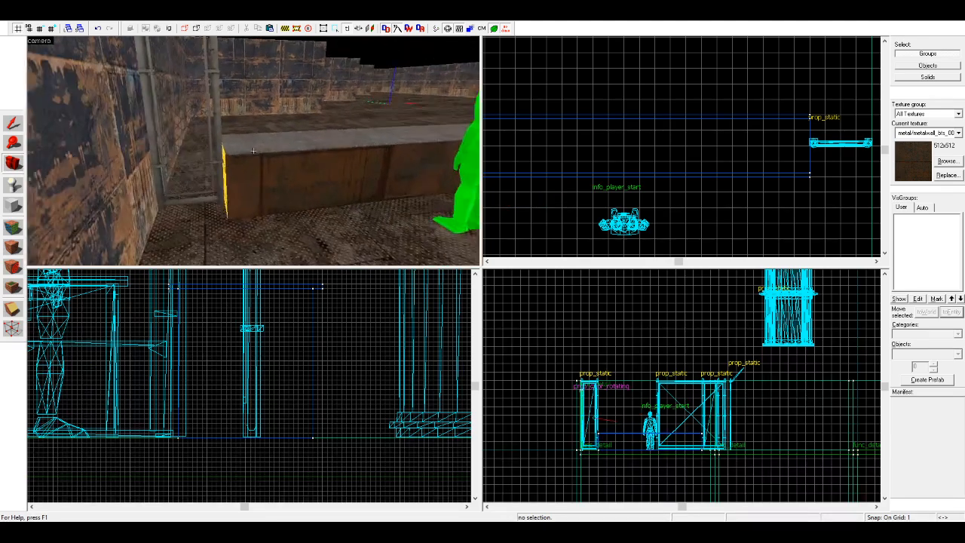
pyautogui.press('z')
# Step: Apply the same rusty metalwall_bts texture to the base's end face beside the side-wall fence panel
pyautogui.click(13, 228)
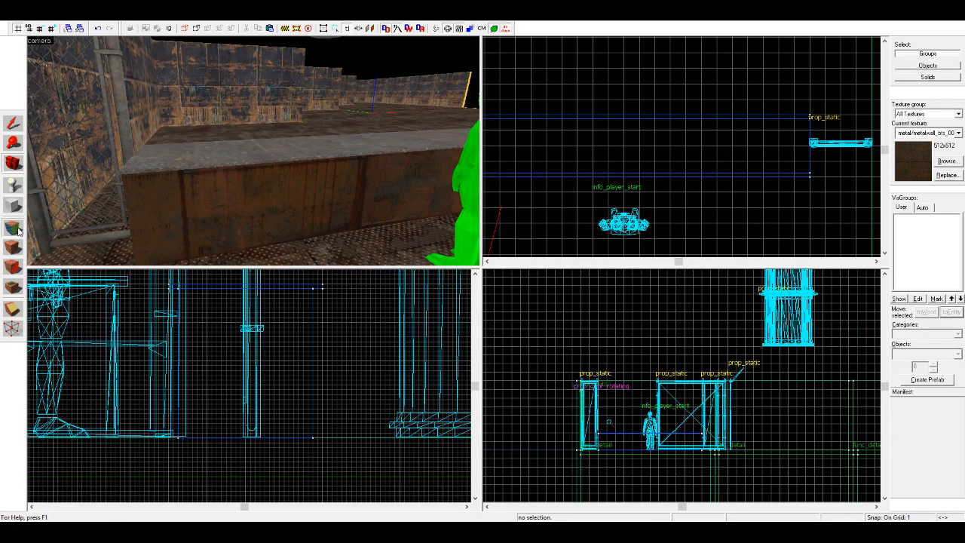
pyautogui.press('a')
pyautogui.rightClick(269, 220)
pyautogui.click(285, 212)
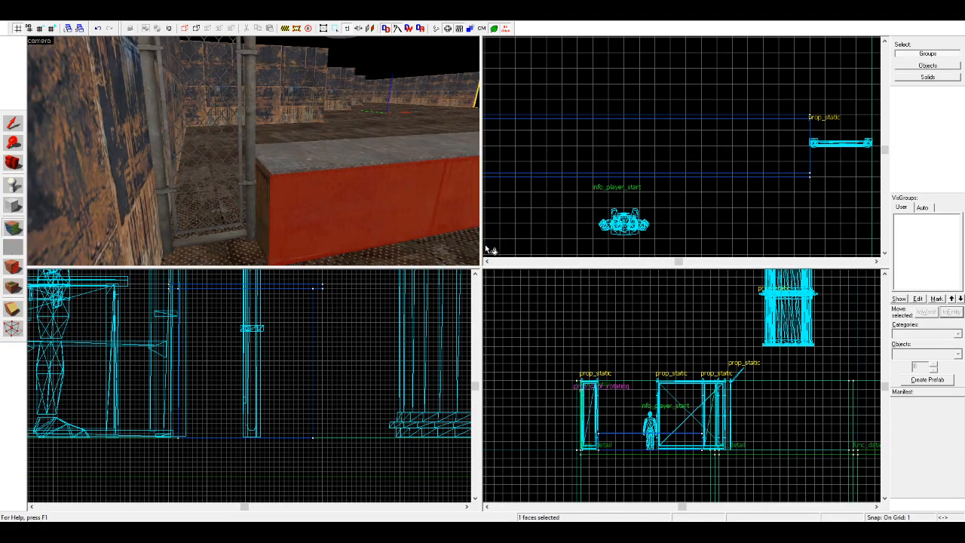
# Step: Apply the rusty metalwall_bts texture to the counter base's remaining end and the long face opposite the player start
pyautogui.press('d')
pyautogui.press('z')
pyautogui.press('z')
pyautogui.press('d')
pyautogui.press('Left')
pyautogui.rightClick(256, 210)
pyautogui.press('d')
pyautogui.press('Left')
pyautogui.rightClick(254, 209)
pyautogui.press('d')
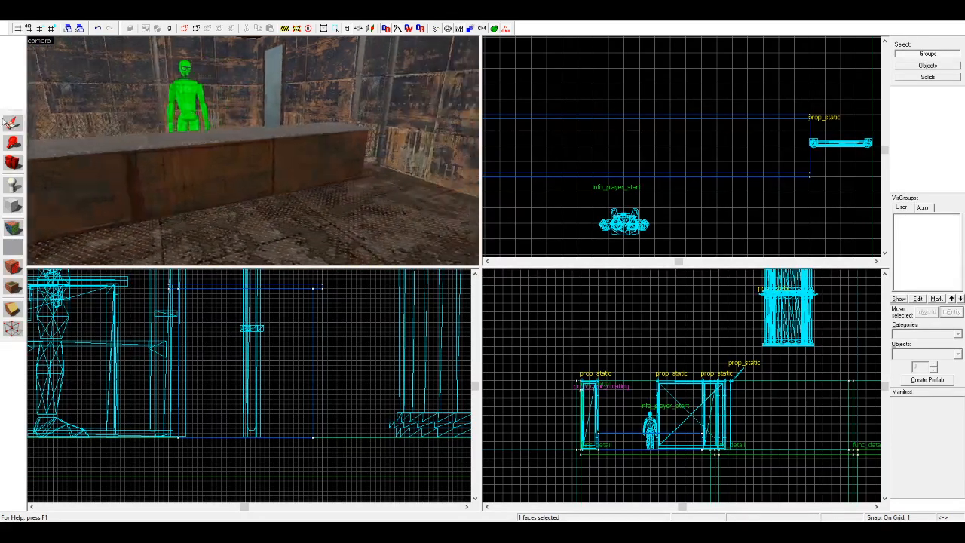
pyautogui.click(133, 177)
pyautogui.press('a')
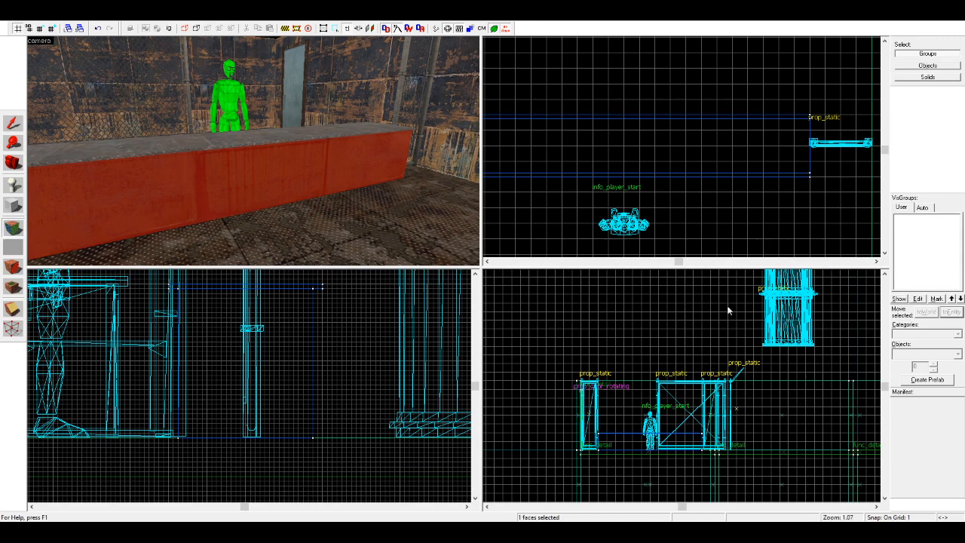
# Step: Choose the metal/metalwall035a texture and apply it to the counter's top slab
pyautogui.hotkey('shift', 's')
pyautogui.click(940, 165)
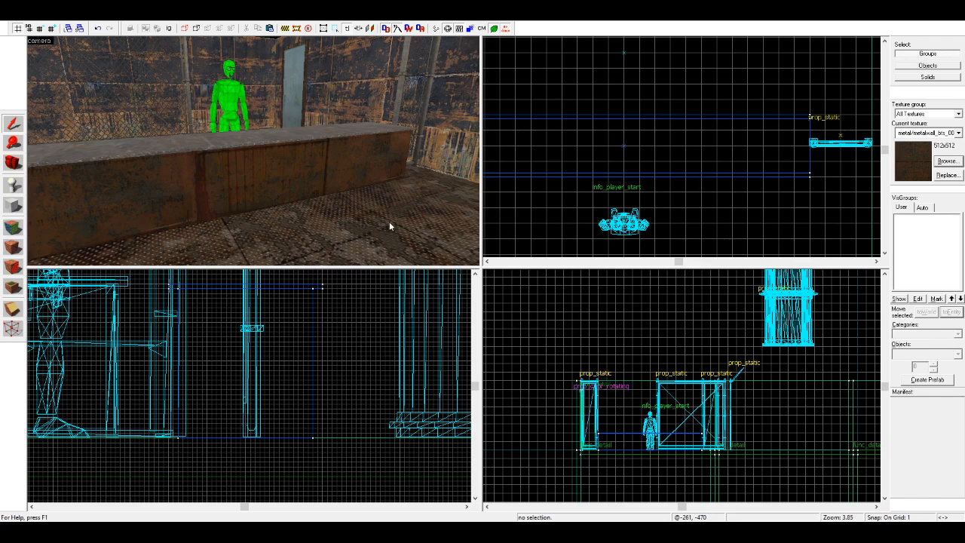
pyautogui.click(309, 282)
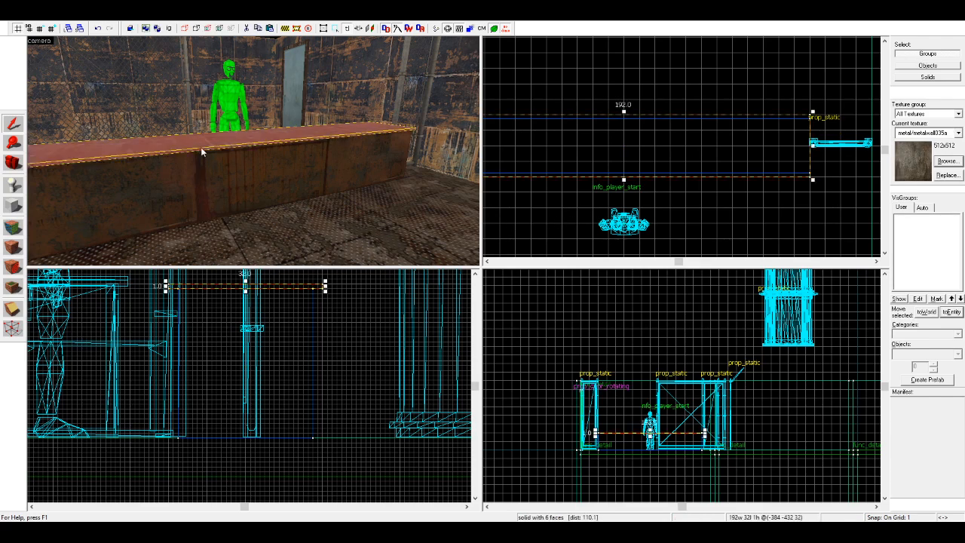
pyautogui.press('Escape')
# Step: Select the counter's top slab and base together and tie them to a func_detail entity
pyautogui.click(13, 163)
pyautogui.moveTo(136, 157); pyautogui.dragTo(253, 151)
pyautogui.click(13, 124)
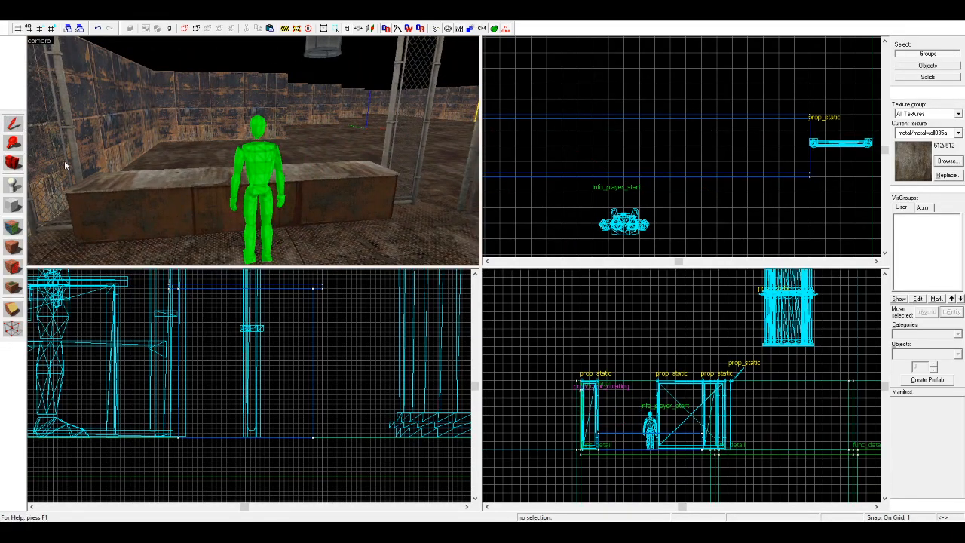
pyautogui.click(140, 182)
pyautogui.keyDown('ctrl'); pyautogui.click(153, 209); pyautogui.keyUp('ctrl')
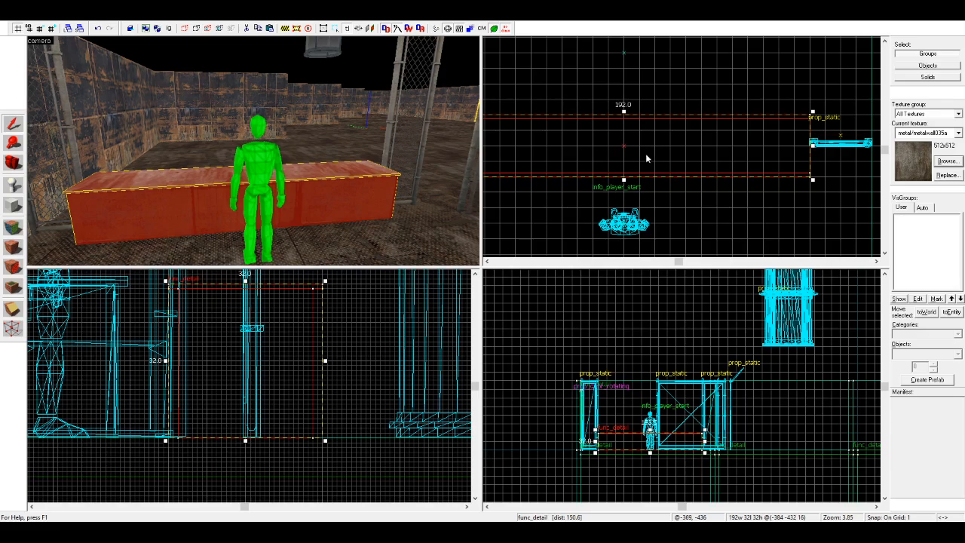
pyautogui.keyDown('ctrl'); pyautogui.click(405, 147); pyautogui.keyUp('ctrl')
pyautogui.keyDown('ctrl'); pyautogui.click(54, 167); pyautogui.keyUp('ctrl')
pyautogui.scroll(-5, 646, 142)
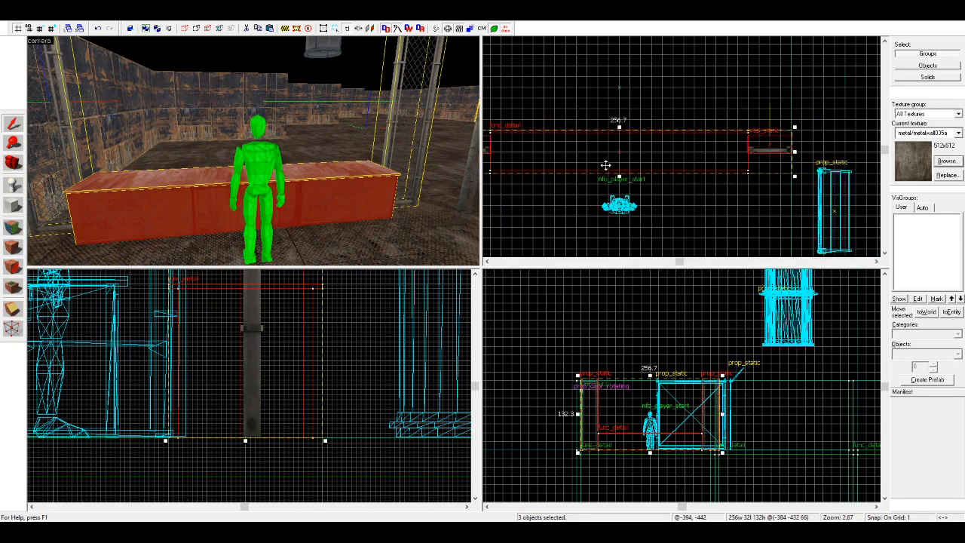
pyautogui.click(644, 148)
# Step: Select the counter with its adjoining fence panel and place two copies of the pair along the row
pyautogui.click(339, 187)
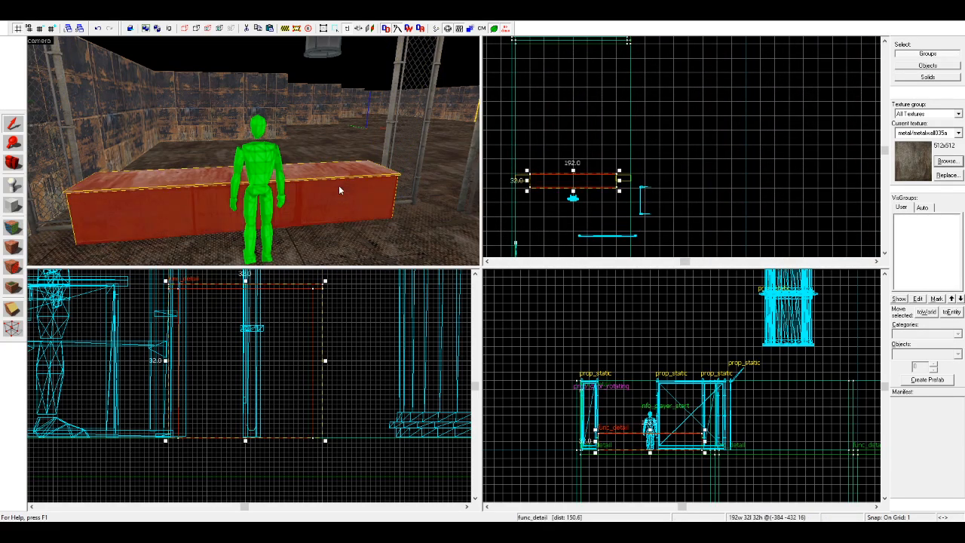
pyautogui.keyDown('ctrl'); pyautogui.click(407, 172); pyautogui.keyUp('ctrl')
pyautogui.scroll(7, 676, 181)
pyautogui.moveTo(566, 179)
pyautogui.keyDown('shift'); pyautogui.mouseDown()
pyautogui.moveTo(676, 181)
pyautogui.moveTo(637, 182)
pyautogui.mouseUp(); pyautogui.keyUp('shift')
pyautogui.scroll(-2, 531, 197)
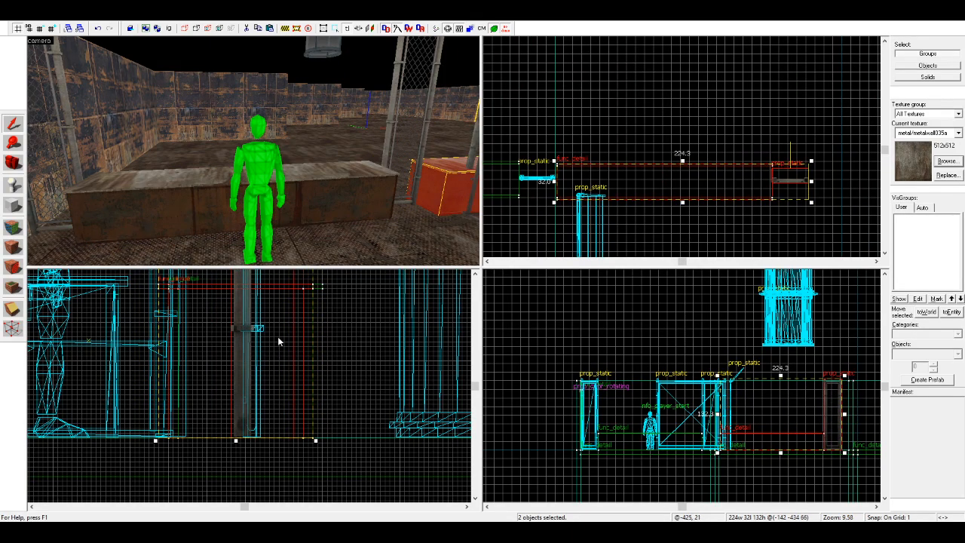
pyautogui.scroll(5, 558, 177)
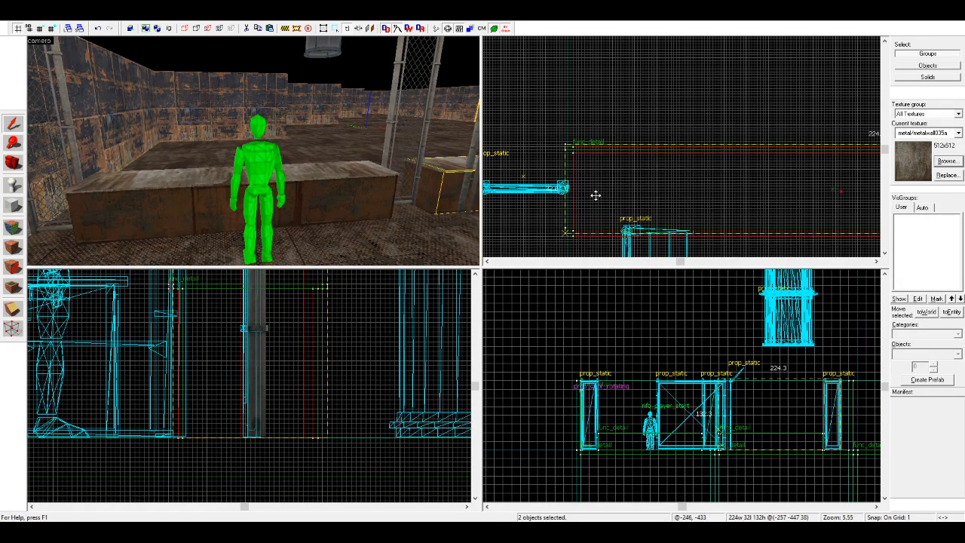
pyautogui.scroll(-12, 604, 195)
pyautogui.scroll(6, 615, 192)
pyautogui.moveTo(543, 189); pyautogui.dragTo(707, 174)
pyautogui.scroll(9, 764, 196)
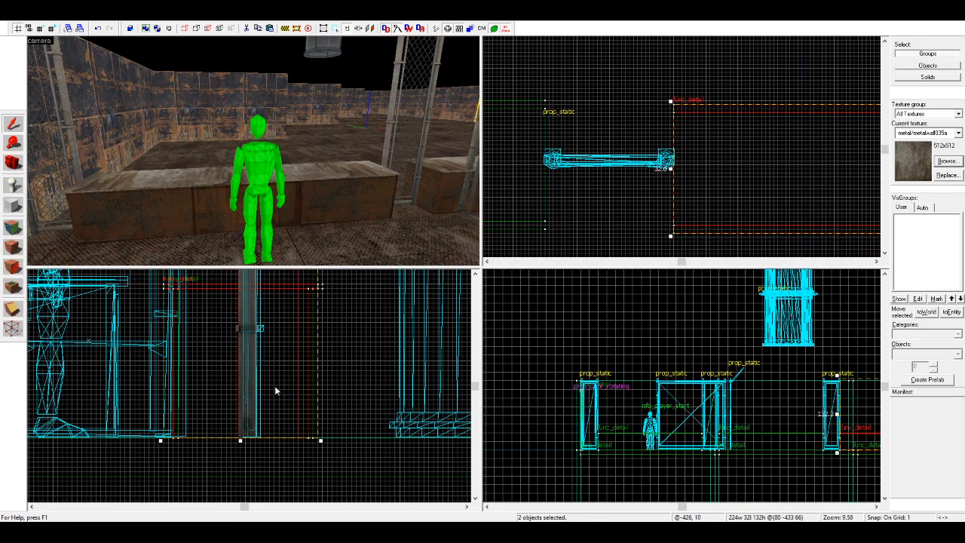
# Step: Place a third copy of the counter and fence panel pair beside the previous copy, near the room's far side
pyautogui.scroll(-11, 754, 167)
pyautogui.moveTo(837, 168); pyautogui.dragTo(720, 189)
pyautogui.scroll(-6, 748, 170)
pyautogui.scroll(3, 804, 169)
pyautogui.scroll(-6, 731, 172)
pyautogui.scroll(3, 728, 172)
pyautogui.scroll(-4, 720, 188)
pyautogui.scroll(3, 757, 107)
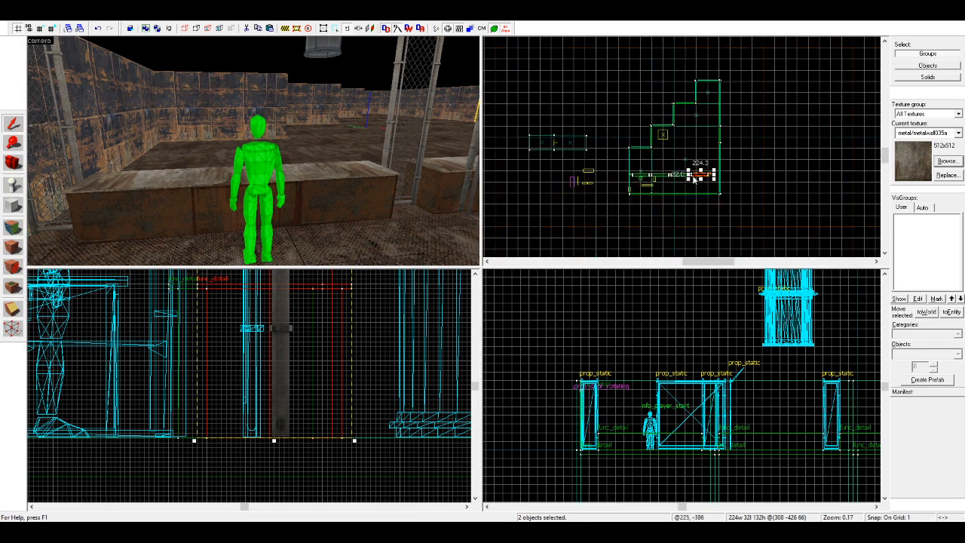
# Step: Duplicate the 256-unit floor block at the room's far end and place the copy at the first counter section
pyautogui.press('Escape')
pyautogui.click(707, 75)
pyautogui.scroll(-3, 767, 125)
pyautogui.moveTo(718, 76); pyautogui.dragTo(648, 179)
pyautogui.scroll(5, 663, 180)
pyautogui.scroll(3, 662, 181)
pyautogui.scroll(6, 681, 242)
pyautogui.scroll(-8, 537, 240)
pyautogui.scroll(-1, 537, 241)
# Step: Move the floor block copy along the counter row to compare its 256-unit width with the section spacing
pyautogui.keyDown('shift'); pyautogui.moveTo(542, 214); pyautogui.dragTo(606, 213); pyautogui.keyUp('shift')
pyautogui.scroll(4, 606, 204)
pyautogui.scroll(-3, 577, 159)
pyautogui.scroll(3, 654, 171)
pyautogui.keyDown('shift'); pyautogui.moveTo(576, 159); pyautogui.dragTo(707, 213); pyautogui.keyUp('shift')
pyautogui.scroll(-1, 659, 152)
pyautogui.scroll(-4, 794, 209)
pyautogui.scroll(2, 595, 221)
pyautogui.scroll(3, 600, 181)
pyautogui.scroll(-3, 601, 179)
pyautogui.scroll(-3, 801, 237)
pyautogui.scroll(3, 820, 237)
# Step: Undo the floor block's last three moves, move the copy outside the room and delete it
pyautogui.hotkey('ctrl', 'z')
pyautogui.hotkey('ctrl', 'z')
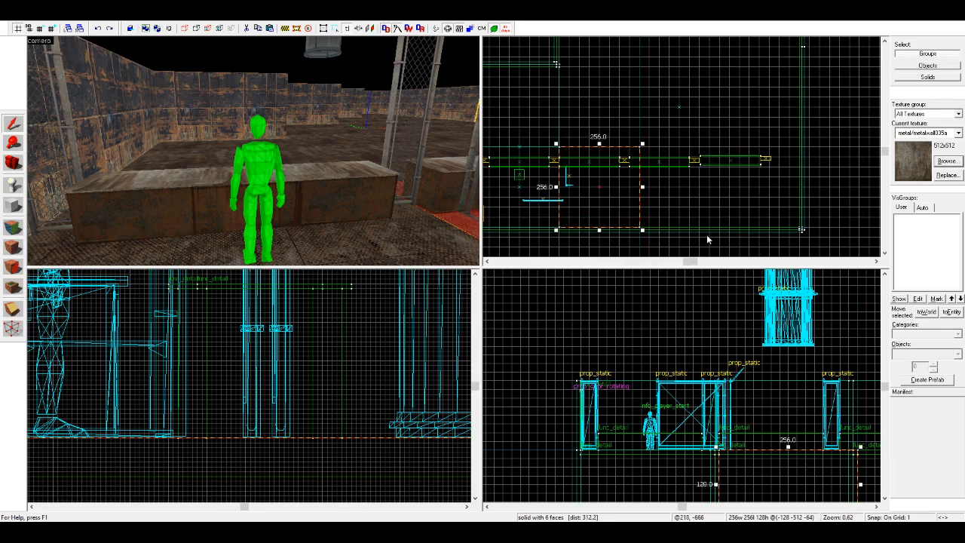
pyautogui.hotkey('ctrl', 'z')
pyautogui.scroll(3, 525, 146)
pyautogui.scroll(-3, 728, 133)
pyautogui.scroll(2, 660, 158)
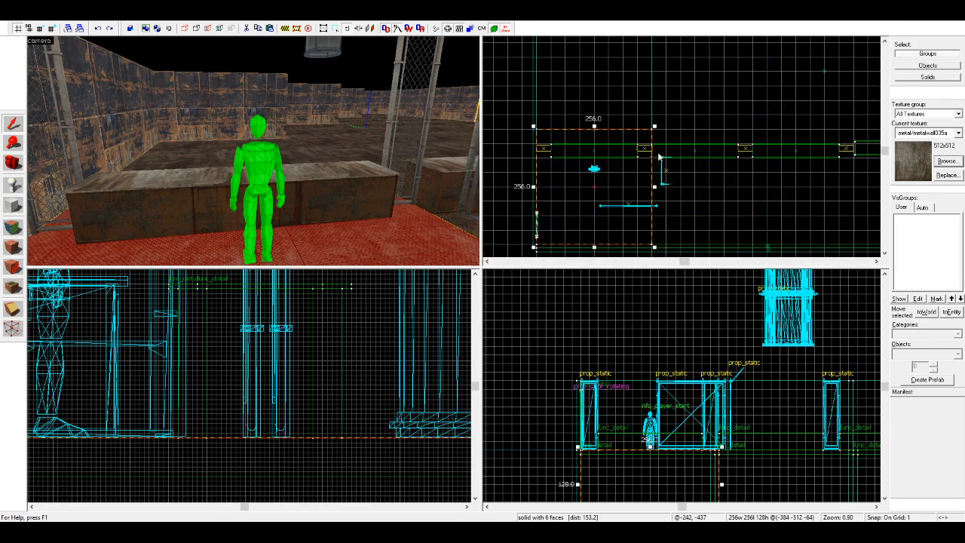
pyautogui.scroll(3, 659, 158)
pyautogui.keyDown('shift'); pyautogui.moveTo(556, 134); pyautogui.dragTo(586, 145); pyautogui.keyUp('shift')
pyautogui.scroll(-4, 813, 118)
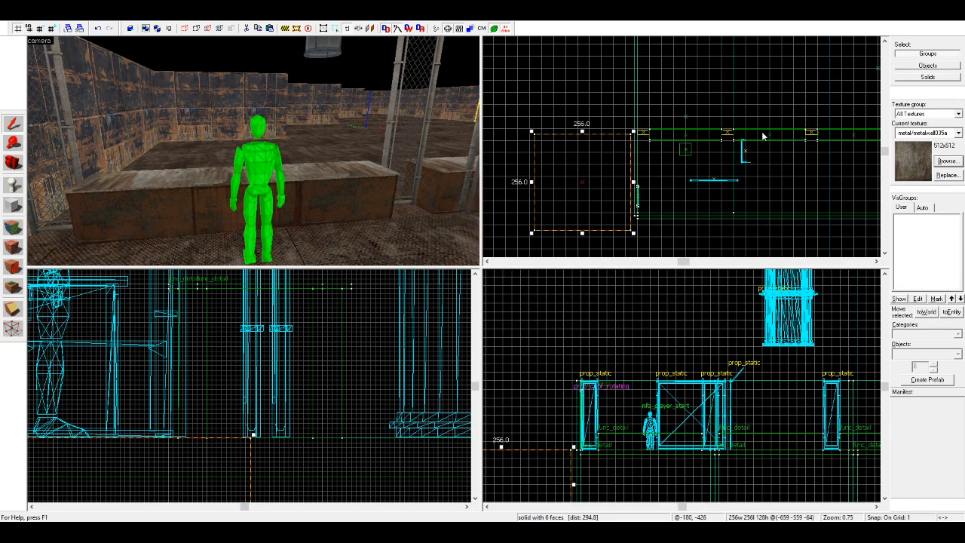
pyautogui.press('Delete')
# Step: Delete the duplicated counters and fence panels, keeping only the original counter with its two end panels
pyautogui.scroll(-2, 473, 182)
pyautogui.scroll(1, 438, 170)
pyautogui.scroll(-1, 675, 154)
pyautogui.scroll(1, 674, 149)
pyautogui.click(803, 149)
pyautogui.press('Delete')
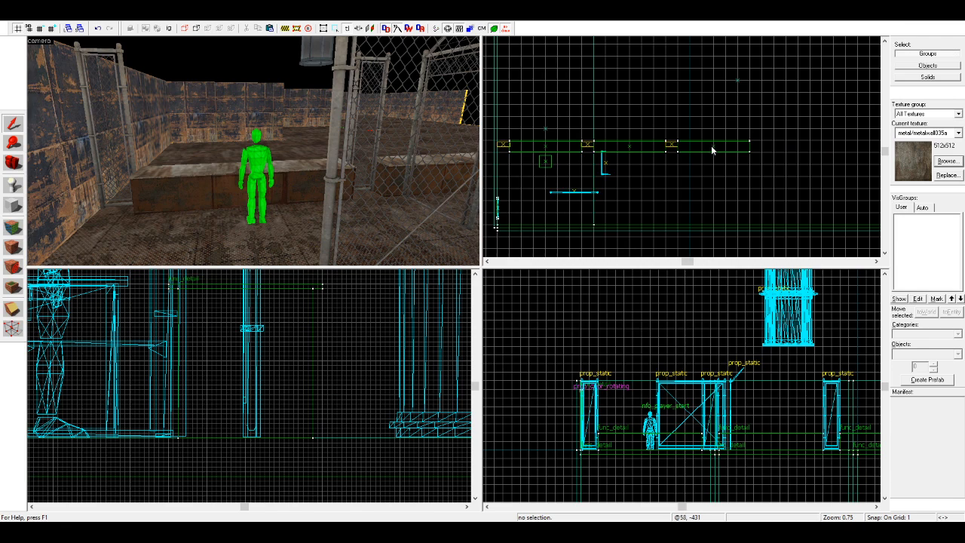
pyautogui.click(670, 144)
pyautogui.press('Delete')
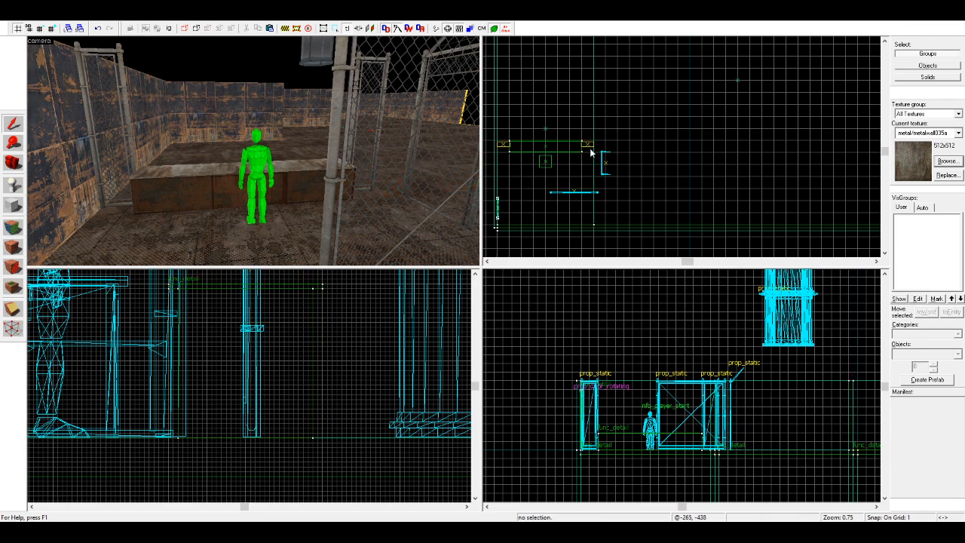
# Step: Select the counter with both end fence panels and duplicate the set three times end to end across the room
pyautogui.click(589, 145)
pyautogui.keyDown('ctrl'); pyautogui.click(544, 144); pyautogui.keyUp('ctrl')
pyautogui.keyDown('ctrl'); pyautogui.click(503, 146); pyautogui.keyUp('ctrl')
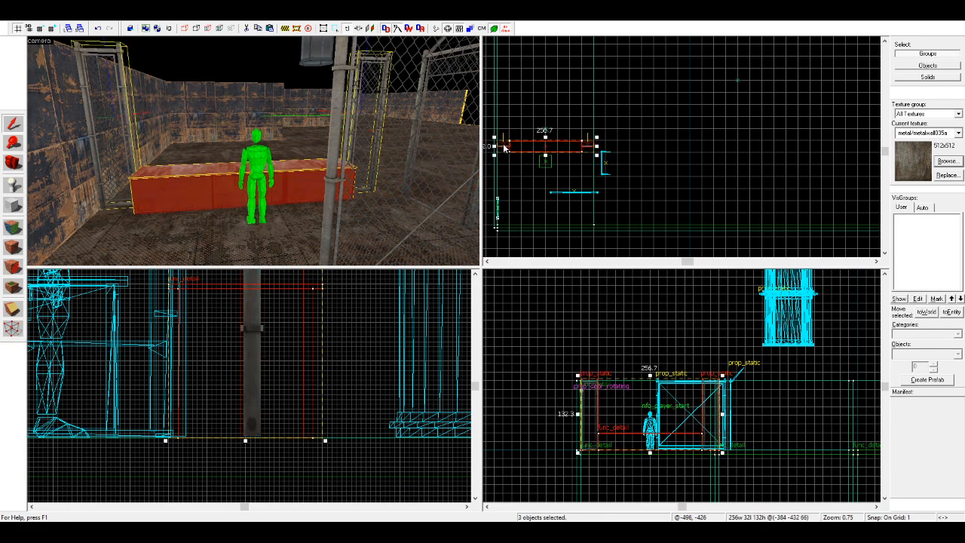
pyautogui.scroll(4, 528, 145)
pyautogui.moveTo(515, 145)
pyautogui.keyDown('shift'); pyautogui.mouseDown()
pyautogui.moveTo(724, 161)
pyautogui.moveTo(739, 145)
pyautogui.moveTo(623, 153)
pyautogui.moveTo(782, 166)
pyautogui.moveTo(751, 147)
pyautogui.moveTo(566, 176)
pyautogui.moveTo(731, 176)
pyautogui.moveTo(715, 166)
pyautogui.mouseUp(); pyautogui.keyUp('shift')
pyautogui.scroll(2, 685, 149)
pyautogui.scroll(5, 685, 149)
pyautogui.scroll(-5, 628, 157)
pyautogui.scroll(-9, 629, 157)
pyautogui.scroll(6, 628, 157)
pyautogui.scroll(8, 781, 165)
pyautogui.scroll(2, 752, 147)
pyautogui.scroll(-10, 566, 176)
pyautogui.scroll(9, 731, 176)
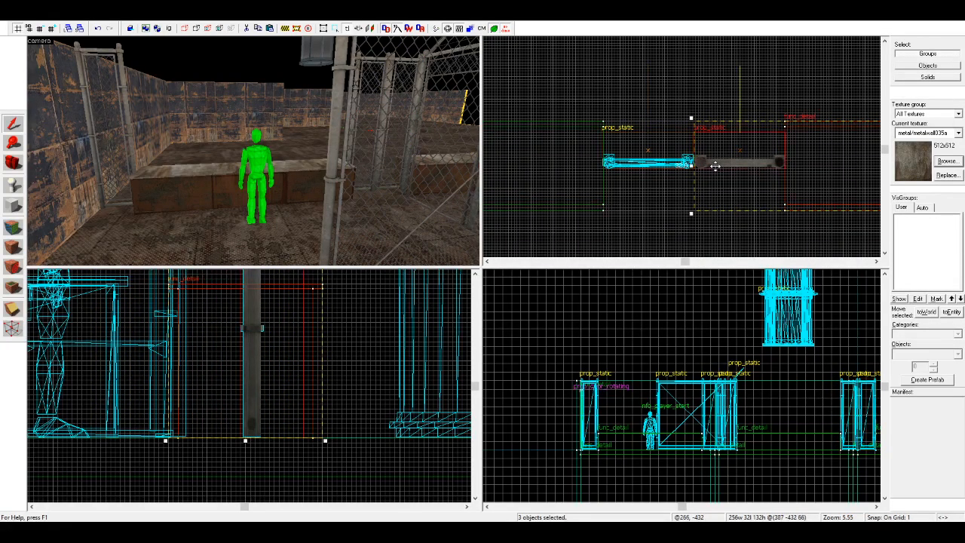
pyautogui.scroll(-8, 637, 185)
pyautogui.scroll(11, 822, 188)
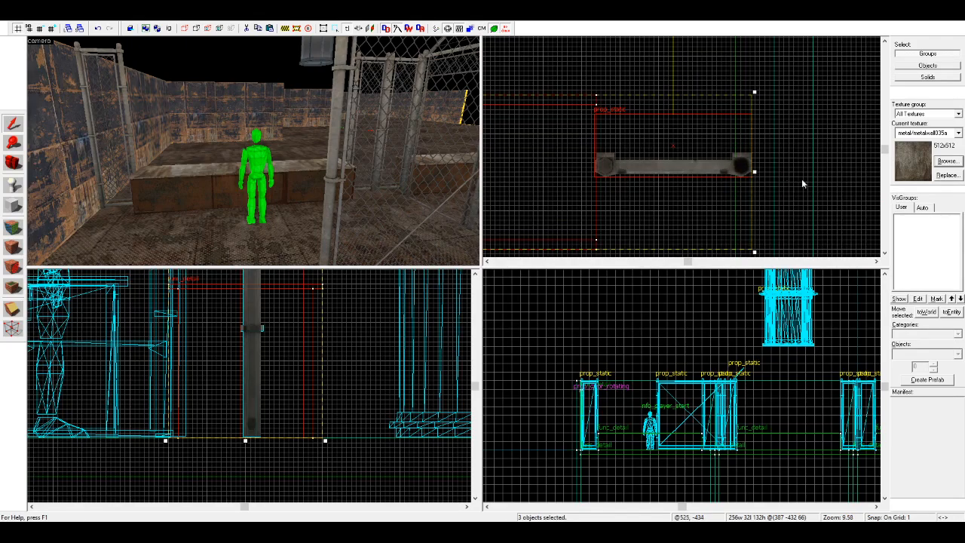
pyautogui.scroll(-13, 793, 180)
pyautogui.click(835, 180)
# Step: Select all four counter sections and every fence panel in the row together
pyautogui.scroll(-6, 835, 180)
pyautogui.scroll(3, 834, 179)
pyautogui.scroll(6, 555, 182)
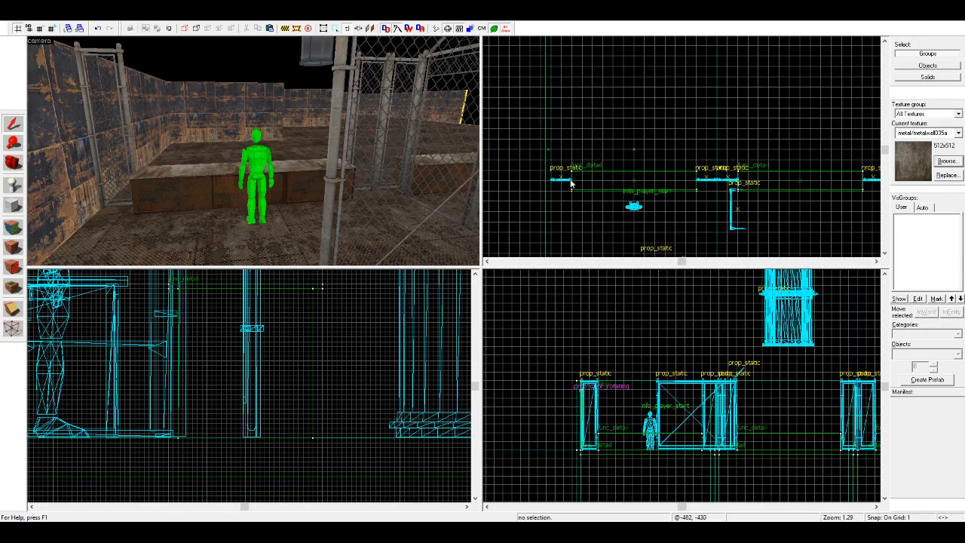
pyautogui.click(116, 173)
pyautogui.keyDown('ctrl'); pyautogui.click(193, 185); pyautogui.keyUp('ctrl')
pyautogui.press('w')
pyautogui.press('d')
pyautogui.keyDown('ctrl'); pyautogui.click(291, 162); pyautogui.keyUp('ctrl')
pyautogui.keyDown('ctrl'); pyautogui.click(368, 158); pyautogui.keyUp('ctrl')
pyautogui.press('d')
pyautogui.keyDown('ctrl'); pyautogui.click(314, 174); pyautogui.keyUp('ctrl')
pyautogui.press('d')
pyautogui.keyDown('ctrl'); pyautogui.click(322, 155); pyautogui.keyUp('ctrl')
pyautogui.keyDown('ctrl'); pyautogui.click(345, 145); pyautogui.keyUp('ctrl')
pyautogui.press('d')
pyautogui.keyDown('ctrl'); pyautogui.click(229, 160); pyautogui.keyUp('ctrl')
pyautogui.keyDown('ctrl'); pyautogui.click(305, 148); pyautogui.keyUp('ctrl')
pyautogui.keyDown('ctrl'); pyautogui.click(344, 144); pyautogui.keyUp('ctrl')
pyautogui.keyDown('ctrl'); pyautogui.click(444, 160); pyautogui.keyUp('ctrl')
pyautogui.press('d')
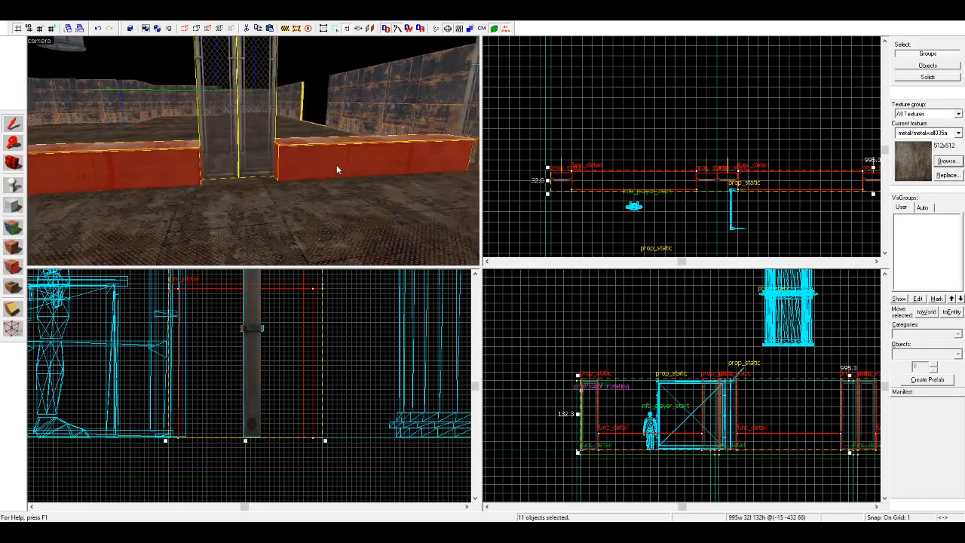
pyautogui.press('d')
pyautogui.keyDown('ctrl'); pyautogui.click(345, 143); pyautogui.keyUp('ctrl')
# Step: Shift the selected counter and fence row slightly away from the door-side wall, and clear the selection
pyautogui.scroll(-5, 605, 162)
pyautogui.scroll(5, 744, 157)
pyautogui.scroll(6, 683, 139)
pyautogui.scroll(-5, 678, 174)
pyautogui.click(651, 177)
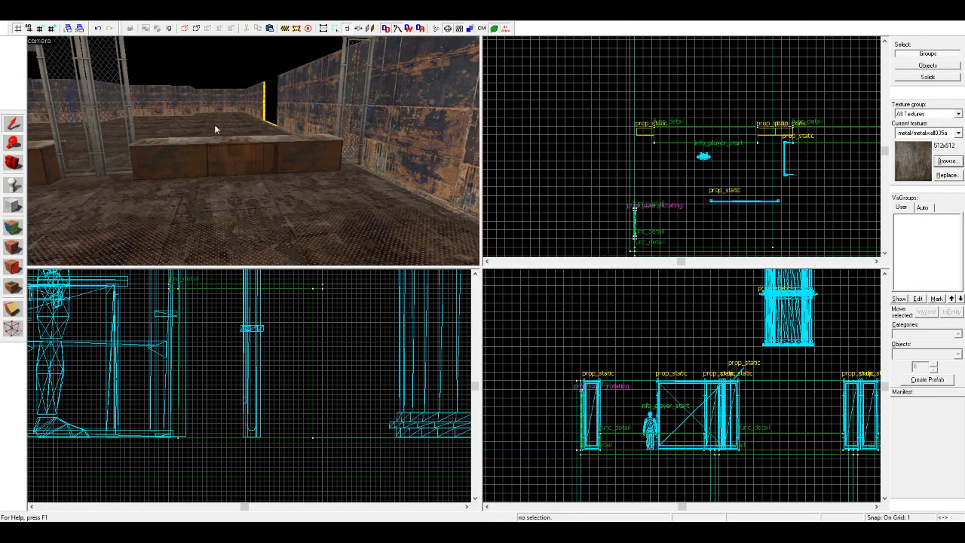
# Step: Delete the two freestanding fence props near the player start, the long plain panel and the one with barbed wire
pyautogui.press('a')
pyautogui.click(13, 162)
pyautogui.moveTo(177, 141); pyautogui.dragTo(78, 125)
pyautogui.press('w')
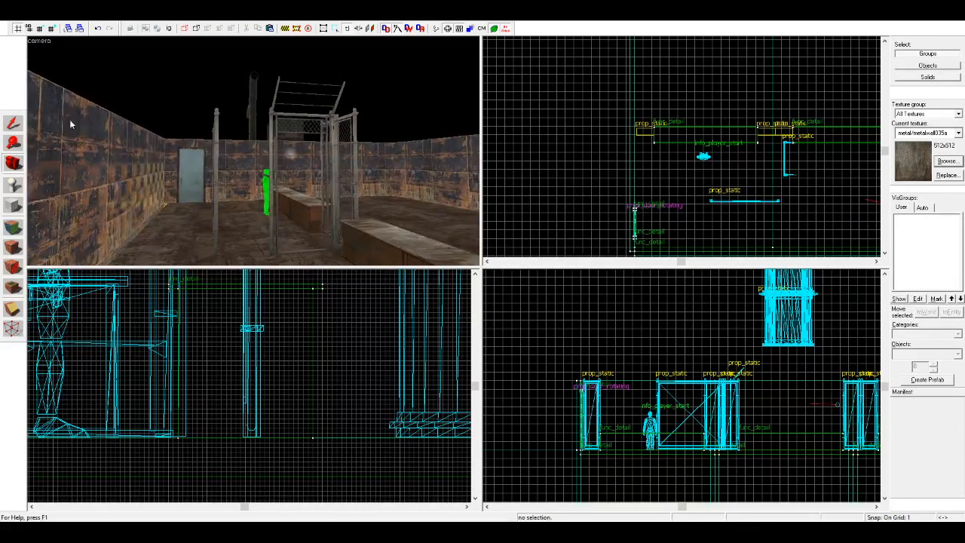
pyautogui.click(18, 125)
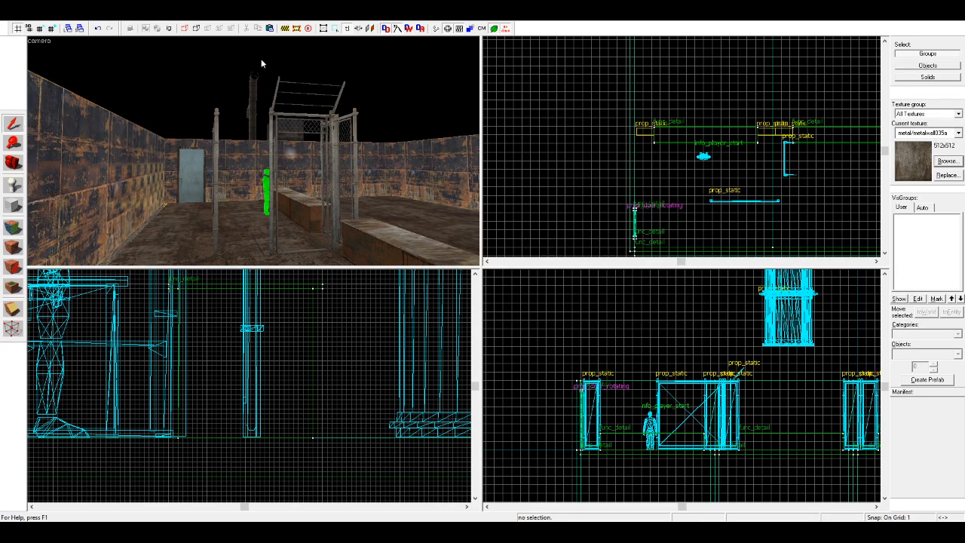
pyautogui.click(218, 145)
pyautogui.press('Delete')
pyautogui.click(317, 144)
pyautogui.press('Delete')
pyautogui.click(13, 163)
pyautogui.moveTo(151, 154); pyautogui.dragTo(253, 151)
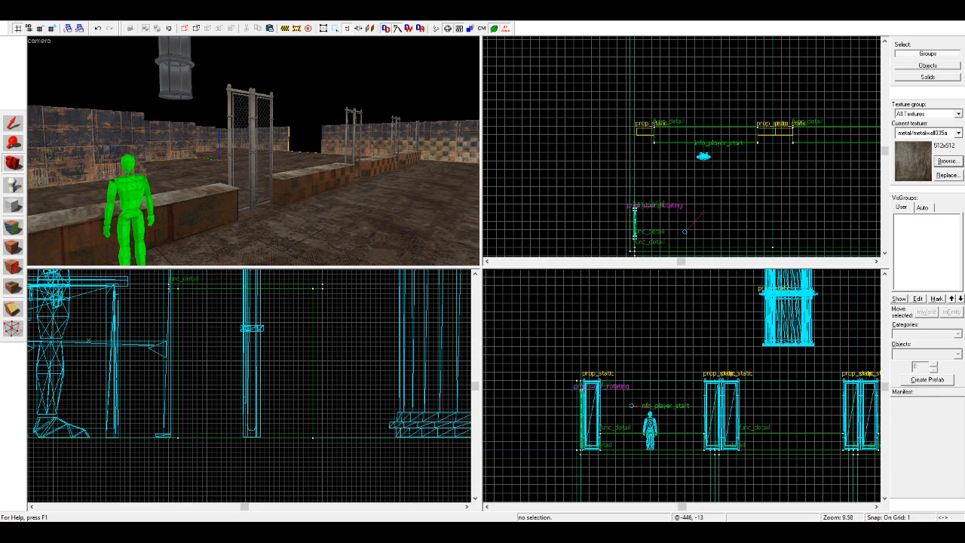
# Step: Select the suspended tank column, examine its placement in the side and plan views, and clear the selection
pyautogui.click(9, 162)
pyautogui.moveTo(226, 163)
pyautogui.mouseDown()
pyautogui.moveTo(278, 153)
pyautogui.moveTo(253, 151)
pyautogui.mouseUp()
pyautogui.hotkey('shift', 's')
pyautogui.click(266, 139)
pyautogui.scroll(-18, 212, 413)
pyautogui.scroll(11, 253, 405)
pyautogui.moveTo(241, 433)
pyautogui.keyDown('shift'); pyautogui.mouseDown()
pyautogui.moveTo(267, 245)
pyautogui.moveTo(254, 284)
pyautogui.moveTo(287, 352)
pyautogui.moveTo(238, 318)
pyautogui.mouseUp(); pyautogui.keyUp('shift')
pyautogui.scroll(8, 264, 361)
pyautogui.scroll(-3, 635, 157)
pyautogui.scroll(12, 636, 157)
pyautogui.moveTo(702, 199); pyautogui.dragTo(616, 113)
pyautogui.click(784, 116)
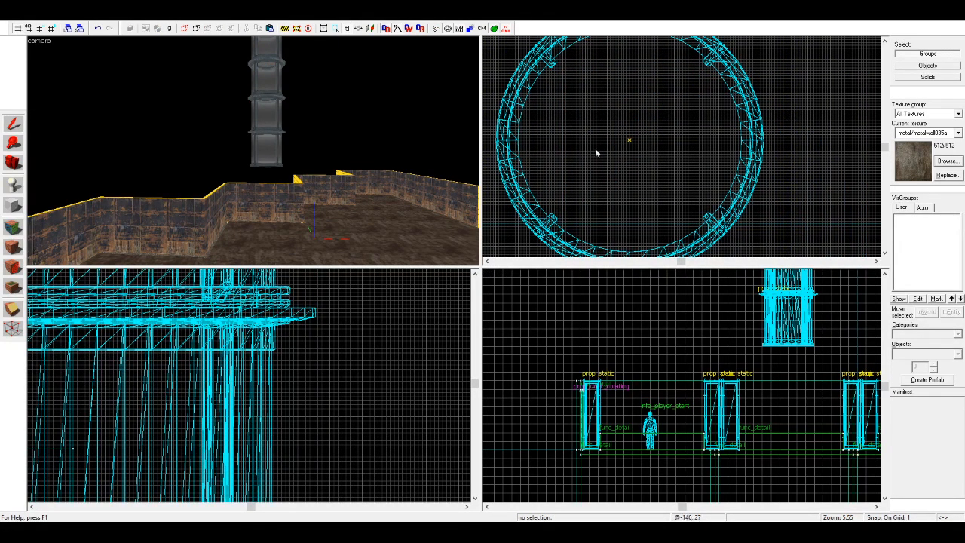
# Step: Sample the rusty metalwall_bts wall texture and apply it to the narrow trim strip along the wall edge near the room corner
pyautogui.click(13, 162)
pyautogui.press('w')
pyautogui.moveTo(204, 155); pyautogui.dragTo(255, 154)
pyautogui.press('w')
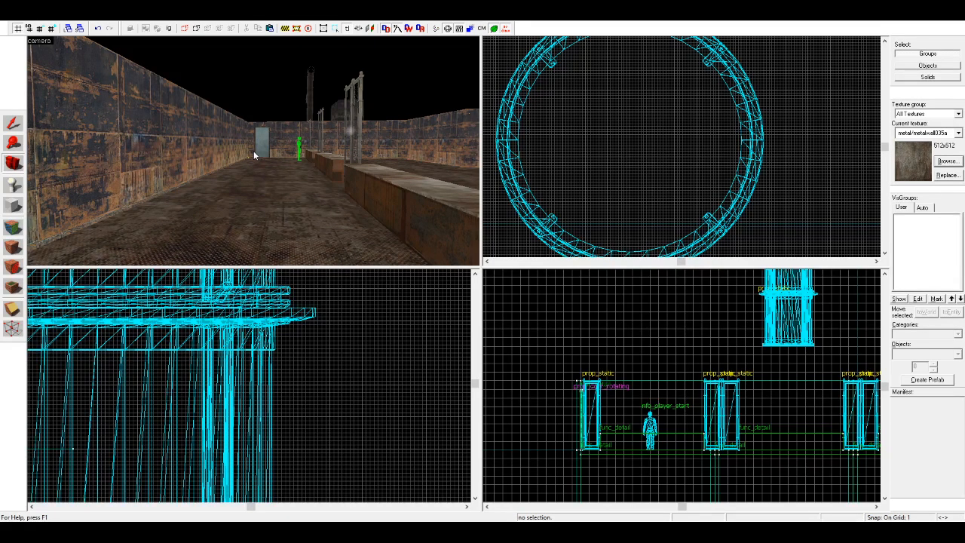
pyautogui.press('z')
pyautogui.press('w')
pyautogui.press('w')
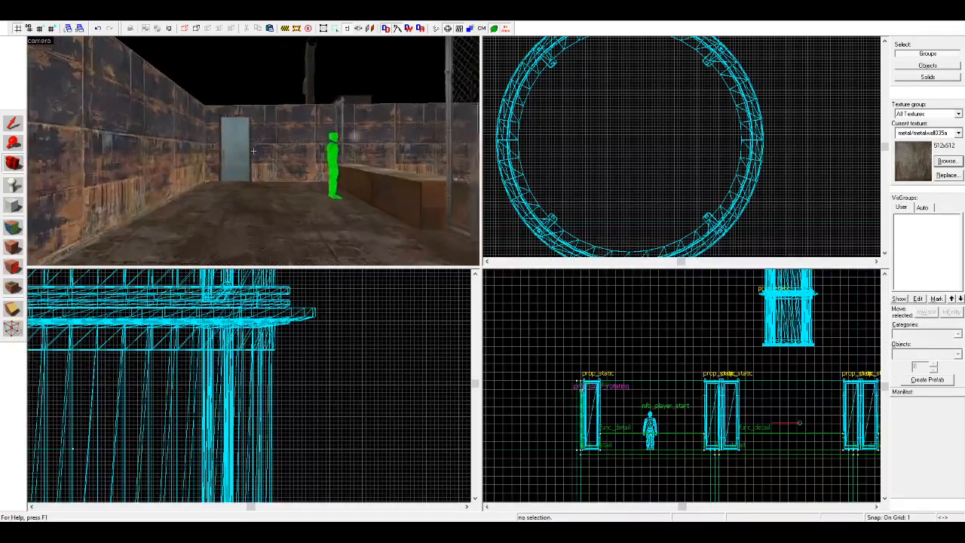
# Step: Inspect the retextured trim strip from above and review the walls and barrier along the room
pyautogui.press('w')
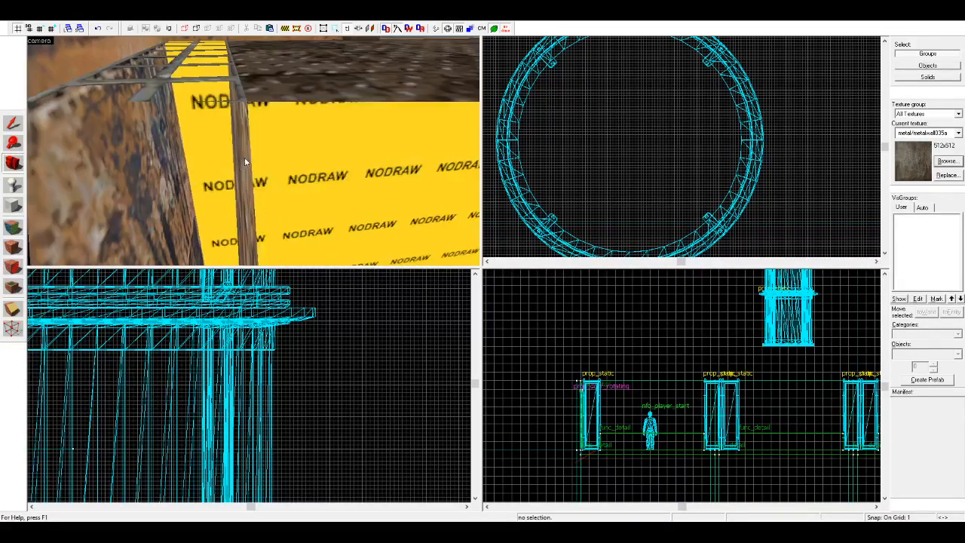
pyautogui.press('z')
pyautogui.click(13, 226)
pyautogui.click(201, 160)
pyautogui.rightClick(243, 114)
pyautogui.press('z')
pyautogui.hotkey('shift', 'c')
pyautogui.press('w')
pyautogui.press('w')
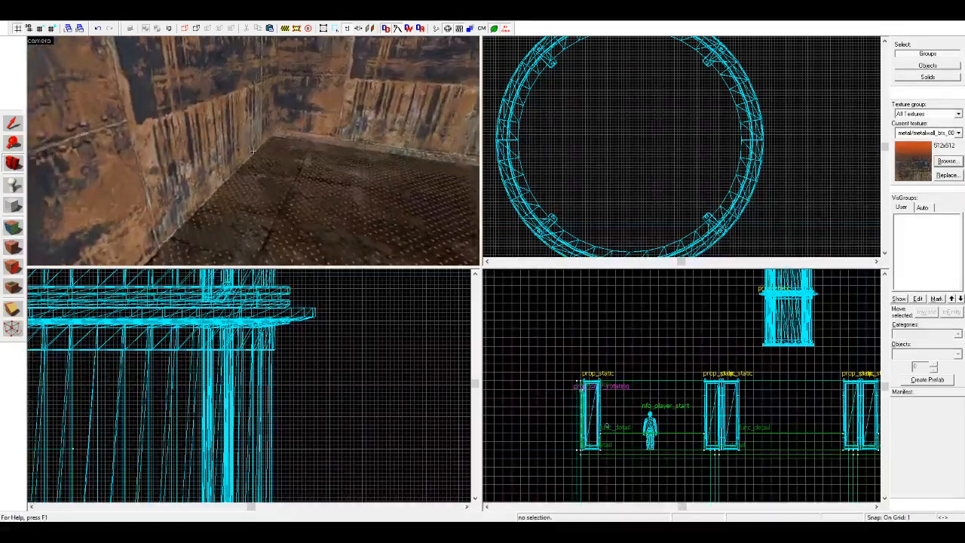
pyautogui.press('w')
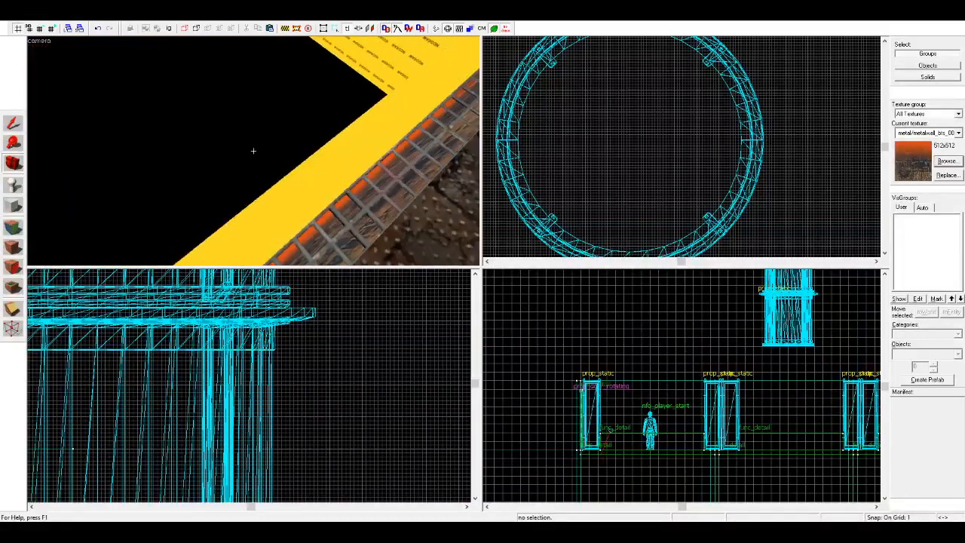
pyautogui.press('z')
pyautogui.press('z')
pyautogui.press('w')
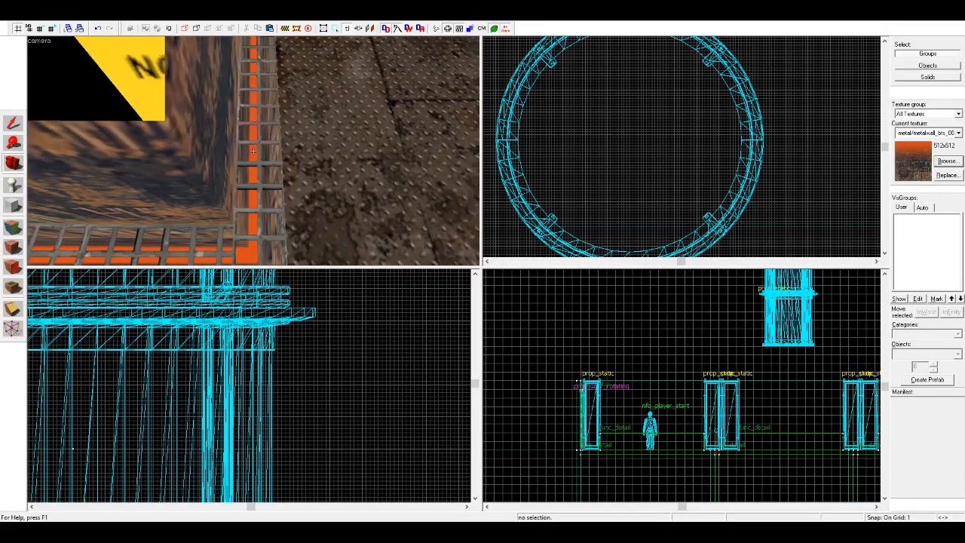
pyautogui.press('z')
pyautogui.press('z')
pyautogui.press('w')
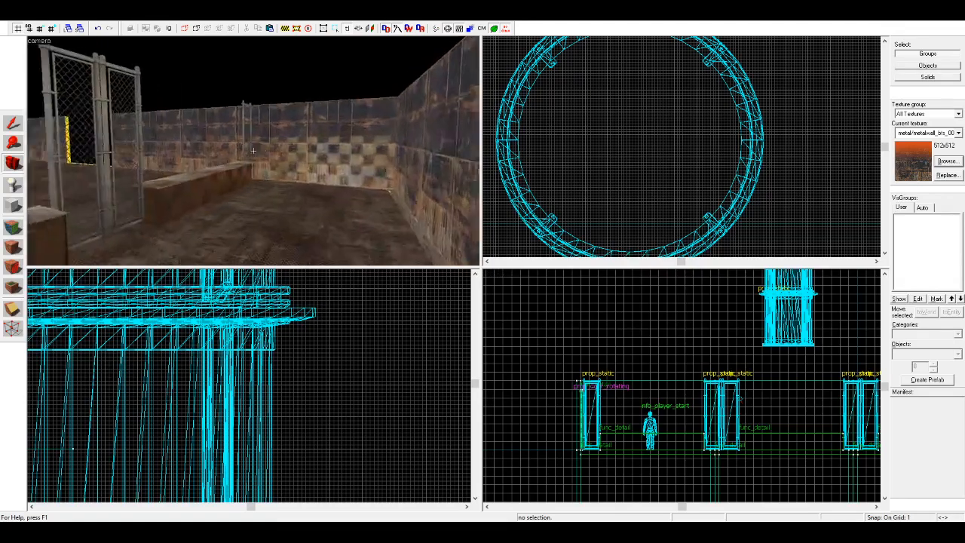
# Step: Sample the rusty metal texture from the wall beside the door and apply it to the door frame
pyautogui.press('w')
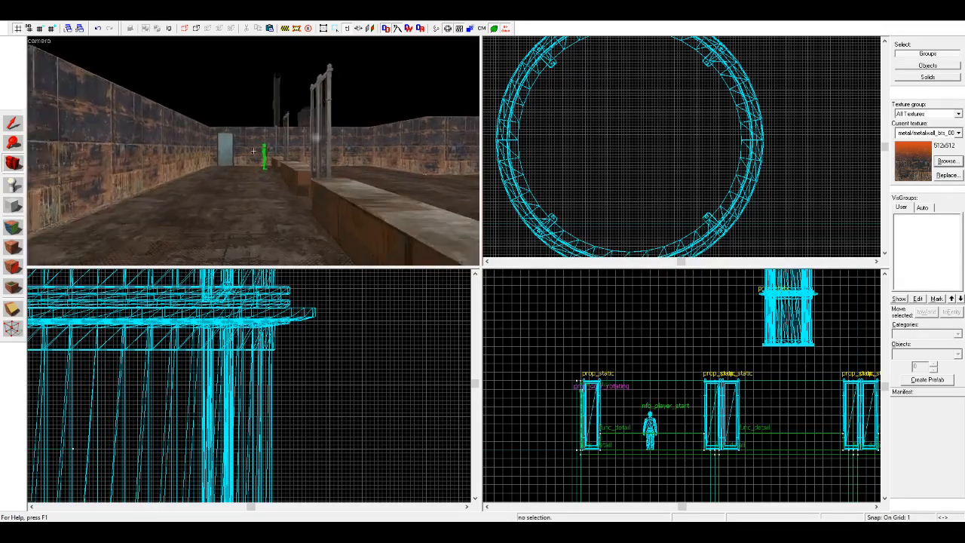
pyautogui.press('z')
pyautogui.press('z')
pyautogui.press('w')
pyautogui.press('w')
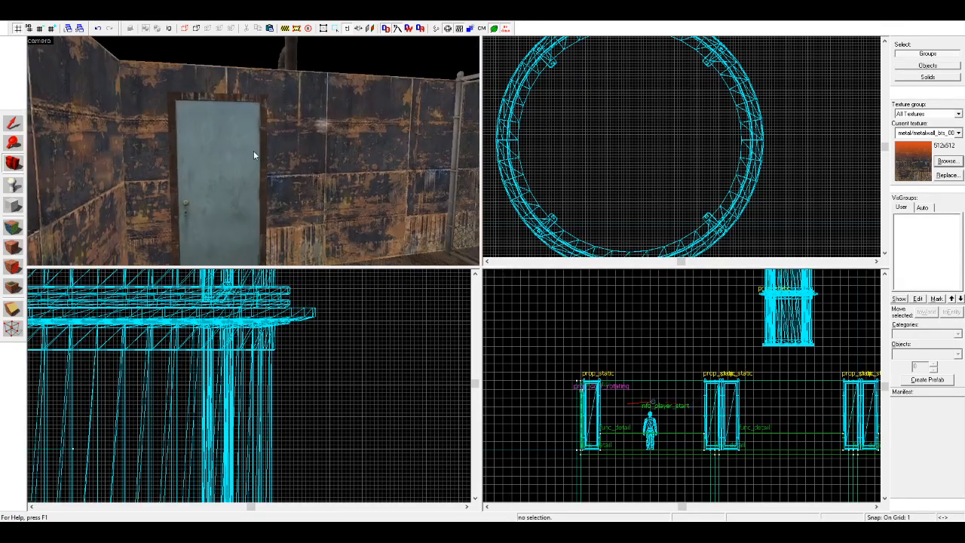
pyautogui.click(10, 227)
pyautogui.click(363, 136)
pyautogui.click(6, 121)
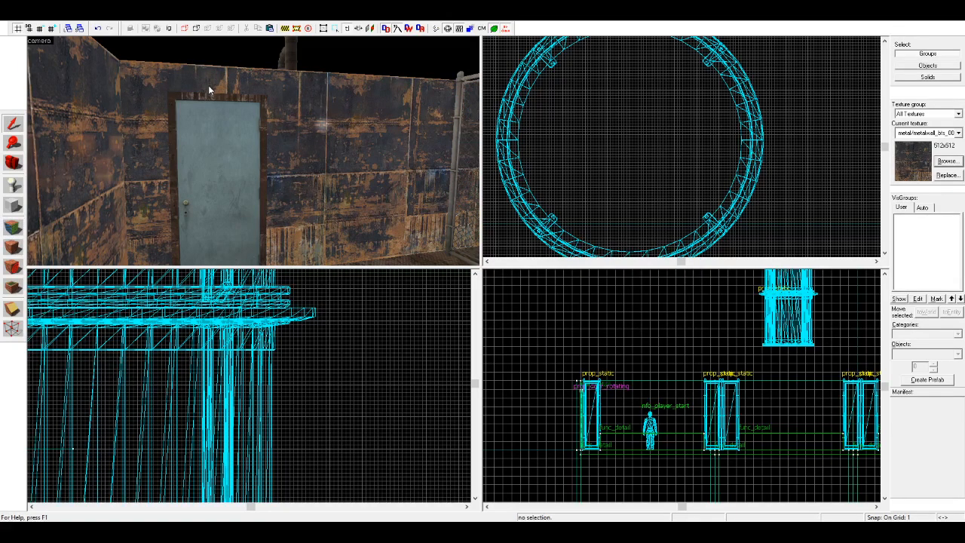
pyautogui.click(206, 95)
pyautogui.click(341, 336)
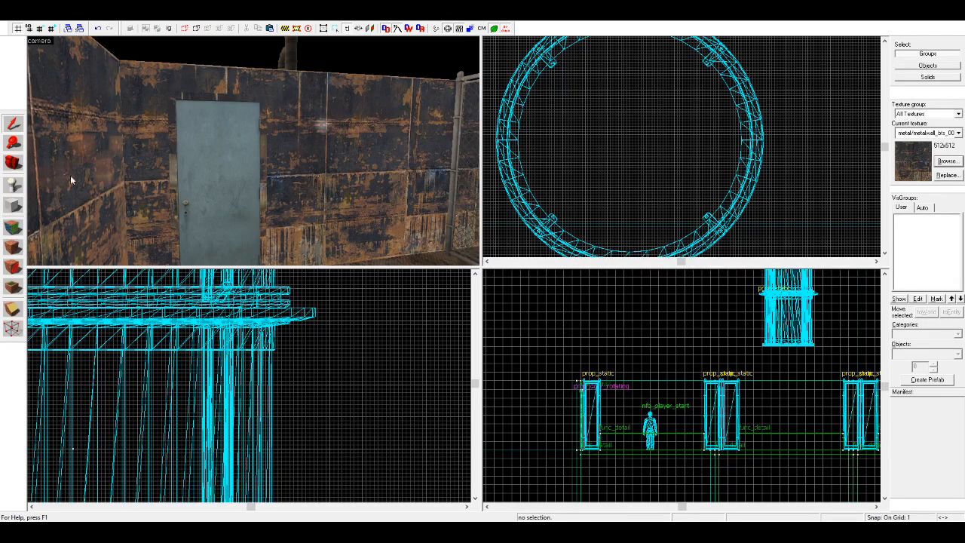
# Step: Place a prop_static entity on the wall beside the door's hinge side and give it the keypad model
pyautogui.click(12, 164)
pyautogui.moveTo(145, 145); pyautogui.dragTo(113, 172)
pyautogui.press('w')
pyautogui.hotkey('shift', 'e')
pyautogui.click(924, 354)
pyautogui.write('pro')
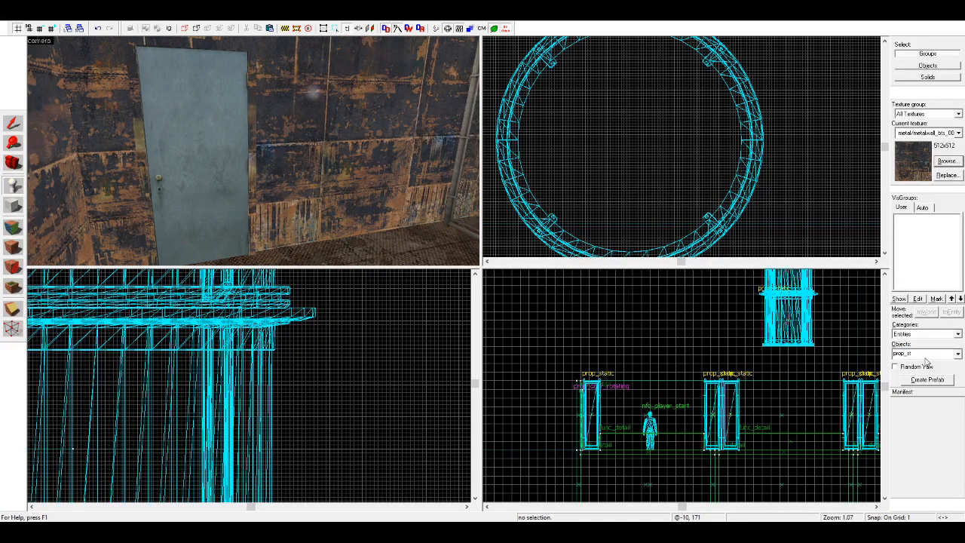
pyautogui.write('p_static')
pyautogui.click(283, 155)
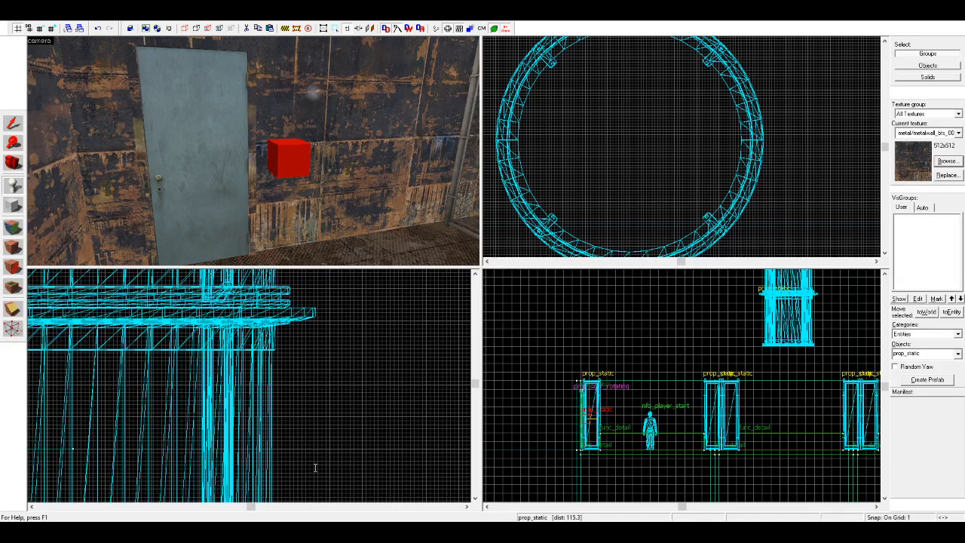
pyautogui.click(606, 380)
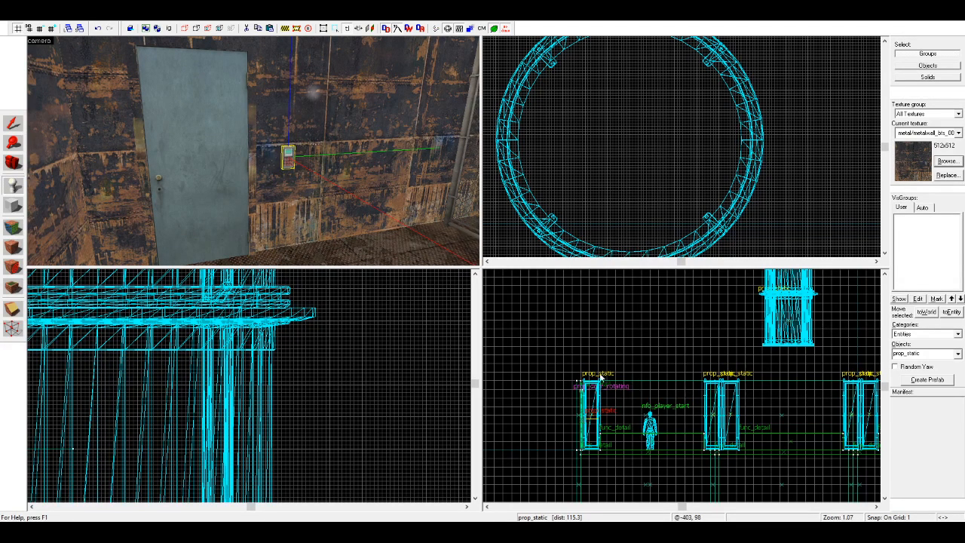
# Step: Move the keypad close to the door frame, position it just off the wall surface, and clear the selection
pyautogui.hotkey('shift', 's')
pyautogui.moveTo(289, 160); pyautogui.dragTo(267, 166)
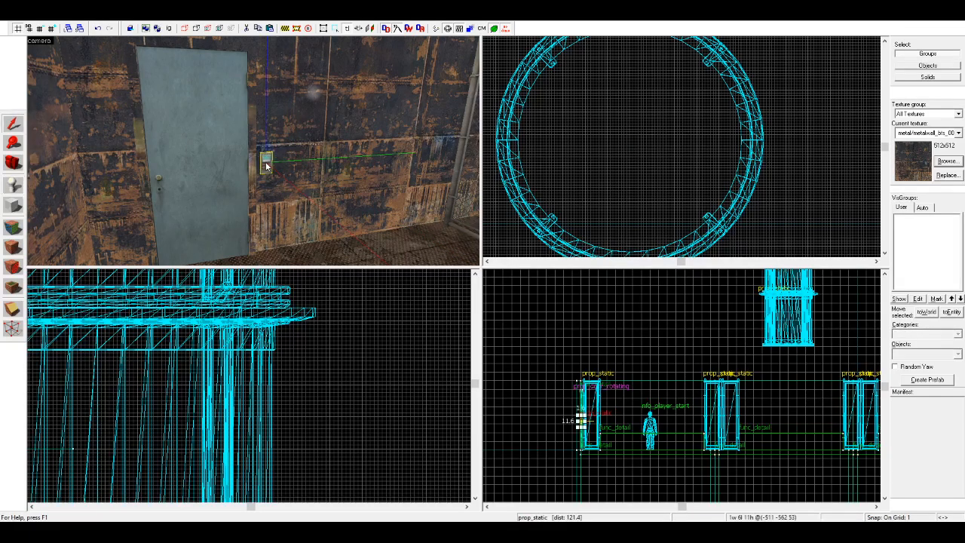
pyautogui.scroll(-18, 635, 155)
pyautogui.scroll(15, 635, 155)
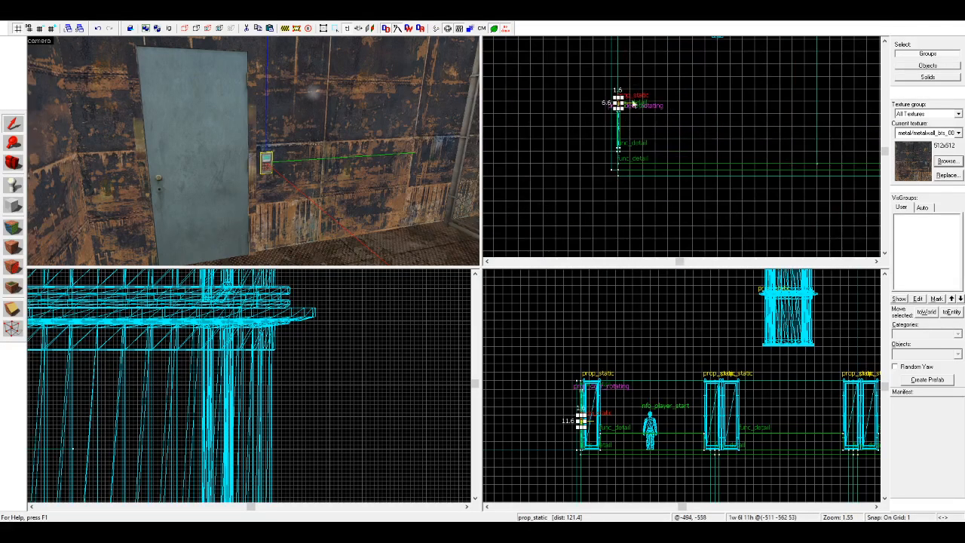
pyautogui.moveTo(615, 113); pyautogui.dragTo(634, 147)
pyautogui.moveTo(623, 126); pyautogui.dragTo(624, 114)
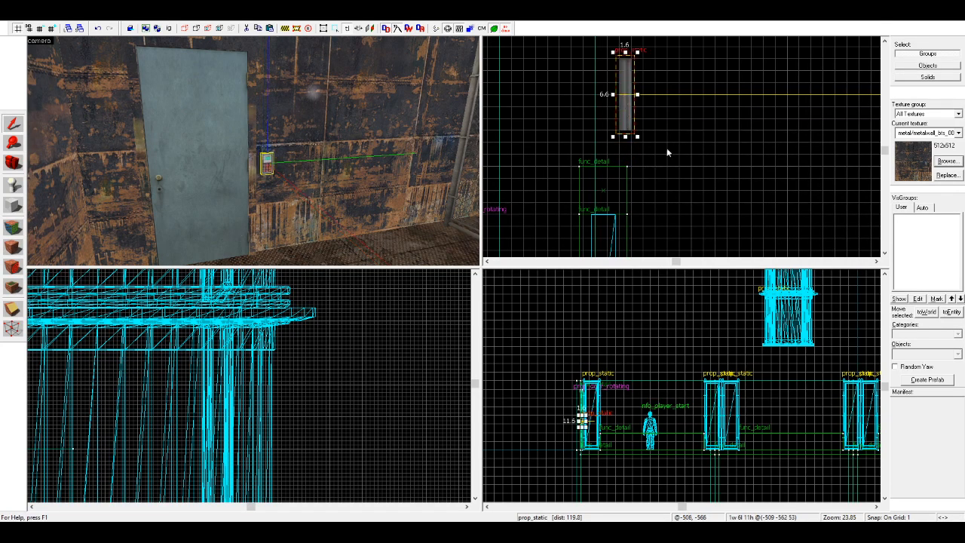
pyautogui.click(655, 142)
# Step: Create a backing block 1 unit wide, 8 long and 12 high on the wall behind the keypad
pyautogui.scroll(7, 595, 440)
pyautogui.scroll(5, 306, 188)
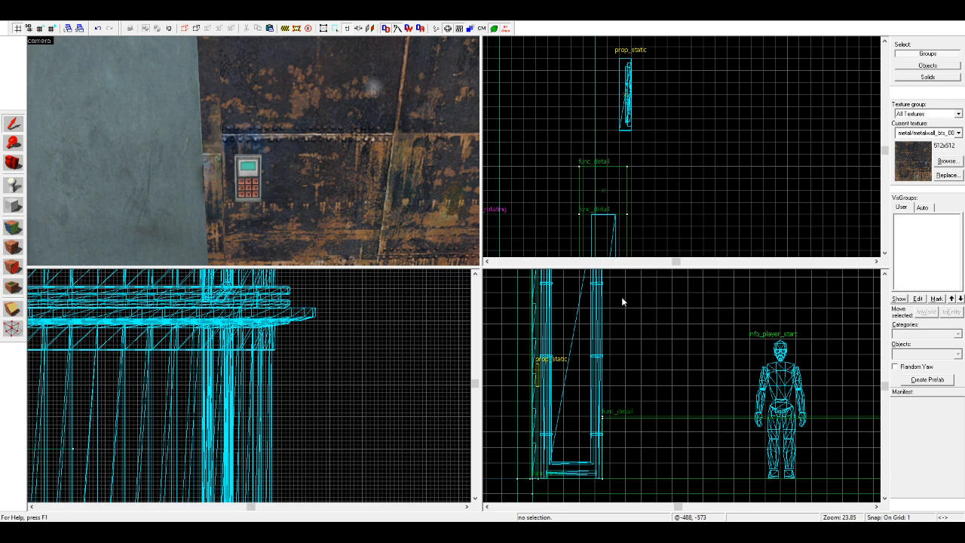
pyautogui.click(10, 206)
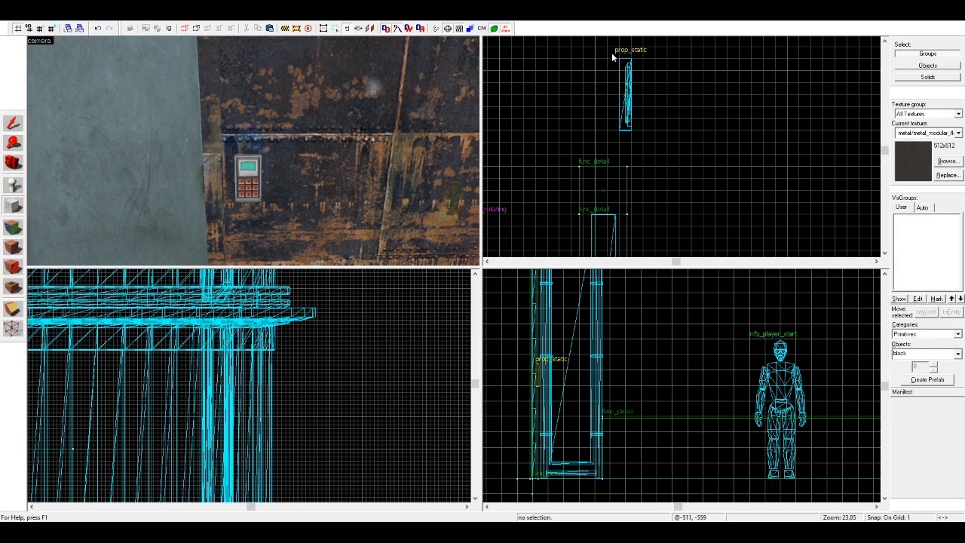
pyautogui.moveTo(595, 135)
pyautogui.mouseDown()
pyautogui.moveTo(609, 57)
pyautogui.moveTo(601, 45)
pyautogui.mouseUp()
pyautogui.scroll(6, 542, 373)
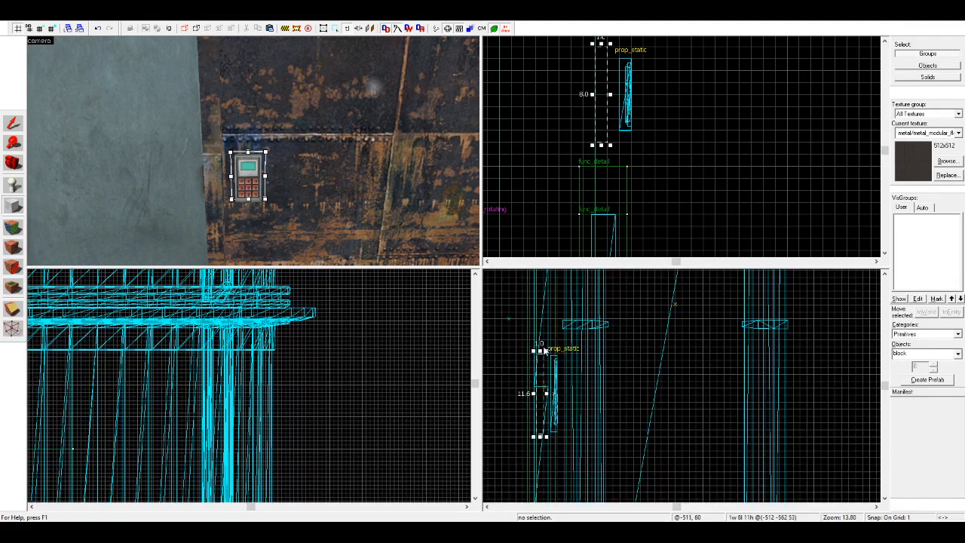
pyautogui.press('Return')
pyautogui.click(13, 123)
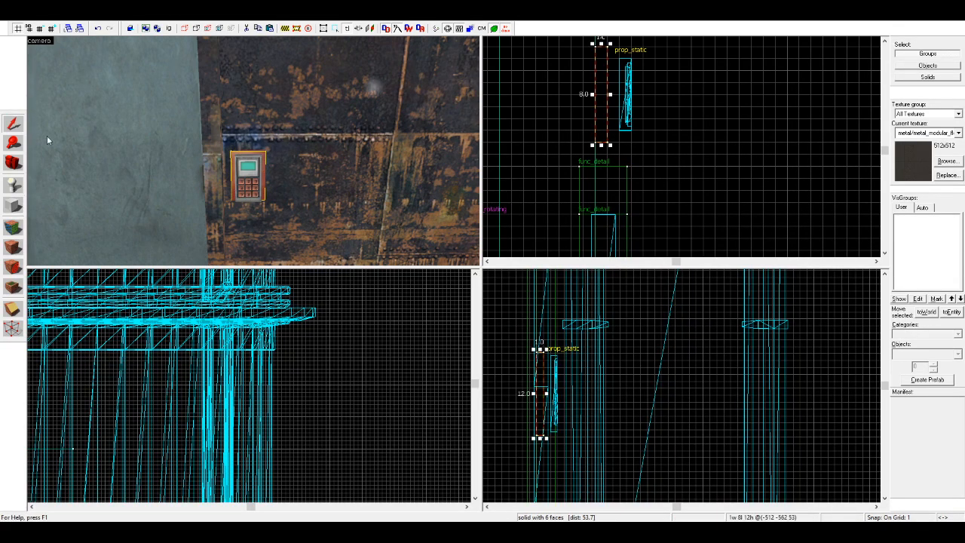
pyautogui.scroll(2, 542, 439)
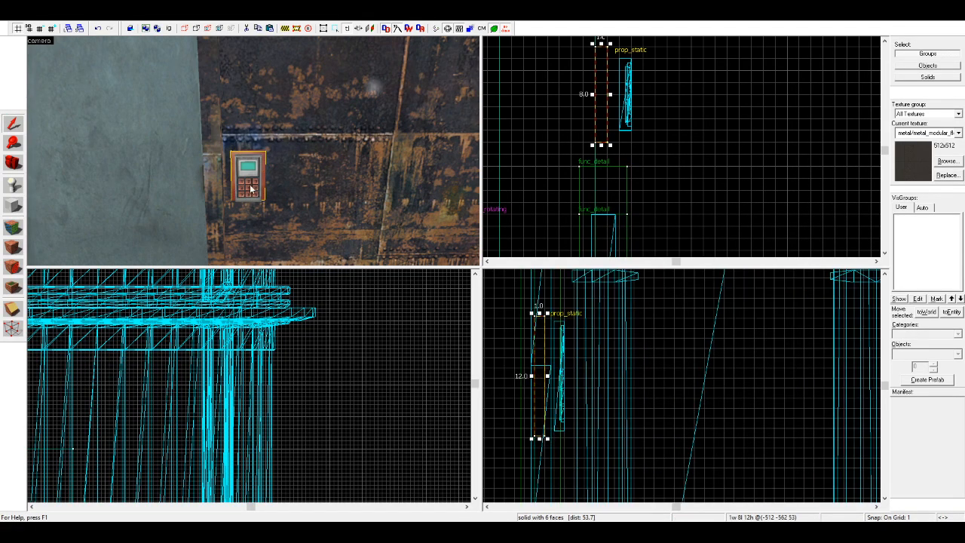
# Step: Nudge the keypad one unit back against its backing block and turn the block into a func_detail
pyautogui.click(249, 189)
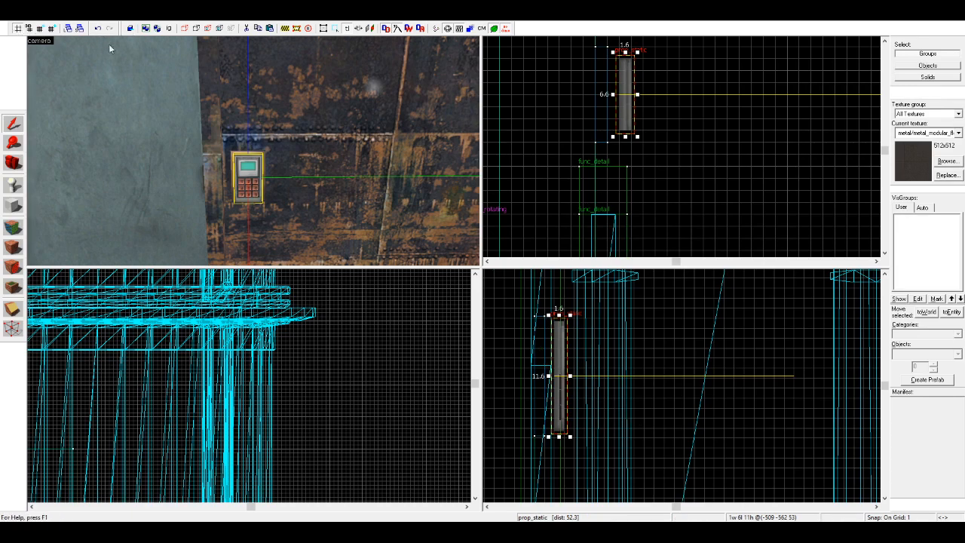
pyautogui.press('Left')
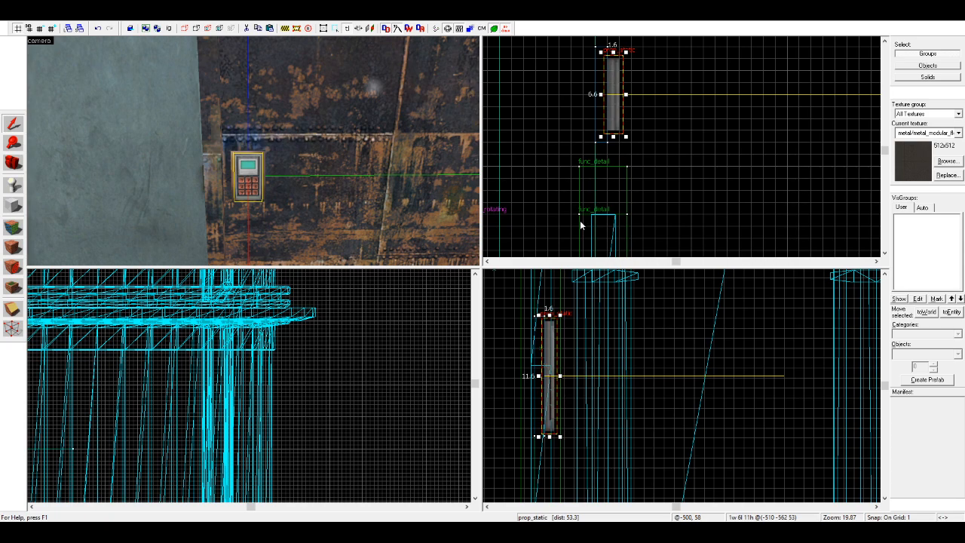
pyautogui.click(709, 159)
pyautogui.click(261, 194)
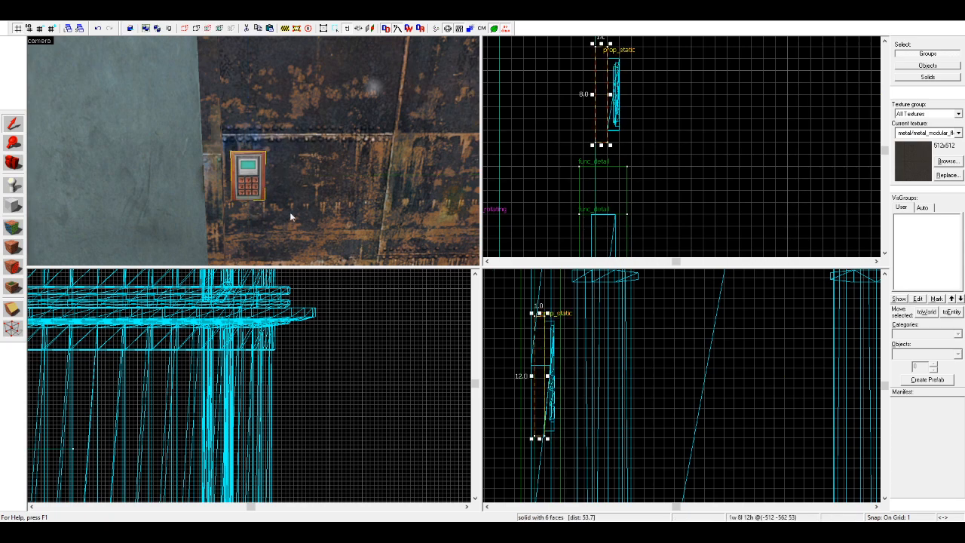
pyautogui.click(647, 148)
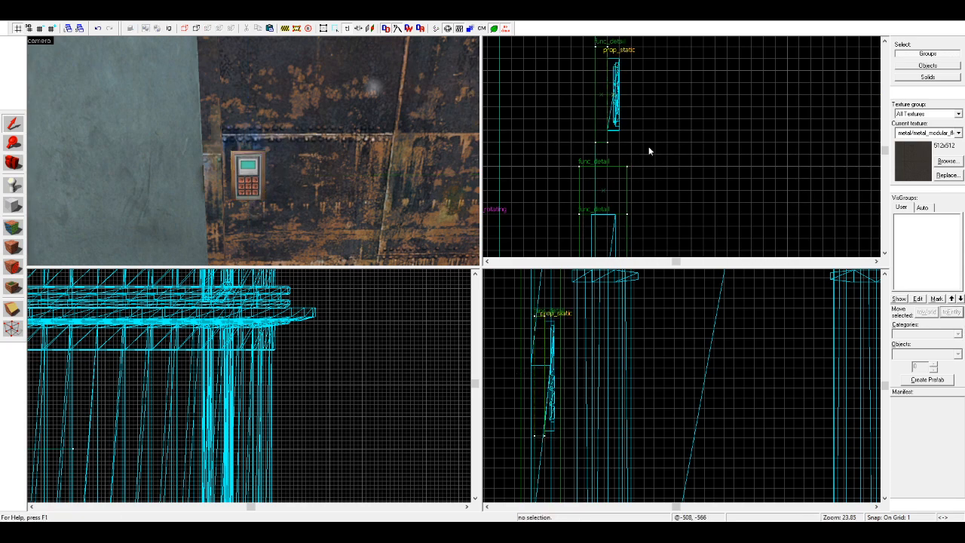
# Step: Duplicate the keypad lower and farther from the door, and change the copy's model to a thin vertical pipe
pyautogui.press('z')
pyautogui.press('s')
pyautogui.press('z')
pyautogui.click(248, 171)
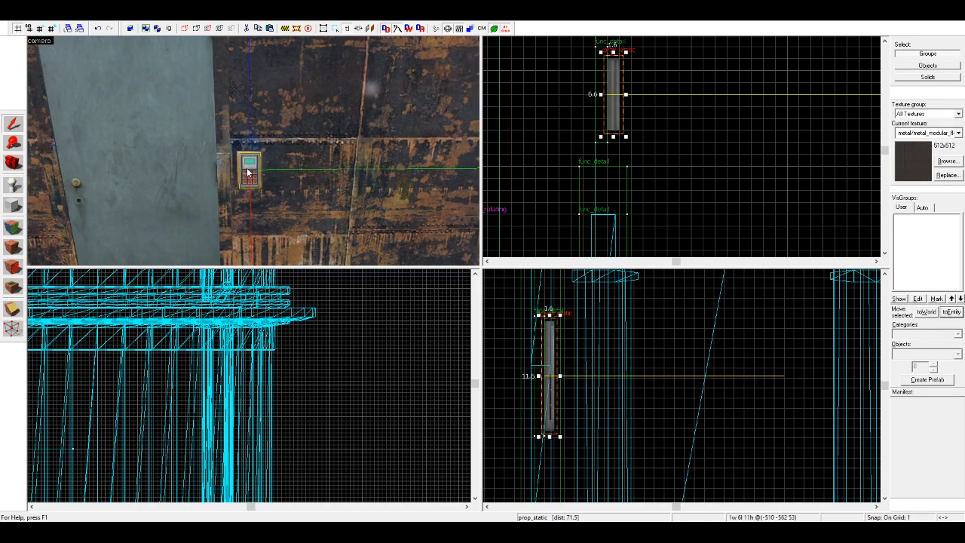
pyautogui.keyDown('shift'); pyautogui.moveTo(248, 170); pyautogui.dragTo(353, 207); pyautogui.keyUp('shift')
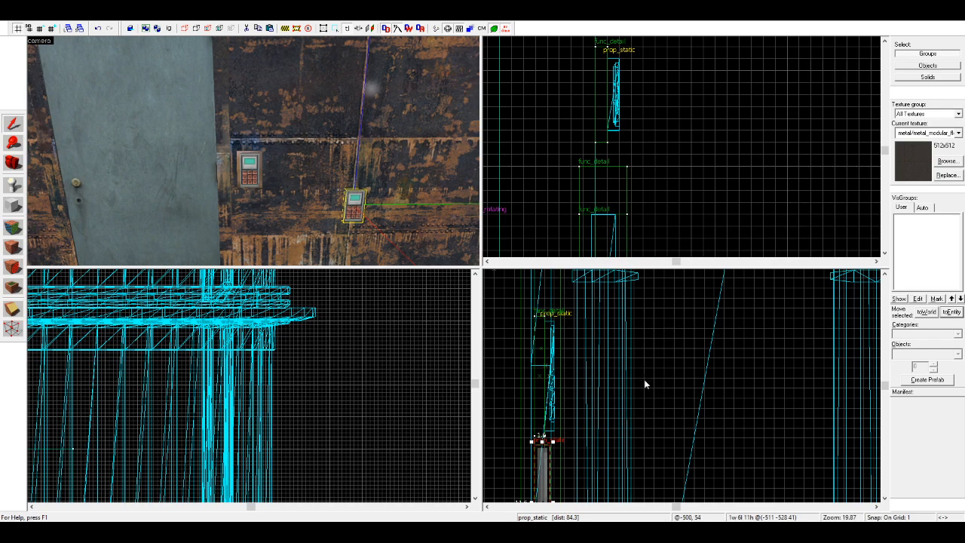
pyautogui.click(627, 366)
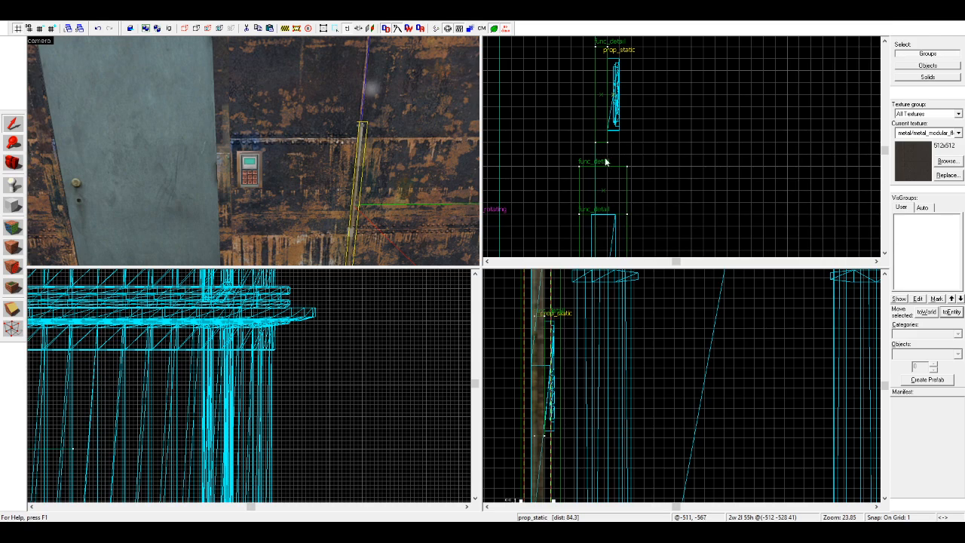
# Step: Move the pipe underneath the keypad so it runs down the wall from the backing block
pyautogui.scroll(-4, 607, 158)
pyautogui.scroll(-2, 624, 137)
pyautogui.scroll(-4, 624, 136)
pyautogui.scroll(4, 620, 96)
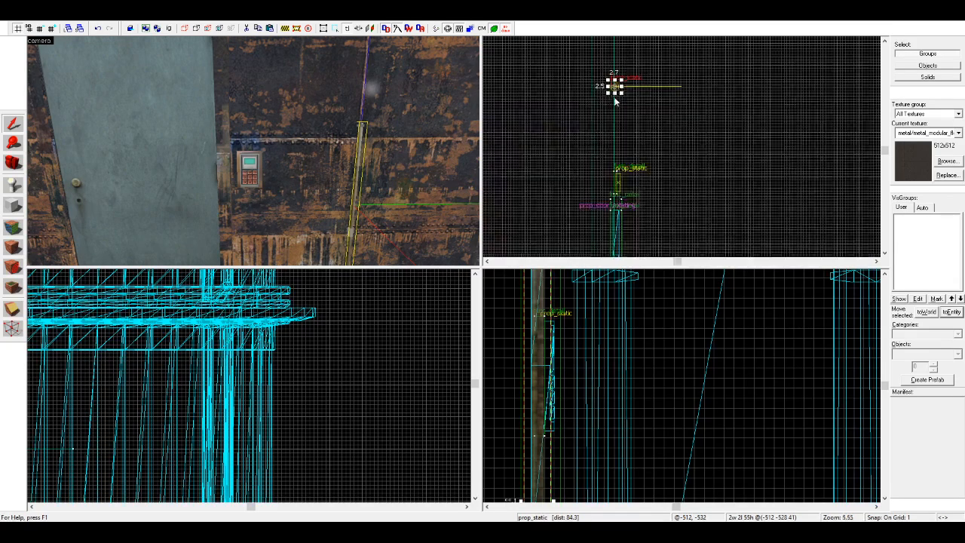
pyautogui.scroll(8, 631, 195)
pyautogui.moveTo(615, 86); pyautogui.dragTo(574, 124)
pyautogui.scroll(-5, 526, 319)
pyautogui.moveTo(527, 314); pyautogui.dragTo(549, 392)
# Step: Duplicate the pipe beside itself under the keypad's other side and clear the selection
pyautogui.scroll(5, 520, 385)
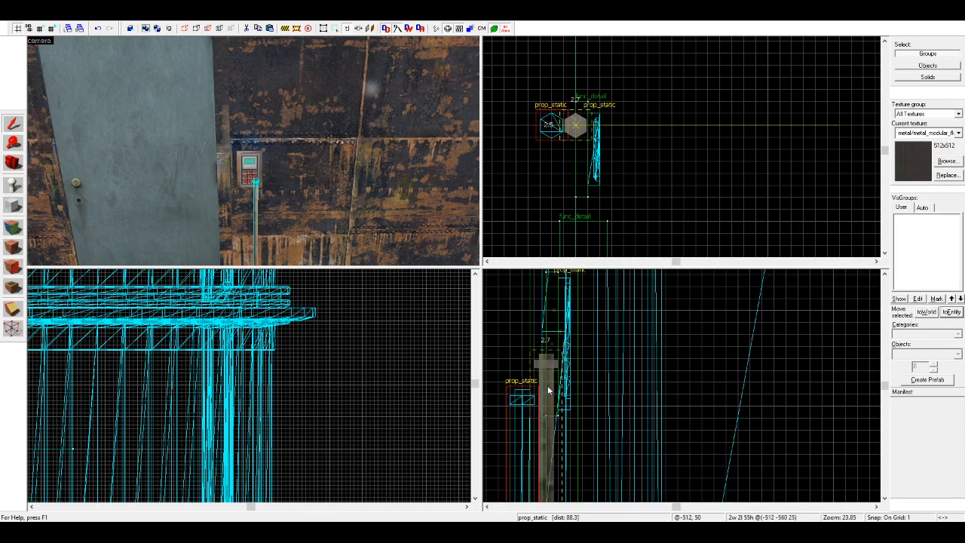
pyautogui.keyDown('shift'); pyautogui.moveTo(575, 127); pyautogui.dragTo(575, 197); pyautogui.keyUp('shift')
pyautogui.click(663, 190)
# Step: Examine the keypad and its two pipes up close in an enlarged camera view, and view the whole room from above
pyautogui.click(17, 164)
pyautogui.moveTo(135, 164); pyautogui.dragTo(254, 152)
pyautogui.press('pagedown')
pyautogui.press('pageup')
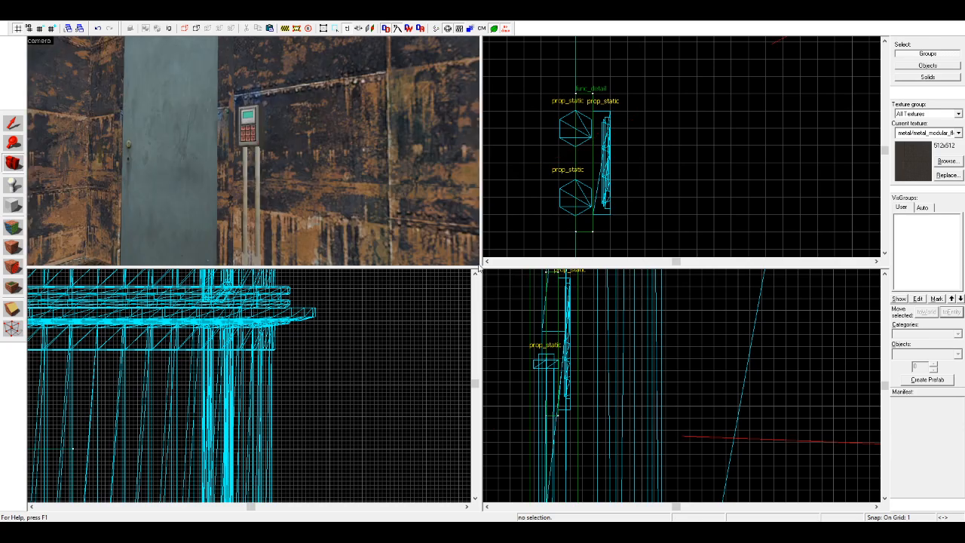
pyautogui.moveTo(478, 267); pyautogui.dragTo(479, 301)
pyautogui.scroll(5, 253, 168)
pyautogui.moveTo(253, 167); pyautogui.dragTo(253, 167)
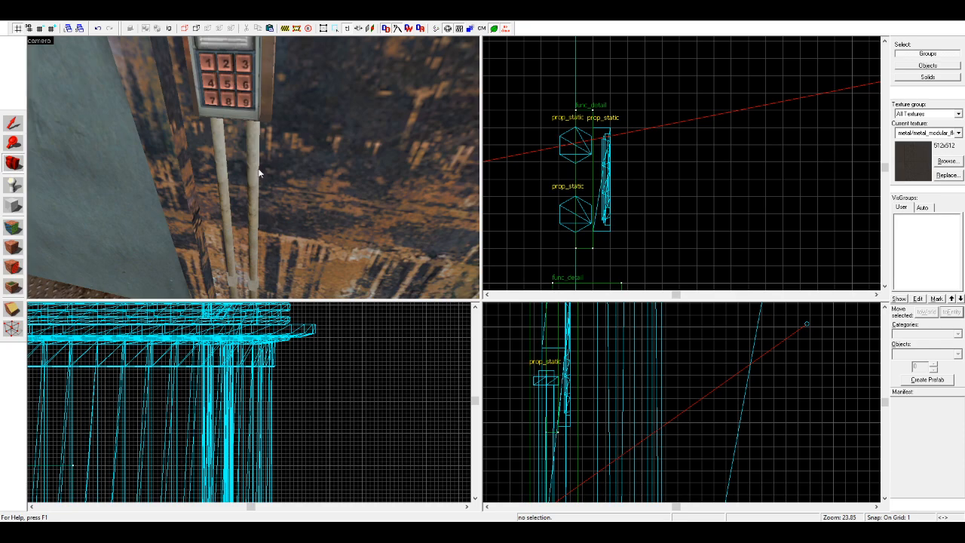
pyautogui.moveTo(261, 169); pyautogui.dragTo(253, 167)
pyautogui.press('w')
pyautogui.press('s')
pyautogui.press('d')
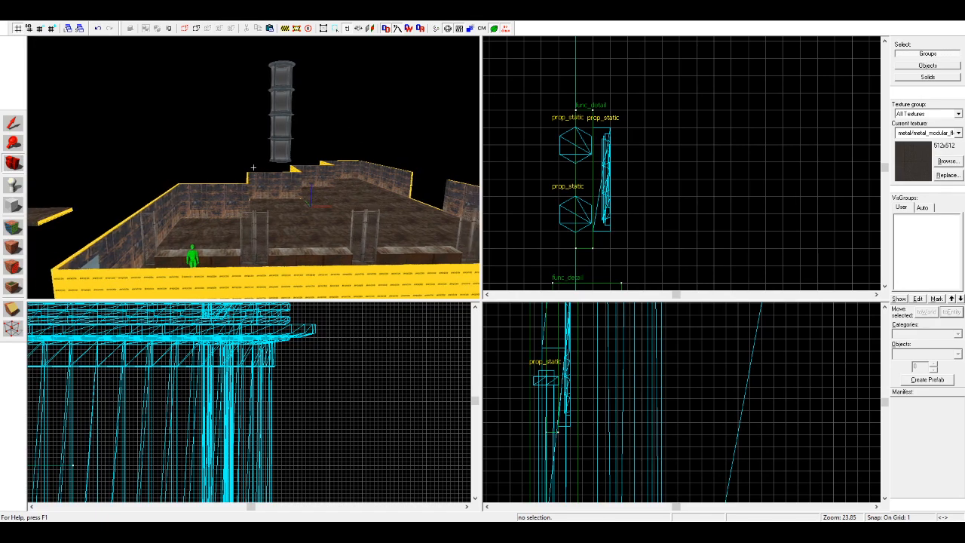
# Step: Duplicate all the room's wall brushes straight up by one wall height to stack a second tier on top
pyautogui.click(14, 127)
pyautogui.click(156, 205)
pyautogui.keyDown('ctrl'); pyautogui.click(209, 199); pyautogui.keyUp('ctrl')
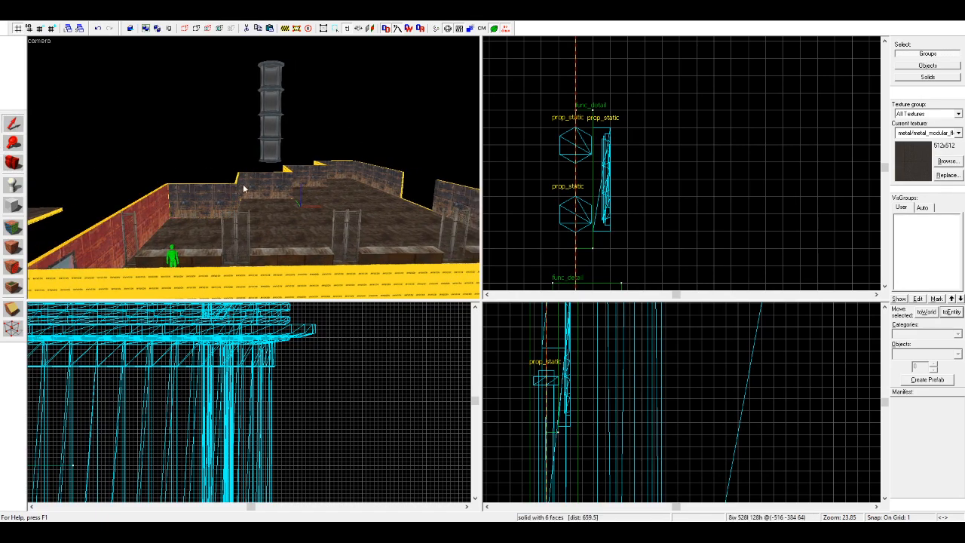
pyautogui.keyDown('ctrl'); pyautogui.click(240, 189); pyautogui.keyUp('ctrl')
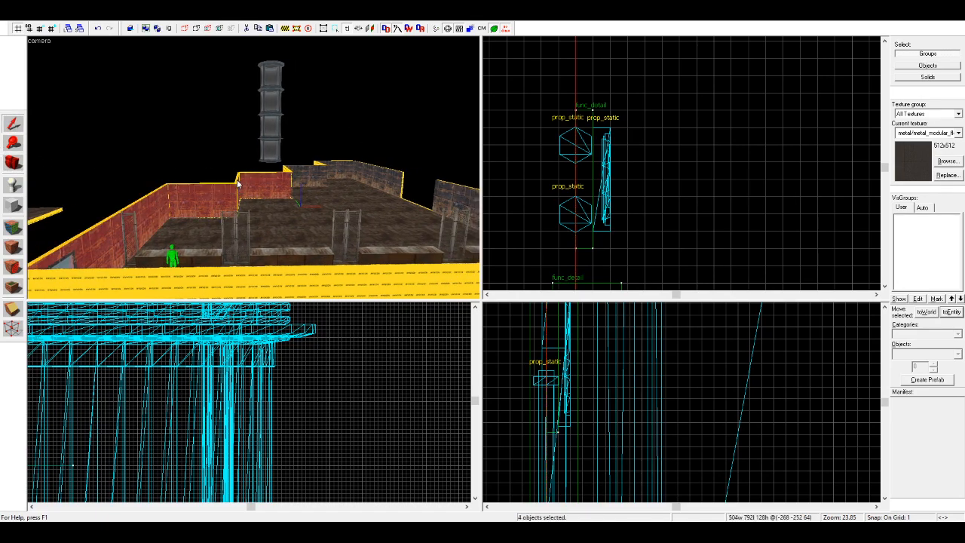
pyautogui.keyDown('ctrl'); pyautogui.click(313, 176); pyautogui.keyUp('ctrl')
pyautogui.keyDown('ctrl'); pyautogui.click(325, 167); pyautogui.keyUp('ctrl')
pyautogui.keyDown('ctrl'); pyautogui.click(340, 169); pyautogui.keyUp('ctrl')
pyautogui.keyDown('ctrl'); pyautogui.click(381, 178); pyautogui.keyUp('ctrl')
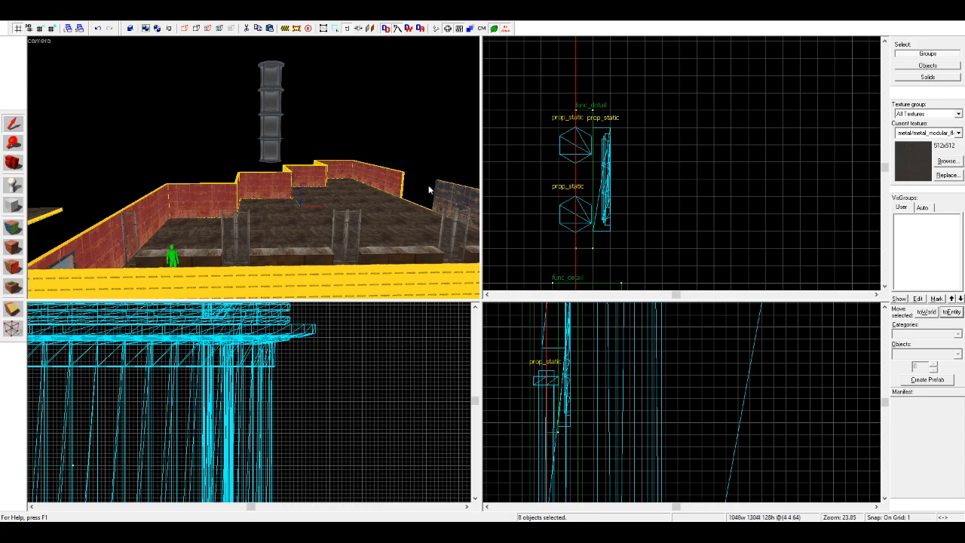
pyautogui.press('s')
pyautogui.press('d')
pyautogui.keyDown('ctrl'); pyautogui.click(365, 232); pyautogui.keyUp('ctrl')
pyautogui.scroll(-20, 273, 420)
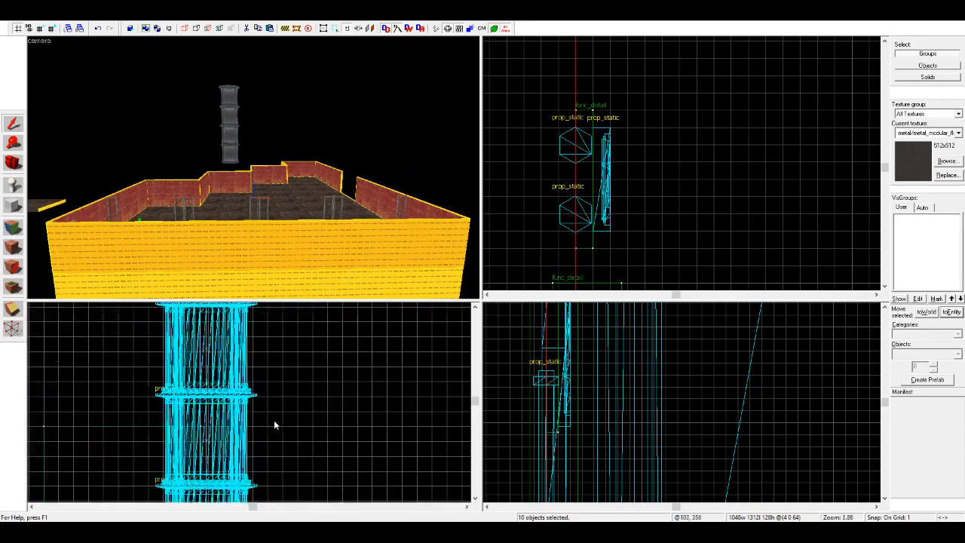
pyautogui.scroll(11, 252, 437)
pyautogui.moveTo(231, 441)
pyautogui.keyDown('shift'); pyautogui.mouseDown()
pyautogui.moveTo(230, 356)
pyautogui.moveTo(243, 354)
pyautogui.mouseUp(); pyautogui.keyUp('shift')
pyautogui.scroll(11, 166, 396)
pyautogui.press('Escape')
# Step: Apply the dark rusty metal wall texture to the upper-tier walls around the door and the adjoining stepped corner
pyautogui.press('w')
pyautogui.press('z')
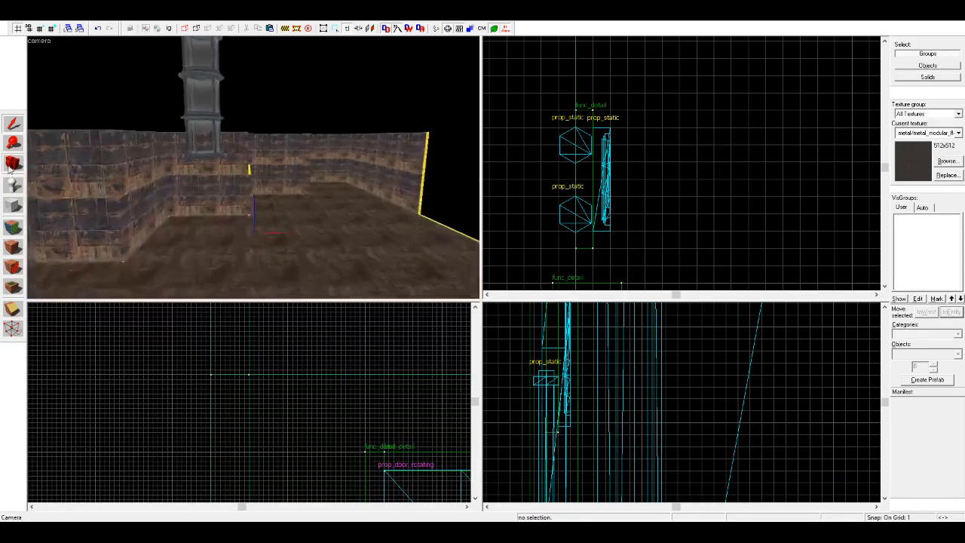
pyautogui.press('z')
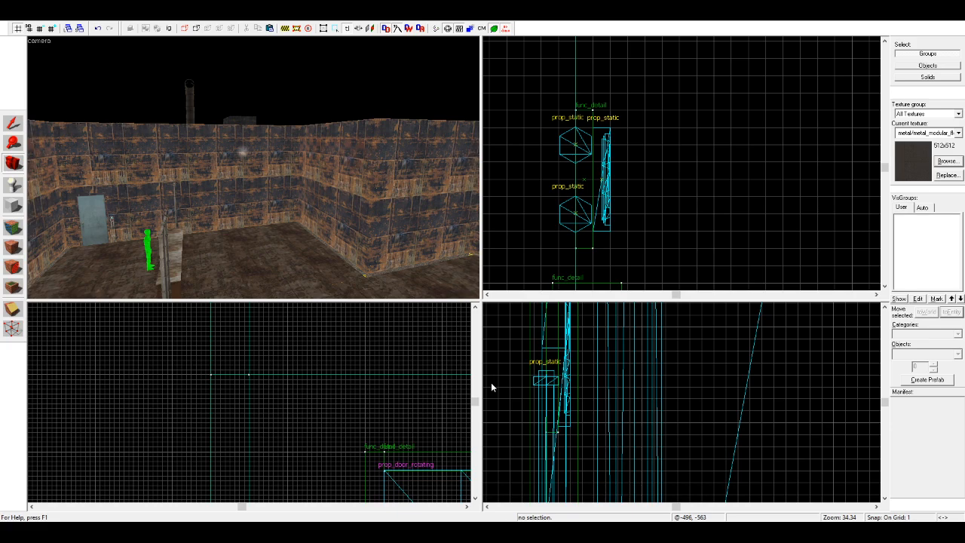
pyautogui.press('w')
pyautogui.press('a')
pyautogui.click(13, 228)
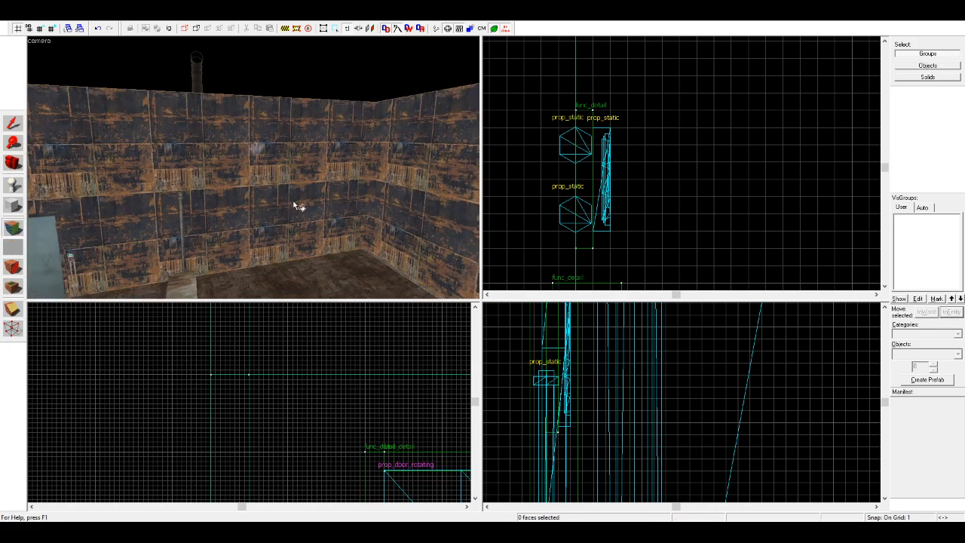
pyautogui.rightClick(279, 134)
pyautogui.press('s')
pyautogui.rightClick(388, 134)
pyautogui.rightClick(80, 167)
pyautogui.press('d')
pyautogui.rightClick(350, 150)
pyautogui.press('w')
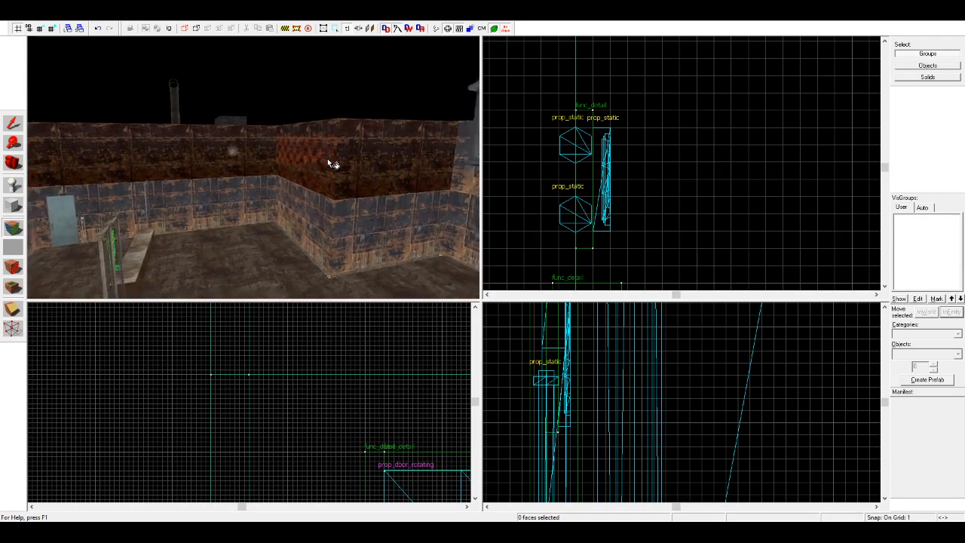
# Step: Continue the dark rusty texture across the remaining upper-tier walls at the room's stepped far end
pyautogui.press('d')
pyautogui.press('w')
pyautogui.rightClick(294, 163)
pyautogui.press('d')
pyautogui.rightClick(260, 134)
pyautogui.press('d')
pyautogui.press('w')
pyautogui.rightClick(240, 135)
pyautogui.rightClick(226, 138)
pyautogui.rightClick(339, 131)
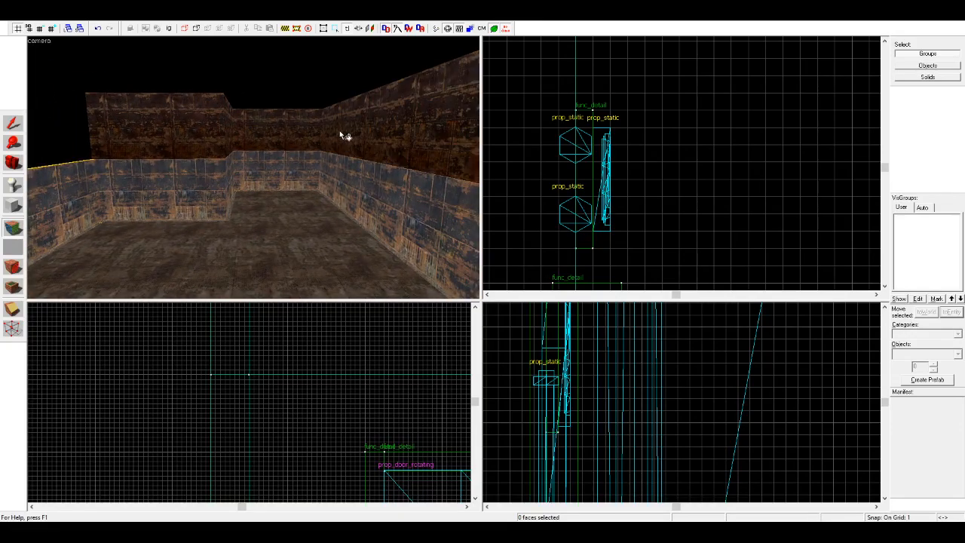
# Step: Duplicate a parallel upper wall segment into the gap in the upper tier at the stepped corner near the large tank
pyautogui.press('s')
pyautogui.press('Right')
pyautogui.press('d')
pyautogui.press('d')
pyautogui.click(13, 163)
pyautogui.moveTo(61, 162); pyautogui.dragTo(253, 167)
pyautogui.press('d')
pyautogui.press('w')
pyautogui.click(15, 124)
pyautogui.click(89, 159)
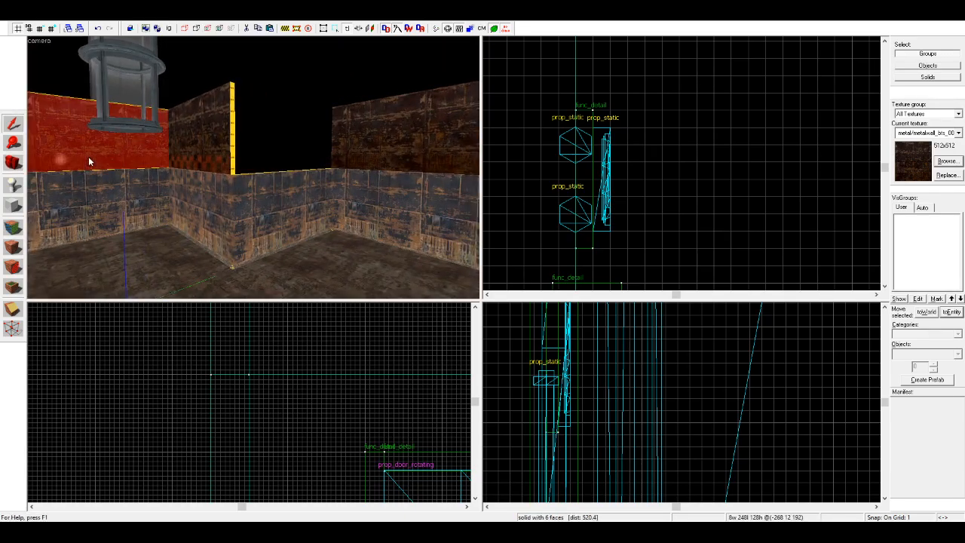
pyautogui.scroll(-14, 708, 156)
pyautogui.scroll(6, 679, 149)
pyautogui.click(665, 174)
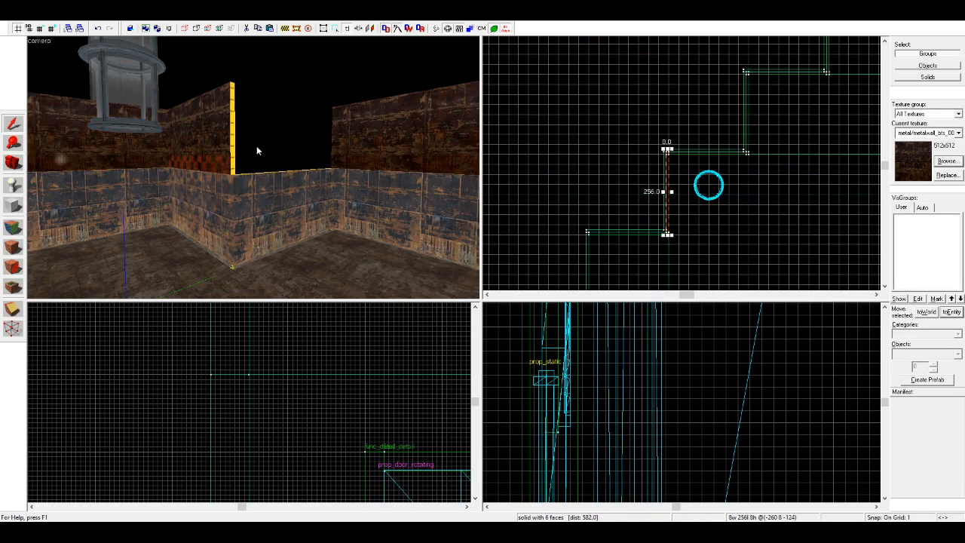
pyautogui.keyDown('ctrl'); pyautogui.click(133, 150); pyautogui.keyUp('ctrl')
pyautogui.scroll(1, 668, 223)
pyautogui.moveTo(663, 224)
pyautogui.keyDown('shift'); pyautogui.mouseDown()
pyautogui.moveTo(767, 129)
pyautogui.moveTo(737, 126)
pyautogui.mouseUp(); pyautogui.keyUp('shift')
pyautogui.scroll(7, 766, 131)
pyautogui.scroll(2, 738, 123)
pyautogui.click(795, 136)
pyautogui.press('w')
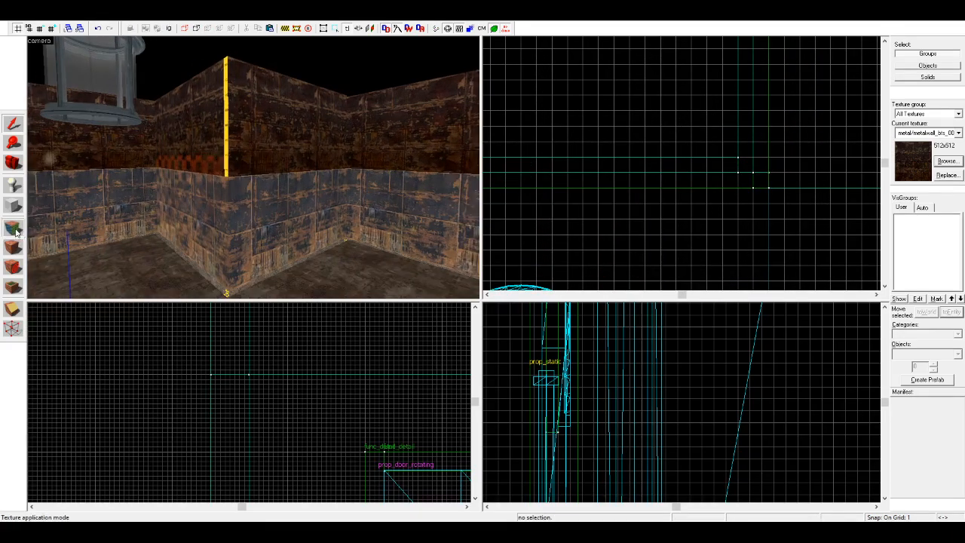
# Step: Apply the panelled metalwall texture with mesh vents to the upper-tier walls around the stepped corners by the tank
pyautogui.click(13, 228)
pyautogui.click(205, 134)
pyautogui.rightClick(226, 137)
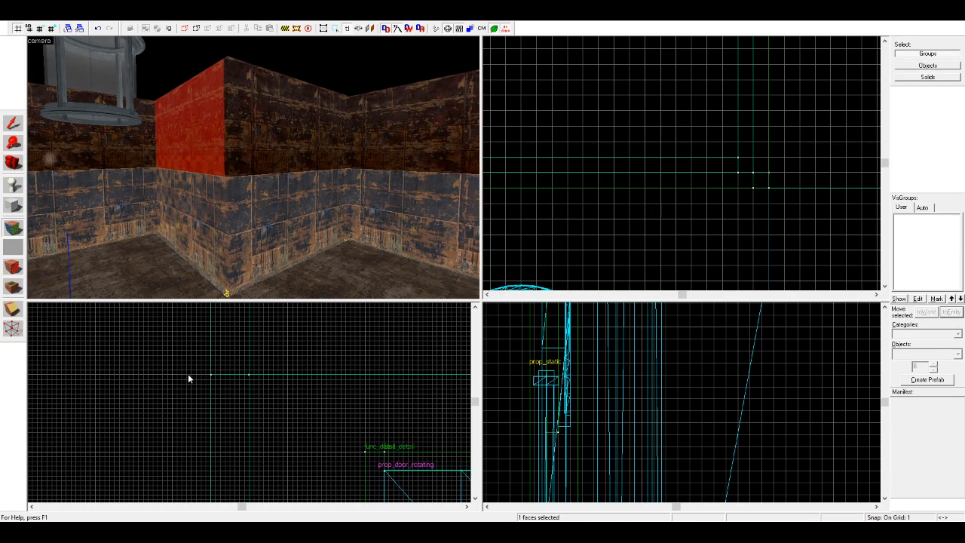
pyautogui.rightClick(292, 130)
pyautogui.rightClick(228, 151)
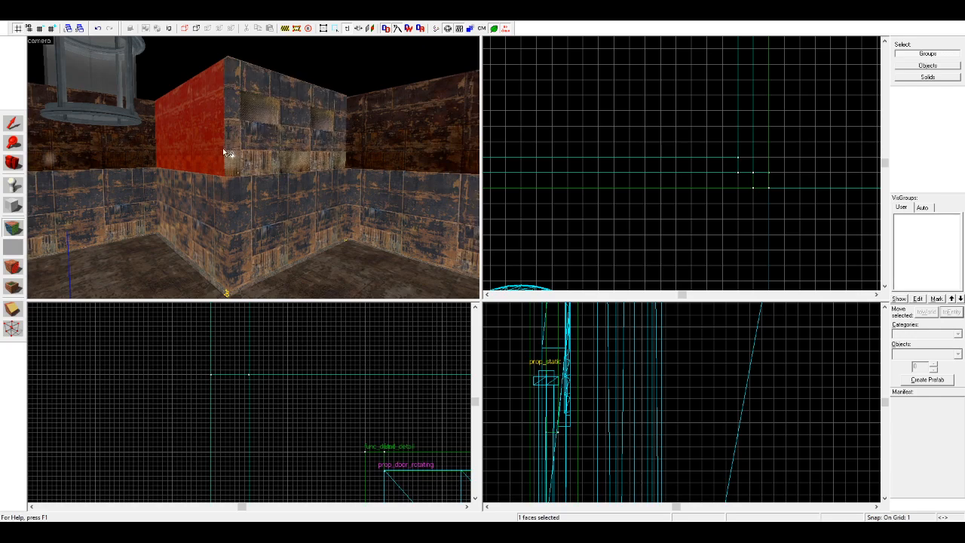
pyautogui.rightClick(221, 149)
pyautogui.rightClick(383, 119)
pyautogui.press('a')
pyautogui.press('s')
pyautogui.rightClick(206, 152)
pyautogui.rightClick(164, 151)
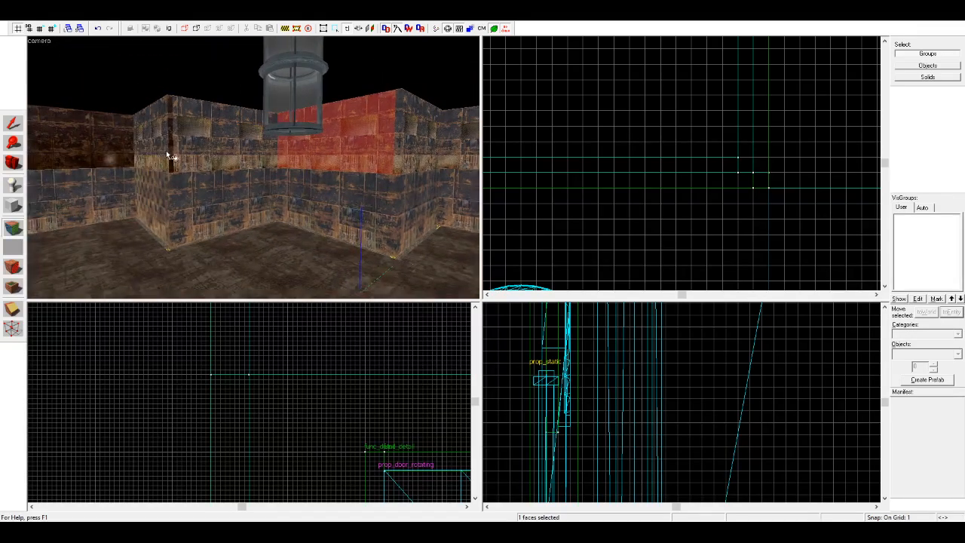
# Step: Apply the same vented panel texture to the upper walls by the door, behind the barrier and at the far end
pyautogui.press('a')
pyautogui.rightClick(126, 152)
pyautogui.press('Left')
pyautogui.rightClick(126, 145)
pyautogui.press('Left')
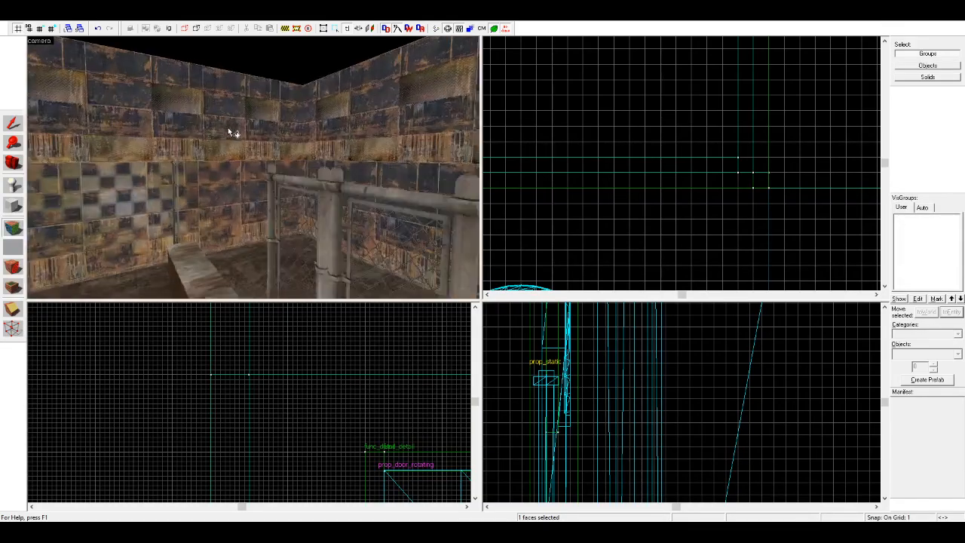
pyautogui.press('s')
pyautogui.press('Left')
pyautogui.press('d')
pyautogui.rightClick(165, 151)
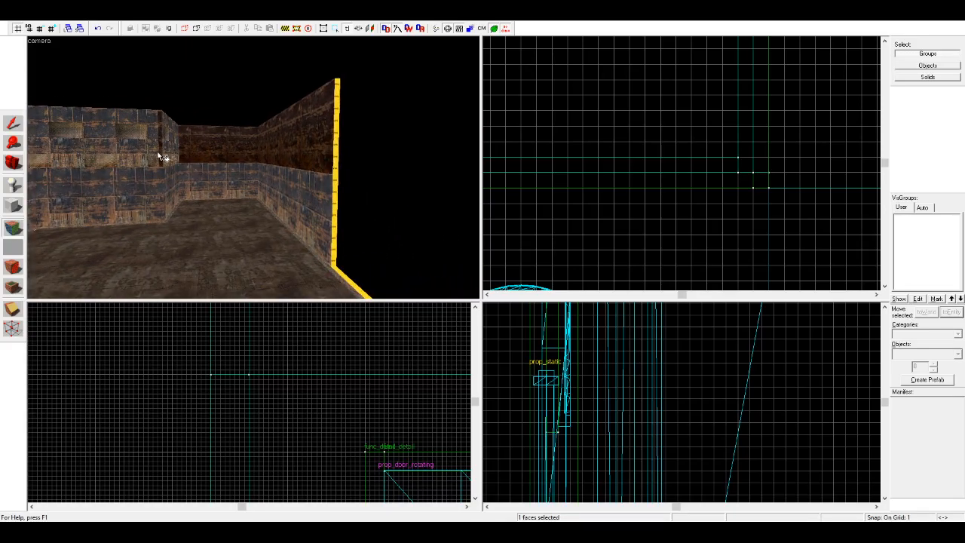
pyautogui.rightClick(211, 149)
pyautogui.rightClick(293, 150)
# Step: Examine the retextured upper walls from inside the room, including the stepped corners and the door side
pyautogui.press('s')
pyautogui.click(13, 162)
pyautogui.moveTo(89, 154); pyautogui.dragTo(253, 151)
pyautogui.press('s')
pyautogui.press('w')
pyautogui.press('s')
pyautogui.press('w')
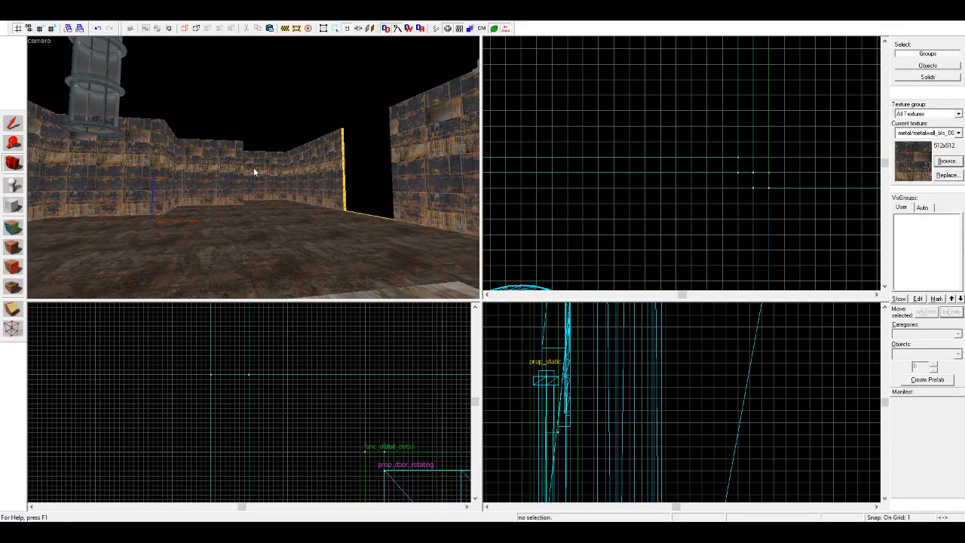
pyautogui.moveTo(253, 168)
pyautogui.mouseDown()
pyautogui.moveTo(238, 167)
pyautogui.moveTo(252, 163)
pyautogui.mouseUp()
pyautogui.press('w')
pyautogui.click(13, 123)
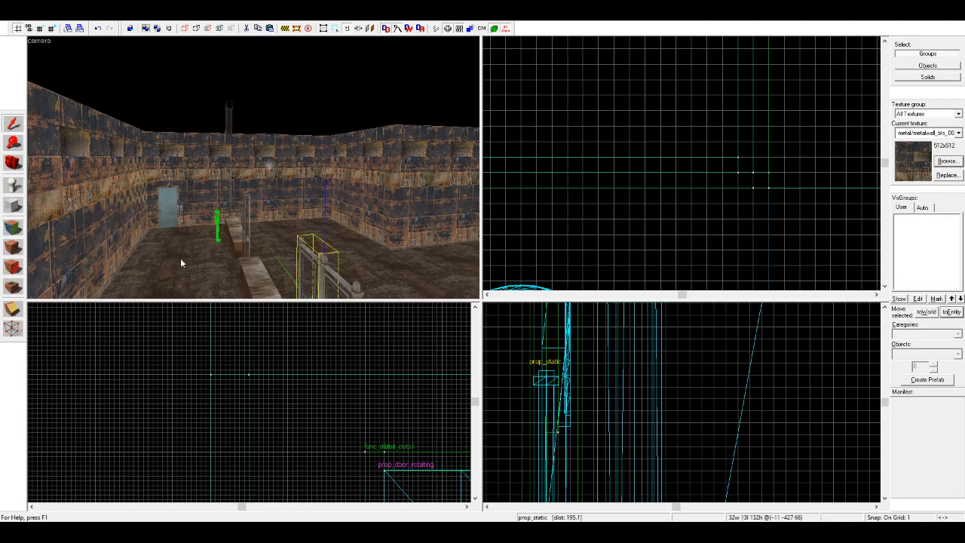
pyautogui.click(190, 261)
pyautogui.click(564, 208)
pyautogui.click(13, 162)
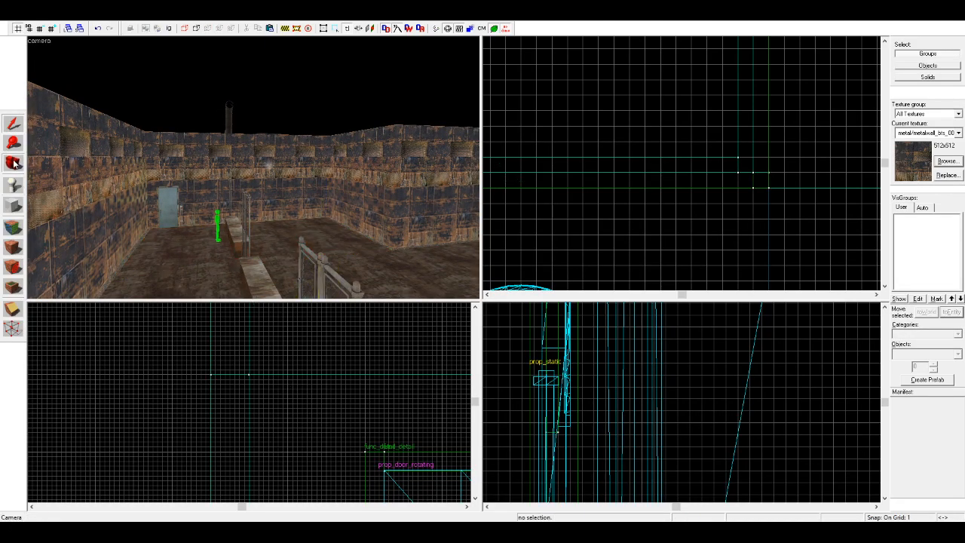
# Step: Thicken the long upper wall behind the counter-and-fence barrier to 144 units as an overhang and check it from below
pyautogui.moveTo(254, 167); pyautogui.dragTo(253, 162, button='right')
pyautogui.moveTo(257, 164); pyautogui.dragTo(254, 167)
pyautogui.press('w')
pyautogui.press('w')
pyautogui.press('d')
pyautogui.press('w')
pyautogui.click(13, 123)
pyautogui.click(104, 121)
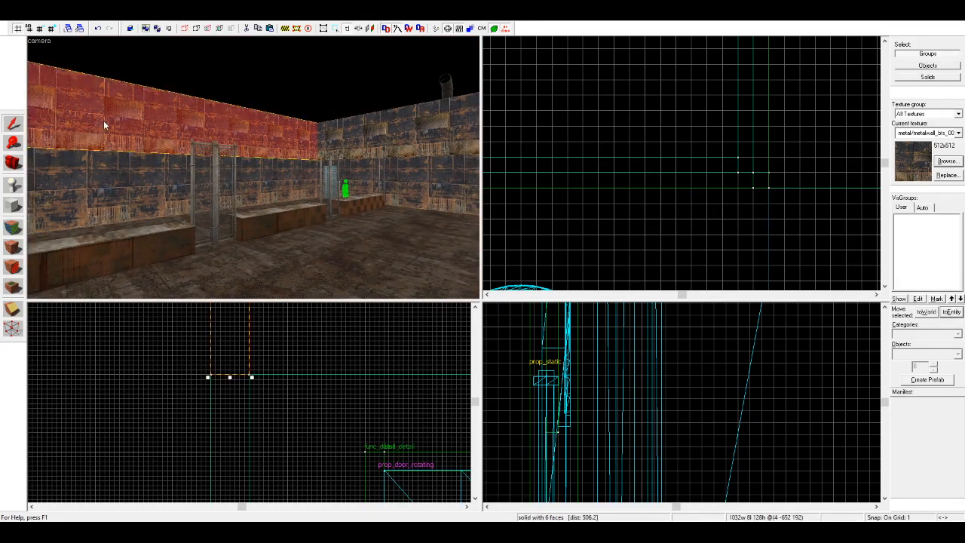
pyautogui.scroll(-14, 256, 374)
pyautogui.scroll(3, 242, 359)
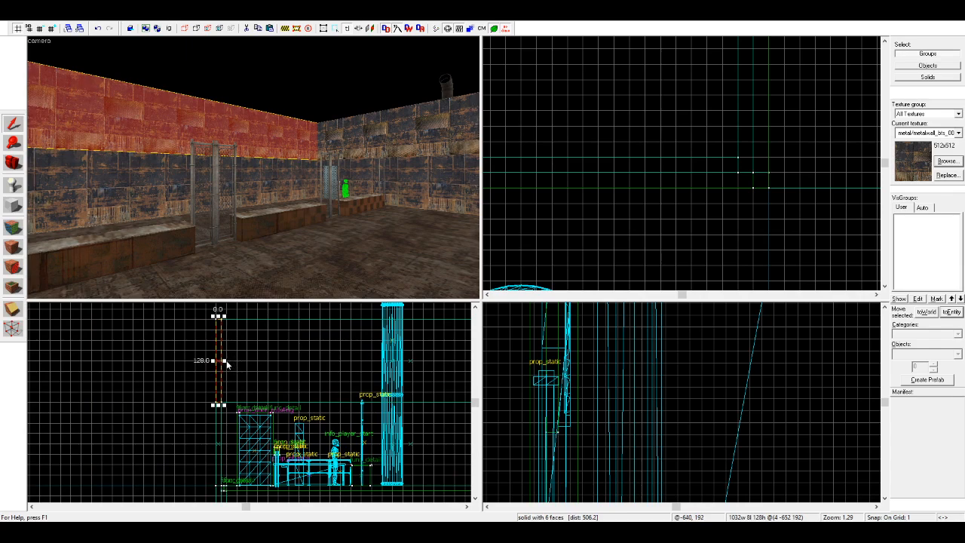
pyautogui.moveTo(225, 362); pyautogui.dragTo(312, 372)
pyautogui.scroll(2, 312, 372)
pyautogui.scroll(-4, 311, 373)
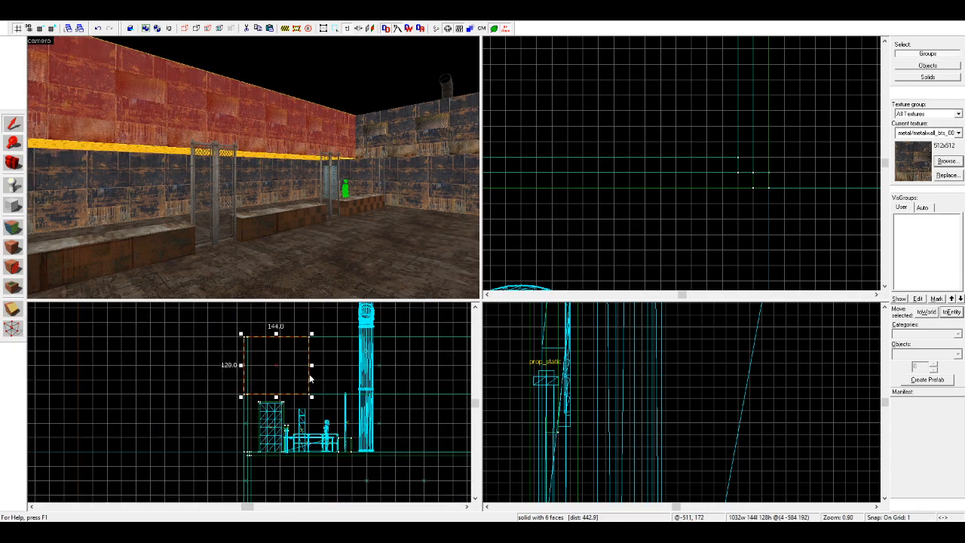
pyautogui.scroll(3, 301, 366)
pyautogui.click(327, 369)
pyautogui.click(8, 162)
pyautogui.moveTo(253, 168); pyautogui.dragTo(254, 168, button='right')
pyautogui.moveTo(254, 167); pyautogui.dragTo(254, 172)
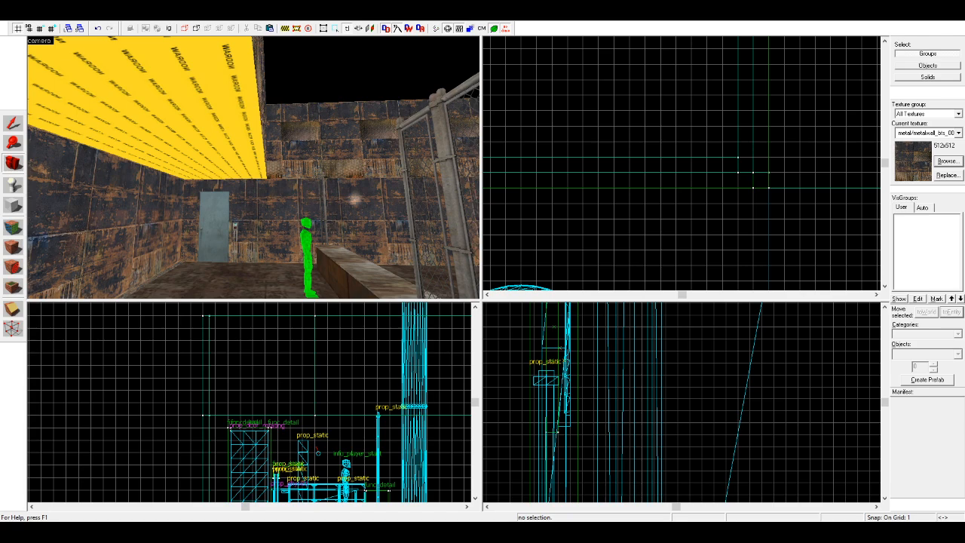
# Step: Reduce the overhanging upper wall's thickness back to 8 units
pyautogui.press('z')
pyautogui.press('d')
pyautogui.hotkey('shift', 's')
pyautogui.click(190, 126)
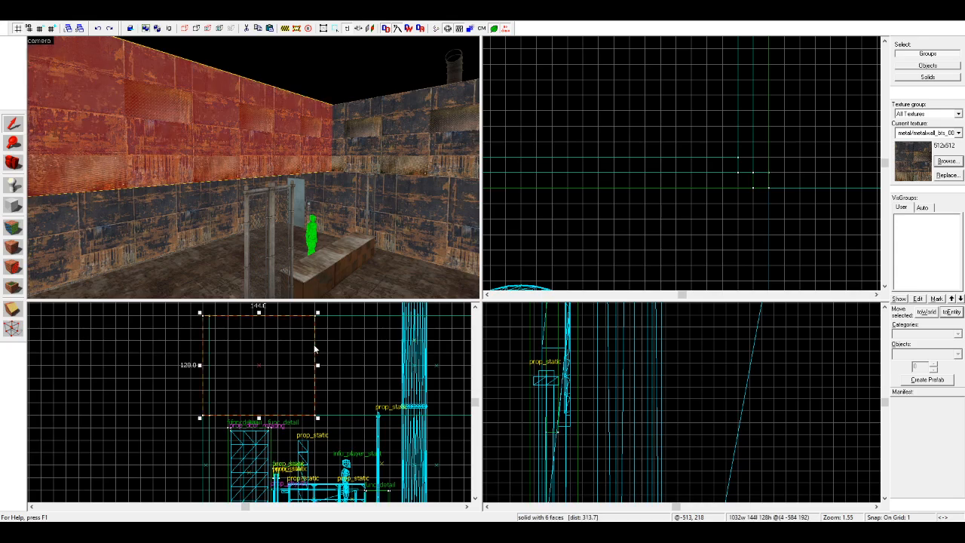
pyautogui.moveTo(317, 365); pyautogui.dragTo(207, 365)
pyautogui.scroll(7, 215, 416)
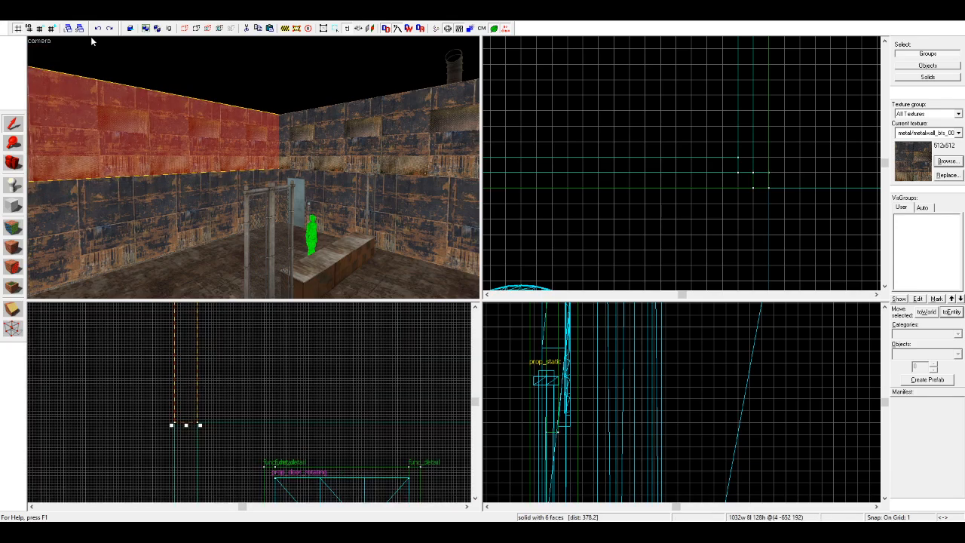
# Step: Set the grid to 4 and reshape a copy of the upper wall into a platform 152 units deep and 8 high
pyautogui.click(51, 28)
pyautogui.click(50, 28)
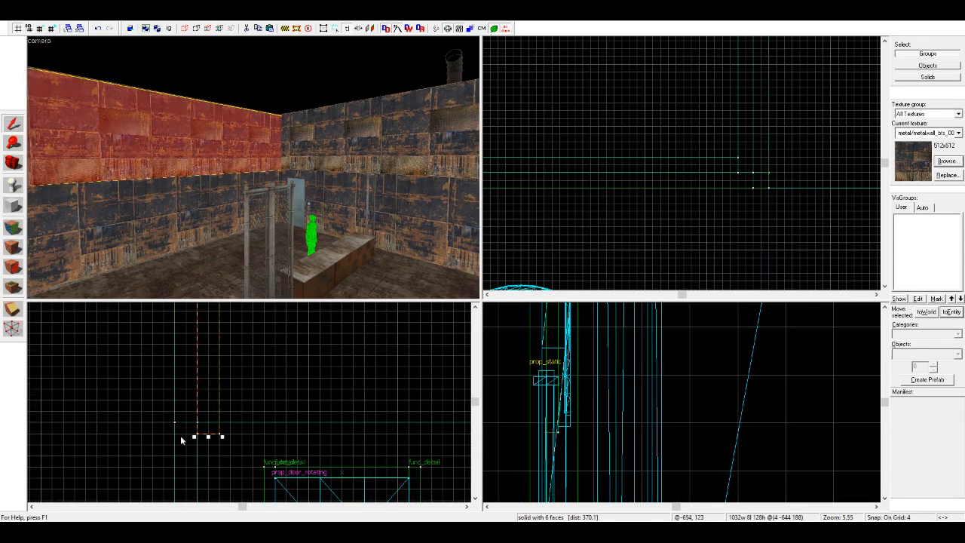
pyautogui.scroll(-9, 168, 419)
pyautogui.moveTo(165, 387); pyautogui.dragTo(240, 445)
pyautogui.scroll(5, 242, 447)
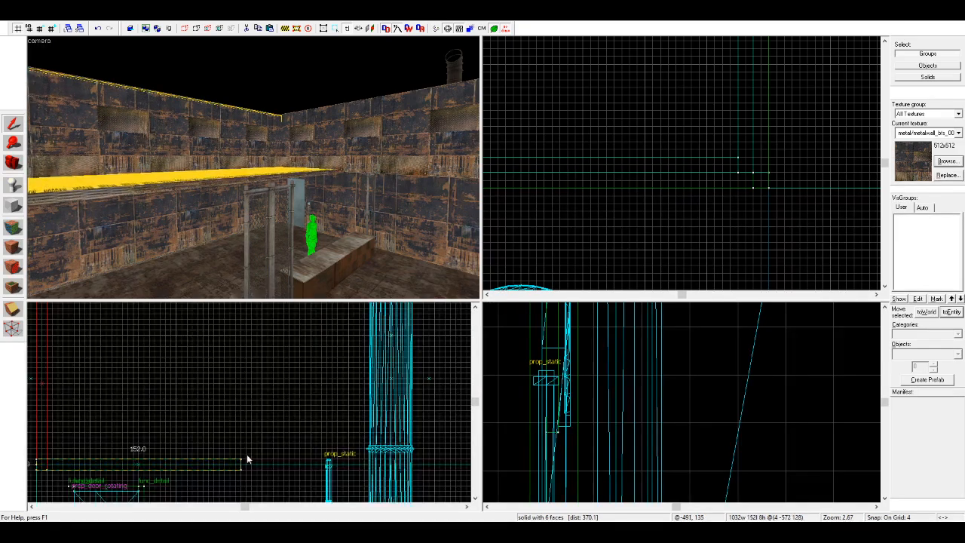
pyautogui.press('Escape')
# Step: Copy the narrow fence section from the floor barrier up onto the new platform
pyautogui.press('z')
pyautogui.press('w')
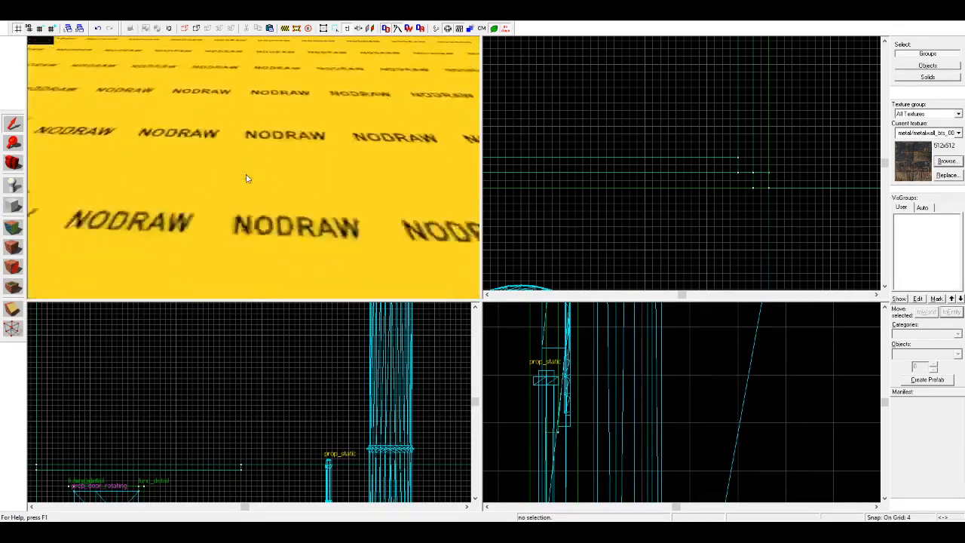
pyautogui.press('s')
pyautogui.press('s')
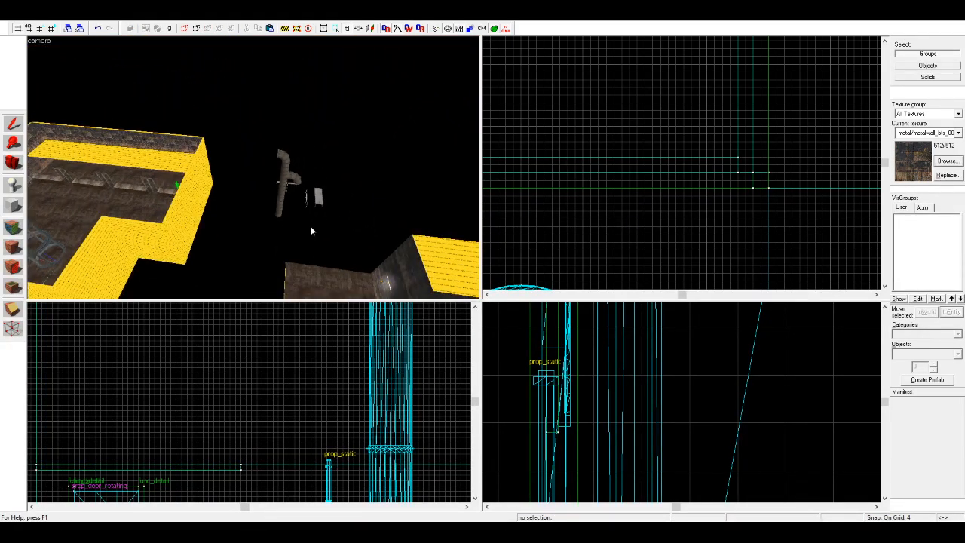
pyautogui.press('s')
pyautogui.press('w')
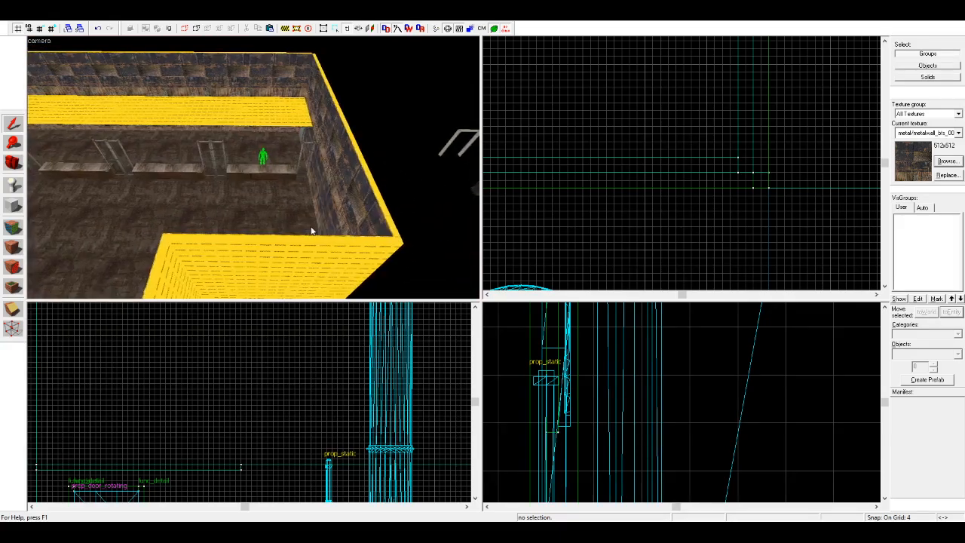
pyautogui.press('s')
pyautogui.click(207, 230)
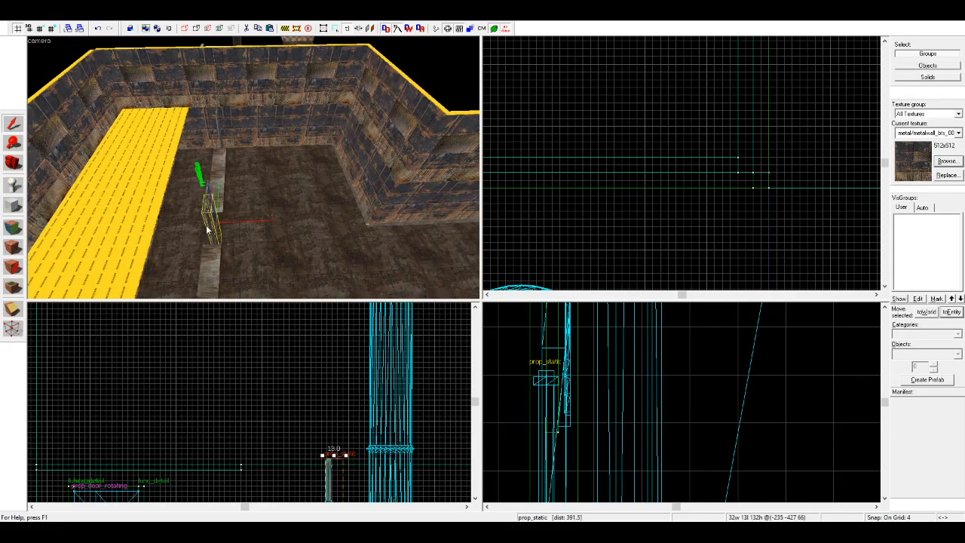
pyautogui.hotkey('ctrl', 'v')
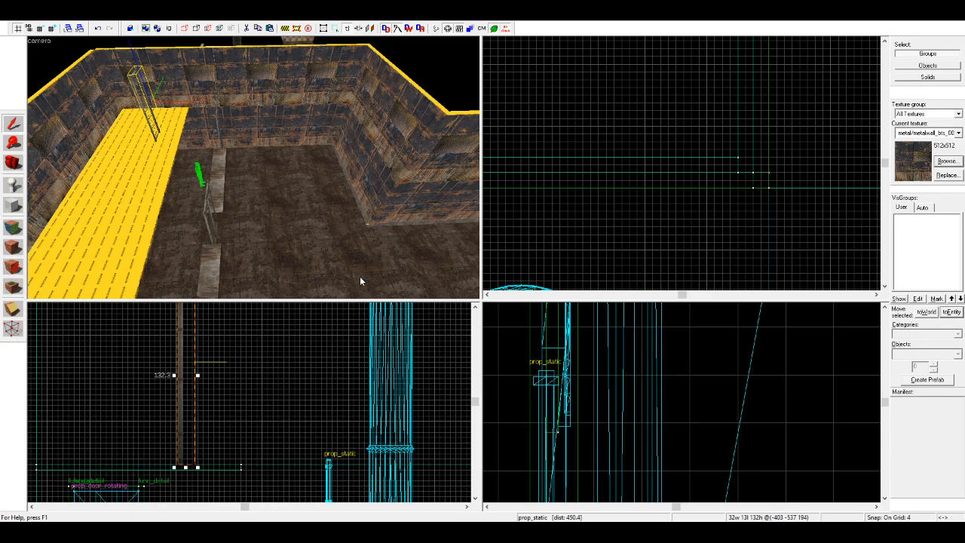
# Step: Undo the narrow fence copy and place the 129-unit-wide fence section on the upper platform instead, toward its end
pyautogui.hotkey('ctrl', 'z')
pyautogui.hotkey('ctrl', 'z')
pyautogui.click(131, 178)
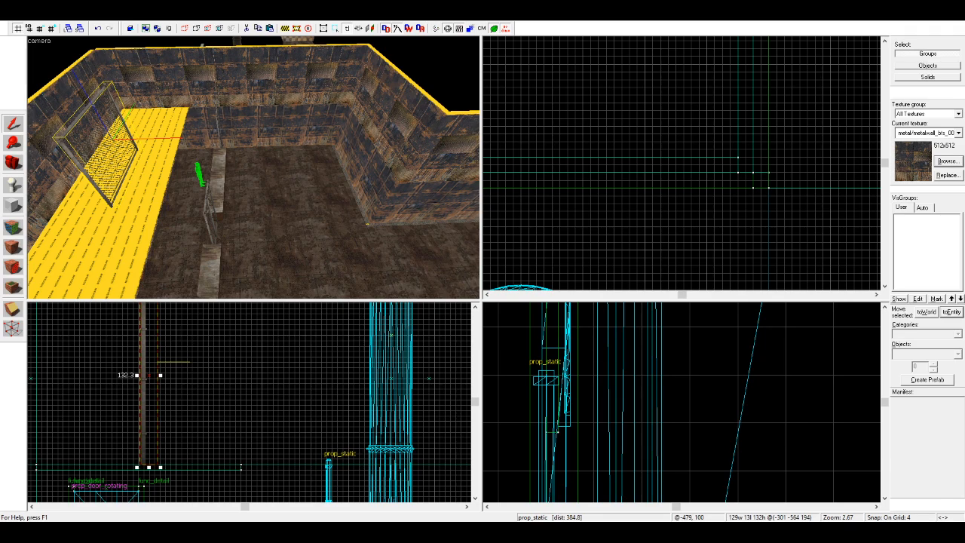
pyautogui.hotkey('ctrl', 'z')
pyautogui.scroll(-18, 701, 137)
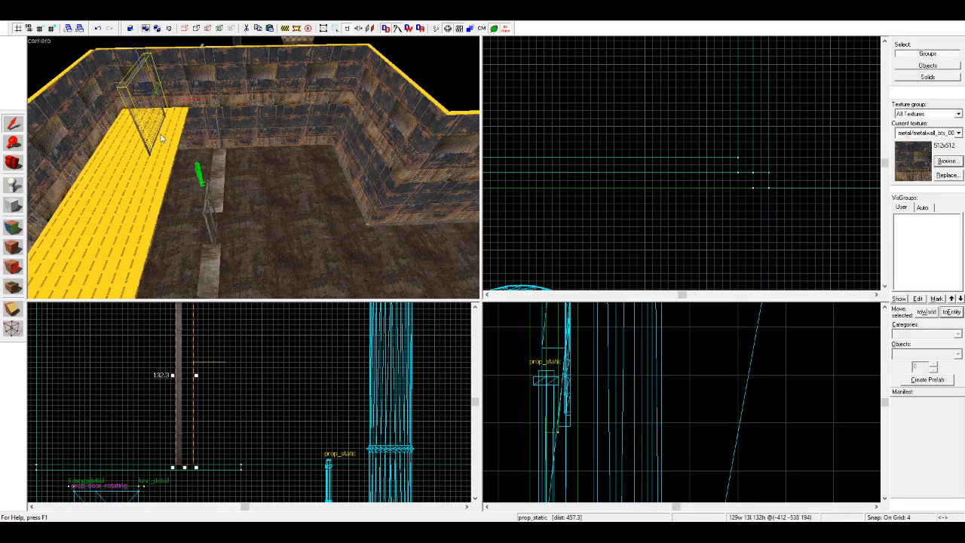
pyautogui.scroll(6, 664, 183)
pyautogui.scroll(10, 663, 178)
pyautogui.moveTo(667, 150); pyautogui.dragTo(788, 155)
pyautogui.scroll(2, 633, 107)
pyautogui.scroll(-3, 654, 171)
pyautogui.scroll(-4, 685, 167)
pyautogui.scroll(4, 774, 152)
pyautogui.scroll(4, 773, 153)
# Step: Align the wide fence section with the platform's front edge and copy it into a continuous row along that edge
pyautogui.keyDown('shift'); pyautogui.moveTo(788, 155); pyautogui.dragTo(639, 191); pyautogui.keyUp('shift')
pyautogui.scroll(-7, 693, 153)
pyautogui.scroll(7, 799, 157)
pyautogui.scroll(1, 680, 162)
pyautogui.scroll(-4, 614, 224)
pyautogui.scroll(3, 734, 211)
pyautogui.moveTo(640, 191)
pyautogui.keyDown('shift'); pyautogui.mouseDown()
pyautogui.moveTo(578, 201)
pyautogui.moveTo(727, 197)
pyautogui.moveTo(639, 198)
pyautogui.mouseUp(); pyautogui.keyUp('shift')
pyautogui.scroll(-6, 579, 201)
pyautogui.scroll(6, 726, 197)
pyautogui.scroll(-8, 553, 226)
pyautogui.keyDown('shift'); pyautogui.moveTo(639, 198); pyautogui.dragTo(640, 236); pyautogui.keyUp('shift')
pyautogui.scroll(6, 649, 216)
pyautogui.scroll(-5, 569, 259)
pyautogui.scroll(5, 670, 249)
pyautogui.press('Escape')
pyautogui.press('w')
pyautogui.moveTo(269, 190); pyautogui.dragTo(123, 146)
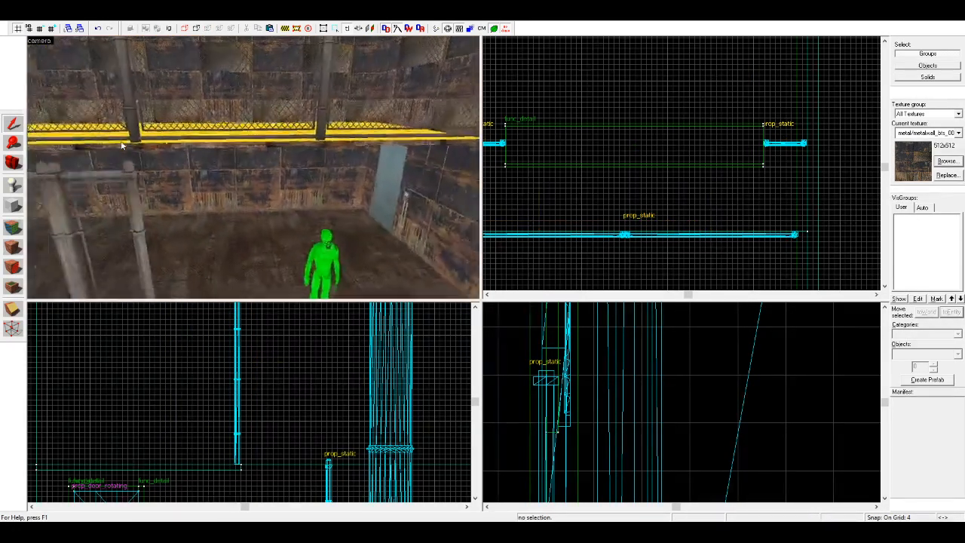
# Step: Select all eight fence sections on the platform edge and shift the row up to the platform's end
pyautogui.press('s')
pyautogui.click(321, 106)
pyautogui.keyDown('ctrl'); pyautogui.click(234, 115); pyautogui.keyUp('ctrl')
pyautogui.keyDown('ctrl'); pyautogui.click(151, 119); pyautogui.keyUp('ctrl')
pyautogui.press('s')
pyautogui.press('a')
pyautogui.keyDown('ctrl'); pyautogui.click(240, 128); pyautogui.keyUp('ctrl')
pyautogui.keyDown('ctrl'); pyautogui.click(198, 131); pyautogui.keyUp('ctrl')
pyautogui.keyDown('ctrl'); pyautogui.click(139, 134); pyautogui.keyUp('ctrl')
pyautogui.keyDown('ctrl'); pyautogui.click(80, 138); pyautogui.keyUp('ctrl')
pyautogui.press('a')
pyautogui.keyDown('ctrl'); pyautogui.click(136, 139); pyautogui.keyUp('ctrl')
pyautogui.scroll(2, 784, 231)
pyautogui.moveTo(788, 231); pyautogui.dragTo(799, 231)
pyautogui.press('Escape')
# Step: Pick up the metal floor texture from the room's floor and apply it to the nodraw upper platform
pyautogui.press('w')
pyautogui.click(13, 168)
pyautogui.press('w')
pyautogui.moveTo(219, 169); pyautogui.dragTo(254, 169)
pyautogui.press('w')
pyautogui.moveTo(315, 219); pyautogui.dragTo(254, 168)
pyautogui.click(13, 228)
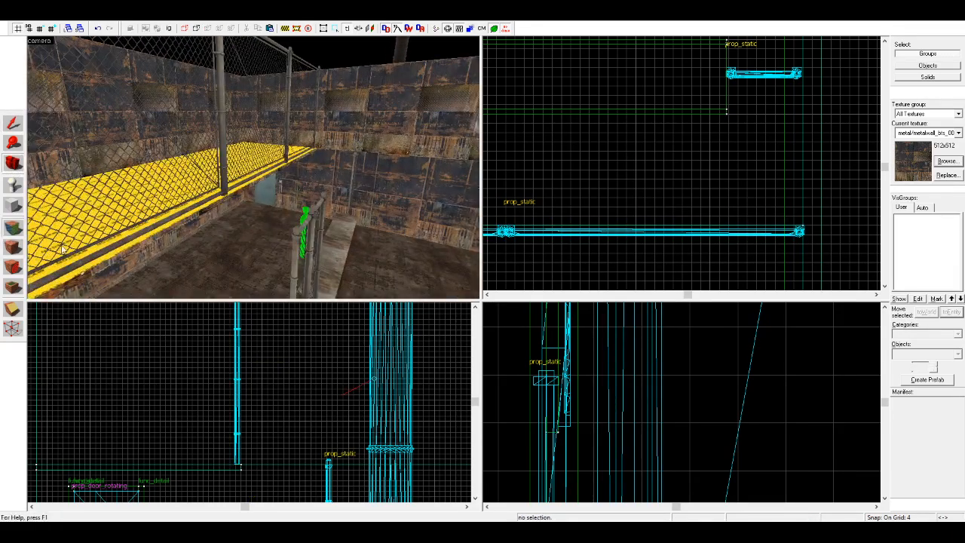
pyautogui.rightClick(191, 214)
pyautogui.press('d')
pyautogui.click(13, 164)
pyautogui.moveTo(173, 168); pyautogui.dragTo(254, 167)
pyautogui.press('w')
pyautogui.click(13, 227)
pyautogui.click(13, 163)
pyautogui.press('w')
# Step: Delete the long upper wall, 1032 units wide and 128 high, behind the fenced platform
pyautogui.press('w')
pyautogui.press('w')
pyautogui.press('w')
pyautogui.press('w')
pyautogui.press('s')
pyautogui.click(12, 123)
pyautogui.press('space')
pyautogui.moveTo(353, 110); pyautogui.dragTo(353, 110)
pyautogui.press('w')
pyautogui.press('s')
pyautogui.click(273, 69)
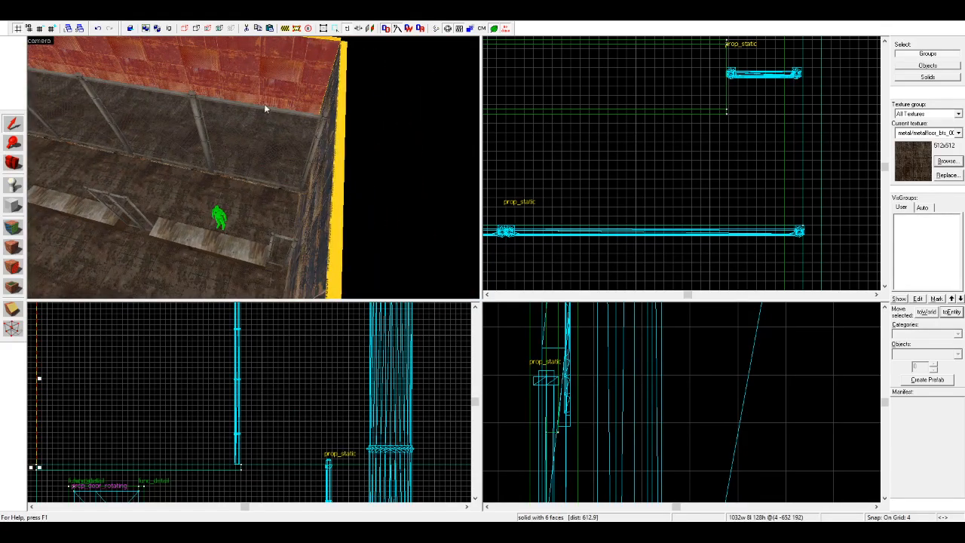
pyautogui.press('Delete')
# Step: Group all the platform's fence sections together with the platform slab
pyautogui.click(257, 132)
pyautogui.press('space')
pyautogui.press('s')
pyautogui.moveTo(257, 132); pyautogui.dragTo(256, 132)
pyautogui.keyDown('ctrl'); pyautogui.click(274, 183); pyautogui.keyUp('ctrl')
pyautogui.keyDown('ctrl'); pyautogui.click(237, 160); pyautogui.keyUp('ctrl')
pyautogui.keyDown('ctrl'); pyautogui.click(172, 135); pyautogui.keyUp('ctrl')
pyautogui.keyDown('ctrl'); pyautogui.click(148, 120); pyautogui.keyUp('ctrl')
pyautogui.keyDown('ctrl'); pyautogui.click(127, 111); pyautogui.keyUp('ctrl')
pyautogui.keyDown('ctrl'); pyautogui.click(113, 101); pyautogui.keyUp('ctrl')
pyautogui.keyDown('ctrl'); pyautogui.click(192, 136); pyautogui.keyUp('ctrl')
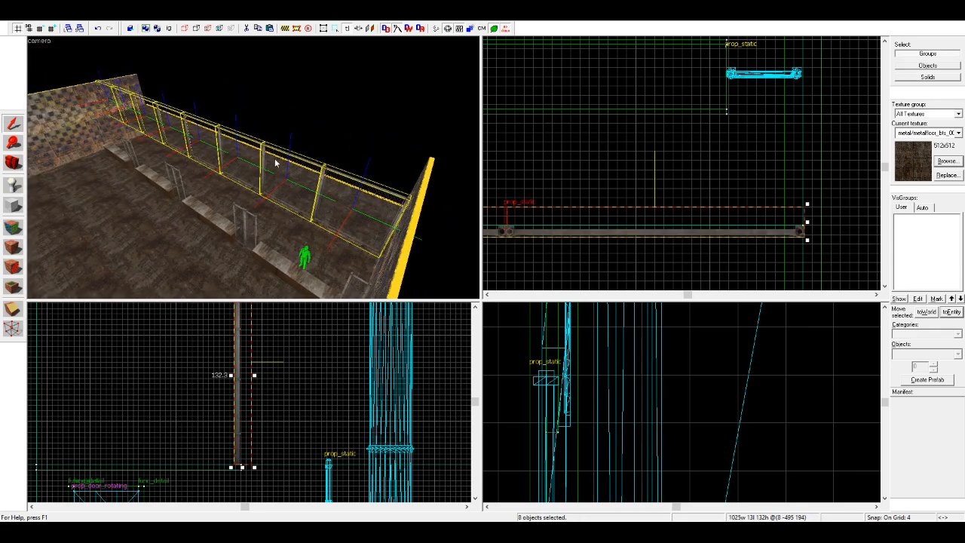
pyautogui.keyDown('ctrl'); pyautogui.click(258, 196); pyautogui.keyUp('ctrl')
pyautogui.keyDown('ctrl'); pyautogui.click(258, 200); pyautogui.keyUp('ctrl')
pyautogui.press('w')
pyautogui.press('d')
pyautogui.keyDown('ctrl'); pyautogui.click(197, 182); pyautogui.keyUp('ctrl')
pyautogui.click(130, 28)
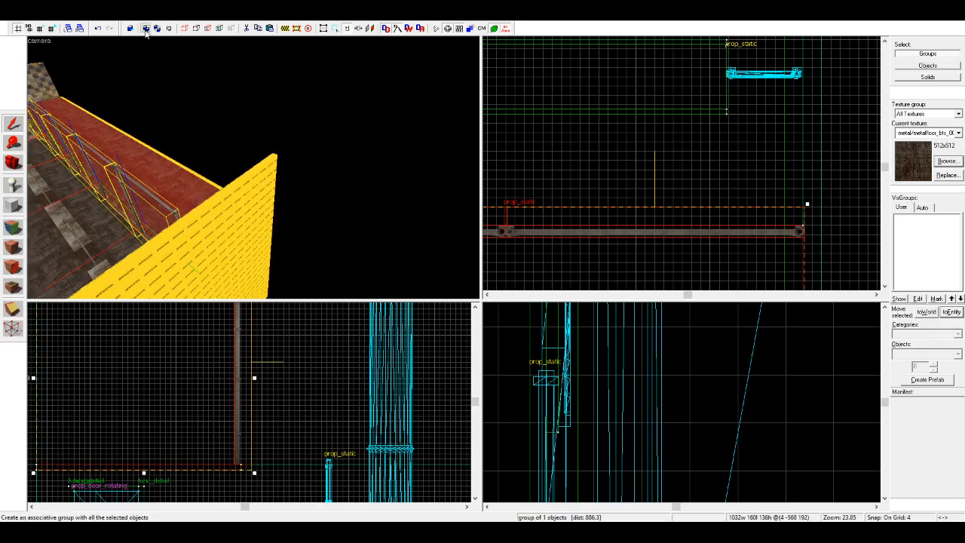
# Step: Move the platform-and-fence group outward, behind the front line of the long lower wall
pyautogui.scroll(-4, 693, 139)
pyautogui.moveTo(710, 165); pyautogui.dragTo(709, 204)
pyautogui.scroll(7, 707, 257)
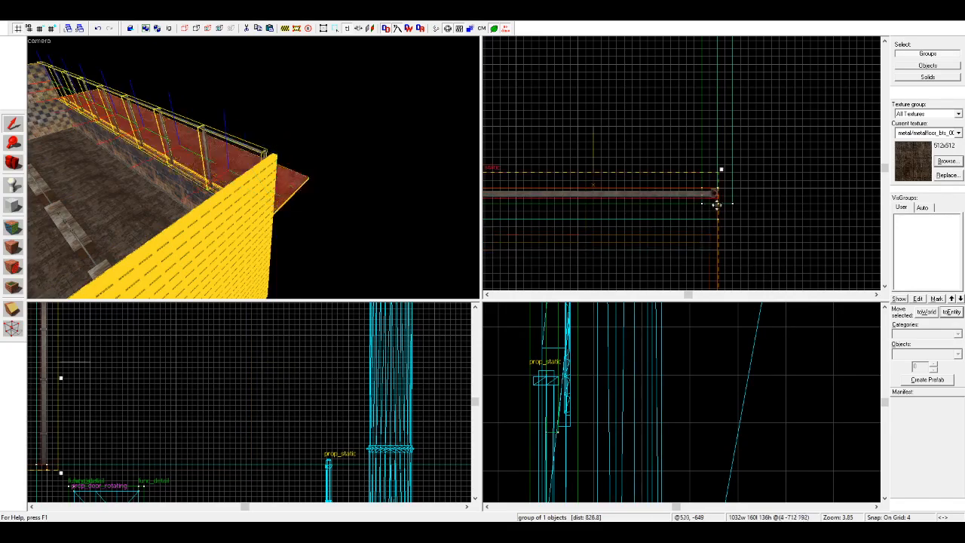
pyautogui.click(750, 209)
pyautogui.press('z')
pyautogui.press('w')
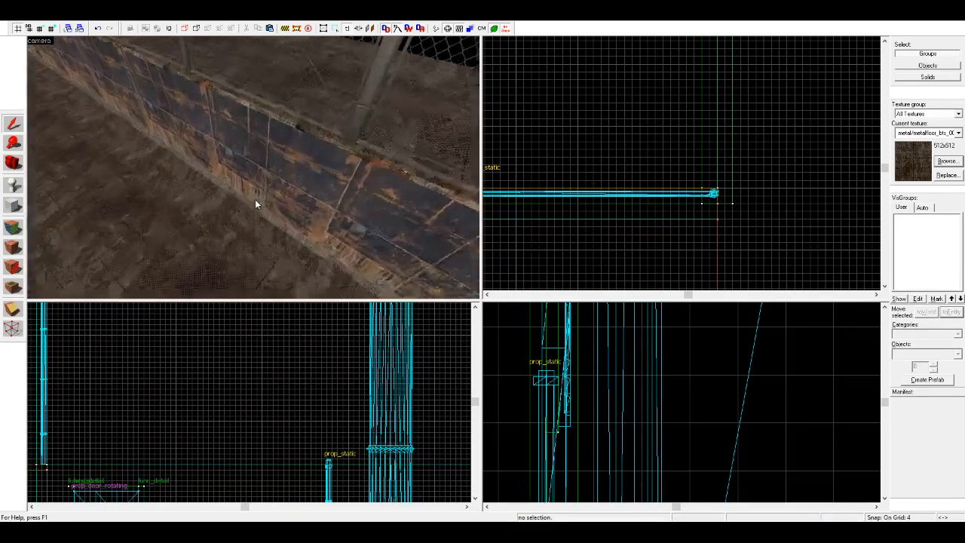
pyautogui.press('s')
# Step: Nudge the platform-and-fence group slightly farther outward and check its edge where it meets the lower wall
pyautogui.hotkey('ctrl', 'z')
pyautogui.scroll(2, 705, 198)
pyautogui.moveTo(705, 198); pyautogui.dragTo(703, 210)
pyautogui.click(794, 225)
pyautogui.press('w')
pyautogui.press('d')
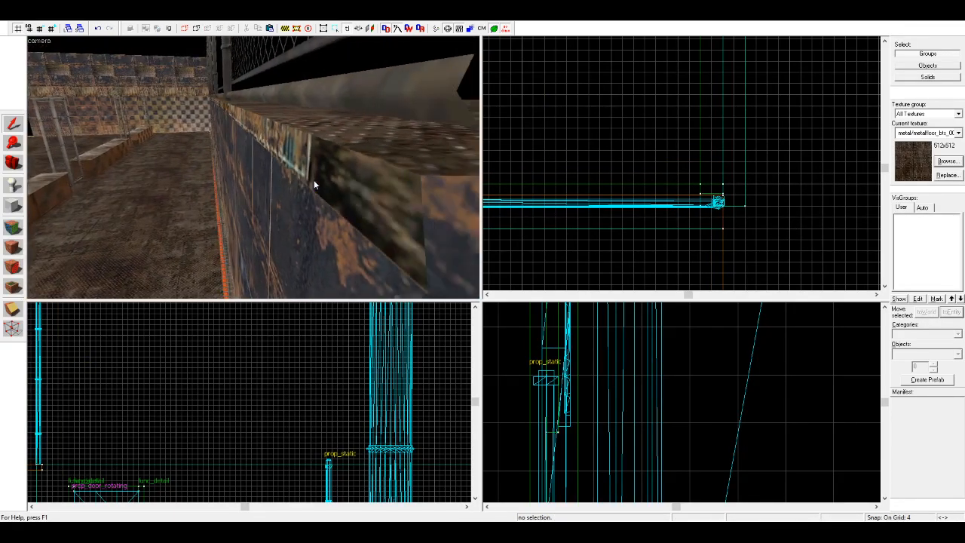
# Step: Shift the platform-and-fence group outward again until the slab is flush with the lower wall's outer face
pyautogui.click(314, 180)
pyautogui.scroll(-2, 645, 193)
pyautogui.moveTo(647, 196); pyautogui.dragTo(656, 215)
pyautogui.press('d')
pyautogui.press('d')
pyautogui.press('a')
pyautogui.press('a')
pyautogui.click(702, 184)
pyautogui.press('d')
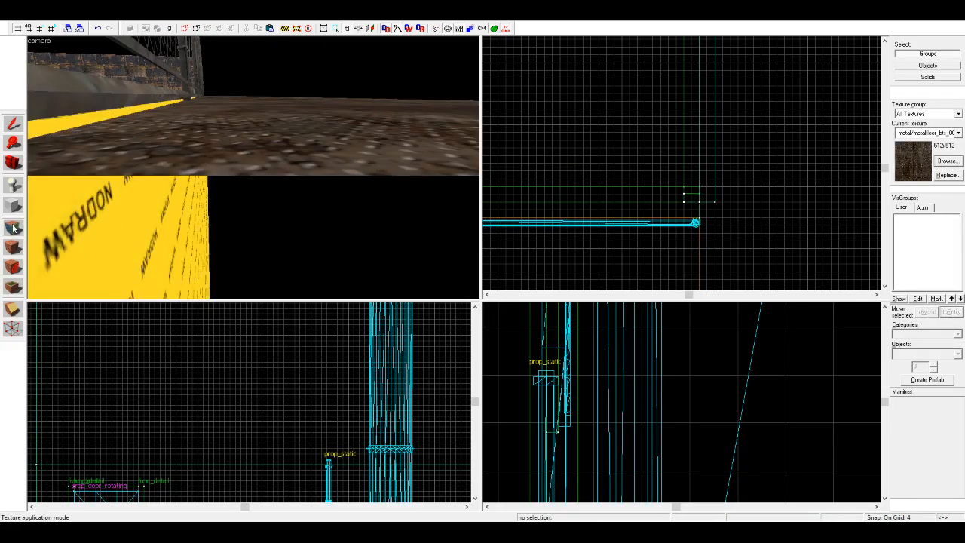
# Step: Texture the exposed nodraw face near the platform's end
pyautogui.click(13, 228)
pyautogui.press('a')
pyautogui.click(189, 163)
pyautogui.press('a')
pyautogui.click(13, 162)
pyautogui.moveTo(68, 160); pyautogui.dragTo(252, 167)
pyautogui.press('a')
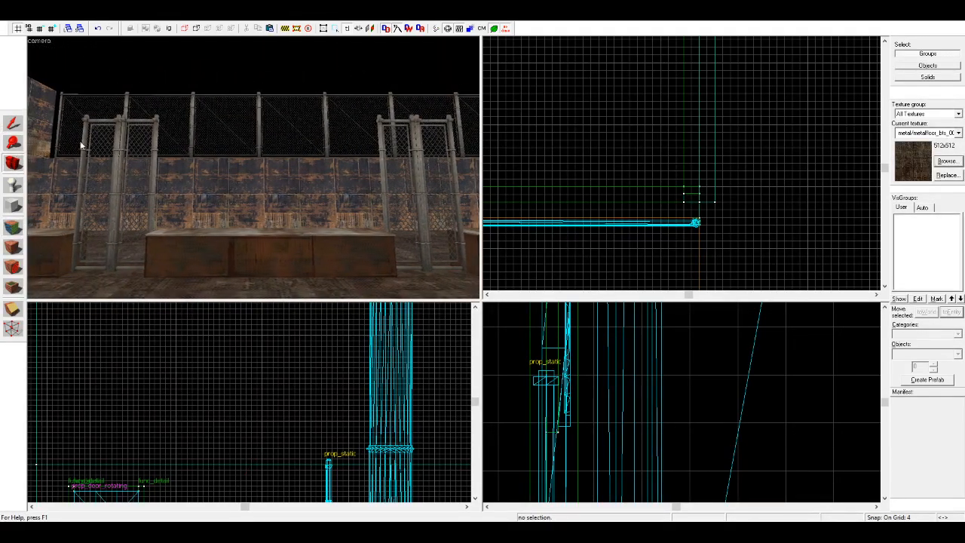
# Step: Lengthen the upper side wall left of the platform to about 743 units, reaching the platform's outer edge
pyautogui.press('a')
pyautogui.hotkey('shift', 's')
pyautogui.click(236, 118)
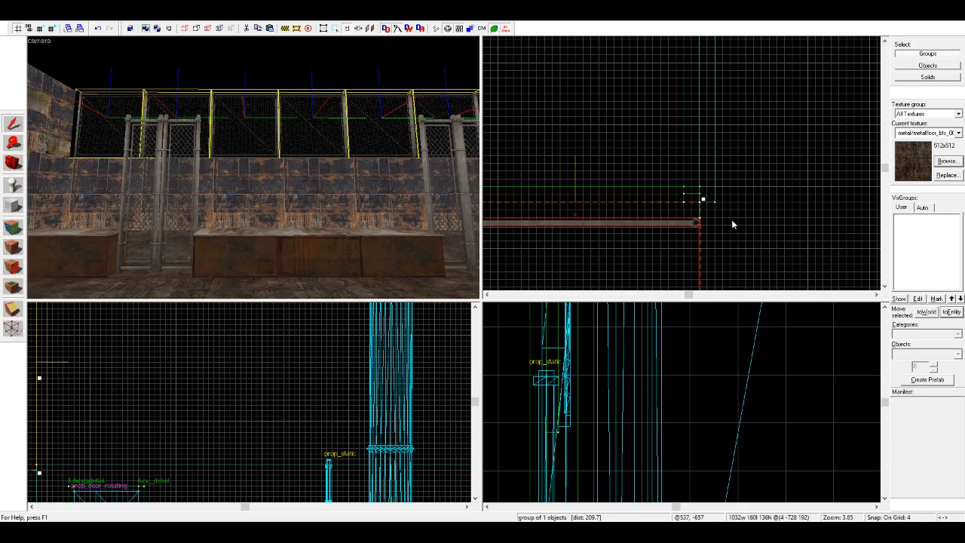
pyautogui.click(697, 222)
pyautogui.scroll(-5, 781, 168)
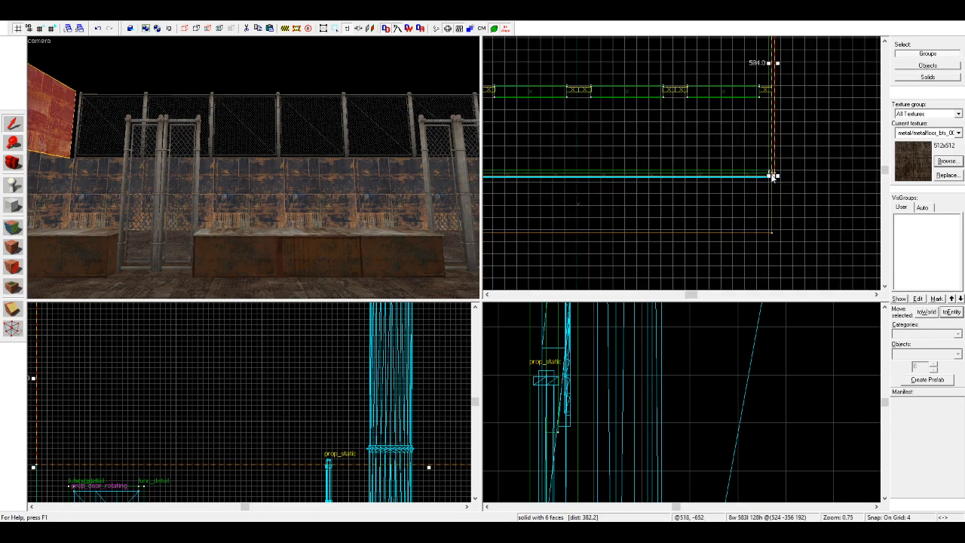
pyautogui.moveTo(772, 177); pyautogui.dragTo(769, 235)
pyautogui.scroll(5, 780, 237)
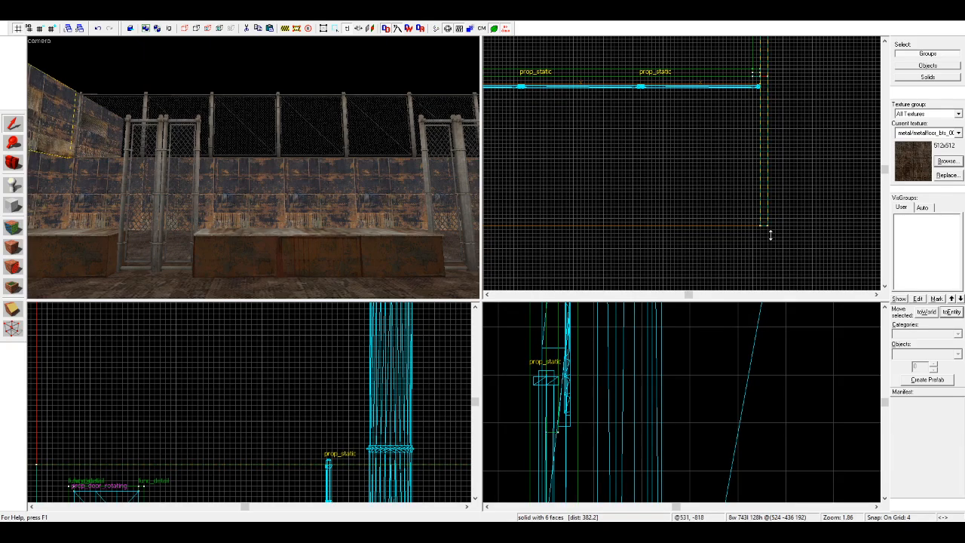
# Step: Extend the opposite upper side wall, on the door side, to the platform's outer edge
pyautogui.press('Escape')
pyautogui.press('d')
pyautogui.click(364, 130)
pyautogui.scroll(-11, 729, 164)
pyautogui.scroll(11, 595, 165)
pyautogui.hotkey('shift', 't')
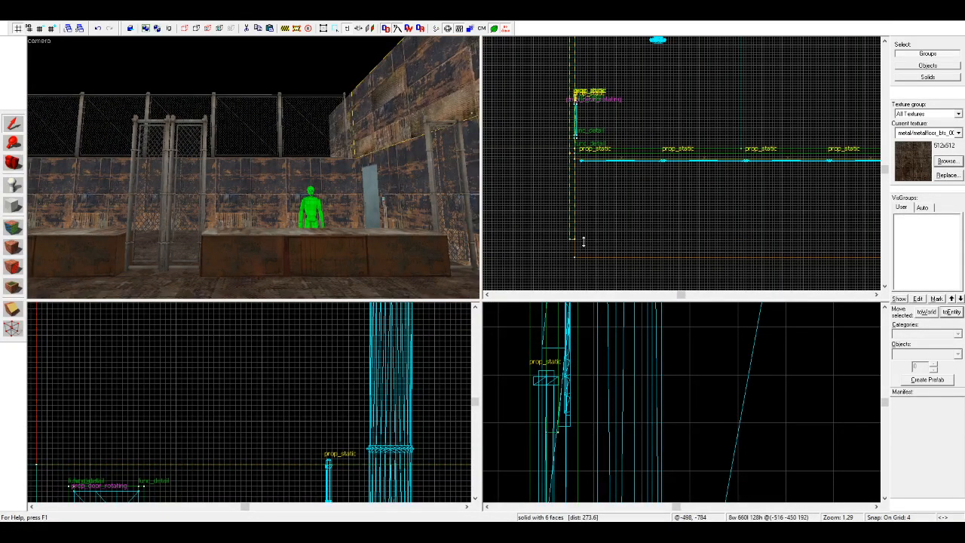
pyautogui.moveTo(578, 259); pyautogui.dragTo(580, 258)
pyautogui.press('Escape')
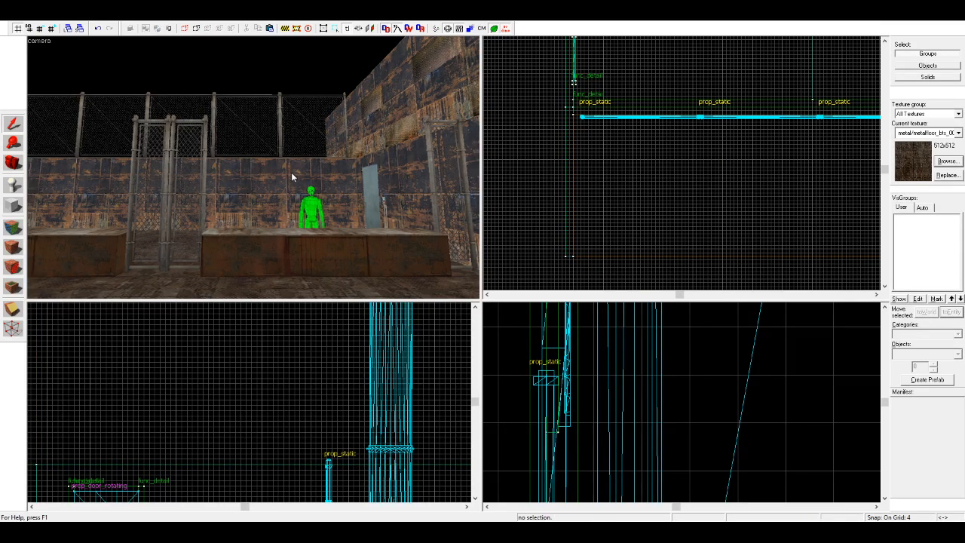
# Step: Copy the 1032-unit-wide lower wall up and back to the platform's outer edge as its rear wall
pyautogui.press('a')
pyautogui.click(293, 175)
pyautogui.scroll(-3, 599, 180)
pyautogui.scroll(-5, 239, 364)
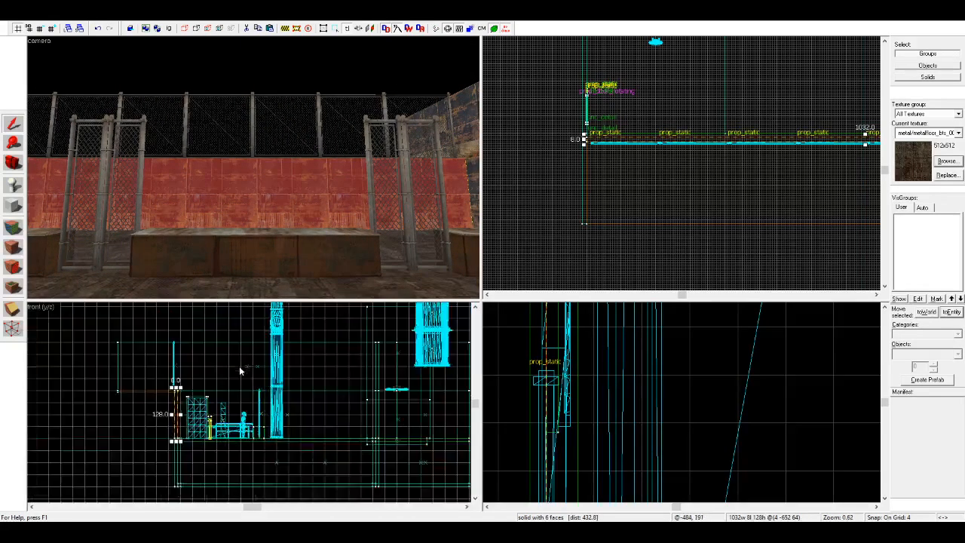
pyautogui.scroll(2, 96, 323)
pyautogui.moveTo(202, 415); pyautogui.dragTo(138, 415)
pyautogui.scroll(2, 121, 398)
pyautogui.scroll(-3, 121, 433)
pyautogui.scroll(3, 115, 354)
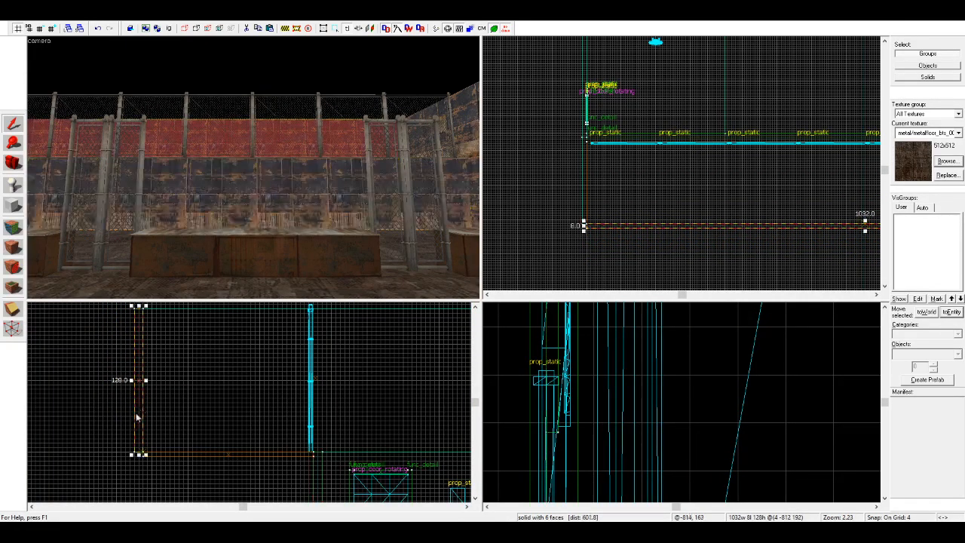
pyautogui.scroll(-4, 172, 392)
pyautogui.press('Escape')
pyautogui.click(180, 436)
pyautogui.press('Escape')
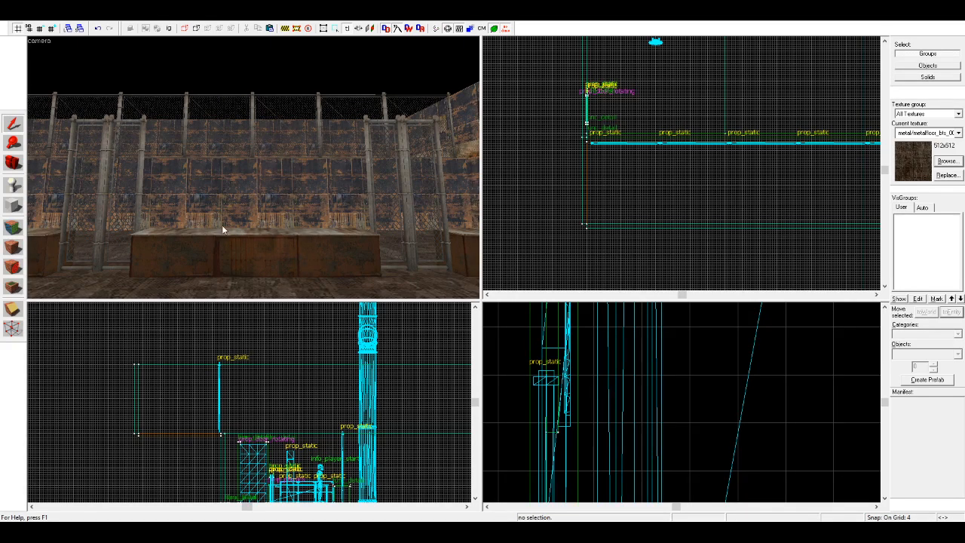
# Step: Copy the platform slab upward as a roof over the fence by selecting individual solids, and restore group selection
pyautogui.press('z')
pyautogui.press('w')
pyautogui.press('z')
pyautogui.click(170, 29)
pyautogui.click(261, 157)
pyautogui.scroll(2, 190, 424)
pyautogui.moveTo(178, 443)
pyautogui.mouseDown()
pyautogui.moveTo(158, 334)
pyautogui.moveTo(177, 341)
pyautogui.moveTo(177, 332)
pyautogui.mouseUp()
pyautogui.press('Escape')
pyautogui.press('s')
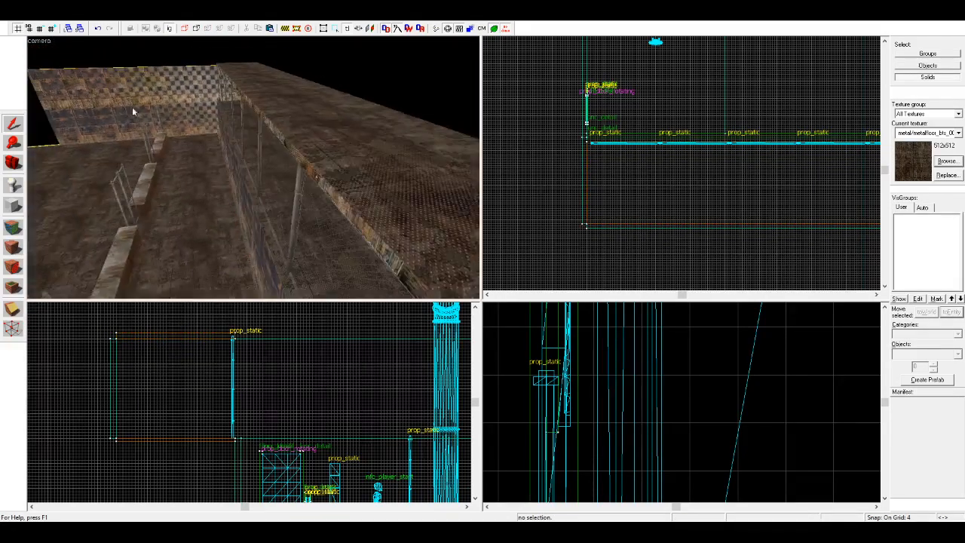
pyautogui.click(168, 31)
pyautogui.click(259, 110)
pyautogui.press('Escape')
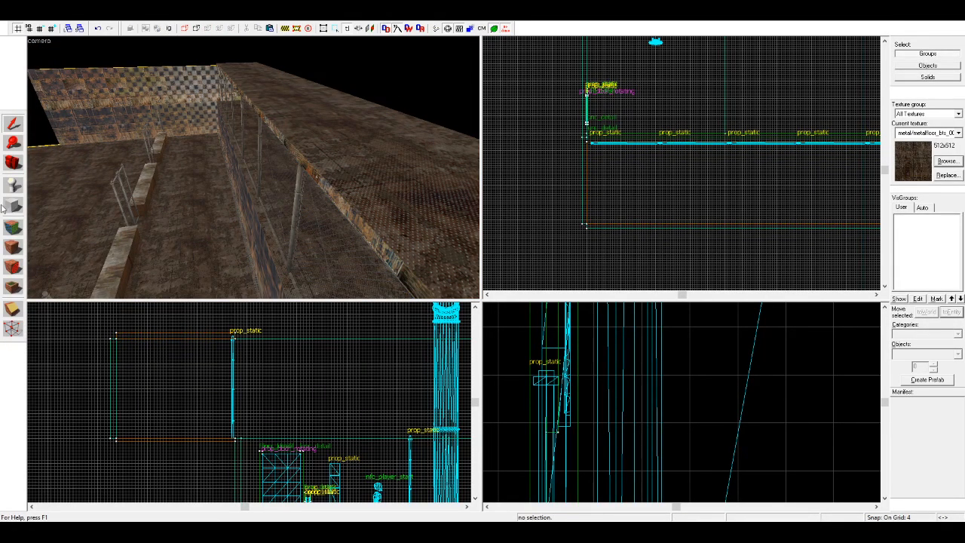
# Step: Sample the NODRAW texture tools/toolsnodraw from the wall's outer face and apply it to the top of the platform's roof
pyautogui.click(18, 228)
pyautogui.press('d')
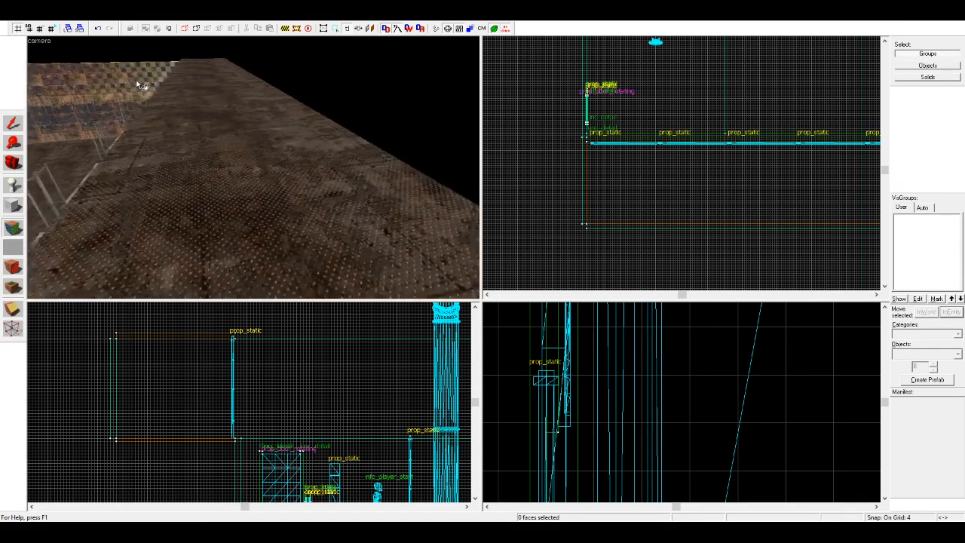
pyautogui.click(151, 74)
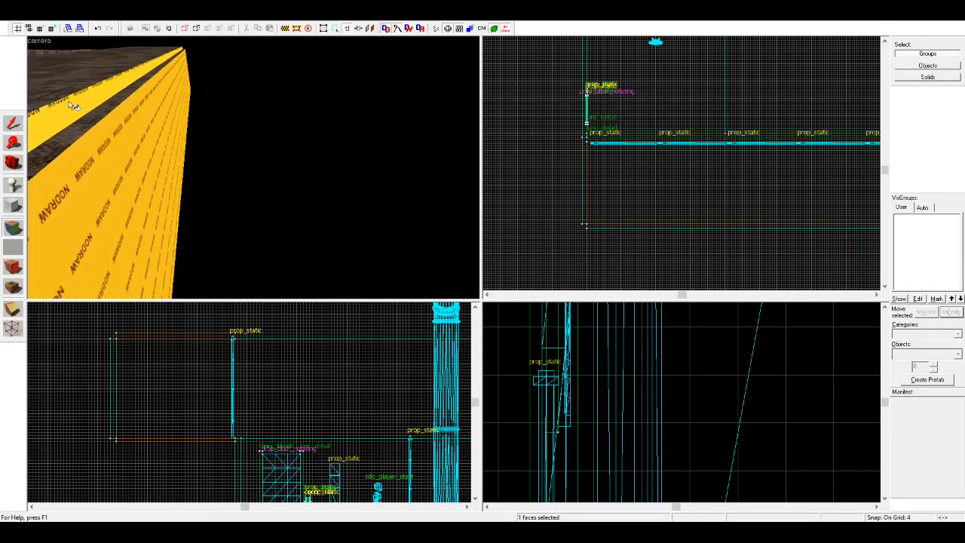
pyautogui.press('a')
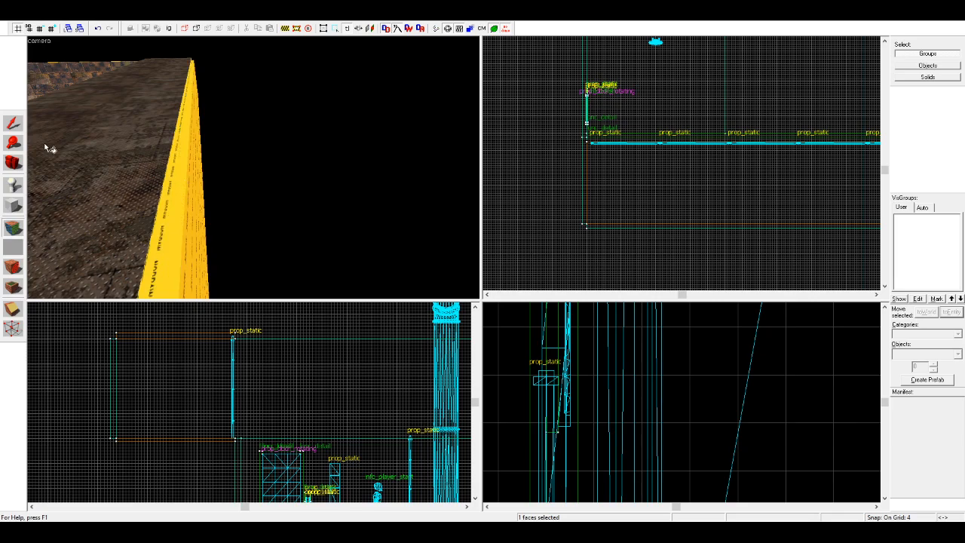
pyautogui.click(12, 123)
pyautogui.click(392, 251)
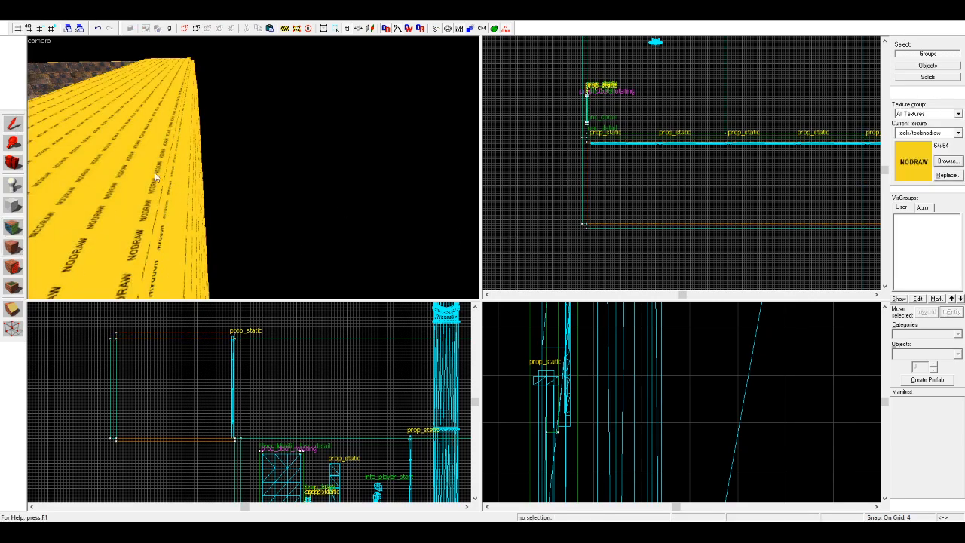
pyautogui.press('a')
pyautogui.press('w')
# Step: Sample the metal floor texture from the upper platform's floor face and leave texture editing
pyautogui.click(13, 230)
pyautogui.click(180, 129)
pyautogui.press('z')
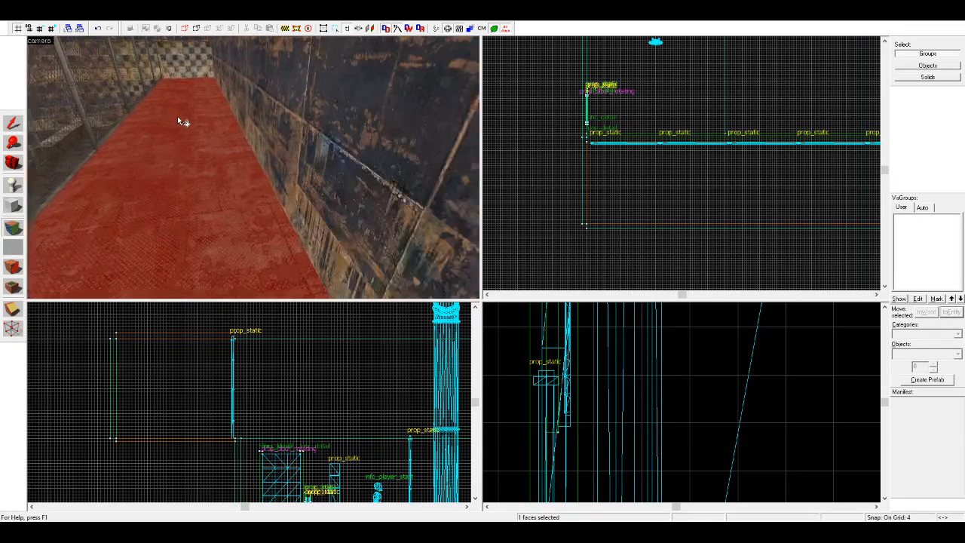
pyautogui.rightClick(213, 132)
pyautogui.press('s')
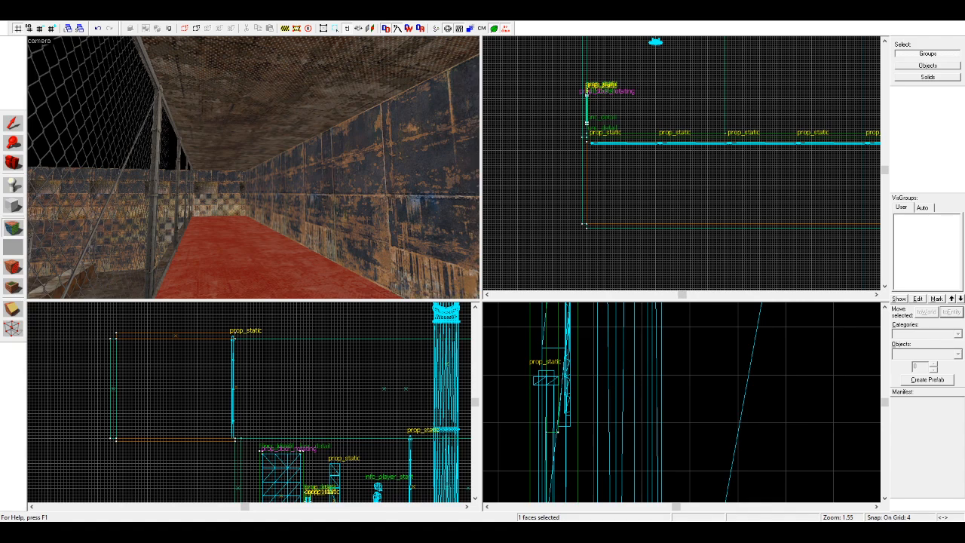
pyautogui.hotkey('shift', 's')
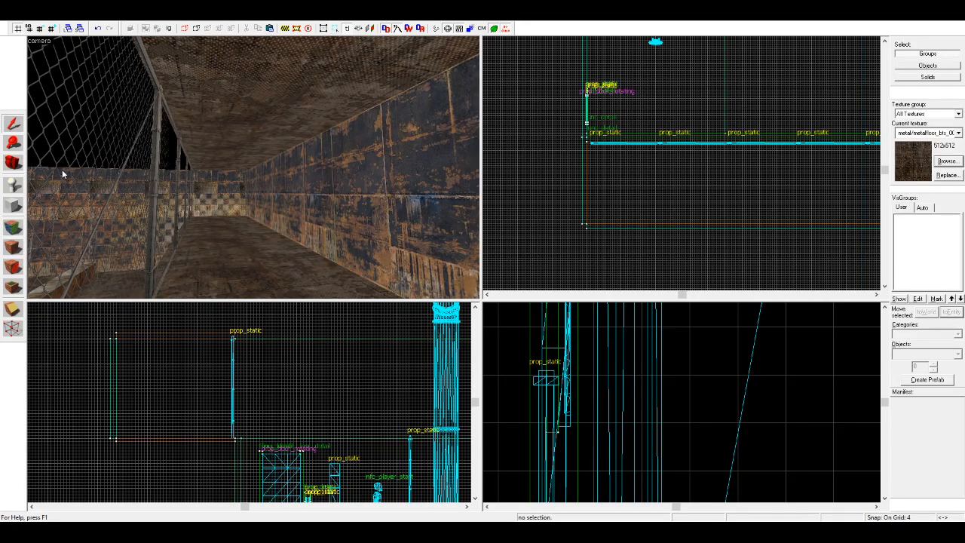
# Step: Sample NODRAW from the wall's outer face and apply it to the underside of the upper platform slab
pyautogui.press('z')
pyautogui.press('z')
pyautogui.hotkey('shift', 'c')
pyautogui.press('z')
pyautogui.press('d')
pyautogui.press('w')
pyautogui.press('d')
pyautogui.press('a')
pyautogui.press('d')
pyautogui.press('z')
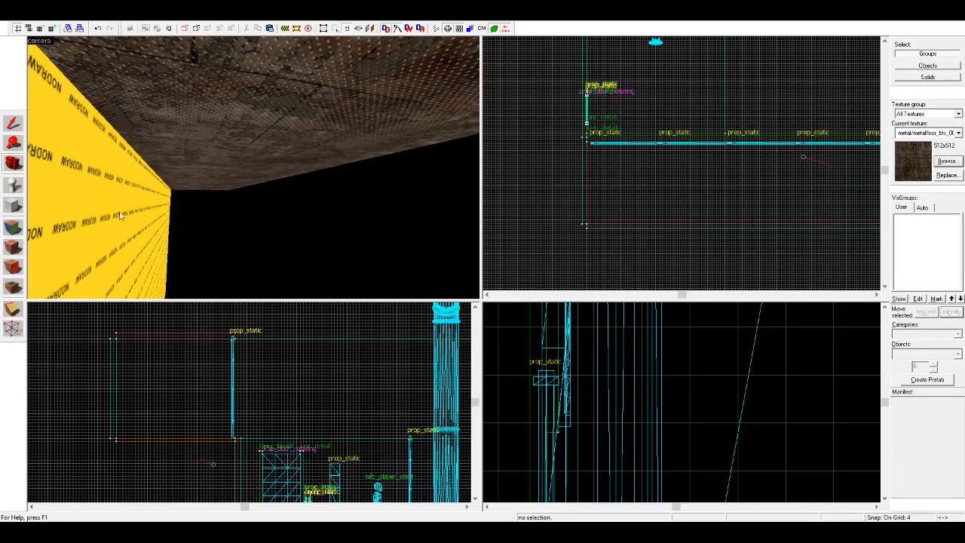
pyautogui.click(13, 227)
pyautogui.click(113, 168)
pyautogui.rightClick(144, 150)
# Step: Examine the roofed, fenced platform and the room from several viewpoints inside and along the wall
pyautogui.click(13, 163)
pyautogui.moveTo(174, 185); pyautogui.dragTo(253, 167, button='right')
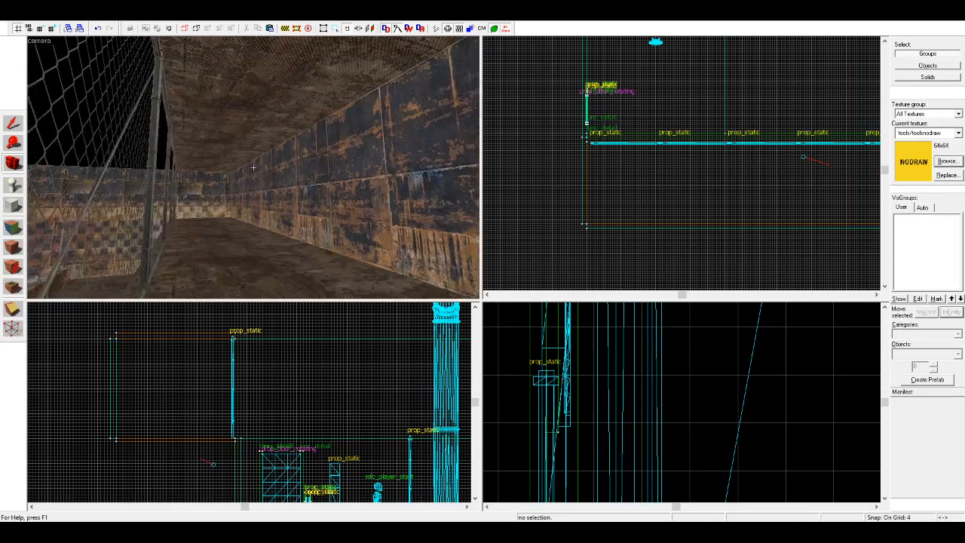
pyautogui.press('a')
pyautogui.press('s')
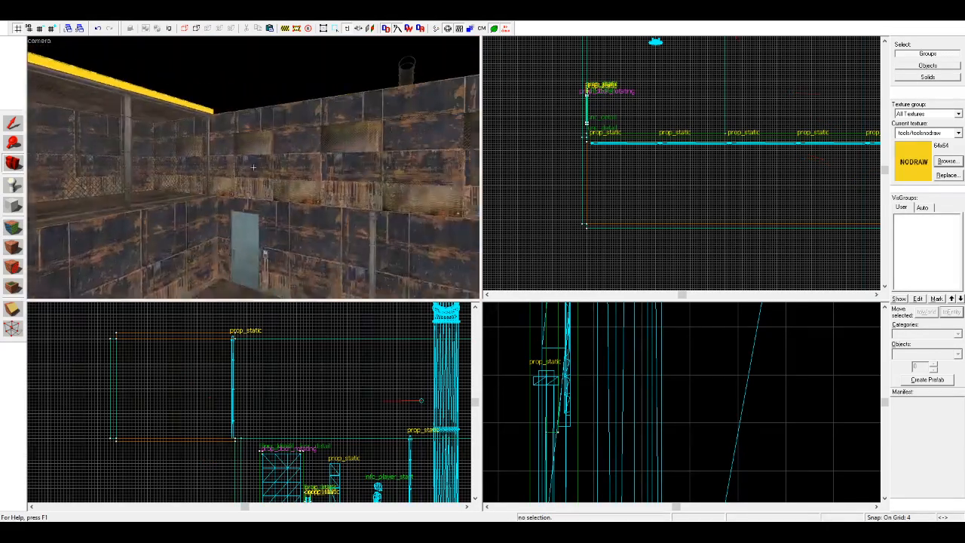
pyautogui.press('s')
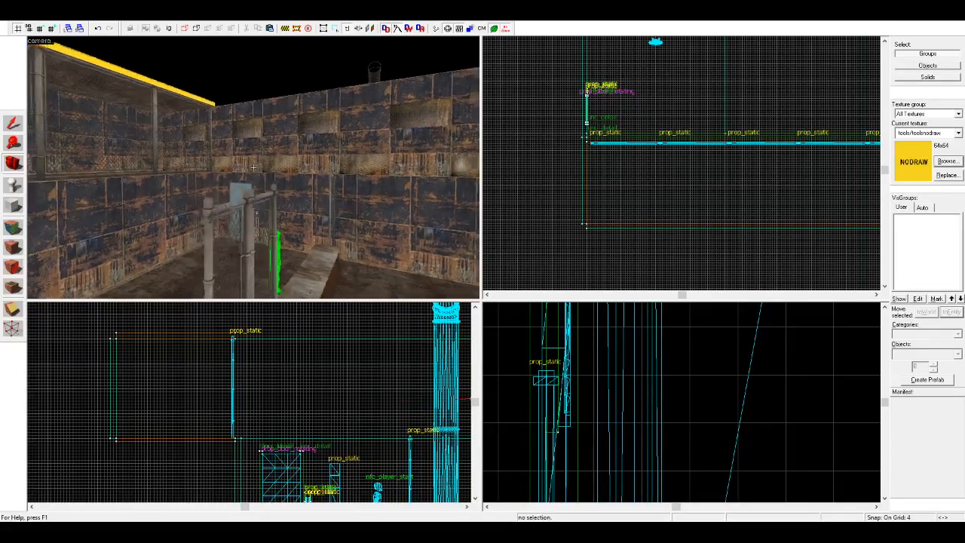
pyautogui.press('w')
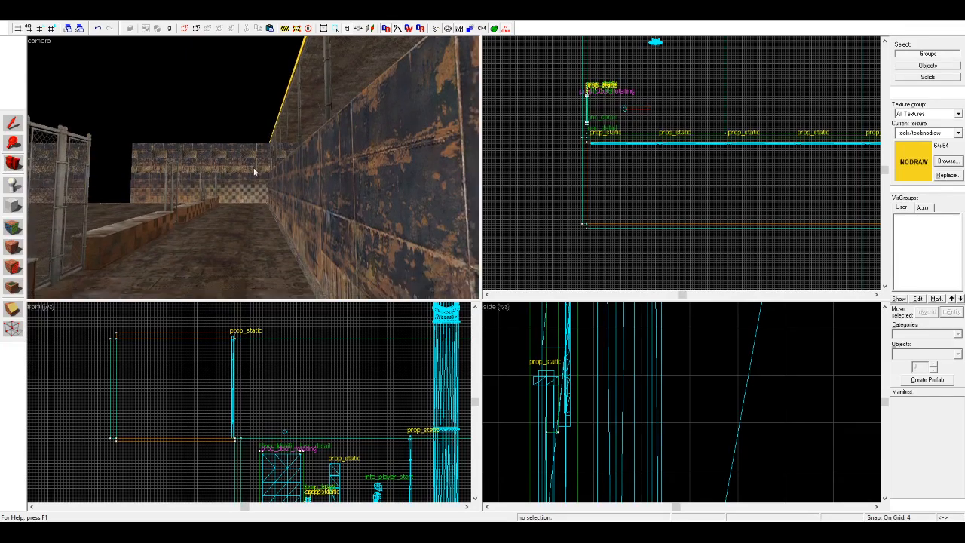
pyautogui.press('w')
pyautogui.press('w')
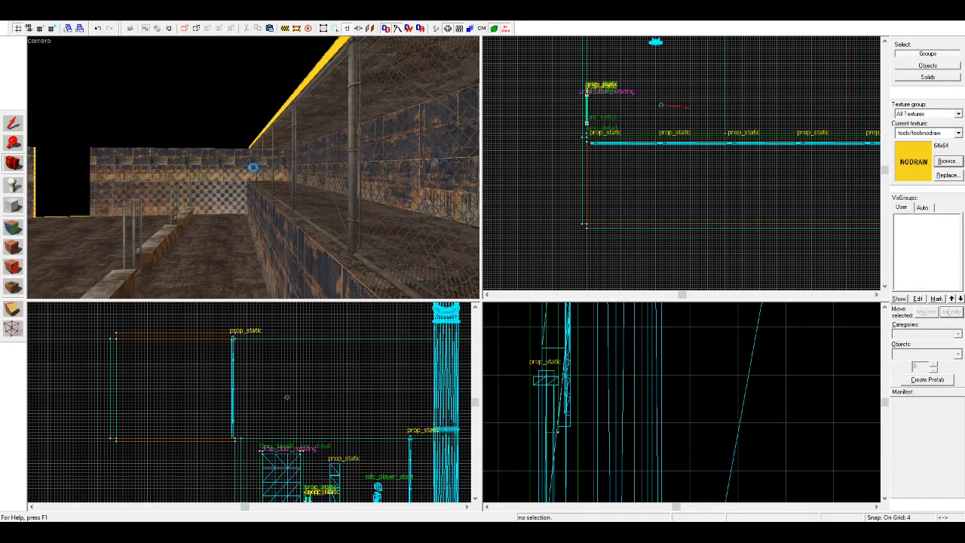
pyautogui.press('z')
pyautogui.press('a')
pyautogui.press('z')
# Step: Switch to selecting individual solids and delete two chain-link panels from the middle of the platform's fence
pyautogui.click(19, 124)
pyautogui.click(245, 150)
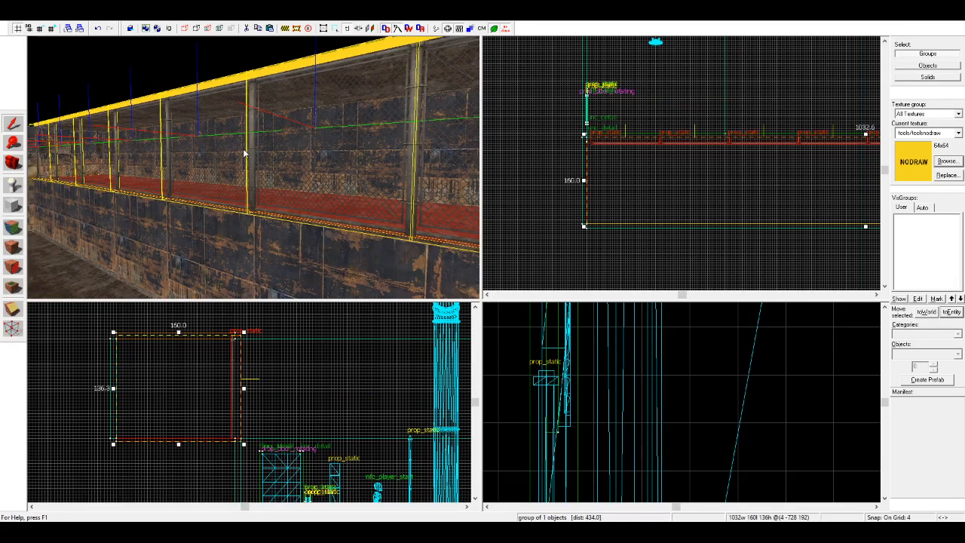
pyautogui.click(170, 28)
pyautogui.click(232, 143)
pyautogui.press('Delete')
pyautogui.click(166, 150)
pyautogui.press('Delete')
# Step: Copy the fence panel beside the gap one panel width over, aligning it edge to edge with the original
pyautogui.click(12, 162)
pyautogui.press('w')
pyautogui.moveTo(187, 164); pyautogui.dragTo(253, 167)
pyautogui.press('a')
pyautogui.press('s')
pyautogui.click(13, 125)
pyautogui.click(94, 149)
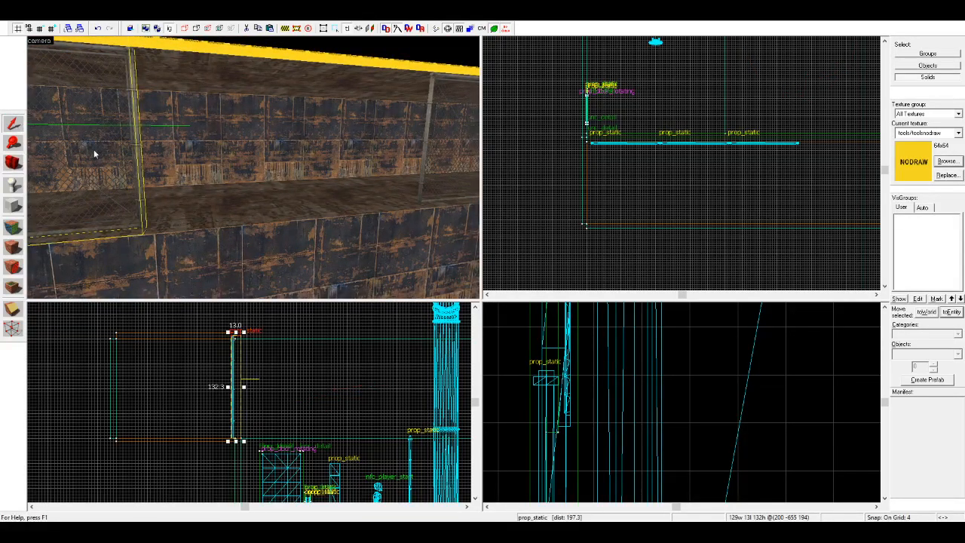
pyautogui.scroll(-6, 595, 151)
pyautogui.scroll(8, 701, 148)
pyautogui.scroll(4, 686, 133)
pyautogui.keyDown('shift'); pyautogui.moveTo(754, 157); pyautogui.dragTo(553, 153); pyautogui.keyUp('shift')
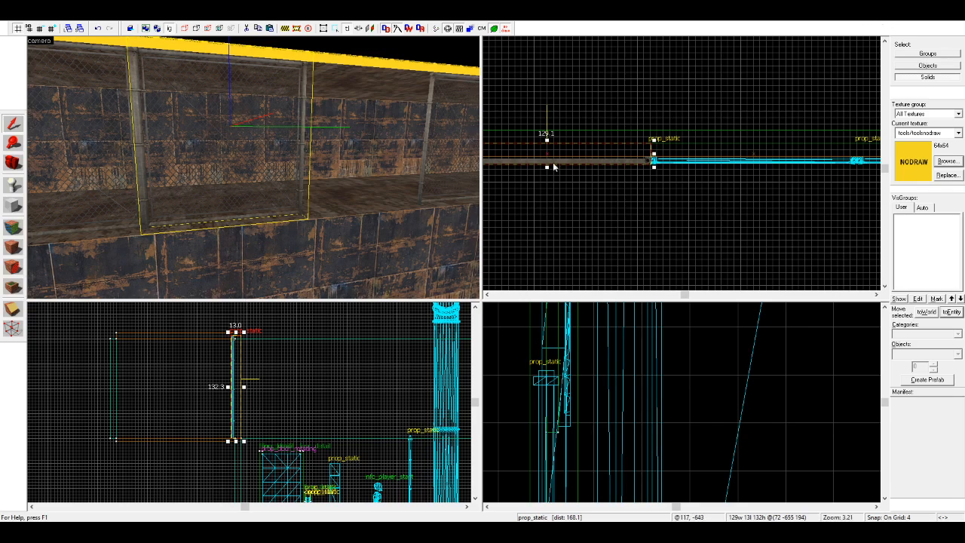
pyautogui.click(14, 163)
pyautogui.moveTo(192, 170); pyautogui.dragTo(254, 169)
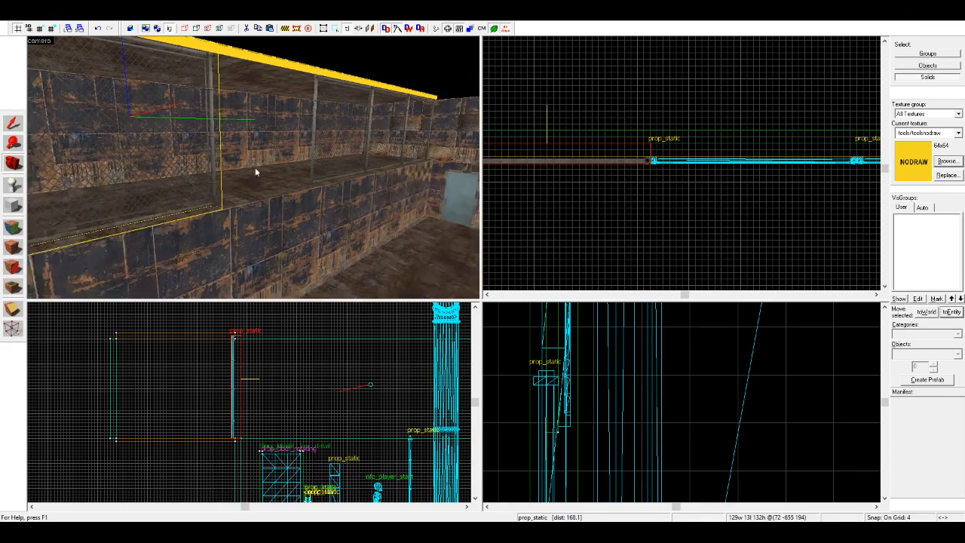
# Step: Clear the selection and restore group selection so that the door is picked together with its frame
pyautogui.click(13, 124)
pyautogui.click(358, 70)
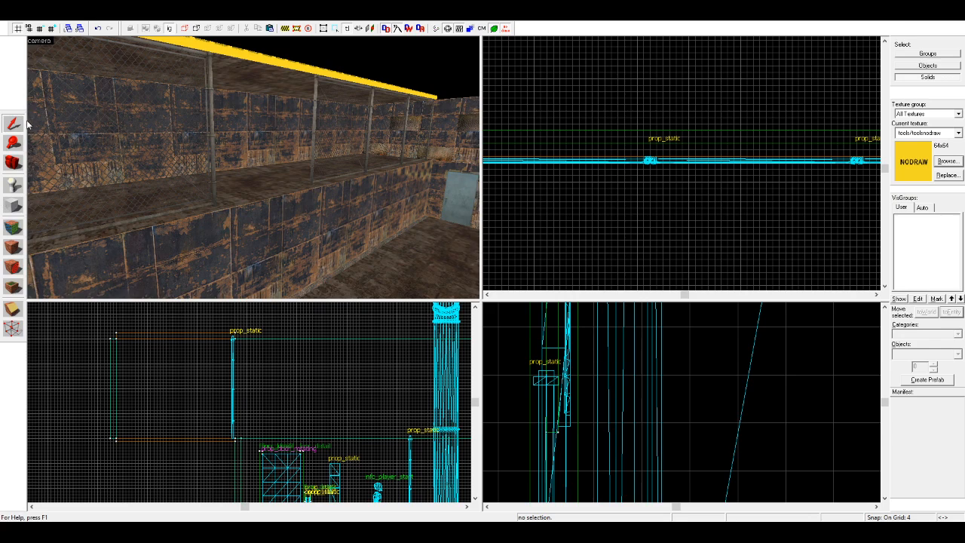
pyautogui.click(442, 190)
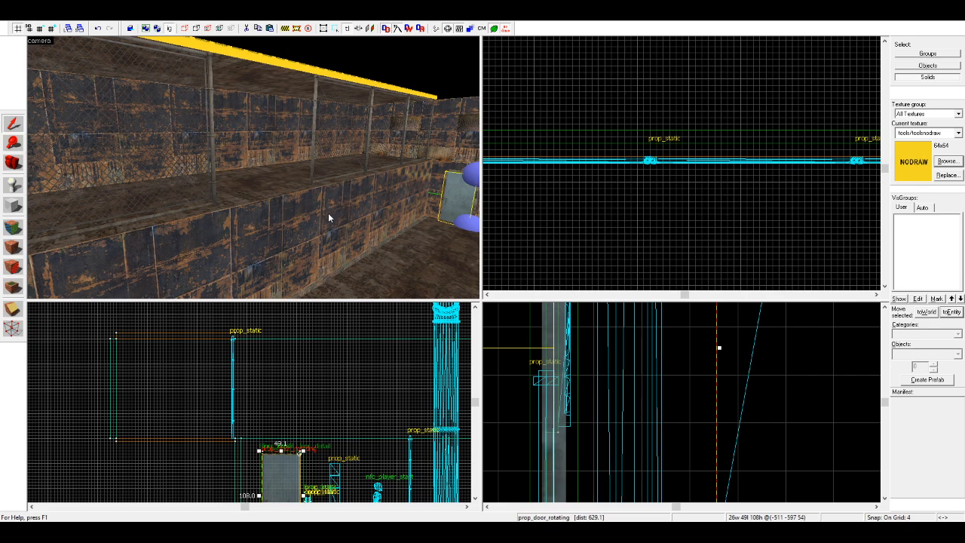
pyautogui.click(630, 113)
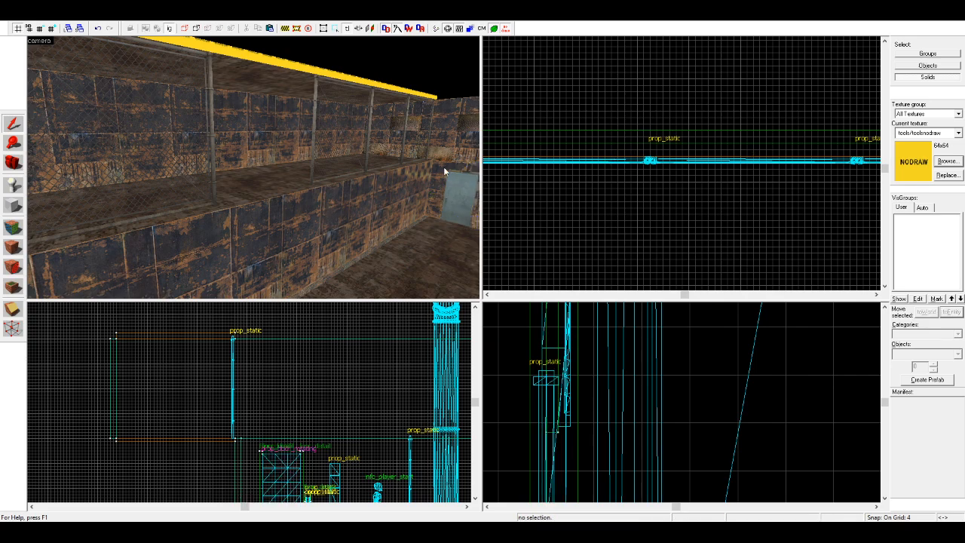
pyautogui.hotkey('ctrl', 'w')
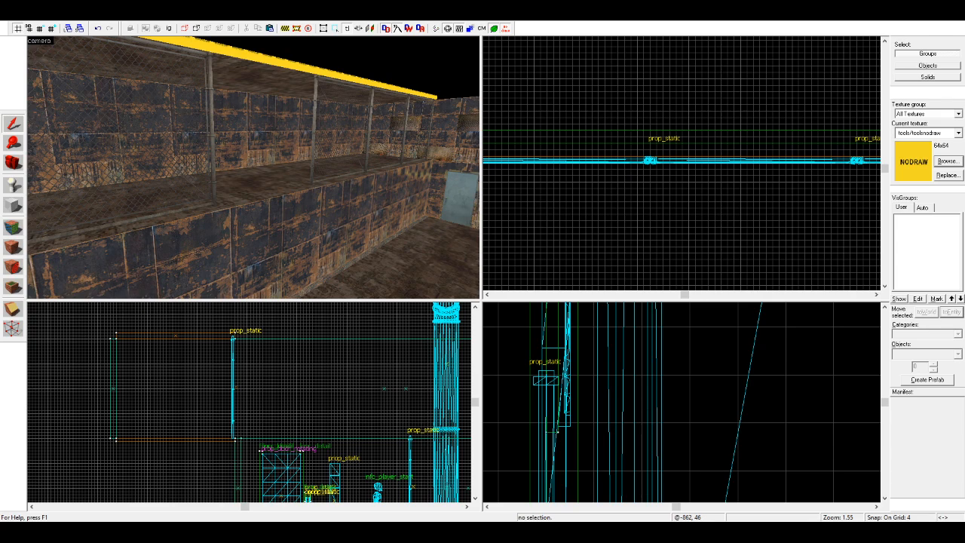
# Step: Copy the door with its frame up onto the upper platform's end wall on the existing door's side
pyautogui.click(446, 175)
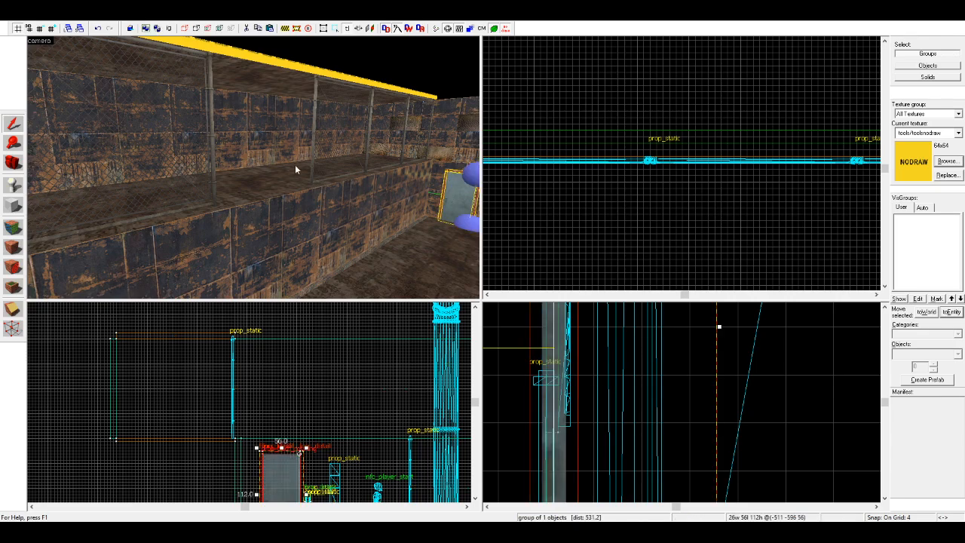
pyautogui.press('z')
pyautogui.press('w')
pyautogui.press('z')
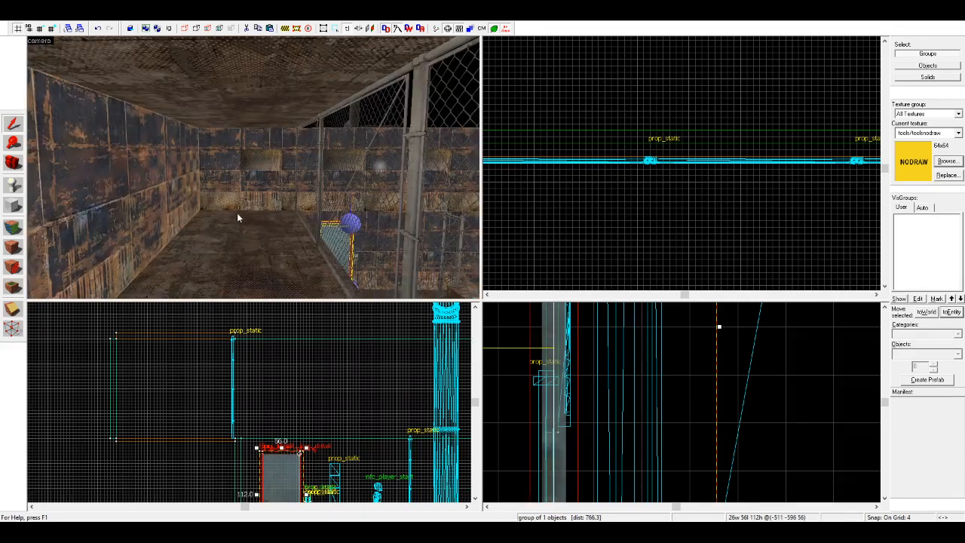
pyautogui.hotkey('ctrl', 'v')
pyautogui.scroll(-1, 671, 182)
pyautogui.scroll(-11, 623, 179)
pyautogui.scroll(10, 588, 193)
pyautogui.moveTo(616, 160); pyautogui.dragTo(585, 147)
pyautogui.scroll(2, 597, 150)
pyautogui.scroll(-7, 702, 163)
pyautogui.scroll(8, 860, 151)
# Step: Place another copy of the framed door in the platform's opposite end wall, aligned with the wall and platform floor
pyautogui.moveTo(704, 164); pyautogui.dragTo(803, 156)
pyautogui.scroll(5, 179, 344)
pyautogui.moveTo(179, 344); pyautogui.dragTo(162, 340)
pyautogui.scroll(2, 794, 174)
pyautogui.moveTo(795, 174); pyautogui.dragTo(802, 175)
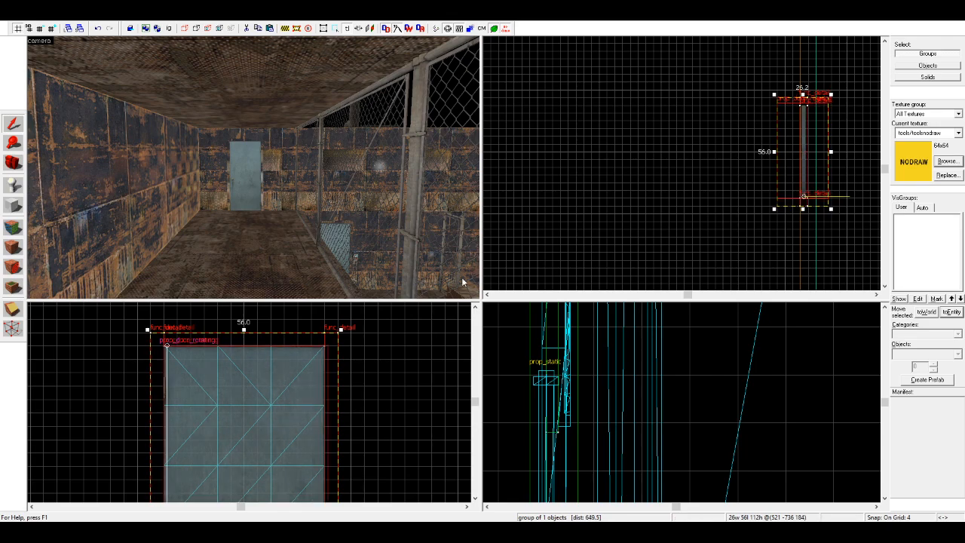
pyautogui.scroll(5, 798, 108)
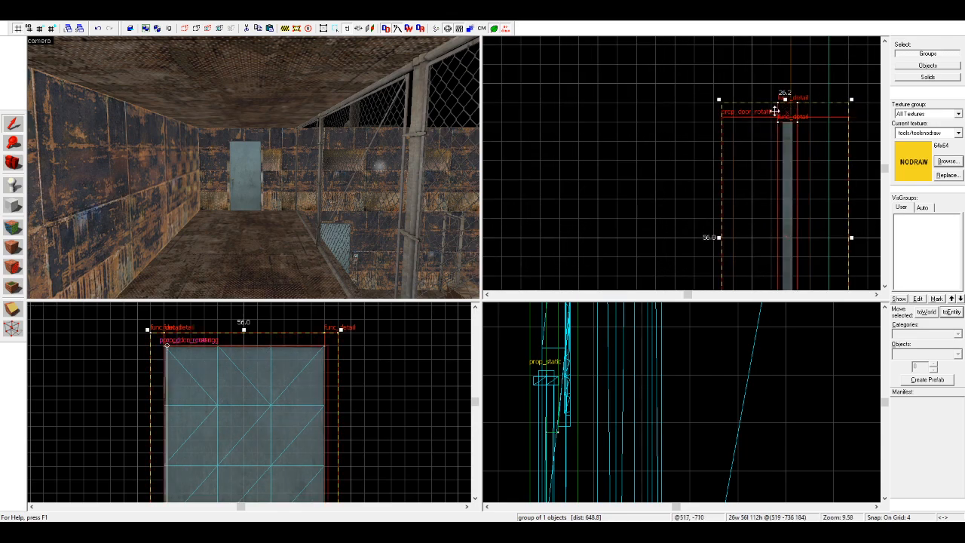
pyautogui.press('Escape')
# Step: Examine the new doors at both ends of the upper platform from the walkway and from the room below
pyautogui.click(15, 164)
pyautogui.press('z')
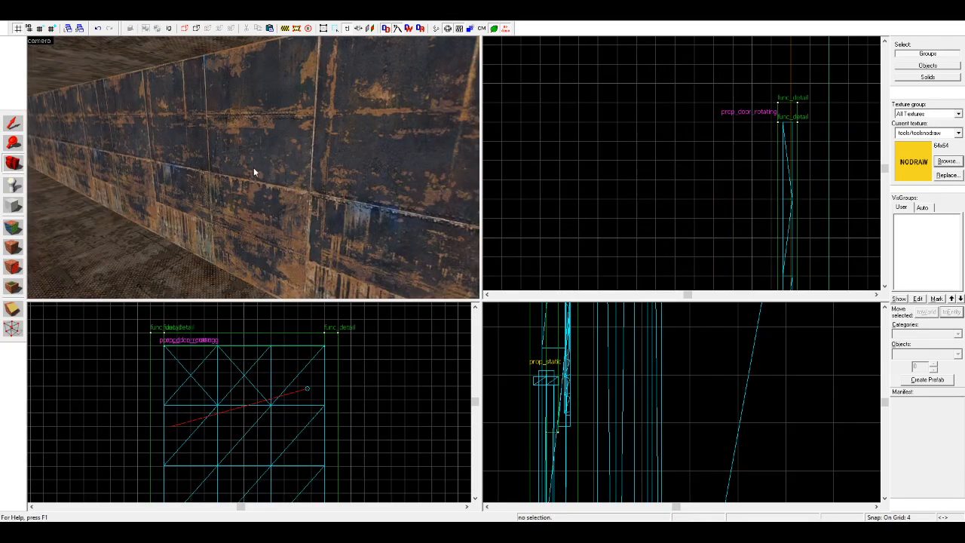
pyautogui.press('w')
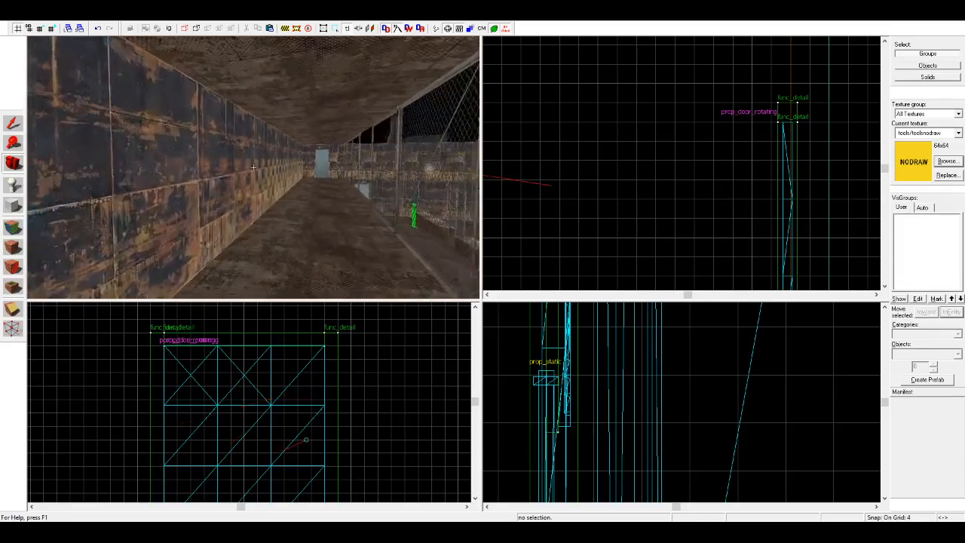
pyautogui.press('z')
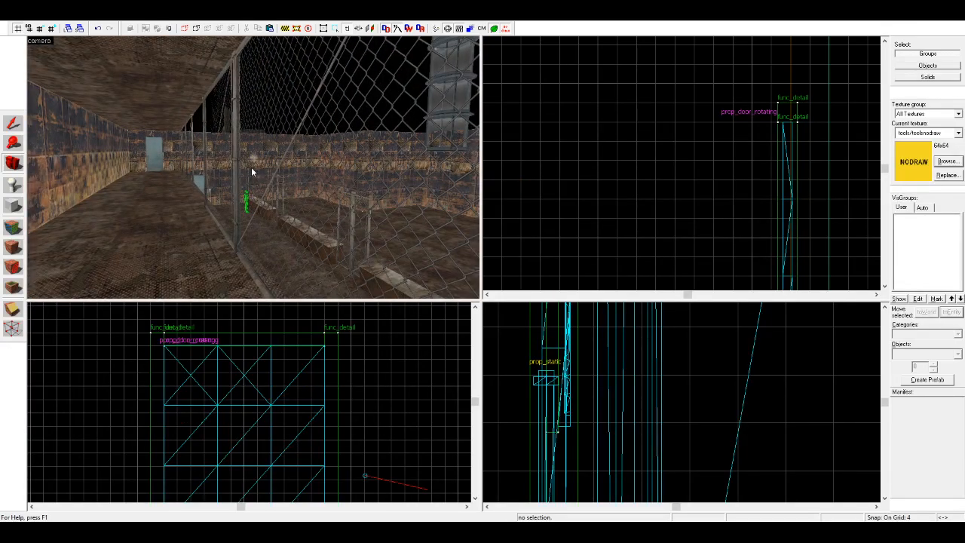
pyautogui.press('z')
pyautogui.press('w')
pyautogui.press('z')
pyautogui.press('z')
pyautogui.press('w')
pyautogui.press('z')
pyautogui.press('s')
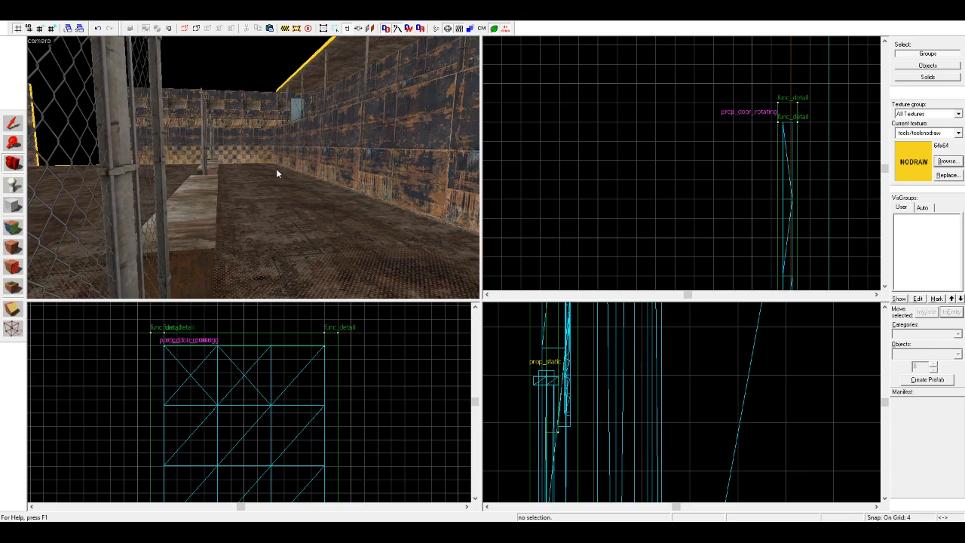
pyautogui.press('w')
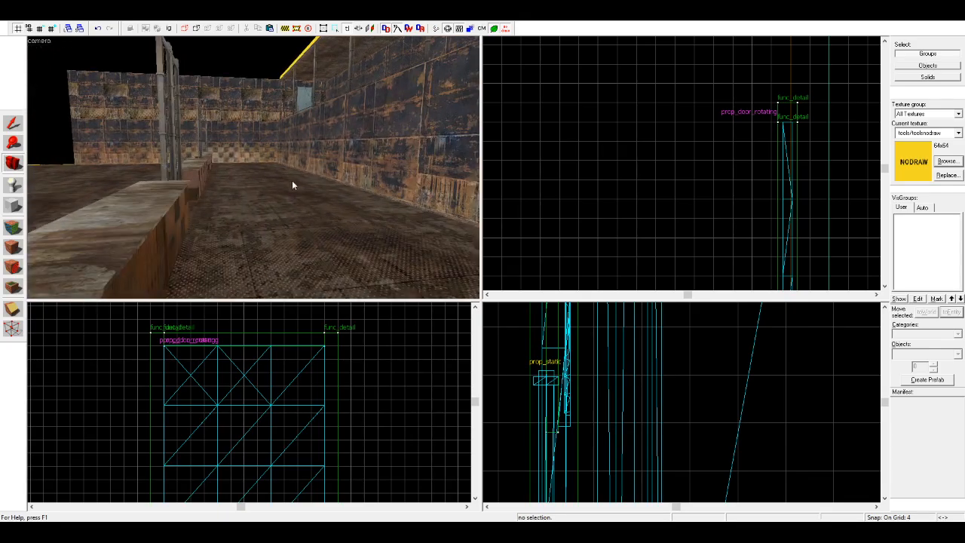
pyautogui.press('z')
pyautogui.press('w')
pyautogui.press('w')
pyautogui.press('z')
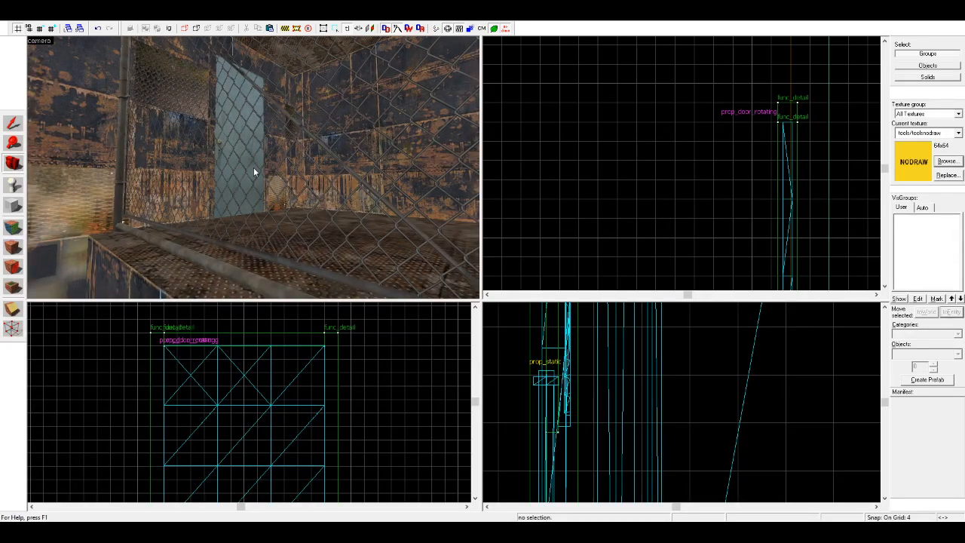
pyautogui.press('z')
pyautogui.press('w')
pyautogui.press('z')
pyautogui.press('z')
pyautogui.press('w')
pyautogui.press('w')
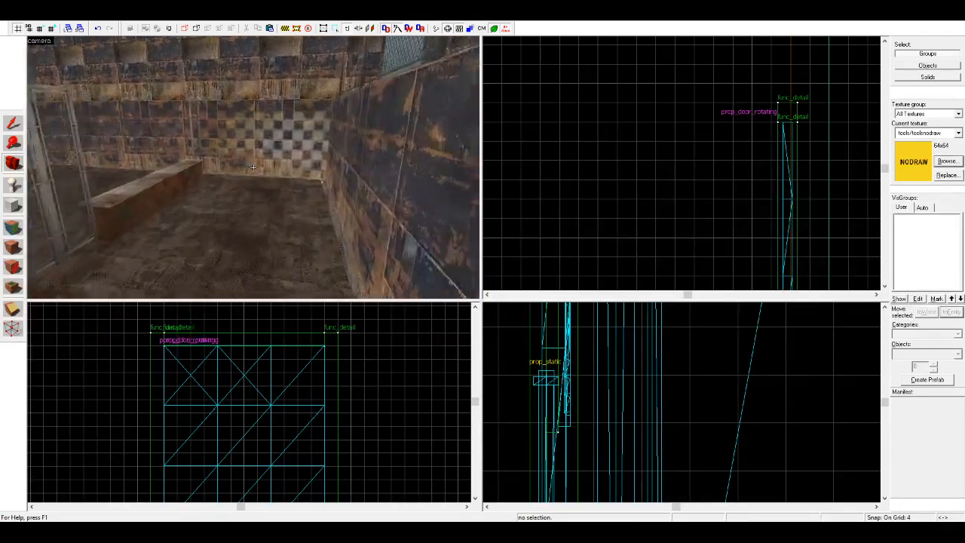
# Step: Delete the separate upper wall section beyond the opening on the side opposite the original door
pyautogui.press('z')
pyautogui.click(13, 125)
pyautogui.click(299, 131)
pyautogui.click(271, 132)
pyautogui.press('Delete')
# Step: Extend the remaining upper side wall across the opening to the room's far end, making it 1456 units long
pyautogui.click(354, 140)
pyautogui.scroll(-15, 608, 156)
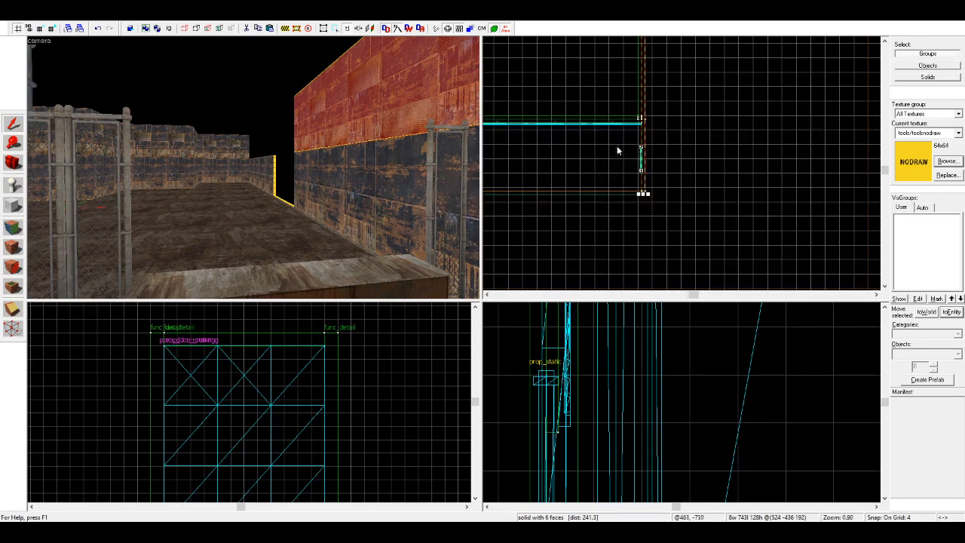
pyautogui.scroll(6, 653, 144)
pyautogui.moveTo(643, 189); pyautogui.dragTo(644, 123)
pyautogui.scroll(10, 644, 71)
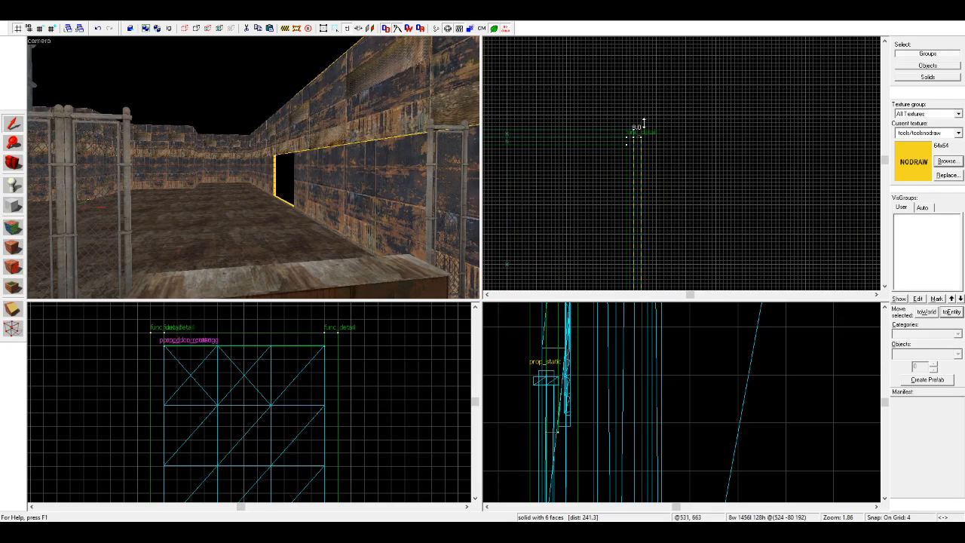
pyautogui.click(549, 158)
# Step: Move the platform's roof slab over the main room and stretch it to 1032 by 536 units, spanning from the fence to the inner wall
pyautogui.scroll(6, 87, 178)
pyautogui.scroll(2, 45, 182)
pyautogui.click(13, 162)
pyautogui.moveTo(113, 177); pyautogui.dragTo(196, 134)
pyautogui.press('w')
pyautogui.moveTo(196, 137); pyautogui.dragTo(212, 64, button='right')
pyautogui.click(15, 126)
pyautogui.click(145, 239)
pyautogui.scroll(-5, 196, 407)
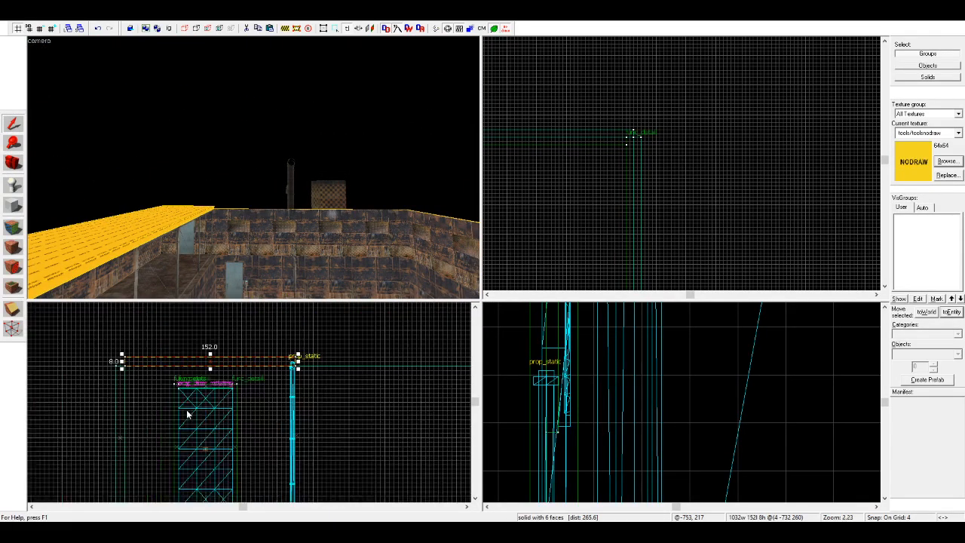
pyautogui.scroll(2, 220, 400)
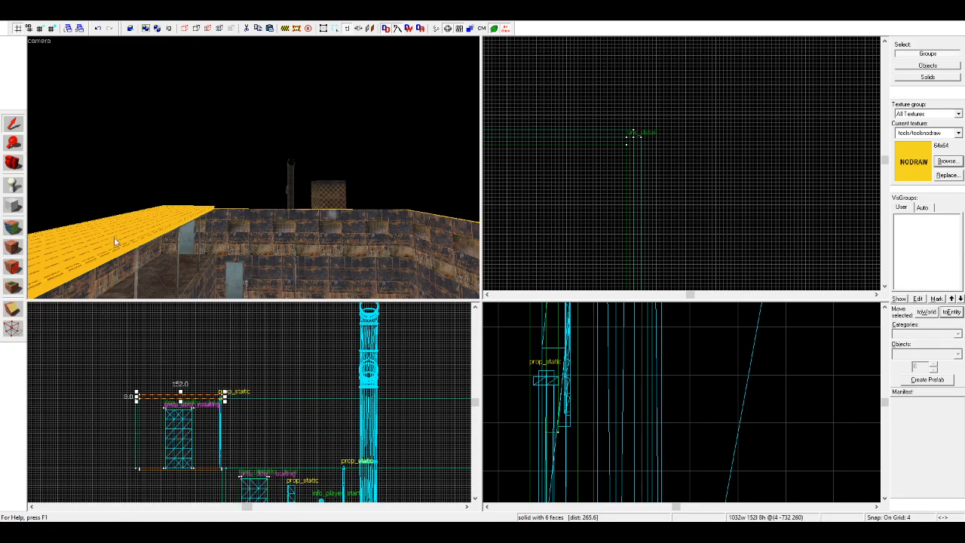
pyautogui.scroll(3, 255, 413)
pyautogui.moveTo(169, 398); pyautogui.dragTo(428, 394)
pyautogui.scroll(-5, 252, 398)
pyautogui.scroll(3, 435, 394)
pyautogui.scroll(-6, 242, 442)
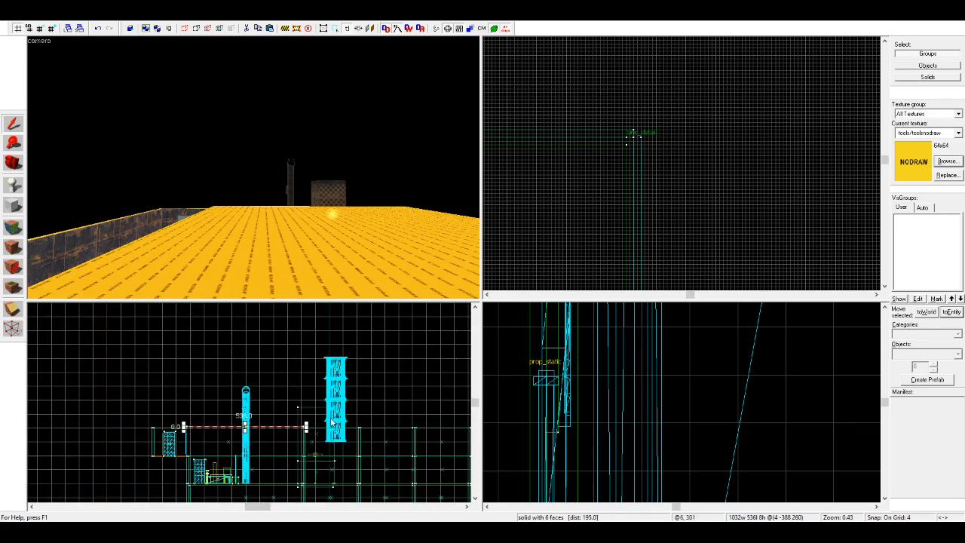
pyautogui.scroll(4, 332, 423)
# Step: Raise the roof slab's far edge with the Vertex tool so it slopes up from the fence, 96 units high overall
pyautogui.click(13, 328)
pyautogui.scroll(3, 291, 434)
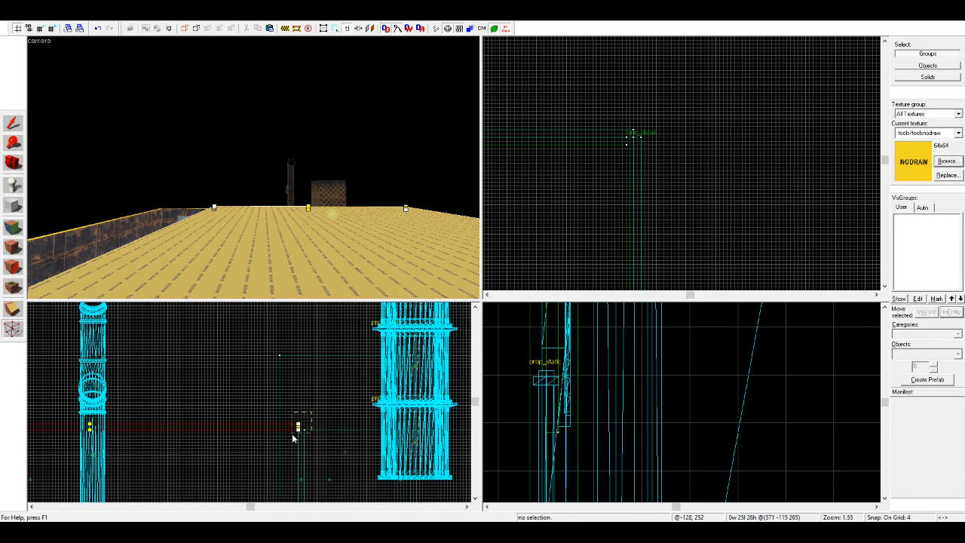
pyautogui.moveTo(299, 432); pyautogui.dragTo(300, 361)
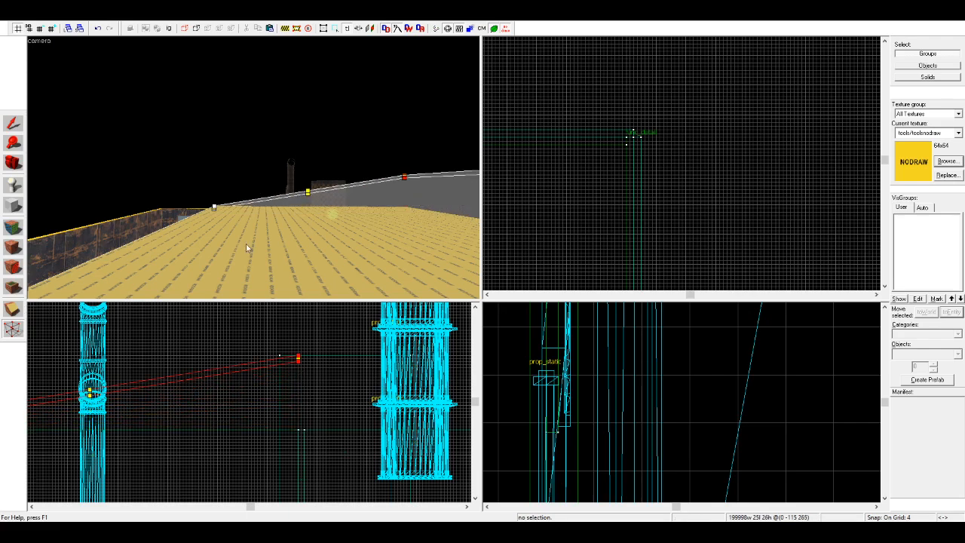
pyautogui.click(14, 124)
pyautogui.scroll(-5, 328, 357)
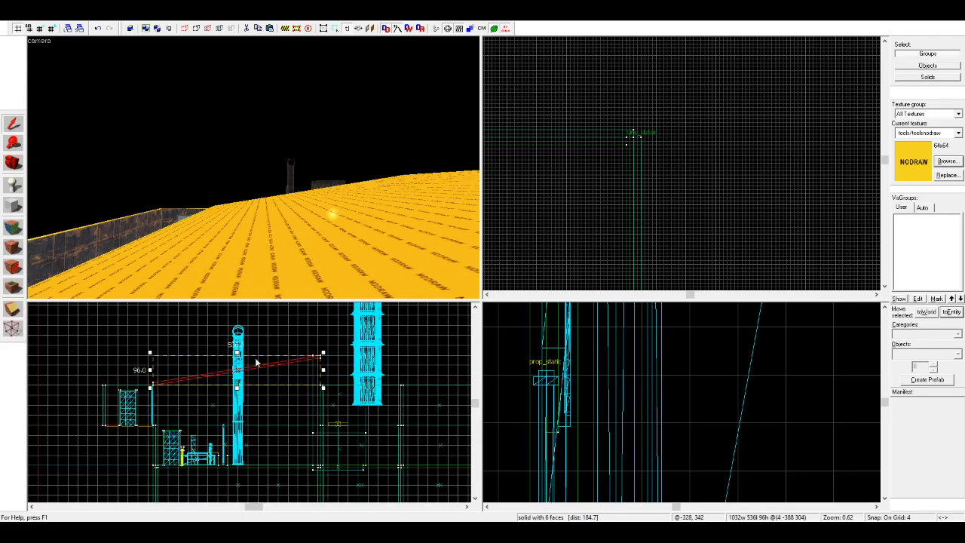
# Step: Create a new 1032 by 160 unit nodraw roof block, 8 units thick, over the upper platform
pyautogui.scroll(4, 270, 363)
pyautogui.click(113, 313)
pyautogui.moveTo(254, 168); pyautogui.dragTo(253, 168, button='right')
pyautogui.click(14, 125)
pyautogui.click(13, 205)
pyautogui.moveTo(57, 381); pyautogui.dragTo(211, 384)
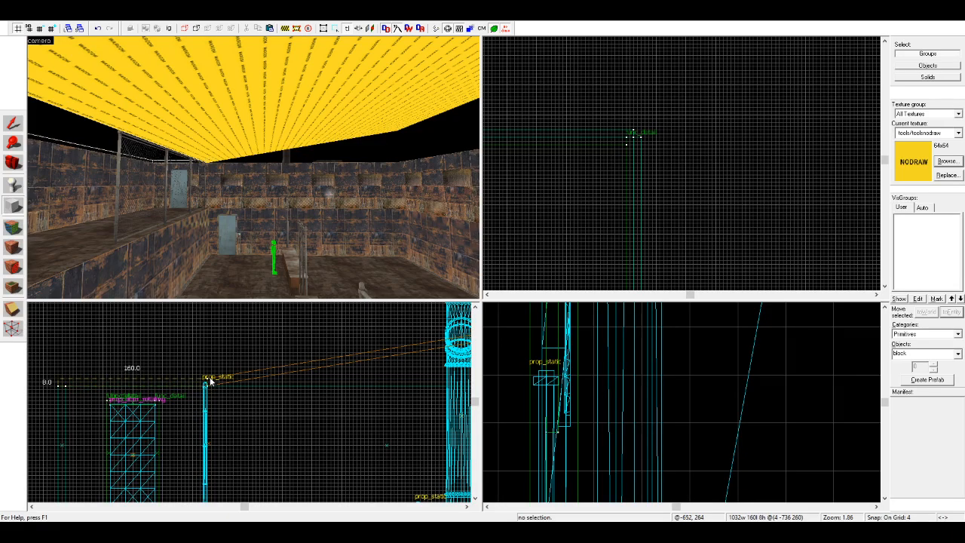
pyautogui.press('Return')
# Step: Apply the metal floor texture to the undersides of the sloped roof and the platform roof
pyautogui.click(13, 125)
pyautogui.click(384, 153)
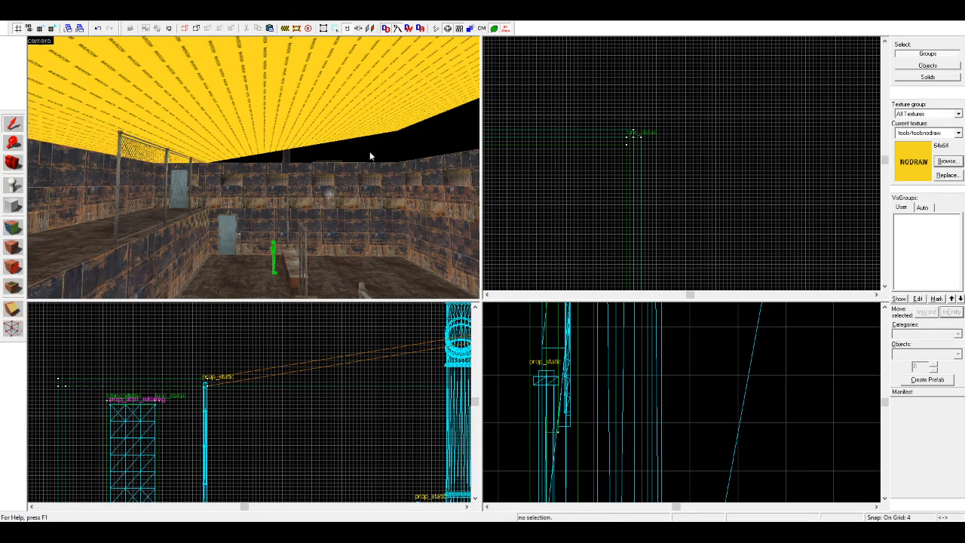
pyautogui.click(14, 226)
pyautogui.click(74, 245)
pyautogui.rightClick(271, 69)
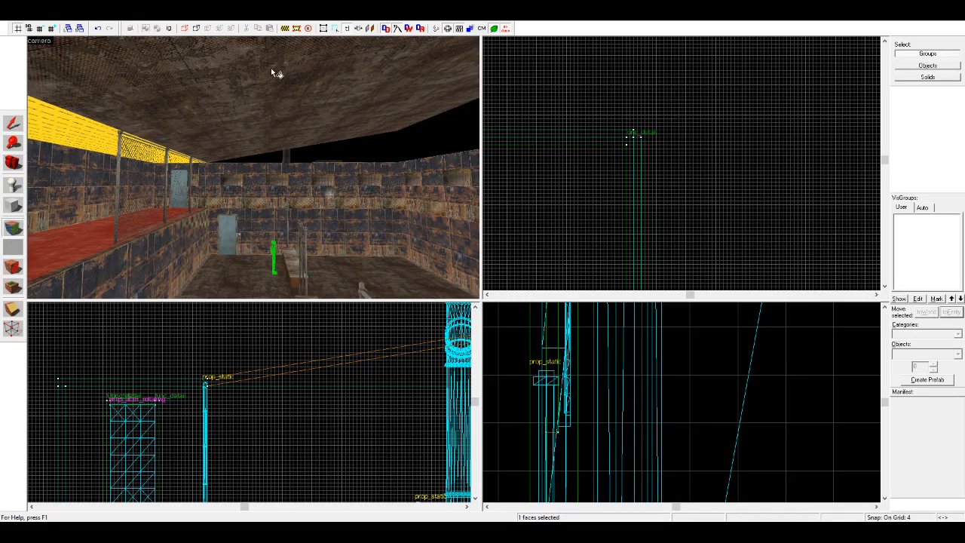
pyautogui.rightClick(95, 138)
# Step: Cut the sloped roof off at the barrier's edge, keeping only the part attached to the platform side
pyautogui.click(17, 164)
pyautogui.moveTo(196, 167); pyautogui.dragTo(249, 168)
pyautogui.click(12, 126)
pyautogui.click(260, 113)
pyautogui.scroll(-13, 718, 120)
pyautogui.scroll(8, 638, 224)
pyautogui.scroll(-3, 230, 385)
pyautogui.scroll(2, 352, 385)
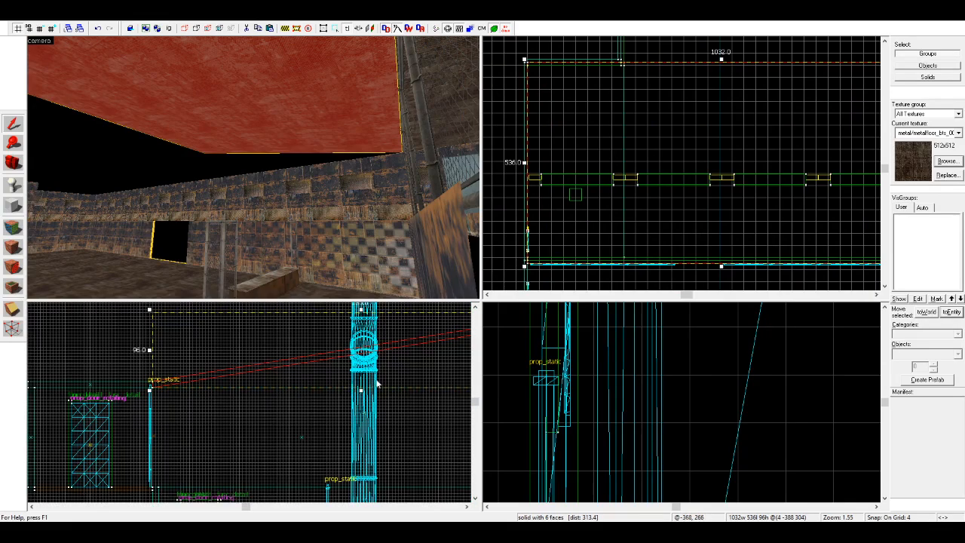
pyautogui.scroll(-4, 280, 392)
pyautogui.scroll(3, 541, 175)
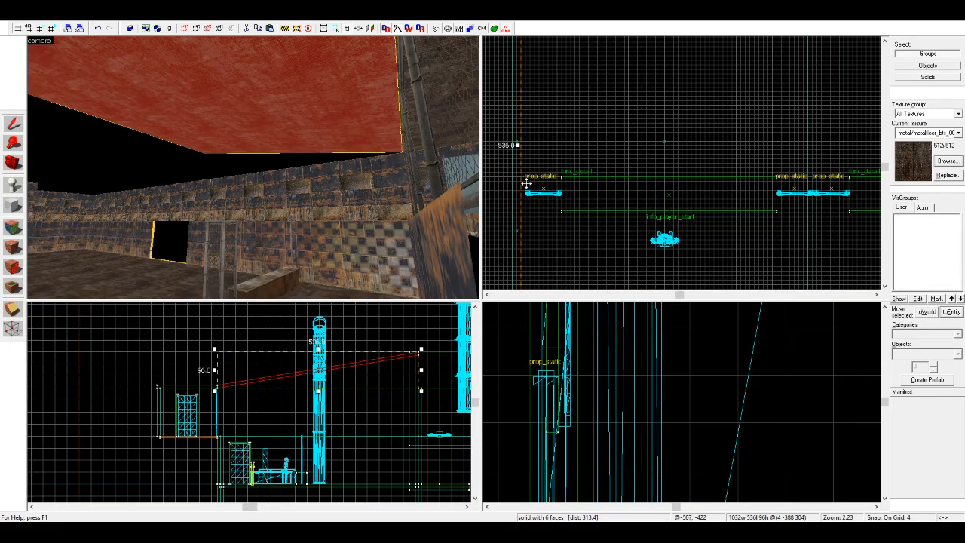
pyautogui.moveTo(521, 178); pyautogui.dragTo(523, 177)
pyautogui.scroll(3, 366, 331)
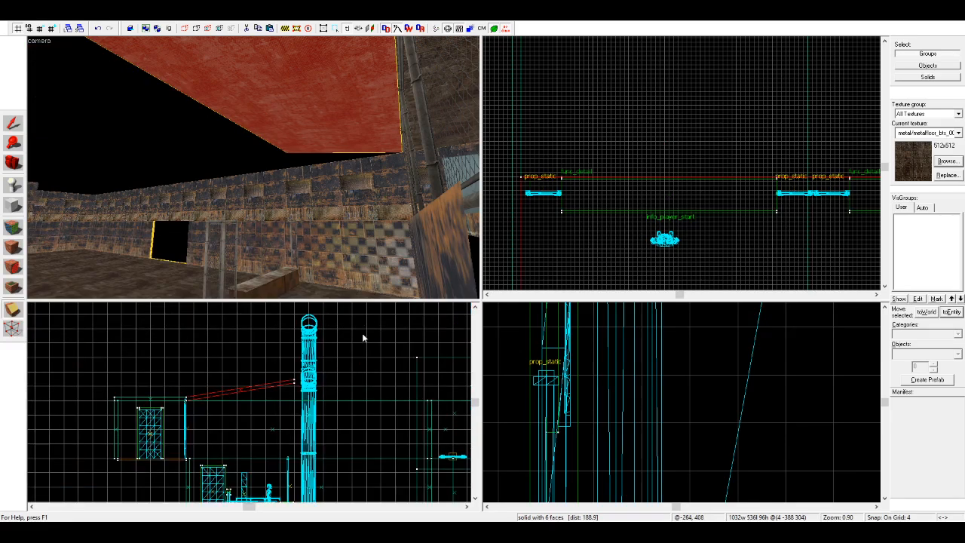
pyautogui.click(12, 123)
pyautogui.click(219, 127)
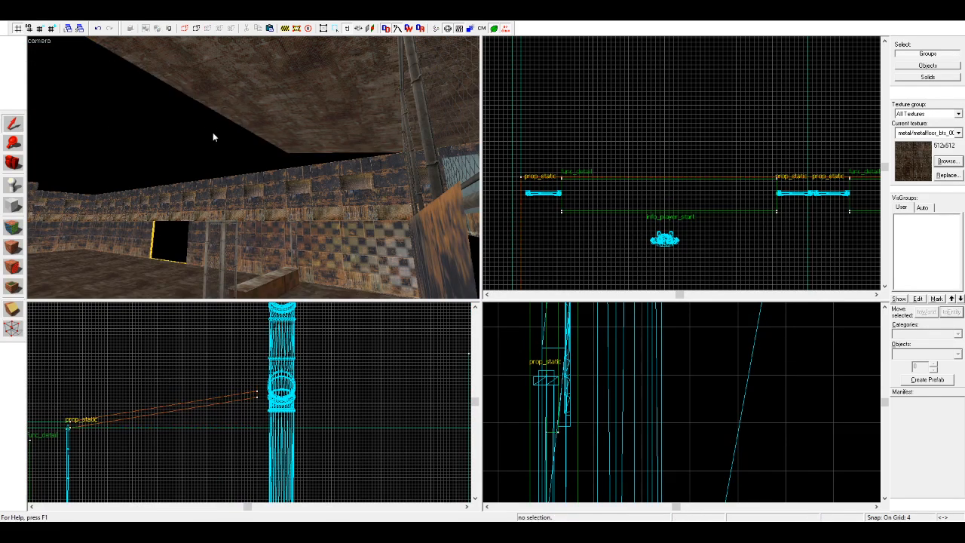
pyautogui.click(328, 171)
pyautogui.click(321, 152)
pyautogui.hotkey('shift', 'b')
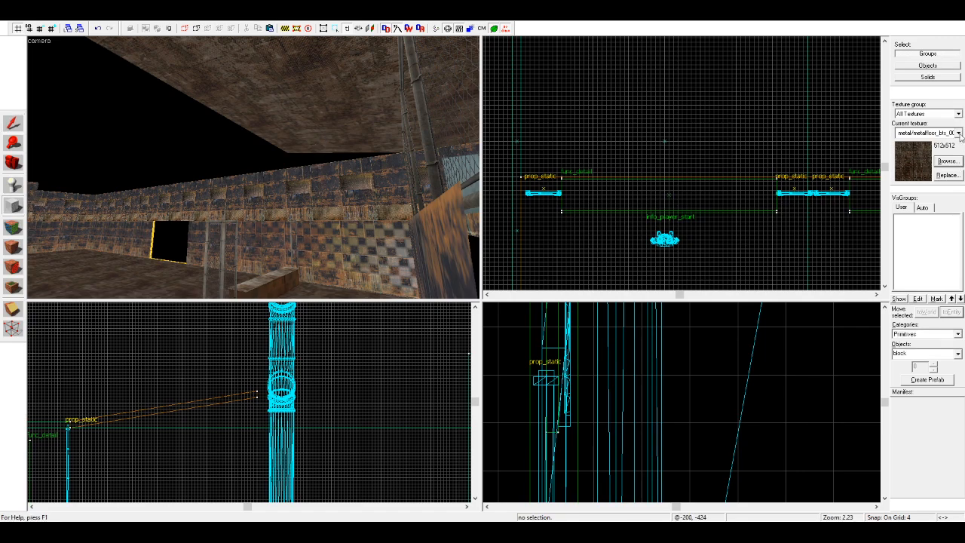
pyautogui.click(960, 135)
pyautogui.click(930, 196)
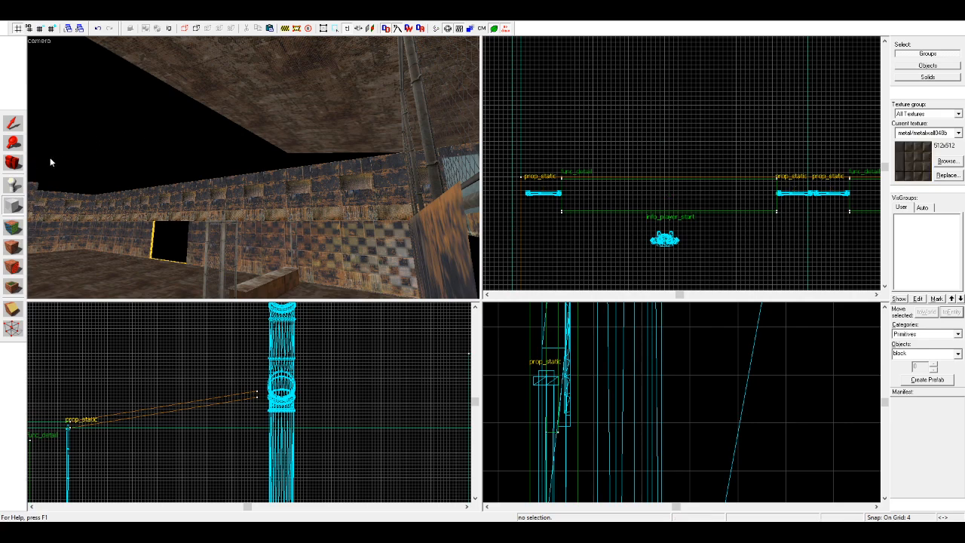
# Step: Apply the metal/metalwall048b texture to the underside of the platform roof
pyautogui.click(14, 162)
pyautogui.moveTo(181, 161); pyautogui.dragTo(257, 173)
pyautogui.click(12, 228)
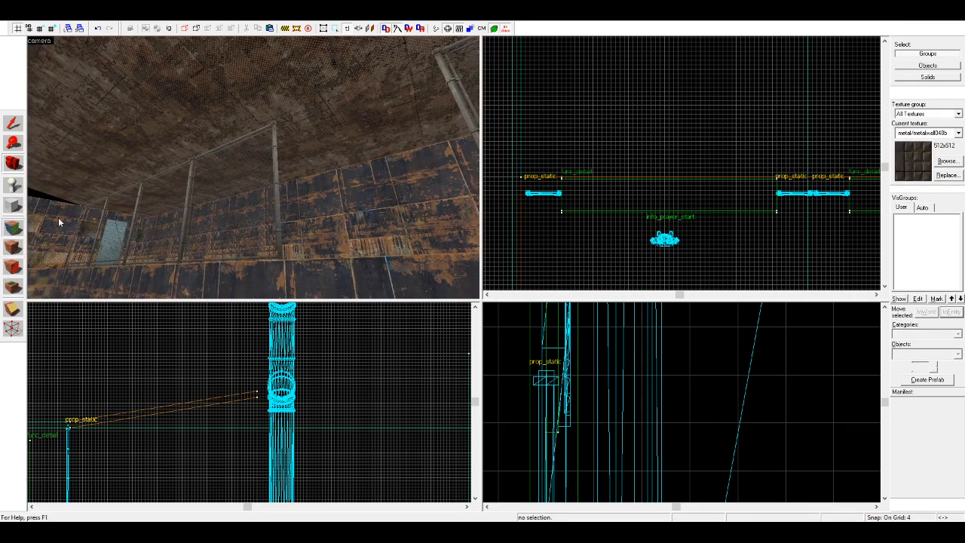
pyautogui.rightClick(381, 125)
pyautogui.click(358, 134)
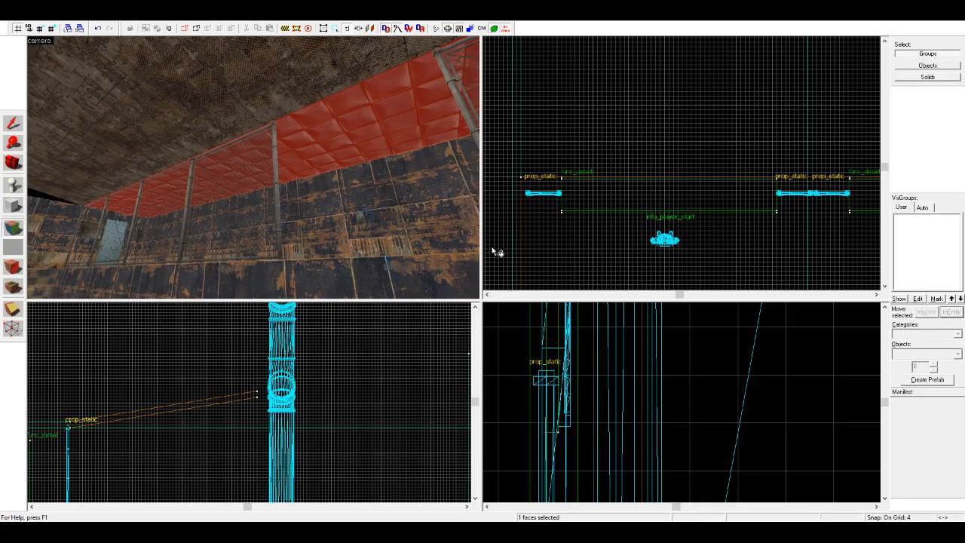
# Step: Trim the platform roof's outer edge flush with the inner face of the side wall
pyautogui.hotkey('shift', 's')
pyautogui.click(396, 134)
pyautogui.scroll(-8, 195, 420)
pyautogui.scroll(7, 132, 416)
pyautogui.scroll(3, 132, 416)
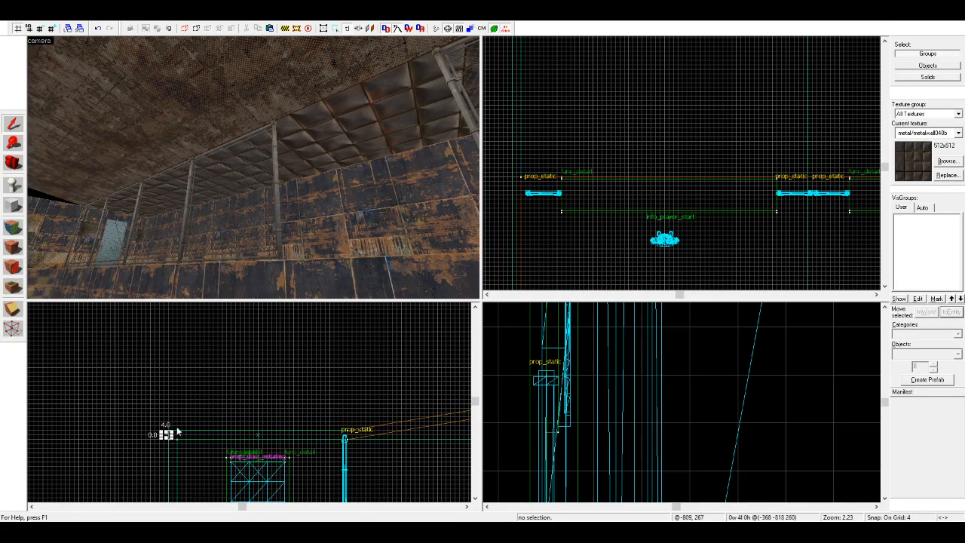
pyautogui.moveTo(165, 436); pyautogui.dragTo(174, 435)
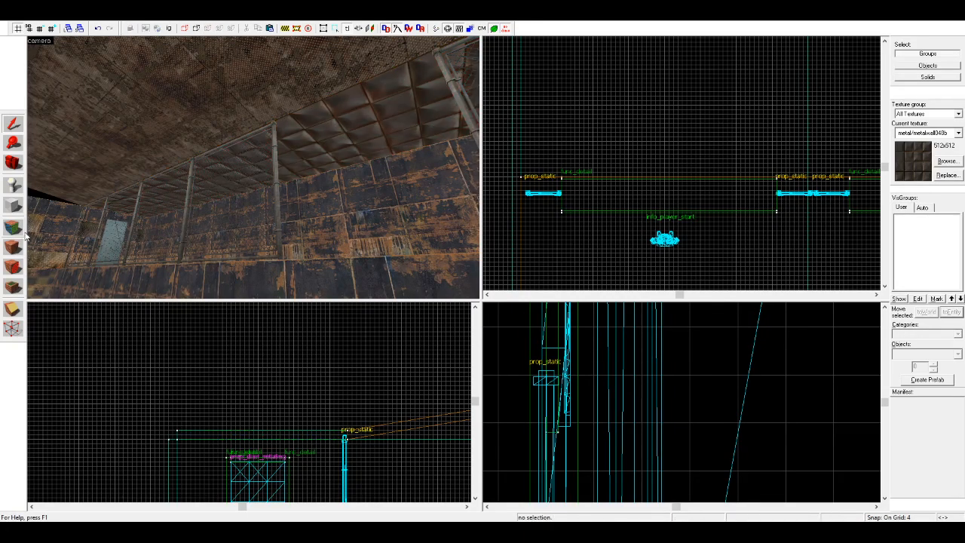
# Step: Apply the metal/metalwall048b texture to the underside of the sloped roof to match the platform ceiling
pyautogui.hotkey('shift', 'a')
pyautogui.click(291, 184)
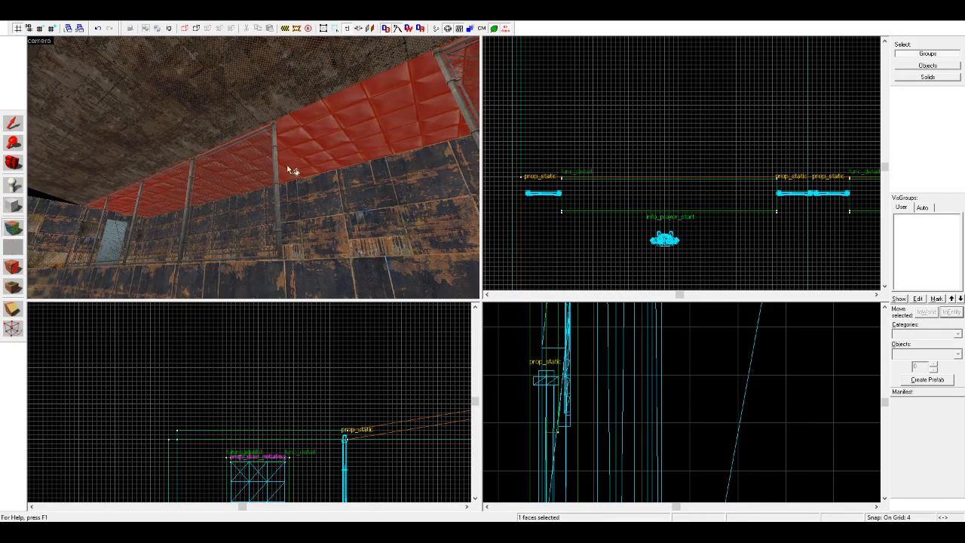
pyautogui.rightClick(286, 93)
pyautogui.click(13, 163)
pyautogui.moveTo(246, 165); pyautogui.dragTo(254, 167)
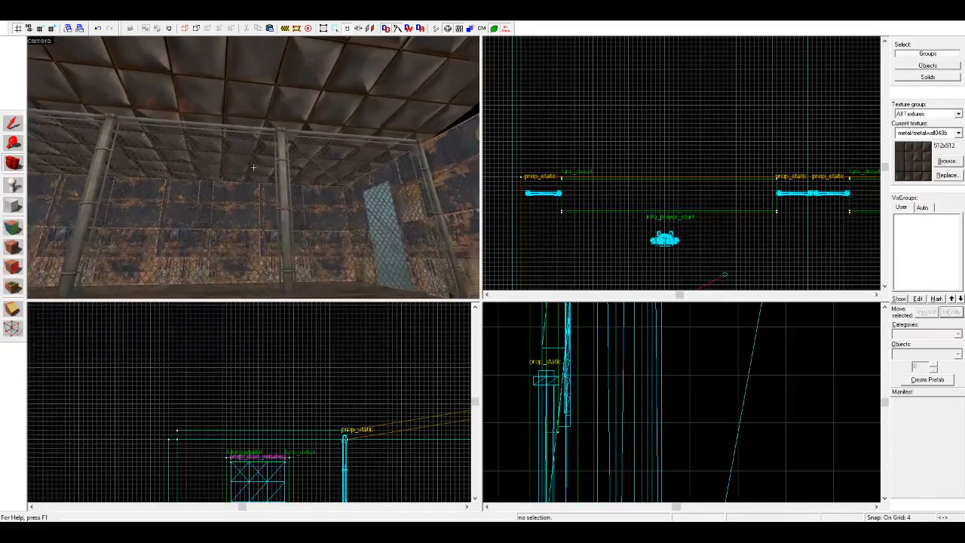
pyautogui.moveTo(134, 214); pyautogui.dragTo(253, 167)
# Step: Examine the new metal texture on the sloped and platform ceilings from around the room
pyautogui.hotkey('shift', 'a')
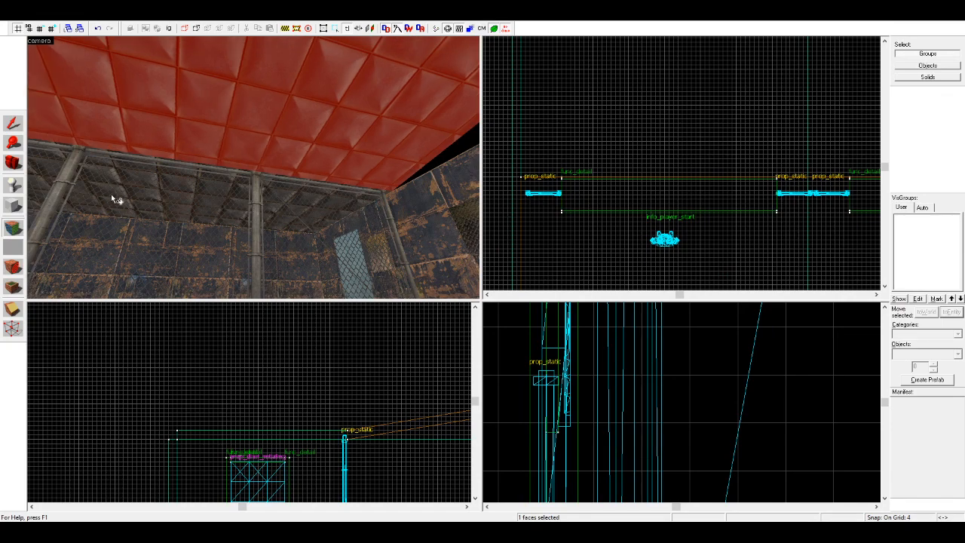
pyautogui.press('Left')
pyautogui.click(125, 217)
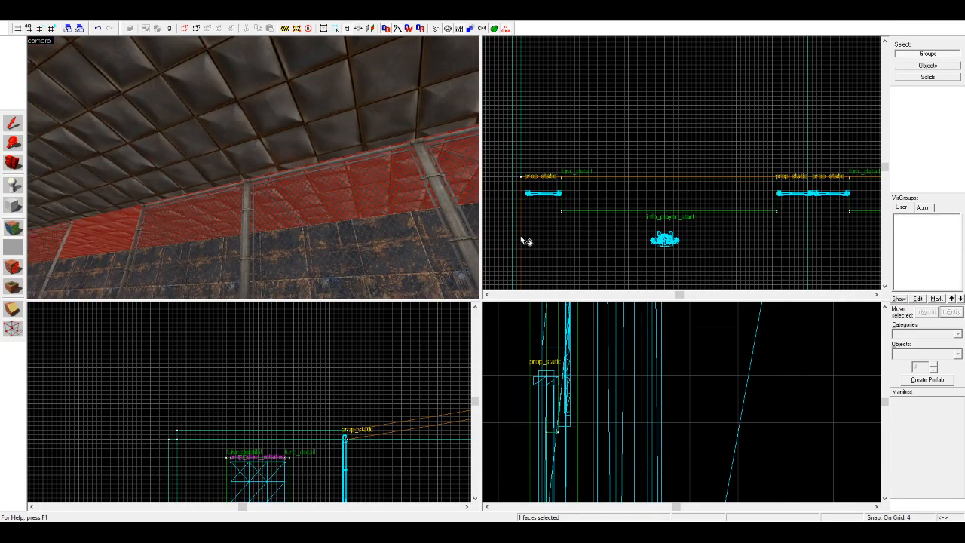
pyautogui.click(13, 163)
pyautogui.moveTo(253, 167); pyautogui.dragTo(254, 168)
pyautogui.press('w')
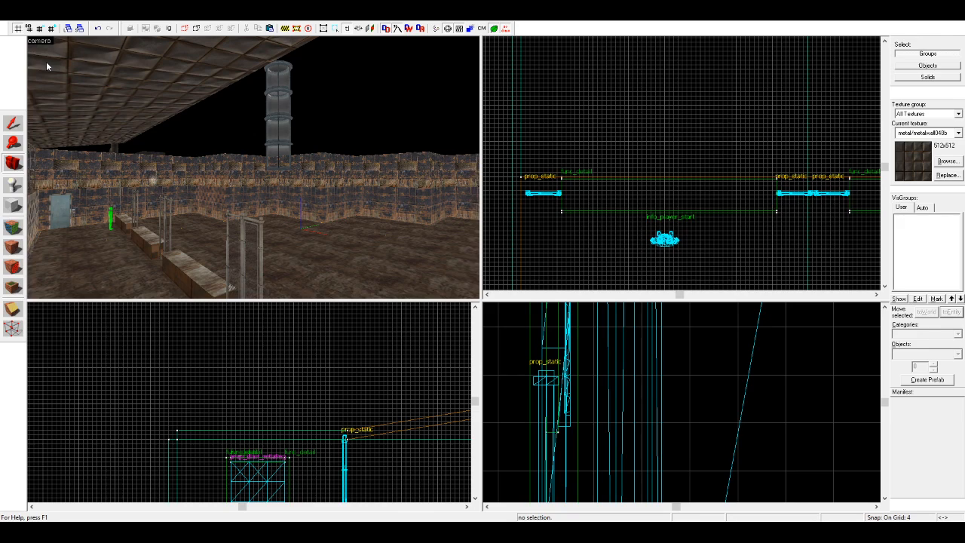
pyautogui.click(11, 166)
pyautogui.moveTo(253, 167); pyautogui.dragTo(237, 187)
# Step: Raise the top of the upper end wall section beside the roofs so it rises above the sloped roof
pyautogui.click(11, 122)
pyautogui.click(254, 153)
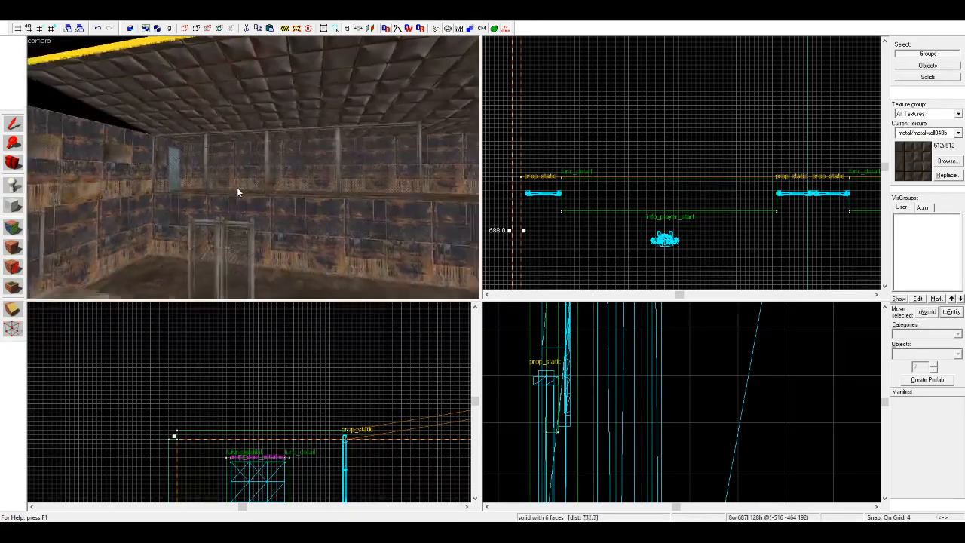
pyautogui.scroll(-4, 237, 189)
pyautogui.keyDown('ctrl'); pyautogui.click(133, 163); pyautogui.keyUp('ctrl')
pyautogui.scroll(-6, 255, 403)
pyautogui.scroll(-3, 399, 420)
pyautogui.moveTo(399, 421); pyautogui.dragTo(290, 422, button='middle')
pyautogui.scroll(1, 349, 424)
pyautogui.moveTo(349, 420); pyautogui.dragTo(340, 387)
pyautogui.press('Escape')
pyautogui.press('w')
pyautogui.press('d')
pyautogui.click(14, 163)
pyautogui.moveTo(276, 133); pyautogui.dragTo(233, 166)
# Step: Create a nodraw block 256 by 296 units and about 47 high between the sloped roof's high edge and the room's far side wall
pyautogui.click(13, 124)
pyautogui.click(332, 122)
pyautogui.click(543, 124)
pyautogui.click(408, 108)
pyautogui.click(619, 106)
pyautogui.click(14, 206)
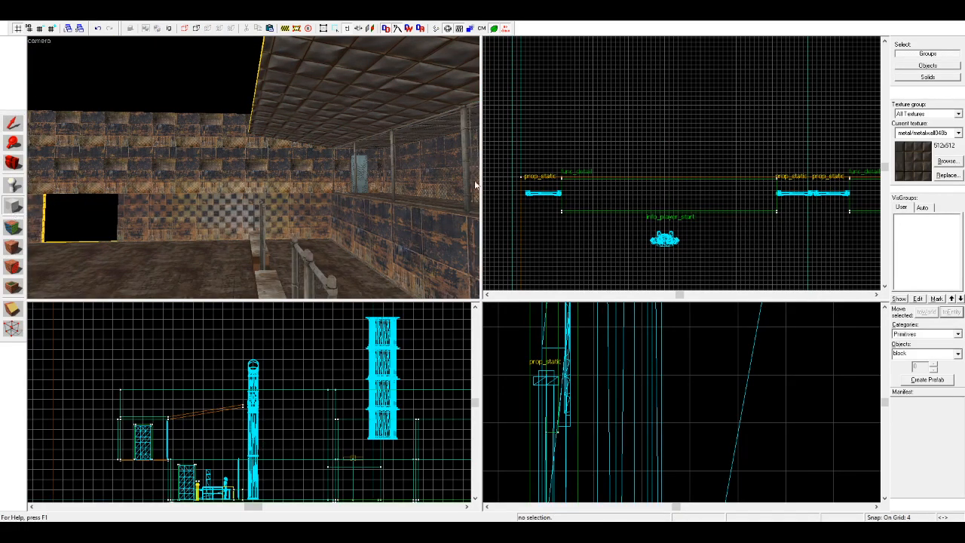
pyautogui.scroll(-4, 621, 267)
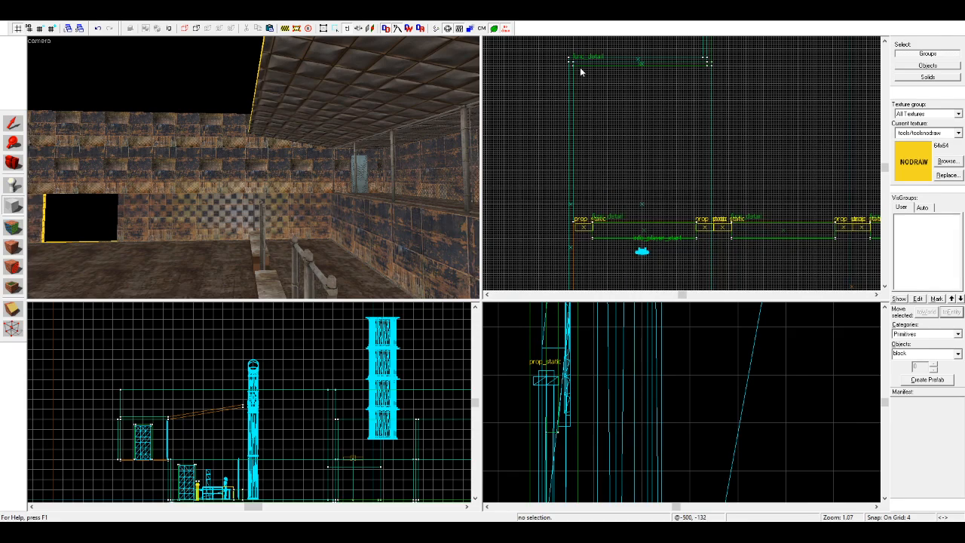
pyautogui.scroll(1, 581, 72)
pyautogui.scroll(2, 736, 255)
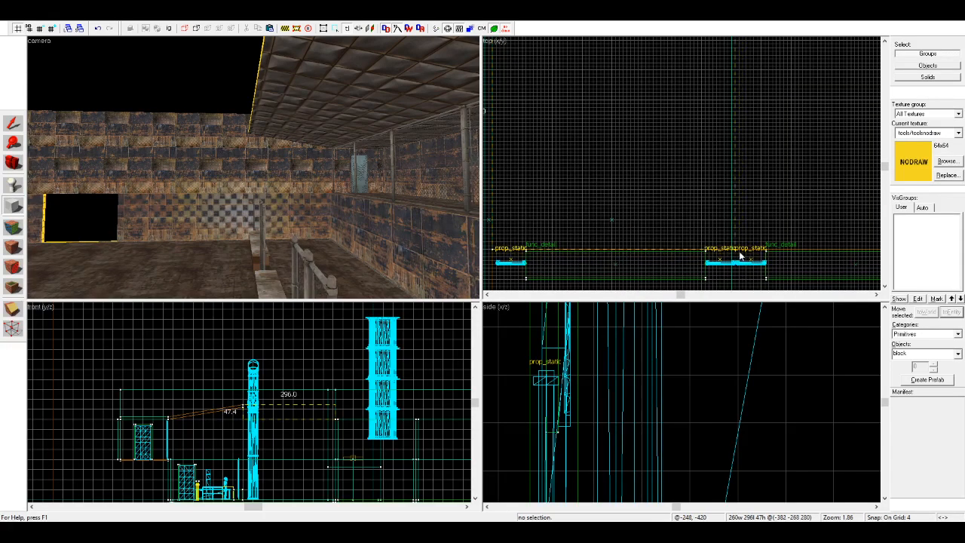
pyautogui.scroll(-3, 604, 287)
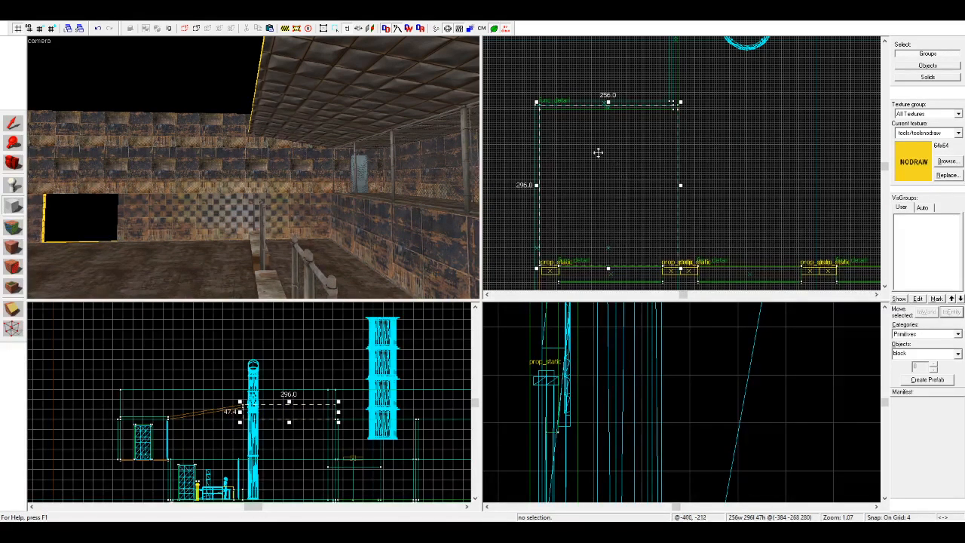
pyautogui.moveTo(610, 103); pyautogui.dragTo(609, 105)
pyautogui.press('Return')
# Step: Apply the metal/metalwall048b texture to a side face of the new ceiling block
pyautogui.click(18, 118)
pyautogui.scroll(5, 293, 379)
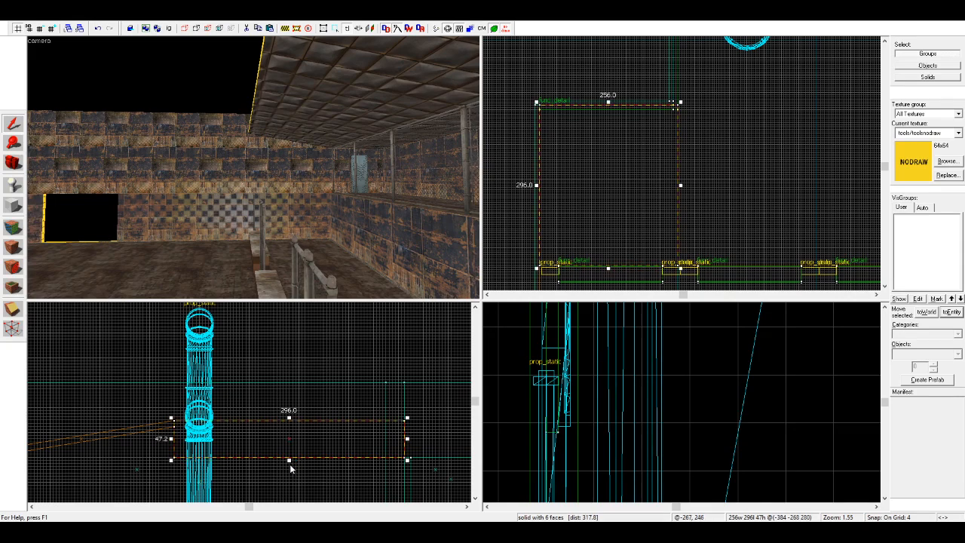
pyautogui.click(275, 472)
pyautogui.click(13, 163)
pyautogui.moveTo(211, 207); pyautogui.dragTo(30, 226)
pyautogui.scroll(5, 203, 207)
pyautogui.scroll(-2, 45, 222)
pyautogui.click(14, 227)
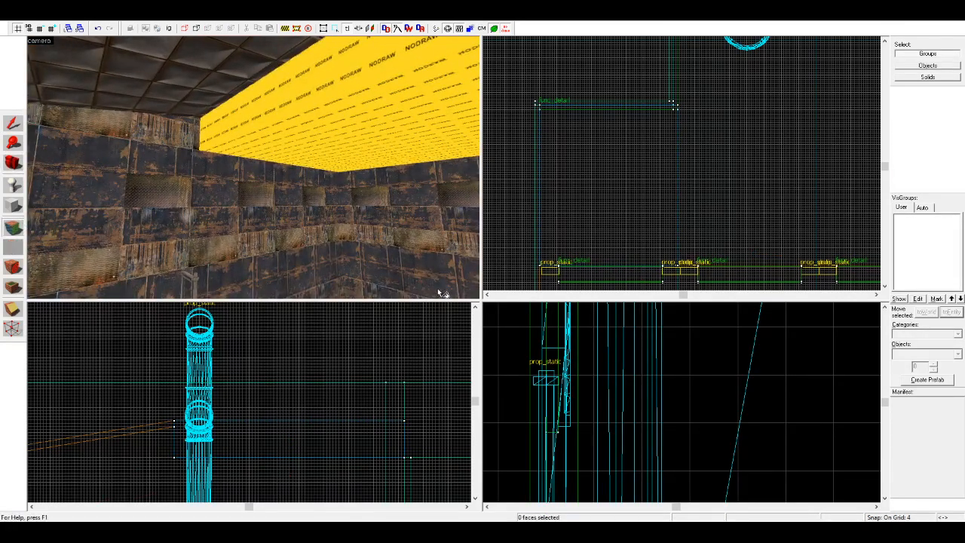
pyautogui.click(302, 88)
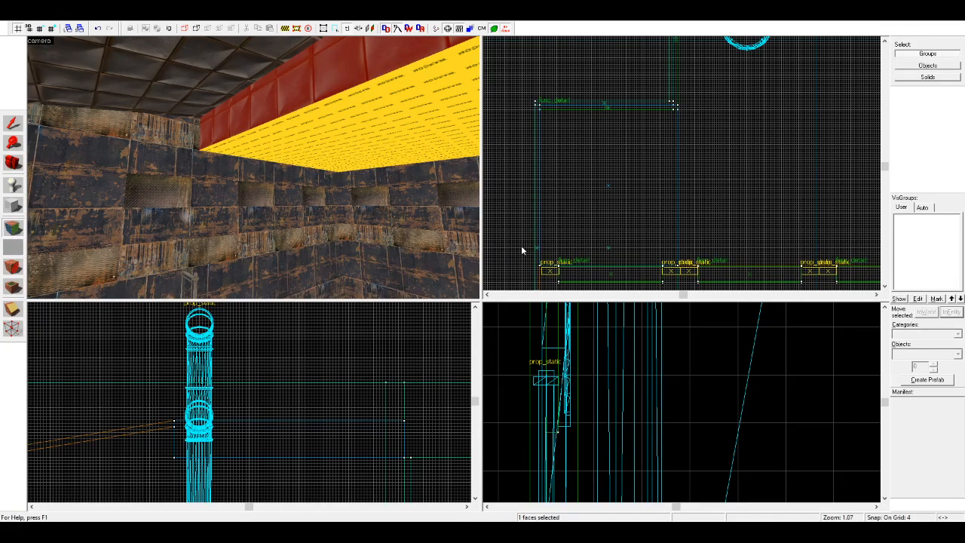
# Step: Lower the ceiling block's top to meet the underside of the sloped roof's edge
pyautogui.hotkey('shift', 's')
pyautogui.click(275, 83)
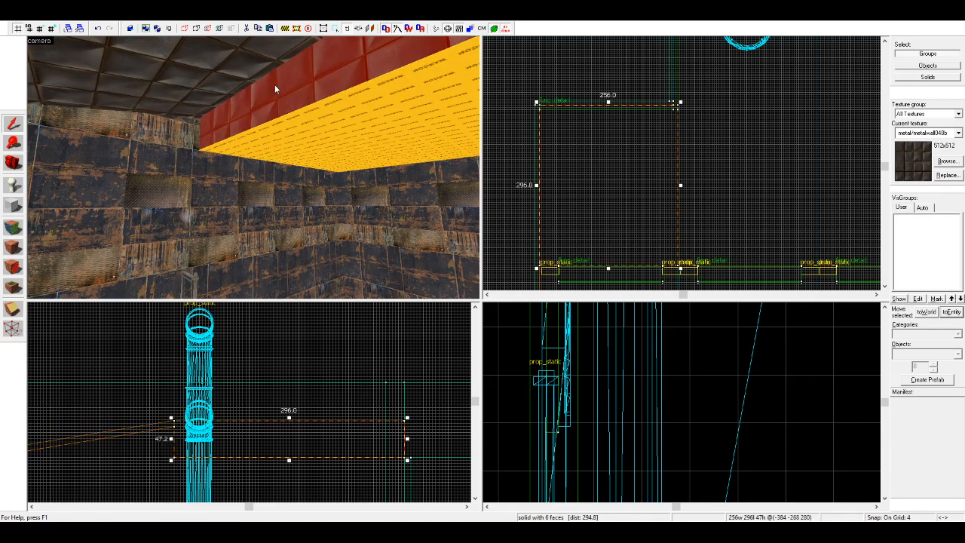
pyautogui.moveTo(288, 419); pyautogui.dragTo(288, 426)
pyautogui.press('Escape')
pyautogui.click(13, 247)
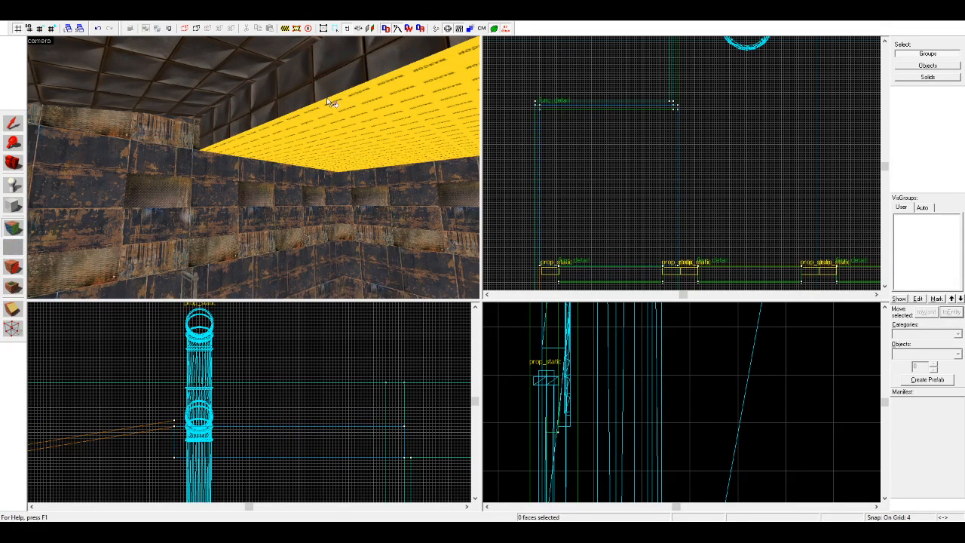
pyautogui.click(338, 99)
# Step: Try to raise the underside of the ceiling block
pyautogui.click(13, 122)
pyautogui.moveTo(289, 463); pyautogui.dragTo(288, 453)
pyautogui.hotkey('ctrl', 'z')
# Step: Try to continue the metal texture from the ceiling block's side face onto its nodraw underside
pyautogui.click(297, 402)
pyautogui.click(9, 164)
pyautogui.moveTo(165, 168); pyautogui.dragTo(253, 167)
pyautogui.moveTo(154, 175)
pyautogui.mouseDown()
pyautogui.moveTo(254, 168)
pyautogui.moveTo(125, 173)
pyautogui.mouseUp()
pyautogui.click(12, 228)
pyautogui.click(282, 170)
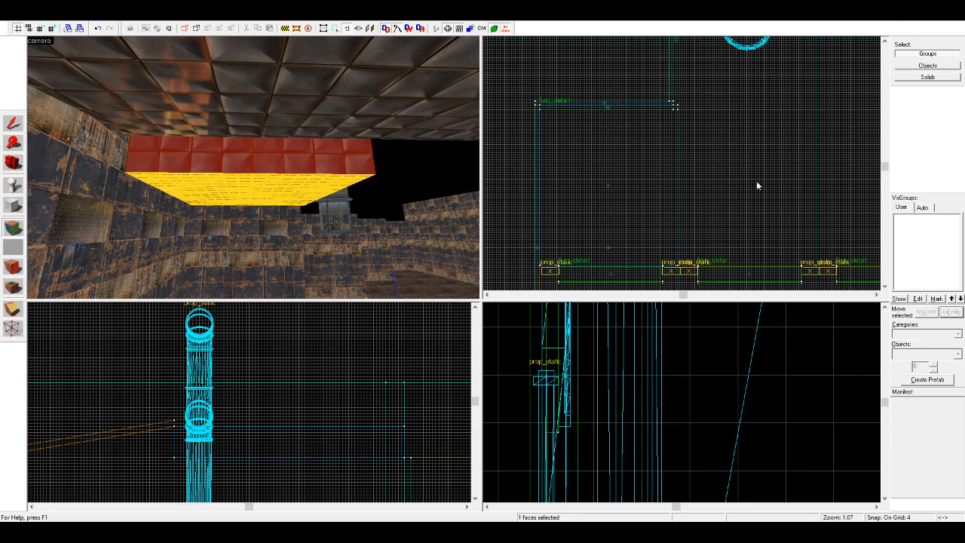
pyautogui.scroll(2, 276, 182)
pyautogui.rightClick(268, 181)
pyautogui.hotkey('ctrl', 'z')
pyautogui.hotkey('ctrl', 'z')
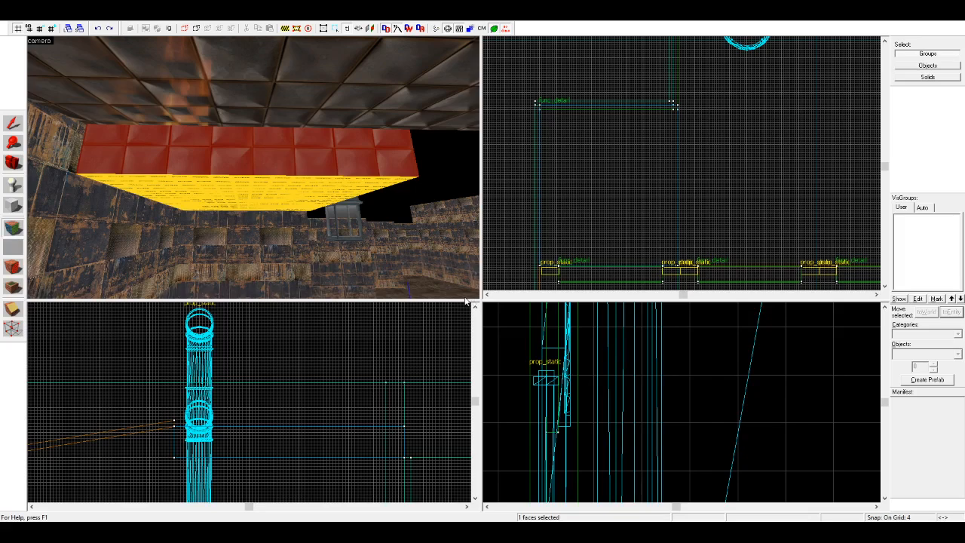
pyautogui.rightClick(97, 142)
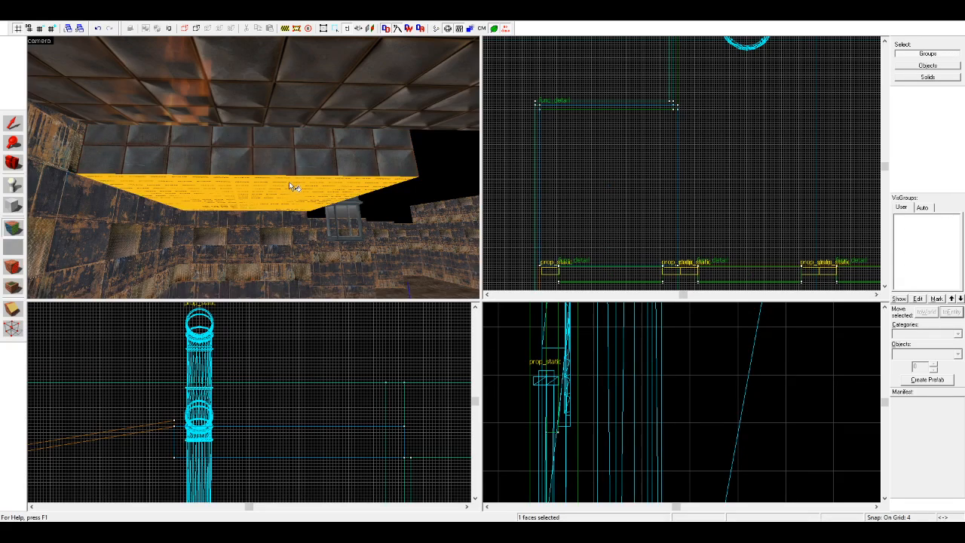
# Step: Lower the sloped roof's high edge slightly by moving its end vertices down where it meets the ceiling block
pyautogui.click(13, 124)
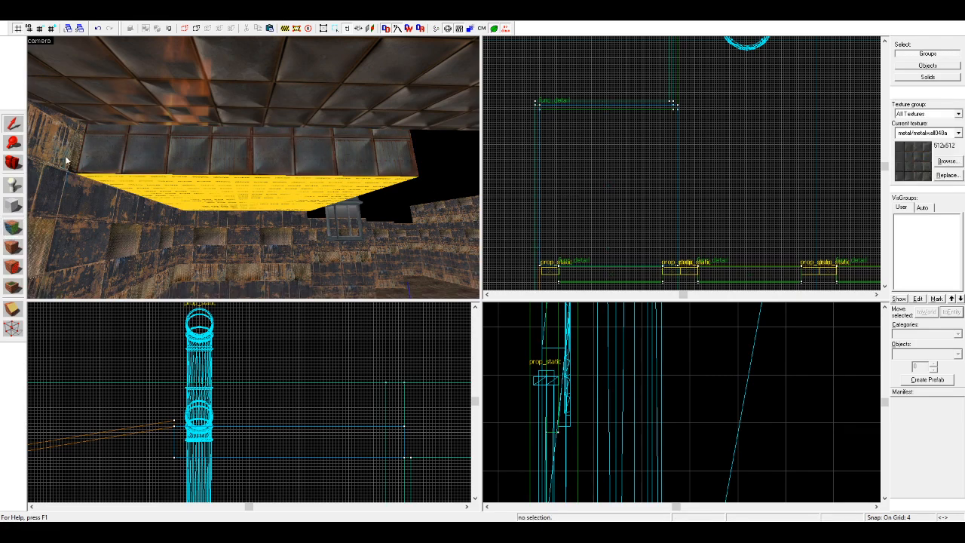
pyautogui.click(218, 144)
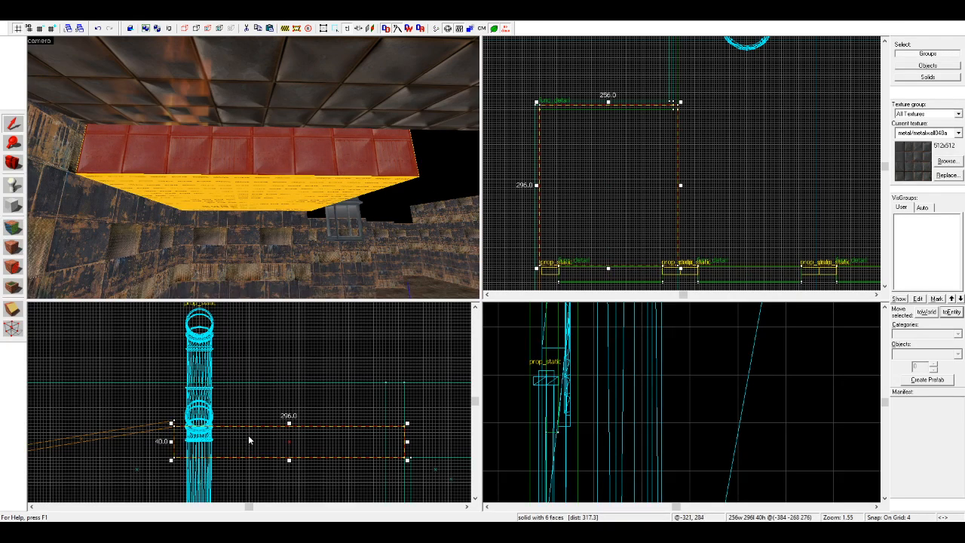
pyautogui.click(189, 105)
pyautogui.click(12, 329)
pyautogui.moveTo(173, 423); pyautogui.dragTo(174, 433)
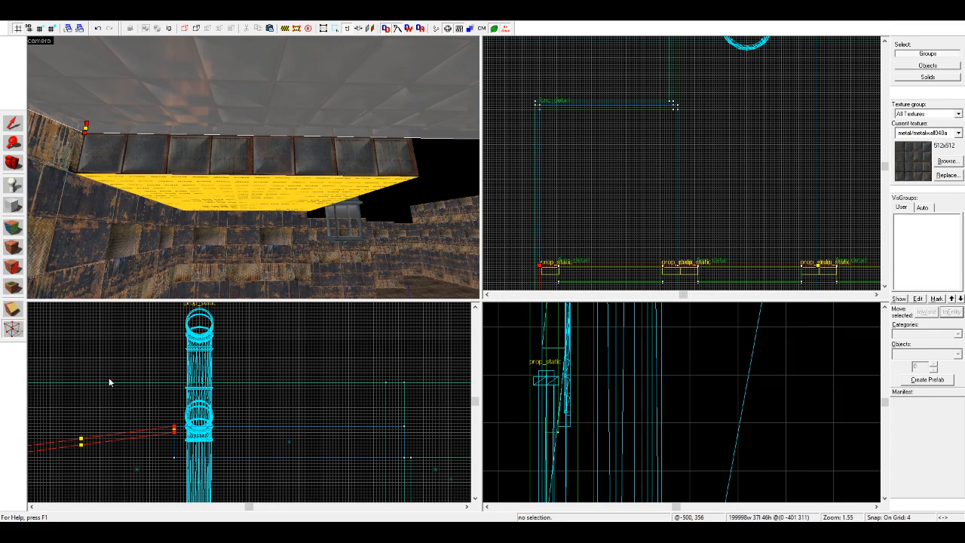
# Step: Lower the ceiling block's top to make the block 32 units high and meet the roof edge
pyautogui.click(11, 122)
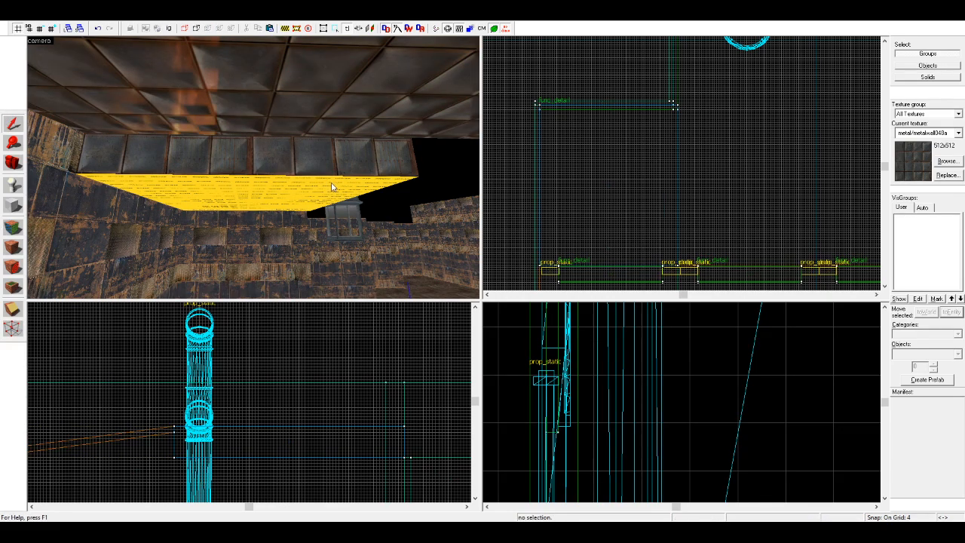
pyautogui.moveTo(290, 424); pyautogui.dragTo(291, 430)
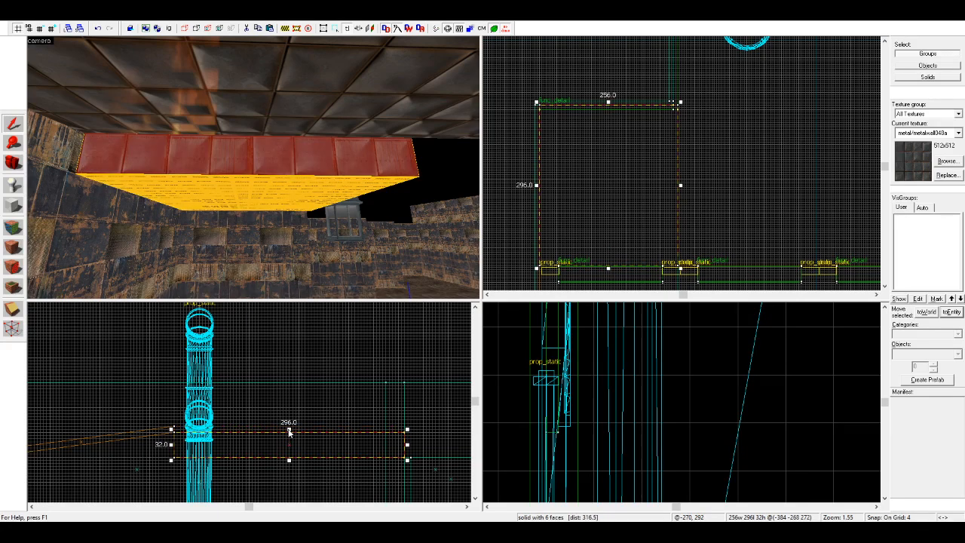
pyautogui.click(313, 392)
# Step: Apply the metal/metalwall048a texture to the underside of the ceiling block, matching its side face
pyautogui.press('s')
pyautogui.press('w')
pyautogui.press('d')
pyautogui.click(12, 230)
pyautogui.rightClick(203, 182)
pyautogui.click(13, 163)
pyautogui.press('w')
pyautogui.moveTo(308, 175); pyautogui.dragTo(254, 167)
pyautogui.press('w')
pyautogui.press('s')
pyautogui.press('w')
# Step: Copy the ceiling block directly alongside itself and extend the copy's length to 552 units
pyautogui.click(14, 124)
pyautogui.click(173, 120)
pyautogui.scroll(-5, 618, 153)
pyautogui.scroll(5, 666, 173)
pyautogui.moveTo(539, 230); pyautogui.dragTo(670, 227)
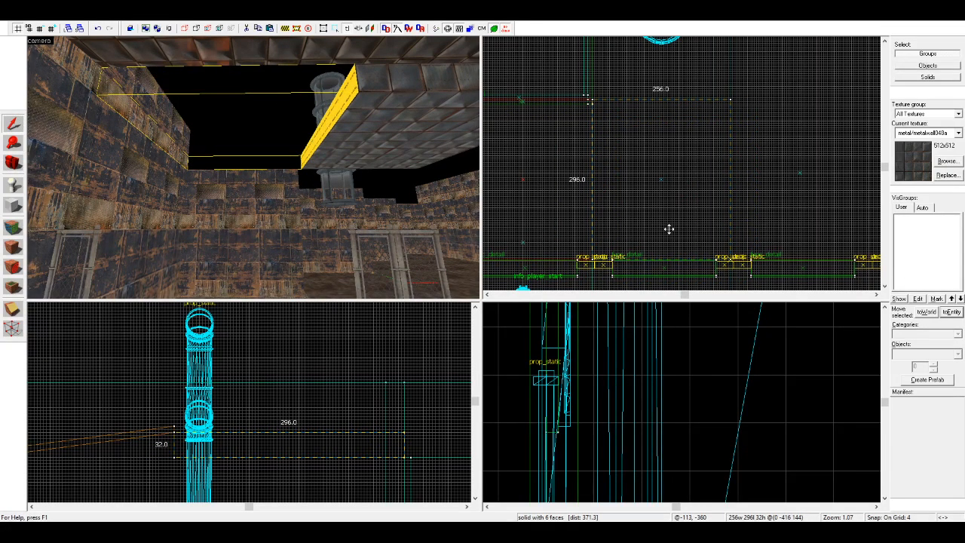
pyautogui.scroll(-3, 690, 93)
pyautogui.moveTo(665, 152); pyautogui.dragTo(652, 39)
pyautogui.scroll(3, 658, 118)
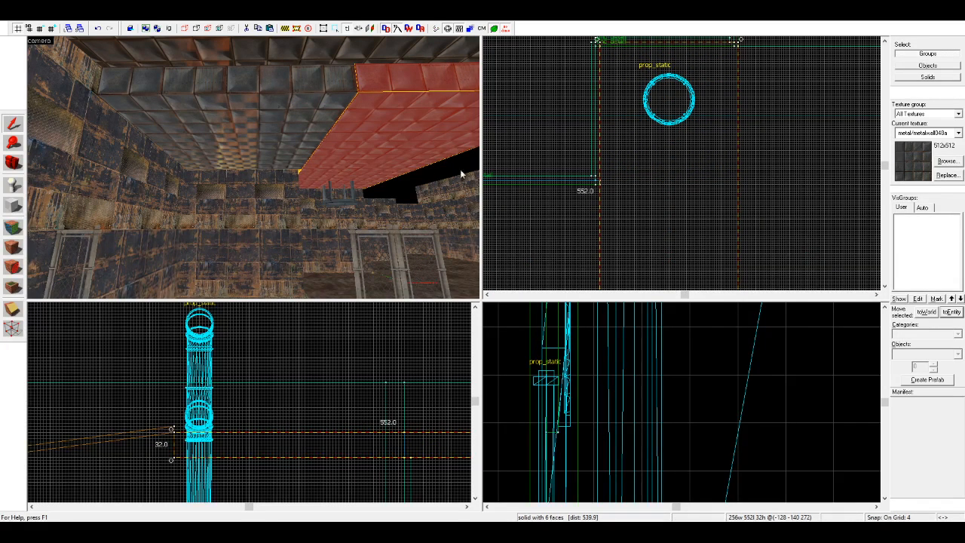
pyautogui.press('Escape')
# Step: Close the gap at the wall corner between the ceiling blocks by widening the copied block to 264 units
pyautogui.press('z')
pyautogui.press('w')
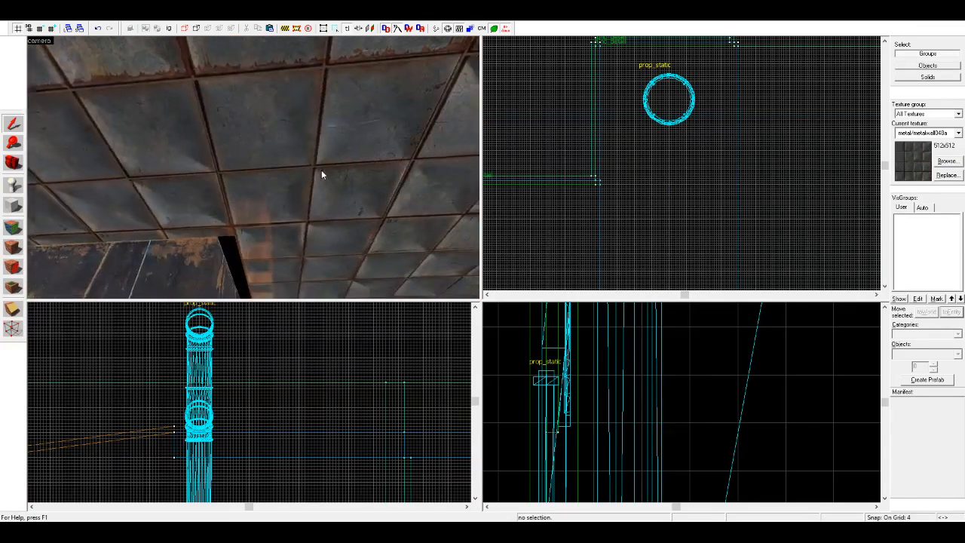
pyautogui.press('s')
pyautogui.press('z')
pyautogui.click(227, 181)
pyautogui.scroll(-1, 595, 203)
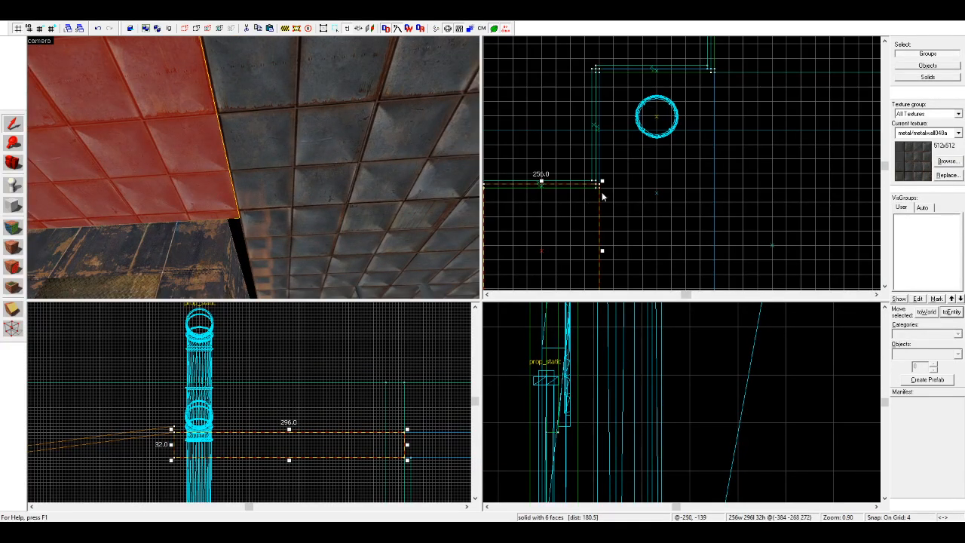
pyautogui.scroll(4, 604, 197)
pyautogui.moveTo(603, 182)
pyautogui.mouseDown()
pyautogui.moveTo(594, 182)
pyautogui.moveTo(589, 204)
pyautogui.mouseUp()
pyautogui.click(599, 194)
pyautogui.press('Escape')
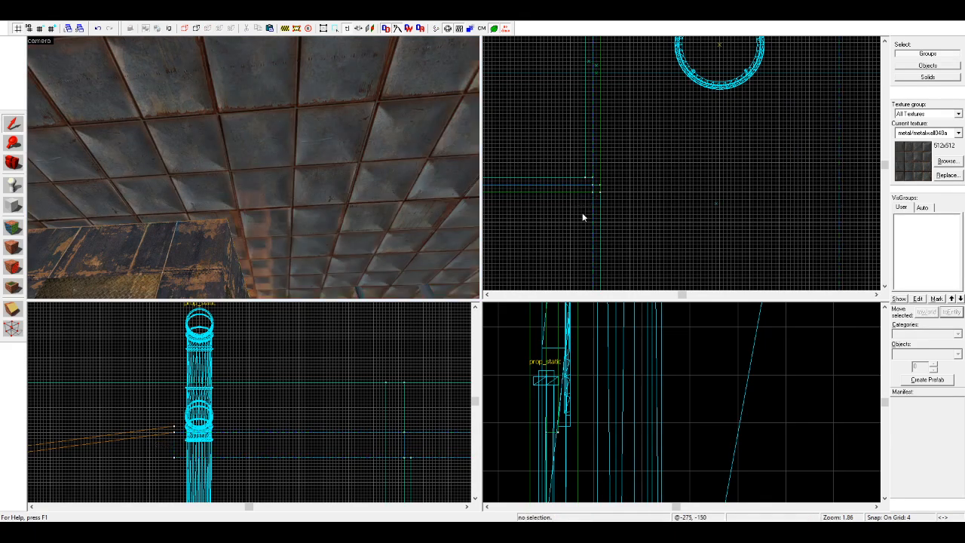
# Step: Examine the underside of the joined ceiling blocks along the walls and around the hanging tank
pyautogui.press('z')
pyautogui.press('s')
pyautogui.press('s')
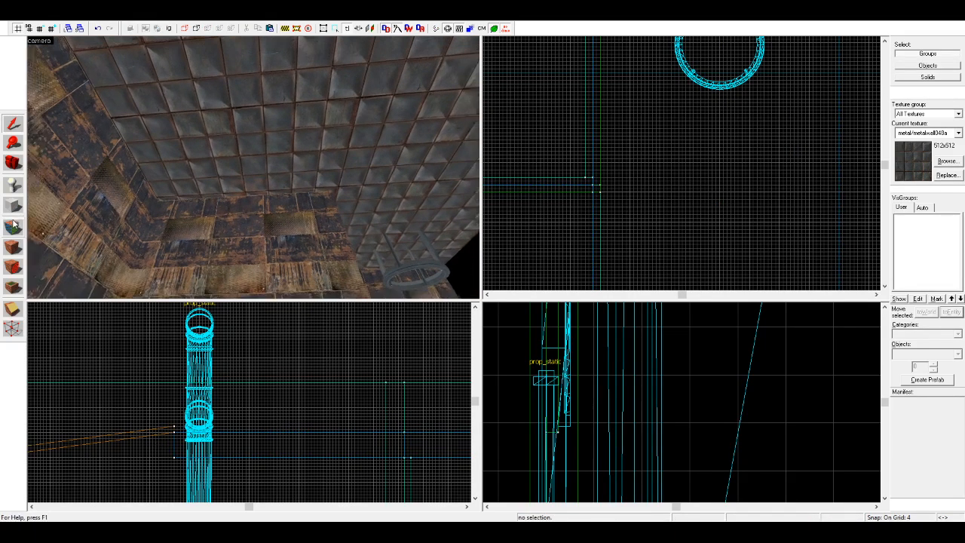
pyautogui.click(13, 227)
pyautogui.press('s')
pyautogui.press('w')
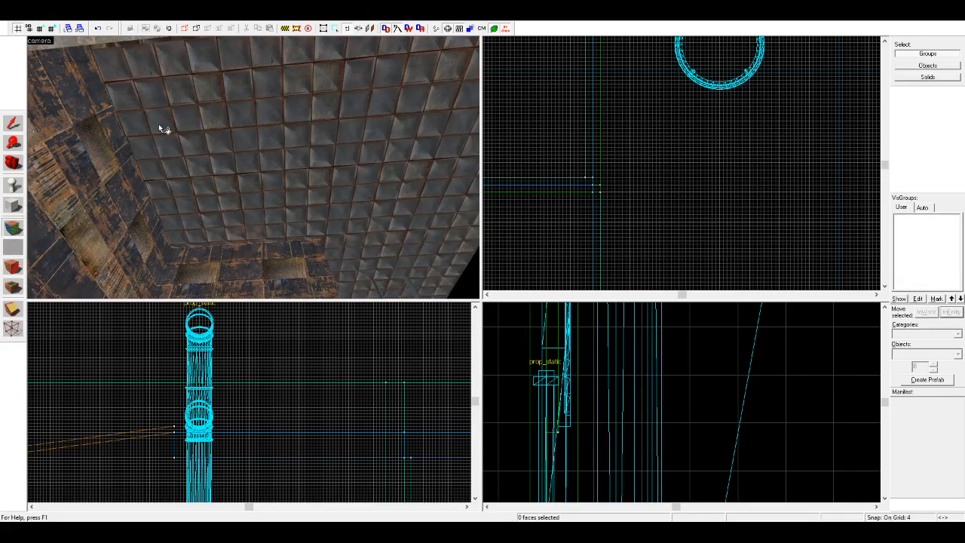
pyautogui.press('s')
pyautogui.press('d')
pyautogui.press('d')
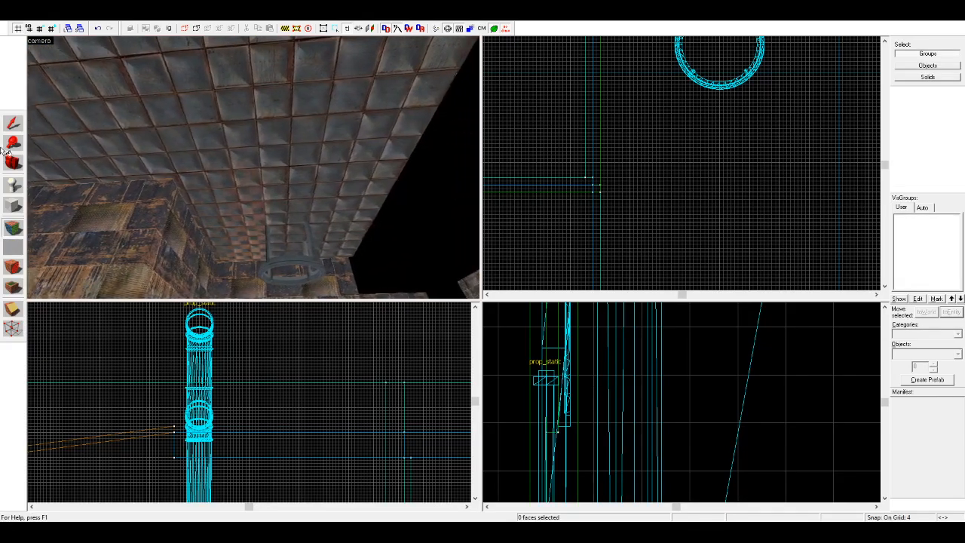
# Step: Narrow the copied ceiling block slightly from its open side to line it up with the wall corner
pyautogui.click(13, 125)
pyautogui.click(255, 128)
pyautogui.scroll(-4, 619, 172)
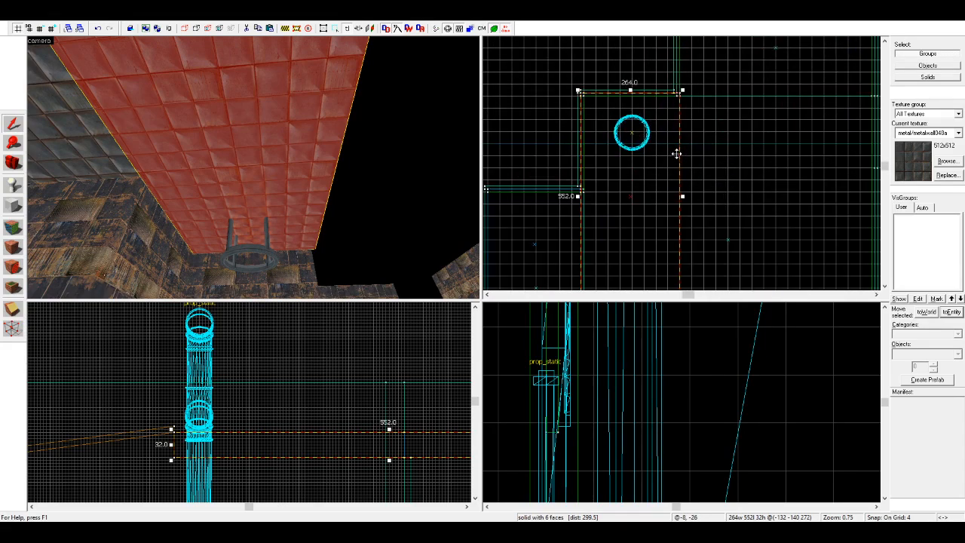
pyautogui.scroll(3, 687, 192)
pyautogui.scroll(-2, 685, 202)
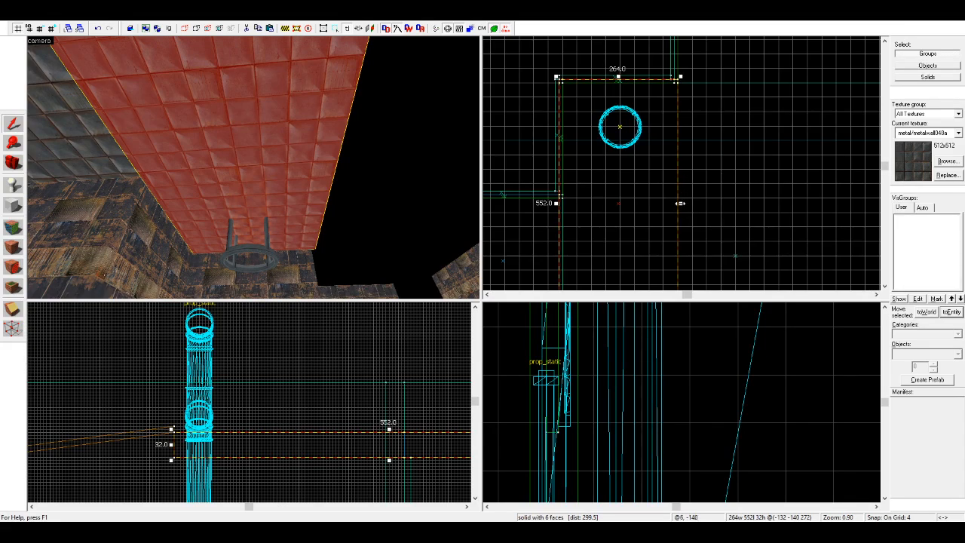
pyautogui.moveTo(680, 204); pyautogui.dragTo(676, 202)
pyautogui.click(688, 194)
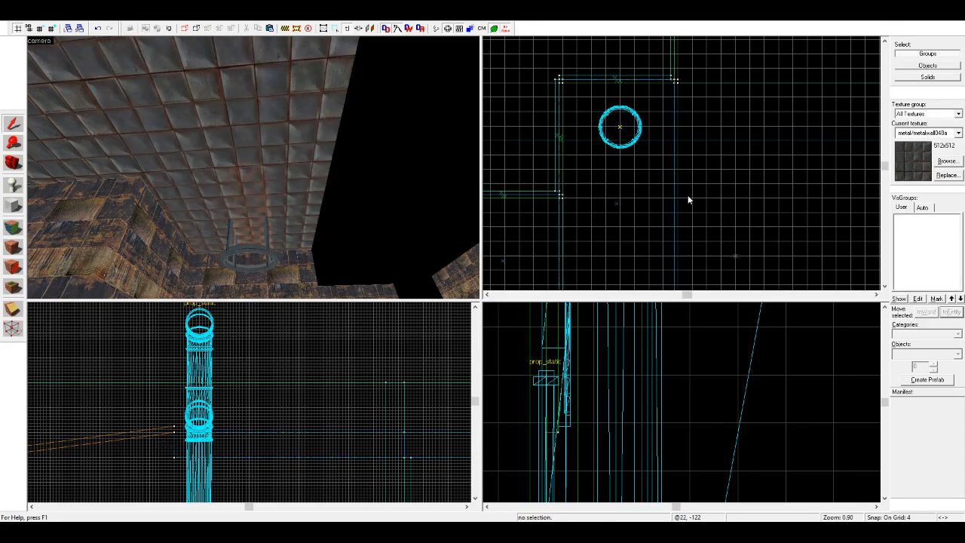
# Step: Examine the ceiling from several viewpoints inside the room, including the sloped section and the lowered blocks
pyautogui.press('w')
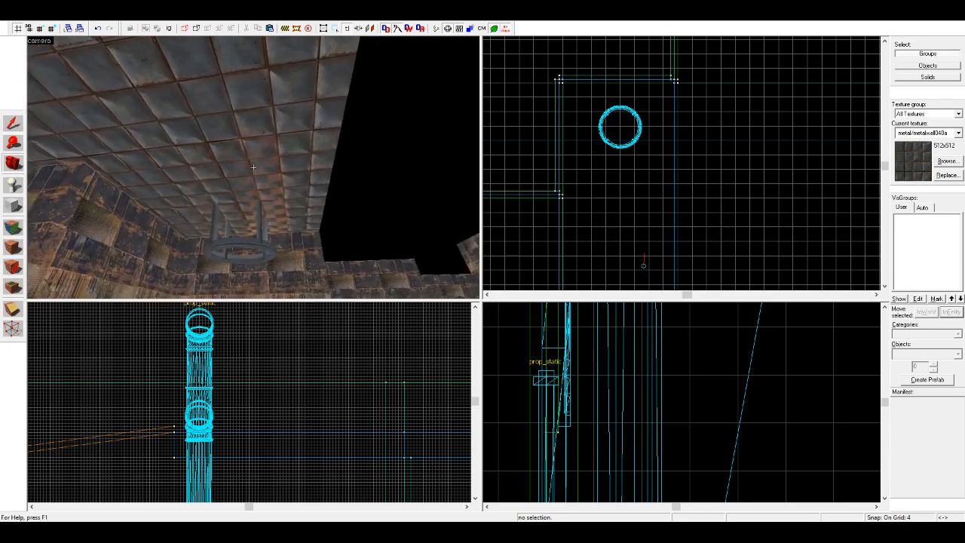
pyautogui.press('z')
pyautogui.click(254, 167)
pyautogui.click(13, 123)
pyautogui.click(489, 145)
pyautogui.click(13, 162)
pyautogui.press('z')
pyautogui.press('w')
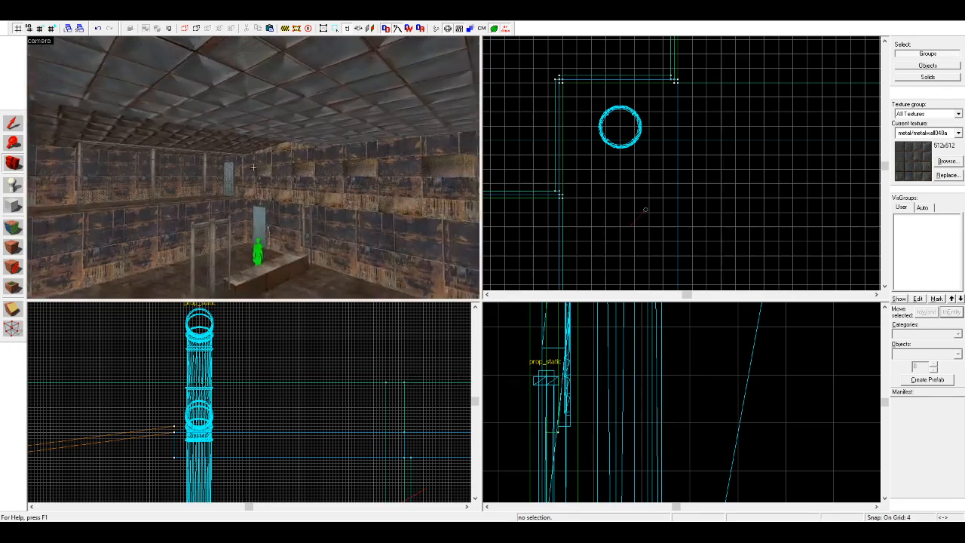
pyautogui.press('w')
pyautogui.press('z')
pyautogui.press('s')
pyautogui.hotkey('shift', 's')
# Step: Try to thin the copied ceiling block to 8 units by raising its underside
pyautogui.click(280, 116)
pyautogui.moveTo(390, 464); pyautogui.dragTo(388, 447)
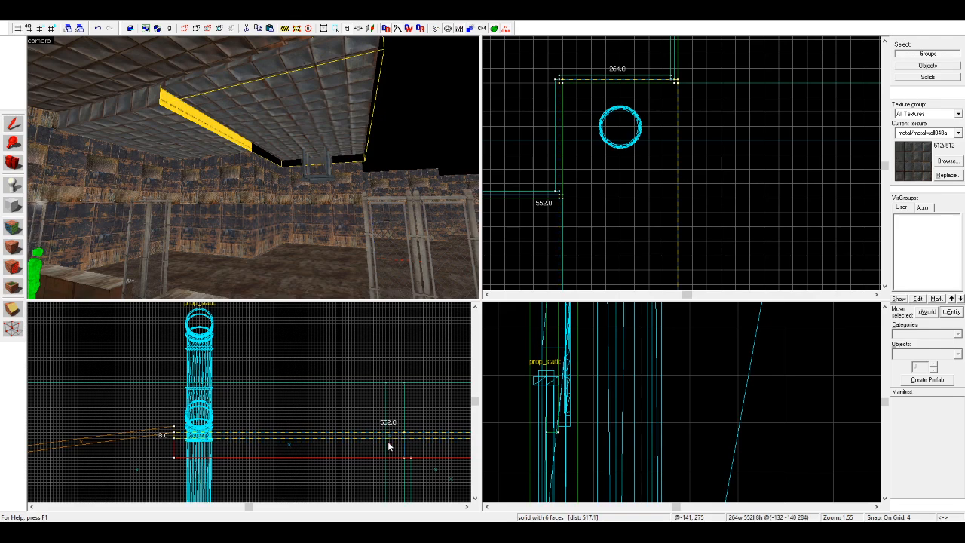
pyautogui.hotkey('ctrl', 'z')
pyautogui.hotkey('ctrl', 'z')
pyautogui.hotkey('ctrl', 'z')
# Step: Delete the lowered ceiling blocks and the sloped roof, leaving the room open at the top
pyautogui.click(512, 101)
pyautogui.click(286, 114)
pyautogui.press('Delete')
pyautogui.click(188, 123)
pyautogui.press('Delete')
pyautogui.click(180, 71)
pyautogui.press('Delete')
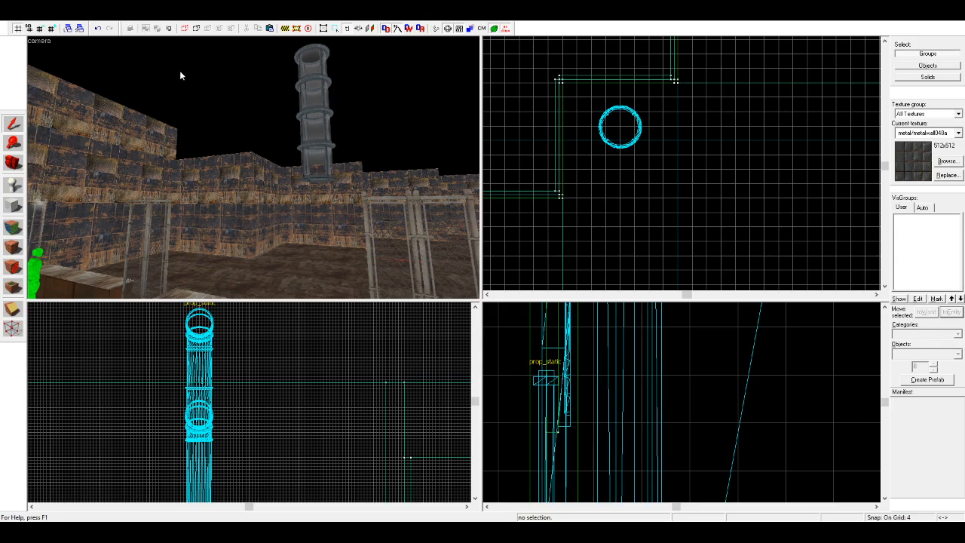
# Step: Separate the top 96 units of the tall end wall behind the two doors into its own block
pyautogui.press('z')
pyautogui.scroll(-5, 180, 70)
pyautogui.scroll(2, 180, 70)
pyautogui.click(18, 161)
pyautogui.moveTo(222, 181); pyautogui.dragTo(240, 117)
pyautogui.hotkey('shift', 's')
pyautogui.click(240, 114)
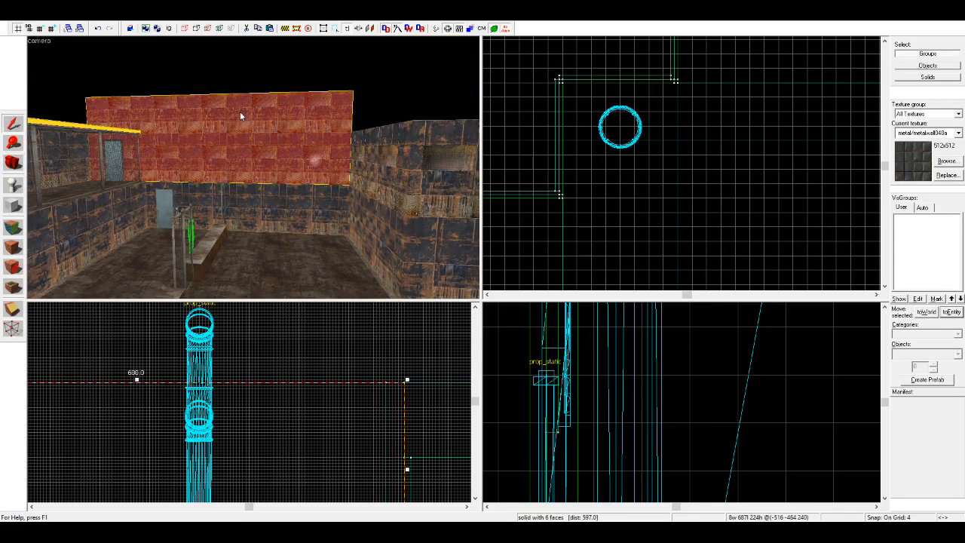
pyautogui.scroll(-3, 350, 457)
pyautogui.scroll(3, 351, 456)
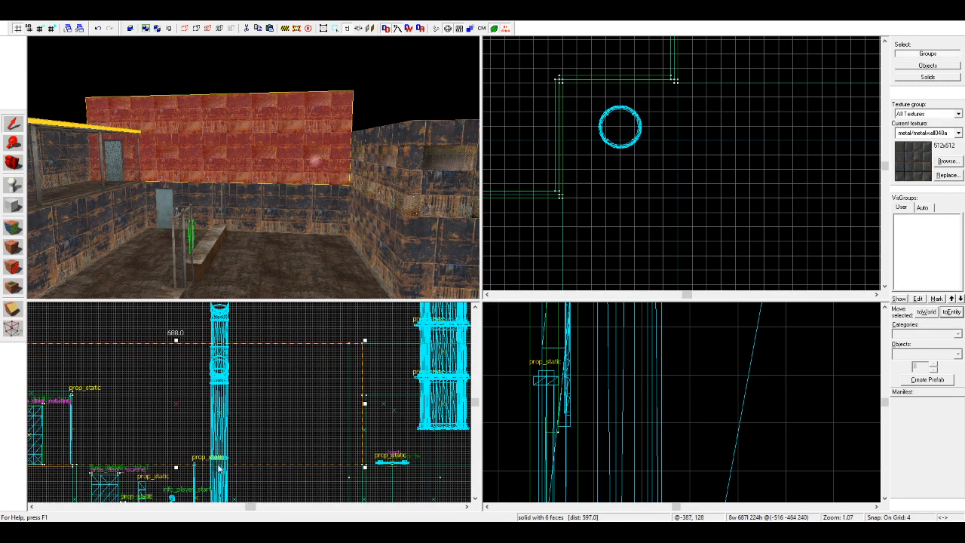
pyautogui.moveTo(178, 469); pyautogui.dragTo(184, 403)
pyautogui.press('Escape')
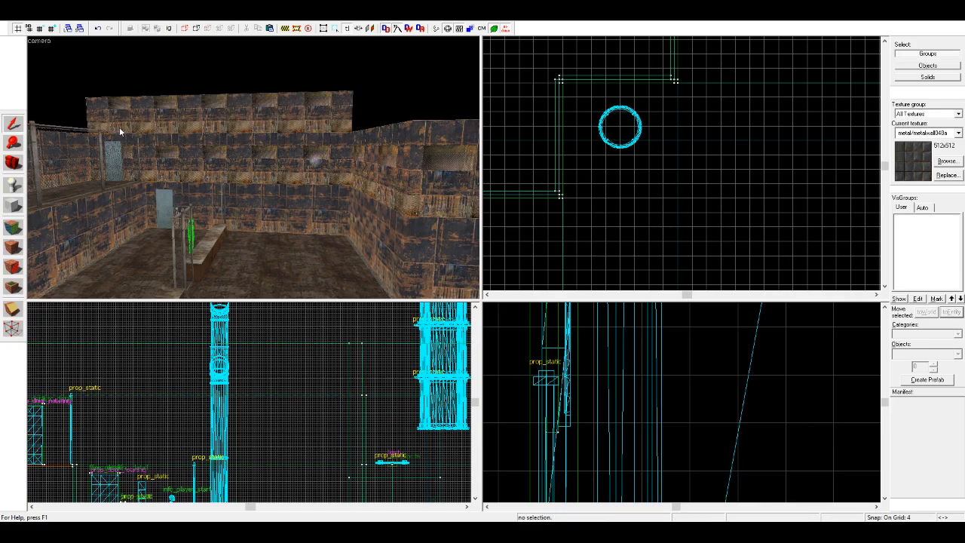
# Step: Widen the 96-unit-high upper wall block to 264 units so it covers the adjoining part of the room
pyautogui.click(148, 111)
pyautogui.scroll(-4, 612, 180)
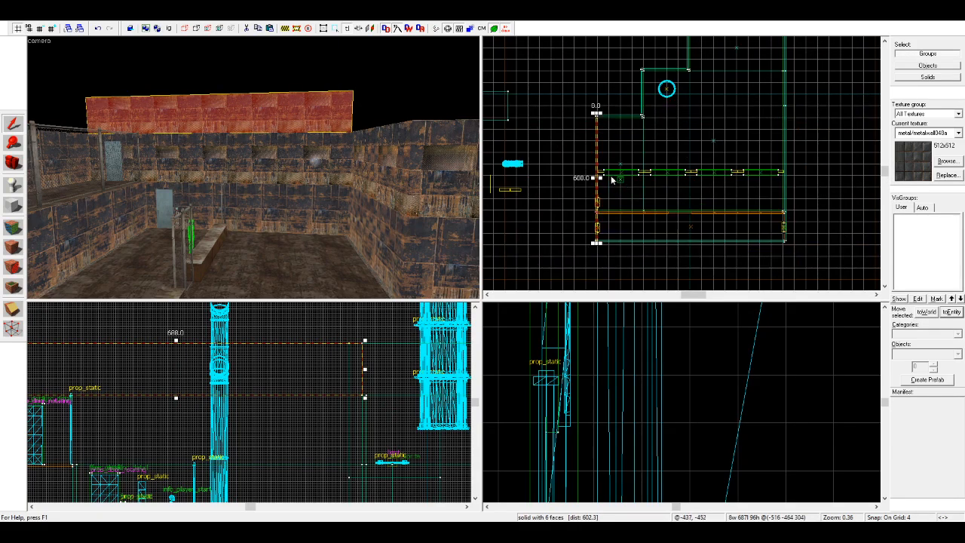
pyautogui.scroll(8, 595, 119)
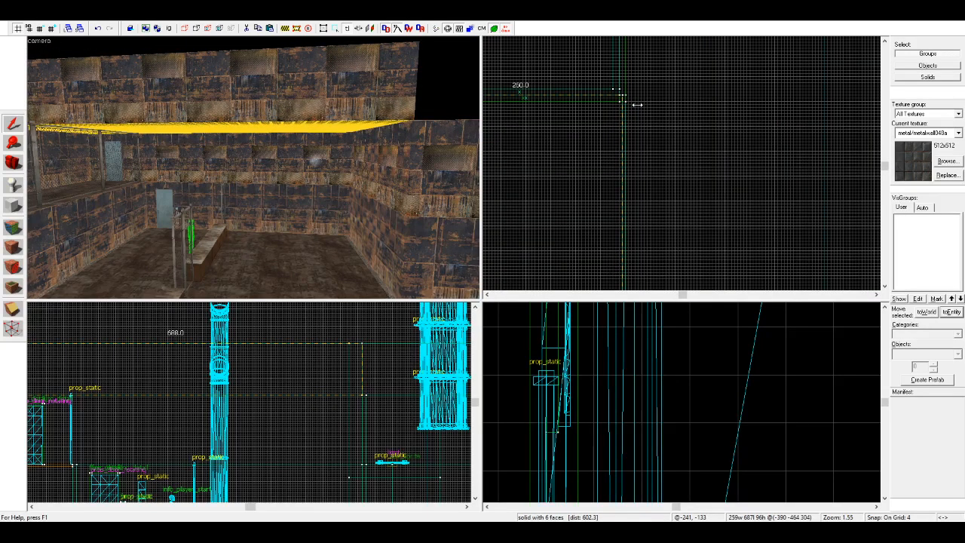
pyautogui.click(640, 106)
pyautogui.scroll(-5, 656, 119)
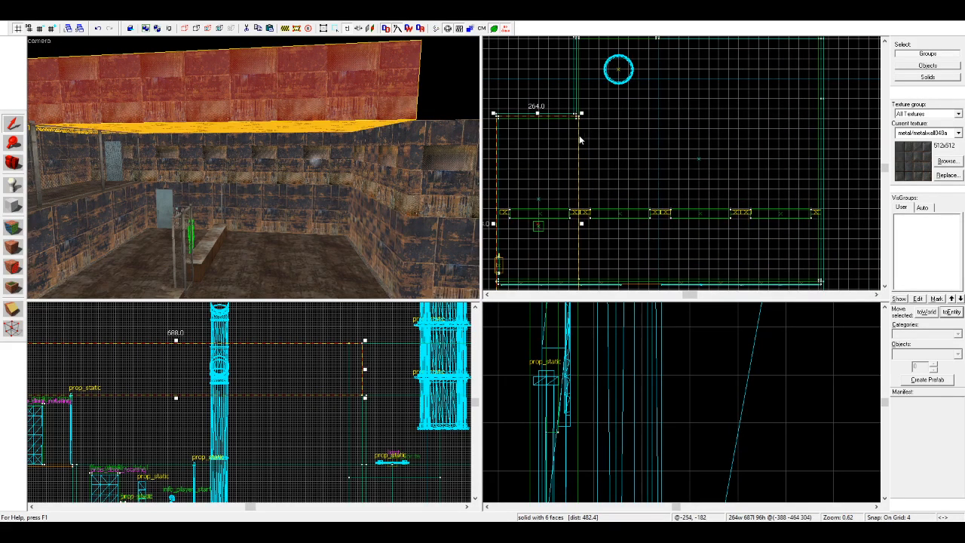
# Step: Copy the widened ceiling block beside itself and reshape the copy to extend the ceiling across the room
pyautogui.moveTo(558, 138); pyautogui.dragTo(640, 137)
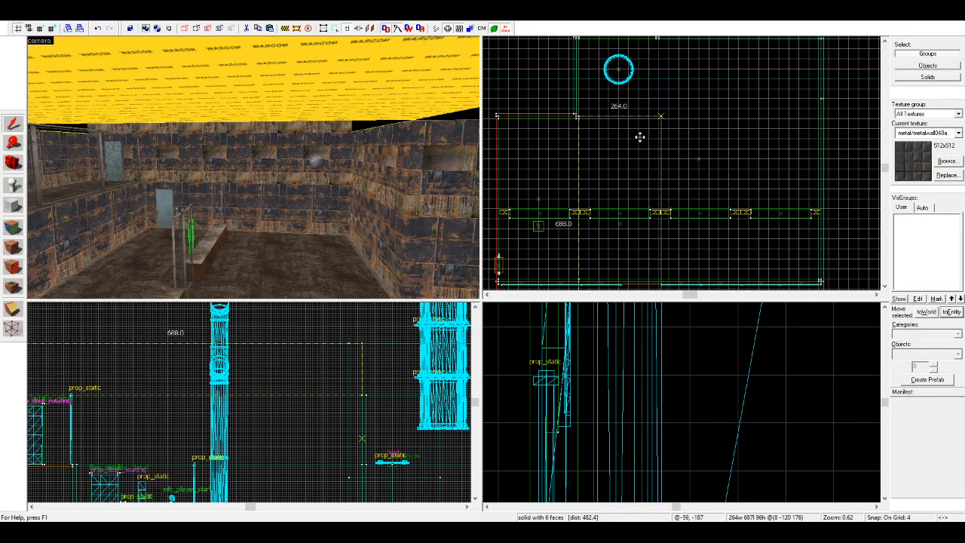
pyautogui.scroll(5, 632, 226)
pyautogui.click(538, 206)
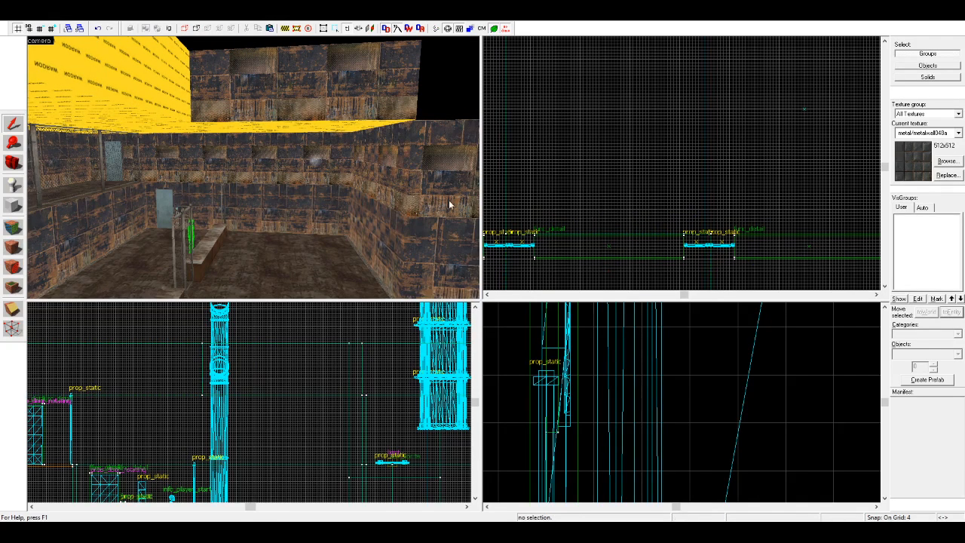
# Step: Pick up the tools/toolsnodraw texture and apply it to all faces of the wall-textured ceiling block
pyautogui.click(14, 229)
pyautogui.click(279, 131)
pyautogui.click(12, 124)
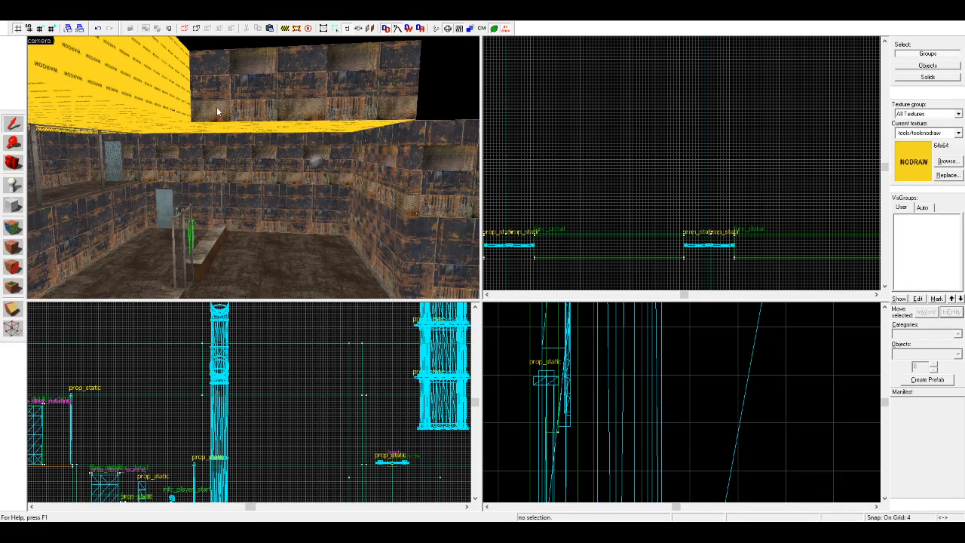
pyautogui.click(209, 111)
pyautogui.click(12, 248)
pyautogui.click(469, 94)
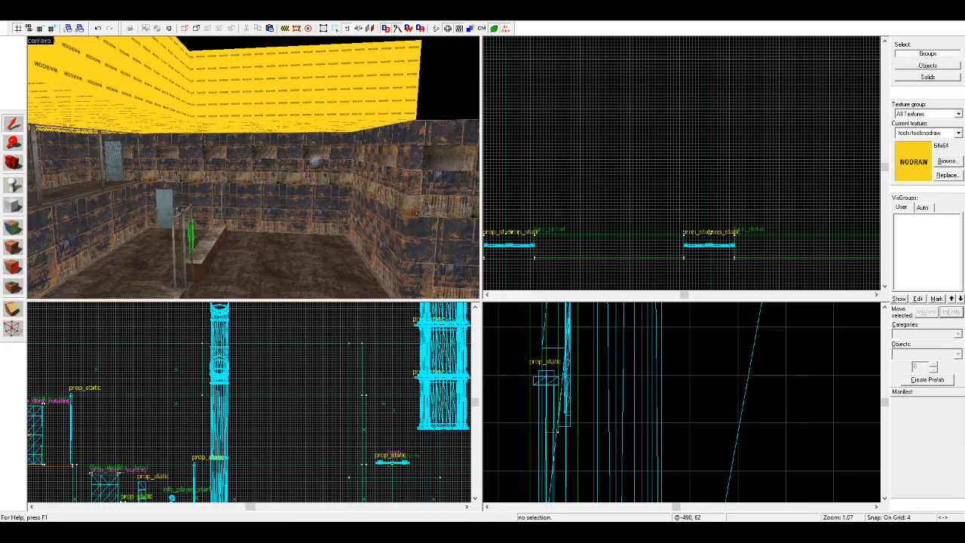
# Step: Examine the new nodraw ceiling blocks above the fenced platform and the room's open section
pyautogui.scroll(4, 123, 165)
pyautogui.press('z')
pyautogui.press('s')
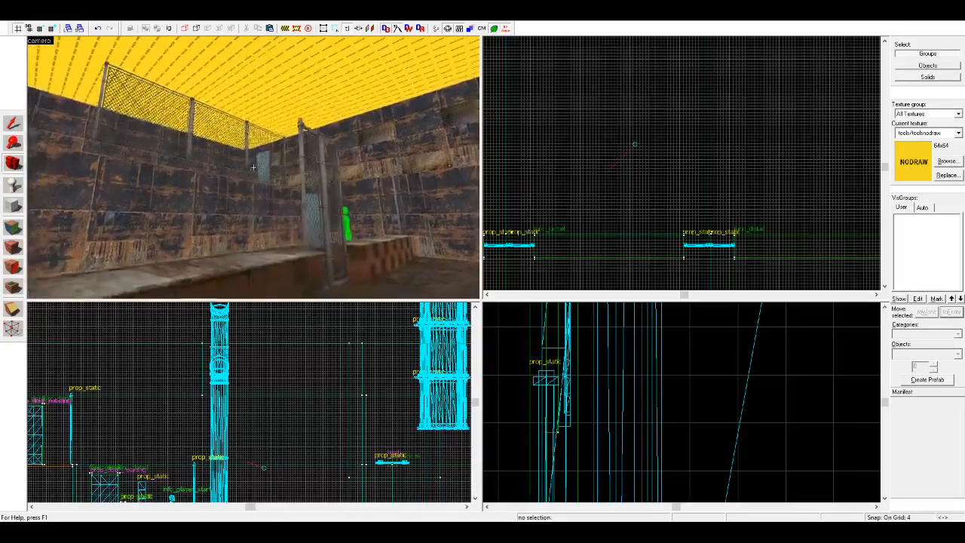
pyautogui.press('z')
pyautogui.press('z')
# Step: Pick up the tools/toolsnodraw texture and apply it to the remaining wall-textured side of the ceiling block above the fenced platform
pyautogui.press('z')
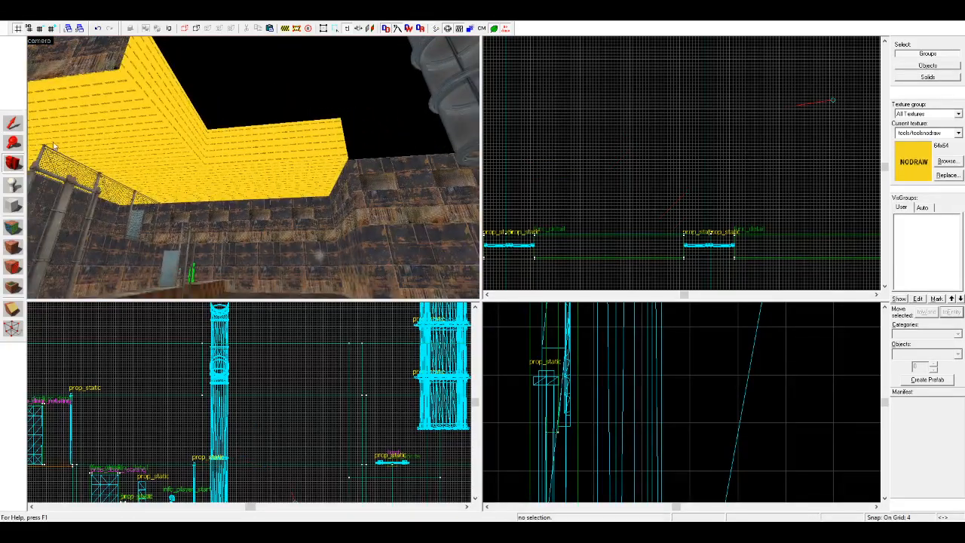
pyautogui.press('s')
pyautogui.press('z')
pyautogui.hotkey('shift', 'a')
pyautogui.click(171, 122)
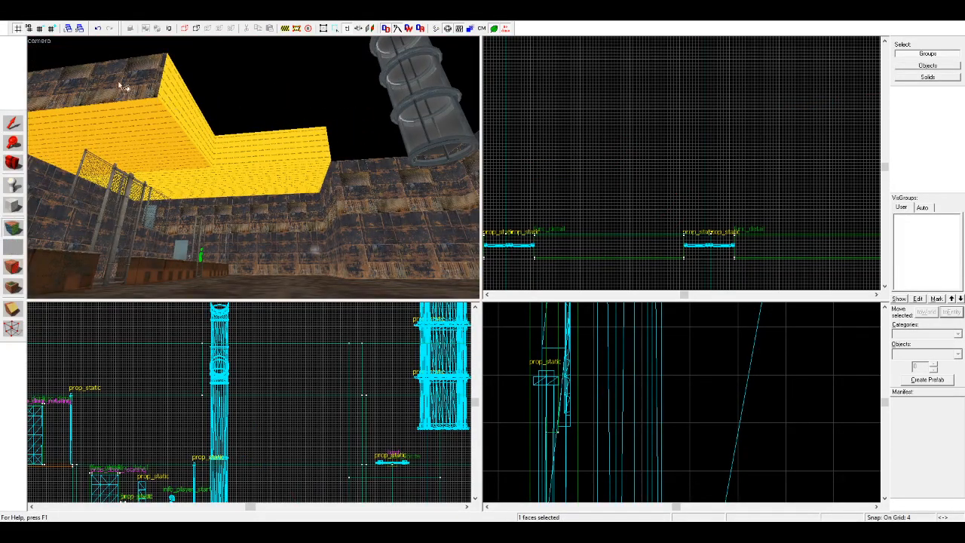
pyautogui.rightClick(127, 86)
pyautogui.press('z')
pyautogui.press('w')
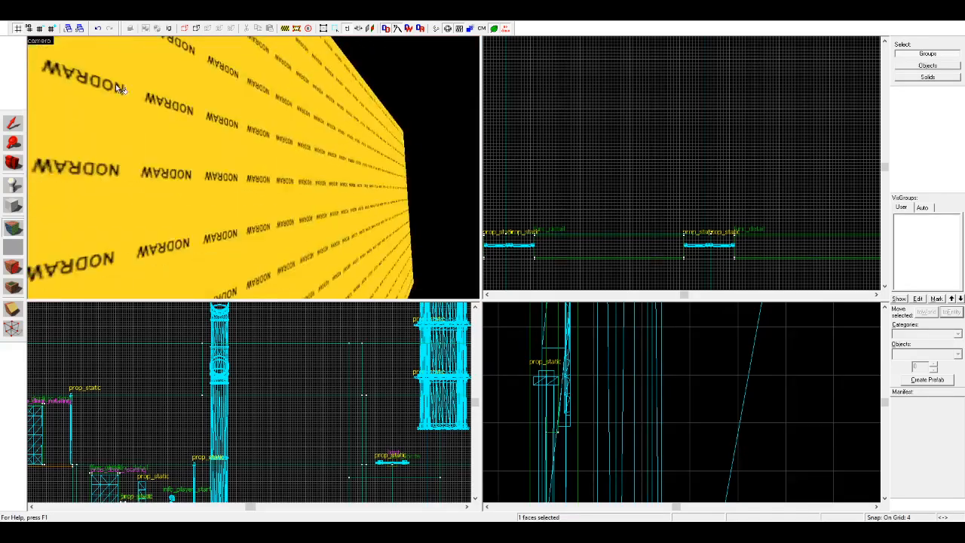
pyautogui.press('s')
pyautogui.press('z')
# Step: Lengthen the 264-unit-wide ceiling block to 584 units so it reaches further across the room
pyautogui.click(12, 123)
pyautogui.scroll(6, 653, 195)
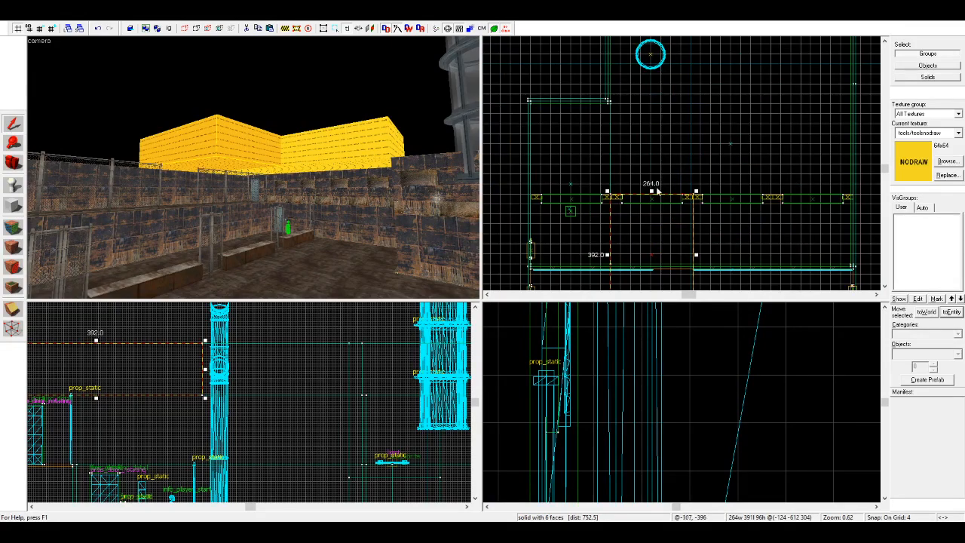
pyautogui.moveTo(653, 195); pyautogui.dragTo(653, 104)
pyautogui.scroll(-5, 653, 106)
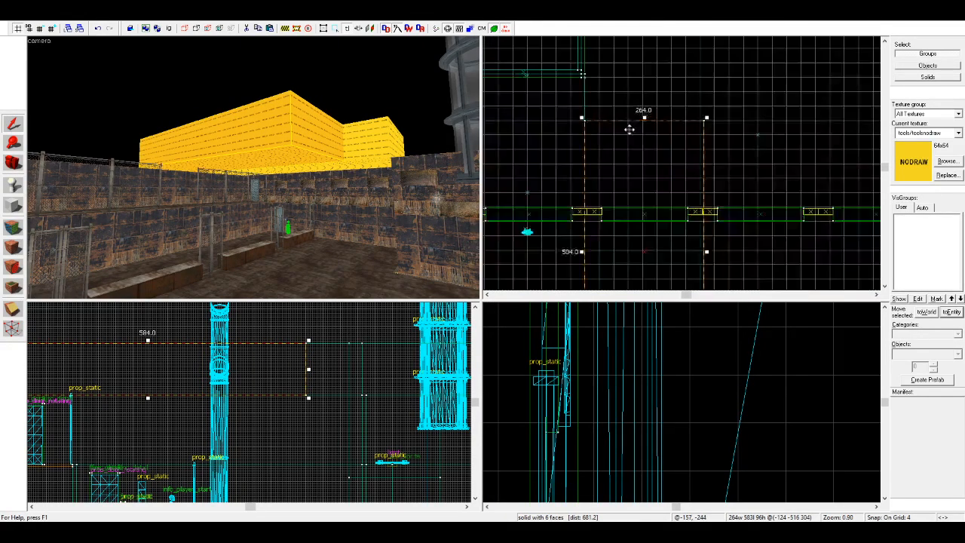
# Step: Copy the 584-unit-long ceiling block beside itself and lengthen the copy to 1200 units to cover the room's next strip
pyautogui.scroll(4, 663, 195)
pyautogui.scroll(2, 713, 213)
pyautogui.moveTo(586, 211)
pyautogui.keyDown('shift'); pyautogui.mouseDown()
pyautogui.moveTo(709, 213)
pyautogui.moveTo(673, 211)
pyautogui.mouseUp(); pyautogui.keyUp('shift')
pyautogui.scroll(-4, 673, 210)
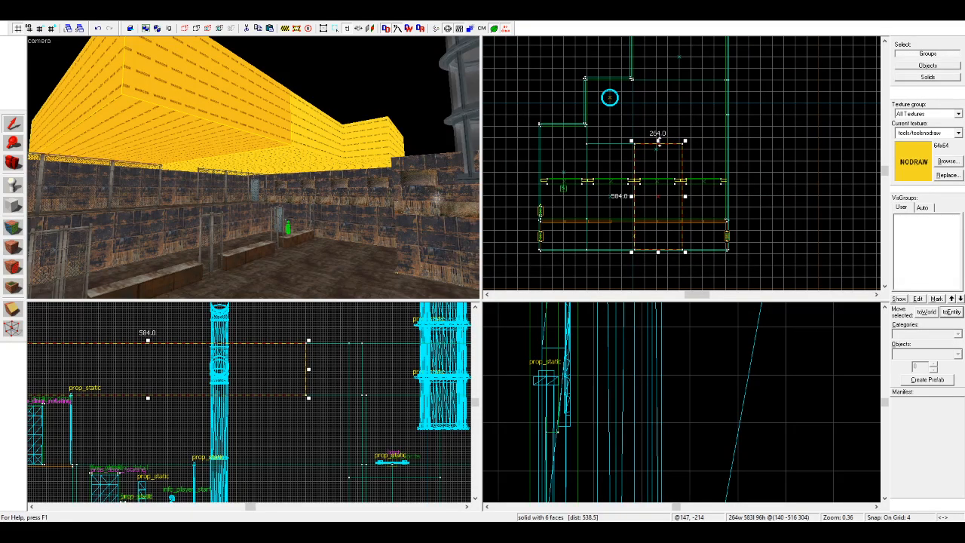
pyautogui.scroll(5, 610, 146)
pyautogui.scroll(2, 622, 110)
pyautogui.moveTo(623, 117); pyautogui.dragTo(601, 132)
pyautogui.scroll(-4, 601, 133)
pyautogui.scroll(-8, 700, 108)
pyautogui.scroll(8, 672, 248)
pyautogui.scroll(1, 726, 263)
# Step: Trim the corner of the 584-unit-long ceiling block so its edge meets the neighbouring 1200-unit block
pyautogui.click(319, 151)
pyautogui.scroll(-5, 673, 138)
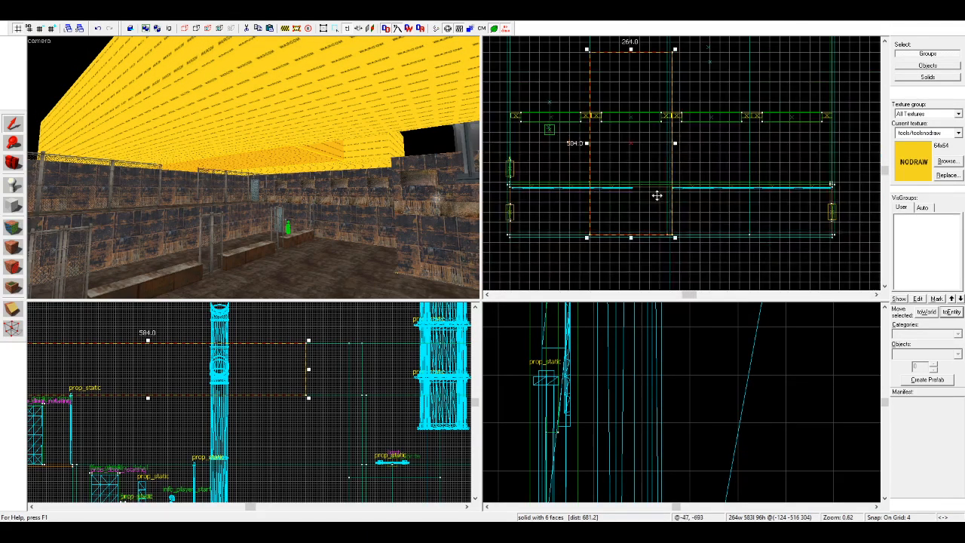
pyautogui.scroll(3, 671, 81)
pyautogui.scroll(6, 668, 143)
pyautogui.moveTo(668, 142); pyautogui.dragTo(661, 149)
pyautogui.click(661, 151)
pyautogui.click(665, 148)
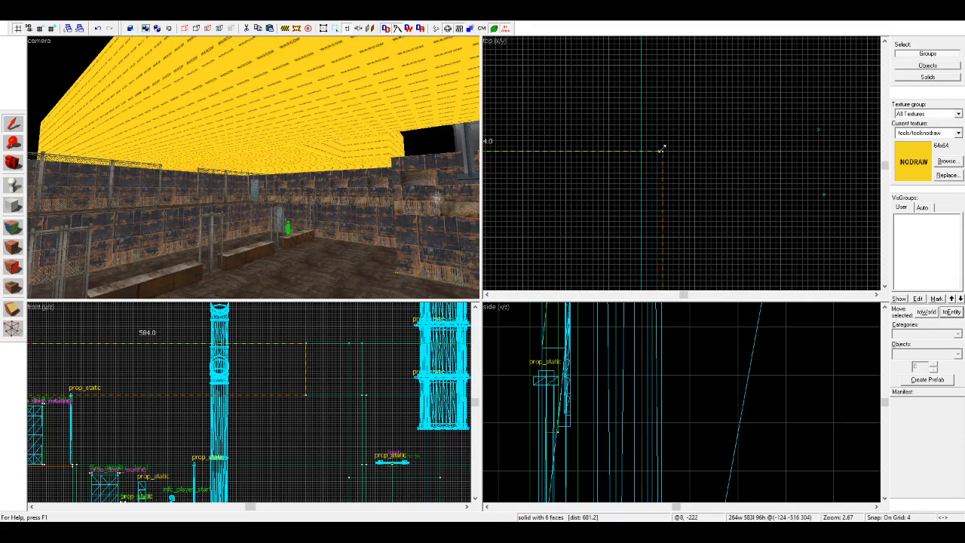
# Step: Extend the upper wall blocks around the hanging tank up to the top level of the ceiling blocks
pyautogui.press('z')
pyautogui.press('w')
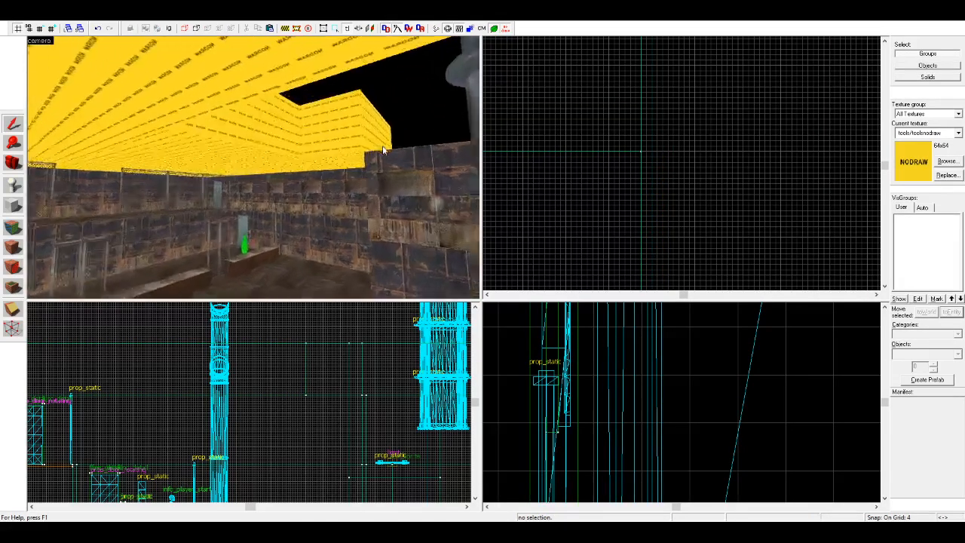
pyautogui.press('s')
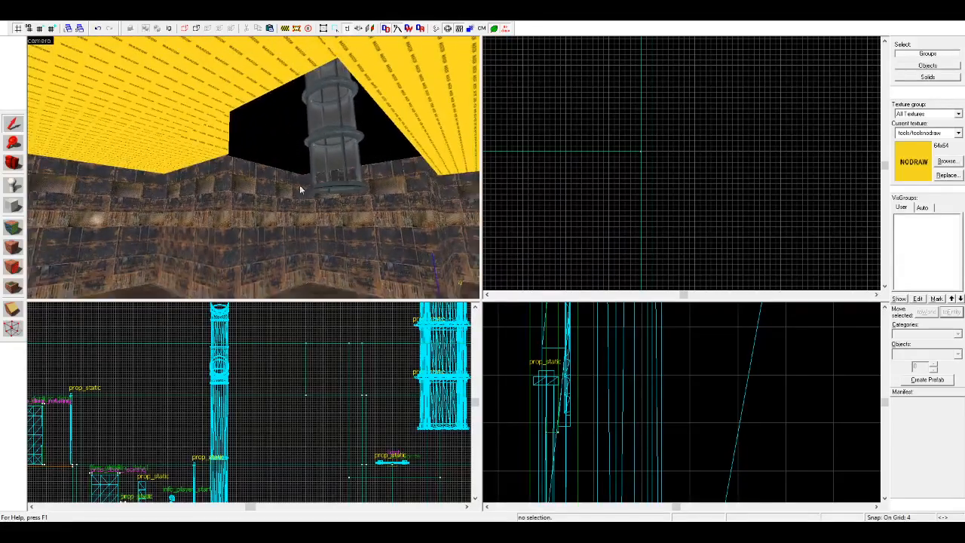
pyautogui.click(386, 183)
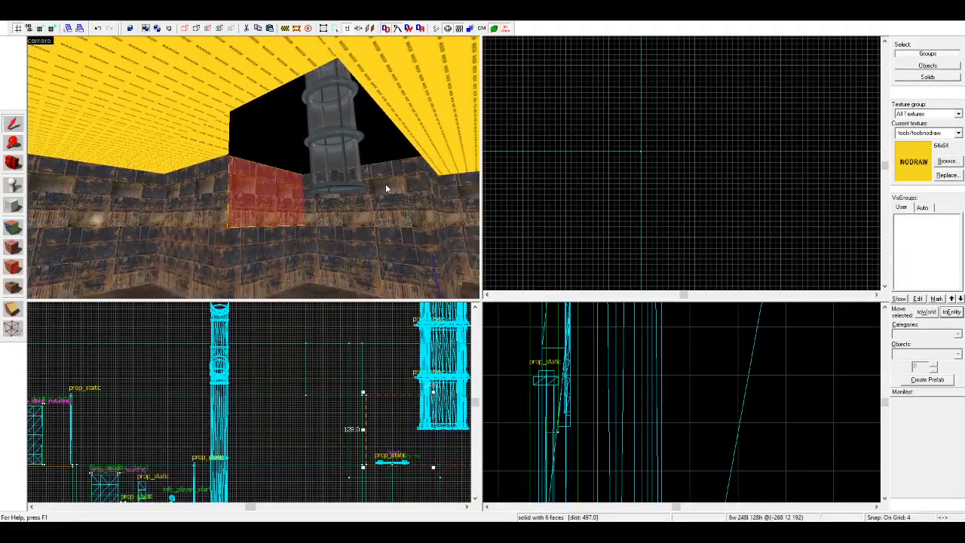
pyautogui.keyDown('ctrl'); pyautogui.click(226, 189); pyautogui.keyUp('ctrl')
pyautogui.scroll(-2, 442, 402)
pyautogui.moveTo(438, 397); pyautogui.dragTo(441, 355)
pyautogui.click(569, 266)
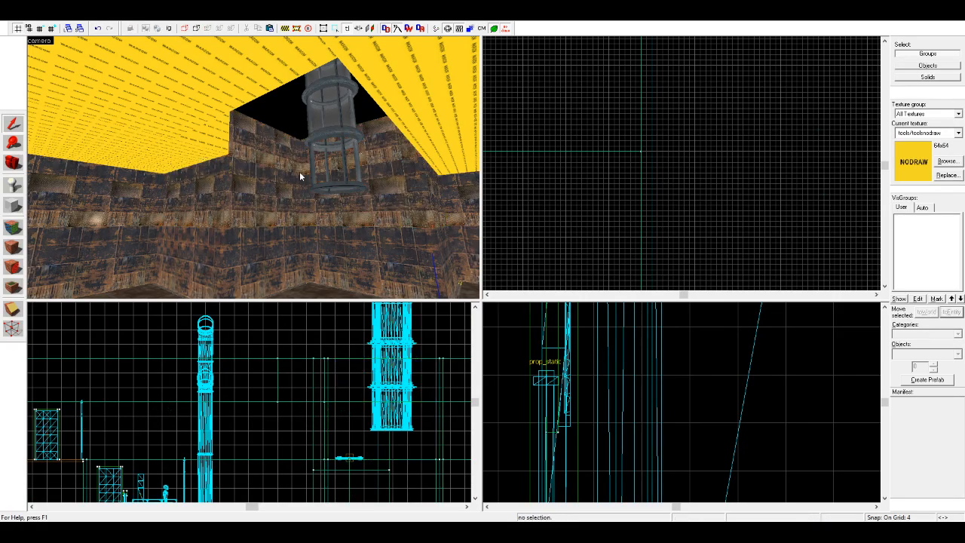
# Step: Copy the 1200-unit-long ceiling block into the next open strip and resize the copy to 272 by 1456 units
pyautogui.press('s')
pyautogui.press('d')
pyautogui.click(299, 172)
pyautogui.scroll(-6, 699, 161)
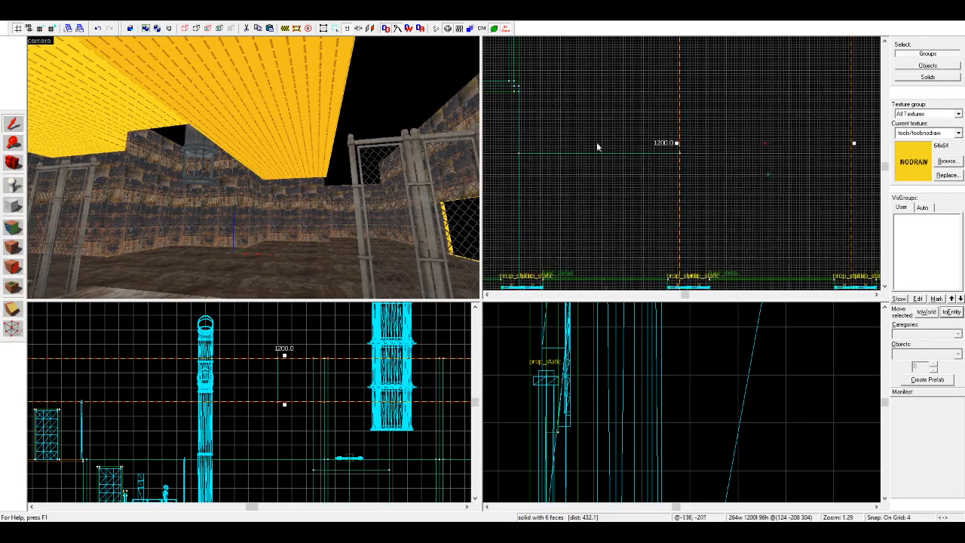
pyautogui.scroll(-10, 605, 150)
pyautogui.scroll(3, 645, 84)
pyautogui.scroll(-3, 573, 181)
pyautogui.scroll(4, 611, 108)
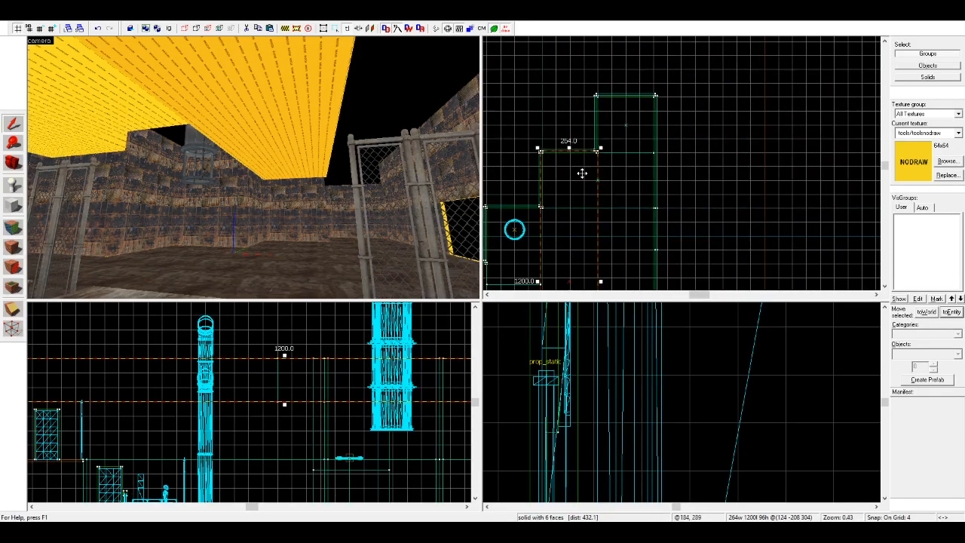
pyautogui.scroll(8, 625, 78)
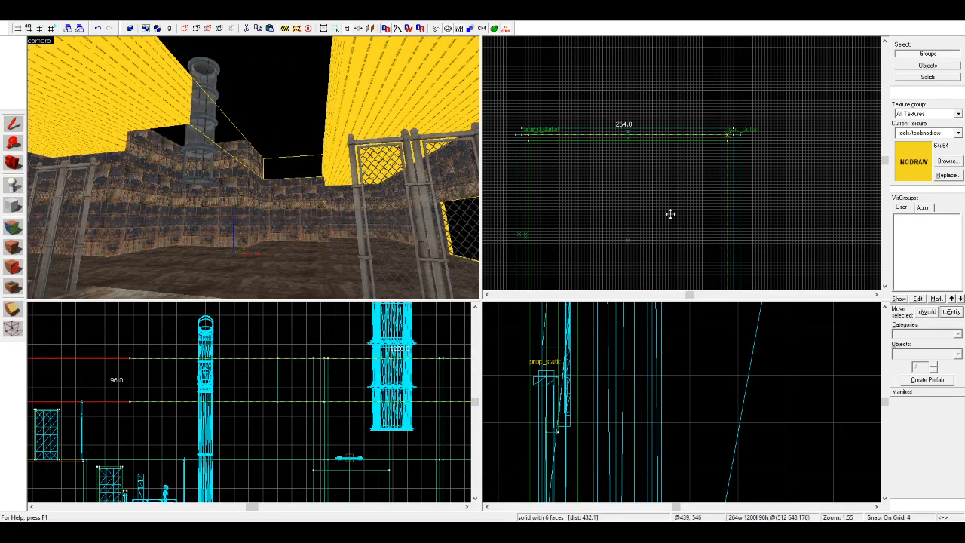
pyautogui.scroll(-9, 676, 159)
pyautogui.moveTo(666, 217); pyautogui.dragTo(656, 262)
pyautogui.scroll(3, 658, 265)
pyautogui.scroll(2, 658, 263)
pyautogui.scroll(4, 741, 261)
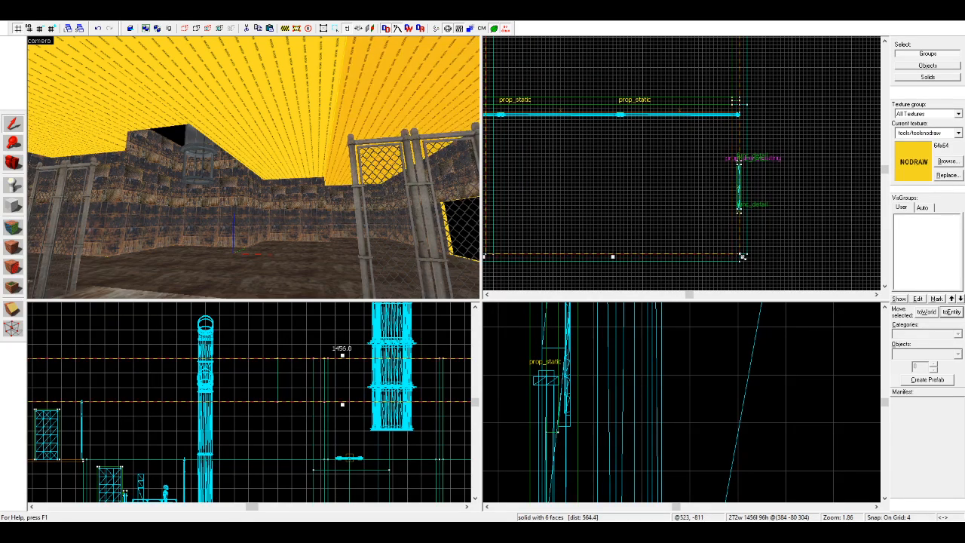
pyautogui.scroll(-6, 739, 258)
# Step: Trim the side of the 1200-unit-long ceiling block so it meets the edge of the 1456-unit block
pyautogui.click(320, 139)
pyautogui.scroll(8, 663, 260)
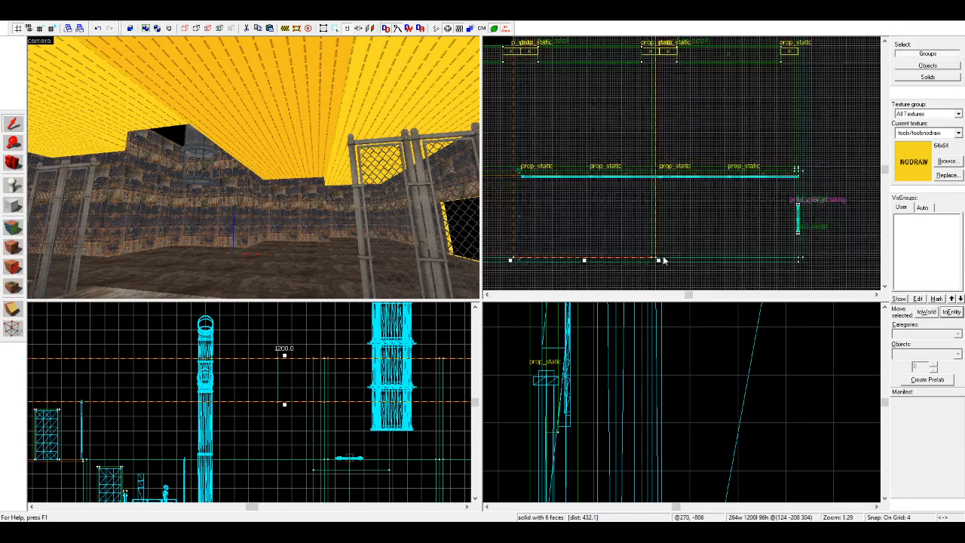
pyautogui.moveTo(651, 258); pyautogui.dragTo(642, 258)
pyautogui.click(684, 236)
pyautogui.press('z')
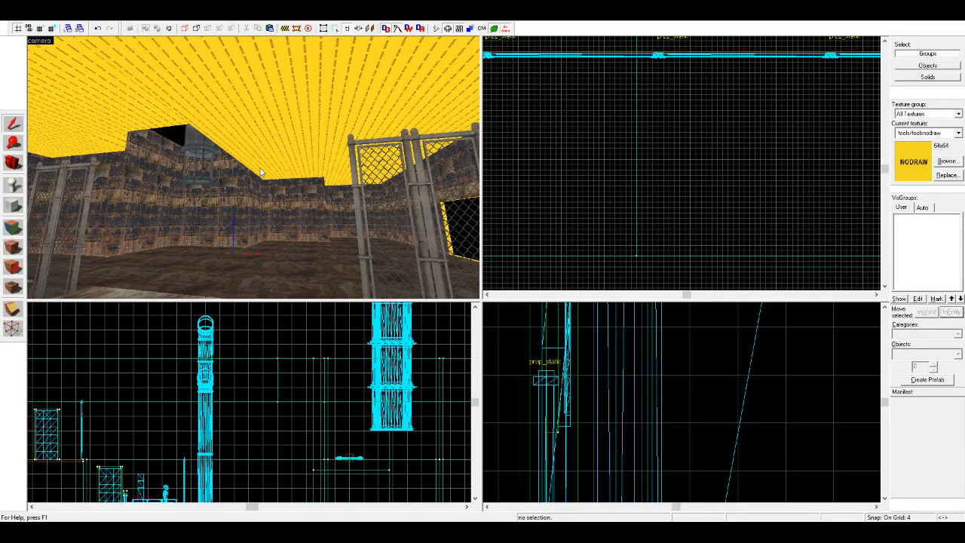
# Step: Apply the metal/metalwall048b texture to the underside of a nodraw ceiling block
pyautogui.press('s')
pyautogui.press('z')
pyautogui.click(17, 167)
pyautogui.moveTo(226, 170); pyautogui.dragTo(250, 173)
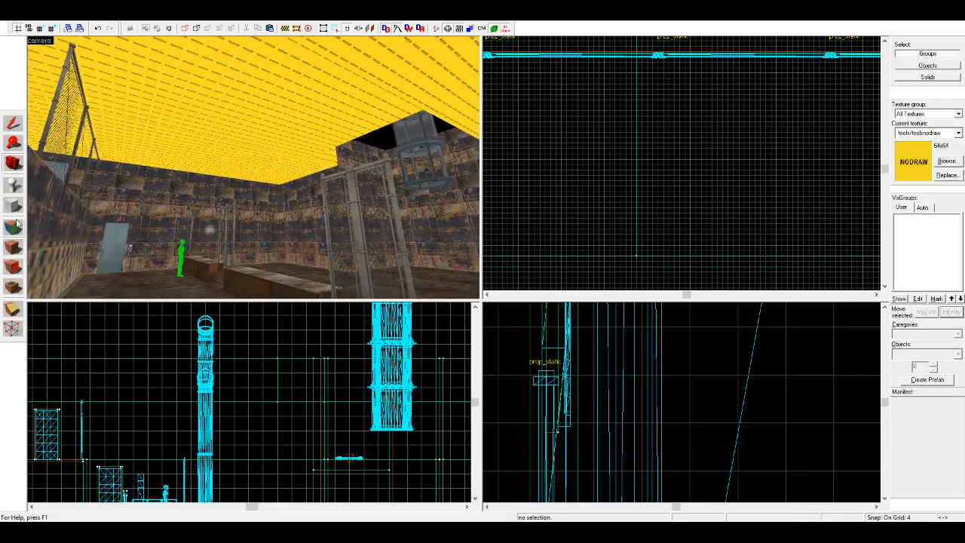
pyautogui.click(15, 230)
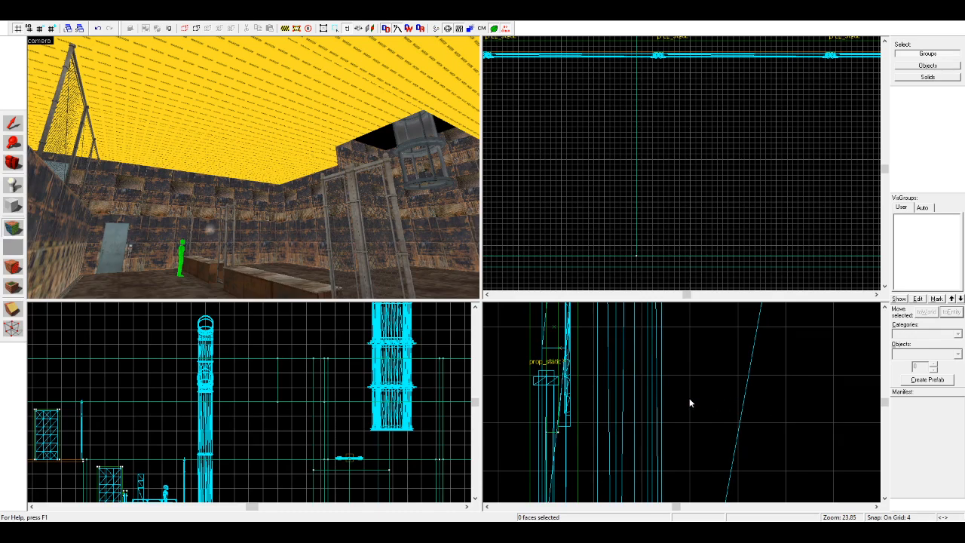
pyautogui.rightClick(264, 159)
pyautogui.press('z')
pyautogui.press('w')
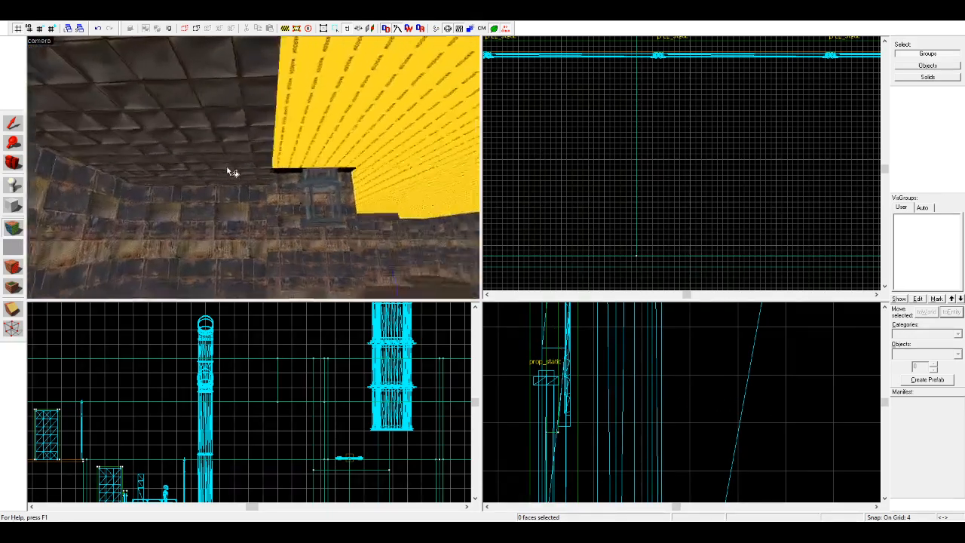
# Step: Pick the metal/metalwall048b ceiling face and apply its texture to the undersides of the remaining nodraw ceiling blocks
pyautogui.click(232, 172)
pyautogui.click(503, 249)
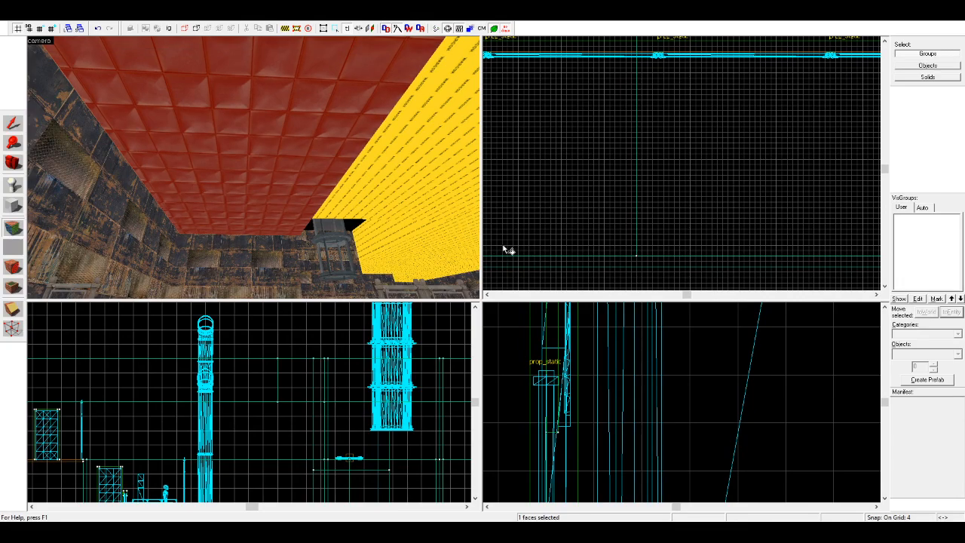
pyautogui.click(519, 246)
pyautogui.press('z')
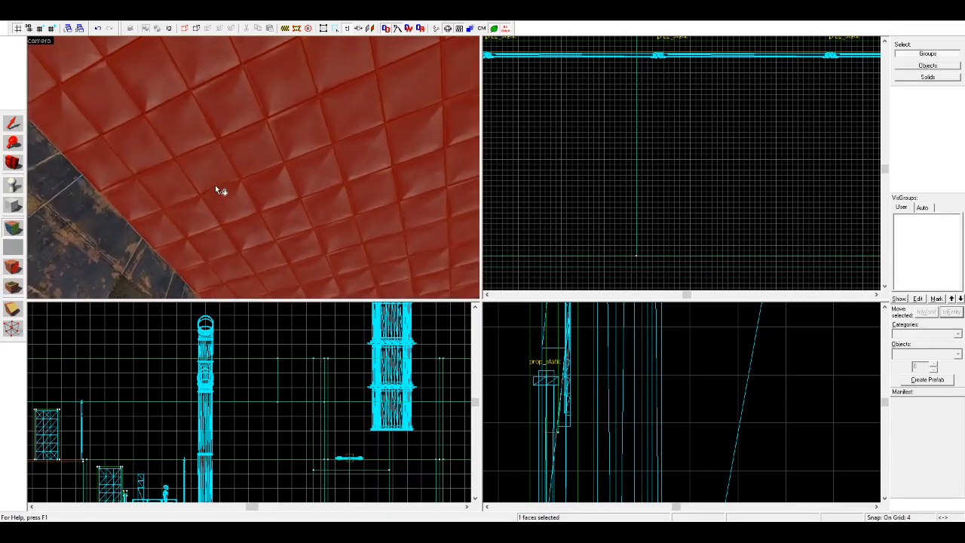
pyautogui.press('z')
pyautogui.rightClick(271, 141)
pyautogui.press('d')
pyautogui.rightClick(318, 220)
pyautogui.press('d')
pyautogui.click(13, 163)
# Step: Examine the textured ceiling and the block faces bordering the opening around the hanging tank
pyautogui.press('z')
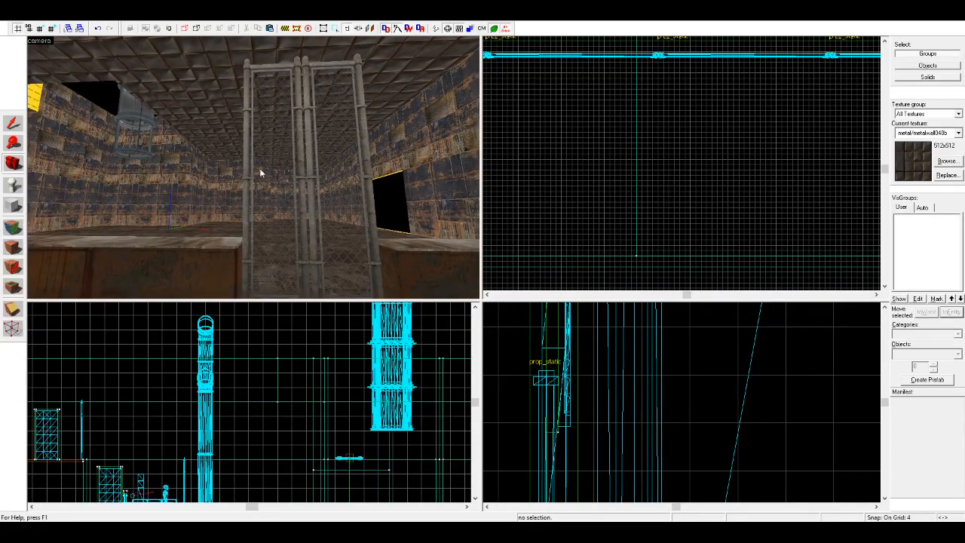
pyautogui.press('z')
pyautogui.press('w')
pyautogui.press('z')
pyautogui.press('z')
pyautogui.press('d')
pyautogui.click(13, 227)
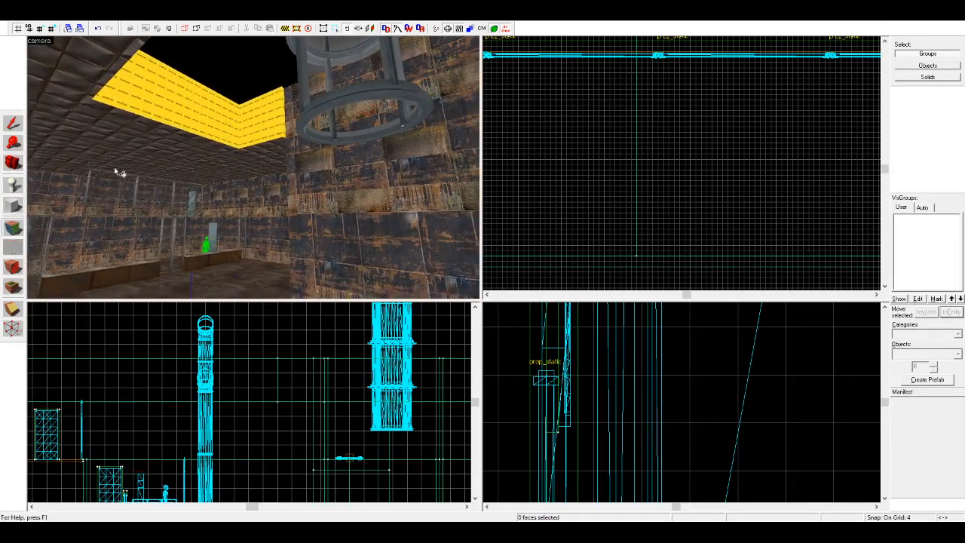
pyautogui.click(270, 136)
pyautogui.press('w')
pyautogui.press('d')
pyautogui.click(279, 122)
pyautogui.click(261, 136)
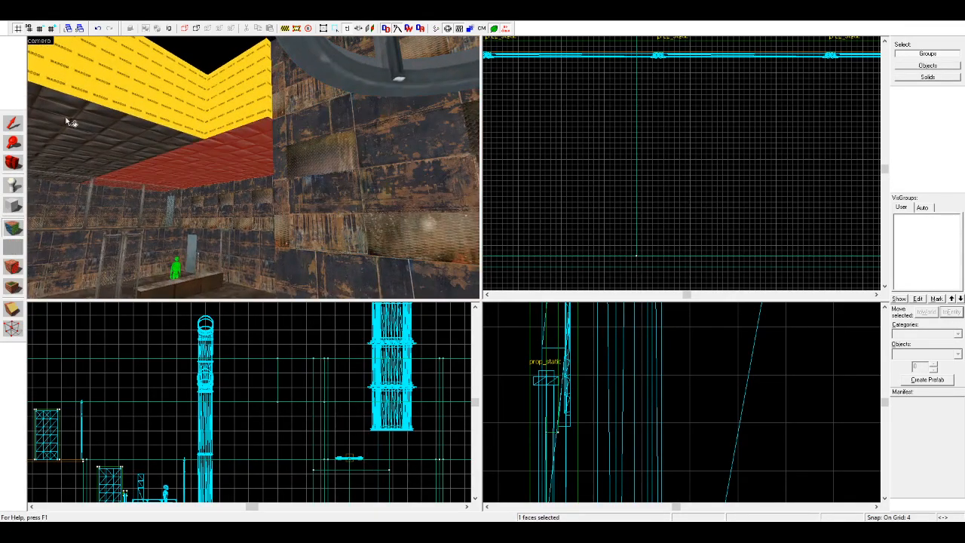
# Step: Trim the two ceiling blocks beside the tank opening so their edges line up with the adjoining walls
pyautogui.click(13, 124)
pyautogui.scroll(-10, 577, 138)
pyautogui.scroll(15, 509, 110)
pyautogui.moveTo(507, 114); pyautogui.dragTo(496, 113)
pyautogui.click(176, 126)
pyautogui.scroll(-2, 615, 132)
pyautogui.scroll(3, 552, 212)
pyautogui.moveTo(528, 218); pyautogui.dragTo(516, 215)
pyautogui.press('Escape')
# Step: Try the padded metal ceiling texture on the nodraw sides of the opening around the hanging tank
pyautogui.press('z')
pyautogui.press('z')
pyautogui.click(15, 227)
pyautogui.click(275, 146)
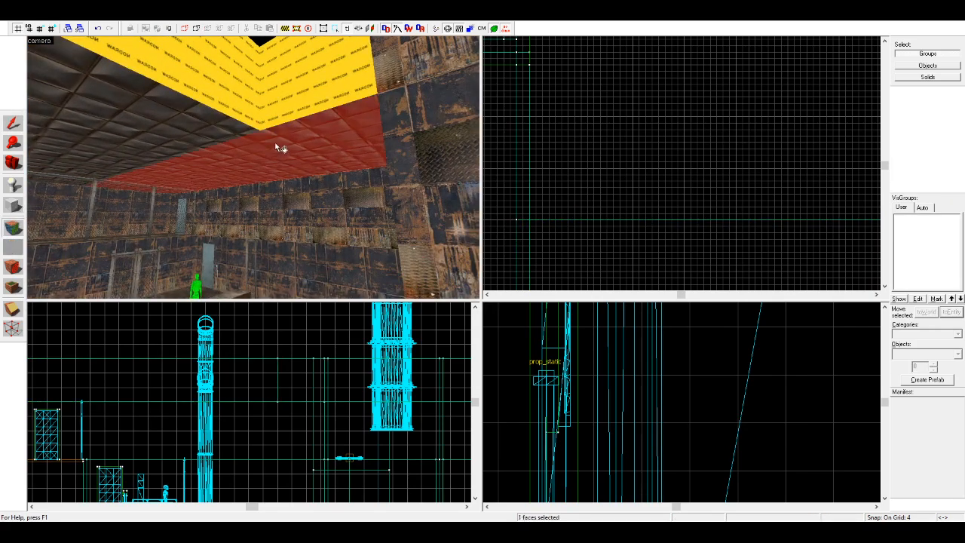
pyautogui.rightClick(282, 107)
pyautogui.rightClick(204, 98)
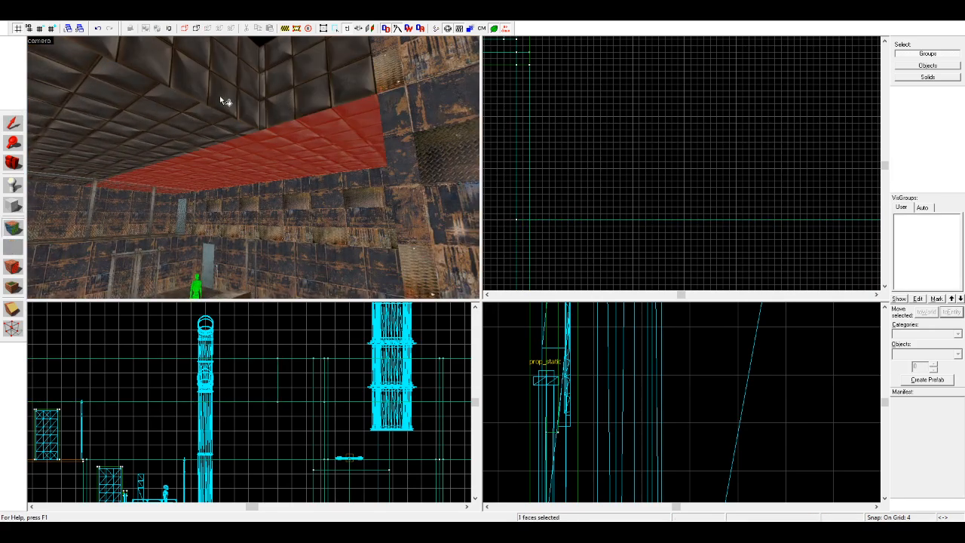
pyautogui.click(209, 119)
pyautogui.keyDown('alt'); pyautogui.rightClick(243, 88); pyautogui.keyUp('alt')
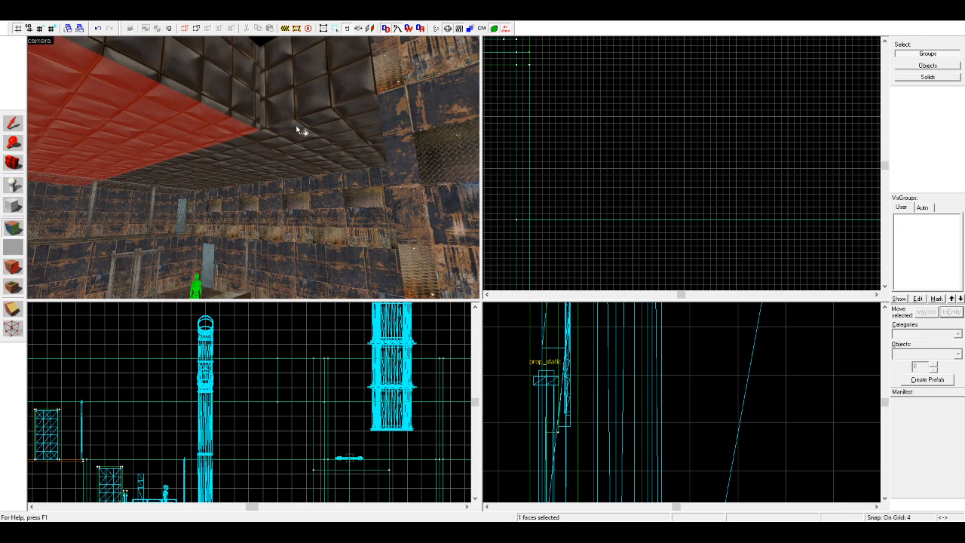
# Step: Pick up the rusty metal wall texture and apply it to the ceiling block sides that line the tank opening
pyautogui.click(411, 78)
pyautogui.rightClick(302, 80)
pyautogui.rightClick(214, 78)
pyautogui.press('z')
pyautogui.press('z')
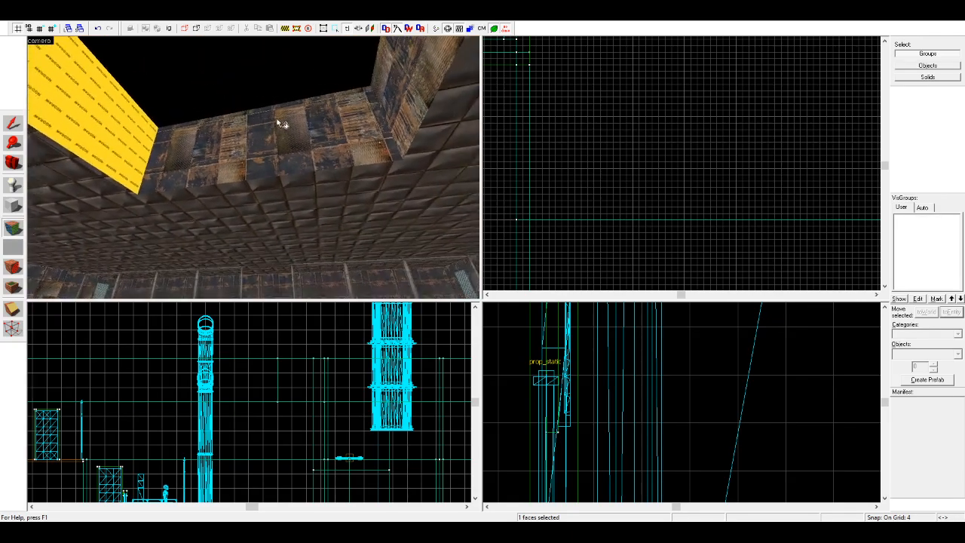
pyautogui.press('s')
pyautogui.rightClick(114, 152)
pyautogui.click(201, 152)
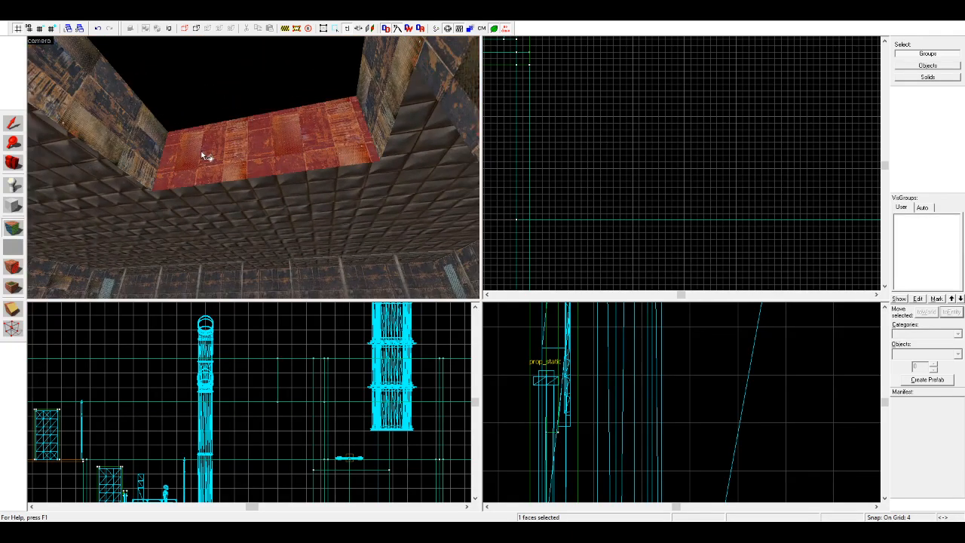
pyautogui.click(146, 154)
pyautogui.click(13, 164)
# Step: Examine the room's finished ceiling, tank opening, barriers and fences from several viewpoints
pyautogui.press('z')
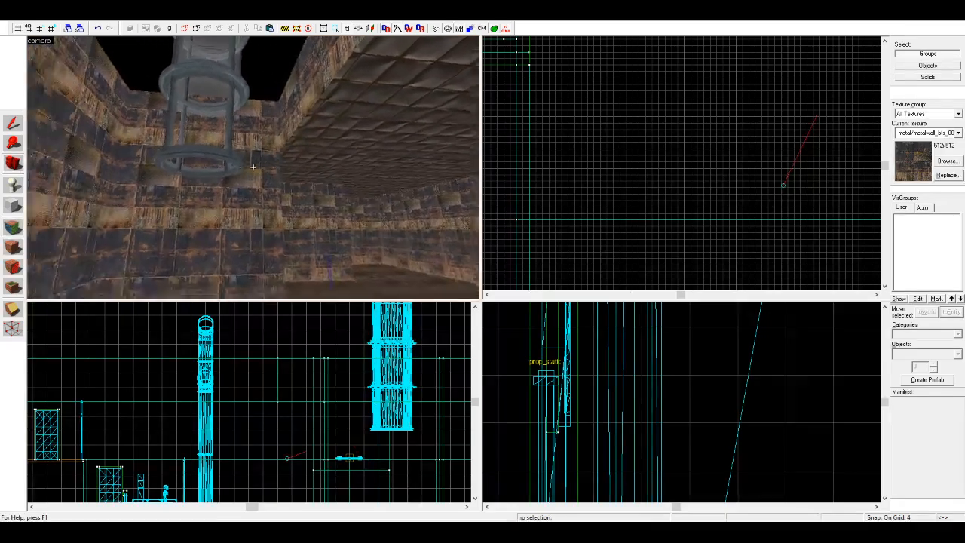
pyautogui.press('s')
pyautogui.press('z')
pyautogui.press('z')
pyautogui.press('d')
pyautogui.press('s')
pyautogui.press('w')
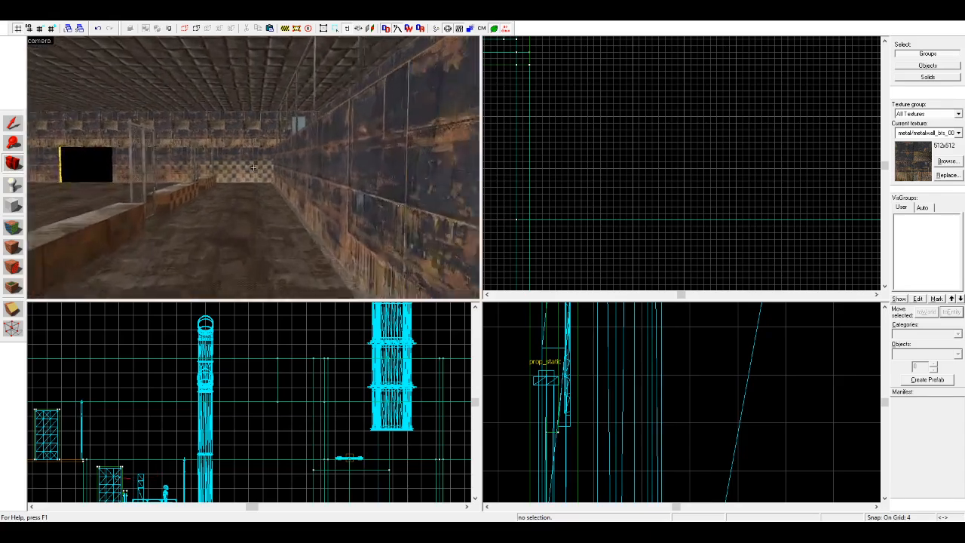
pyautogui.press('w')
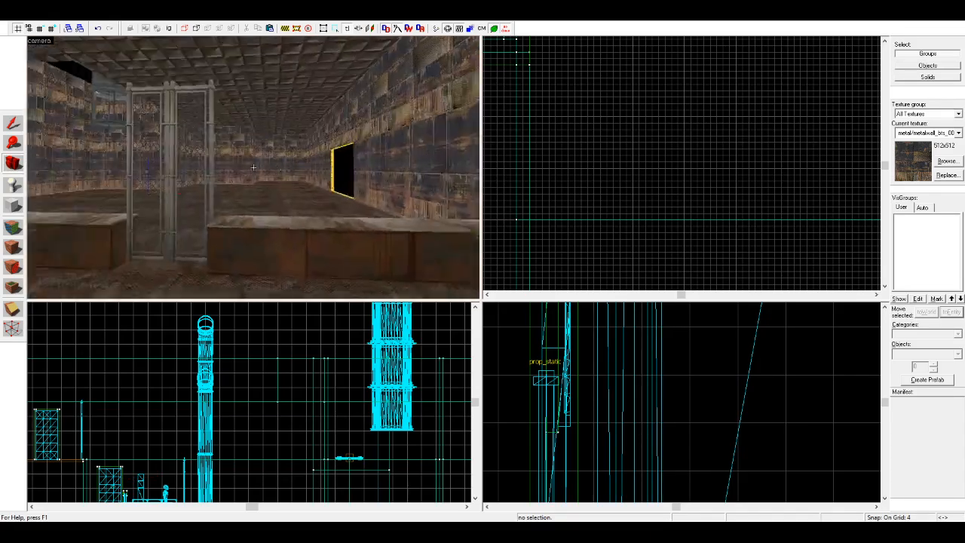
pyautogui.press('a')
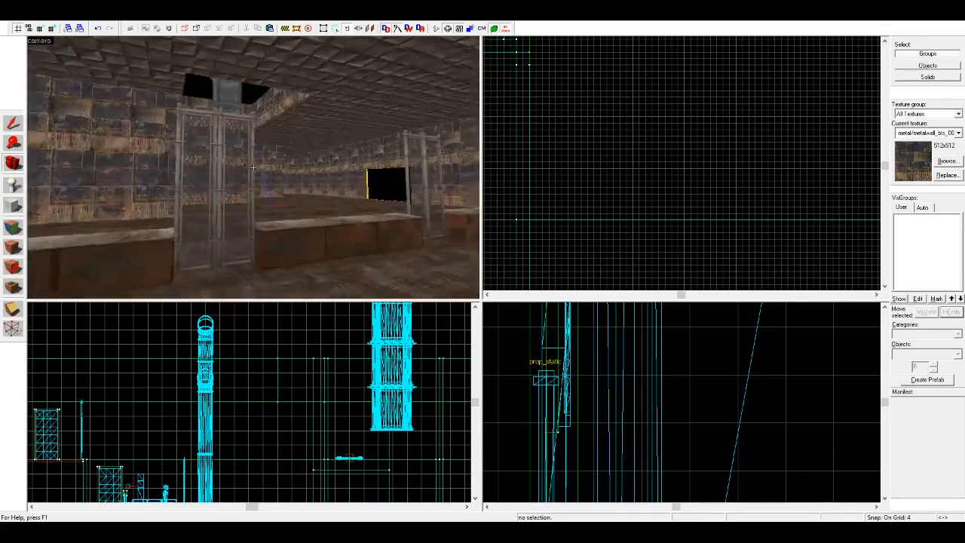
pyautogui.press('w')
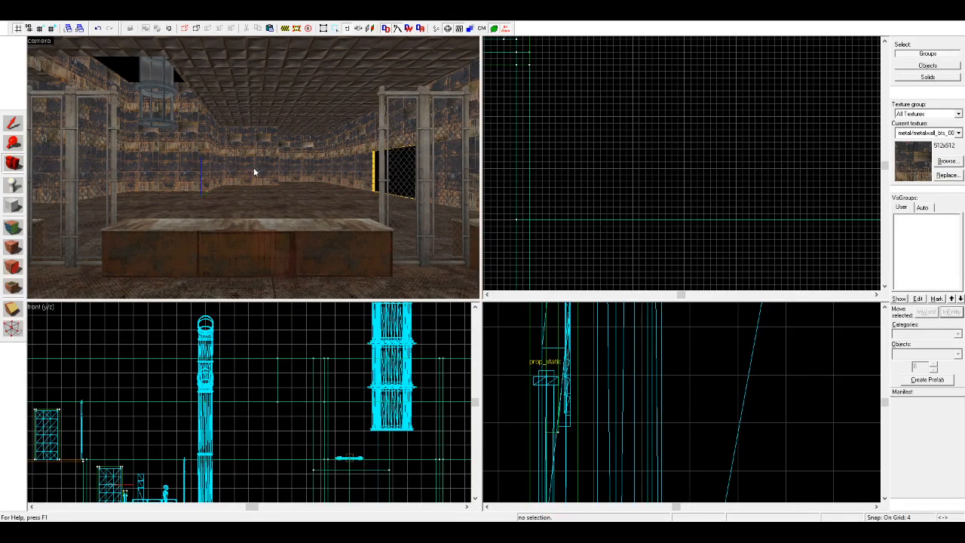
# Step: Choose a large-panel metal texture from the texture library and try it on the ceiling blocks
pyautogui.press('z')
pyautogui.click(948, 162)
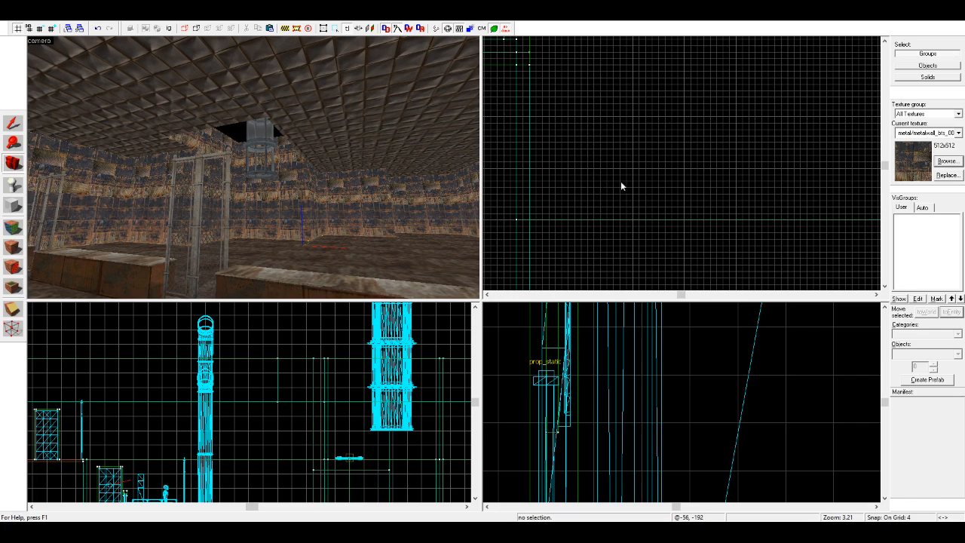
pyautogui.doubleClick(910, 80)
pyautogui.hotkey('shift', 'a')
pyautogui.press('d')
pyautogui.rightClick(325, 157)
pyautogui.press('d')
pyautogui.press('w')
pyautogui.press('z')
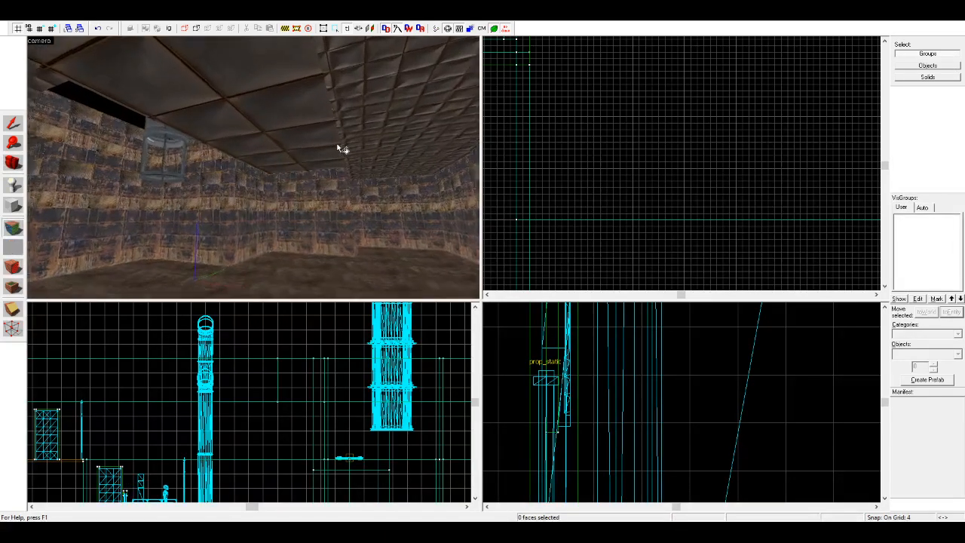
pyautogui.rightClick(338, 146)
pyautogui.press('d')
# Step: Select the large-panel ceiling face and nudge its texture shift to position the panel seams
pyautogui.click(252, 203)
pyautogui.press('z')
pyautogui.press('w')
pyautogui.press('z')
pyautogui.click(523, 245)
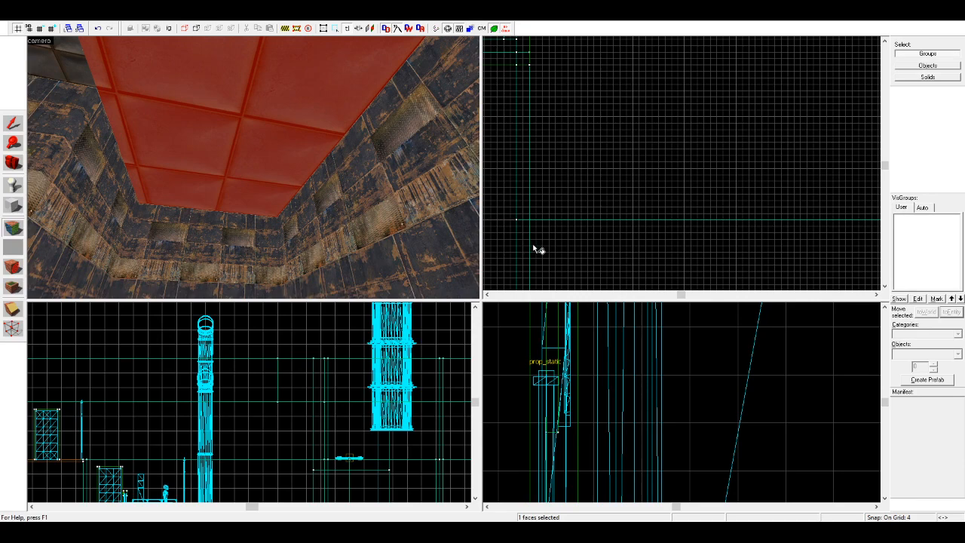
pyautogui.click(527, 247)
pyautogui.click(528, 252)
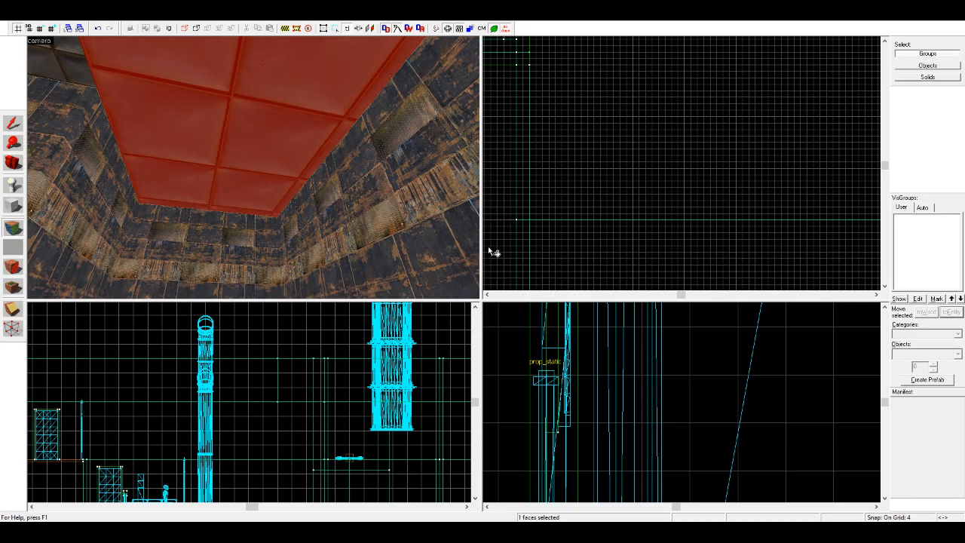
pyautogui.click(495, 246)
pyautogui.click(495, 247)
pyautogui.click(492, 247)
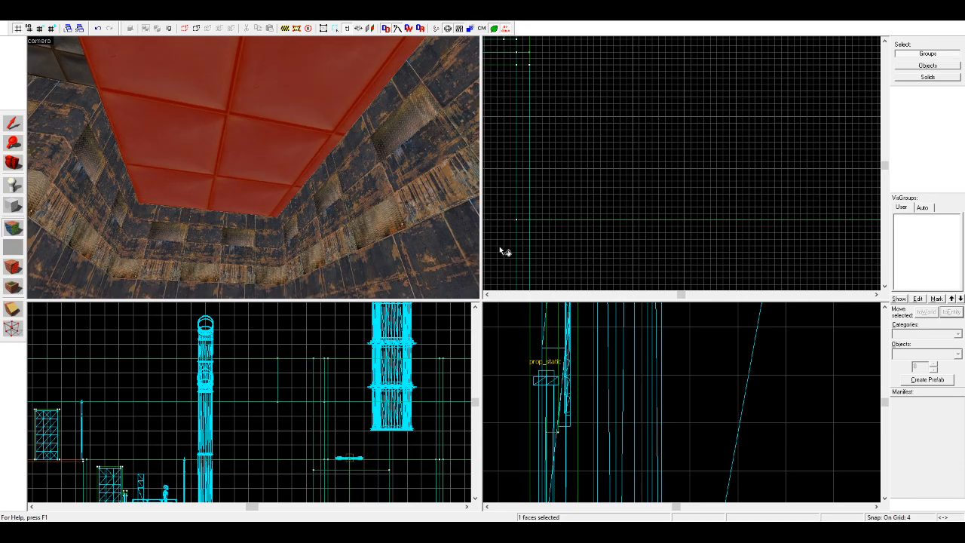
# Step: Try the large-panel texture on the neighbouring ceiling block, and undo that application
pyautogui.click(13, 163)
pyautogui.moveTo(253, 168); pyautogui.dragTo(253, 168)
pyautogui.moveTo(253, 167); pyautogui.dragTo(253, 167)
pyautogui.press('s')
pyautogui.click(13, 226)
pyautogui.click(379, 184)
pyautogui.click(323, 151)
pyautogui.click(366, 157)
pyautogui.rightClick(321, 162)
pyautogui.hotkey('ctrl', 'z')
# Step: Inspect the two adjoining ceiling blocks and their extents in the front view
pyautogui.click(13, 163)
pyautogui.moveTo(254, 168); pyautogui.dragTo(253, 168)
pyautogui.hotkey('shift', 's')
pyautogui.click(316, 130)
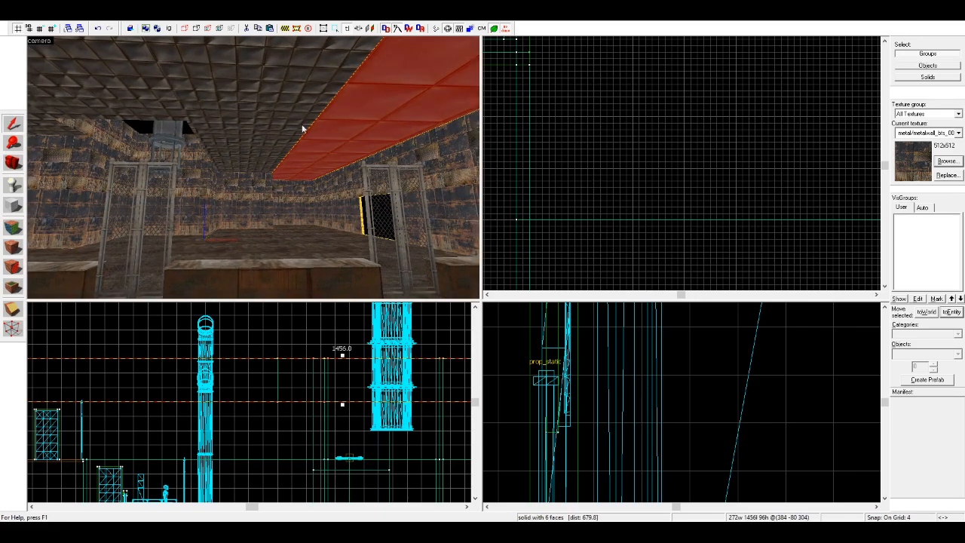
pyautogui.click(317, 130)
pyautogui.scroll(-3, 228, 398)
pyautogui.scroll(4, 228, 397)
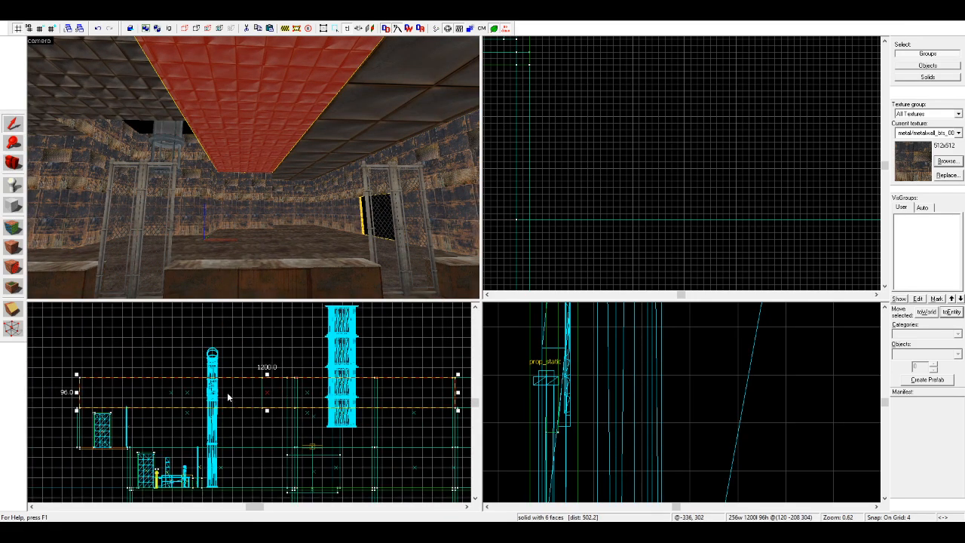
pyautogui.scroll(1, 215, 409)
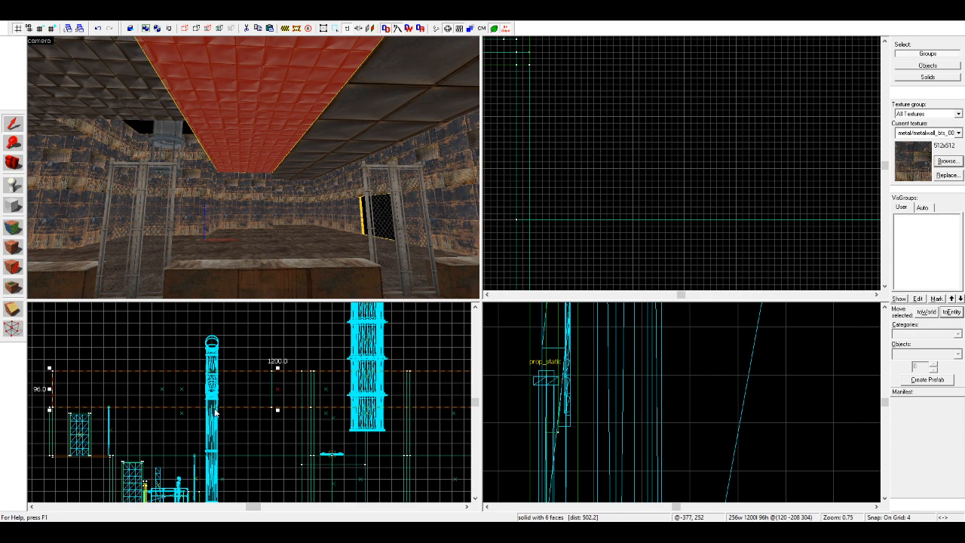
pyautogui.press('Escape')
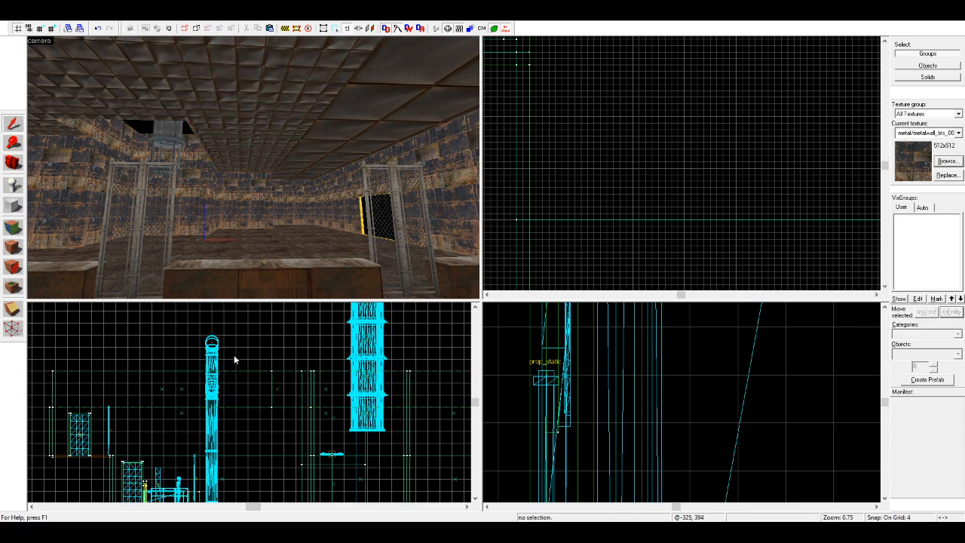
# Step: Pick up the padded metalwall048b texture from the middle ceiling block and apply it to the large-panel block beside it
pyautogui.click(12, 224)
pyautogui.click(235, 115)
pyautogui.rightClick(325, 136)
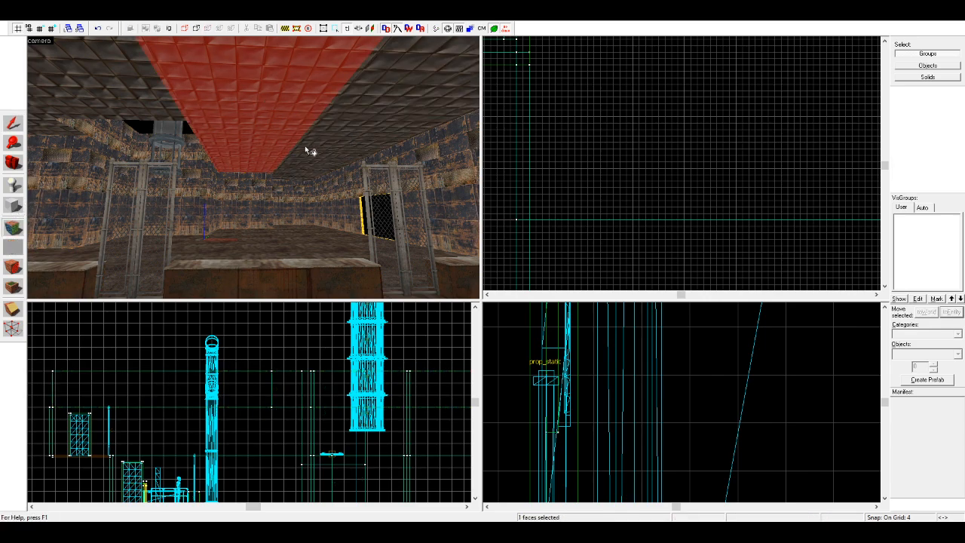
pyautogui.press('d')
pyautogui.click(14, 160)
# Step: Delete the ceiling blocks above the room so that the top of the hanging tank is open
pyautogui.moveTo(253, 168)
pyautogui.mouseDown(button='right')
pyautogui.moveTo(203, 167)
pyautogui.moveTo(253, 167)
pyautogui.mouseUp(button='right')
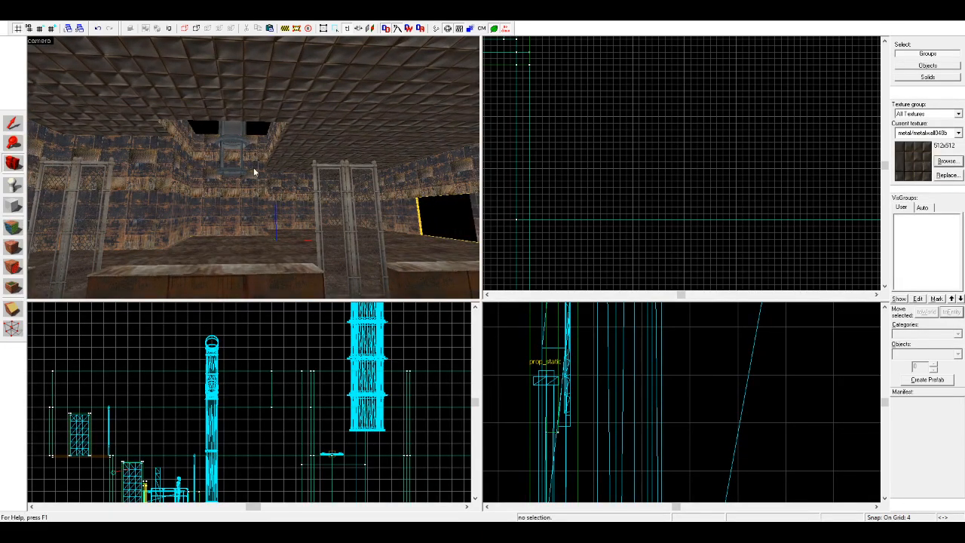
pyautogui.moveTo(348, 183); pyautogui.dragTo(254, 168)
pyautogui.press('w')
pyautogui.click(13, 123)
pyautogui.click(261, 130)
pyautogui.press('Delete')
pyautogui.click(249, 157)
pyautogui.press('Delete')
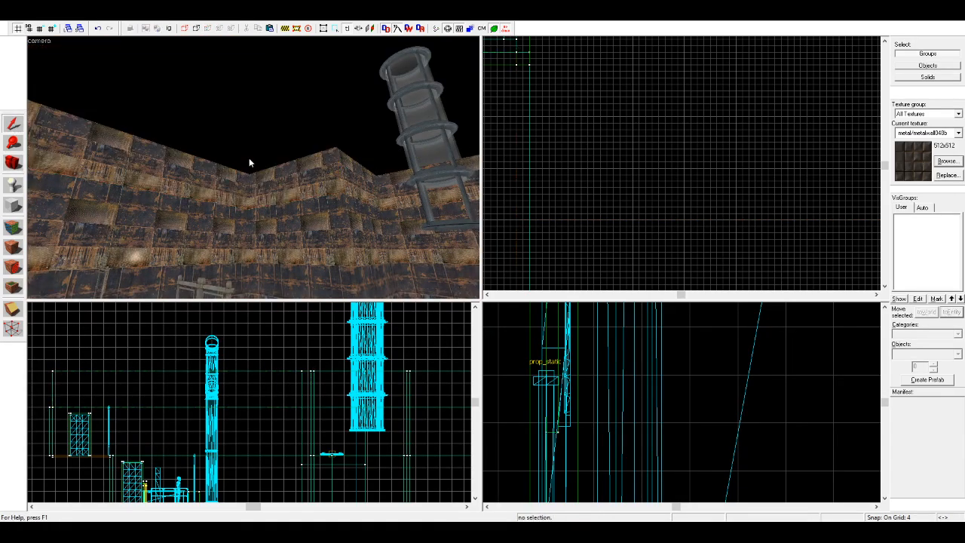
pyautogui.press('Right')
pyautogui.click(310, 176)
pyautogui.press('Delete')
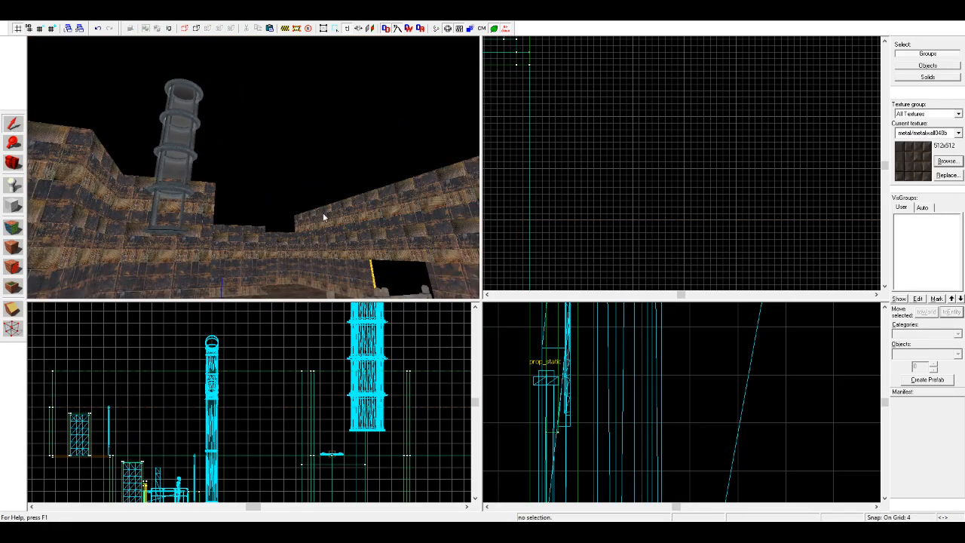
# Step: Select the four short upper wall blocks and raise them to 224 units, level with the taller walls
pyautogui.click(322, 215)
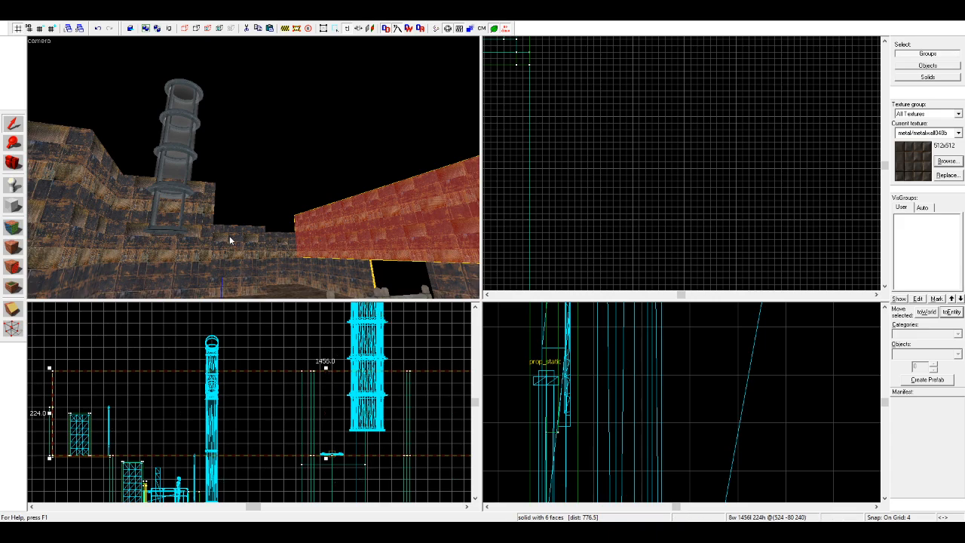
pyautogui.click(281, 238)
pyautogui.press('z')
pyautogui.press('w')
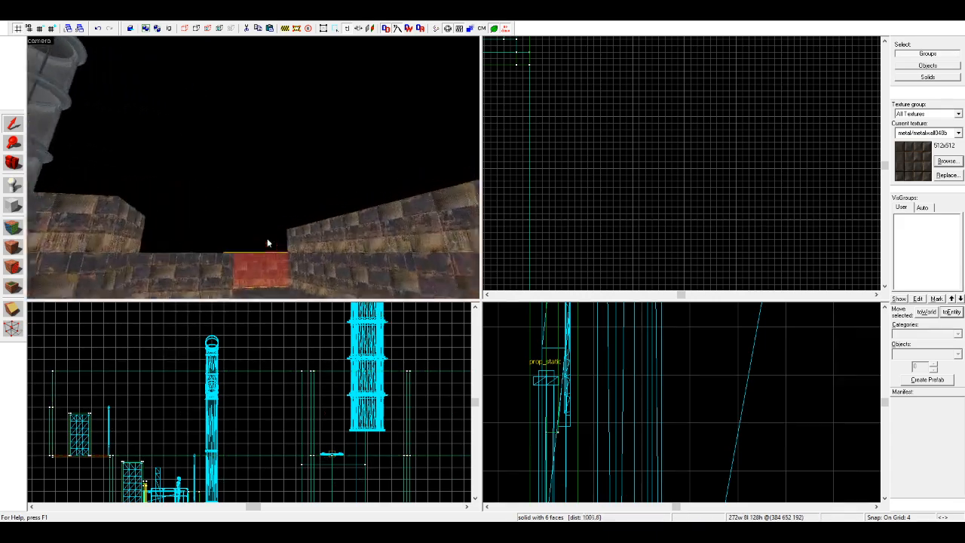
pyautogui.keyDown('ctrl'); pyautogui.click(235, 199); pyautogui.keyUp('ctrl')
pyautogui.keyDown('ctrl'); pyautogui.click(269, 196); pyautogui.keyUp('ctrl')
pyautogui.press('z')
pyautogui.press('s')
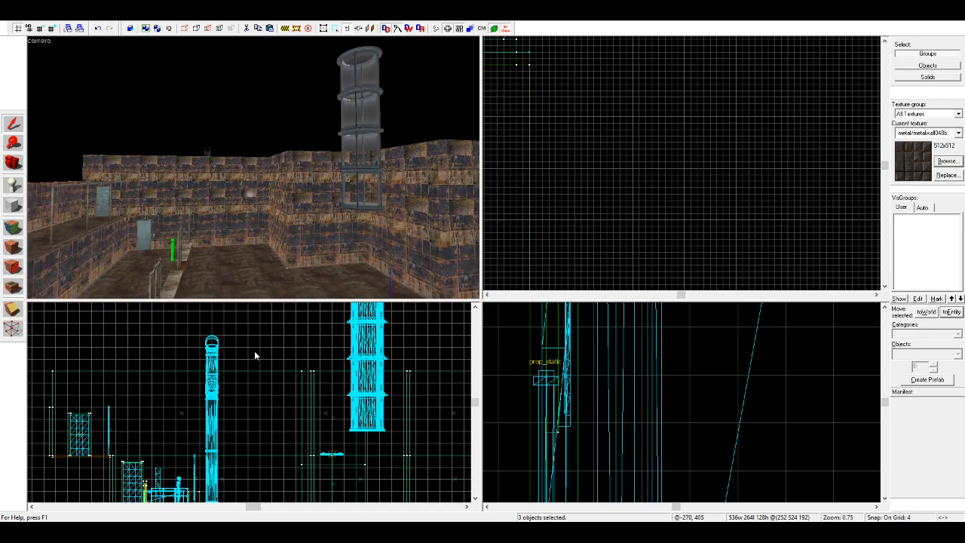
pyautogui.scroll(-2, 256, 351)
pyautogui.press('a')
pyautogui.keyDown('ctrl'); pyautogui.click(75, 198); pyautogui.keyUp('ctrl')
pyautogui.scroll(-2, 276, 381)
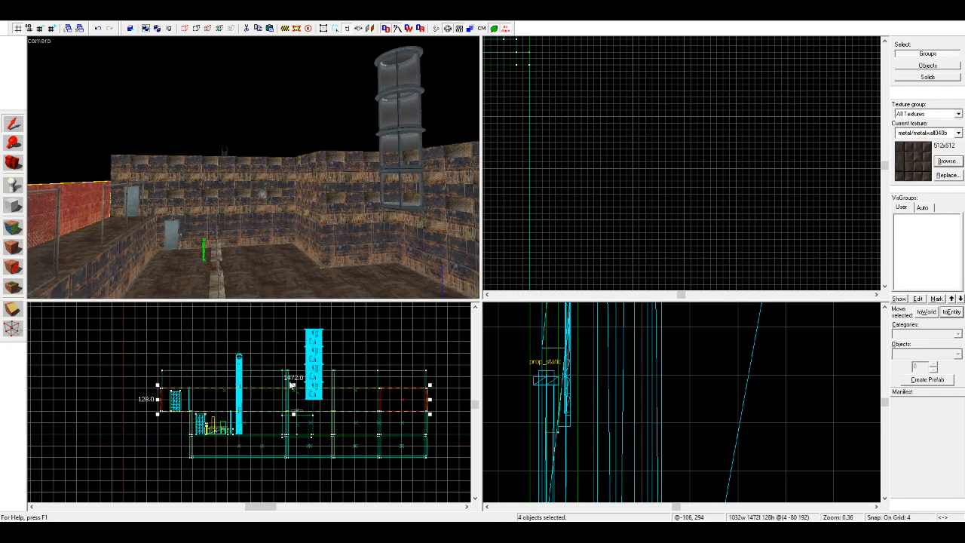
pyautogui.scroll(7, 180, 367)
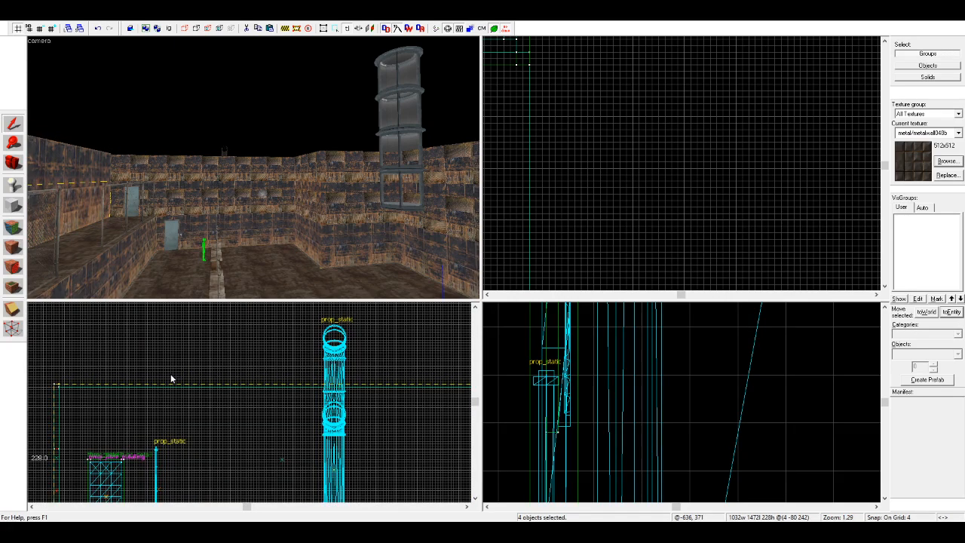
pyautogui.press('Return')
# Step: Select all ten upper wall blocks around the room and place a copy of them directly above the originals
pyautogui.keyDown('ctrl'); pyautogui.click(311, 181); pyautogui.keyUp('ctrl')
pyautogui.keyDown('ctrl'); pyautogui.click(438, 180); pyautogui.keyUp('ctrl')
pyautogui.press('d')
pyautogui.keyDown('ctrl'); pyautogui.click(370, 184); pyautogui.keyUp('ctrl')
pyautogui.press('a')
pyautogui.press('Right')
pyautogui.keyDown('ctrl'); pyautogui.click(370, 184); pyautogui.keyUp('ctrl')
pyautogui.scroll(-4, 309, 361)
pyautogui.scroll(1, 253, 420)
pyautogui.scroll(3, 220, 361)
pyautogui.keyDown('shift'); pyautogui.moveTo(237, 427); pyautogui.dragTo(230, 349); pyautogui.keyUp('shift')
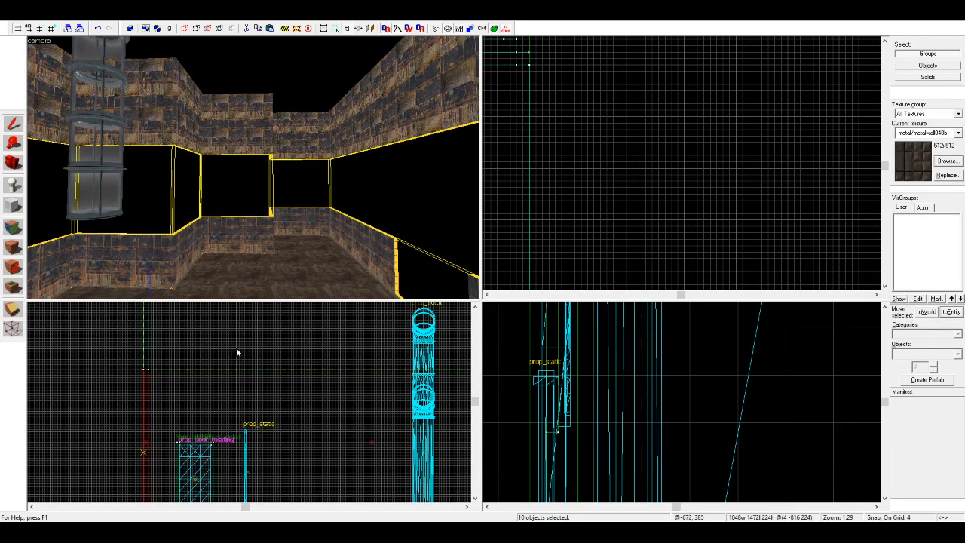
# Step: Stretch the copied wall ring upward to a height of 736 units
pyautogui.scroll(-5, 291, 380)
pyautogui.moveTo(315, 384); pyautogui.dragTo(314, 307)
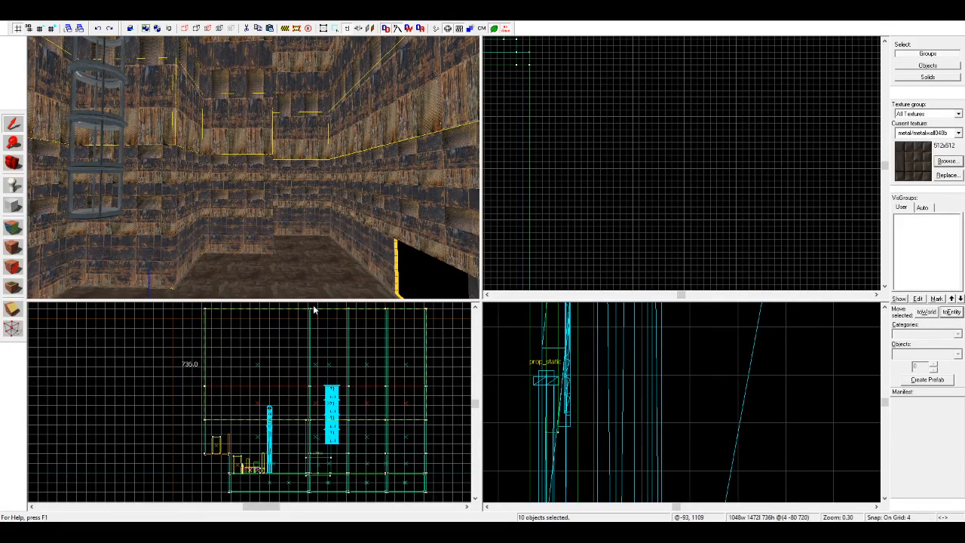
pyautogui.click(441, 358)
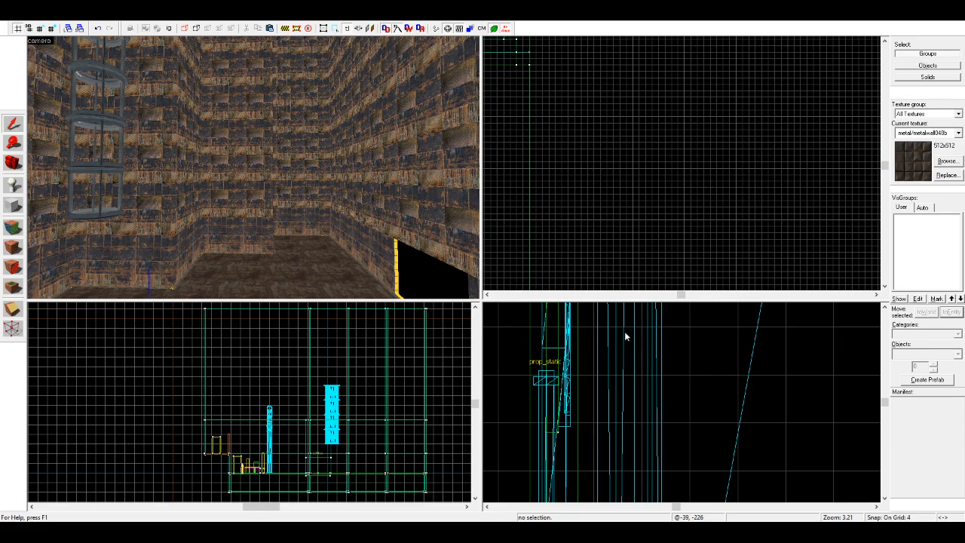
# Step: Choose the dark brown rusty metal wall texture and apply it to the upper wall faces at the far end of the room
pyautogui.doubleClick(543, 429)
pyautogui.click(12, 224)
pyautogui.rightClick(263, 101)
pyautogui.rightClick(283, 102)
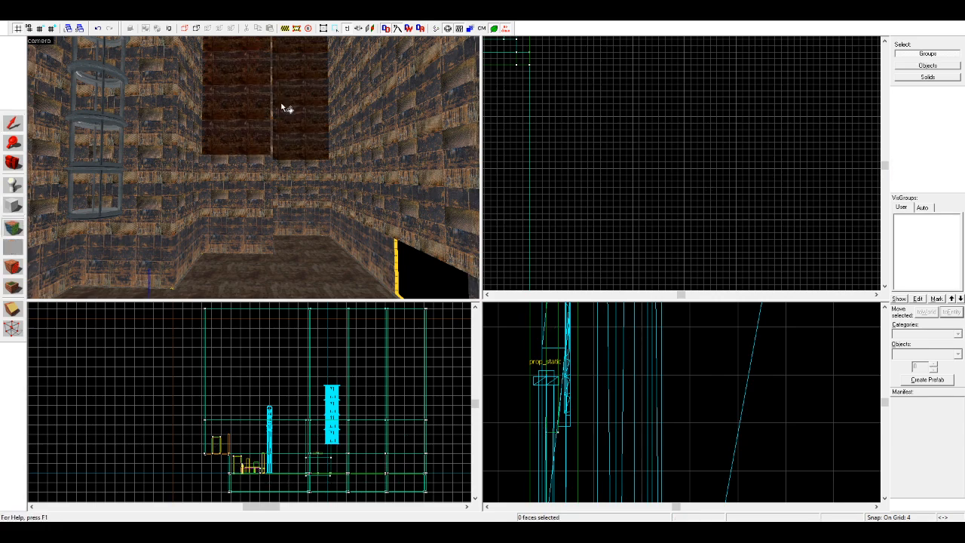
pyautogui.press('d')
pyautogui.rightClick(245, 119)
pyautogui.rightClick(155, 119)
pyautogui.rightClick(128, 118)
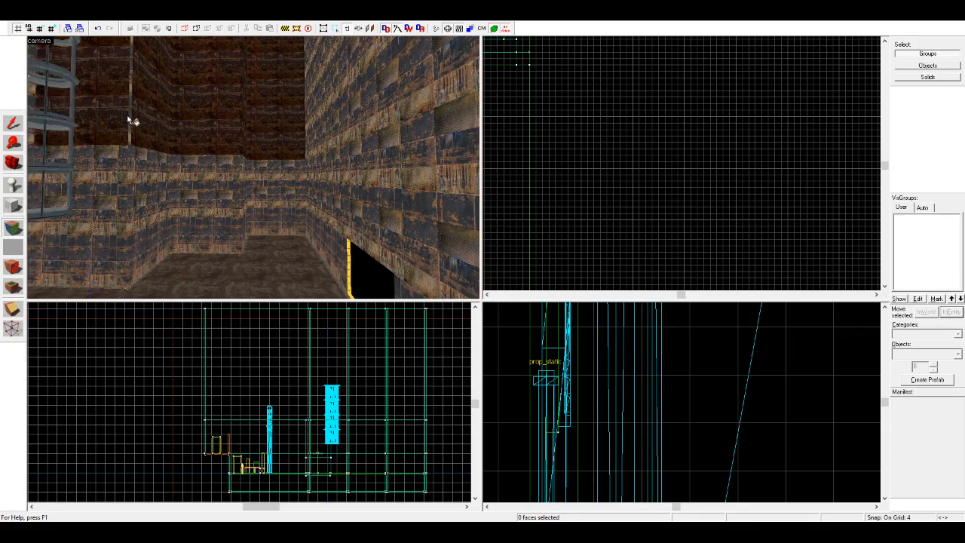
# Step: Cover the remaining upper wall faces, including those above the doors, with the dark brown rusty metal texture
pyautogui.press('a')
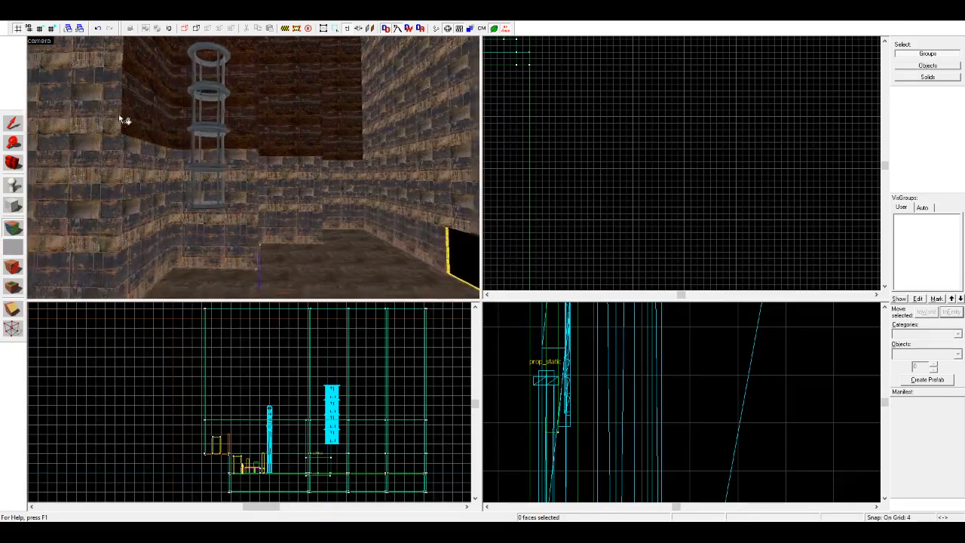
pyautogui.press('s')
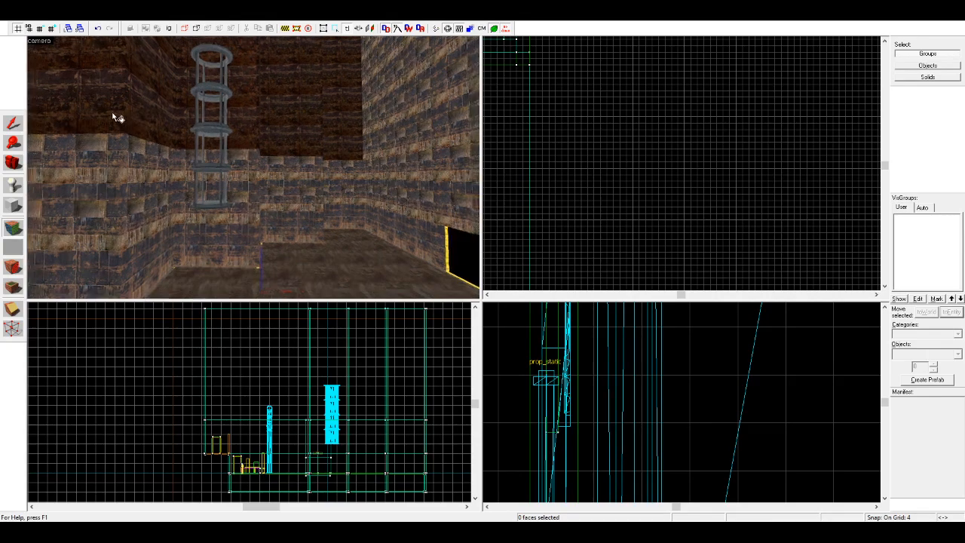
pyautogui.rightClick(113, 115)
pyautogui.press('w')
pyautogui.press('Left')
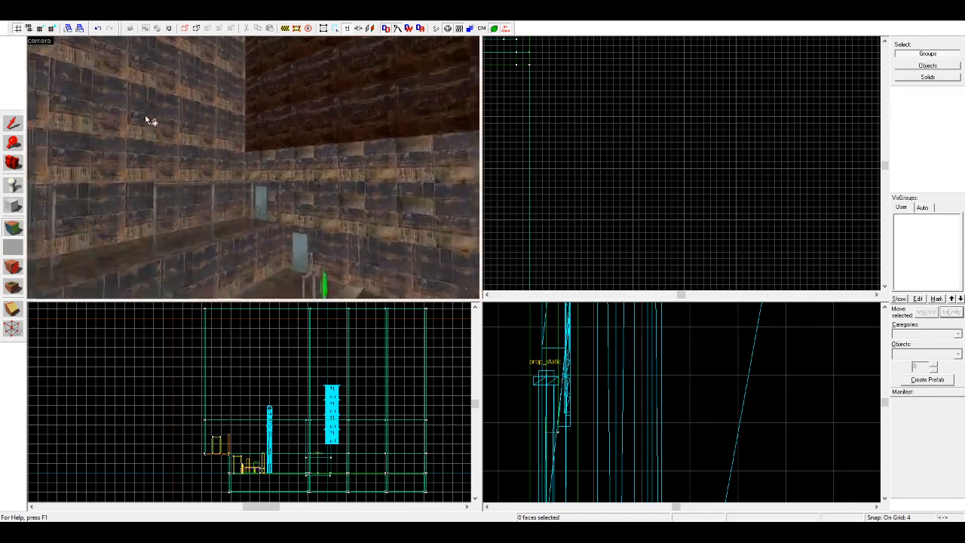
pyautogui.press('Right')
pyautogui.rightClick(77, 144)
pyautogui.press('w')
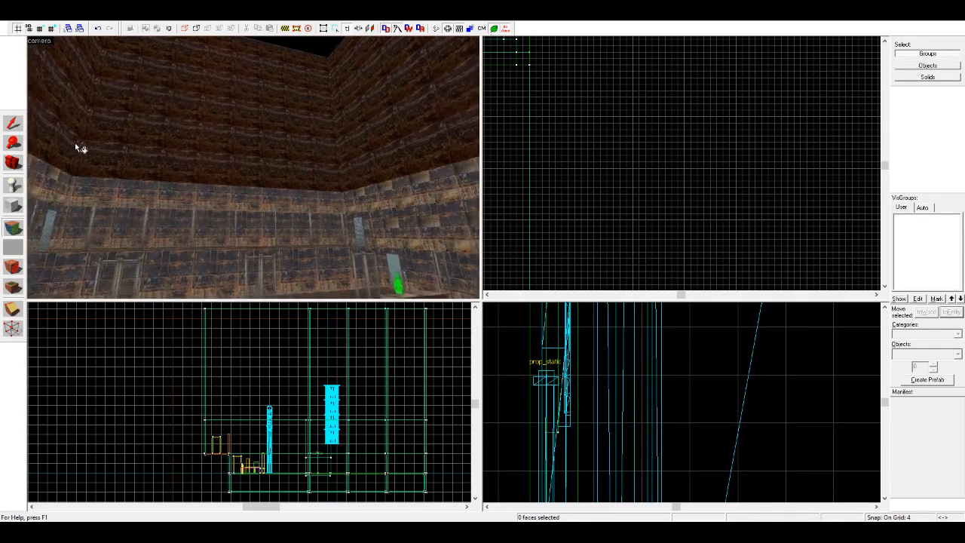
pyautogui.press('Right')
pyautogui.press('Left')
pyautogui.press('s')
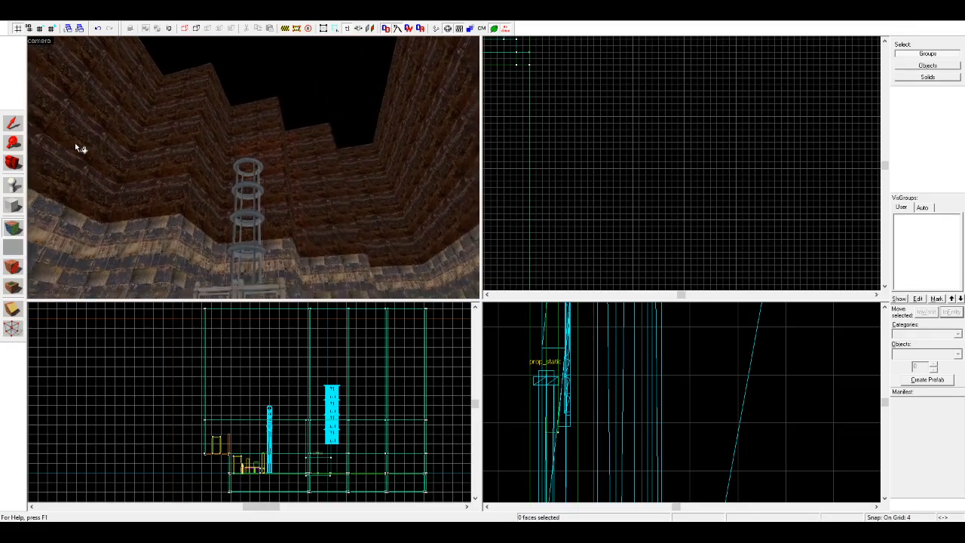
# Step: Select all the dark upper wall blocks and lower their shared top edge to just above the hanging tank
pyautogui.click(12, 128)
pyautogui.click(143, 123)
pyautogui.keyDown('ctrl'); pyautogui.click(208, 134); pyautogui.keyUp('ctrl')
pyautogui.keyDown('ctrl'); pyautogui.click(240, 142); pyautogui.keyUp('ctrl')
pyautogui.keyDown('ctrl'); pyautogui.click(294, 154); pyautogui.keyUp('ctrl')
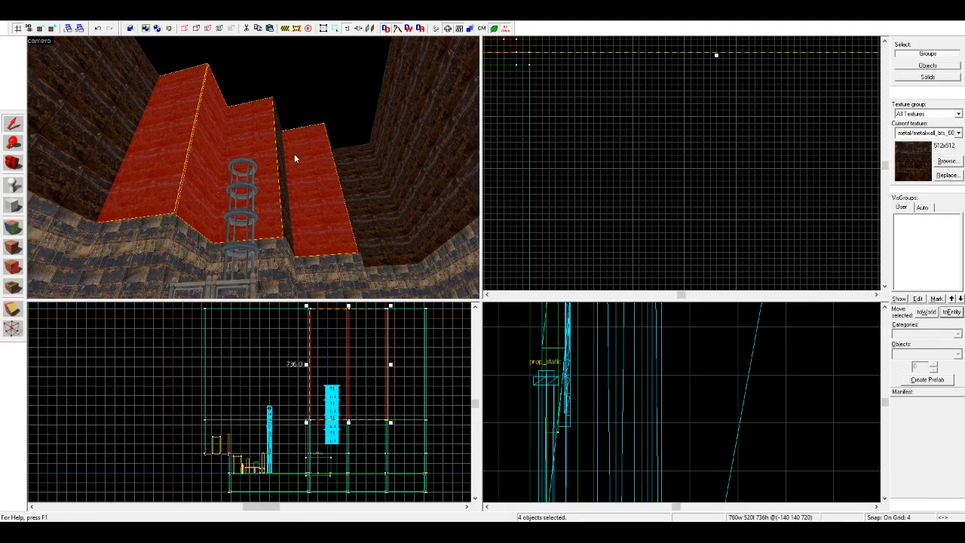
pyautogui.keyDown('ctrl'); pyautogui.click(282, 157); pyautogui.keyUp('ctrl')
pyautogui.keyDown('ctrl'); pyautogui.click(349, 178); pyautogui.keyUp('ctrl')
pyautogui.keyDown('ctrl'); pyautogui.click(400, 166); pyautogui.keyUp('ctrl')
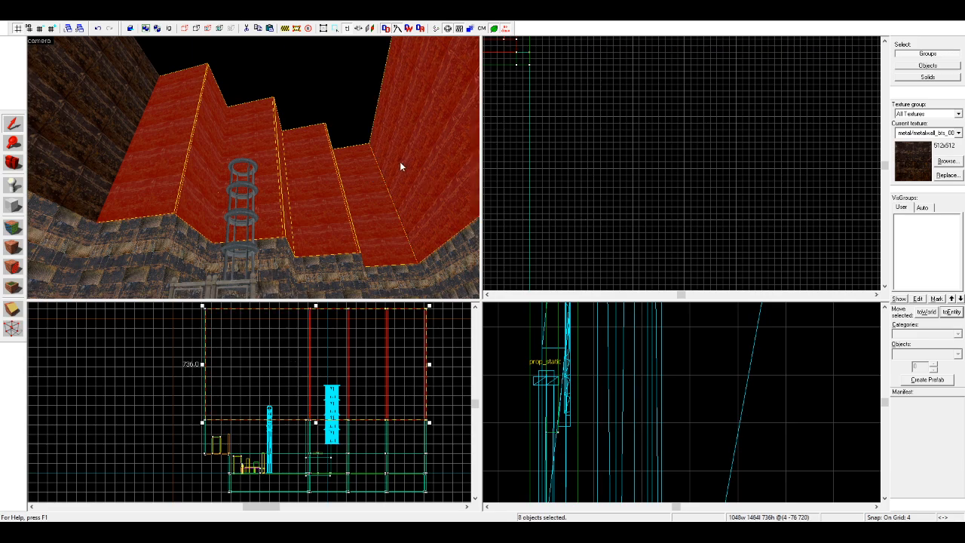
pyautogui.keyDown('ctrl'); pyautogui.click(116, 111); pyautogui.keyUp('ctrl')
pyautogui.press('Left')
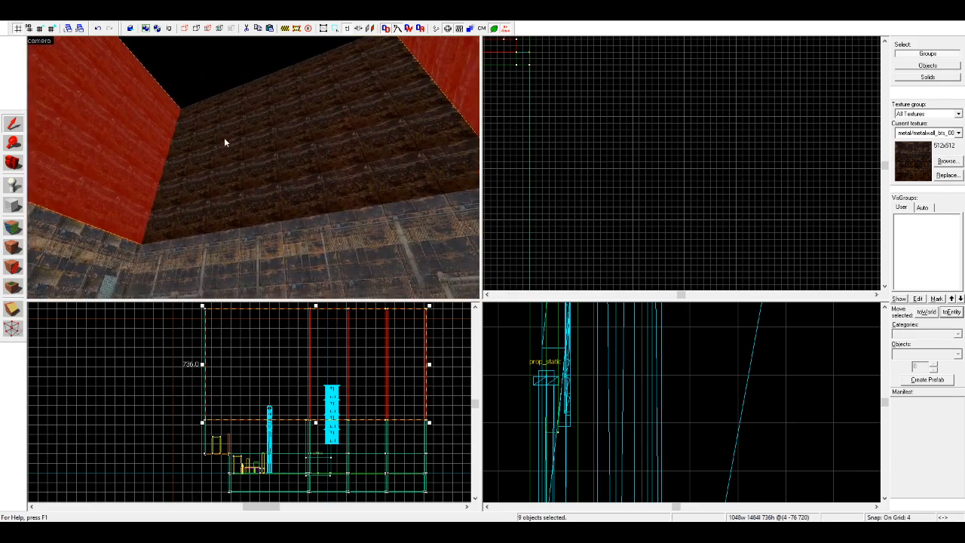
pyautogui.keyDown('ctrl'); pyautogui.click(221, 142); pyautogui.keyUp('ctrl')
pyautogui.moveTo(317, 306); pyautogui.dragTo(331, 361)
pyautogui.scroll(3, 330, 370)
pyautogui.scroll(1, 331, 369)
pyautogui.click(331, 350)
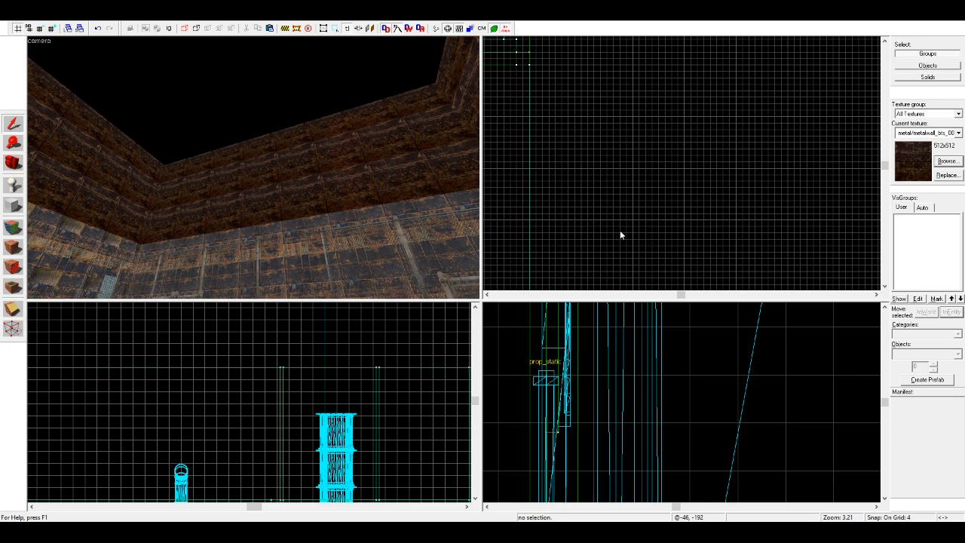
# Step: Try a plain grey concrete texture on the upper wall faces along the long side of the room
pyautogui.doubleClick(579, 221)
pyautogui.click(13, 227)
pyautogui.rightClick(178, 193)
pyautogui.rightClick(114, 189)
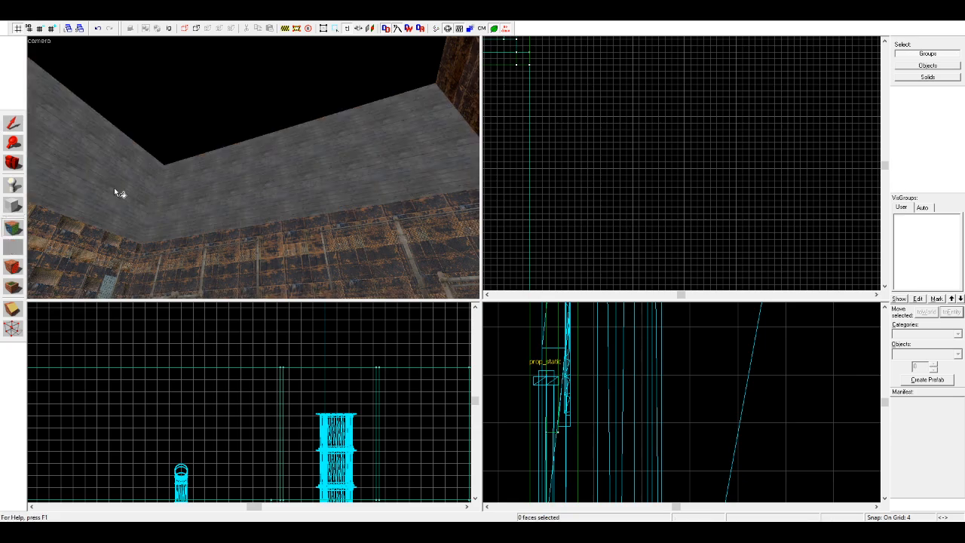
pyautogui.press('s')
pyautogui.press('Right')
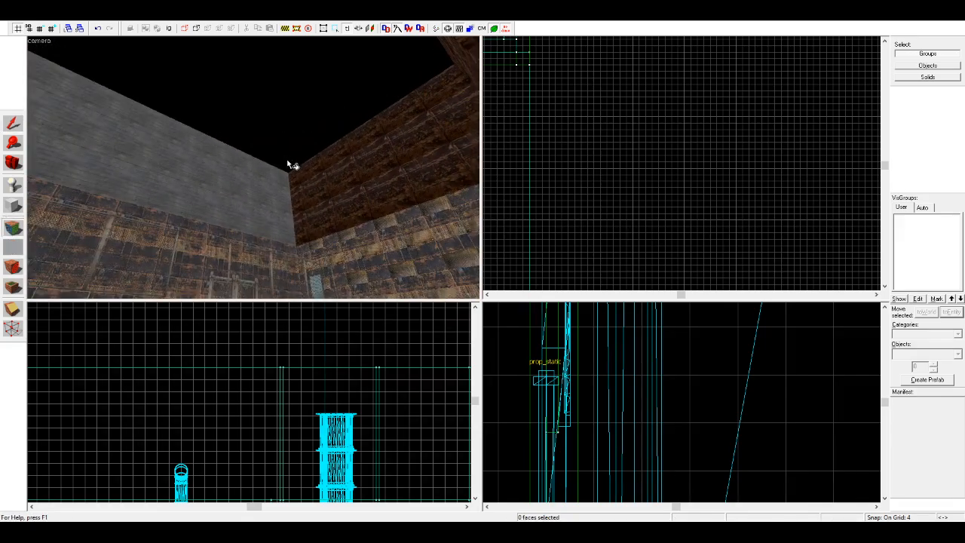
pyautogui.press('w')
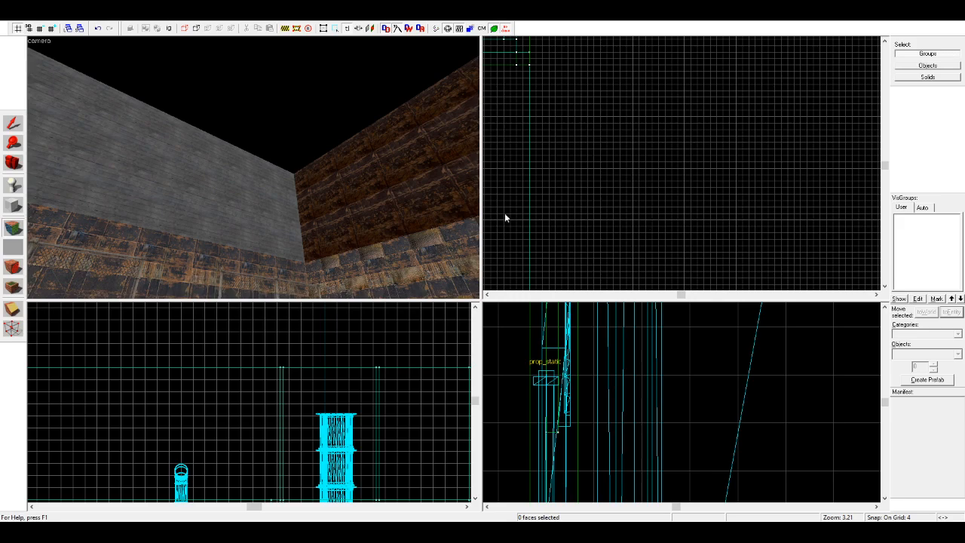
# Step: Apply the dark chipped concrete wall texture to the long upper wall and the adjoining stepped upper wall faces
pyautogui.click(148, 172)
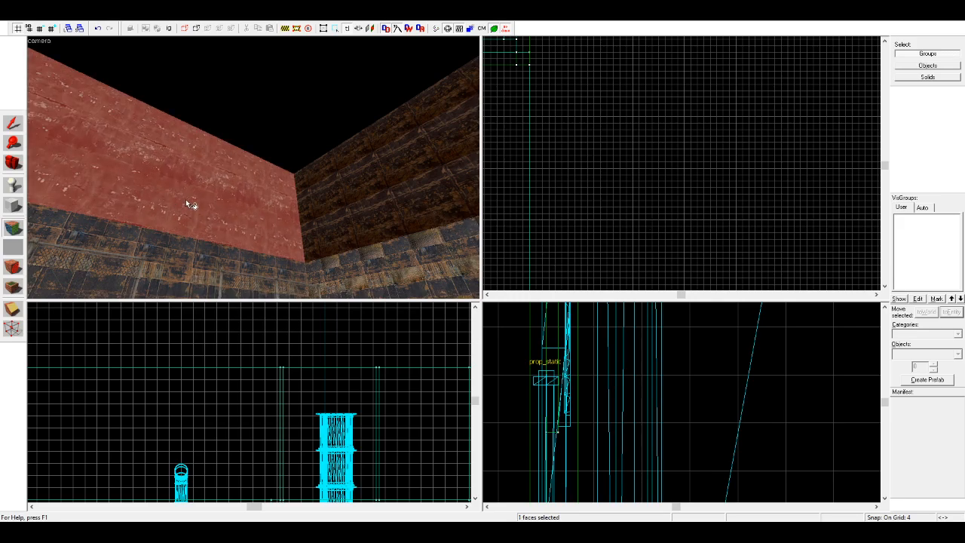
pyautogui.rightClick(341, 194)
pyautogui.press('d')
pyautogui.press('Right')
pyautogui.press('s')
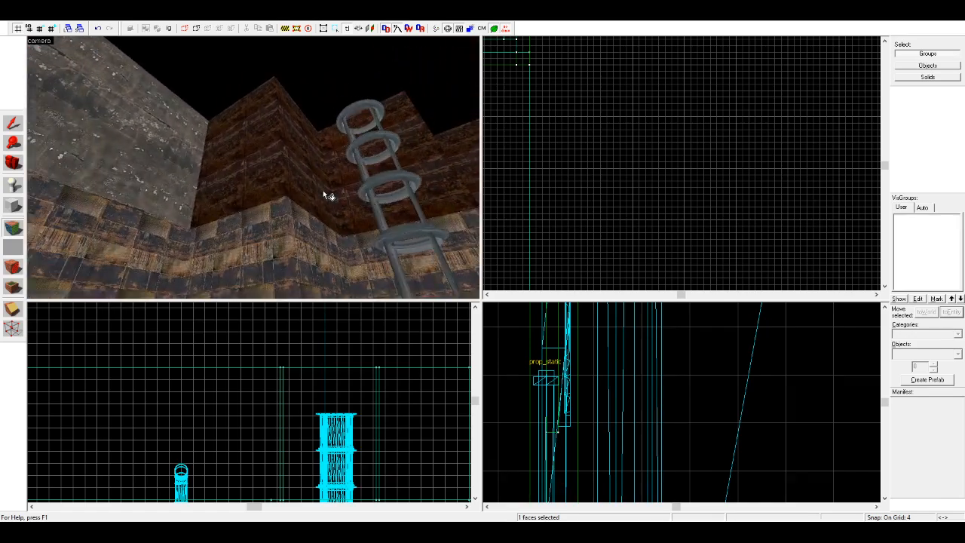
pyautogui.rightClick(250, 175)
pyautogui.rightClick(284, 175)
pyautogui.press('Right')
pyautogui.rightClick(189, 172)
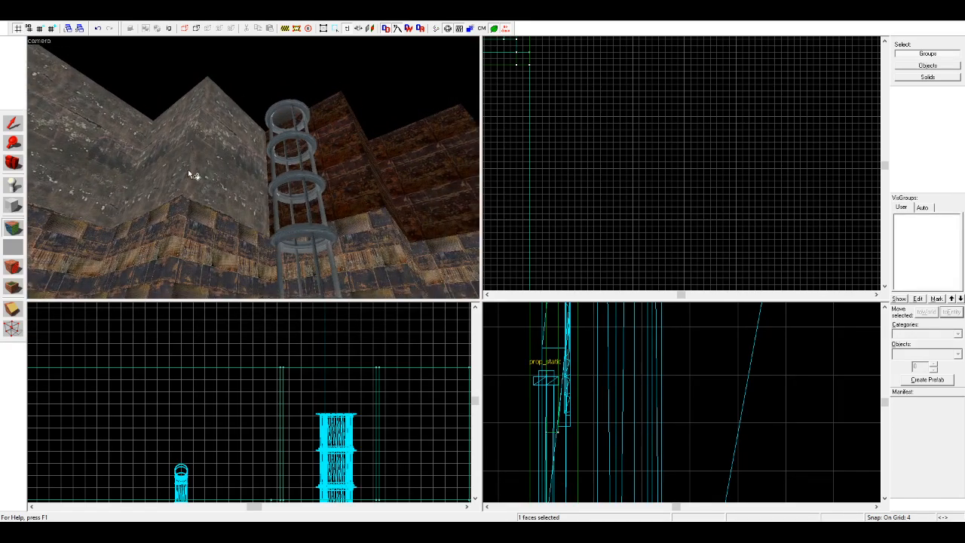
# Step: Cover the remaining upper wall faces around the room with the dark chipped concrete texture
pyautogui.rightClick(272, 214)
pyautogui.rightClick(366, 207)
pyautogui.press('d')
pyautogui.rightClick(362, 194)
pyautogui.press('d')
pyautogui.rightClick(327, 187)
pyautogui.rightClick(355, 190)
pyautogui.press('d')
pyautogui.press('s')
pyautogui.press('Right')
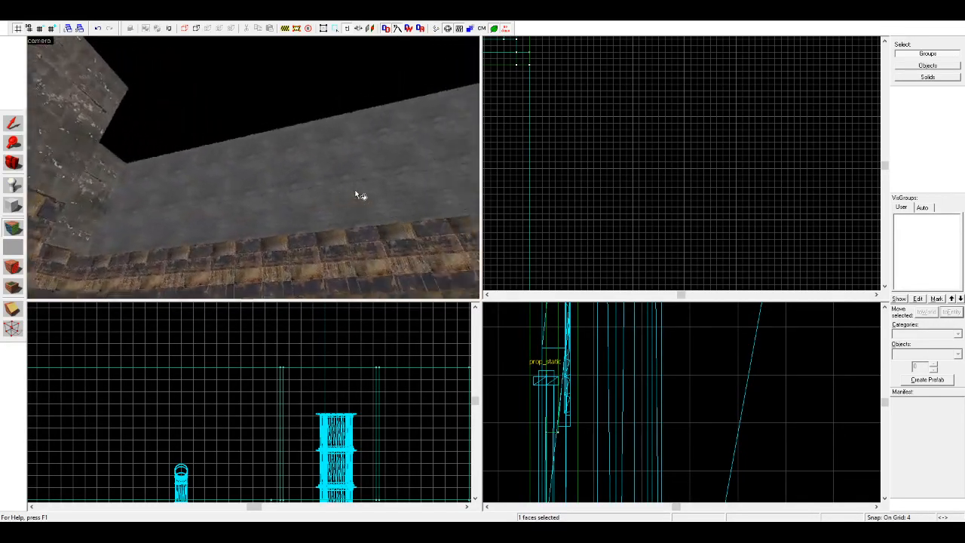
pyautogui.rightClick(353, 193)
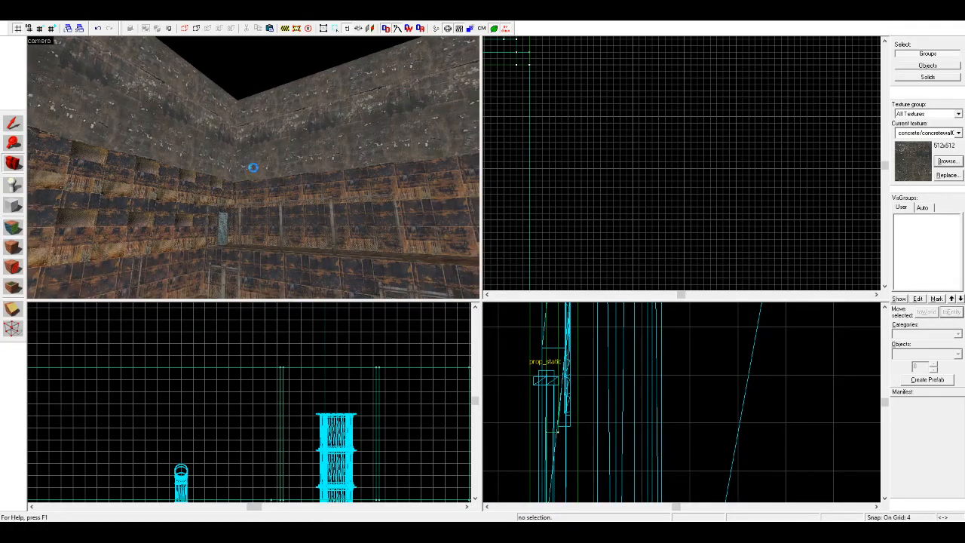
# Step: Prepare to create block brushes textured with tools/toolsnodraw
pyautogui.press('w')
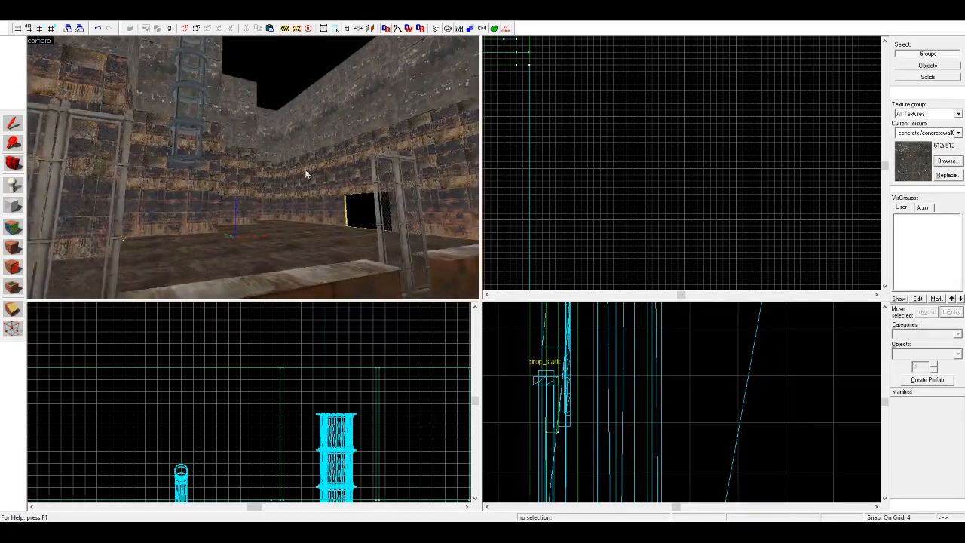
pyautogui.press('z')
pyautogui.press('z')
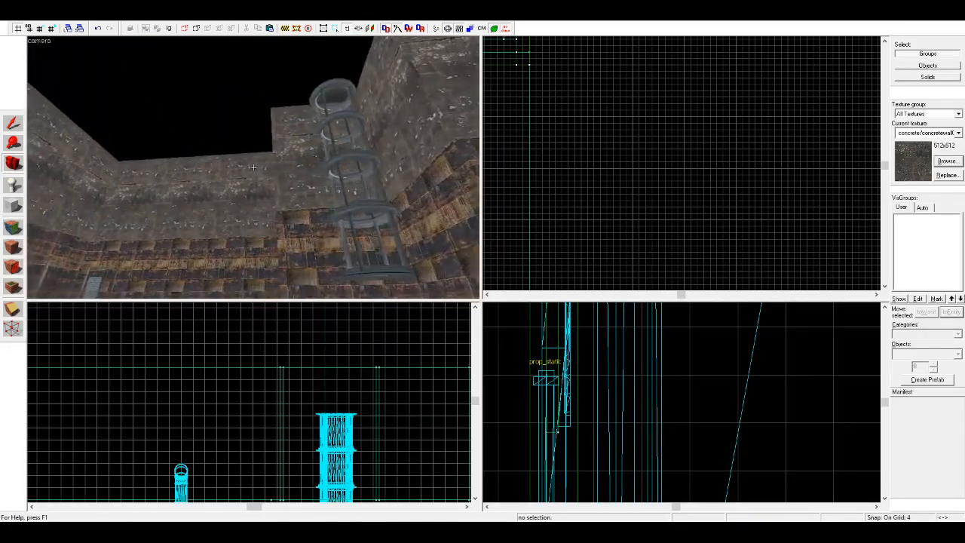
pyautogui.press('z')
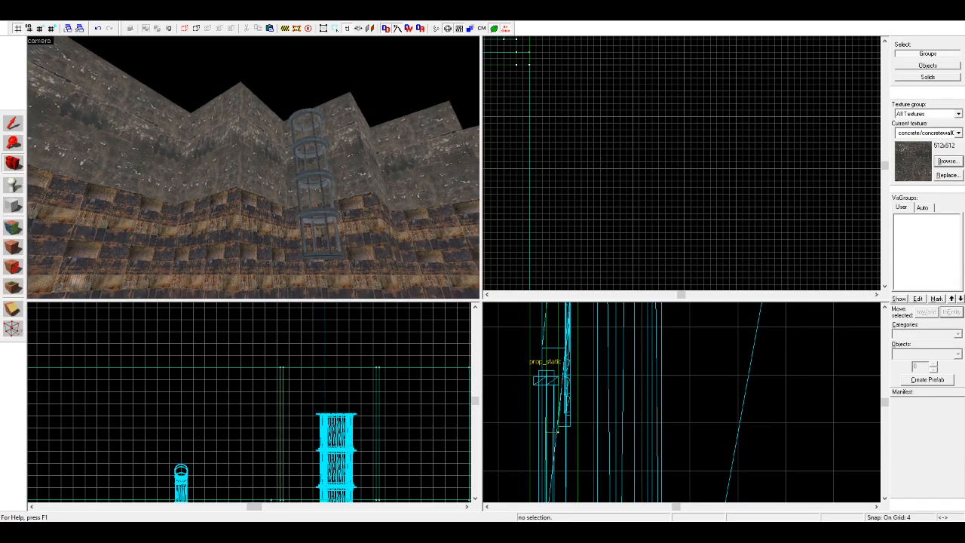
pyautogui.scroll(-3, 253, 169)
pyautogui.scroll(1, 242, 175)
pyautogui.click(14, 206)
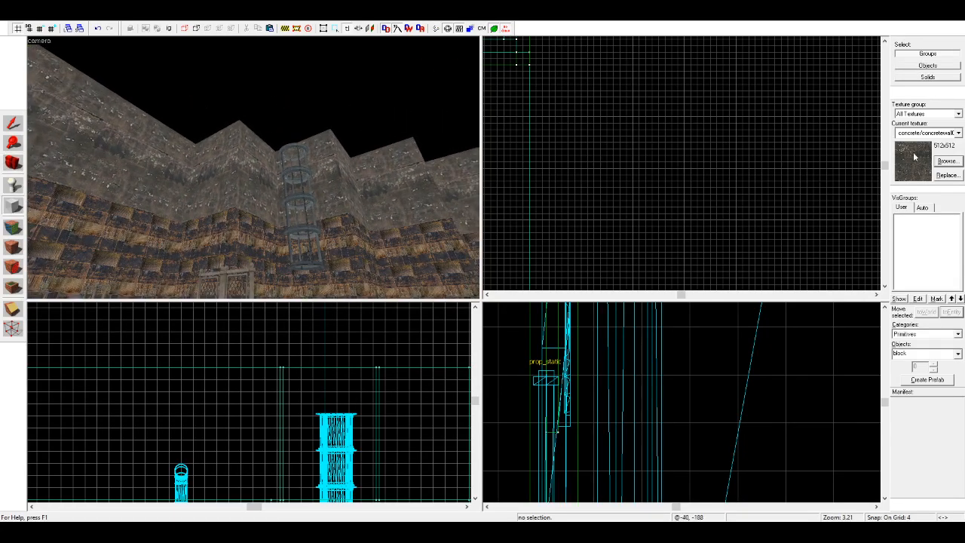
pyautogui.click(934, 362)
pyautogui.click(958, 137)
pyautogui.click(926, 303)
# Step: Create a nodraw ceiling block of 1032 by 688 units, 8 units thick, over the widest section, level with the upper walls' top edge
pyautogui.scroll(-5, 701, 143)
pyautogui.scroll(6, 673, 140)
pyautogui.scroll(-2, 588, 154)
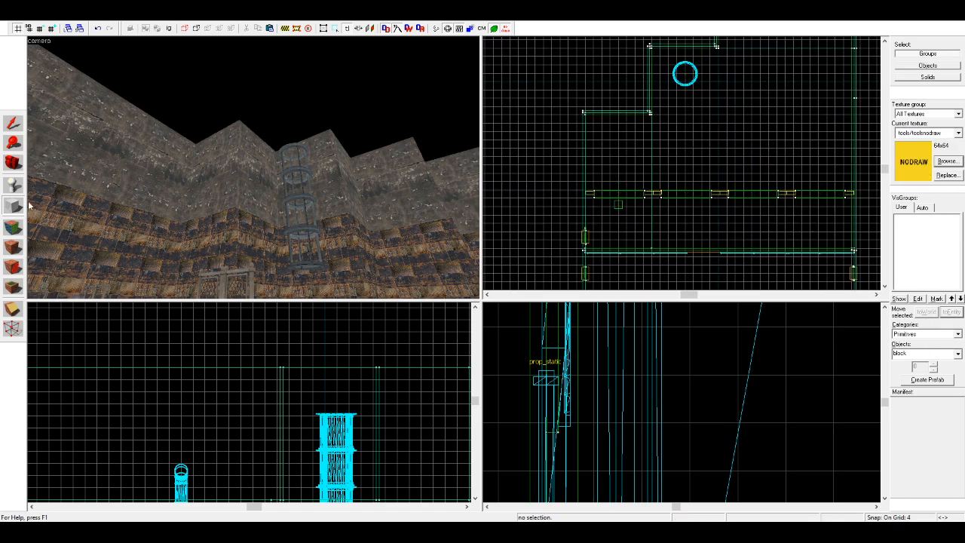
pyautogui.scroll(4, 588, 109)
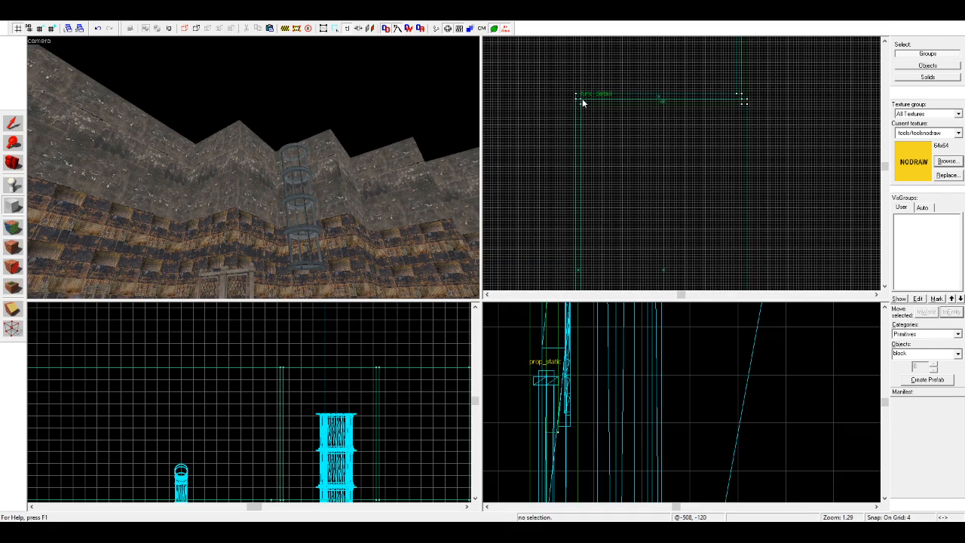
pyautogui.moveTo(580, 98)
pyautogui.mouseDown()
pyautogui.moveTo(624, 98)
pyautogui.moveTo(681, 203)
pyautogui.moveTo(663, 190)
pyautogui.moveTo(617, 202)
pyautogui.moveTo(715, 202)
pyautogui.moveTo(632, 246)
pyautogui.mouseUp()
pyautogui.scroll(-8, 624, 98)
pyautogui.scroll(6, 681, 203)
pyautogui.scroll(-5, 617, 203)
pyautogui.scroll(5, 715, 202)
pyautogui.scroll(-5, 221, 462)
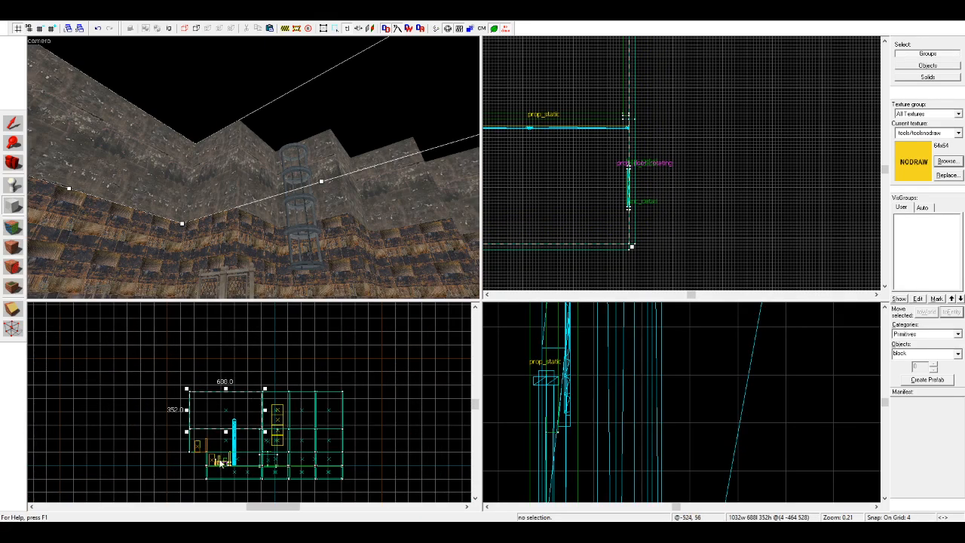
pyautogui.scroll(8, 206, 405)
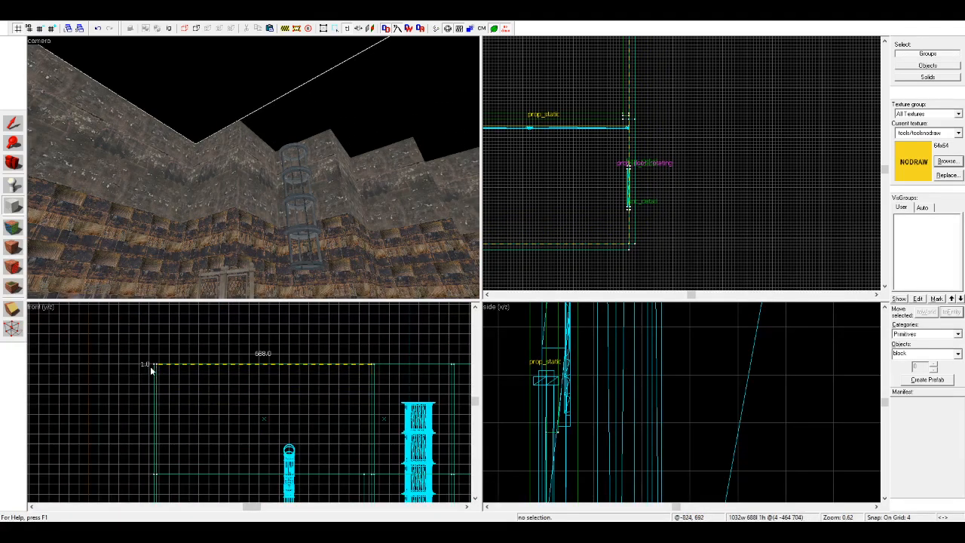
pyautogui.press('Return')
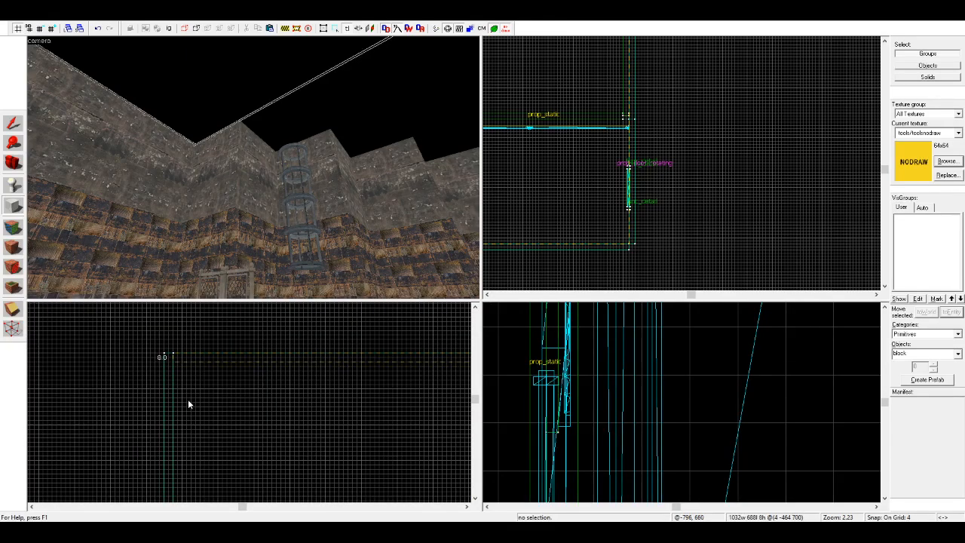
# Step: Copy the ceiling block to the adjacent stepped section and resize the copy to 784 by 256 units
pyautogui.click(13, 125)
pyautogui.scroll(-3, 758, 216)
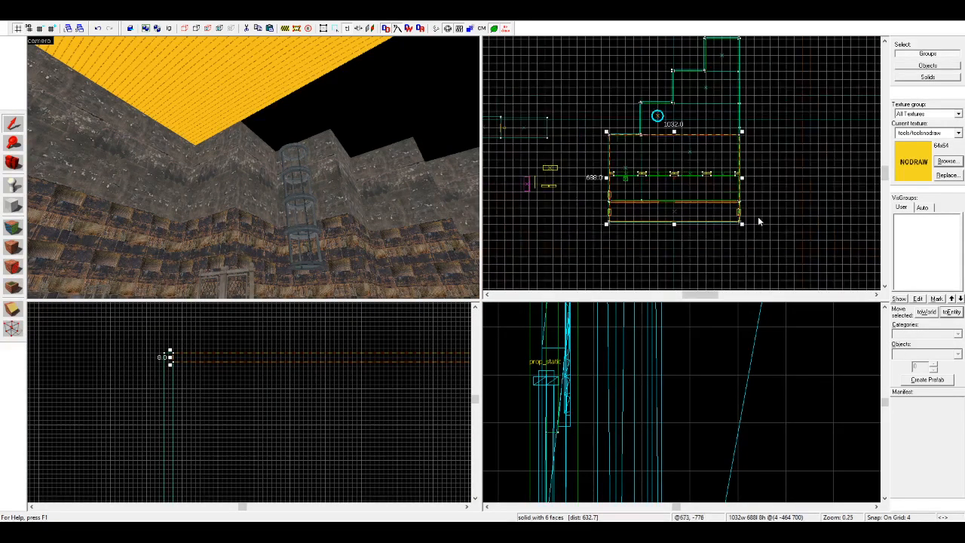
pyautogui.scroll(2, 657, 155)
pyautogui.scroll(4, 687, 66)
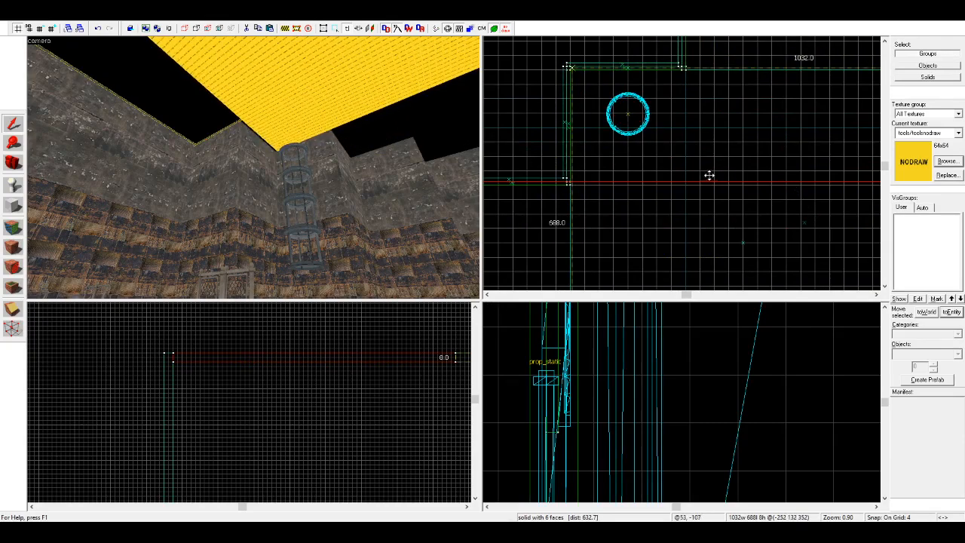
pyautogui.scroll(1, 705, 173)
pyautogui.scroll(-6, 609, 161)
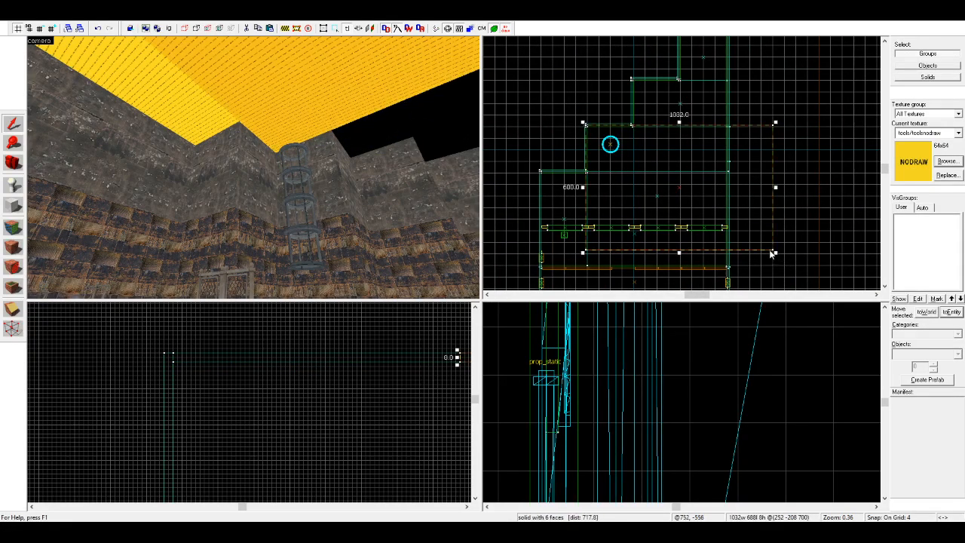
pyautogui.scroll(9, 777, 253)
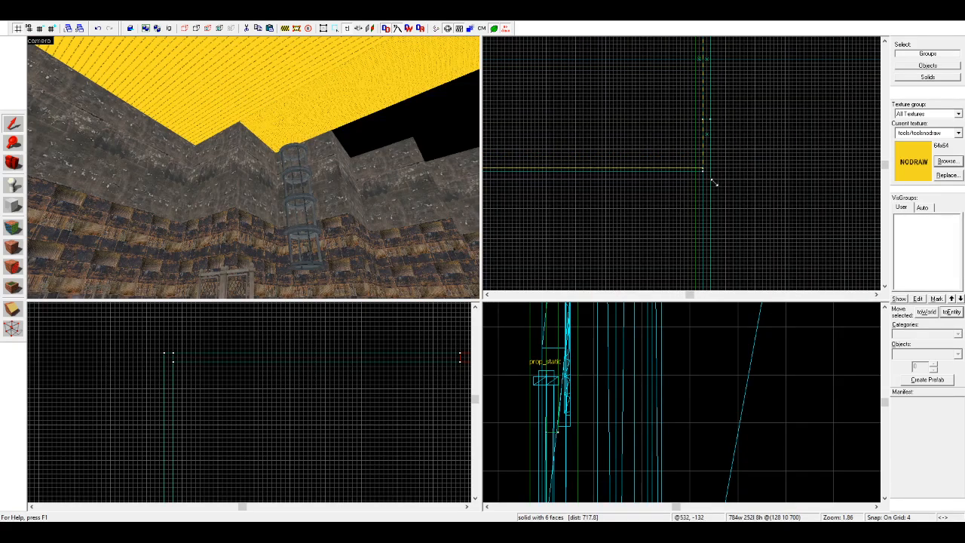
pyautogui.moveTo(715, 184); pyautogui.dragTo(716, 185)
pyautogui.scroll(-8, 720, 235)
pyautogui.scroll(3, 646, 160)
# Step: Copy the 784-unit-wide ceiling block over the third stepped section and narrow it to fit between the walls
pyautogui.moveTo(588, 208); pyautogui.dragTo(702, 119)
pyautogui.scroll(2, 682, 114)
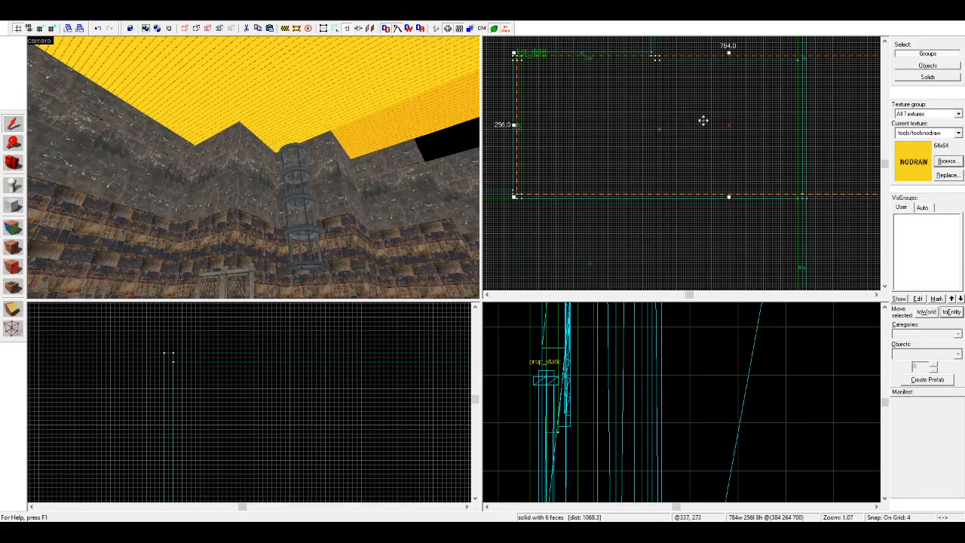
pyautogui.scroll(-2, 845, 172)
pyautogui.scroll(3, 781, 173)
pyautogui.moveTo(872, 175); pyautogui.dragTo(764, 182)
pyautogui.scroll(-6, 732, 199)
pyautogui.scroll(-3, 725, 199)
pyautogui.scroll(5, 689, 164)
pyautogui.scroll(4, 780, 101)
# Step: Copy the ceiling block again over the narrowest end section and trim its width to the outer wall
pyautogui.moveTo(684, 190); pyautogui.dragTo(735, 121)
pyautogui.scroll(-5, 798, 174)
pyautogui.moveTo(798, 175); pyautogui.dragTo(723, 185)
pyautogui.scroll(8, 731, 185)
pyautogui.press('Escape')
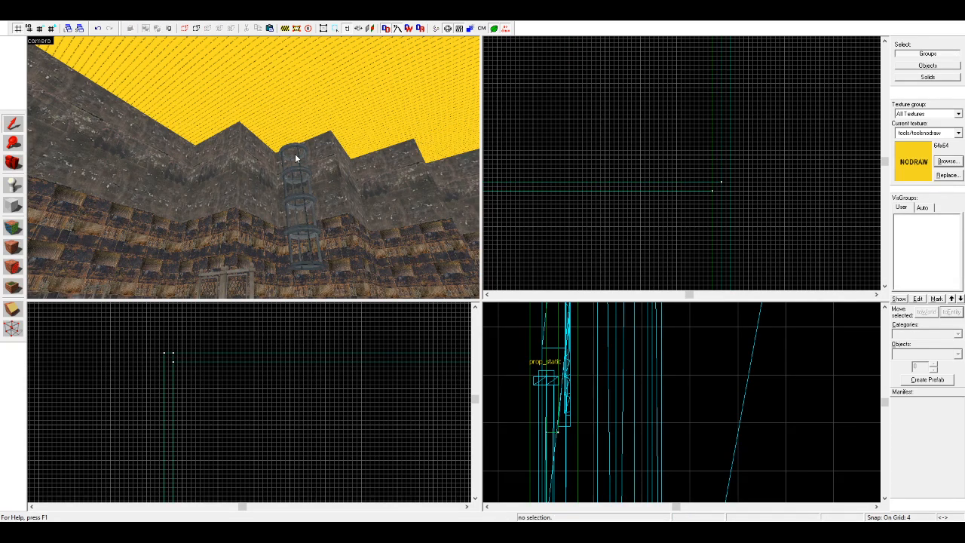
# Step: Apply the solid halflife/black texture to the undersides of all the ceiling blocks
pyautogui.click(12, 227)
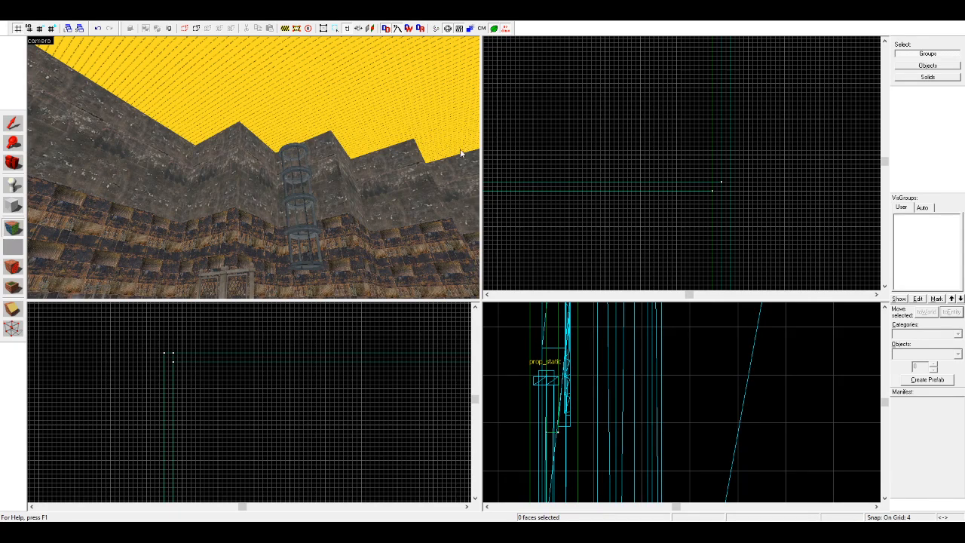
pyautogui.rightClick(178, 78)
pyautogui.rightClick(331, 87)
pyautogui.rightClick(416, 114)
pyautogui.rightClick(440, 133)
pyautogui.press('d')
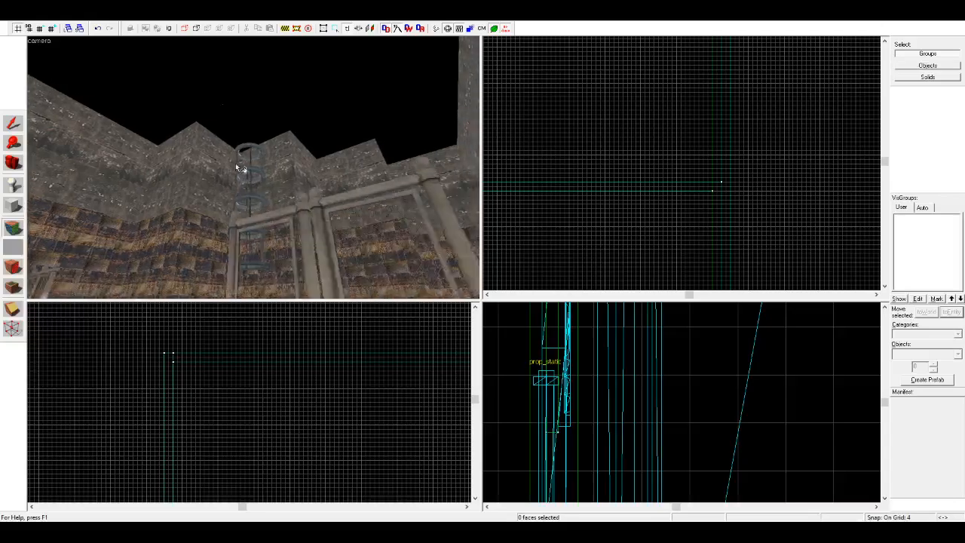
pyautogui.click(13, 163)
pyautogui.moveTo(181, 168); pyautogui.dragTo(253, 168)
pyautogui.press('w')
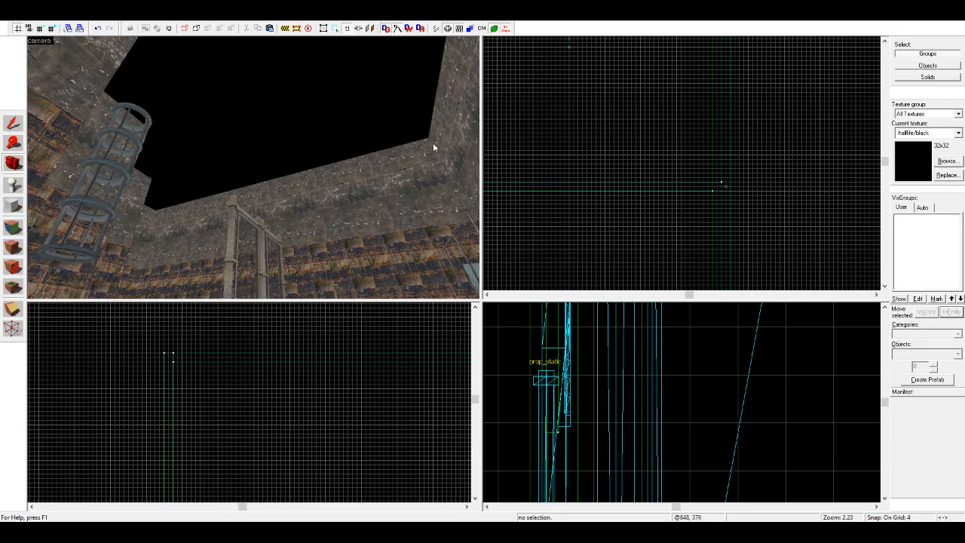
# Step: Choose the mottled grey blended concrete texture and apply it to every ceiling face
pyautogui.doubleClick(246, 62)
pyautogui.click(13, 226)
pyautogui.rightClick(266, 138)
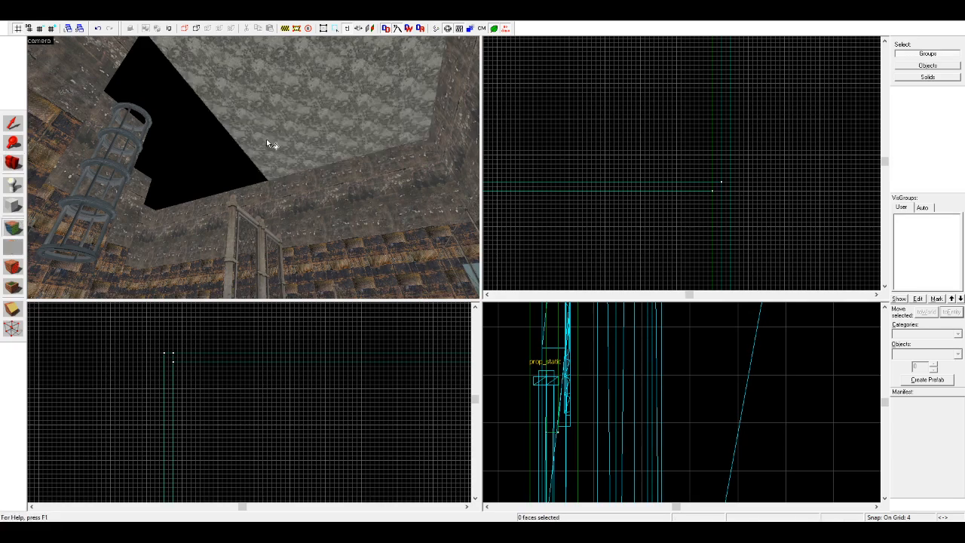
pyautogui.rightClick(211, 163)
pyautogui.rightClick(188, 178)
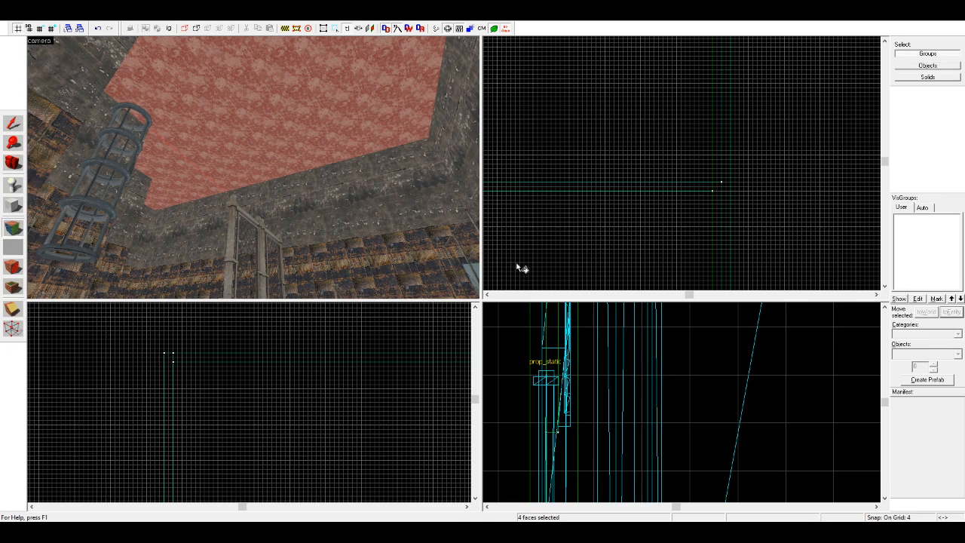
# Step: Enlarge the concrete texture's scale on all the selected ceiling faces
pyautogui.click(430, 209)
pyautogui.click(430, 209)
pyautogui.click(435, 224)
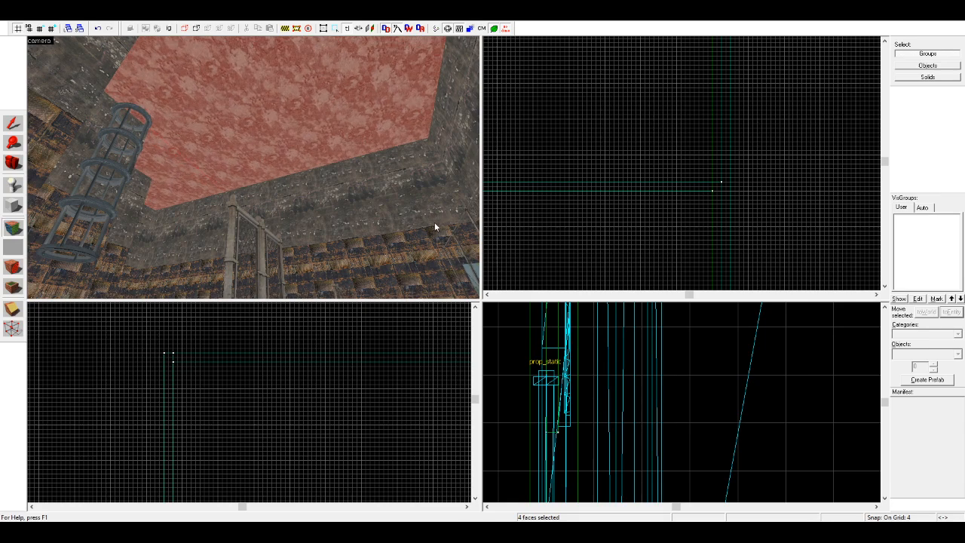
pyautogui.click(436, 224)
pyautogui.click(435, 207)
pyautogui.click(430, 221)
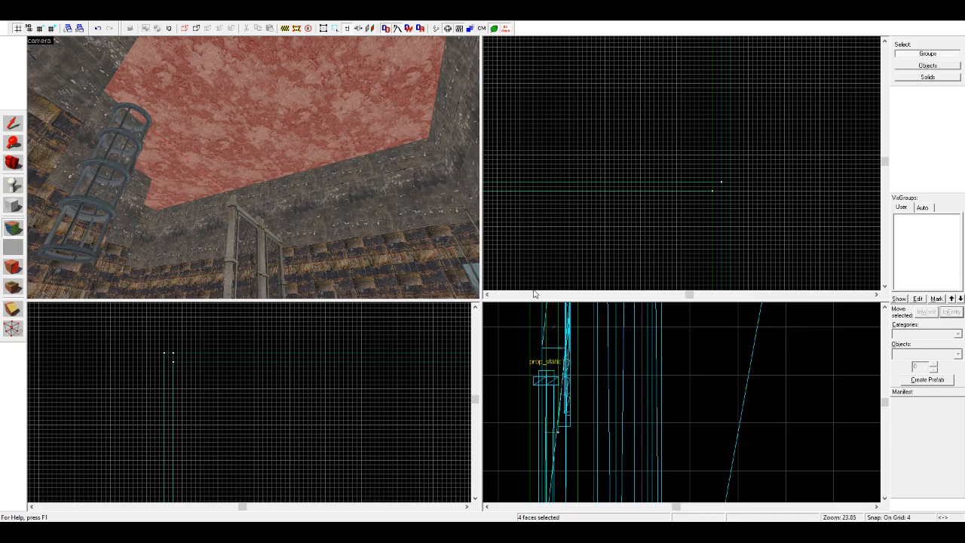
pyautogui.click(497, 245)
pyautogui.click(497, 246)
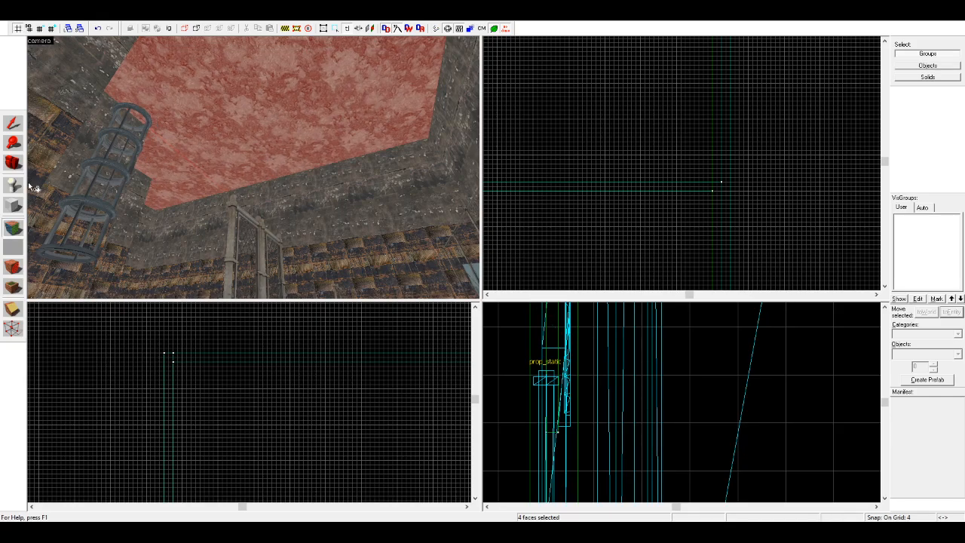
# Step: Examine the textured ceiling and upper walls from inside the room
pyautogui.click(12, 163)
pyautogui.press('z')
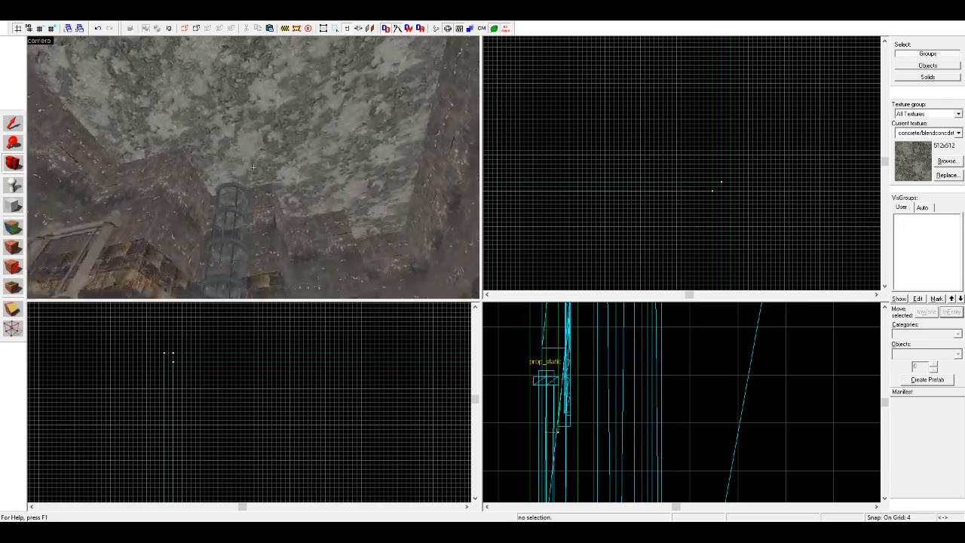
pyautogui.press('z')
pyautogui.moveTo(333, 225); pyautogui.dragTo(253, 167)
pyautogui.scroll(2, 254, 168)
pyautogui.scroll(2, 253, 168)
pyautogui.scroll(1, 256, 169)
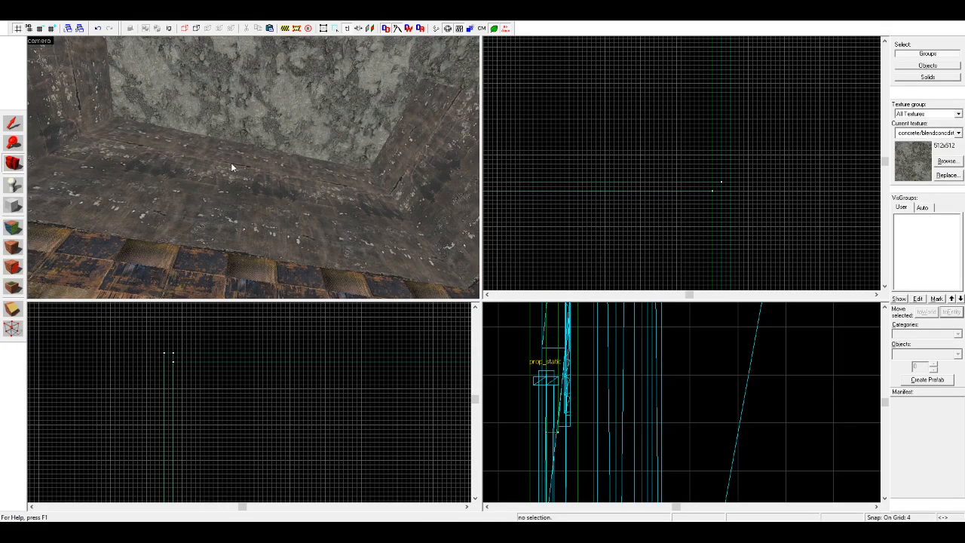
pyautogui.press('z')
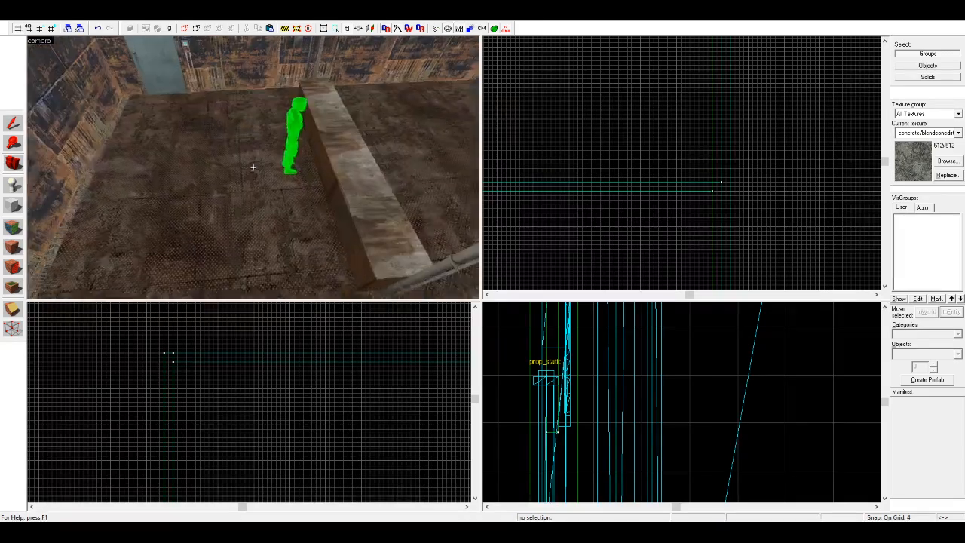
# Step: Select the narrow metal fence prop standing on the low barrier and paste a copy of it
pyautogui.press('s')
pyautogui.press('z')
pyautogui.click(13, 126)
pyautogui.click(300, 191)
pyautogui.click(306, 200)
pyautogui.hotkey('ctrl', 'c')
pyautogui.hotkey('ctrl', 'v')
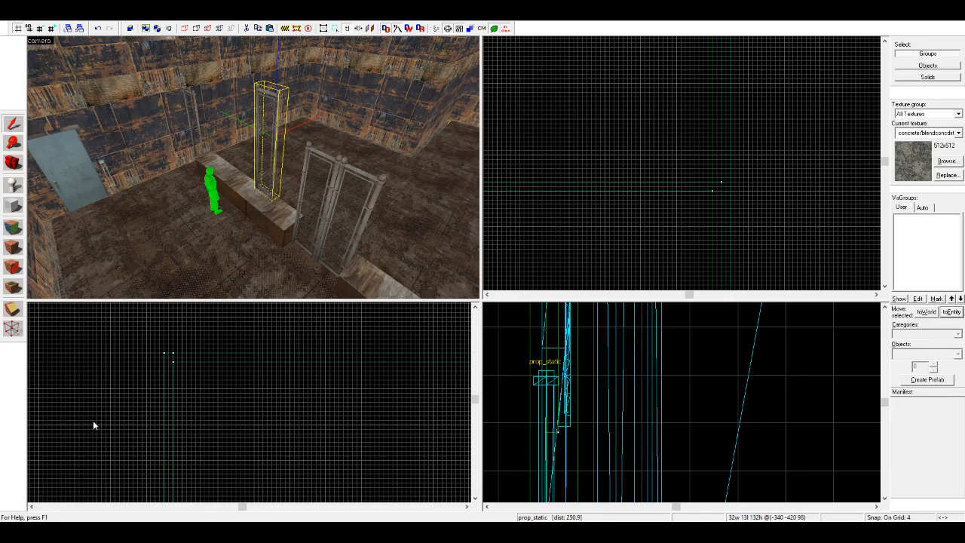
# Step: Change the pasted fence prop's model to the straight metal truss beam, 256 units long and 32 by 32 in section
pyautogui.click(624, 389)
pyautogui.scroll(-4, 227, 181)
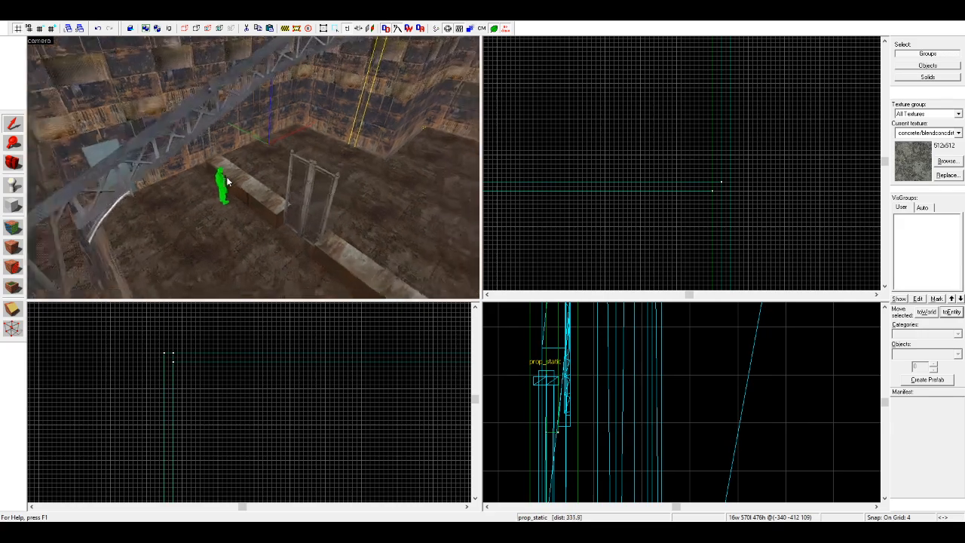
pyautogui.press('d')
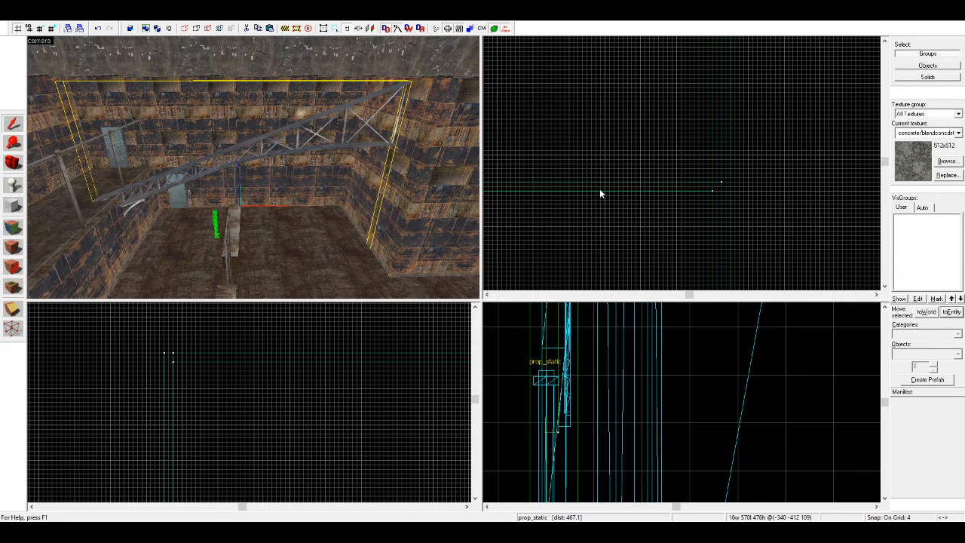
pyautogui.press('Return')
pyautogui.moveTo(291, 157); pyautogui.dragTo(442, 228)
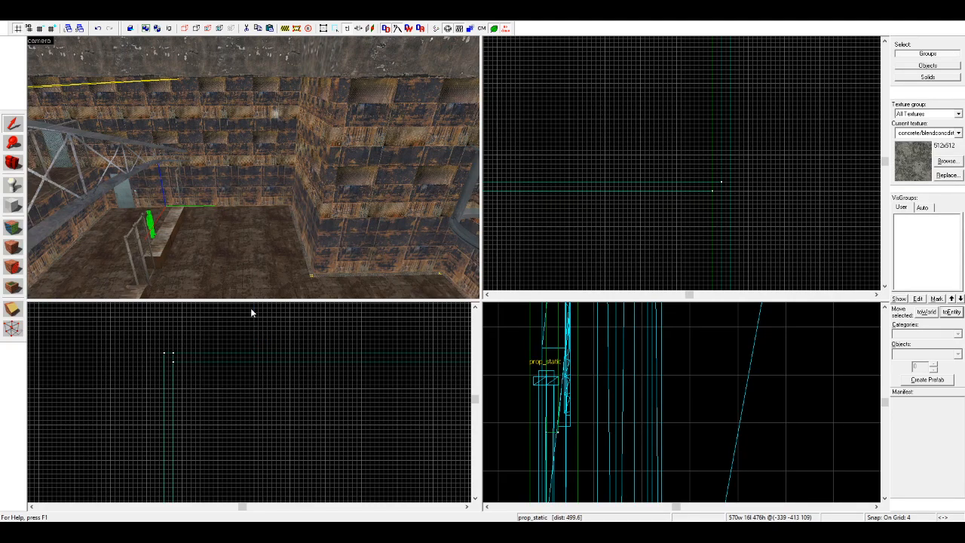
pyautogui.click(626, 383)
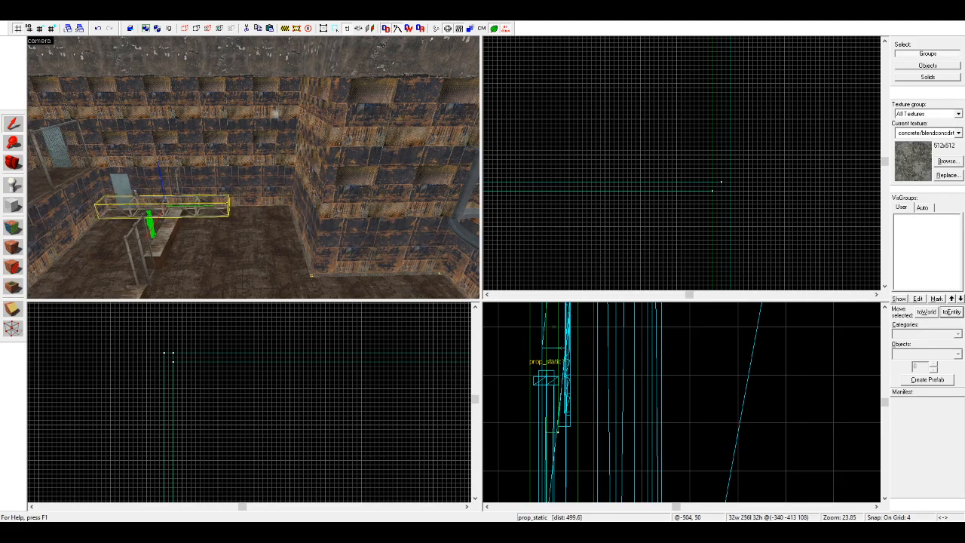
pyautogui.press('Return')
# Step: Turn the truss beam to run along the concrete upper wall and raise it to just beneath the ceiling in the corner
pyautogui.press('Escape')
pyautogui.click(10, 164)
pyautogui.moveTo(106, 167); pyautogui.dragTo(253, 168)
pyautogui.press('z')
pyautogui.click(253, 167)
pyautogui.scroll(-17, 601, 176)
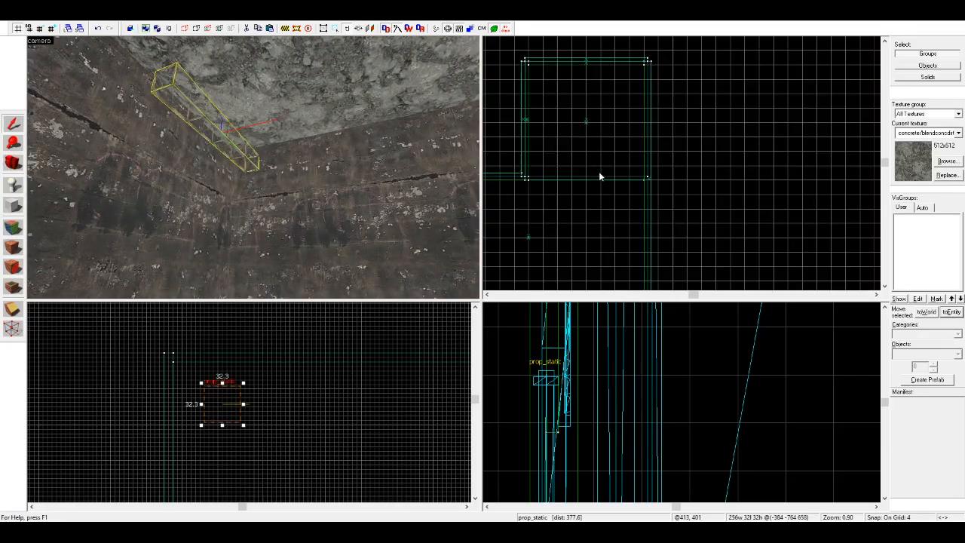
# Step: Position the truss by the wall and copy it into a two-by-two bundle about 96 units wide and 96 units high
pyautogui.scroll(4, 568, 223)
pyautogui.scroll(16, 570, 214)
pyautogui.moveTo(567, 148); pyautogui.dragTo(567, 203)
pyautogui.press('Escape')
pyautogui.scroll(4, 240, 172)
pyautogui.click(235, 170)
pyautogui.scroll(2, 178, 398)
pyautogui.moveTo(187, 400)
pyautogui.mouseDown()
pyautogui.moveTo(186, 364)
pyautogui.moveTo(214, 361)
pyautogui.moveTo(215, 434)
pyautogui.moveTo(280, 434)
pyautogui.moveTo(283, 362)
pyautogui.mouseUp()
pyautogui.scroll(-9, 185, 363)
pyautogui.scroll(7, 193, 379)
pyautogui.press('Escape')
pyautogui.click(209, 364)
pyautogui.press('Escape')
# Step: Select all four truss props of the bundle and group them
pyautogui.press('s')
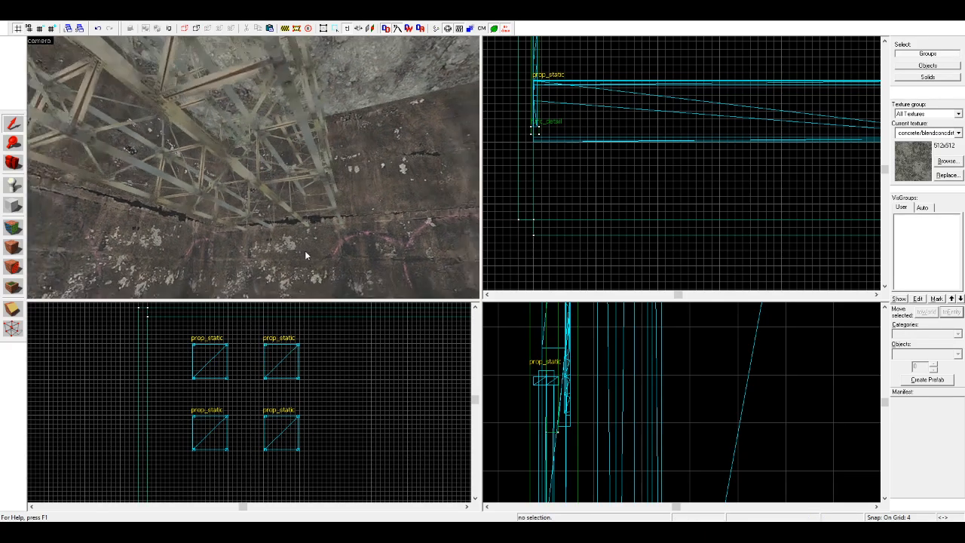
pyautogui.click(295, 183)
pyautogui.press('d')
pyautogui.keyDown('ctrl'); pyautogui.click(248, 135); pyautogui.keyUp('ctrl')
pyautogui.press('a')
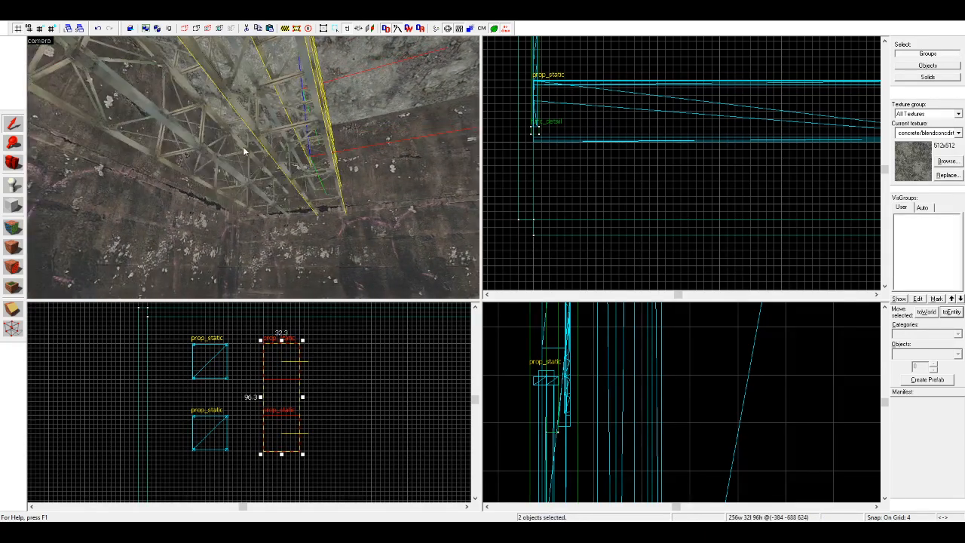
pyautogui.keyDown('ctrl'); pyautogui.click(248, 165); pyautogui.keyUp('ctrl')
pyautogui.keyDown('ctrl'); pyautogui.click(247, 131); pyautogui.keyUp('ctrl')
pyautogui.click(148, 31)
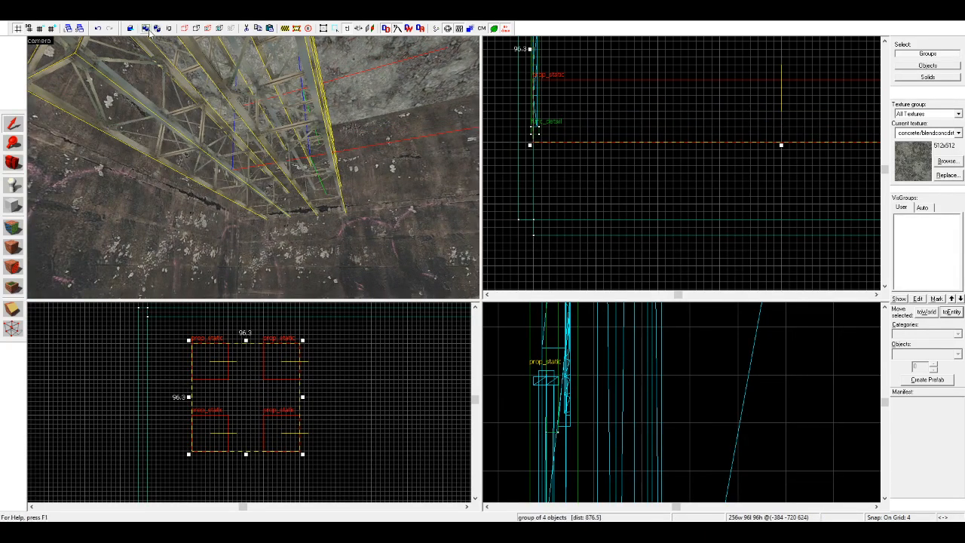
# Step: Copy the truss group end to end into a row of four groups running along the wall
pyautogui.scroll(-5, 626, 111)
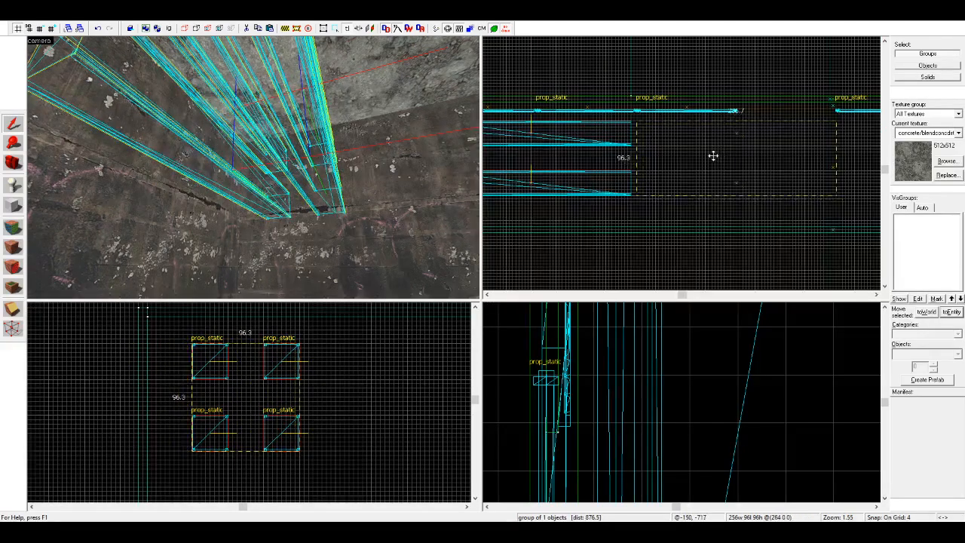
pyautogui.keyDown('shift'); pyautogui.moveTo(708, 157); pyautogui.dragTo(708, 156); pyautogui.keyUp('shift')
pyautogui.keyDown('ctrl'); pyautogui.click(571, 174); pyautogui.keyUp('ctrl')
pyautogui.scroll(-7, 570, 177)
pyautogui.moveTo(555, 176)
pyautogui.keyDown('shift'); pyautogui.mouseDown()
pyautogui.moveTo(666, 194)
pyautogui.moveTo(673, 177)
pyautogui.mouseUp(); pyautogui.keyUp('shift')
pyautogui.scroll(5, 621, 190)
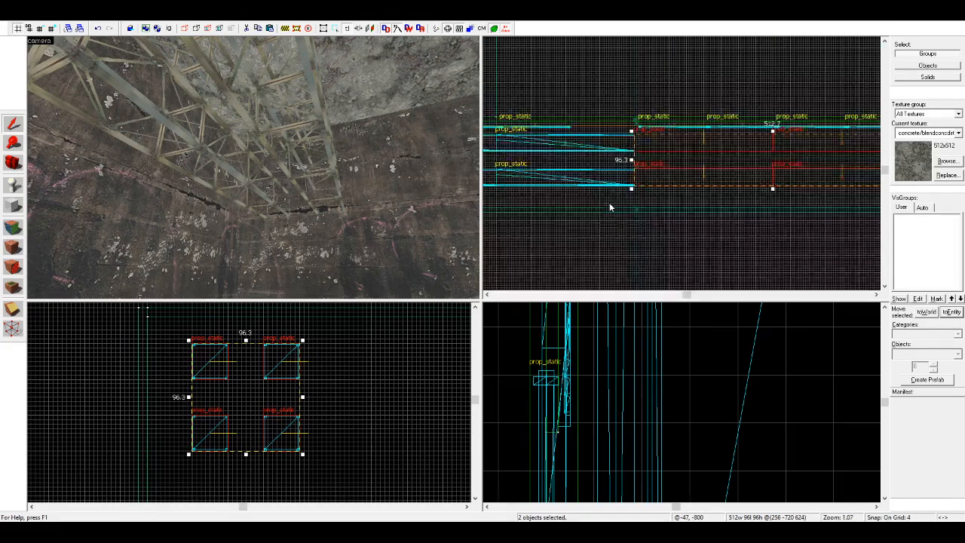
pyautogui.scroll(8, 646, 163)
pyautogui.click(689, 174)
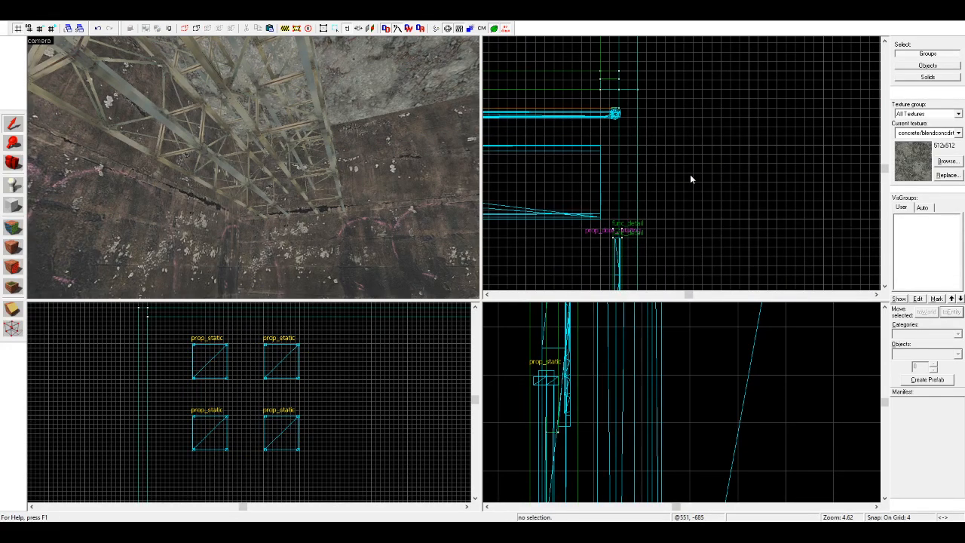
pyautogui.scroll(-7, 691, 174)
pyautogui.scroll(5, 679, 178)
pyautogui.scroll(-5, 837, 151)
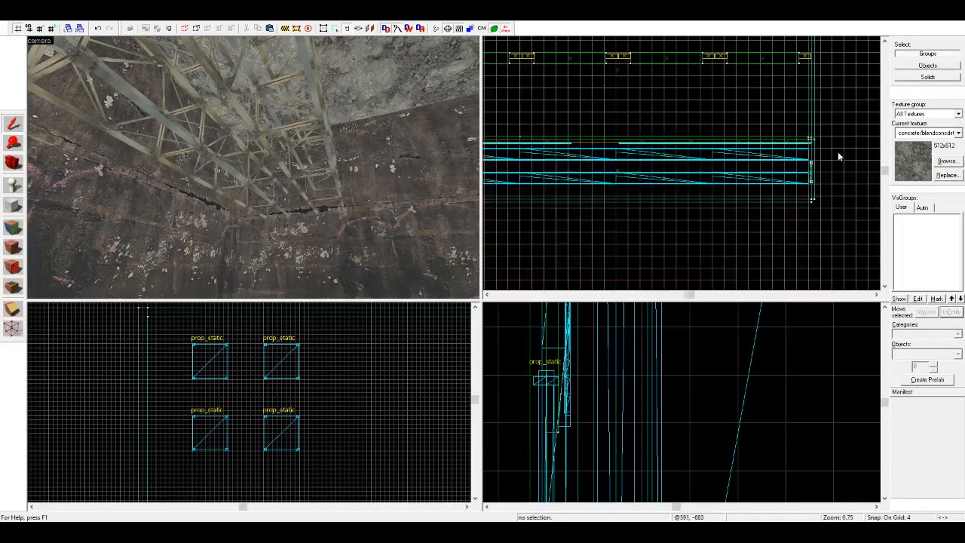
# Step: Select all four truss groups and shift the whole row 4 units along its length
pyautogui.click(335, 195)
pyautogui.press('z')
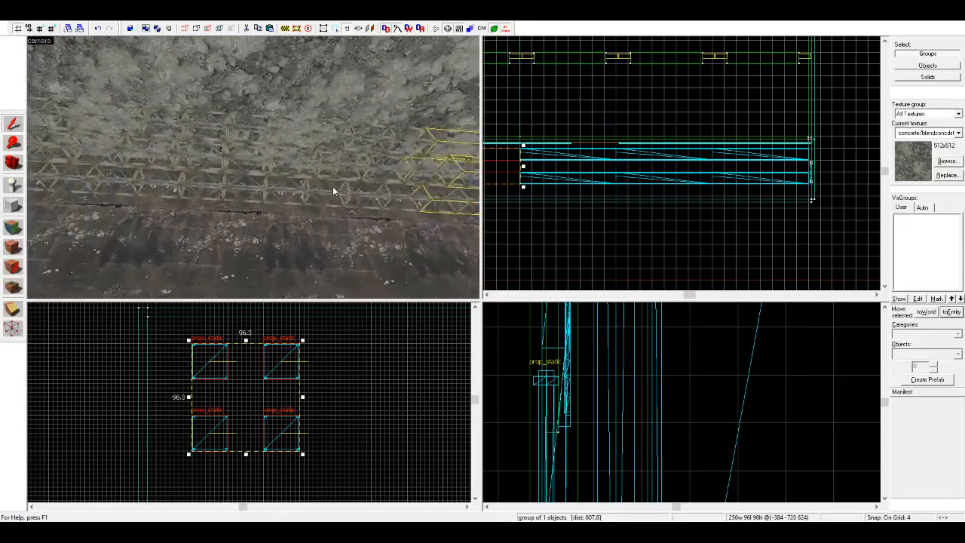
pyautogui.keyDown('ctrl'); pyautogui.click(334, 185); pyautogui.keyUp('ctrl')
pyautogui.keyDown('ctrl'); pyautogui.click(239, 170); pyautogui.keyUp('ctrl')
pyautogui.press('s')
pyautogui.keyDown('ctrl'); pyautogui.click(170, 158); pyautogui.keyUp('ctrl')
pyautogui.scroll(8, 827, 170)
pyautogui.moveTo(767, 195); pyautogui.dragTo(774, 194)
pyautogui.scroll(-5, 841, 193)
pyautogui.scroll(-2, 797, 189)
pyautogui.scroll(10, 592, 185)
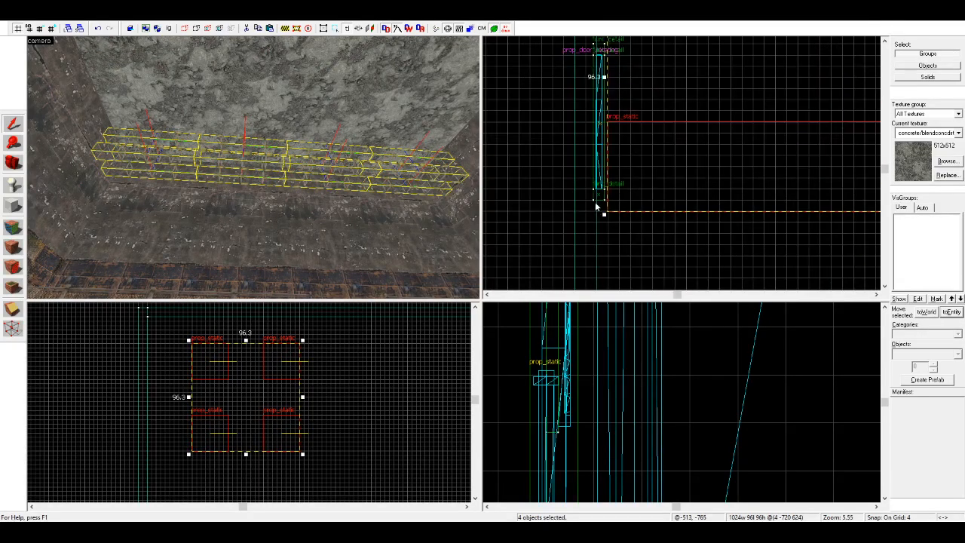
pyautogui.click(613, 230)
pyautogui.press('w')
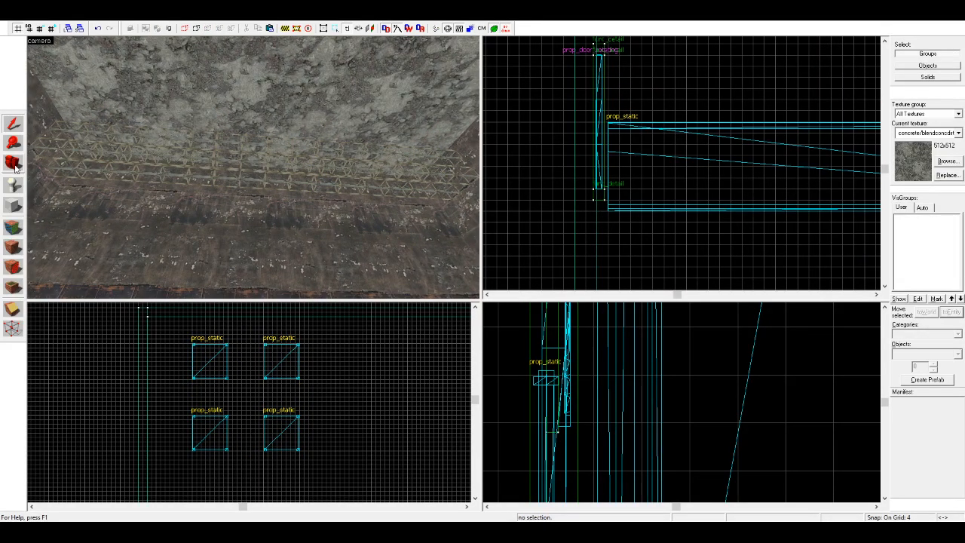
# Step: Shift the two end truss groups 4 units outward, opening a narrow gap between each and its neighbour
pyautogui.click(106, 155)
pyautogui.scroll(-15, 610, 169)
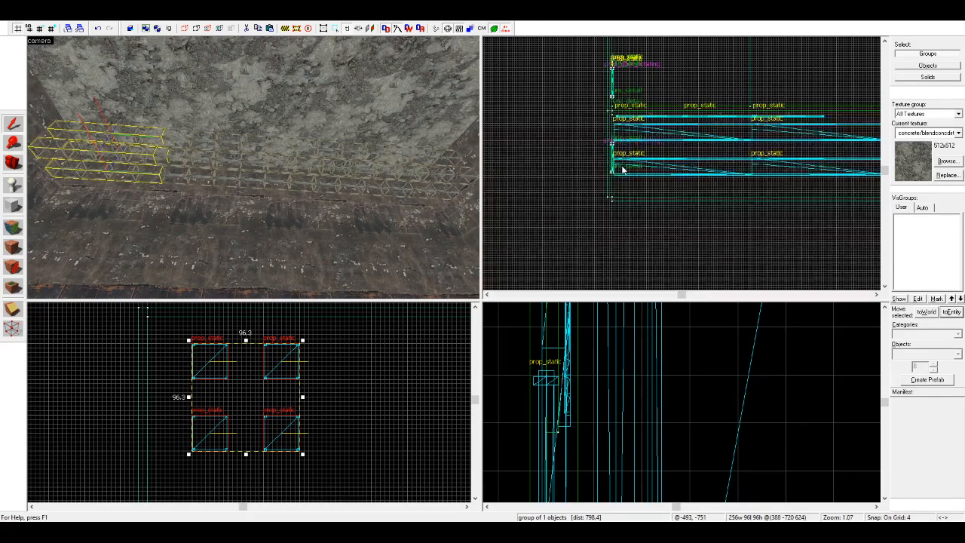
pyautogui.scroll(9, 717, 155)
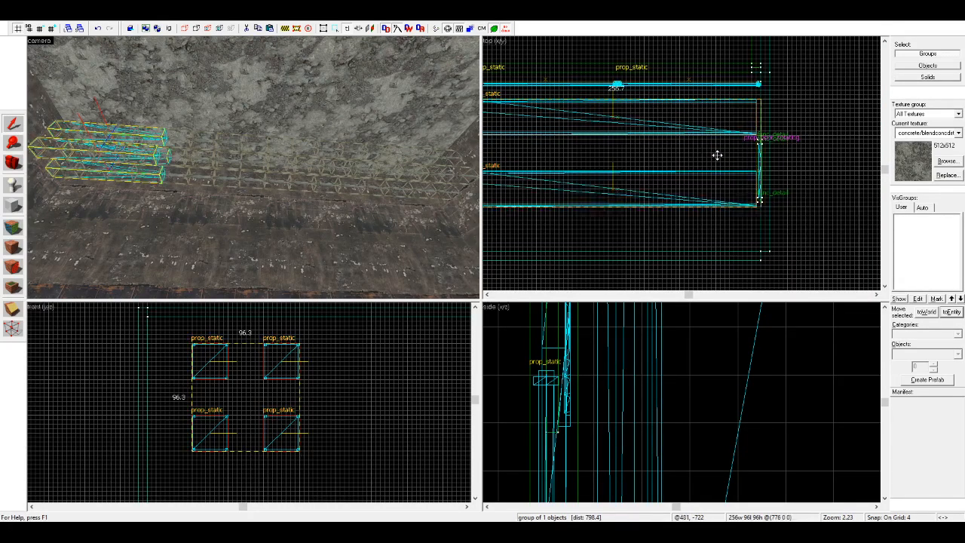
pyautogui.press('d')
pyautogui.click(443, 178)
pyautogui.scroll(-9, 786, 193)
pyautogui.scroll(8, 596, 198)
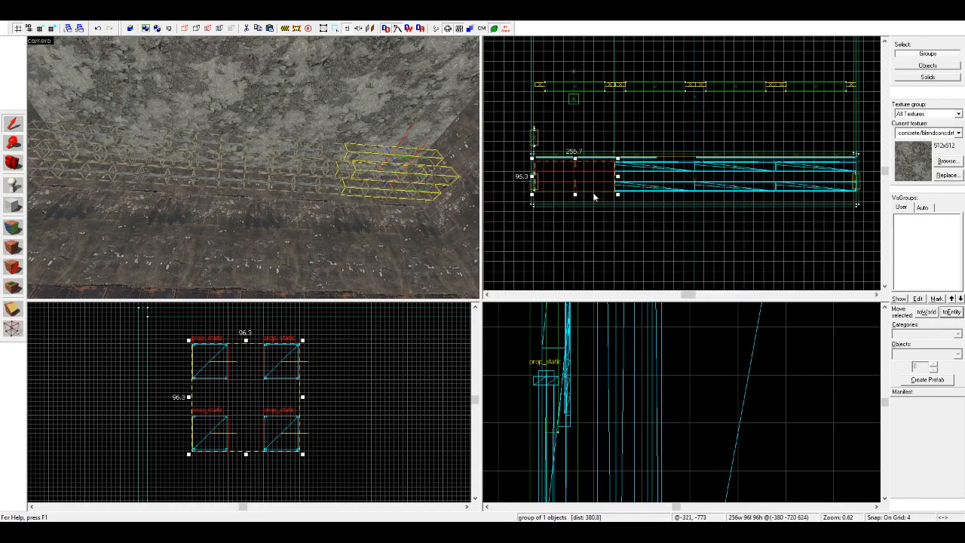
pyautogui.click(562, 184)
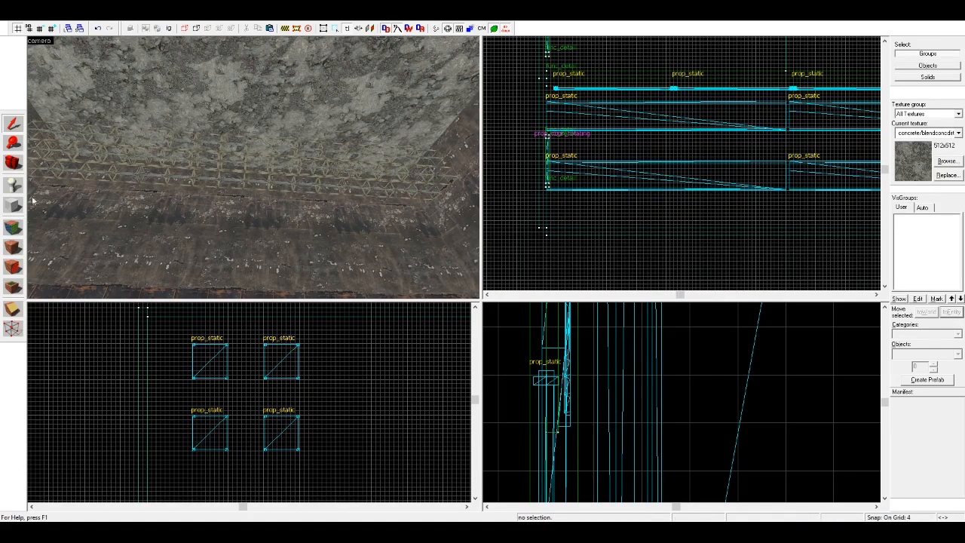
# Step: Create a 4 by 32 by 32 unit block with the metal/citadel_metalwall texture at the end of one truss
pyautogui.click(12, 206)
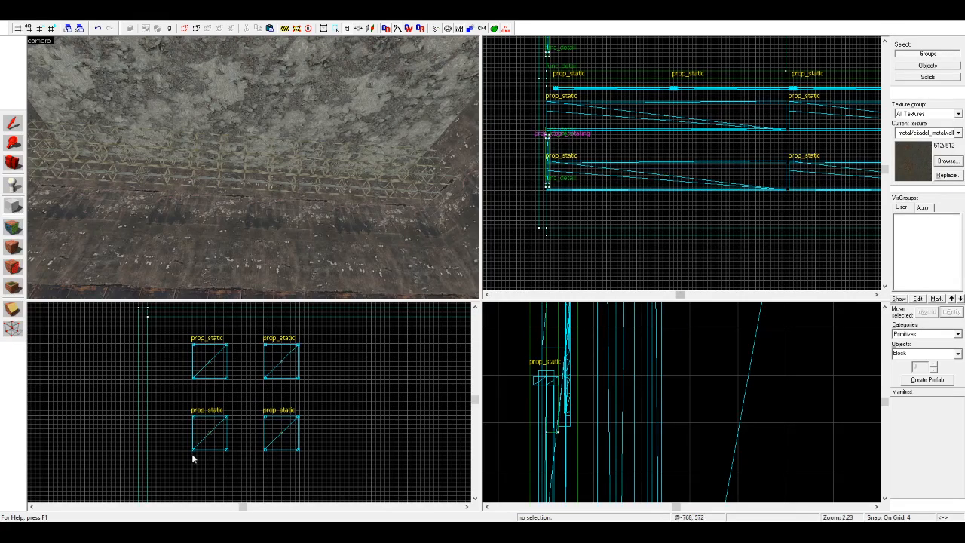
pyautogui.scroll(7, 200, 445)
pyautogui.moveTo(180, 368); pyautogui.dragTo(280, 470)
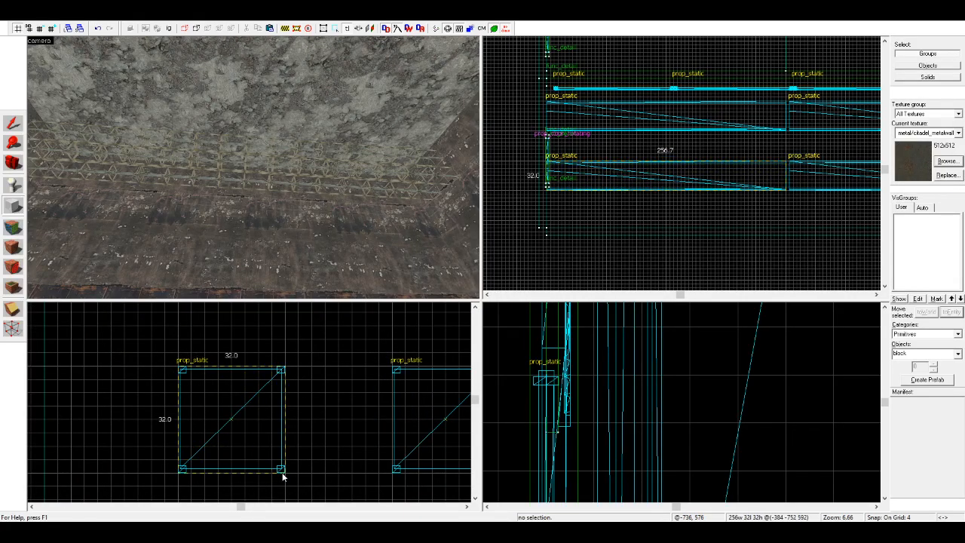
pyautogui.moveTo(543, 175); pyautogui.dragTo(821, 178)
pyautogui.scroll(5, 728, 177)
pyautogui.scroll(-4, 789, 177)
pyautogui.scroll(3, 819, 178)
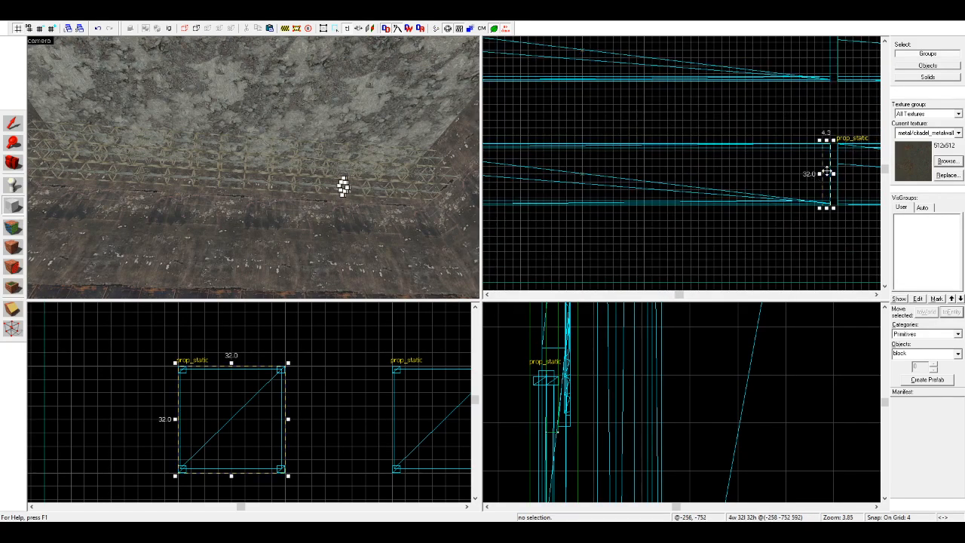
pyautogui.press('Return')
# Step: Place the metal plate in the gap, copy it to the other three trusses of the bundle, and select all four plates
pyautogui.click(21, 121)
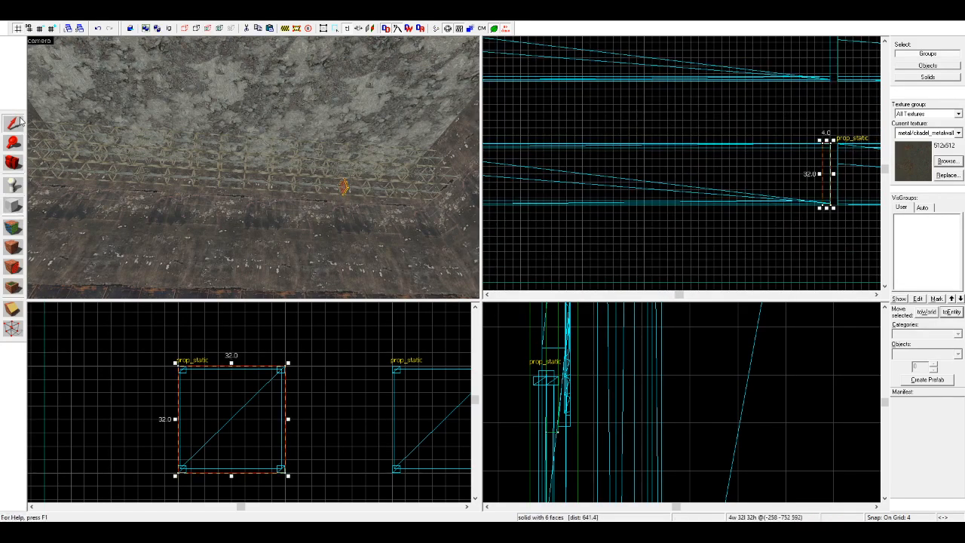
pyautogui.scroll(-3, 215, 382)
pyautogui.moveTo(232, 407); pyautogui.dragTo(358, 419)
pyautogui.keyDown('ctrl'); pyautogui.click(346, 189); pyautogui.keyUp('ctrl')
pyautogui.scroll(-4, 270, 411)
pyautogui.keyDown('shift'); pyautogui.moveTo(250, 422); pyautogui.dragTo(252, 350); pyautogui.keyUp('shift')
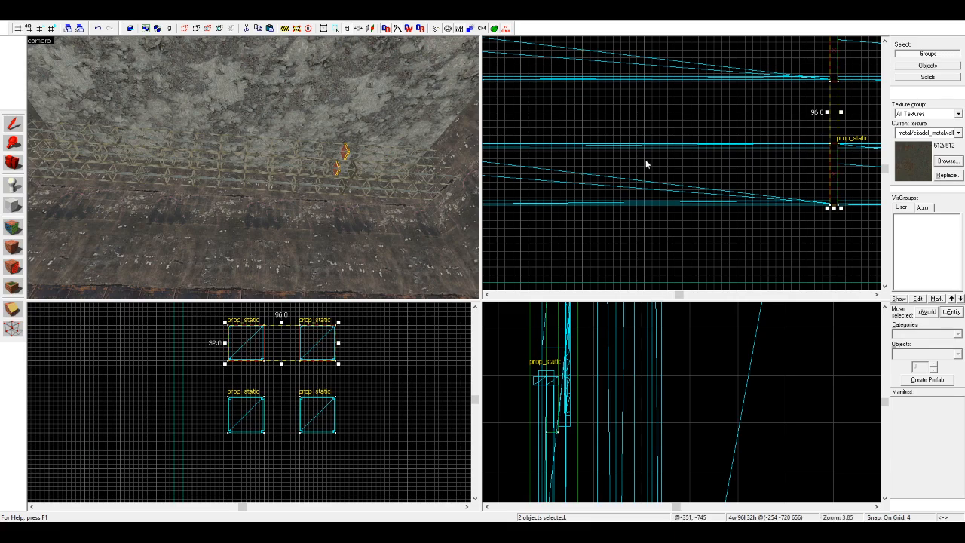
pyautogui.scroll(5, 349, 193)
pyautogui.keyDown('ctrl'); pyautogui.click(359, 182); pyautogui.keyUp('ctrl')
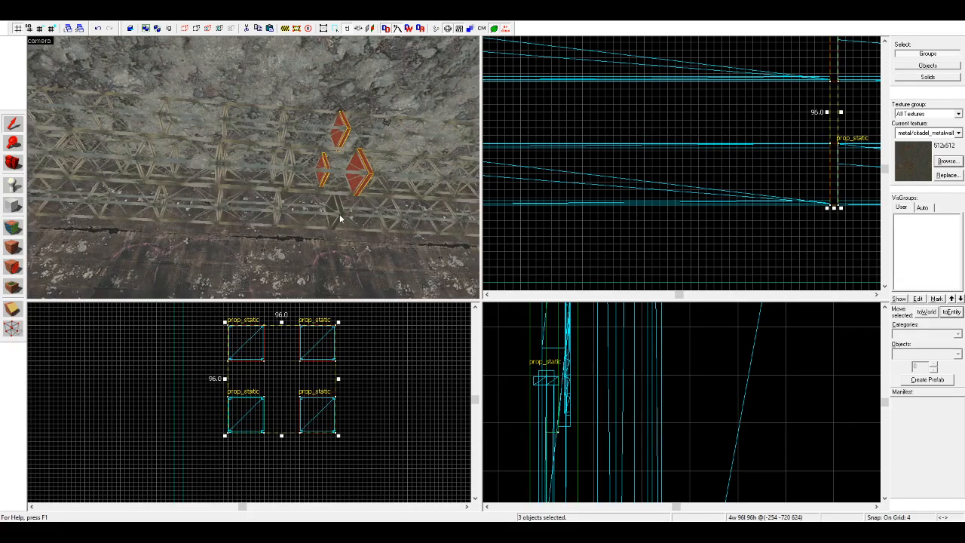
pyautogui.keyDown('ctrl'); pyautogui.click(339, 215); pyautogui.keyUp('ctrl')
pyautogui.keyDown('ctrl'); pyautogui.click(340, 219); pyautogui.keyUp('ctrl')
pyautogui.keyDown('ctrl'); pyautogui.click(328, 213); pyautogui.keyUp('ctrl')
# Step: Copy the four metal plates into the other gap in the truss row
pyautogui.scroll(-9, 612, 173)
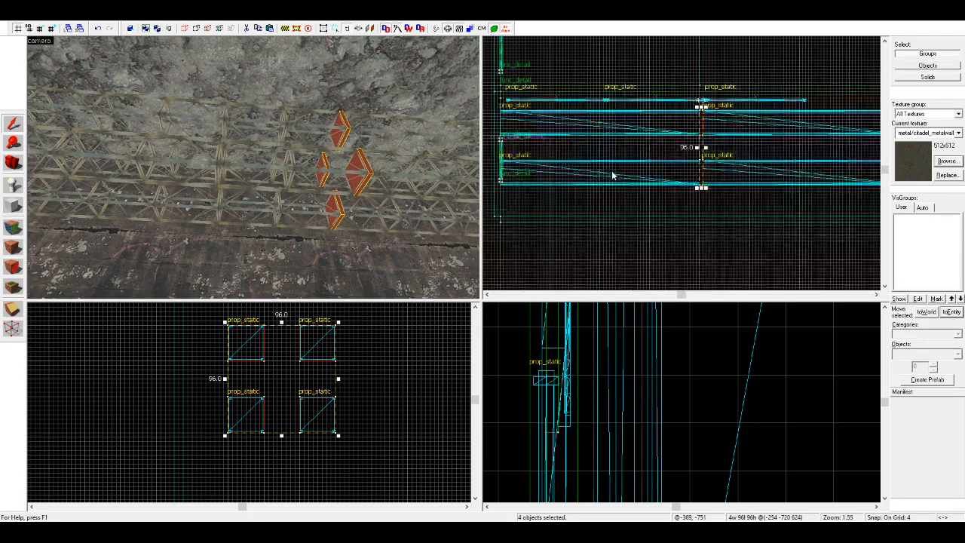
pyautogui.scroll(-3, 754, 173)
pyautogui.scroll(10, 772, 172)
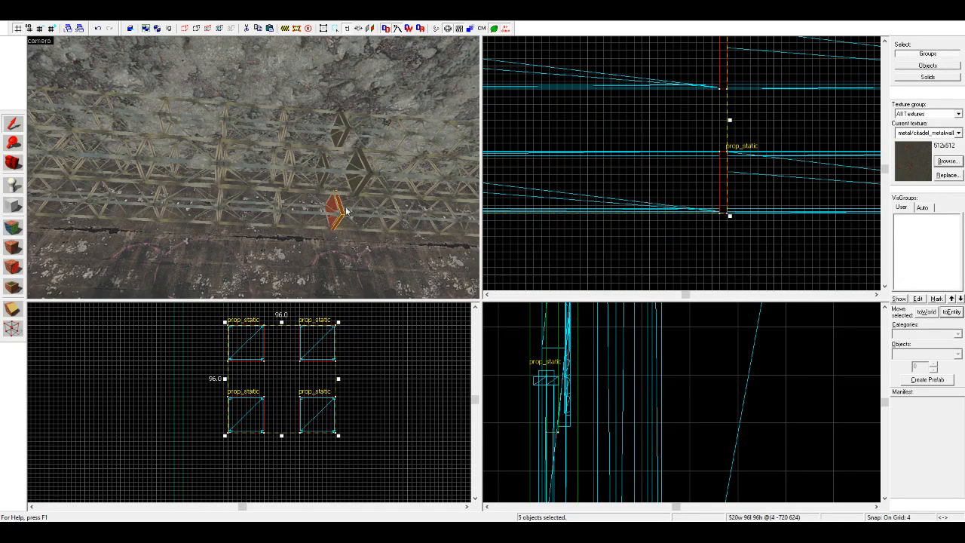
# Step: Select all eight metal plates without the trusses and tie them to a func_detail entity
pyautogui.keyDown('ctrl'); pyautogui.click(369, 176); pyautogui.keyUp('ctrl')
pyautogui.keyDown('ctrl'); pyautogui.click(347, 132); pyautogui.keyUp('ctrl')
pyautogui.keyDown('ctrl'); pyautogui.click(368, 168); pyautogui.keyUp('ctrl')
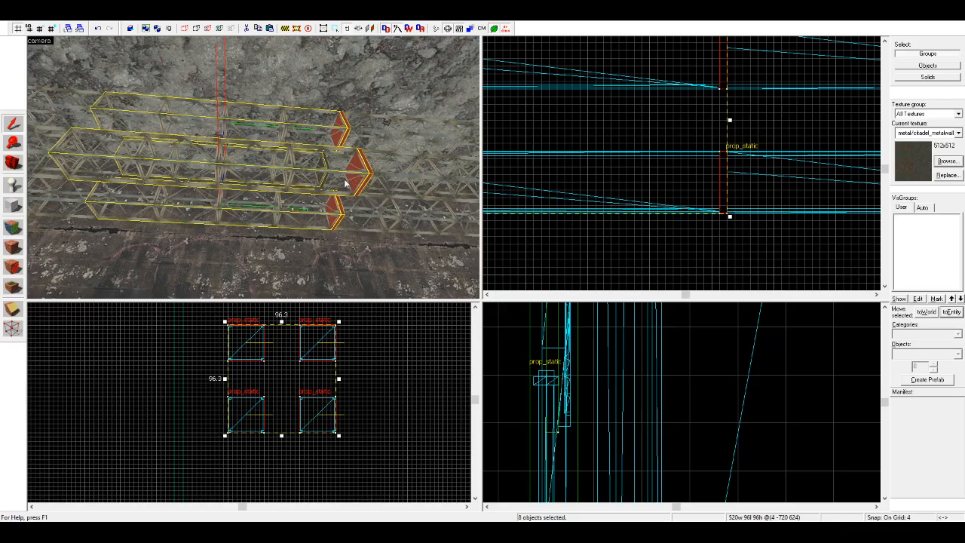
pyautogui.keyDown('ctrl'); pyautogui.click(344, 181); pyautogui.keyUp('ctrl')
pyautogui.scroll(8, 337, 179)
pyautogui.scroll(3, 301, 175)
pyautogui.keyDown('ctrl'); pyautogui.click(320, 176); pyautogui.keyUp('ctrl')
pyautogui.scroll(-12, 282, 175)
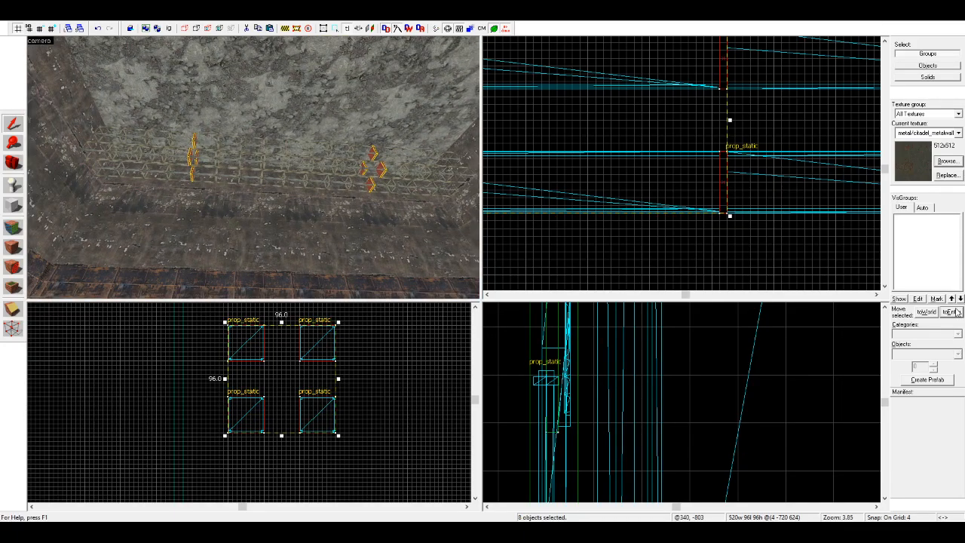
pyautogui.click(158, 143)
pyautogui.hotkey('ctrl', 'z')
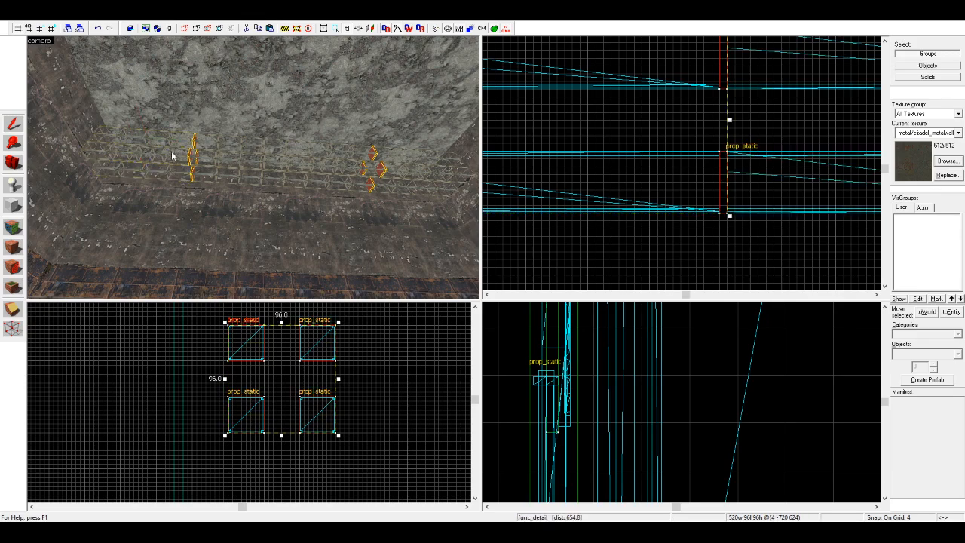
# Step: Select the four truss groups together with the func_detail plates and group them into one long beam assembly
pyautogui.keyDown('ctrl'); pyautogui.click(163, 153); pyautogui.keyUp('ctrl')
pyautogui.keyDown('ctrl'); pyautogui.click(276, 156); pyautogui.keyUp('ctrl')
pyautogui.keyDown('ctrl'); pyautogui.click(407, 168); pyautogui.keyUp('ctrl')
pyautogui.keyDown('ctrl'); pyautogui.click(326, 159); pyautogui.keyUp('ctrl')
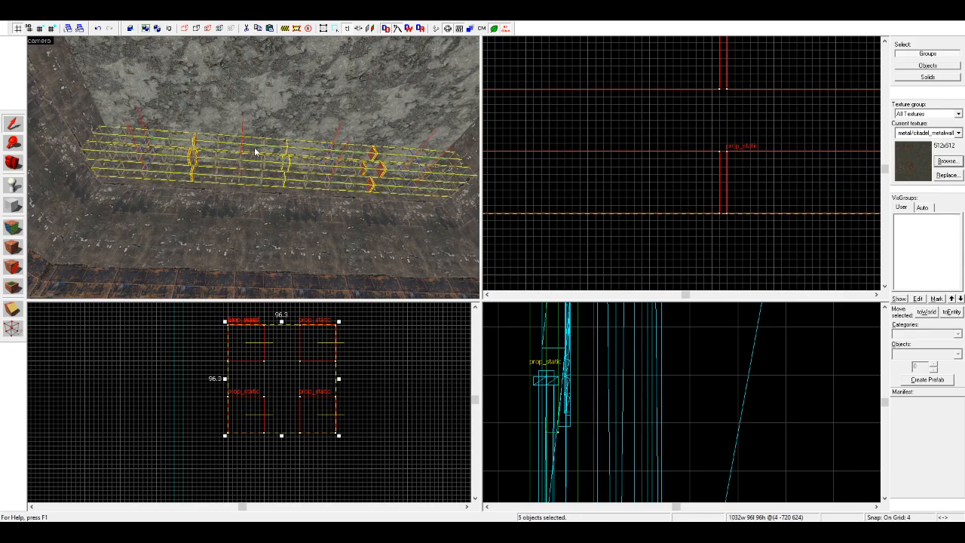
pyautogui.press('d')
pyautogui.click(146, 28)
# Step: Shift the grouped truss row about 40 units toward the adjacent concrete wall
pyautogui.scroll(-11, 619, 175)
pyautogui.scroll(9, 685, 187)
pyautogui.moveTo(743, 136); pyautogui.dragTo(742, 185)
pyautogui.scroll(-5, 743, 185)
pyautogui.scroll(-6, 273, 414)
pyautogui.scroll(4, 197, 356)
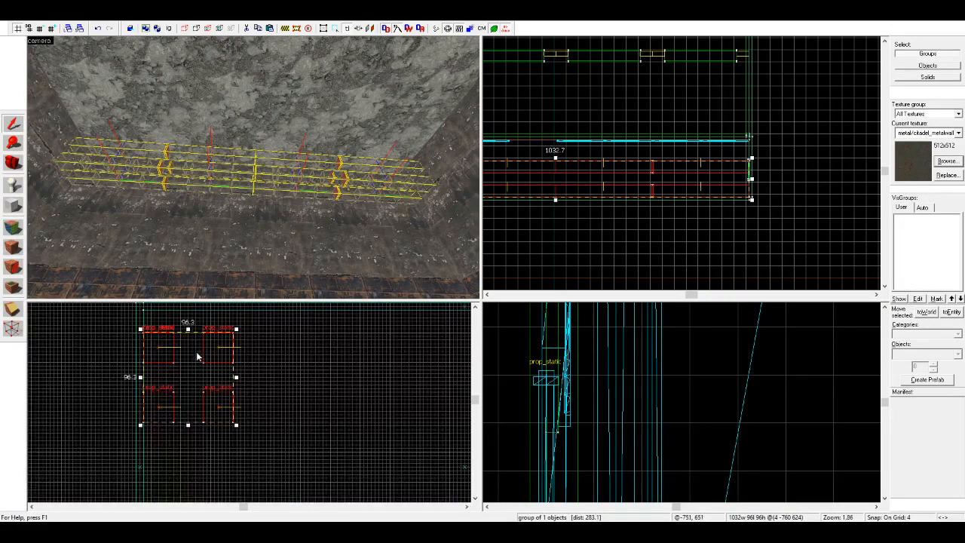
# Step: Adjust the truss row's height, first lowering it along the wall, and bring it back up near the ceiling
pyautogui.moveTo(172, 344); pyautogui.dragTo(171, 421)
pyautogui.scroll(-6, 165, 334)
pyautogui.scroll(5, 168, 366)
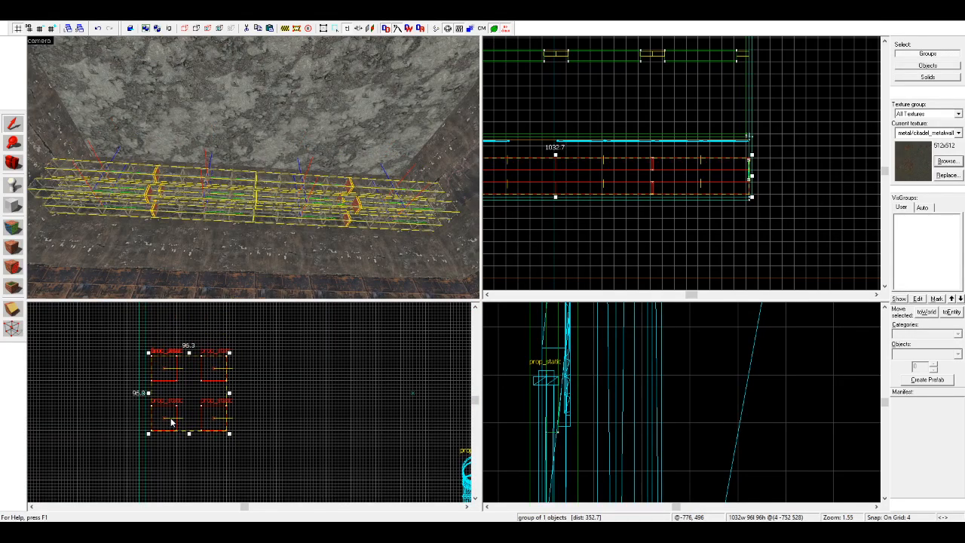
pyautogui.scroll(-4, 170, 419)
pyautogui.scroll(4, 171, 373)
pyautogui.moveTo(166, 414); pyautogui.dragTo(160, 323)
# Step: Copy the truss row across the room to about Y -168, keeping it near the ceiling
pyautogui.moveTo(160, 323); pyautogui.dragTo(326, 370)
pyautogui.scroll(-4, 274, 399)
pyautogui.scroll(-2, 298, 397)
pyautogui.scroll(3, 402, 384)
pyautogui.scroll(3, 366, 355)
pyautogui.scroll(-4, 748, 181)
pyautogui.scroll(5, 716, 151)
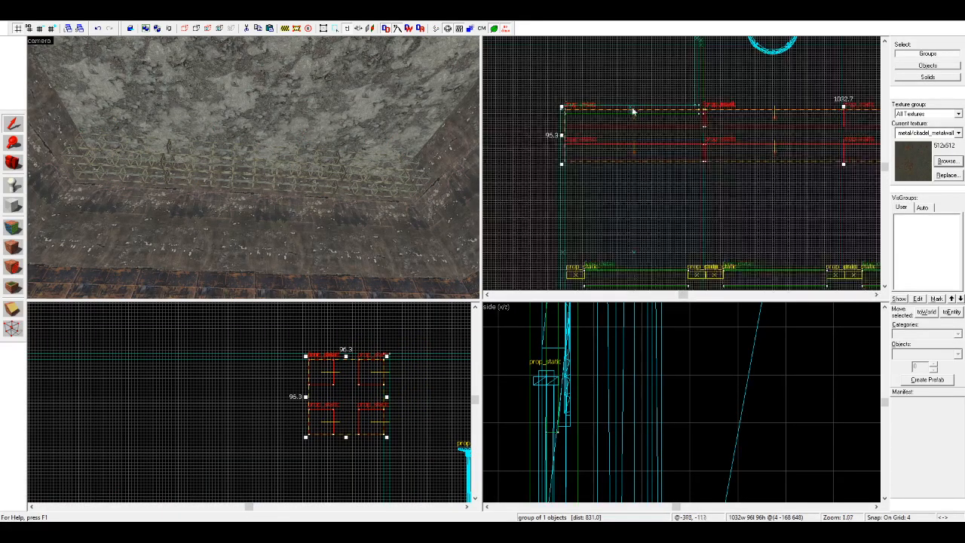
# Step: Copy the ceiling truss row to the upper stepped section of the room at about X 508, Y 344
pyautogui.scroll(-4, 545, 158)
pyautogui.scroll(3, 711, 45)
pyautogui.moveTo(552, 157); pyautogui.dragTo(564, 134)
pyautogui.scroll(-3, 566, 179)
pyautogui.scroll(6, 547, 166)
pyautogui.scroll(-2, 764, 136)
pyautogui.scroll(-4, 764, 136)
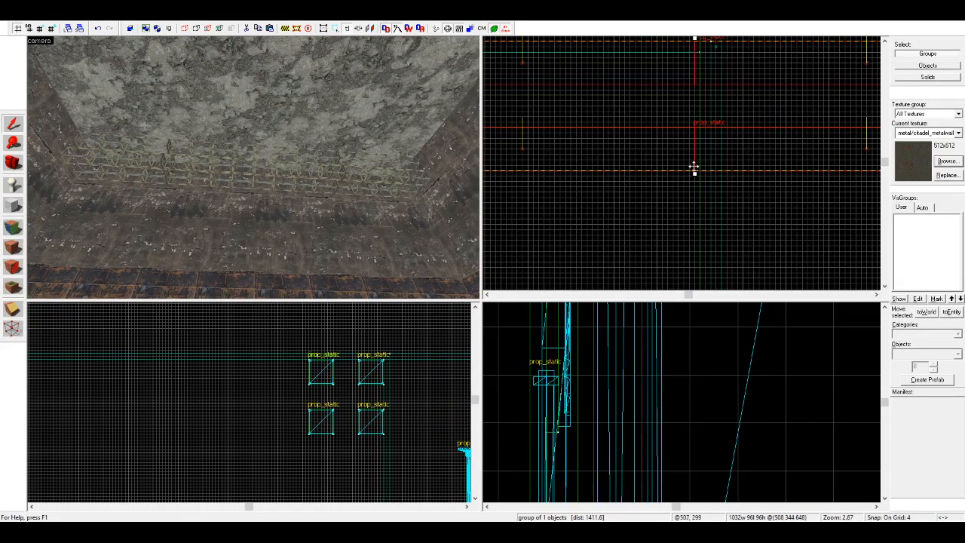
pyautogui.scroll(-4, 757, 162)
pyautogui.scroll(3, 764, 219)
pyautogui.click(774, 216)
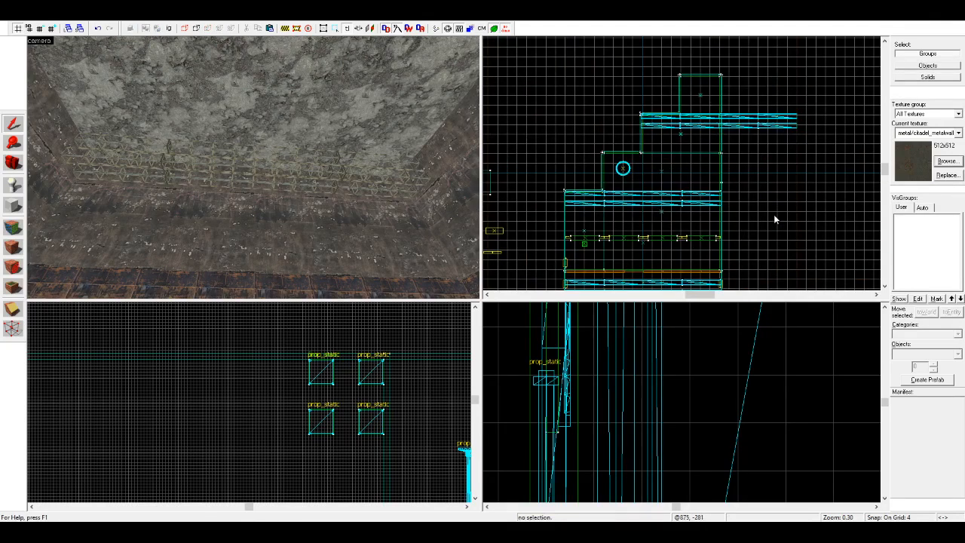
# Step: Ignoring groups, delete the sections of the new truss row that extend beyond the room's outer wall
pyautogui.scroll(5, 818, 99)
pyautogui.click(169, 28)
pyautogui.moveTo(748, 114)
pyautogui.mouseDown()
pyautogui.moveTo(599, 208)
pyautogui.moveTo(558, 212)
pyautogui.mouseUp()
pyautogui.press('Return')
pyautogui.press('Delete')
pyautogui.click(171, 29)
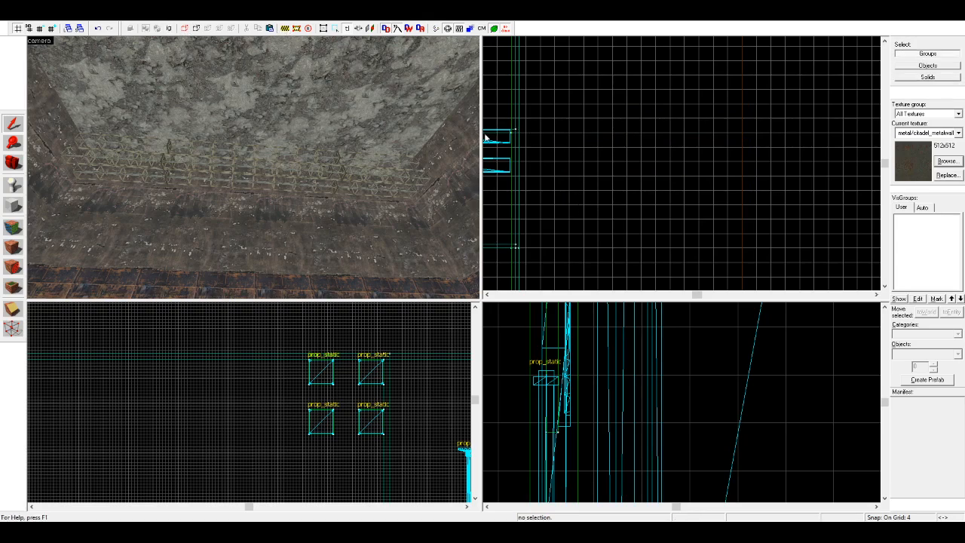
# Step: Copy the four connecting plates from the middle of the shortened truss row to its open end, at about X 510
pyautogui.scroll(-4, 582, 151)
pyautogui.scroll(4, 506, 155)
pyautogui.press('z')
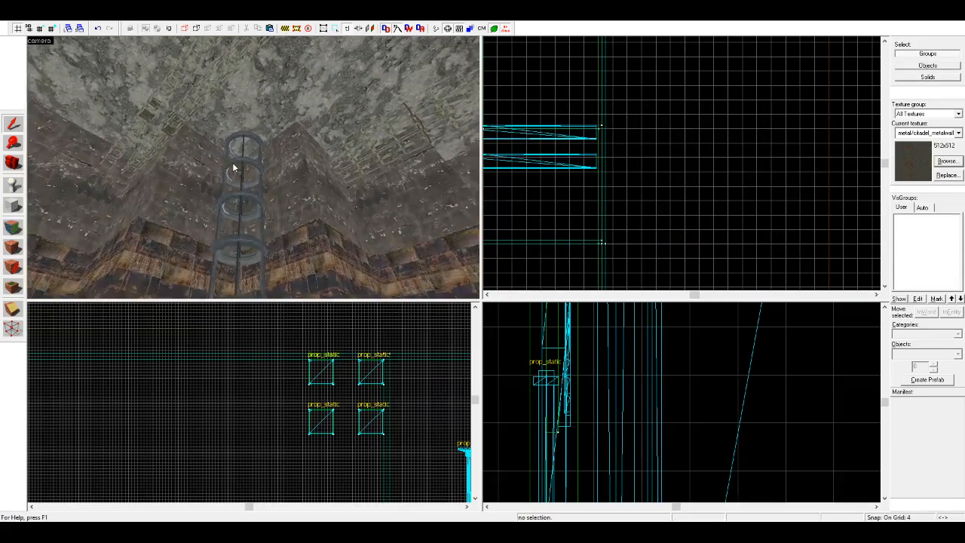
pyautogui.press('w')
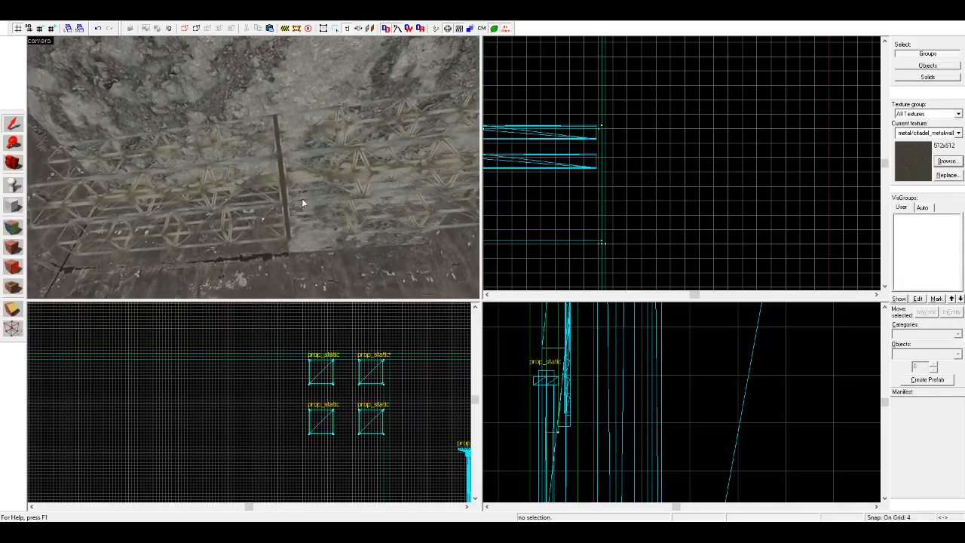
pyautogui.click(286, 193)
pyautogui.click(183, 30)
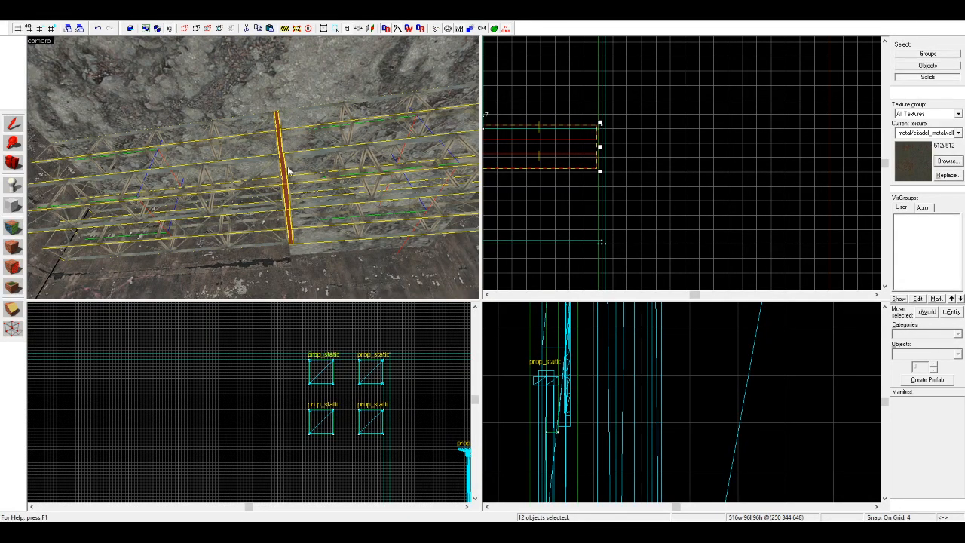
pyautogui.click(287, 177)
pyautogui.keyDown('ctrl'); pyautogui.click(290, 217); pyautogui.keyUp('ctrl')
pyautogui.keyDown('ctrl'); pyautogui.click(281, 144); pyautogui.keyUp('ctrl')
pyautogui.press('w')
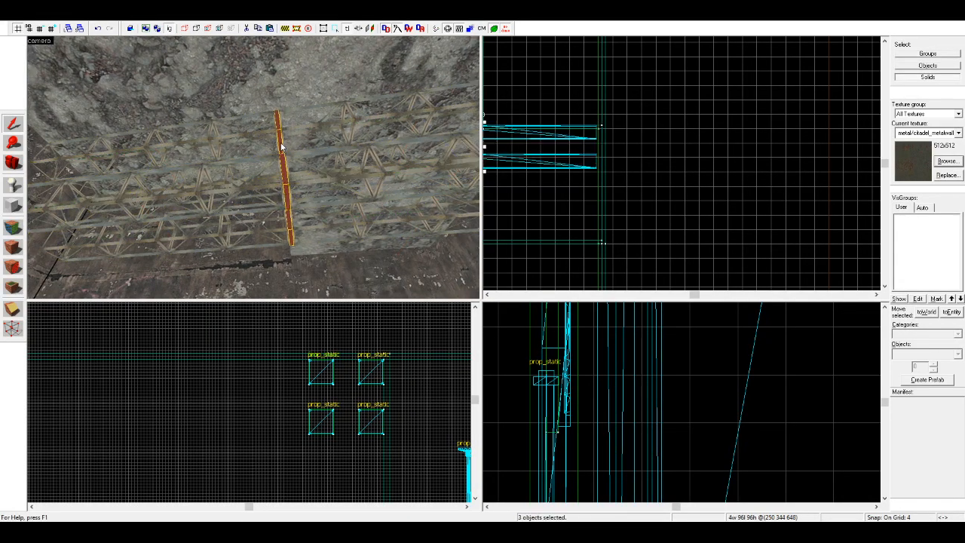
pyautogui.scroll(2, 124, 202)
pyautogui.keyDown('ctrl'); pyautogui.click(98, 227); pyautogui.keyUp('ctrl')
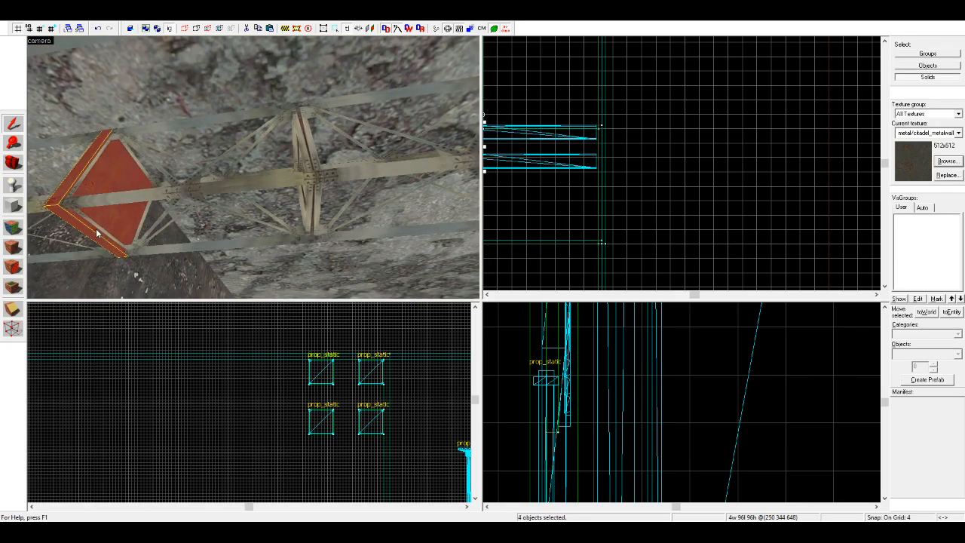
pyautogui.scroll(3, 640, 159)
pyautogui.moveTo(551, 148); pyautogui.dragTo(656, 141)
pyautogui.scroll(-4, 545, 153)
pyautogui.scroll(6, 754, 151)
pyautogui.press('Escape')
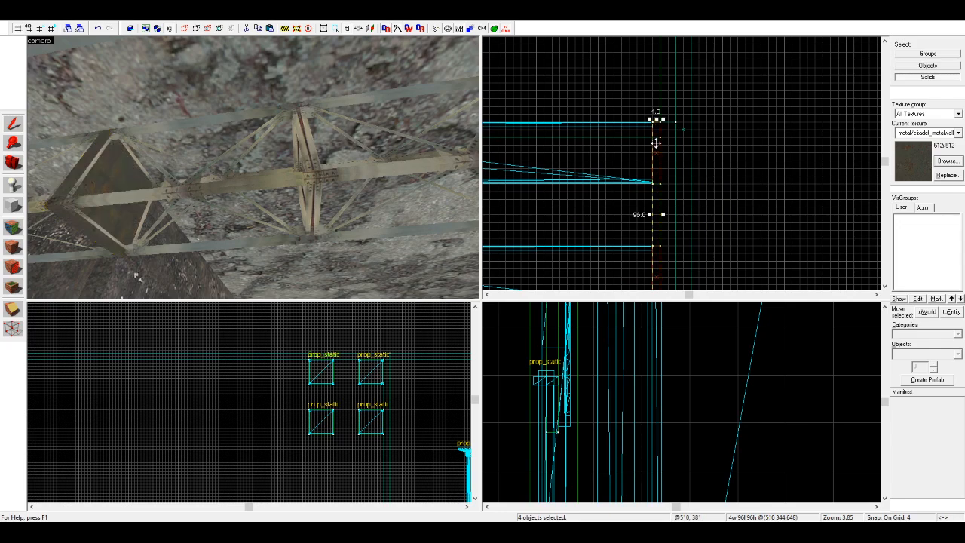
# Step: Select the shortened truss row with its four new end plates and move them about 8 units toward the wall
pyautogui.click(170, 28)
pyautogui.press('s')
pyautogui.click(242, 139)
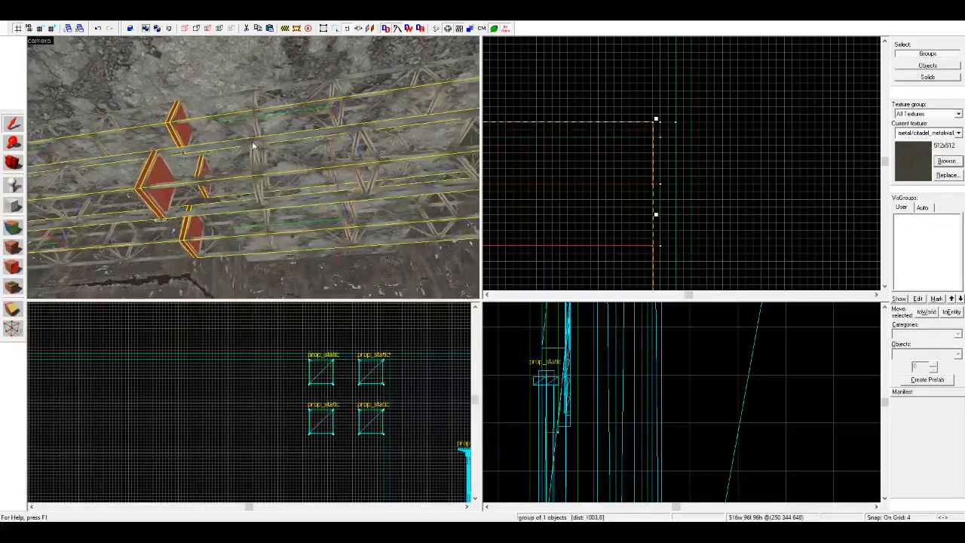
pyautogui.press('d')
pyautogui.click(345, 145)
pyautogui.keyDown('ctrl'); pyautogui.click(326, 206); pyautogui.keyUp('ctrl')
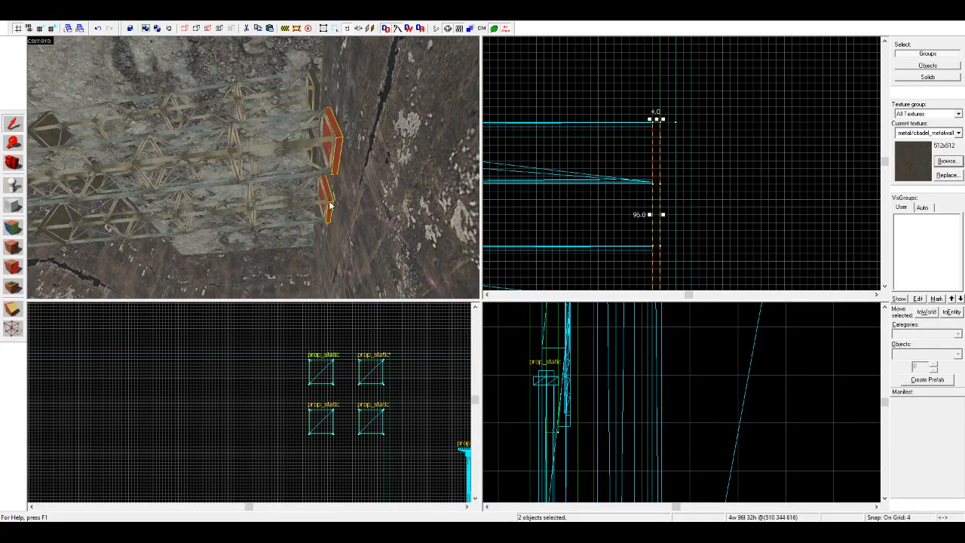
pyautogui.press('w')
pyautogui.keyDown('ctrl'); pyautogui.click(306, 144); pyautogui.keyUp('ctrl')
pyautogui.press('s')
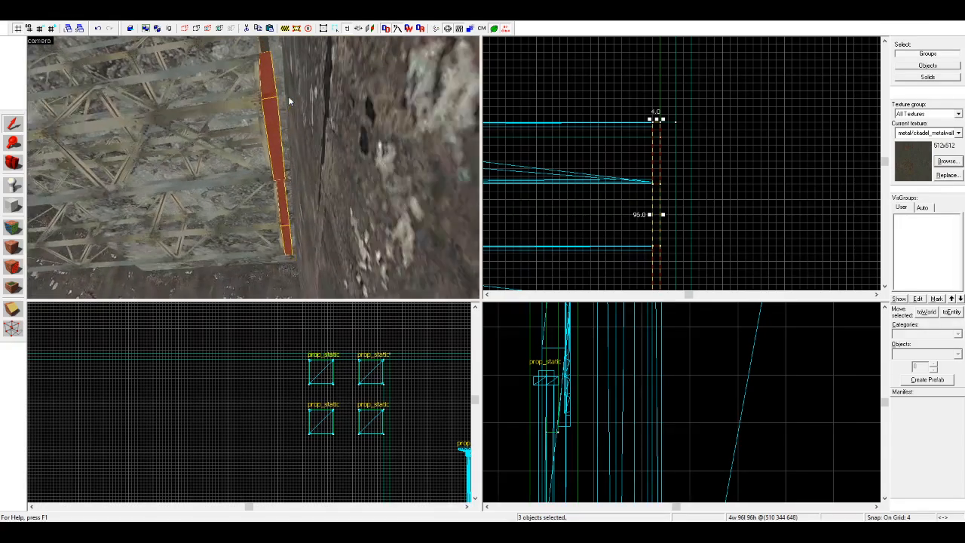
pyautogui.keyDown('ctrl'); pyautogui.click(264, 71); pyautogui.keyUp('ctrl')
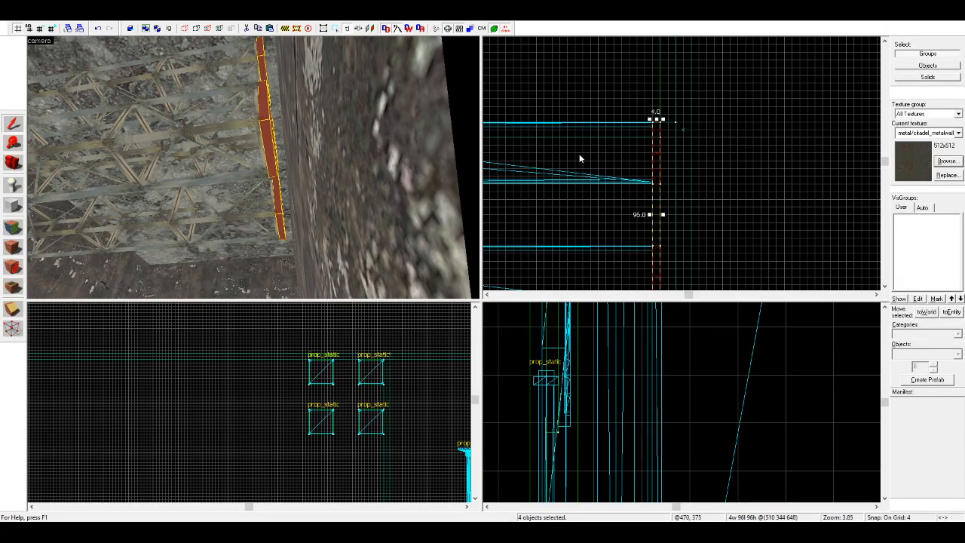
pyautogui.keyDown('ctrl'); pyautogui.click(213, 145); pyautogui.keyUp('ctrl')
pyautogui.moveTo(623, 173); pyautogui.dragTo(638, 171)
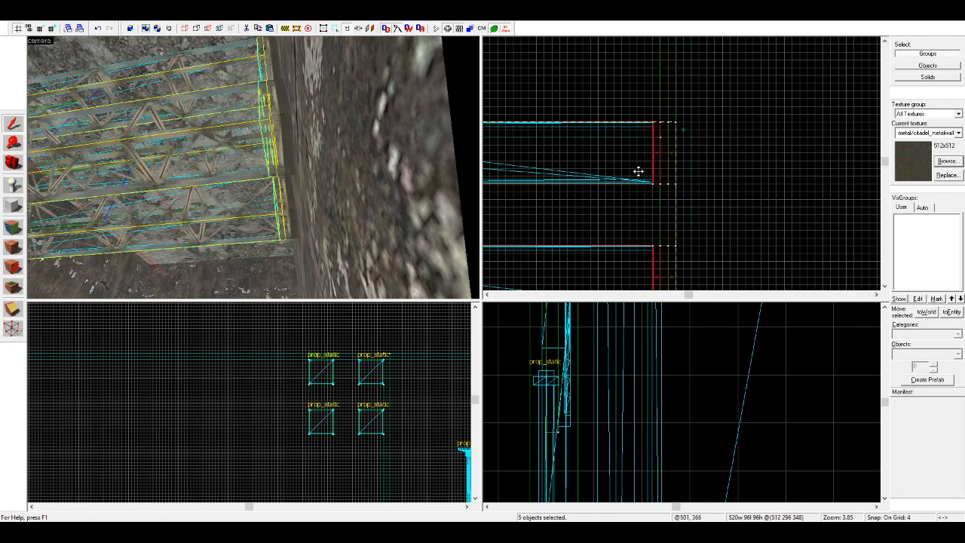
pyautogui.scroll(-10, 792, 147)
pyautogui.scroll(4, 642, 156)
pyautogui.scroll(5, 532, 152)
pyautogui.click(533, 151)
pyautogui.press('a')
pyautogui.click(414, 187)
pyautogui.press('Escape')
# Step: Ignoring groups, copy the four middle connecting plates to the opposite end of the shortened truss row, at about X -2
pyautogui.press('w')
pyautogui.press('d')
pyautogui.click(173, 34)
pyautogui.click(311, 134)
pyautogui.click(298, 113)
pyautogui.click(309, 186)
pyautogui.click(322, 188)
pyautogui.keyDown('ctrl'); pyautogui.click(304, 118); pyautogui.keyUp('ctrl')
pyautogui.keyDown('ctrl'); pyautogui.click(299, 113); pyautogui.keyUp('ctrl')
pyautogui.keyDown('ctrl'); pyautogui.click(324, 138); pyautogui.keyUp('ctrl')
pyautogui.press('z')
pyautogui.press('w')
pyautogui.press('z')
pyautogui.keyDown('ctrl'); pyautogui.click(229, 194); pyautogui.keyUp('ctrl')
pyautogui.press('s')
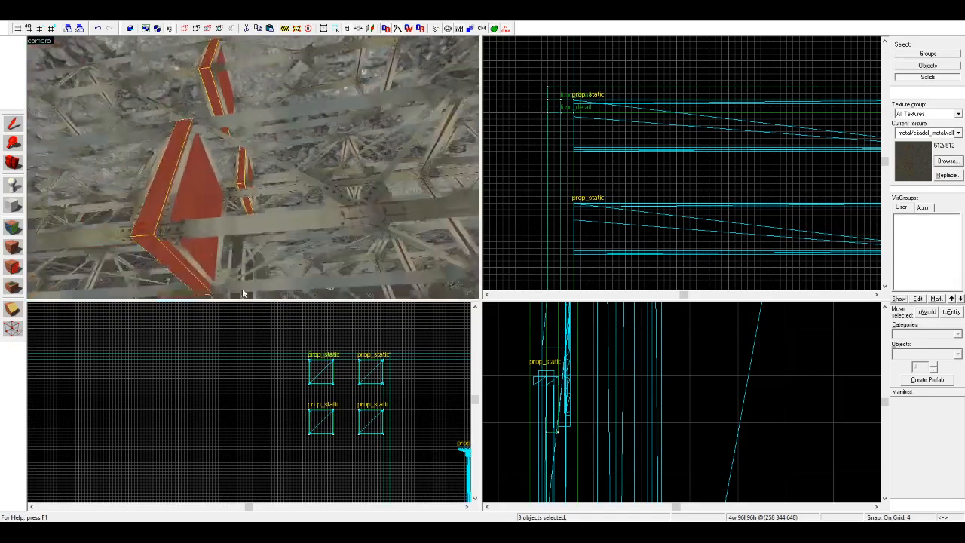
pyautogui.keyDown('ctrl'); pyautogui.click(241, 260); pyautogui.keyUp('ctrl')
pyautogui.scroll(-7, 688, 174)
pyautogui.scroll(3, 784, 166)
pyautogui.moveTo(764, 155); pyautogui.dragTo(604, 153)
# Step: Widen the four copied end plates to 8 units and tie them to an entity, restoring group selection
pyautogui.scroll(5, 532, 159)
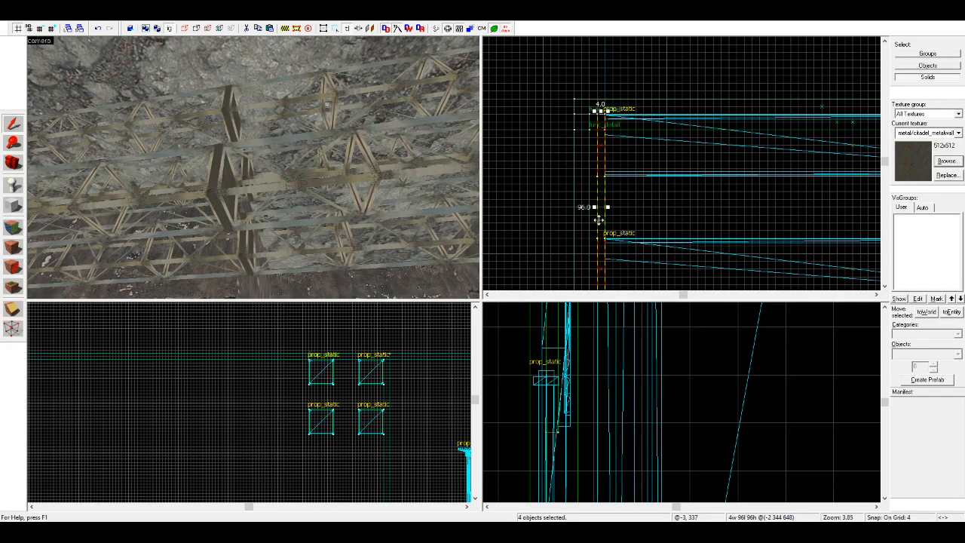
pyautogui.moveTo(594, 207); pyautogui.dragTo(586, 207)
pyautogui.click(952, 311)
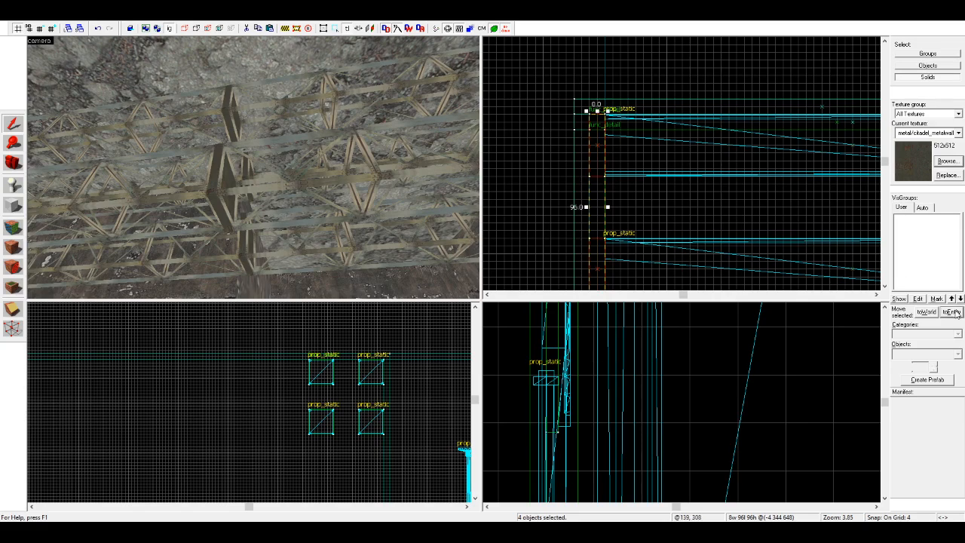
pyautogui.click(622, 84)
pyautogui.click(168, 31)
pyautogui.press('s')
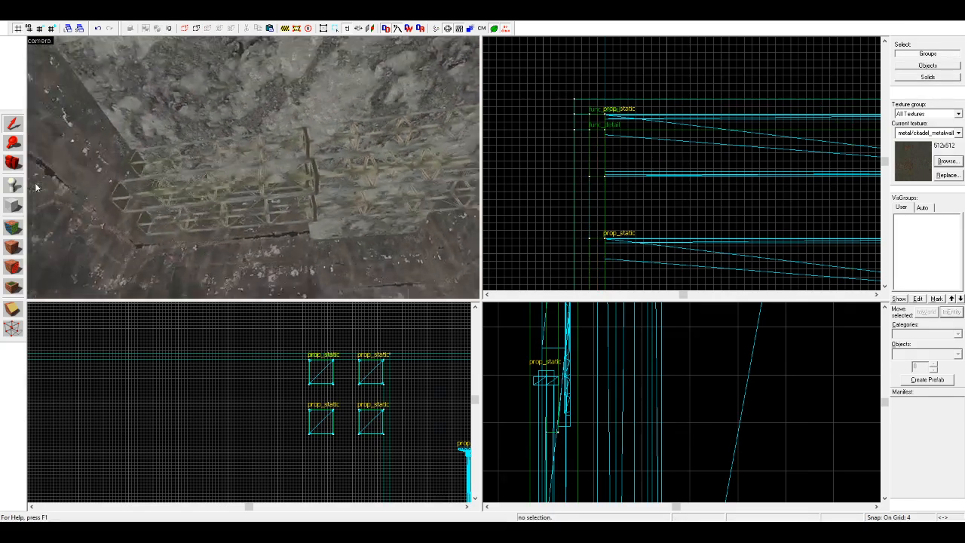
# Step: Inspect the ceiling trusses, stepped walls and caged ladder from several camera angles inside the room
pyautogui.click(19, 165)
pyautogui.press('z')
pyautogui.press('s')
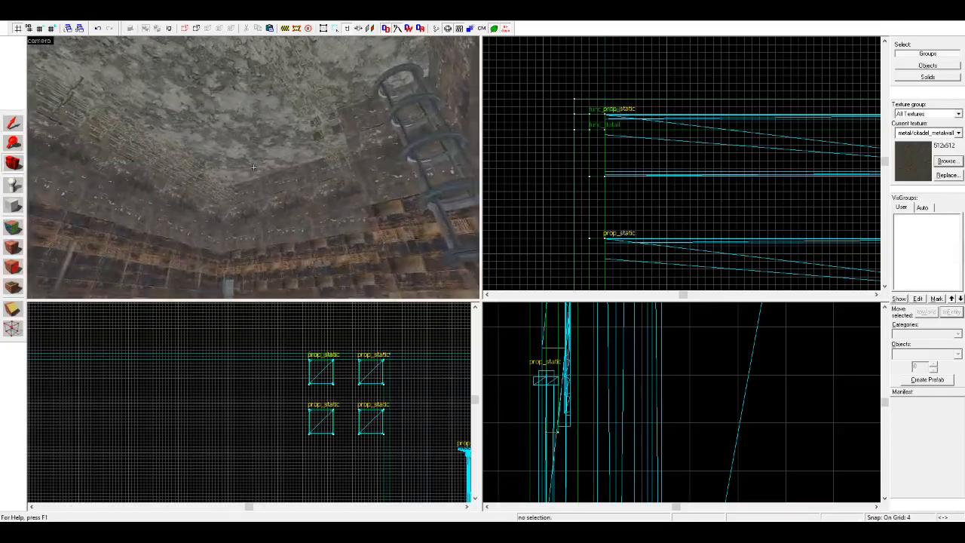
pyautogui.press('w')
pyautogui.press('z')
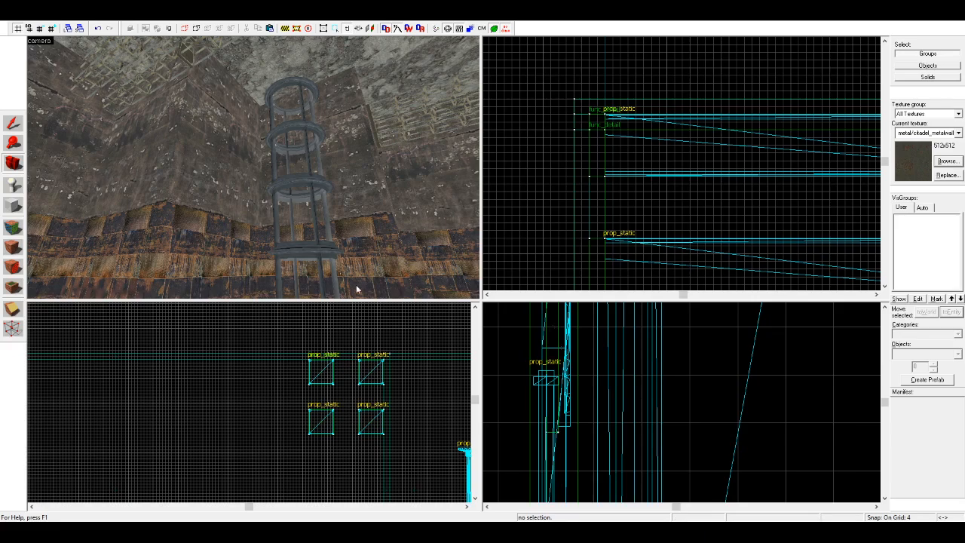
pyautogui.press('z')
pyautogui.press('z')
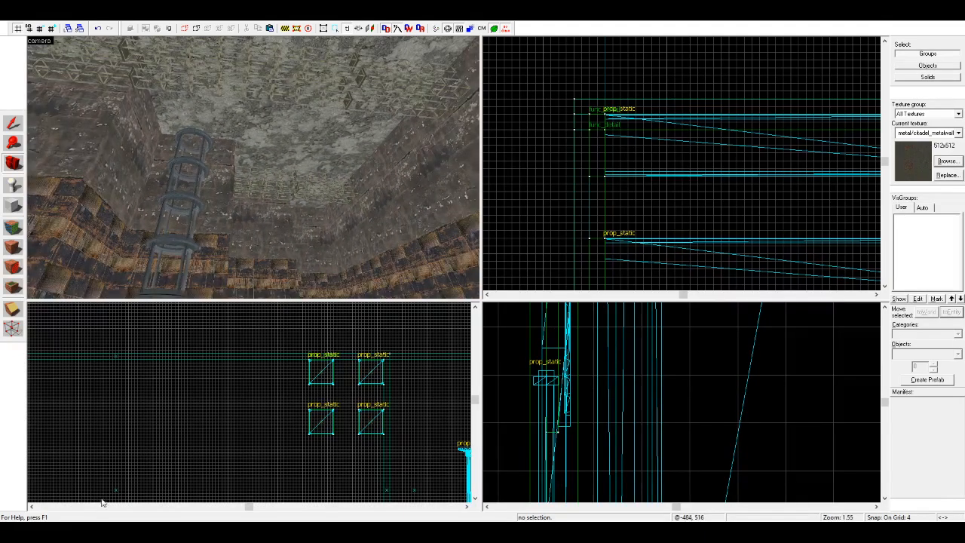
pyautogui.press('z')
pyautogui.press('z')
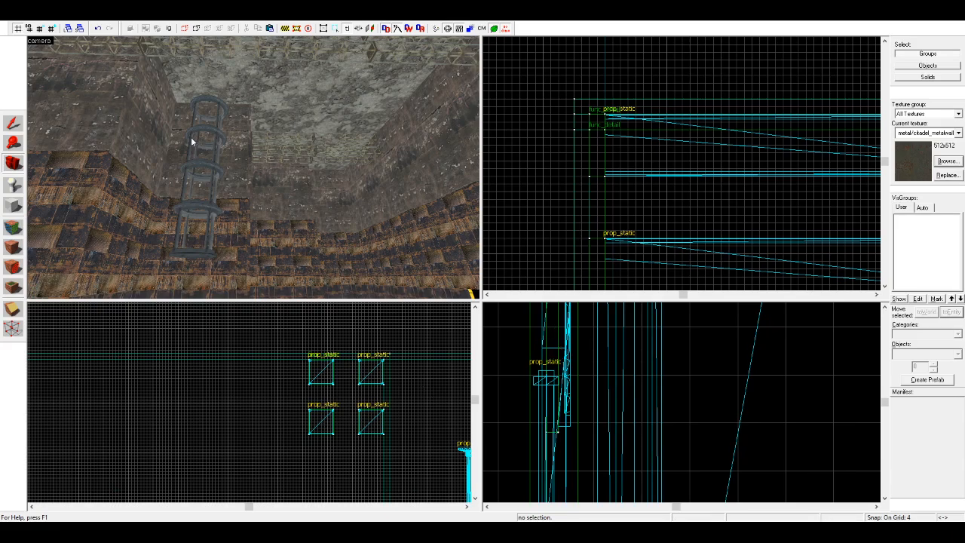
# Step: Copy the upper section group of the caged ladder upward so the ladder reaches the concrete ceiling
pyautogui.moveTo(226, 165); pyautogui.dragTo(254, 168)
pyautogui.moveTo(332, 178); pyautogui.dragTo(250, 167)
pyautogui.press('w')
pyautogui.press('w')
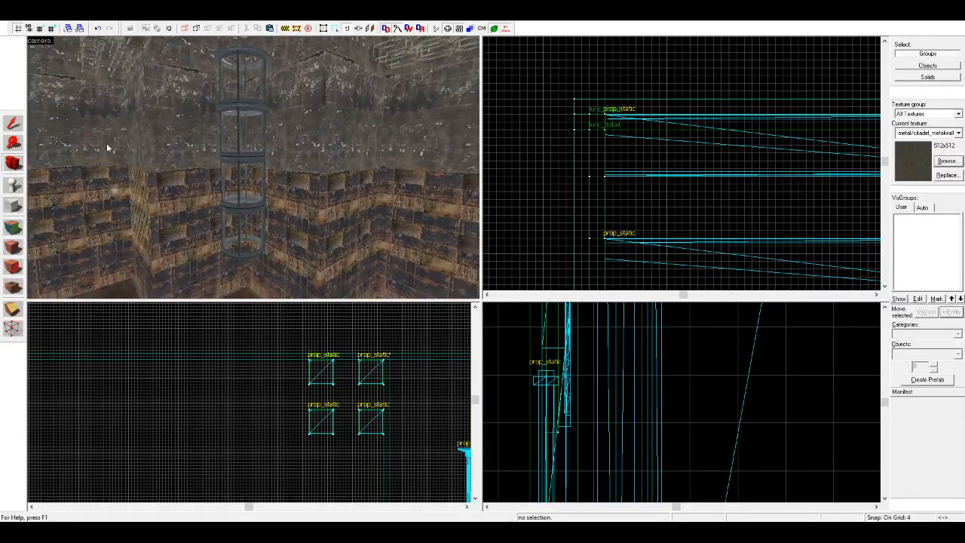
pyautogui.click(10, 124)
pyautogui.click(260, 93)
pyautogui.click(258, 94)
pyautogui.scroll(-5, 399, 407)
pyautogui.scroll(2, 356, 457)
pyautogui.scroll(5, 358, 351)
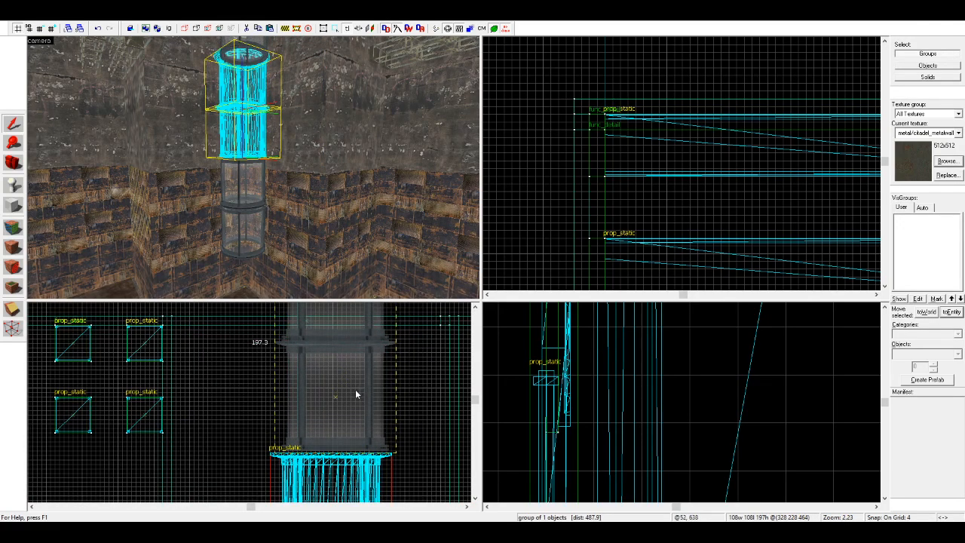
pyautogui.keyDown('shift'); pyautogui.moveTo(353, 393); pyautogui.dragTo(353, 393); pyautogui.keyUp('shift')
pyautogui.click(422, 394)
pyautogui.scroll(-4, 199, 140)
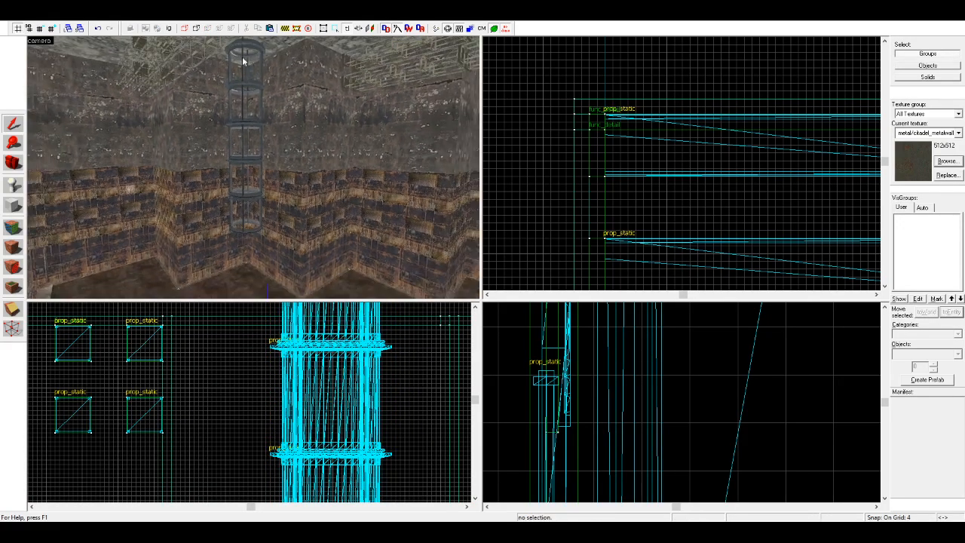
# Step: Switch to selecting single solids and check the topmost ladder cage section's height against the ceiling
pyautogui.hotkey('ctrl', 'w')
pyautogui.click(260, 45)
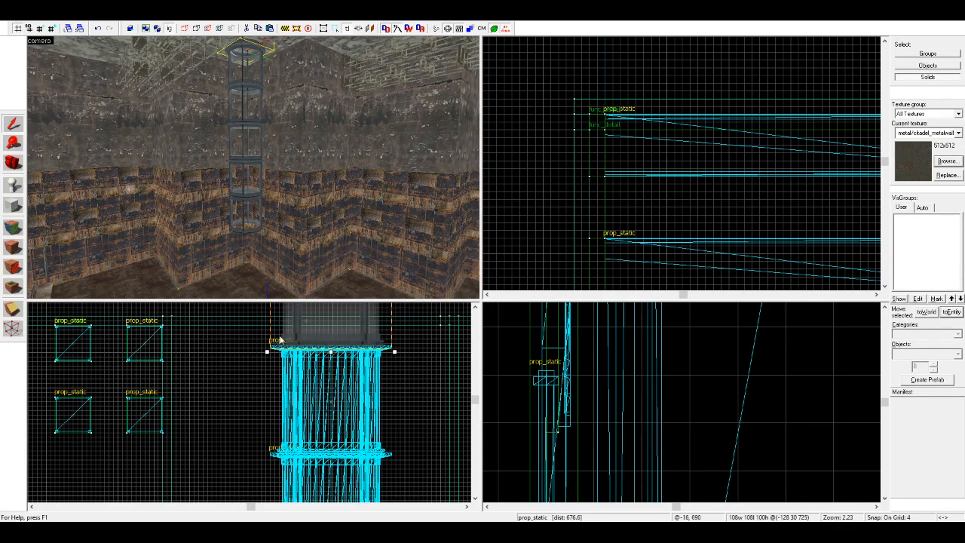
pyautogui.scroll(-4, 289, 362)
pyautogui.scroll(-3, 289, 361)
pyautogui.click(323, 337)
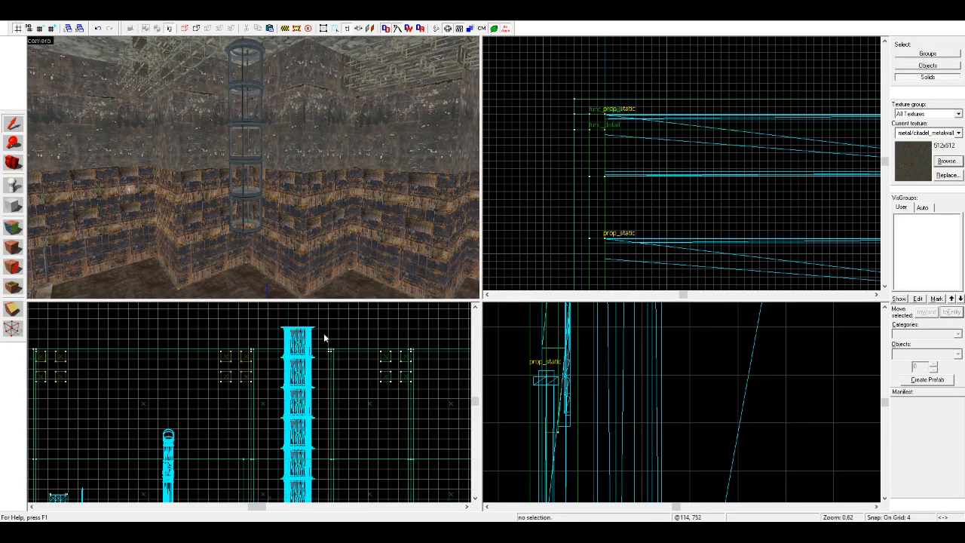
# Step: Select the concrete ceiling brushes around the ladder and extend the ceiling edge slightly outward over the wall
pyautogui.click(288, 56)
pyautogui.keyDown('ctrl'); pyautogui.click(349, 47); pyautogui.keyUp('ctrl')
pyautogui.press('d')
pyautogui.press('a')
pyautogui.keyDown('ctrl'); pyautogui.click(251, 80); pyautogui.keyUp('ctrl')
pyautogui.press('d')
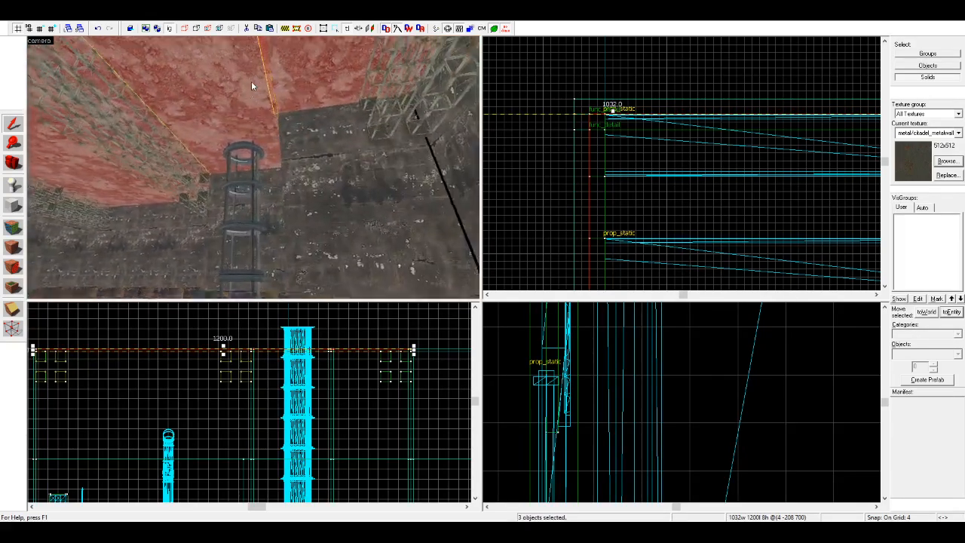
pyautogui.click(251, 81)
pyautogui.scroll(-8, 569, 107)
pyautogui.scroll(-3, 568, 107)
pyautogui.scroll(7, 640, 173)
pyautogui.moveTo(643, 179); pyautogui.dragTo(642, 169)
pyautogui.press('Escape')
# Step: Select the individual concrete ceiling brushes near the ladder and check where their edges meet the walls
pyautogui.click(239, 171)
pyautogui.press('a')
pyautogui.press('Escape')
pyautogui.click(118, 203)
pyautogui.click(261, 182)
pyautogui.press('s')
pyautogui.click(366, 151)
pyautogui.press('d')
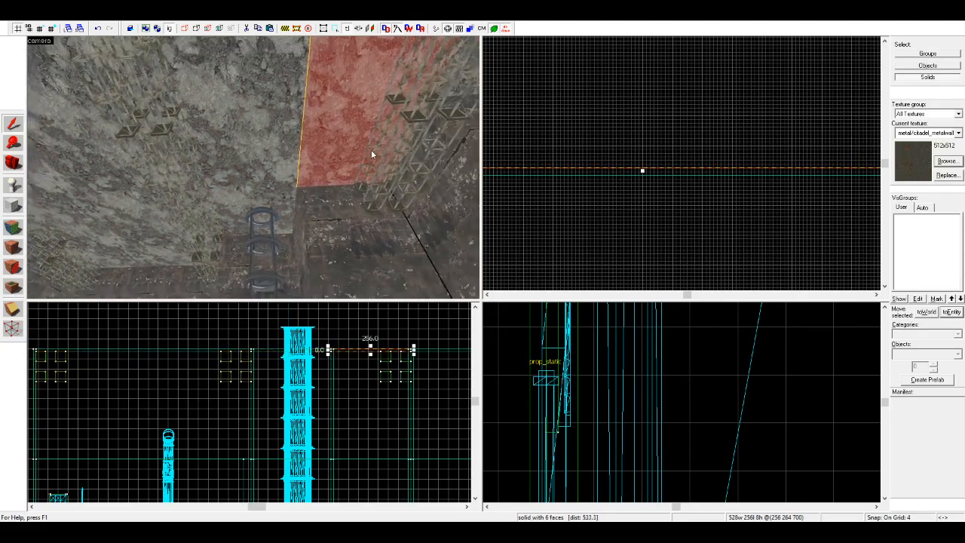
pyautogui.press('d')
pyautogui.click(370, 90)
pyautogui.scroll(-8, 620, 228)
pyautogui.scroll(1, 654, 163)
pyautogui.scroll(9, 653, 163)
pyautogui.press('Escape')
pyautogui.press('d')
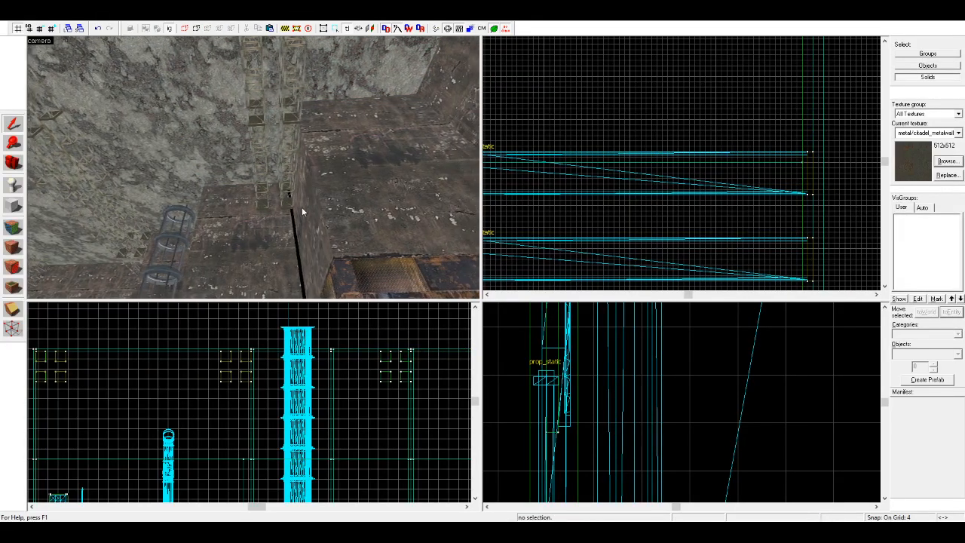
# Step: Extend the 8-unit-thick upper wall brush beside the ladder by about 8 units to close the corner gap
pyautogui.click(277, 235)
pyautogui.scroll(-11, 645, 166)
pyautogui.scroll(12, 566, 161)
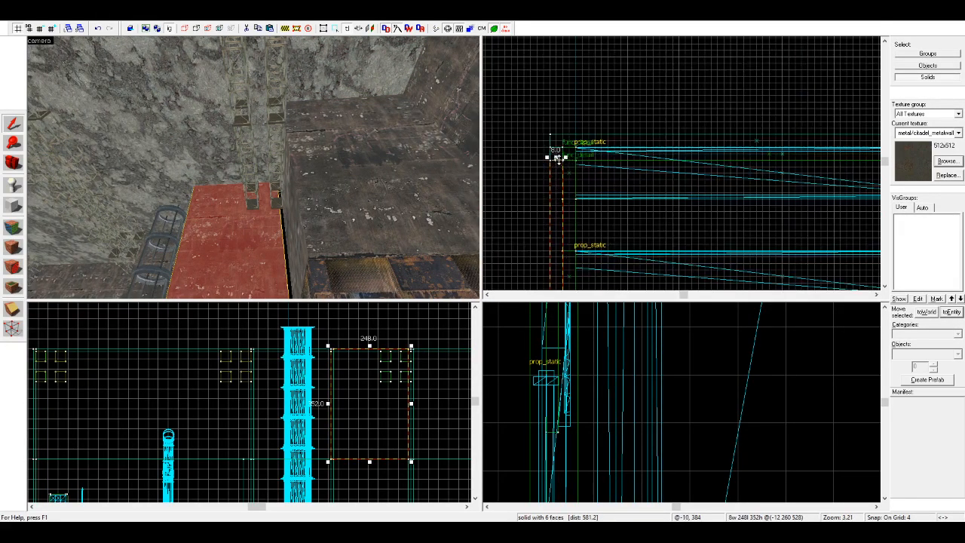
pyautogui.moveTo(557, 156); pyautogui.dragTo(556, 147)
pyautogui.scroll(1, 556, 147)
pyautogui.press('Escape')
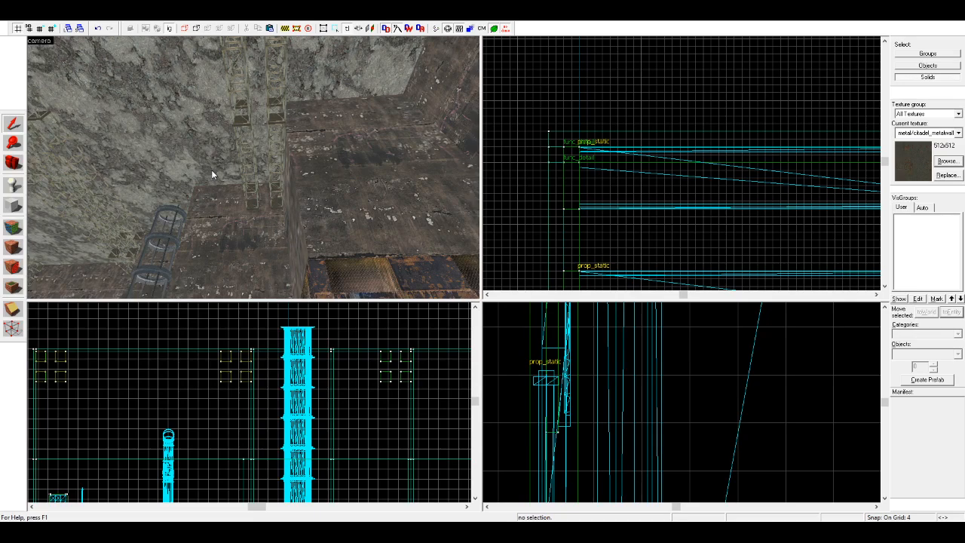
# Step: Extend the adjoining brush at the same wall corner outward by about 8 units
pyautogui.press('z')
pyautogui.press('w')
pyautogui.click(211, 171)
pyautogui.moveTo(556, 161); pyautogui.dragTo(557, 146)
pyautogui.press('Escape')
# Step: Inspect the ceiling trusses, stepped walls, ladder, barriers and fenced areas from several camera angles around the room
pyautogui.press('a')
pyautogui.click(18, 165)
pyautogui.press('z')
pyautogui.press('s')
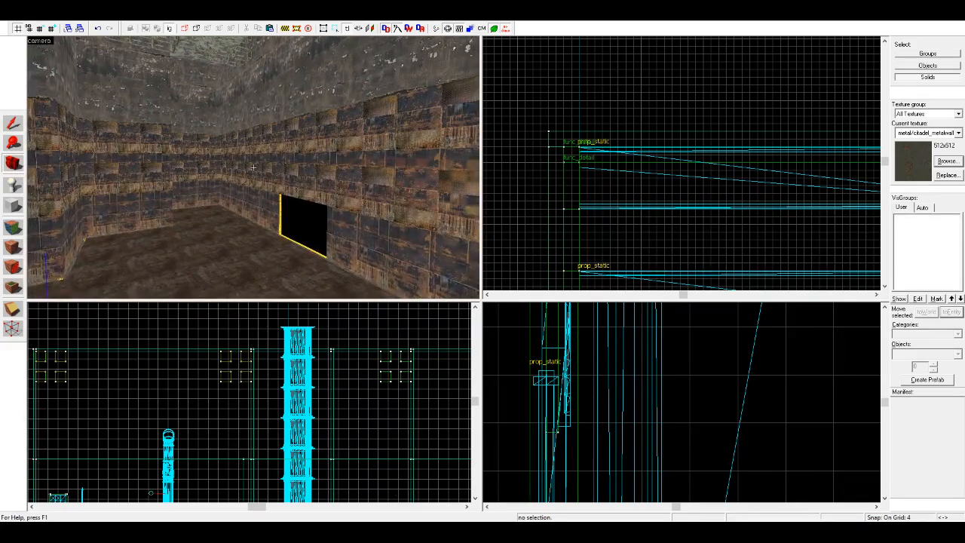
pyautogui.press('s')
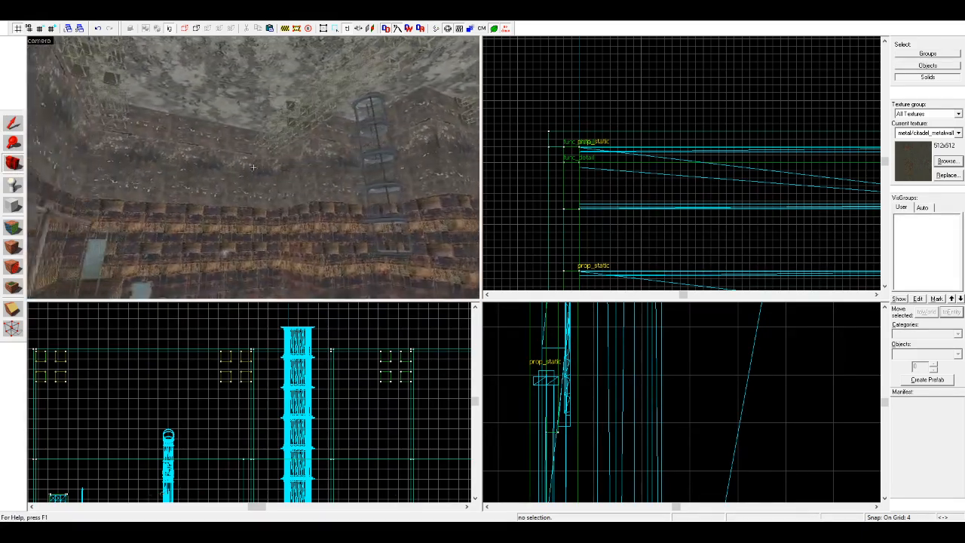
pyautogui.press('w')
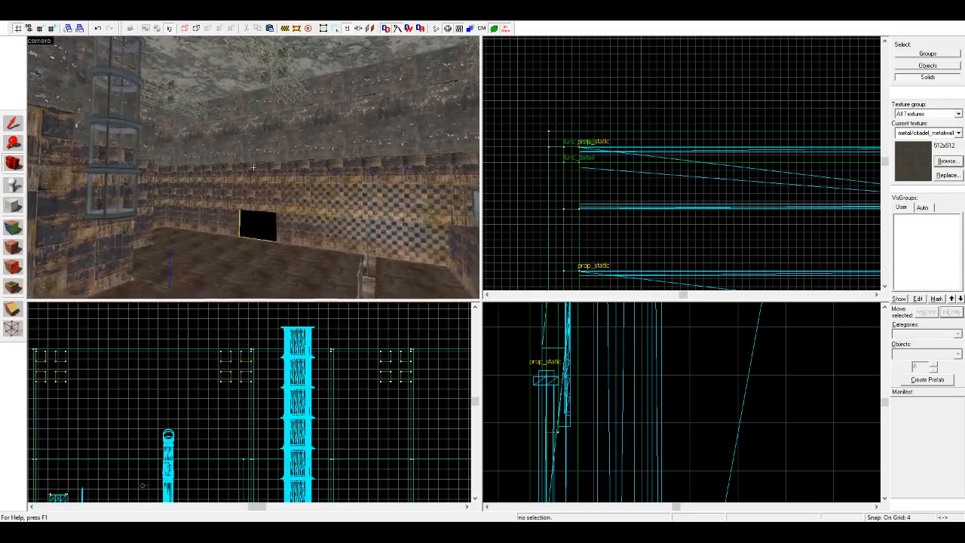
pyautogui.press('w')
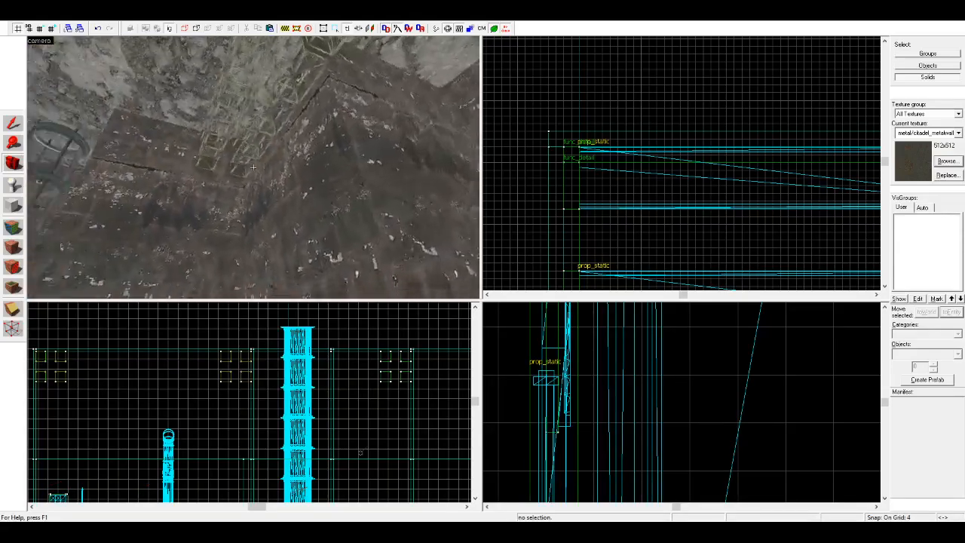
pyautogui.press('w')
pyautogui.press('z')
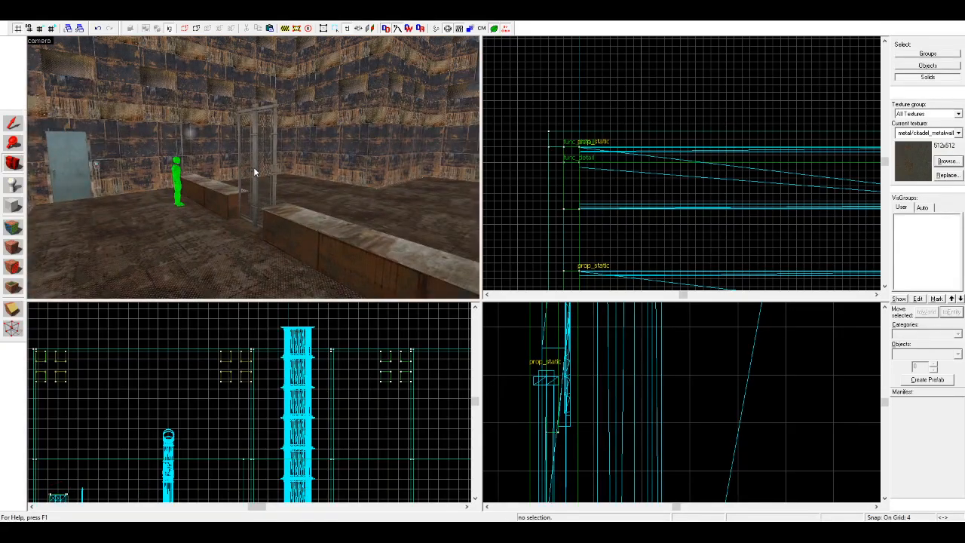
pyautogui.press('z')
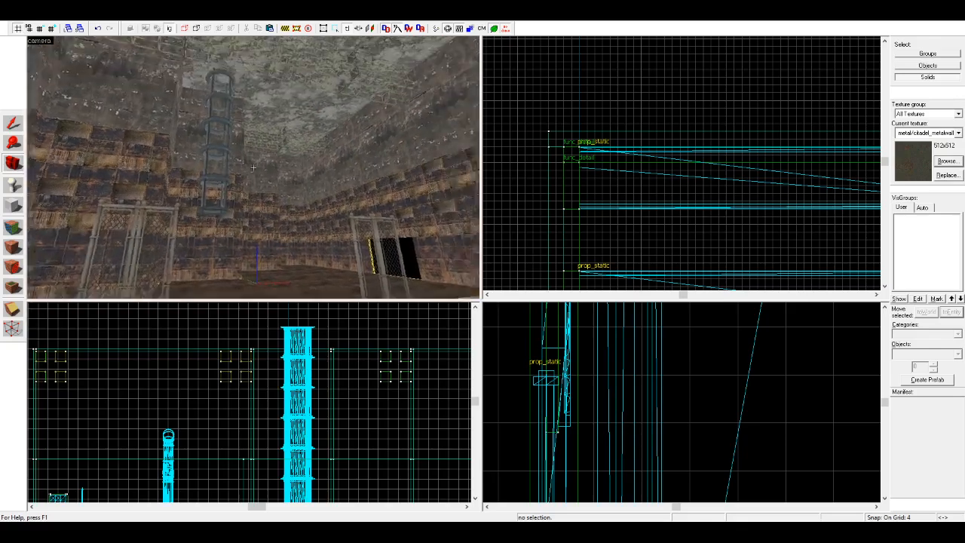
pyautogui.press('w')
pyautogui.press('z')
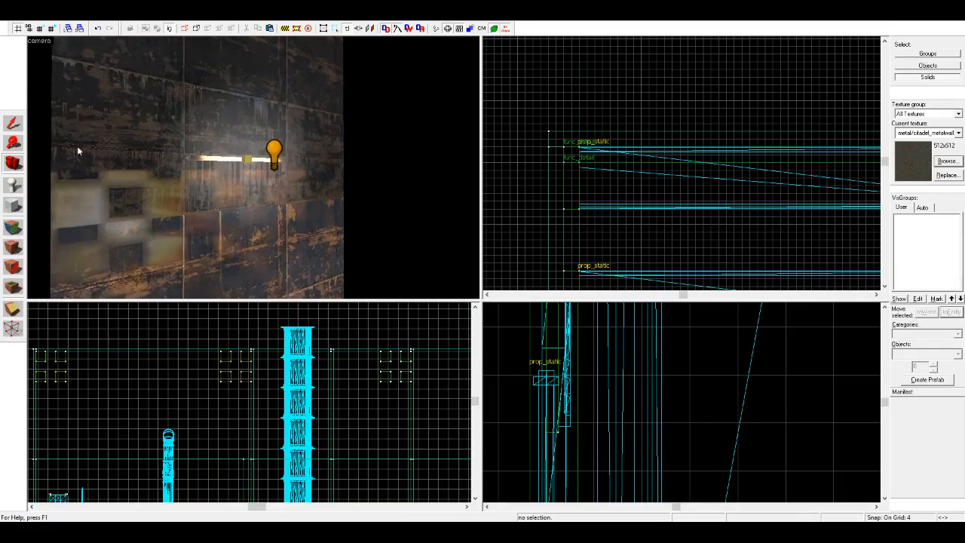
# Step: Select the sprite on the wall light, restore group selection, and select the whole light fixture group
pyautogui.click(248, 161)
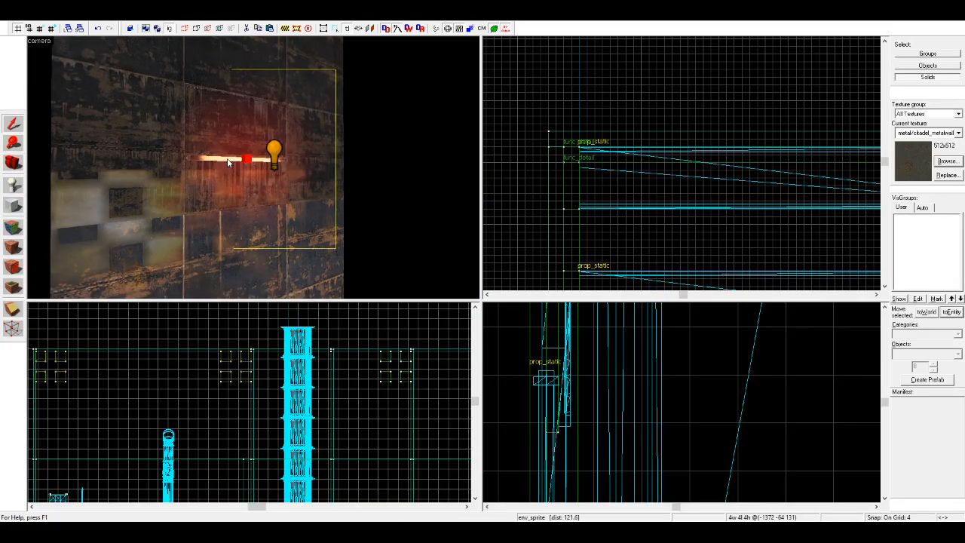
pyautogui.click(262, 145)
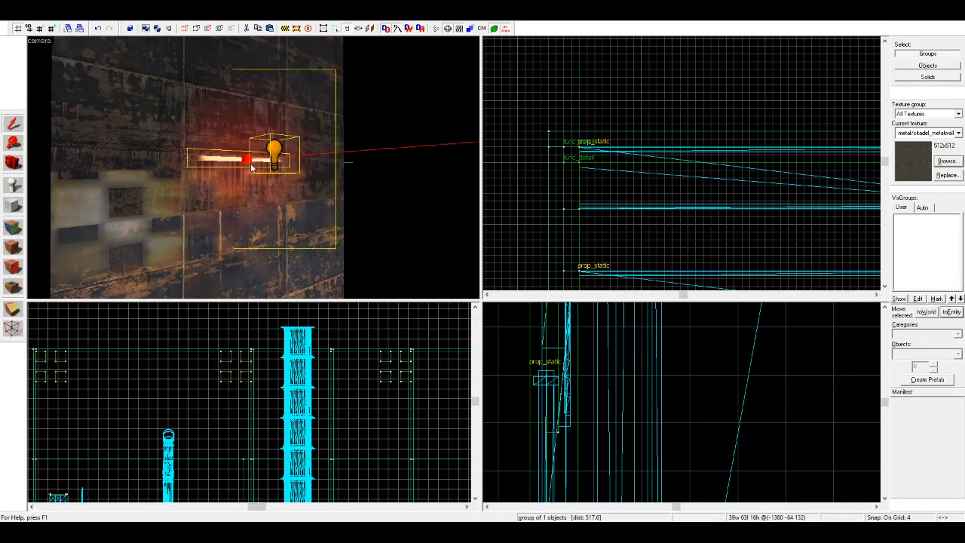
pyautogui.scroll(-5, 251, 167)
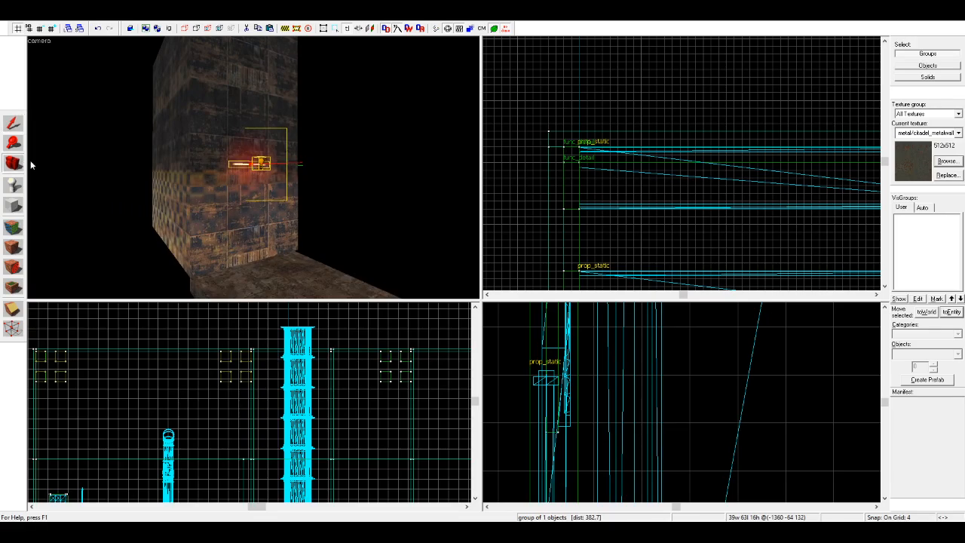
pyautogui.scroll(4, 254, 166)
pyautogui.scroll(-4, 253, 166)
pyautogui.moveTo(253, 166); pyautogui.dragTo(252, 151)
# Step: Sample the dark metal panel texture metal/metalwall_bts_00 from the tall wall face behind the light fixture
pyautogui.click(13, 227)
pyautogui.click(284, 118)
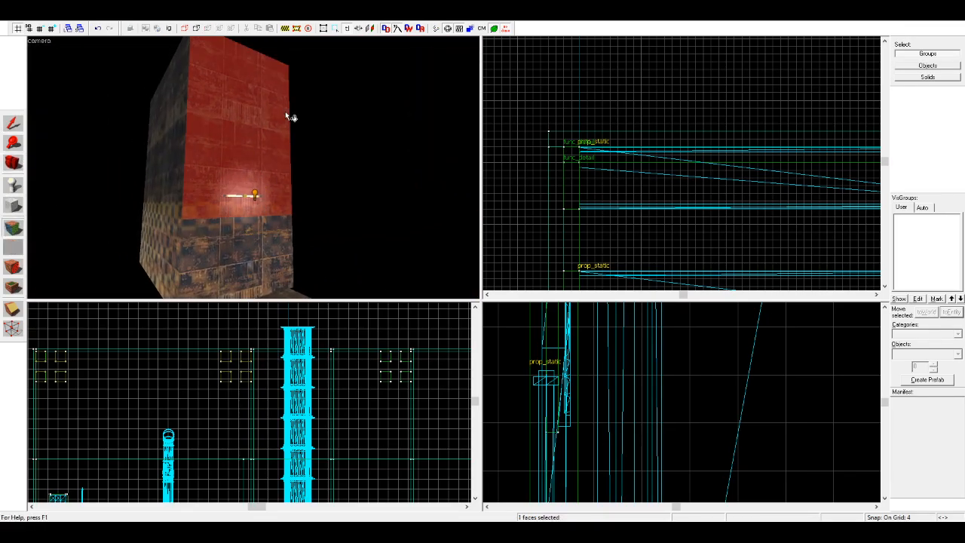
pyautogui.press('z')
pyautogui.press('s')
pyautogui.press('w')
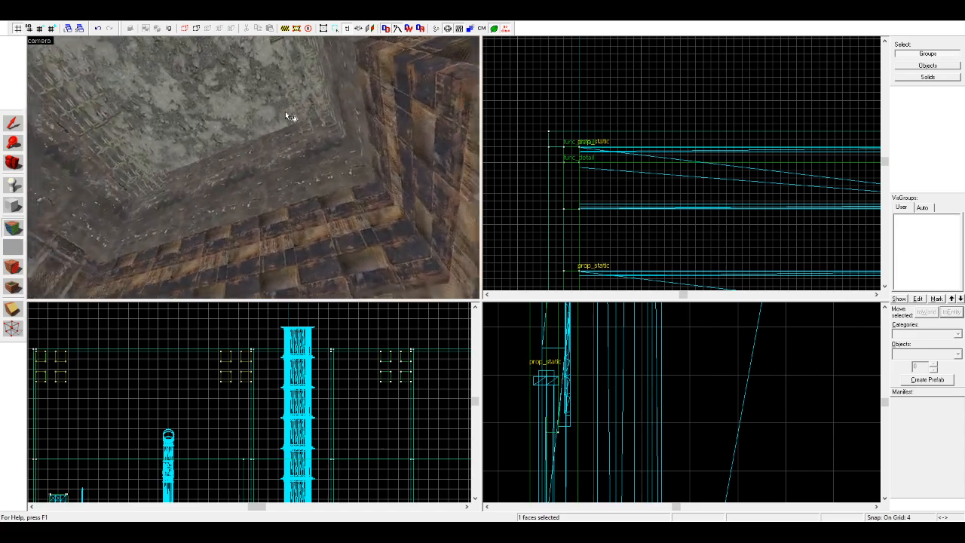
pyautogui.press('z')
# Step: Apply the sampled dark metal panel texture to the lower wall faces around the fenced platform
pyautogui.rightClick(295, 192)
pyautogui.press('z')
pyautogui.press('s')
pyautogui.press('z')
pyautogui.hotkey('ctrl', 'z')
pyautogui.rightClick(250, 155)
pyautogui.hotkey('ctrl', 'z')
pyautogui.rightClick(264, 183)
pyautogui.press('z')
pyautogui.press('w')
# Step: Apply the dark metal panel texture to the stepped wall faces leading up to and behind the caged ladder
pyautogui.press('z')
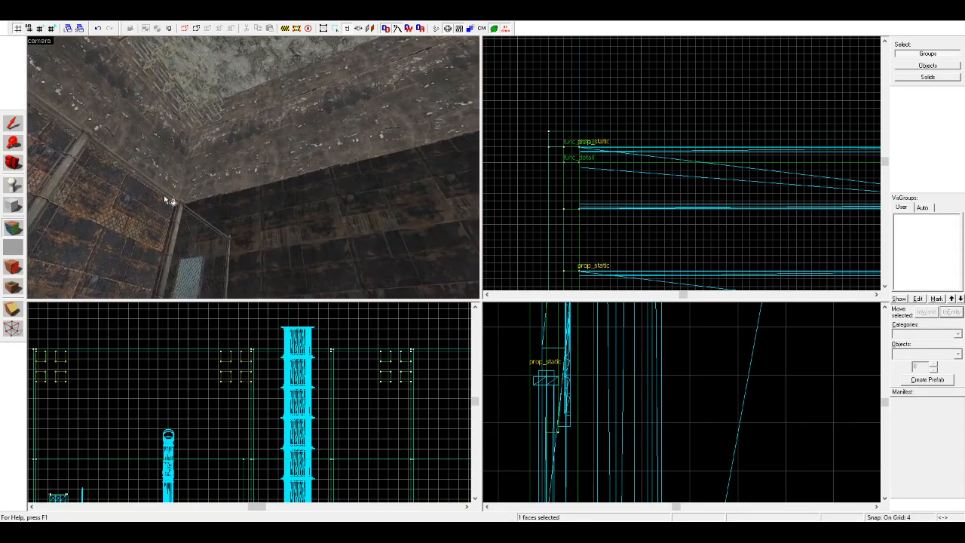
pyautogui.press('w')
pyautogui.rightClick(128, 220)
pyautogui.press('z')
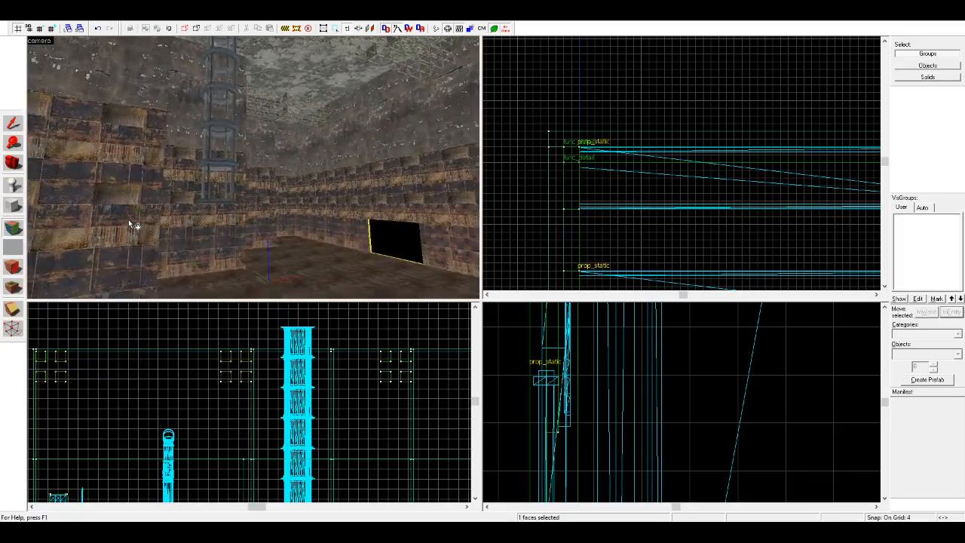
pyautogui.press('z')
pyautogui.rightClick(99, 207)
pyautogui.press('z')
pyautogui.press('d')
pyautogui.press('z')
pyautogui.rightClick(91, 212)
pyautogui.rightClick(117, 215)
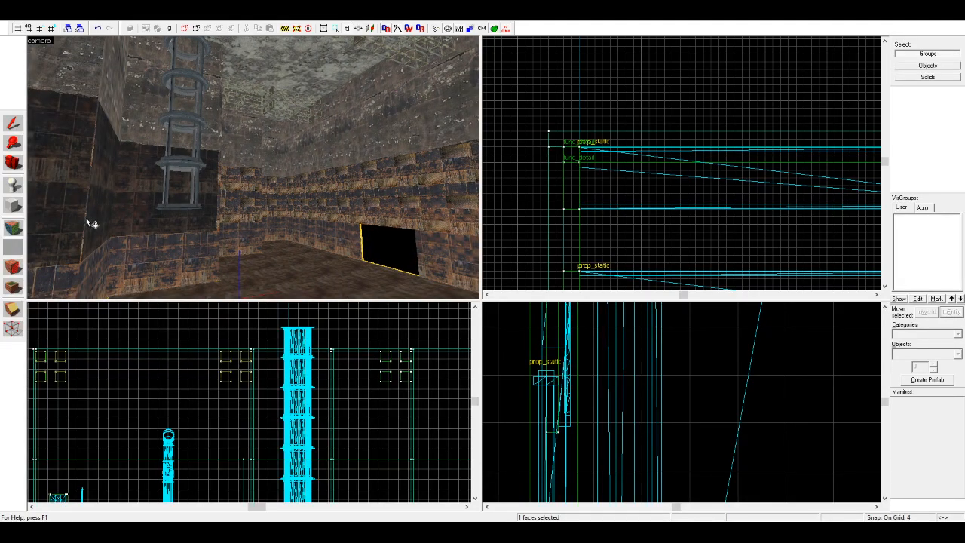
pyautogui.rightClick(85, 219)
pyautogui.press('w')
pyautogui.press('d')
pyautogui.rightClick(157, 218)
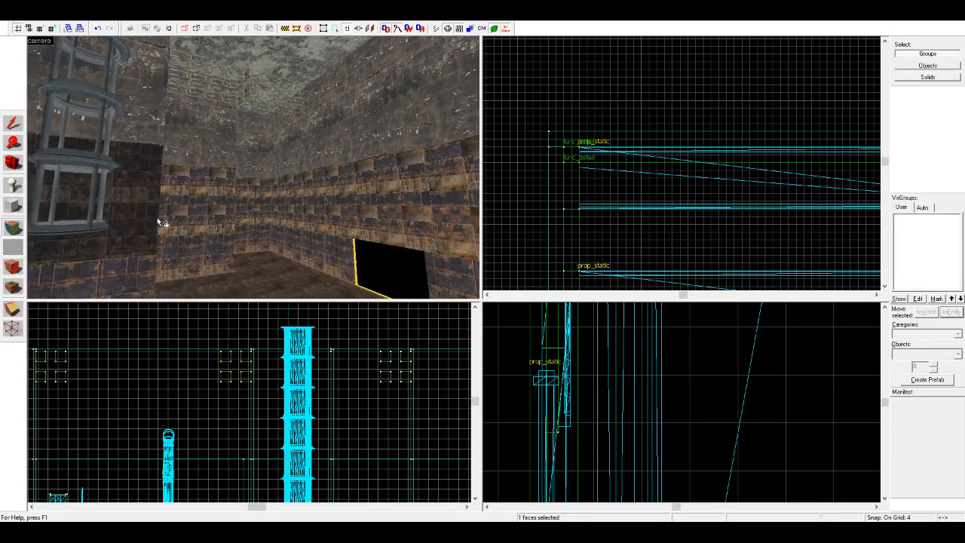
# Step: Apply the dark metal panel texture to the stepped faces past the ladder and the long wall above the black opening
pyautogui.press('w')
pyautogui.press('d')
pyautogui.rightClick(119, 224)
pyautogui.rightClick(156, 217)
pyautogui.press('w')
pyautogui.press('d')
pyautogui.rightClick(119, 223)
pyautogui.rightClick(129, 218)
pyautogui.rightClick(167, 216)
pyautogui.rightClick(236, 212)
# Step: Apply the dark metal panel texture to the frame around the blue door beside the platform fence
pyautogui.press('z')
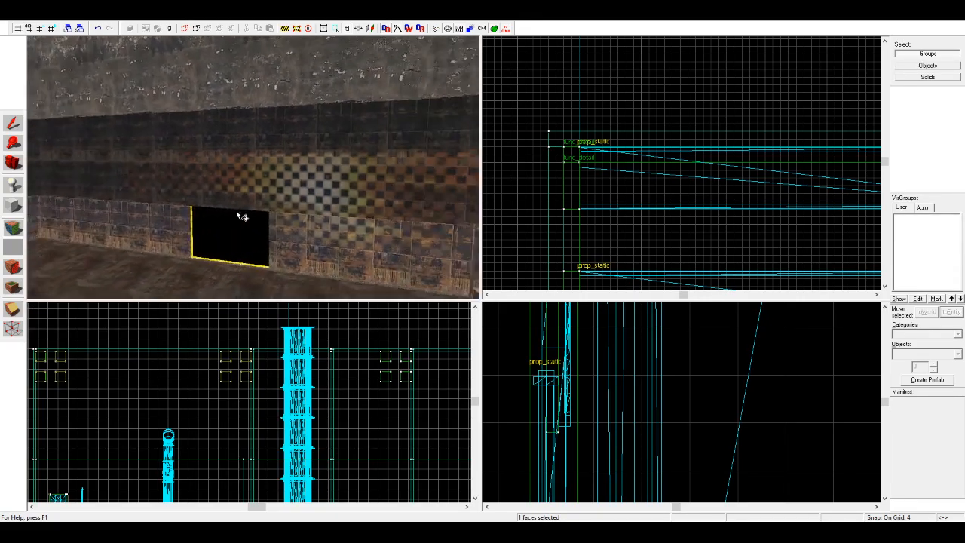
pyautogui.press('w')
pyautogui.press('z')
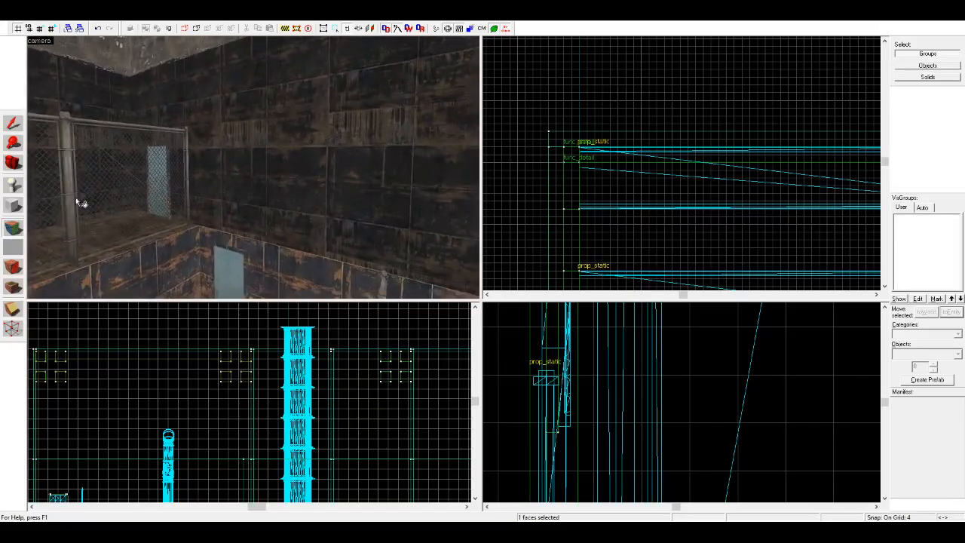
pyautogui.click(13, 163)
pyautogui.press('z')
pyautogui.press('w')
pyautogui.press('z')
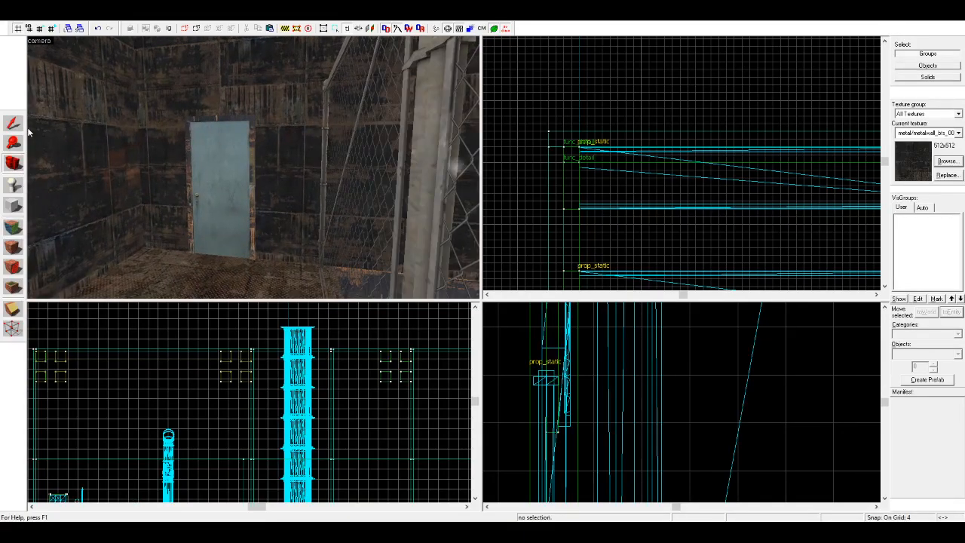
pyautogui.click(223, 119)
pyautogui.click(13, 247)
pyautogui.click(201, 383)
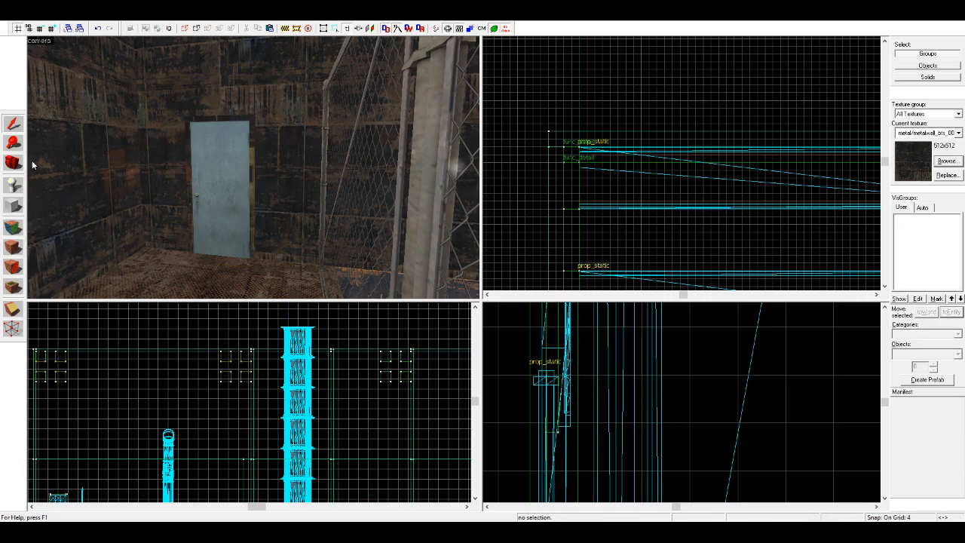
# Step: Retexture the second blue door's frame, at the platform's other end, with the dark metal panel texture
pyautogui.press('z')
pyautogui.press('w')
pyautogui.press('z')
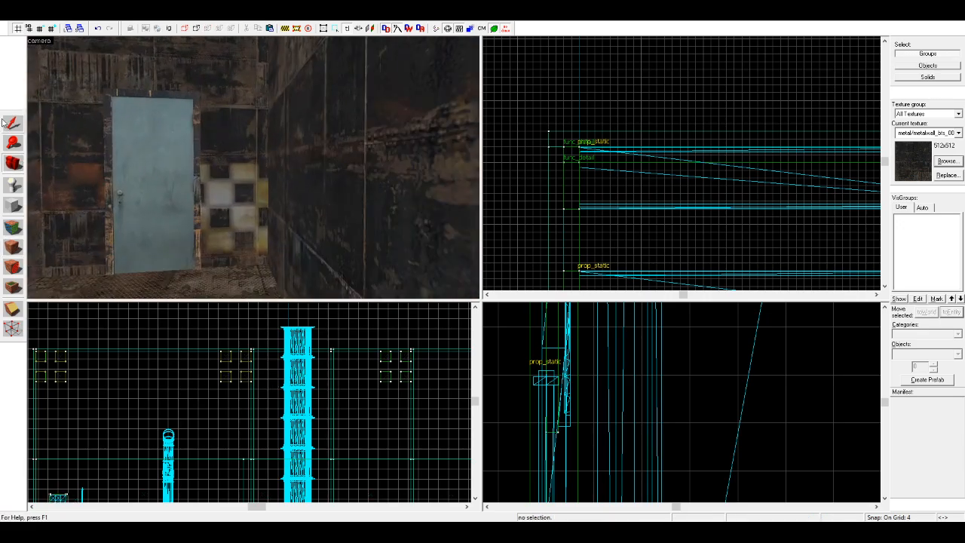
pyautogui.click(122, 124)
pyautogui.click(9, 247)
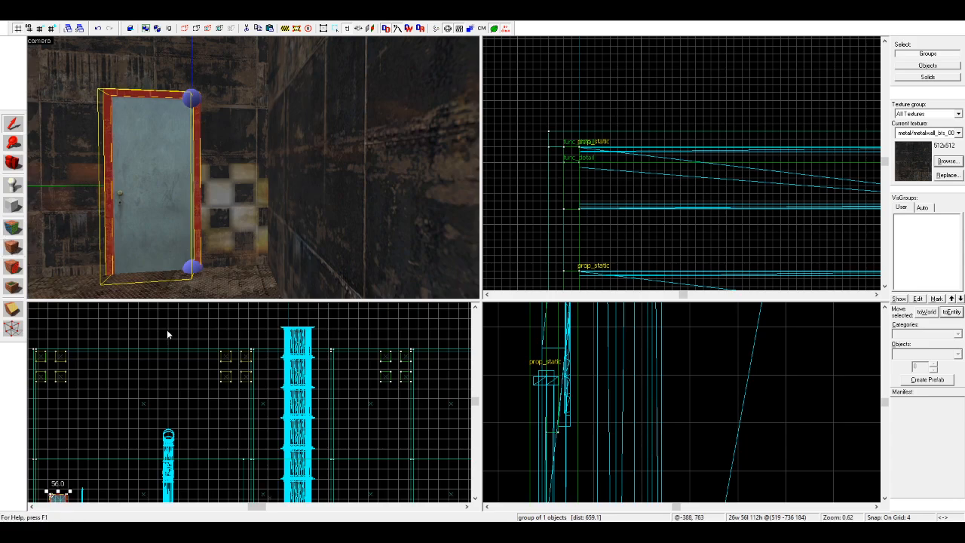
pyautogui.click(166, 329)
pyautogui.click(13, 163)
# Step: Inspect the retextured walls and doors along the fenced platform and across the room floor
pyautogui.moveTo(49, 163); pyautogui.dragTo(298, 167)
pyautogui.press('z')
pyautogui.press('w')
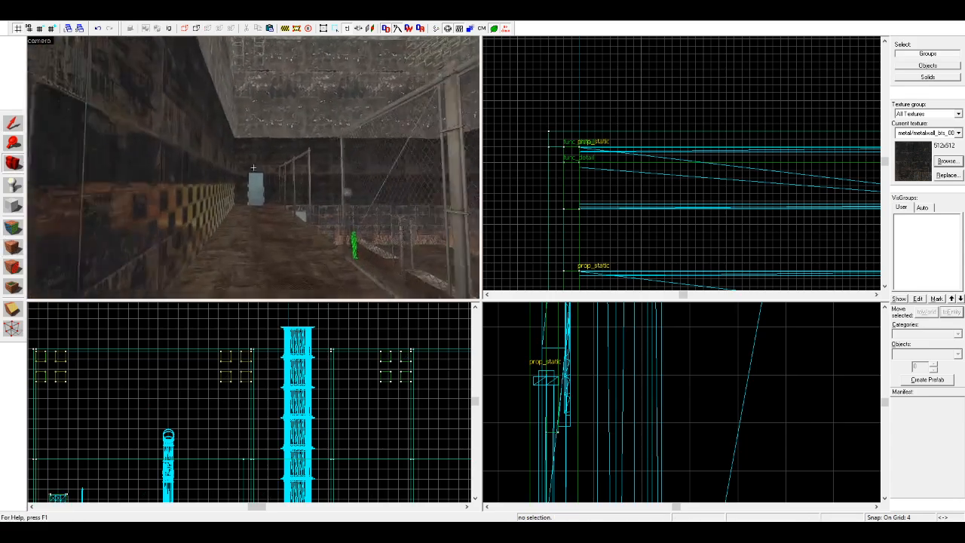
pyautogui.press('w')
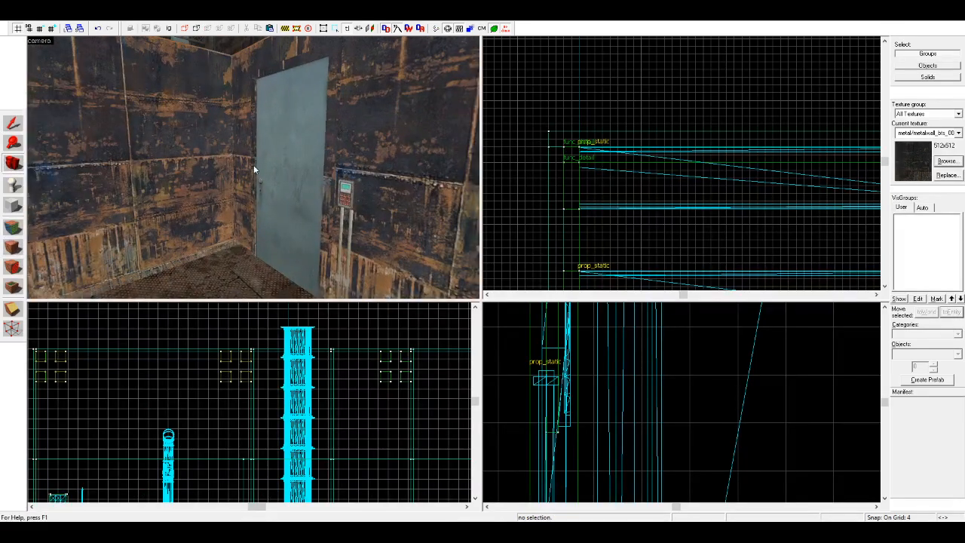
pyautogui.press('z')
pyautogui.press('z')
pyautogui.press('w')
# Step: Thicken the wall slab beside the caged ladder to 88 units so it reaches the edge of the cage
pyautogui.press('w')
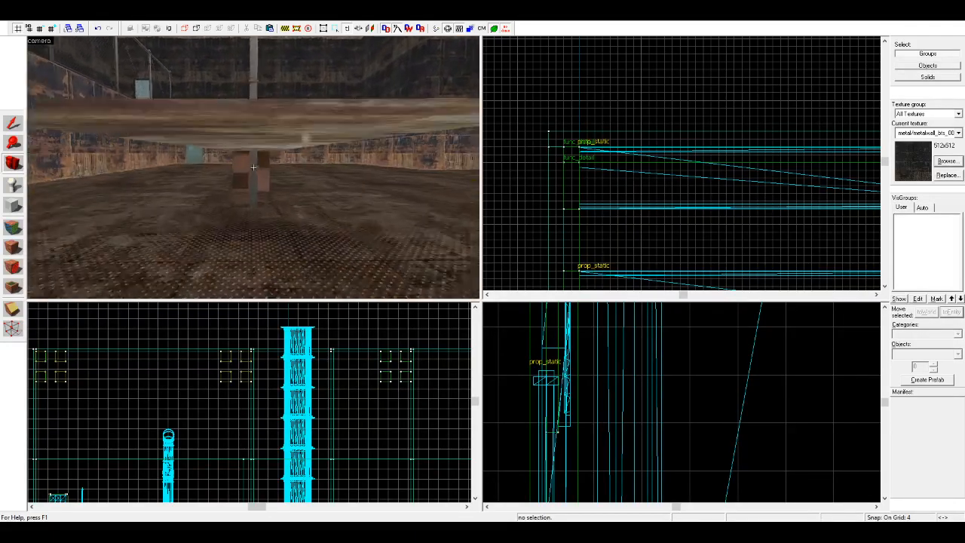
pyautogui.press('w')
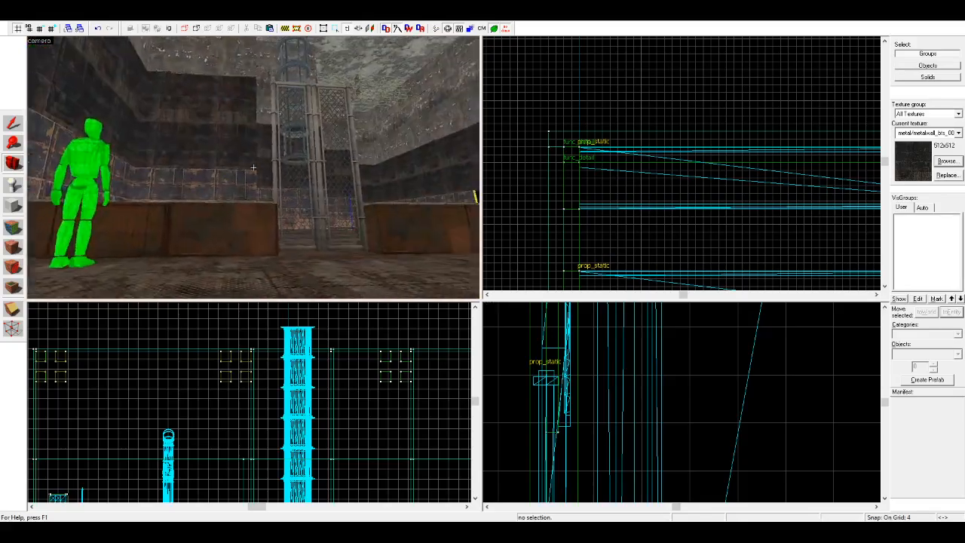
pyautogui.press('w')
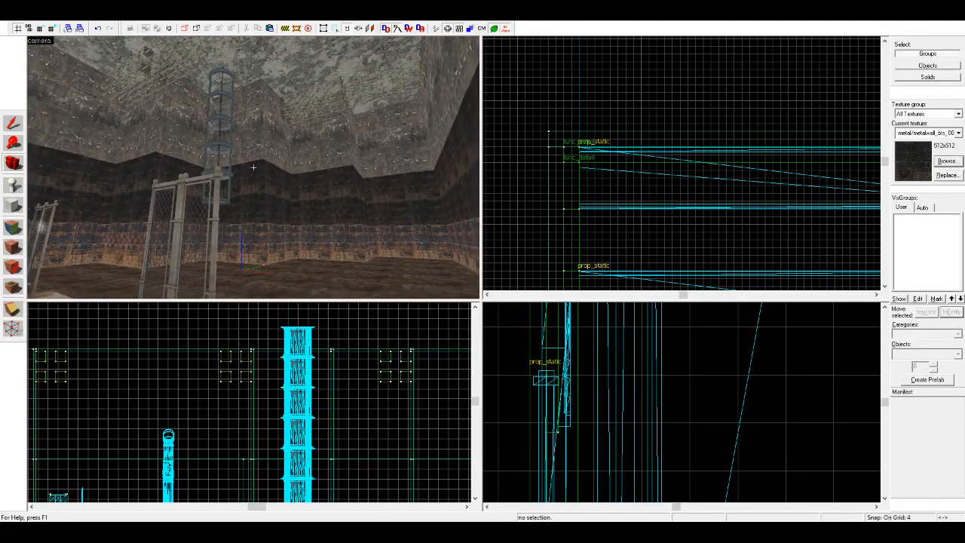
pyautogui.press('w')
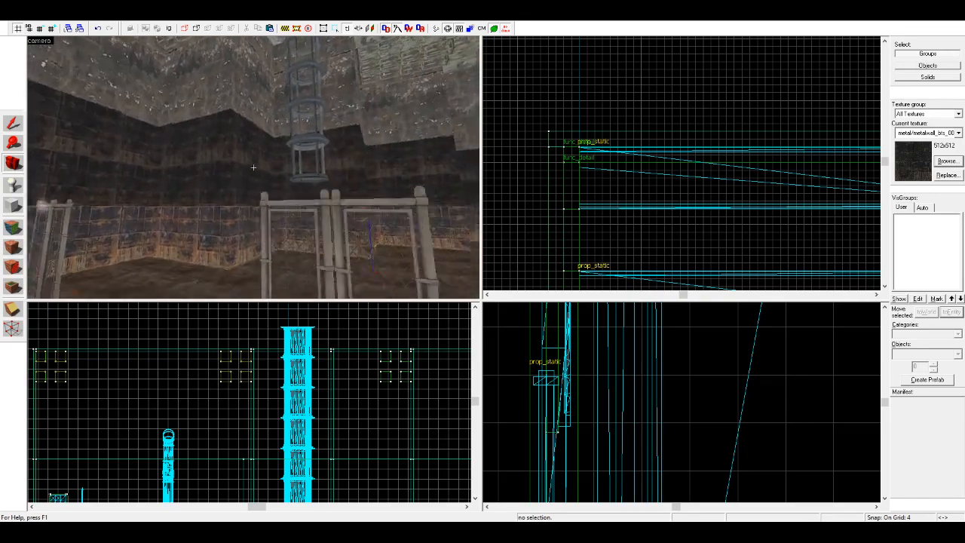
pyautogui.press('w')
pyautogui.click(15, 125)
pyautogui.click(205, 132)
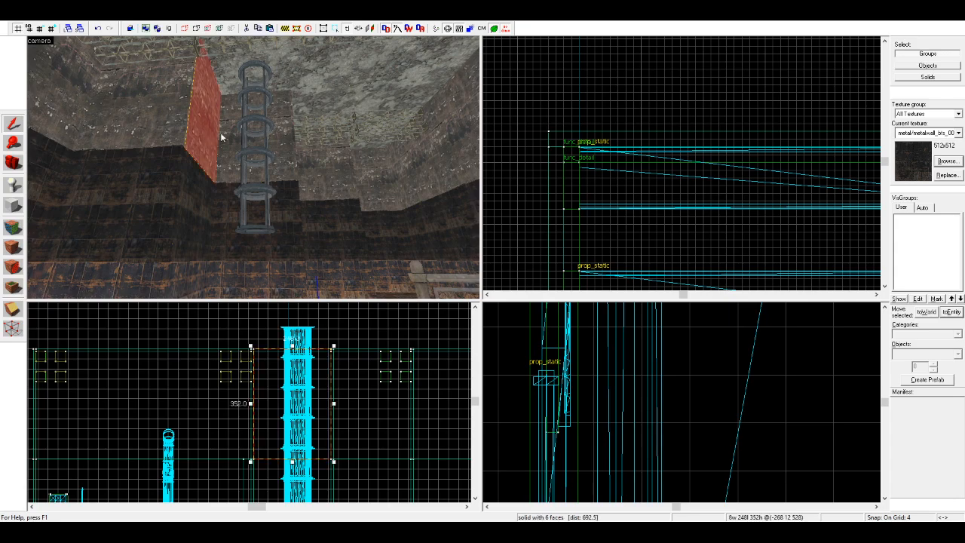
pyautogui.scroll(-3, 598, 164)
pyautogui.scroll(8, 556, 231)
pyautogui.moveTo(556, 231)
pyautogui.mouseDown()
pyautogui.moveTo(550, 218)
pyautogui.moveTo(557, 235)
pyautogui.mouseUp()
pyautogui.scroll(-2, 557, 235)
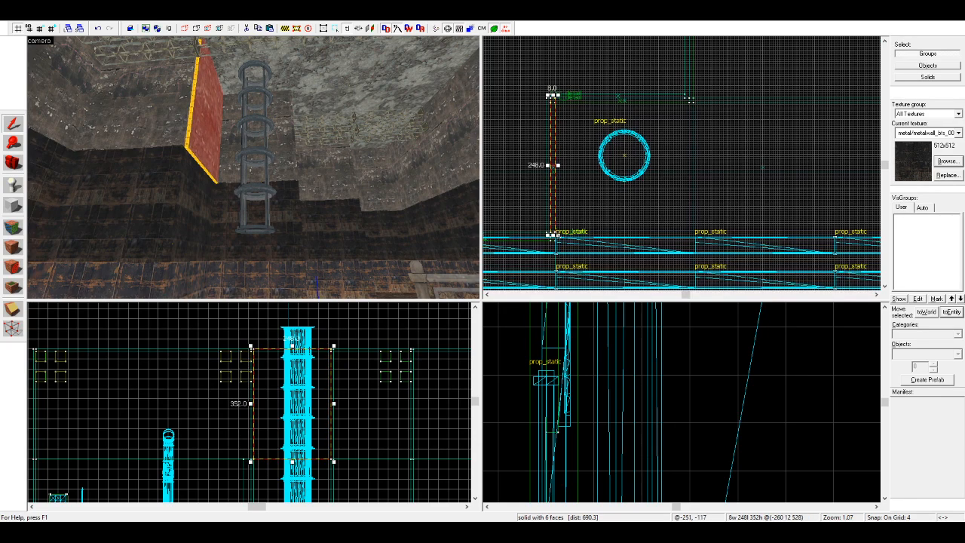
pyautogui.moveTo(559, 164); pyautogui.dragTo(603, 169)
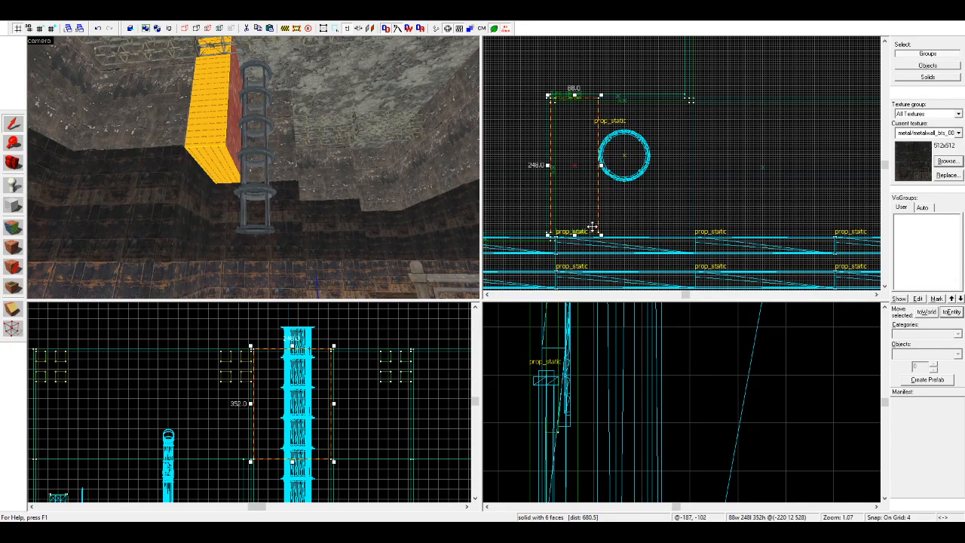
# Step: Cover the thickened block in the nodraw texture and add a 72-unit-wide copy on the opposite side of the ladder cage
pyautogui.click(14, 236)
pyautogui.click(202, 143)
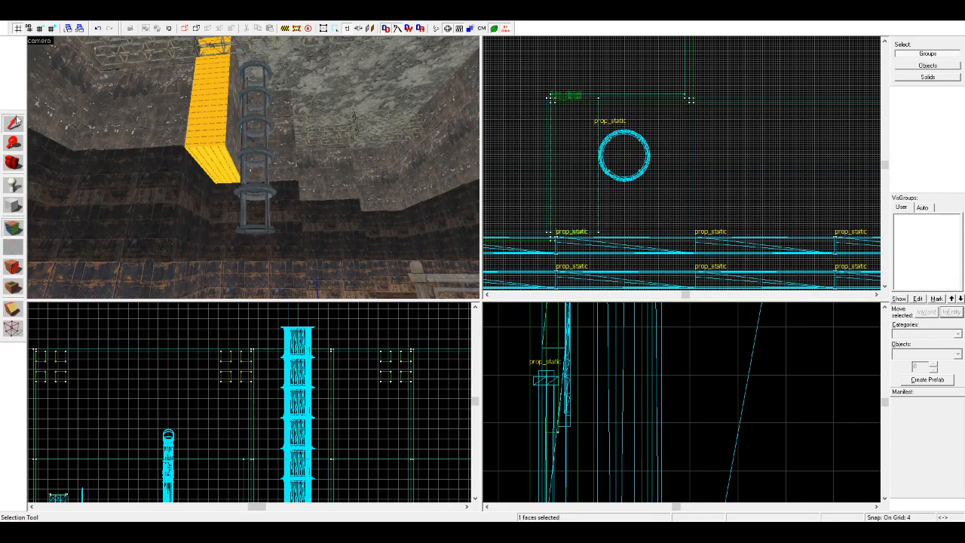
pyautogui.click(13, 124)
pyautogui.click(19, 247)
pyautogui.scroll(2, 641, 168)
pyautogui.moveTo(551, 172); pyautogui.dragTo(653, 166)
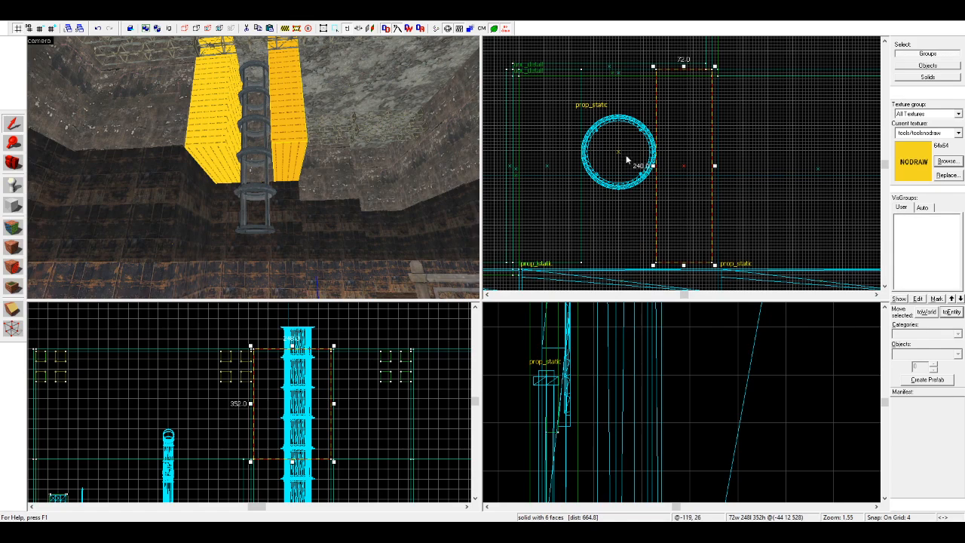
# Step: Group the caged ladder's pieces and shift them slightly into line in the gap between the two nodraw blocks
pyautogui.click(242, 139)
pyautogui.keyDown('ctrl'); pyautogui.click(260, 77); pyautogui.keyUp('ctrl')
pyautogui.keyDown('ctrl'); pyautogui.click(258, 207); pyautogui.keyUp('ctrl')
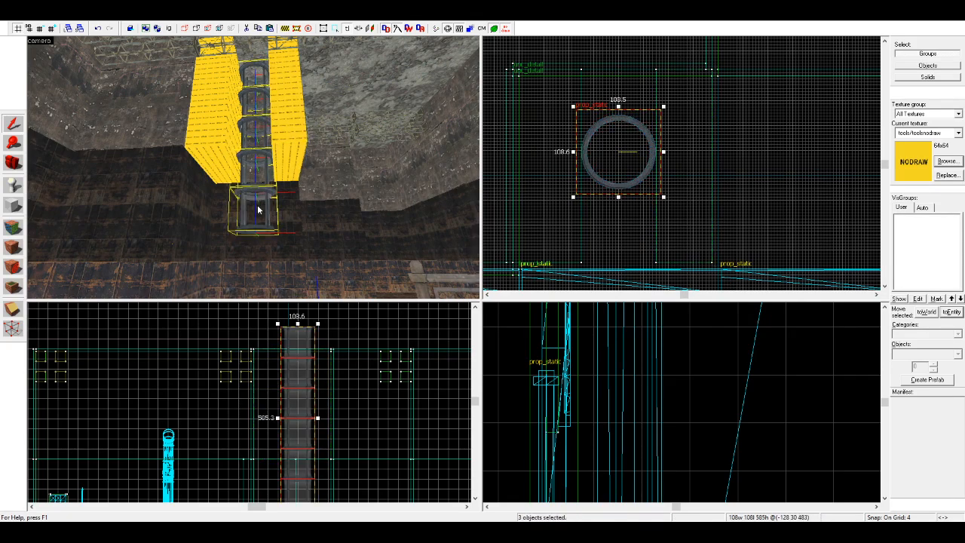
pyautogui.click(144, 31)
pyautogui.moveTo(629, 172); pyautogui.dragTo(674, 241)
pyautogui.moveTo(669, 240); pyautogui.dragTo(625, 185)
pyautogui.press('Escape')
# Step: Copy the nodraw block into 96-unit-wide fillers in front of and behind the ladder cage, enclosing it in a shaft
pyautogui.click(284, 122)
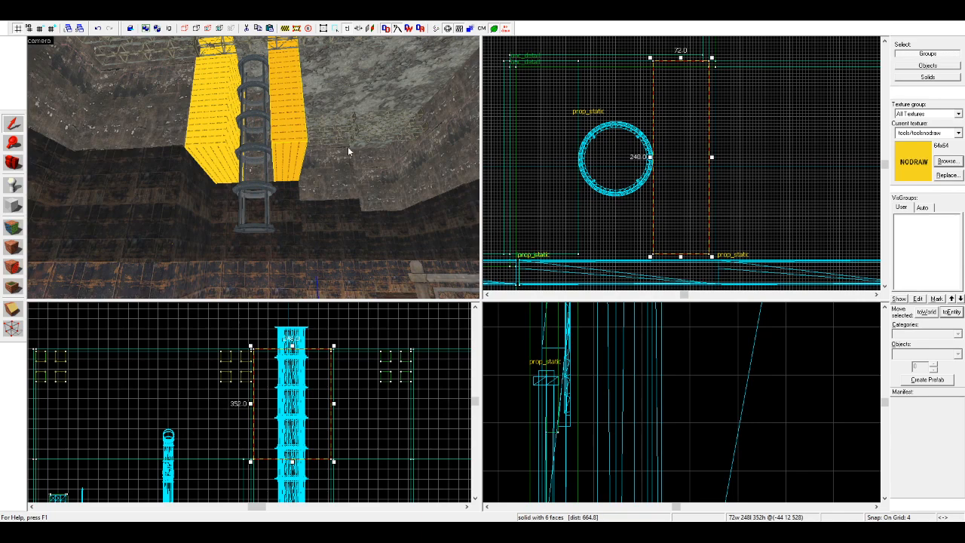
pyautogui.moveTo(698, 133); pyautogui.dragTo(641, 134)
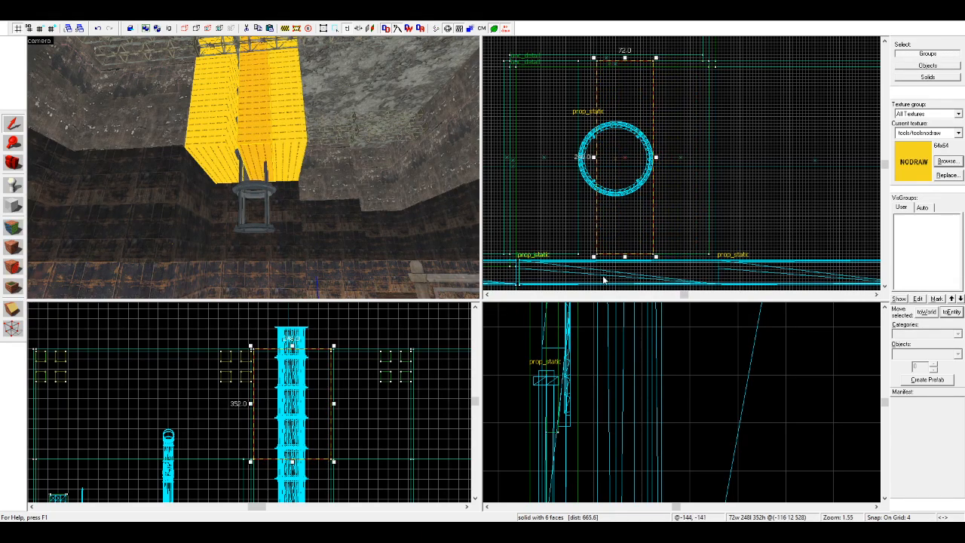
pyautogui.moveTo(593, 257); pyautogui.dragTo(576, 123)
pyautogui.moveTo(628, 98); pyautogui.dragTo(628, 234)
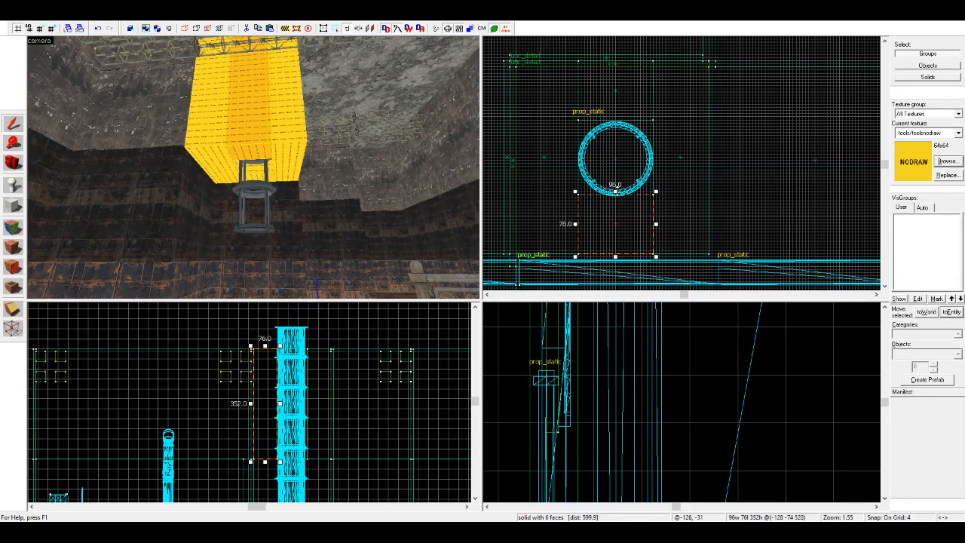
pyautogui.moveTo(615, 190); pyautogui.dragTo(616, 195)
pyautogui.click(664, 200)
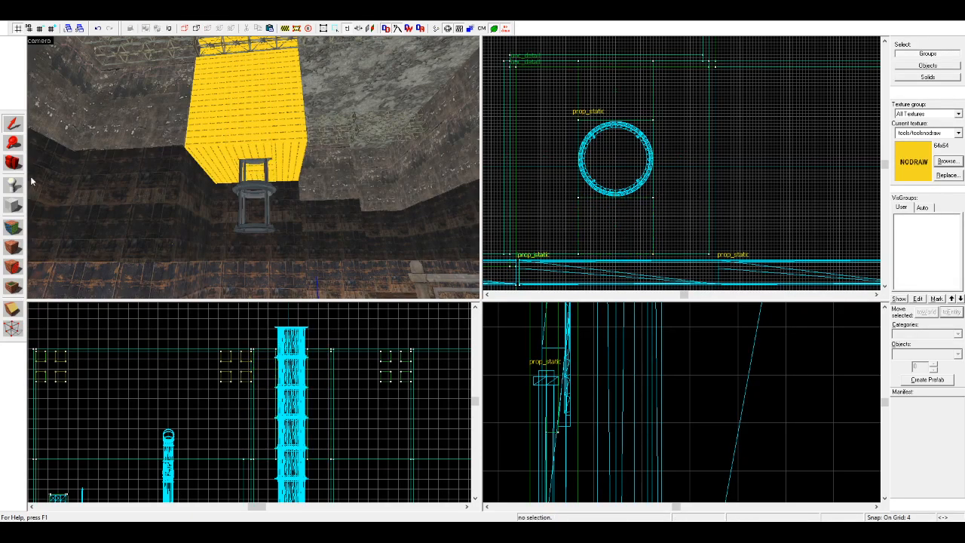
# Step: Apply the adjacent concrete wall texture to the outer nodraw faces of the ladder shaft blocks
pyautogui.click(13, 227)
pyautogui.click(143, 119)
pyautogui.rightClick(223, 117)
pyautogui.rightClick(257, 119)
pyautogui.press('d')
pyautogui.rightClick(207, 129)
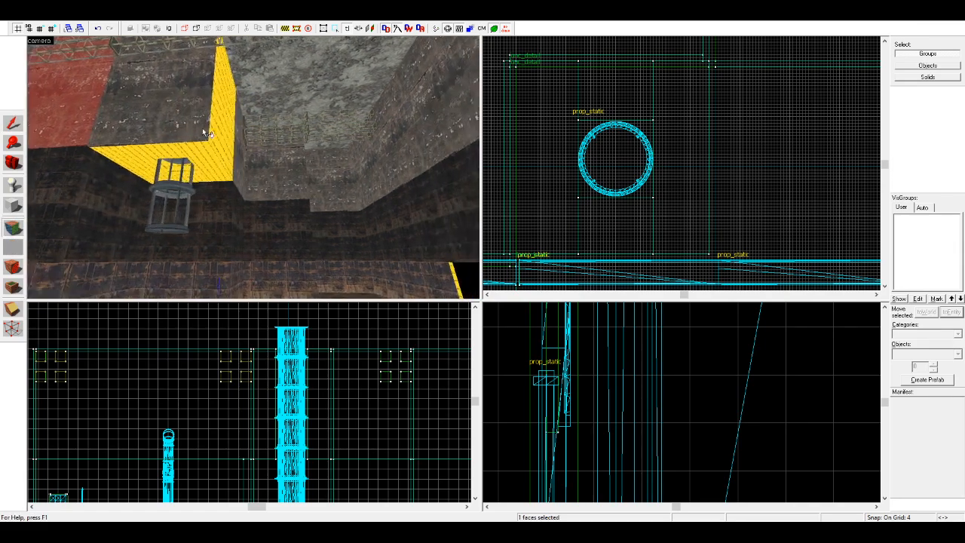
pyautogui.press('d')
pyautogui.rightClick(174, 132)
pyautogui.click(180, 187)
# Step: Sample the rocky ceiling texture and apply it to the undersides of the blocks around the ladder shaft
pyautogui.click(216, 74)
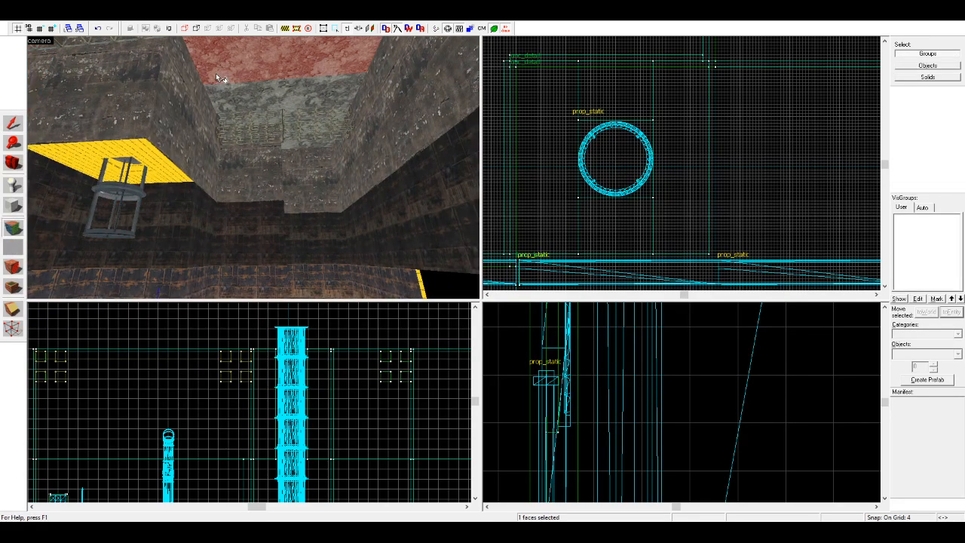
pyautogui.rightClick(170, 169)
pyautogui.rightClick(156, 179)
pyautogui.press('a')
pyautogui.press('w')
pyautogui.press('a')
pyautogui.rightClick(199, 190)
pyautogui.rightClick(263, 118)
# Step: Apply the concrete wall texture to the nodraw faces inside the ladder shaft
pyautogui.click(119, 205)
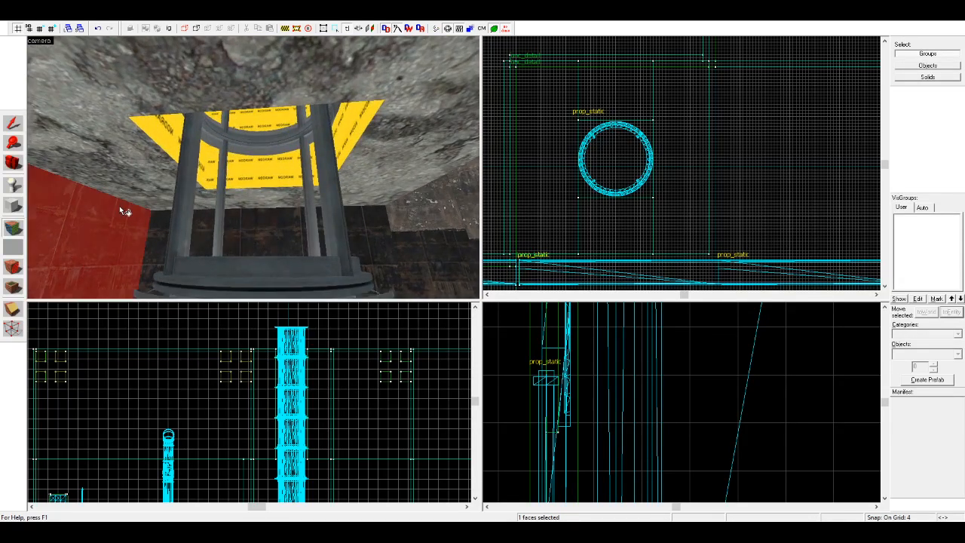
pyautogui.press('w')
pyautogui.click(143, 138)
pyautogui.press('s')
pyautogui.scroll(8, 175, 120)
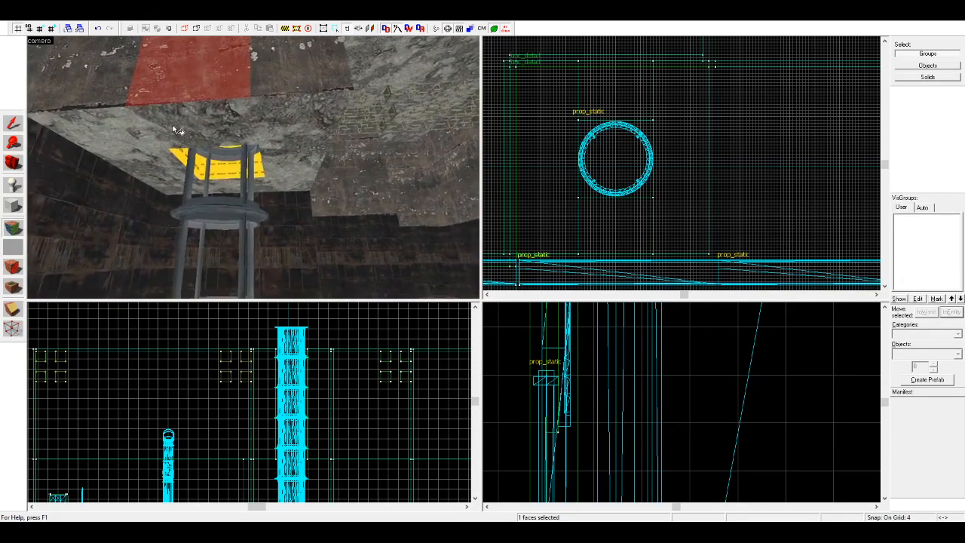
pyautogui.moveTo(212, 188); pyautogui.dragTo(359, 136)
pyautogui.press('s')
pyautogui.press('d')
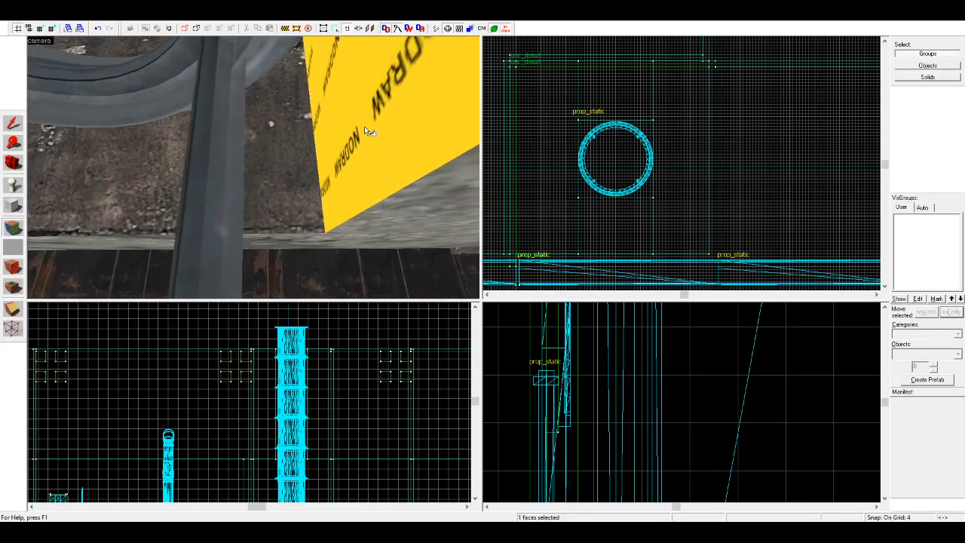
pyautogui.rightClick(285, 198)
pyautogui.press('w')
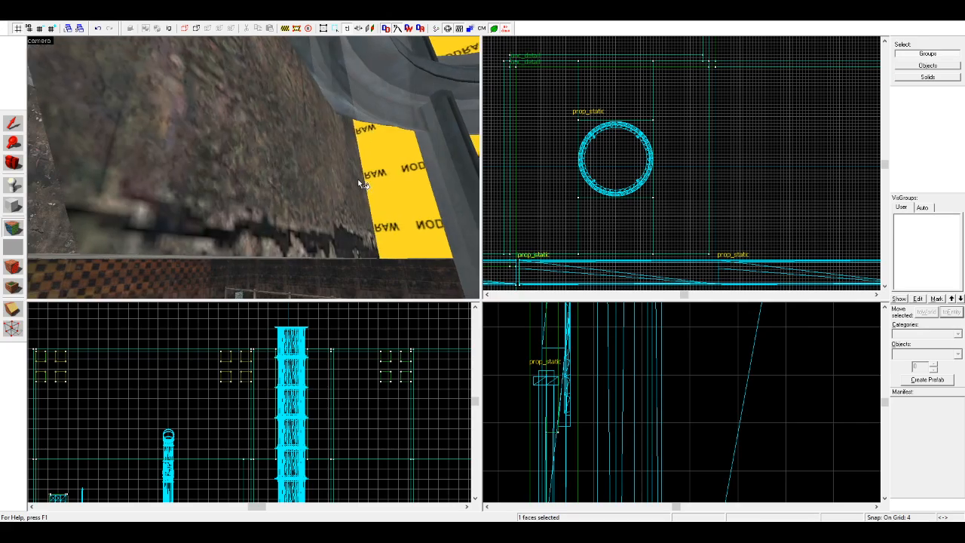
pyautogui.press('d')
pyautogui.rightClick(327, 177)
pyautogui.press('s')
# Step: Slope the dark metal wall section beside the ladder by pulling its upper front vertices out into the room
pyautogui.press('s')
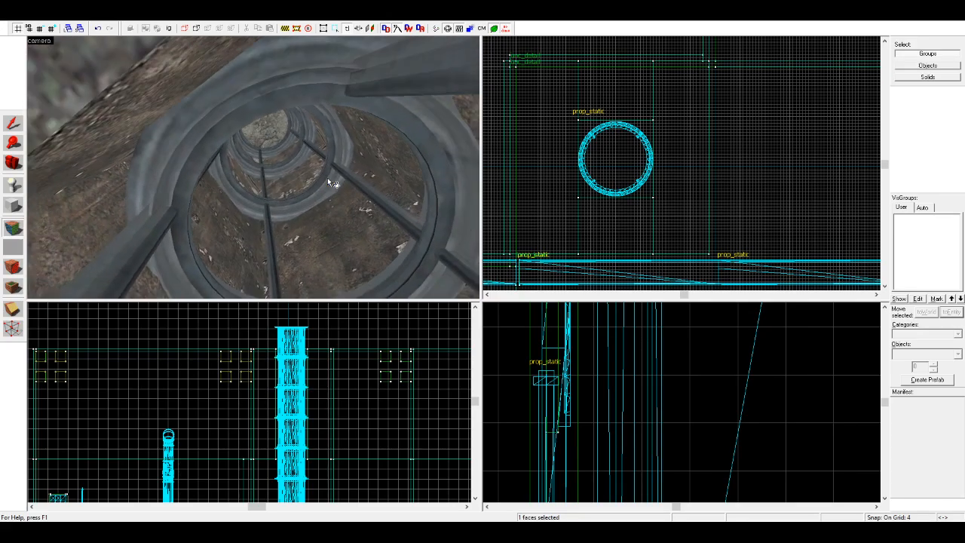
pyautogui.click(13, 163)
pyautogui.press('s')
pyautogui.moveTo(253, 167)
pyautogui.mouseDown()
pyautogui.moveTo(236, 160)
pyautogui.moveTo(253, 167)
pyautogui.mouseUp()
pyautogui.press('s')
pyautogui.press('d')
pyautogui.press('d')
pyautogui.click(13, 123)
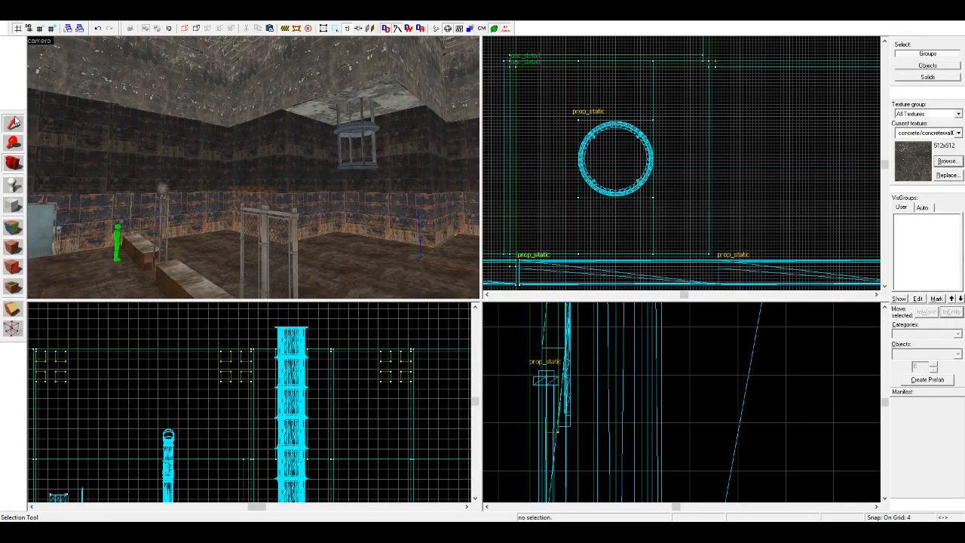
pyautogui.click(262, 154)
pyautogui.scroll(-4, 604, 156)
pyautogui.scroll(4, 605, 157)
pyautogui.scroll(-2, 249, 402)
pyautogui.scroll(6, 249, 402)
pyautogui.scroll(-4, 258, 330)
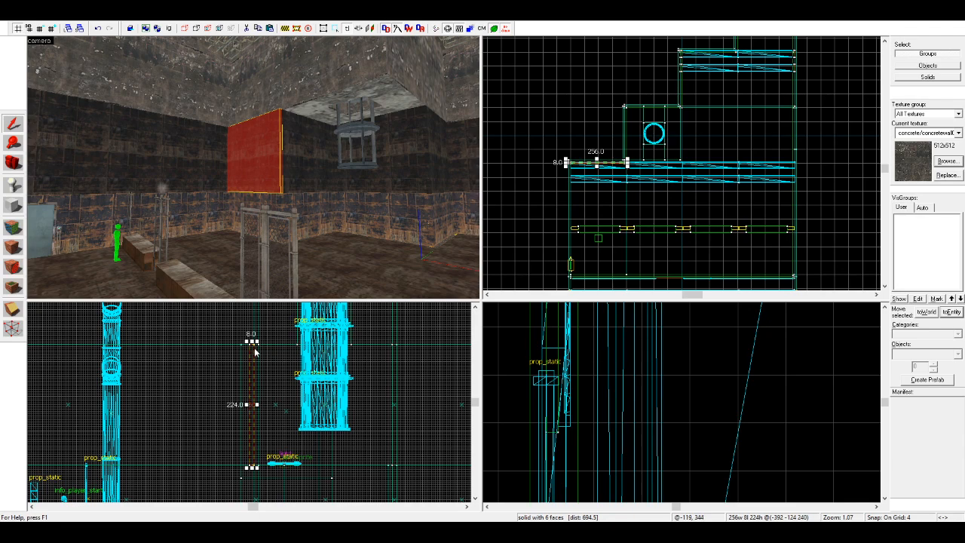
pyautogui.scroll(-1, 249, 343)
pyautogui.click(12, 328)
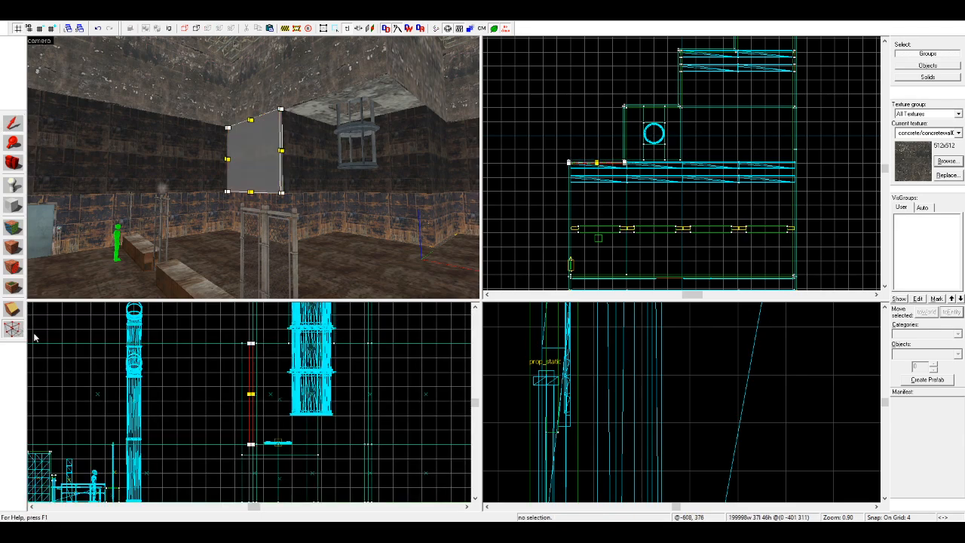
pyautogui.scroll(5, 251, 341)
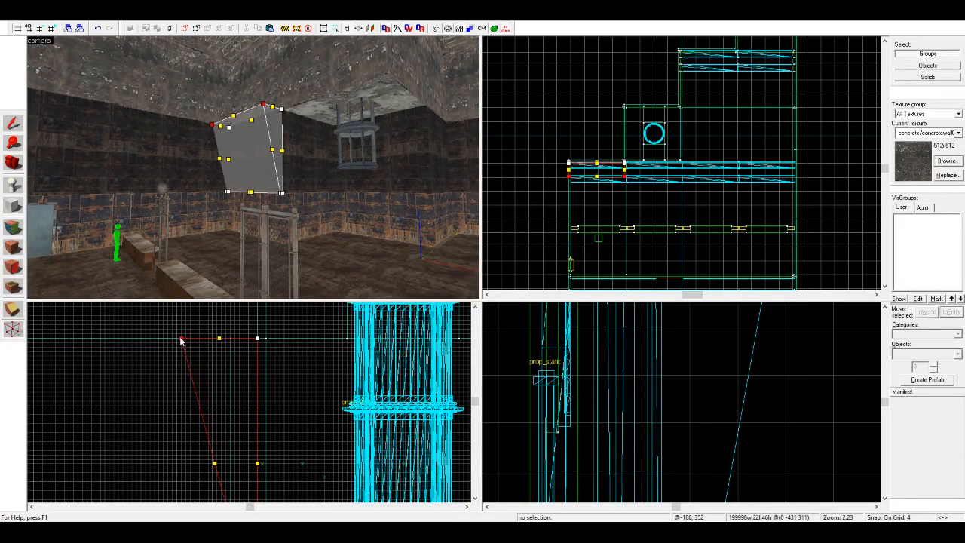
# Step: Taper the sloped wall by moving its lower front vertices onto the rear edge, and delete the overlapping duplicate solid
pyautogui.click(12, 123)
pyautogui.scroll(-4, 207, 361)
pyautogui.scroll(5, 230, 474)
pyautogui.click(12, 332)
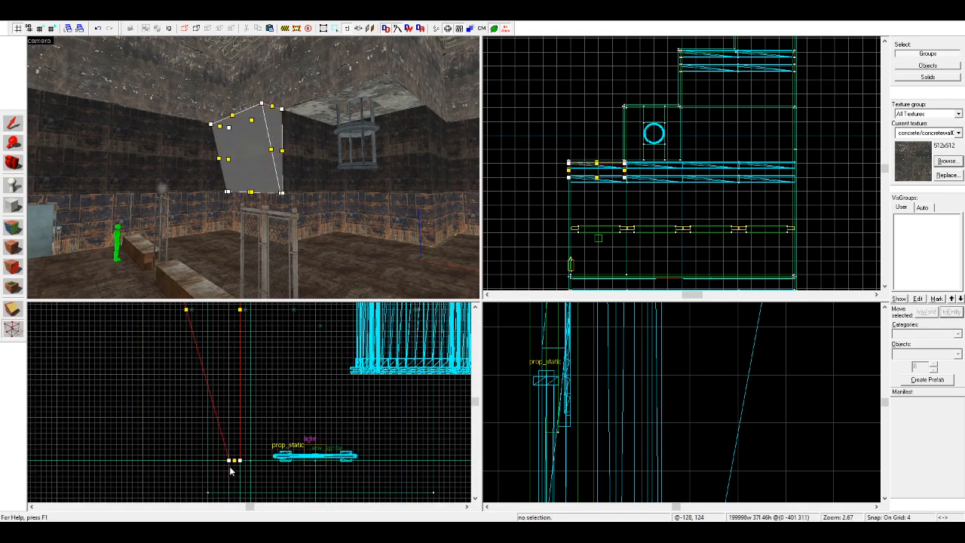
pyautogui.moveTo(231, 464); pyautogui.dragTo(242, 464)
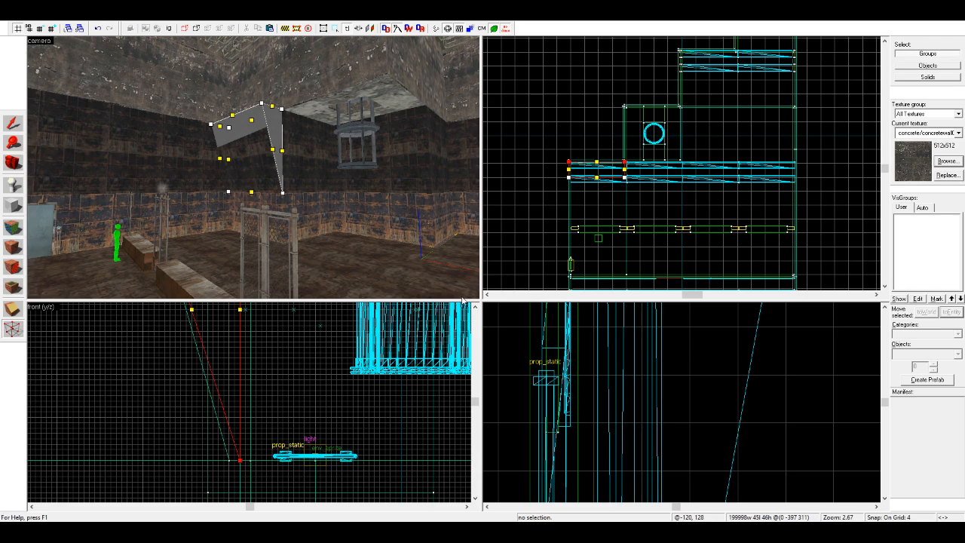
pyautogui.click(12, 122)
pyautogui.press('Escape')
pyautogui.click(265, 158)
pyautogui.scroll(-8, 210, 460)
pyautogui.scroll(4, 209, 460)
pyautogui.press('Delete')
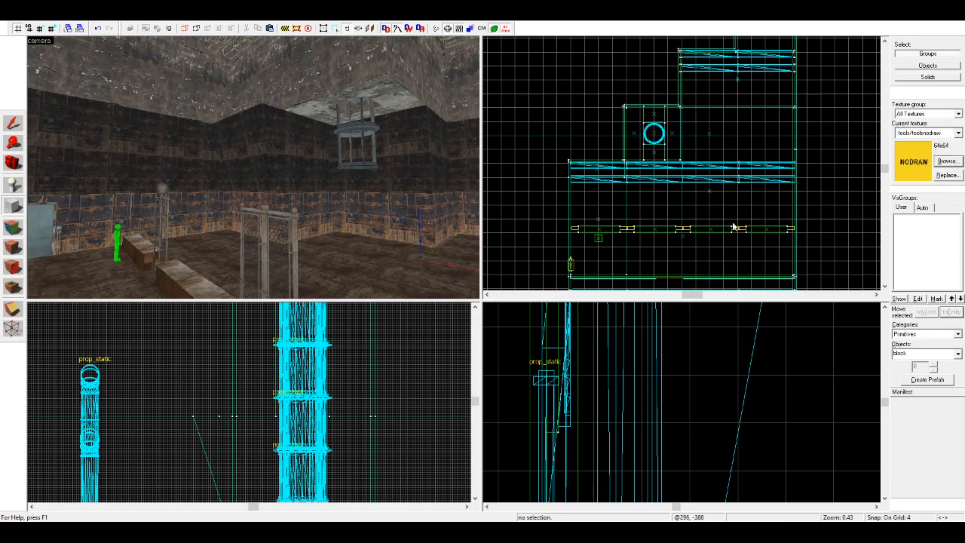
# Step: Create a 256 by 72 by 344 unit nodraw block on top of the sloped wall, reaching up to the ceiling
pyautogui.scroll(5, 611, 170)
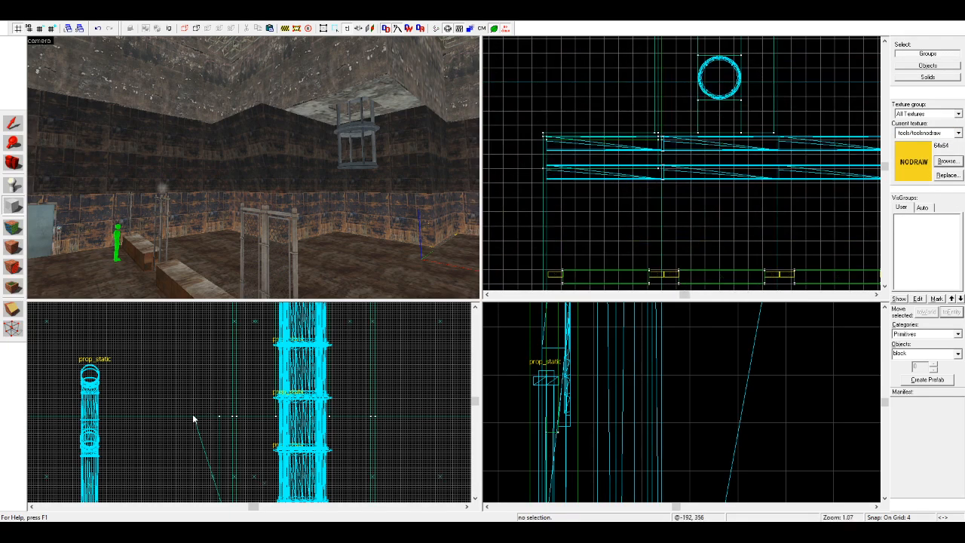
pyautogui.scroll(-7, 200, 396)
pyautogui.moveTo(200, 397); pyautogui.dragTo(231, 435)
pyautogui.scroll(4, 211, 375)
pyautogui.scroll(6, 214, 380)
pyautogui.scroll(-3, 229, 427)
pyautogui.scroll(6, 229, 428)
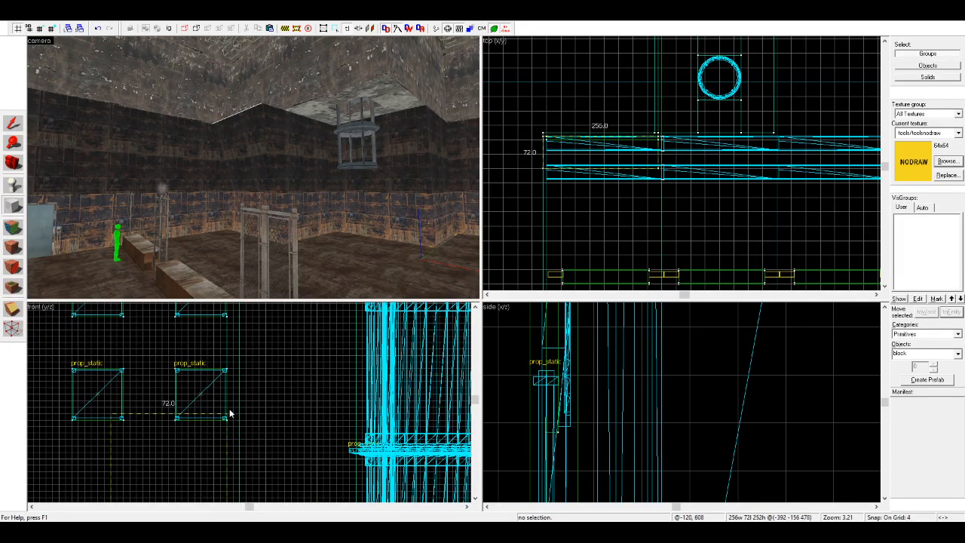
pyautogui.scroll(-5, 231, 335)
pyautogui.moveTo(230, 342)
pyautogui.mouseDown()
pyautogui.moveTo(226, 317)
pyautogui.moveTo(234, 322)
pyautogui.mouseUp()
pyautogui.scroll(4, 229, 307)
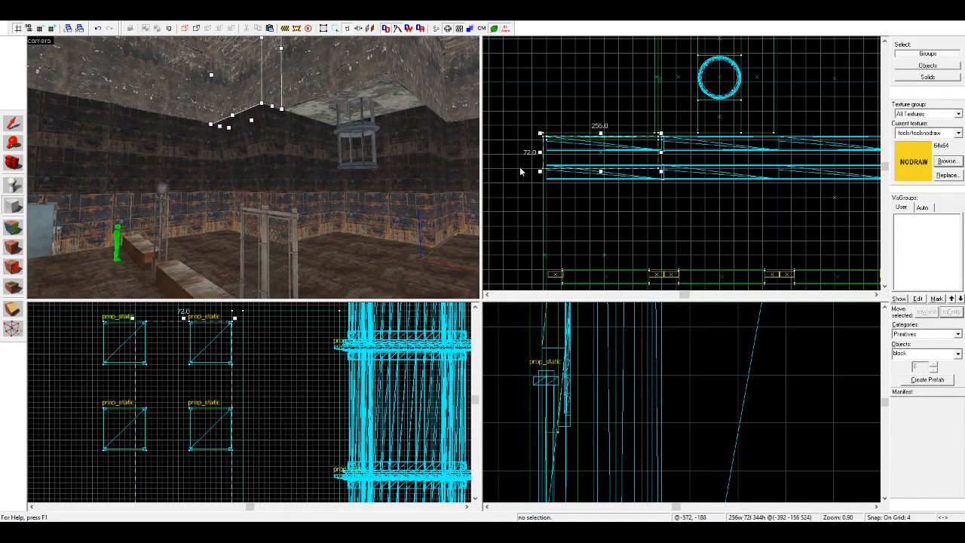
pyautogui.press('Return')
pyautogui.press('Escape')
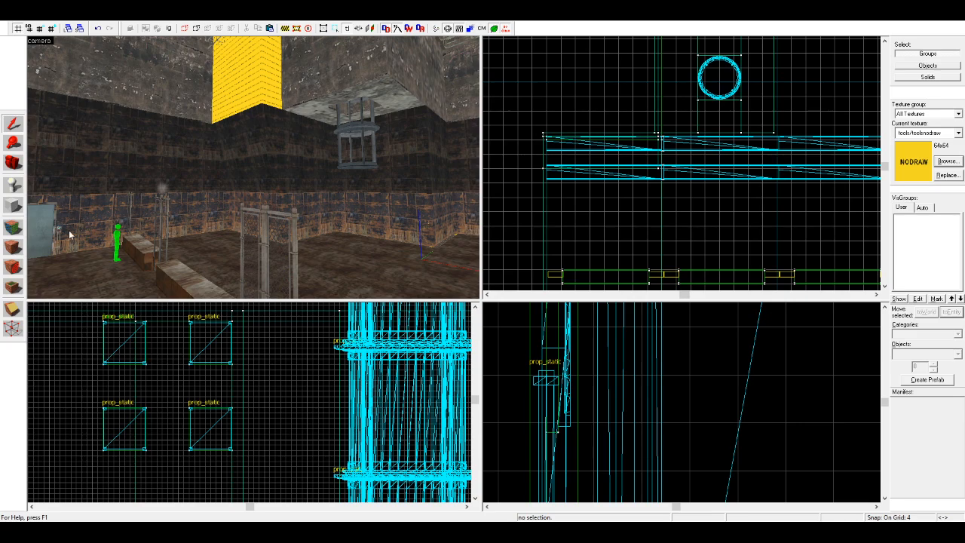
# Step: Sample the metal panel texture from the sloped wall below the new nodraw block
pyautogui.click(16, 232)
pyautogui.click(255, 137)
pyautogui.press('s')
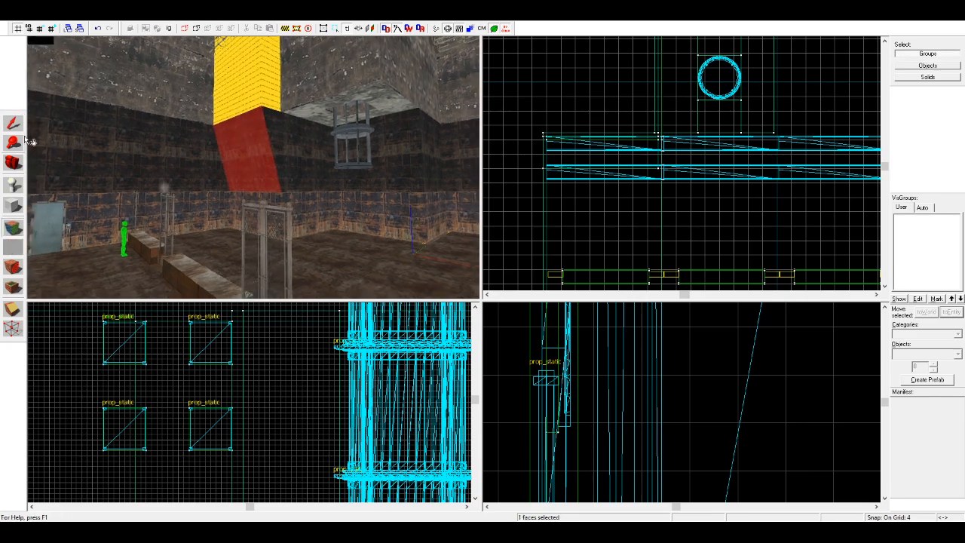
# Step: Move the group of ceiling trusses out of the new block so it sits flush against the block's front face
pyautogui.click(15, 125)
pyautogui.scroll(1, 224, 68)
pyautogui.click(227, 51)
pyautogui.scroll(4, 592, 181)
pyautogui.moveTo(576, 120); pyautogui.dragTo(600, 238)
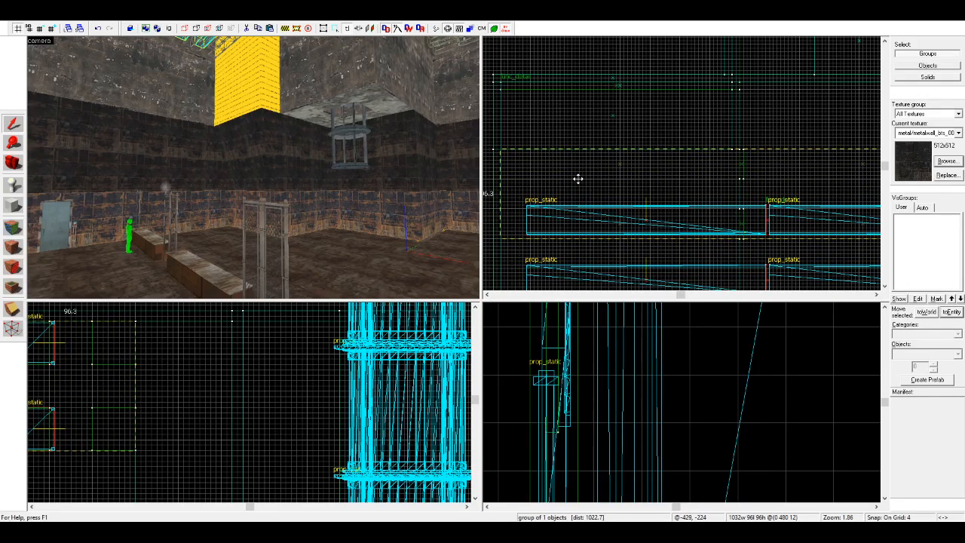
pyautogui.moveTo(578, 178); pyautogui.dragTo(578, 179)
pyautogui.click(682, 268)
# Step: Apply the sampled metal panel texture to the nodraw face of the block above the sloped wall
pyautogui.scroll(2, 284, 157)
pyautogui.moveTo(284, 156); pyautogui.dragTo(285, 162, button='middle')
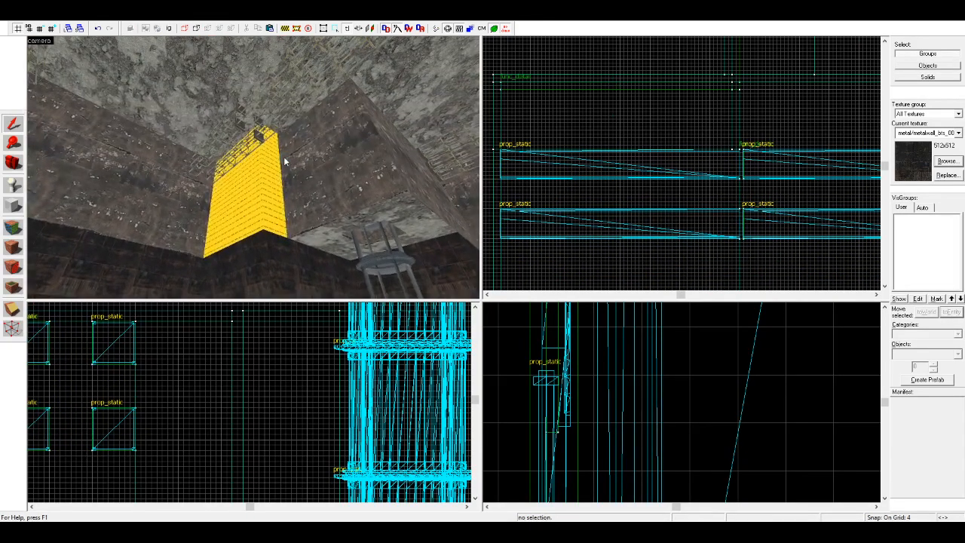
pyautogui.click(13, 226)
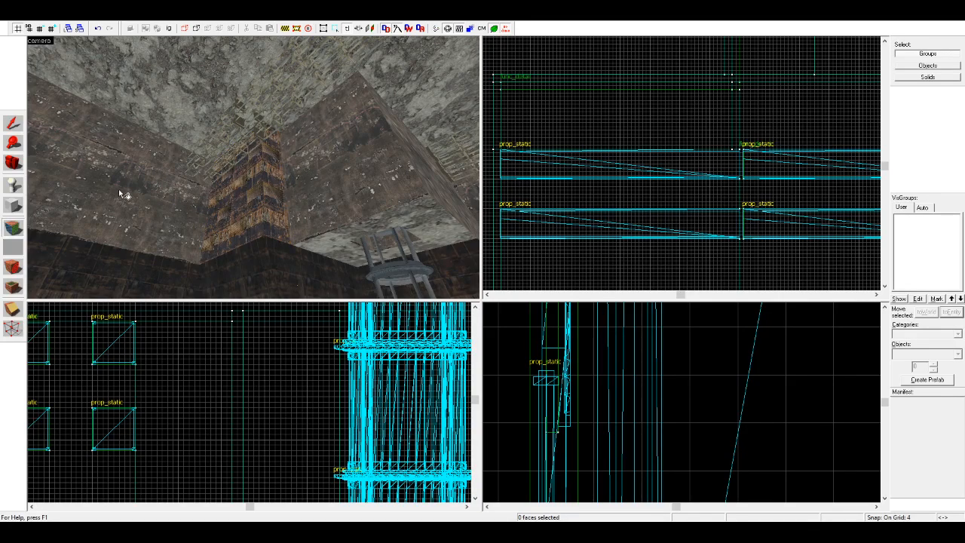
# Step: Apply the sloped wall's metal panel texture, continued from its selected face, to the front face of the block above it
pyautogui.click(250, 265)
pyautogui.rightClick(270, 214)
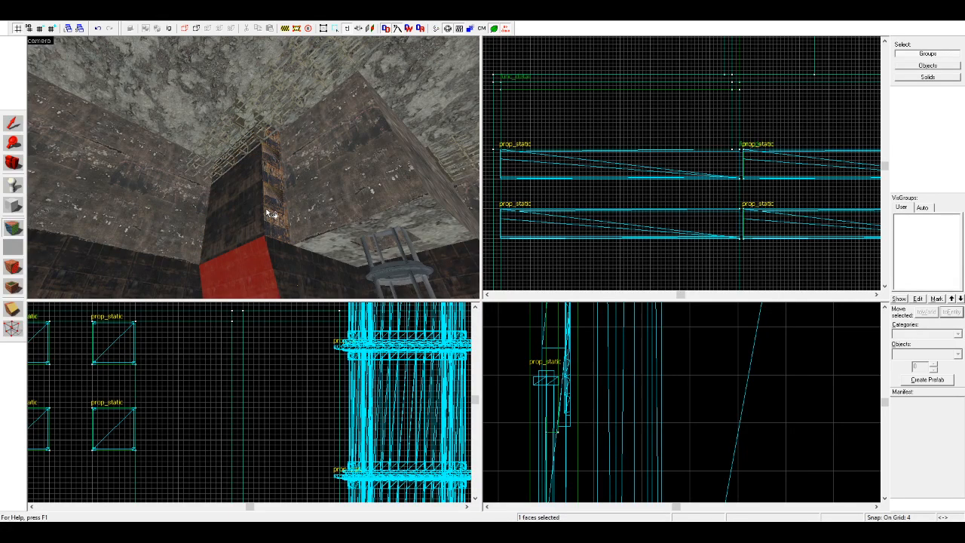
pyautogui.click(13, 163)
# Step: Copy the sloped wall together with the block above it to the far wall of the room, below the other ceiling trusses
pyautogui.moveTo(253, 167); pyautogui.dragTo(271, 192)
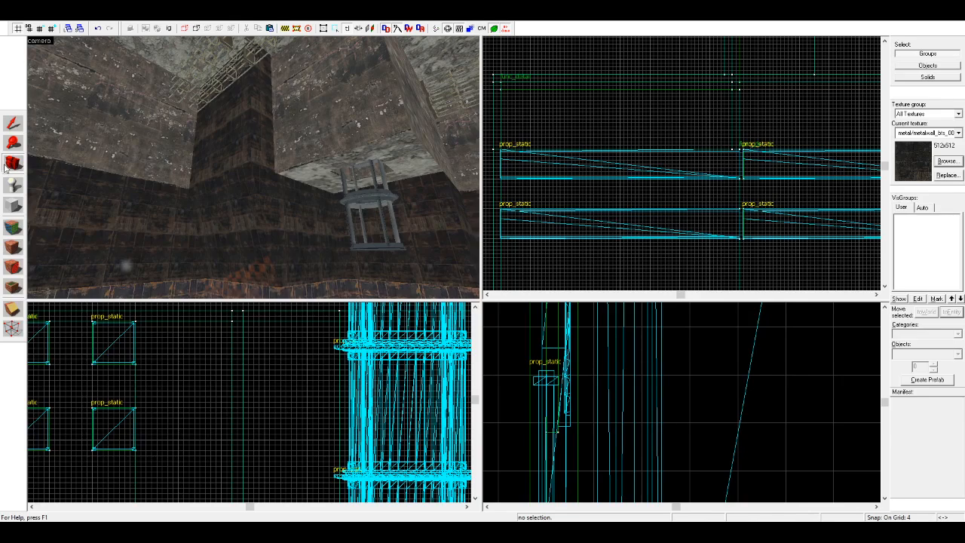
pyautogui.press('s')
pyautogui.moveTo(160, 175); pyautogui.dragTo(254, 167)
pyautogui.press('w')
pyautogui.press('d')
pyautogui.press('a')
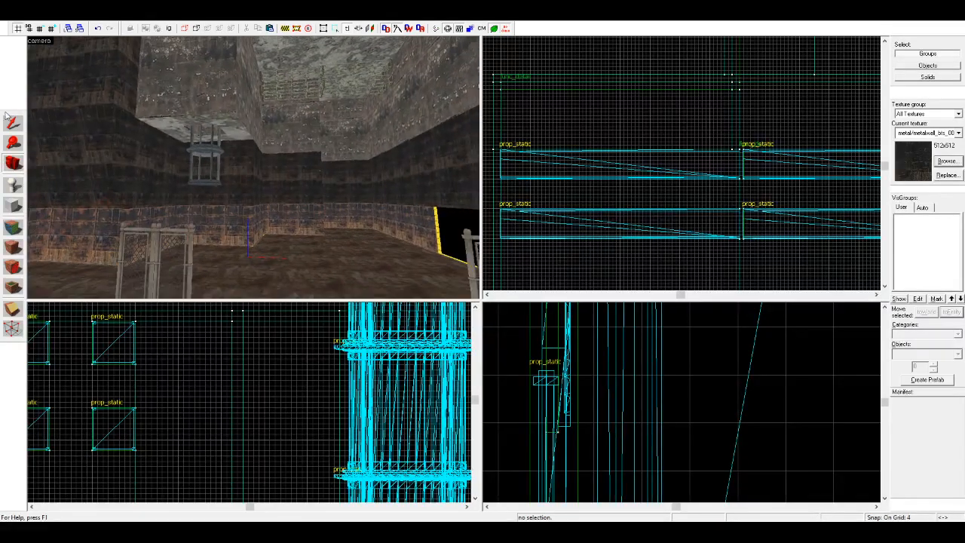
pyautogui.click(75, 154)
pyautogui.keyDown('ctrl'); pyautogui.click(102, 96); pyautogui.keyUp('ctrl')
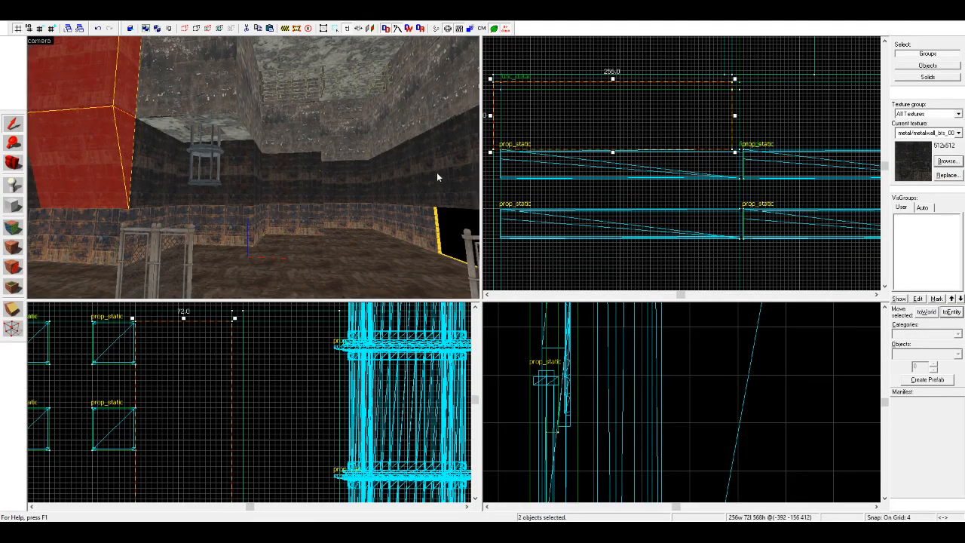
pyautogui.click(310, 175)
pyautogui.click(107, 165)
pyautogui.keyDown('ctrl'); pyautogui.click(108, 93); pyautogui.keyUp('ctrl')
pyautogui.scroll(-8, 678, 115)
pyautogui.moveTo(643, 127)
pyautogui.keyDown('shift'); pyautogui.mouseDown()
pyautogui.moveTo(630, 186)
pyautogui.moveTo(715, 96)
pyautogui.moveTo(702, 77)
pyautogui.moveTo(672, 126)
pyautogui.moveTo(685, 120)
pyautogui.mouseUp(); pyautogui.keyUp('shift')
pyautogui.scroll(-3, 630, 185)
pyautogui.scroll(12, 708, 84)
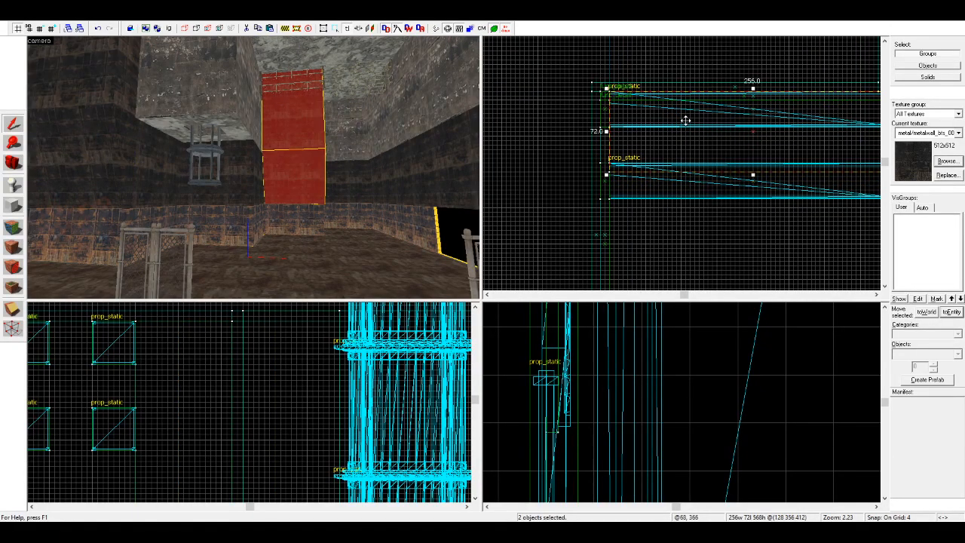
# Step: Try to shift only the copied sloped wall so that it lines up with the neighbouring wall panels
pyautogui.press('z')
pyautogui.press('w')
pyautogui.press('d')
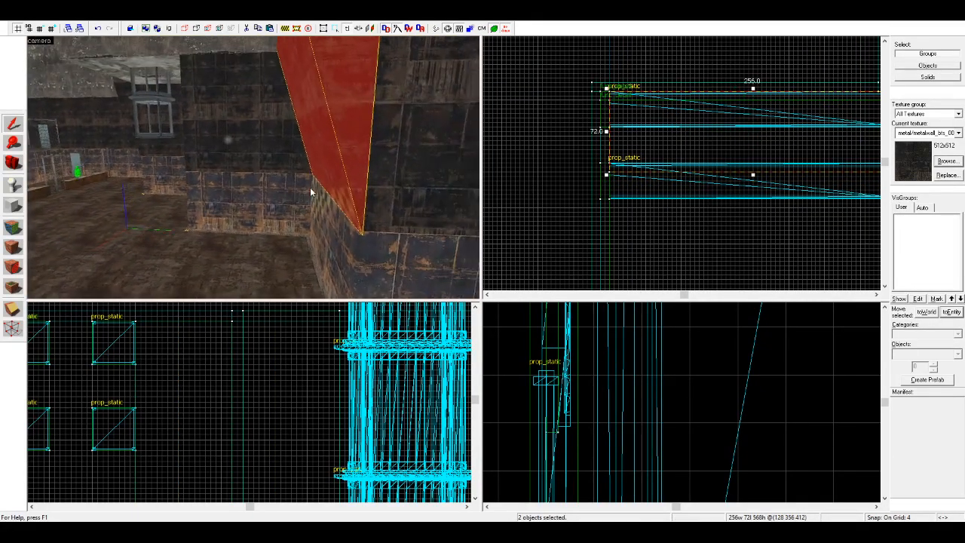
pyautogui.press('z')
pyautogui.click(318, 192)
pyautogui.press('w')
pyautogui.press('d')
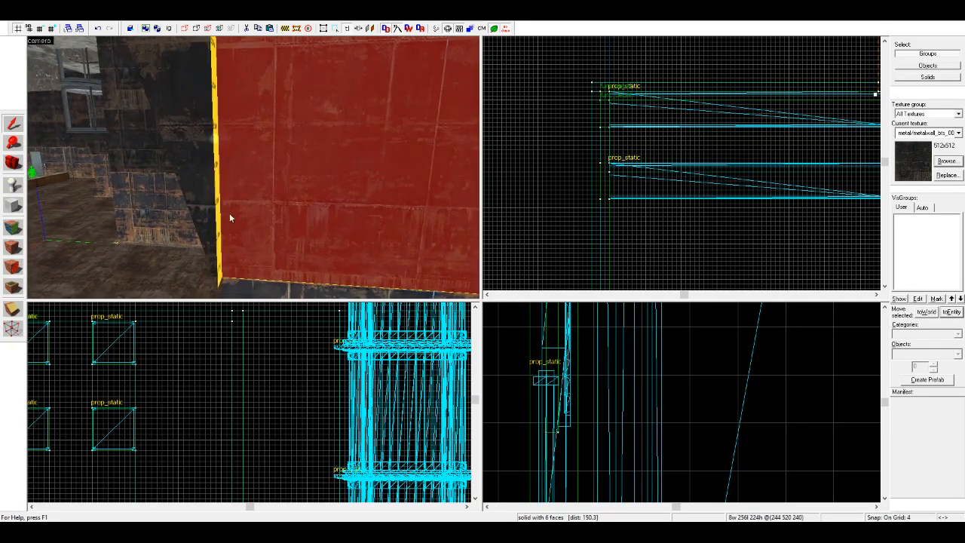
pyautogui.click(210, 216)
pyautogui.scroll(-2, 607, 201)
pyautogui.scroll(2, 648, 132)
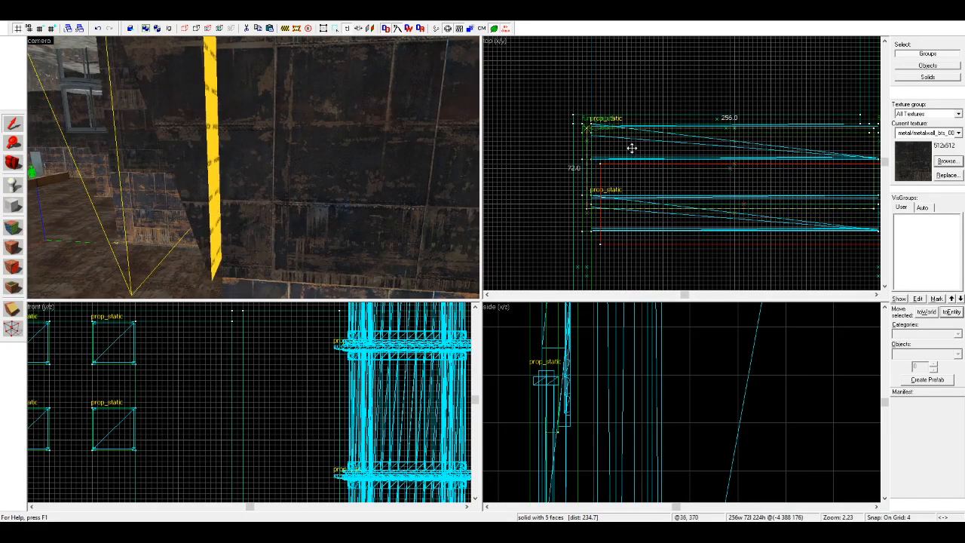
pyautogui.press('s')
pyautogui.press('a')
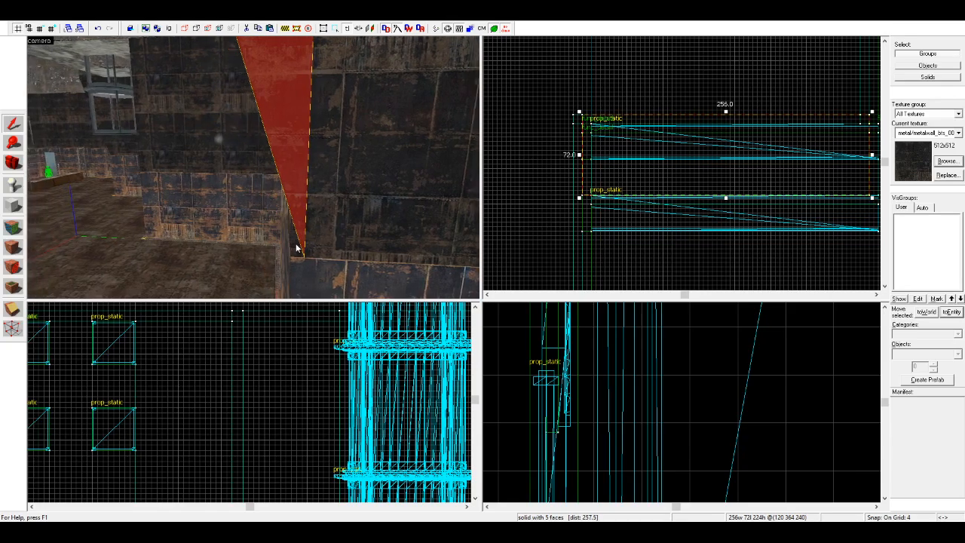
# Step: Undo the separate move of the copied sloped wall, restoring the selection of wall and upper block
pyautogui.click(295, 245)
pyautogui.press('a')
pyautogui.click(317, 230)
pyautogui.click(331, 224)
pyautogui.click(328, 224)
pyautogui.press('z')
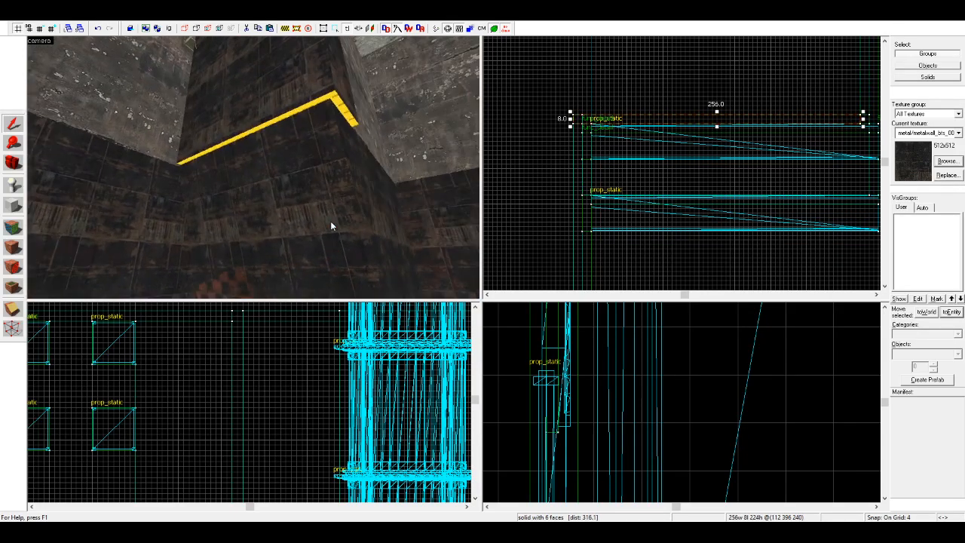
pyautogui.press('a')
pyautogui.press('s')
pyautogui.press('z')
pyautogui.click(310, 186)
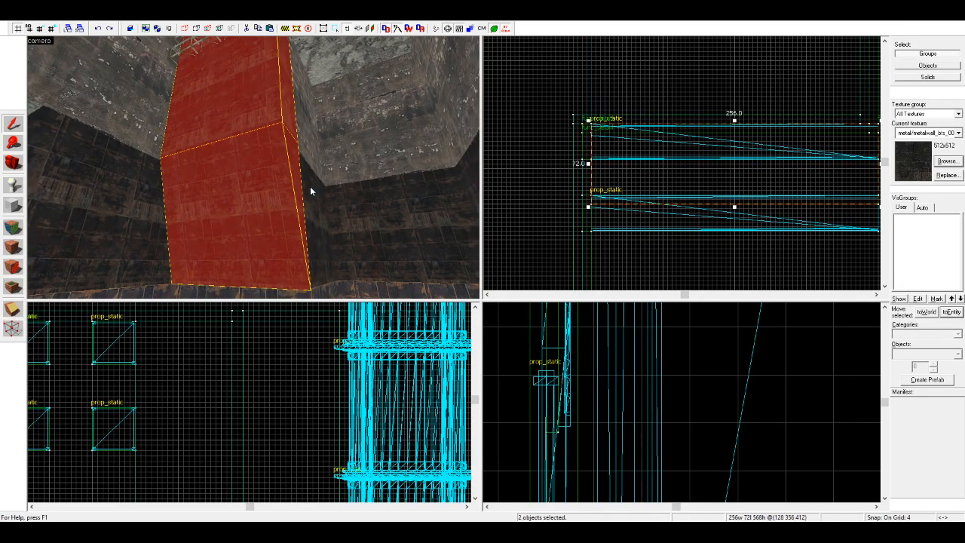
# Step: Shift the copied sloped wall and its upper block 8 units sideways, flush with the neighbouring wall, and deselect them
pyautogui.scroll(-5, 609, 135)
pyautogui.moveTo(645, 152); pyautogui.dragTo(659, 127)
pyautogui.scroll(4, 636, 147)
pyautogui.moveTo(781, 161)
pyautogui.mouseDown()
pyautogui.moveTo(772, 233)
pyautogui.moveTo(842, 159)
pyautogui.moveTo(781, 161)
pyautogui.mouseUp()
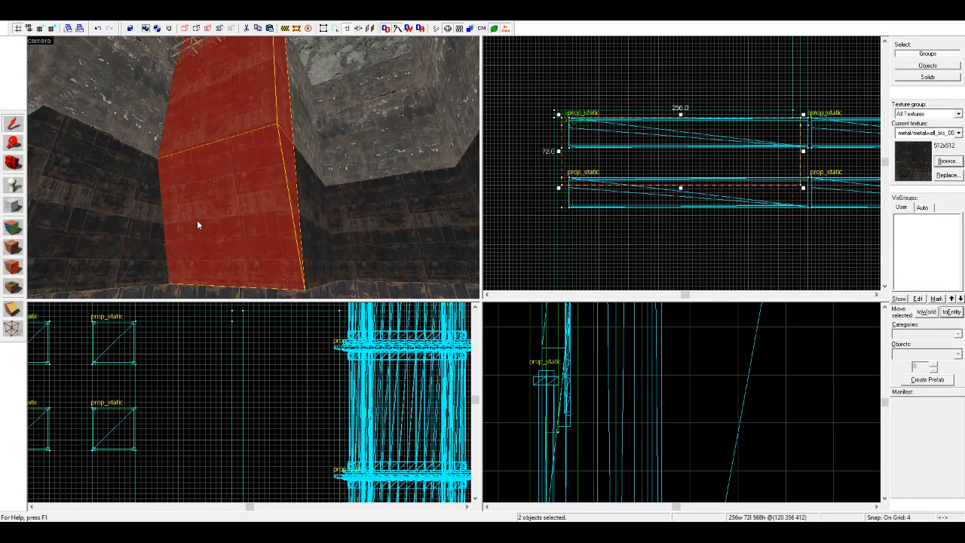
pyautogui.press('z')
pyautogui.press('w')
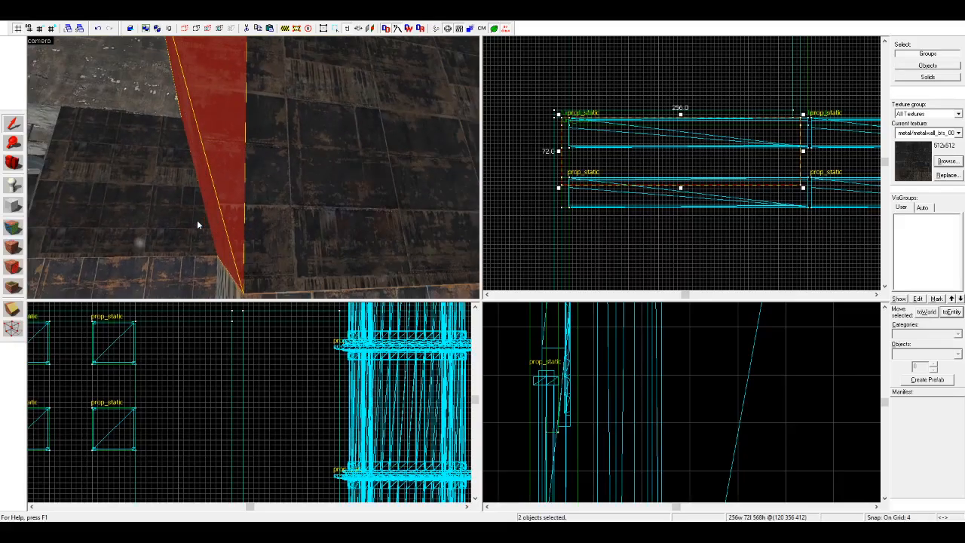
pyautogui.press('s')
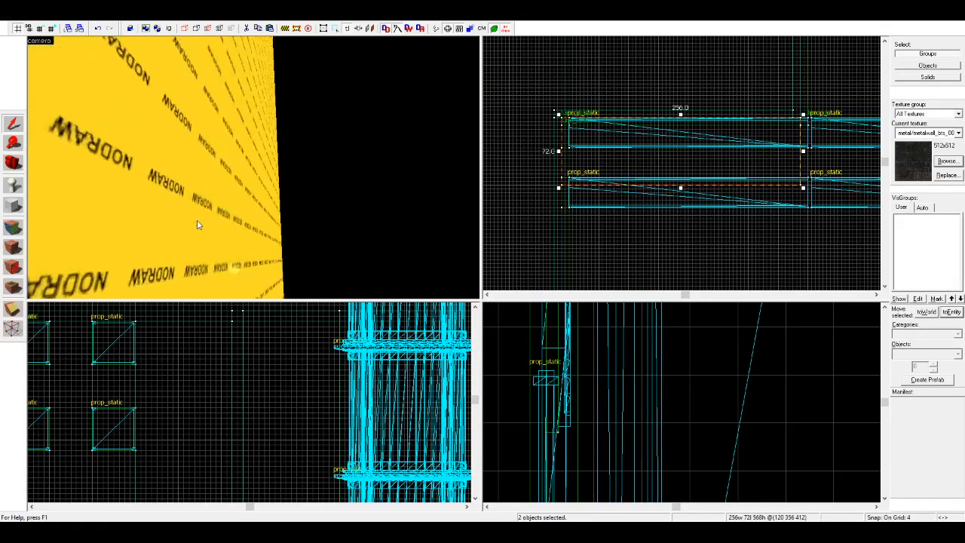
pyautogui.click(197, 225)
pyautogui.press('Escape')
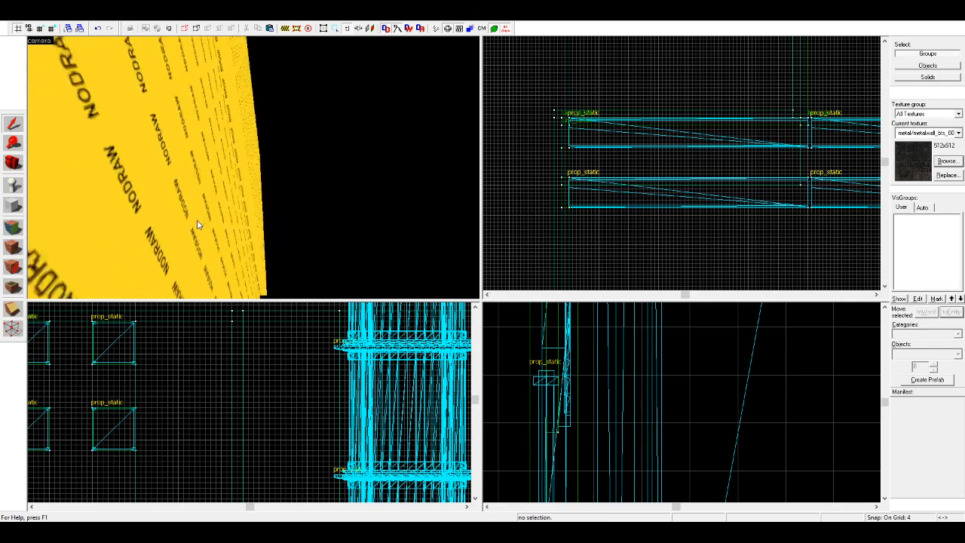
pyautogui.press('w')
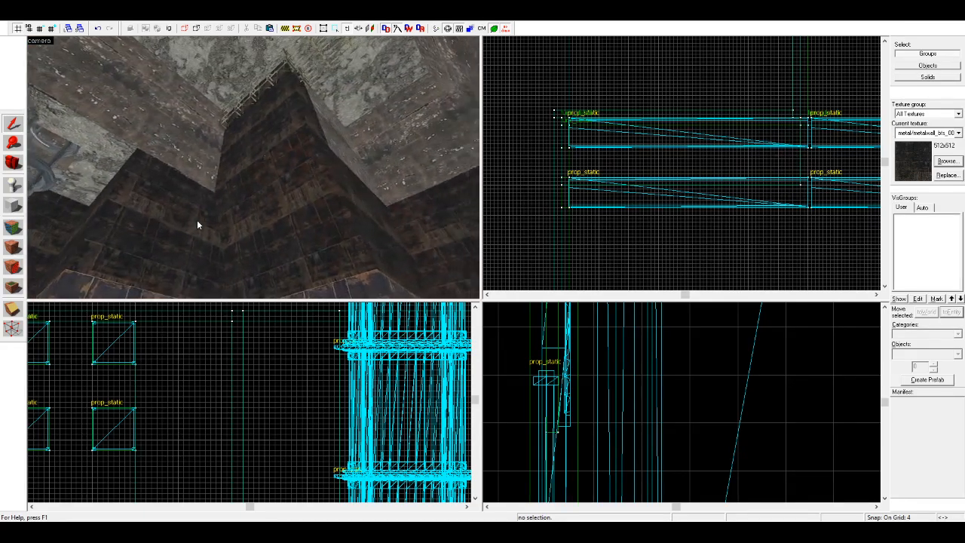
# Step: Try to move the ceiling truss group on its own out of the copied upper block
pyautogui.press('z')
pyautogui.click(270, 76)
pyautogui.click(272, 74)
pyautogui.scroll(-9, 622, 153)
pyautogui.scroll(5, 659, 167)
pyautogui.scroll(5, 696, 129)
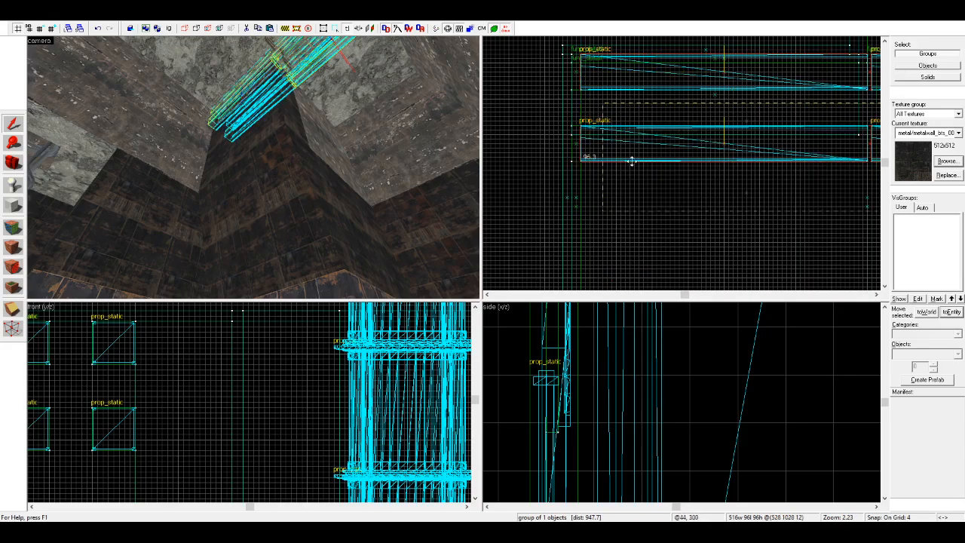
pyautogui.moveTo(603, 168); pyautogui.dragTo(595, 209)
pyautogui.press('Escape')
pyautogui.press('Escape')
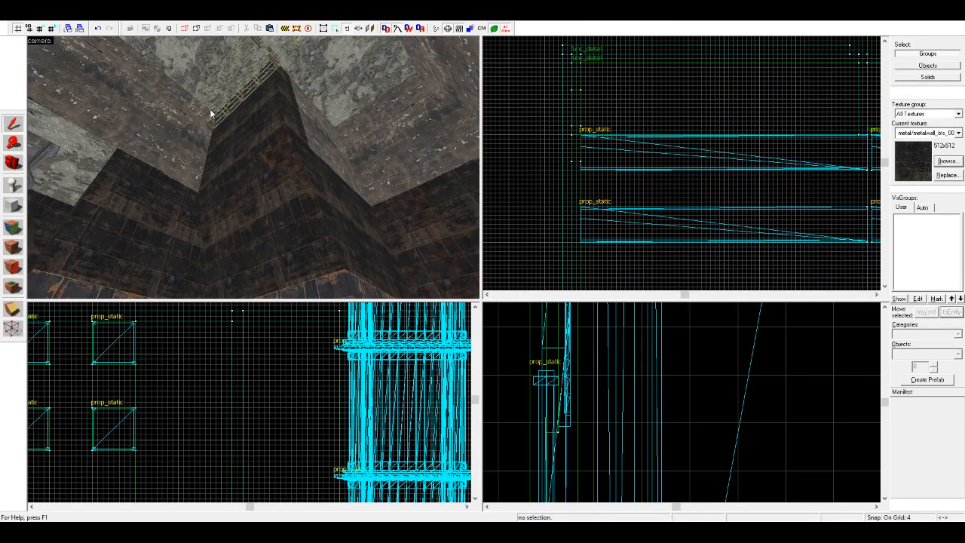
# Step: Undo the move of the ceiling truss group at the copied block
pyautogui.press('z')
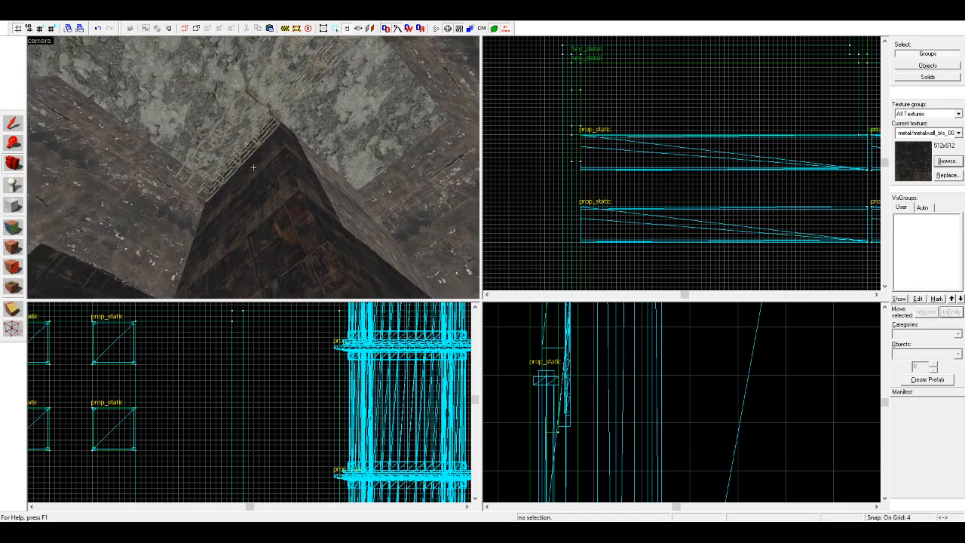
pyautogui.press('w')
pyautogui.press('z')
pyautogui.hotkey('ctrl', 'z')
pyautogui.hotkey('ctrl', 'z')
pyautogui.hotkey('ctrl', 'z')
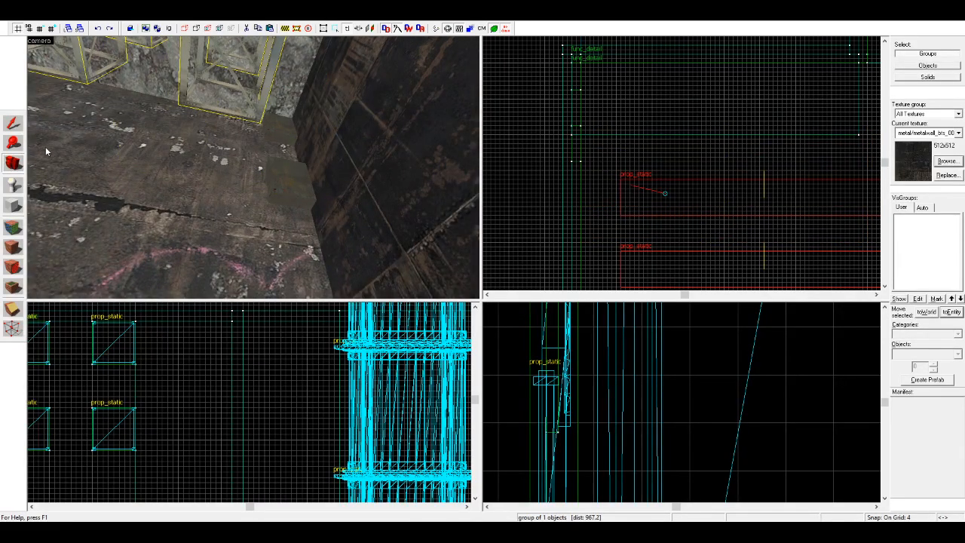
# Step: Move the ceiling truss group together with its mounting bases so they rest against the copied block's front face
pyautogui.moveTo(600, 109); pyautogui.dragTo(599, 189)
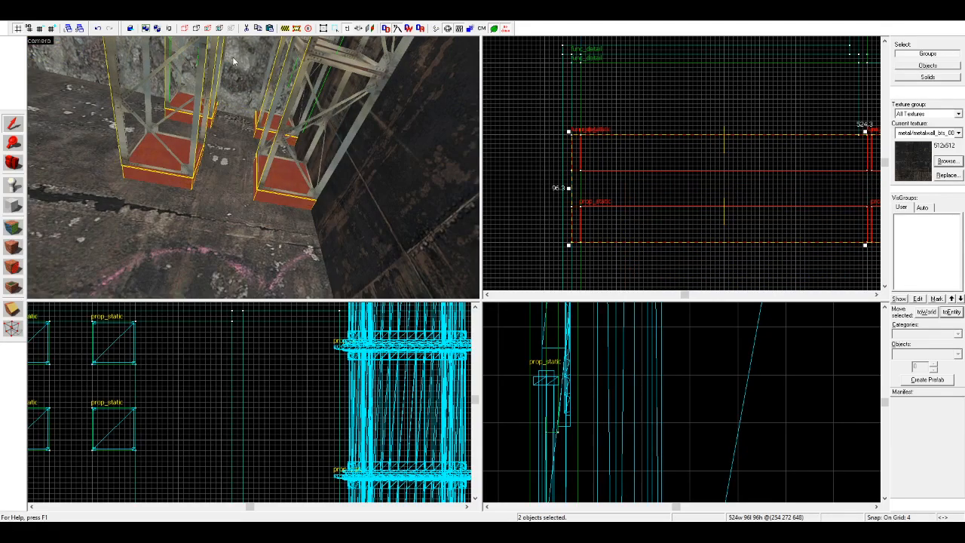
pyautogui.click(521, 155)
pyautogui.scroll(-3, 422, 165)
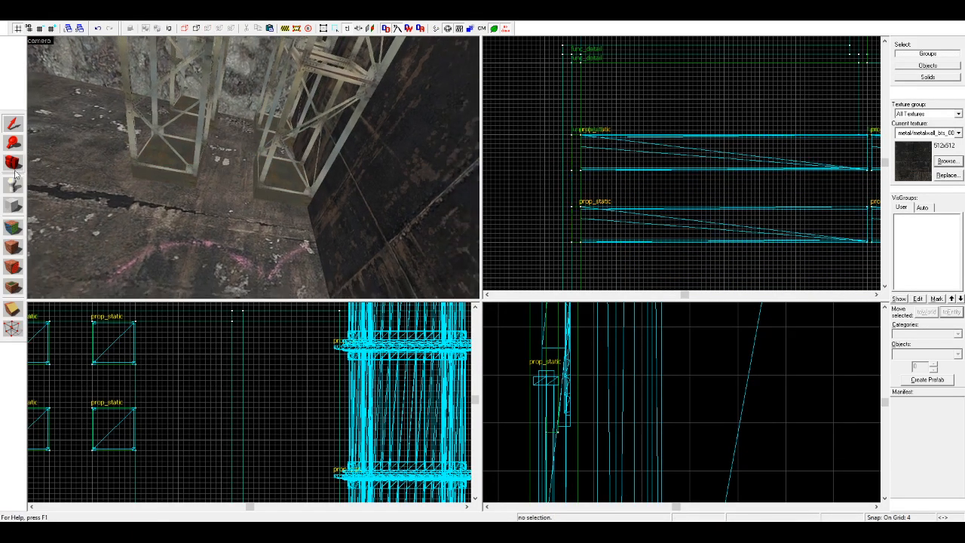
# Step: Inspect the room from several angles, checking the corner supports, ceiling trusses and ladder shaft
pyautogui.click(13, 162)
pyautogui.moveTo(98, 155); pyautogui.dragTo(254, 172)
pyautogui.scroll(-3, 254, 172)
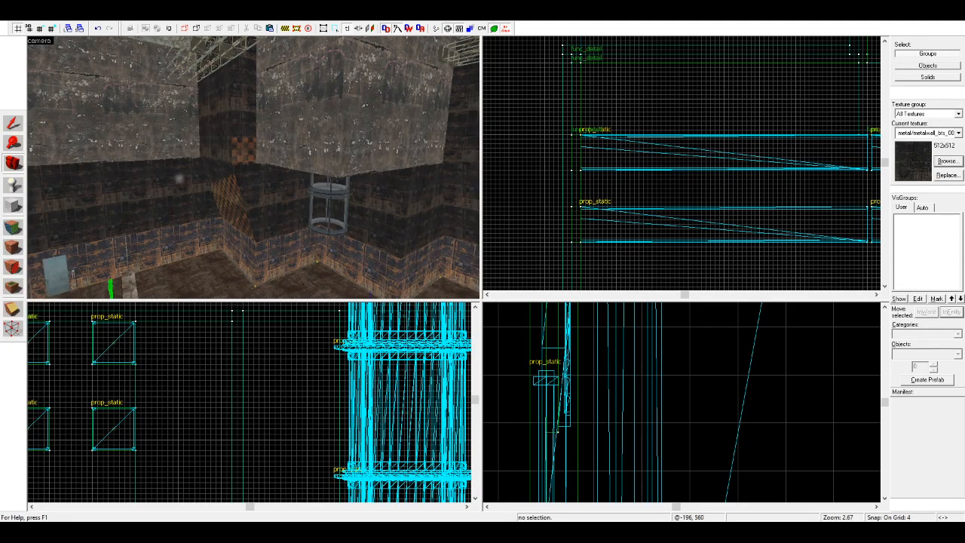
pyautogui.moveTo(226, 185); pyautogui.dragTo(242, 163)
pyautogui.press('d')
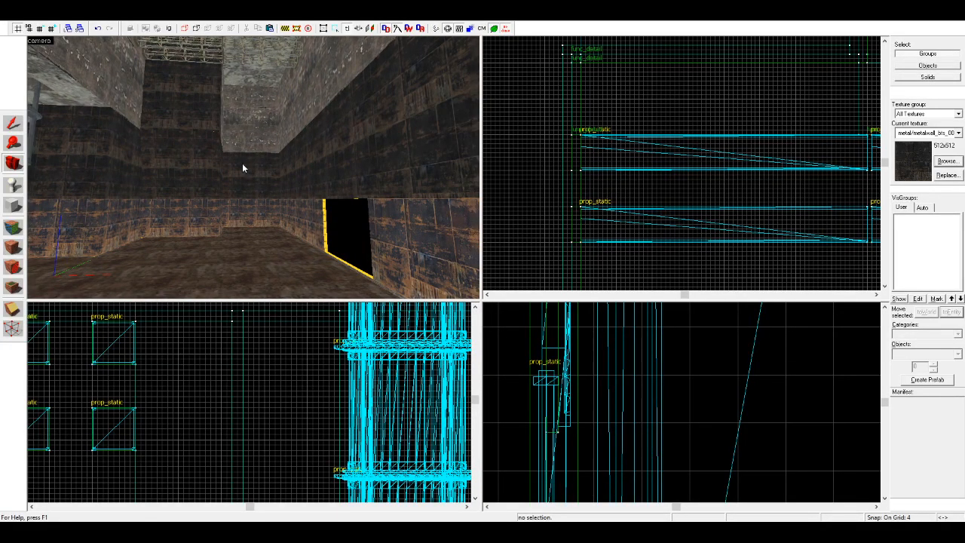
pyautogui.moveTo(242, 162)
pyautogui.mouseDown()
pyautogui.moveTo(253, 167)
pyautogui.moveTo(148, 144)
pyautogui.moveTo(254, 168)
pyautogui.mouseUp()
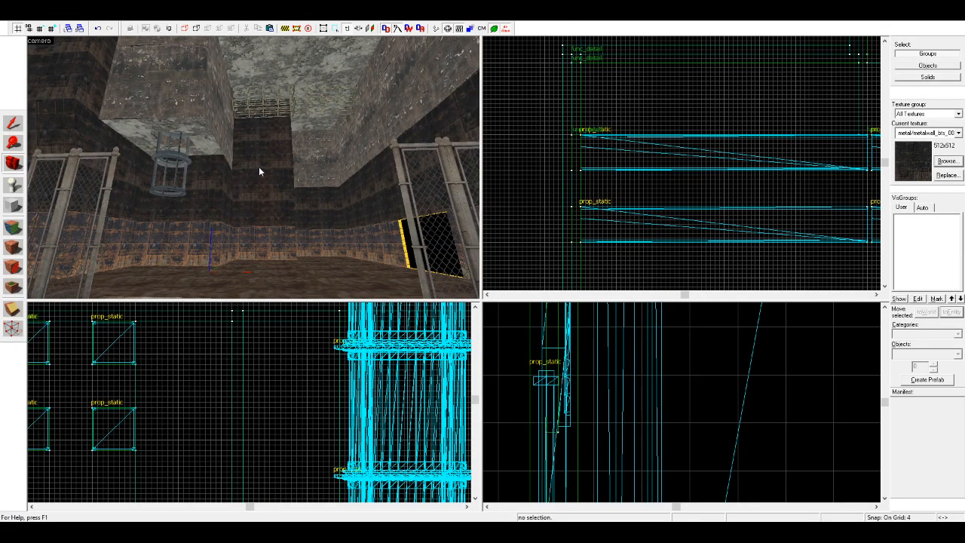
pyautogui.moveTo(259, 167); pyautogui.dragTo(254, 167)
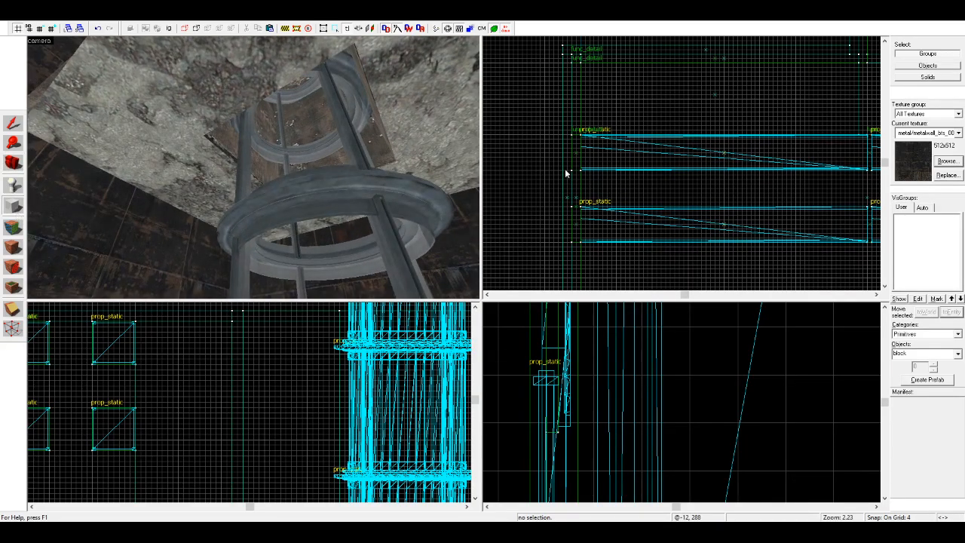
# Step: Copy the shaft's 96 by 72 by 352 unit wall block into the ladder opening and resize it to 48 by 48 units
pyautogui.scroll(-9, 590, 178)
pyautogui.scroll(7, 567, 241)
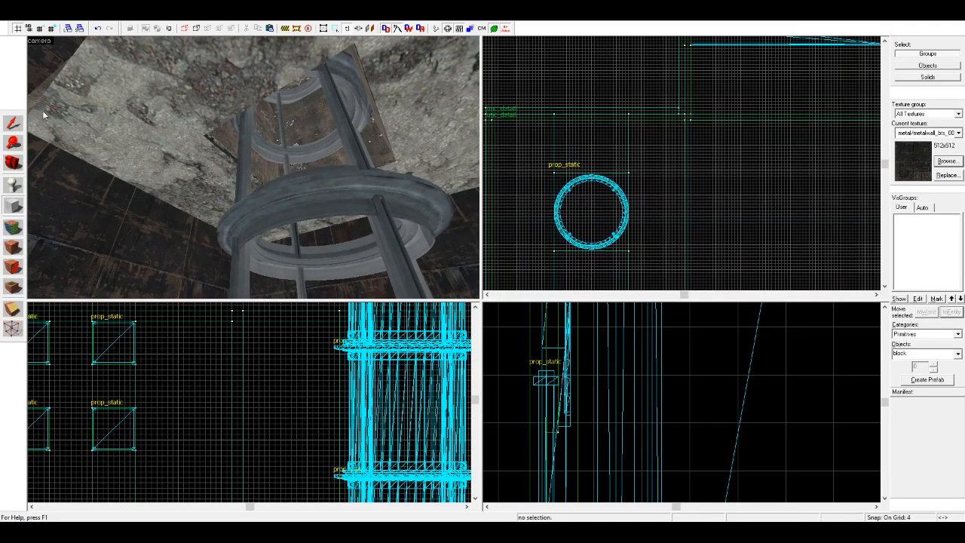
pyautogui.hotkey('shift', 's')
pyautogui.click(161, 142)
pyautogui.scroll(3, 546, 221)
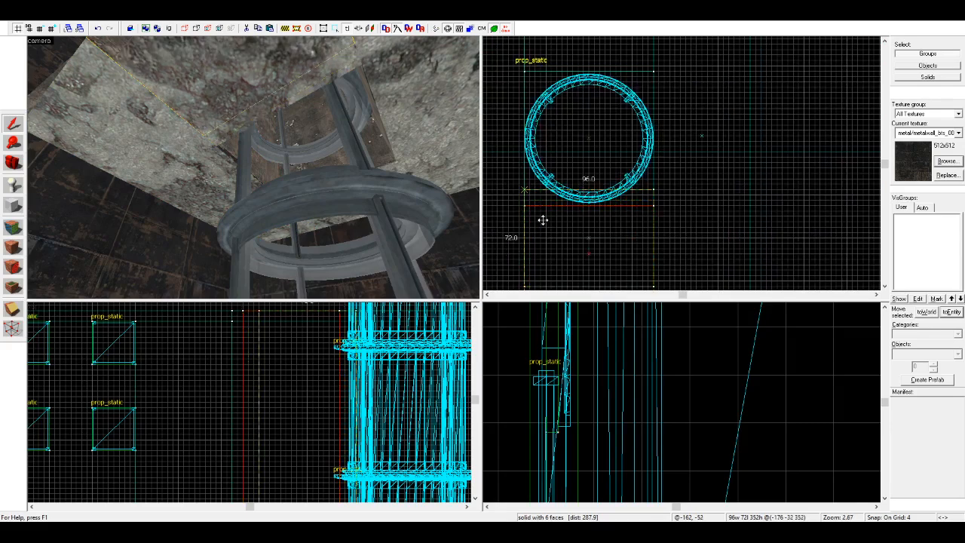
pyautogui.keyDown('shift'); pyautogui.moveTo(541, 140); pyautogui.dragTo(541, 140); pyautogui.keyUp('shift')
pyautogui.moveTo(656, 107); pyautogui.dragTo(593, 148)
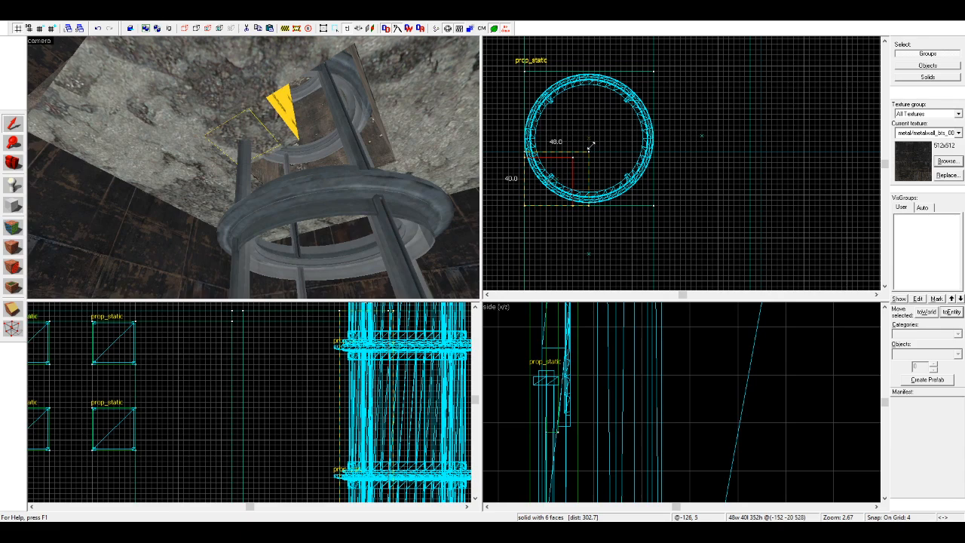
pyautogui.scroll(1, 540, 165)
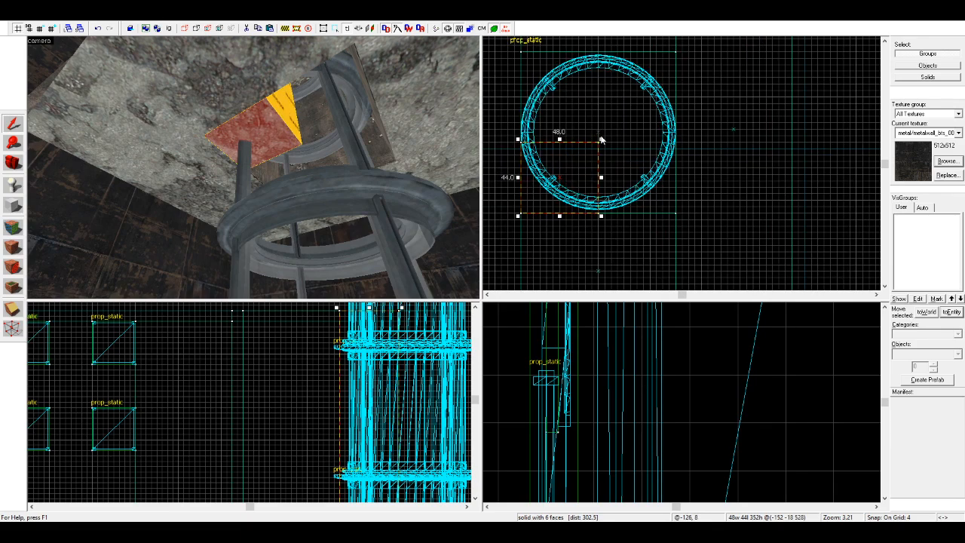
pyautogui.moveTo(601, 139); pyautogui.dragTo(601, 132)
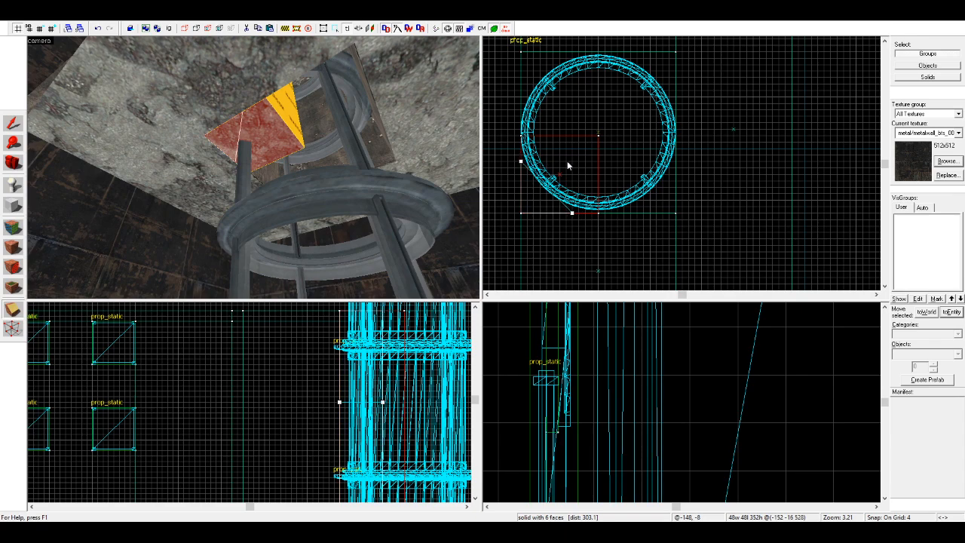
# Step: Clip the block diagonally into a 32 by 32 unit triangular corner wedge and texture it with tools/toolsnodraw
pyautogui.press('Return')
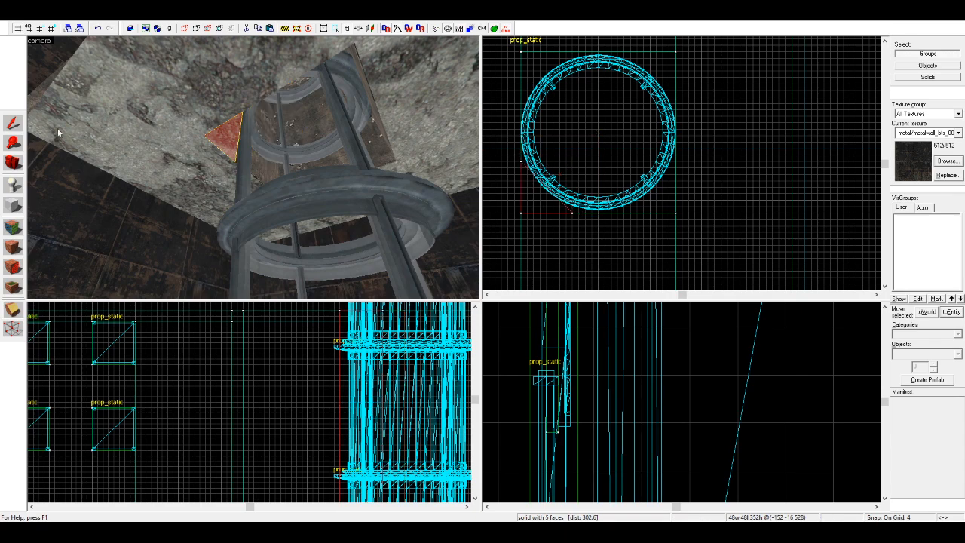
pyautogui.click(19, 120)
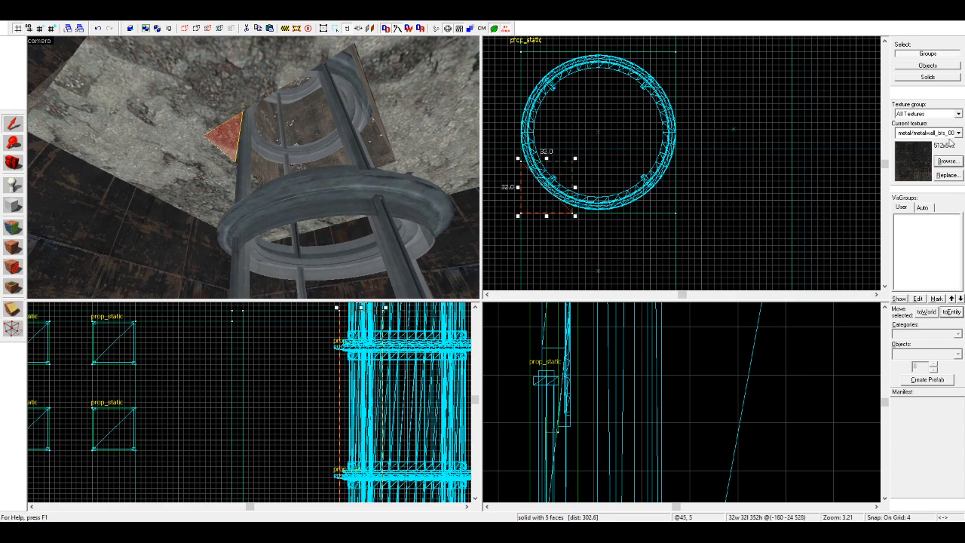
pyautogui.click(943, 226)
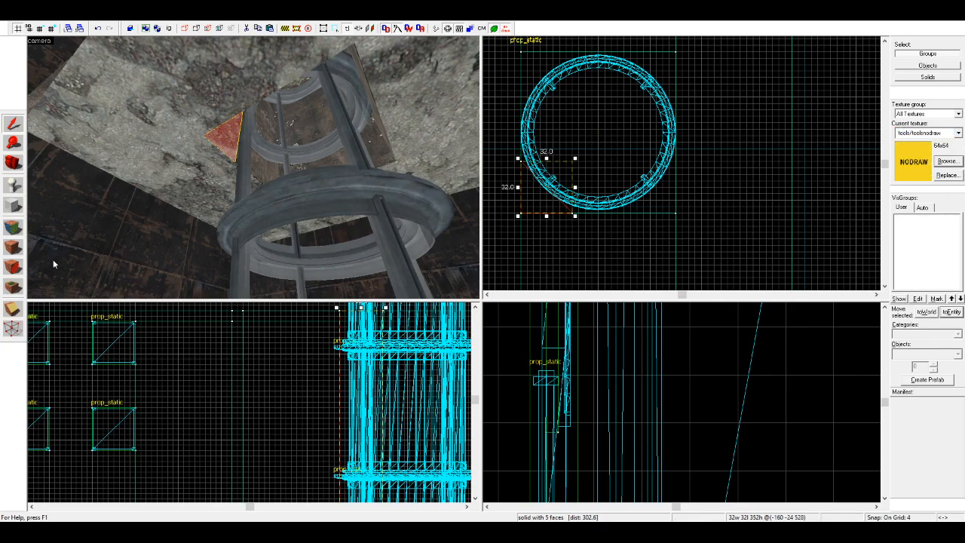
pyautogui.click(14, 247)
# Step: Copy the nodraw wedge to the diagonally opposite corner of the ladder shaft and flip it horizontally and vertically to fit
pyautogui.moveTo(541, 200)
pyautogui.mouseDown()
pyautogui.moveTo(660, 109)
pyautogui.moveTo(631, 108)
pyautogui.mouseUp()
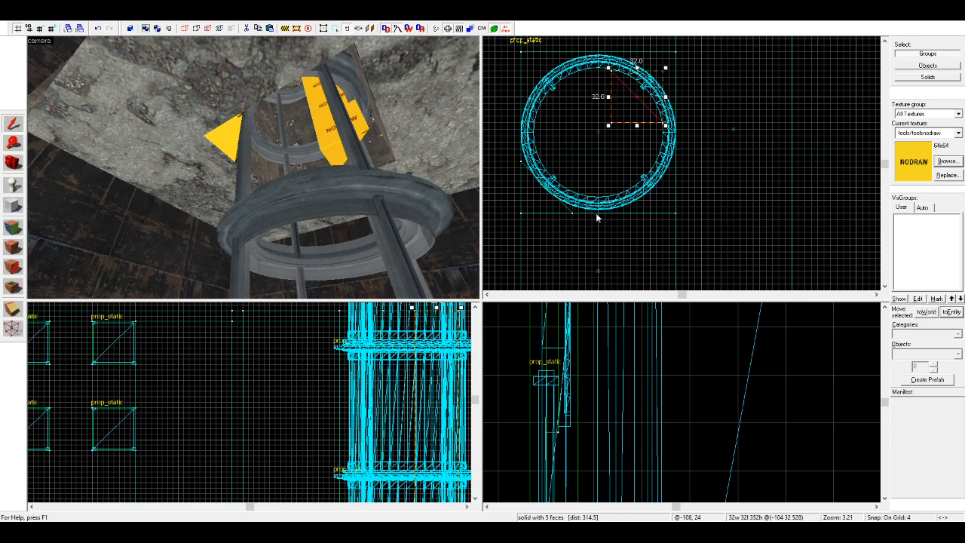
pyautogui.hotkey('ctrl', 'l')
pyautogui.hotkey('ctrl', 'i')
pyautogui.moveTo(633, 101); pyautogui.dragTo(647, 81)
# Step: Copy the nodraw wedges into the ladder shaft's remaining corners, flip them to fit and select the wedges together
pyautogui.keyDown('ctrl'); pyautogui.click(230, 140); pyautogui.keyUp('ctrl')
pyautogui.moveTo(591, 151)
pyautogui.keyDown('shift'); pyautogui.mouseDown()
pyautogui.moveTo(602, 170)
pyautogui.moveTo(622, 167)
pyautogui.mouseUp(); pyautogui.keyUp('shift')
pyautogui.press('m')
pyautogui.keyDown('ctrl'); pyautogui.click(232, 142); pyautogui.keyUp('ctrl')
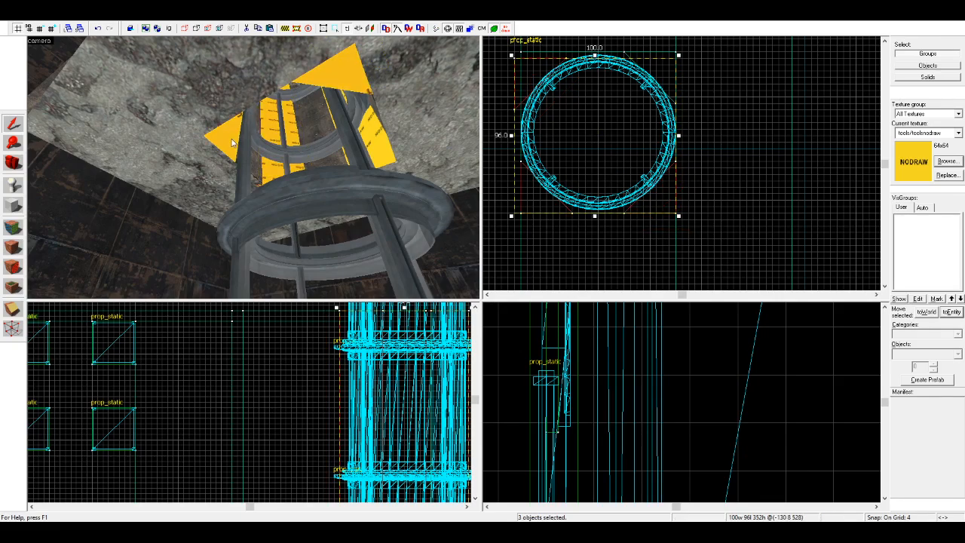
pyautogui.keyDown('ctrl'); pyautogui.click(383, 151); pyautogui.keyUp('ctrl')
pyautogui.keyDown('ctrl'); pyautogui.click(375, 147); pyautogui.keyUp('ctrl')
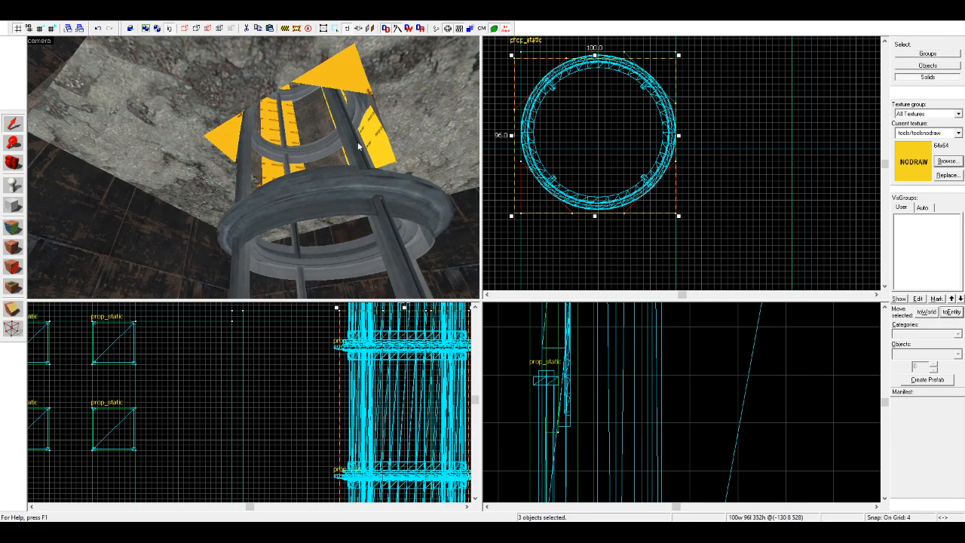
# Step: Tie the nodraw corner wedges of the ladder shaft together as one func_detail entity
pyautogui.press('z')
pyautogui.press('w')
pyautogui.press('z')
pyautogui.keyDown('ctrl'); pyautogui.click(127, 141); pyautogui.keyUp('ctrl')
pyautogui.press('z')
pyautogui.press('z')
pyautogui.press('z')
pyautogui.press('z')
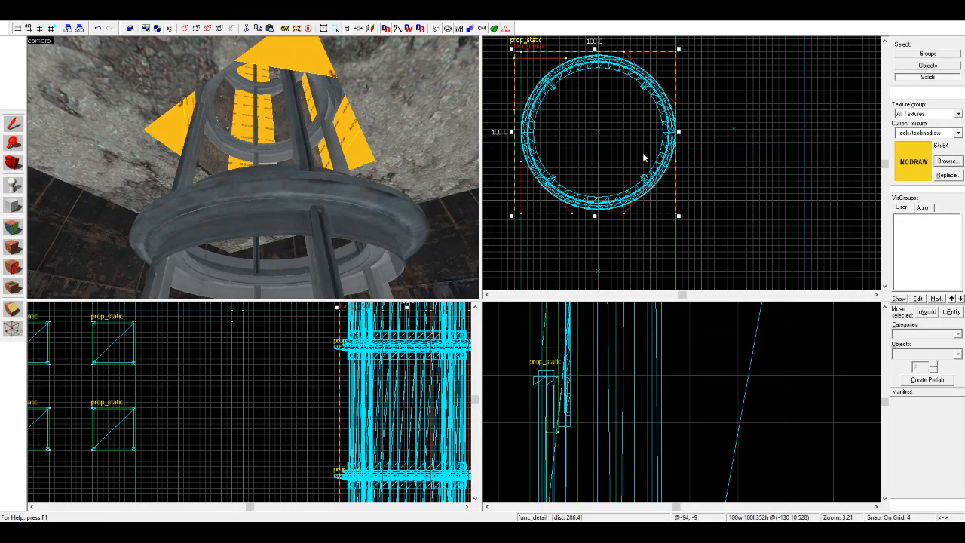
pyautogui.click(734, 176)
# Step: Apply the surrounding ceiling's rocky concrete texture to the undersides of the shaft's corner wedges, matching its alignment
pyautogui.press('z')
pyautogui.press('z')
pyautogui.hotkey('shift', 'a')
pyautogui.click(240, 155)
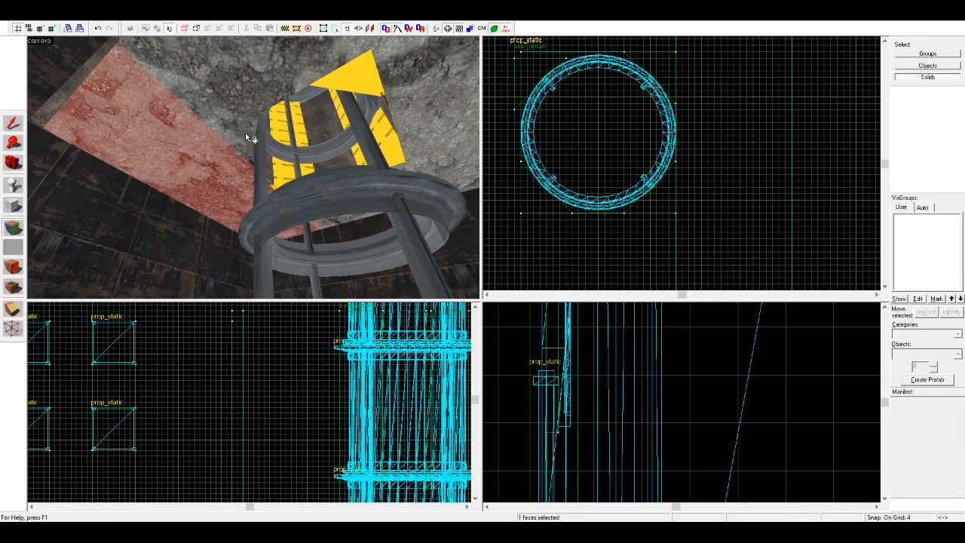
pyautogui.rightClick(367, 84)
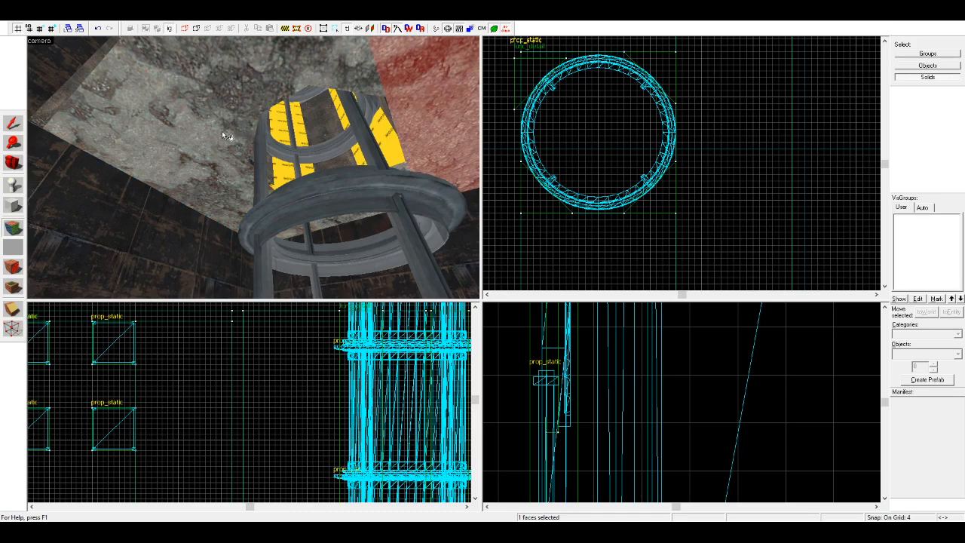
pyautogui.press('z')
pyautogui.press('z')
pyautogui.rightClick(270, 142)
pyautogui.press('z')
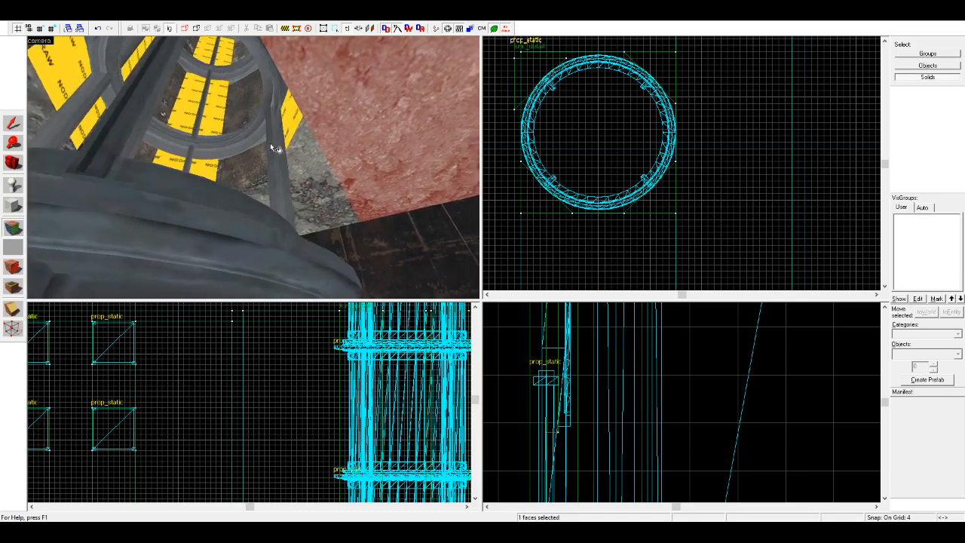
pyautogui.rightClick(241, 169)
pyautogui.press('z')
pyautogui.press('z')
# Step: Delete the misaligned duplicate 32 by 32 unit wedge at the ladder shaft's corner
pyautogui.click(12, 123)
pyautogui.click(279, 192)
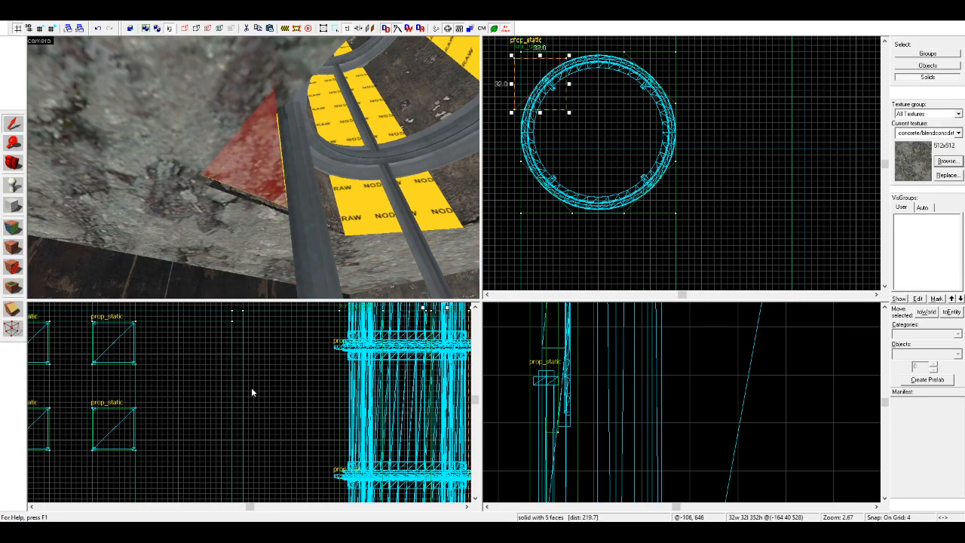
pyautogui.scroll(-2, 251, 387)
pyautogui.scroll(4, 260, 385)
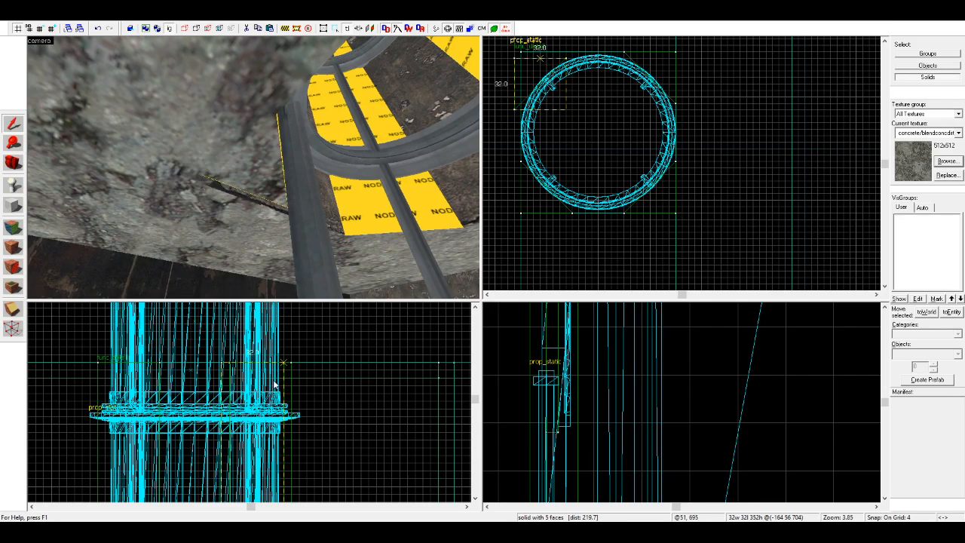
pyautogui.moveTo(275, 377); pyautogui.dragTo(276, 383)
pyautogui.press('Escape')
pyautogui.click(234, 192)
pyautogui.scroll(-4, 554, 158)
pyautogui.scroll(4, 552, 116)
pyautogui.scroll(2, 546, 144)
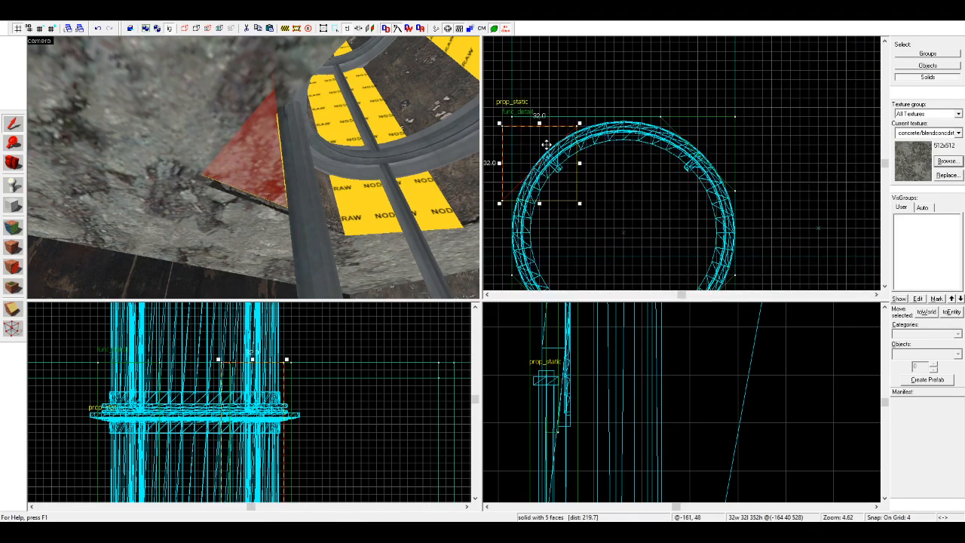
pyautogui.moveTo(546, 144); pyautogui.dragTo(561, 131)
pyautogui.press('Delete')
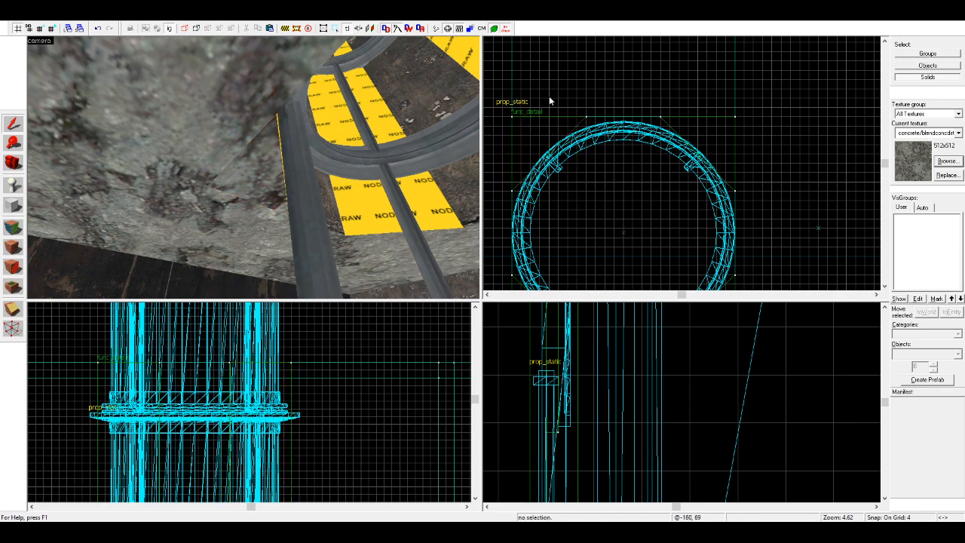
# Step: Restore grouped selection and match the remaining corner wedge's underside to the adjoining ceiling texture
pyautogui.click(167, 28)
pyautogui.click(16, 232)
pyautogui.click(232, 174)
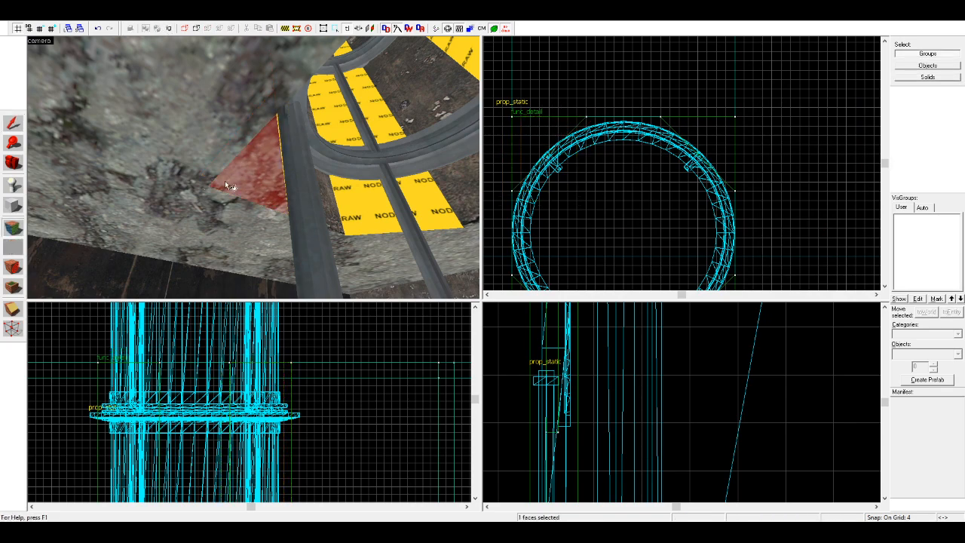
pyautogui.click(205, 151)
pyautogui.press('z')
pyautogui.press('s')
pyautogui.press('w')
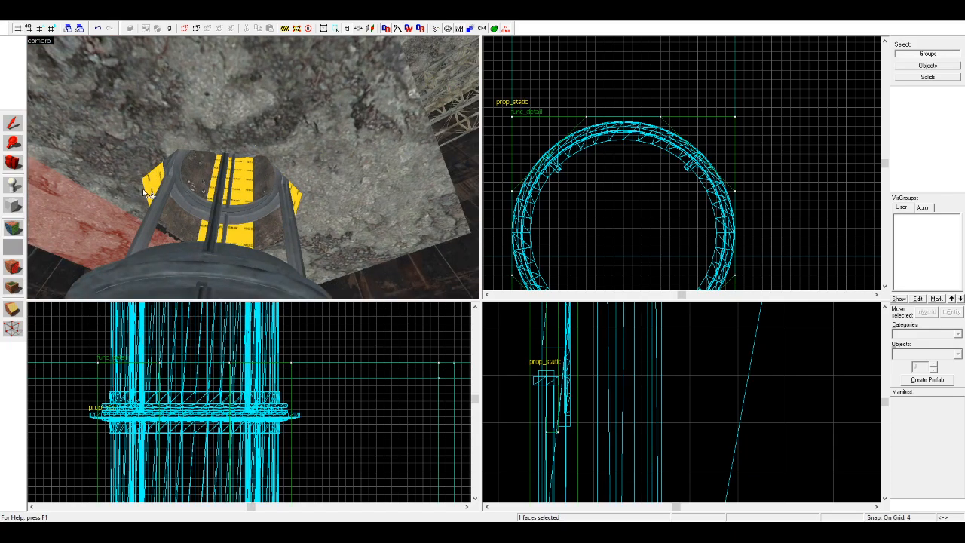
# Step: Apply the shaft wall's concrete texture to the inner diagonal faces of all the nodraw corner wedges
pyautogui.click(7, 162)
pyautogui.press('z')
pyautogui.press('w')
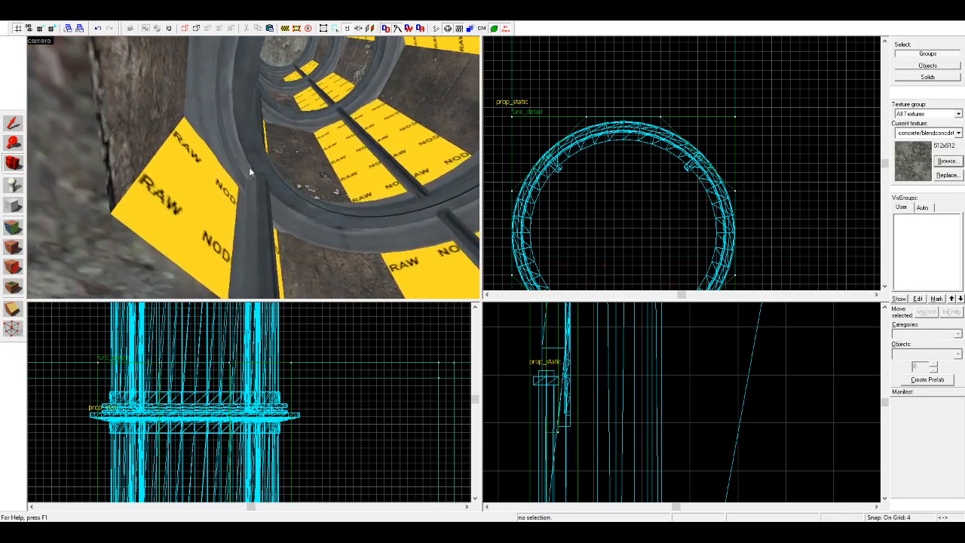
pyautogui.press('z')
pyautogui.click(11, 226)
pyautogui.click(158, 148)
pyautogui.press('w')
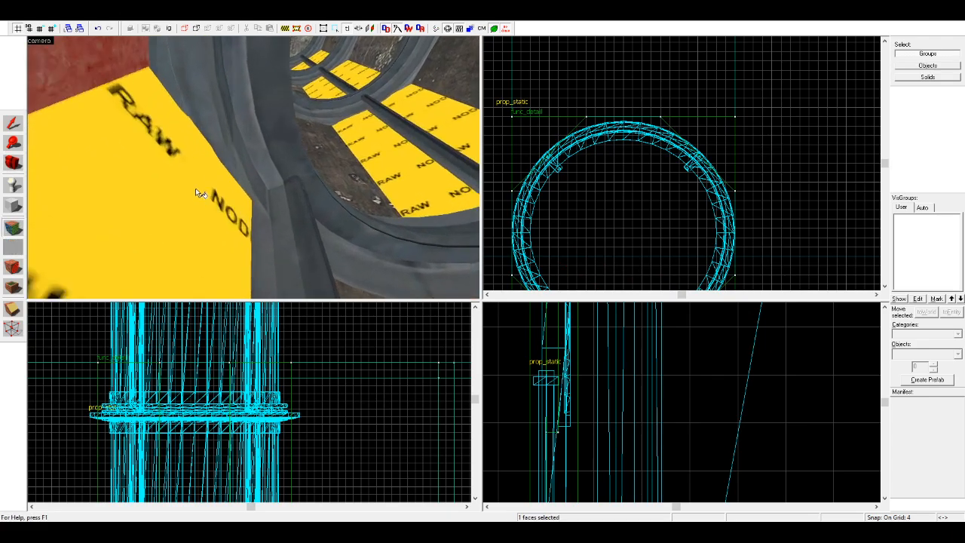
pyautogui.press('d')
pyautogui.press('w')
pyautogui.press('d')
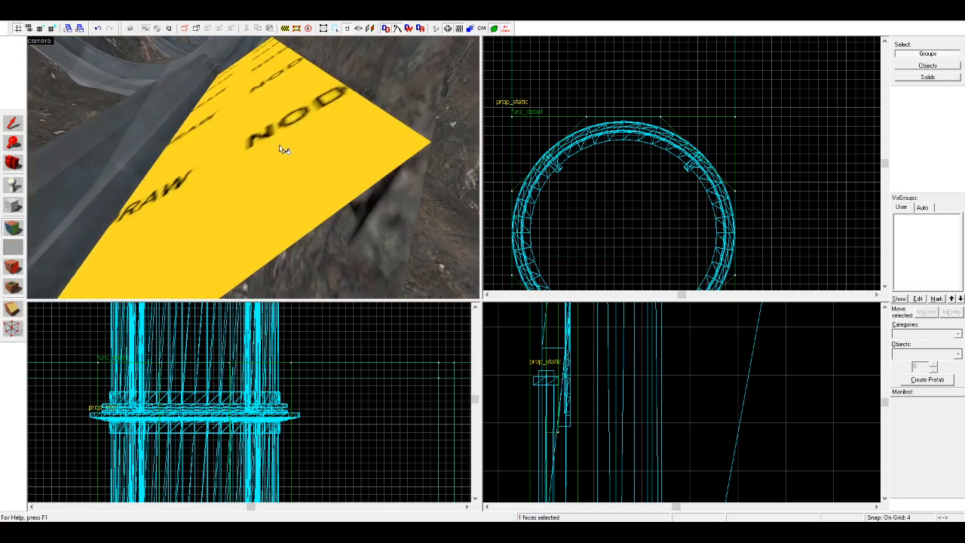
pyautogui.press('a')
pyautogui.press('w')
pyautogui.press('d')
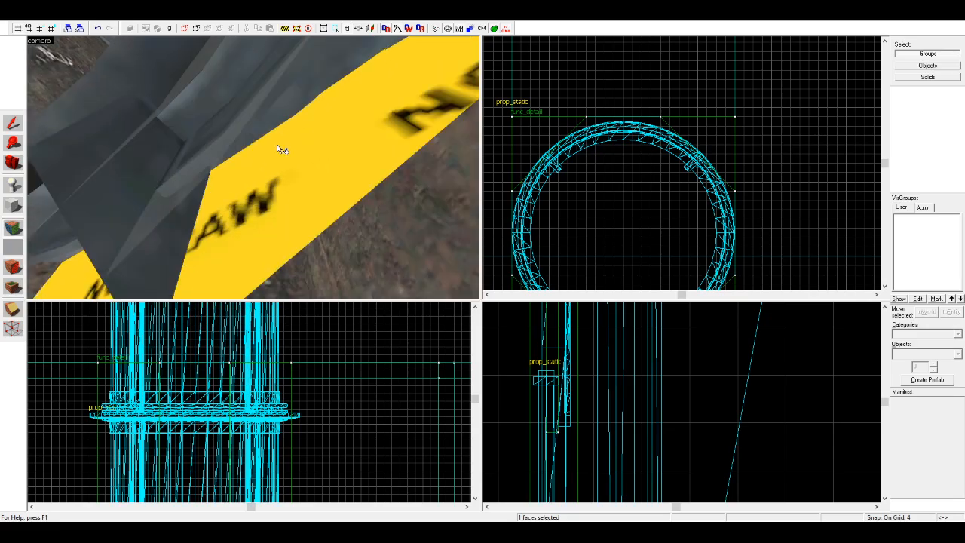
pyautogui.press('w')
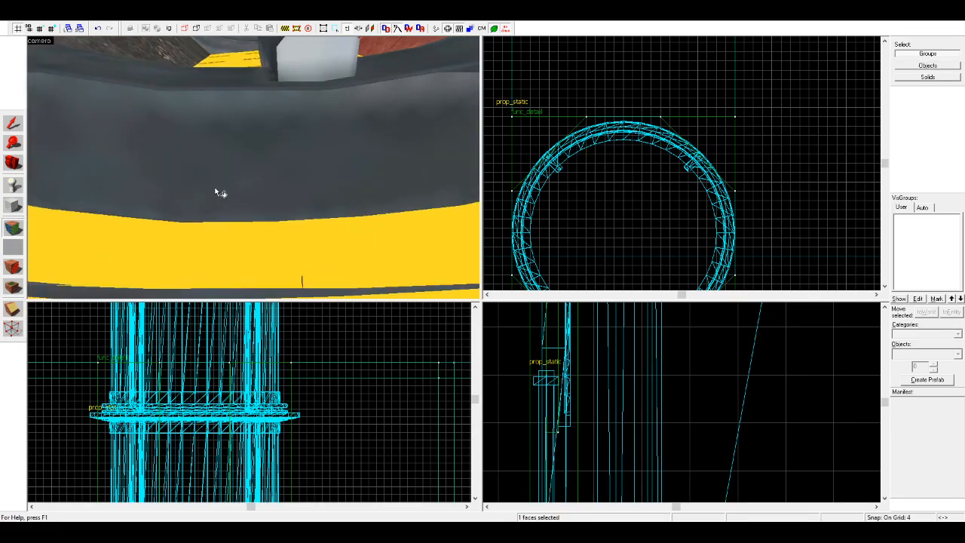
pyautogui.press('z')
pyautogui.press('a')
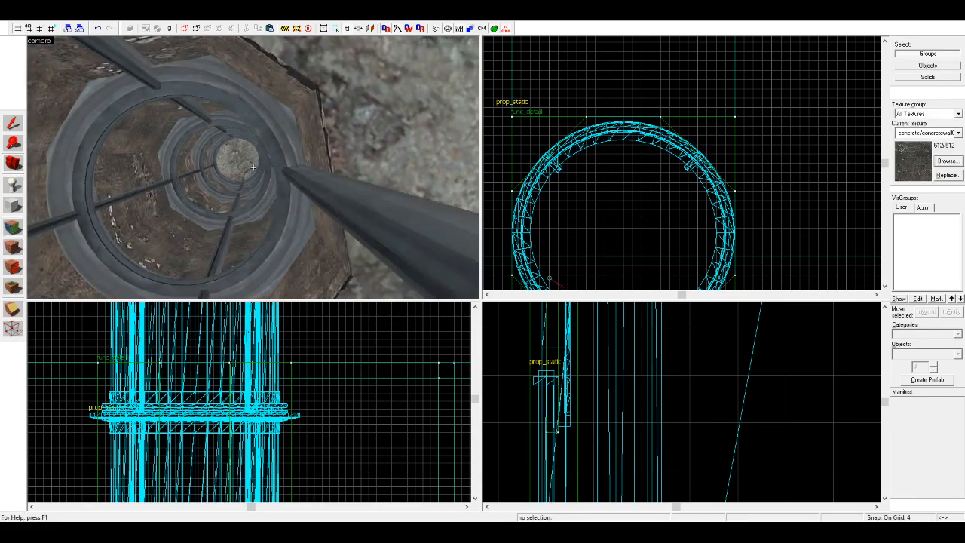
# Step: Examine the ladder shaft from inside, then the room's floor, walls and ceiling
pyautogui.press('w')
pyautogui.press('w')
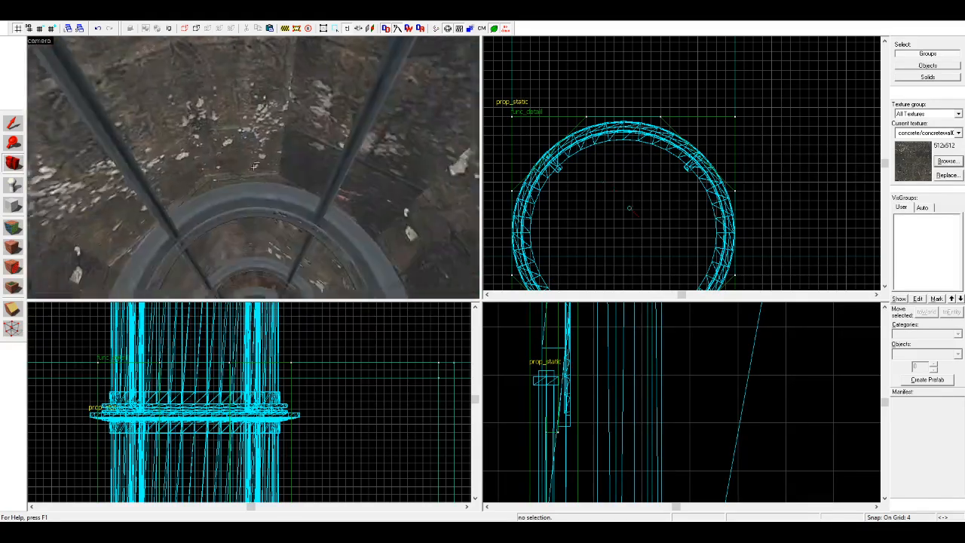
pyautogui.press('w')
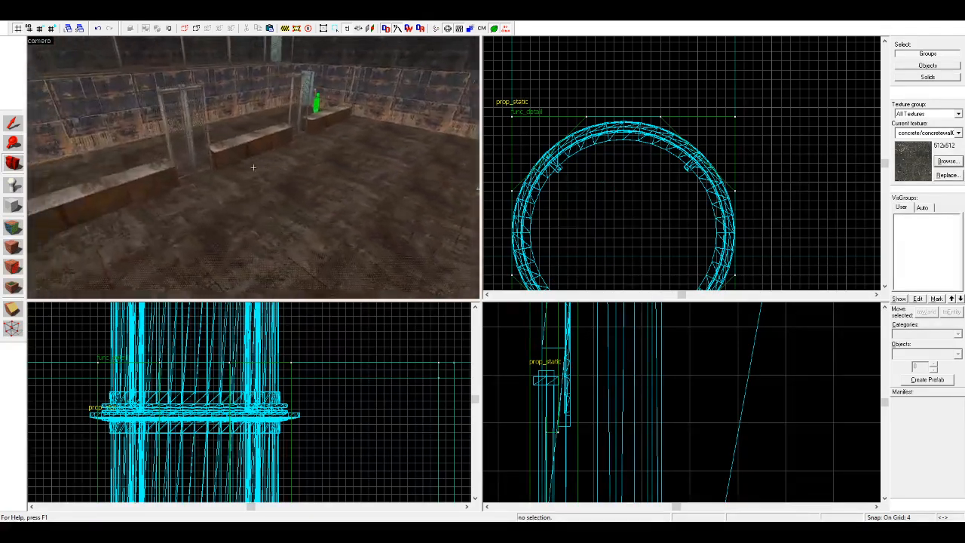
pyautogui.press('w')
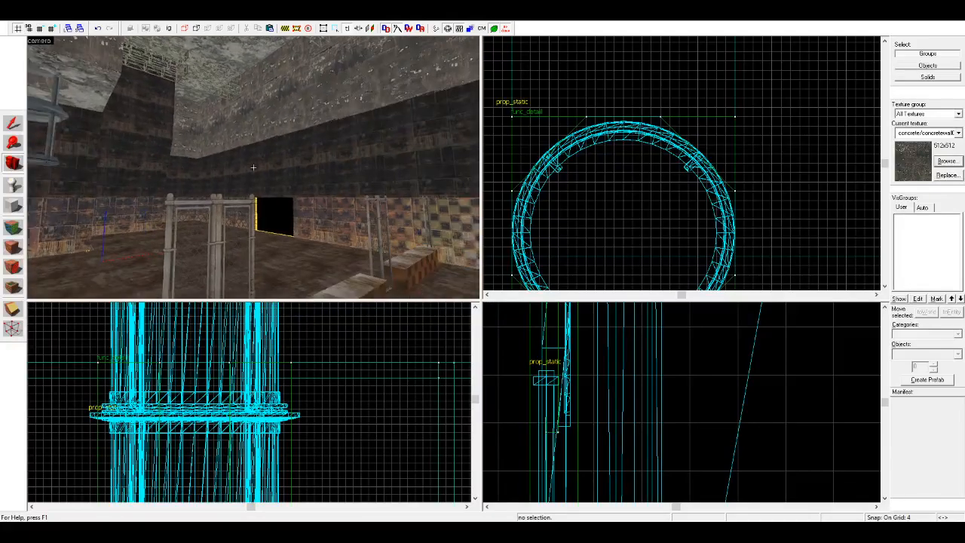
pyautogui.press('s')
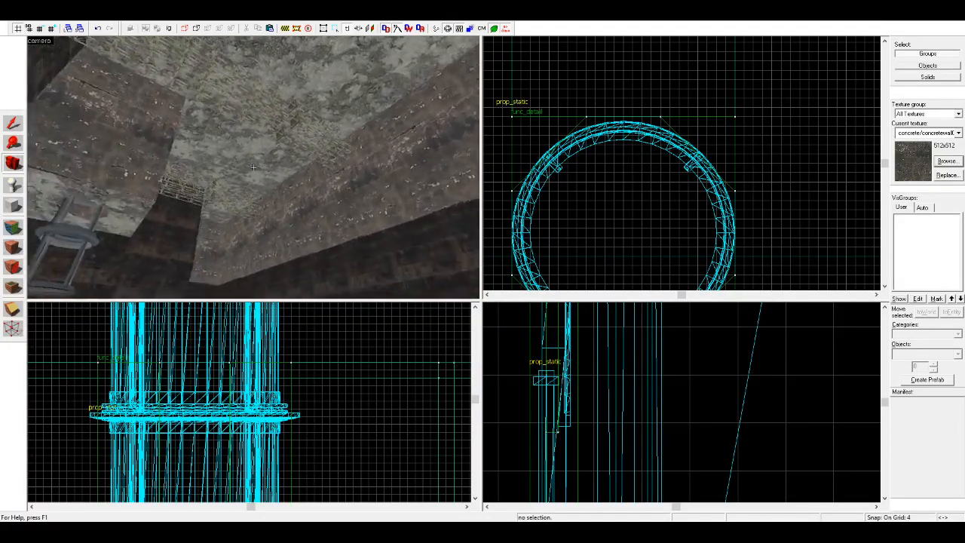
pyautogui.press('s')
pyautogui.press('z')
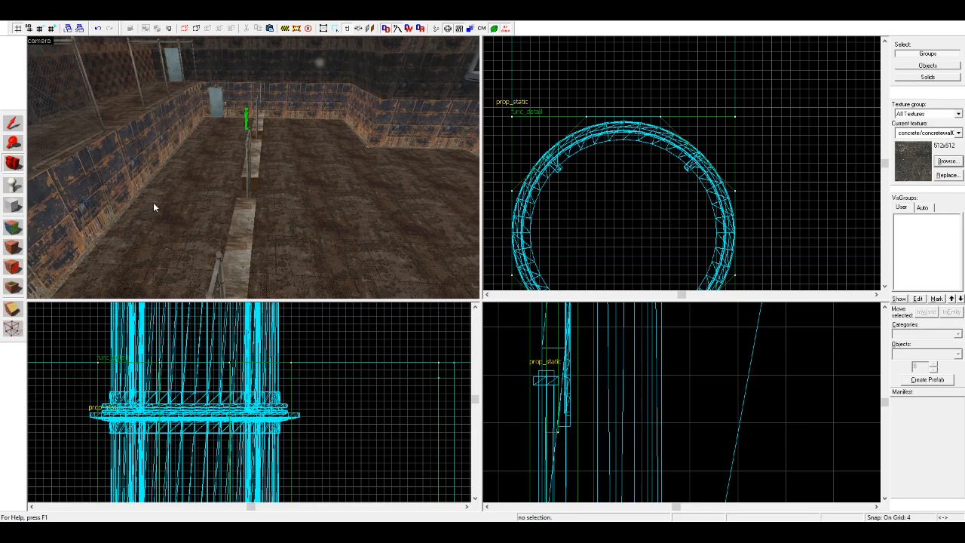
# Step: Place a prop_static in the room and set its model to a large rusty pipe, 514 units long
pyautogui.click(13, 183)
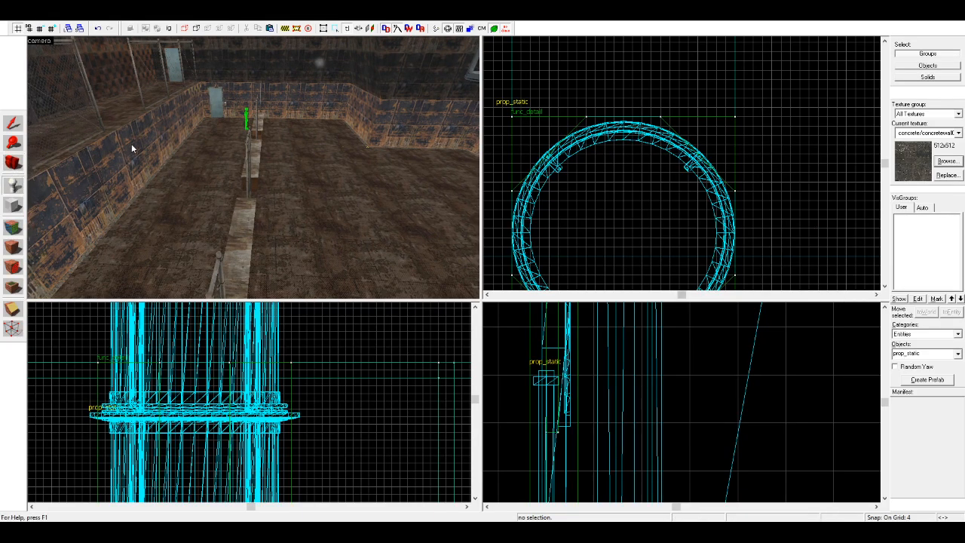
pyautogui.click(14, 123)
pyautogui.click(92, 120)
pyautogui.click(378, 204)
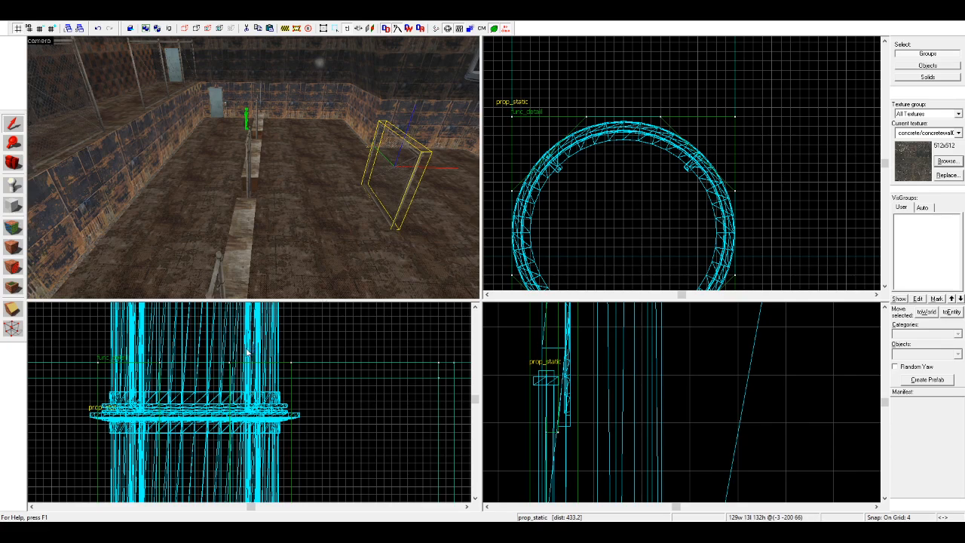
pyautogui.scroll(-13, 651, 134)
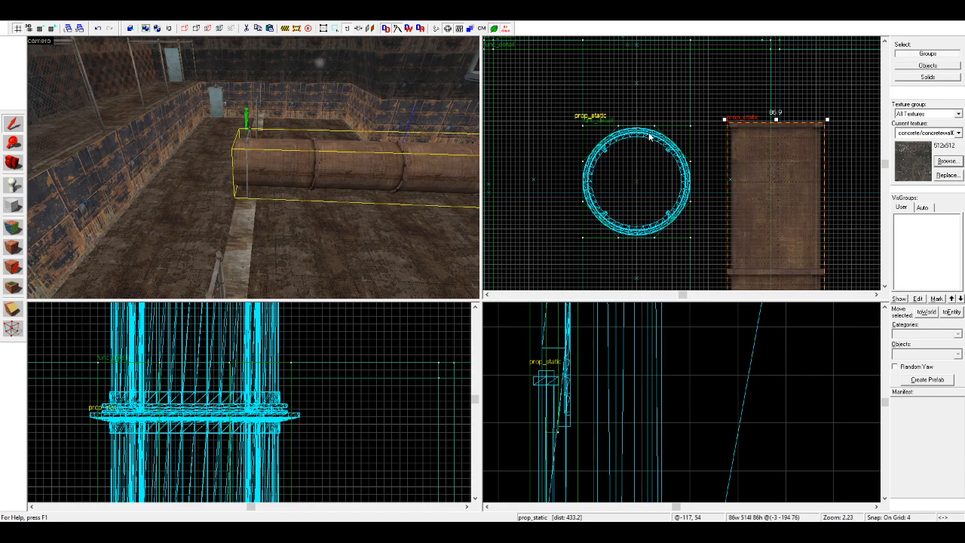
# Step: Move the pipe up beneath the ceiling trusses, into the far corner along the room's side wall
pyautogui.scroll(2, 659, 149)
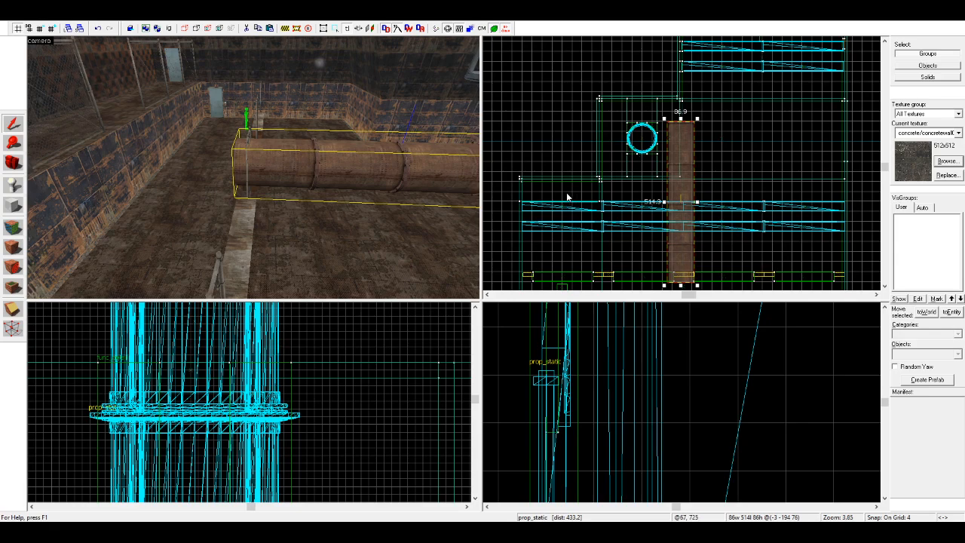
pyautogui.scroll(-6, 393, 373)
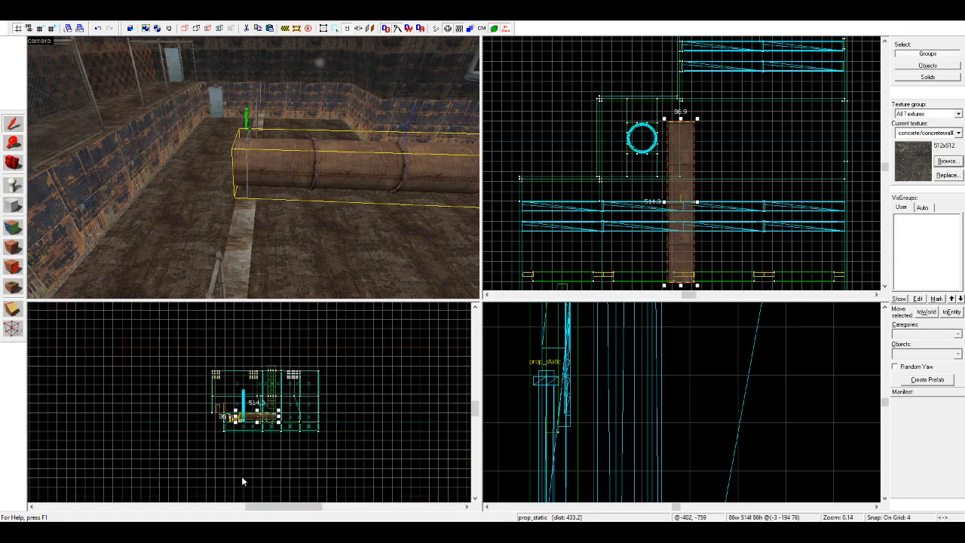
pyautogui.scroll(-8, 641, 453)
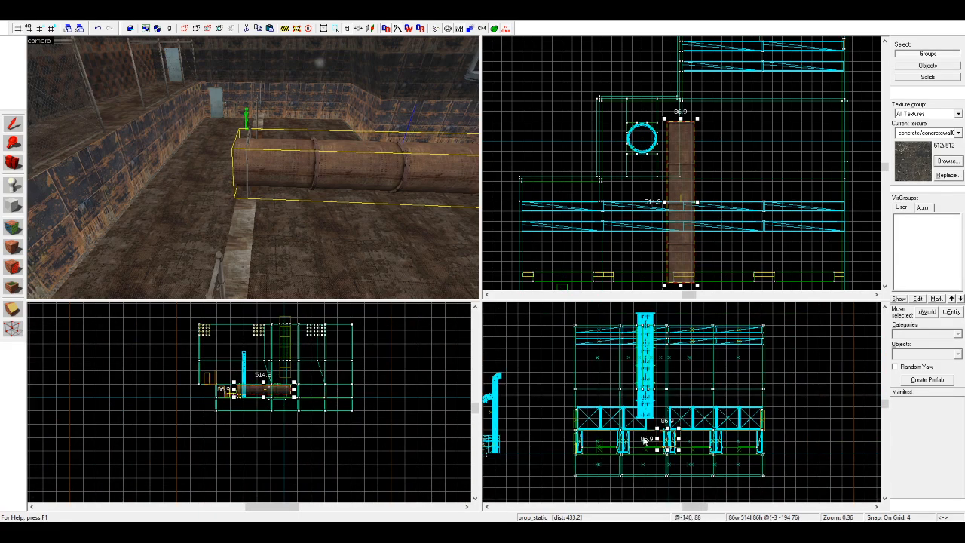
pyautogui.moveTo(641, 455)
pyautogui.keyDown('shift'); pyautogui.mouseDown()
pyautogui.moveTo(703, 259)
pyautogui.moveTo(800, 382)
pyautogui.moveTo(783, 370)
pyautogui.moveTo(772, 392)
pyautogui.mouseUp(); pyautogui.keyUp('shift')
pyautogui.scroll(6, 799, 380)
pyautogui.scroll(-3, 626, 226)
pyautogui.moveTo(738, 165); pyautogui.dragTo(736, 71)
pyautogui.scroll(7, 736, 71)
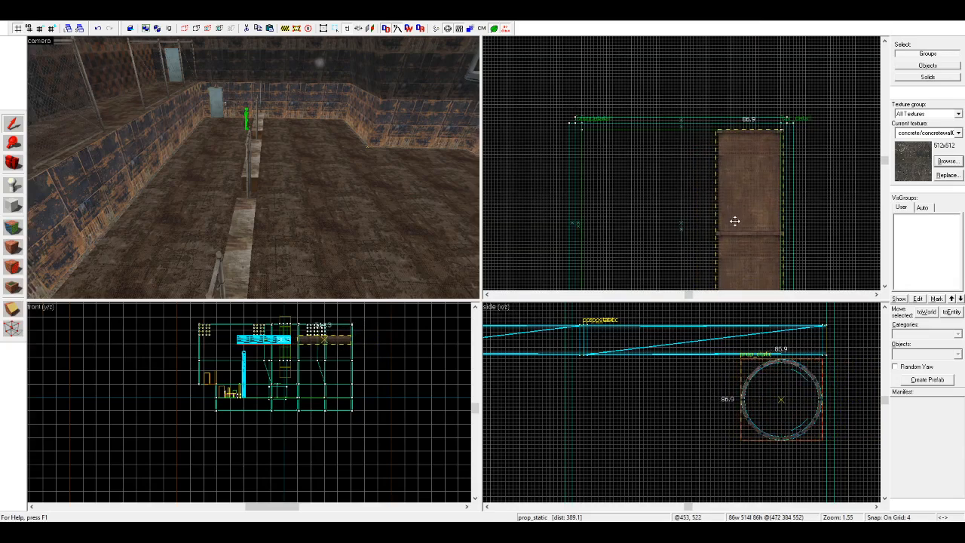
# Step: Copy the pipe alongside itself, and copy the pair twice end to end along the length of the room
pyautogui.moveTo(735, 215); pyautogui.dragTo(674, 199)
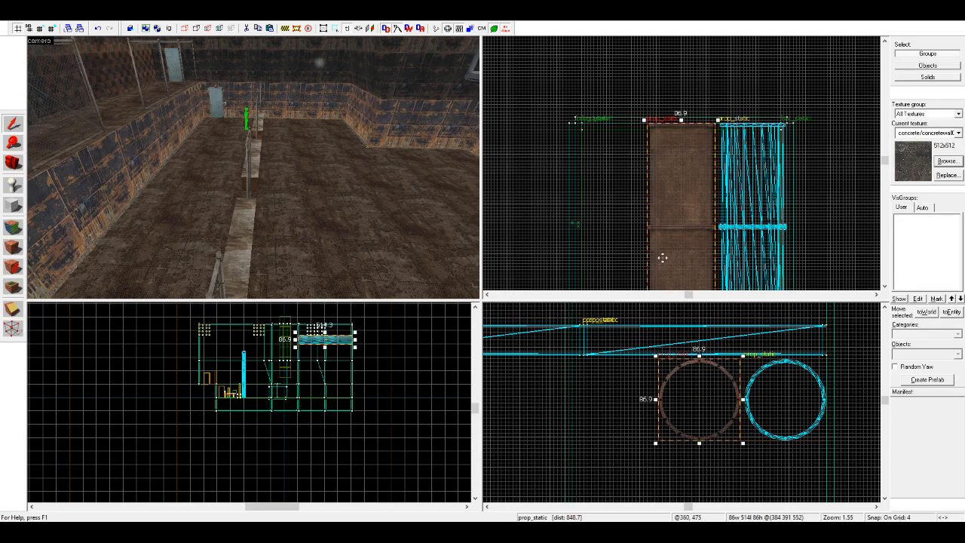
pyautogui.keyDown('ctrl'); pyautogui.click(786, 402); pyautogui.keyUp('ctrl')
pyautogui.scroll(-4, 666, 51)
pyautogui.moveTo(698, 146); pyautogui.dragTo(689, 221)
pyautogui.scroll(-4, 704, 100)
pyautogui.scroll(8, 696, 194)
pyautogui.scroll(-11, 688, 221)
pyautogui.keyDown('shift'); pyautogui.moveTo(637, 127); pyautogui.dragTo(638, 209); pyautogui.keyUp('shift')
pyautogui.scroll(7, 649, 188)
pyautogui.keyDown('shift'); pyautogui.scroll(3, 641, 159); pyautogui.keyUp('shift')
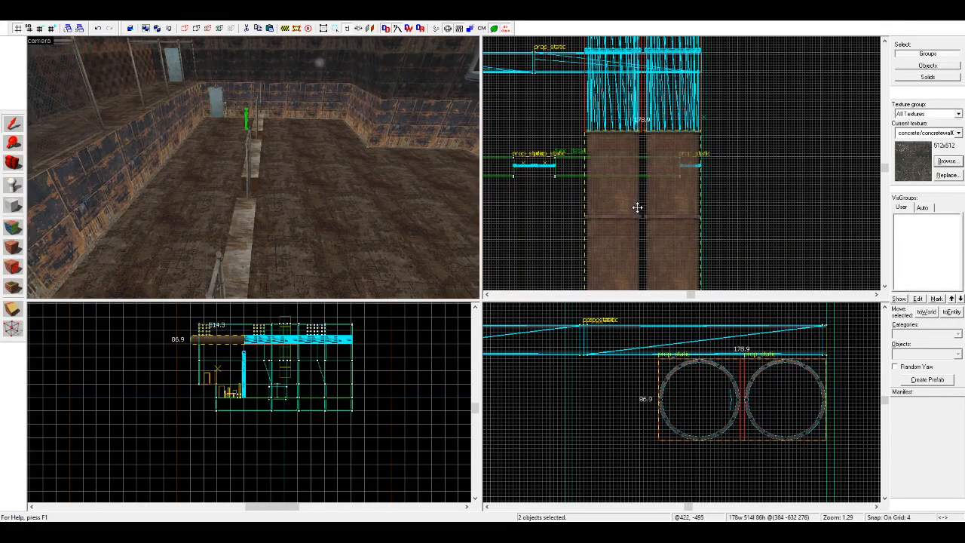
pyautogui.press('Escape')
# Step: Copy one ceiling pipe toward the middle of the room and rotate it 90 degrees to run crosswise
pyautogui.click(13, 162)
pyautogui.moveTo(253, 167); pyautogui.dragTo(267, 174)
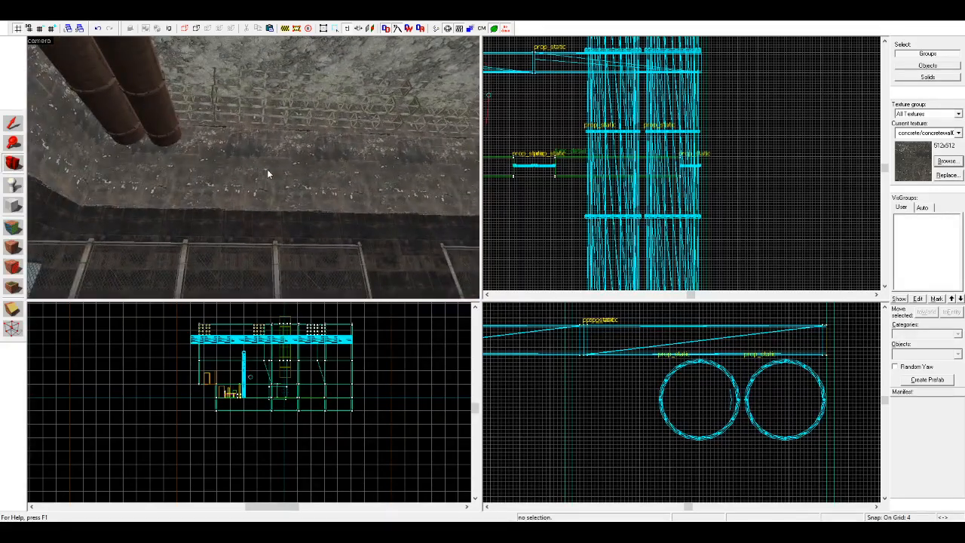
pyautogui.click(13, 125)
pyautogui.click(147, 117)
pyautogui.scroll(-3, 570, 191)
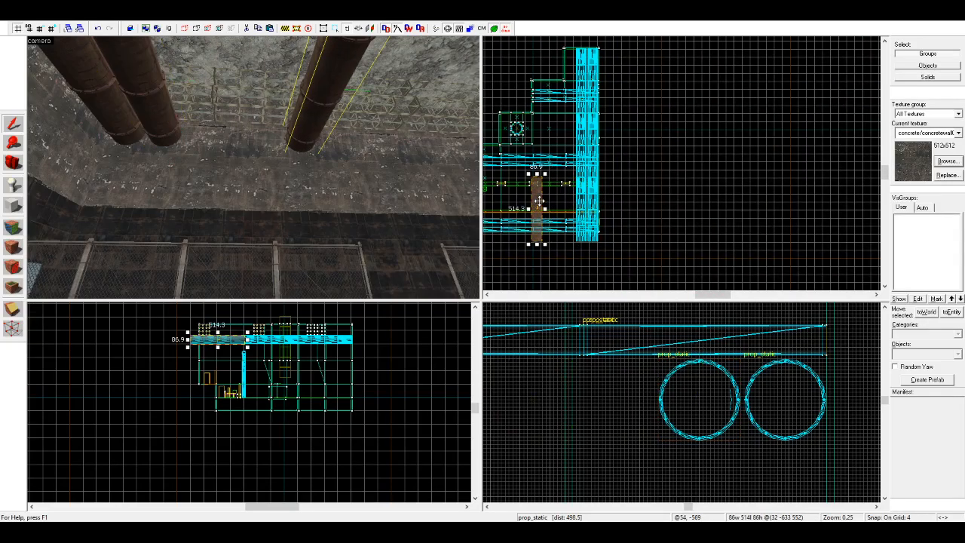
pyautogui.click(474, 276)
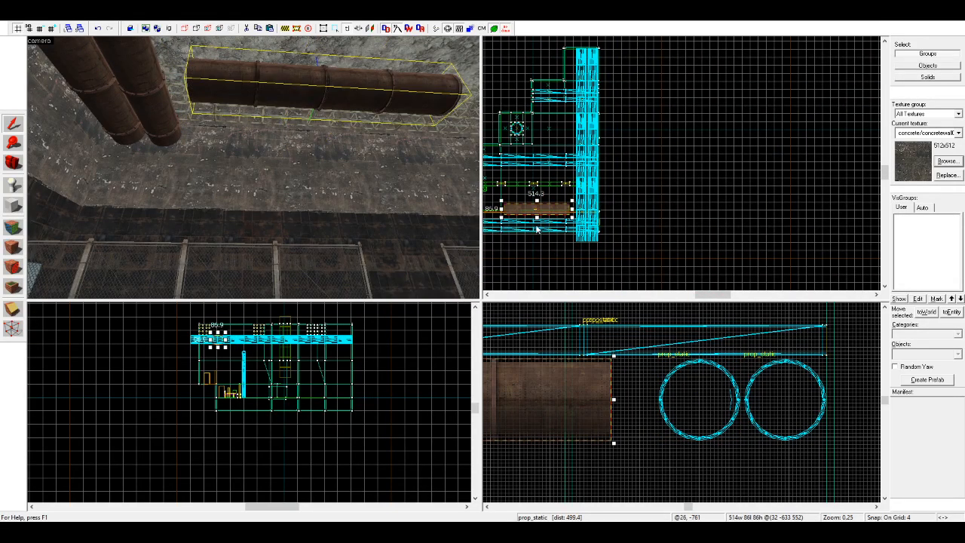
# Step: Adjust the crosswise pipe's height beneath the ceiling and copy it end to end across the width of the room
pyautogui.scroll(5, 256, 362)
pyautogui.moveTo(257, 358)
pyautogui.mouseDown()
pyautogui.moveTo(255, 426)
pyautogui.moveTo(268, 301)
pyautogui.moveTo(266, 367)
pyautogui.moveTo(257, 367)
pyautogui.mouseUp()
pyautogui.scroll(-4, 679, 197)
pyautogui.scroll(11, 582, 208)
pyautogui.moveTo(689, 198); pyautogui.dragTo(731, 204)
pyautogui.scroll(2, 571, 198)
pyautogui.scroll(-4, 565, 198)
pyautogui.scroll(5, 731, 205)
pyautogui.moveTo(731, 204)
pyautogui.keyDown('shift'); pyautogui.mouseDown()
pyautogui.moveTo(716, 190)
pyautogui.moveTo(581, 189)
pyautogui.moveTo(717, 205)
pyautogui.mouseUp(); pyautogui.keyUp('shift')
pyautogui.scroll(-7, 580, 189)
pyautogui.press('Delete')
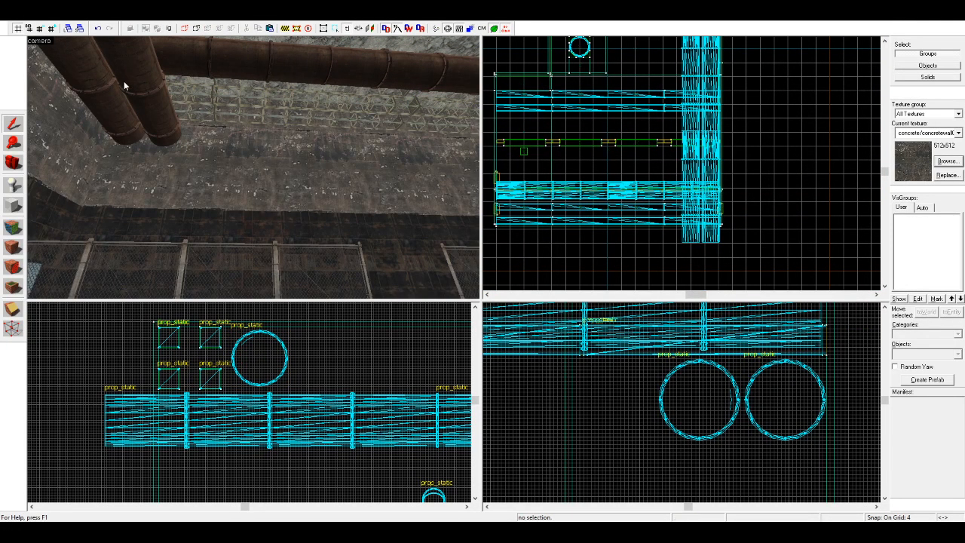
# Step: Copy the grey branching pipe prop standing outside the room and paste it on the room floor near the ladder shaft
pyautogui.click(4, 168)
pyautogui.moveTo(226, 168); pyautogui.dragTo(253, 167)
pyautogui.press('w')
pyautogui.press('d')
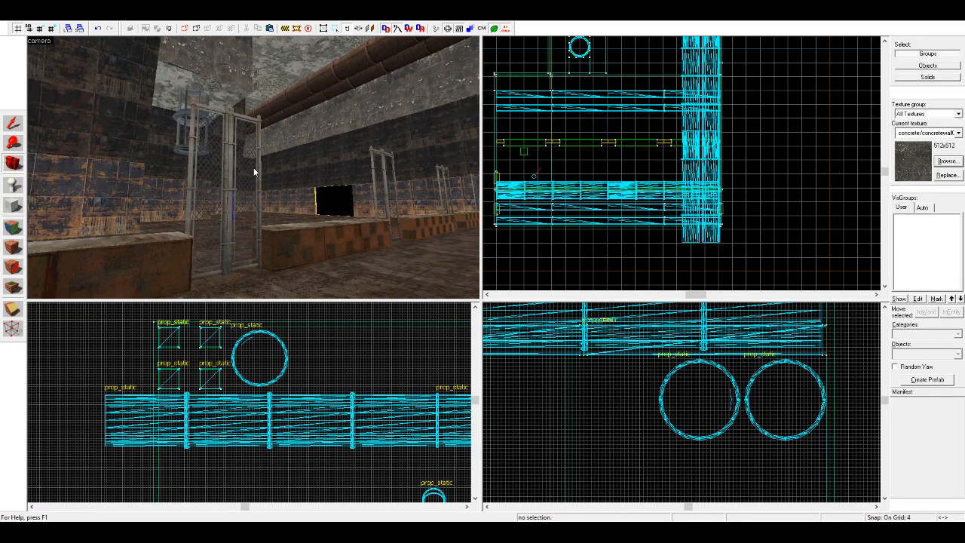
pyautogui.press('w')
pyautogui.press('z')
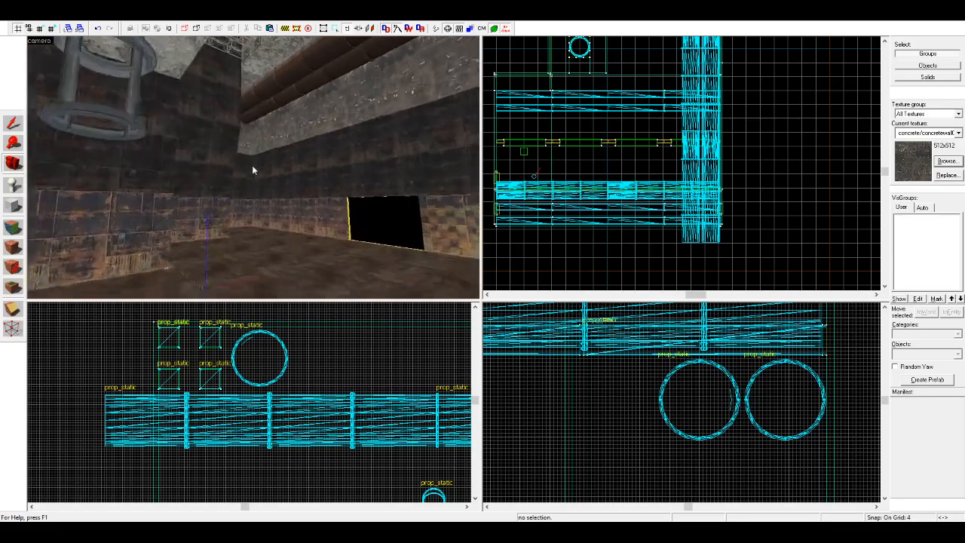
pyautogui.press('z')
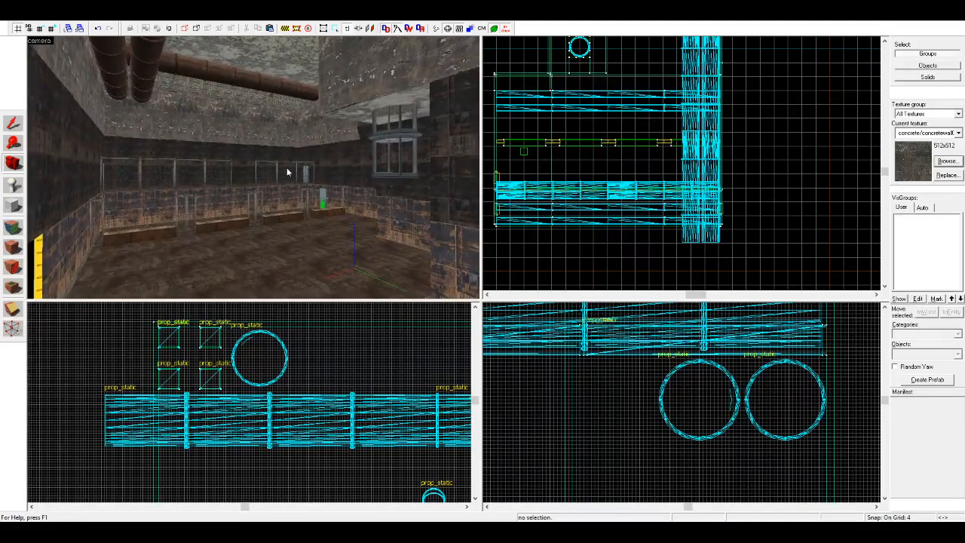
pyautogui.press('z')
pyautogui.press('w')
pyautogui.press('w')
pyautogui.press('z')
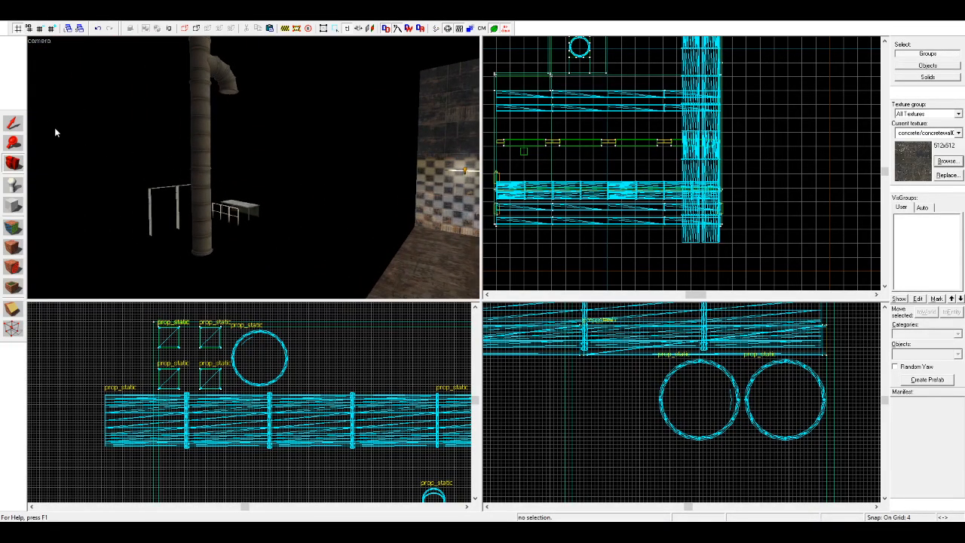
pyautogui.press('z')
pyautogui.press('z')
pyautogui.click(213, 174)
pyautogui.press('s')
pyautogui.click(18, 167)
pyautogui.moveTo(245, 208); pyautogui.dragTo(377, 238)
pyautogui.press('w')
pyautogui.hotkey('ctrl', 'v')
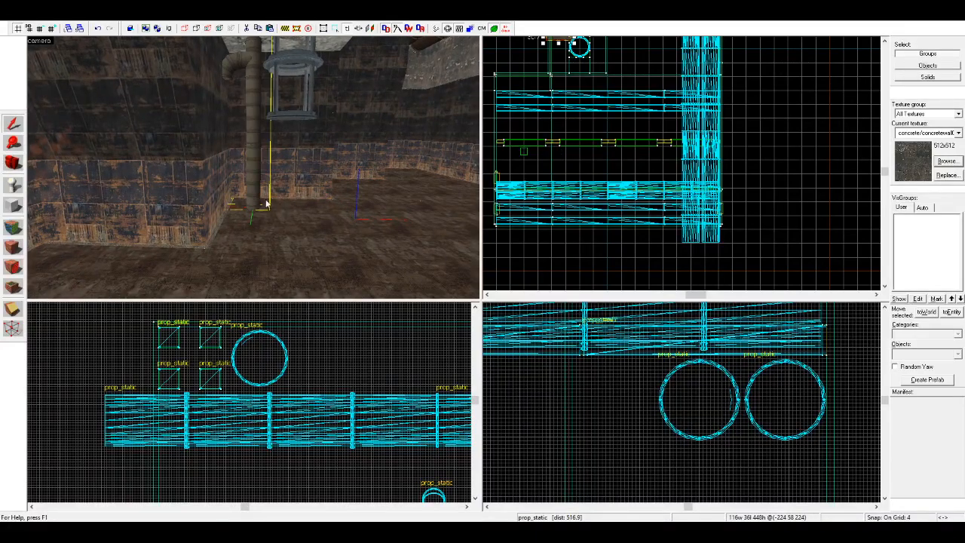
# Step: Lower the pasted grey pipe so that its lower section sinks below the floor
pyautogui.scroll(-2, 244, 220)
pyautogui.scroll(-6, 330, 369)
pyautogui.scroll(-3, 348, 387)
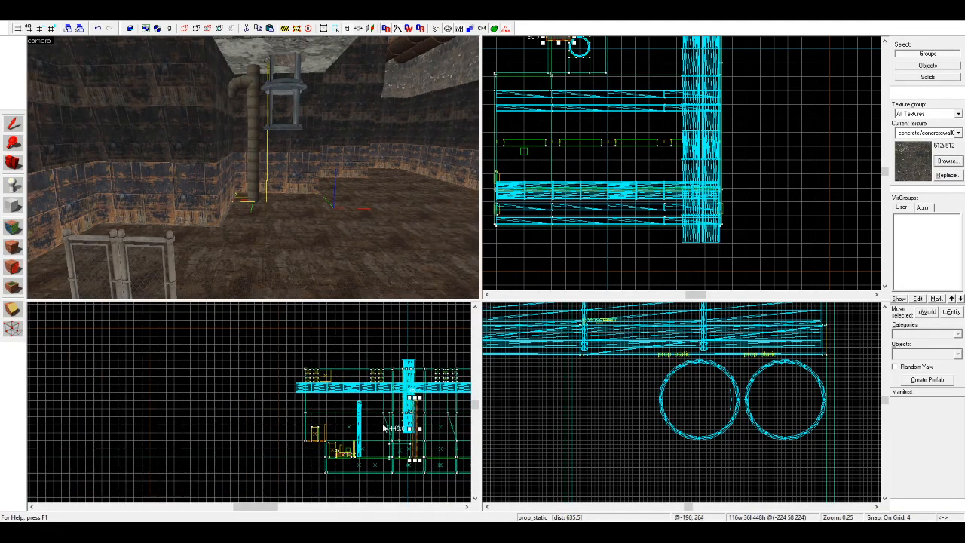
pyautogui.scroll(4, 412, 432)
pyautogui.moveTo(416, 428); pyautogui.dragTo(413, 470)
pyautogui.scroll(-3, 564, 175)
# Step: Rotate the grey pipe 90 degrees, fit it into the corner beside the ladder shaft, and place a copy alongside it
pyautogui.scroll(2, 559, 89)
pyautogui.scroll(4, 559, 89)
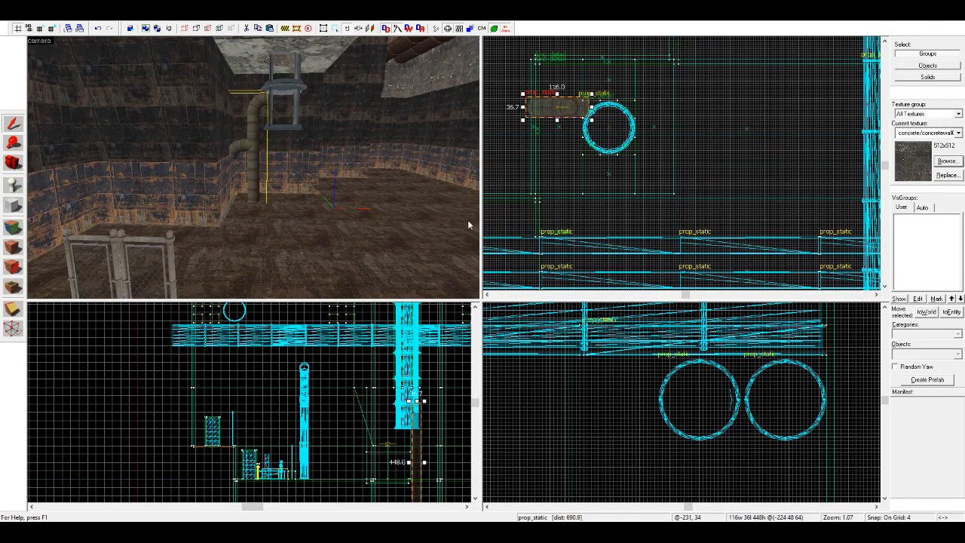
pyautogui.press('n')
pyautogui.scroll(3, 577, 42)
pyautogui.moveTo(540, 125); pyautogui.dragTo(588, 103)
pyautogui.scroll(1, 548, 127)
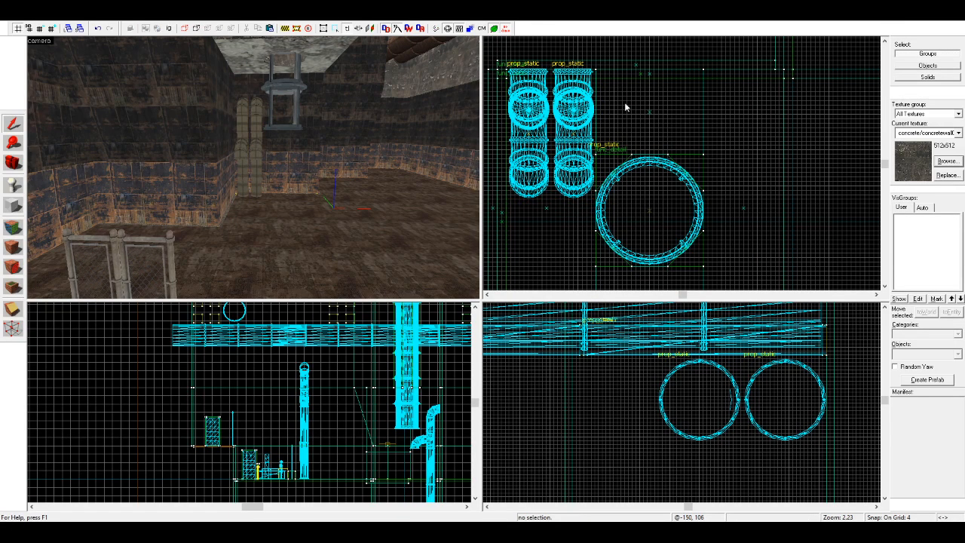
# Step: Copy the pair of grey pipes into the neighbouring stepped corner, against the walls beyond the trusses
pyautogui.scroll(-5, 537, 110)
pyautogui.moveTo(572, 117)
pyautogui.keyDown('shift'); pyautogui.mouseDown()
pyautogui.moveTo(715, 196)
pyautogui.moveTo(573, 208)
pyautogui.moveTo(648, 178)
pyautogui.moveTo(627, 162)
pyautogui.moveTo(632, 149)
pyautogui.moveTo(621, 161)
pyautogui.moveTo(625, 155)
pyautogui.mouseUp(); pyautogui.keyUp('shift')
pyautogui.scroll(-4, 716, 195)
pyautogui.scroll(3, 569, 209)
pyautogui.scroll(2, 647, 178)
pyautogui.scroll(2, 628, 161)
pyautogui.scroll(2, 630, 151)
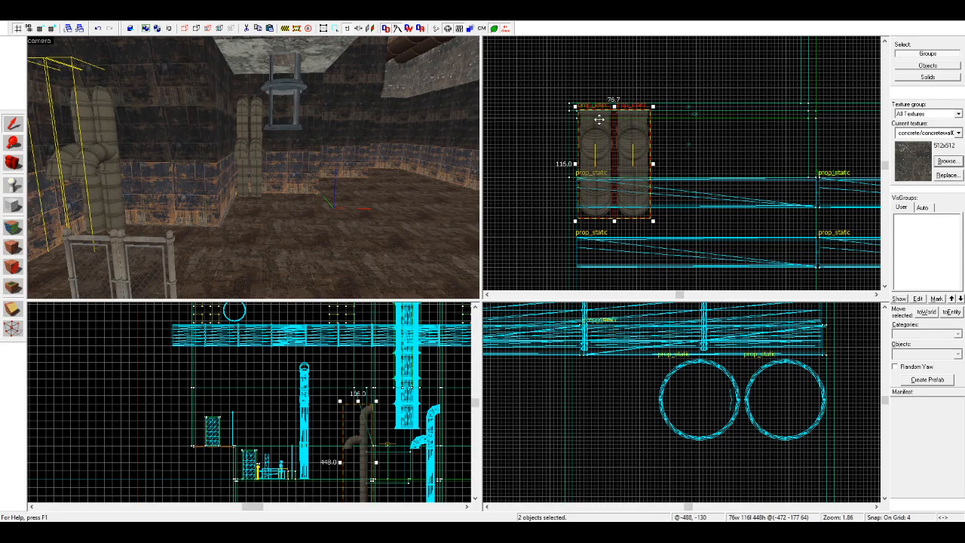
# Step: Place another copy of the grey pipe pair in the room's far recess, beside the large ceiling pipes
pyautogui.scroll(-5, 599, 119)
pyautogui.scroll(6, 608, 137)
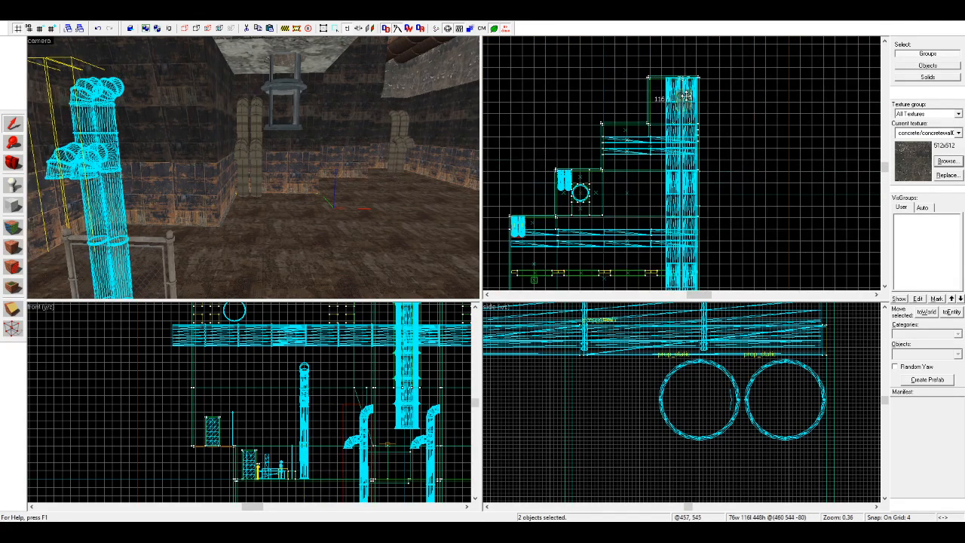
pyautogui.moveTo(596, 122); pyautogui.dragTo(599, 106)
pyautogui.click(573, 226)
# Step: Move one pipe of the far pair across to the recess's opposite side wall and lower it partly into the floor
pyautogui.press('z')
pyautogui.press('w')
pyautogui.press('z')
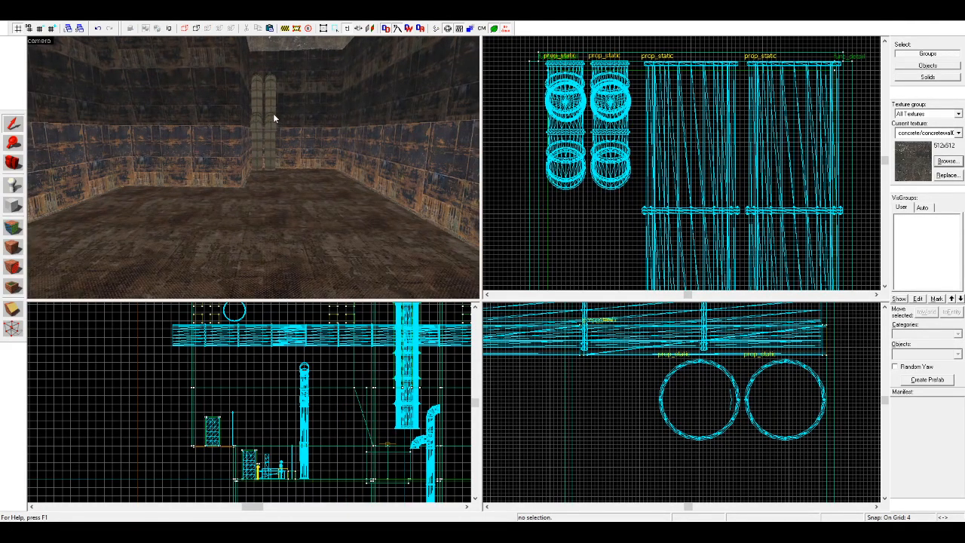
pyautogui.click(274, 119)
pyautogui.moveTo(612, 97); pyautogui.dragTo(818, 97)
pyautogui.scroll(-8, 681, 335)
pyautogui.moveTo(729, 437); pyautogui.dragTo(696, 387, button='middle')
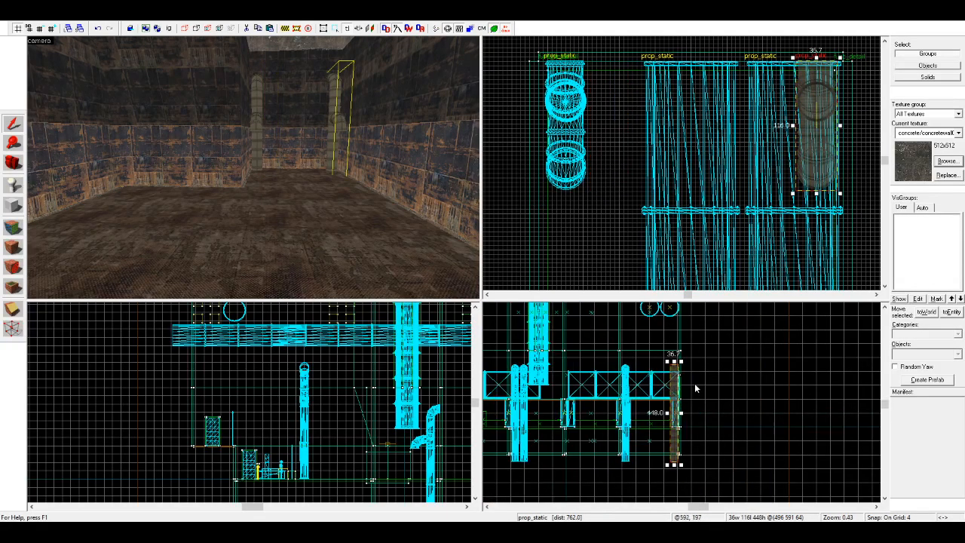
pyautogui.scroll(6, 685, 377)
pyautogui.moveTo(653, 355); pyautogui.dragTo(653, 412)
pyautogui.press('Escape')
pyautogui.press('z')
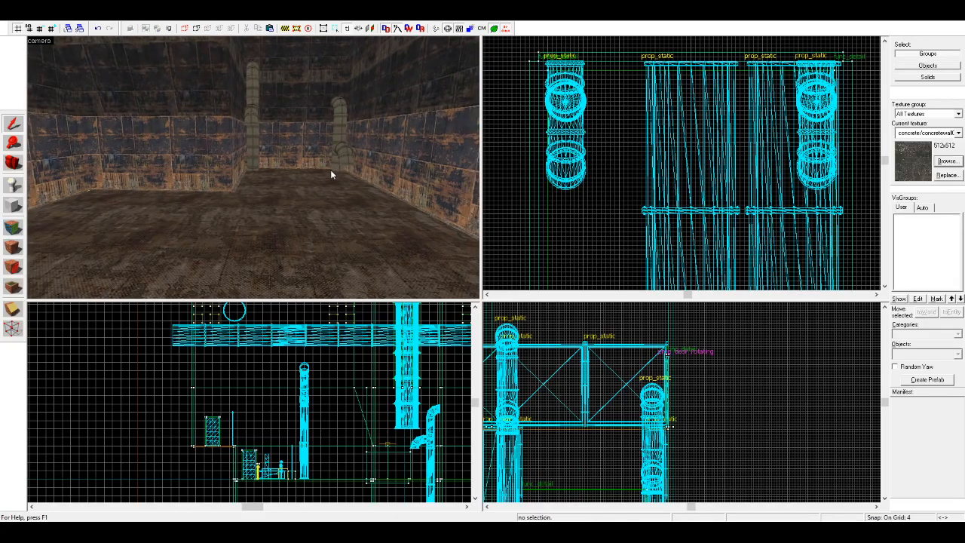
pyautogui.press('w')
pyautogui.press('w')
pyautogui.click(306, 128)
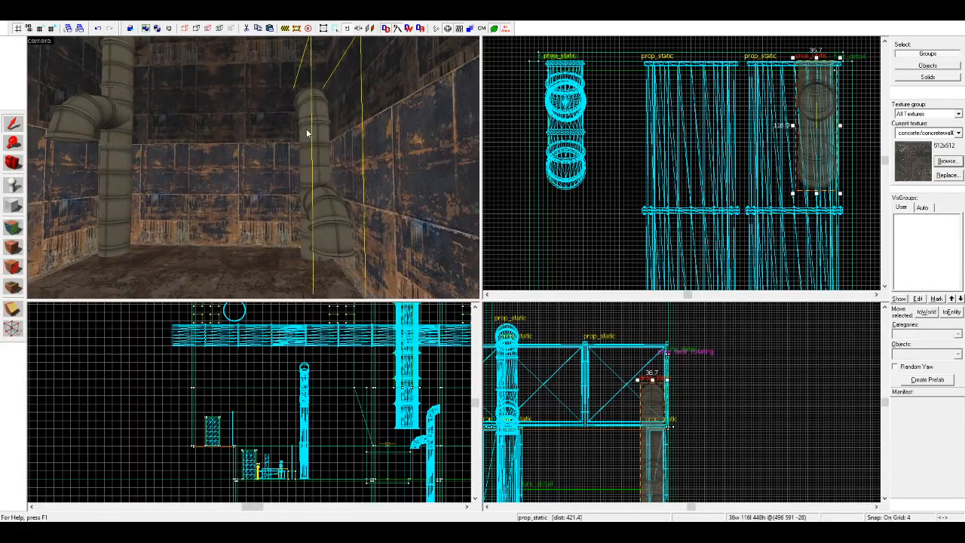
pyautogui.scroll(5, 643, 383)
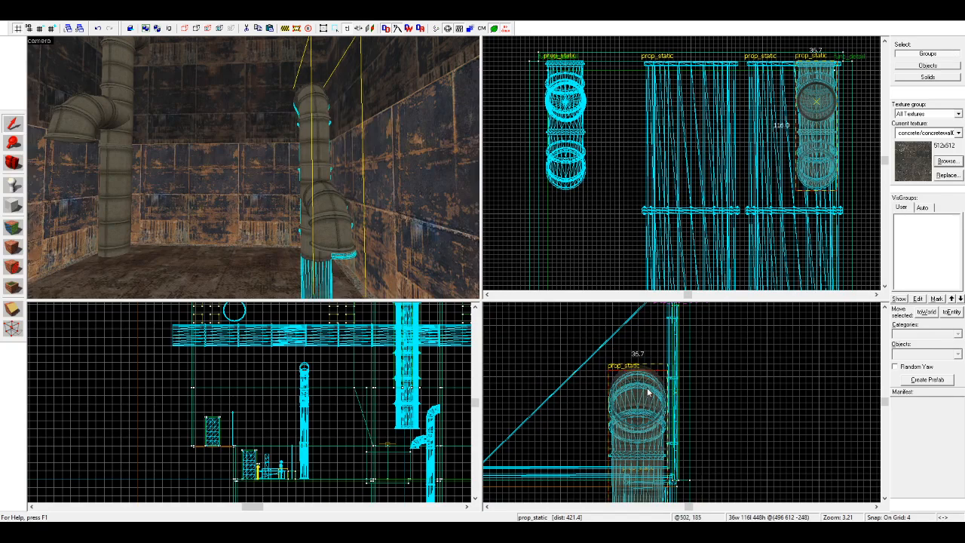
pyautogui.scroll(1, 857, 95)
pyautogui.press('Escape')
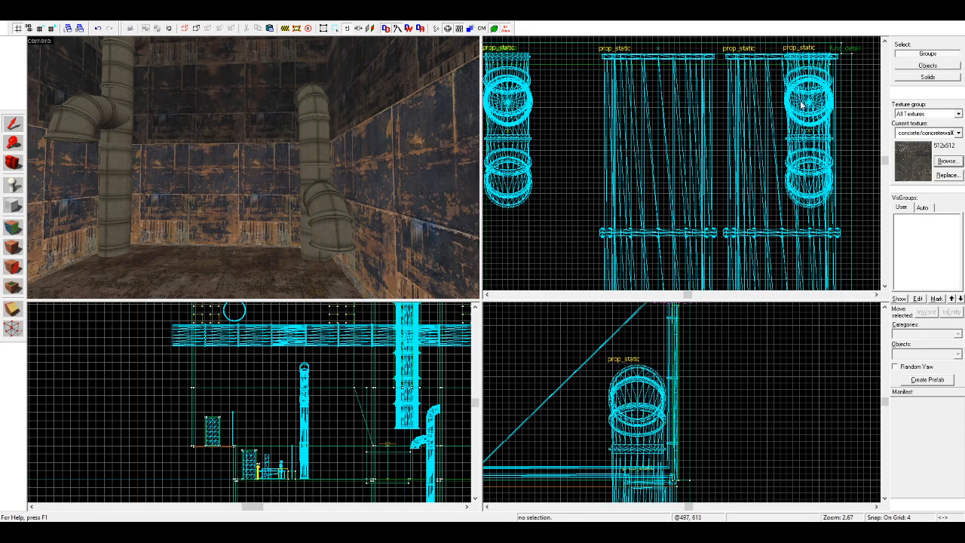
# Step: Inspect the room's corner pipes, ceiling pipes, trusses, ladder shaft and fenced platform in the 3D view
pyautogui.press('w')
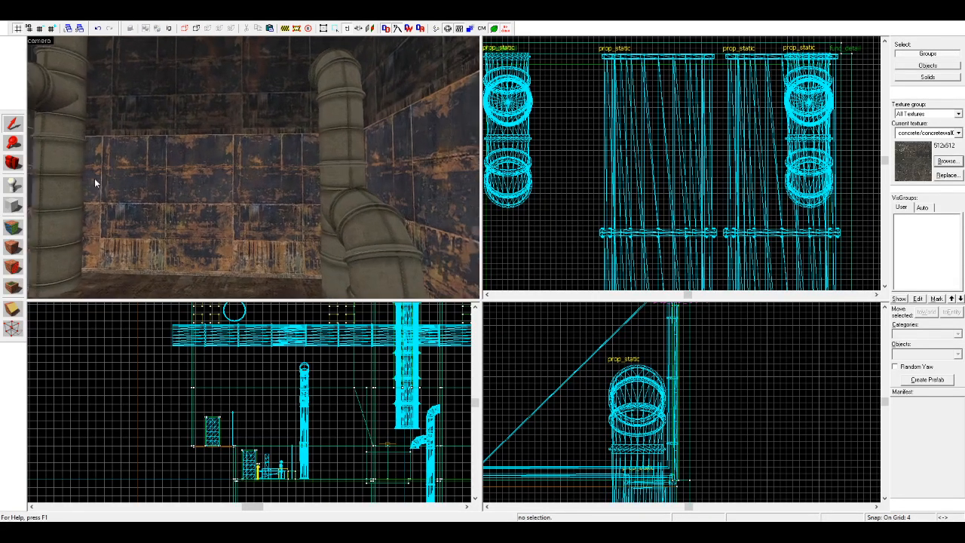
pyautogui.click(13, 163)
pyautogui.moveTo(90, 163); pyautogui.dragTo(253, 167)
pyautogui.press('w')
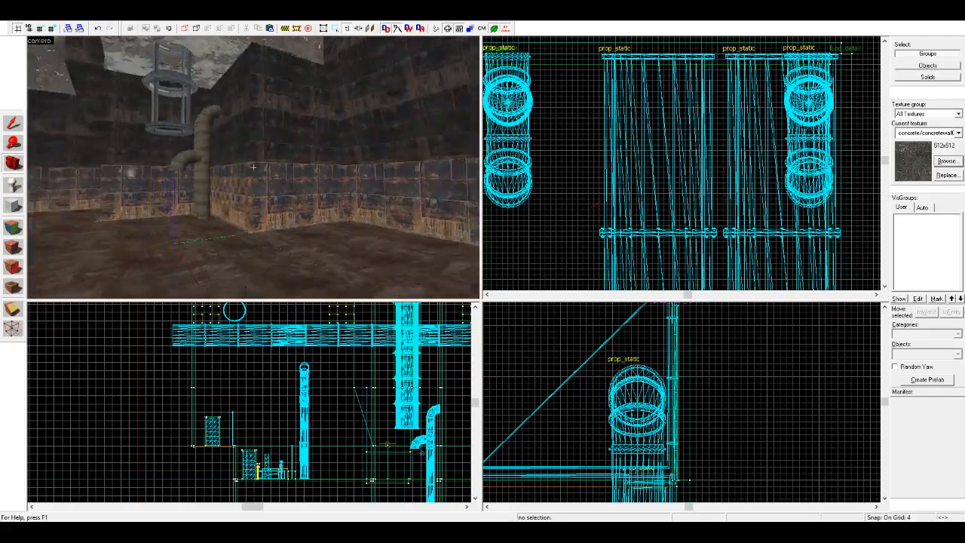
pyautogui.press('w')
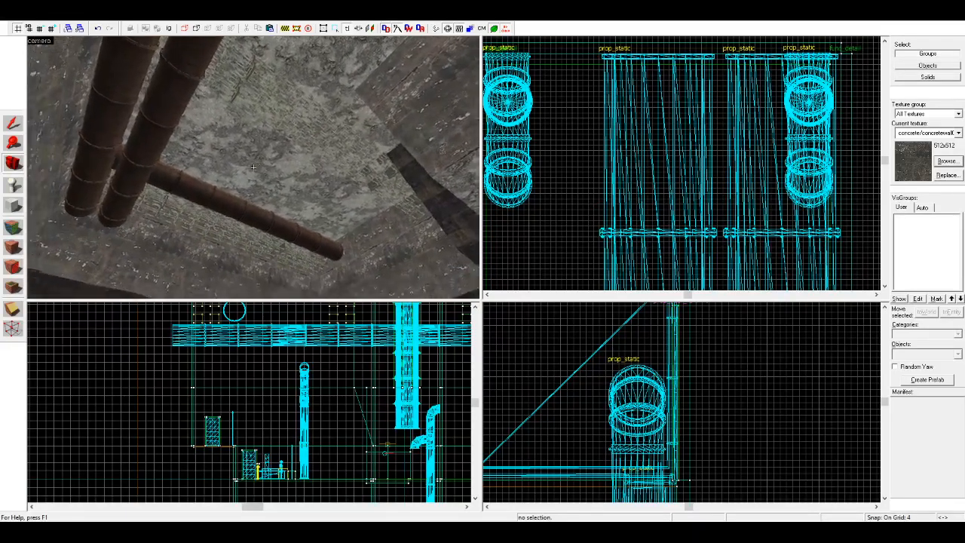
pyautogui.press('w')
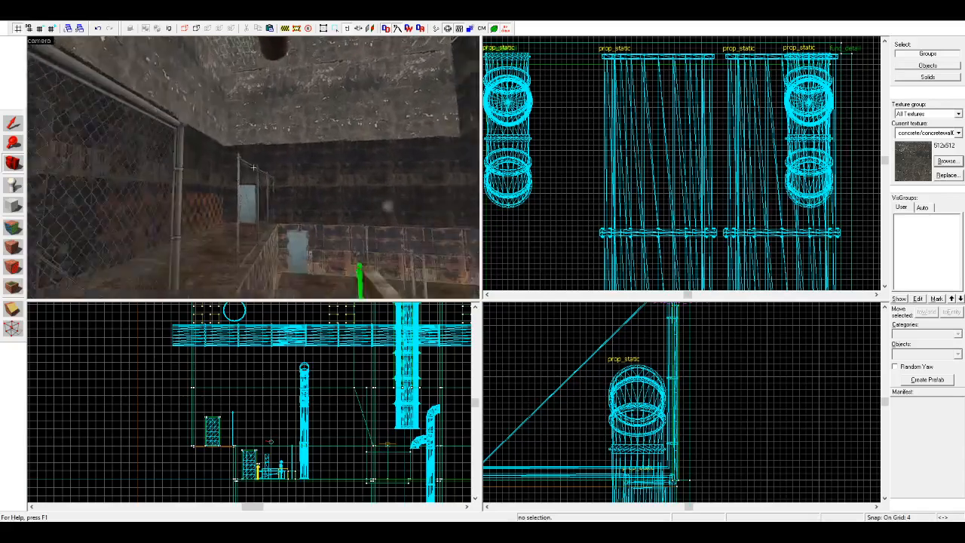
pyautogui.press('w')
pyautogui.press('w')
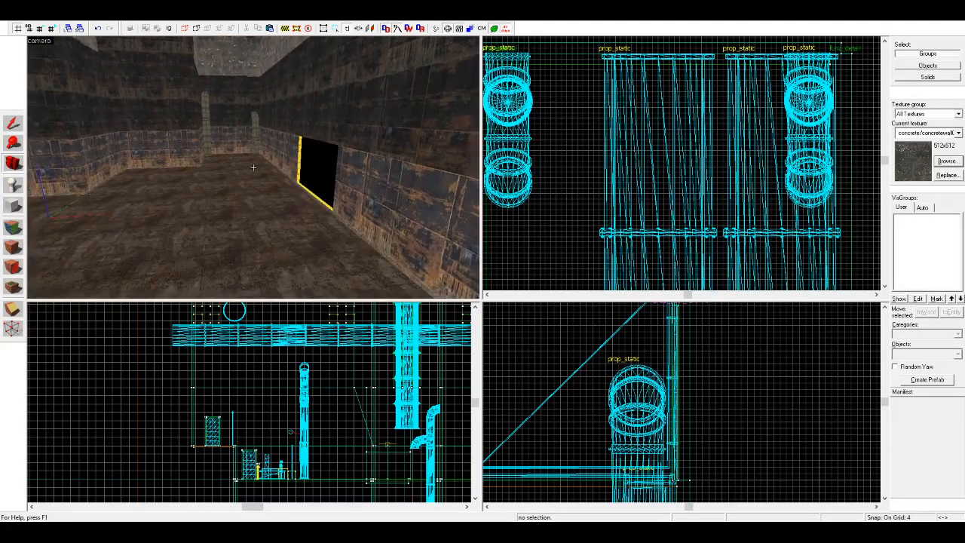
pyautogui.press('w')
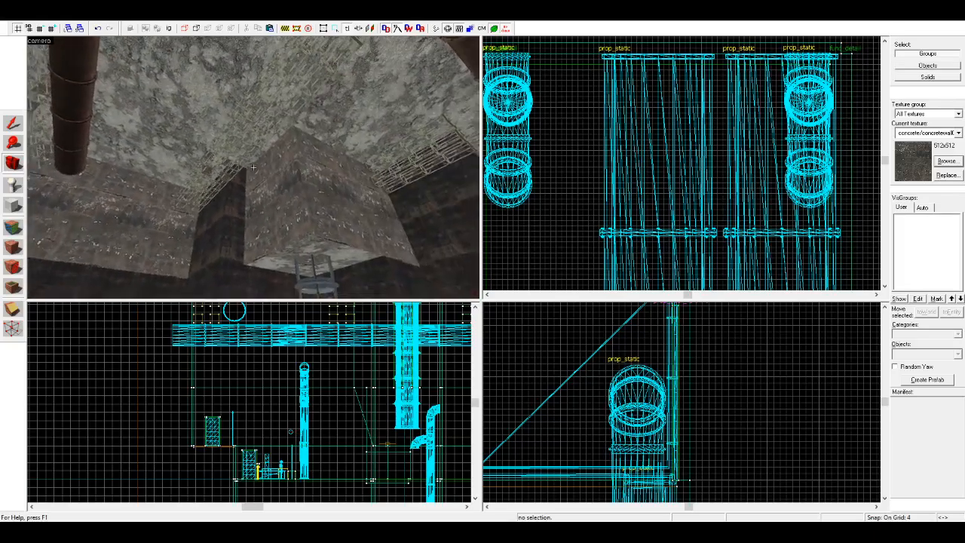
pyautogui.press('w')
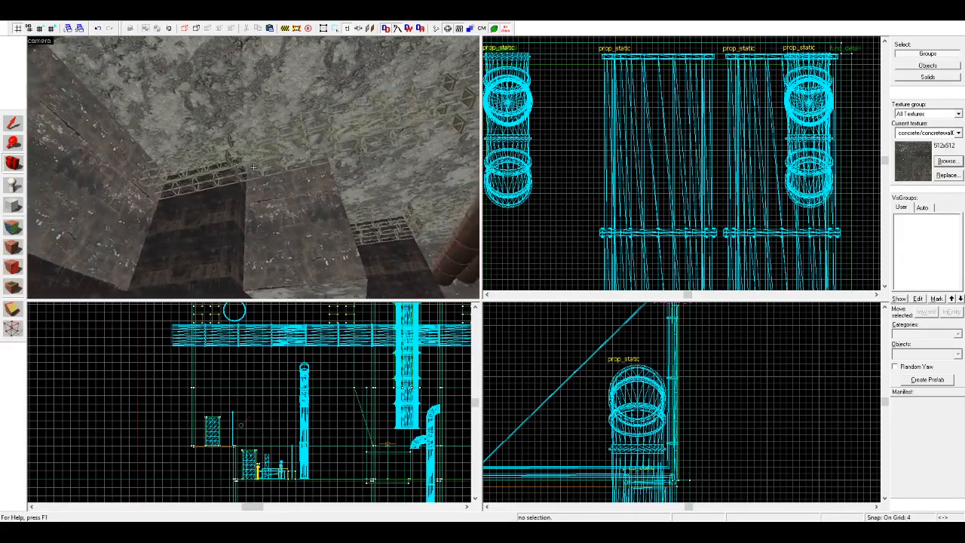
pyautogui.press('w')
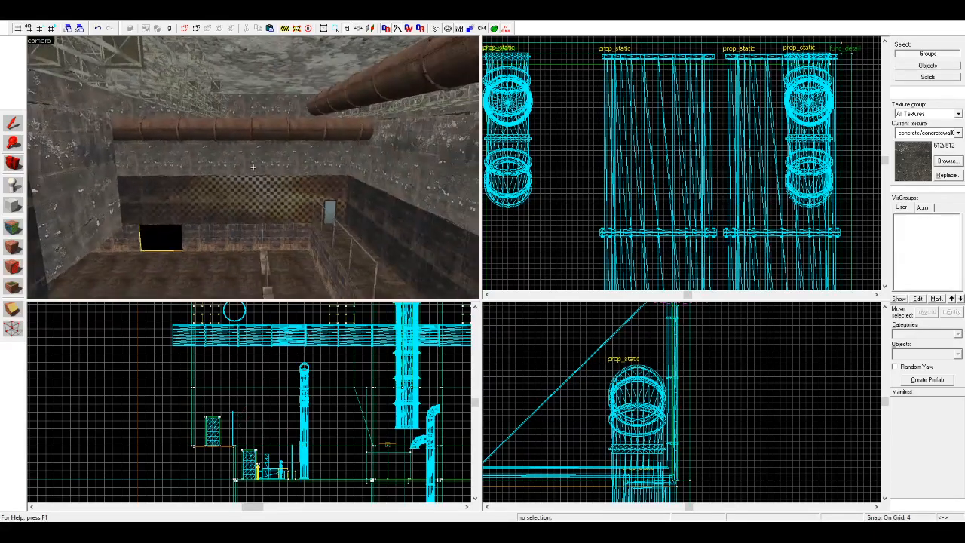
# Step: Copy the two control cabinet props outside the room and paste them onto the floor below the fenced platform, rotated 90 degrees
pyautogui.press('w')
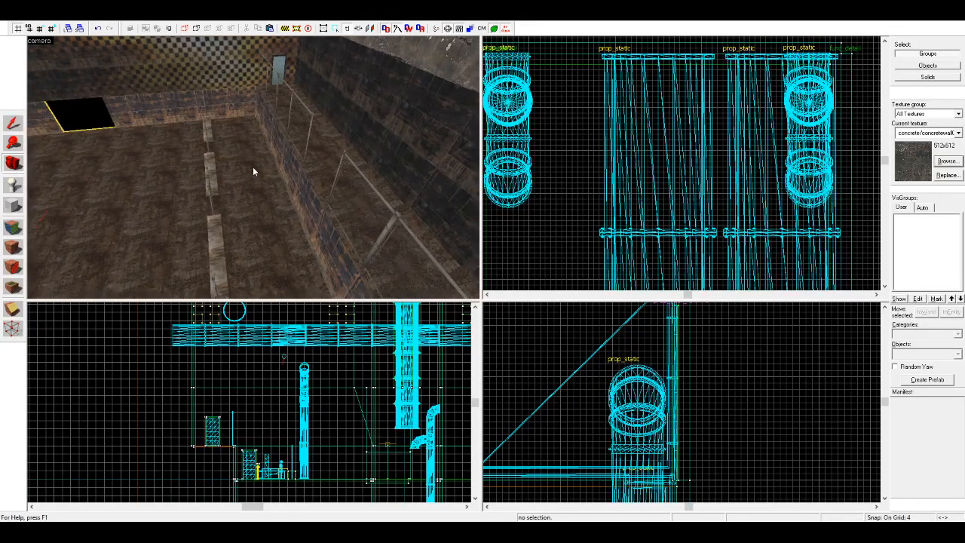
pyautogui.press('w')
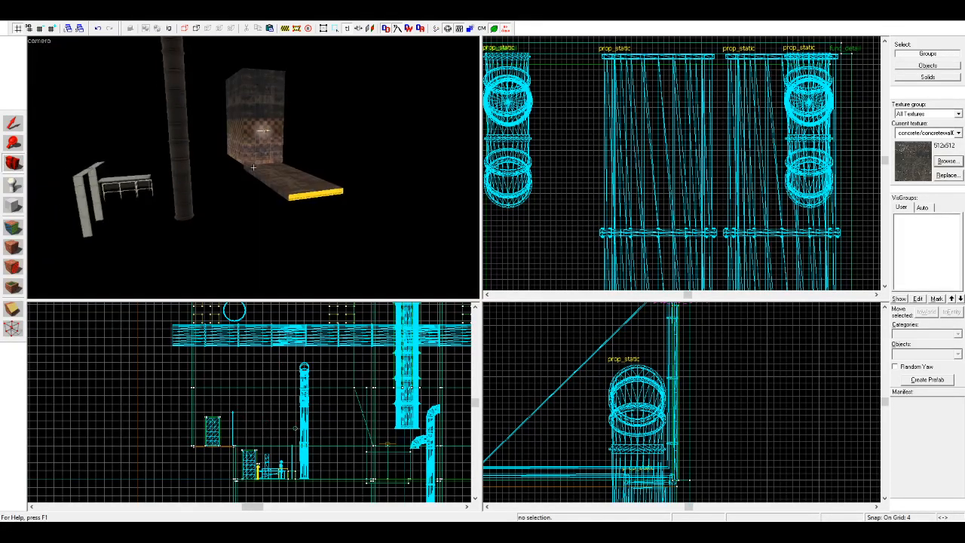
pyautogui.press('z')
pyautogui.press('w')
pyautogui.press('w')
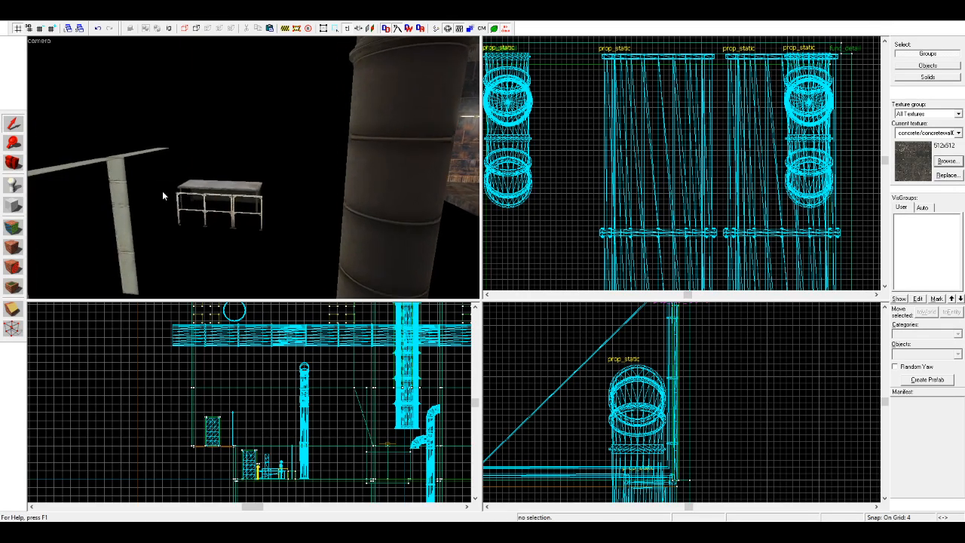
pyautogui.click(118, 202)
pyautogui.press('a')
pyautogui.keyDown('ctrl'); pyautogui.click(339, 202); pyautogui.keyUp('ctrl')
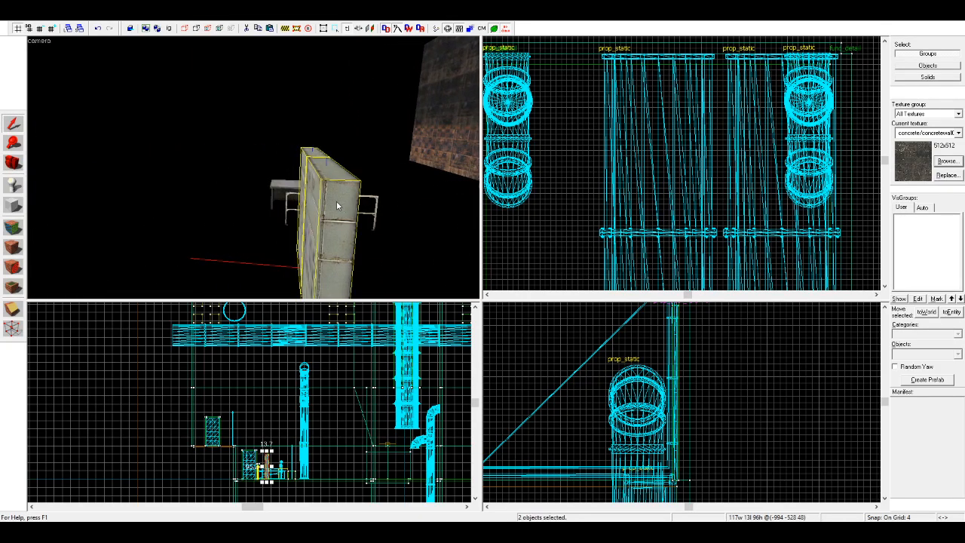
pyautogui.click(419, 215)
pyautogui.press('d')
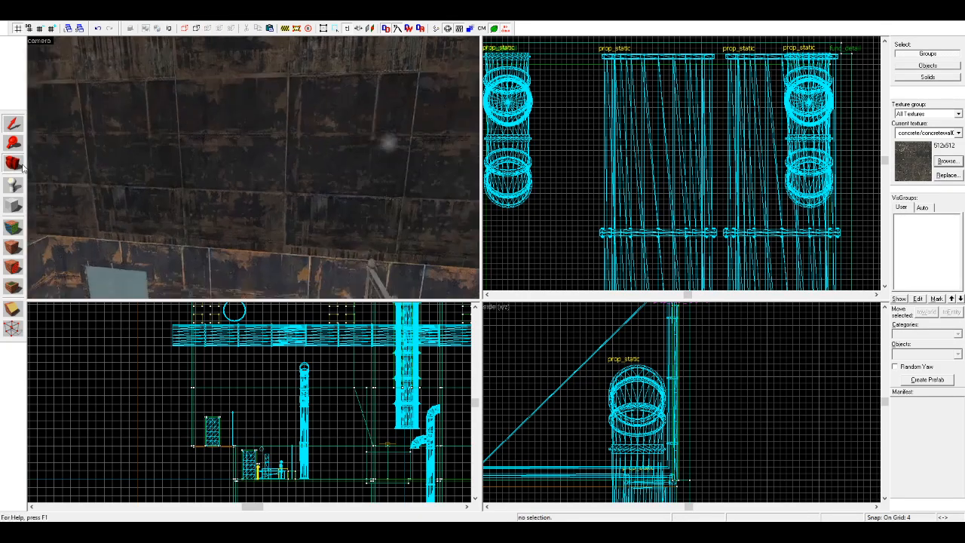
pyautogui.click(13, 162)
pyautogui.moveTo(68, 165); pyautogui.dragTo(253, 167)
pyautogui.press('z')
pyautogui.hotkey('ctrl', 'v')
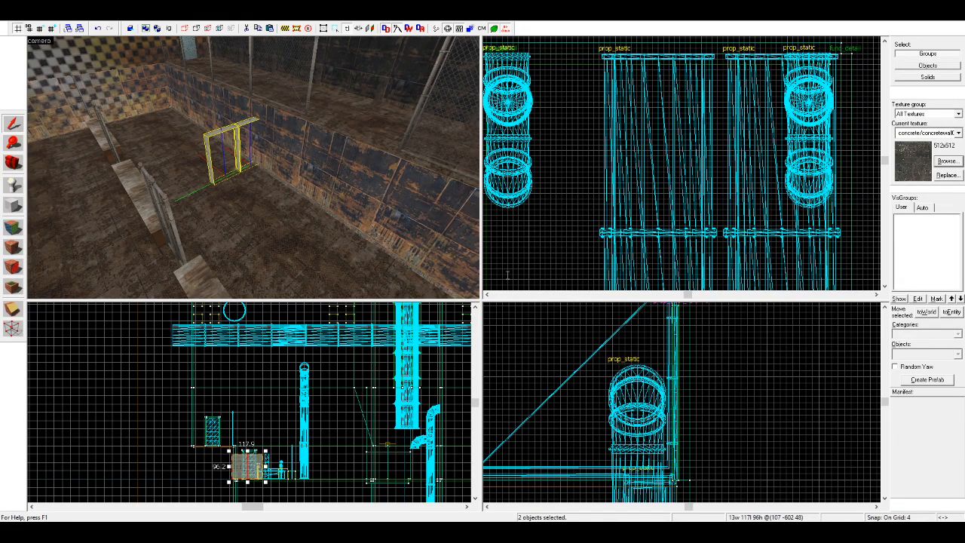
# Step: Move the pair of control cabinets flush against the end wall, between the low barriers and the platform
pyautogui.scroll(-6, 497, 270)
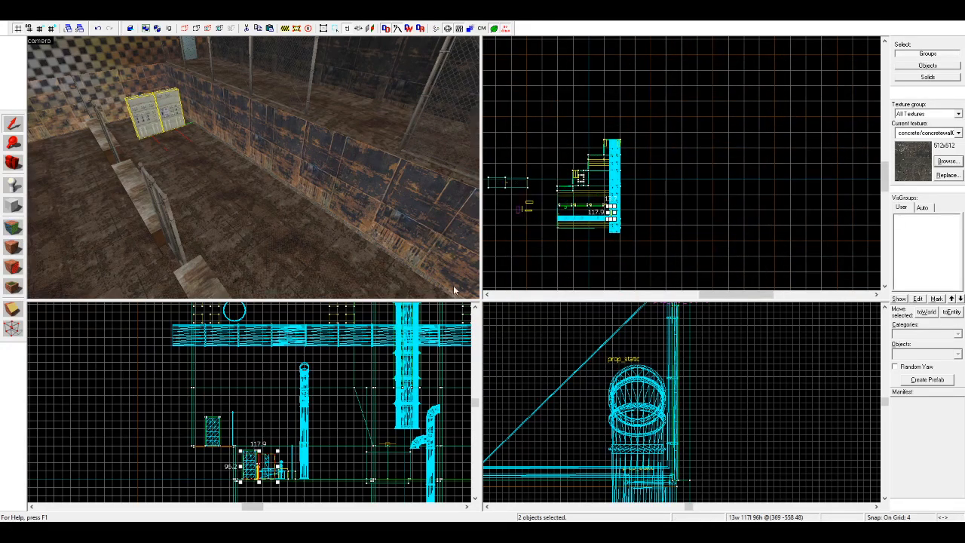
pyautogui.scroll(10, 586, 219)
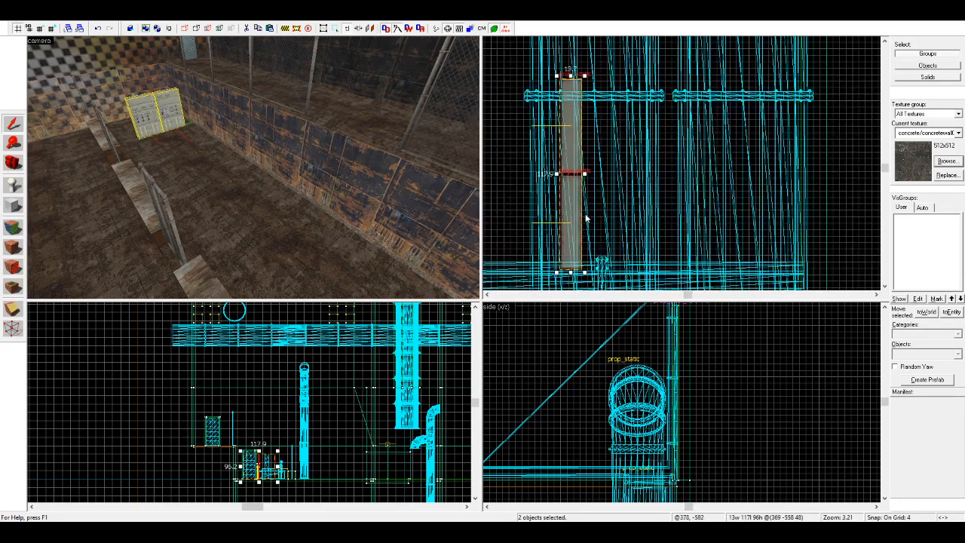
pyautogui.moveTo(575, 229); pyautogui.dragTo(799, 212)
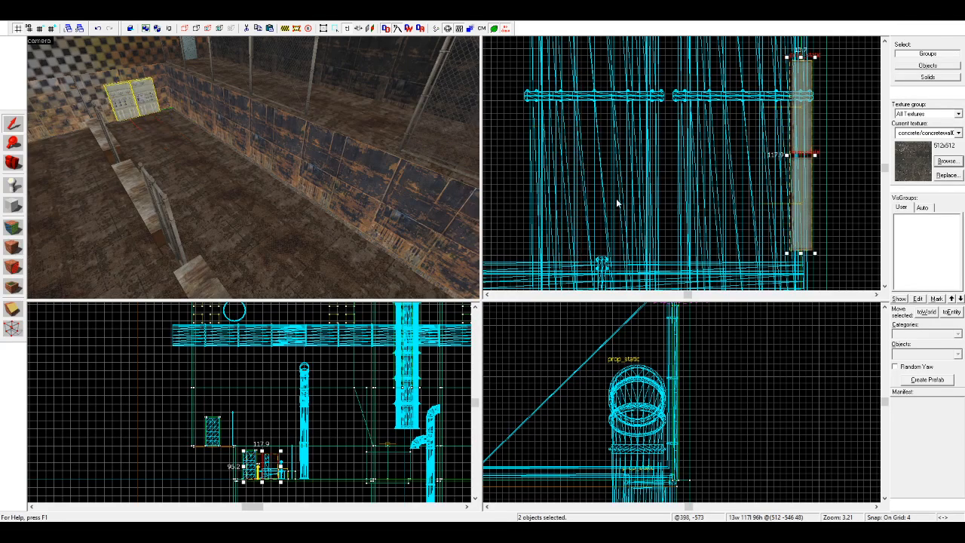
pyautogui.press('z')
pyautogui.press('w')
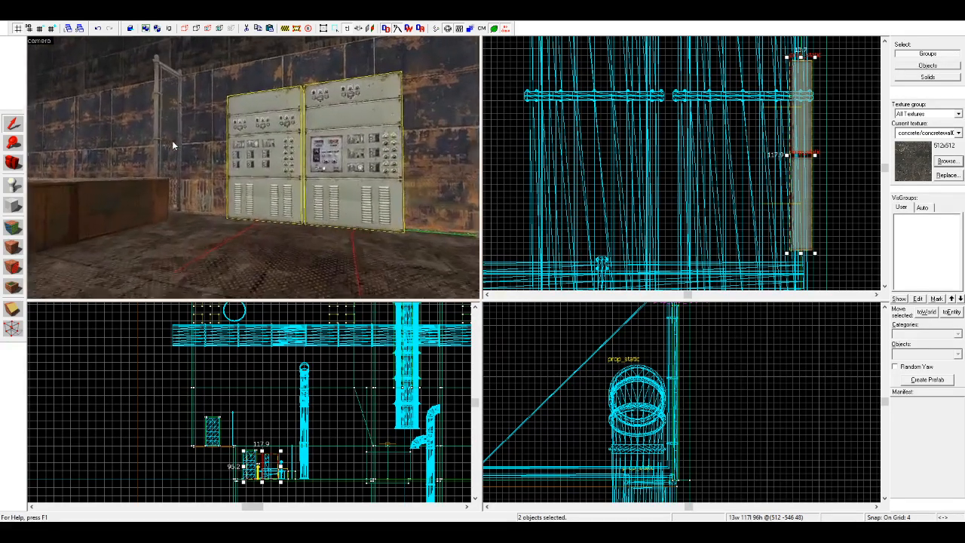
# Step: Move the pair of control cabinets slightly deeper toward the end wall so their backs sit against it
pyautogui.press('w')
pyautogui.press('z')
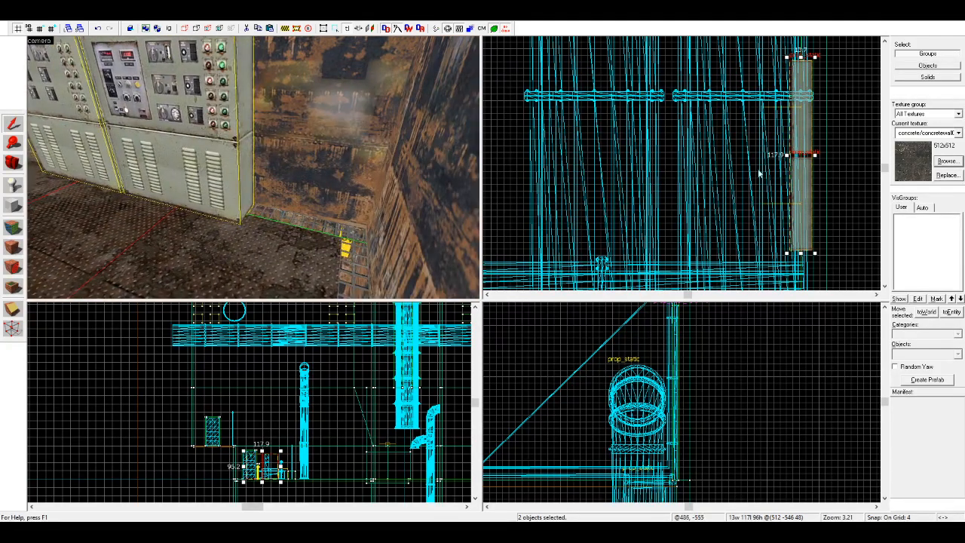
pyautogui.scroll(-3, 761, 178)
pyautogui.scroll(3, 796, 183)
pyautogui.click(817, 276)
pyautogui.hotkey('ctrl', 'z')
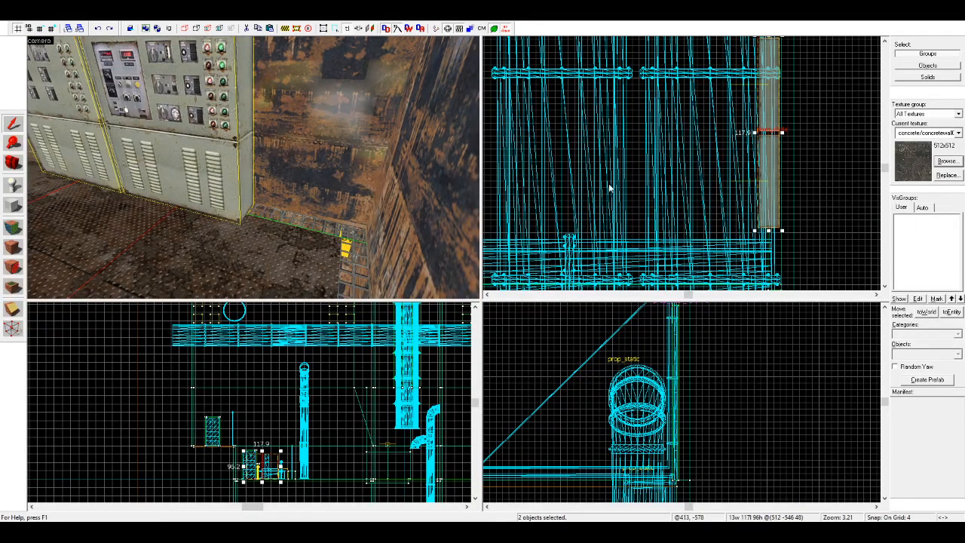
pyautogui.scroll(1, 758, 187)
pyautogui.click(757, 188)
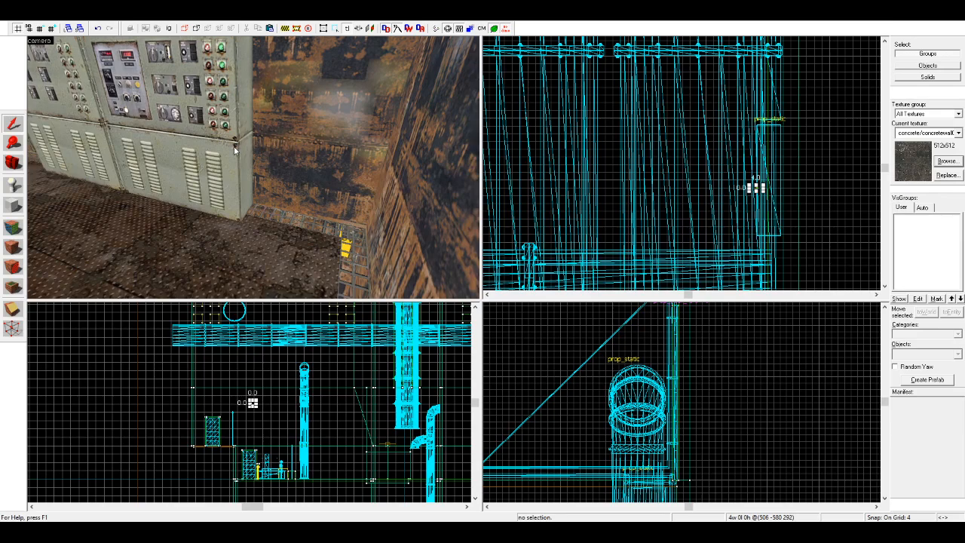
pyautogui.scroll(3, 778, 194)
pyautogui.click(769, 199)
pyautogui.click(175, 136)
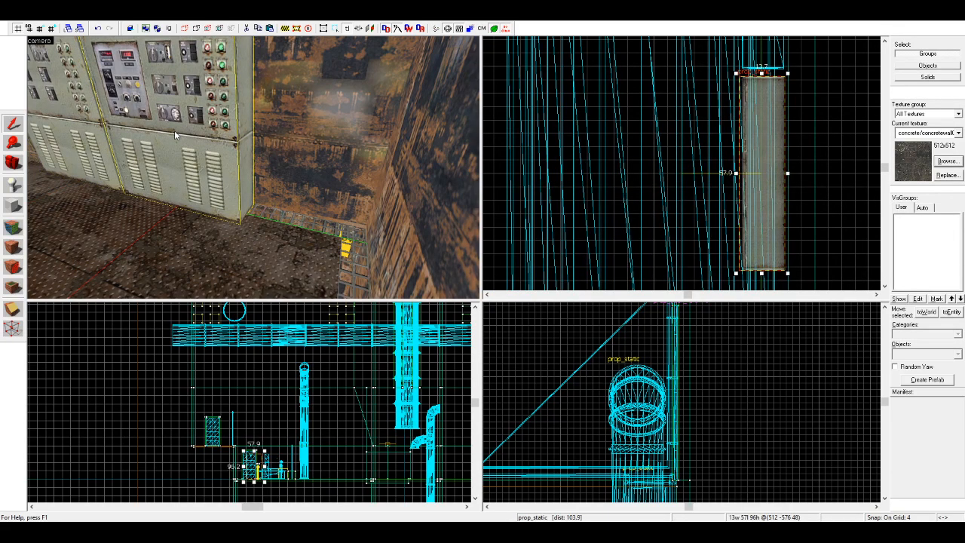
pyautogui.click(800, 239)
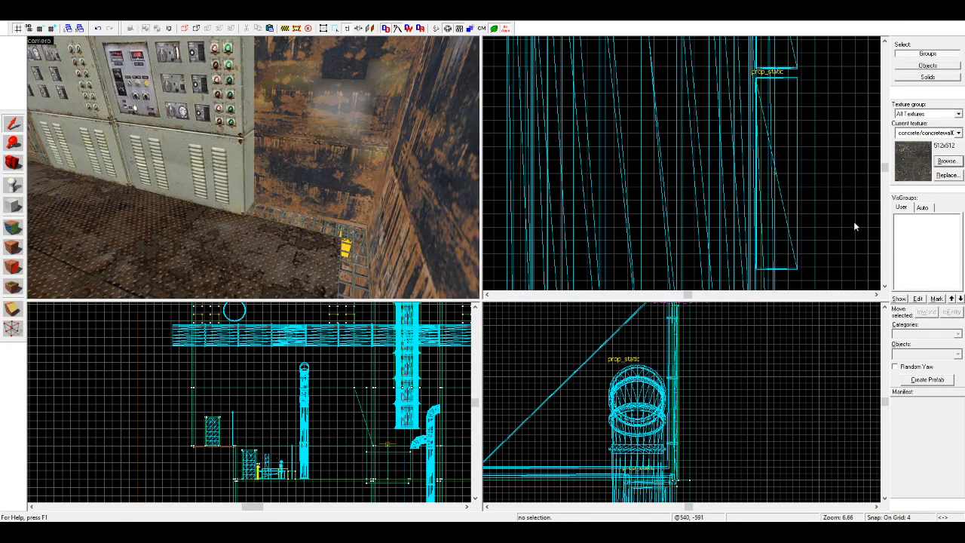
# Step: Slide both control cabinets along the end wall, away from the platform corner and toward the low barriers
pyautogui.scroll(-3, 200, 175)
pyautogui.click(13, 162)
pyautogui.moveTo(209, 162); pyautogui.dragTo(253, 168)
pyautogui.click(13, 125)
pyautogui.click(237, 183)
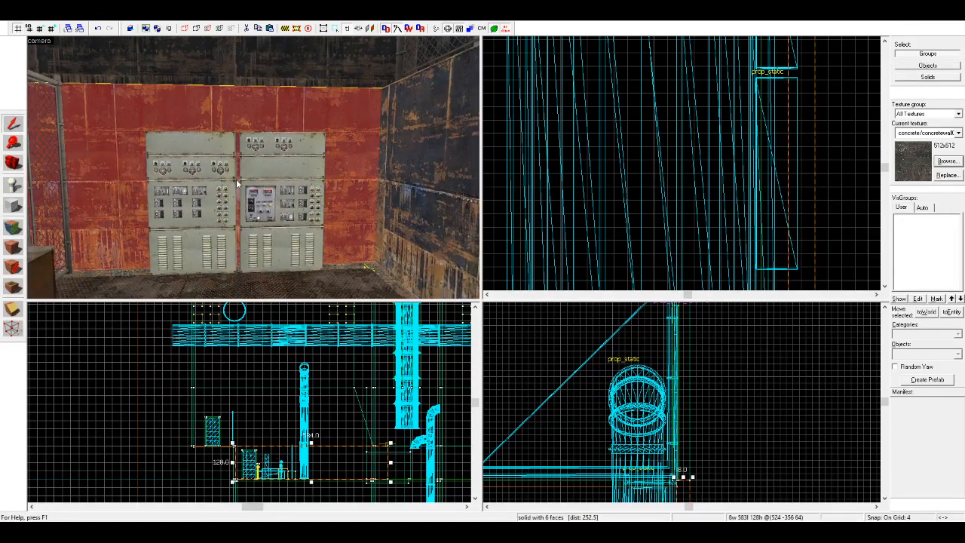
pyautogui.click(274, 190)
pyautogui.moveTo(775, 193); pyautogui.dragTo(778, 139)
pyautogui.press('Escape')
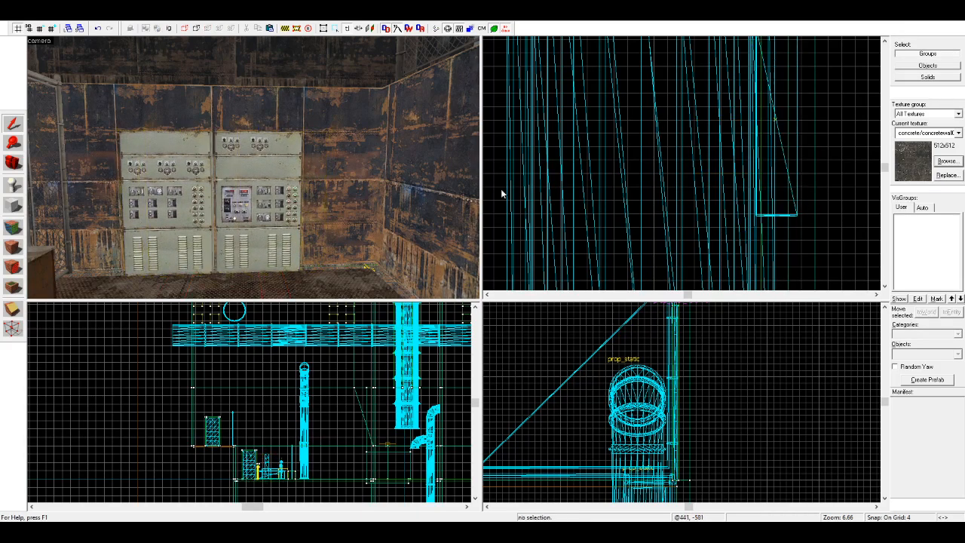
# Step: Inspect the area below the fenced platform, the low barriers and the door end of the room in the 3D view
pyautogui.press('z')
pyautogui.press('s')
pyautogui.press('z')
pyautogui.press('z')
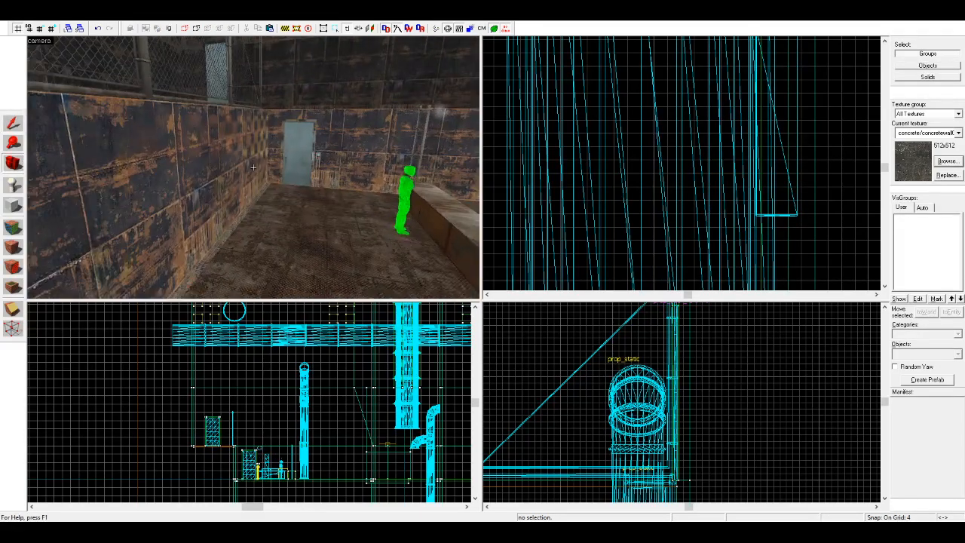
pyautogui.press('w')
pyautogui.press('z')
pyautogui.press('z')
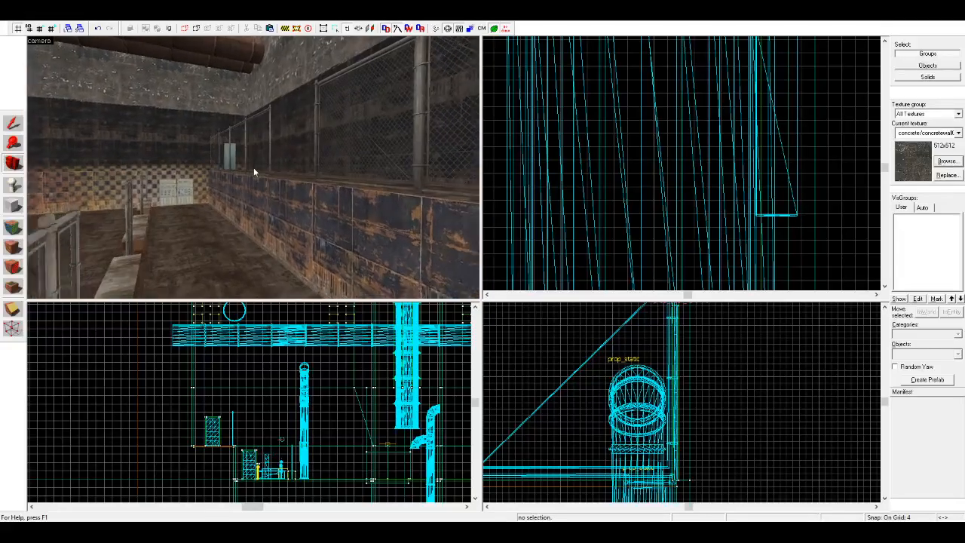
pyautogui.press('w')
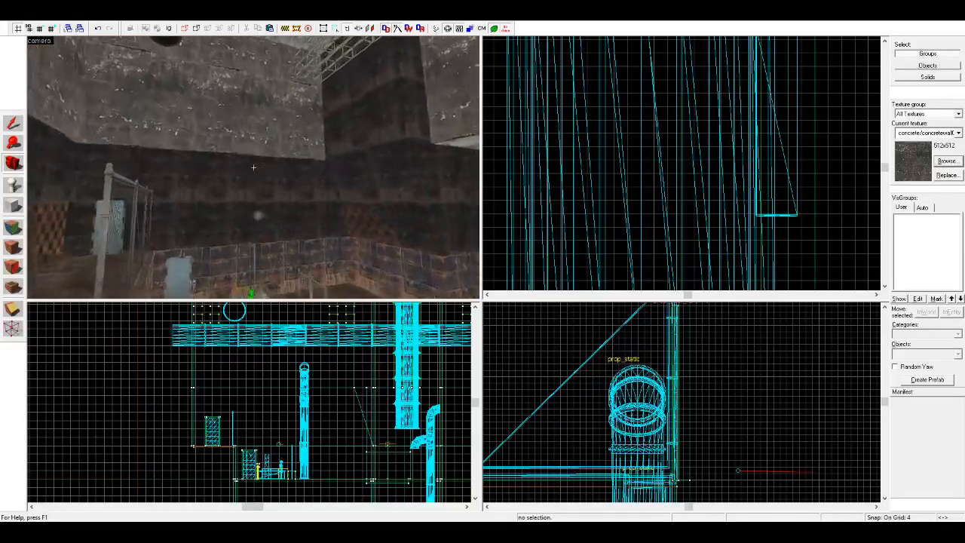
pyautogui.press('s')
# Step: Copy the metal table prop outside the room and place the copy on the floor beside the platform wall
pyautogui.press('z')
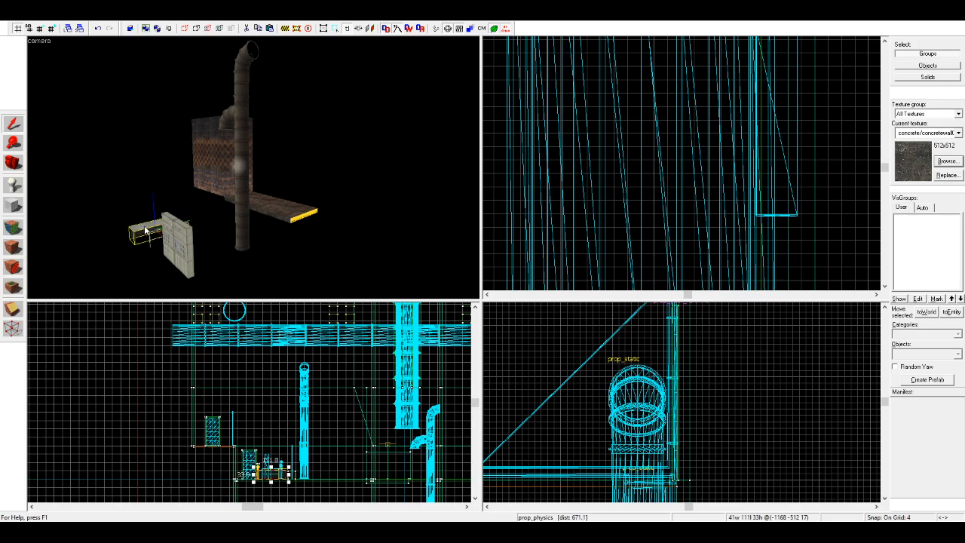
pyautogui.click(12, 163)
pyautogui.press('z')
pyautogui.press('w')
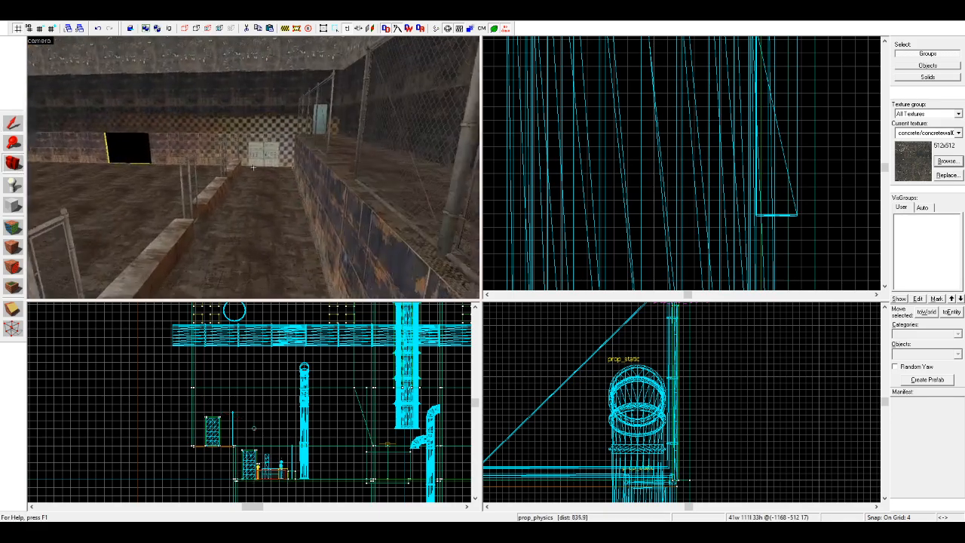
pyautogui.press('z')
pyautogui.click(202, 183)
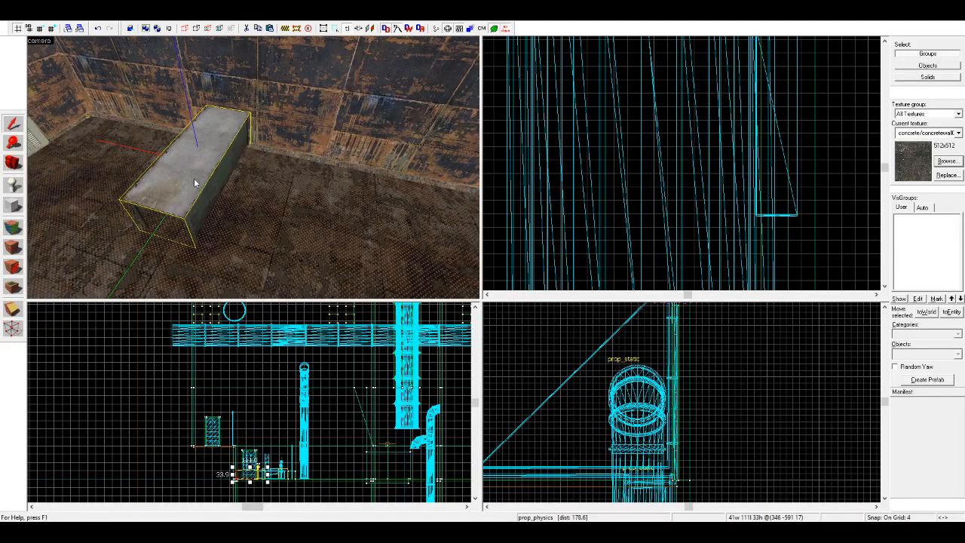
# Step: Rotate the table copy 90 degrees and move it lengthwise against the platform wall, resting on the floor
pyautogui.click(472, 279)
pyautogui.hotkey('ctrl', 'x')
pyautogui.hotkey('ctrl', 'v')
pyautogui.scroll(-13, 703, 147)
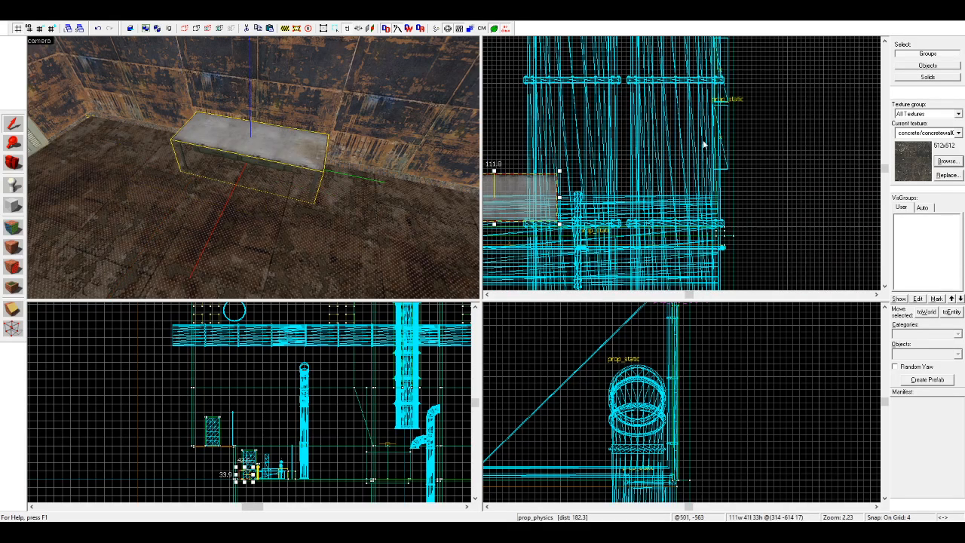
pyautogui.scroll(2, 605, 199)
pyautogui.scroll(9, 231, 454)
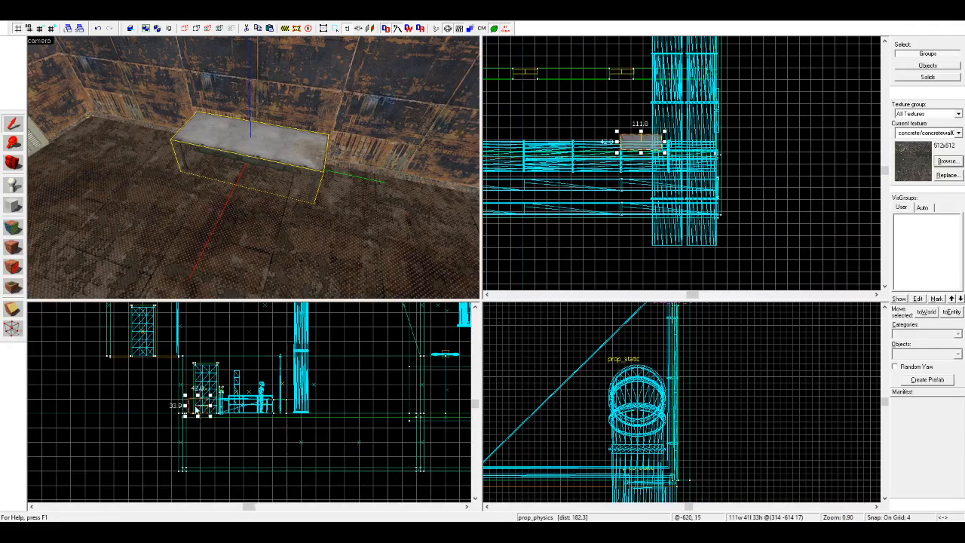
pyautogui.moveTo(173, 427); pyautogui.dragTo(173, 427)
pyautogui.scroll(3, 621, 134)
pyautogui.press('Escape')
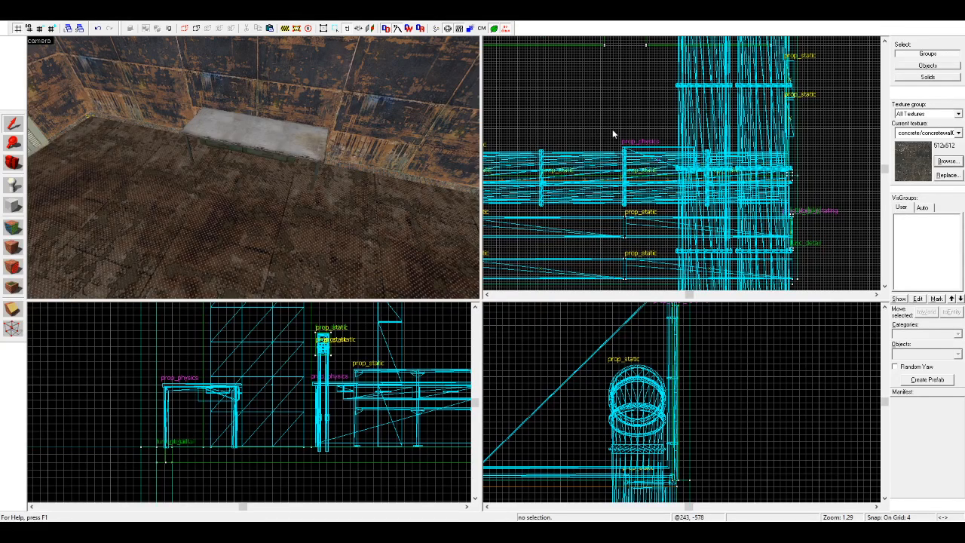
# Step: Inspect the table, control cabinets and walkway between the low barriers and the platform in the 3D view
pyautogui.click(255, 124)
pyautogui.scroll(-6, 602, 126)
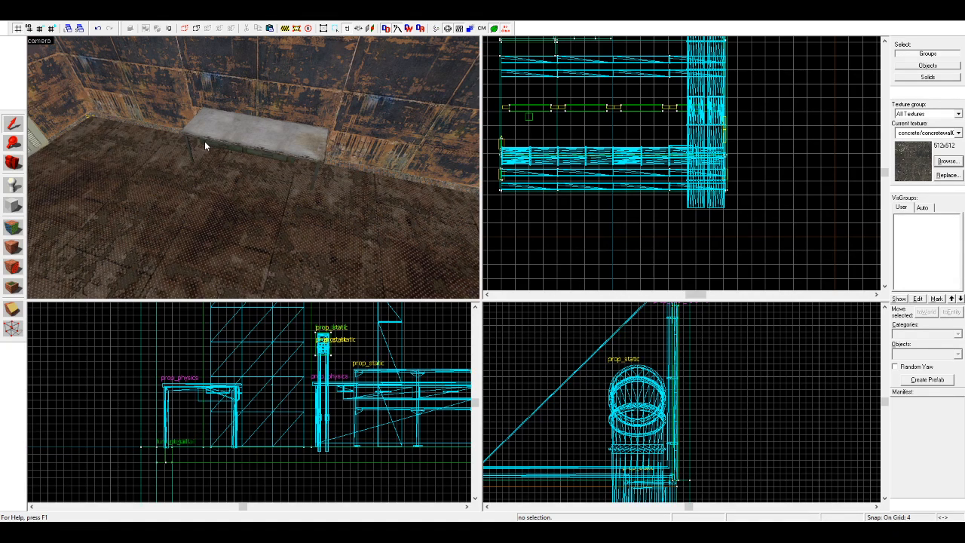
pyautogui.click(247, 108)
pyautogui.press('Escape')
pyautogui.click(10, 161)
pyautogui.moveTo(226, 167); pyautogui.dragTo(251, 167)
pyautogui.press('w')
pyautogui.press('w')
pyautogui.press('w')
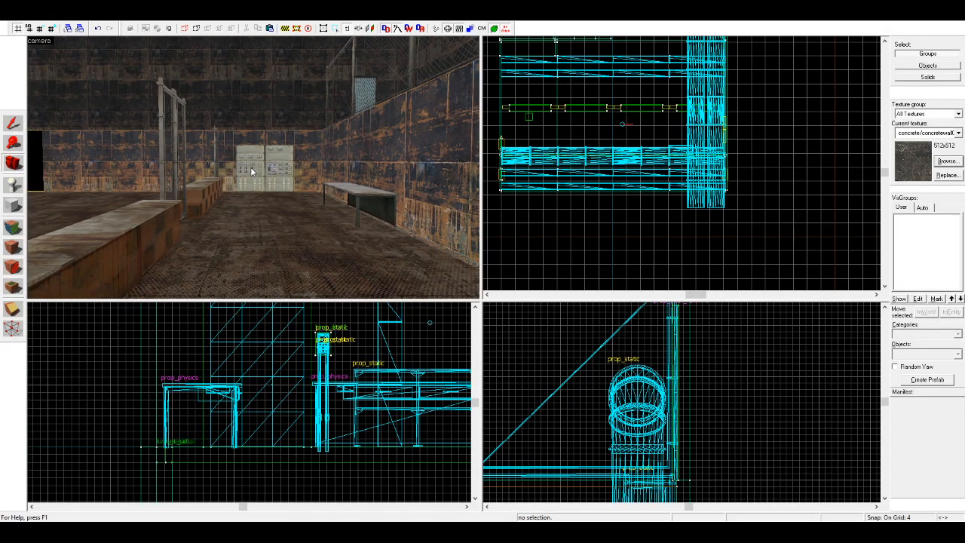
pyautogui.moveTo(250, 167)
pyautogui.mouseDown()
pyautogui.moveTo(255, 177)
pyautogui.moveTo(253, 167)
pyautogui.moveTo(116, 148)
pyautogui.moveTo(254, 168)
pyautogui.mouseUp()
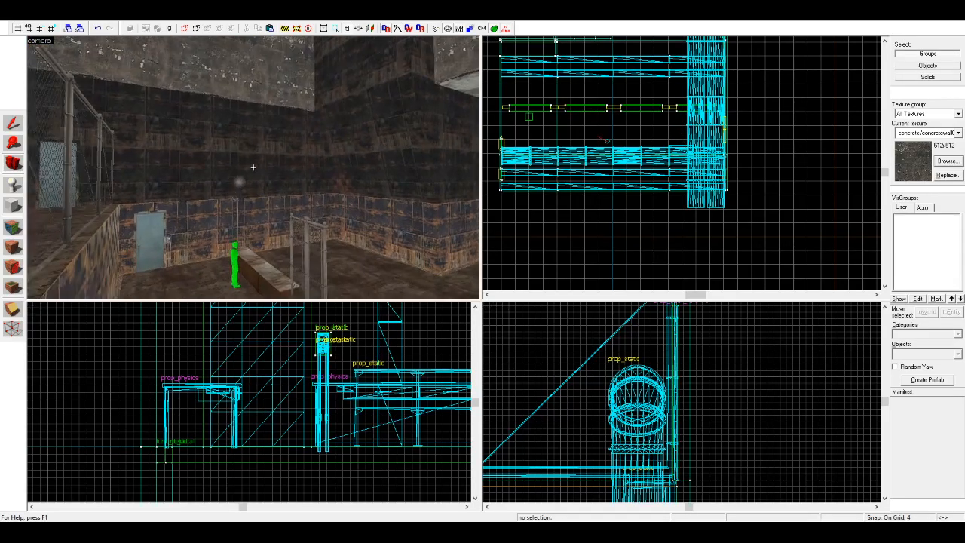
# Step: Copy three chain-link panels from the platform fence and place them over the row of low barriers
pyautogui.click(13, 123)
pyautogui.click(81, 146)
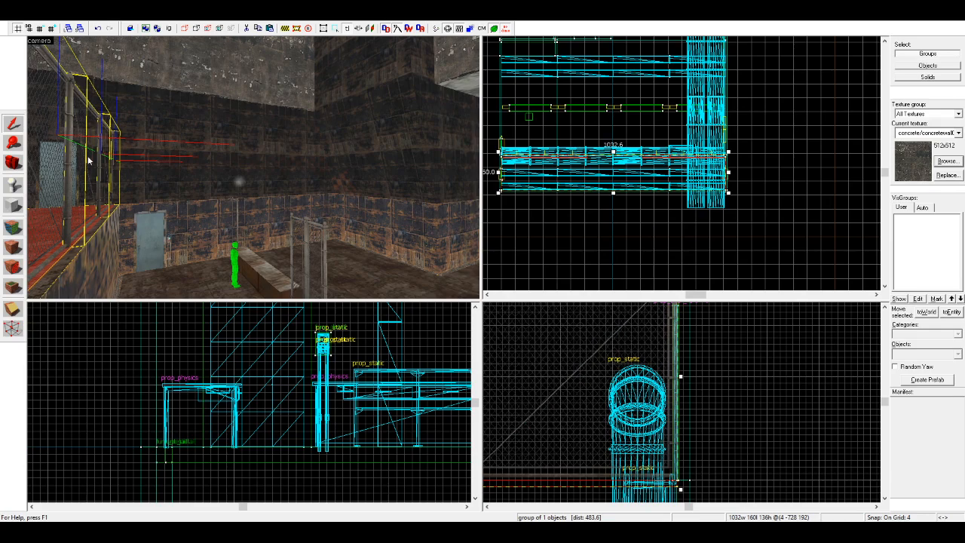
pyautogui.click(531, 205)
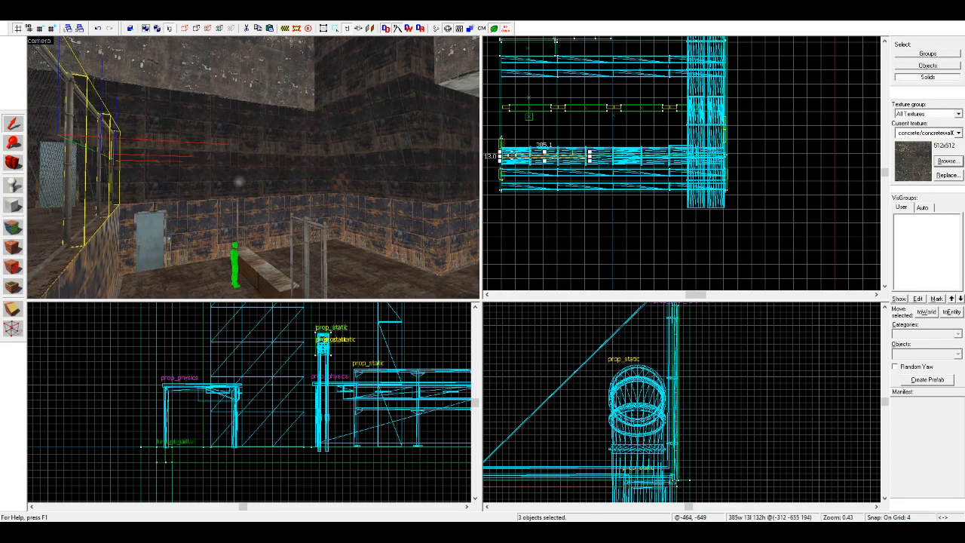
pyautogui.scroll(9, 524, 132)
pyautogui.moveTo(533, 104); pyautogui.dragTo(527, 106)
pyautogui.scroll(-5, 324, 385)
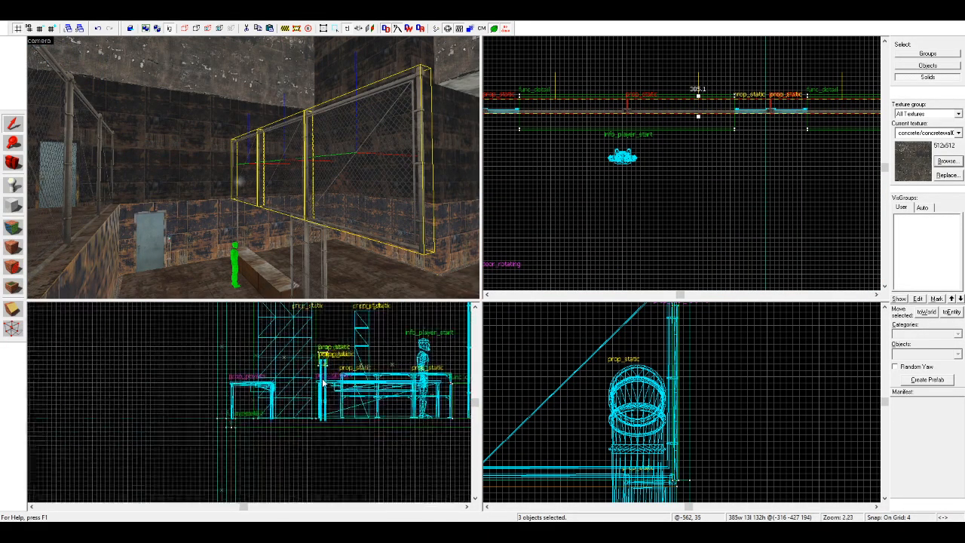
# Step: Flip the three copied fence panels front to back and line them up on top of the gate frames between the barriers
pyautogui.scroll(-2, 355, 411)
pyautogui.scroll(10, 361, 389)
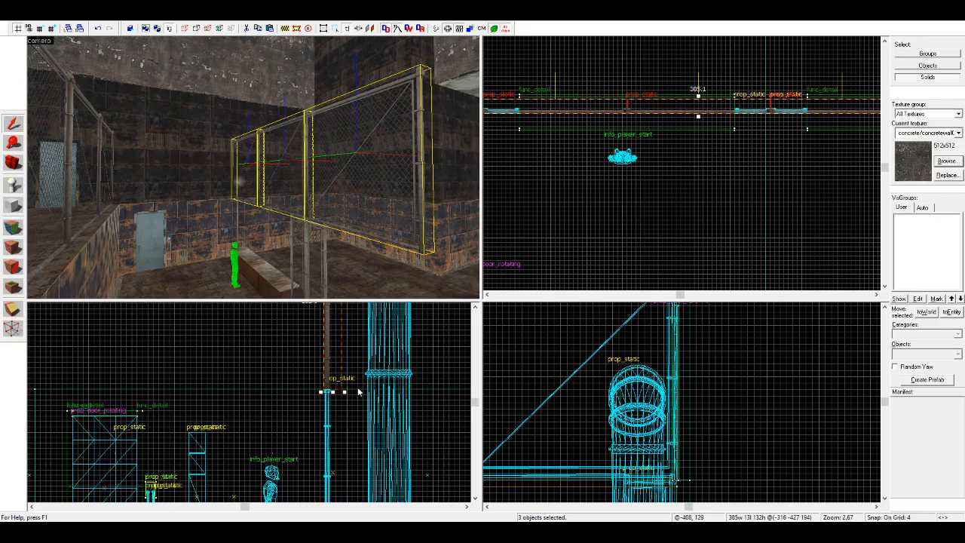
pyautogui.press('Escape')
pyautogui.scroll(1, 79, 210)
pyautogui.scroll(2, 79, 211)
pyautogui.moveTo(237, 183); pyautogui.dragTo(254, 167)
pyautogui.click(12, 124)
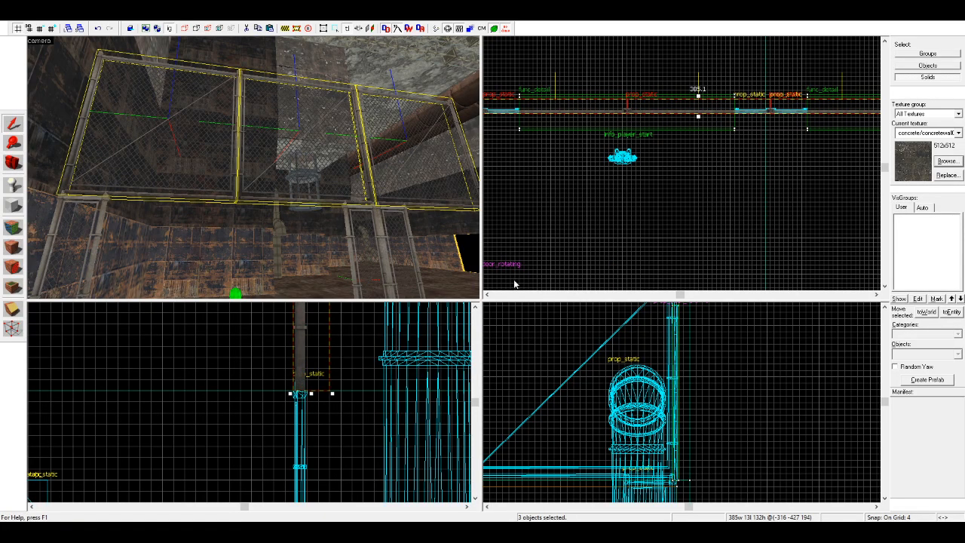
pyautogui.hotkey('ctrl', 'i')
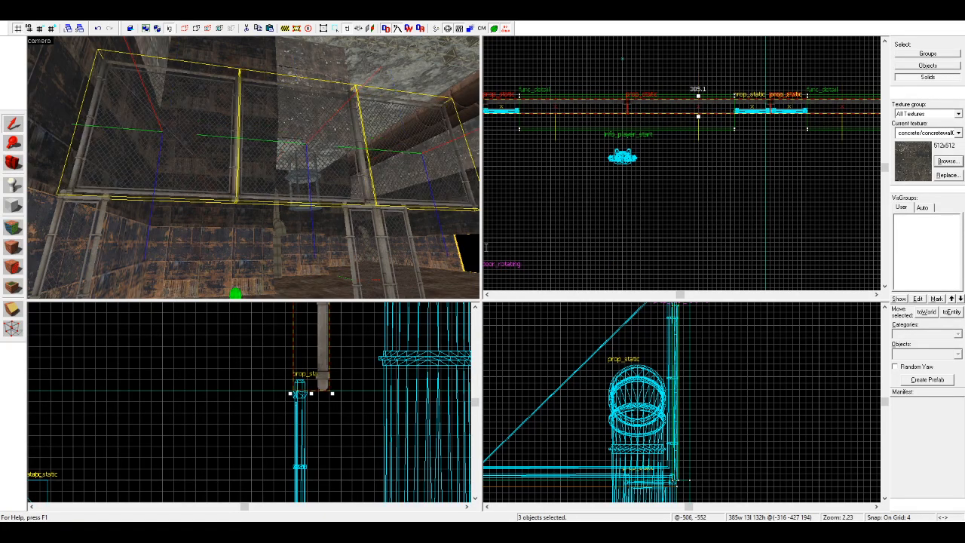
pyautogui.moveTo(317, 382); pyautogui.dragTo(298, 374)
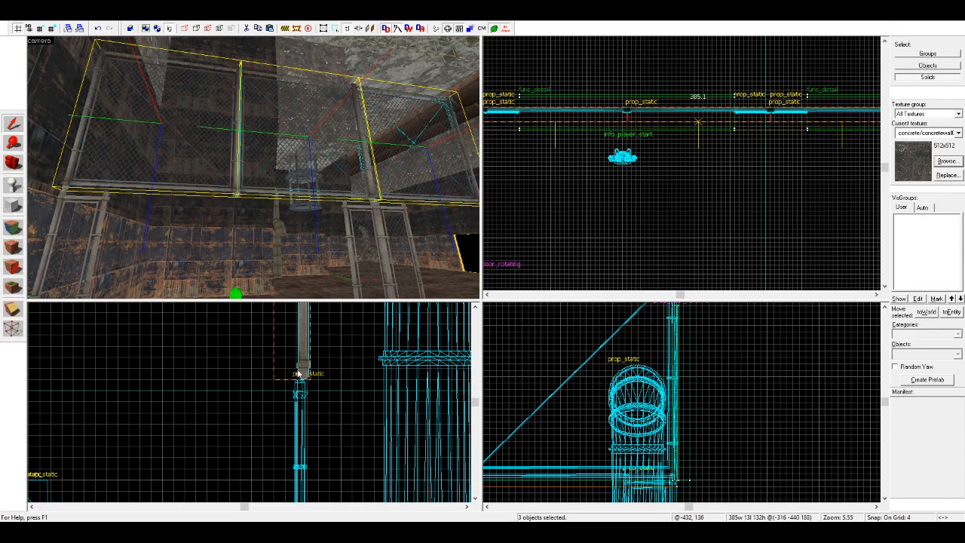
pyautogui.click(529, 216)
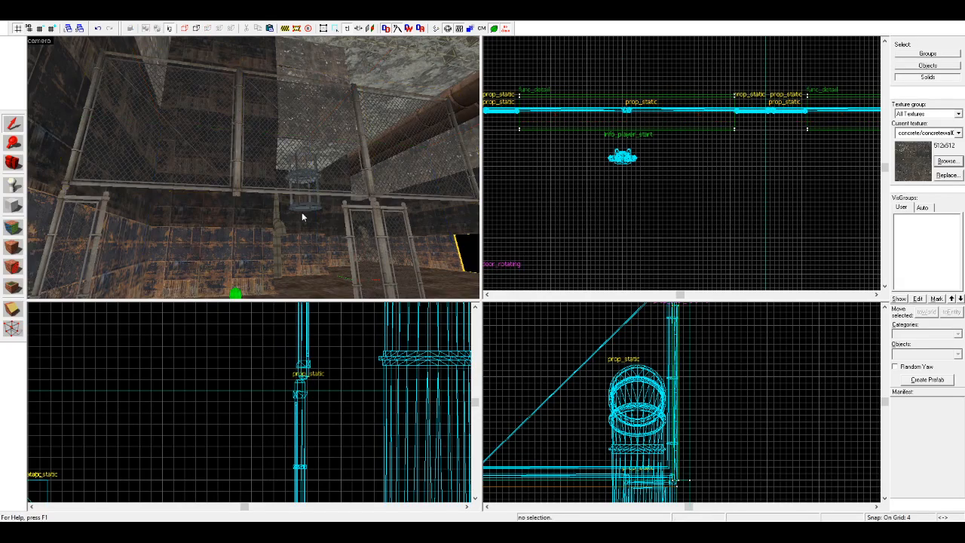
# Step: Try to extend the raised fence with a rotated copy of two of its panels, and discard that copy
pyautogui.press('z')
pyautogui.press('d')
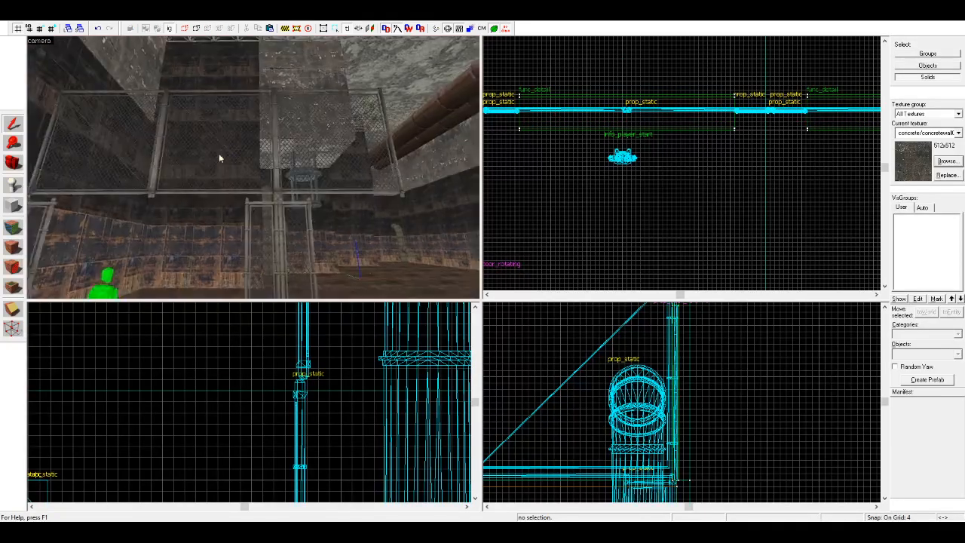
pyautogui.click(134, 159)
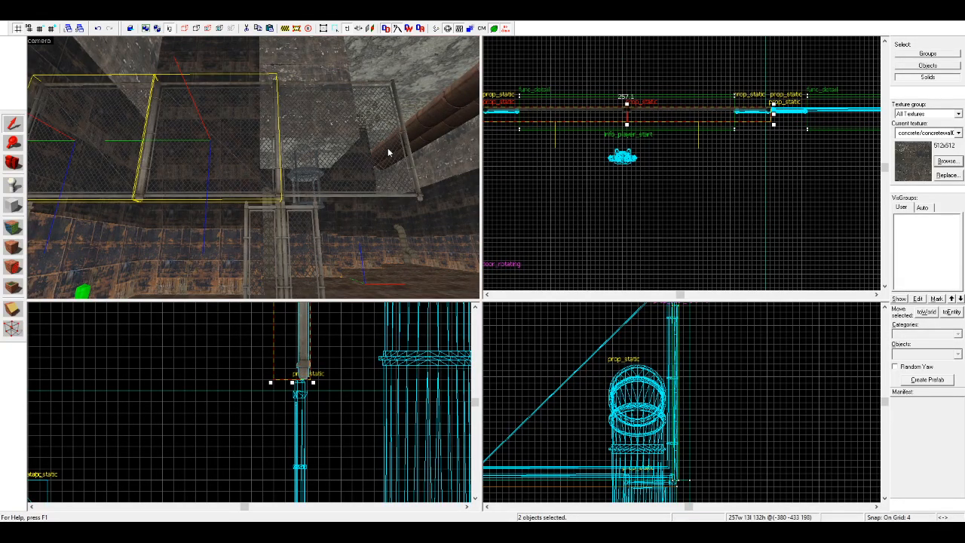
pyautogui.keyDown('shift'); pyautogui.moveTo(529, 110); pyautogui.dragTo(730, 217); pyautogui.keyUp('shift')
pyautogui.scroll(-9, 695, 187)
pyautogui.scroll(11, 758, 169)
pyautogui.moveTo(220, 374); pyautogui.dragTo(309, 373)
pyautogui.moveTo(688, 162); pyautogui.dragTo(790, 128)
pyautogui.scroll(2, 756, 203)
pyautogui.press('s')
pyautogui.press('d')
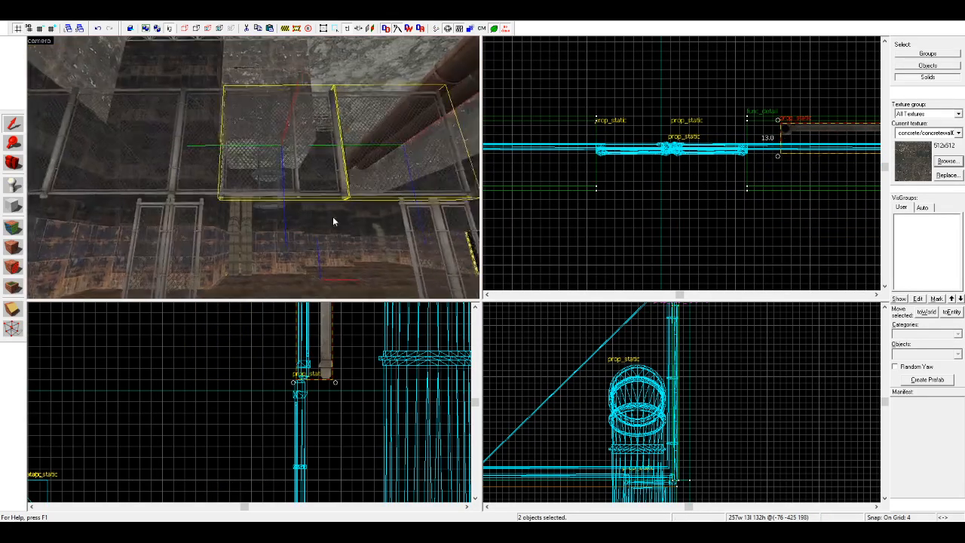
pyautogui.press('w')
pyautogui.hotkey('ctrl', 'z')
pyautogui.hotkey('ctrl', 'z')
pyautogui.hotkey('ctrl', 'z')
pyautogui.scroll(-2, 647, 165)
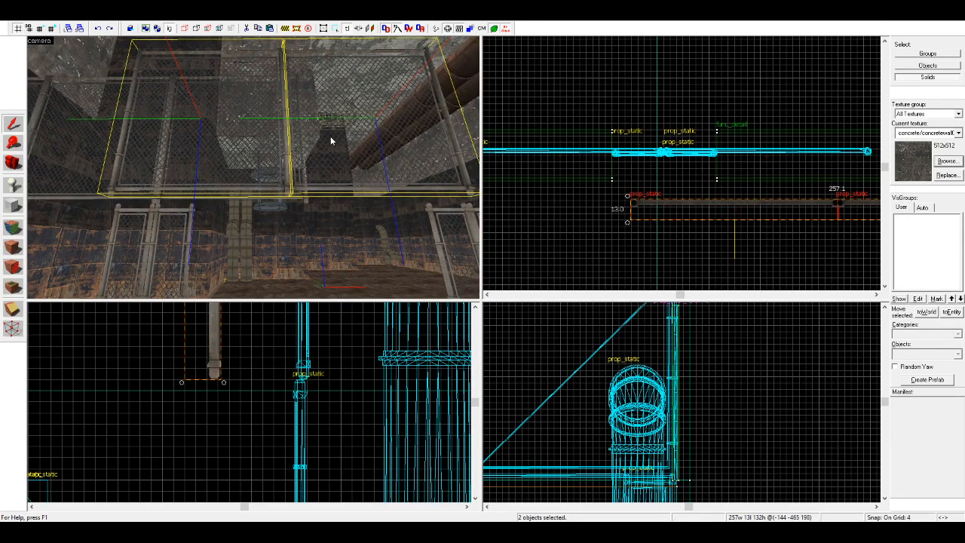
pyautogui.press('Delete')
# Step: Delete the single third panel of the raised fence, keeping the pair beside it
pyautogui.click(269, 173)
pyautogui.press('Delete')
pyautogui.press('z')
pyautogui.press('z')
# Step: Copy the remaining pair of raised fence panels along the barrier row, aligning the copies end to end up to the wall
pyautogui.click(247, 174)
pyautogui.keyDown('ctrl'); pyautogui.click(191, 185); pyautogui.keyUp('ctrl')
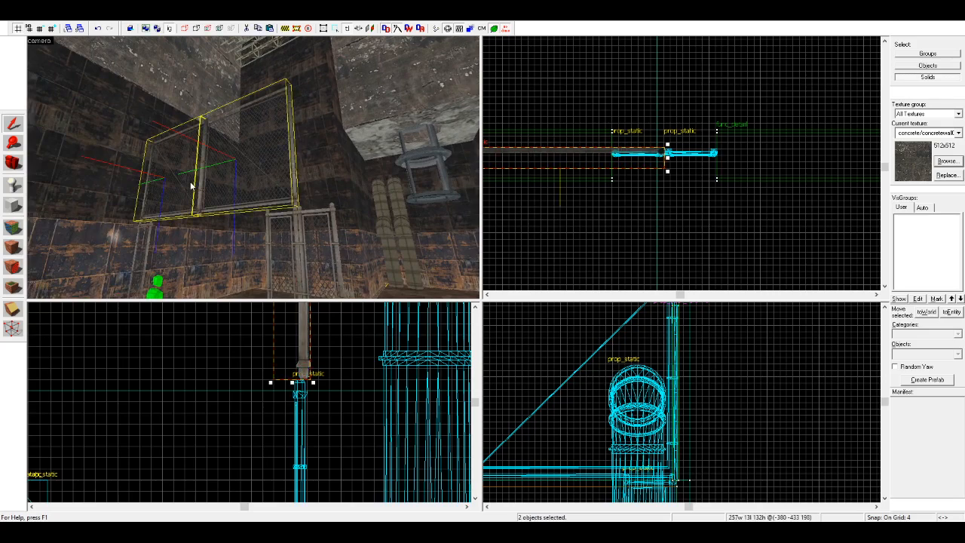
pyautogui.moveTo(563, 163)
pyautogui.keyDown('shift'); pyautogui.mouseDown()
pyautogui.moveTo(728, 224)
pyautogui.moveTo(807, 216)
pyautogui.mouseUp(); pyautogui.keyUp('shift')
pyautogui.moveTo(540, 210)
pyautogui.keyDown('shift'); pyautogui.mouseDown()
pyautogui.moveTo(742, 187)
pyautogui.moveTo(706, 155)
pyautogui.moveTo(668, 159)
pyautogui.moveTo(680, 155)
pyautogui.moveTo(601, 190)
pyautogui.moveTo(823, 196)
pyautogui.moveTo(768, 165)
pyautogui.moveTo(724, 175)
pyautogui.mouseUp(); pyautogui.keyUp('shift')
pyautogui.scroll(2, 707, 155)
pyautogui.scroll(-4, 602, 190)
pyautogui.scroll(5, 798, 179)
pyautogui.moveTo(720, 177)
pyautogui.keyDown('shift'); pyautogui.mouseDown()
pyautogui.moveTo(692, 196)
pyautogui.moveTo(631, 189)
pyautogui.moveTo(763, 218)
pyautogui.moveTo(795, 167)
pyautogui.moveTo(734, 149)
pyautogui.moveTo(728, 169)
pyautogui.mouseUp(); pyautogui.keyUp('shift')
pyautogui.scroll(-6, 656, 193)
pyautogui.scroll(2, 788, 177)
pyautogui.scroll(6, 757, 158)
pyautogui.click(701, 234)
# Step: Shift the pair of raised panels nearest the end wall slightly toward it, aligning their post with the gate frame below
pyautogui.press('z')
pyautogui.press('d')
pyautogui.press('d')
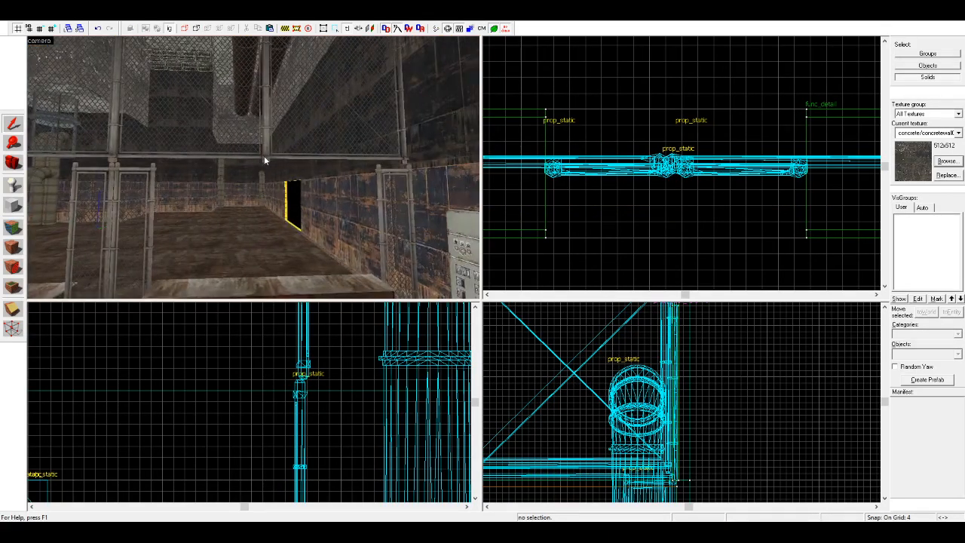
pyautogui.press('a')
pyautogui.press('z')
pyautogui.click(273, 141)
pyautogui.keyDown('ctrl'); pyautogui.click(443, 137); pyautogui.keyUp('ctrl')
pyautogui.moveTo(682, 164); pyautogui.dragTo(693, 166)
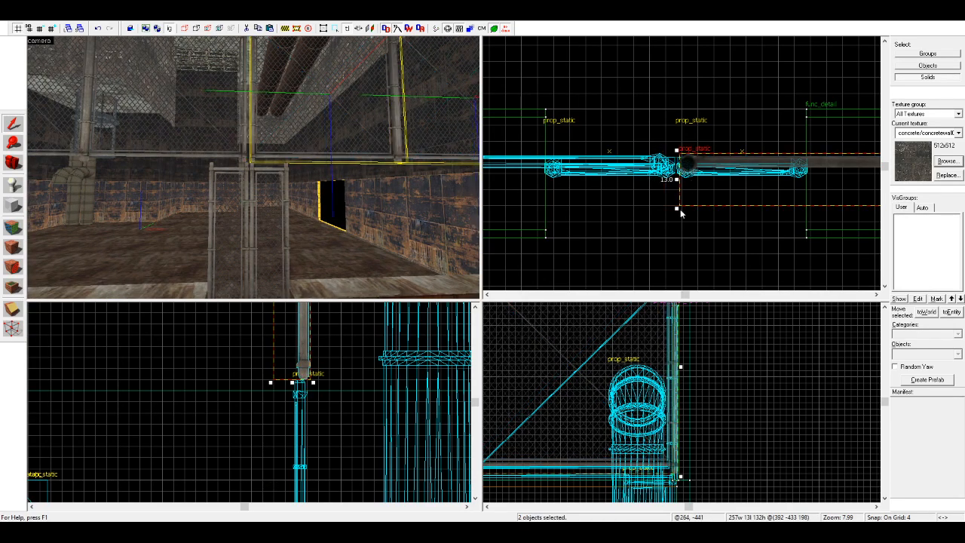
pyautogui.click(681, 211)
pyautogui.press('z')
pyautogui.press('d')
pyautogui.press('a')
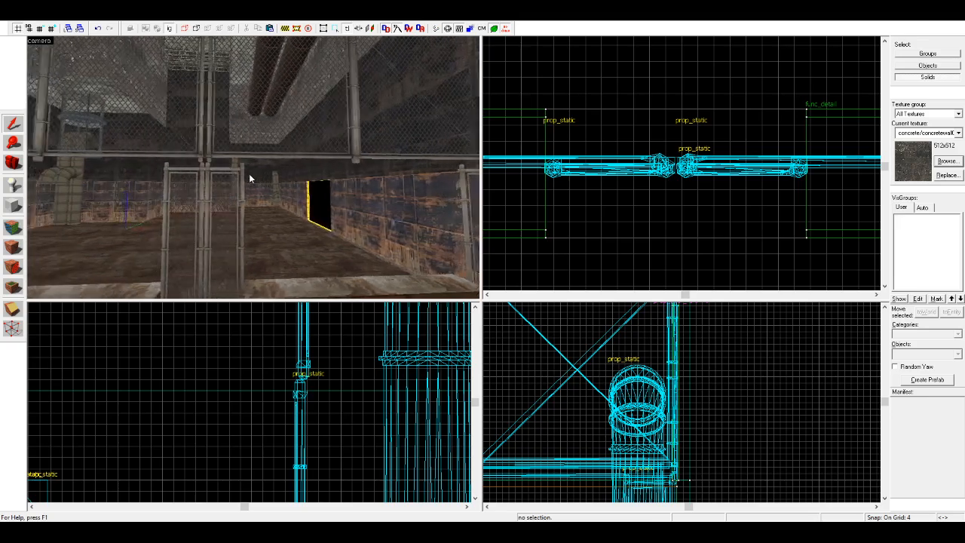
# Step: Refine the grid snap to 1 unit and shift the raised fence panel pair by the far gate to meet the neighbouring panel
pyautogui.press('z')
pyautogui.click(288, 128)
pyautogui.press('a')
pyautogui.keyDown('ctrl'); pyautogui.click(288, 127); pyautogui.keyUp('ctrl')
pyautogui.scroll(-8, 706, 157)
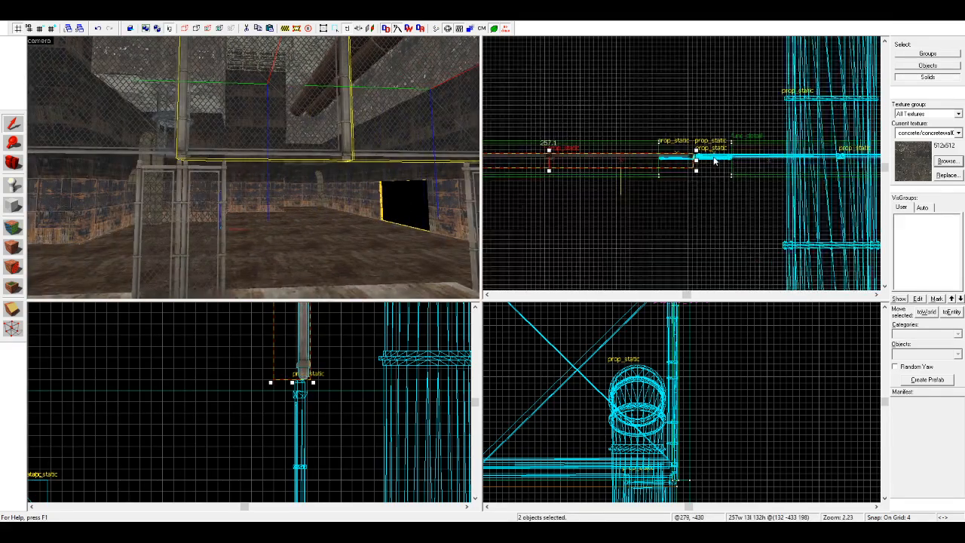
pyautogui.scroll(10, 697, 157)
pyautogui.scroll(2, 674, 152)
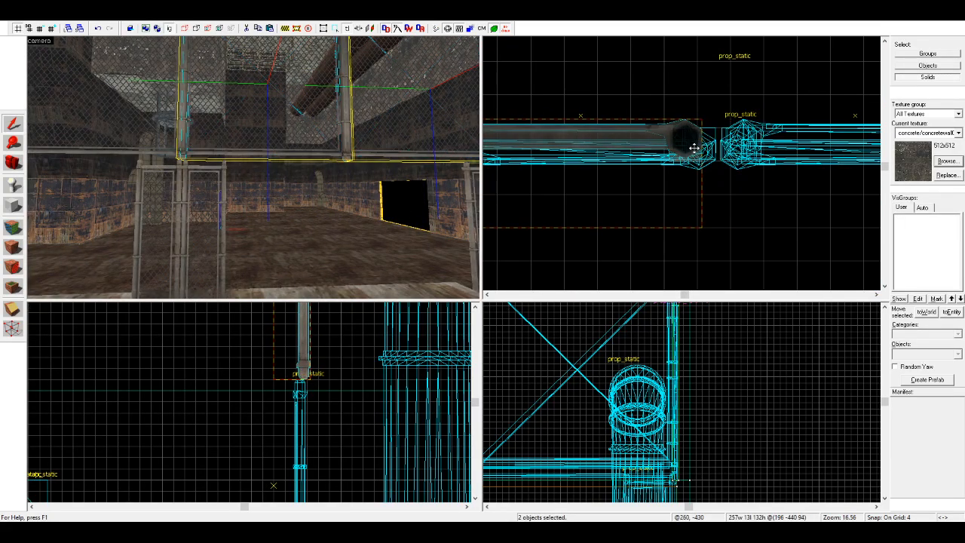
pyautogui.click(45, 31)
pyautogui.moveTo(690, 144); pyautogui.dragTo(701, 142)
pyautogui.click(43, 31)
pyautogui.click(744, 201)
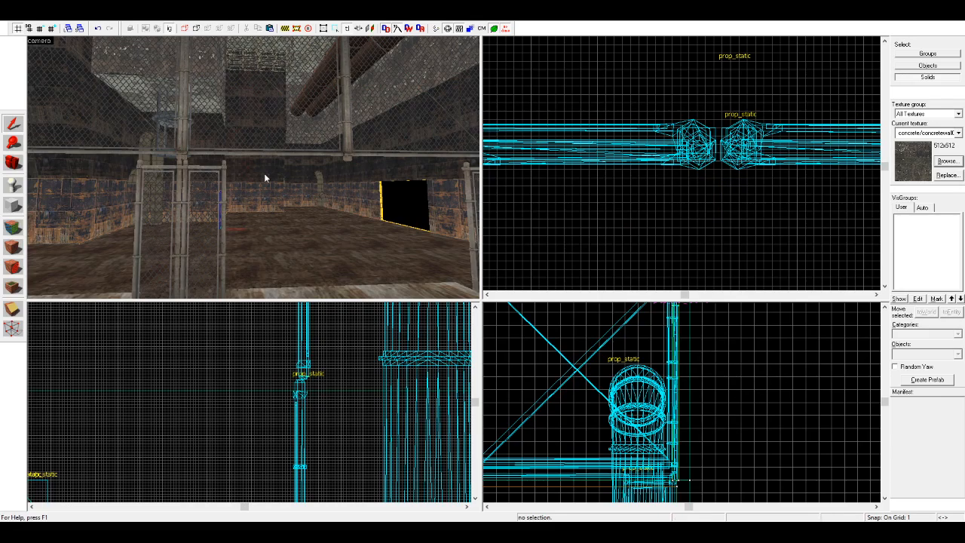
# Step: Examine how the raised fence panels join above the middle gate posts, in the camera and plan views
pyautogui.press('z')
pyautogui.press('a')
pyautogui.press('w')
pyautogui.press('d')
pyautogui.press('z')
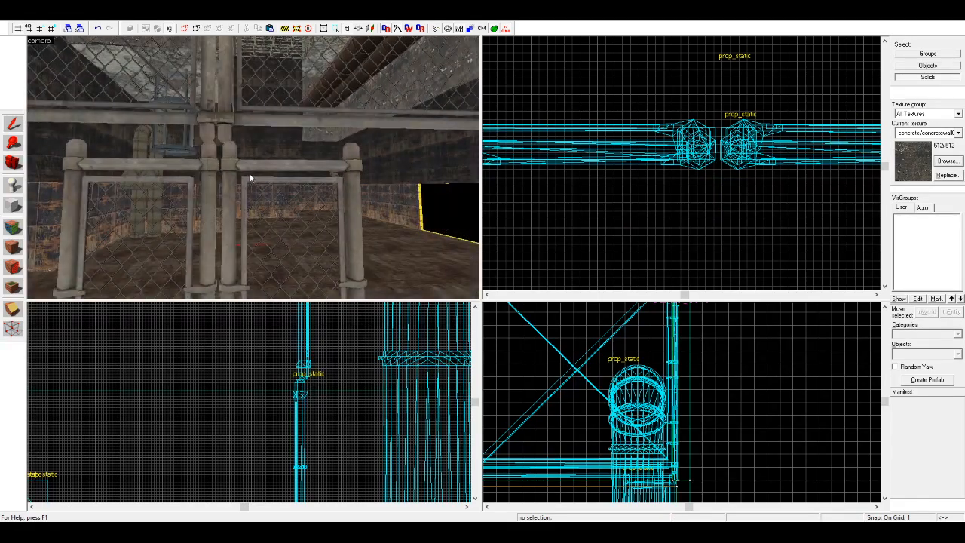
pyautogui.click(221, 119)
pyautogui.keyDown('ctrl'); pyautogui.click(200, 116); pyautogui.keyUp('ctrl')
pyautogui.scroll(-4, 797, 142)
pyautogui.scroll(-5, 798, 143)
pyautogui.scroll(5, 546, 141)
pyautogui.scroll(-10, 704, 143)
pyautogui.scroll(12, 703, 143)
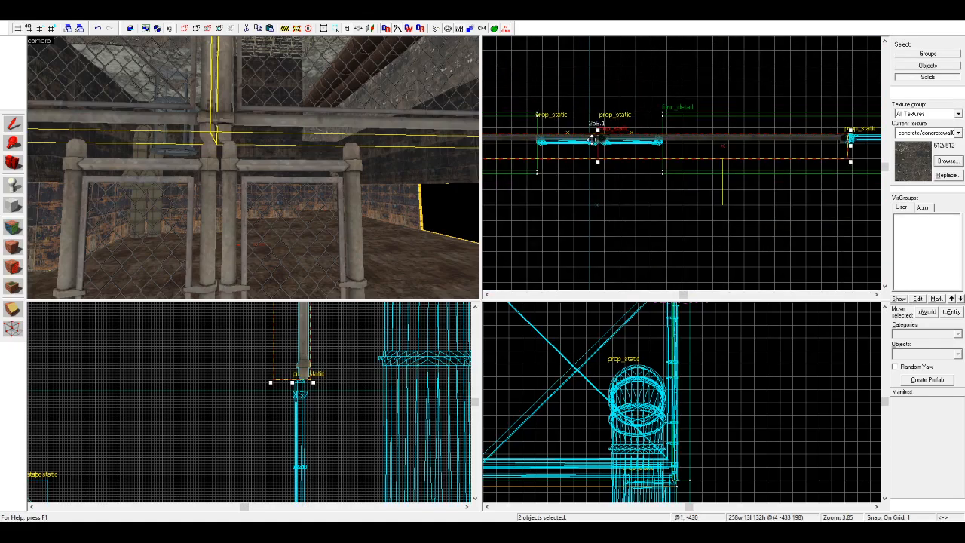
pyautogui.scroll(-3, 645, 236)
pyautogui.press('Escape')
# Step: Delete six raised fence panels along the barrier row, keeping only the pair nearest the end wall
pyautogui.press('z')
pyautogui.press('s')
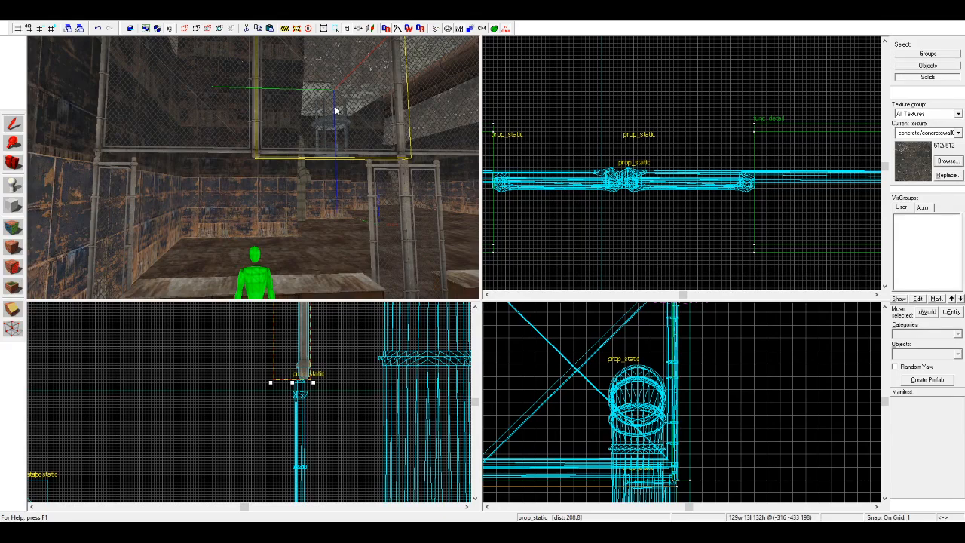
pyautogui.press('d')
pyautogui.click(333, 127)
pyautogui.keyDown('ctrl'); pyautogui.click(329, 125); pyautogui.keyUp('ctrl')
pyautogui.keyDown('ctrl'); pyautogui.click(400, 116); pyautogui.keyUp('ctrl')
pyautogui.press('d')
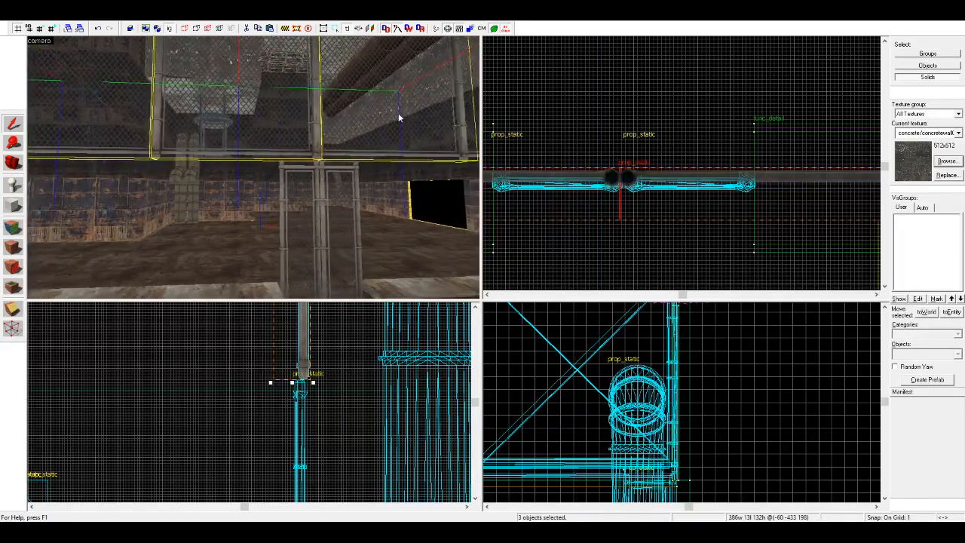
pyautogui.press('d')
pyautogui.keyDown('ctrl'); pyautogui.click(322, 118); pyautogui.keyUp('ctrl')
pyautogui.keyDown('ctrl'); pyautogui.click(381, 119); pyautogui.keyUp('ctrl')
pyautogui.press('d')
pyautogui.keyDown('ctrl'); pyautogui.click(374, 119); pyautogui.keyUp('ctrl')
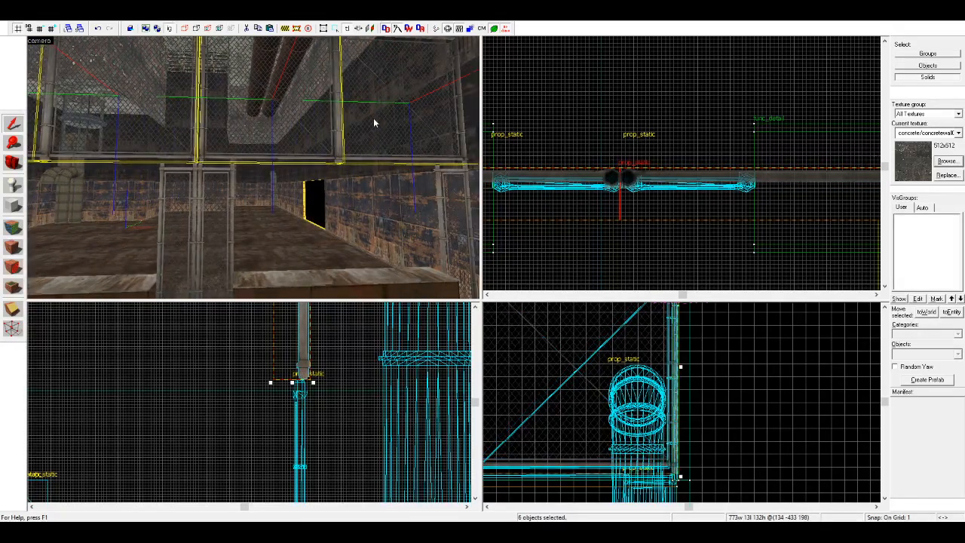
pyautogui.press('Delete')
# Step: Move the inner panel of the remaining raised pair 1 unit sideways to centre it over the gate posts below
pyautogui.press('a')
pyautogui.press('z')
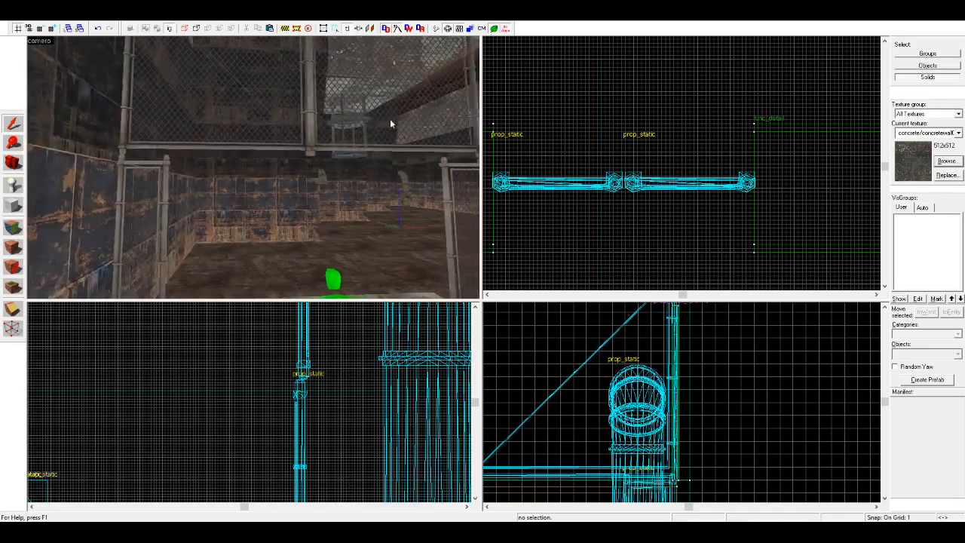
pyautogui.click(378, 121)
pyautogui.scroll(-4, 615, 143)
pyautogui.scroll(15, 660, 132)
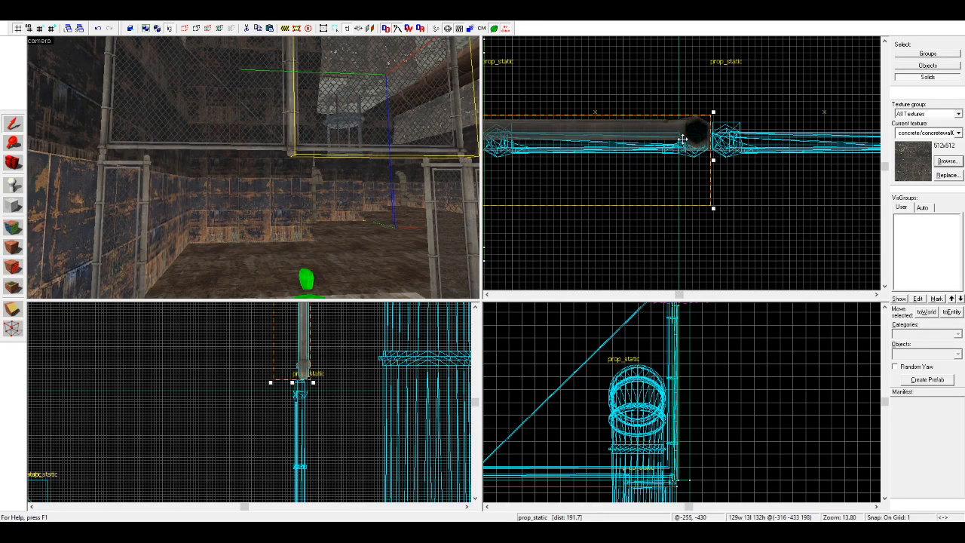
pyautogui.moveTo(682, 139); pyautogui.dragTo(684, 147)
pyautogui.press('d')
pyautogui.press('w')
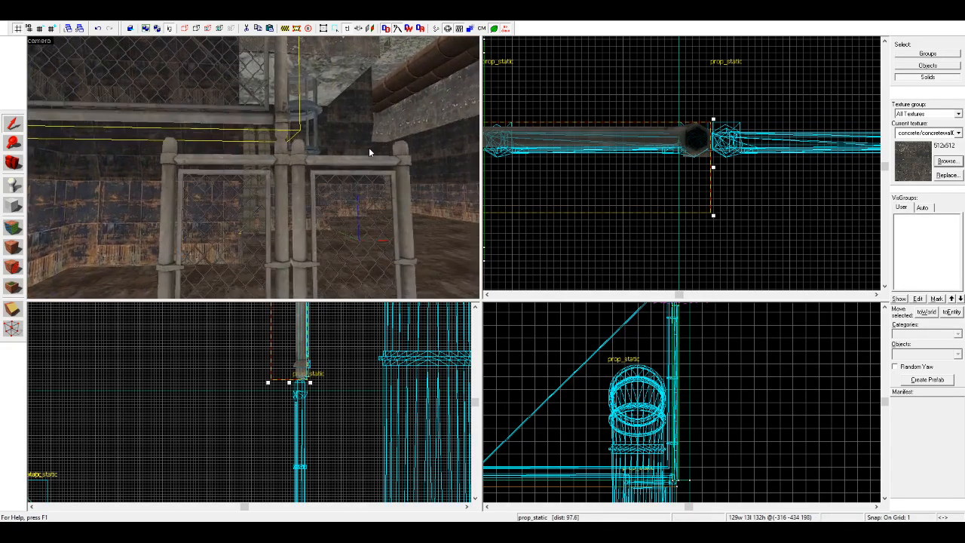
# Step: Move the outer raised panel beside the end wall into line with its neighbour and the fence posts below
pyautogui.press('s')
pyautogui.press('a')
pyautogui.press('w')
pyautogui.click(239, 150)
pyautogui.scroll(-11, 814, 126)
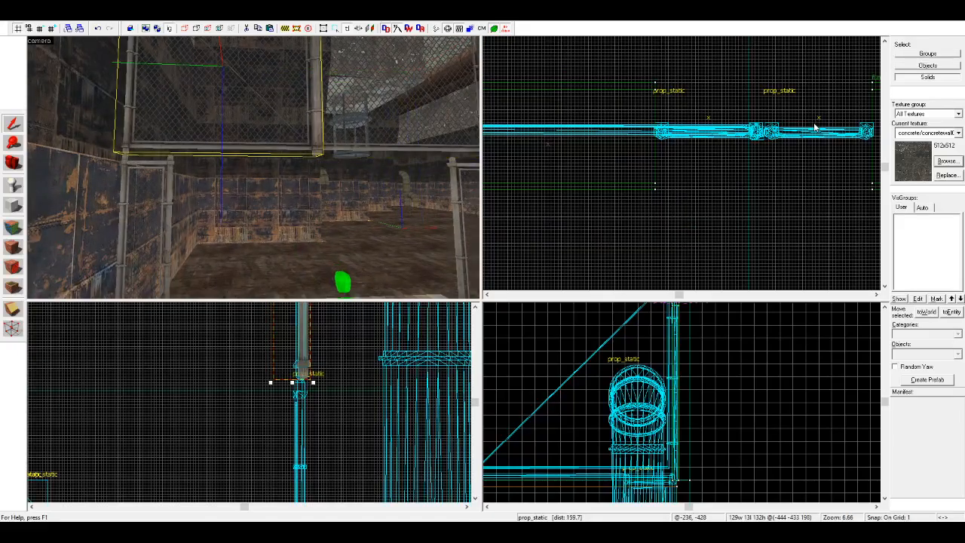
pyautogui.scroll(3, 600, 130)
pyautogui.scroll(4, 558, 131)
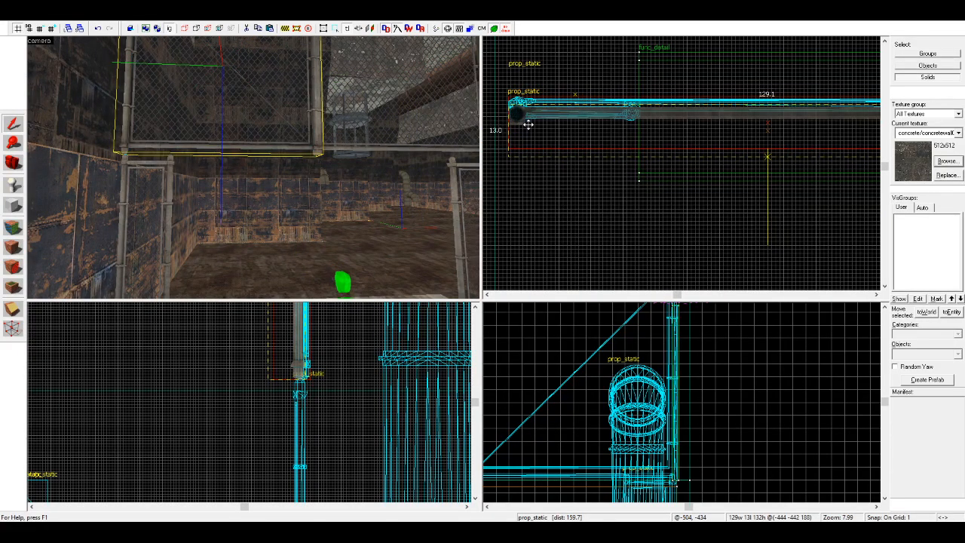
pyautogui.press('Escape')
# Step: Copy the aligned pair of raised fence panels along the barrier row, placing the copies end to end up to the far wall
pyautogui.press('d')
pyautogui.click(303, 129)
pyautogui.keyDown('ctrl'); pyautogui.click(114, 125); pyautogui.keyUp('ctrl')
pyautogui.scroll(-8, 632, 135)
pyautogui.keyDown('shift'); pyautogui.moveTo(624, 135); pyautogui.dragTo(694, 174); pyautogui.keyUp('shift')
pyautogui.scroll(-3, 641, 172)
pyautogui.scroll(12, 792, 144)
pyautogui.scroll(-8, 721, 204)
pyautogui.scroll(-4, 592, 190)
pyautogui.scroll(7, 596, 193)
pyautogui.scroll(6, 721, 190)
pyautogui.scroll(-10, 581, 193)
pyautogui.scroll(9, 754, 192)
pyautogui.press('Escape')
# Step: Inspect the finished raised fence from the barrier walkway, the platform and the opposite end of the room
pyautogui.press('z')
pyautogui.press('d')
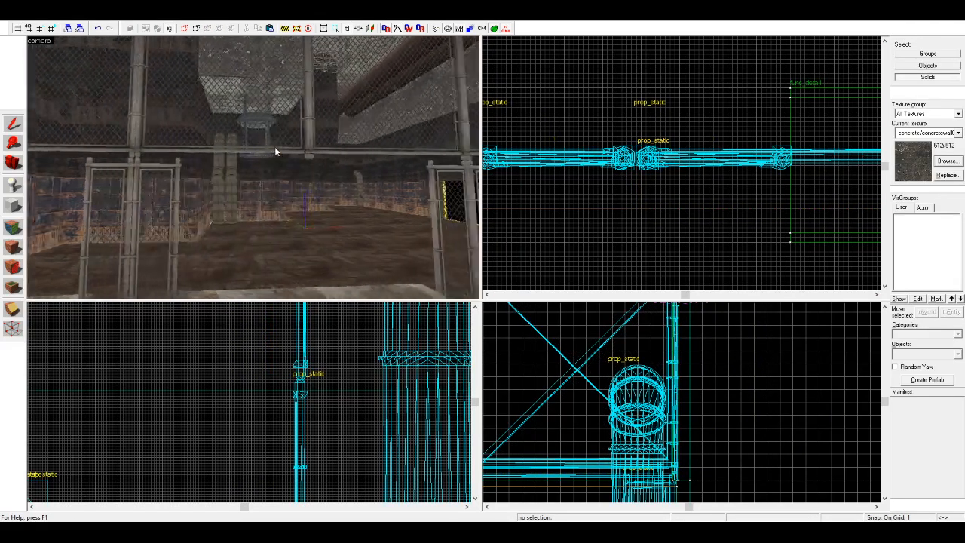
pyautogui.scroll(8, 310, 151)
pyautogui.scroll(-7, 271, 146)
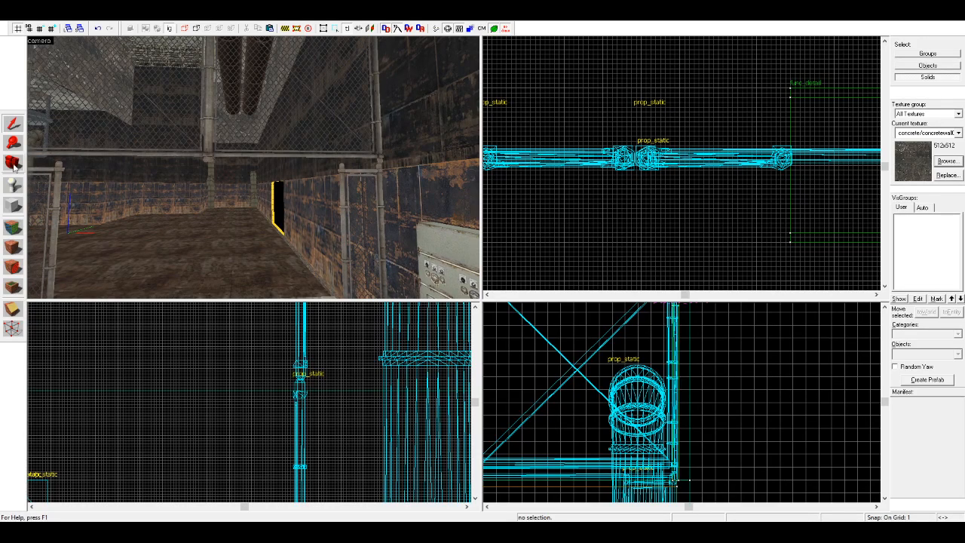
pyautogui.click(14, 168)
pyautogui.scroll(-4, 253, 167)
pyautogui.moveTo(301, 168); pyautogui.dragTo(253, 172)
pyautogui.press('w')
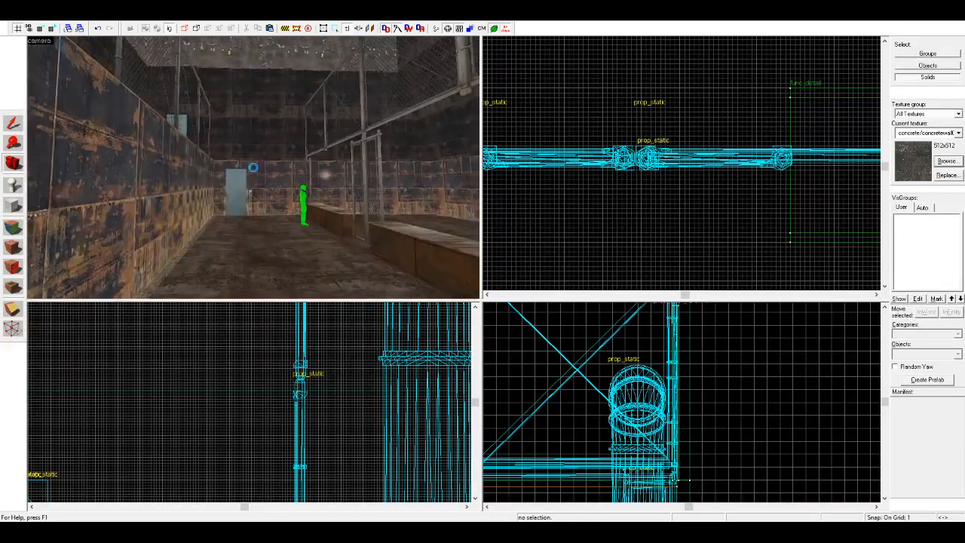
pyautogui.press('w')
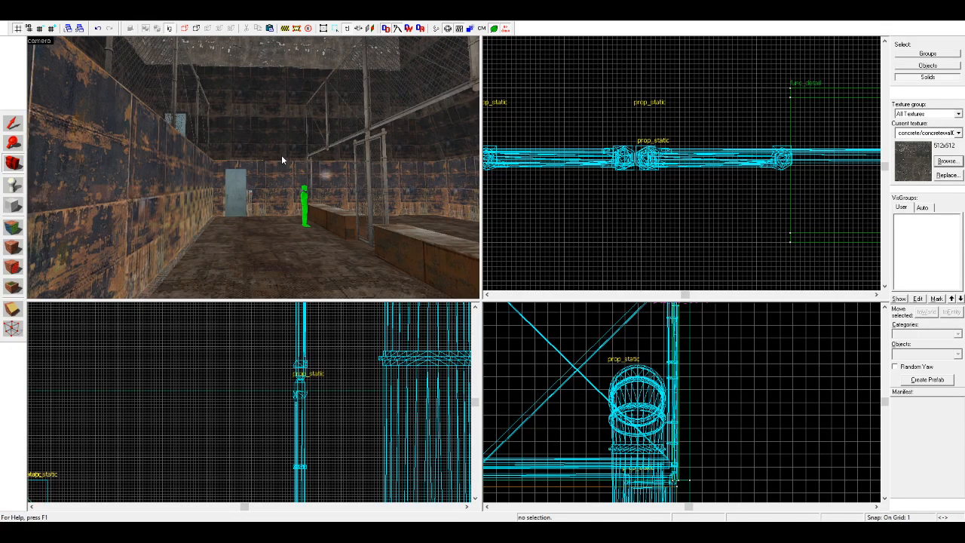
pyautogui.press('w')
pyautogui.moveTo(335, 185); pyautogui.dragTo(253, 167)
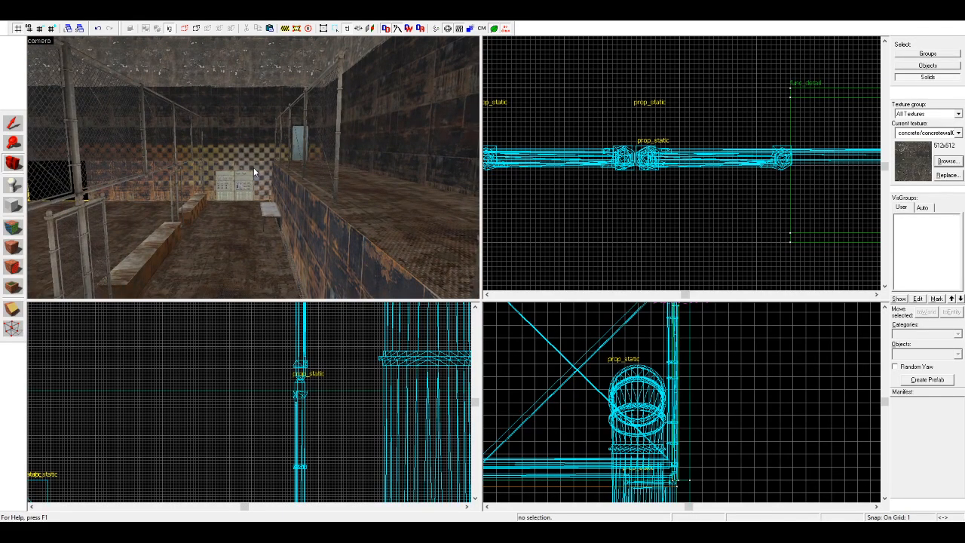
pyautogui.press('z')
pyautogui.press('w')
pyautogui.press('s')
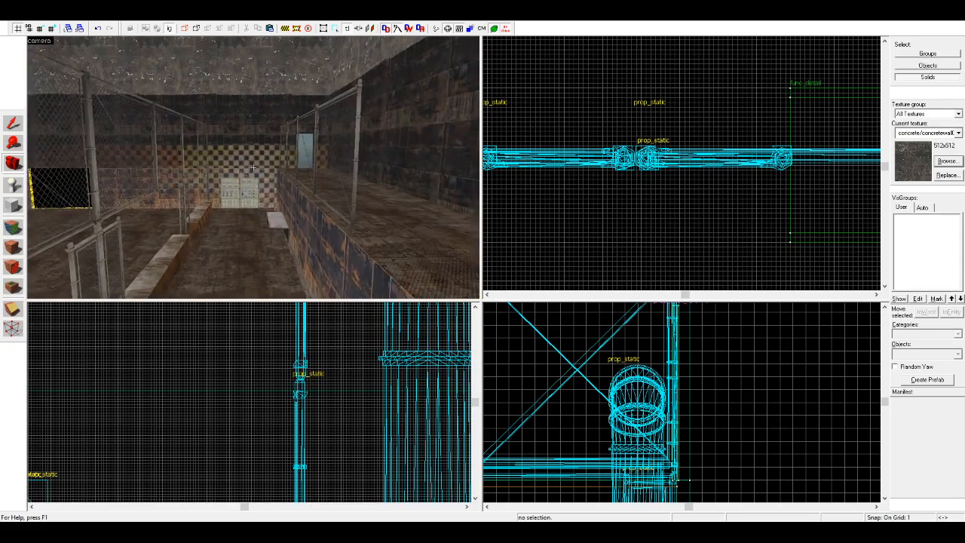
pyautogui.press('w')
pyautogui.press('z')
pyautogui.press('z')
pyautogui.press('w')
pyautogui.press('z')
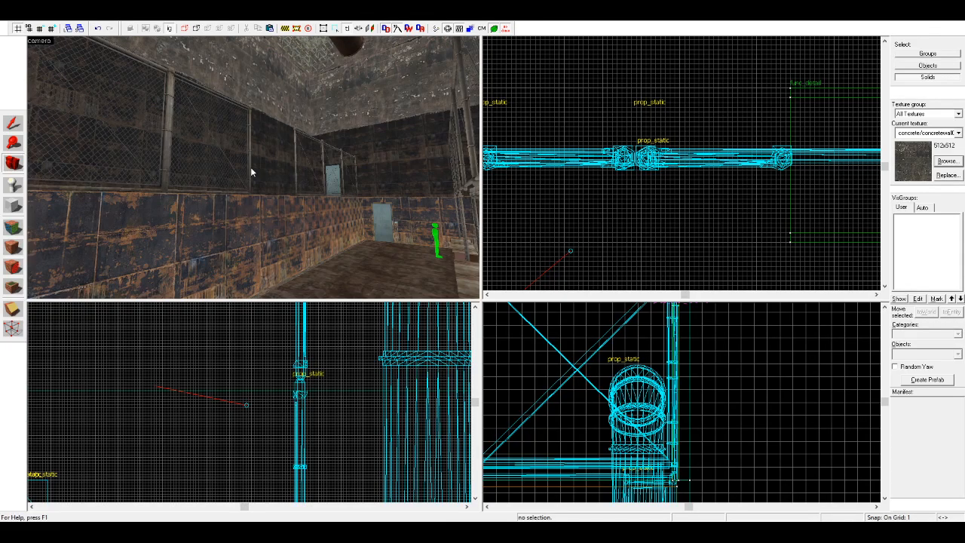
pyautogui.press('w')
pyautogui.press('z')
pyautogui.press('w')
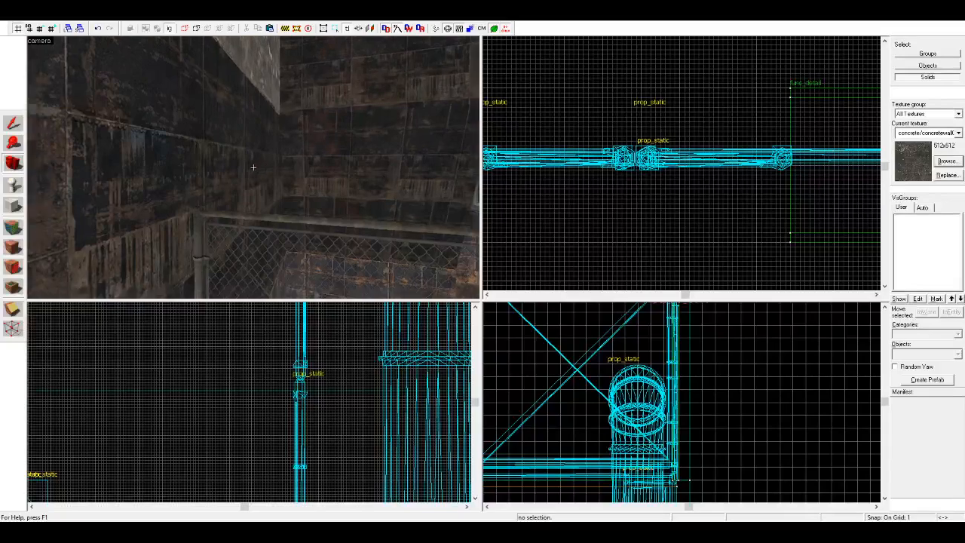
pyautogui.press('z')
pyautogui.press('z')
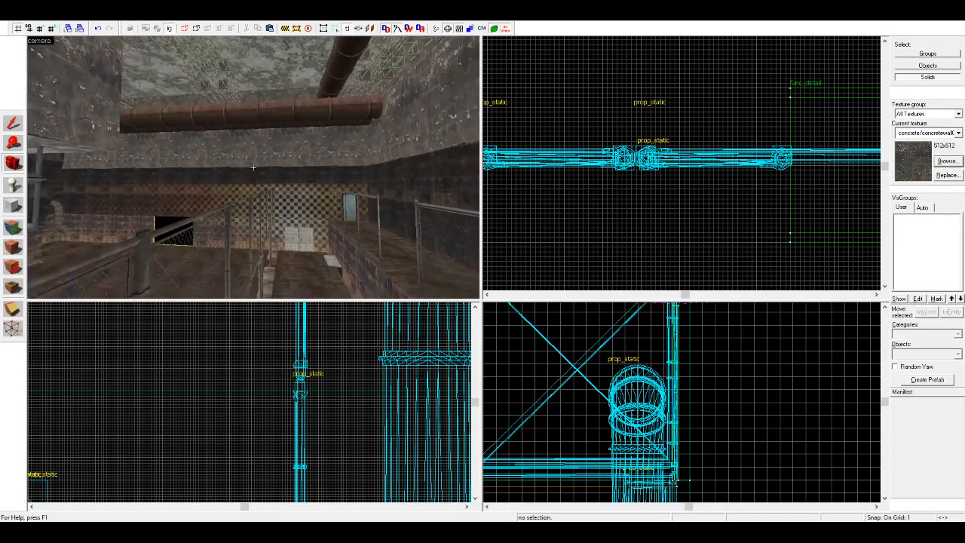
pyautogui.press('w')
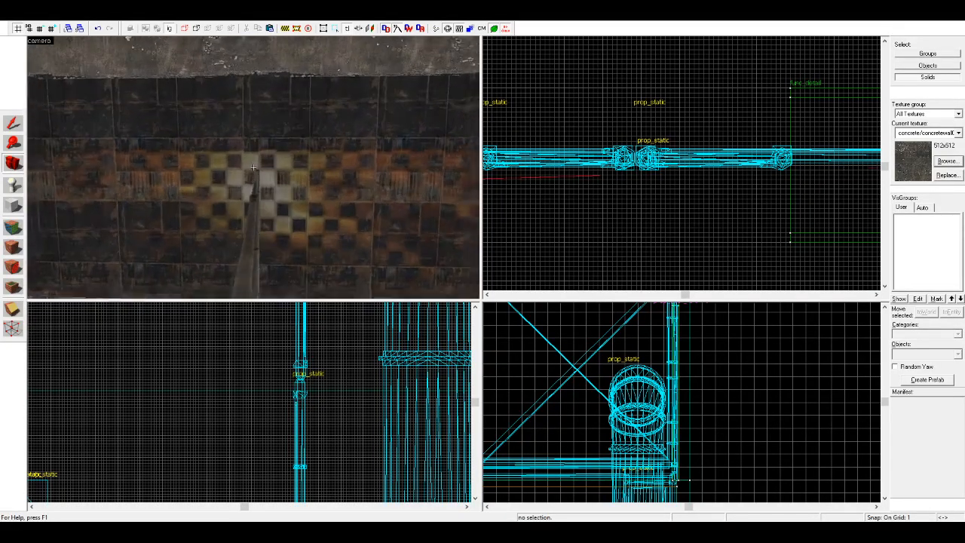
pyautogui.press('w')
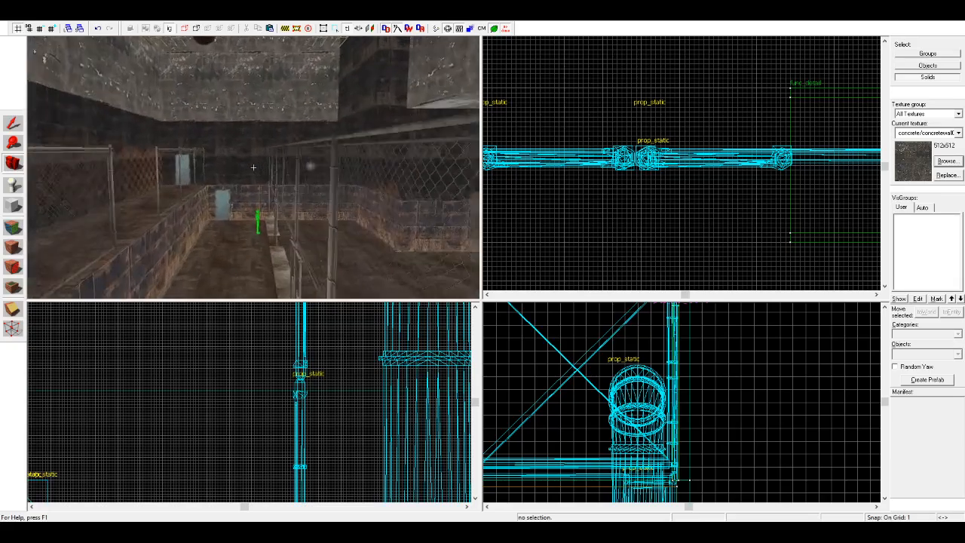
pyautogui.press('w')
# Step: Try selecting the raised fence panels one after another from the camera view, and clear the selection
pyautogui.press('z')
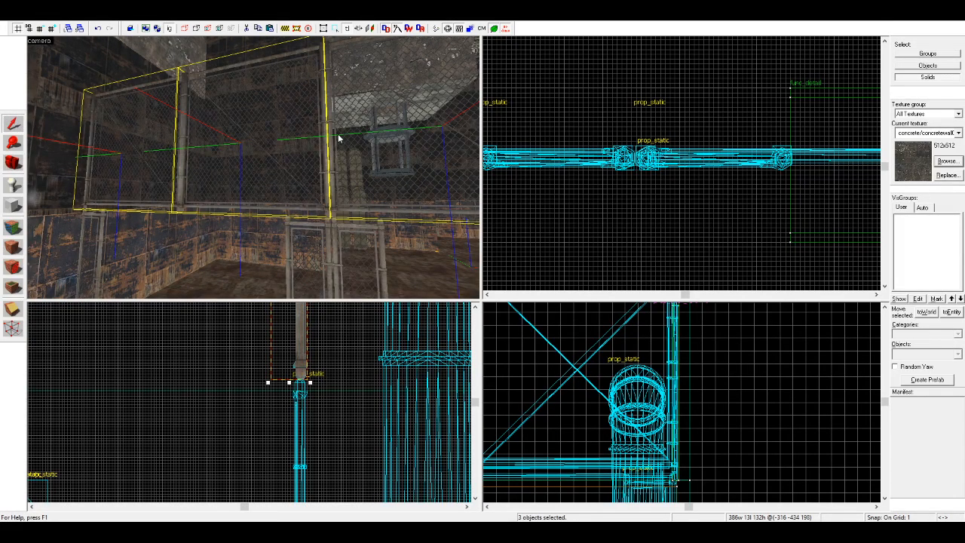
pyautogui.press('z')
pyautogui.press('s')
pyautogui.press('z')
pyautogui.click(346, 210)
pyautogui.scroll(-6, 522, 146)
pyautogui.scroll(-10, 522, 146)
pyautogui.press('Escape')
# Step: Try enclosing the whole barrier row in a selection box about 1125 by 150 units in the plan view
pyautogui.scroll(-5, 370, 87)
pyautogui.scroll(2, 334, 66)
pyautogui.scroll(4, 334, 66)
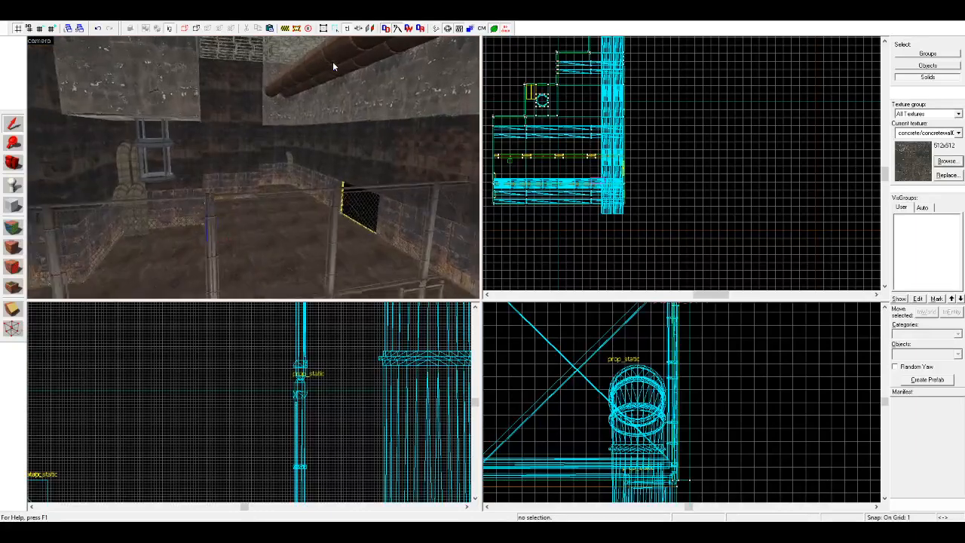
pyautogui.click(258, 197)
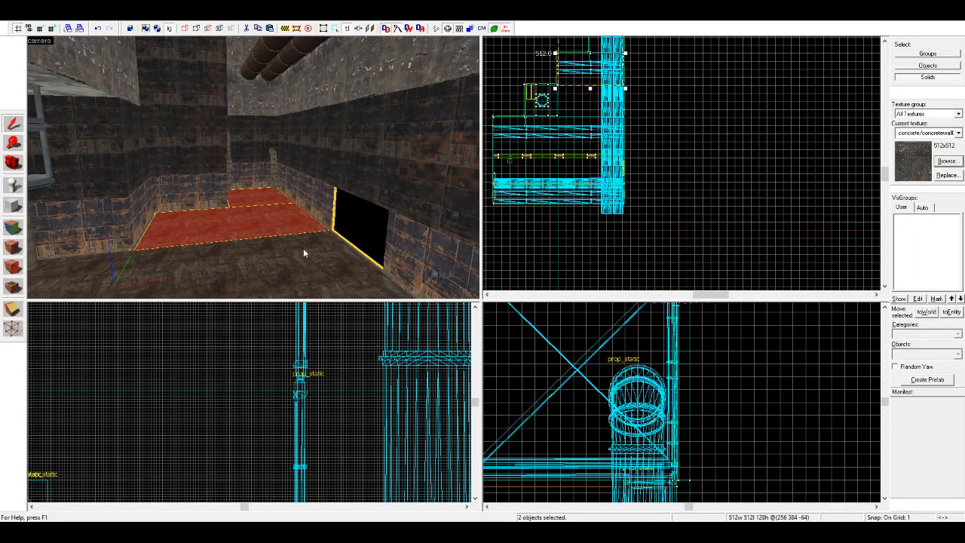
pyautogui.click(653, 221)
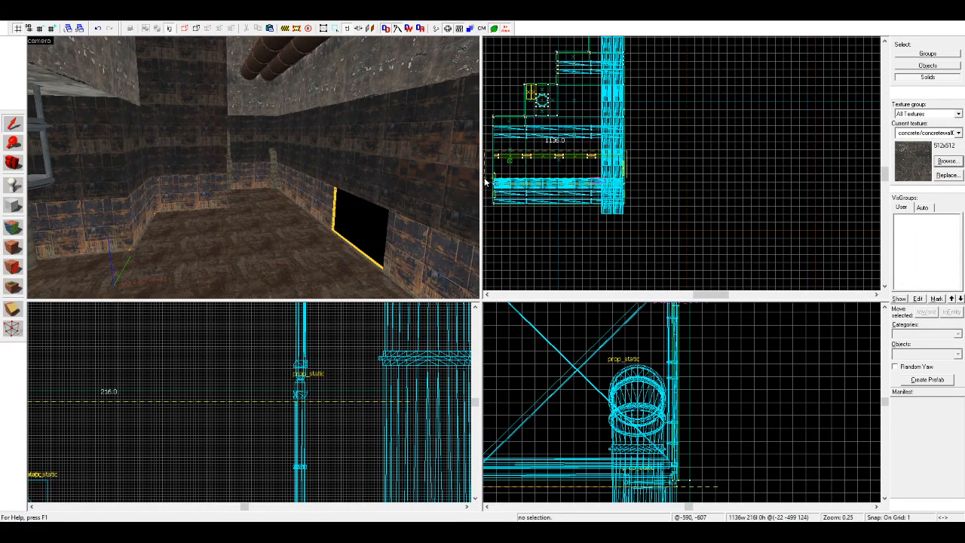
pyautogui.scroll(6, 565, 153)
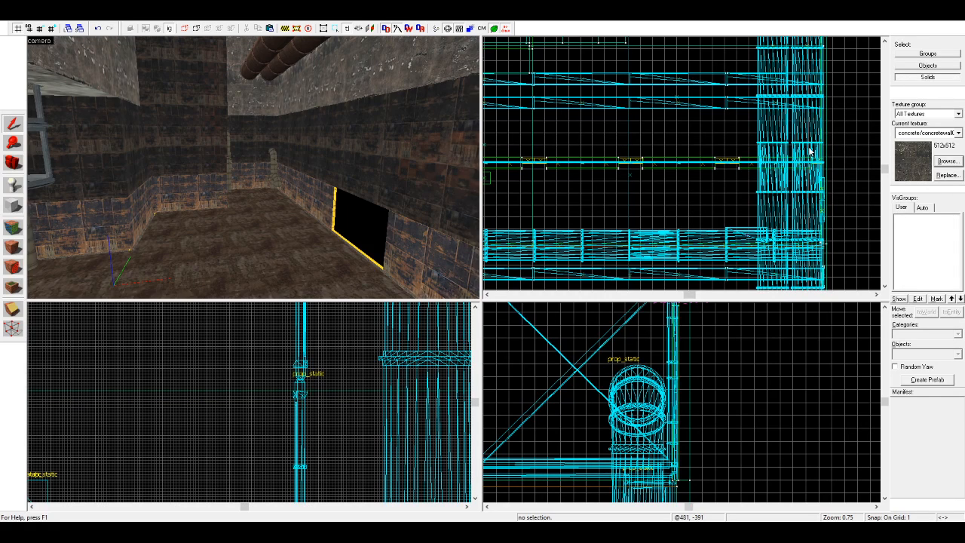
pyautogui.scroll(-3, 838, 141)
pyautogui.moveTo(838, 142)
pyautogui.mouseDown()
pyautogui.moveTo(538, 174)
pyautogui.moveTo(592, 174)
pyautogui.mouseUp()
pyautogui.scroll(7, 728, 131)
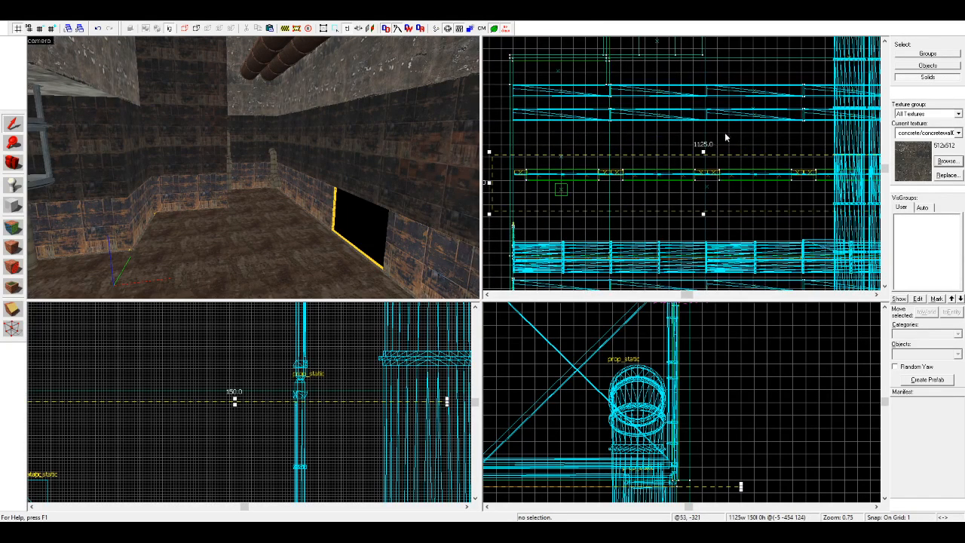
pyautogui.scroll(2, 694, 166)
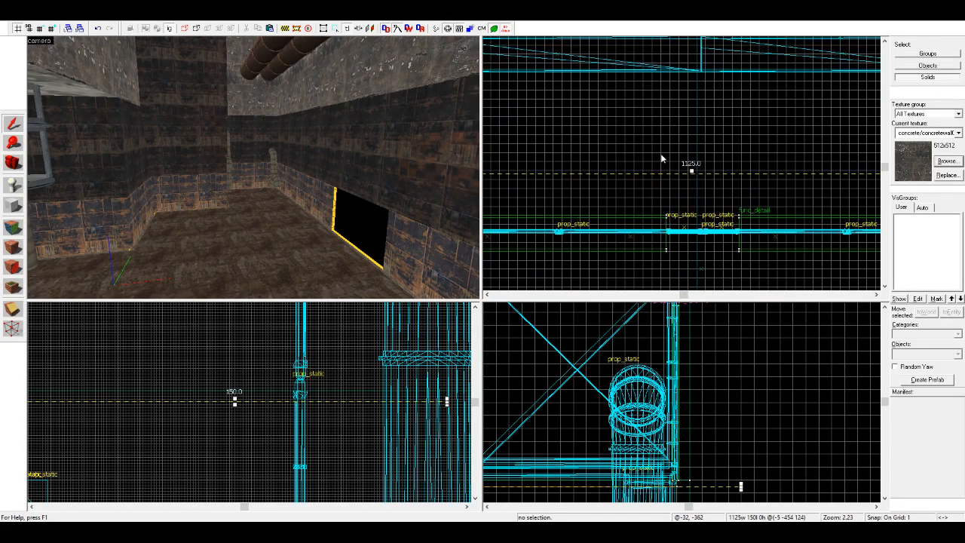
# Step: Try copying all eight raised fence panels sideways as a parallel row, and delete that copy
pyautogui.click(15, 164)
pyautogui.moveTo(254, 168); pyautogui.dragTo(253, 167)
pyautogui.press('s')
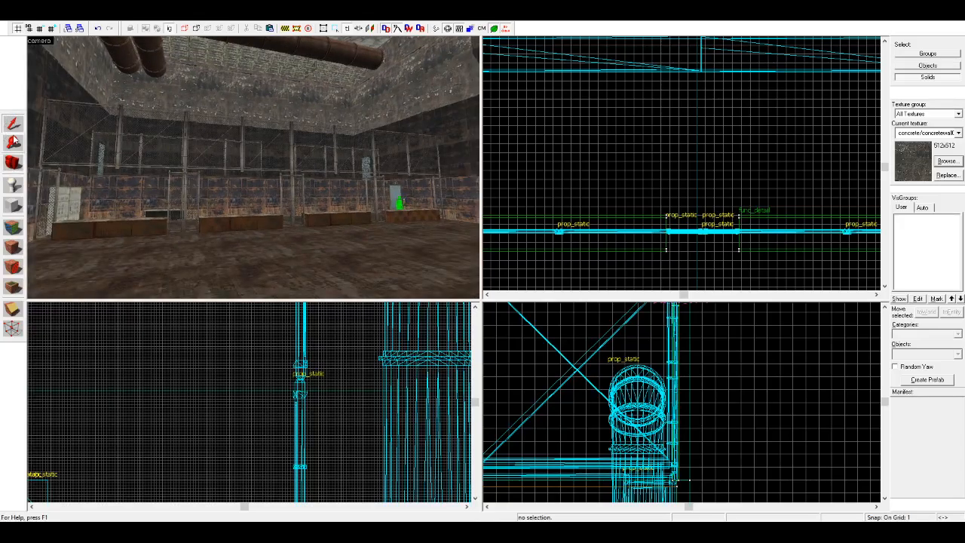
pyautogui.click(86, 128)
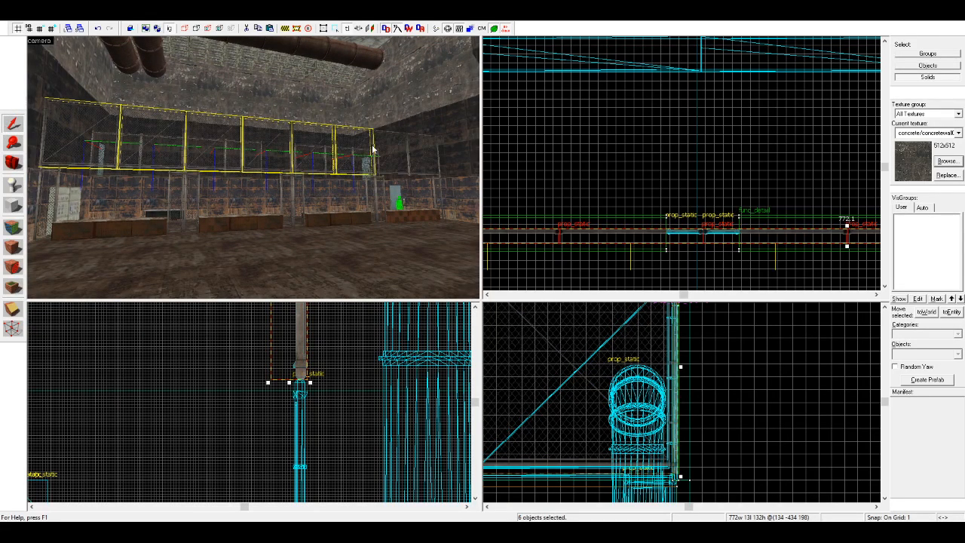
pyautogui.scroll(-5, 248, 362)
pyautogui.click(240, 359)
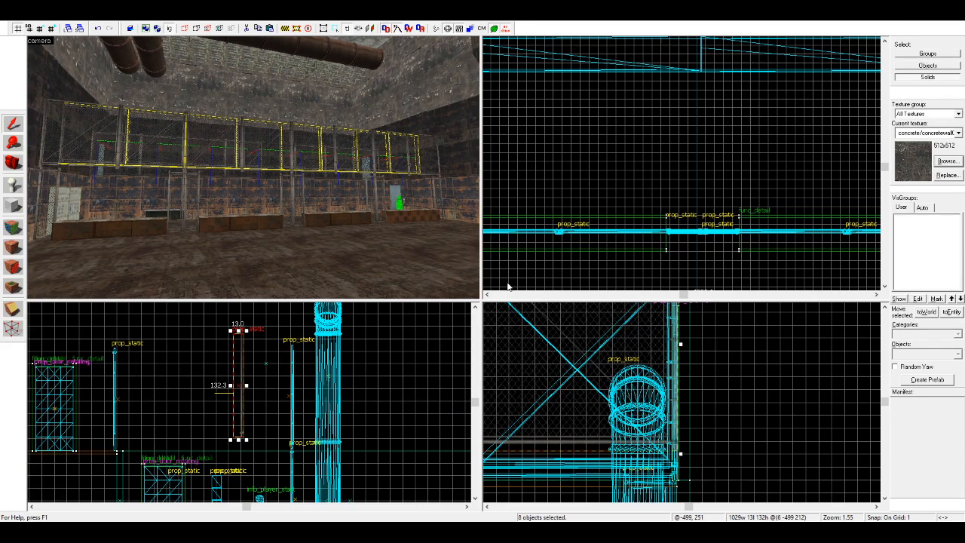
pyautogui.press('Delete')
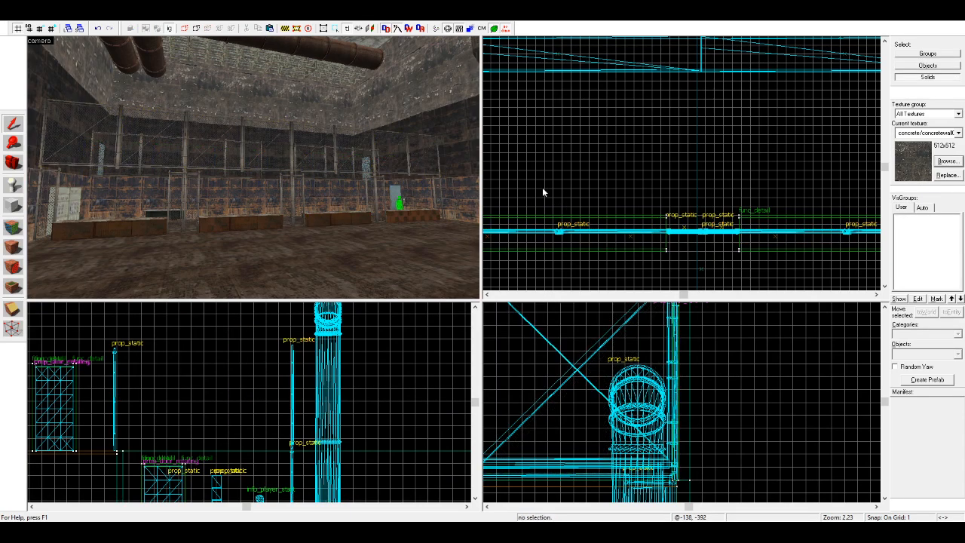
# Step: Examine the raised fence row above the barriers from across the room and up close in the camera view
pyautogui.press('w')
pyautogui.press('d')
pyautogui.click(13, 163)
pyautogui.press('w')
pyautogui.moveTo(68, 170); pyautogui.dragTo(254, 167)
pyautogui.press('w')
pyautogui.press('w')
pyautogui.press('s')
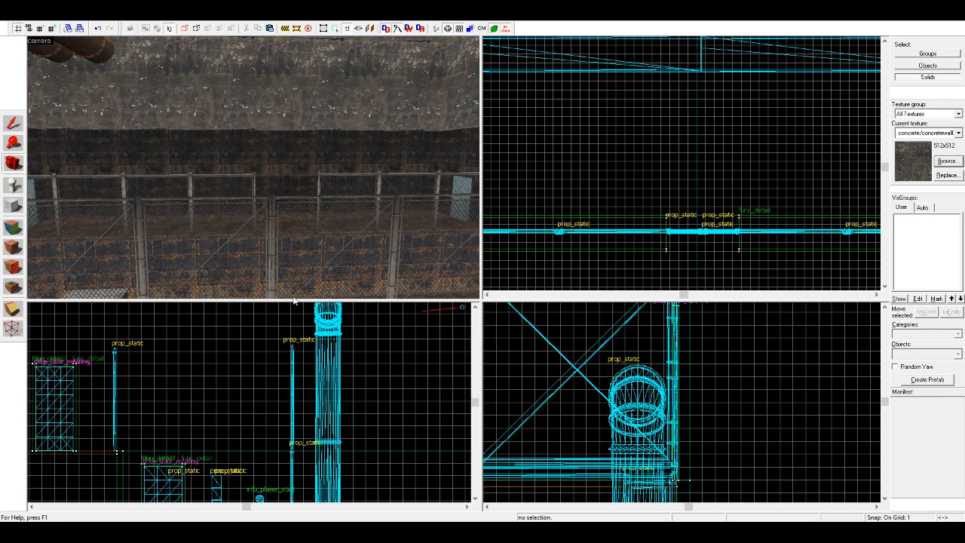
pyautogui.scroll(2, 252, 358)
pyautogui.scroll(1, 251, 359)
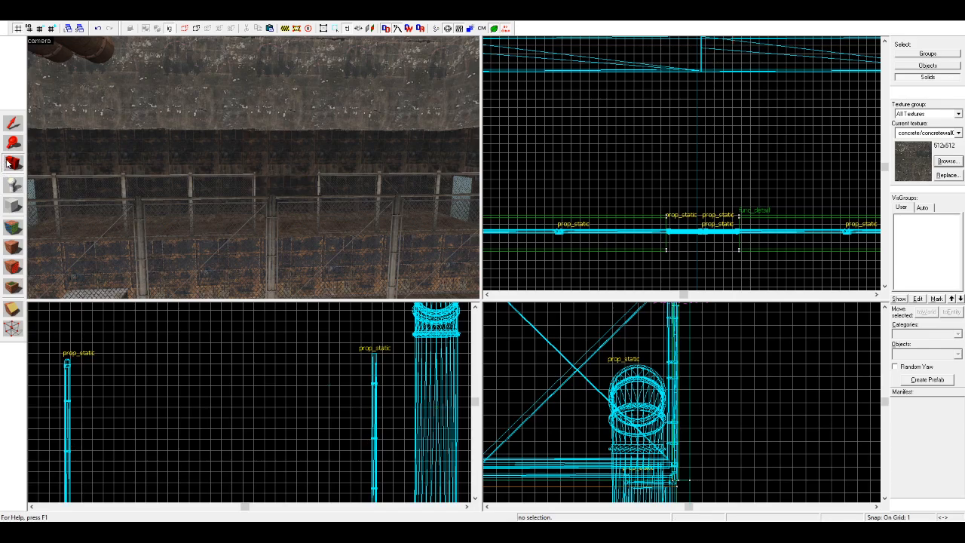
# Step: Look over the room from above the raised fence, including the lower gates and the barriers near the player start
pyautogui.press('z')
pyautogui.press('w')
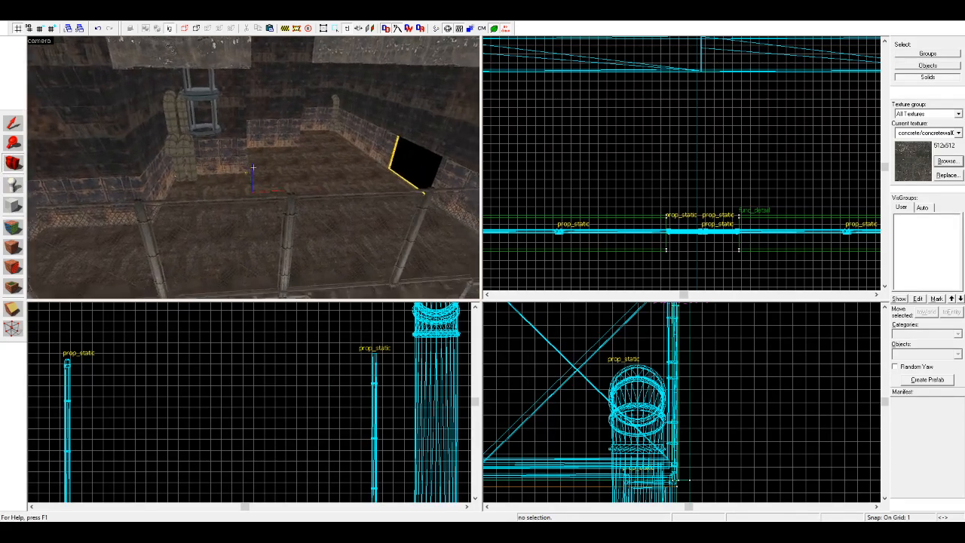
pyautogui.press('s')
pyautogui.press('z')
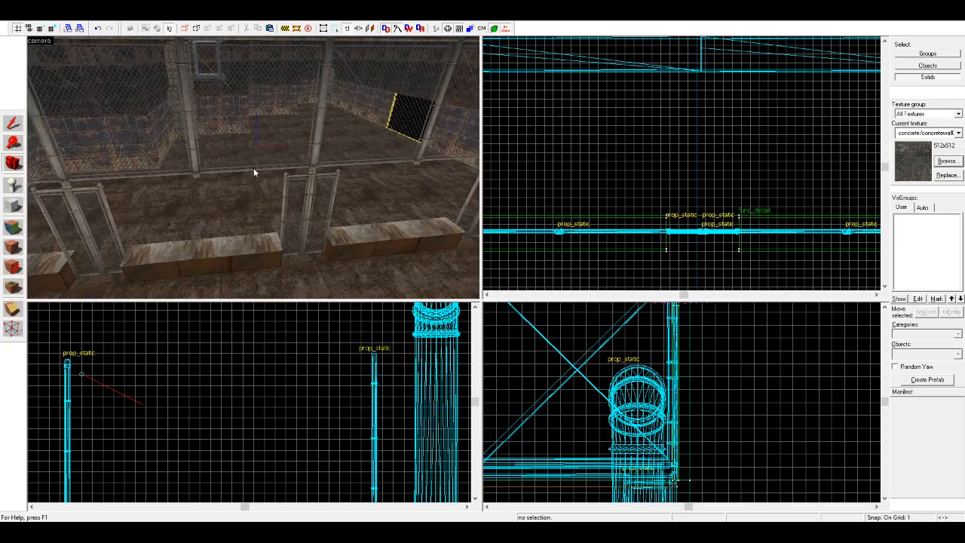
pyautogui.press('z')
pyautogui.press('w')
pyautogui.press('z')
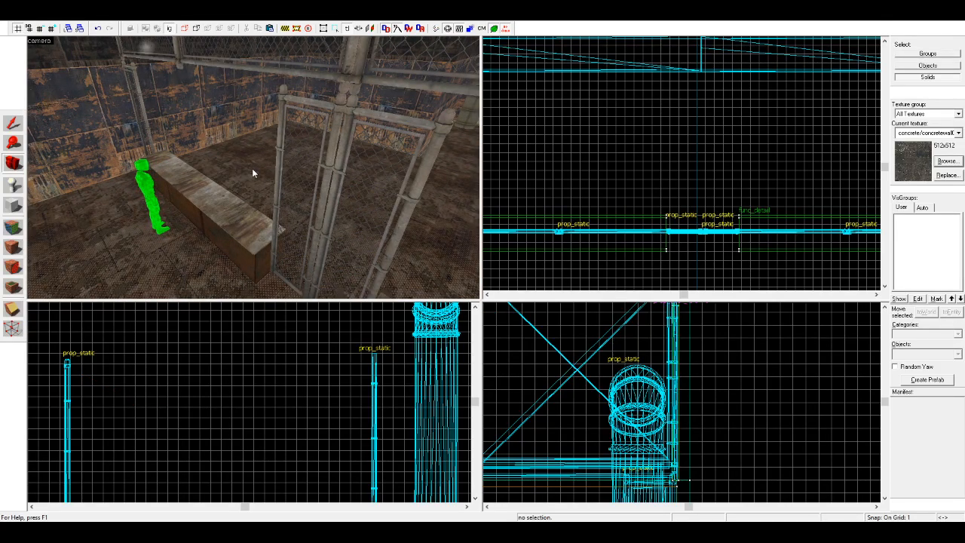
# Step: Inspect the metal floor beside the lower fence, the checkered end wall with the cabinets, and the fenced platform
pyautogui.press('z')
pyautogui.press('w')
pyautogui.press('w')
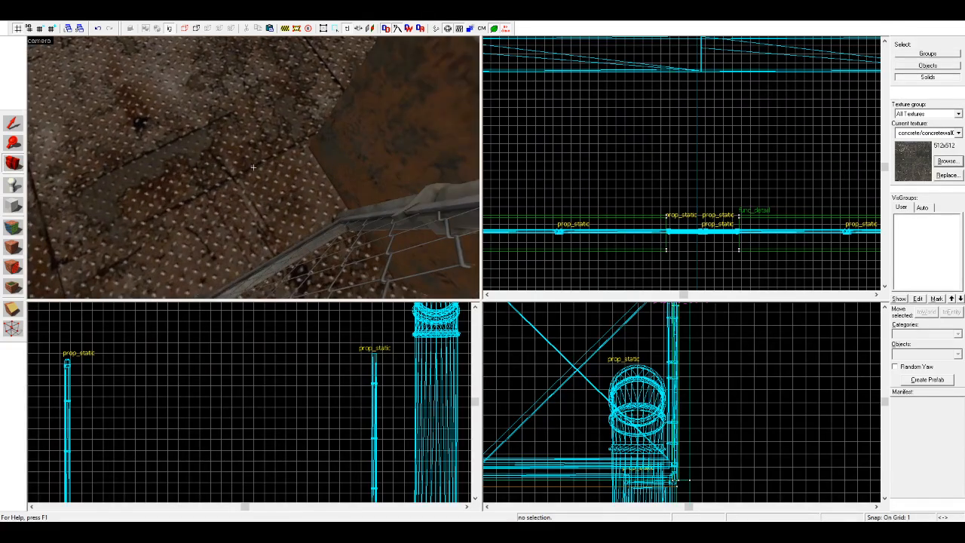
pyautogui.press('w')
pyautogui.press('w')
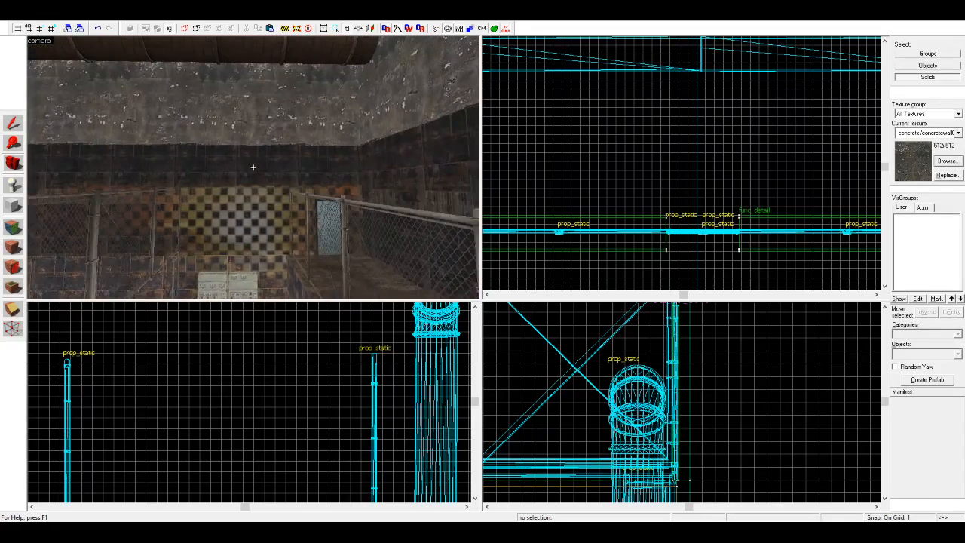
pyautogui.press('w')
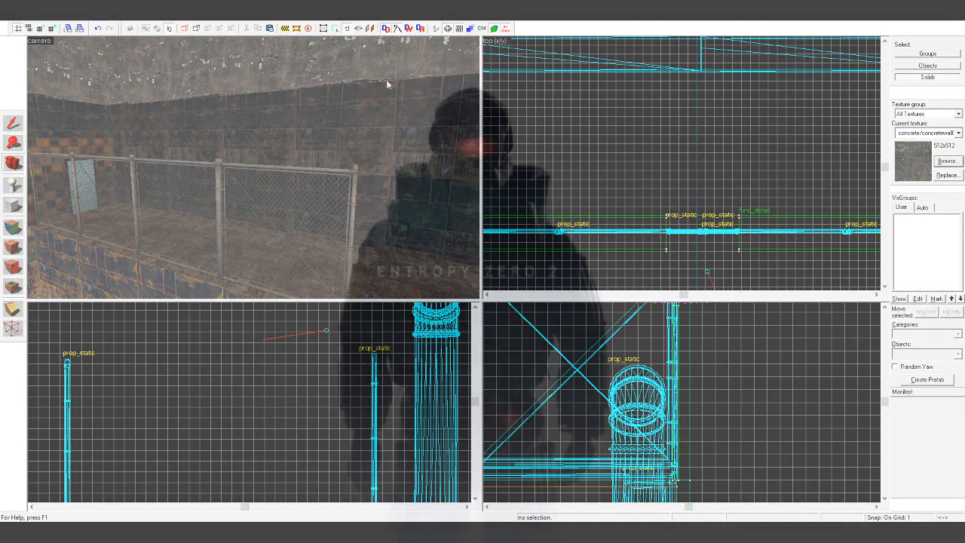
pyautogui.scroll(-2, 64, 60)
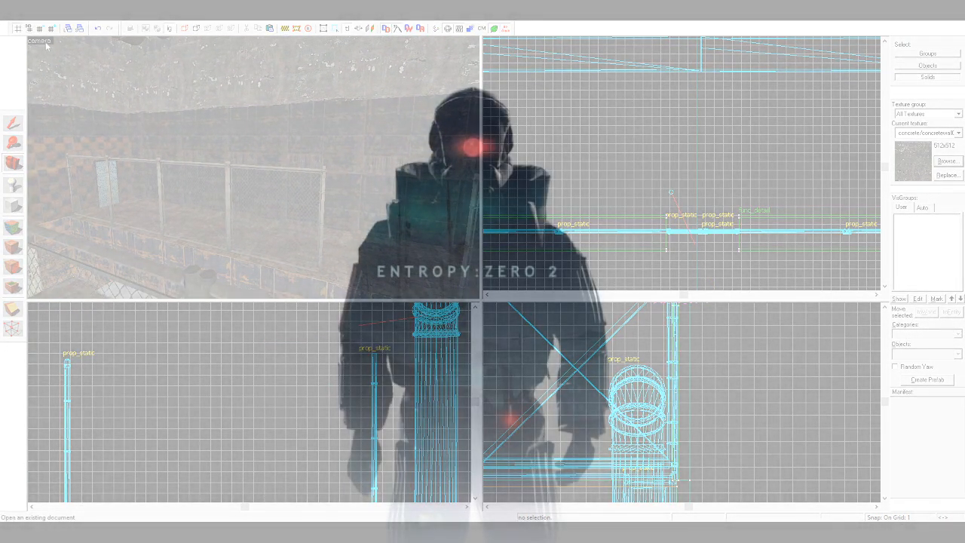
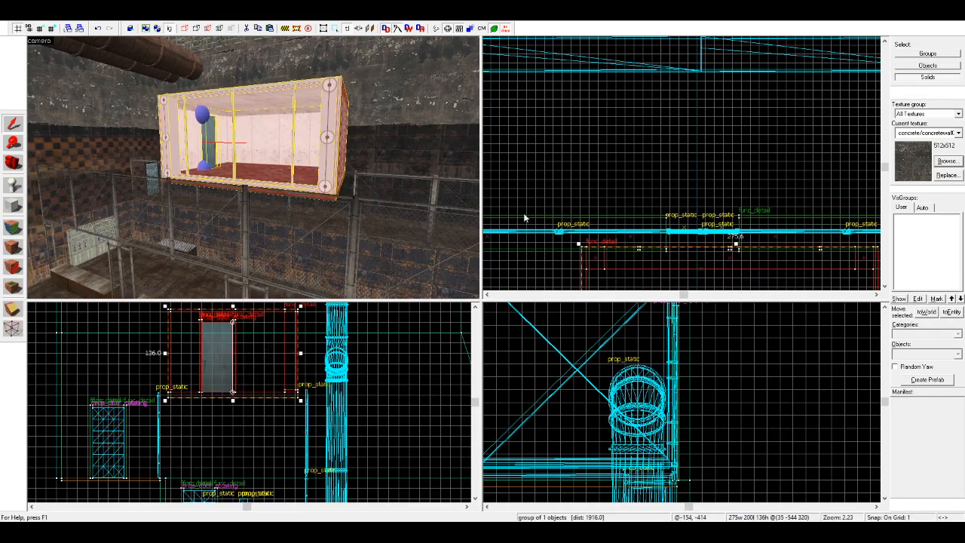
# Step: Shift the container room group in plan so that its centre is at 12, -529, 320
pyautogui.scroll(4, 593, 241)
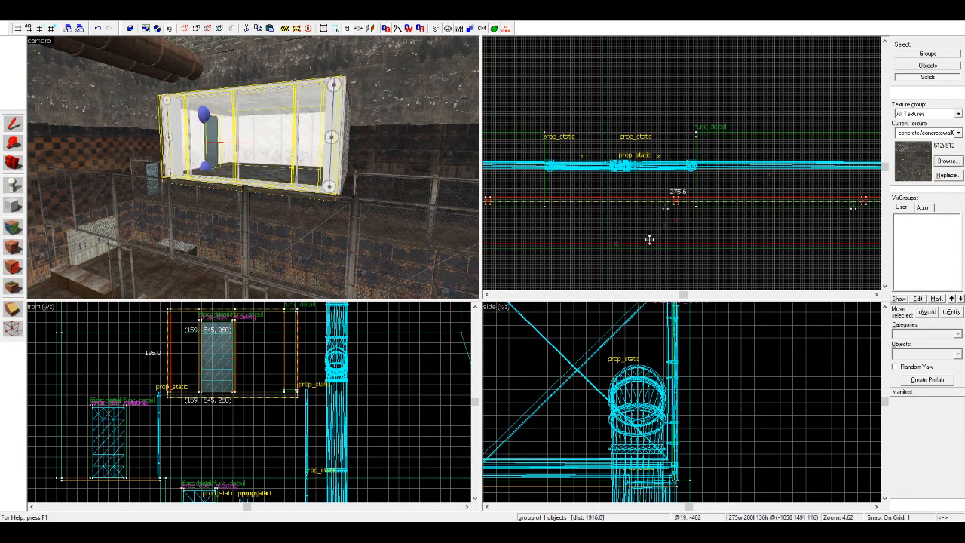
pyautogui.moveTo(649, 240); pyautogui.dragTo(607, 257)
pyautogui.moveTo(618, 254); pyautogui.dragTo(615, 202)
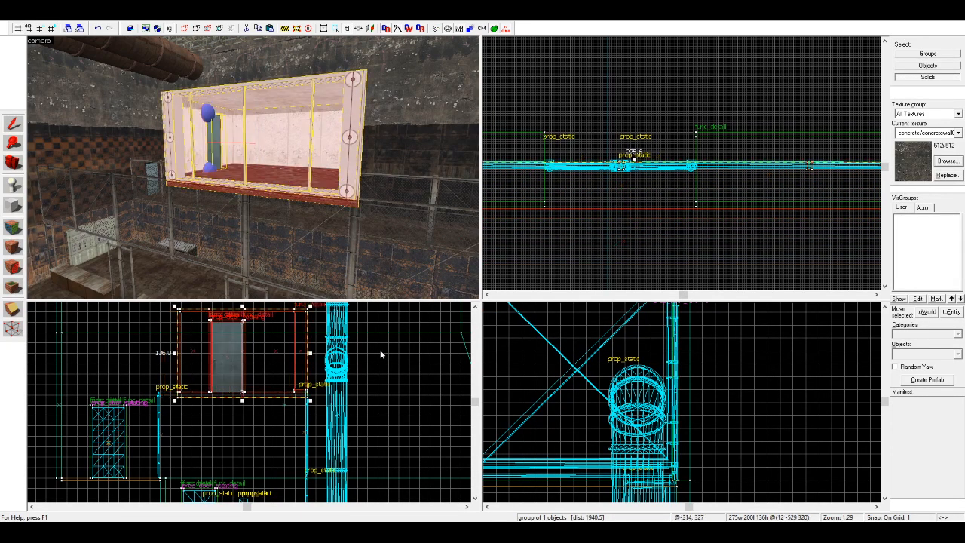
# Step: Move the container room back against the wall and raise it above the railing, with its centre at 12, -708, 332
pyautogui.scroll(9, 287, 408)
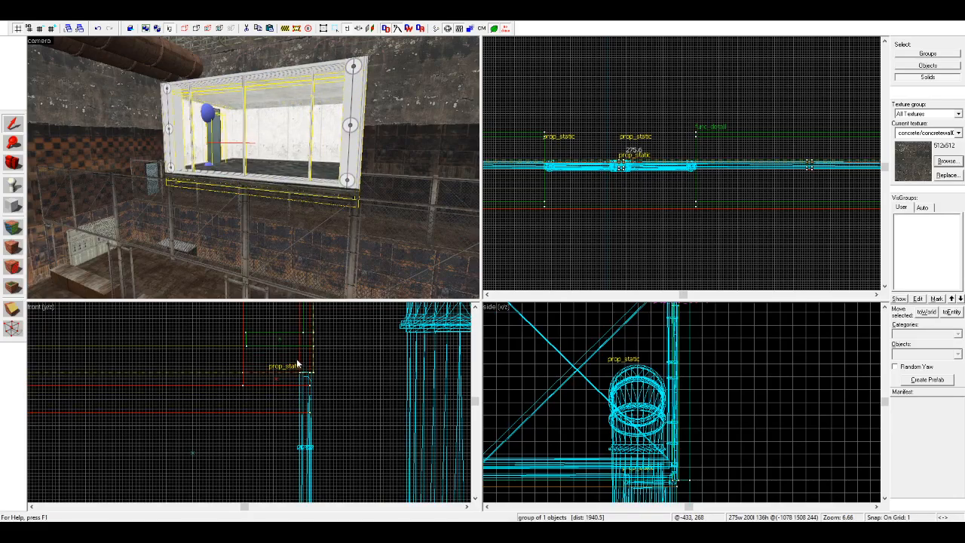
pyautogui.moveTo(296, 363); pyautogui.dragTo(189, 361)
pyautogui.scroll(-5, 339, 365)
pyautogui.scroll(-3, 346, 359)
pyautogui.scroll(2, 186, 362)
pyautogui.scroll(8, 296, 375)
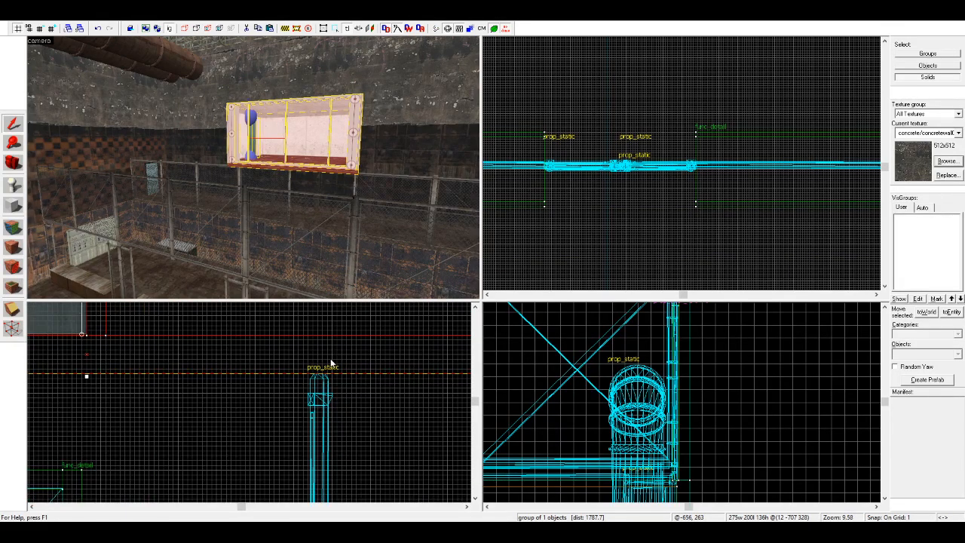
pyautogui.scroll(-6, 341, 365)
pyautogui.scroll(5, 106, 365)
pyautogui.moveTo(118, 367)
pyautogui.mouseDown()
pyautogui.moveTo(114, 352)
pyautogui.moveTo(127, 355)
pyautogui.mouseUp()
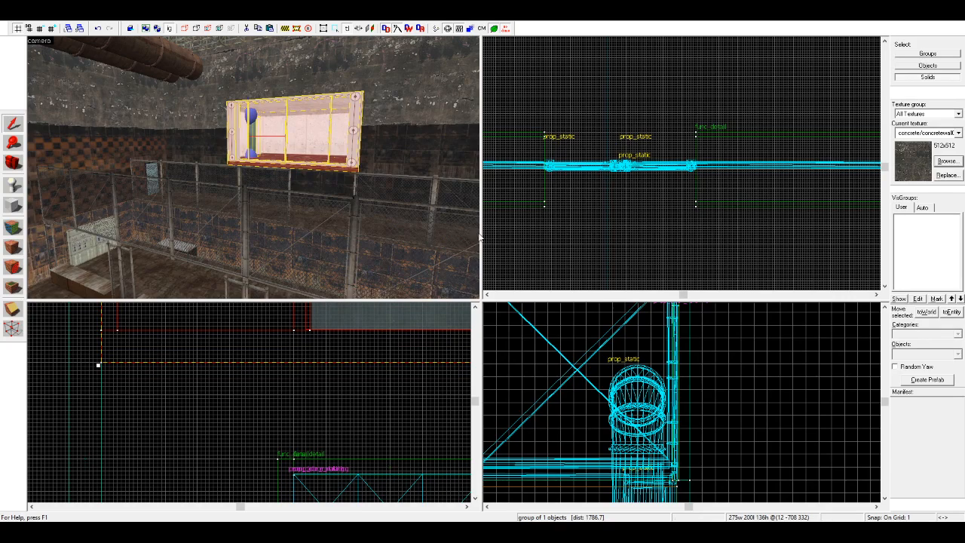
# Step: Apply the tools/toolsnodraw texture to the container's corrugated outer side wall on the end without a door
pyautogui.press('Escape')
pyautogui.press('z')
pyautogui.press('d')
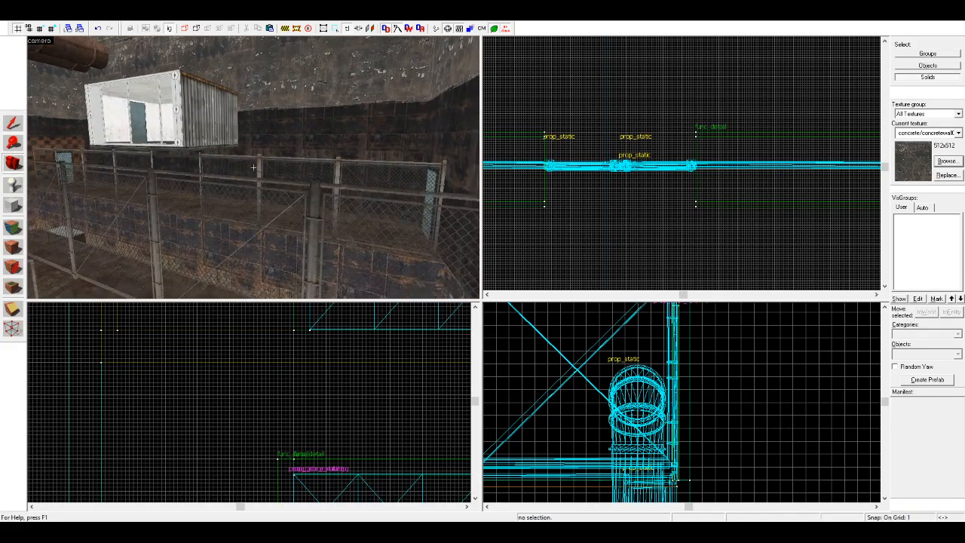
pyautogui.press('w')
pyautogui.press('z')
pyautogui.click(13, 228)
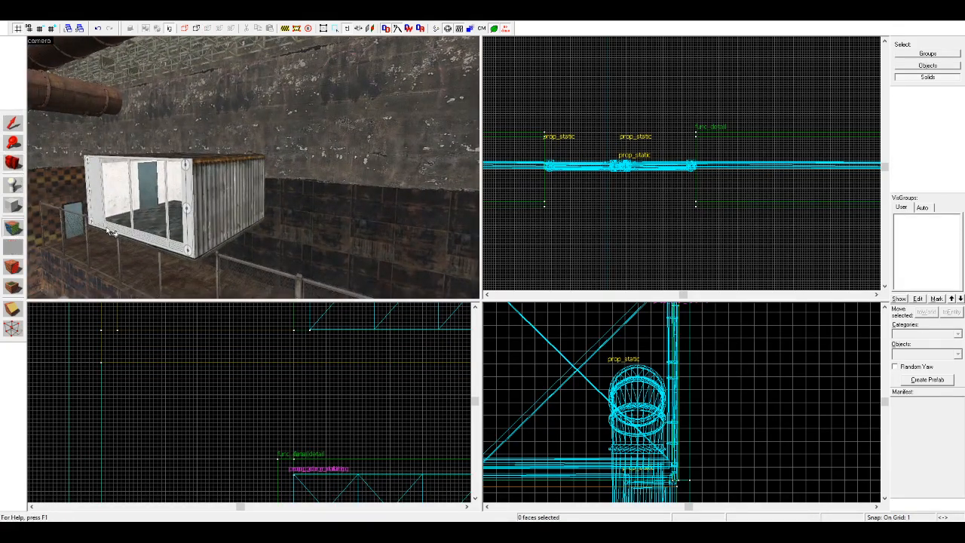
pyautogui.click(232, 200)
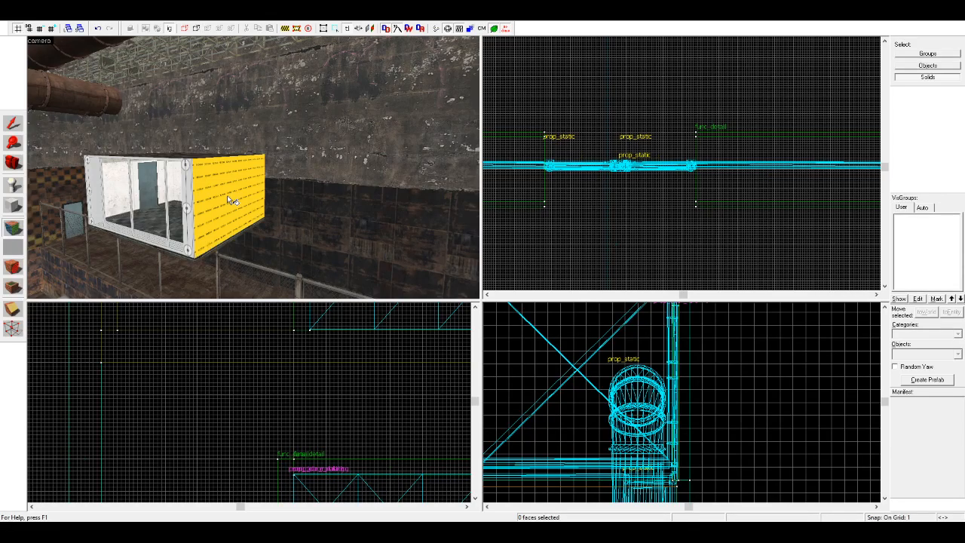
# Step: Apply the nodraw texture to the container's outer faces around the door on the opposite end
pyautogui.press('w')
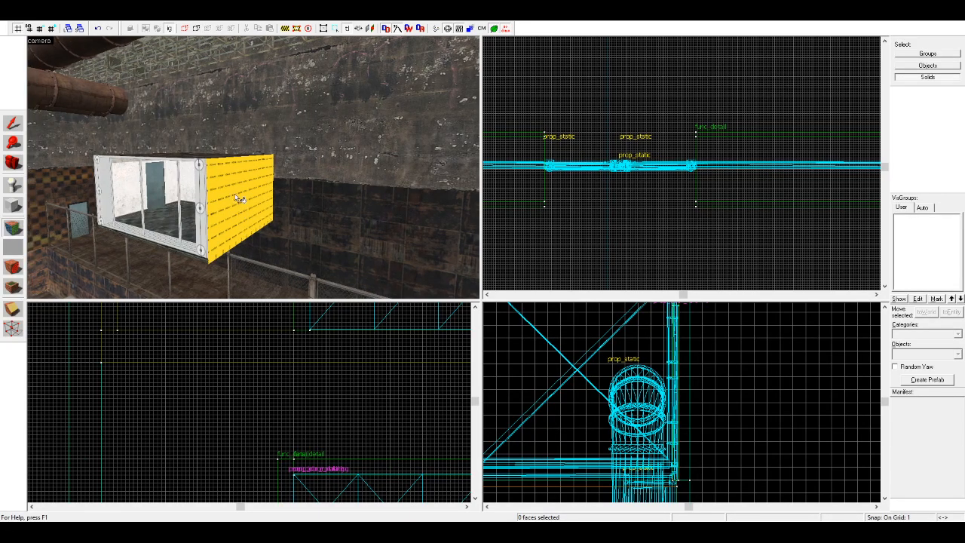
pyautogui.press('a')
pyautogui.press('a')
pyautogui.press('s')
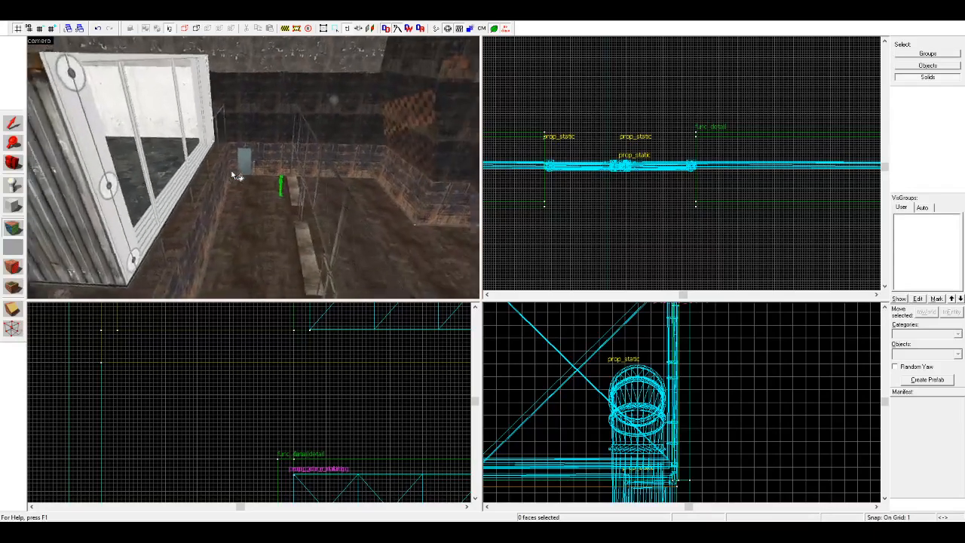
pyautogui.press('z')
pyautogui.rightClick(186, 175)
pyautogui.press('a')
pyautogui.press('a')
pyautogui.rightClick(178, 155)
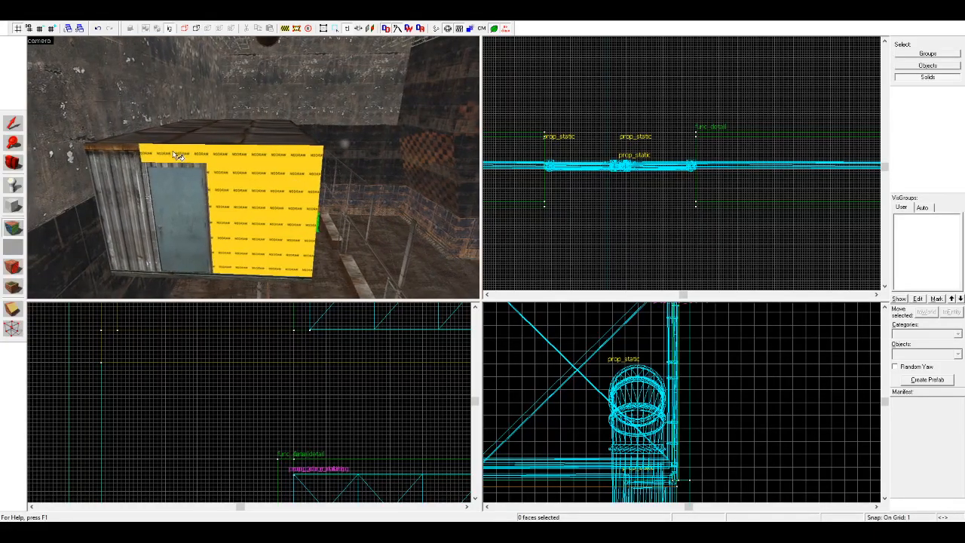
pyautogui.press('a')
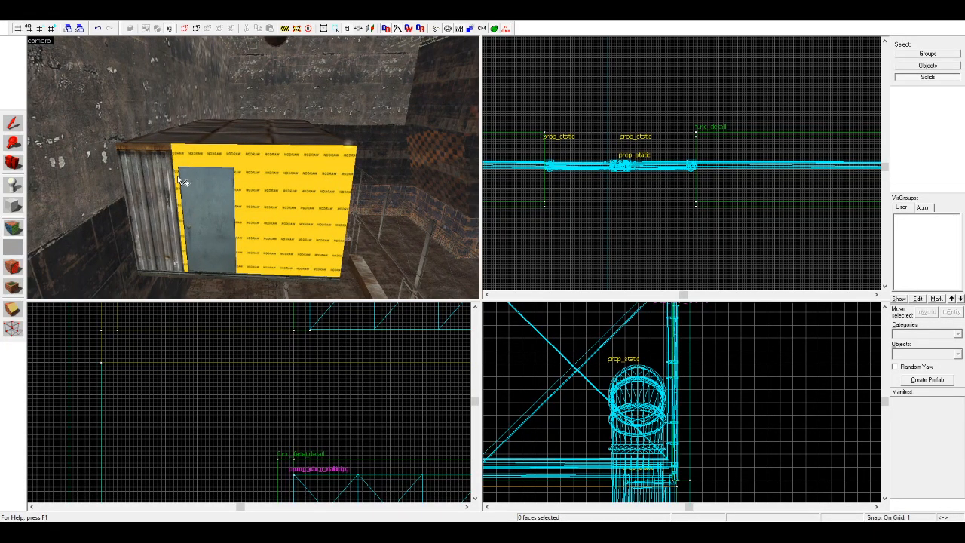
pyautogui.rightClick(179, 178)
pyautogui.rightClick(177, 275)
pyautogui.press('d')
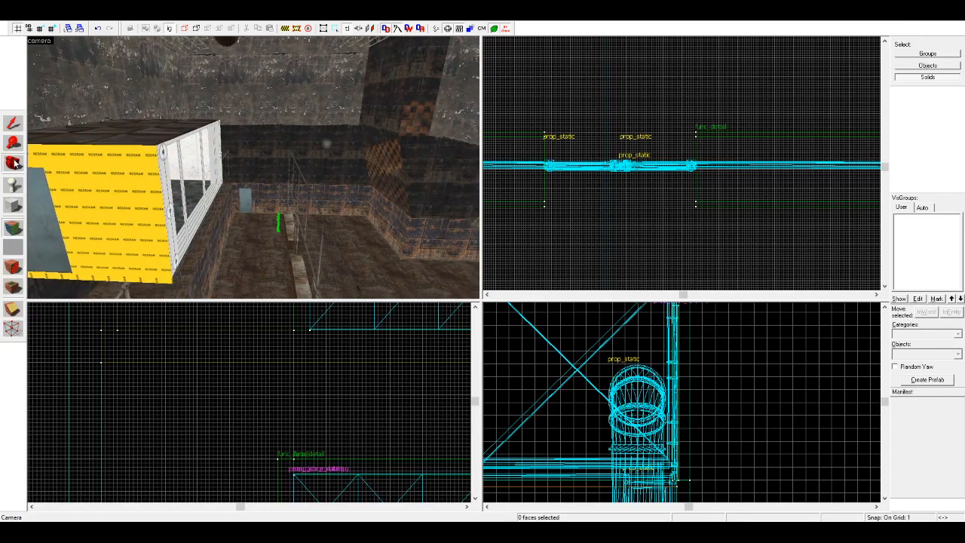
pyautogui.click(13, 163)
# Step: Create a nodraw block 382 × 200 × 128 units filling the space between the container and the room's end wall
pyautogui.press('z')
pyautogui.press('z')
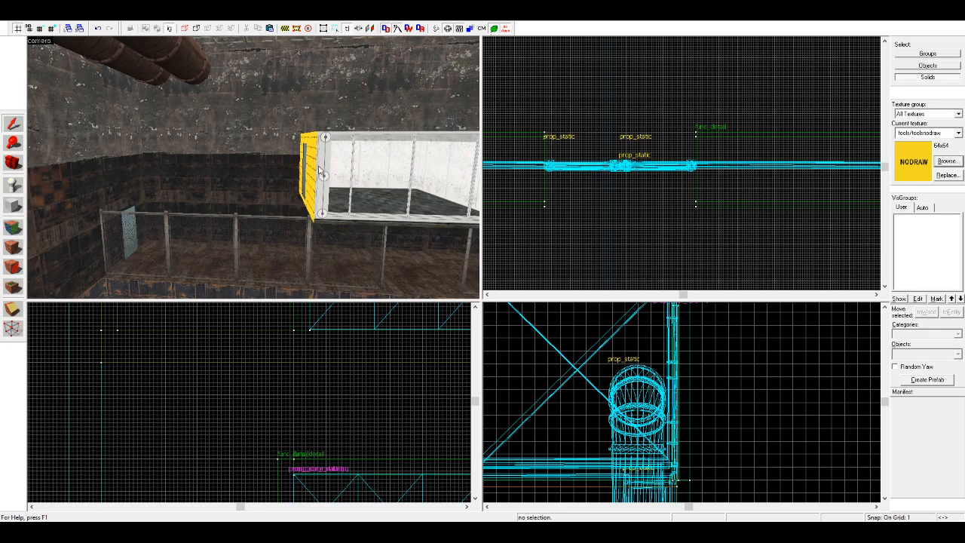
pyautogui.click(320, 172)
pyautogui.scroll(5, 701, 173)
pyautogui.scroll(8, 682, 165)
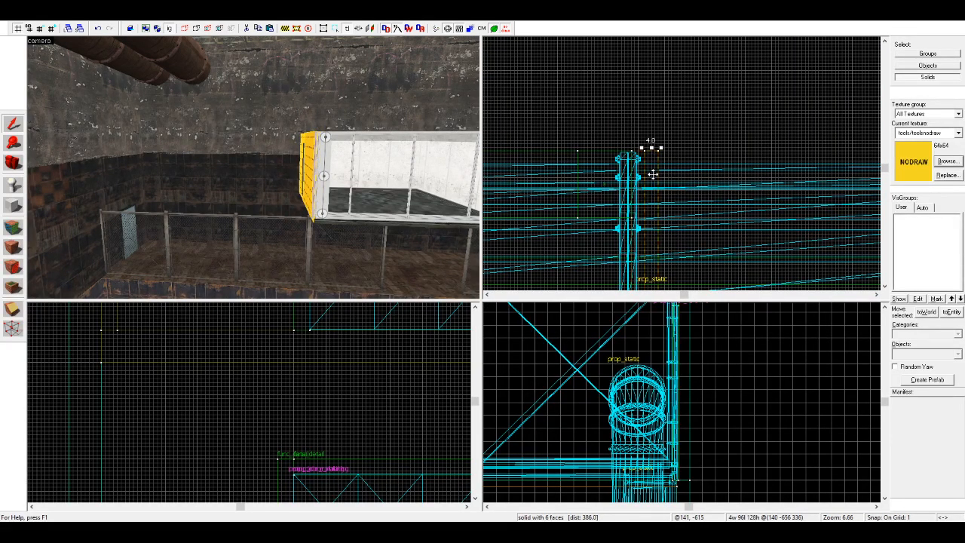
pyautogui.moveTo(653, 174); pyautogui.dragTo(653, 175)
pyautogui.scroll(-11, 641, 177)
pyautogui.moveTo(621, 232); pyautogui.dragTo(781, 283)
pyautogui.scroll(9, 791, 273)
pyautogui.click(20, 250)
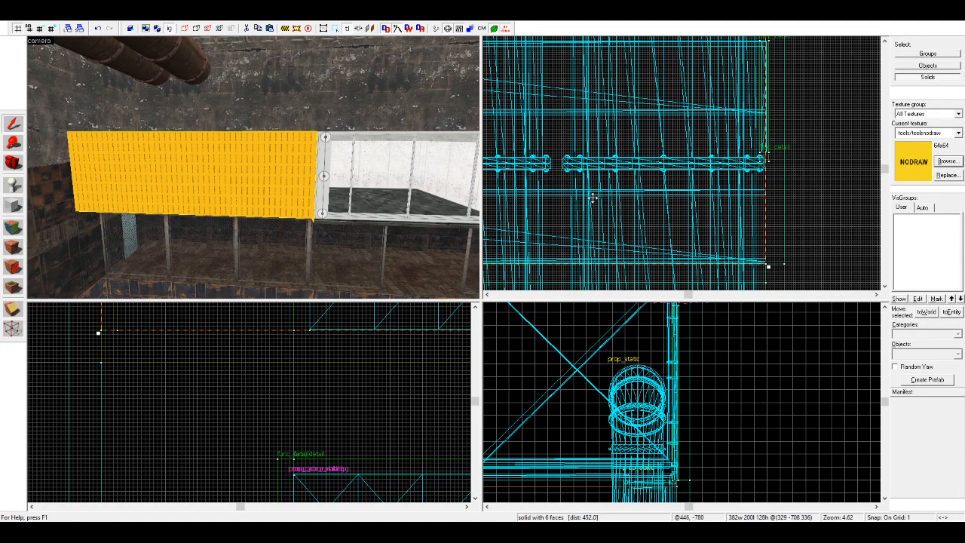
# Step: Extend the nodraw side block down to the container's underside so that it is 136 units high
pyautogui.scroll(-5, 272, 368)
pyautogui.scroll(1, 366, 361)
pyautogui.moveTo(365, 357); pyautogui.dragTo(354, 375)
pyautogui.scroll(-8, 341, 381)
pyautogui.scroll(8, 373, 320)
pyautogui.scroll(-1, 639, 233)
# Step: Copy the 136-unit-high block to the container's other side and align it with the container, centred at -317, -708, 332
pyautogui.click(51, 28)
pyautogui.click(51, 28)
pyautogui.scroll(4, 669, 179)
pyautogui.keyDown('shift'); pyautogui.moveTo(699, 181); pyautogui.dragTo(520, 178); pyautogui.keyUp('shift')
pyautogui.scroll(7, 522, 175)
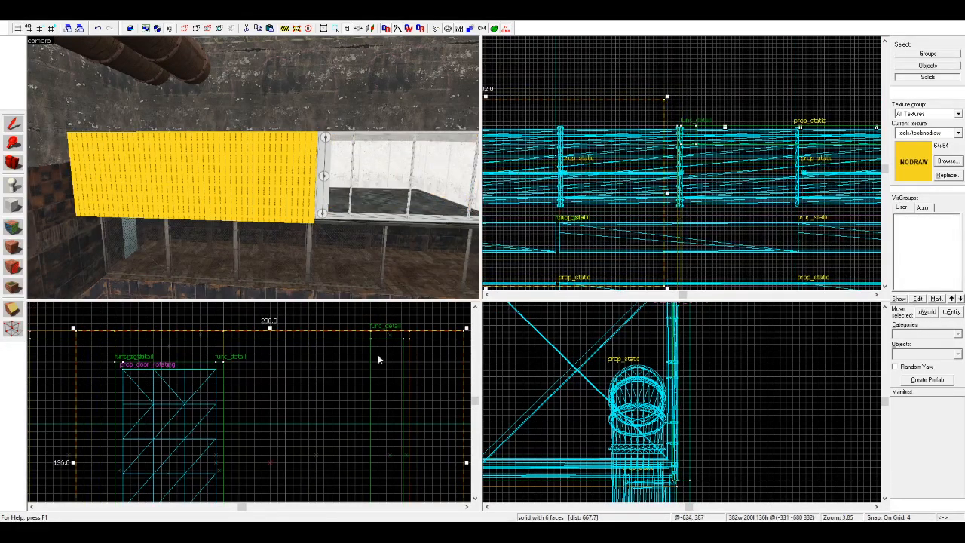
pyautogui.scroll(-2, 285, 381)
pyautogui.scroll(4, 619, 126)
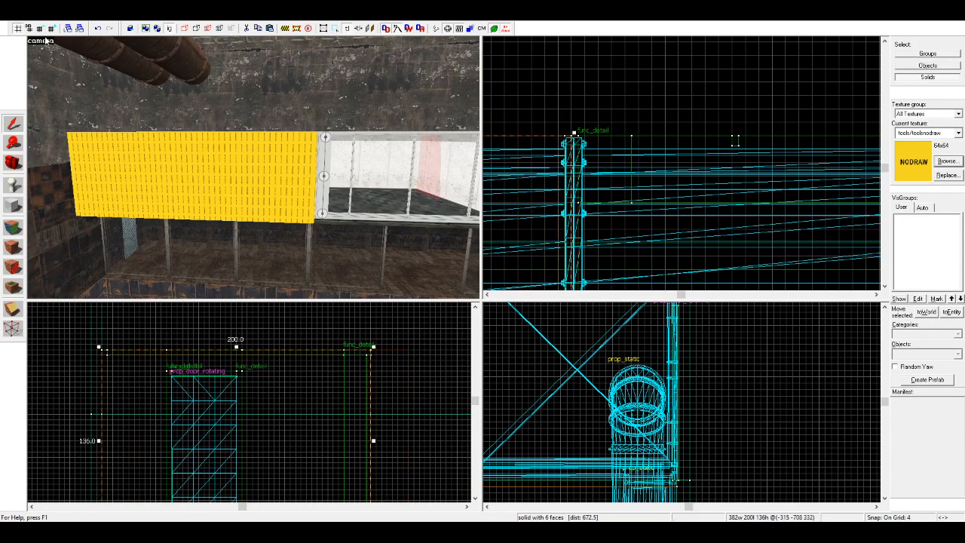
pyautogui.press('[')
pyautogui.moveTo(557, 145); pyautogui.dragTo(517, 131)
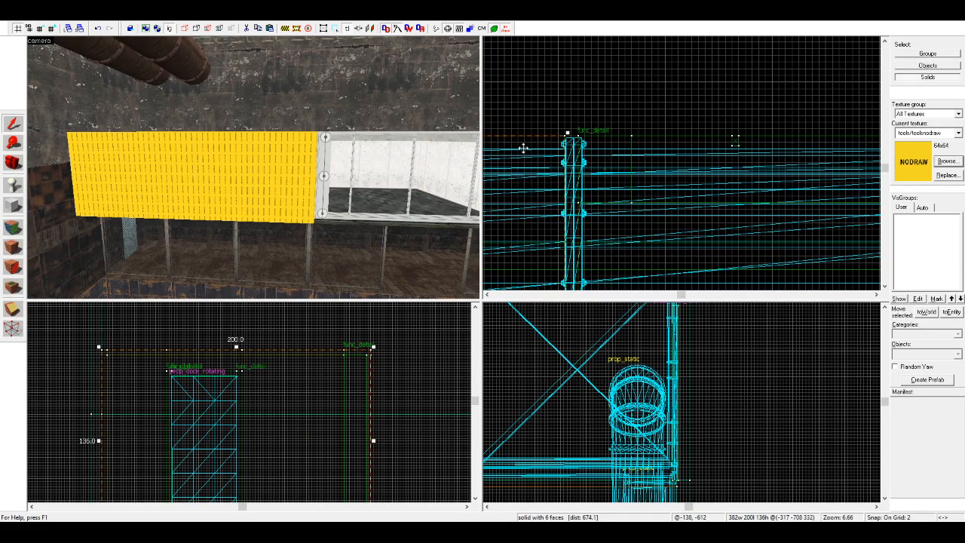
# Step: Shorten both side blocks to 128 units high and add thin copies beneath them as floor slabs
pyautogui.press('d')
pyautogui.press('Escape')
pyautogui.click(403, 181)
pyautogui.keyDown('ctrl'); pyautogui.click(123, 188); pyautogui.keyUp('ctrl')
pyautogui.scroll(-2, 364, 294)
pyautogui.scroll(-4, 339, 355)
pyautogui.scroll(5, 316, 436)
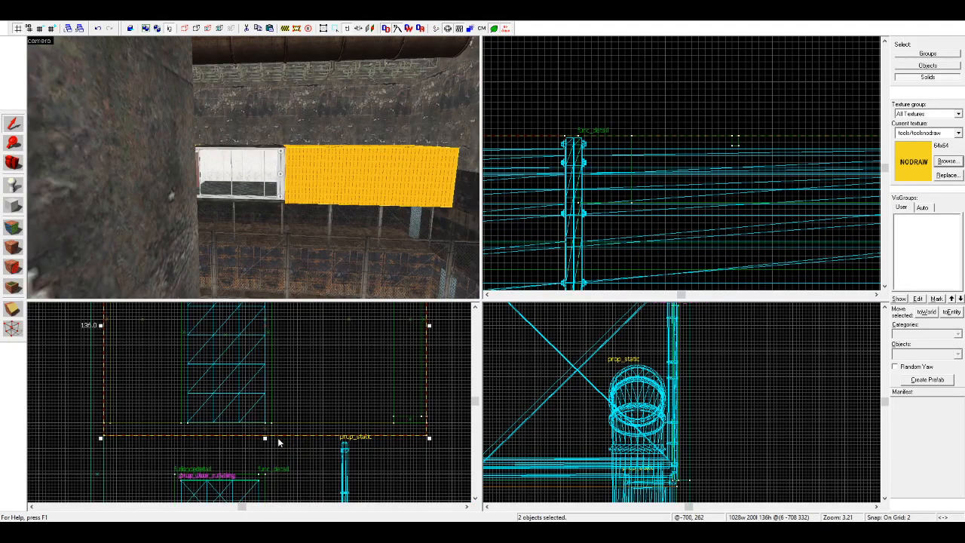
pyautogui.moveTo(266, 440); pyautogui.dragTo(269, 423)
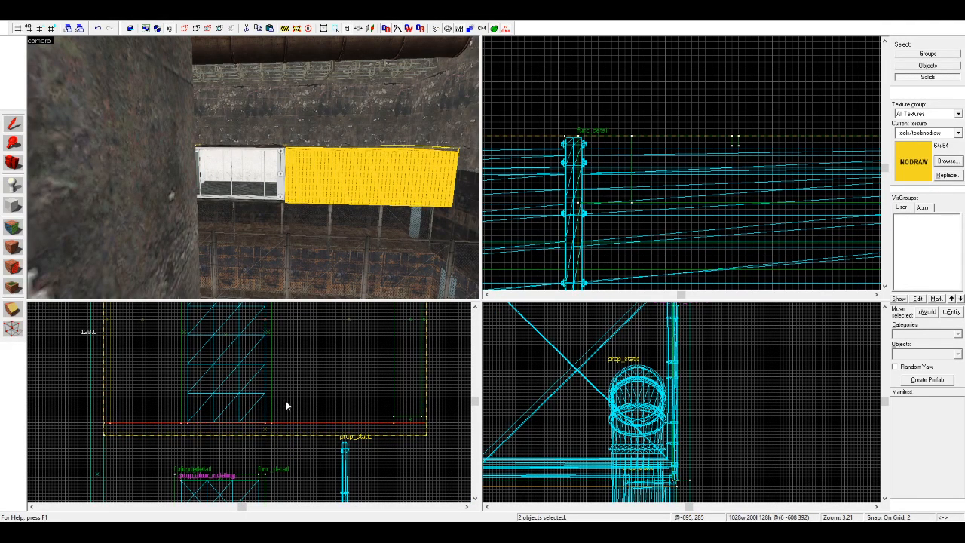
pyautogui.scroll(-4, 287, 403)
pyautogui.scroll(-2, 287, 403)
pyautogui.scroll(7, 294, 398)
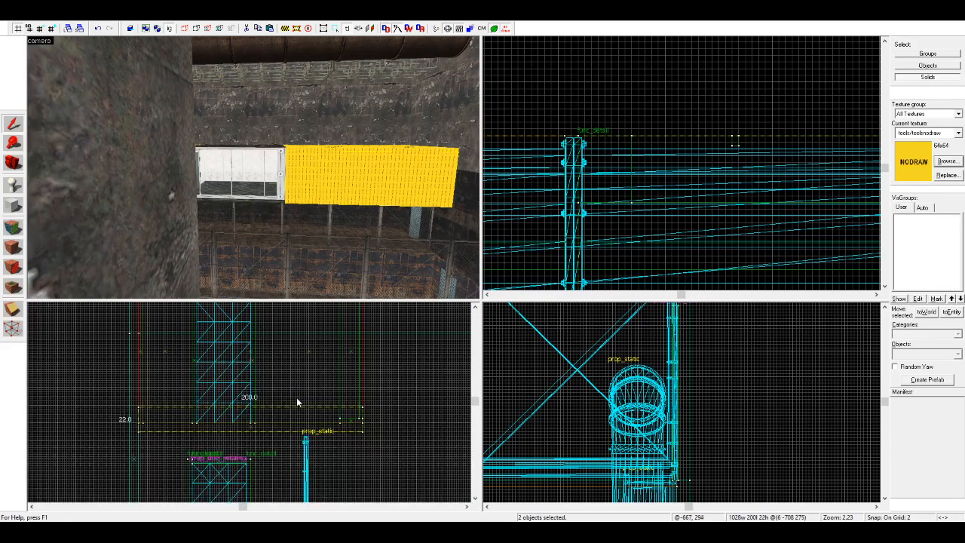
pyautogui.click(299, 423)
pyautogui.scroll(6, 302, 256)
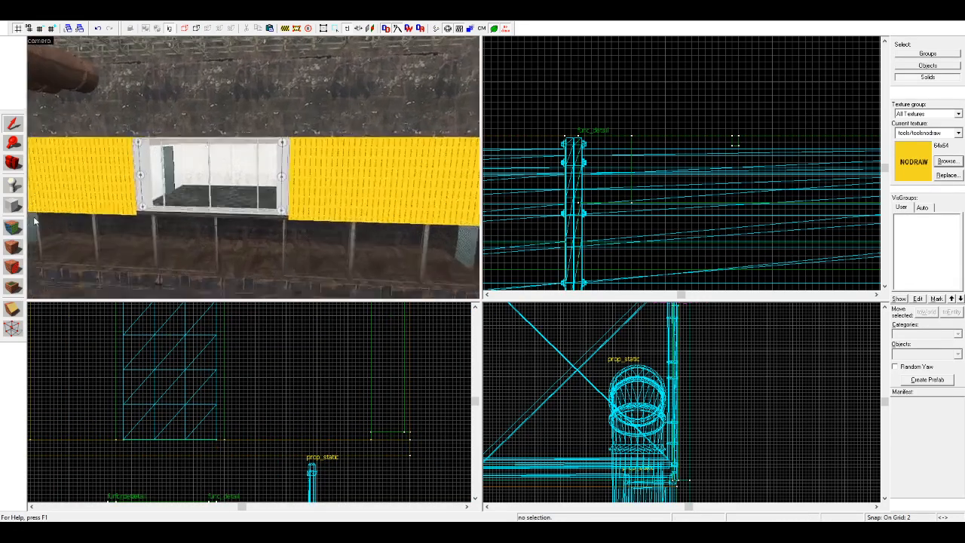
# Step: Copy the texture from the front edge of the container's floor to the front edges of both side floor slabs
pyautogui.click(13, 228)
pyautogui.click(156, 257)
pyautogui.press('d')
pyautogui.rightClick(283, 261)
pyautogui.press('a')
pyautogui.rightClick(117, 251)
# Step: Pick the room's dark lower wall texture and apply it to the front faces of both side blocks
pyautogui.press('s')
pyautogui.press('a')
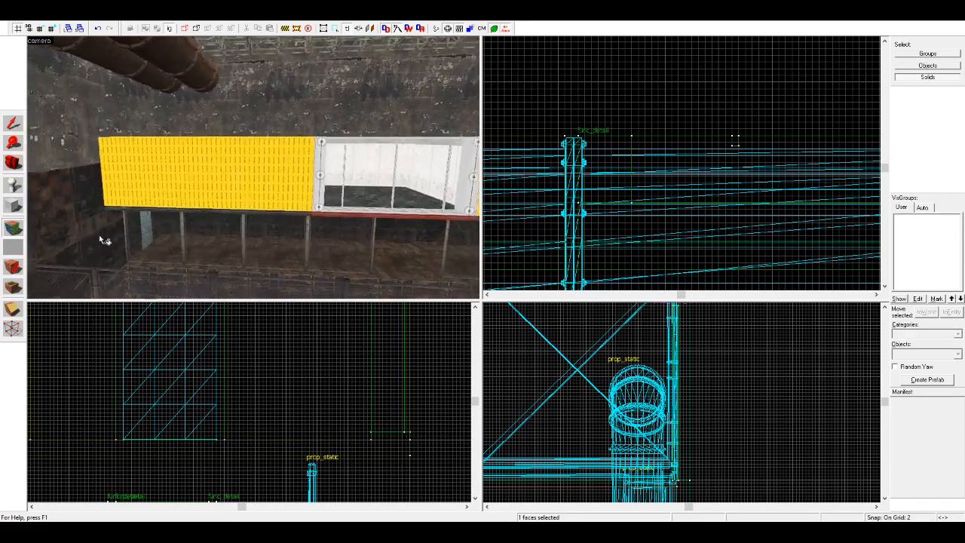
pyautogui.click(102, 205)
pyautogui.rightClick(141, 182)
pyautogui.press('d')
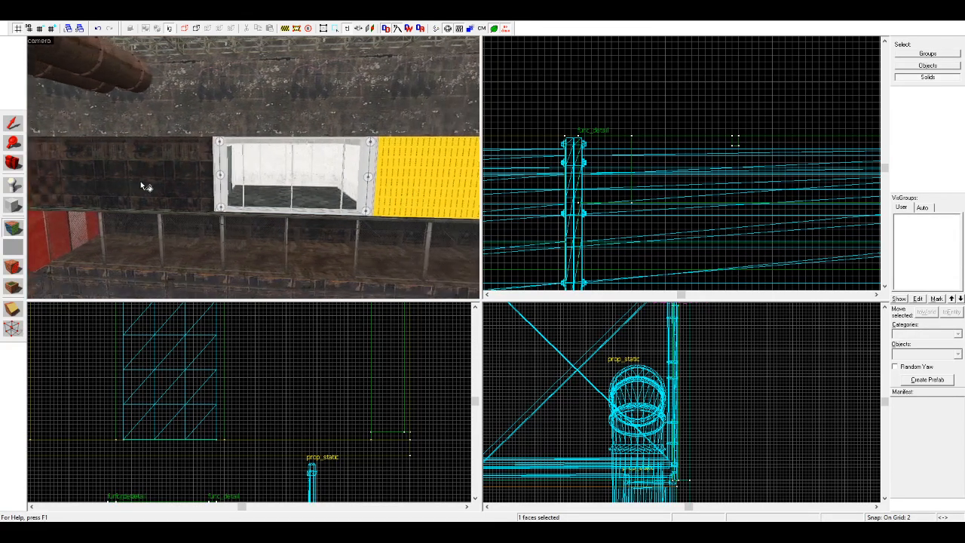
pyautogui.rightClick(260, 171)
# Step: Copy the container roof's metal/metalwall048b_m texture onto the top faces of both side blocks
pyautogui.press('z')
pyautogui.press('w')
pyautogui.press('s')
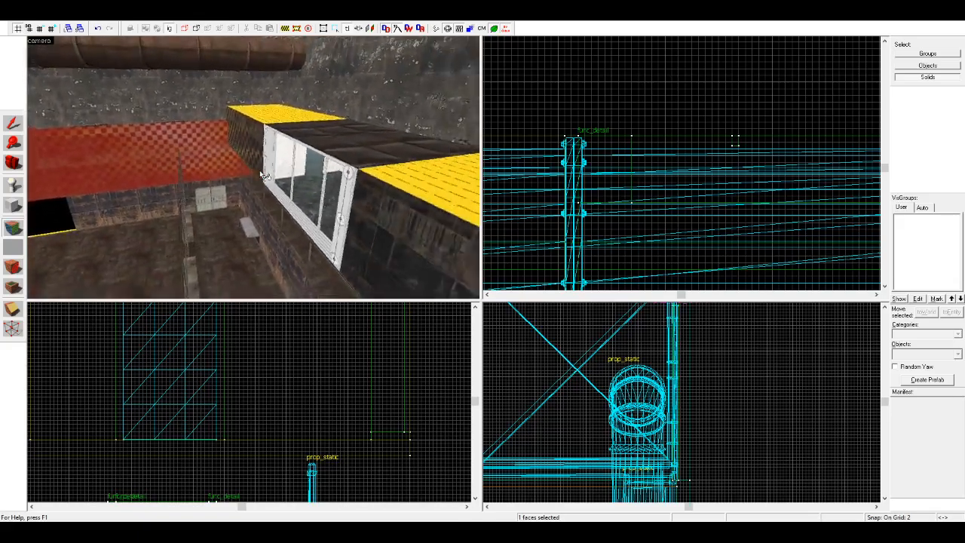
pyautogui.press('z')
pyautogui.click(295, 143)
pyautogui.rightClick(286, 181)
pyautogui.press('d')
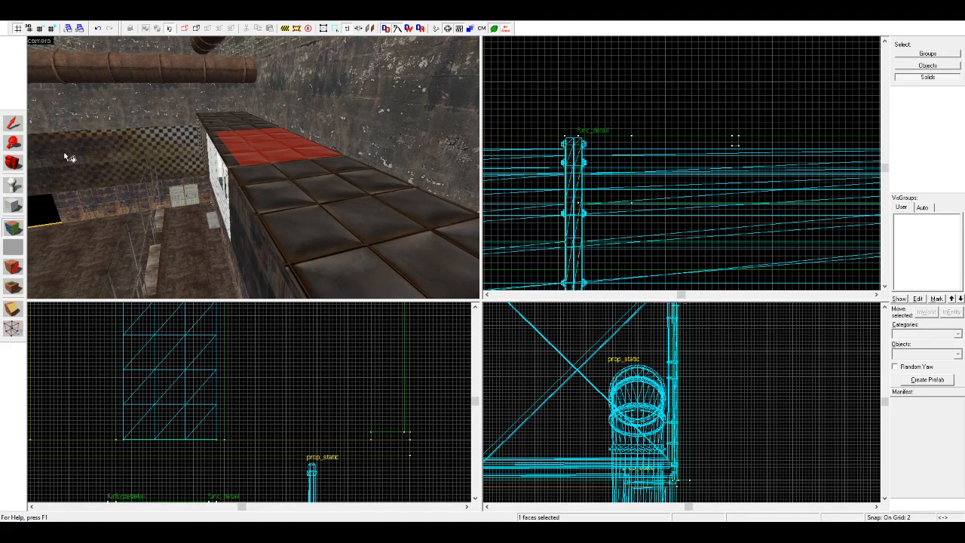
pyautogui.click(15, 164)
# Step: Copy the metal/metalhul013a texture from the container's underside to the undersides of the side floor slabs
pyautogui.press('z')
pyautogui.press('w')
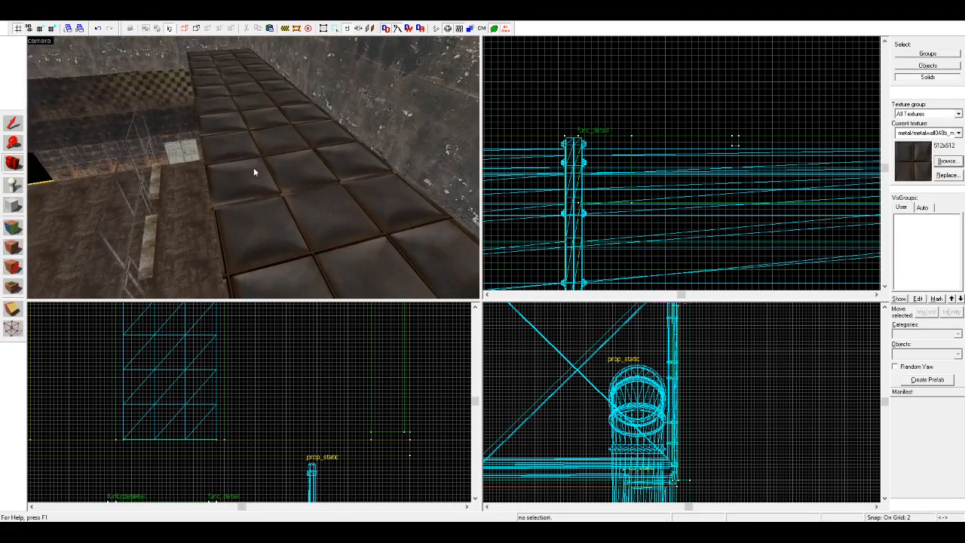
pyautogui.press('a')
pyautogui.press('s')
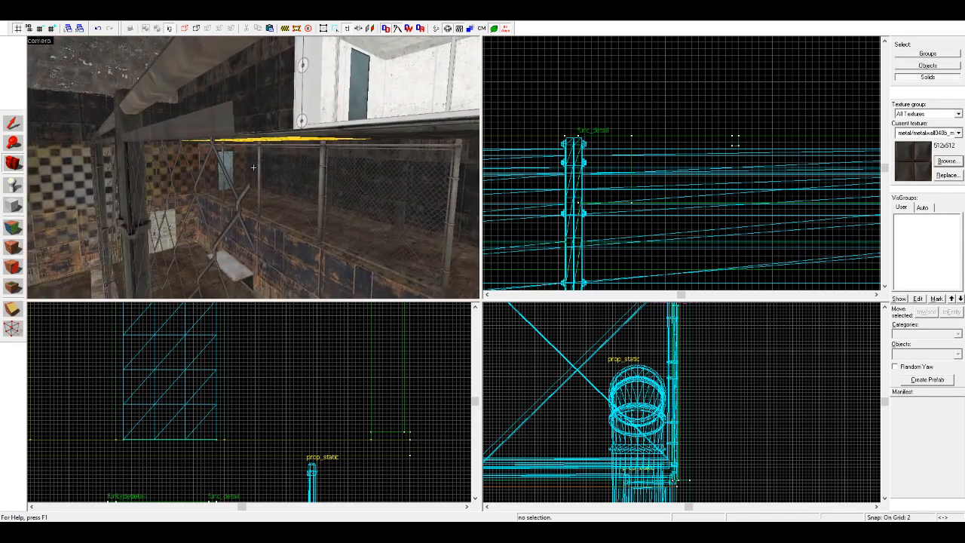
pyautogui.press('w')
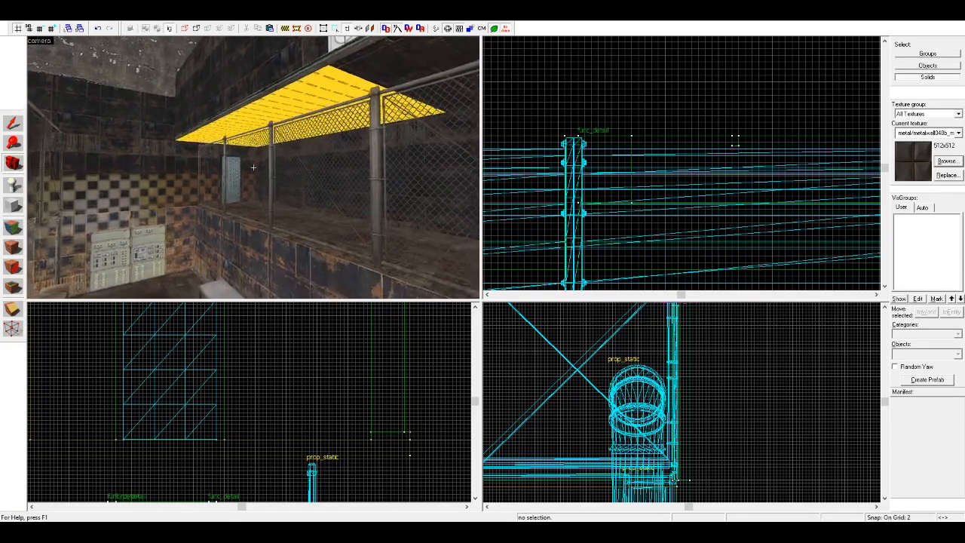
pyautogui.press('z')
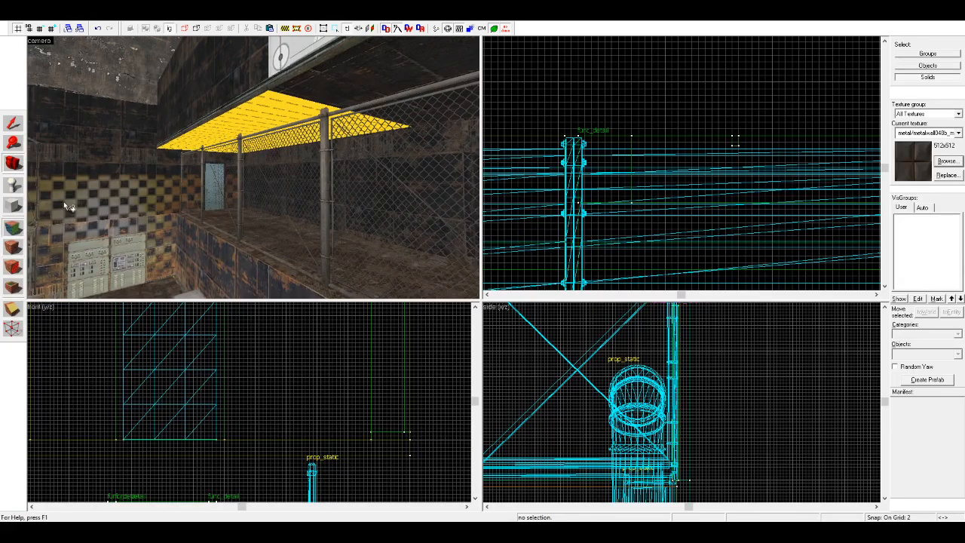
pyautogui.click(13, 227)
pyautogui.click(317, 85)
pyautogui.rightClick(289, 110)
pyautogui.press('s')
pyautogui.press('d')
pyautogui.rightClick(367, 91)
pyautogui.press('s')
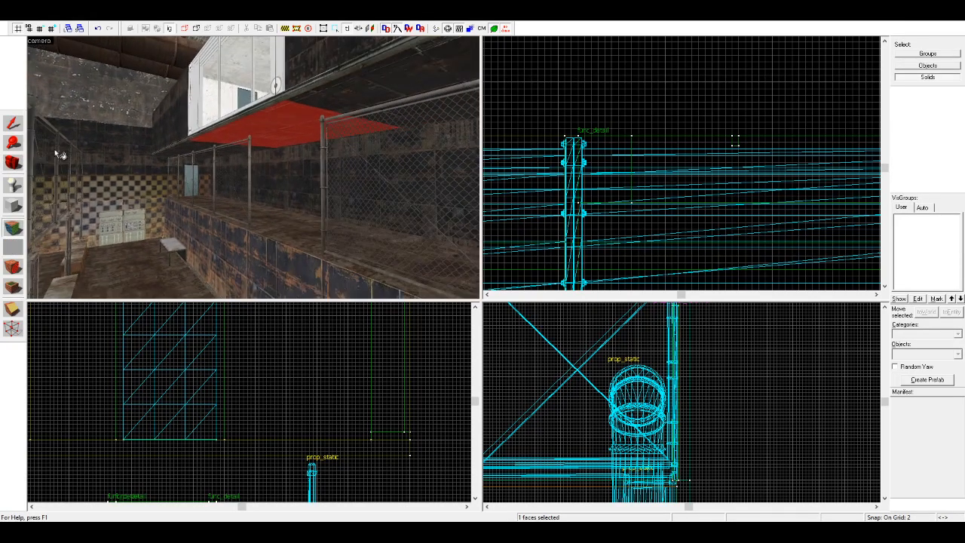
pyautogui.click(13, 162)
# Step: Select the upper and lower wall brushes beside and behind the container room and on the hall's far end wall
pyautogui.moveTo(164, 159); pyautogui.dragTo(253, 168, button='right')
pyautogui.press('w')
pyautogui.moveTo(254, 167); pyautogui.dragTo(254, 167)
pyautogui.moveTo(254, 167); pyautogui.dragTo(253, 167, button='right')
pyautogui.moveTo(253, 167); pyautogui.dragTo(71, 136)
pyautogui.click(67, 155)
pyautogui.keyDown('ctrl'); pyautogui.click(148, 149); pyautogui.keyUp('ctrl')
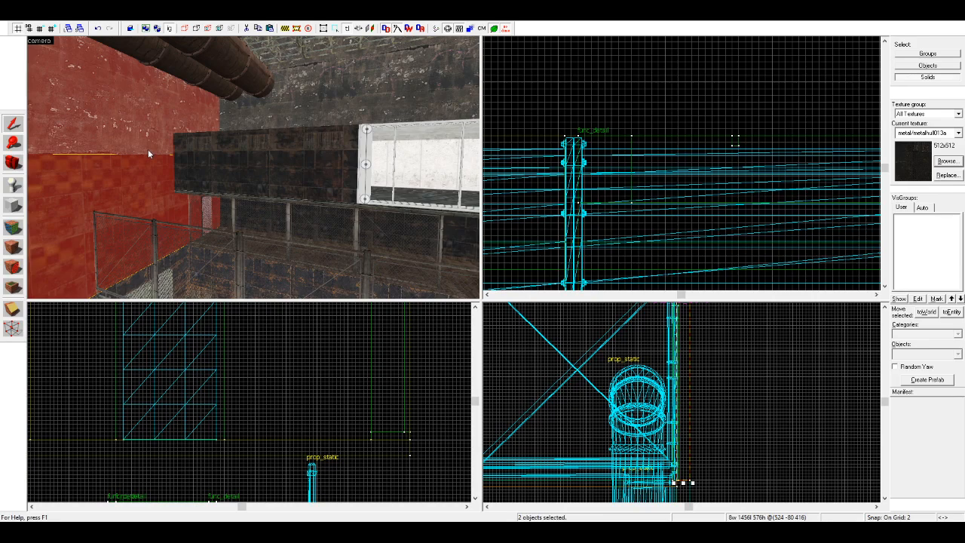
pyautogui.keyDown('ctrl'); pyautogui.click(252, 119); pyautogui.keyUp('ctrl')
pyautogui.keyDown('ctrl'); pyautogui.click(461, 225); pyautogui.keyUp('ctrl')
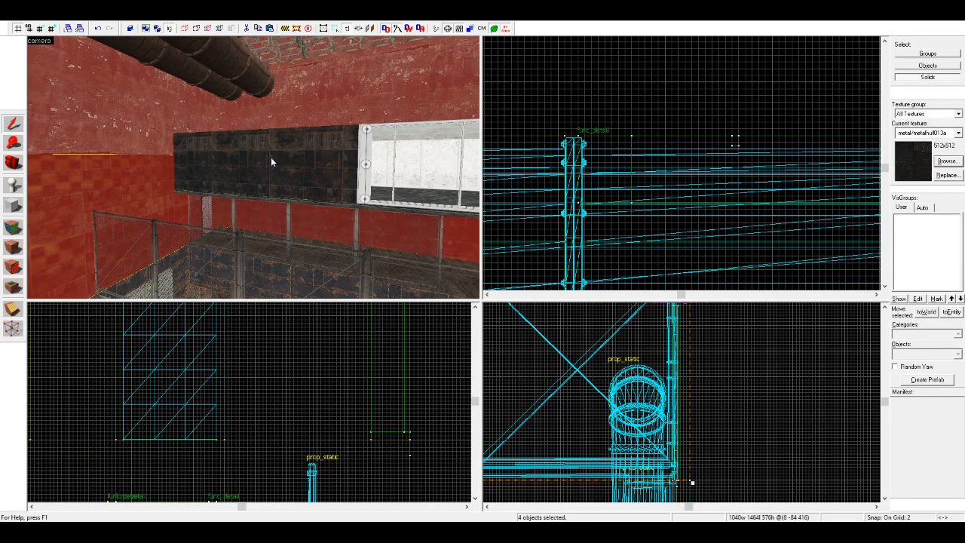
pyautogui.press('Right')
pyautogui.keyDown('ctrl'); pyautogui.click(271, 162); pyautogui.keyUp('ctrl')
pyautogui.keyDown('ctrl'); pyautogui.click(230, 132); pyautogui.keyUp('ctrl')
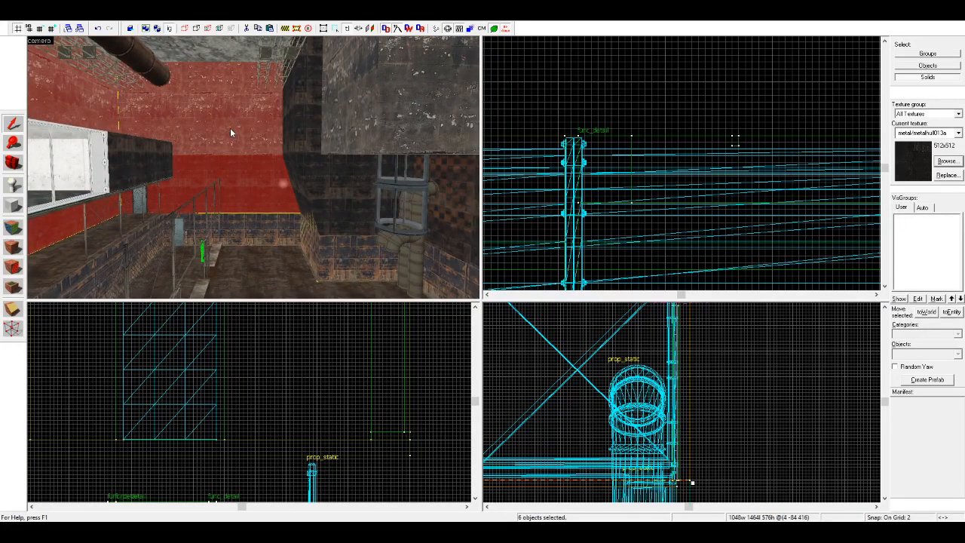
# Step: Add the upper and lower wall brushes around the corner beside the overhanging concrete block to the selection
pyautogui.press('Left')
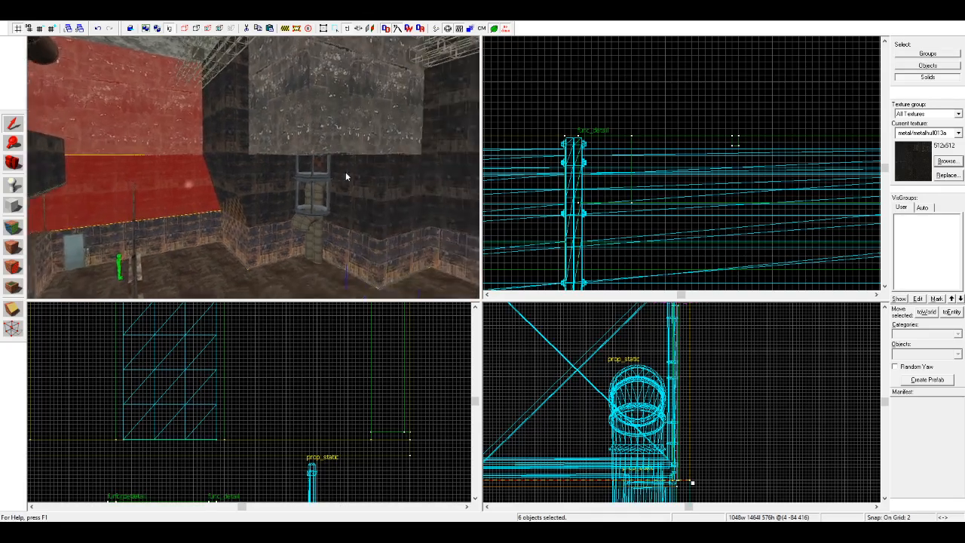
pyautogui.keyDown('ctrl'); pyautogui.click(196, 179); pyautogui.keyUp('ctrl')
pyautogui.keyDown('ctrl'); pyautogui.click(198, 136); pyautogui.keyUp('ctrl')
pyautogui.keyDown('ctrl'); pyautogui.click(238, 177); pyautogui.keyUp('ctrl')
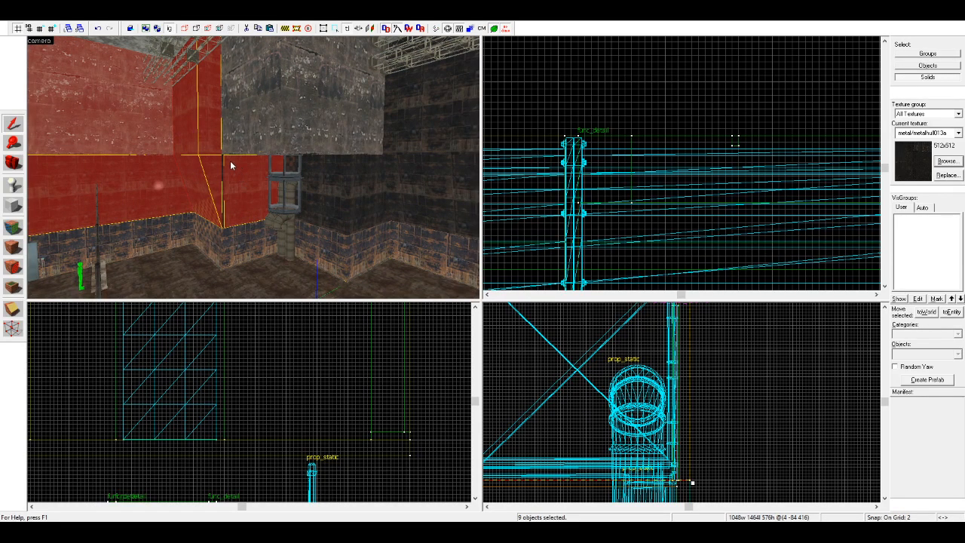
pyautogui.keyDown('ctrl'); pyautogui.click(323, 179); pyautogui.keyUp('ctrl')
pyautogui.keyDown('ctrl'); pyautogui.click(362, 179); pyautogui.keyUp('ctrl')
pyautogui.keyDown('ctrl'); pyautogui.click(433, 147); pyautogui.keyUp('ctrl')
pyautogui.keyDown('ctrl'); pyautogui.click(432, 177); pyautogui.keyUp('ctrl')
pyautogui.press('w')
pyautogui.press('a')
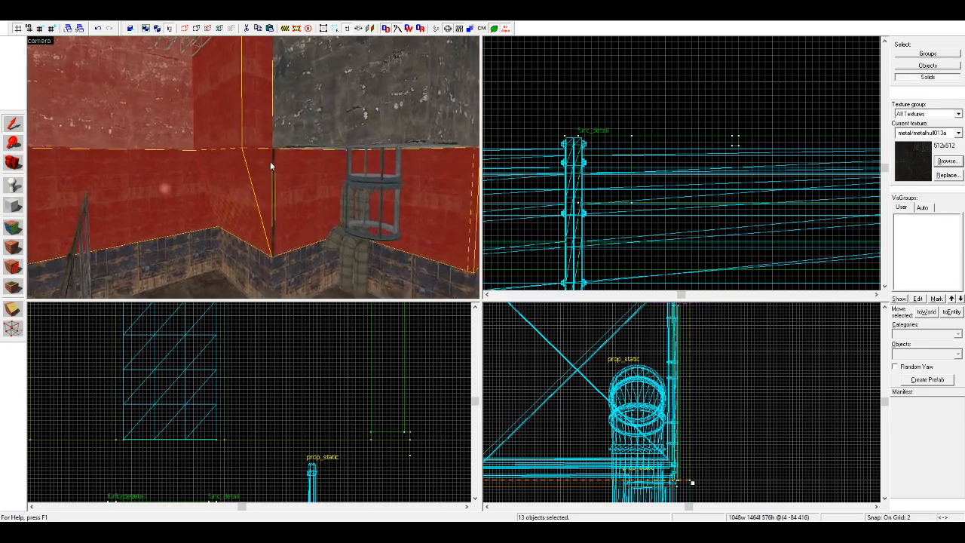
# Step: Add the remaining upper and lower wall brushes around the rest of the hall to the selection
pyautogui.press('w')
pyautogui.press('Right')
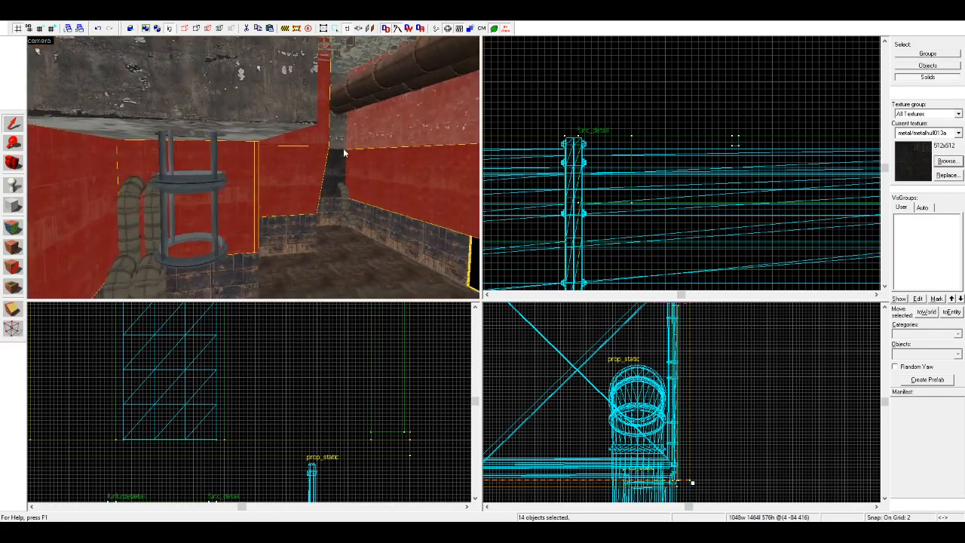
pyautogui.press('Left')
pyautogui.press('w')
pyautogui.keyDown('ctrl'); pyautogui.click(293, 161); pyautogui.keyUp('ctrl')
pyautogui.press('w')
pyautogui.press('Right')
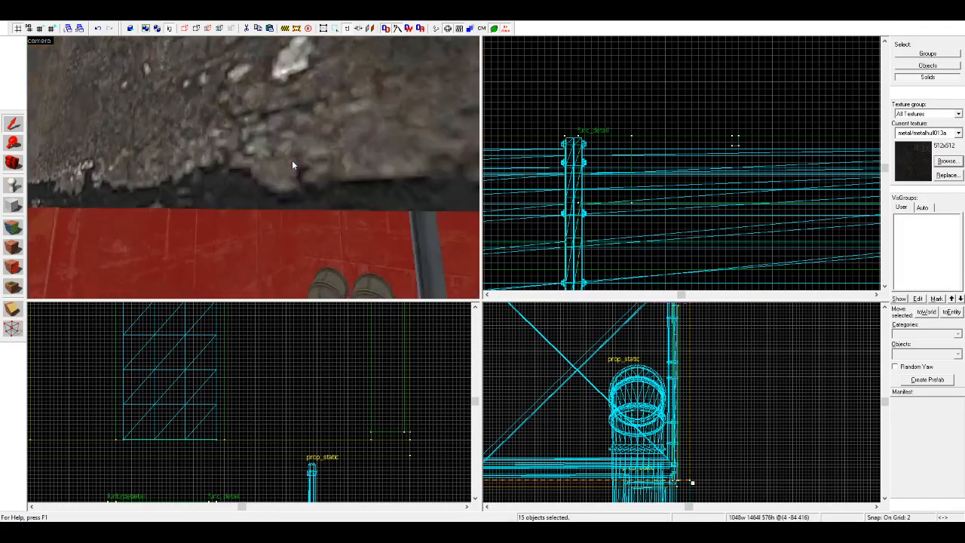
pyautogui.press('s')
pyautogui.keyDown('ctrl'); pyautogui.click(356, 175); pyautogui.keyUp('ctrl')
pyautogui.press('Right')
pyautogui.press('s')
pyautogui.keyDown('ctrl'); pyautogui.click(216, 160); pyautogui.keyUp('ctrl')
pyautogui.keyDown('ctrl'); pyautogui.click(367, 169); pyautogui.keyUp('ctrl')
pyautogui.keyDown('ctrl'); pyautogui.click(349, 170); pyautogui.keyUp('ctrl')
pyautogui.keyDown('ctrl'); pyautogui.click(403, 207); pyautogui.keyUp('ctrl')
pyautogui.keyDown('ctrl'); pyautogui.click(358, 203); pyautogui.keyUp('ctrl')
pyautogui.press('Left')
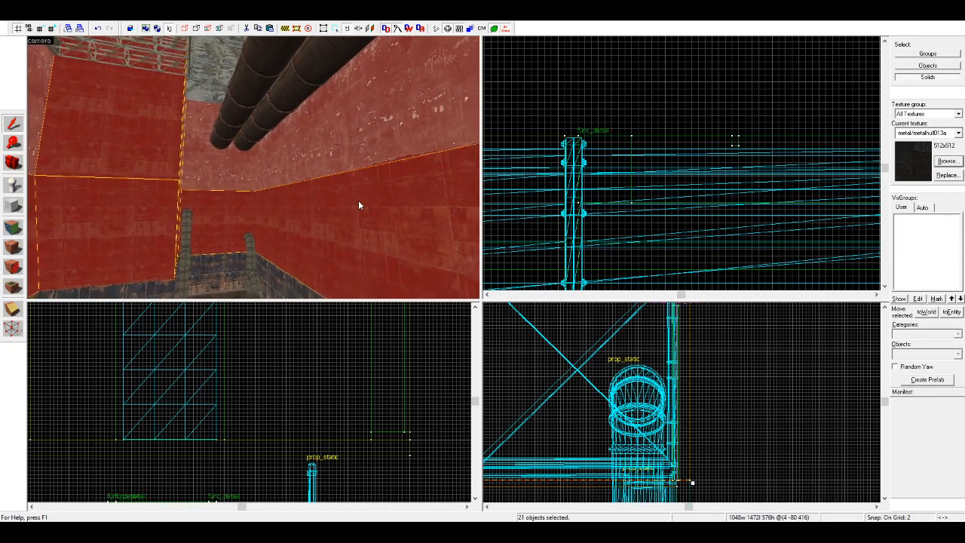
# Step: Raise the shared vertices between the selected upper and lower wall brushes to the top height of the container's side blocks
pyautogui.click(12, 333)
pyautogui.scroll(-13, 288, 426)
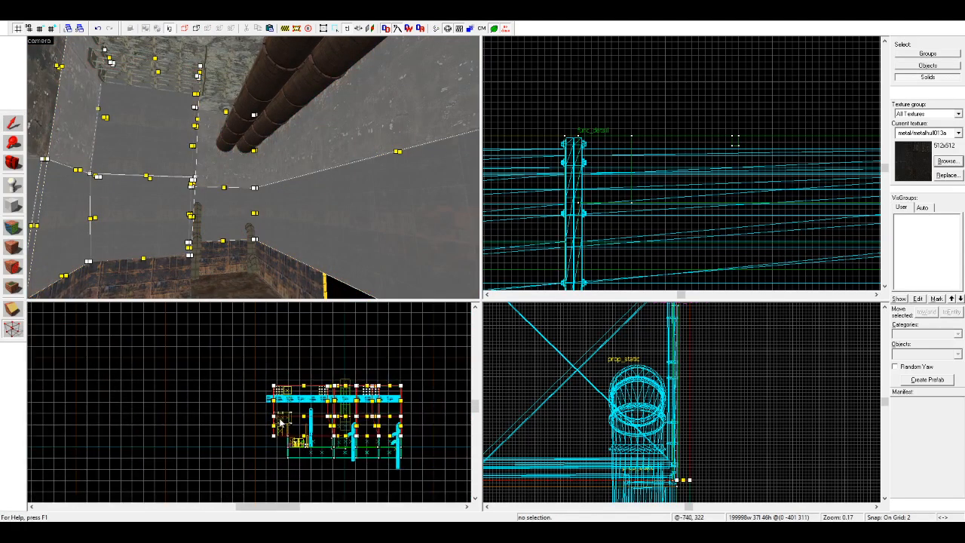
pyautogui.scroll(3, 353, 423)
pyautogui.scroll(10, 349, 419)
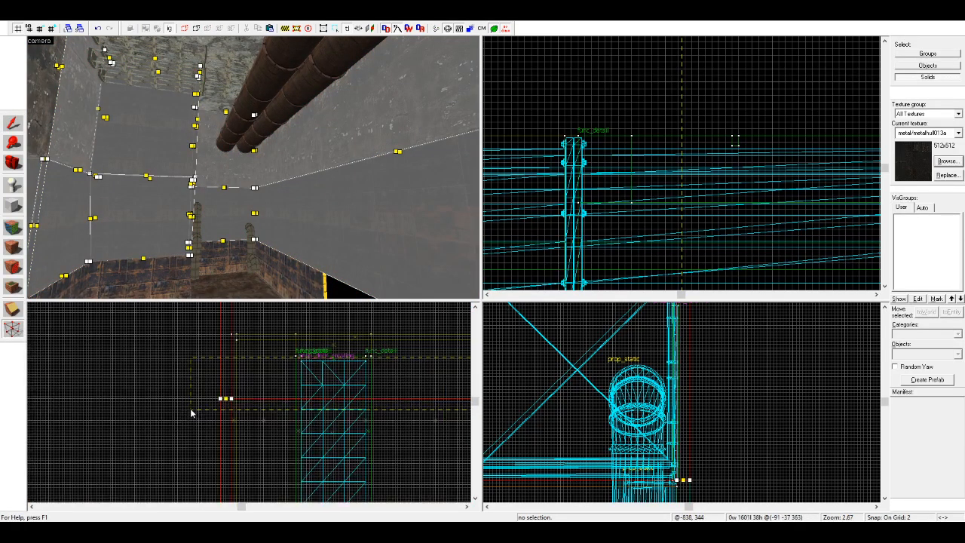
pyautogui.press('z')
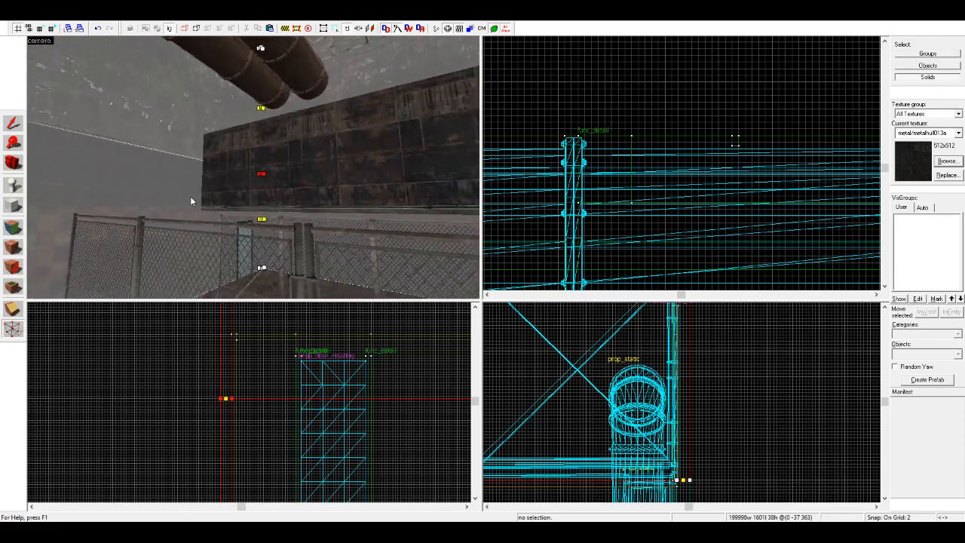
pyautogui.moveTo(223, 348); pyautogui.dragTo(225, 339)
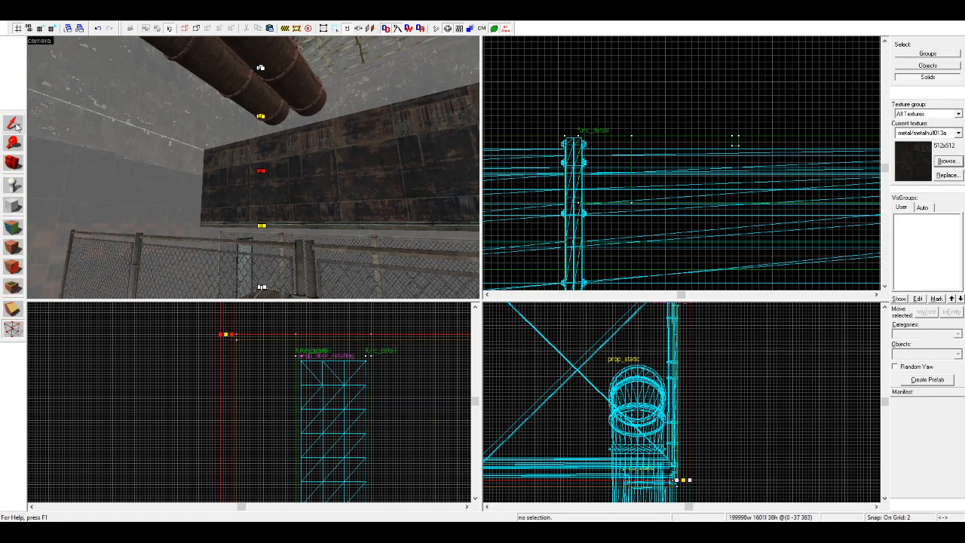
pyautogui.click(13, 123)
pyautogui.click(194, 392)
pyautogui.press('z')
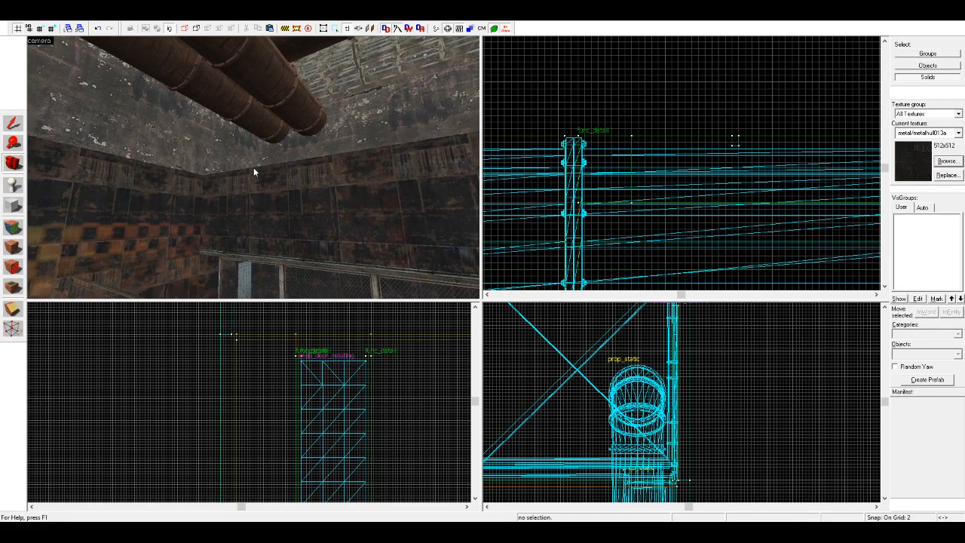
# Step: Examine the hall's walls and the container room from the floor, the walkway and the fenced area
pyautogui.press('w')
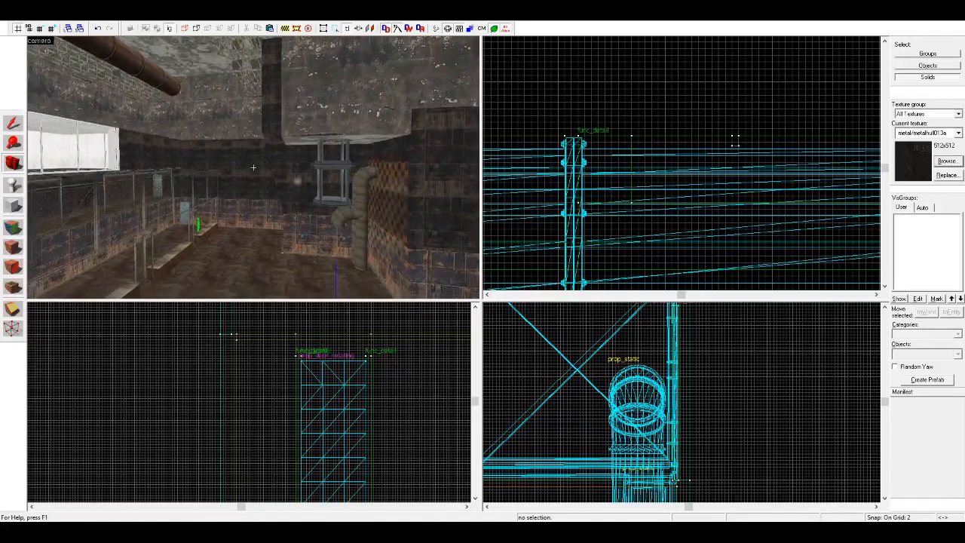
pyautogui.press('w')
pyautogui.press('z')
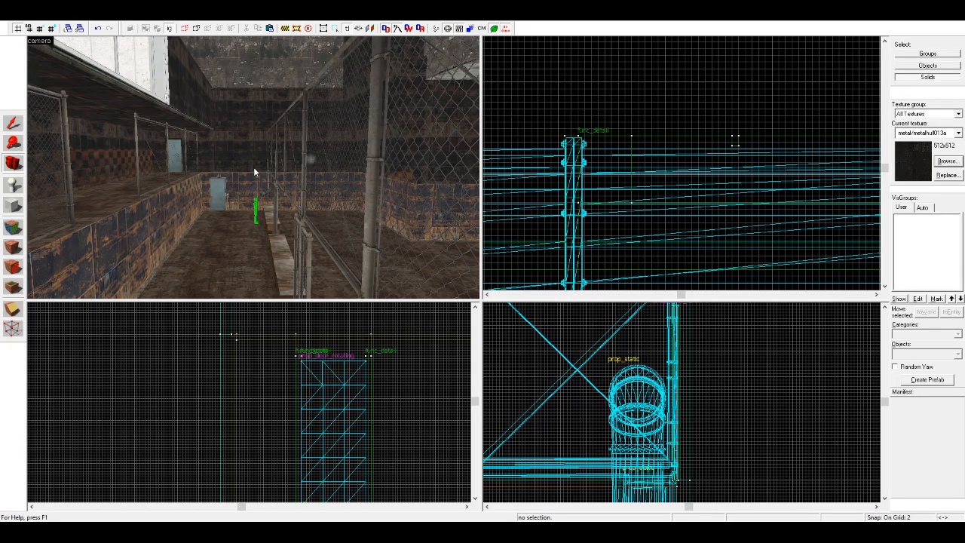
pyautogui.press('w')
pyautogui.press('z')
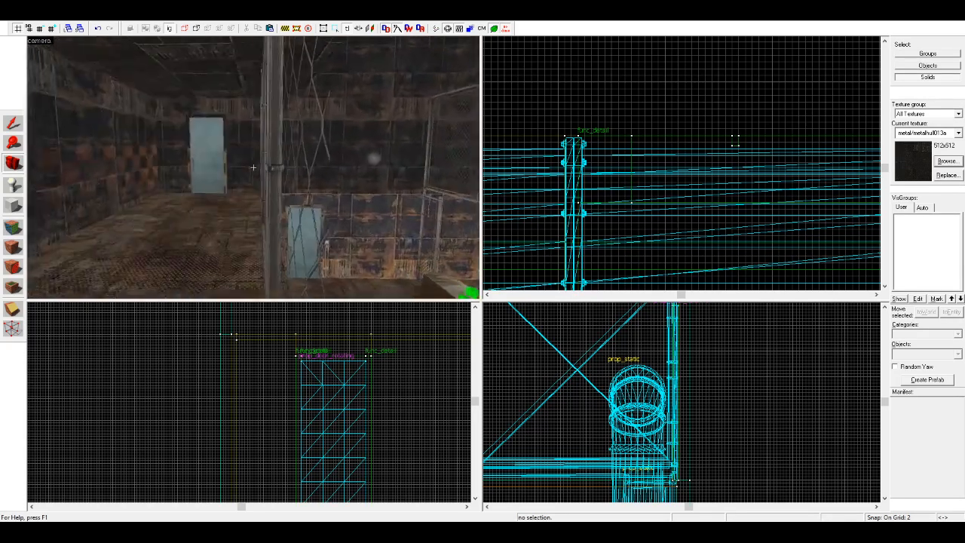
pyautogui.press('w')
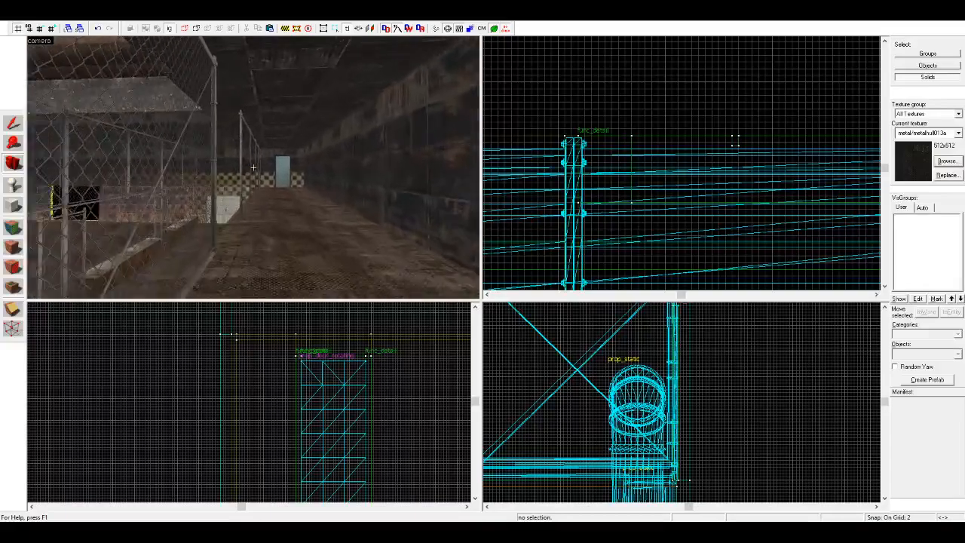
pyautogui.press('w')
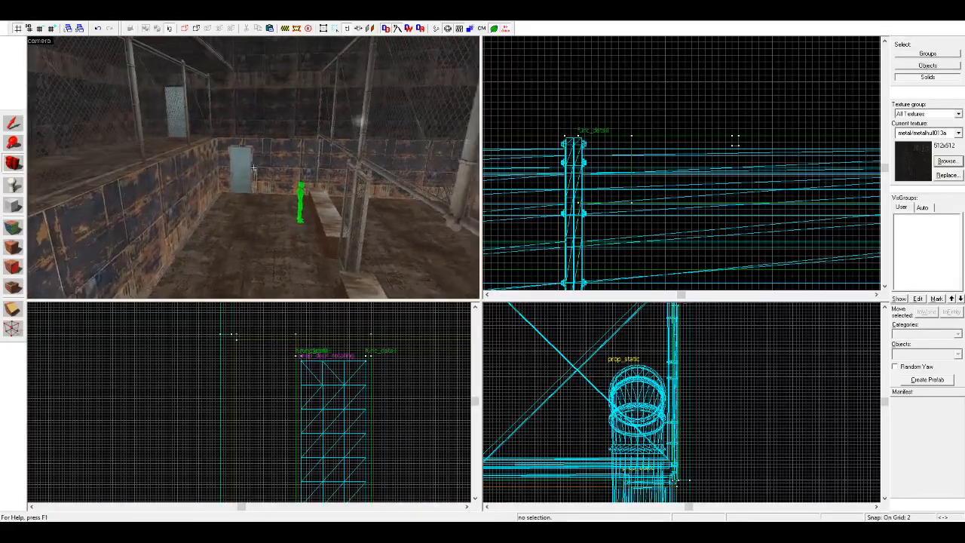
pyautogui.press('z')
pyautogui.press('z')
pyautogui.press('w')
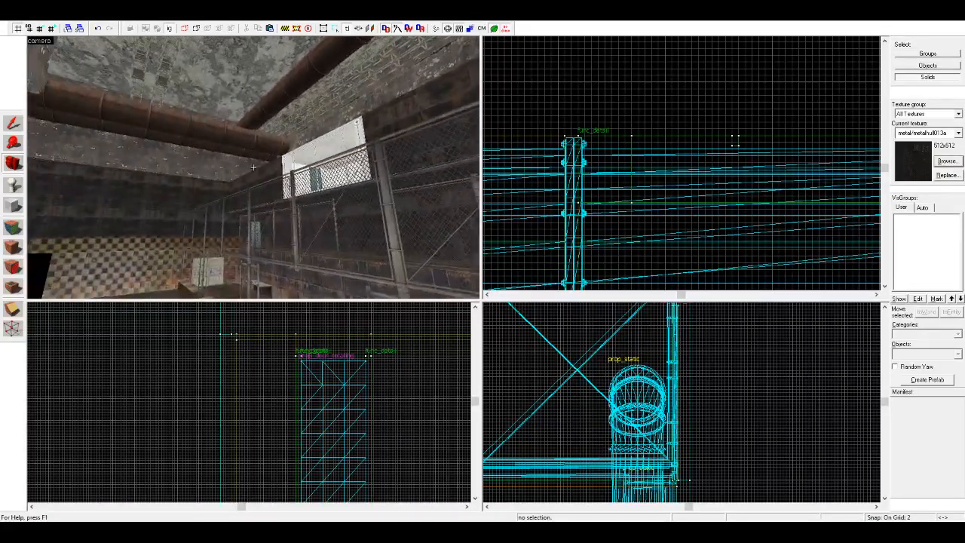
pyautogui.press('w')
pyautogui.press('z')
# Step: Duplicate the white end post of the container's window opening
pyautogui.click(12, 124)
pyautogui.click(140, 177)
pyautogui.click(111, 178)
pyautogui.scroll(-8, 606, 194)
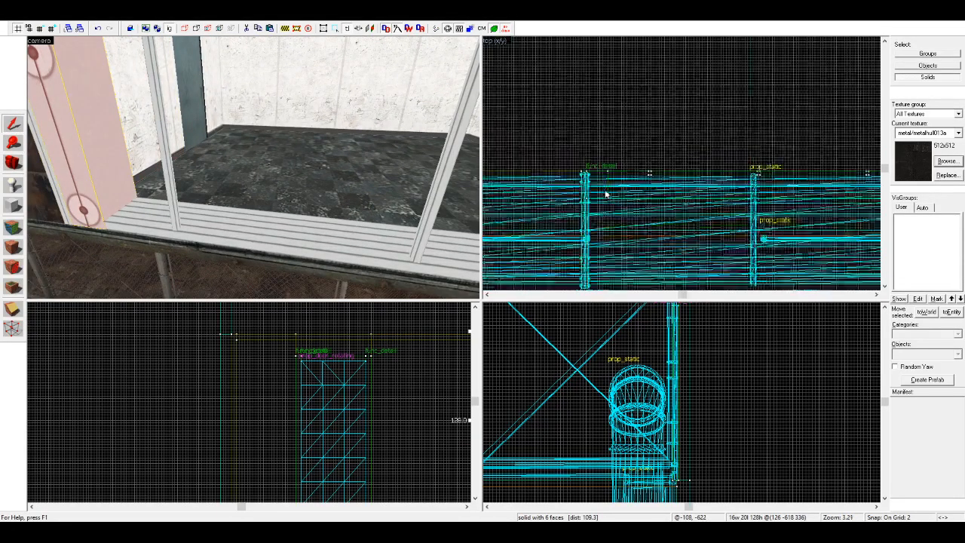
pyautogui.scroll(-3, 606, 193)
pyautogui.scroll(18, 648, 189)
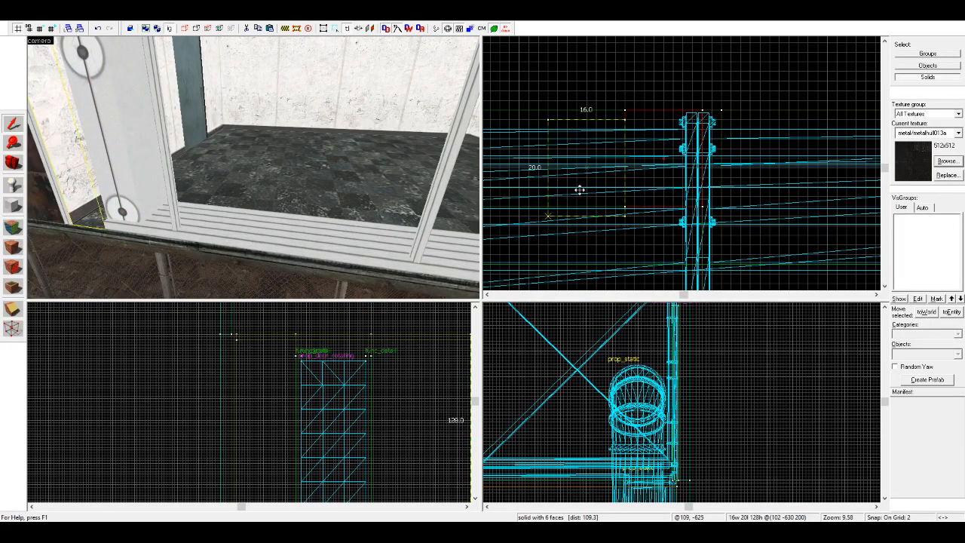
# Step: Stretch and thin the copied post into a 240 × 2 × 128 unit pane filling the container's window opening
pyautogui.scroll(-9, 661, 215)
pyautogui.scroll(-10, 641, 213)
pyautogui.moveTo(655, 214); pyautogui.dragTo(524, 207)
pyautogui.scroll(16, 682, 162)
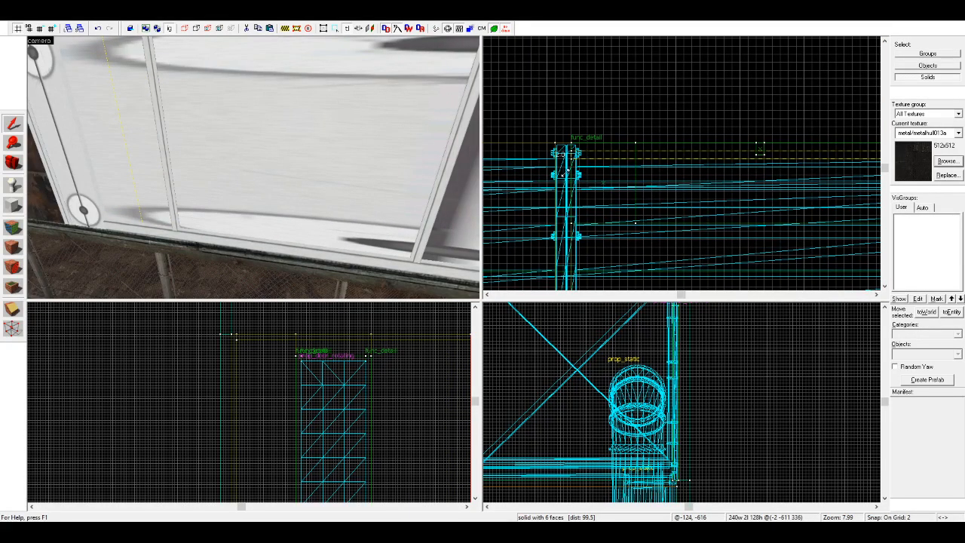
pyautogui.moveTo(564, 173); pyautogui.dragTo(564, 174)
pyautogui.press('Escape')
pyautogui.press('s')
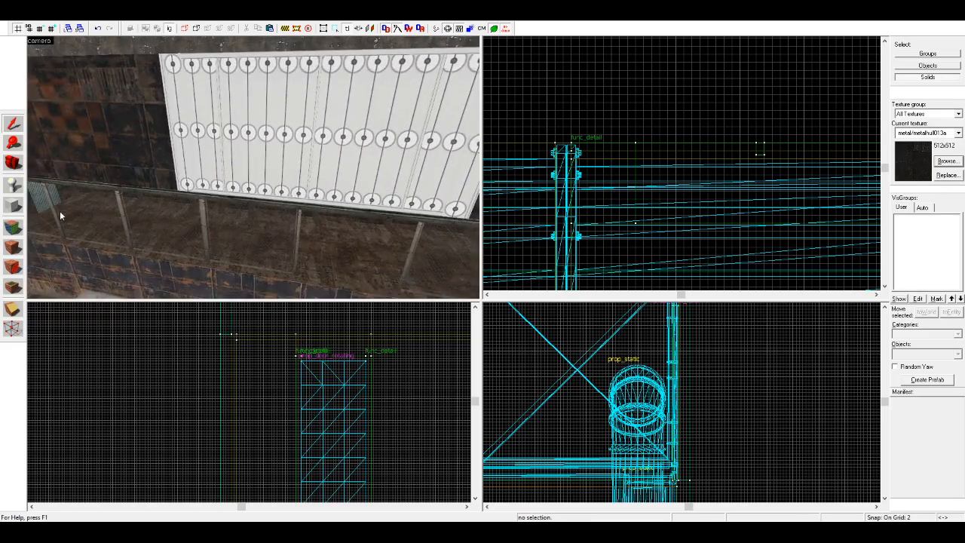
# Step: Apply the tools/toolsnodraw texture to the entire window pane brush
pyautogui.click(12, 227)
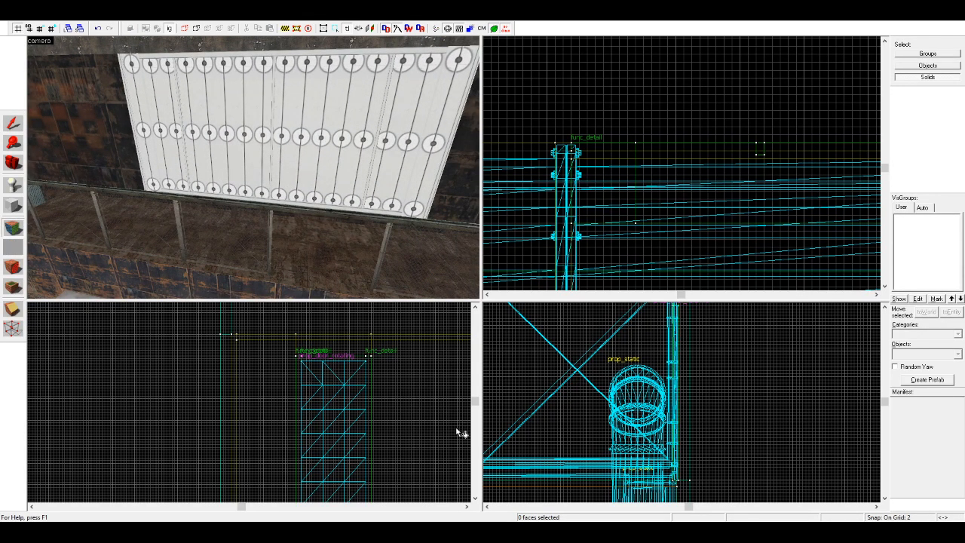
pyautogui.click(13, 123)
pyautogui.click(281, 125)
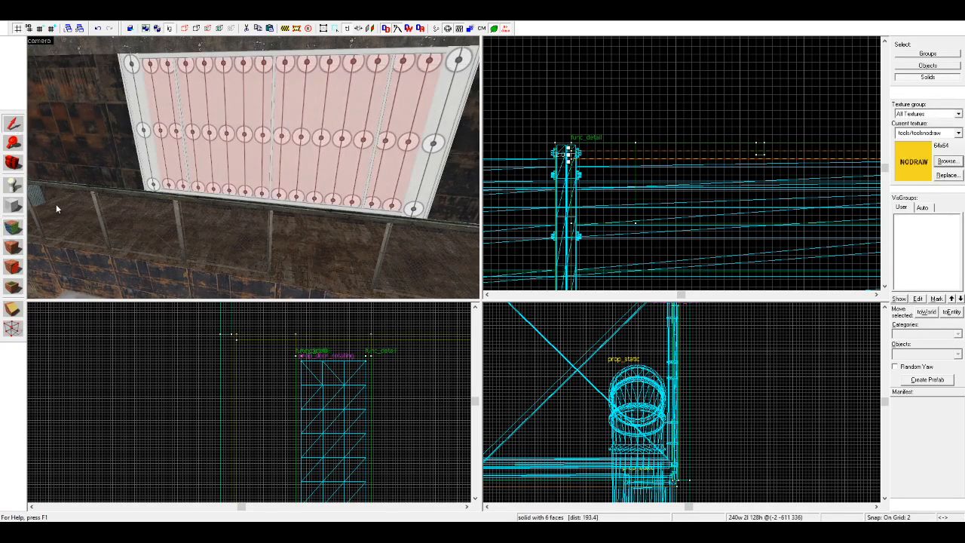
pyautogui.click(13, 246)
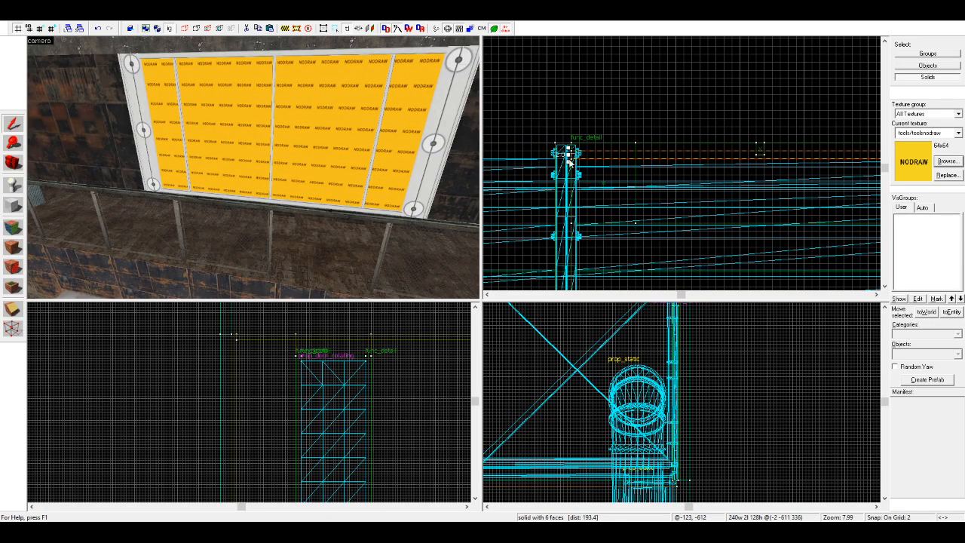
pyautogui.press('Escape')
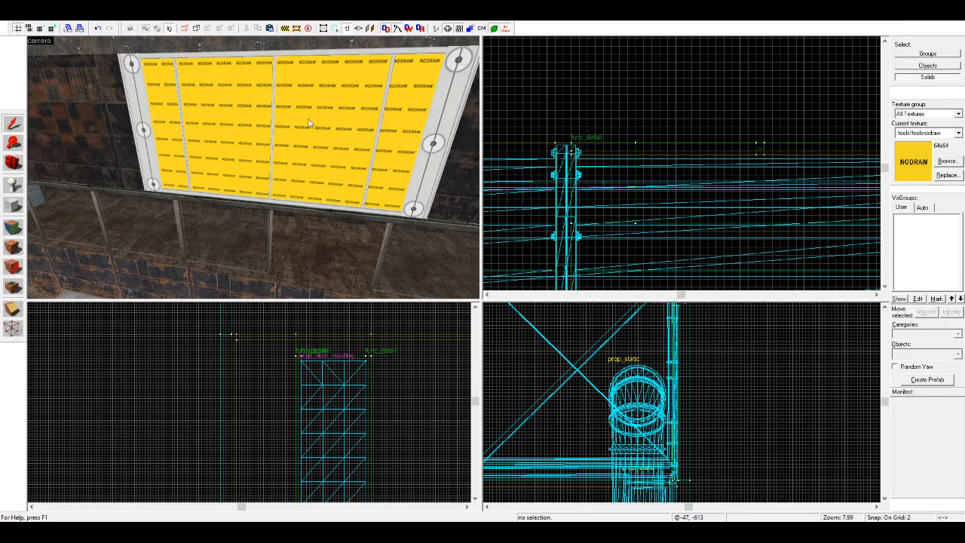
# Step: Apply the effects/tp_refract texture to the pane's outer face
pyautogui.doubleClick(84, 82)
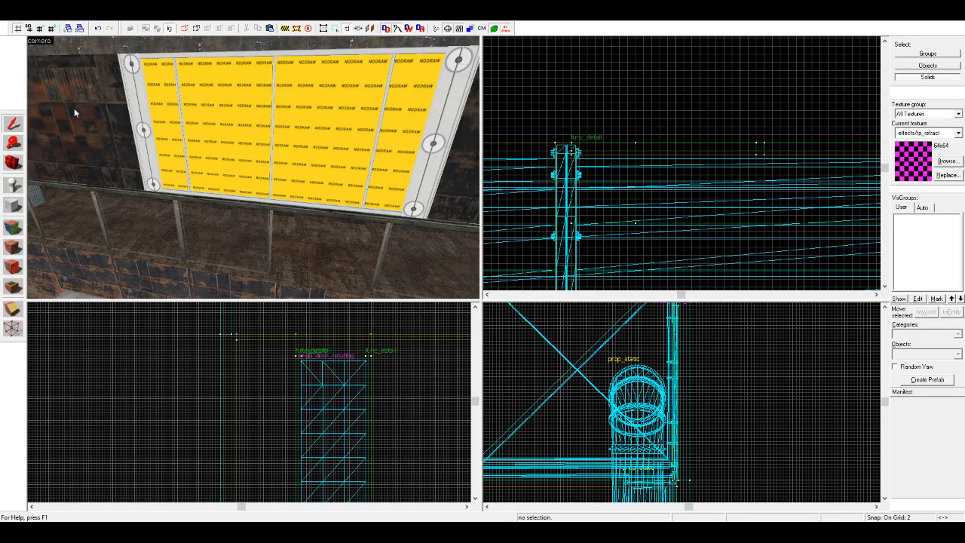
pyautogui.click(15, 227)
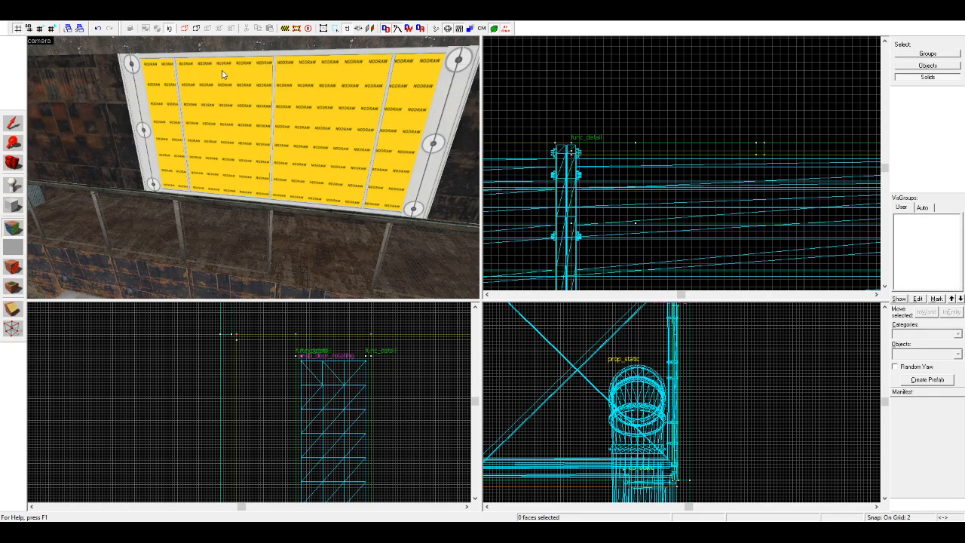
pyautogui.rightClick(271, 162)
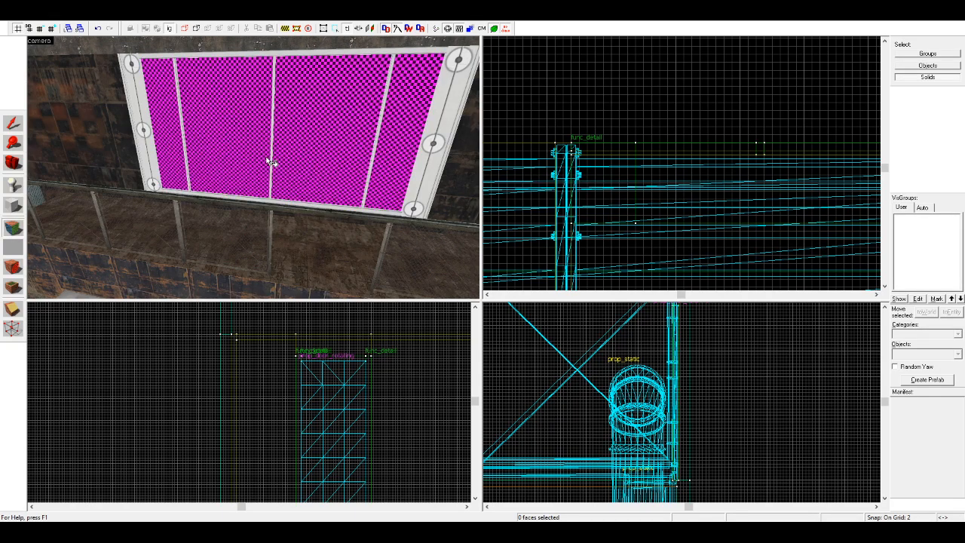
# Step: Texture the pane's outer and inner faces with the glass/glasswindow_refr… refraction material
pyautogui.hotkey('shift', 's')
pyautogui.press('Right')
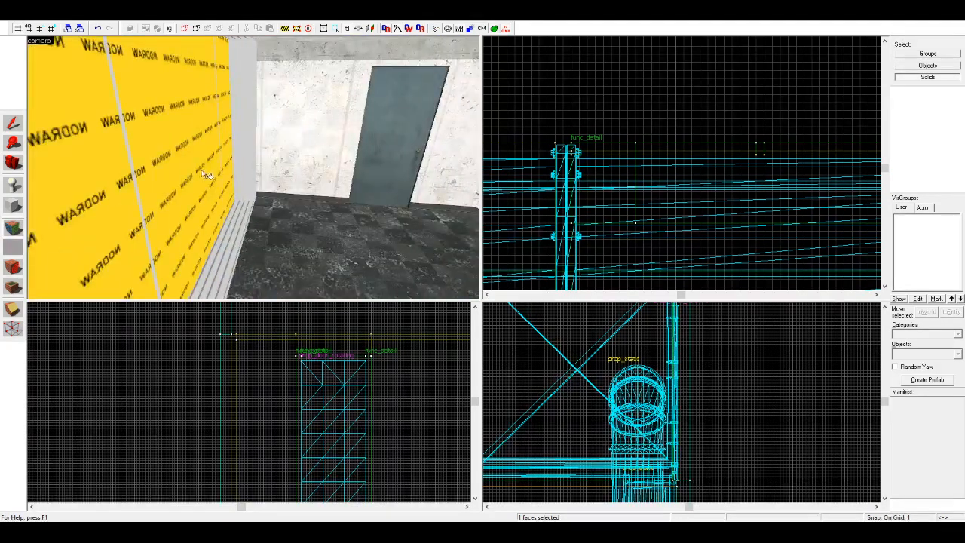
pyautogui.rightClick(202, 172)
pyautogui.press('Right')
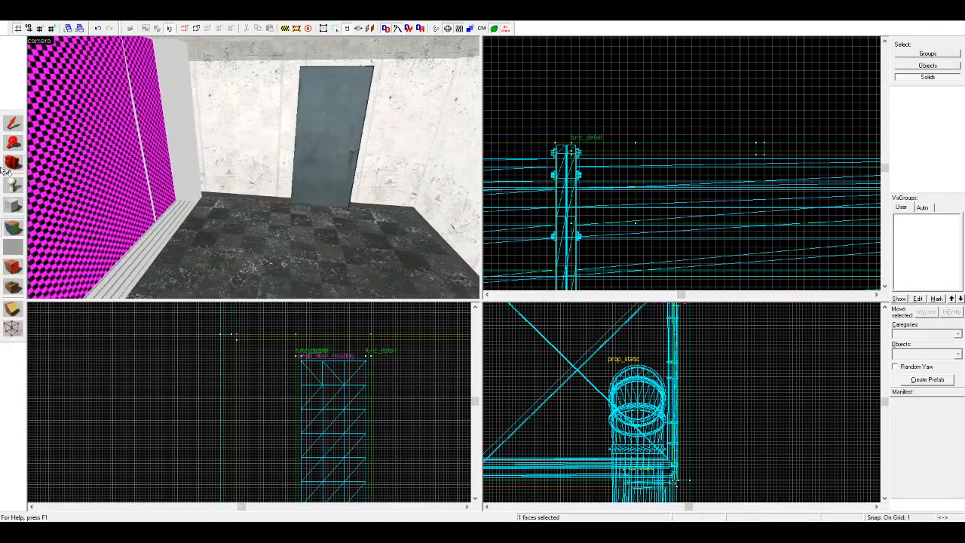
# Step: Switch the selection mode to groups and select the whole container room
pyautogui.click(22, 164)
pyautogui.click(169, 28)
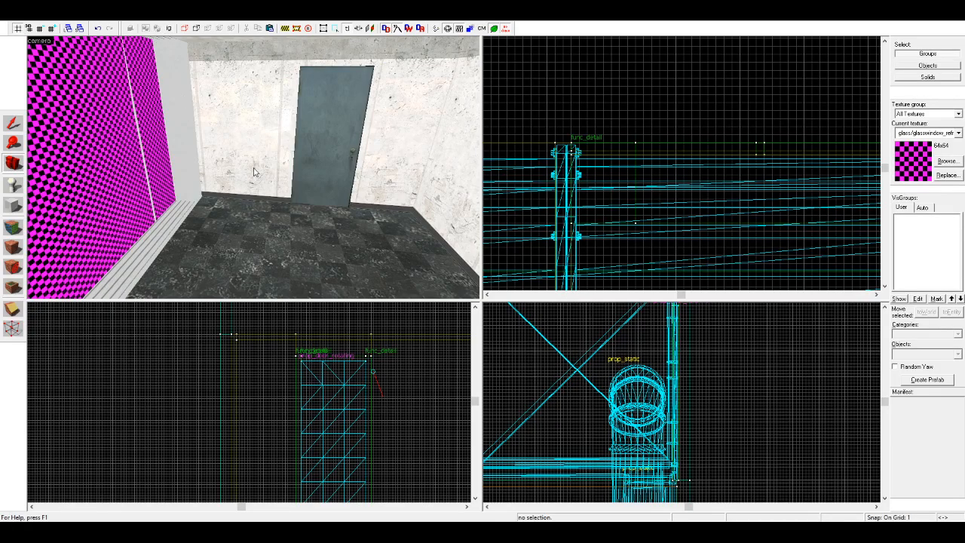
pyautogui.click(15, 126)
pyautogui.click(231, 127)
pyautogui.press('a')
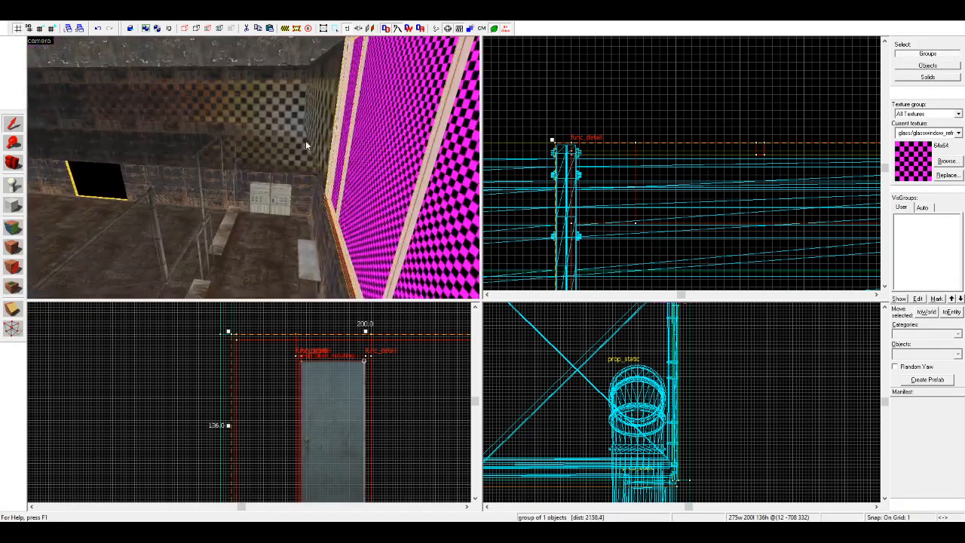
# Step: Add the window pane to the container room selection and tie the brushes to a func_detail entity
pyautogui.keyDown('ctrl'); pyautogui.click(365, 157); pyautogui.keyUp('ctrl')
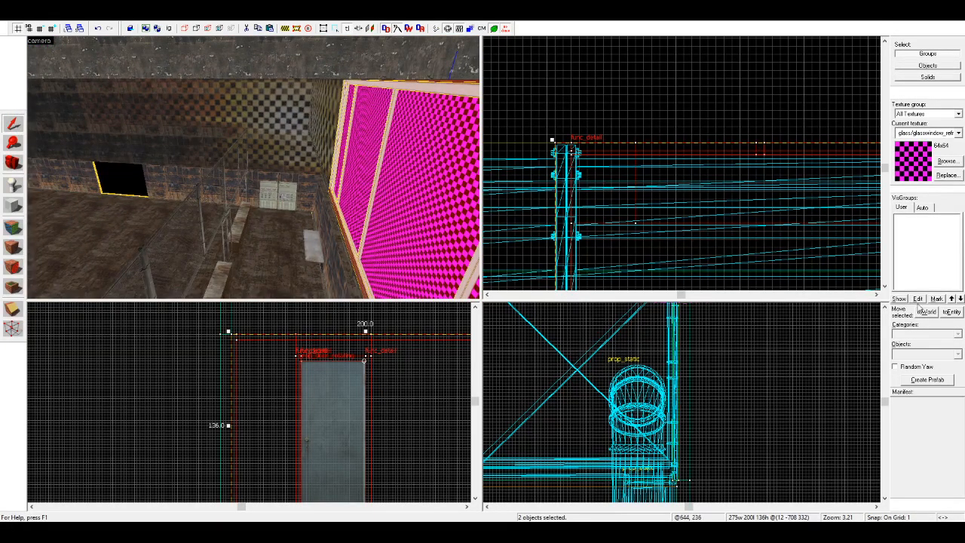
pyautogui.click(950, 316)
pyautogui.press('Escape')
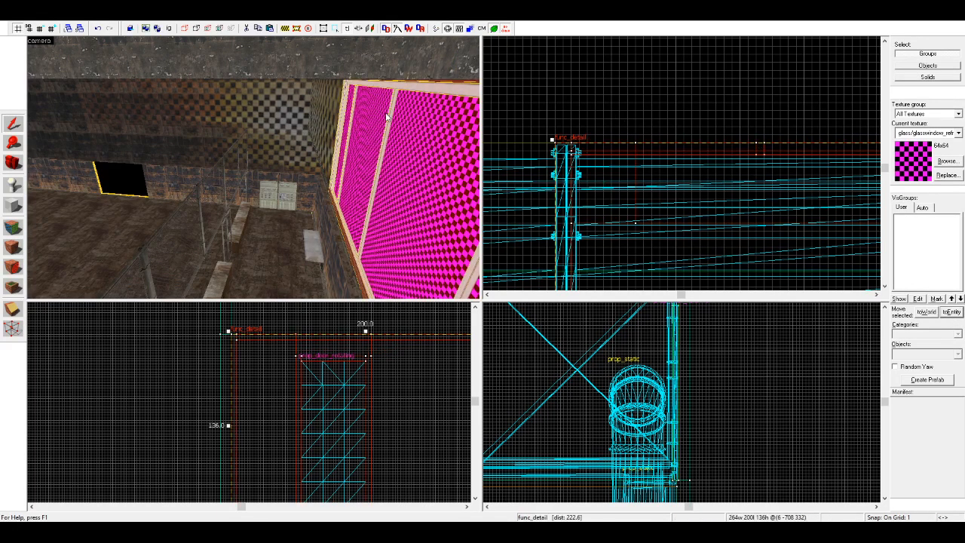
# Step: Inspect the glazed container room and its surroundings from several viewpoints around the hall, including from beneath it
pyautogui.press('z')
pyautogui.press('a')
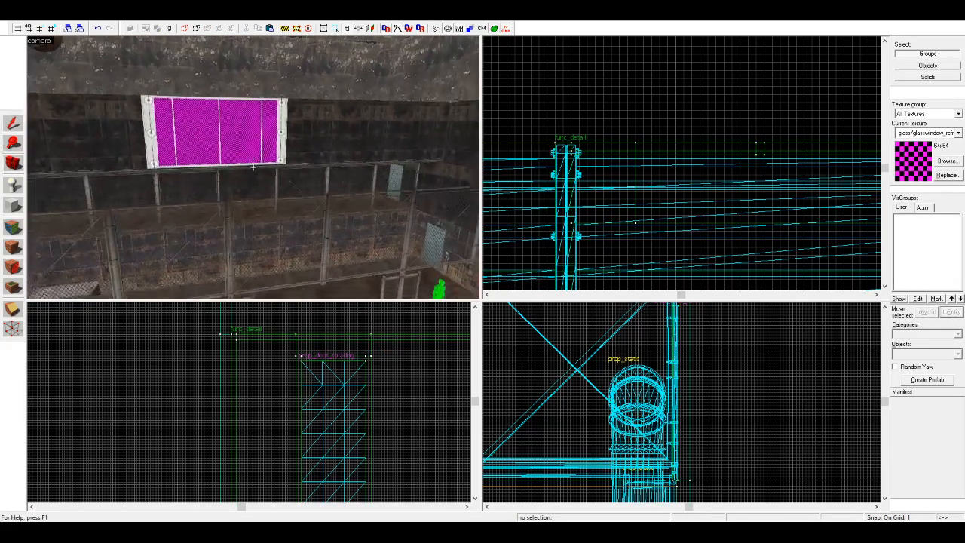
pyautogui.press('d')
pyautogui.press('w')
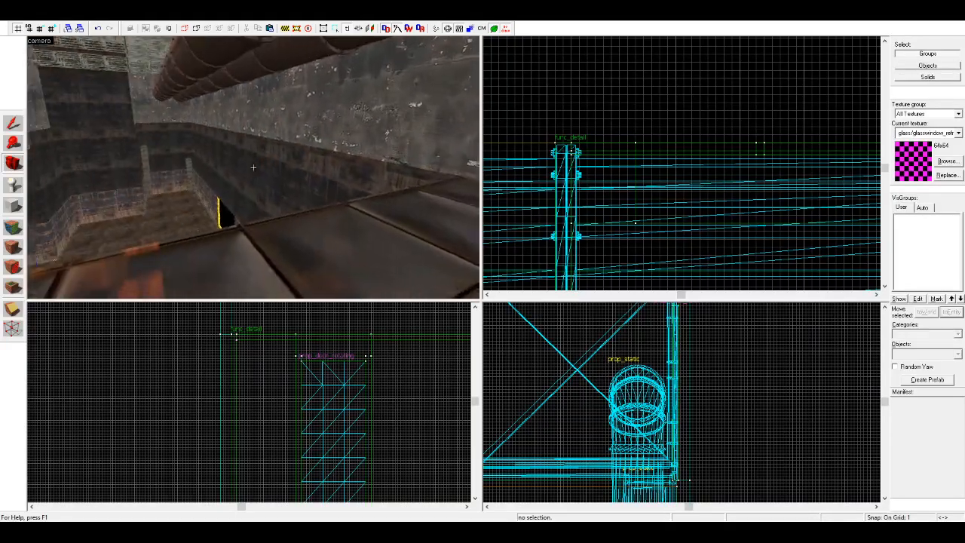
pyautogui.press('d')
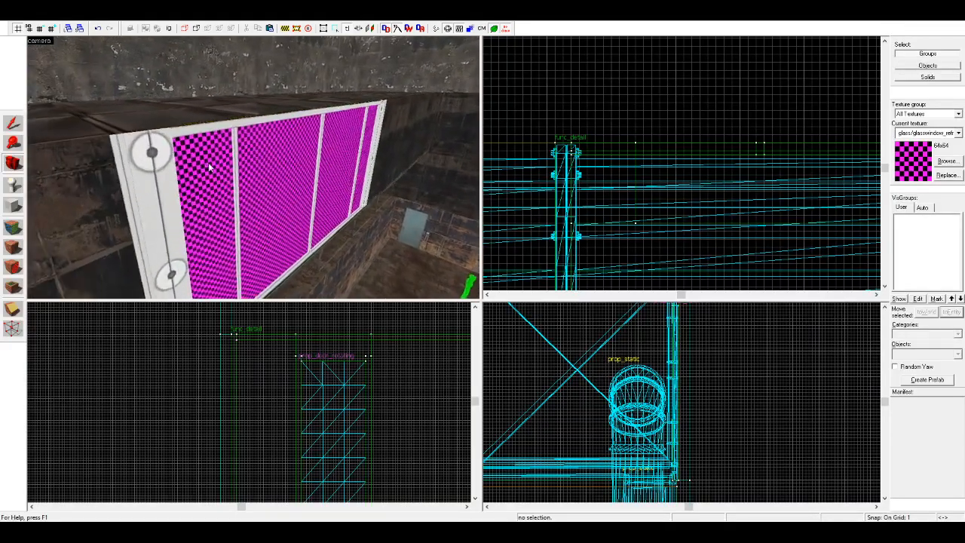
pyautogui.press('w')
pyautogui.press('s')
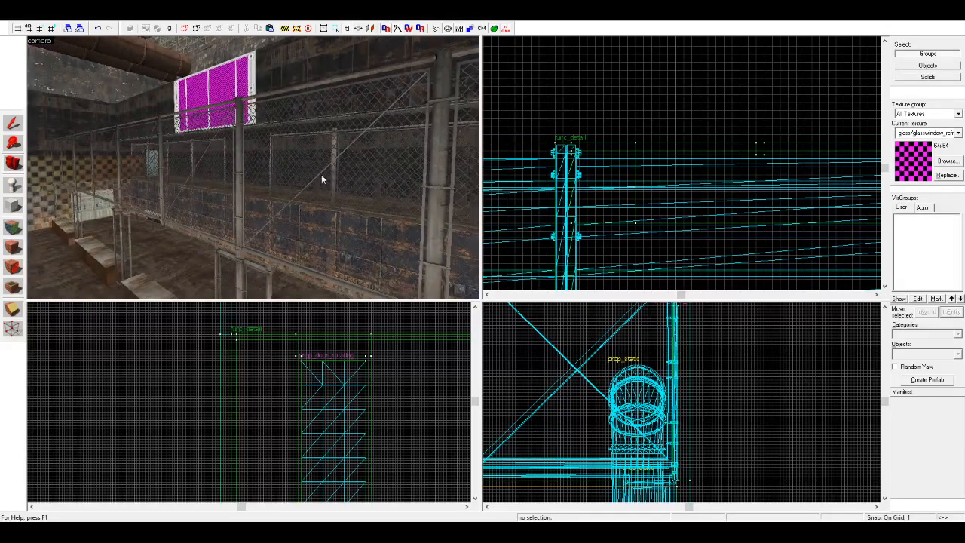
pyautogui.press('a')
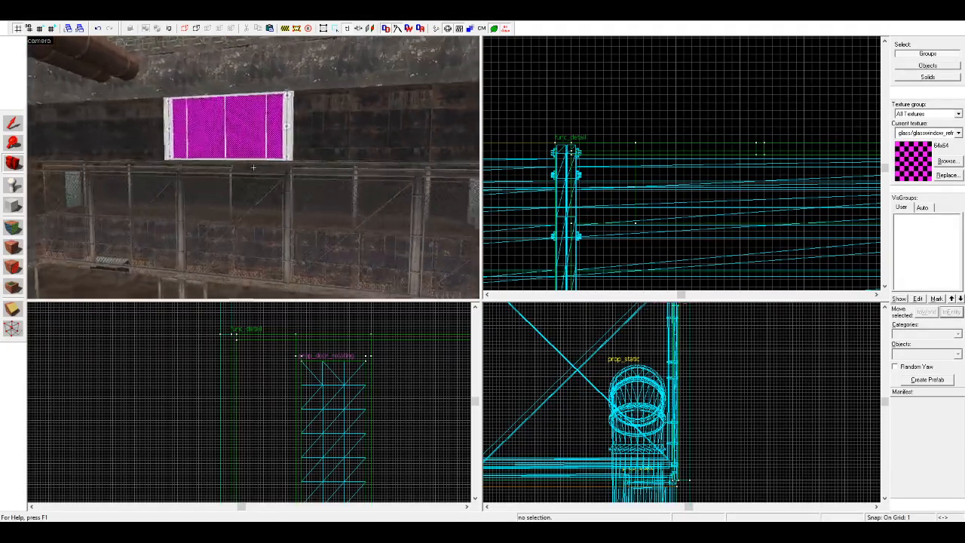
pyautogui.press('z')
pyautogui.press('z')
pyautogui.press('w')
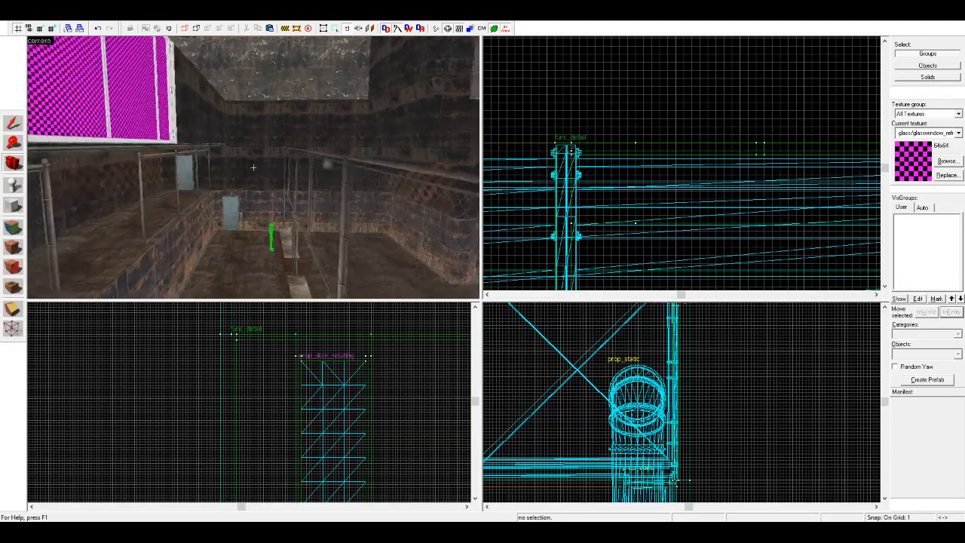
pyautogui.press('w')
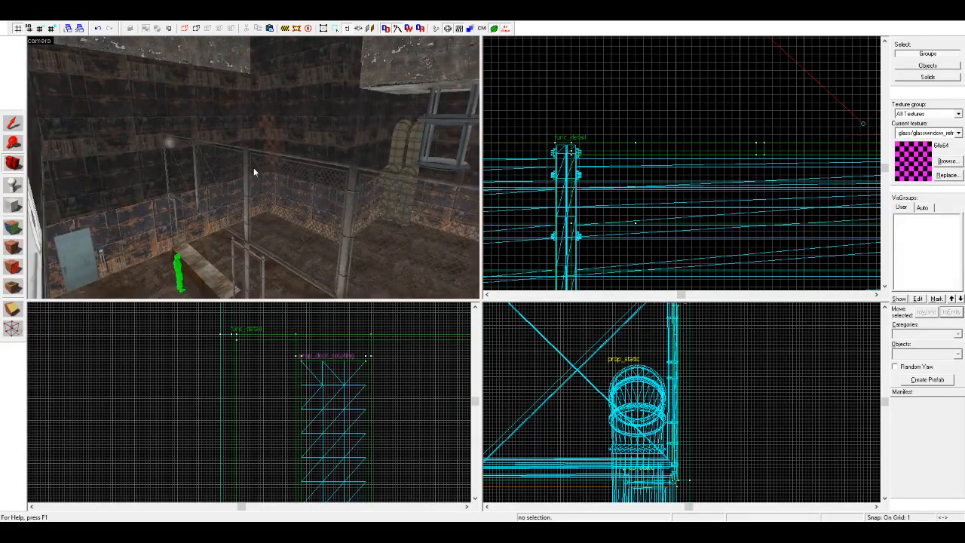
pyautogui.press('s')
pyautogui.press('w')
pyautogui.press('s')
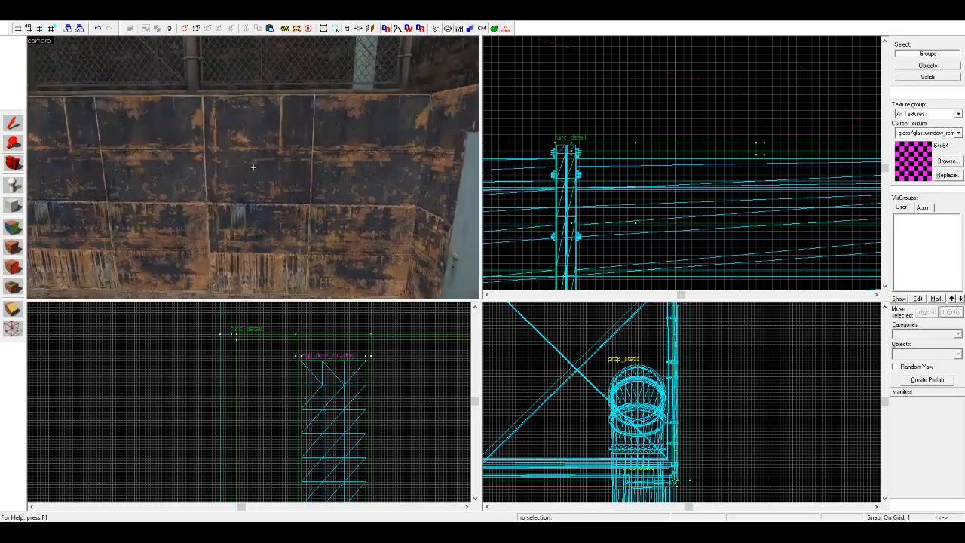
pyautogui.press('w')
pyautogui.press('w')
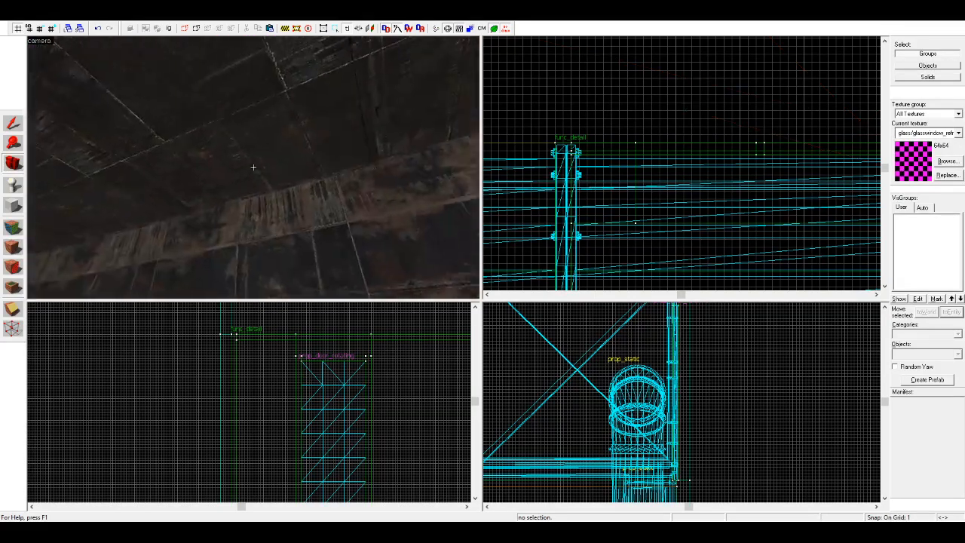
# Step: Switch the selection mode to solids and shorten the container's floor slab to 96 units, keeping the window-side part
pyautogui.press('s')
pyautogui.press('z')
pyautogui.click(170, 63)
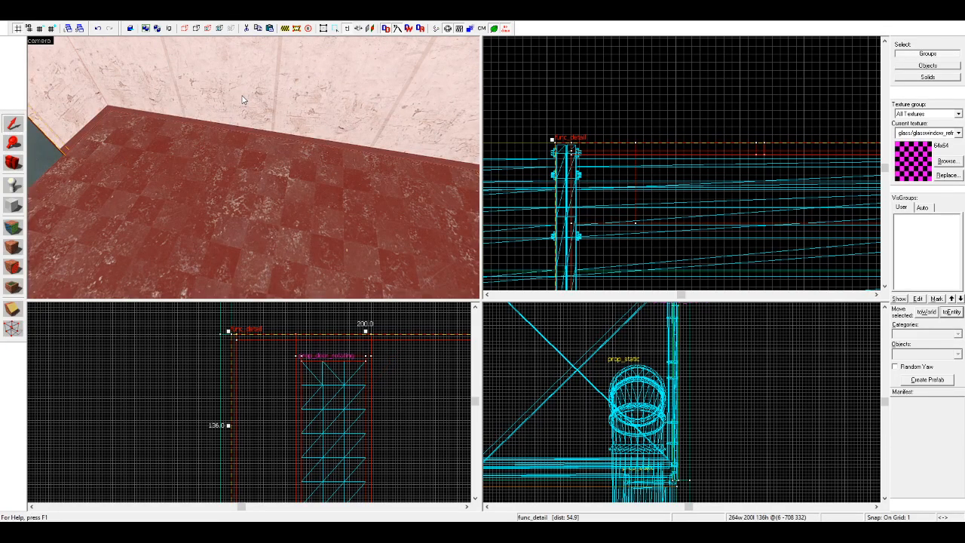
pyautogui.click(171, 30)
pyautogui.click(258, 214)
pyautogui.press('z')
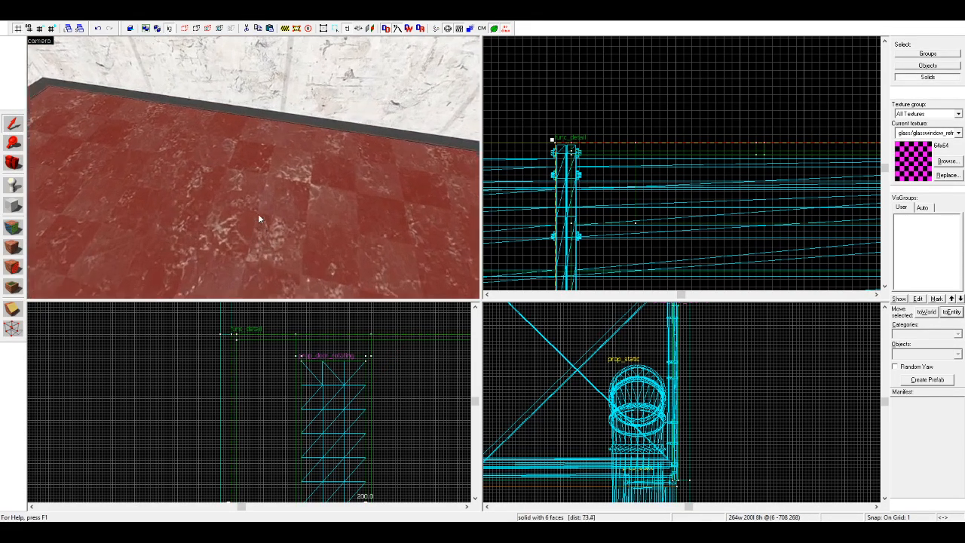
pyautogui.press('w')
pyautogui.press('s')
pyautogui.press('z')
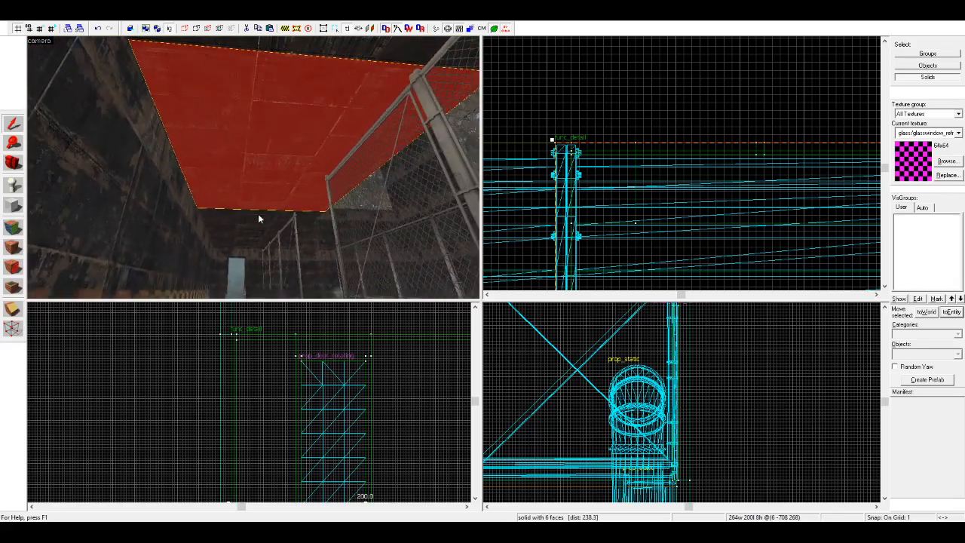
pyautogui.scroll(-8, 721, 161)
pyautogui.scroll(2, 713, 215)
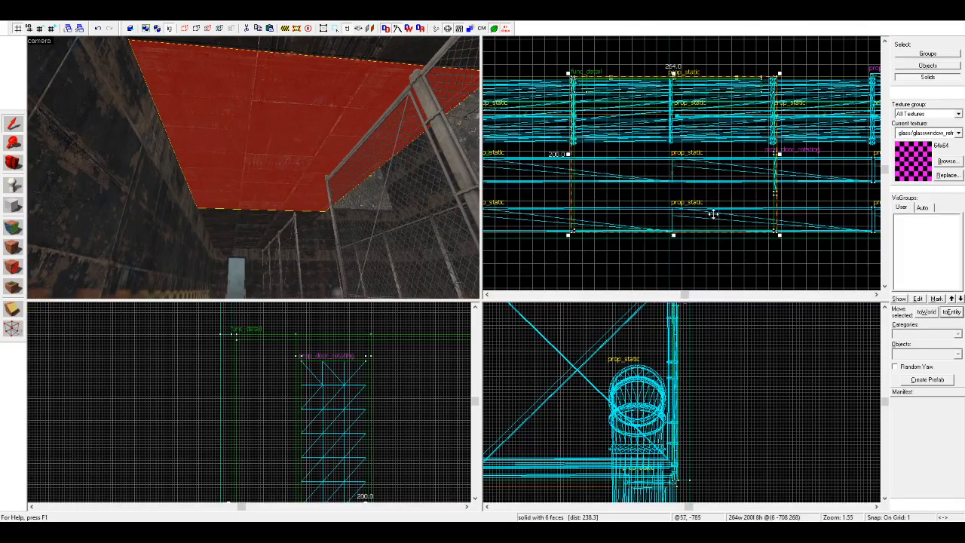
pyautogui.scroll(1, 616, 153)
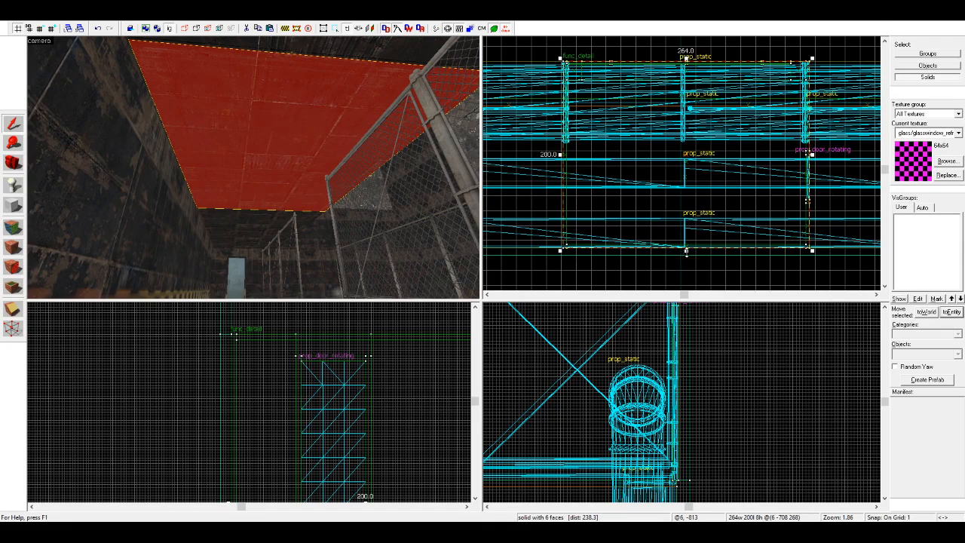
pyautogui.scroll(3, 691, 150)
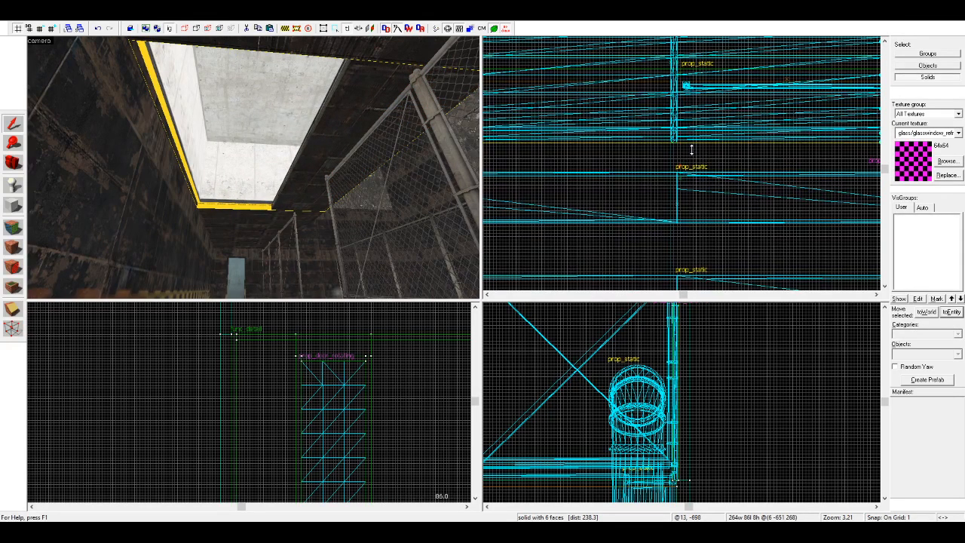
pyautogui.click(684, 161)
pyautogui.scroll(-5, 666, 132)
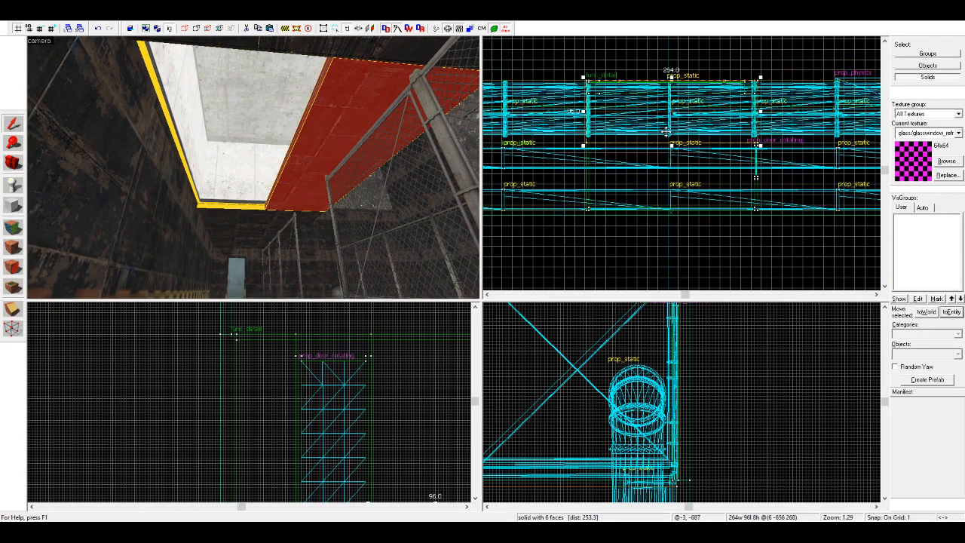
pyautogui.scroll(2, 677, 145)
pyautogui.press('Escape')
# Step: Apply the tools/toolsnodraw texture to the cut edge of the shortened floor slab
pyautogui.press('w')
pyautogui.press('a')
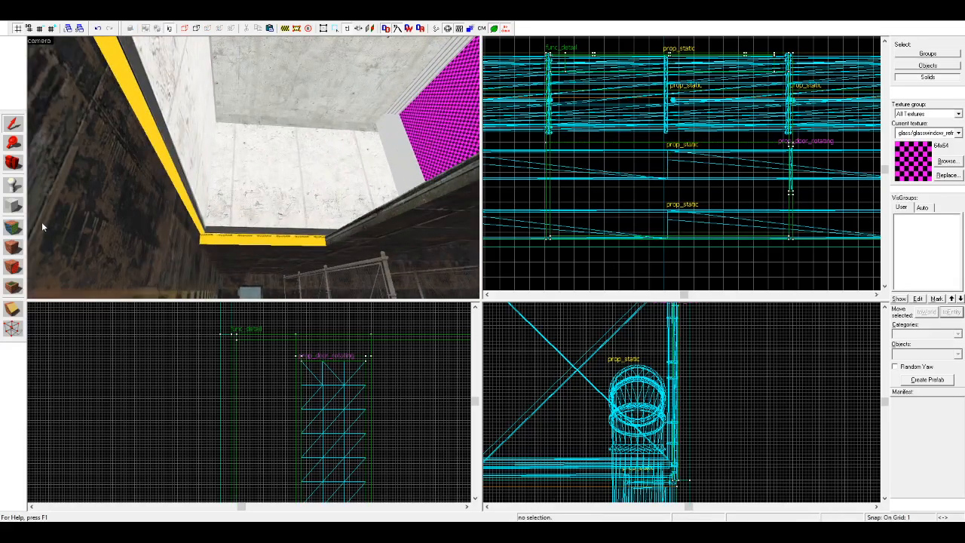
pyautogui.click(12, 226)
pyautogui.click(261, 242)
pyautogui.rightClick(344, 236)
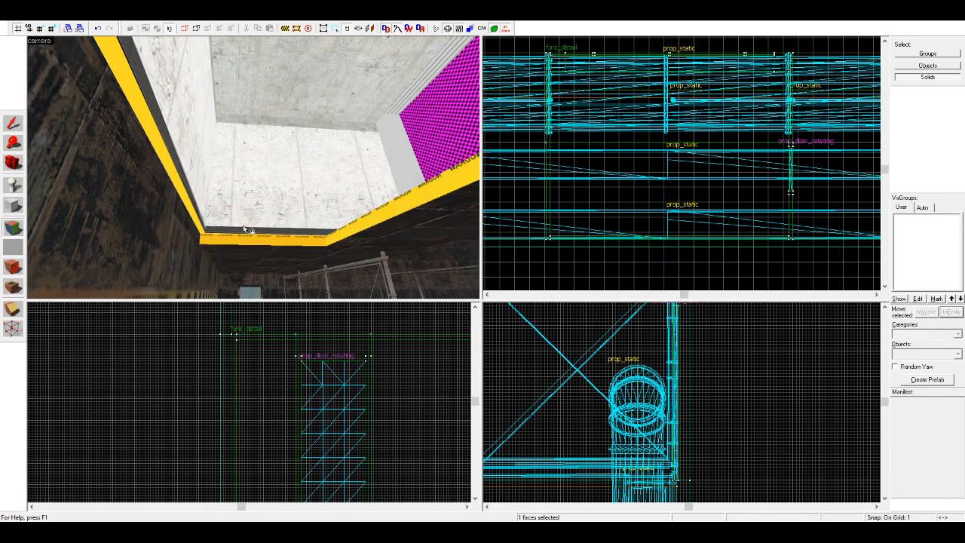
# Step: Select the window-side floor slab and hide Props in the automatic VisGroups
pyautogui.press('s')
pyautogui.click(13, 124)
pyautogui.click(385, 147)
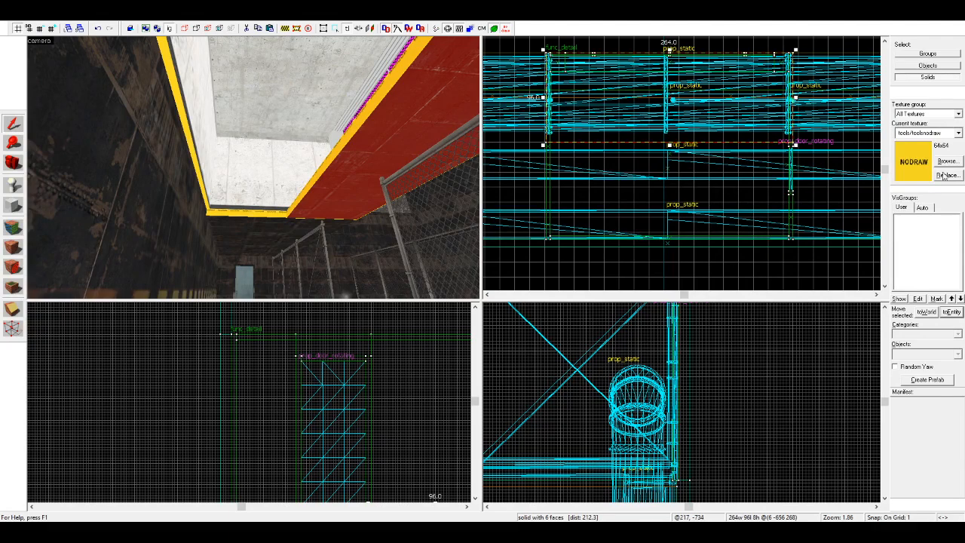
pyautogui.click(929, 206)
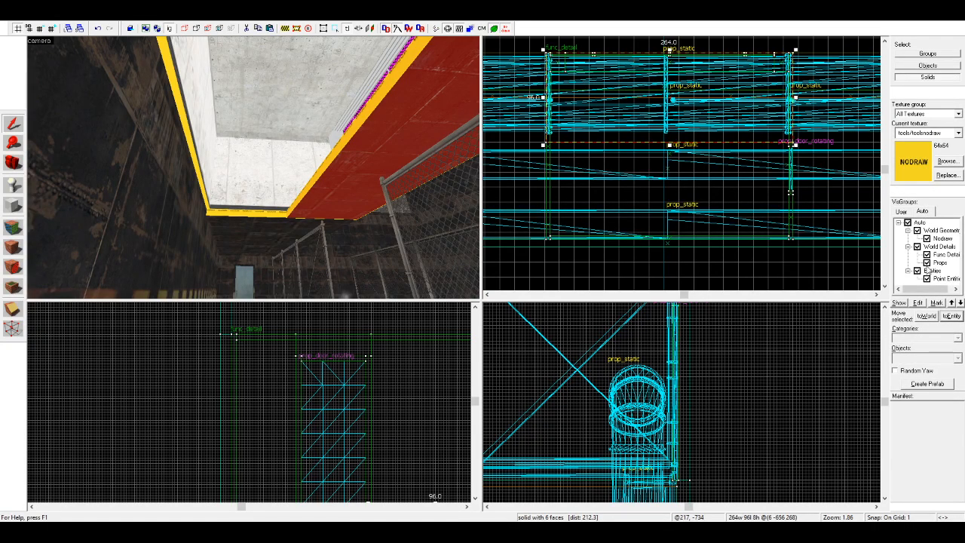
pyautogui.click(926, 263)
# Step: Copy the floor slab as a 264 by 40 unit strip along the back wall and add a smaller block at one end of the gap
pyautogui.scroll(1, 645, 171)
pyautogui.moveTo(591, 114); pyautogui.dragTo(591, 229)
pyautogui.moveTo(675, 142)
pyautogui.mouseDown()
pyautogui.moveTo(680, 212)
pyautogui.moveTo(657, 209)
pyautogui.moveTo(659, 150)
pyautogui.mouseUp()
pyautogui.moveTo(526, 136); pyautogui.dragTo(599, 212)
# Step: Narrow the back strip, lengthen the end block to 80 units and copy it to the other end as a 74 by 80 unit block
pyautogui.click(639, 209)
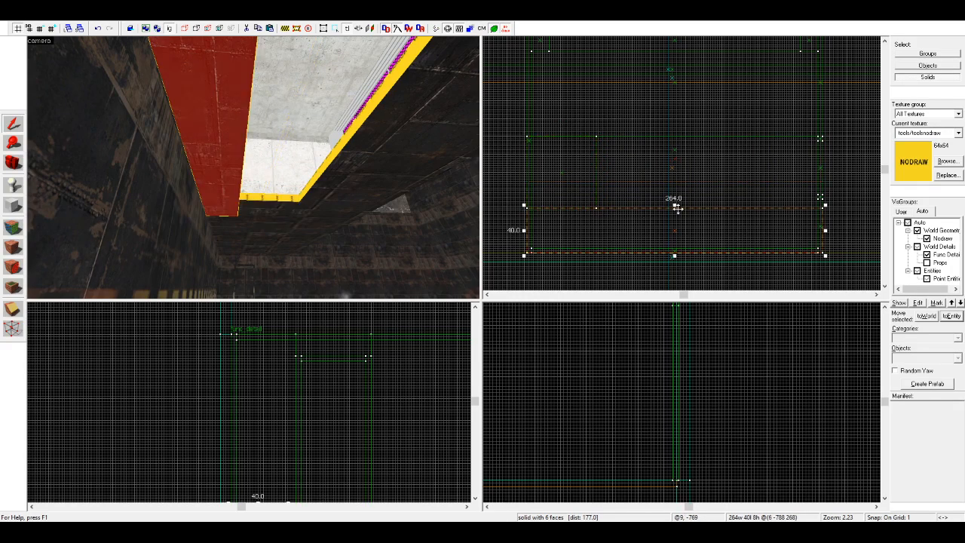
pyautogui.moveTo(674, 206); pyautogui.dragTo(668, 223)
pyautogui.click(586, 212)
pyautogui.moveTo(561, 211); pyautogui.dragTo(737, 186)
pyautogui.press('Escape')
pyautogui.press('d')
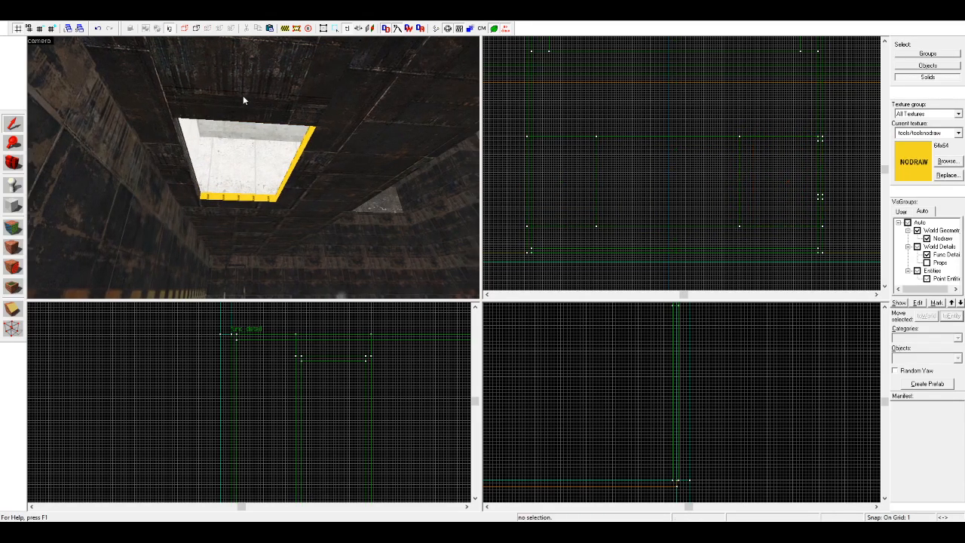
# Step: Copy the 74-unit-wide floor block into a thin slab 32 by 80 units, sloping downward from the opening's edge
pyautogui.click(243, 95)
pyautogui.scroll(-9, 739, 387)
pyautogui.scroll(16, 653, 397)
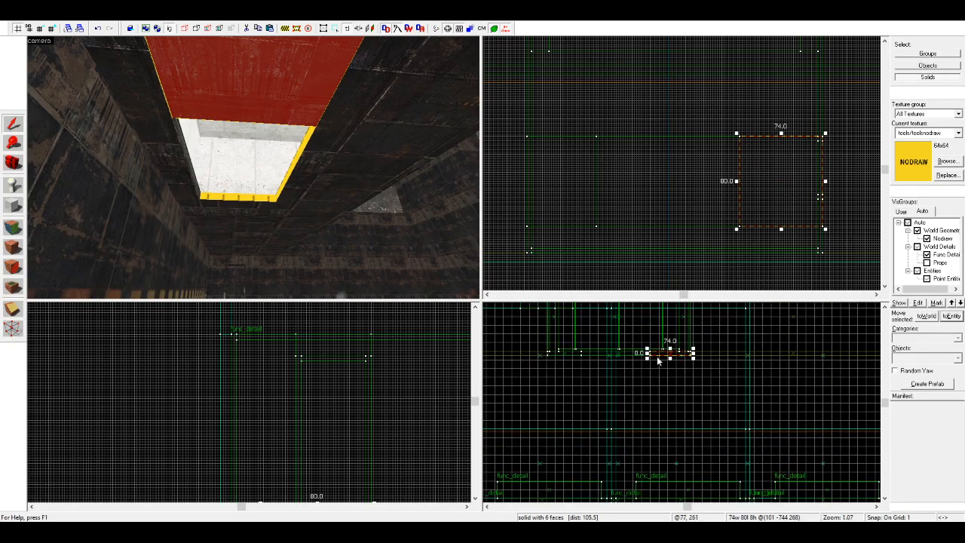
pyautogui.moveTo(739, 398); pyautogui.dragTo(653, 393)
pyautogui.moveTo(714, 386); pyautogui.dragTo(668, 388)
pyautogui.moveTo(501, 386)
pyautogui.mouseDown()
pyautogui.moveTo(583, 385)
pyautogui.moveTo(572, 407)
pyautogui.moveTo(577, 388)
pyautogui.moveTo(634, 408)
pyautogui.mouseUp()
pyautogui.click(591, 384)
pyautogui.click(580, 381)
pyautogui.click(597, 428)
pyautogui.click(285, 157)
# Step: Copy the sloping slab to the opening's opposite edge, flip it horizontally and resize it to about 48 by 48 units
pyautogui.moveTo(736, 194); pyautogui.dragTo(625, 194)
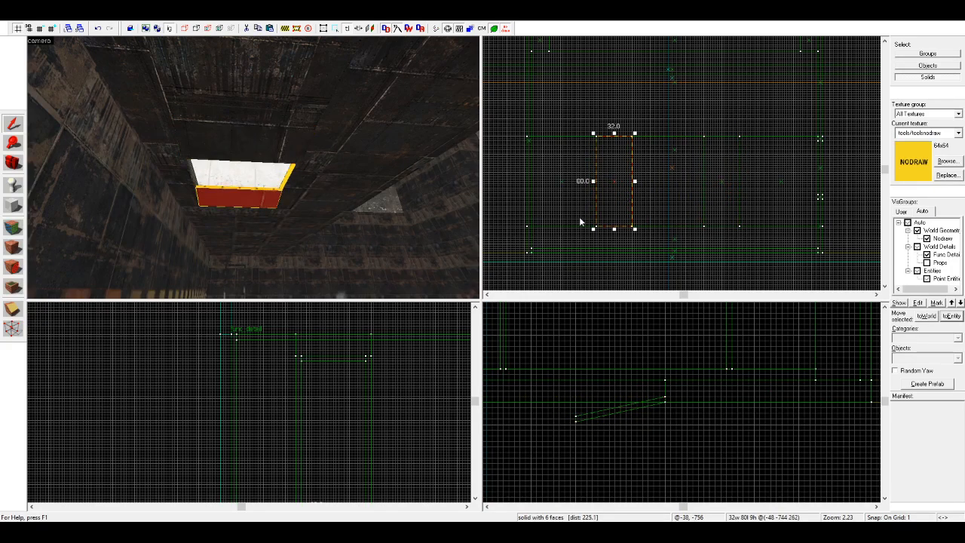
pyautogui.hotkey('ctrl', 'l')
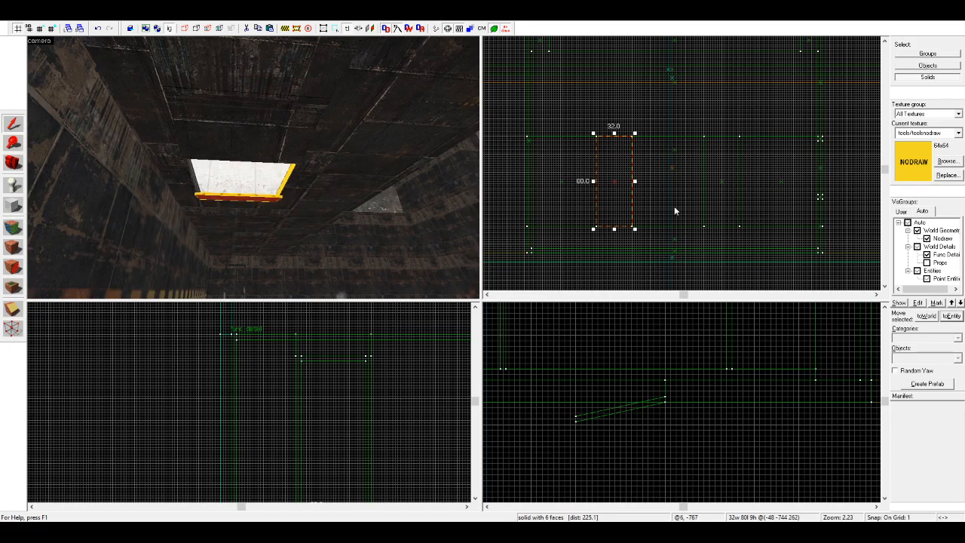
pyautogui.moveTo(615, 134); pyautogui.dragTo(618, 185)
pyautogui.scroll(-2, 617, 190)
pyautogui.scroll(4, 620, 187)
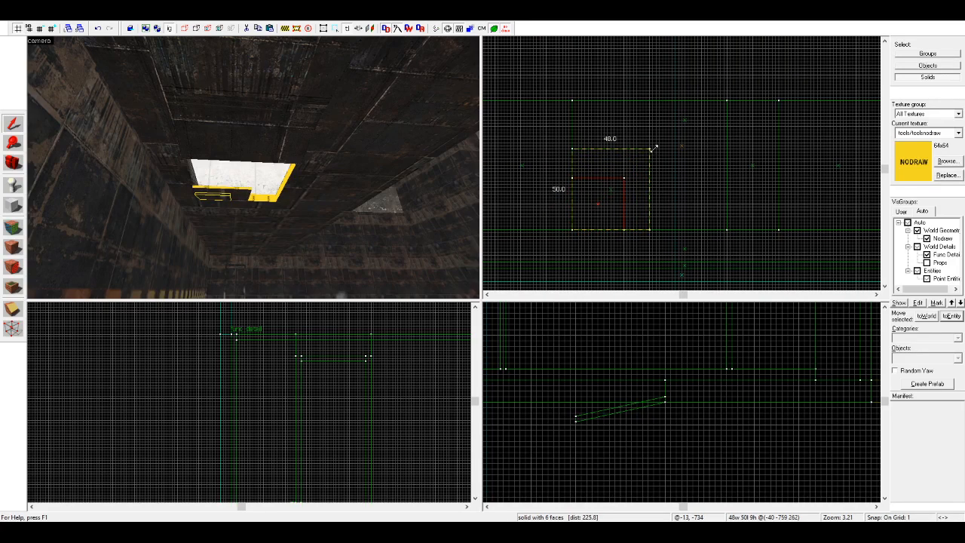
pyautogui.click(676, 158)
# Step: Place an info_player_start entity beneath the floor opening and compare its size with the hole from inside the container
pyautogui.click(12, 184)
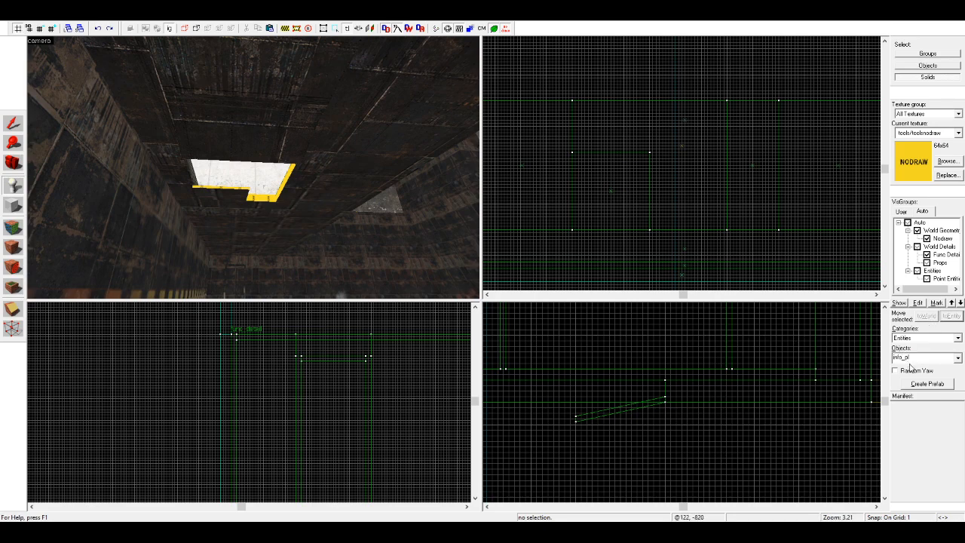
pyautogui.click(235, 197)
pyautogui.hotkey('shift', 's')
pyautogui.moveTo(592, 147); pyautogui.dragTo(671, 165)
pyautogui.press('w')
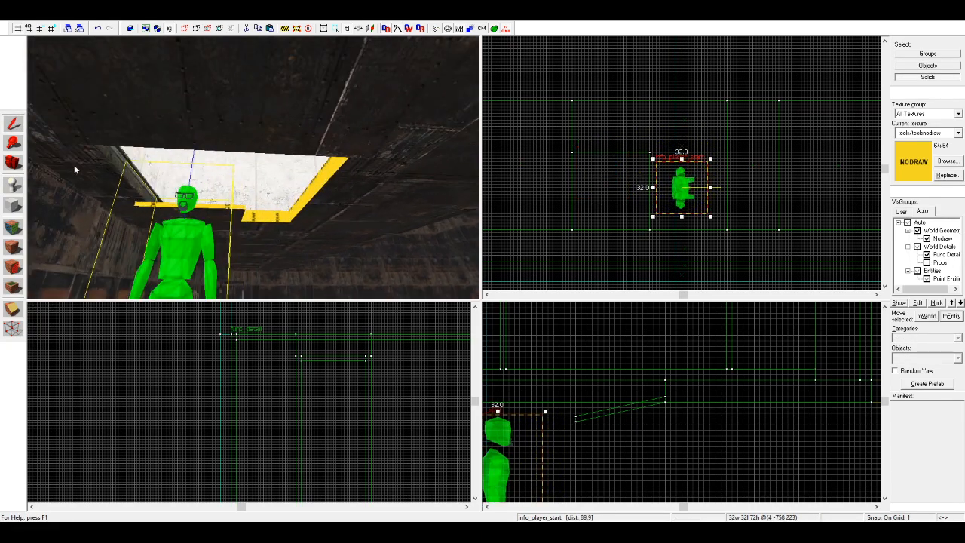
pyautogui.click(12, 163)
pyautogui.press('d')
pyautogui.moveTo(68, 166); pyautogui.dragTo(254, 167)
pyautogui.press('s')
pyautogui.click(13, 123)
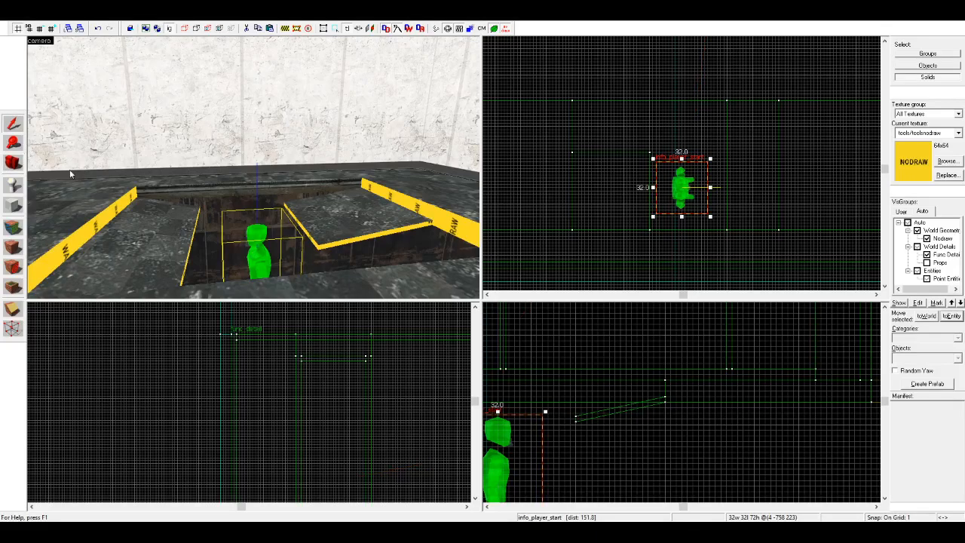
pyautogui.click(514, 239)
# Step: Pick the metal/metalhull013a texture and apply it to both sloping slabs in the floor opening
pyautogui.click(14, 232)
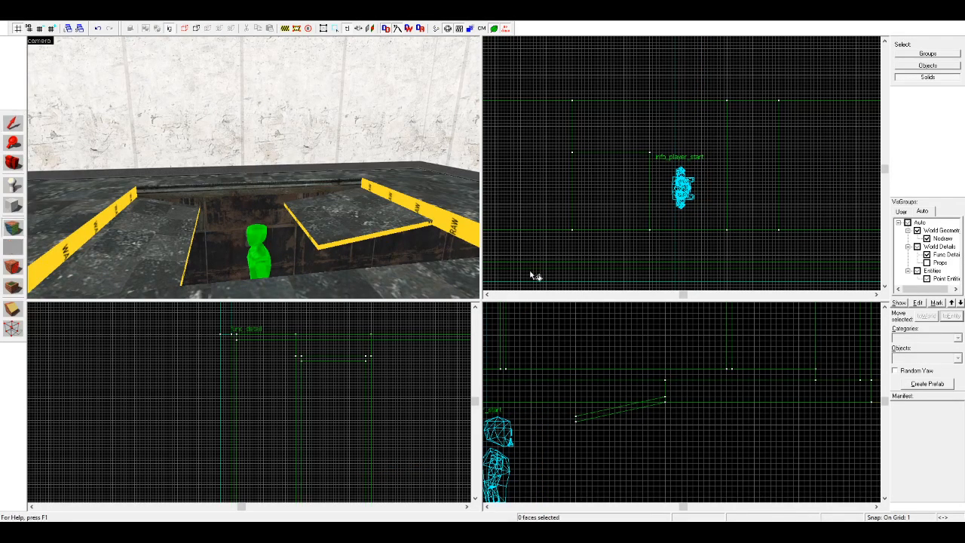
pyautogui.click(12, 124)
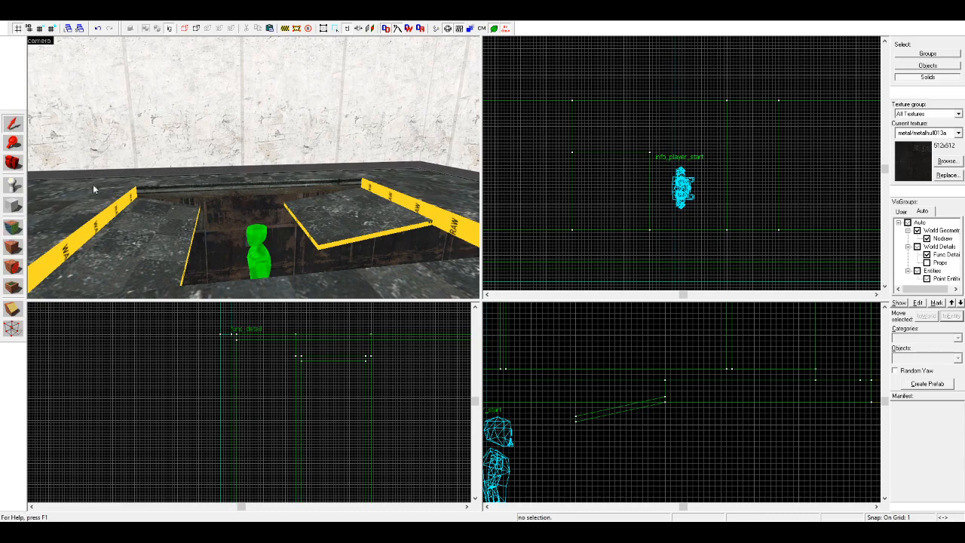
pyautogui.click(128, 238)
pyautogui.keyDown('ctrl'); pyautogui.click(343, 226); pyautogui.keyUp('ctrl')
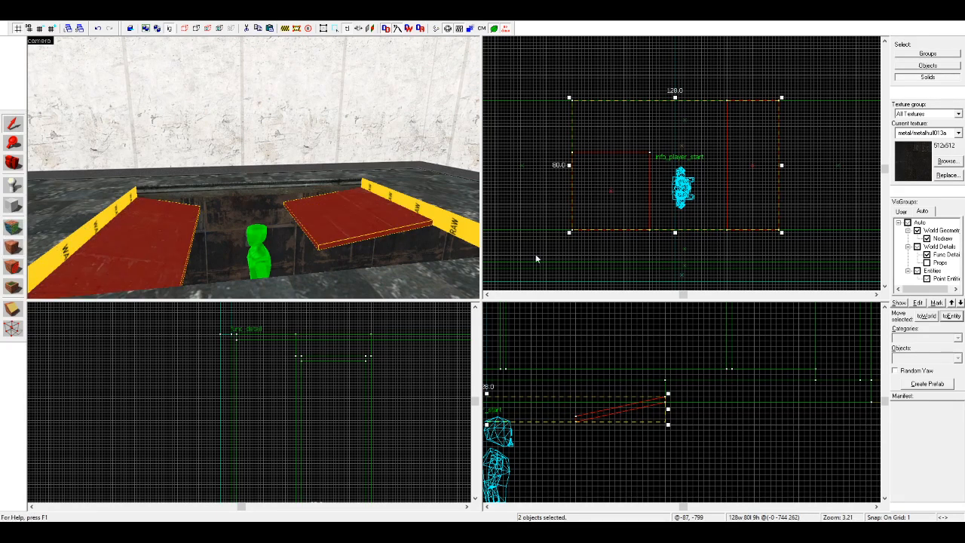
pyautogui.press('Delete')
pyautogui.moveTo(701, 394); pyautogui.dragTo(716, 395, button='middle')
pyautogui.scroll(-1, 558, 405)
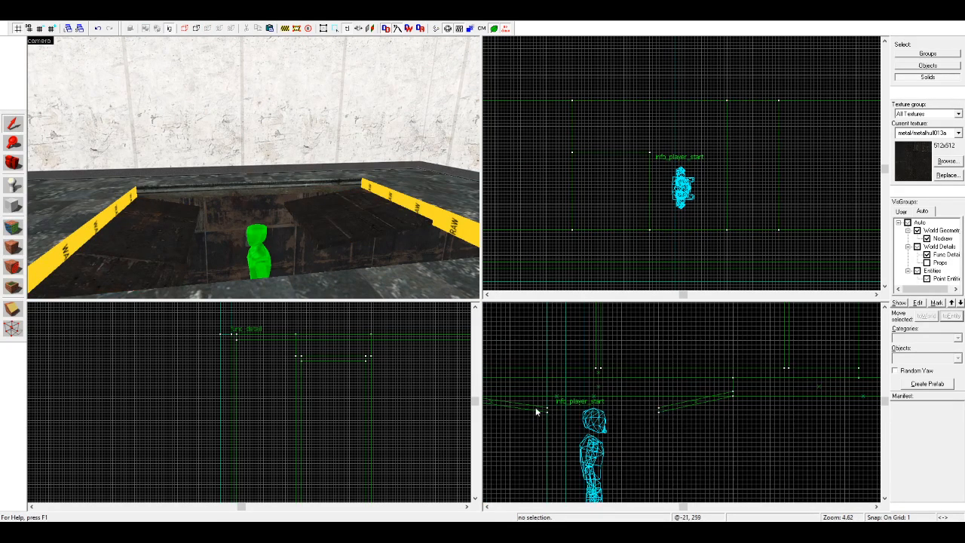
# Step: Steepen the 48-by-48 sloping slab by lowering its inner edge until the slab spans 20 units in height
pyautogui.click(537, 412)
pyautogui.click(543, 409)
pyautogui.moveTo(550, 402); pyautogui.dragTo(550, 429)
pyautogui.press('Escape')
# Step: Narrow the 48-by-48 slab by pulling its inner edge back toward the opening's edge
pyautogui.click(383, 258)
pyautogui.click(383, 260)
pyautogui.scroll(1, 669, 190)
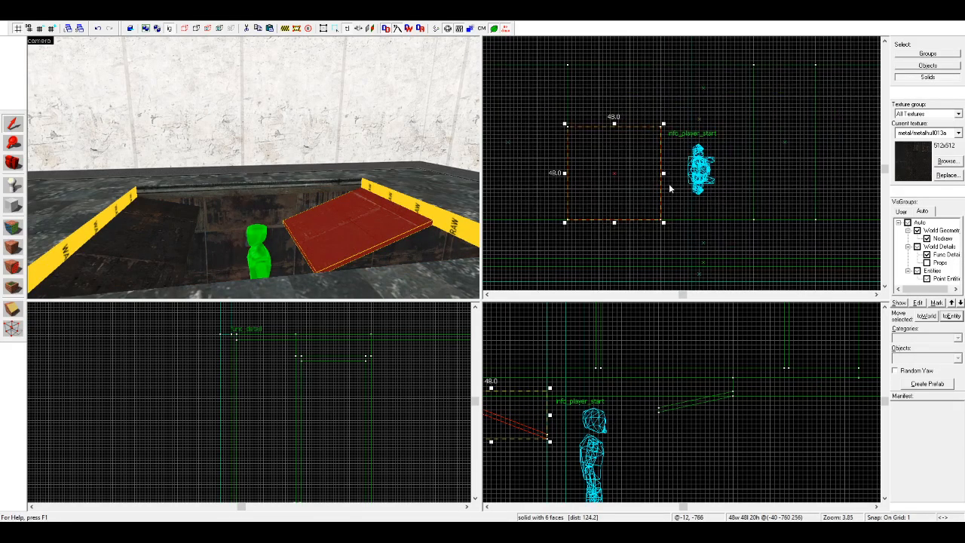
pyautogui.moveTo(662, 174); pyautogui.dragTo(637, 177)
pyautogui.press('Escape')
# Step: Copy the narrowed slab to the adjacent stretch of the opening's edge, resize it to 40 by 32 units and flatten its slope to 14 units high
pyautogui.click(371, 225)
pyautogui.moveTo(604, 185)
pyautogui.mouseDown()
pyautogui.moveTo(610, 114)
pyautogui.moveTo(601, 124)
pyautogui.mouseUp()
pyautogui.moveTo(636, 161)
pyautogui.mouseDown()
pyautogui.moveTo(658, 128)
pyautogui.moveTo(648, 128)
pyautogui.mouseUp()
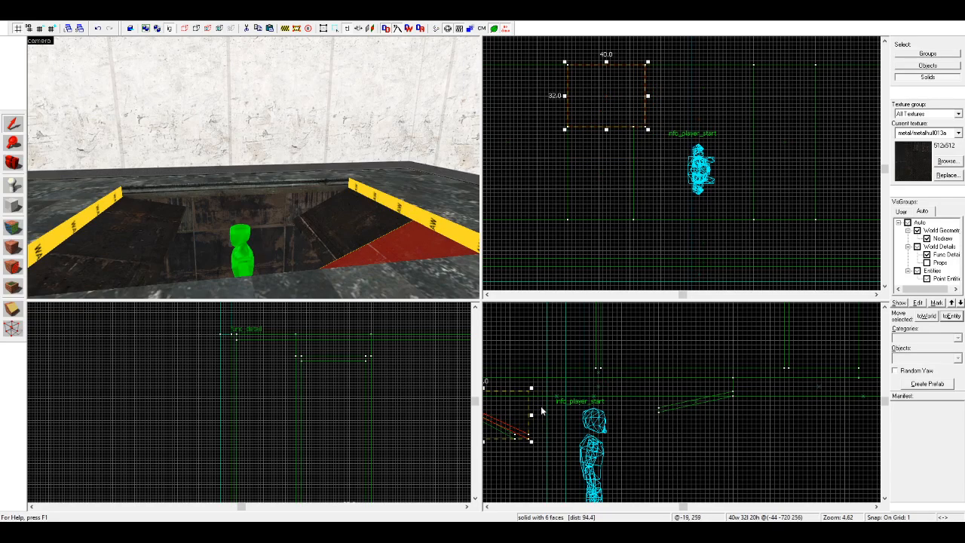
pyautogui.moveTo(532, 446); pyautogui.dragTo(532, 430)
pyautogui.click(532, 447)
# Step: Shorten the opposite 32-by-80 slab and fill the freed stretch with a slightly wider copy 44 units long
pyautogui.click(134, 257)
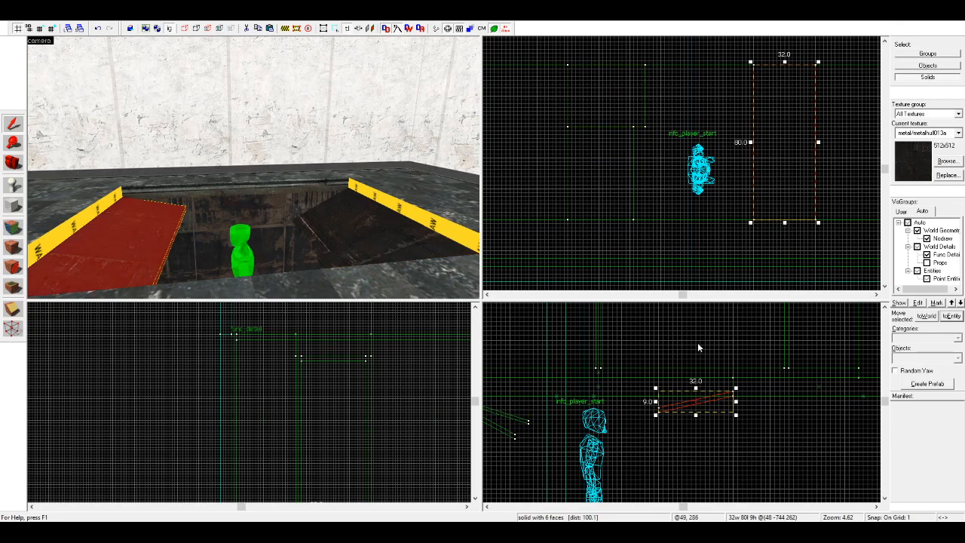
pyautogui.moveTo(787, 223); pyautogui.dragTo(792, 138)
pyautogui.keyDown('shift'); pyautogui.moveTo(782, 101); pyautogui.dragTo(781, 169); pyautogui.keyUp('shift')
pyautogui.moveTo(753, 213); pyautogui.dragTo(743, 221)
pyautogui.press('Escape')
# Step: Move the info_player_start entity down onto the container floor beneath the opening
pyautogui.click(702, 173)
pyautogui.scroll(-3, 632, 337)
pyautogui.scroll(3, 608, 445)
pyautogui.scroll(-4, 596, 332)
pyautogui.scroll(2, 606, 438)
pyautogui.moveTo(598, 380); pyautogui.dragTo(598, 462)
pyautogui.press('Escape')
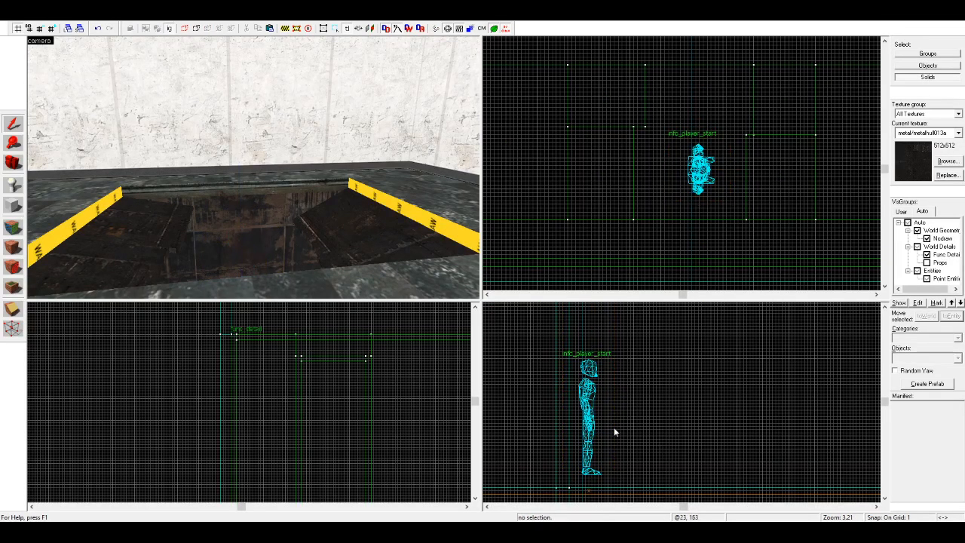
# Step: Select all four sloping slabs and duplicate them about 6 units upward as a floor layer
pyautogui.click(367, 223)
pyautogui.keyDown('ctrl'); pyautogui.click(377, 255); pyautogui.keyUp('ctrl')
pyautogui.keyDown('ctrl'); pyautogui.click(130, 215); pyautogui.keyUp('ctrl')
pyautogui.keyDown('ctrl'); pyautogui.click(127, 268); pyautogui.keyUp('ctrl')
pyautogui.scroll(-3, 241, 405)
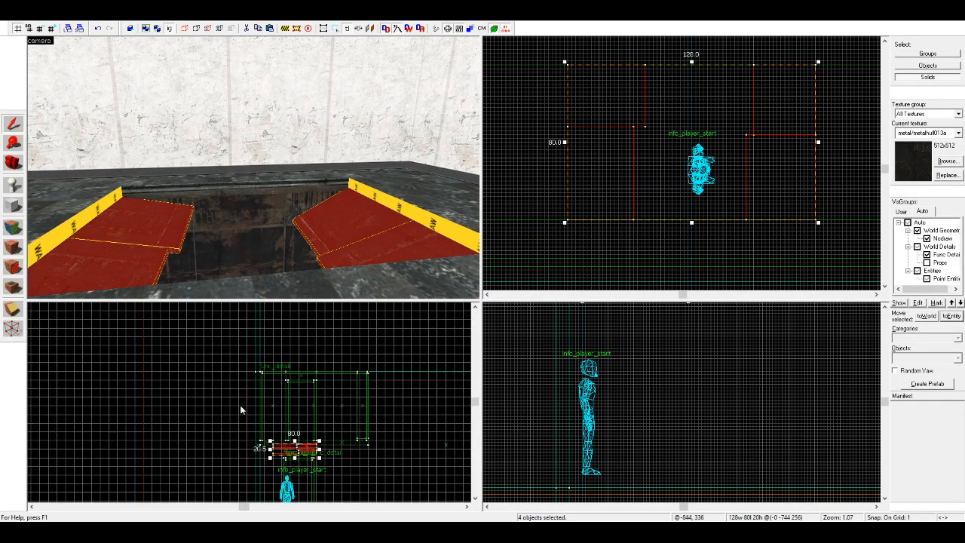
pyautogui.scroll(5, 257, 440)
pyautogui.moveTo(257, 439); pyautogui.dragTo(257, 421)
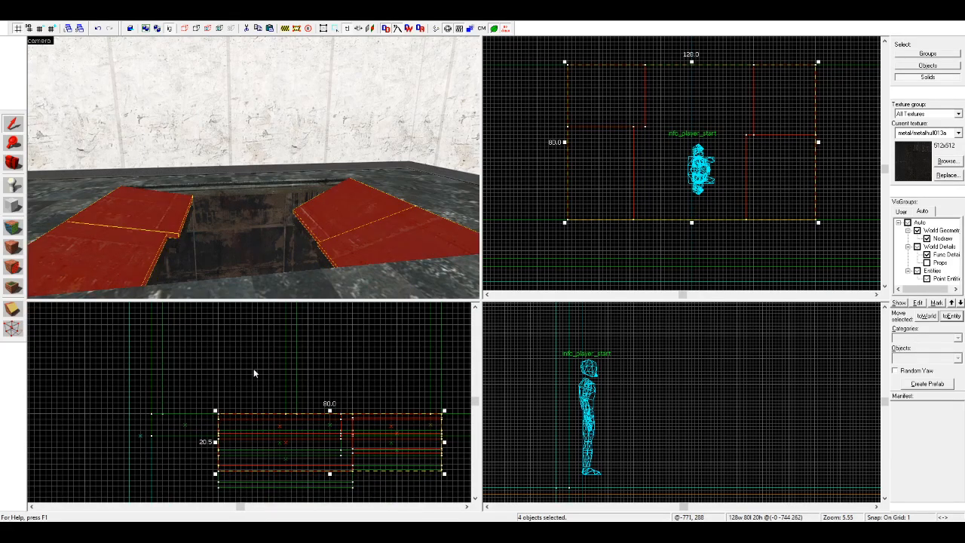
# Step: Pick up the observation room floor's tile texture and apply it to the upper slabs on both sides of the opening
pyautogui.press('Escape')
pyautogui.press('z')
pyautogui.press('z')
pyautogui.click(18, 227)
pyautogui.click(120, 215)
pyautogui.rightClick(165, 220)
pyautogui.rightClick(154, 253)
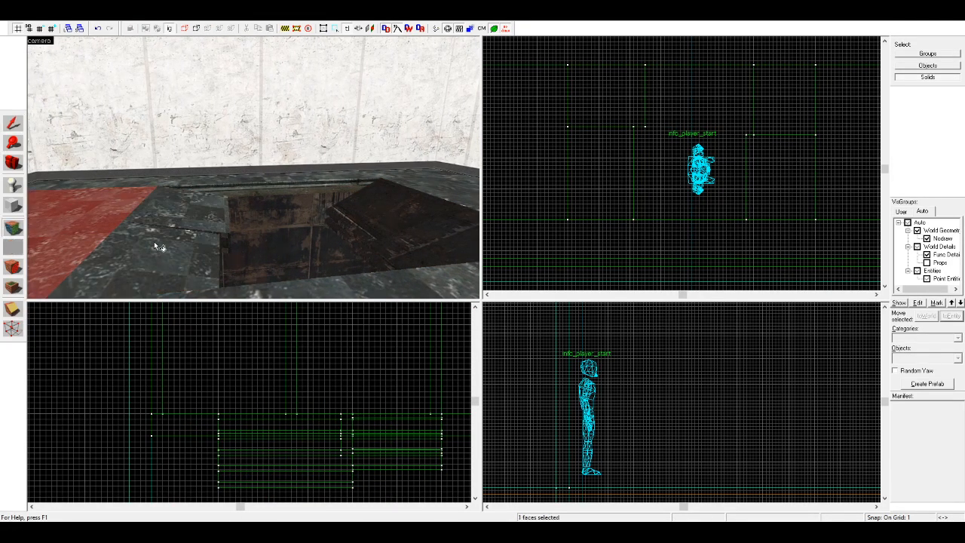
pyautogui.press('z')
pyautogui.press('z')
pyautogui.rightClick(299, 215)
pyautogui.rightClick(354, 241)
pyautogui.press('z')
pyautogui.press('z')
# Step: From inside the container, apply the metal/metalhull013a texture to the exposed undersides and edges around the floor opening
pyautogui.click(13, 163)
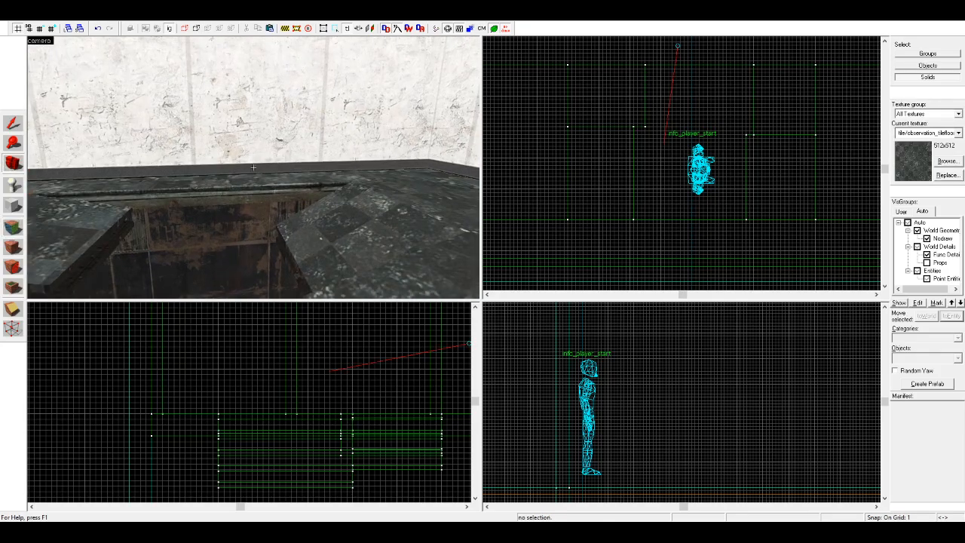
pyautogui.press('z')
pyautogui.press('z')
pyautogui.press('z')
pyautogui.press('w')
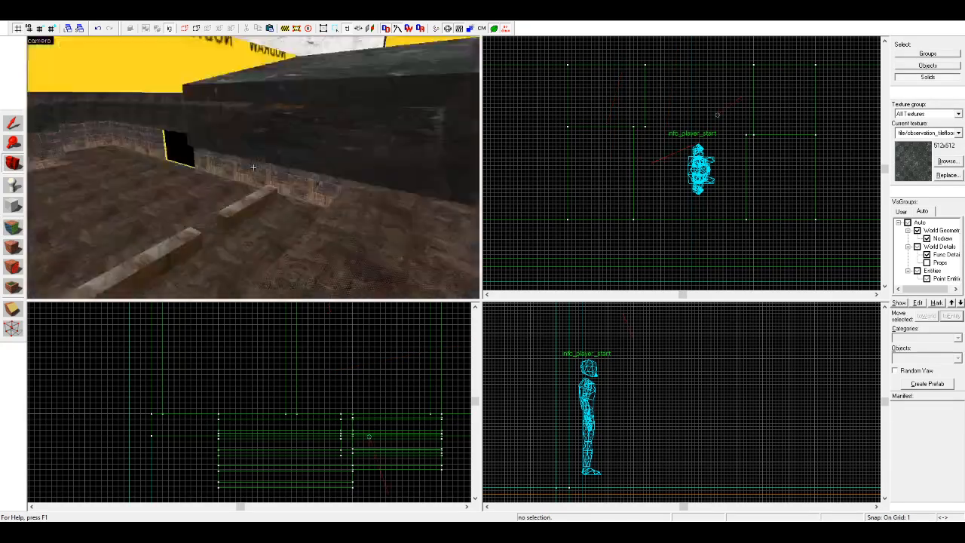
pyautogui.press('z')
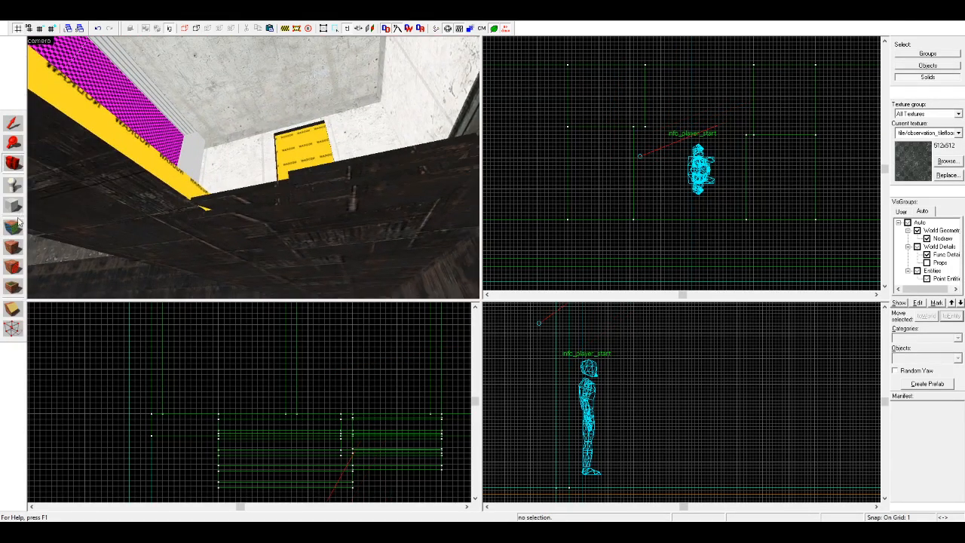
pyautogui.click(13, 227)
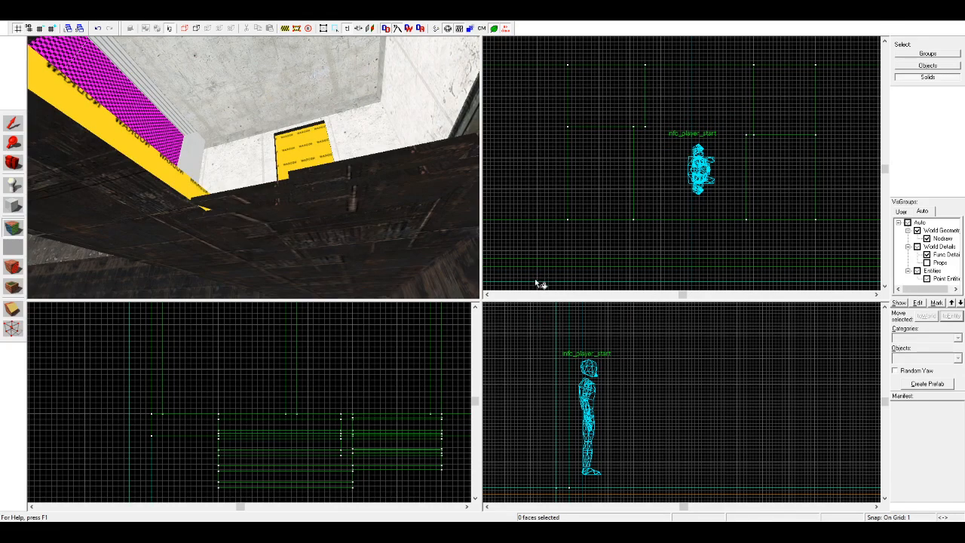
pyautogui.press('w')
pyautogui.press('a')
pyautogui.press('d')
pyautogui.press('a')
pyautogui.rightClick(288, 236)
pyautogui.rightClick(215, 237)
pyautogui.press('s')
pyautogui.press('a')
pyautogui.press('w')
pyautogui.moveTo(233, 230); pyautogui.dragTo(219, 204, button='middle')
pyautogui.press('s')
pyautogui.rightClick(219, 205)
pyautogui.press('s')
pyautogui.rightClick(229, 187)
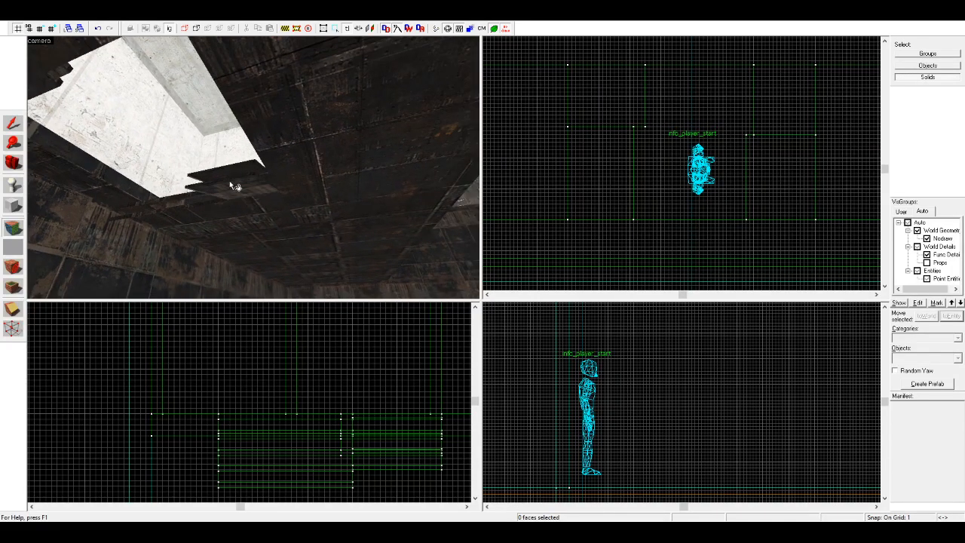
pyautogui.rightClick(207, 186)
pyautogui.moveTo(203, 181); pyautogui.dragTo(203, 181, button='middle')
pyautogui.press('w')
pyautogui.moveTo(297, 161); pyautogui.dragTo(15, 161, button='middle')
pyautogui.press('s')
pyautogui.click(190, 153)
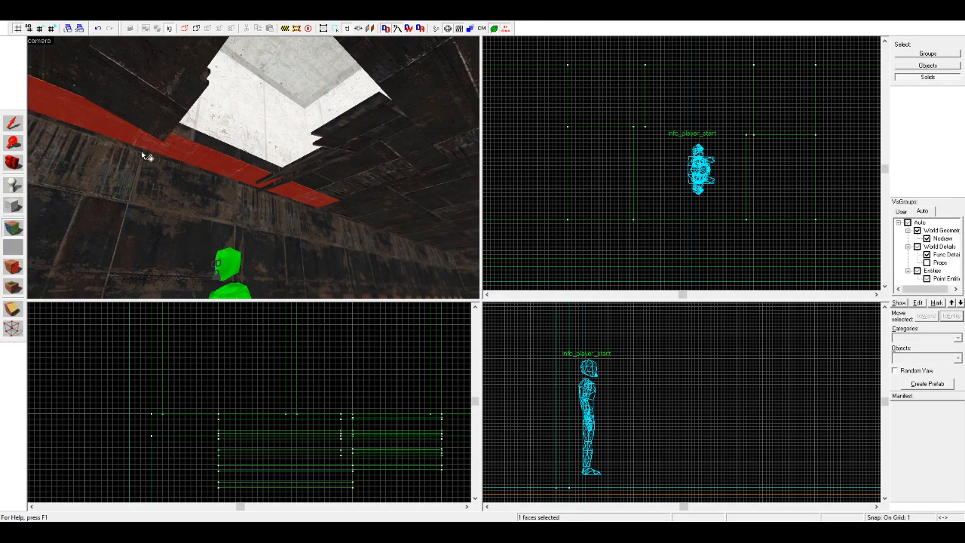
# Step: Narrow the upper tiled slabs along their inner edges so the lower metal slabs protrude into the opening
pyautogui.click(17, 163)
pyautogui.moveTo(307, 165); pyautogui.dragTo(253, 167)
pyautogui.press('d')
pyautogui.press('w')
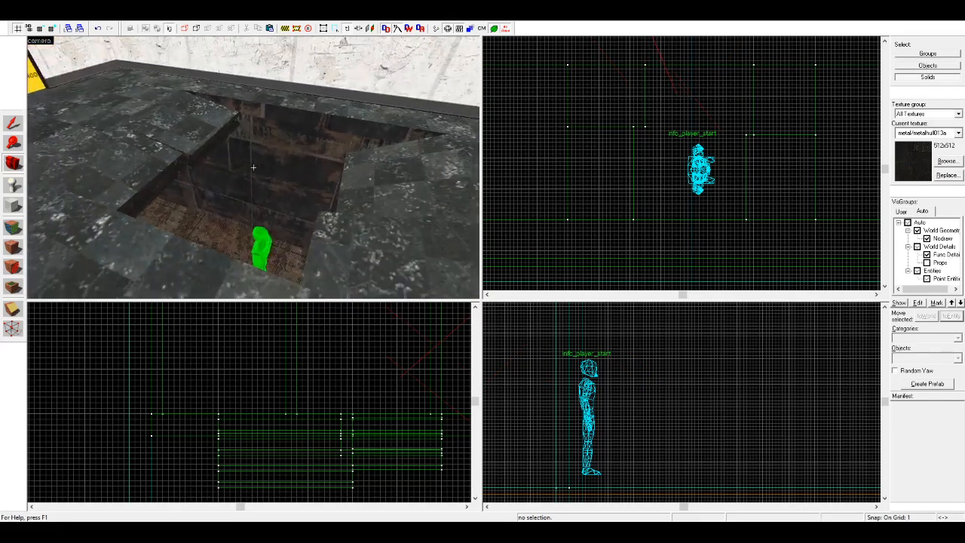
pyautogui.click(14, 124)
pyautogui.click(211, 131)
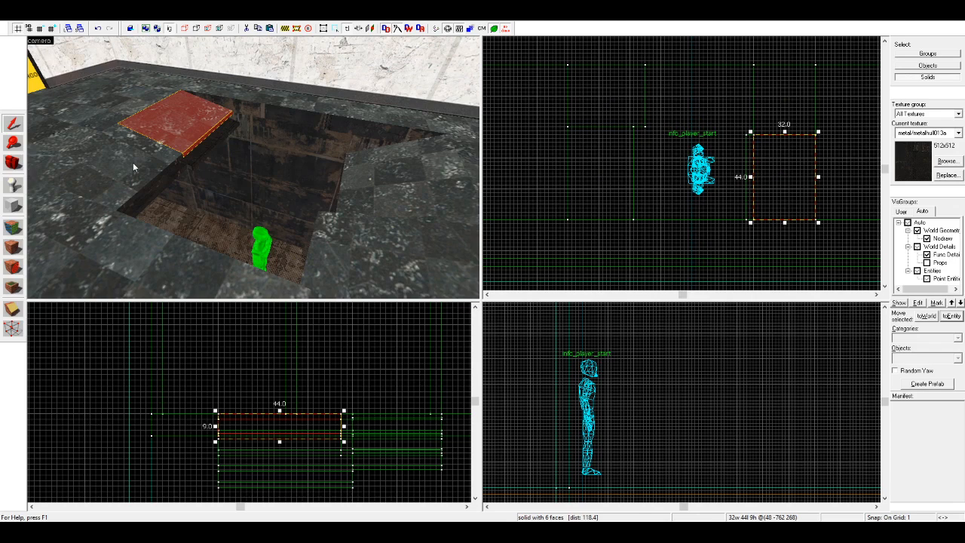
pyautogui.click(638, 178)
pyautogui.moveTo(636, 173); pyautogui.dragTo(622, 174)
pyautogui.click(638, 97)
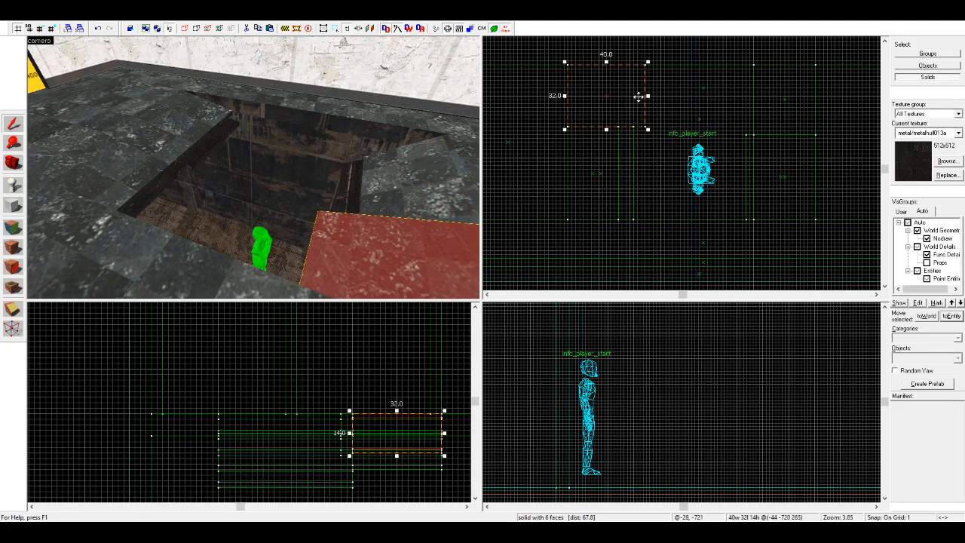
pyautogui.moveTo(648, 96); pyautogui.dragTo(637, 96)
# Step: Select the tiled and metal slabs on both sides of the opening and turn them into a func_detail entity
pyautogui.keyDown('ctrl'); pyautogui.click(325, 246); pyautogui.keyUp('ctrl')
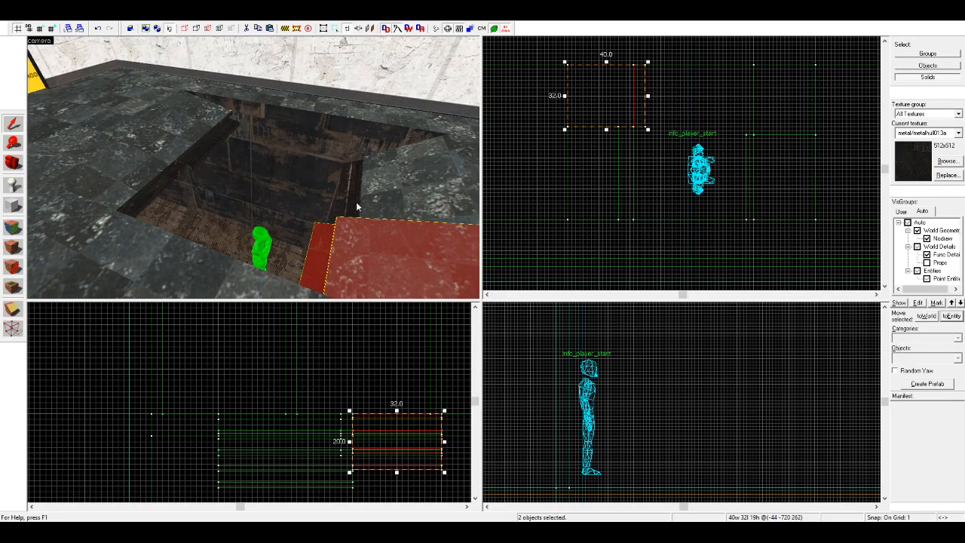
pyautogui.keyDown('ctrl'); pyautogui.click(352, 197); pyautogui.keyUp('ctrl')
pyautogui.keyDown('ctrl'); pyautogui.click(390, 175); pyautogui.keyUp('ctrl')
pyautogui.keyDown('ctrl'); pyautogui.click(183, 142); pyautogui.keyUp('ctrl')
pyautogui.keyDown('ctrl'); pyautogui.click(193, 157); pyautogui.keyUp('ctrl')
pyautogui.keyDown('ctrl'); pyautogui.click(151, 172); pyautogui.keyUp('ctrl')
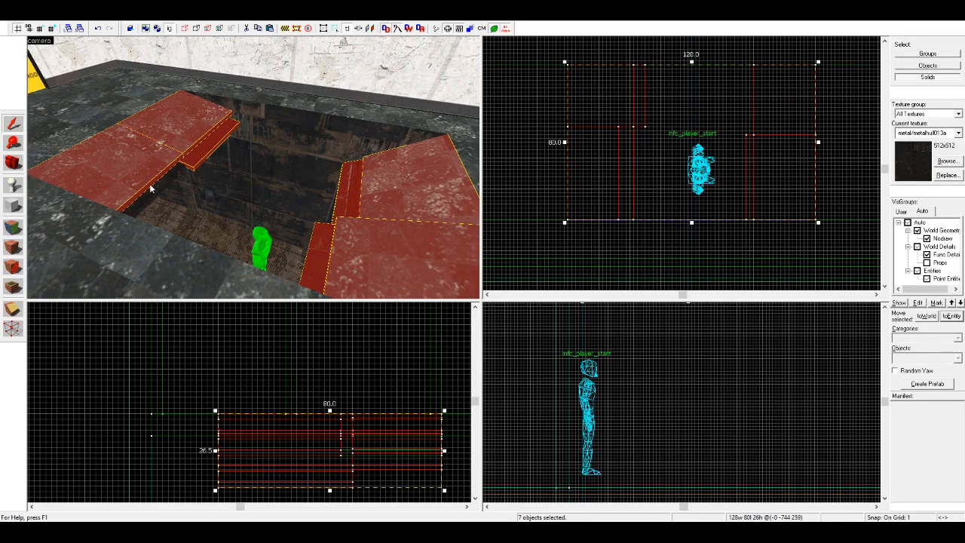
pyautogui.keyDown('ctrl'); pyautogui.click(150, 188); pyautogui.keyUp('ctrl')
pyautogui.click(960, 320)
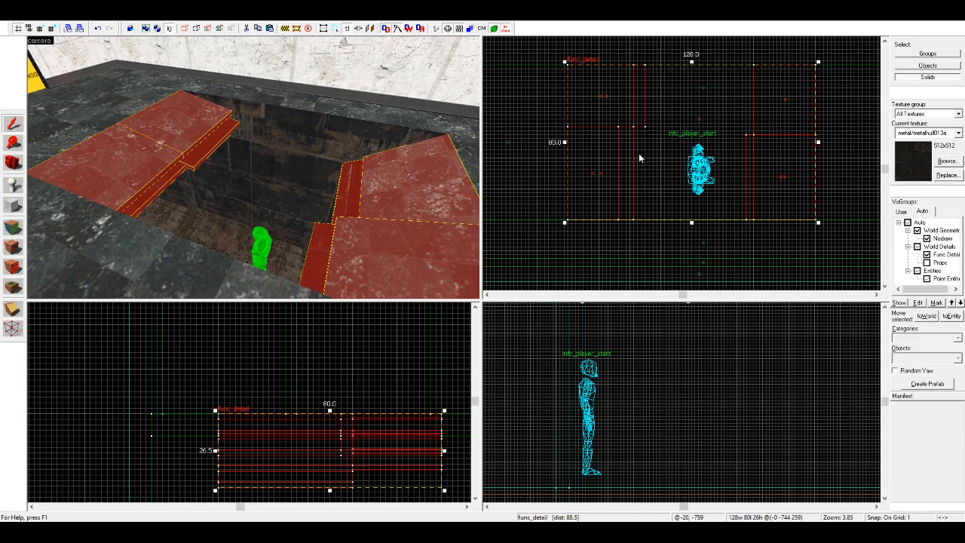
pyautogui.press('Escape')
# Step: Show the Props visgroup again and choose the decals/debris_concrete texture for an overlay on the container floor
pyautogui.press('z')
pyautogui.press('w')
pyautogui.hotkey('shift', 'c')
pyautogui.press('z')
pyautogui.click(926, 262)
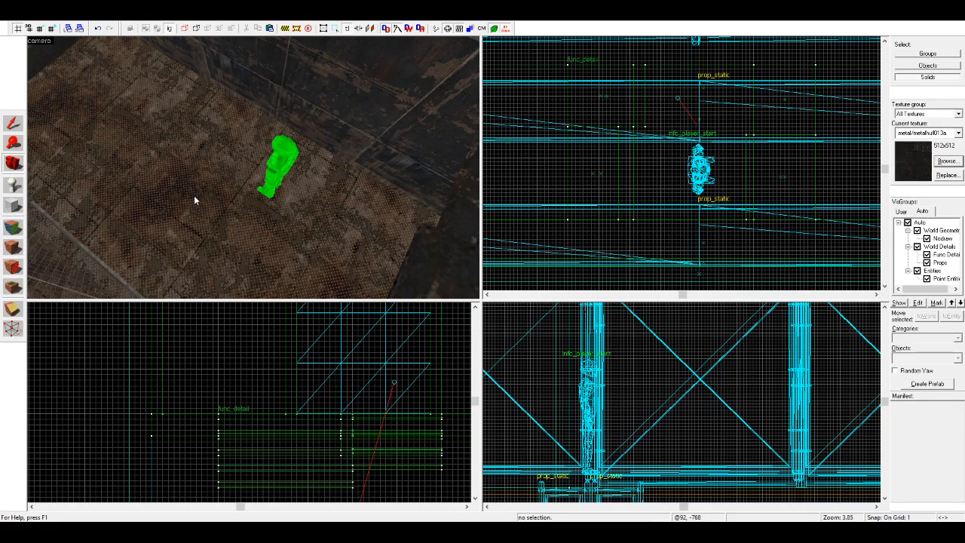
pyautogui.doubleClick(491, 214)
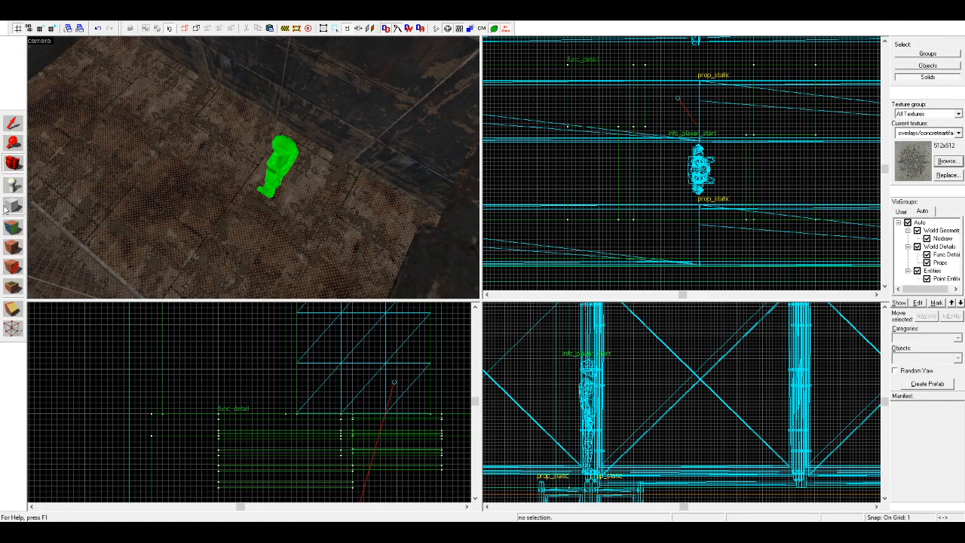
pyautogui.click(13, 286)
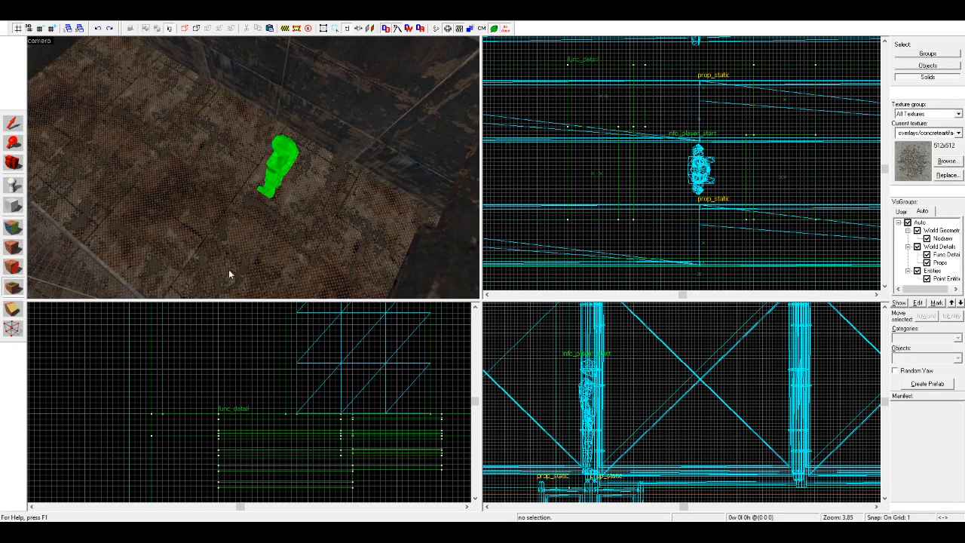
# Step: Try placing a concrete debris overlay on the container floor, delete it and check the floor brush
pyautogui.click(208, 177)
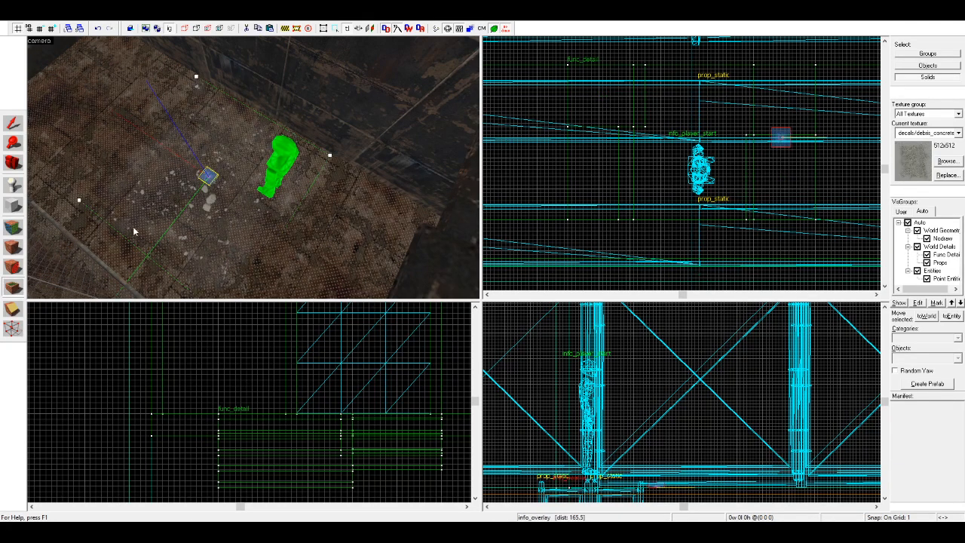
pyautogui.click(12, 122)
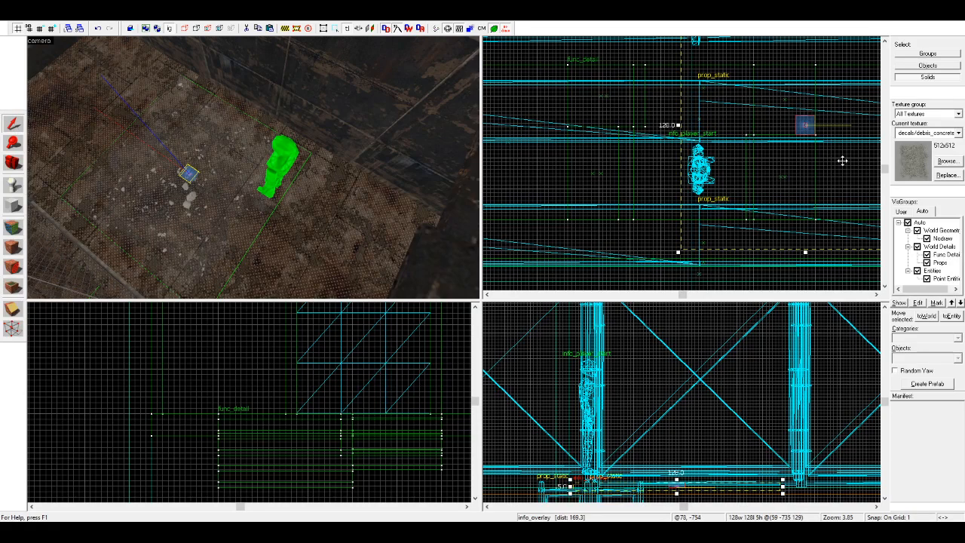
pyautogui.press('Delete')
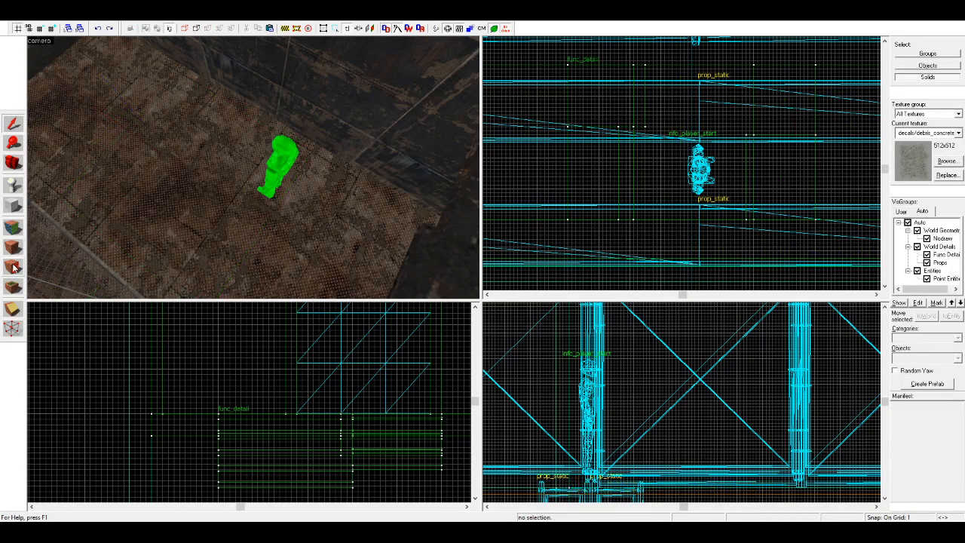
pyautogui.click(232, 208)
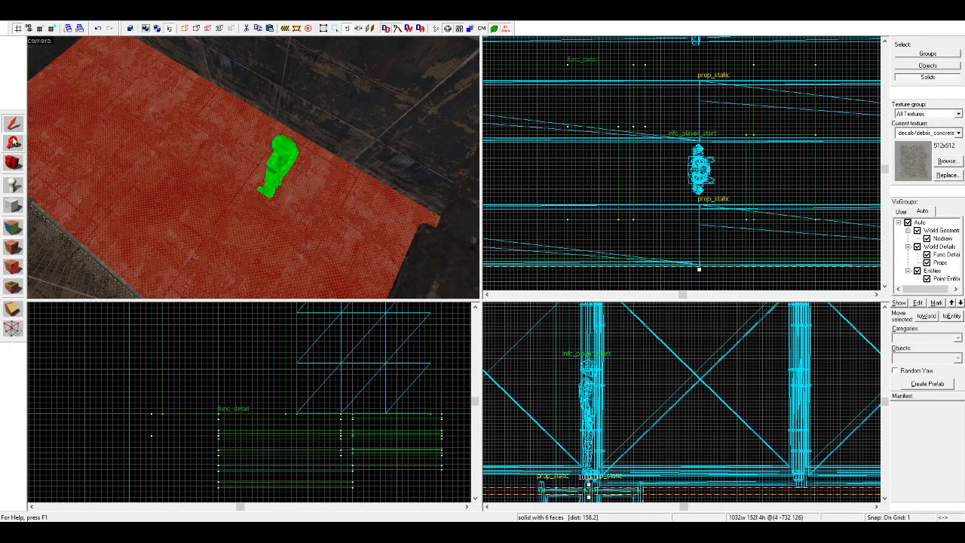
pyautogui.click(80, 307)
# Step: Place a concrete debris overlay on the container floor, rotate it and move it beneath the opening
pyautogui.click(13, 287)
pyautogui.click(220, 178)
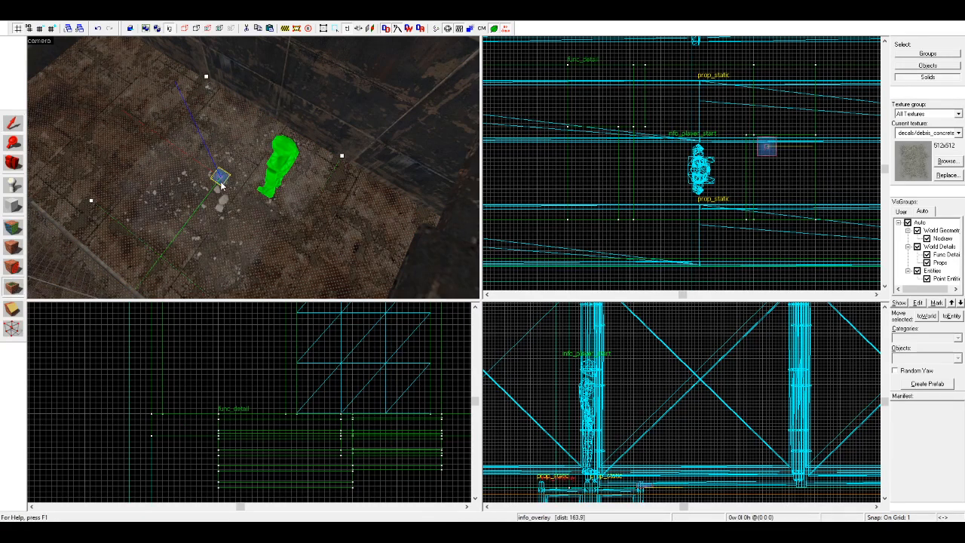
pyautogui.click(13, 122)
pyautogui.scroll(-2, 636, 208)
pyautogui.moveTo(631, 204); pyautogui.dragTo(591, 246)
pyautogui.moveTo(676, 189); pyautogui.dragTo(657, 168)
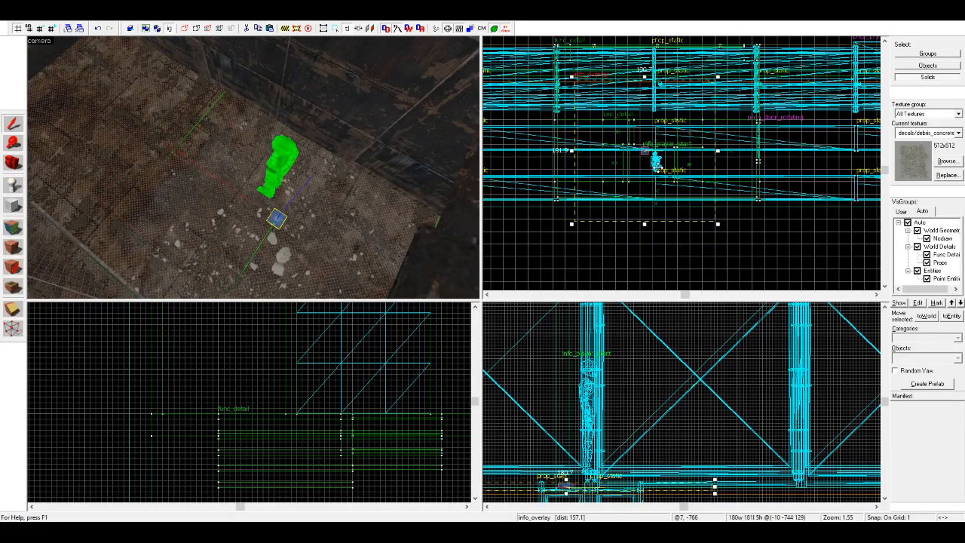
# Step: Delete the info_player_start entity standing on the container floor beneath the opening
pyautogui.press('Escape')
pyautogui.press('z')
pyautogui.press('w')
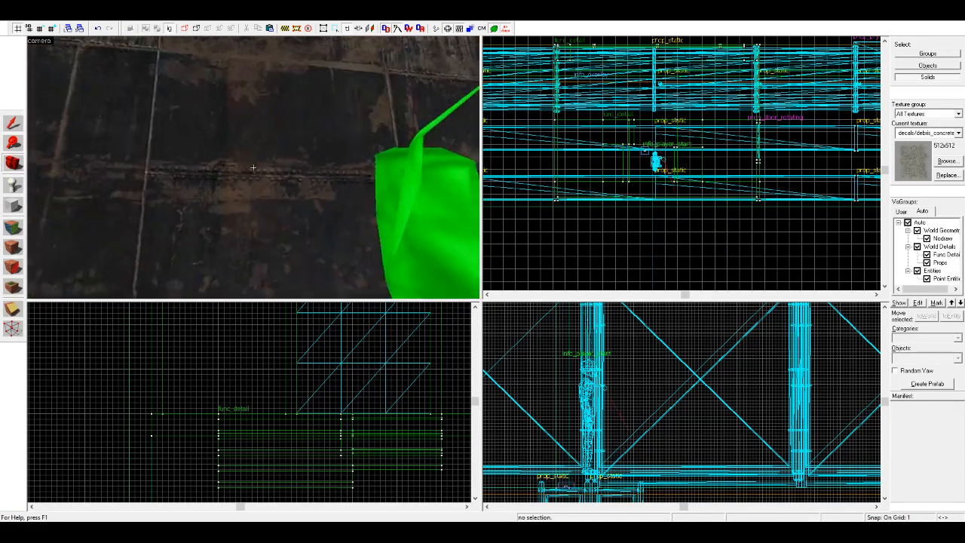
pyautogui.press('s')
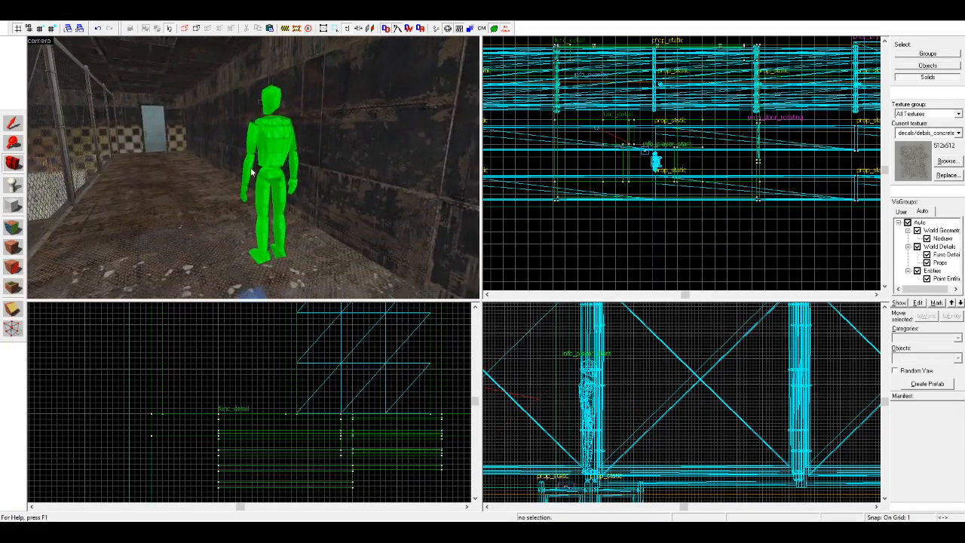
pyautogui.press('z')
pyautogui.click(12, 123)
pyautogui.click(267, 185)
pyautogui.press('Delete')
# Step: Select the door group at the end of the container corridor and examine how it sits in the wall
pyautogui.scroll(2, 266, 183)
pyautogui.click(167, 150)
pyautogui.click(518, 187)
pyautogui.click(172, 154)
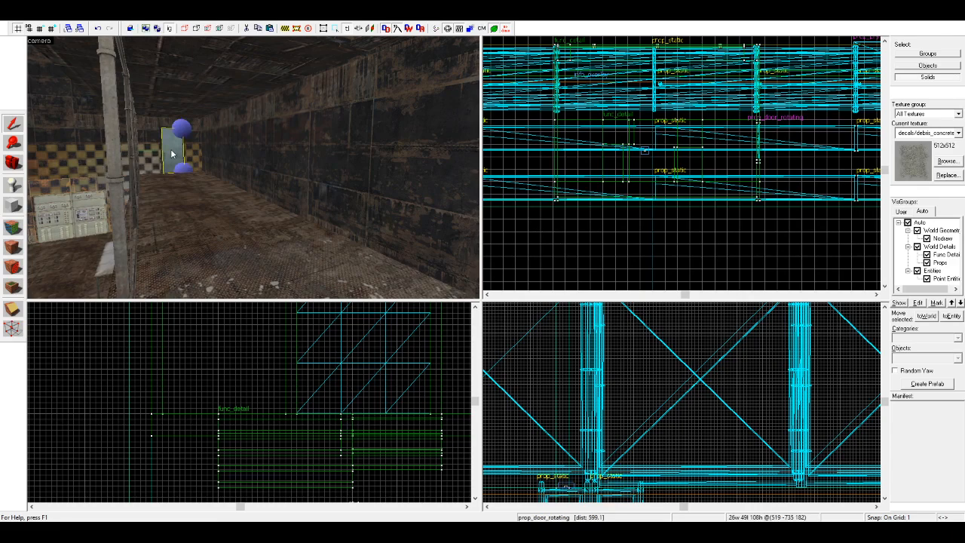
pyautogui.scroll(7, 161, 159)
pyautogui.click(104, 173)
pyautogui.click(170, 30)
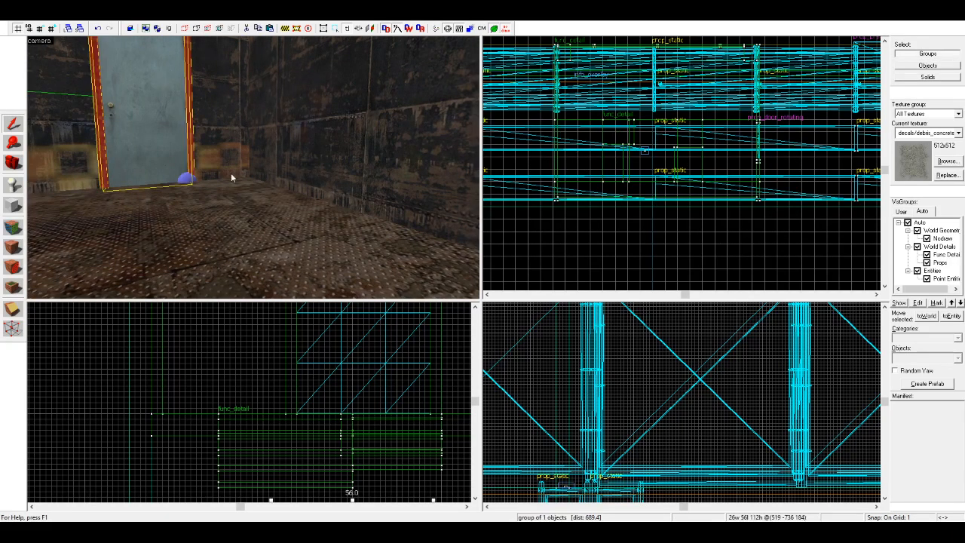
pyautogui.press('z')
pyautogui.press('w')
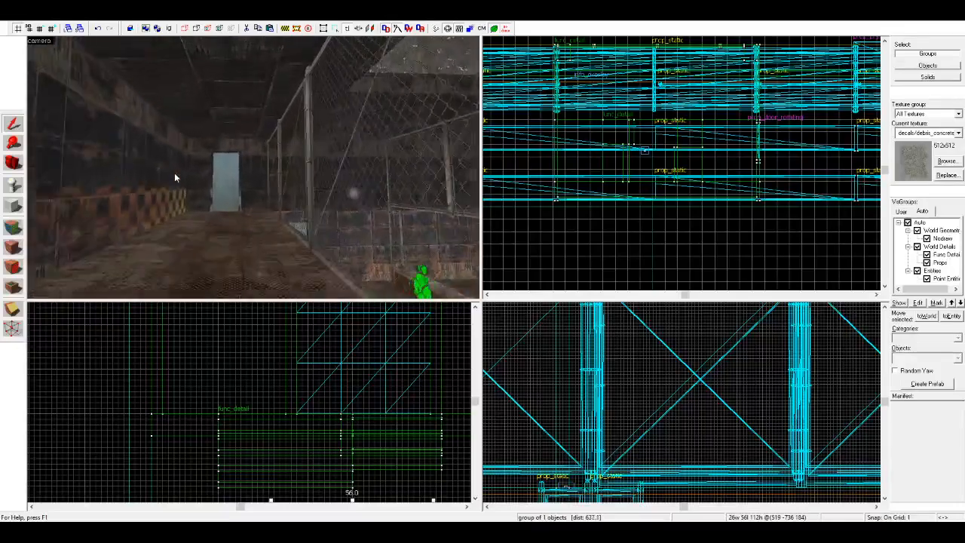
# Step: Center the 2D views on the door at the opposite end and examine the corridor between both doors
pyautogui.click(194, 165)
pyautogui.hotkey('ctrl', 'e')
pyautogui.scroll(10, 594, 166)
pyautogui.scroll(-4, 578, 253)
pyautogui.scroll(3, 569, 173)
pyautogui.scroll(-8, 224, 475)
pyautogui.scroll(8, 285, 483)
pyautogui.moveTo(229, 458); pyautogui.dragTo(285, 456)
pyautogui.click(325, 442)
pyautogui.scroll(-4, 187, 173)
pyautogui.press('space')
pyautogui.moveTo(187, 173); pyautogui.dragTo(253, 167)
pyautogui.moveTo(253, 167); pyautogui.dragTo(254, 168, button='right')
pyautogui.moveTo(253, 168); pyautogui.dragTo(254, 167)
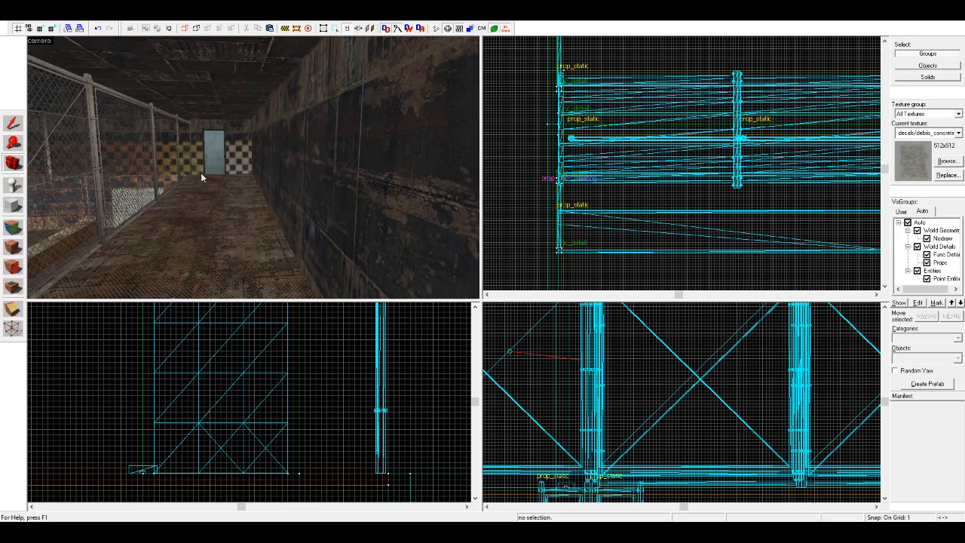
pyautogui.moveTo(201, 170); pyautogui.dragTo(253, 168)
# Step: Copy a chain-link fence panel beside the pit into the corridor and change the copy into a rusted steel beam
pyautogui.click(14, 185)
pyautogui.scroll(-3, 50, 176)
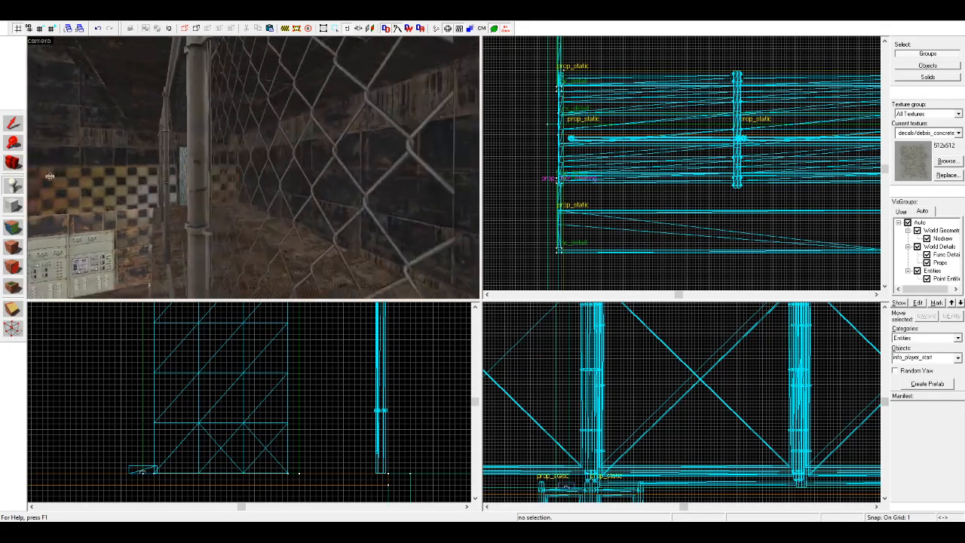
pyautogui.scroll(-3, 51, 177)
pyautogui.click(14, 163)
pyautogui.scroll(-1, 225, 170)
pyautogui.moveTo(226, 169); pyautogui.dragTo(255, 171)
pyautogui.click(9, 122)
pyautogui.click(220, 142)
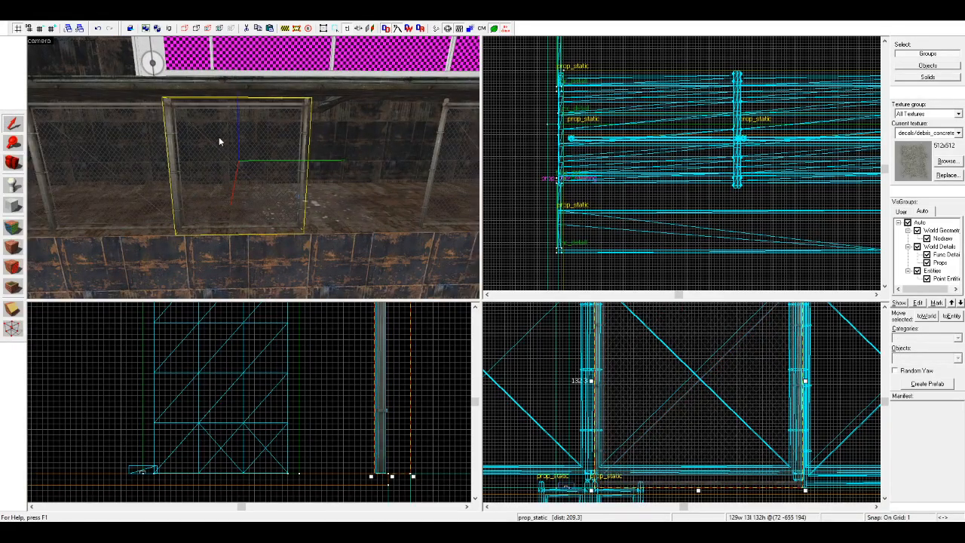
pyautogui.click(387, 207)
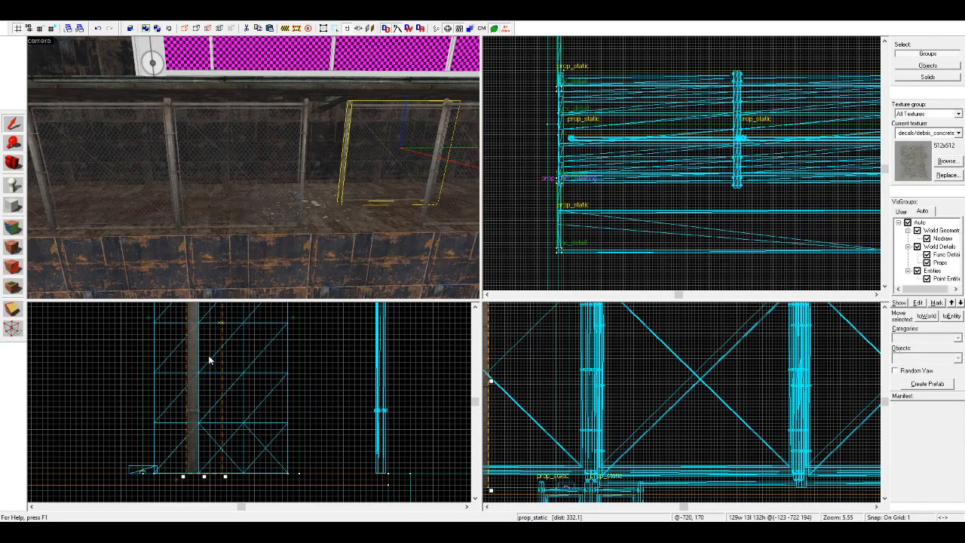
pyautogui.hotkey('ctrl', 'z')
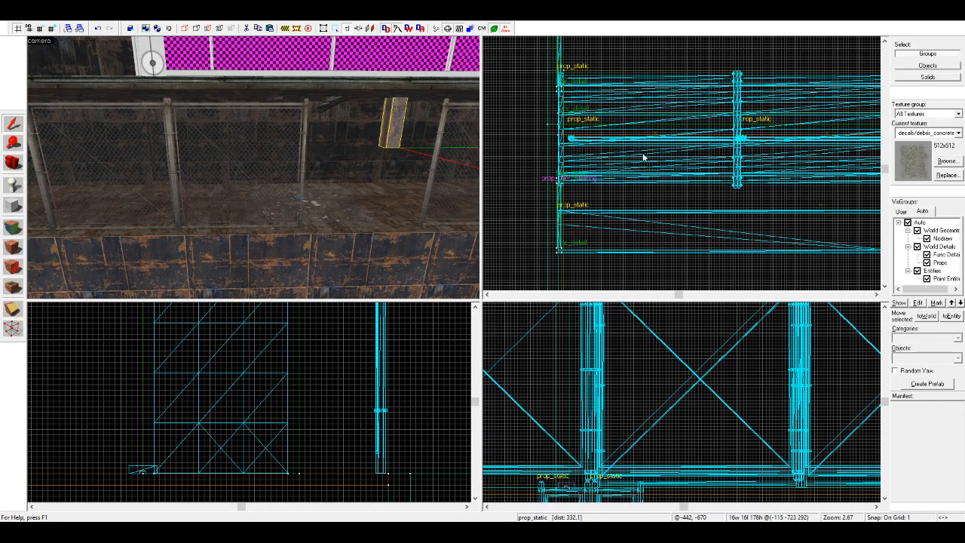
# Step: Paste the steel beam near the corridor's end door and lower it so its top fits beneath the ceiling
pyautogui.hotkey('ctrl', 'z')
pyautogui.press('z')
pyautogui.press('w')
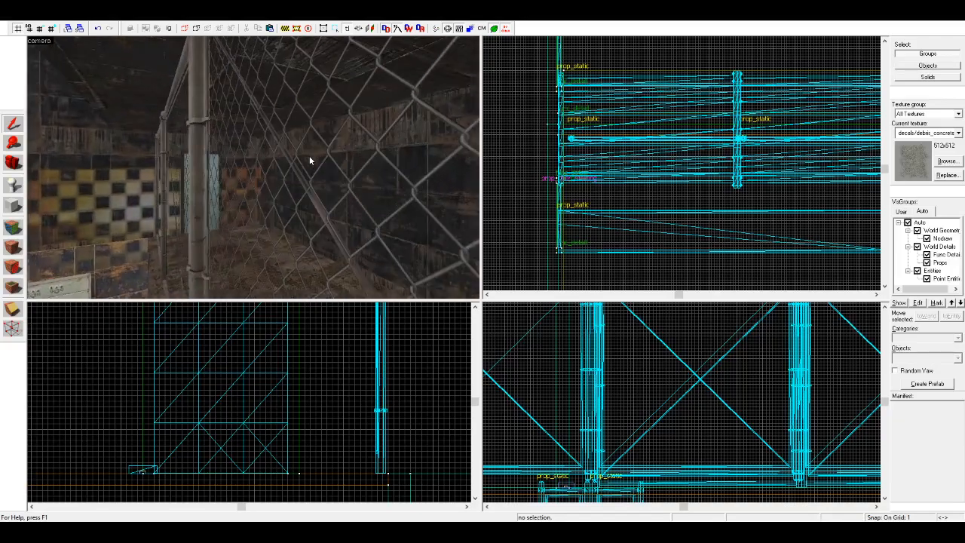
pyautogui.hotkey('ctrl', 'v')
pyautogui.scroll(-10, 661, 176)
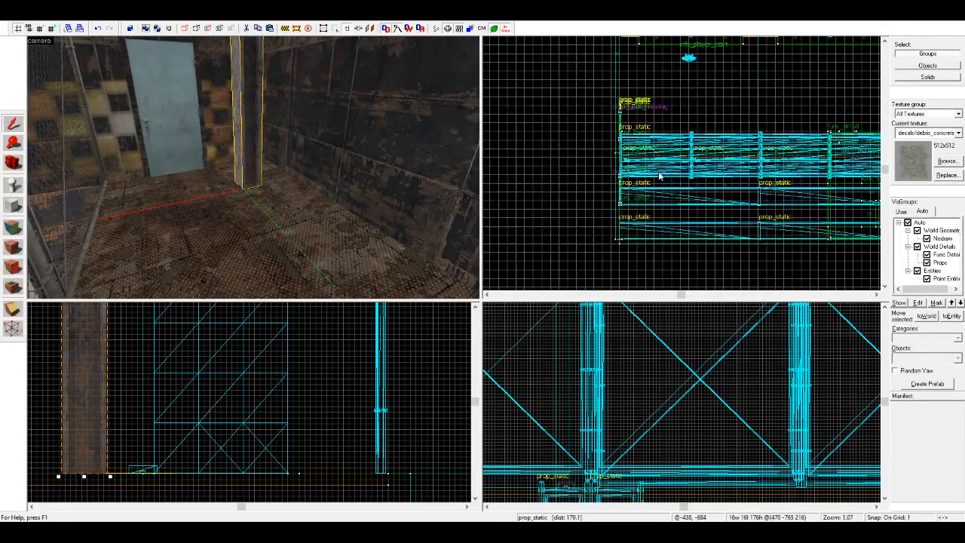
pyautogui.scroll(-1, 229, 353)
pyautogui.scroll(-5, 229, 352)
pyautogui.scroll(3, 190, 338)
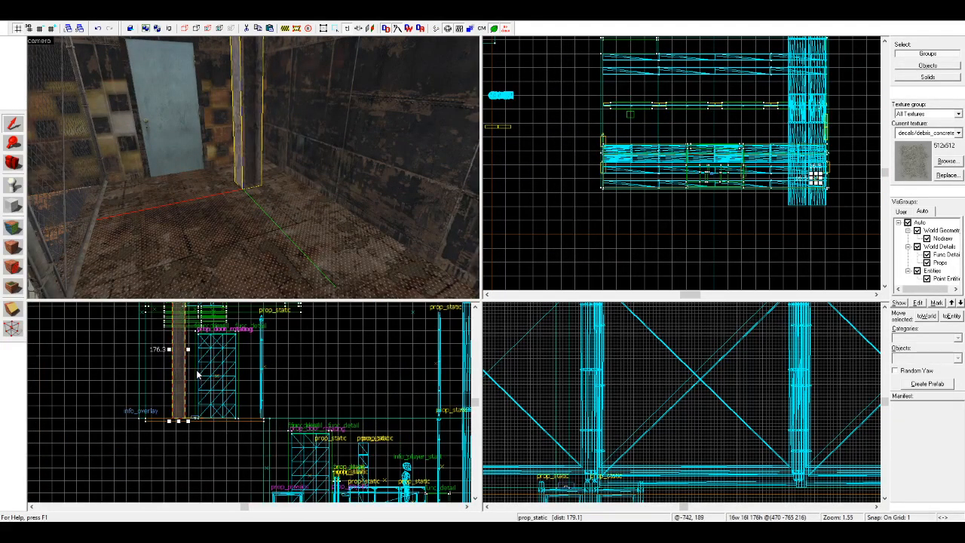
pyautogui.moveTo(191, 338); pyautogui.dragTo(186, 394)
# Step: Move the beam against the corridor's end wall and closer to the door
pyautogui.scroll(4, 754, 181)
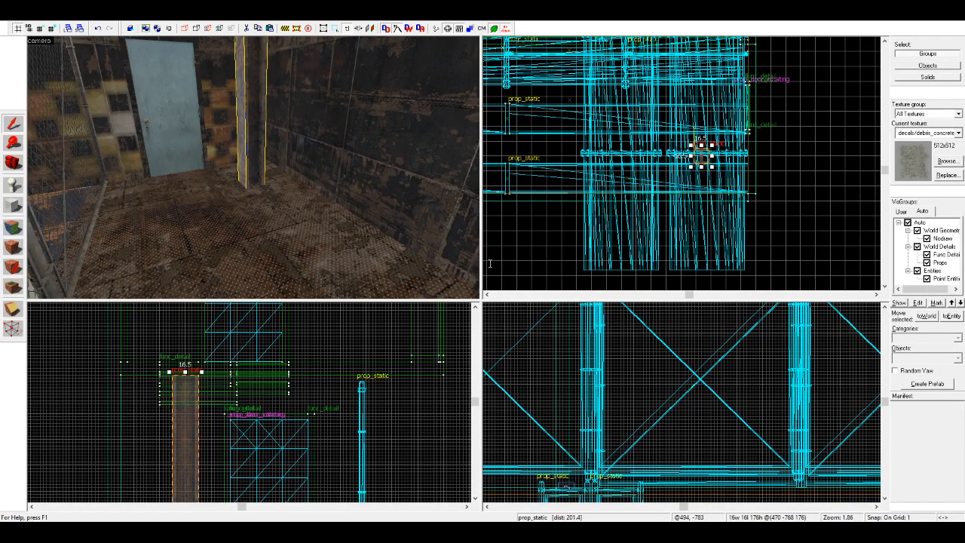
pyautogui.scroll(5, 770, 166)
pyautogui.moveTo(682, 155); pyautogui.dragTo(783, 153)
pyautogui.scroll(2, 185, 380)
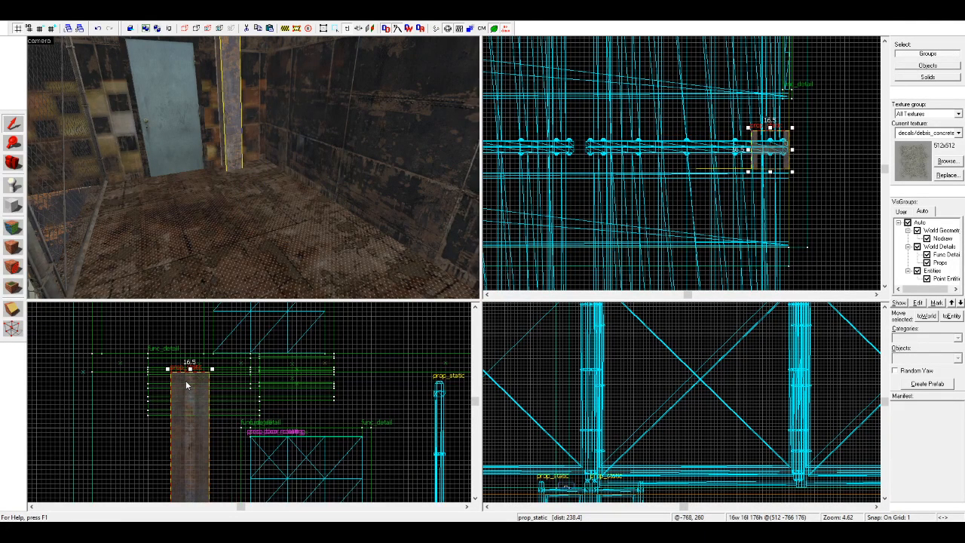
pyautogui.moveTo(185, 380); pyautogui.dragTo(217, 379)
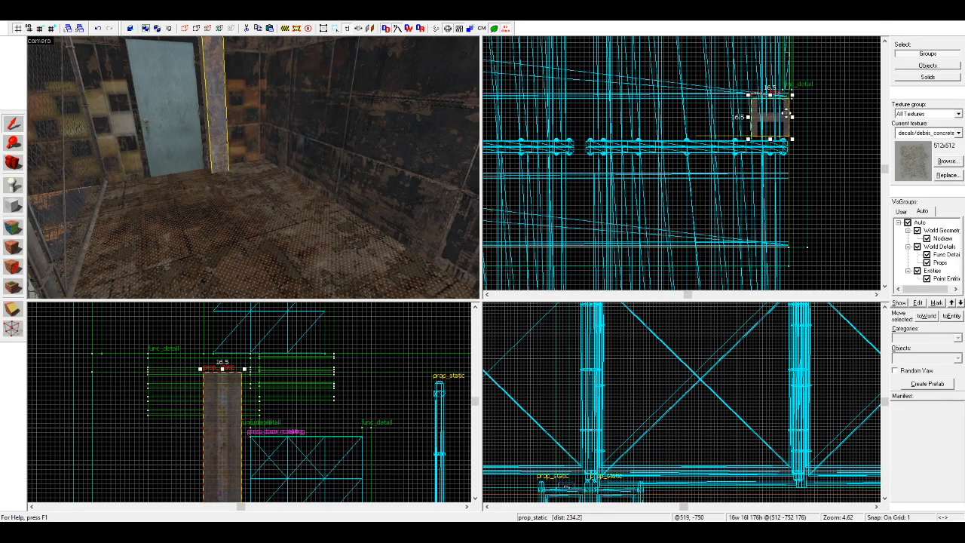
pyautogui.moveTo(786, 114)
pyautogui.keyDown('shift'); pyautogui.mouseDown()
pyautogui.moveTo(703, 127)
pyautogui.moveTo(571, 119)
pyautogui.moveTo(592, 119)
pyautogui.mouseUp(); pyautogui.keyUp('shift')
pyautogui.keyDown('shift'); pyautogui.scroll(-4, 767, 119); pyautogui.keyUp('shift')
pyautogui.keyDown('shift'); pyautogui.scroll(2, 684, 127); pyautogui.keyUp('shift')
pyautogui.hotkey('ctrl', 'z')
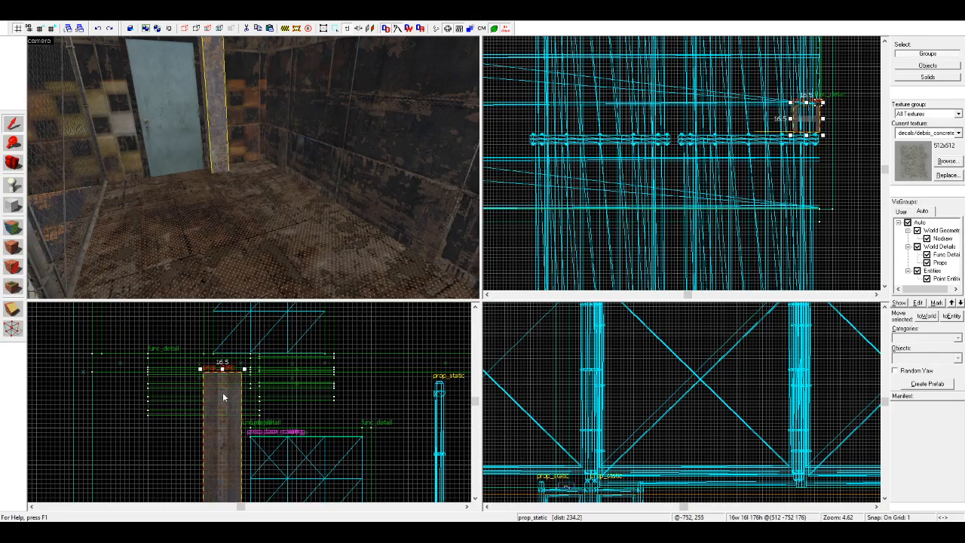
# Step: Copy the beam outward past the corridor's end wall and delete the original standing beside the end door
pyautogui.scroll(4, 808, 113)
pyautogui.moveTo(803, 132); pyautogui.dragTo(825, 133)
pyautogui.scroll(-3, 549, 132)
pyautogui.scroll(-2, 612, 133)
pyautogui.scroll(2, 779, 123)
pyautogui.scroll(2, 704, 129)
pyautogui.scroll(-2, 750, 135)
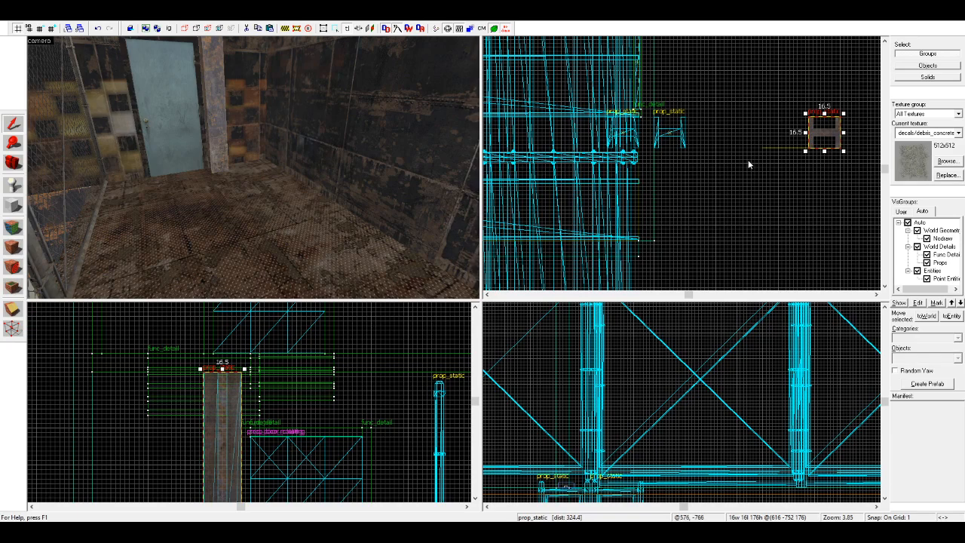
pyautogui.click(620, 135)
pyautogui.press('Delete')
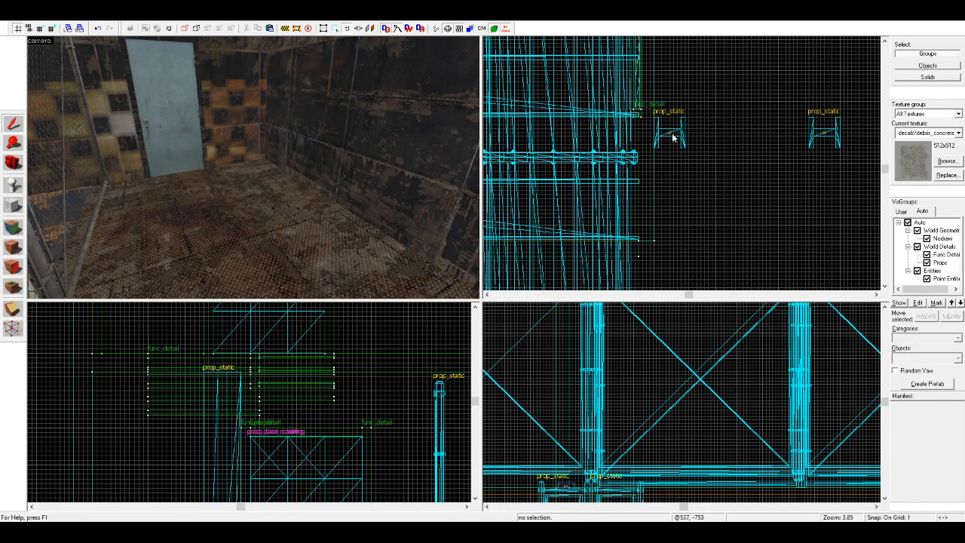
# Step: Bring the beams back inside and copy them into an evenly spaced row along the corridor's long wall
pyautogui.click(670, 135)
pyautogui.keyDown('ctrl'); pyautogui.click(828, 134); pyautogui.keyUp('ctrl')
pyautogui.moveTo(827, 134); pyautogui.dragTo(624, 133)
pyautogui.scroll(1, 626, 135)
pyautogui.scroll(-4, 822, 141)
pyautogui.scroll(1, 637, 132)
pyautogui.keyDown('shift'); pyautogui.moveTo(735, 131); pyautogui.dragTo(607, 135); pyautogui.keyUp('shift')
pyautogui.scroll(3, 607, 135)
pyautogui.keyDown('shift'); pyautogui.moveTo(607, 134); pyautogui.dragTo(674, 144); pyautogui.keyUp('shift')
pyautogui.scroll(-4, 834, 127)
pyautogui.scroll(-1, 830, 128)
pyautogui.scroll(8, 686, 124)
pyautogui.scroll(-6, 665, 141)
pyautogui.scroll(2, 803, 119)
pyautogui.scroll(3, 653, 122)
pyautogui.scroll(-5, 792, 143)
pyautogui.scroll(3, 650, 144)
pyautogui.scroll(3, 649, 143)
pyautogui.scroll(-7, 786, 142)
pyautogui.scroll(5, 657, 142)
pyautogui.scroll(-3, 822, 142)
pyautogui.scroll(-3, 832, 143)
pyautogui.scroll(3, 693, 145)
pyautogui.scroll(6, 677, 134)
pyautogui.scroll(-7, 541, 166)
pyautogui.click(622, 175)
pyautogui.click(619, 184)
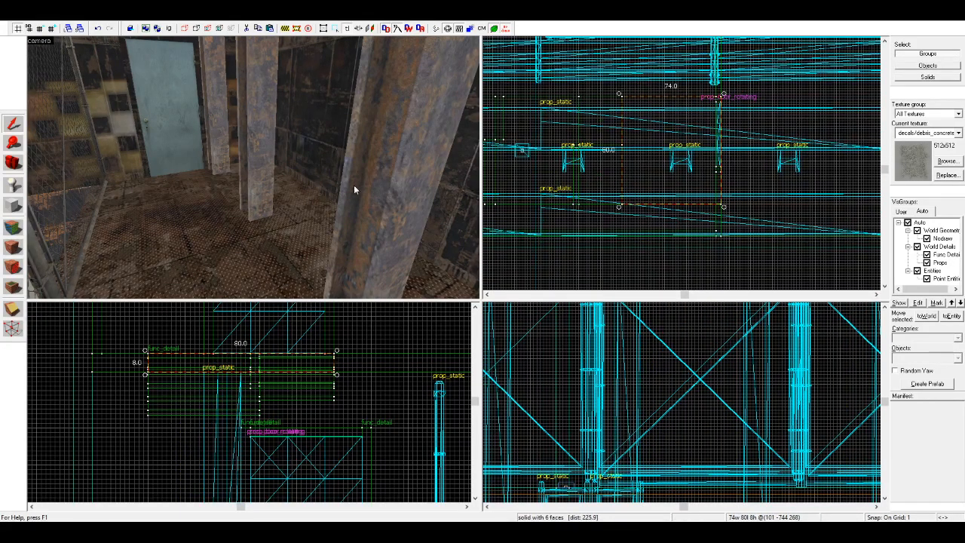
pyautogui.click(588, 252)
# Step: Delete every second beam in the row along the corridor's long wall
pyautogui.press('s')
pyautogui.press('z')
pyautogui.press('s')
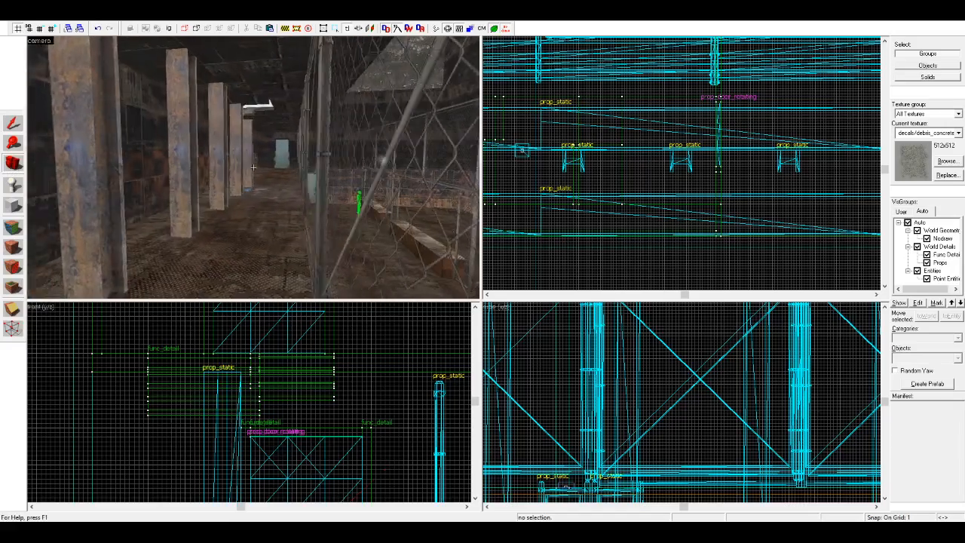
pyautogui.press('z')
pyautogui.click(102, 152)
pyautogui.keyDown('ctrl'); pyautogui.click(388, 176); pyautogui.keyUp('ctrl')
pyautogui.press('z')
pyautogui.press('s')
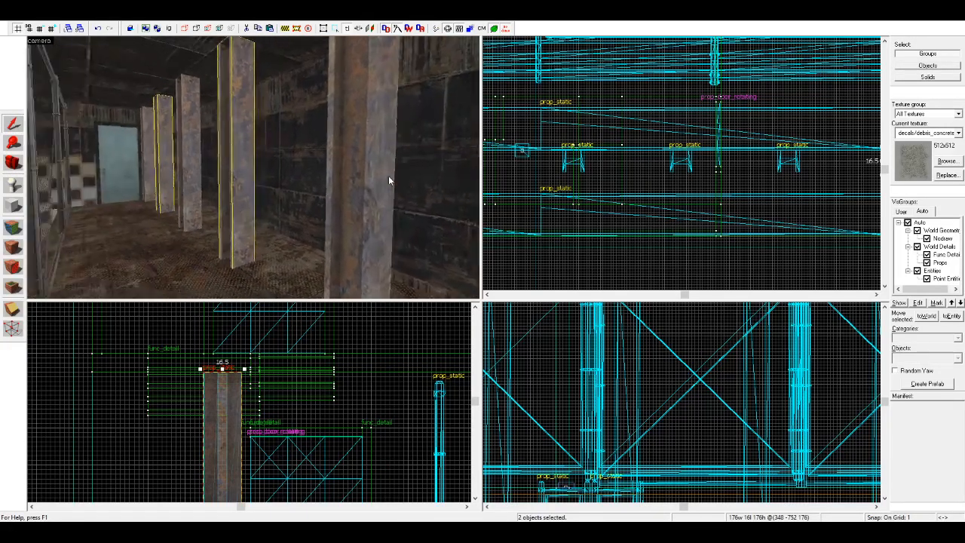
pyautogui.press('z')
pyautogui.keyDown('ctrl'); pyautogui.click(266, 188); pyautogui.keyUp('ctrl')
pyautogui.keyDown('ctrl'); pyautogui.click(266, 186); pyautogui.keyUp('ctrl')
pyautogui.keyDown('ctrl'); pyautogui.click(432, 212); pyautogui.keyUp('ctrl')
pyautogui.keyDown('ctrl'); pyautogui.click(408, 207); pyautogui.keyUp('ctrl')
pyautogui.keyDown('ctrl'); pyautogui.click(454, 201); pyautogui.keyUp('ctrl')
pyautogui.press('s')
pyautogui.press('d')
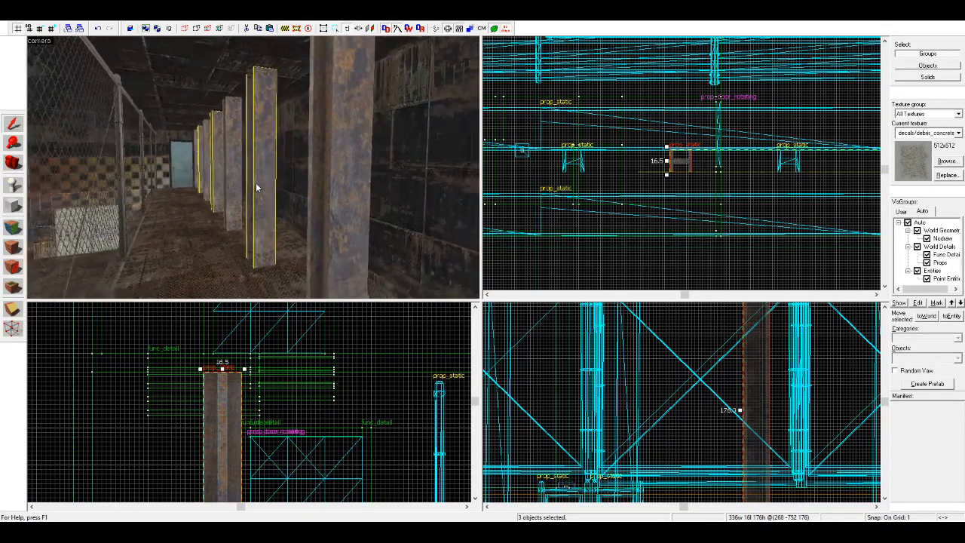
pyautogui.press('s')
pyautogui.keyDown('ctrl'); pyautogui.click(315, 184); pyautogui.keyUp('ctrl')
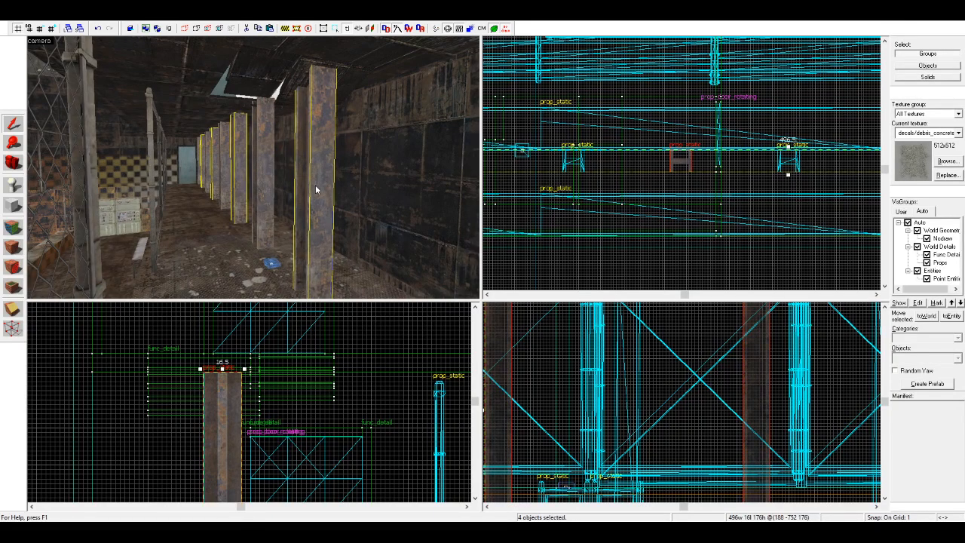
pyautogui.press('Delete')
# Step: Select the four remaining beams and move them back against the corridor's long wall
pyautogui.press('w')
pyautogui.press('a')
pyautogui.click(397, 178)
pyautogui.click(306, 185)
pyautogui.keyDown('ctrl'); pyautogui.click(238, 178); pyautogui.keyUp('ctrl')
pyautogui.click(210, 158)
pyautogui.keyDown('ctrl'); pyautogui.click(222, 160); pyautogui.keyUp('ctrl')
pyautogui.keyDown('ctrl'); pyautogui.click(247, 160); pyautogui.keyUp('ctrl')
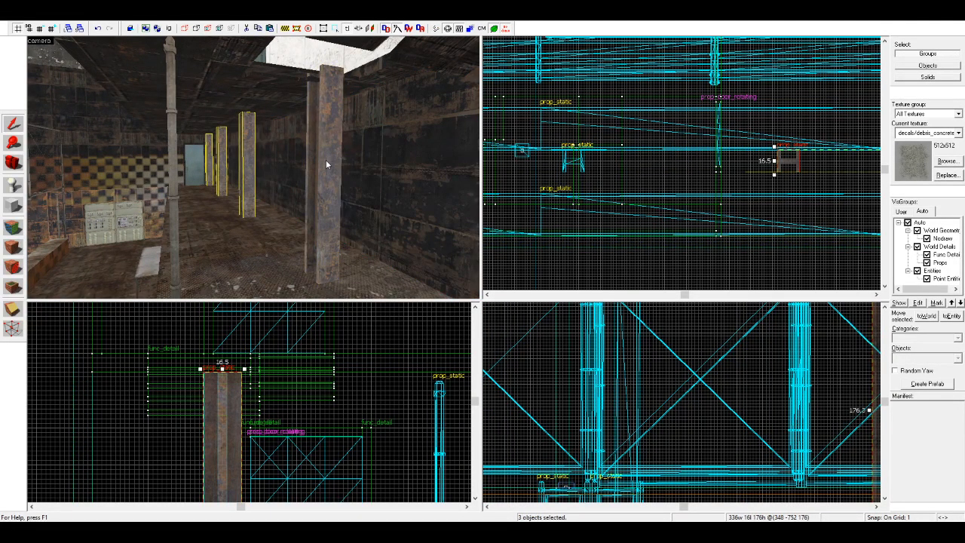
pyautogui.keyDown('ctrl'); pyautogui.click(329, 163); pyautogui.keyUp('ctrl')
pyautogui.scroll(-4, 641, 153)
pyautogui.scroll(1, 222, 375)
pyautogui.moveTo(253, 371); pyautogui.dragTo(145, 367)
pyautogui.scroll(-6, 166, 354)
pyautogui.click(125, 455)
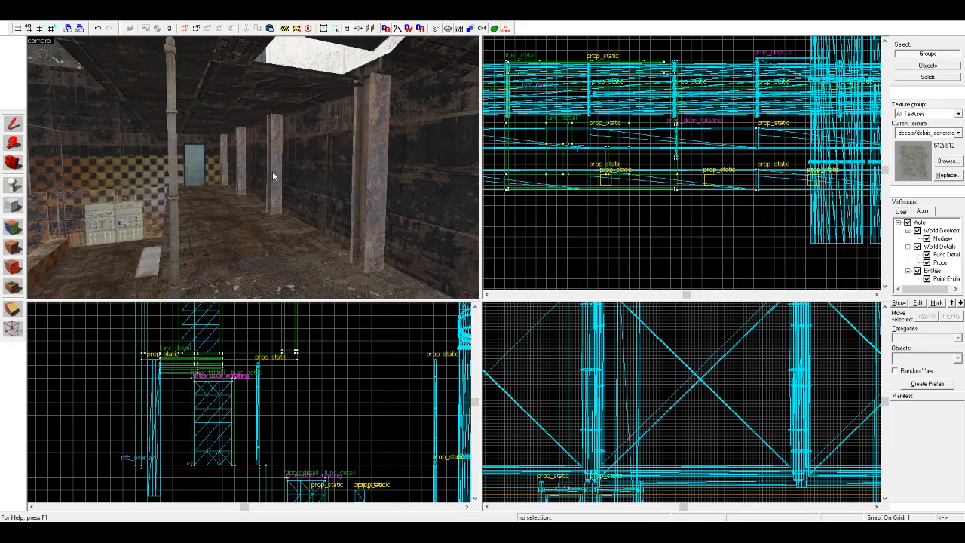
# Step: Reselect the four beams and shift them a further 8 units into the long wall
pyautogui.click(291, 180)
pyautogui.scroll(-3, 195, 421)
pyautogui.scroll(3, 171, 425)
pyautogui.click(146, 425)
pyautogui.scroll(1, 245, 159)
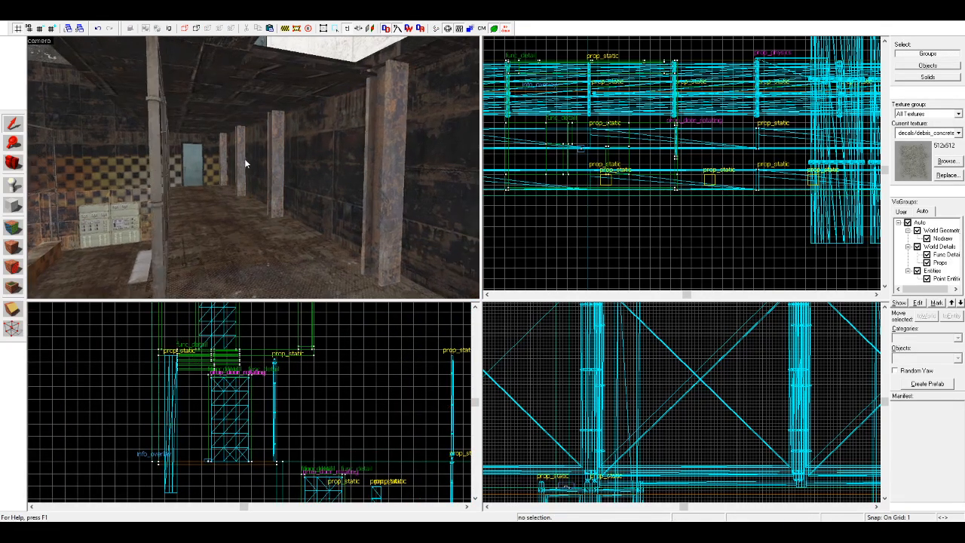
pyautogui.press('w')
pyautogui.click(90, 163)
pyautogui.keyDown('ctrl'); pyautogui.click(166, 163); pyautogui.keyUp('ctrl')
pyautogui.keyDown('ctrl'); pyautogui.click(369, 175); pyautogui.keyUp('ctrl')
pyautogui.press('s')
pyautogui.press('d')
pyautogui.press('s')
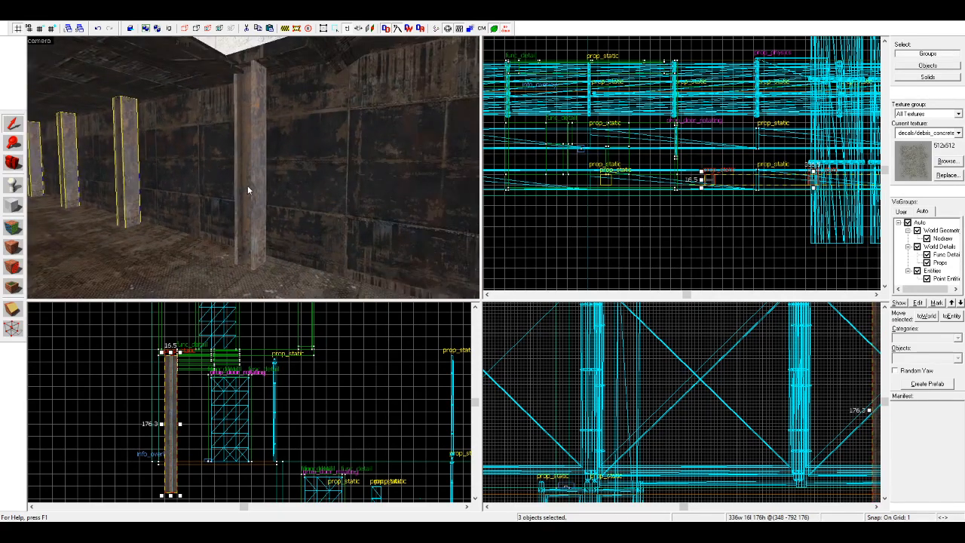
pyautogui.keyDown('ctrl'); pyautogui.click(247, 185); pyautogui.keyUp('ctrl')
pyautogui.scroll(3, 172, 360)
pyautogui.moveTo(150, 362); pyautogui.dragTo(150, 362)
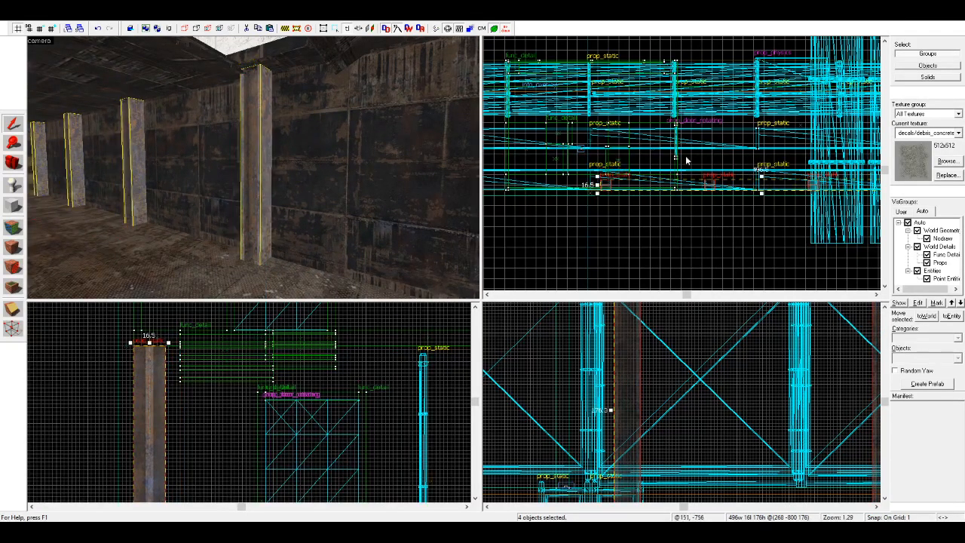
# Step: Copy the four beams into the other half of the corridor and delete the copy outside the far end wall
pyautogui.scroll(-3, 690, 165)
pyautogui.scroll(3, 652, 171)
pyautogui.moveTo(653, 175)
pyautogui.keyDown('shift'); pyautogui.mouseDown()
pyautogui.moveTo(640, 221)
pyautogui.moveTo(475, 219)
pyautogui.mouseUp(); pyautogui.keyUp('shift')
pyautogui.moveTo(764, 218)
pyautogui.mouseDown()
pyautogui.moveTo(608, 162)
pyautogui.moveTo(616, 176)
pyautogui.moveTo(622, 165)
pyautogui.moveTo(616, 181)
pyautogui.mouseUp()
pyautogui.scroll(6, 647, 173)
pyautogui.scroll(3, 618, 172)
pyautogui.scroll(-11, 616, 181)
pyautogui.scroll(6, 677, 201)
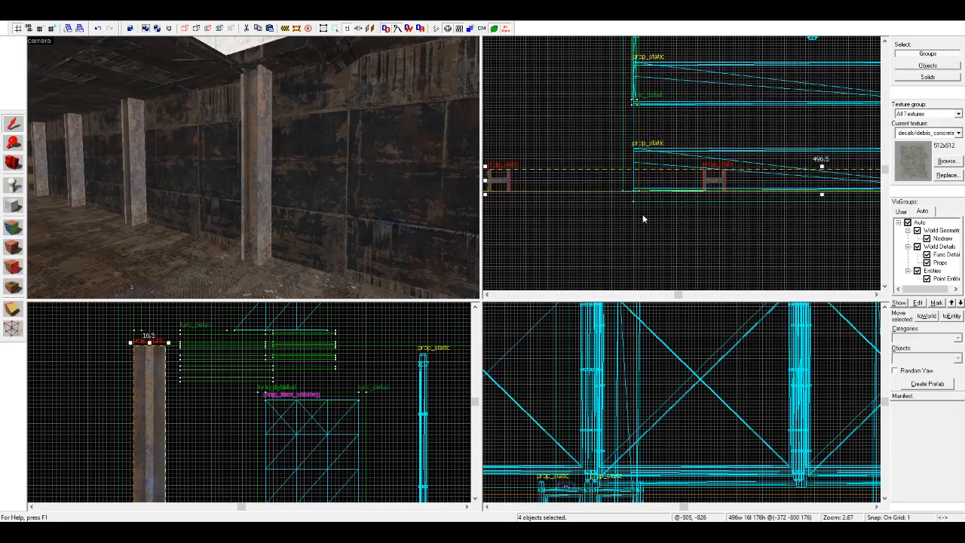
pyautogui.click(490, 197)
pyautogui.click(498, 184)
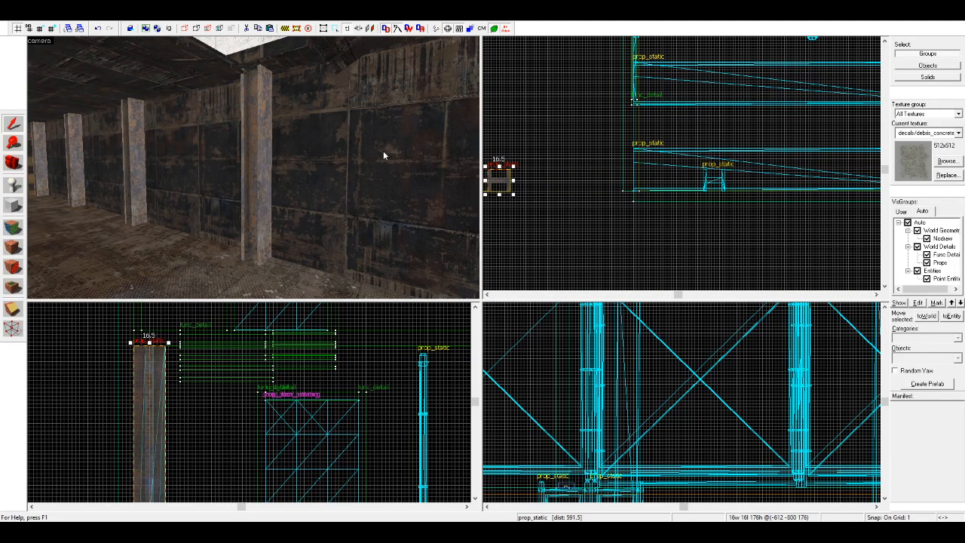
pyautogui.press('Delete')
# Step: Select all seven beams along the long wall and shift the row lengthwise toward the far end wall
pyautogui.press('s')
pyautogui.press('d')
pyautogui.press('s')
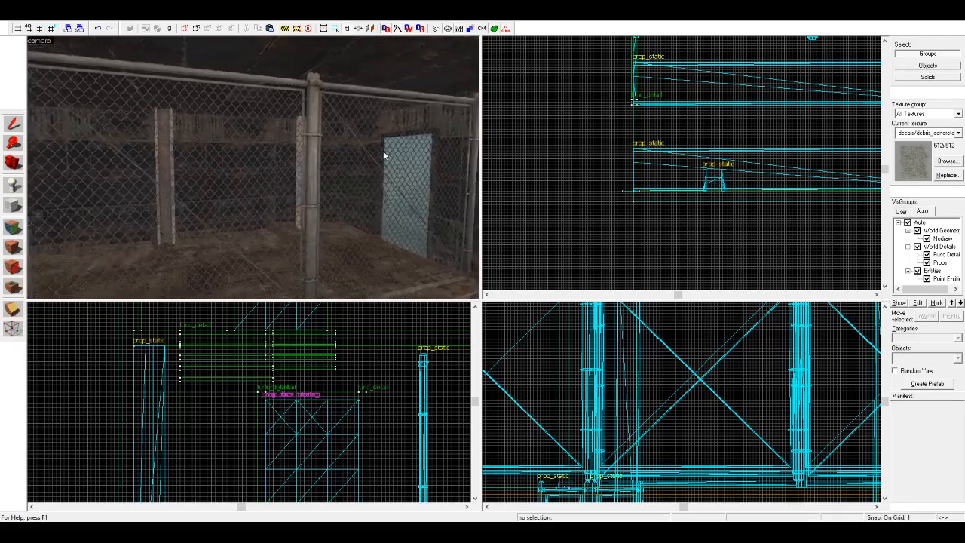
pyautogui.press('w')
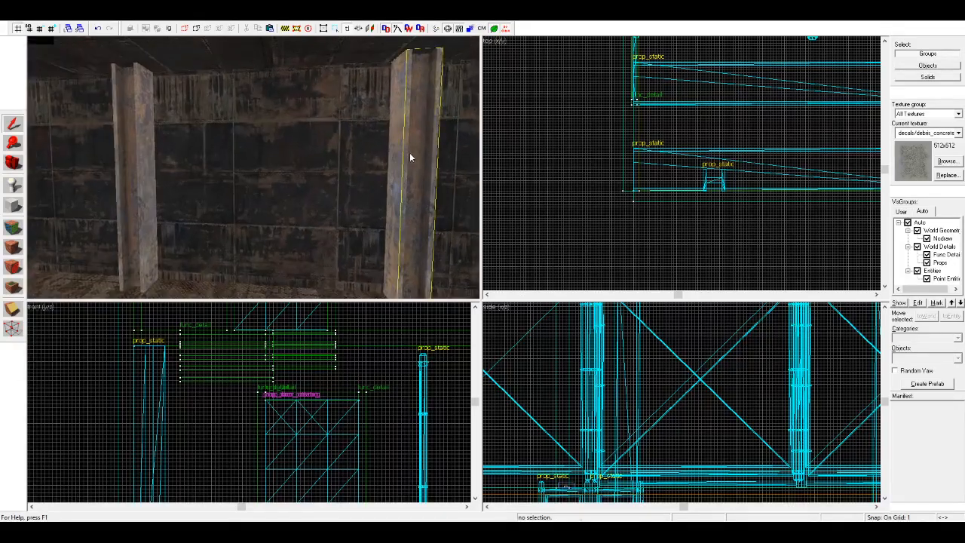
pyautogui.click(165, 166)
pyautogui.press('a')
pyautogui.press('a')
pyautogui.keyDown('ctrl'); pyautogui.click(218, 166); pyautogui.keyUp('ctrl')
pyautogui.press('a')
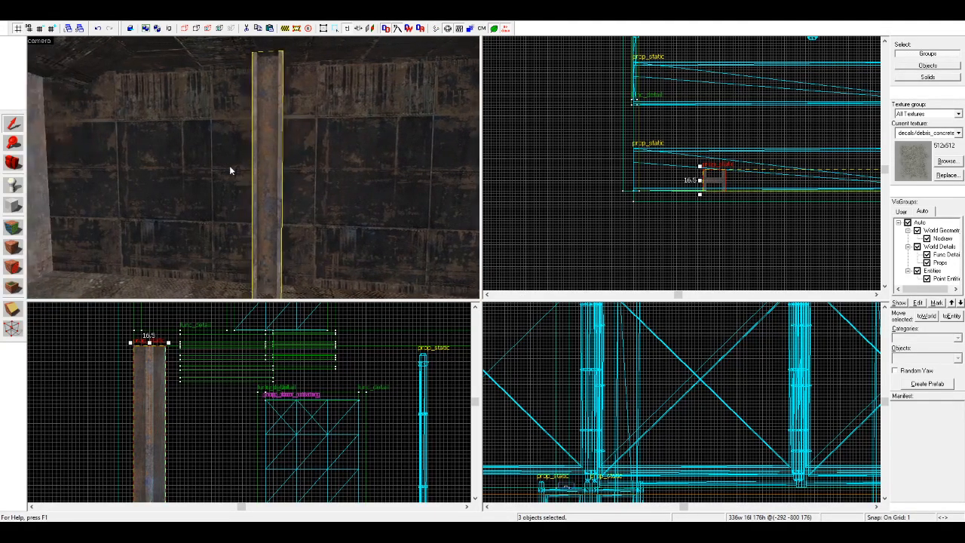
pyautogui.keyDown('ctrl'); pyautogui.click(224, 165); pyautogui.keyUp('ctrl')
pyautogui.press('a')
pyautogui.keyDown('ctrl'); pyautogui.click(236, 166); pyautogui.keyUp('ctrl')
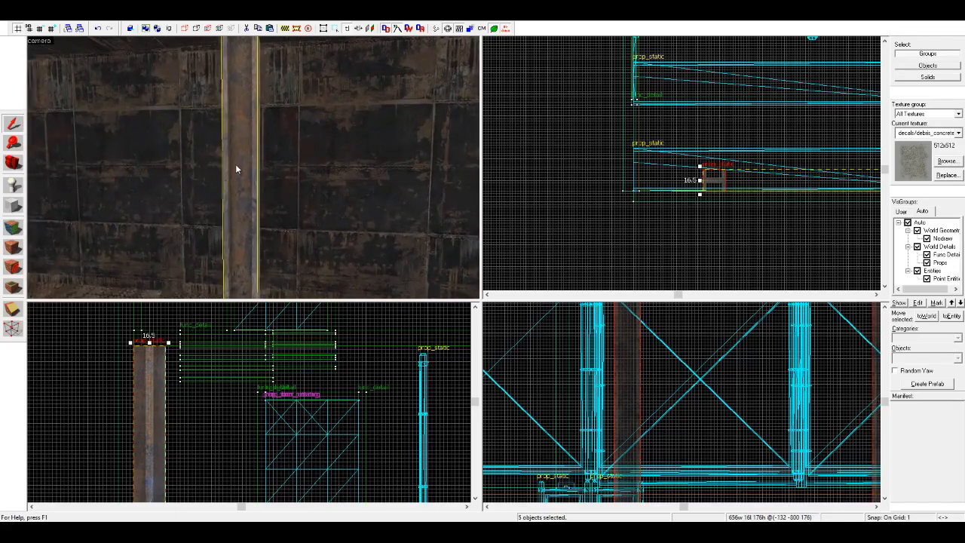
pyautogui.press('a')
pyautogui.keyDown('ctrl'); pyautogui.click(187, 168); pyautogui.keyUp('ctrl')
pyautogui.press('a')
pyautogui.keyDown('ctrl'); pyautogui.click(190, 166); pyautogui.keyUp('ctrl')
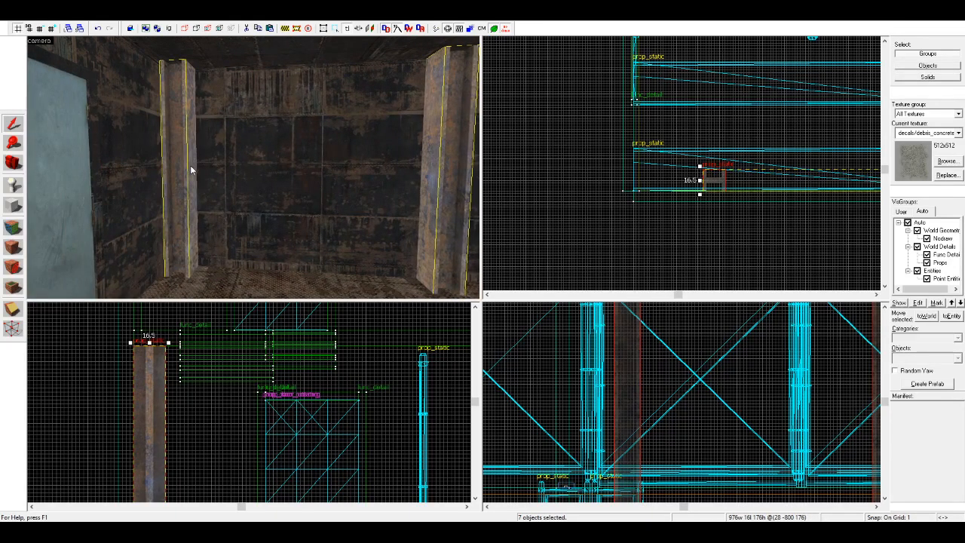
pyautogui.press('a')
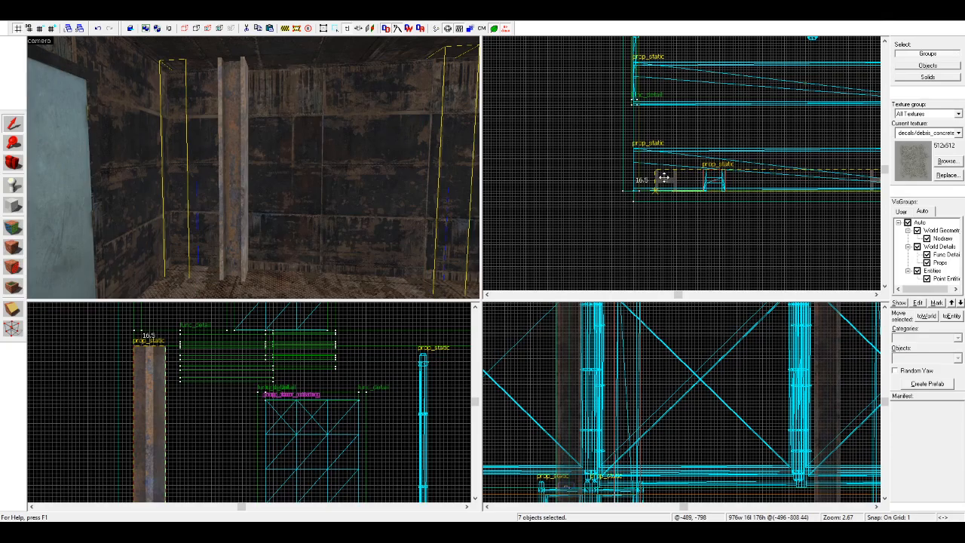
pyautogui.scroll(-8, 611, 215)
pyautogui.press('Escape')
pyautogui.scroll(3, 784, 227)
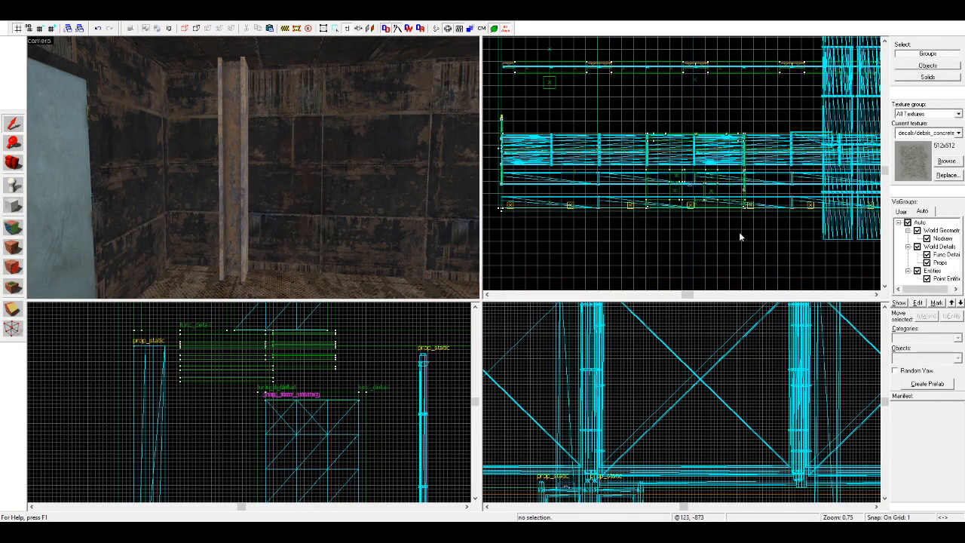
# Step: Examine the beam spacing along the corridor and the pit area beyond the fence
pyautogui.click(13, 163)
pyautogui.press('z')
pyautogui.press('w')
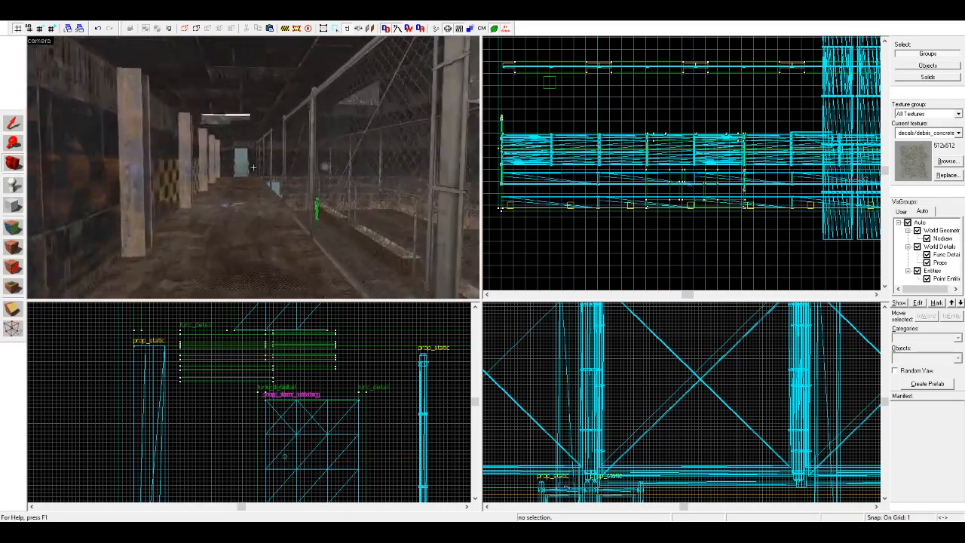
pyautogui.press('w')
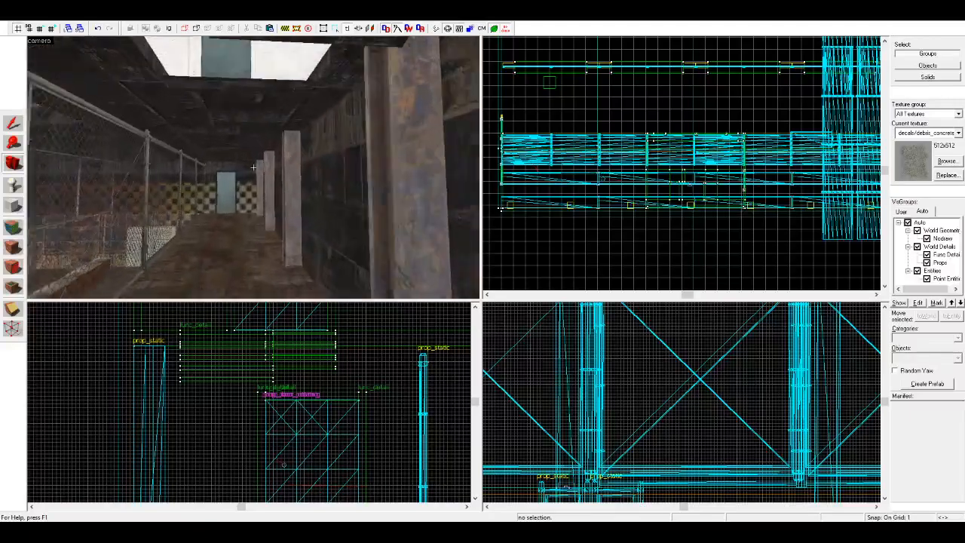
pyautogui.press('w')
pyautogui.press('z')
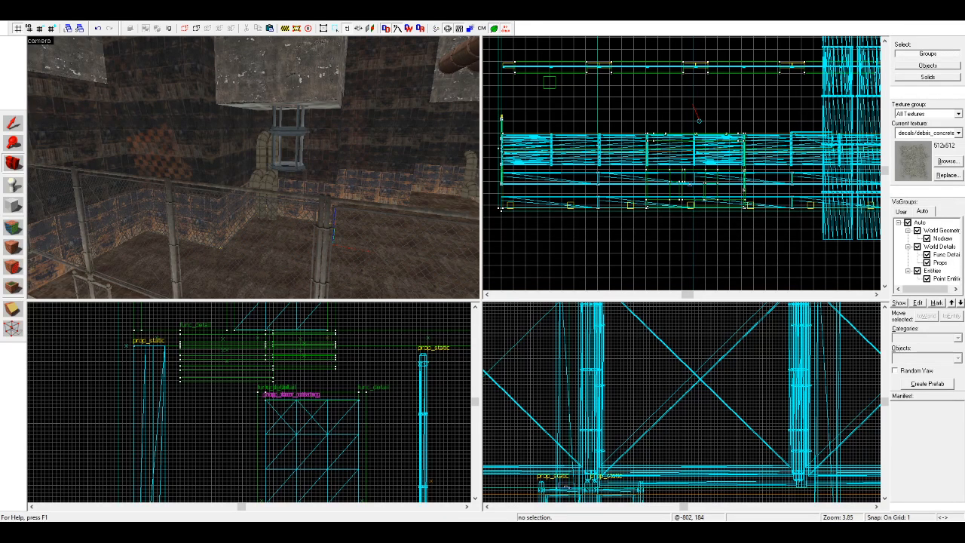
# Step: Examine the pit area beyond the fence, including its wall corners, hanging pipes and the observation window above
pyautogui.press('w')
pyautogui.moveTo(262, 184)
pyautogui.mouseDown()
pyautogui.moveTo(255, 156)
pyautogui.moveTo(254, 167)
pyautogui.mouseUp()
pyautogui.press('w')
pyautogui.press('w')
pyautogui.press('w')
pyautogui.press('w')
pyautogui.press('w')
pyautogui.moveTo(316, 167); pyautogui.dragTo(253, 167)
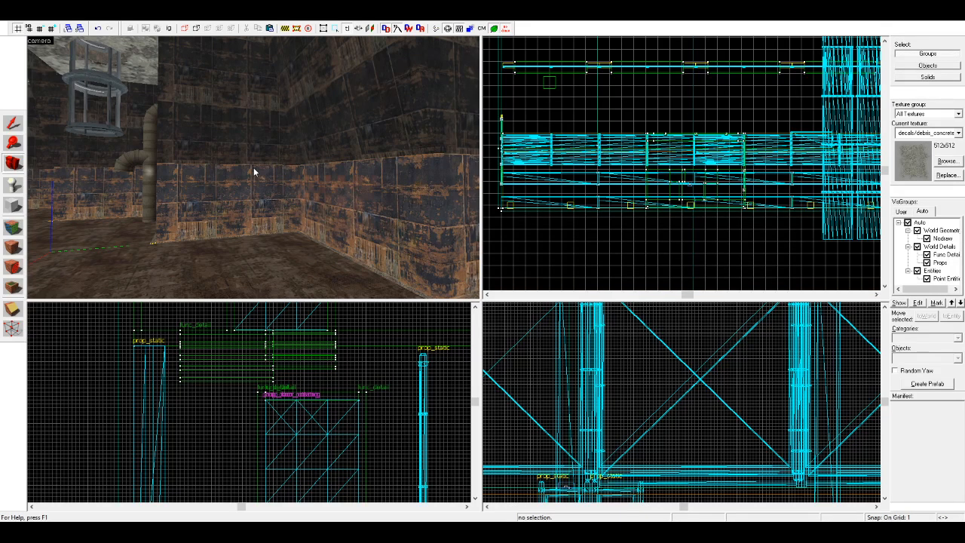
pyautogui.moveTo(254, 168); pyautogui.dragTo(253, 168)
pyautogui.press('w')
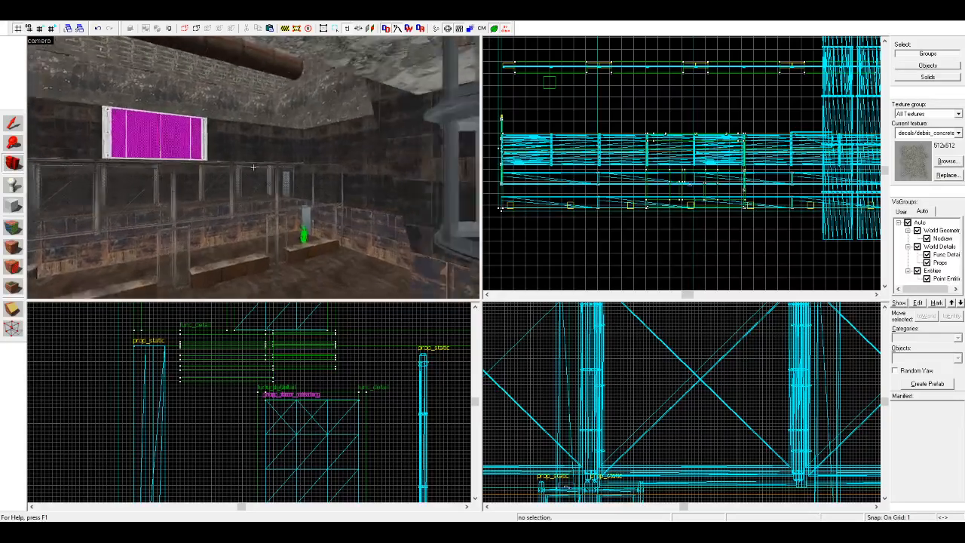
pyautogui.press('w')
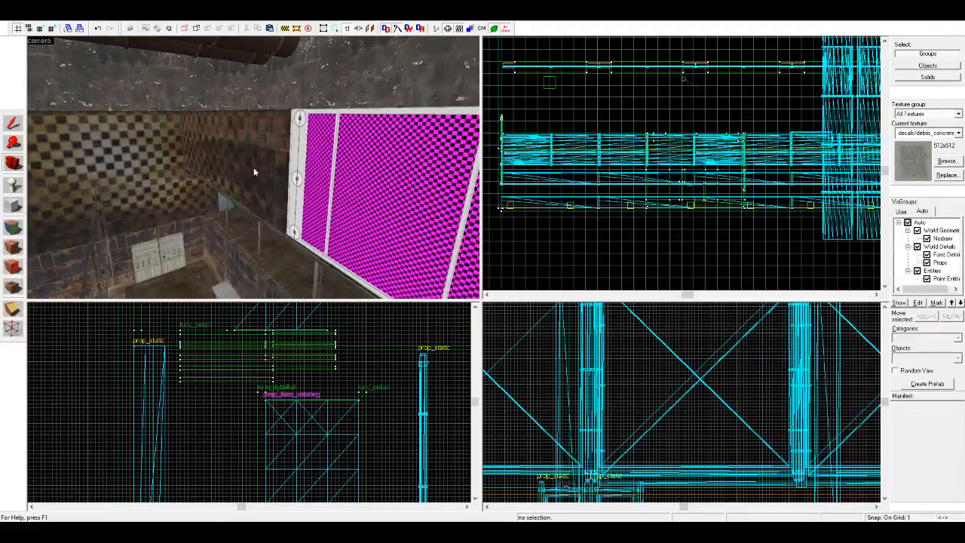
pyautogui.press('w')
# Step: Inspect the lower walkway with its doors and bench, and the chain-link fence beneath the observation window
pyautogui.press('z')
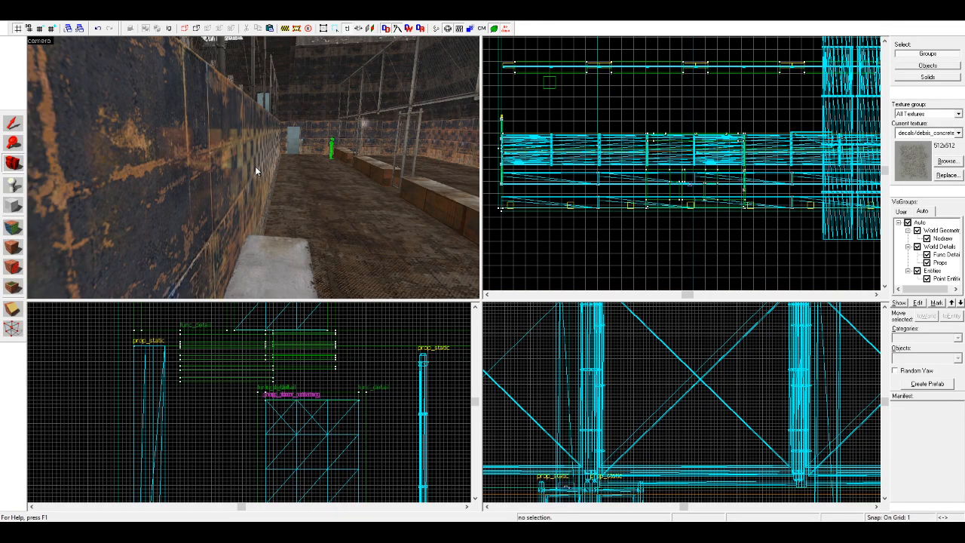
pyautogui.press('d')
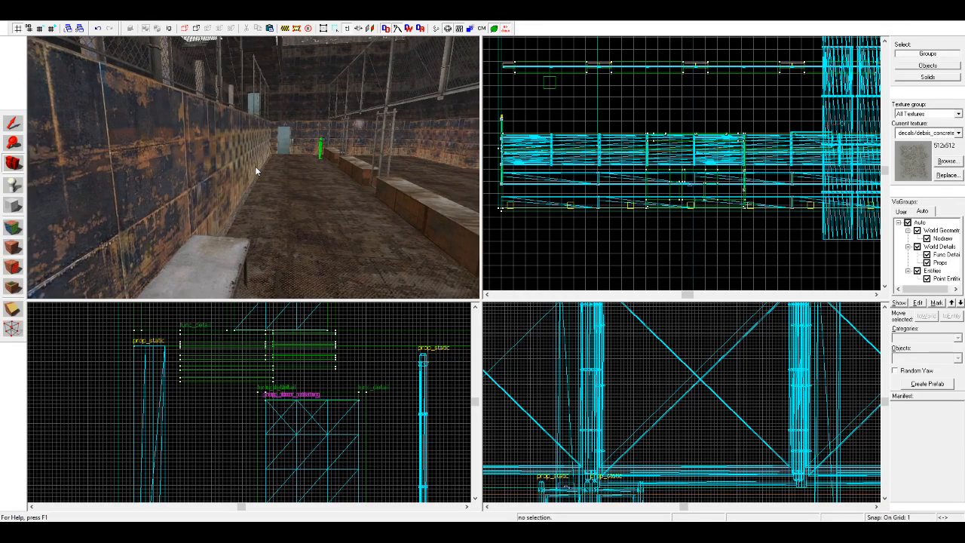
pyautogui.press('z')
pyautogui.press('w')
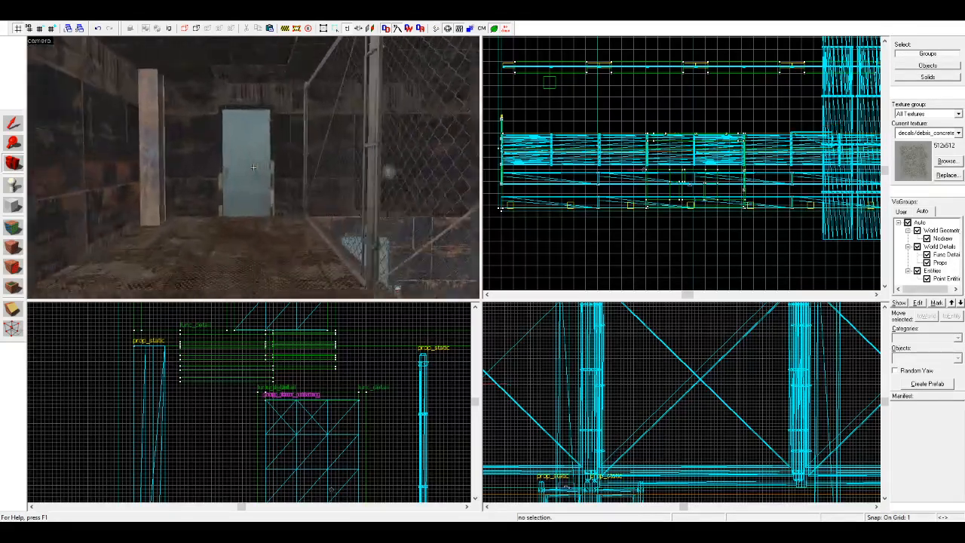
pyautogui.press('w')
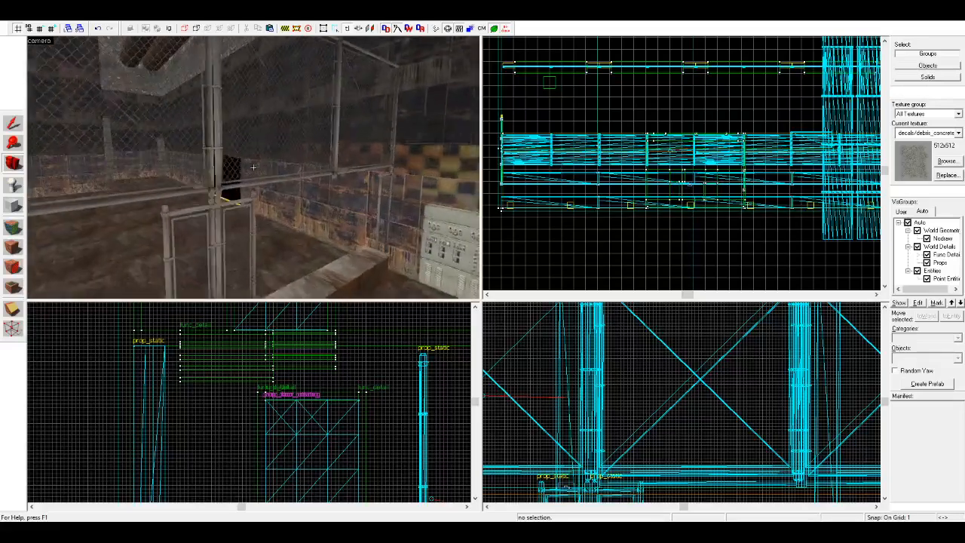
pyautogui.press('w')
pyautogui.press('z')
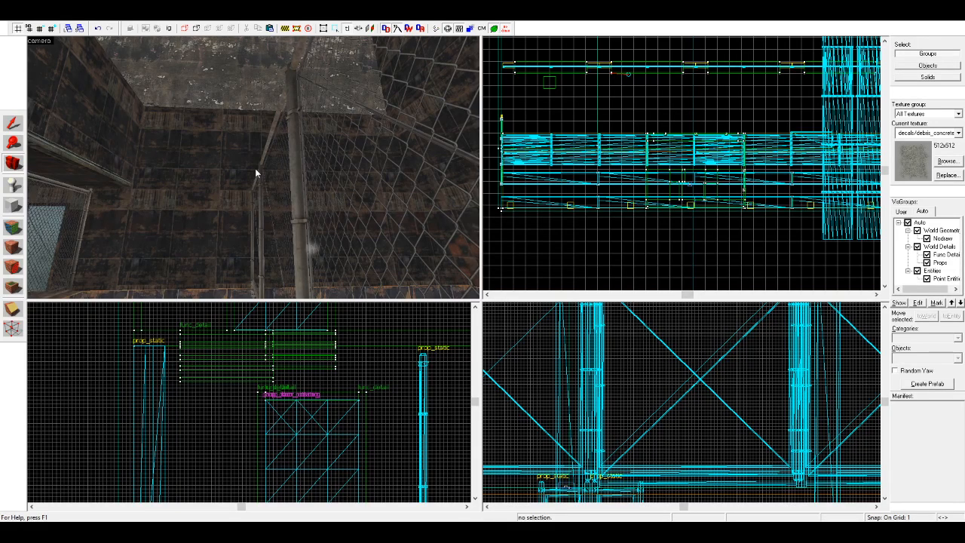
pyautogui.press('z')
pyautogui.press('w')
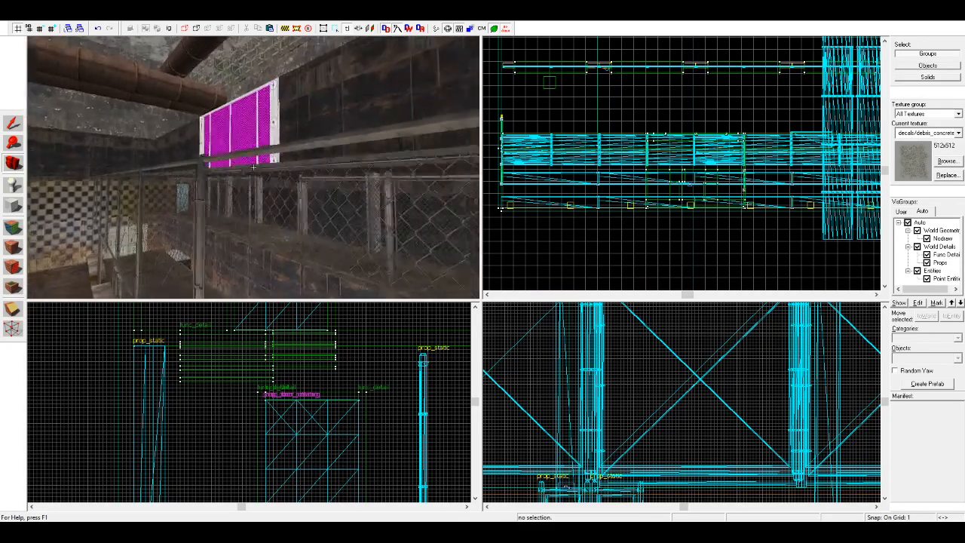
pyautogui.press('w')
pyautogui.press('z')
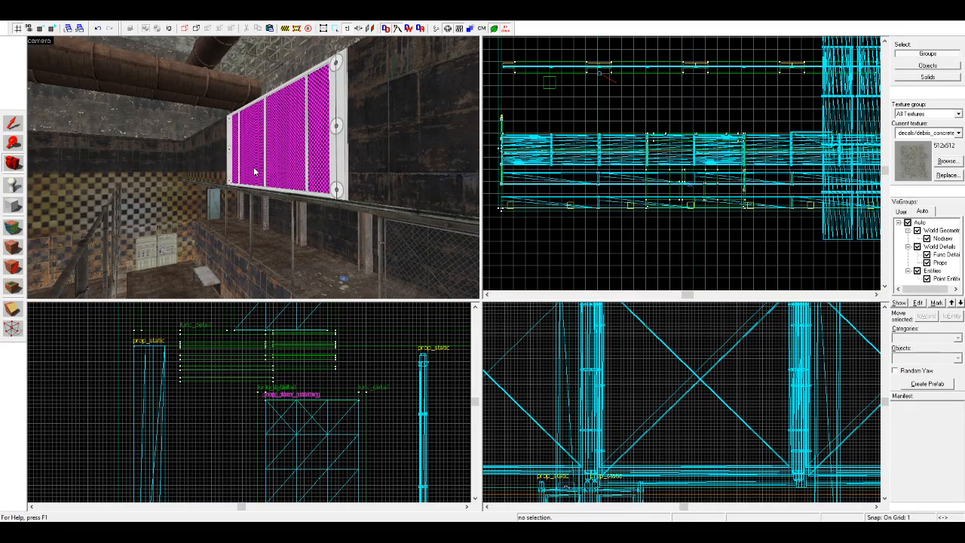
pyautogui.moveTo(255, 170)
pyautogui.mouseDown()
pyautogui.moveTo(198, 179)
pyautogui.moveTo(226, 173)
pyautogui.mouseUp()
pyautogui.press('w')
# Step: Try duplicating the eight upper chain-link fence sections higher and closer to the corridor, and delete the duplicates
pyautogui.click(13, 125)
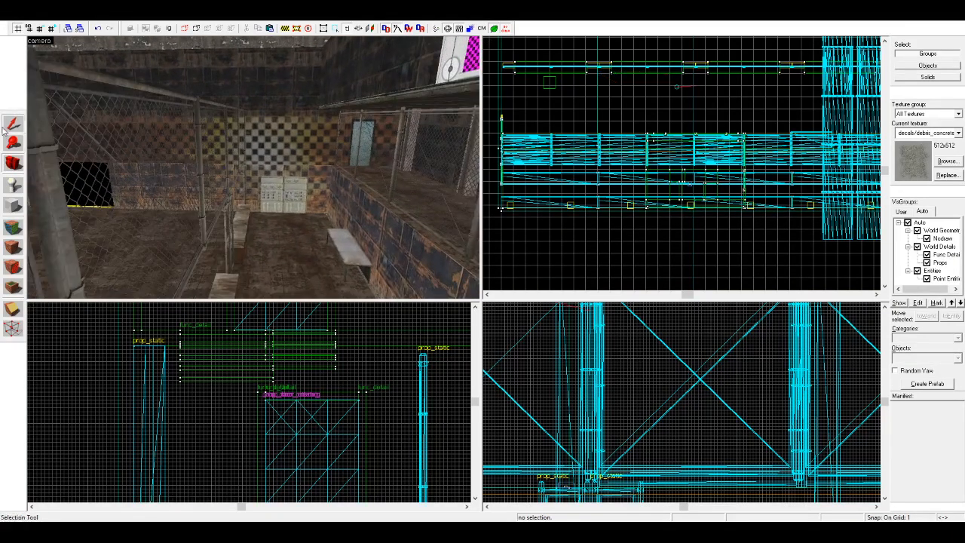
pyautogui.press('w')
pyautogui.click(157, 175)
pyautogui.press('w')
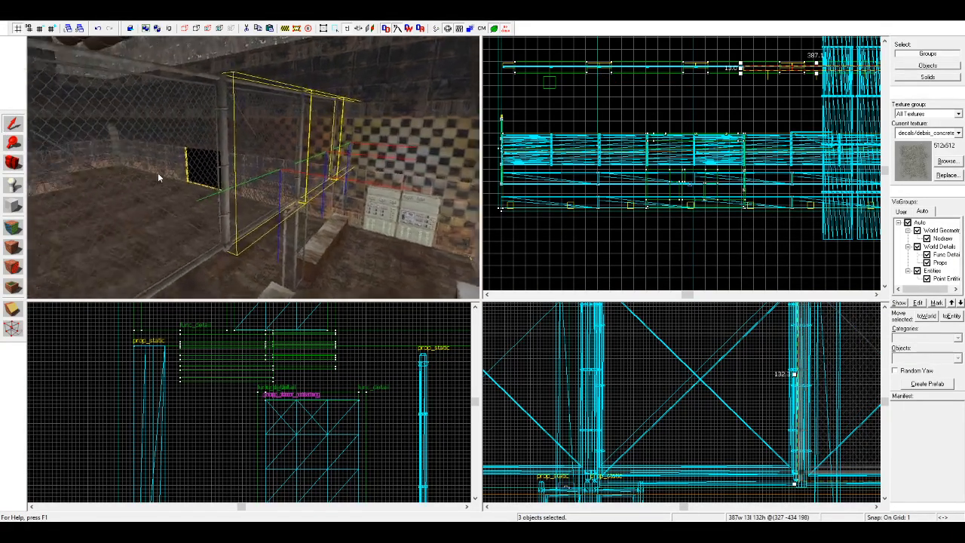
pyautogui.press('d')
pyautogui.keyDown('ctrl'); pyautogui.click(396, 161); pyautogui.keyUp('ctrl')
pyautogui.keyDown('ctrl'); pyautogui.click(230, 155); pyautogui.keyUp('ctrl')
pyautogui.keyDown('ctrl'); pyautogui.click(107, 150); pyautogui.keyUp('ctrl')
pyautogui.keyDown('ctrl'); pyautogui.click(46, 145); pyautogui.keyUp('ctrl')
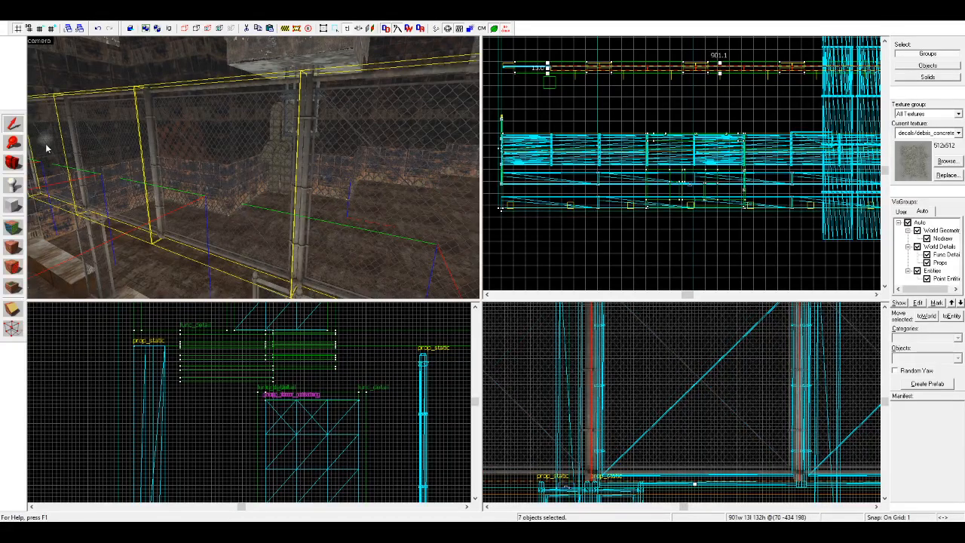
pyautogui.press('a')
pyautogui.press('s')
pyautogui.keyDown('ctrl'); pyautogui.click(100, 155); pyautogui.keyUp('ctrl')
pyautogui.scroll(-9, 235, 386)
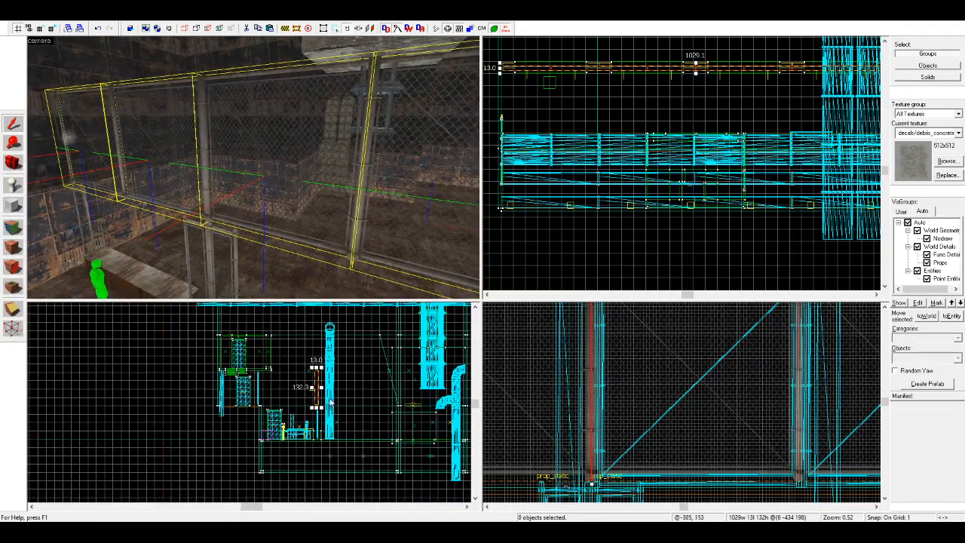
pyautogui.scroll(5, 316, 371)
pyautogui.keyDown('shift'); pyautogui.moveTo(306, 396); pyautogui.dragTo(291, 363); pyautogui.keyUp('shift')
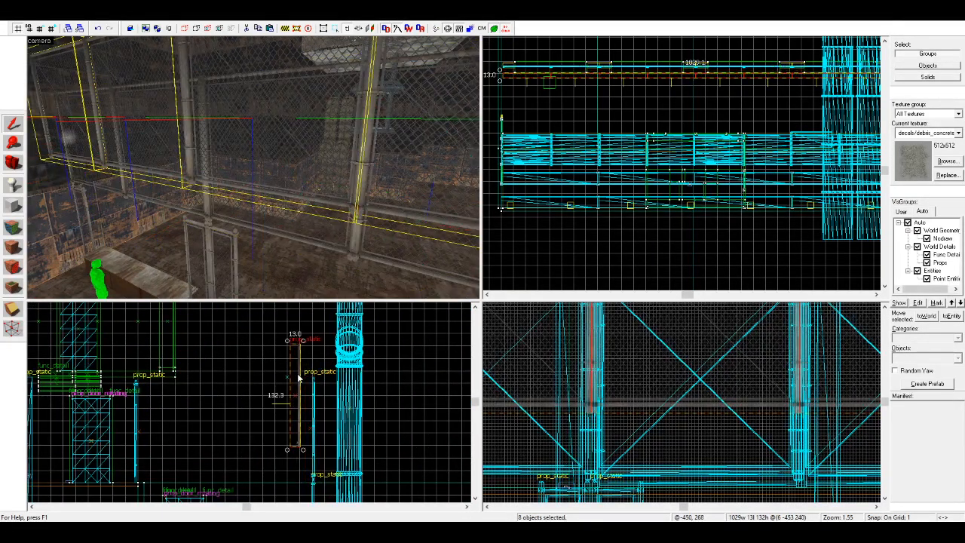
pyautogui.press('Delete')
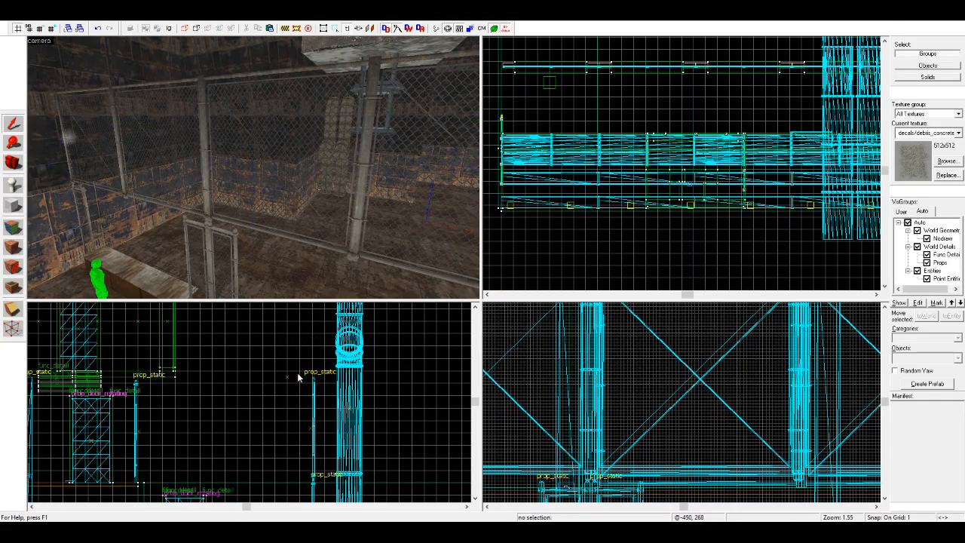
# Step: Examine the large pit floor, the dark wall opening and the sightline back toward the fence and control cabinets
pyautogui.press('z')
pyautogui.press('w')
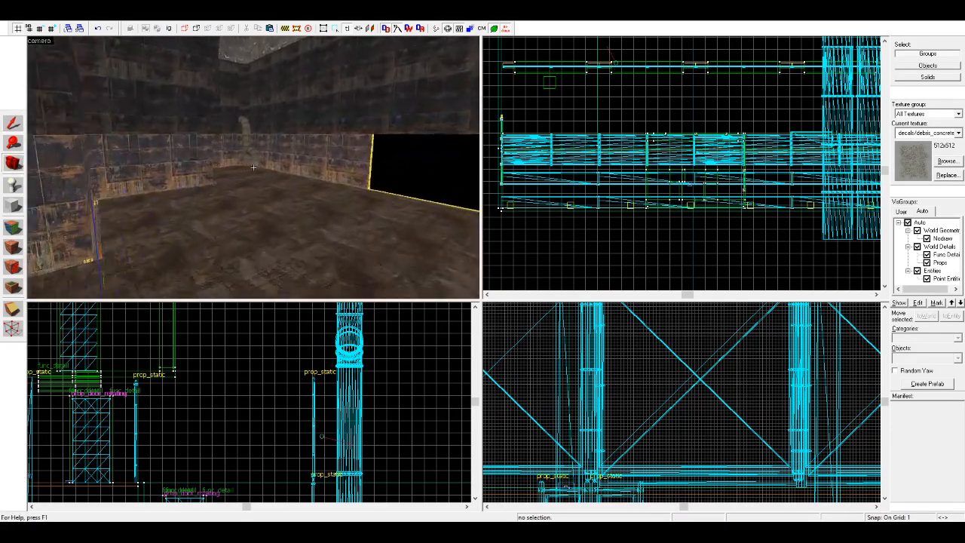
pyautogui.press('z')
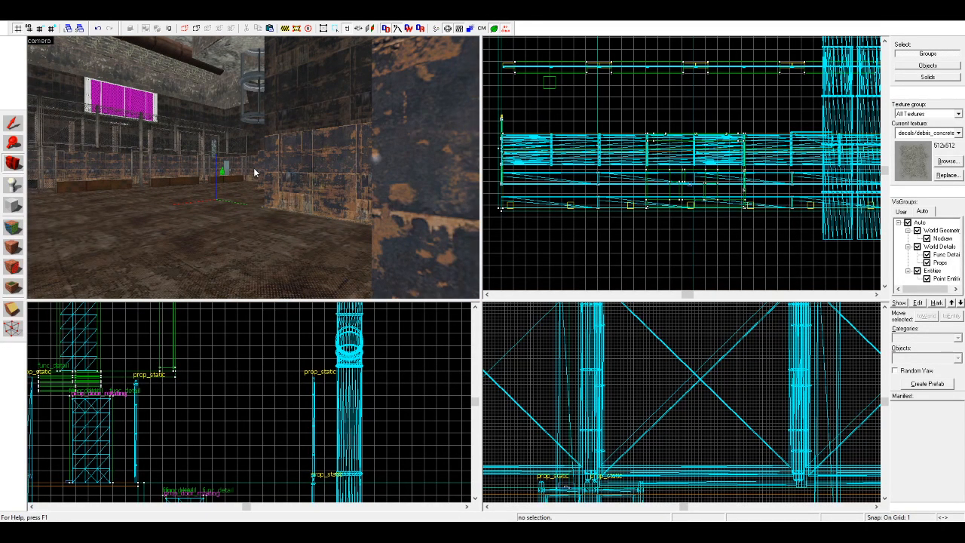
pyautogui.press('w')
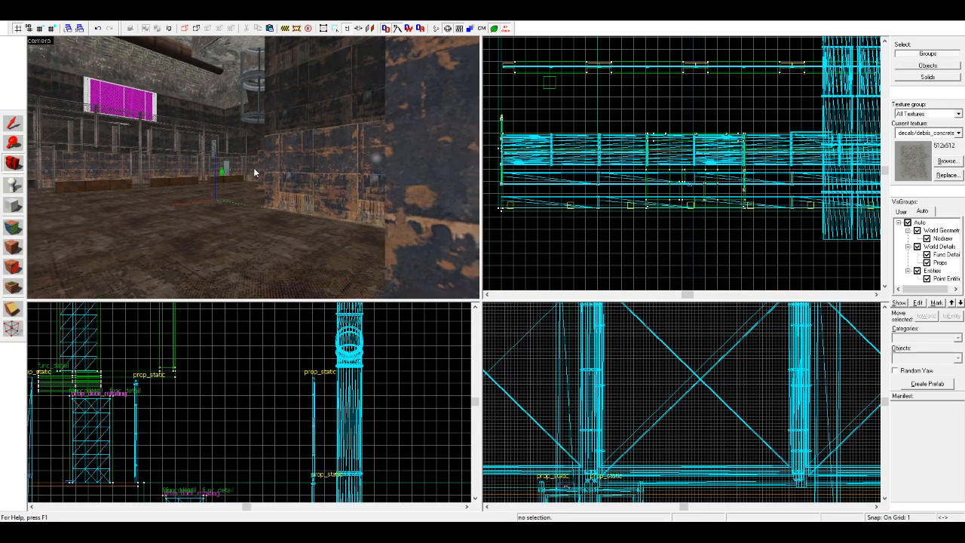
pyautogui.press('w')
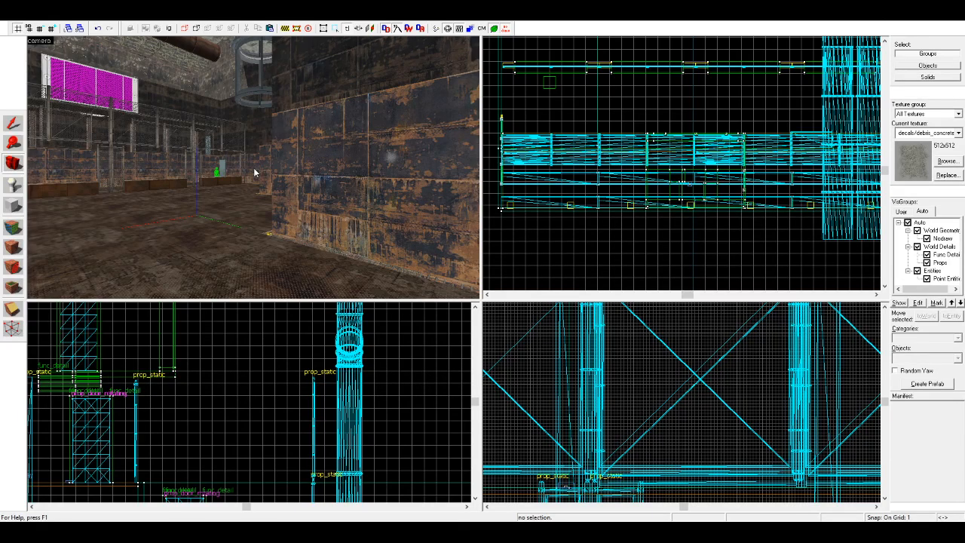
pyautogui.press('w')
pyautogui.press('w')
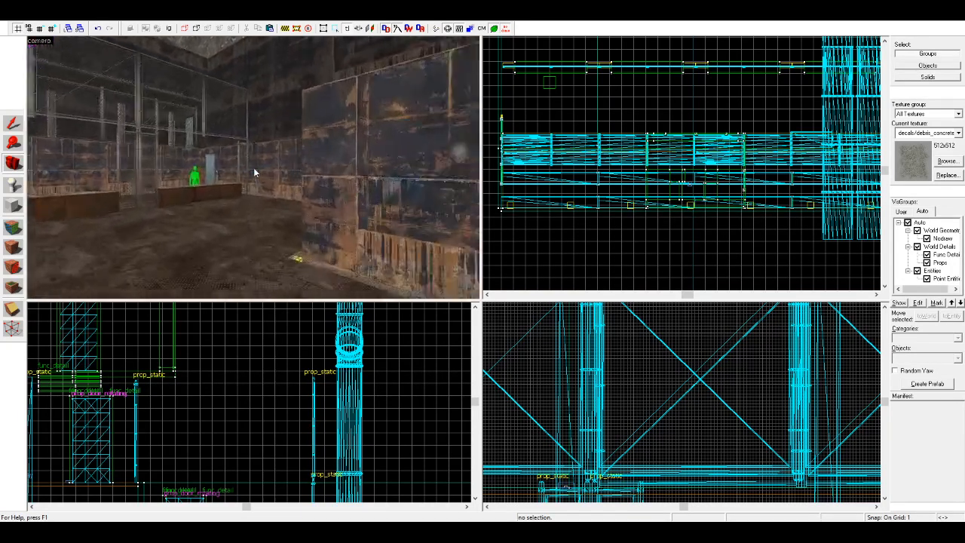
pyautogui.press('z')
pyautogui.press('w')
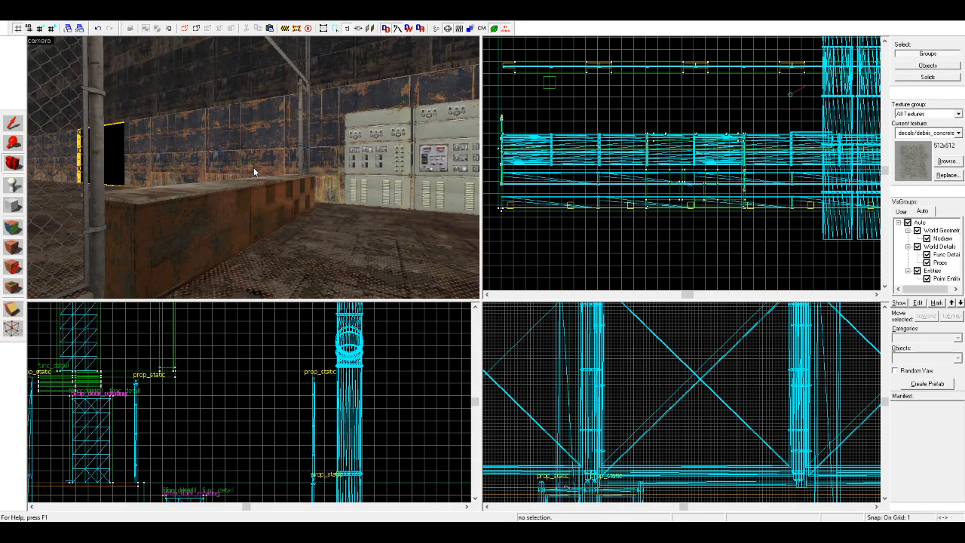
# Step: Check the vertical pipes, the walkway along the low wall and the hanging concrete blocks above the pit
pyautogui.press('z')
pyautogui.press('w')
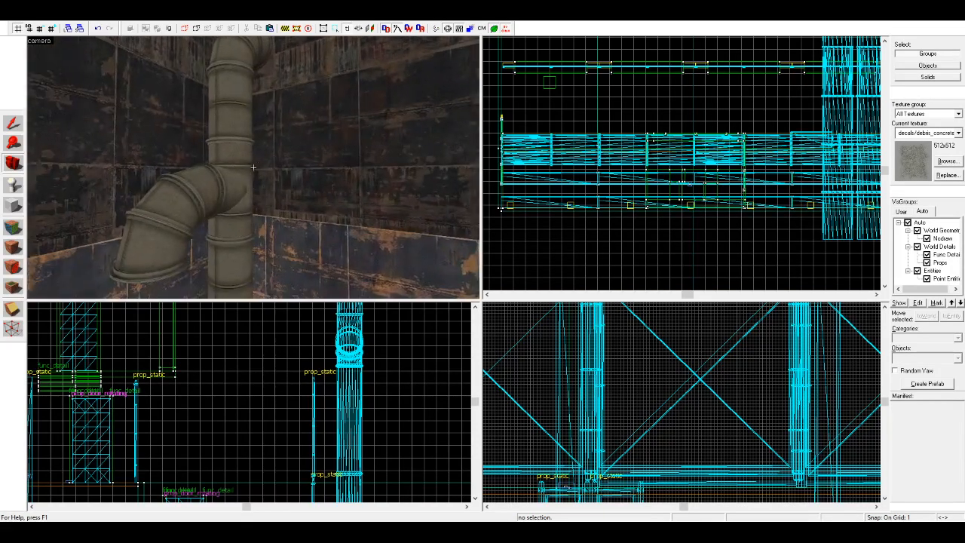
pyautogui.press('w')
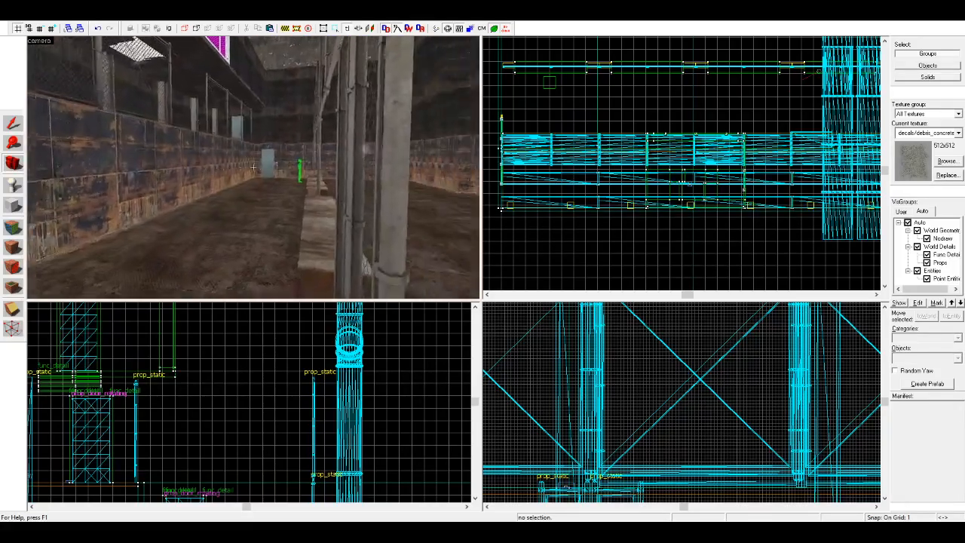
pyautogui.press('w')
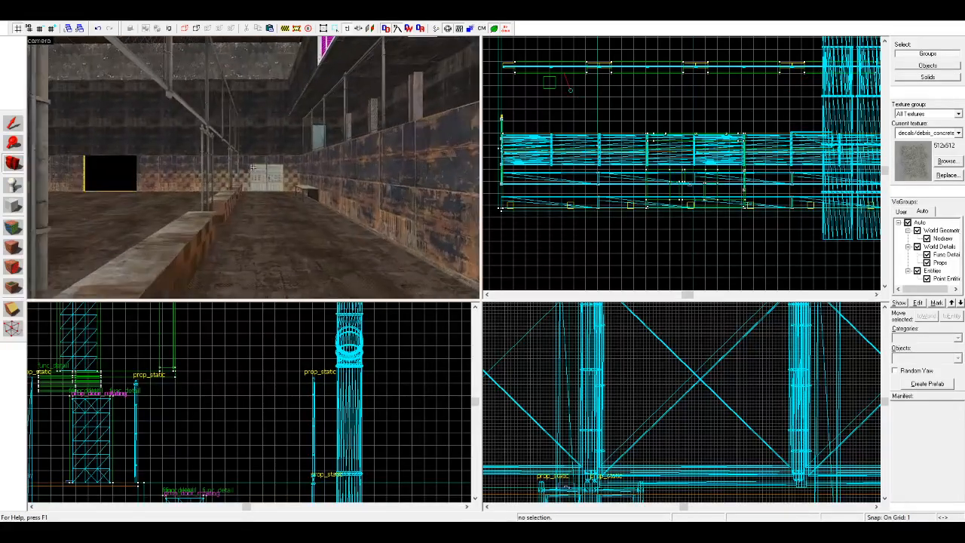
pyautogui.press('w')
pyautogui.press('z')
pyautogui.press('z')
pyautogui.press('w')
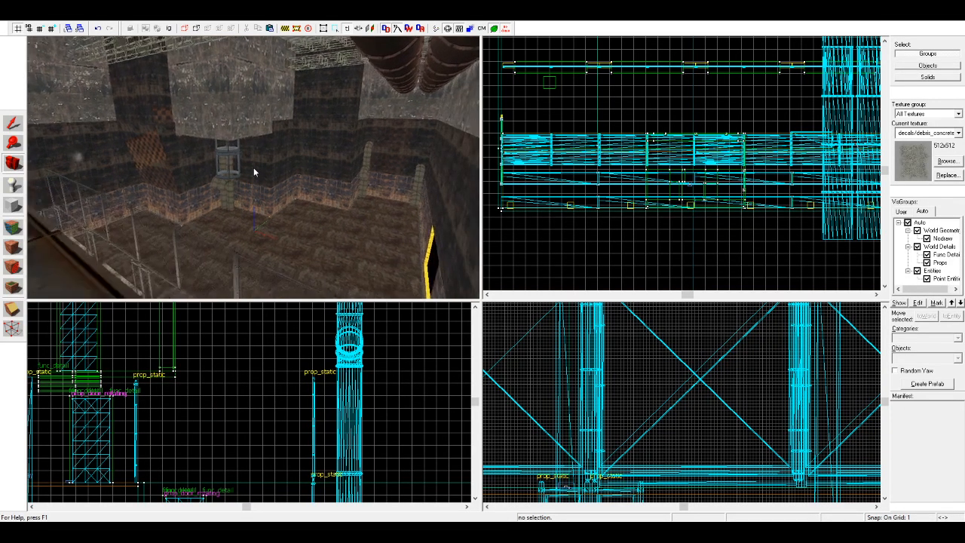
pyautogui.press('w')
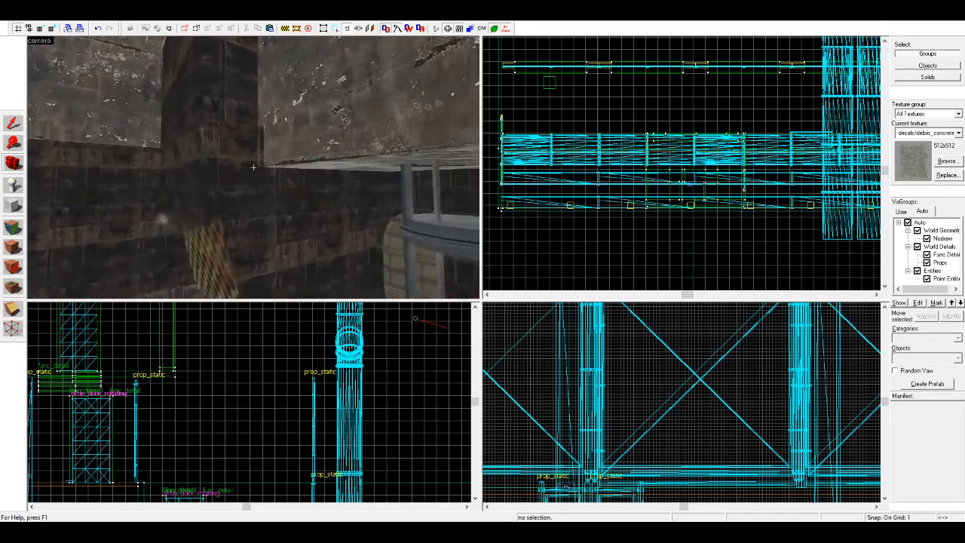
# Step: Delete the upper thin wall solid at the corner beside the hanging concrete block
pyautogui.press('z')
pyautogui.click(254, 176)
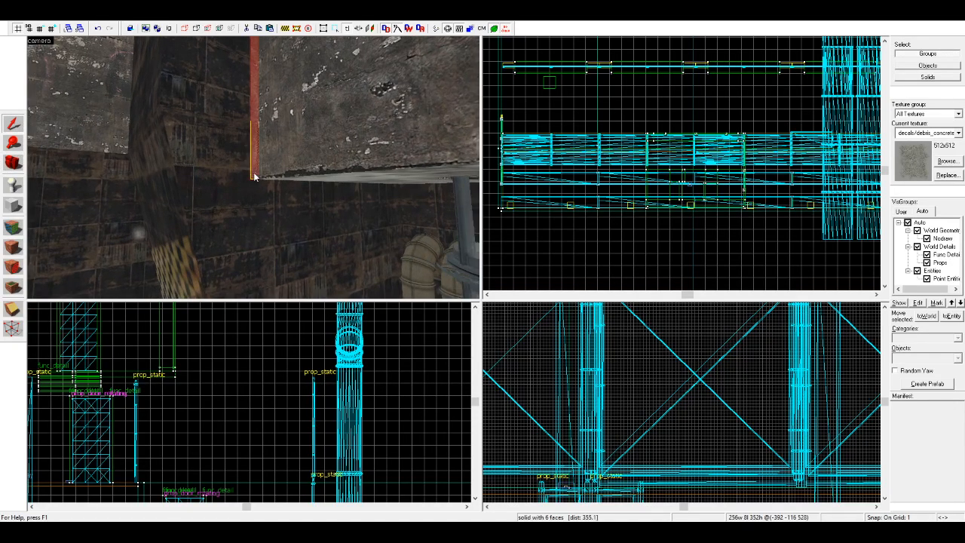
pyautogui.press('w')
pyautogui.click(239, 175)
pyautogui.click(249, 172)
pyautogui.scroll(5, 573, 142)
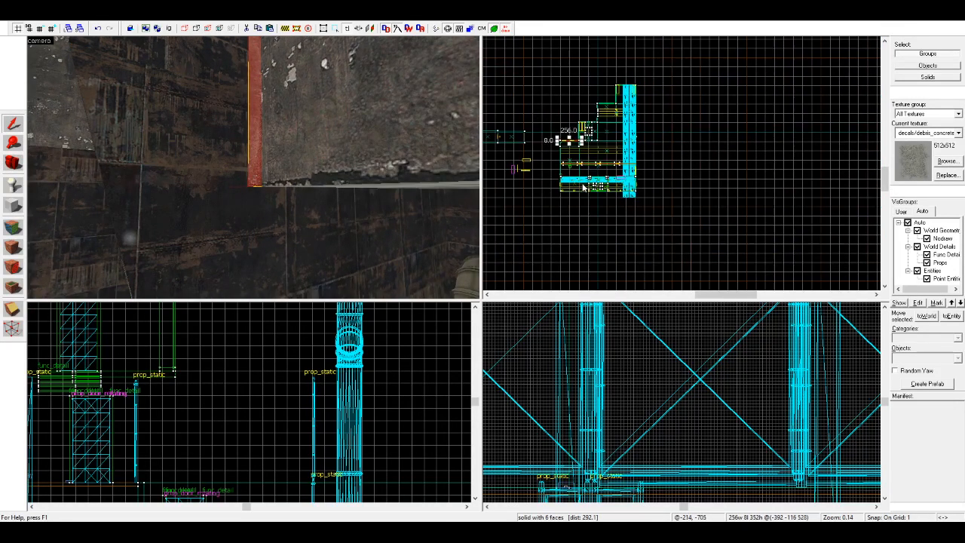
pyautogui.click(573, 140)
pyautogui.click(573, 140)
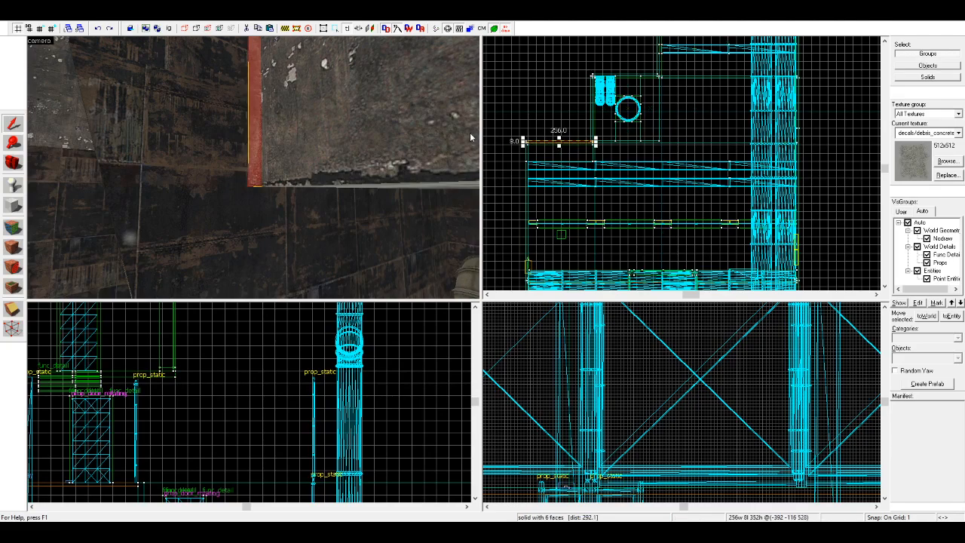
pyautogui.scroll(7, 594, 140)
pyautogui.moveTo(593, 132); pyautogui.dragTo(587, 132)
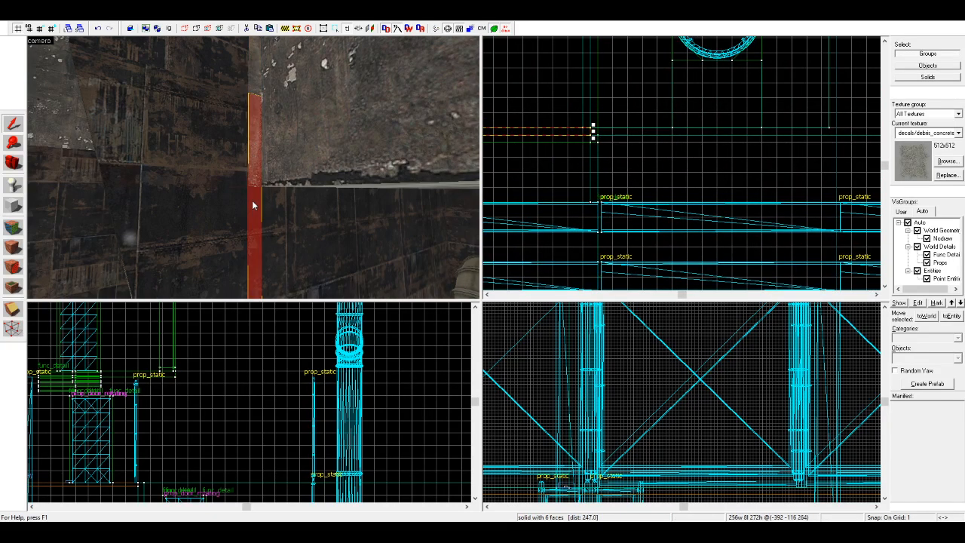
pyautogui.click(259, 81)
pyautogui.scroll(-3, 260, 81)
pyautogui.press('Delete')
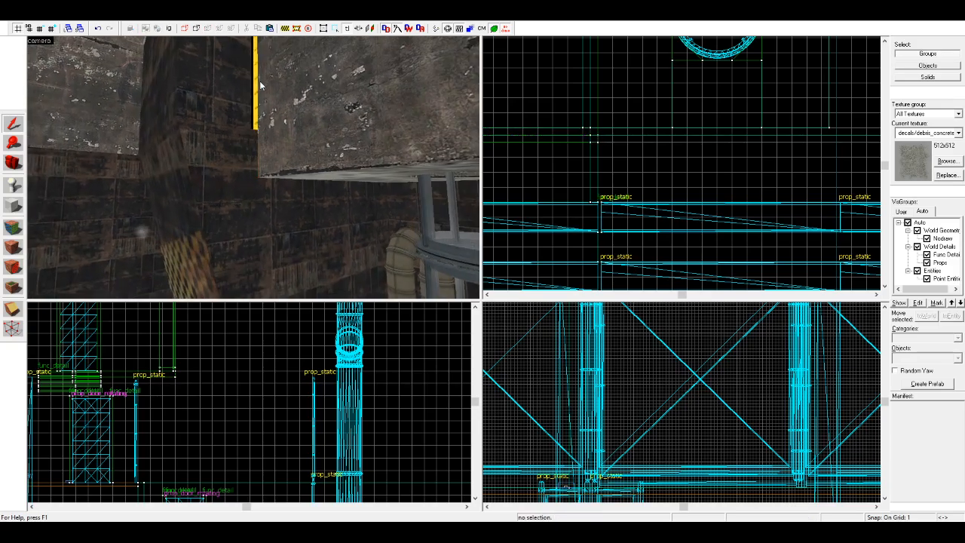
# Step: Stretch the lower thin wall solid beside the concrete block upward to cover the gap at the corner
pyautogui.click(251, 143)
pyautogui.click(254, 144)
pyautogui.scroll(-9, 264, 448)
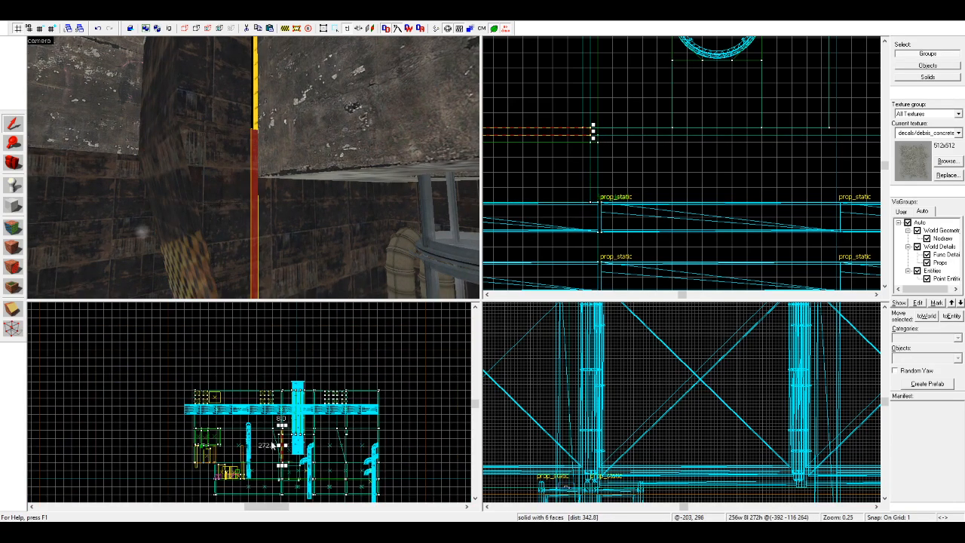
pyautogui.scroll(4, 264, 447)
pyautogui.press('Escape')
pyautogui.scroll(8, 271, 347)
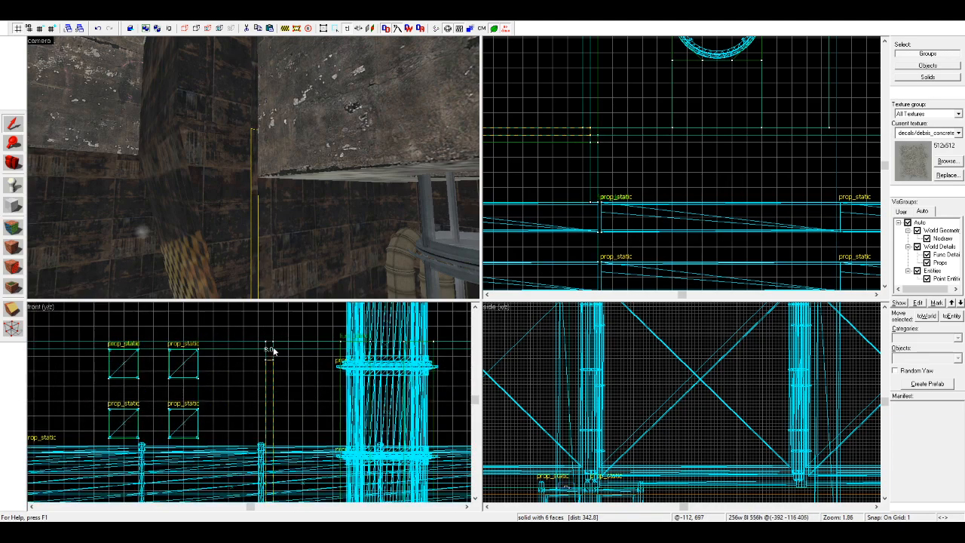
pyautogui.scroll(-6, 234, 101)
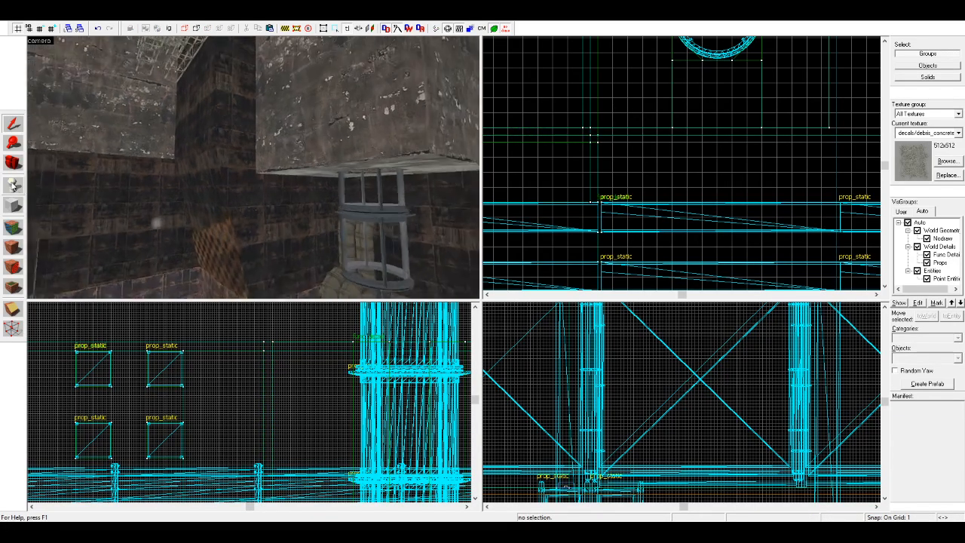
# Step: Examine the pit from floor level, including the lower walls, the dark opening, the vertical pipes and the repaired corner
pyautogui.click(13, 163)
pyautogui.moveTo(162, 166); pyautogui.dragTo(255, 173)
pyautogui.press('w')
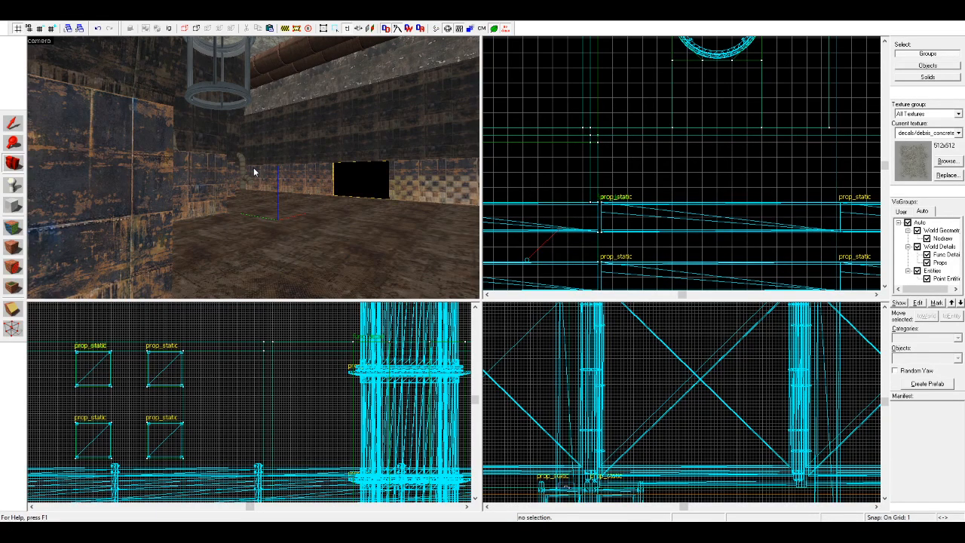
pyautogui.press('w')
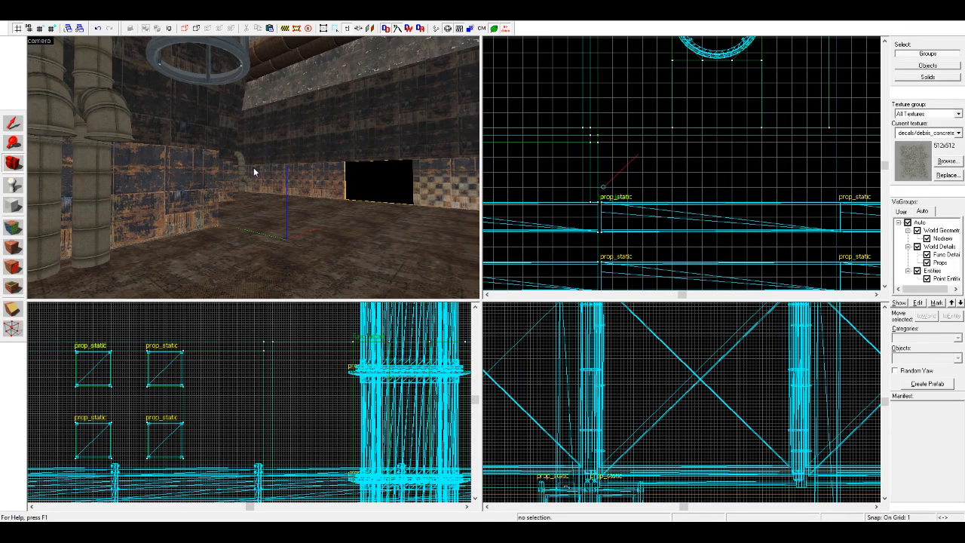
pyautogui.press('w')
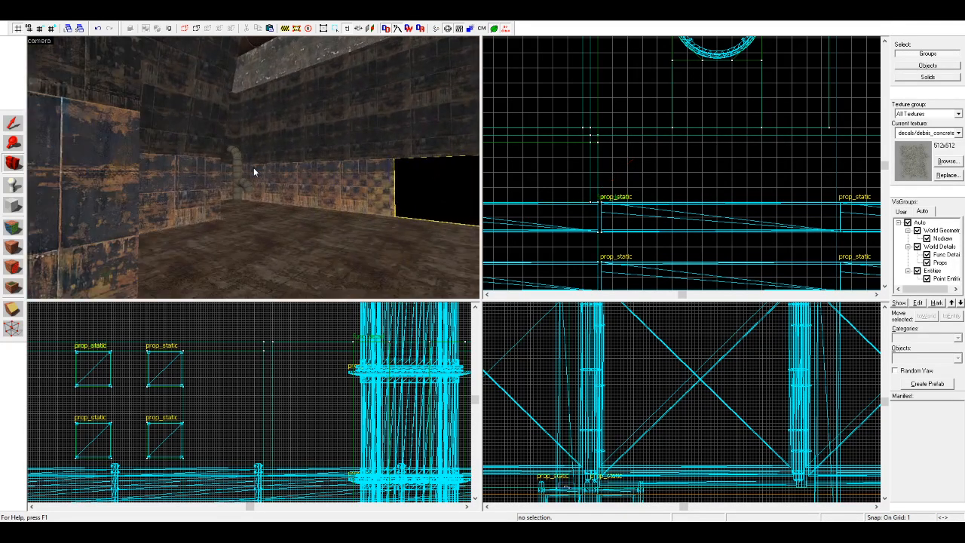
pyautogui.press('w')
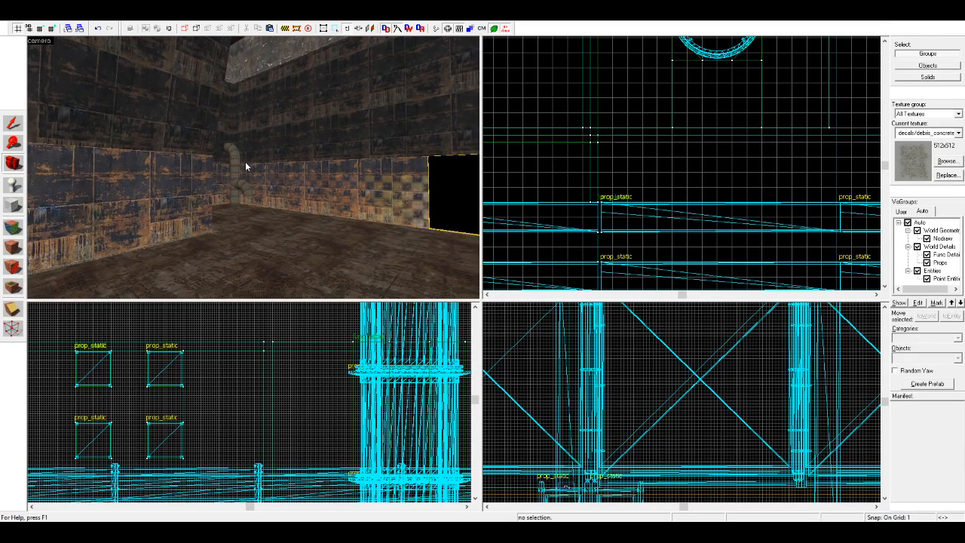
pyautogui.press('w')
pyautogui.press('z')
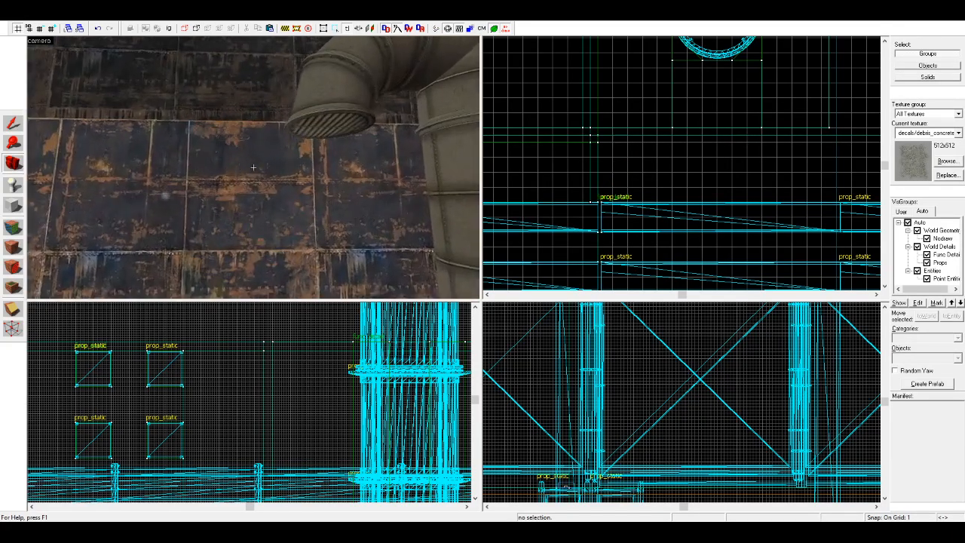
pyautogui.press('w')
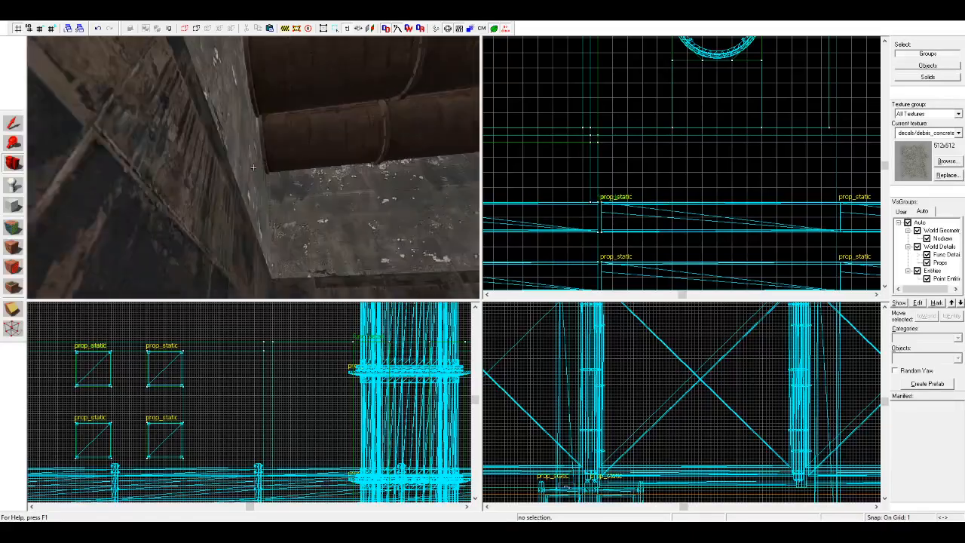
pyautogui.press('z')
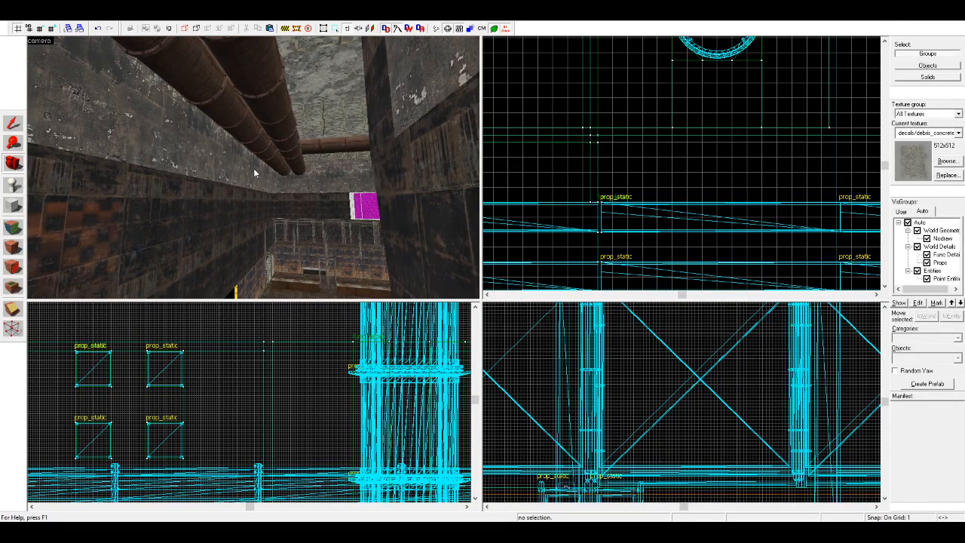
# Step: Inspect the observation room from outside, the fenced corridor beneath it and the broken ceiling hole seen from below
pyautogui.press('z')
pyautogui.press('w')
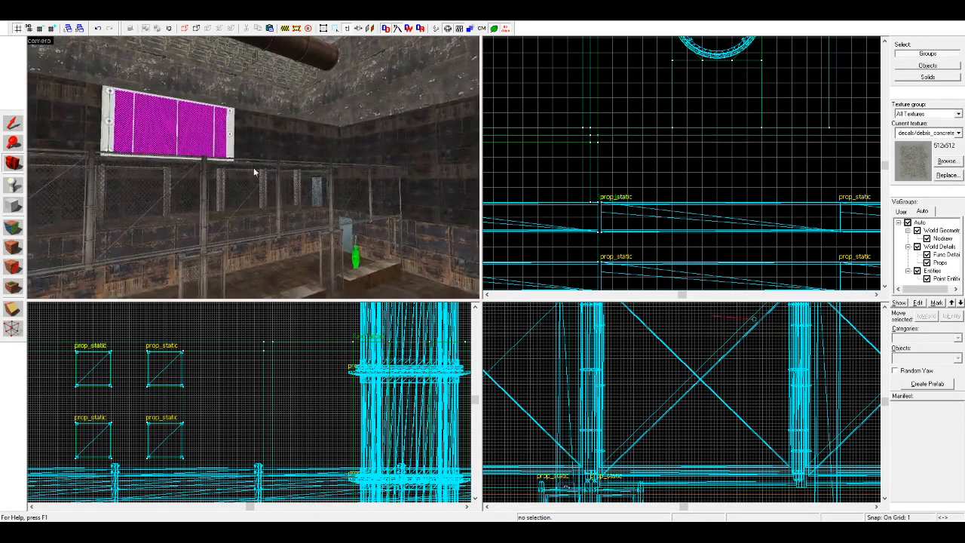
pyautogui.press('w')
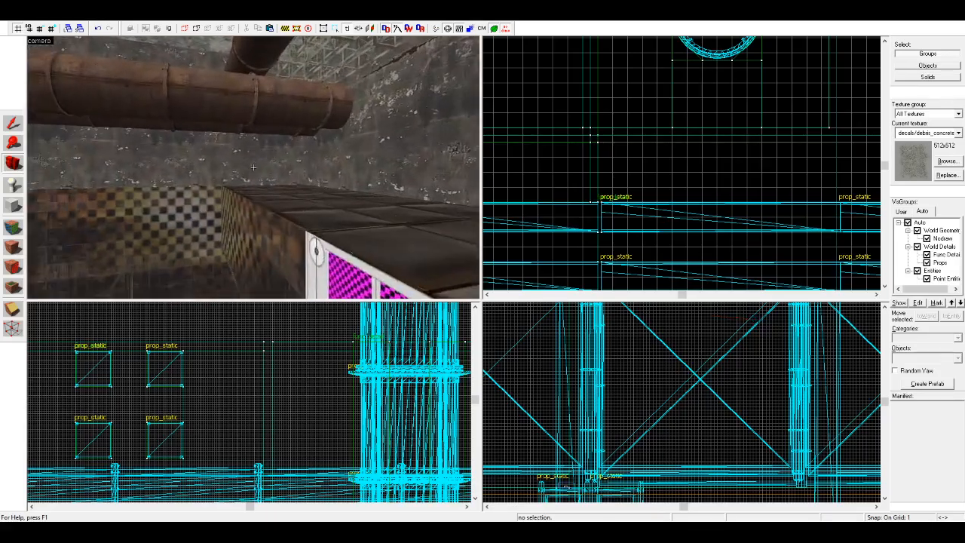
pyautogui.press('w')
pyautogui.press('z')
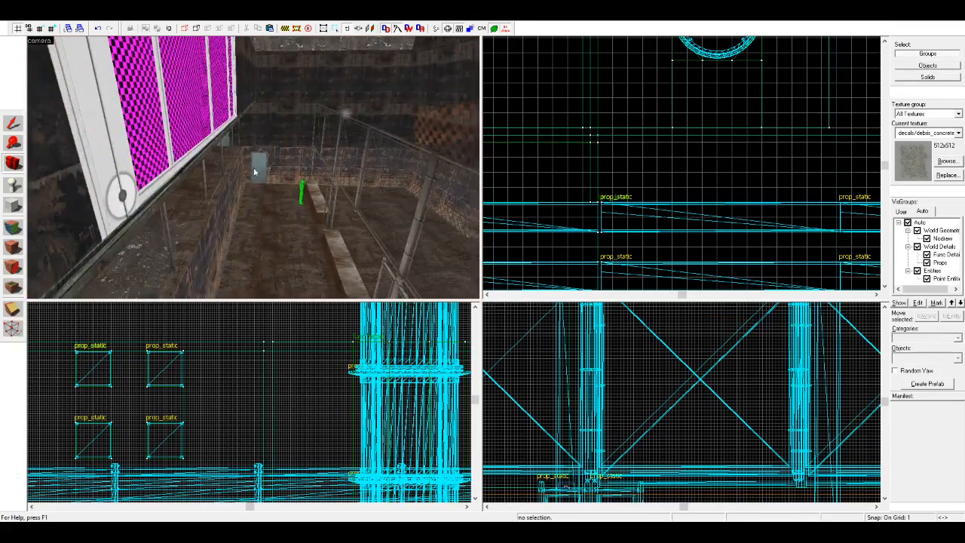
pyautogui.press('w')
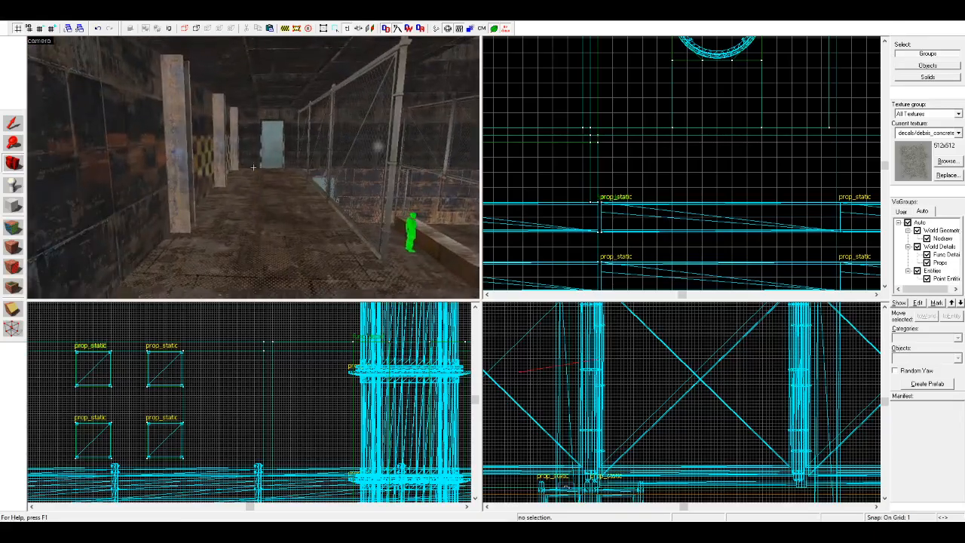
pyautogui.press('z')
pyautogui.press('z')
pyautogui.press('s')
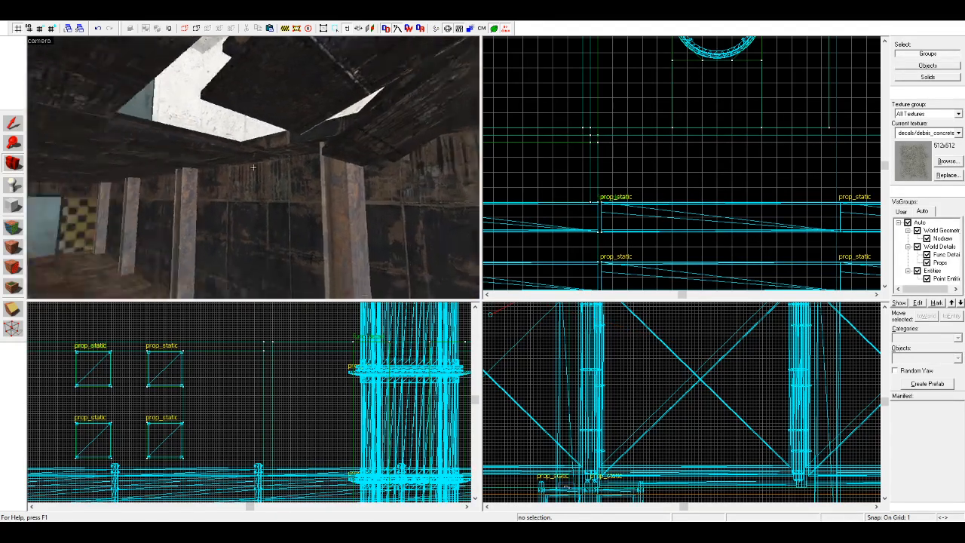
pyautogui.press('z')
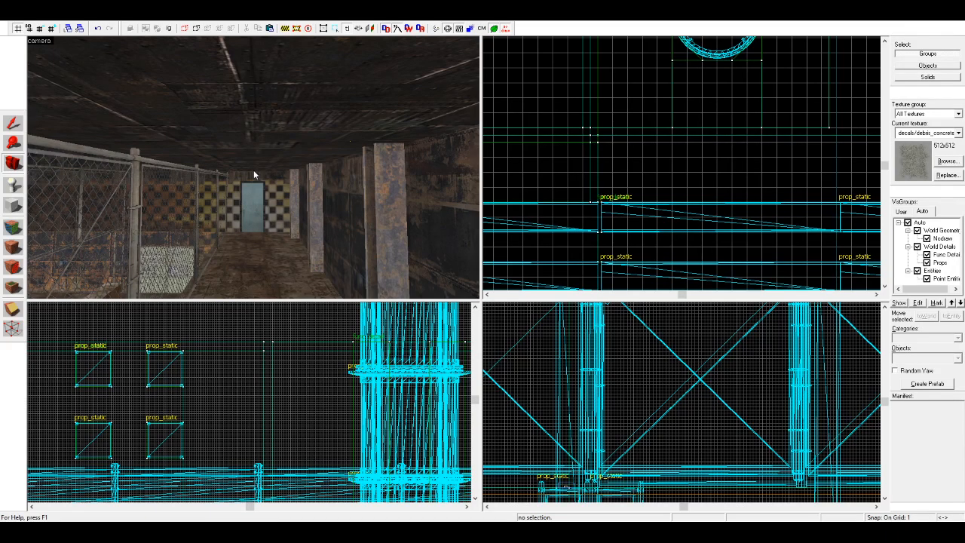
pyautogui.press('z')
pyautogui.press('w')
pyautogui.press('z')
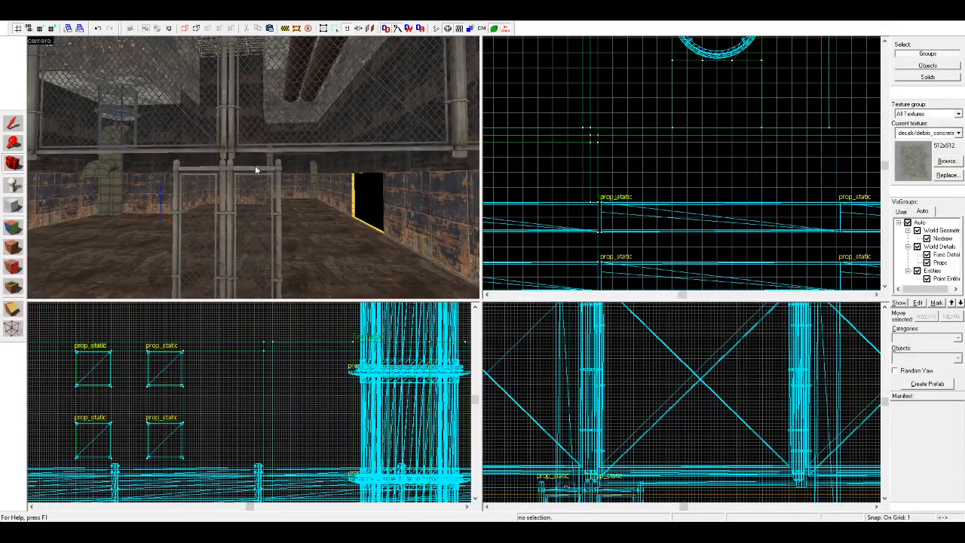
# Step: Check the upper chain-link panels and the lower fence frames along the edge of the pit for misaligned posts
pyautogui.press('a')
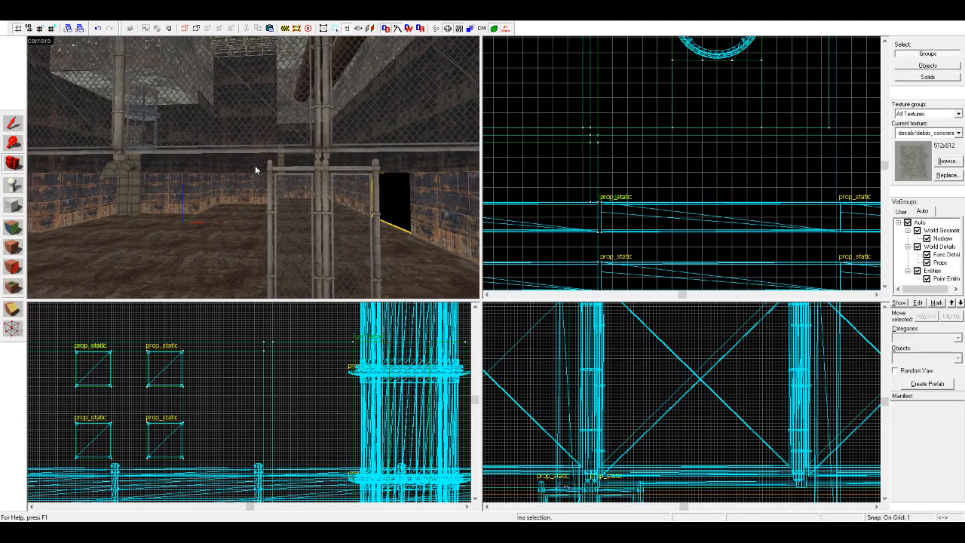
pyautogui.press('a')
pyautogui.press('s')
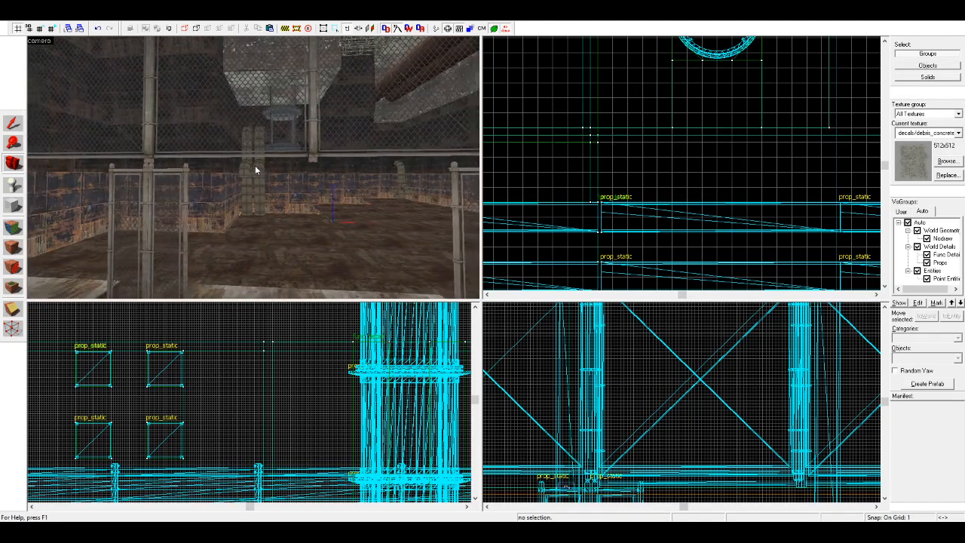
pyautogui.press('w')
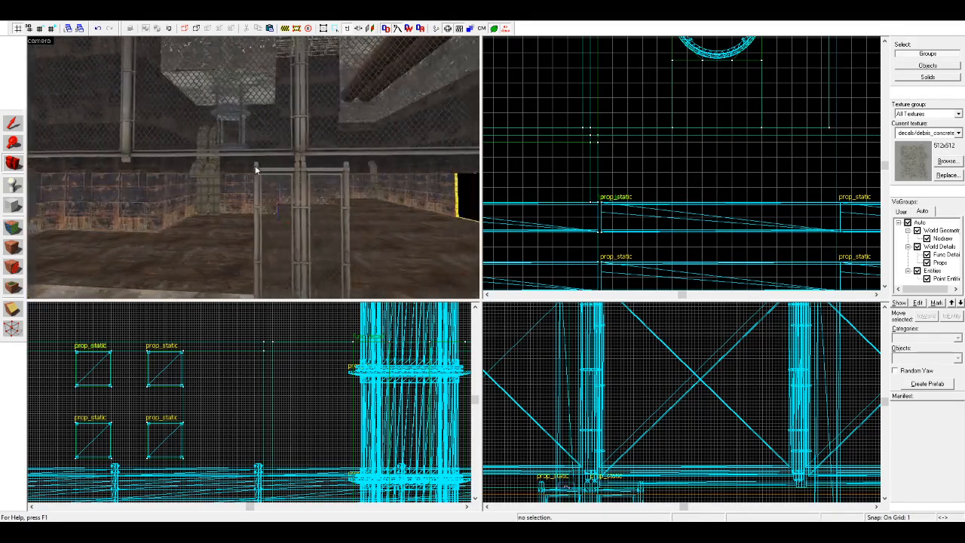
pyautogui.press('d')
pyautogui.press('w')
pyautogui.press('d')
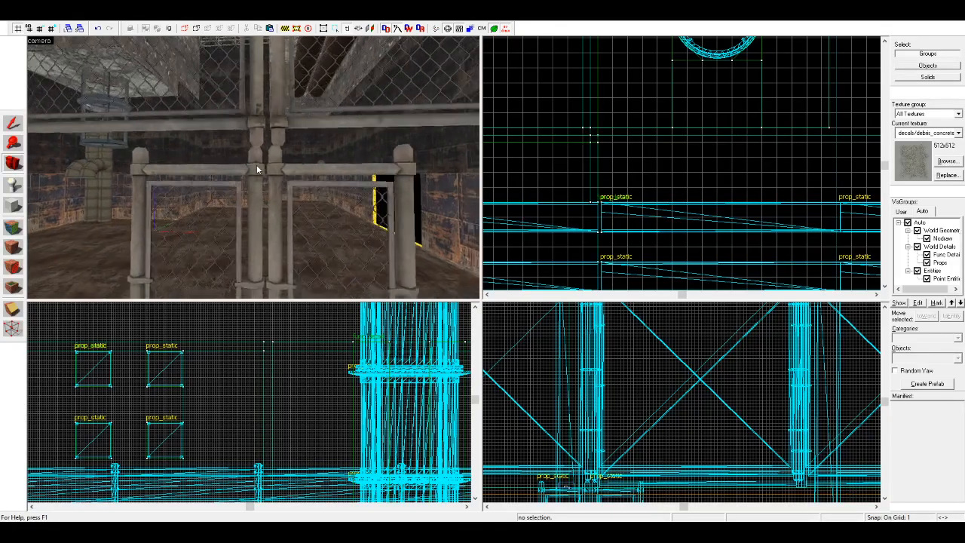
pyautogui.press('s')
pyautogui.press('d')
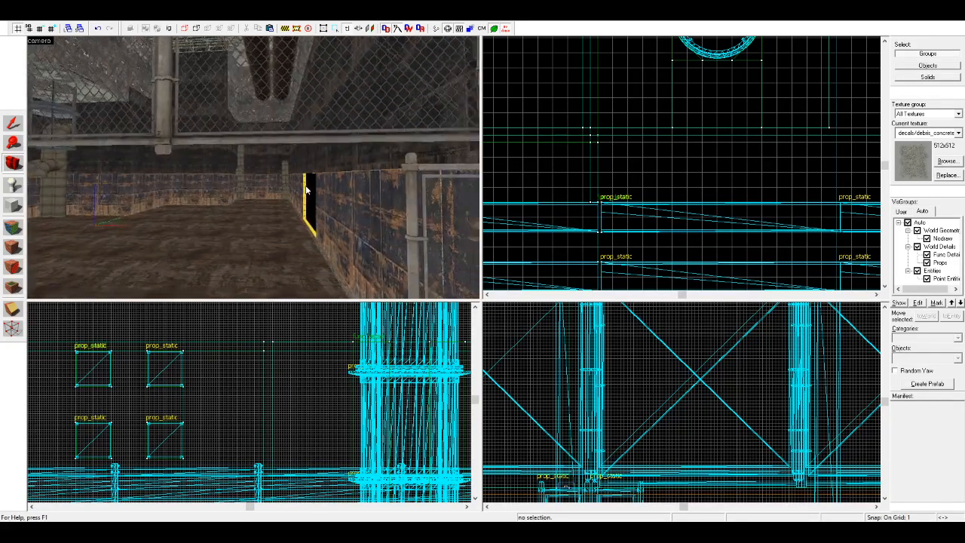
pyautogui.press('a')
# Step: Select the upper fence section above the lower fence frame and adjust its position along the fence line
pyautogui.click(12, 123)
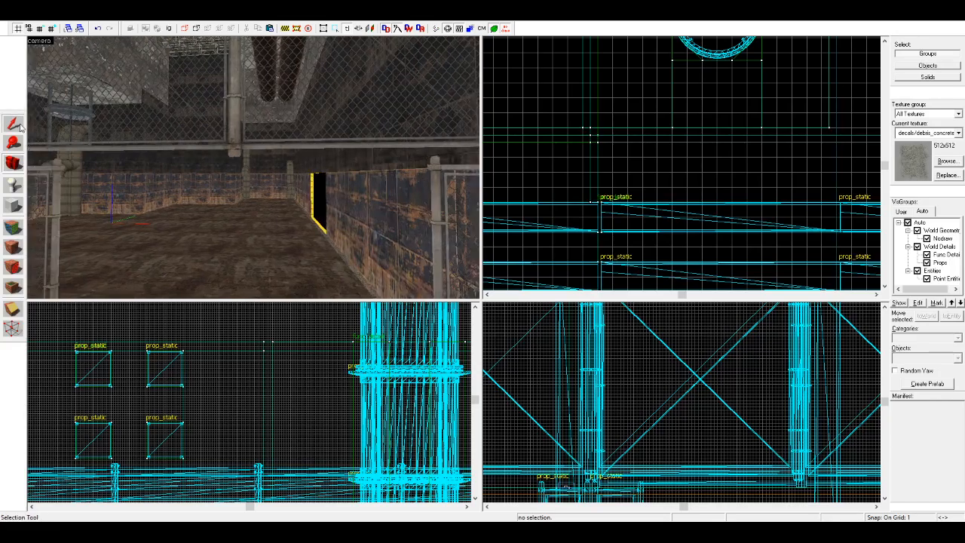
pyautogui.click(302, 115)
pyautogui.press('a')
pyautogui.keyDown('ctrl'); pyautogui.click(359, 123); pyautogui.keyUp('ctrl')
pyautogui.press('a')
pyautogui.press('a')
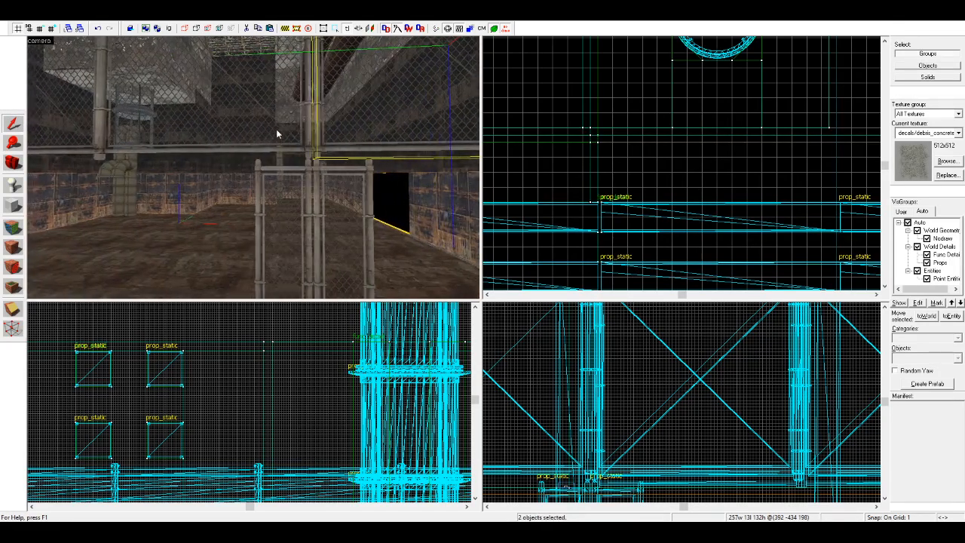
pyautogui.press('a')
pyautogui.press('w')
pyautogui.press('d')
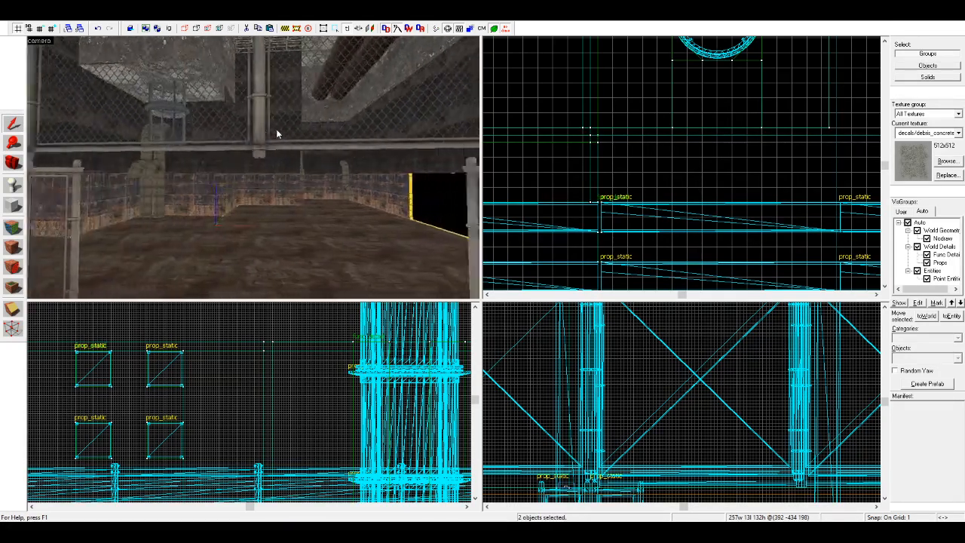
pyautogui.press('s')
pyautogui.press('s')
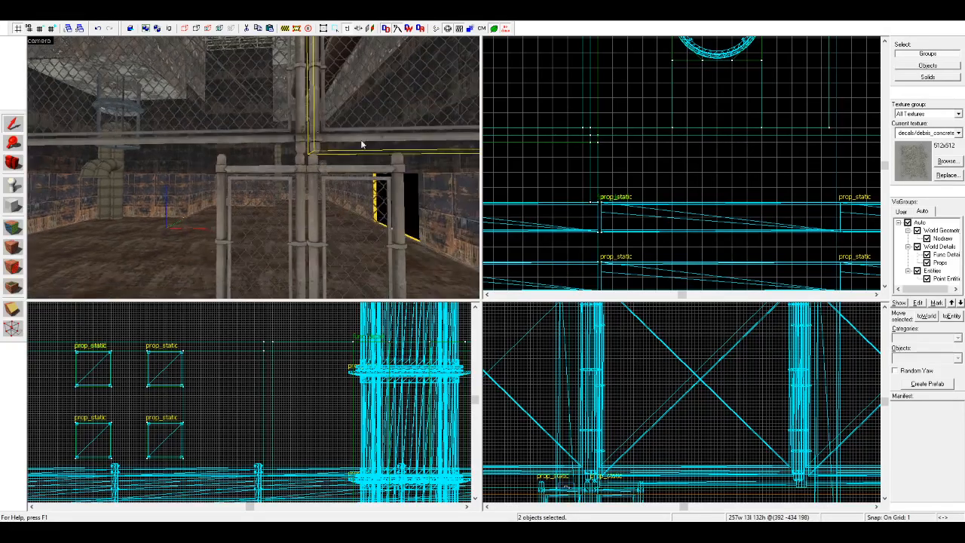
pyautogui.scroll(-15, 623, 177)
pyautogui.scroll(20, 623, 181)
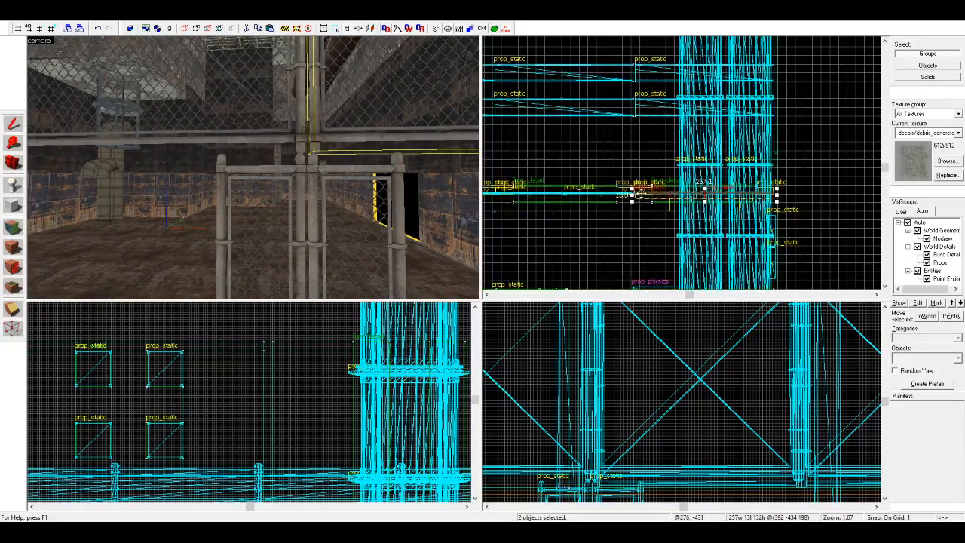
pyautogui.moveTo(624, 189); pyautogui.dragTo(640, 178)
pyautogui.click(40, 29)
pyautogui.press('Escape')
# Step: Place a concrete debris decal on the observation room floor at the edge of the broken hole
pyautogui.moveTo(309, 171); pyautogui.dragTo(174, 160)
pyautogui.click(13, 163)
pyautogui.moveTo(249, 167); pyautogui.dragTo(254, 172)
pyautogui.press('w')
pyautogui.press('w')
pyautogui.press('w')
pyautogui.press('w')
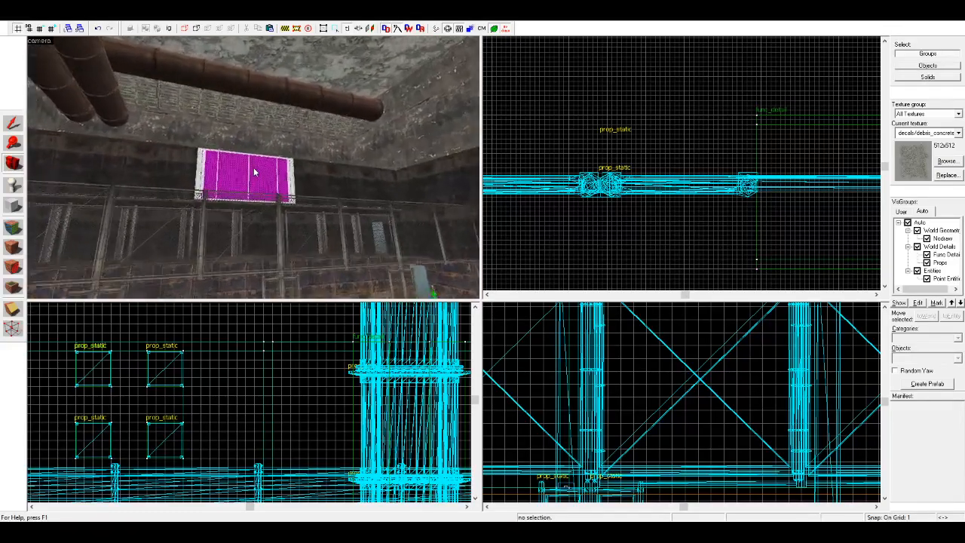
pyautogui.press('z')
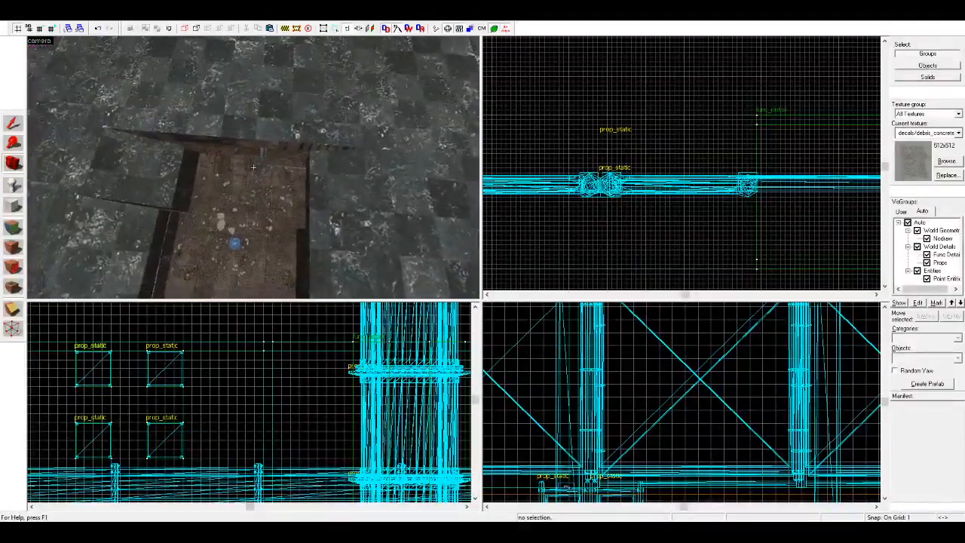
pyautogui.press('z')
pyautogui.press('s')
pyautogui.press('a')
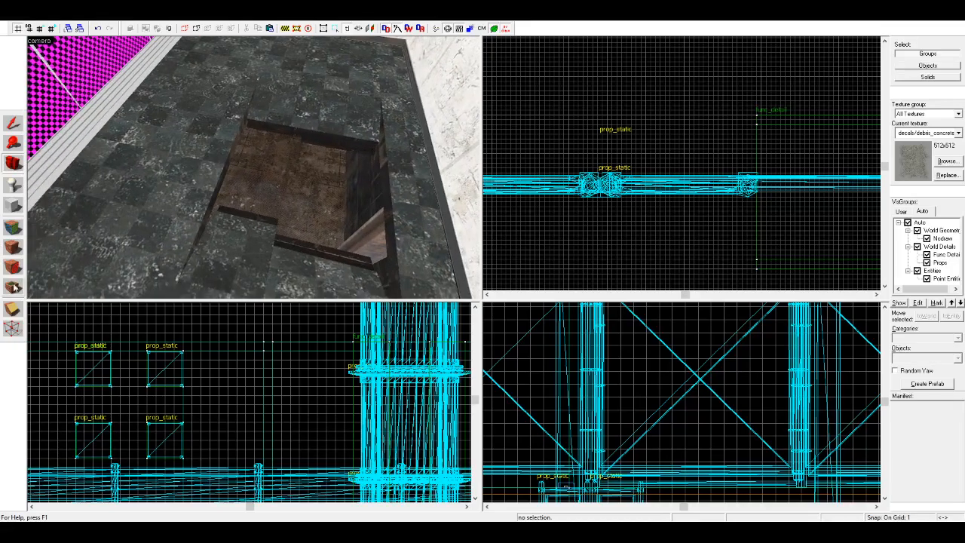
pyautogui.click(213, 163)
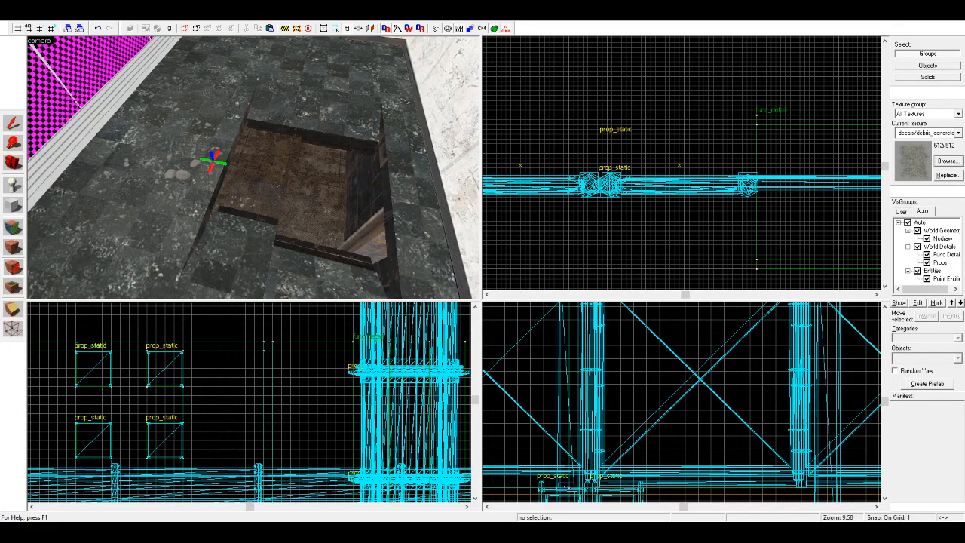
# Step: Switch the decal texture to decals/smscorch3 and place scorch marks around the floor hole, undoing the last misplaced one
pyautogui.doubleClick(185, 69)
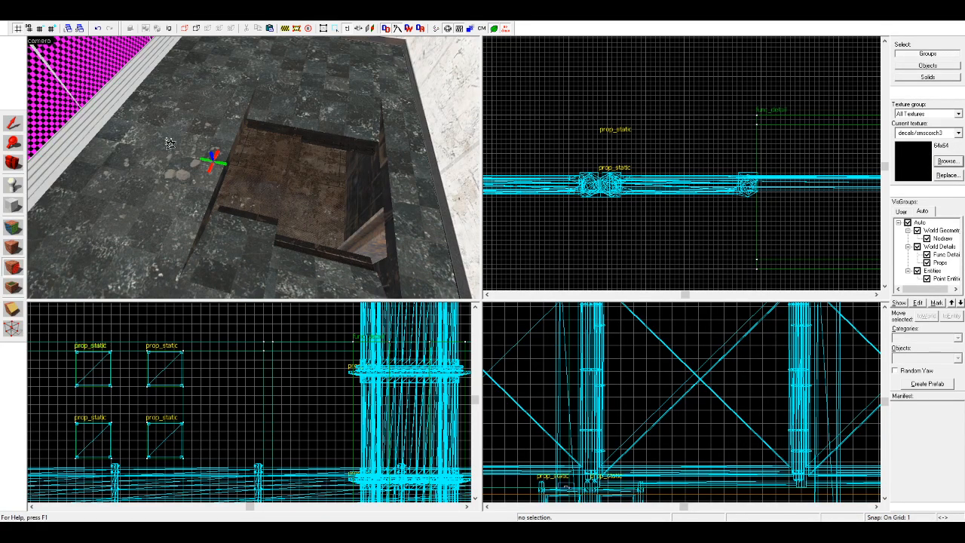
pyautogui.click(214, 179)
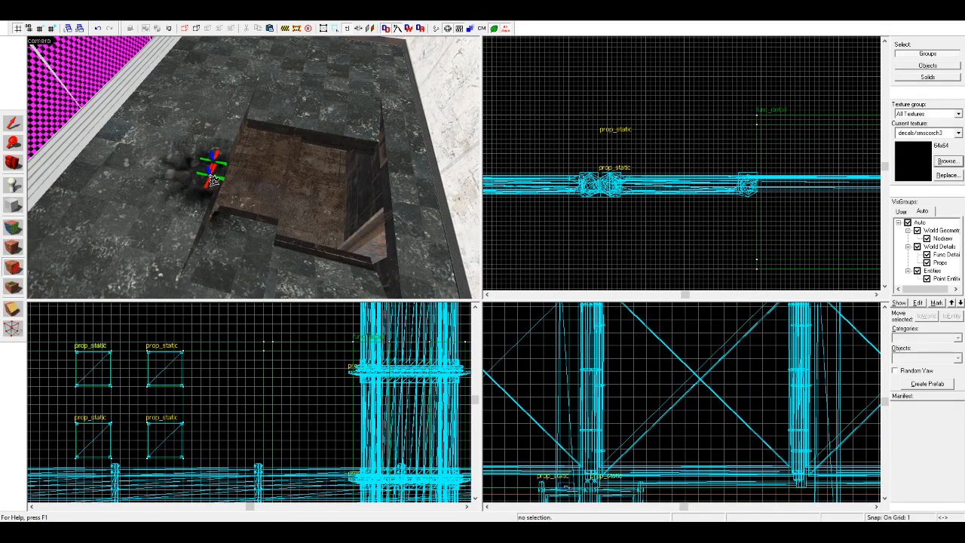
pyautogui.click(239, 113)
pyautogui.click(343, 119)
pyautogui.click(412, 198)
pyautogui.scroll(-2, 411, 198)
pyautogui.click(333, 259)
pyautogui.click(241, 259)
pyautogui.click(165, 238)
pyautogui.hotkey('ctrl', 'z')
# Step: Fill the gaps between the scorch marks around the floor hole with additional smscorch3 decals
pyautogui.click(236, 133)
pyautogui.click(204, 215)
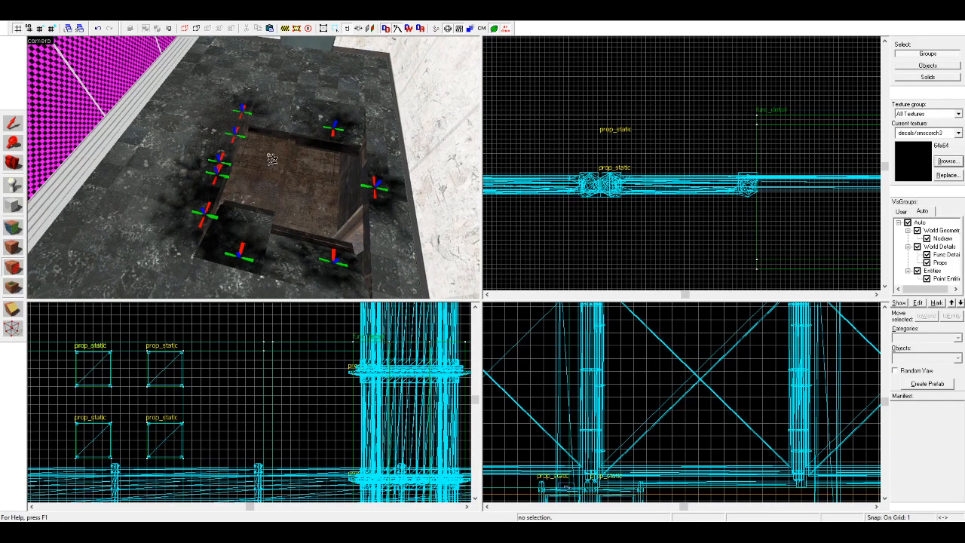
pyautogui.click(293, 249)
pyautogui.press('d')
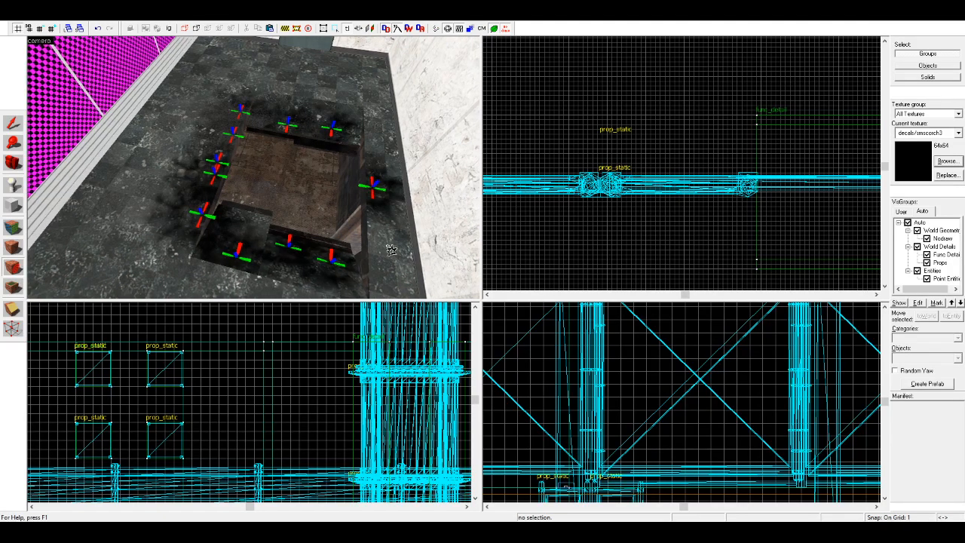
pyautogui.click(356, 245)
pyautogui.click(361, 139)
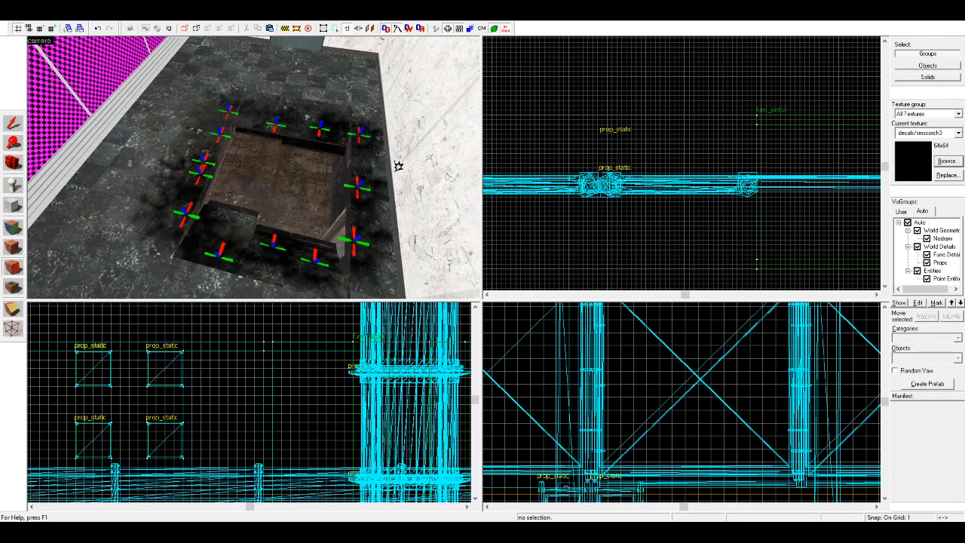
# Step: Examine the corridor floor and its debris directly beneath the broken hole
pyautogui.click(15, 165)
pyautogui.press('z')
pyautogui.press('w')
pyautogui.press('w')
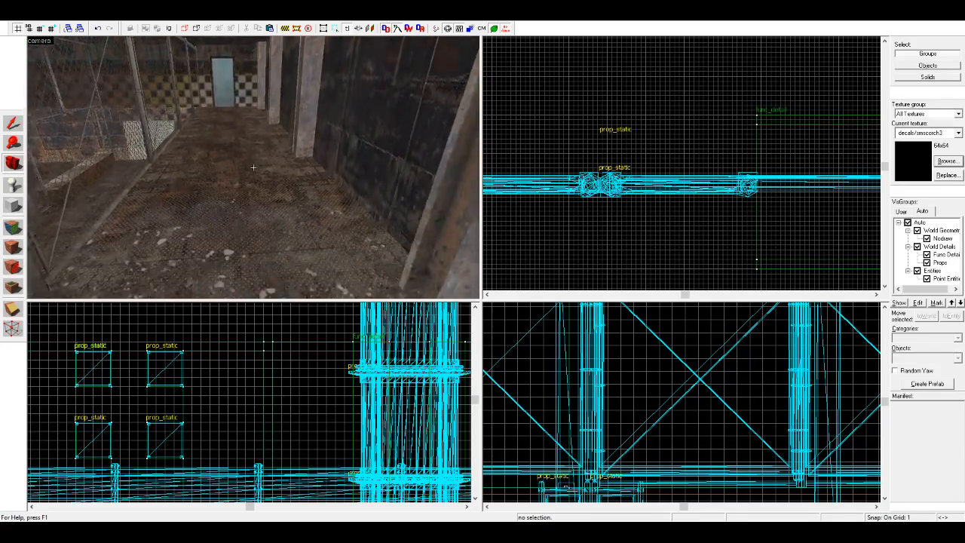
pyautogui.press('s')
pyautogui.press('w')
pyautogui.press('s')
pyautogui.press('z')
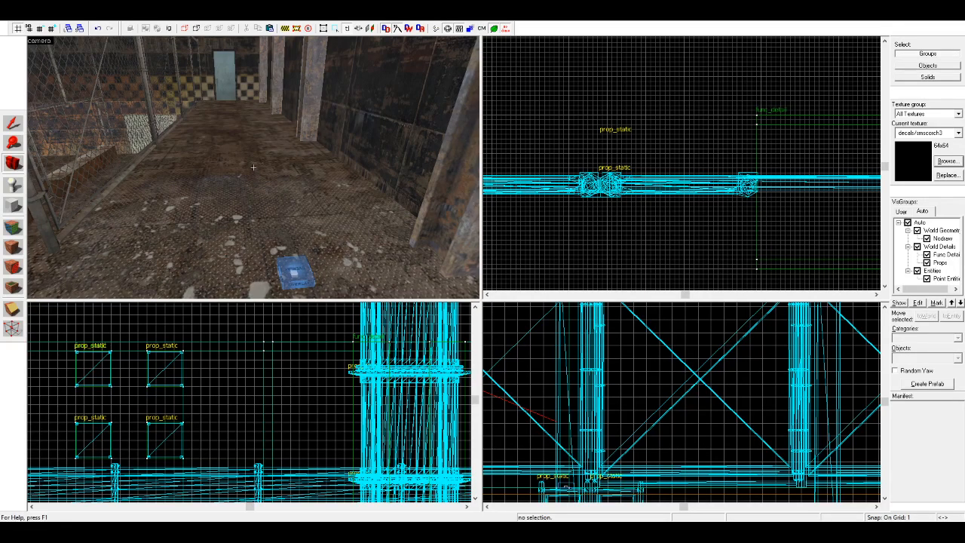
# Step: Look along the corridor in both directions to examine the debris around the floor and pillars
pyautogui.press('z')
pyautogui.press('w')
pyautogui.press('s')
pyautogui.press('w')
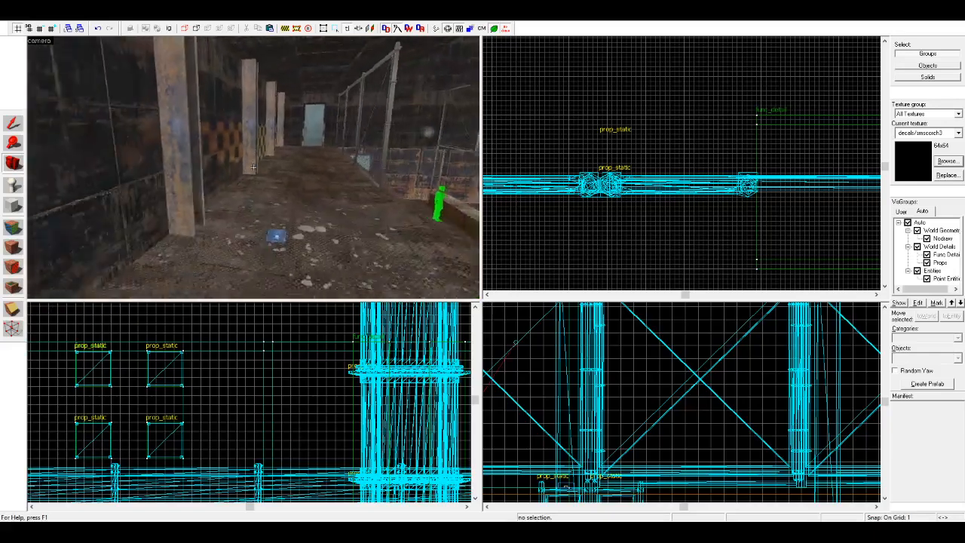
pyautogui.press('s')
pyautogui.press('w')
pyautogui.press('s')
pyautogui.press('w')
pyautogui.press('z')
# Step: Move the checkered pane in the observation room window 1 unit outward, away from the room
pyautogui.hotkey('shift', 's')
pyautogui.click(254, 167)
pyautogui.scroll(-7, 581, 149)
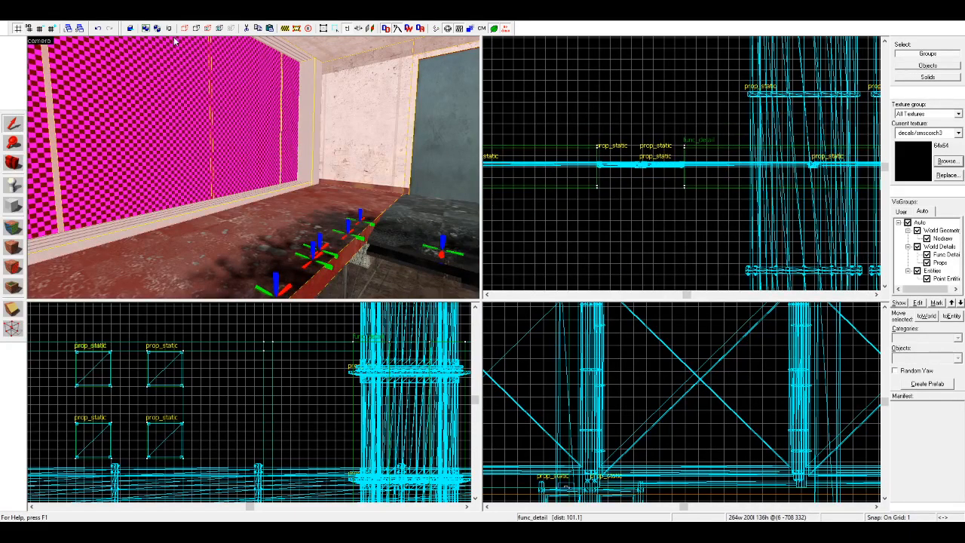
pyautogui.click(233, 110)
pyautogui.scroll(-10, 709, 126)
pyautogui.scroll(8, 635, 153)
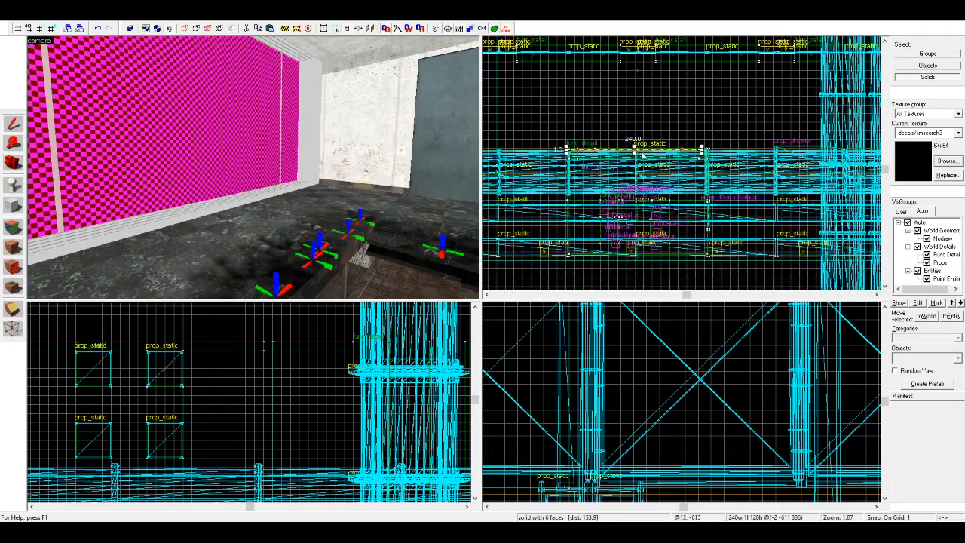
pyautogui.scroll(4, 634, 150)
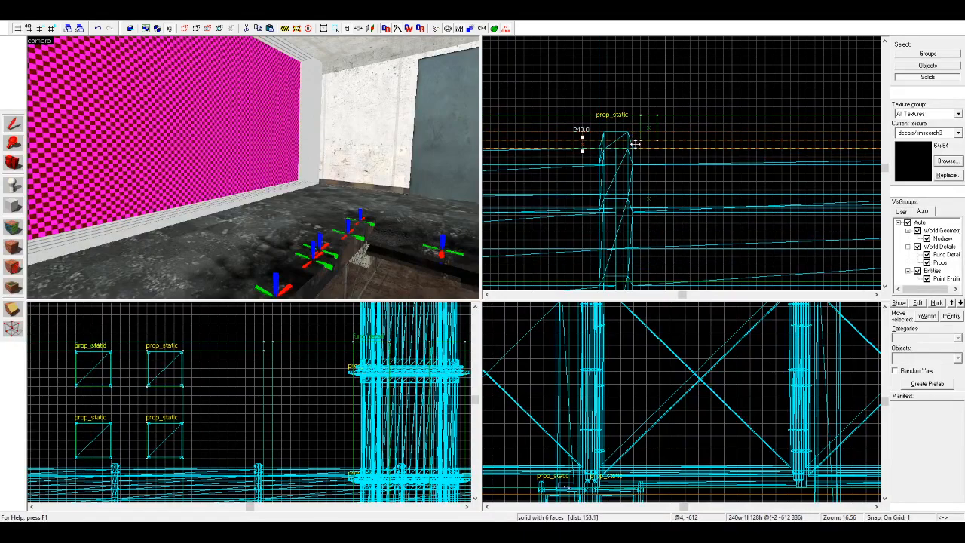
pyautogui.moveTo(632, 142); pyautogui.dragTo(632, 127)
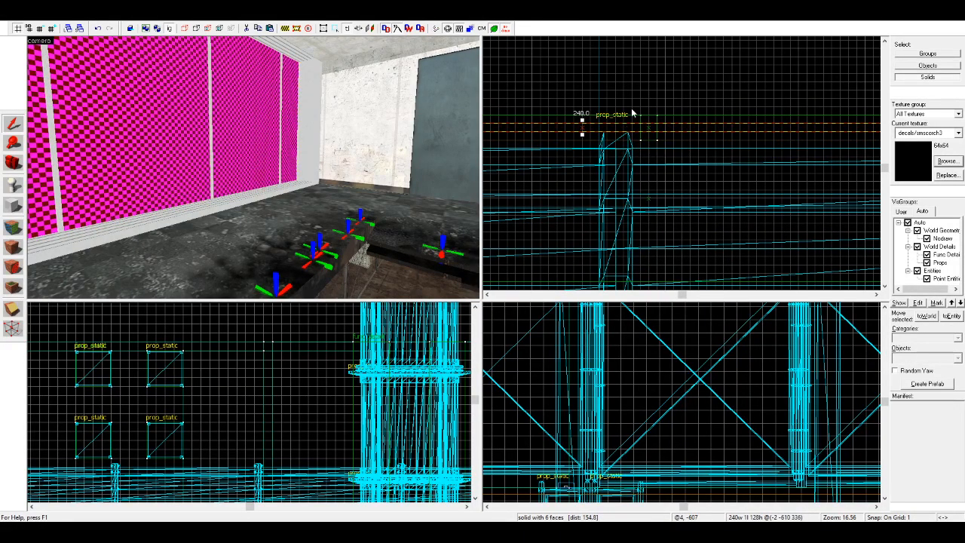
pyautogui.click(632, 113)
pyautogui.click(14, 163)
# Step: Examine the observation room window and the fencing beneath it from the hall floor
pyautogui.press('w')
pyautogui.moveTo(219, 166); pyautogui.dragTo(254, 172)
pyautogui.press('w')
pyautogui.press('w')
pyautogui.press('w')
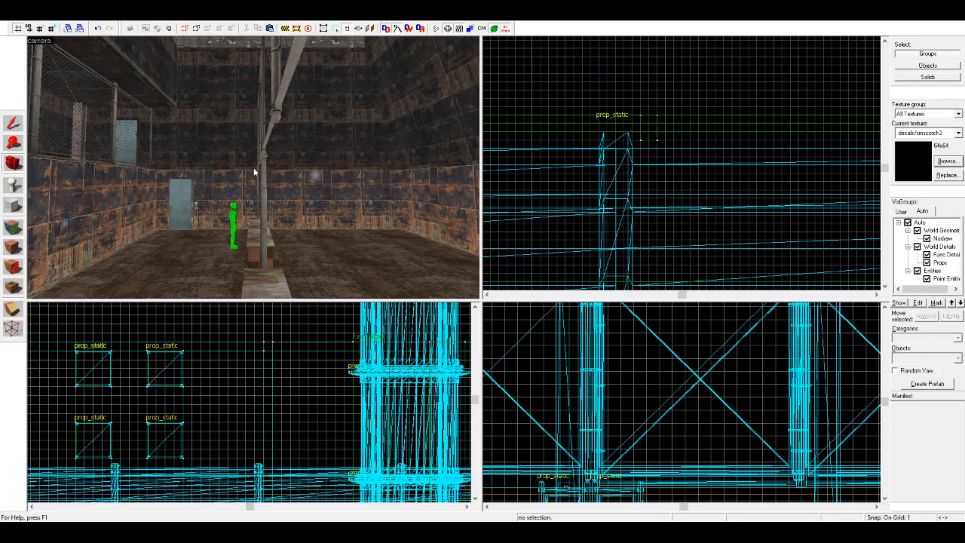
pyautogui.moveTo(251, 166); pyautogui.dragTo(253, 168)
pyautogui.press('w')
pyautogui.press('w')
pyautogui.press('s')
pyautogui.press('a')
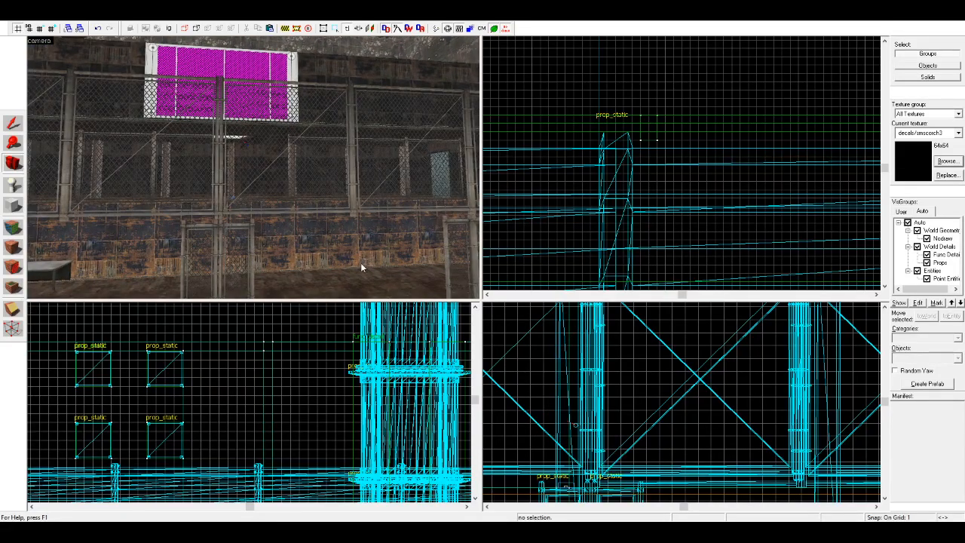
pyautogui.moveTo(353, 216); pyautogui.dragTo(260, 175)
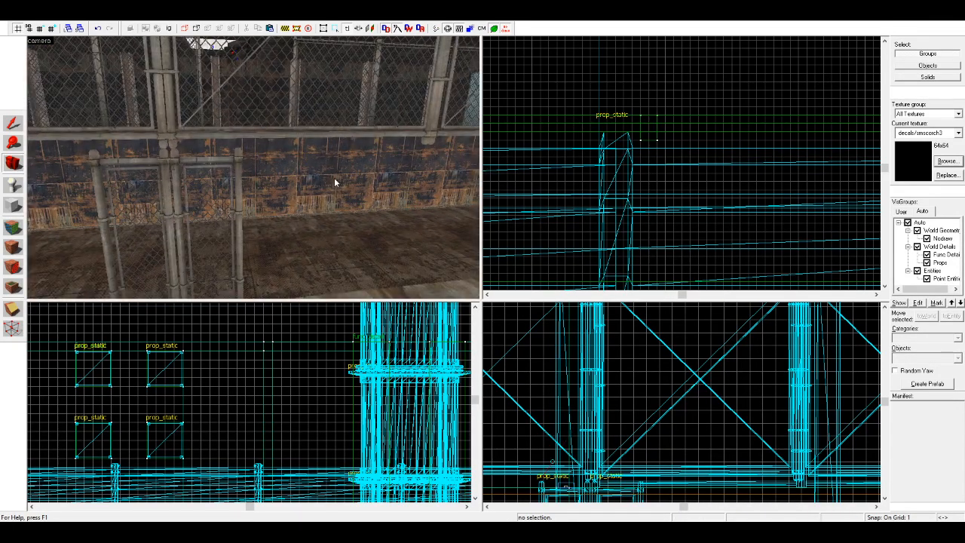
# Step: Examine the broken observation room floor from the corridor below and from directly above the hole
pyautogui.press('z')
pyautogui.press('w')
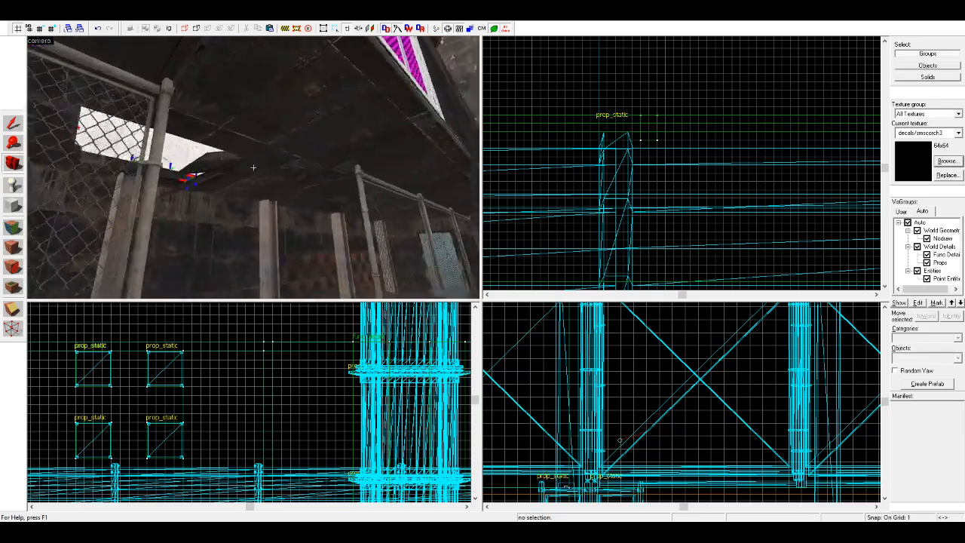
pyautogui.press('s')
pyautogui.press('z')
pyautogui.press('z')
pyautogui.press('w')
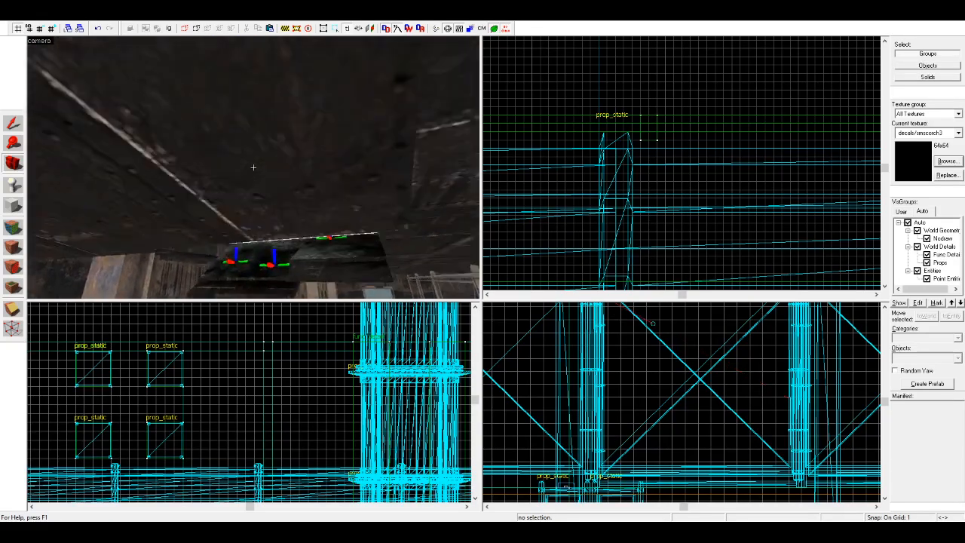
pyautogui.press('z')
pyautogui.press('z')
pyautogui.press('s')
pyautogui.press('w')
pyautogui.press('s')
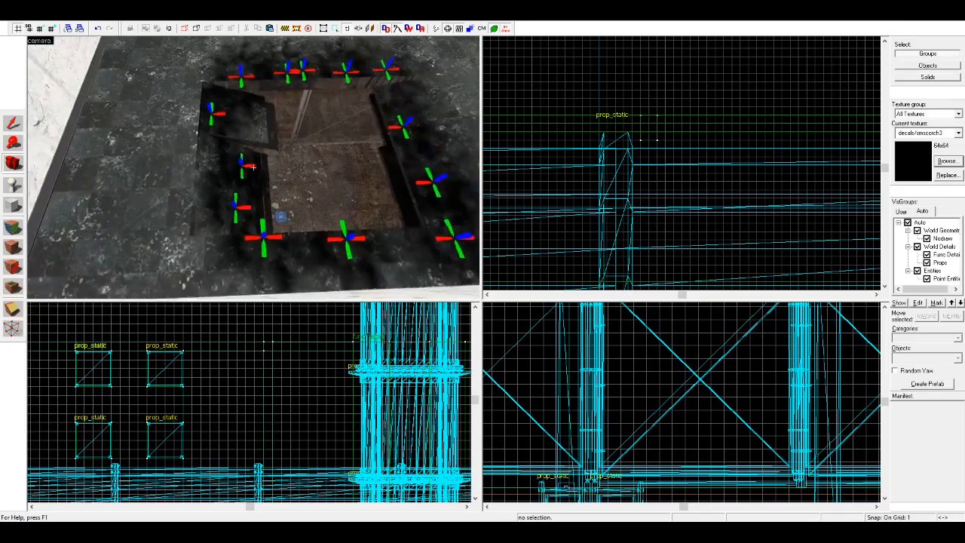
pyautogui.press('w')
pyautogui.press('z')
# Step: Examine the far side of the hall with its hanging structure, and the keypad beside the door
pyautogui.press('w')
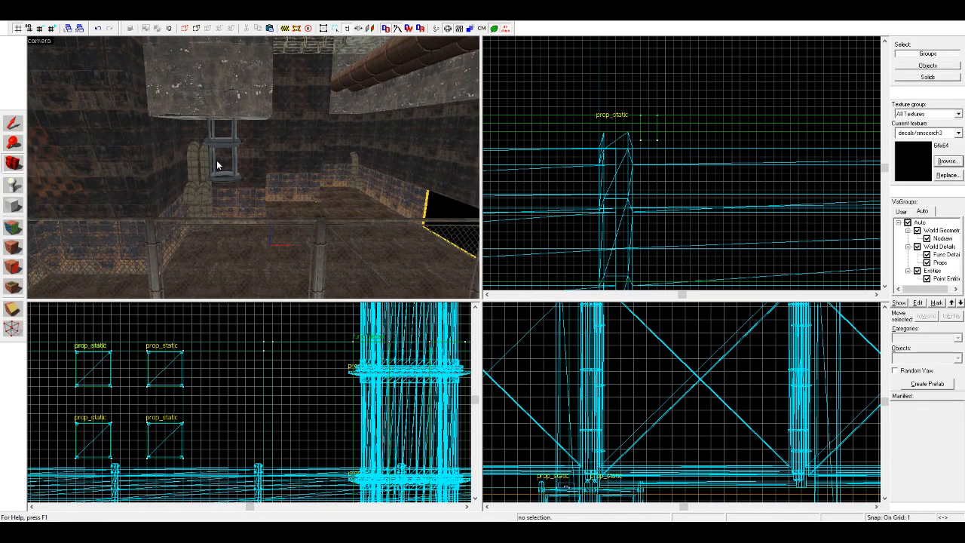
pyautogui.press('z')
pyautogui.press('w')
pyautogui.press('s')
pyautogui.press('z')
pyautogui.press('z')
pyautogui.press('w')
pyautogui.press('s')
pyautogui.press('w')
pyautogui.press('w')
pyautogui.press('z')
pyautogui.press('z')
pyautogui.press('w')
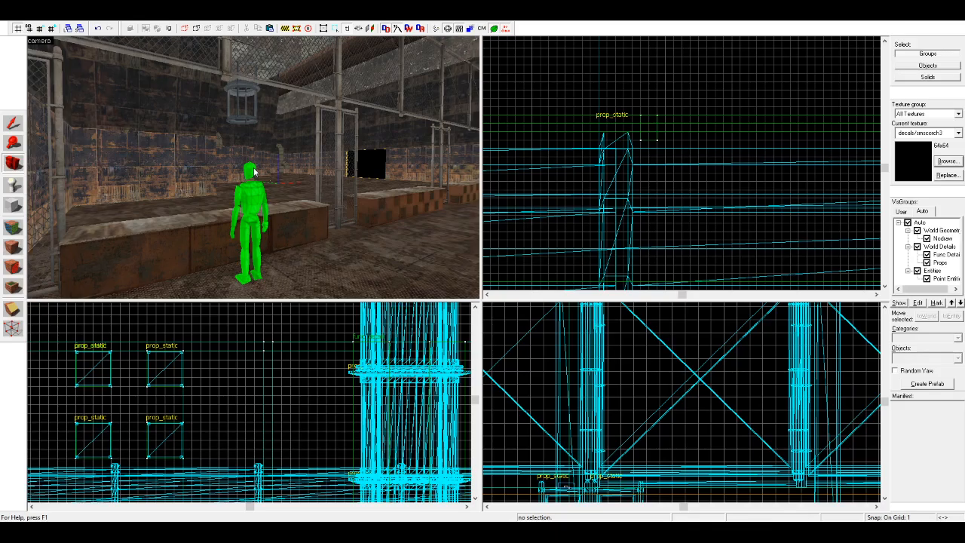
# Step: Survey the hall from the player start and the far side, back to the bare wall beside the metal table
pyautogui.press('z')
pyautogui.press('w')
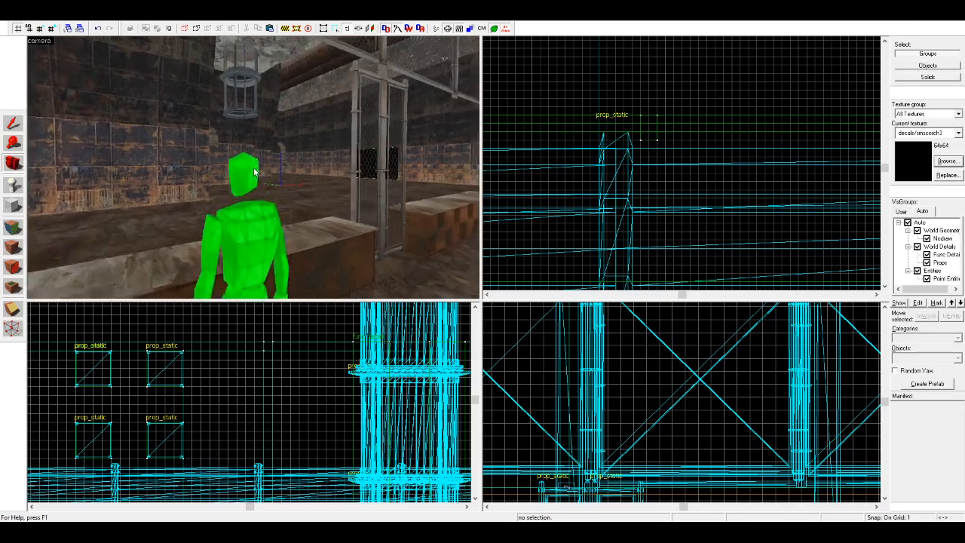
pyautogui.press('z')
pyautogui.press('z')
pyautogui.press('s')
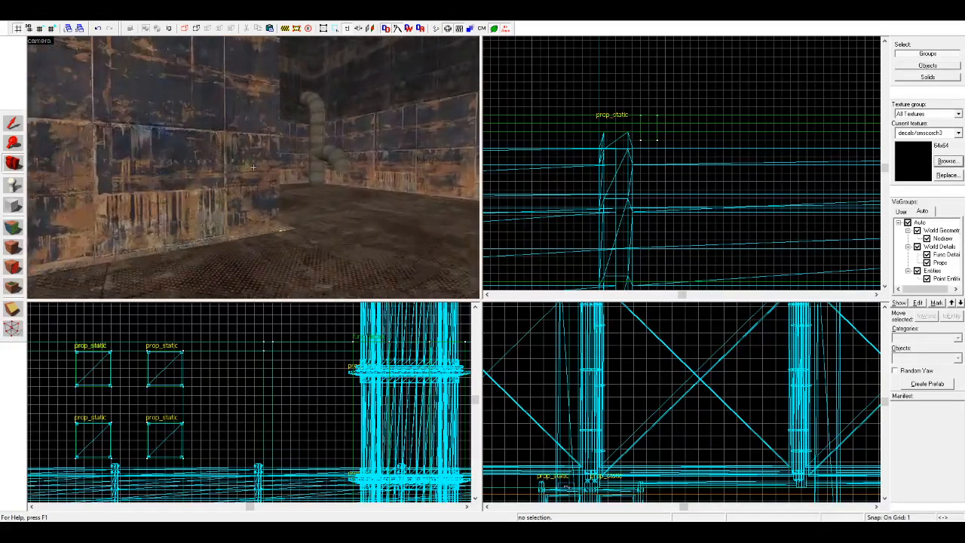
pyautogui.press('z')
pyautogui.press('z')
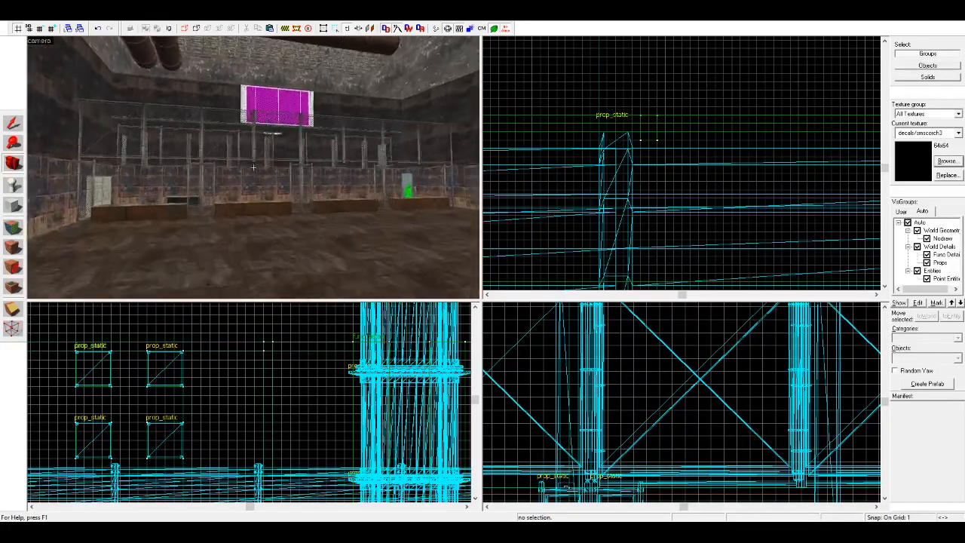
pyautogui.press('d')
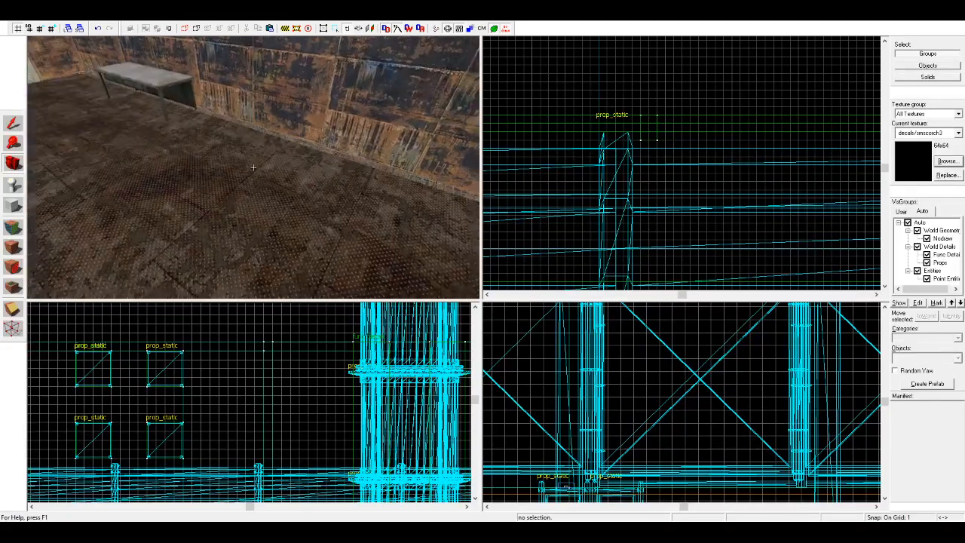
# Step: Place an item_ammo_crate entity on the floor near the metal table
pyautogui.press('z')
pyautogui.hotkey('shift', 'e')
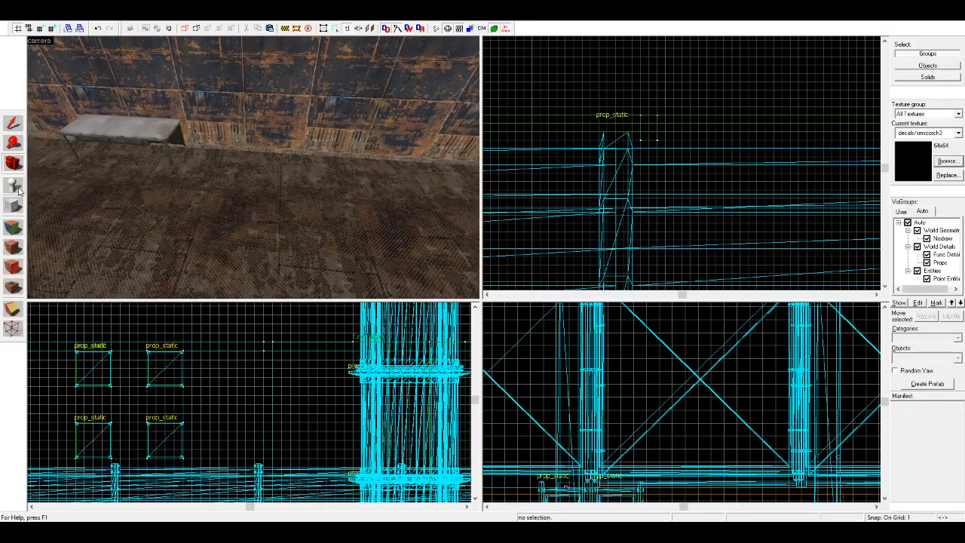
pyautogui.click(936, 357)
pyautogui.write('c')
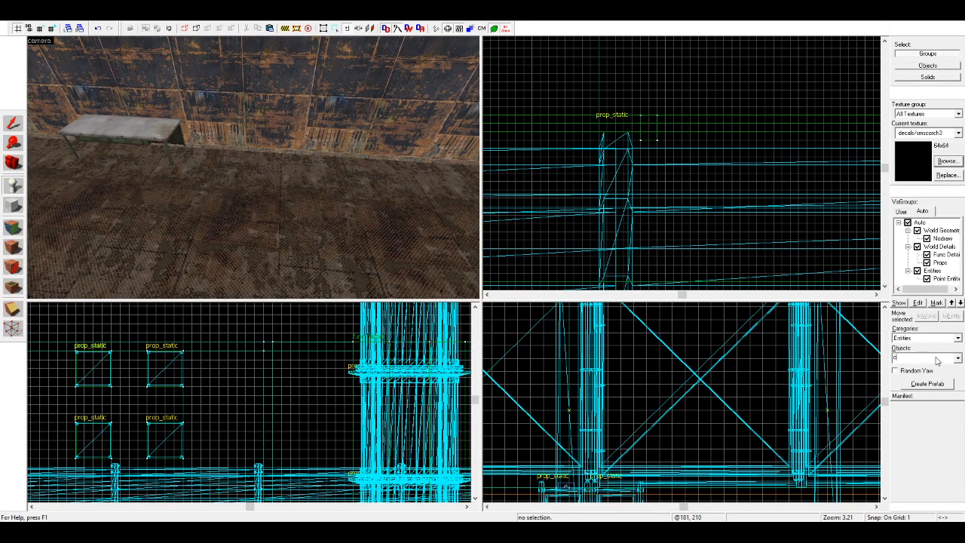
pyautogui.write('rate')
pyautogui.press('Return')
pyautogui.click(323, 236)
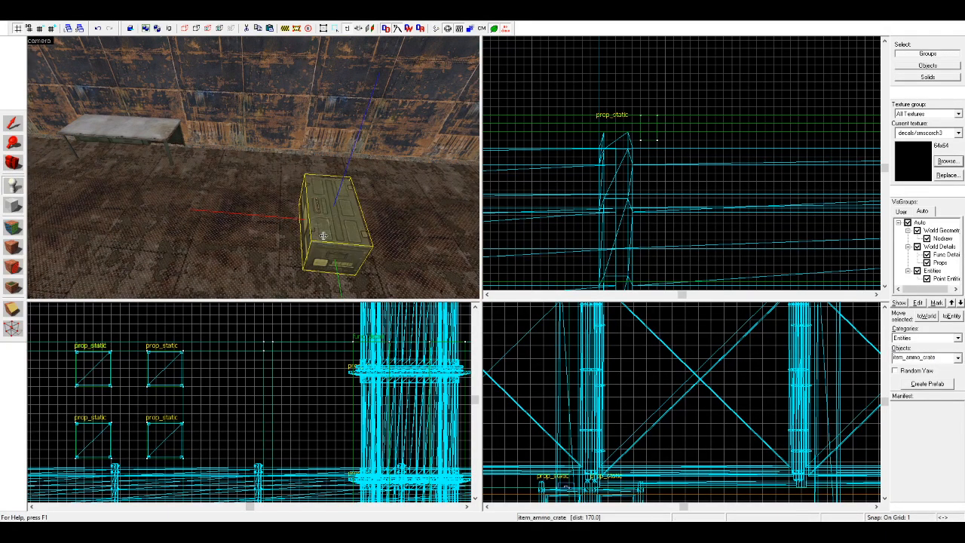
pyautogui.scroll(1, 728, 177)
pyautogui.scroll(-14, 729, 175)
pyautogui.scroll(4, 759, 145)
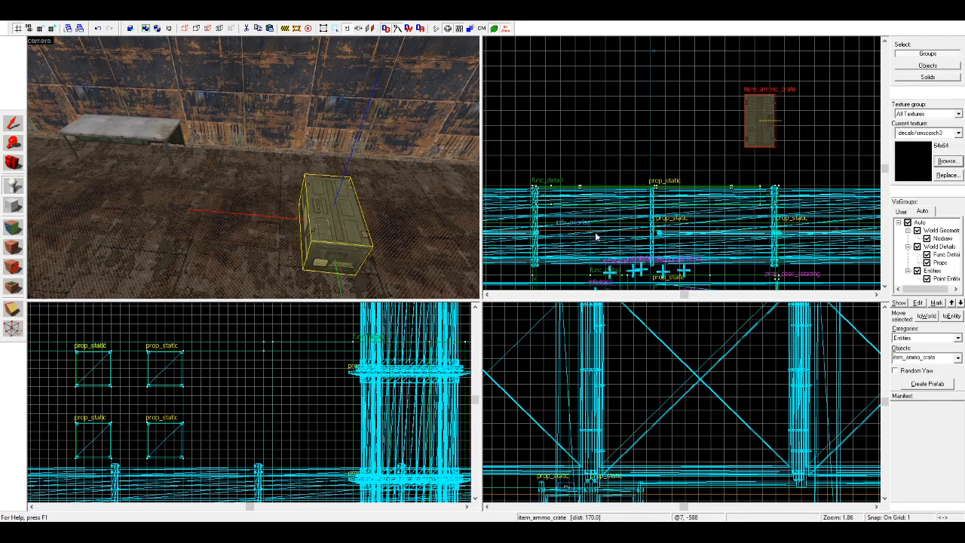
# Step: Rotate the ammo crate 90 degrees to face the open floor and move it against the wall beside the table
pyautogui.click(627, 378)
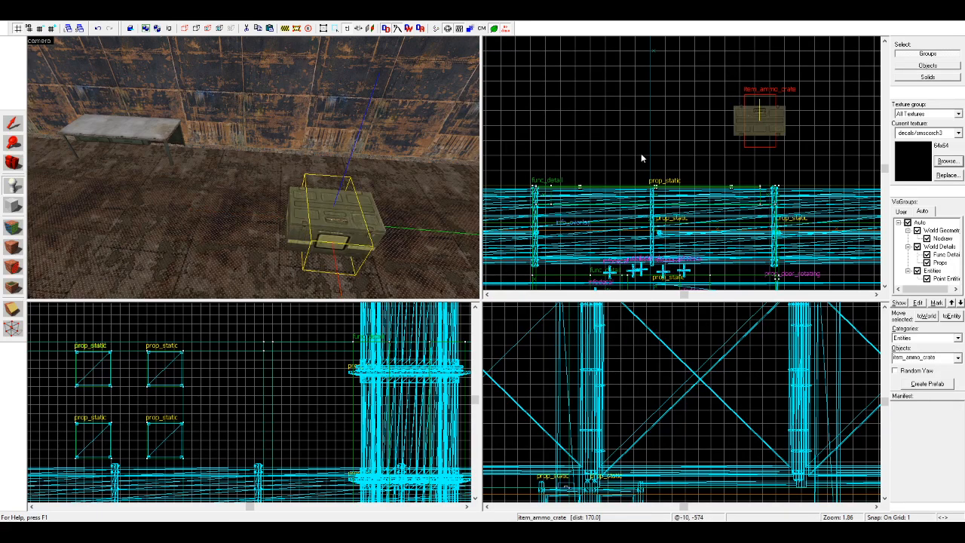
pyautogui.hotkey('ctrl', 'x')
pyautogui.hotkey('ctrl', 'v')
pyautogui.scroll(-3, 716, 146)
pyautogui.scroll(5, 823, 153)
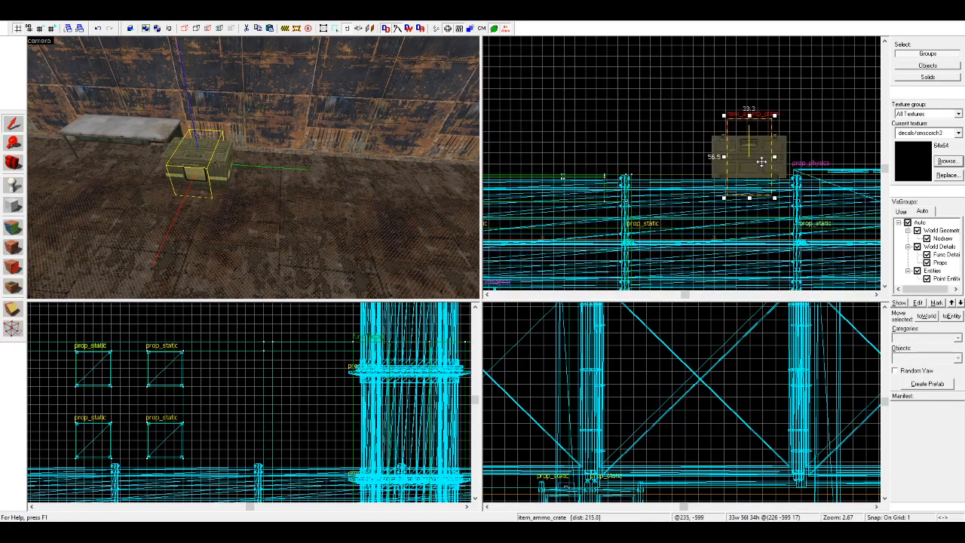
pyautogui.scroll(-5, 261, 401)
pyautogui.scroll(3, 215, 418)
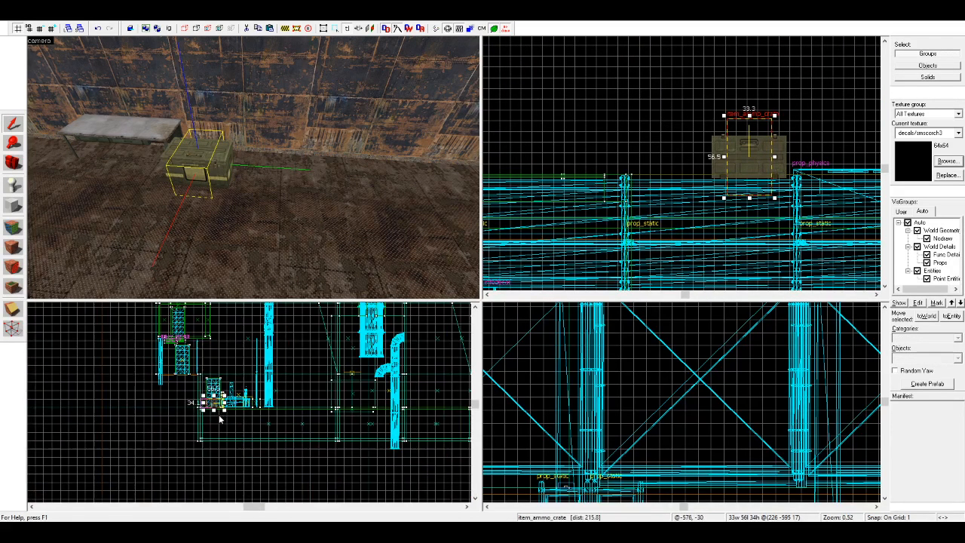
pyautogui.scroll(3, 194, 398)
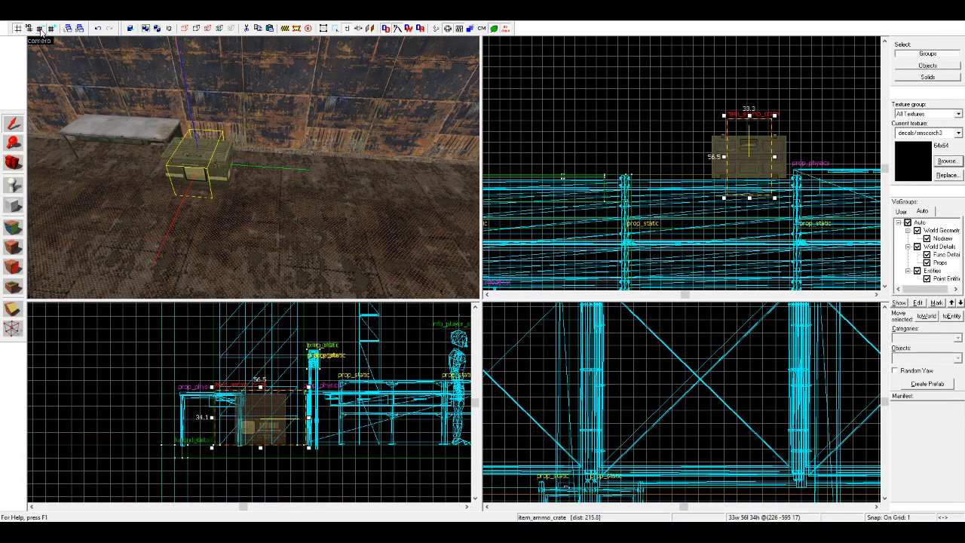
pyautogui.scroll(3, 246, 415)
pyautogui.moveTo(246, 415); pyautogui.dragTo(159, 434)
pyautogui.scroll(3, 836, 221)
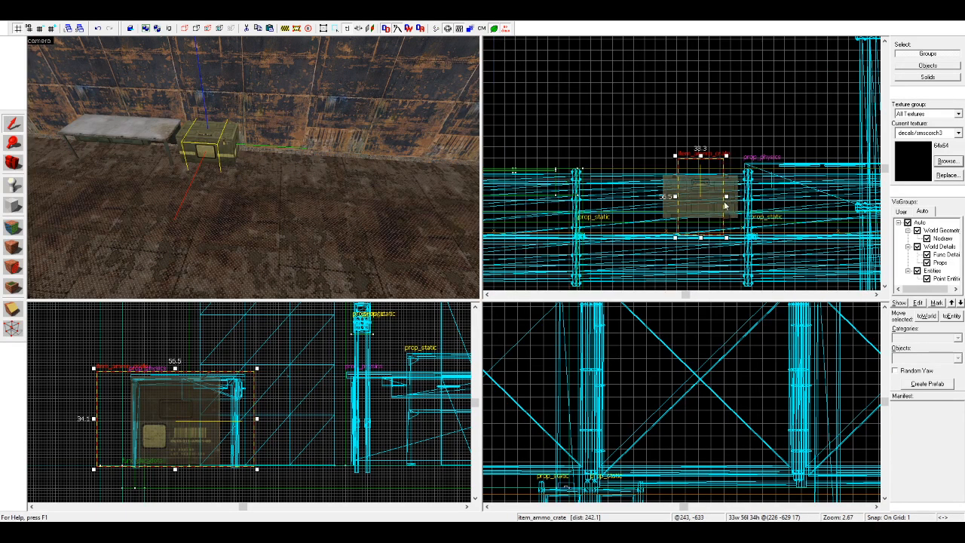
# Step: Copy the ammo crate four times in a row along the wall, leading away from the table
pyautogui.moveTo(722, 205); pyautogui.dragTo(582, 204)
pyautogui.scroll(-4, 775, 203)
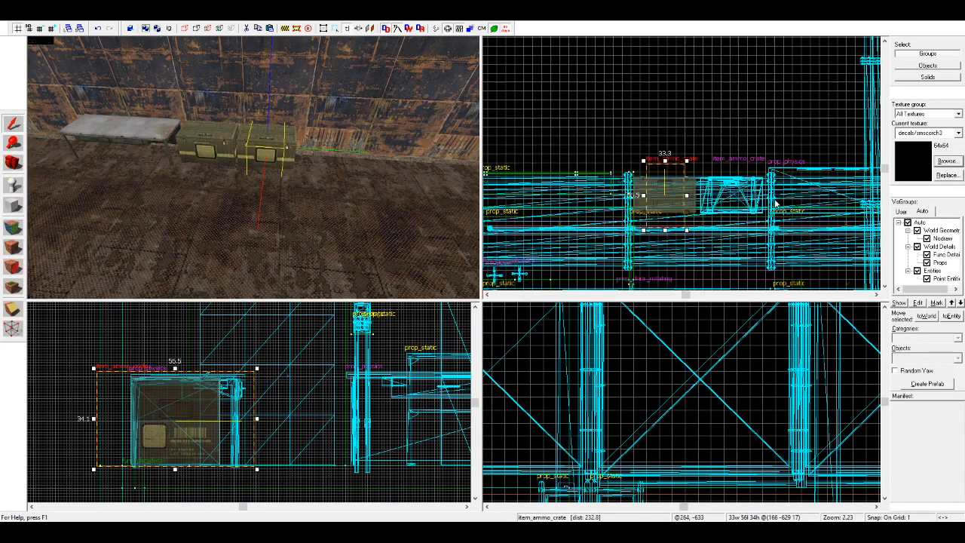
pyautogui.scroll(2, 642, 205)
pyautogui.keyDown('shift'); pyautogui.moveTo(686, 205); pyautogui.dragTo(585, 206); pyautogui.keyUp('shift')
pyautogui.scroll(-3, 682, 199)
pyautogui.scroll(4, 618, 199)
pyautogui.keyDown('shift'); pyautogui.moveTo(648, 197); pyautogui.dragTo(539, 196); pyautogui.keyUp('shift')
pyautogui.scroll(-3, 776, 196)
pyautogui.scroll(3, 610, 192)
pyautogui.keyDown('shift'); pyautogui.moveTo(642, 189); pyautogui.dragTo(526, 188); pyautogui.keyUp('shift')
# Step: Rotate the last and the middle ammo crates slightly so the row looks uneven
pyautogui.click(547, 189)
pyautogui.moveTo(563, 132); pyautogui.dragTo(569, 142)
pyautogui.click(307, 167)
pyautogui.click(727, 178)
pyautogui.moveTo(721, 131); pyautogui.dragTo(717, 134)
pyautogui.click(722, 122)
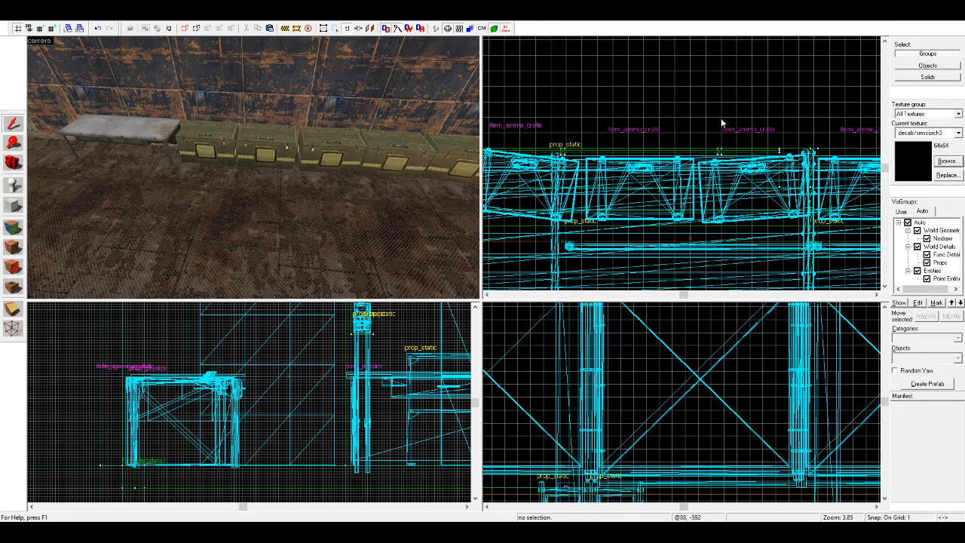
# Step: Rotate the first ammo crate beside the table slightly
pyautogui.press('d')
pyautogui.click(176, 154)
pyautogui.click(134, 150)
pyautogui.scroll(-4, 660, 146)
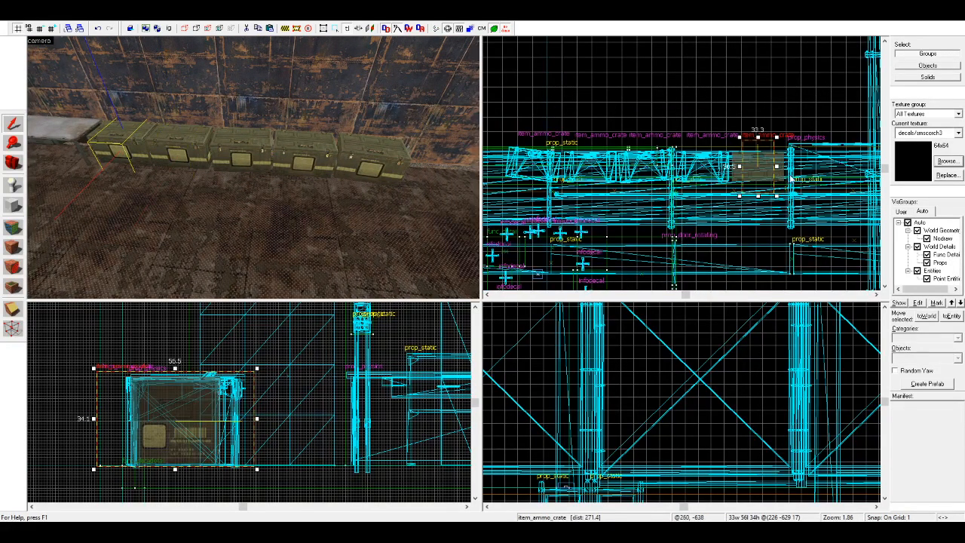
pyautogui.scroll(5, 783, 171)
pyautogui.click(755, 170)
pyautogui.moveTo(768, 225); pyautogui.dragTo(771, 220)
pyautogui.press('Escape')
pyautogui.click(171, 153)
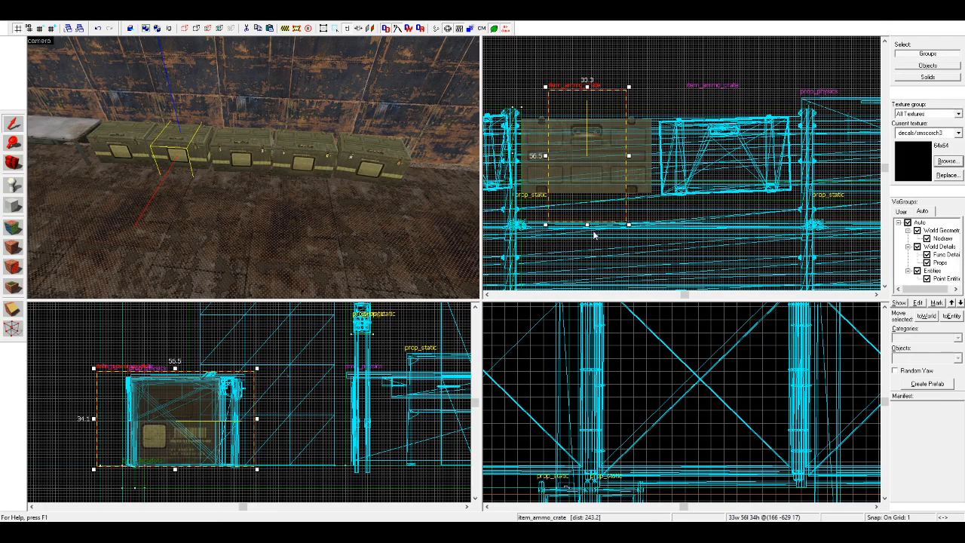
pyautogui.click(231, 153)
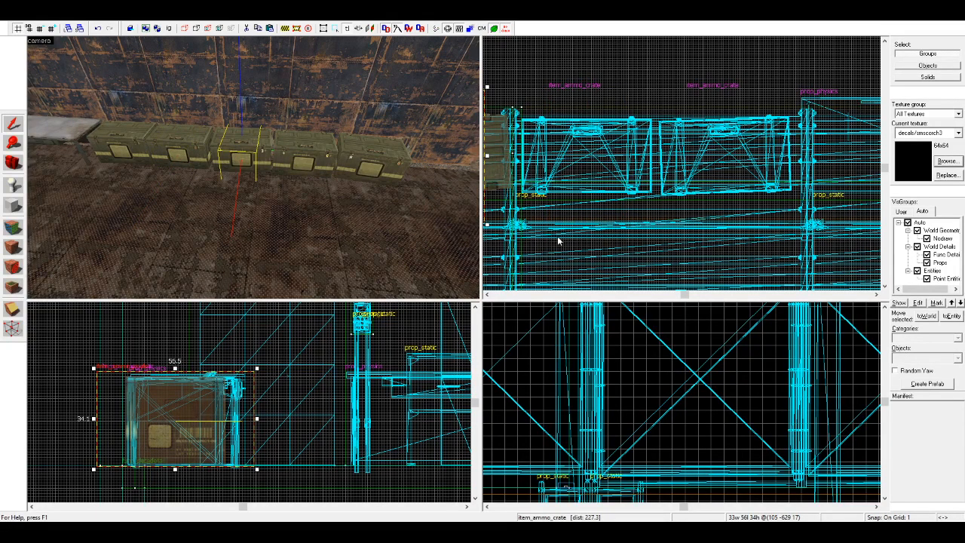
pyautogui.click(300, 147)
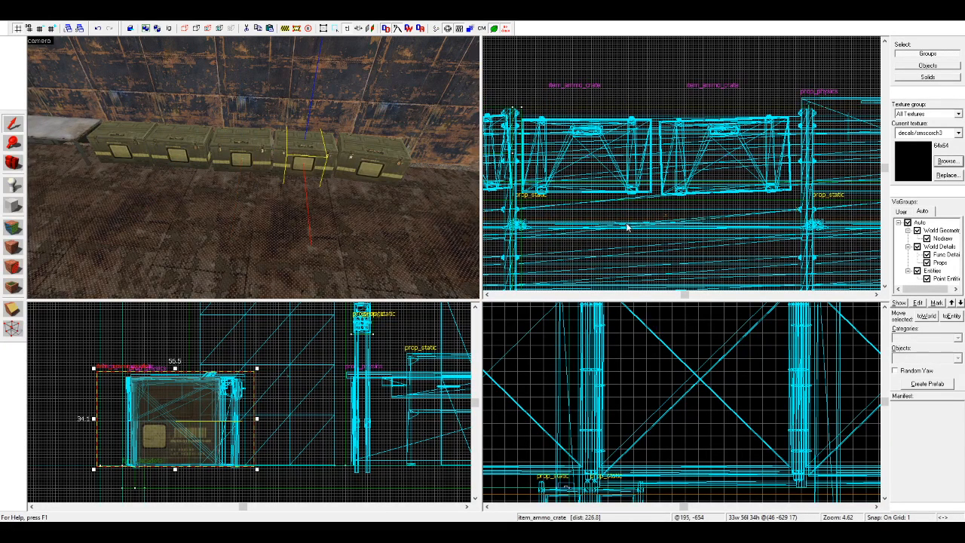
# Step: Copy the fifth ammo crate farther along the wall, rotate the copy slightly and nudge it into line
pyautogui.press('d')
pyautogui.click(203, 171)
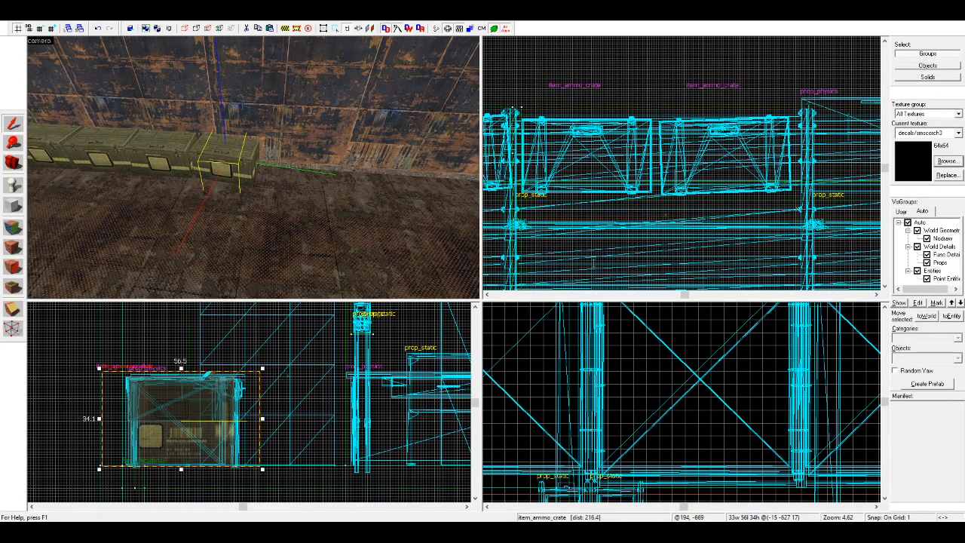
pyautogui.scroll(-5, 647, 153)
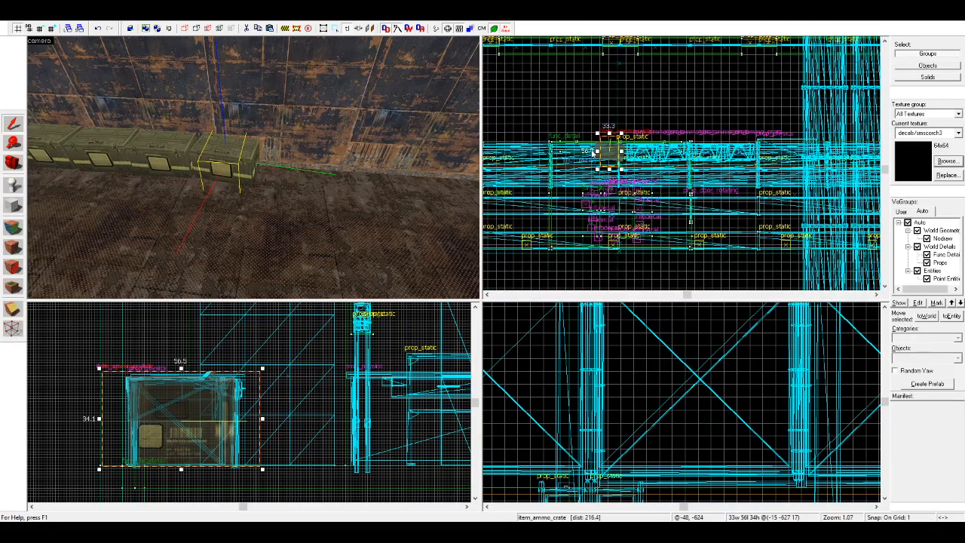
pyautogui.scroll(3, 593, 153)
pyautogui.scroll(4, 592, 129)
pyautogui.keyDown('shift'); pyautogui.moveTo(700, 217); pyautogui.dragTo(565, 209); pyautogui.keyUp('shift')
pyautogui.moveTo(581, 142); pyautogui.dragTo(572, 137)
pyautogui.keyDown('shift'); pyautogui.moveTo(569, 204); pyautogui.dragTo(567, 205); pyautogui.keyUp('shift')
# Step: Copy the sixth ammo crate to add a seventh at the end of the row
pyautogui.scroll(-6, 754, 169)
pyautogui.scroll(6, 649, 173)
pyautogui.keyDown('shift'); pyautogui.moveTo(815, 200); pyautogui.dragTo(676, 206); pyautogui.keyUp('shift')
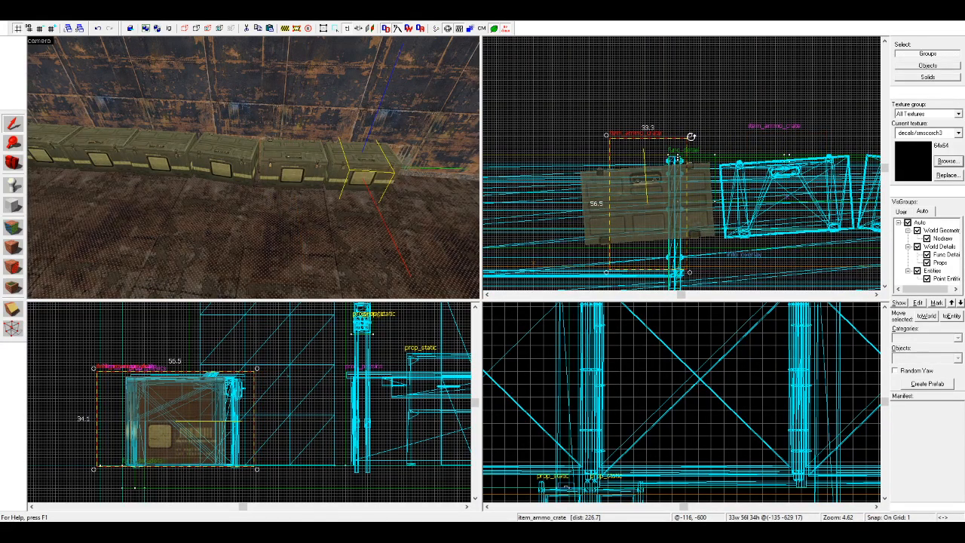
# Step: Rotate the seventh ammo crate slightly, copy it farther along the wall as an eighth and rotate the copy slightly
pyautogui.moveTo(691, 136); pyautogui.dragTo(698, 143)
pyautogui.keyDown('shift'); pyautogui.moveTo(660, 208); pyautogui.dragTo(523, 206); pyautogui.keyUp('shift')
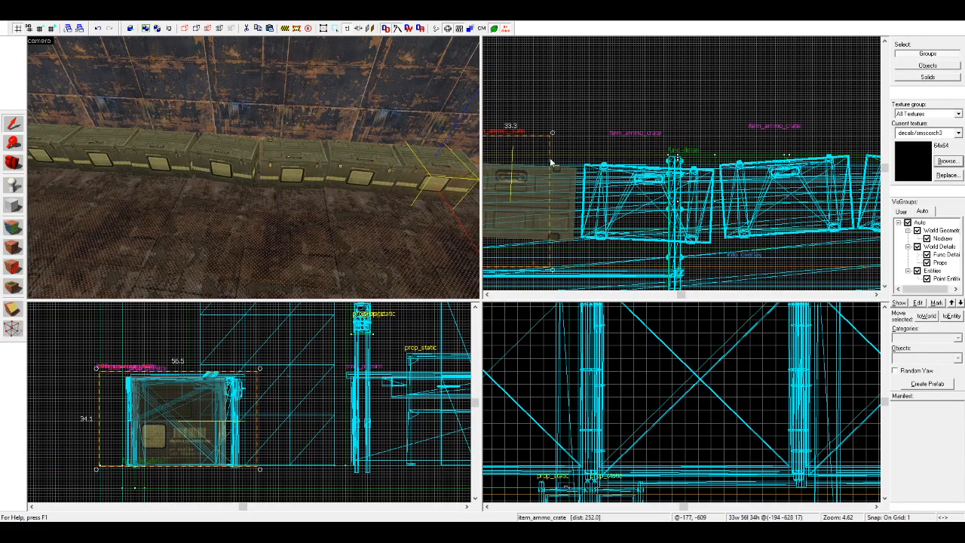
pyautogui.moveTo(553, 132); pyautogui.dragTo(551, 129)
pyautogui.click(596, 140)
pyautogui.press('s')
pyautogui.press('d')
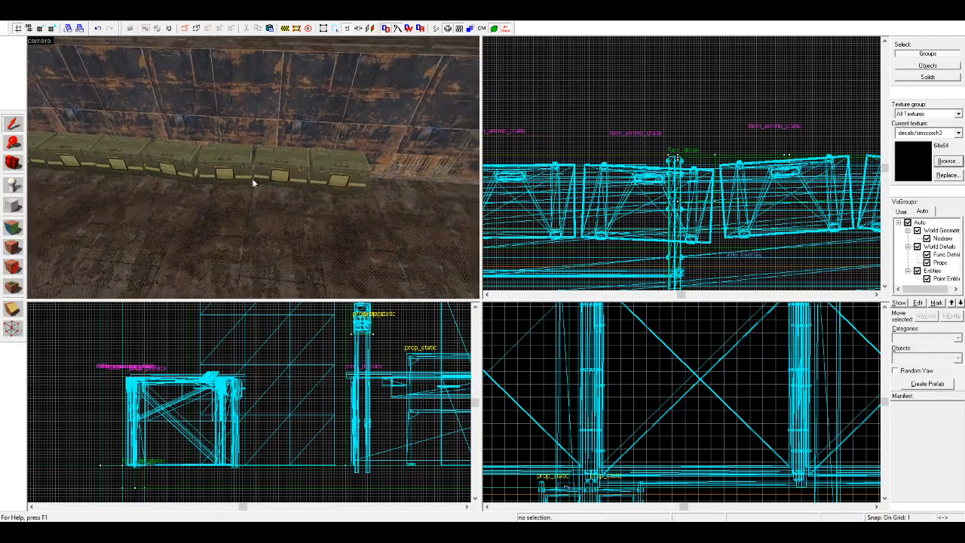
# Step: Nudge the seventh and eighth ammo crates slightly to refine their placement in the row
pyautogui.press('w')
pyautogui.click(293, 179)
pyautogui.keyDown('ctrl'); pyautogui.click(381, 179); pyautogui.keyUp('ctrl')
pyautogui.moveTo(653, 179); pyautogui.dragTo(646, 176)
pyautogui.click(589, 155)
pyautogui.click(284, 179)
pyautogui.click(226, 171)
pyautogui.click(285, 174)
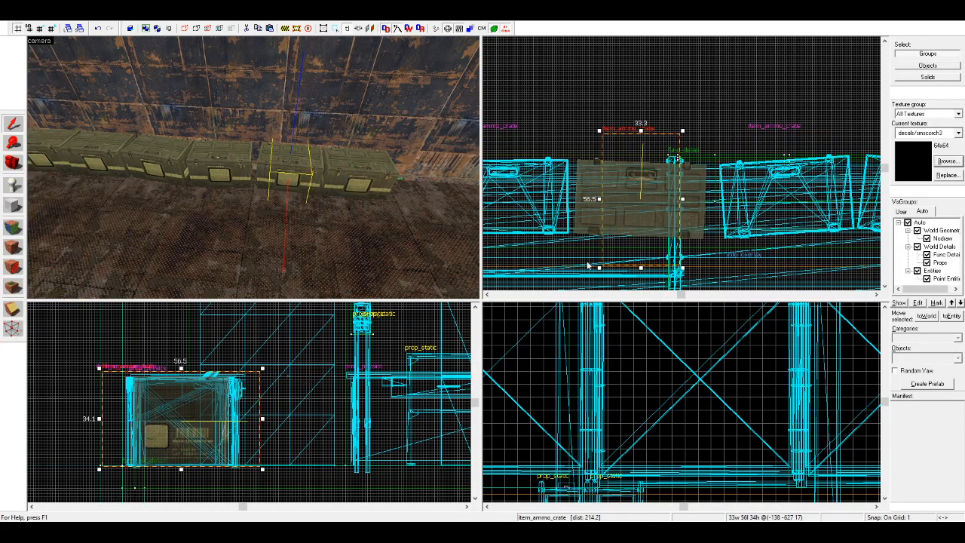
# Step: Shift the last ammo crate one unit farther along the wall, away from its neighbour
pyautogui.press('d')
pyautogui.click(243, 181)
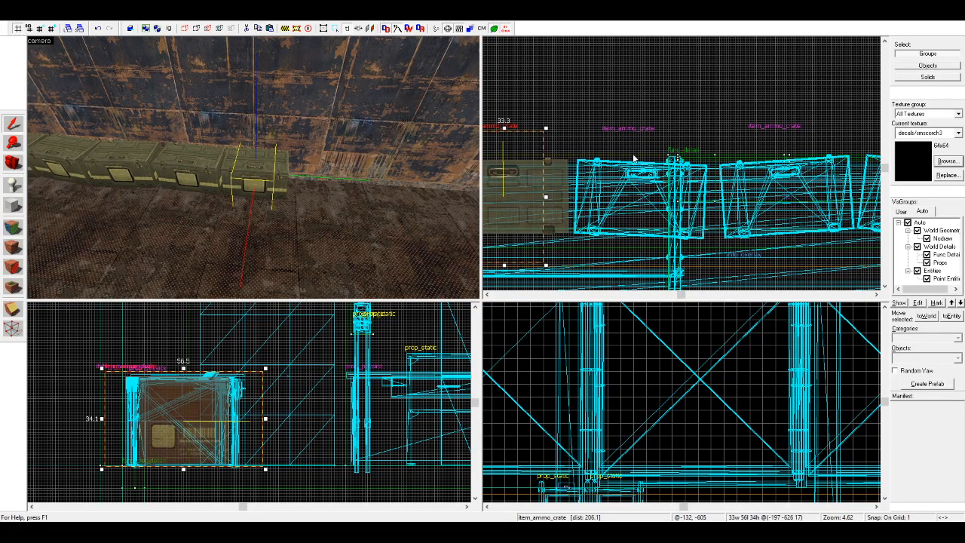
pyautogui.scroll(-3, 793, 145)
pyautogui.scroll(4, 654, 154)
pyautogui.click(656, 199)
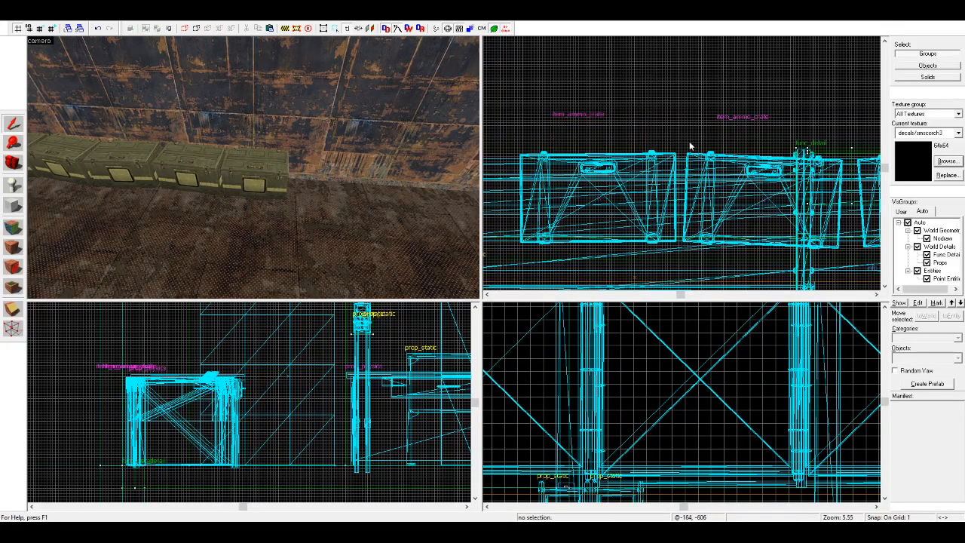
pyautogui.click(641, 189)
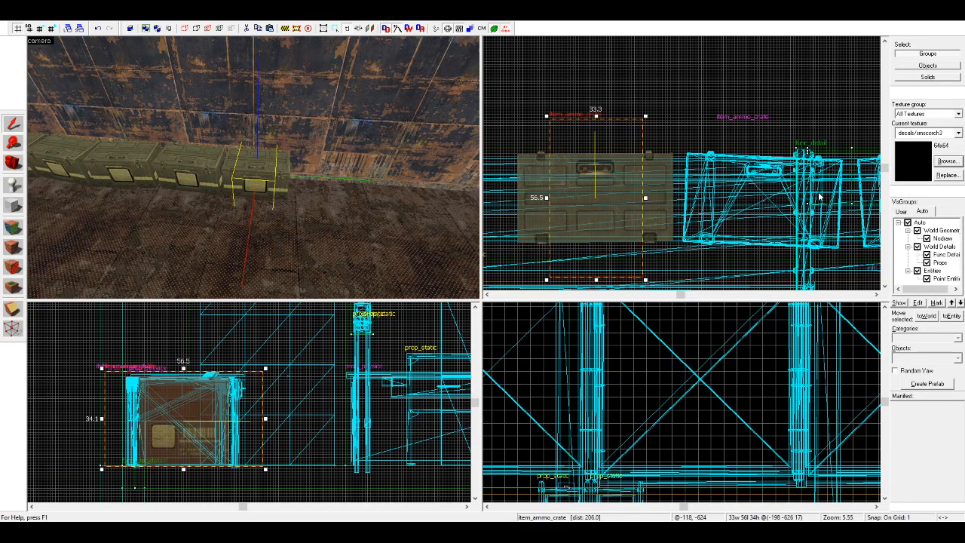
# Step: Copy the eighth ammo crate to add a ninth at the end of the row and rotate the copy slightly
pyautogui.scroll(-4, 820, 198)
pyautogui.scroll(3, 763, 187)
pyautogui.scroll(2, 762, 187)
pyautogui.moveTo(763, 187); pyautogui.dragTo(604, 185)
pyautogui.click(604, 185)
pyautogui.moveTo(618, 103); pyautogui.dragTo(618, 94)
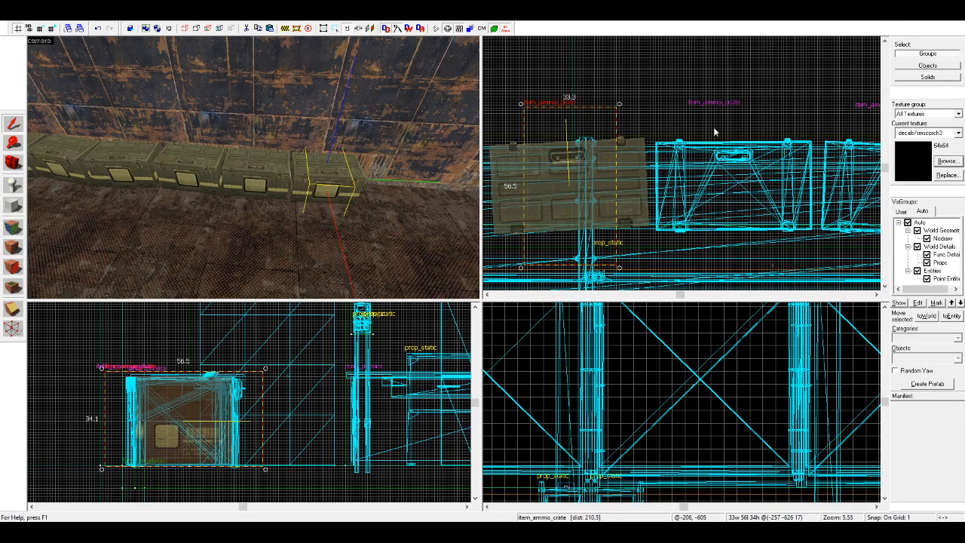
# Step: Copy the ninth ammo crate farther along the wall as a tenth, rotate the copy slightly and nudge it closer
pyautogui.scroll(-2, 699, 134)
pyautogui.scroll(2, 687, 173)
pyautogui.moveTo(719, 223); pyautogui.dragTo(577, 189)
pyautogui.click(588, 172)
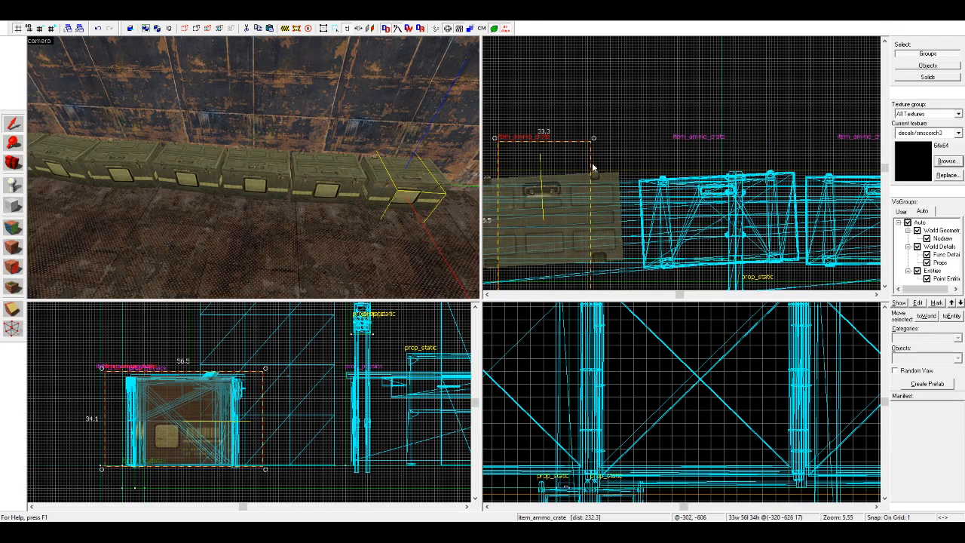
pyautogui.moveTo(595, 139); pyautogui.dragTo(604, 149)
pyautogui.moveTo(591, 211); pyautogui.dragTo(595, 208)
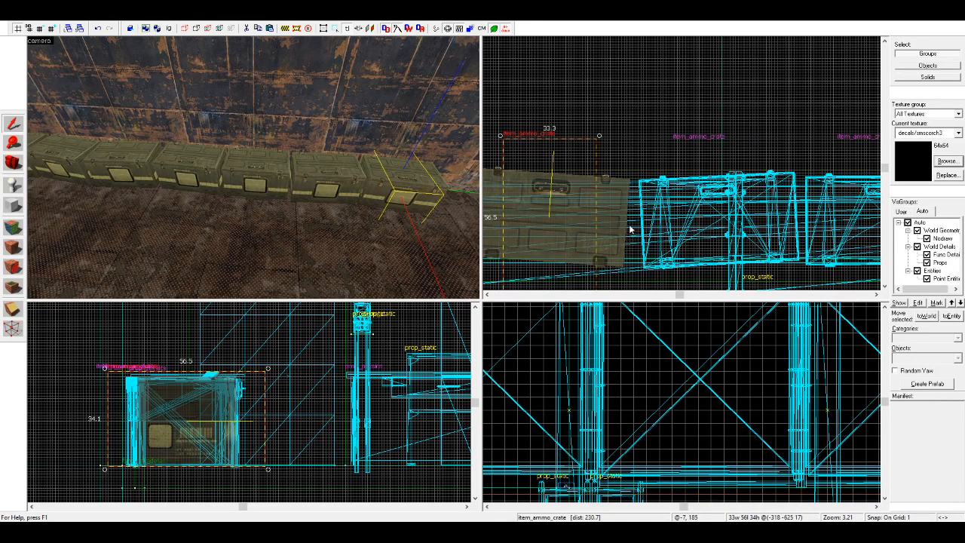
# Step: Delete the tenth ammo crate at the end of the row
pyautogui.click(638, 145)
pyautogui.click(394, 189)
pyautogui.press('Delete')
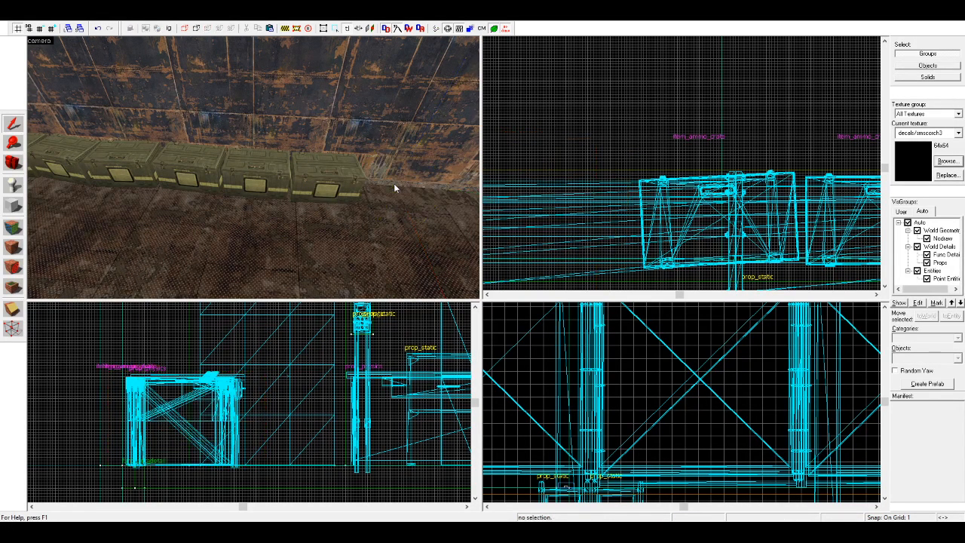
# Step: Copy the metal table from the start of the crate row to the far end, beside the last ammo crate
pyautogui.click(14, 165)
pyautogui.moveTo(136, 169); pyautogui.dragTo(194, 173)
pyautogui.press('w')
pyautogui.hotkey('shift', 's')
pyautogui.click(191, 182)
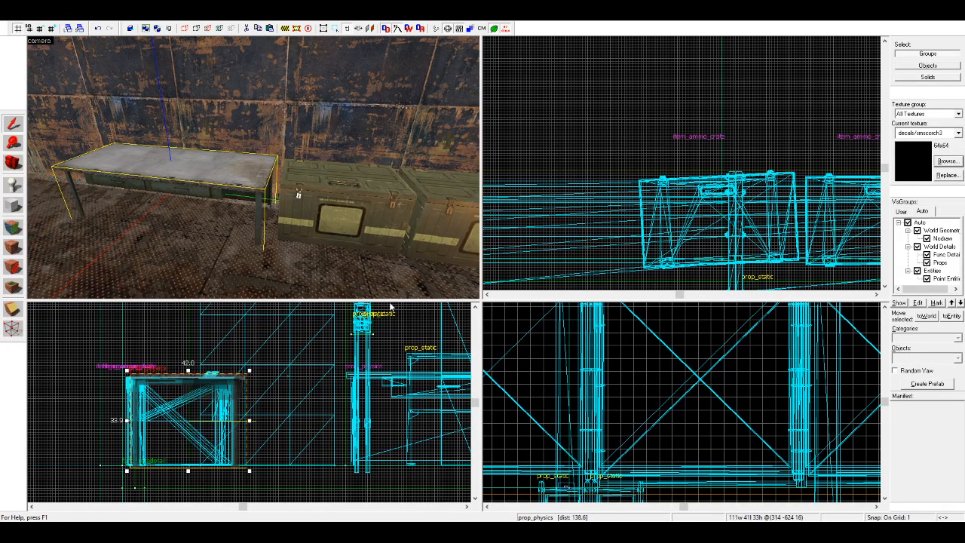
pyautogui.scroll(-5, 646, 146)
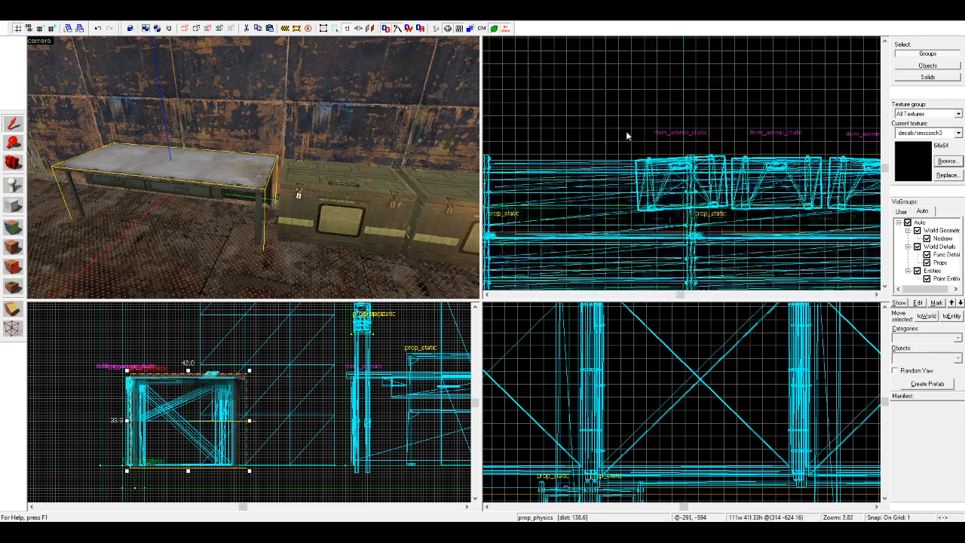
pyautogui.scroll(1, 719, 141)
pyautogui.moveTo(733, 124)
pyautogui.keyDown('shift'); pyautogui.mouseDown()
pyautogui.moveTo(554, 97)
pyautogui.moveTo(495, 102)
pyautogui.moveTo(586, 121)
pyautogui.moveTo(560, 120)
pyautogui.moveTo(530, 149)
pyautogui.moveTo(538, 164)
pyautogui.mouseUp(); pyautogui.keyUp('shift')
pyautogui.scroll(6, 550, 115)
pyautogui.scroll(4, 582, 121)
pyautogui.press('Escape')
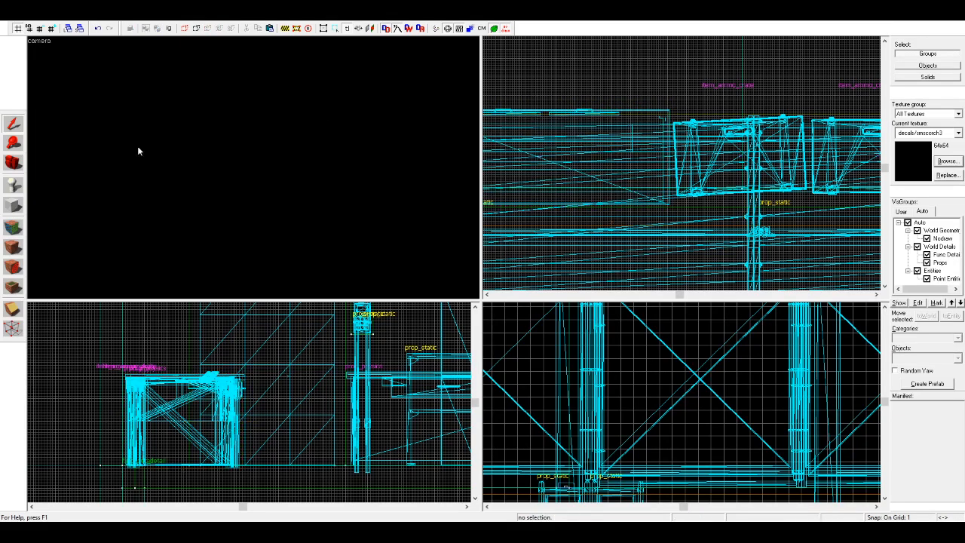
# Step: Inspect the copied table, the row of ammo crates and the rest of the corridor in the 3D view
pyautogui.press('z')
pyautogui.press('s')
pyautogui.press('w')
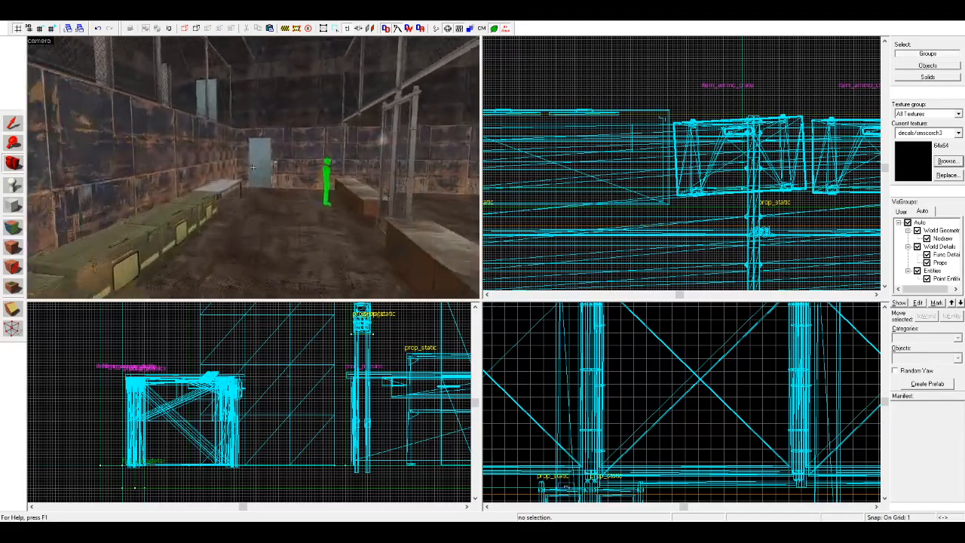
pyautogui.press('s')
pyautogui.press('z')
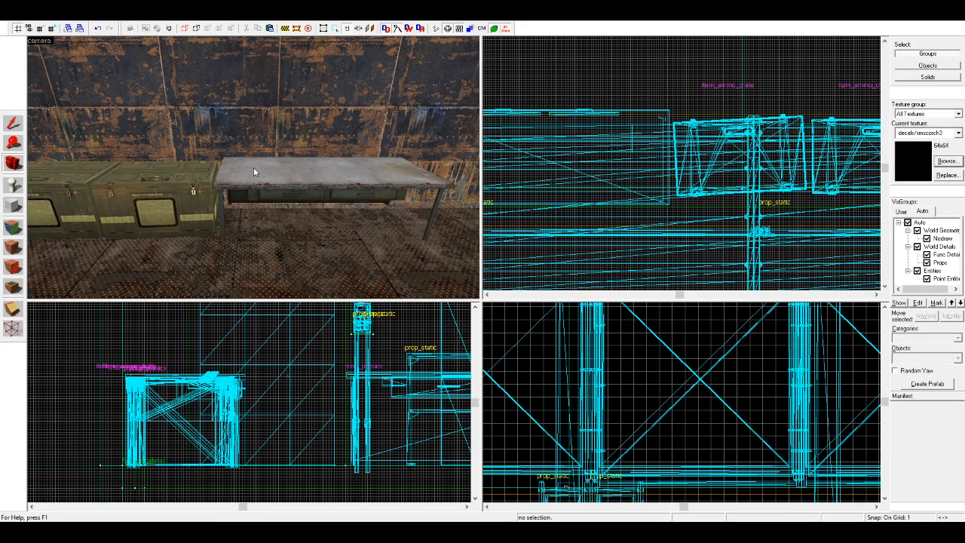
pyautogui.press('z')
pyautogui.press('d')
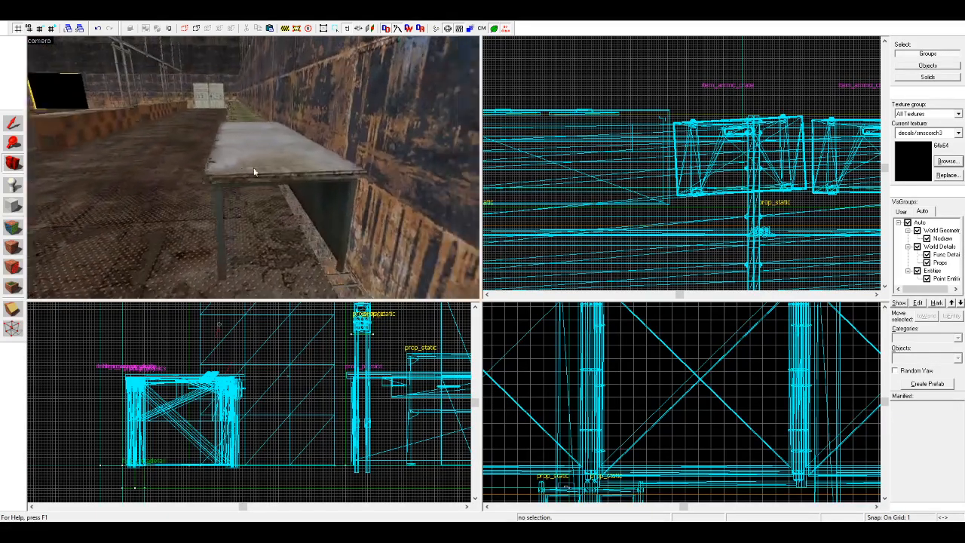
pyautogui.press('w')
pyautogui.press('d')
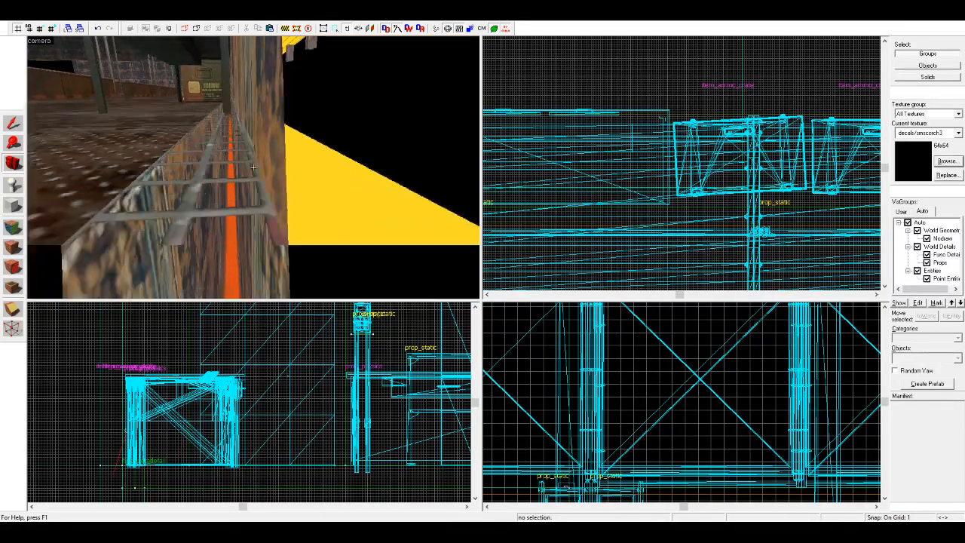
pyautogui.press('a')
pyautogui.press('w')
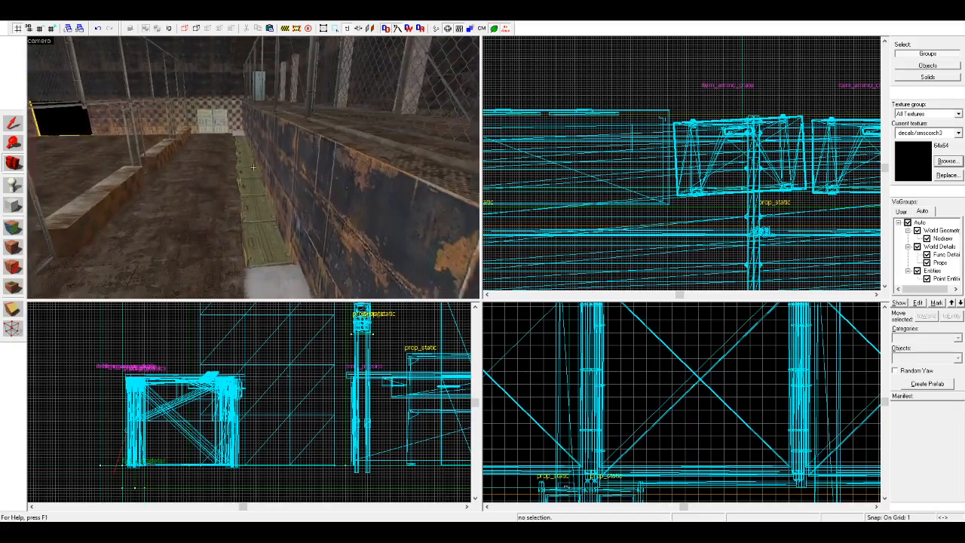
pyautogui.press('w')
pyautogui.press('z')
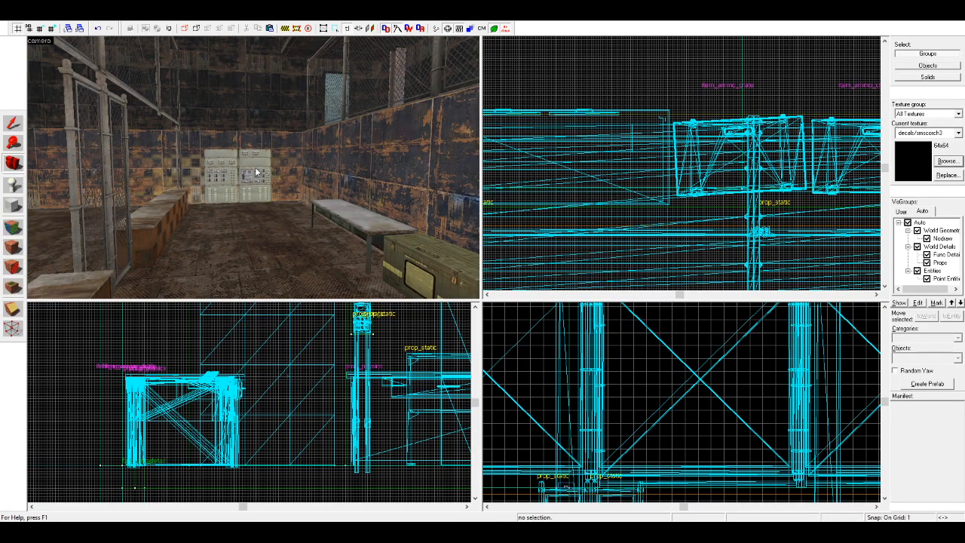
# Step: Examine the ammo crate row, the corridor ledges and the surrounding hall in the 3D view
pyautogui.press('w')
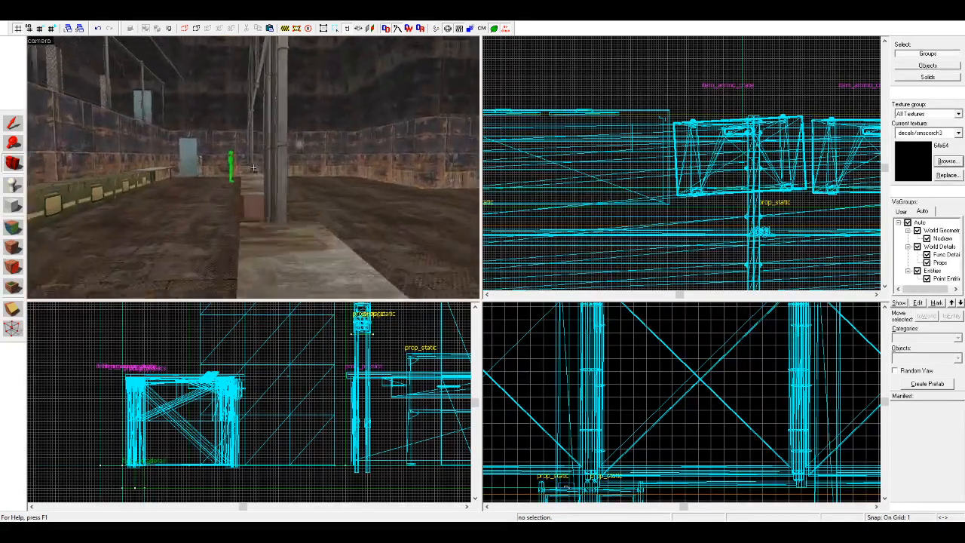
pyautogui.press('w')
pyautogui.press('w')
pyautogui.press('w')
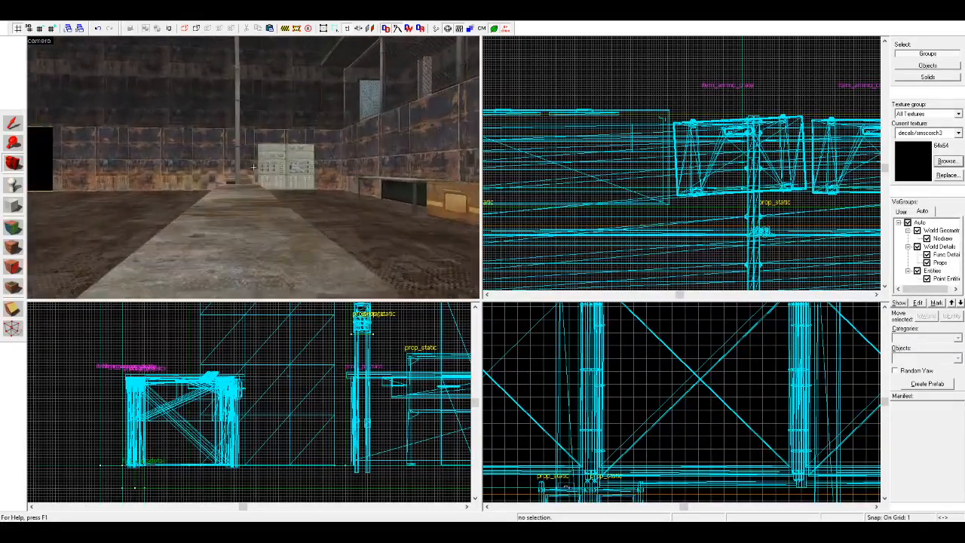
pyautogui.press('w')
pyautogui.press('z')
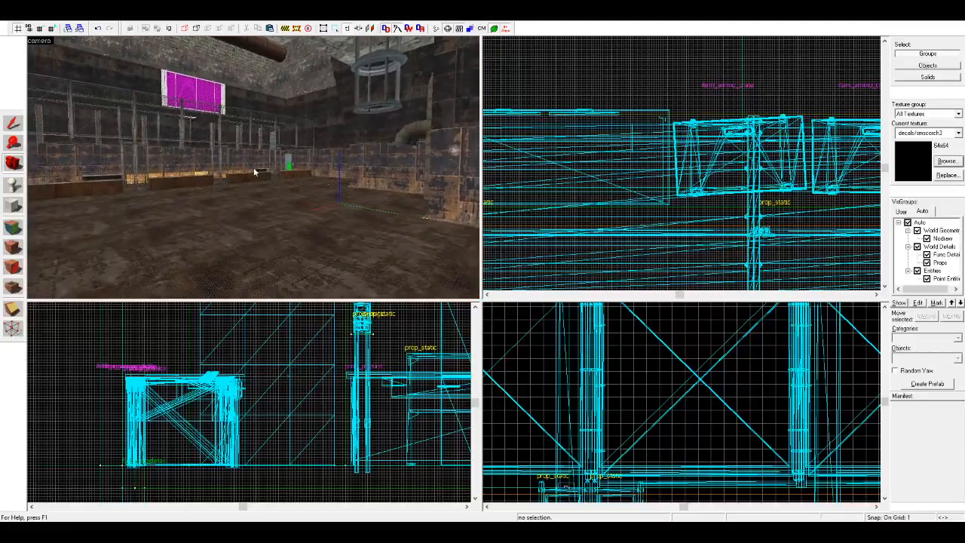
pyautogui.press('z')
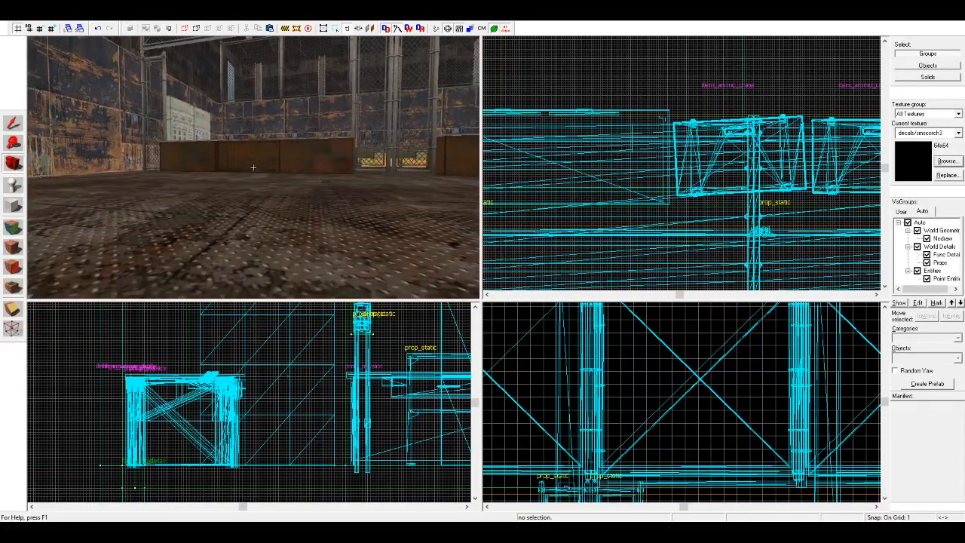
pyautogui.press('s')
pyautogui.press('z')
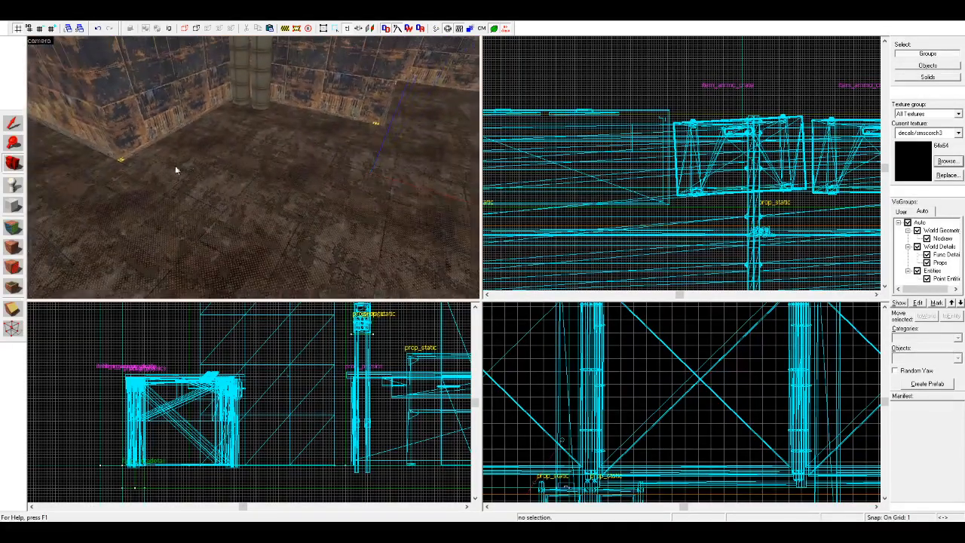
# Step: Check the two floor sections beside the hall's projecting walls by selecting each one, leaving nothing selected
pyautogui.click(17, 130)
pyautogui.click(270, 166)
pyautogui.click(117, 171)
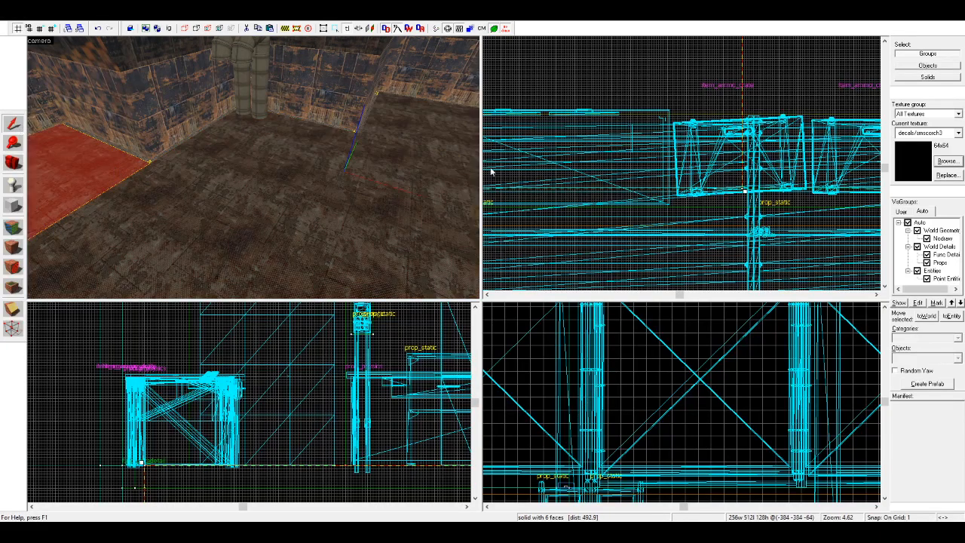
pyautogui.press('Escape')
pyautogui.press('s')
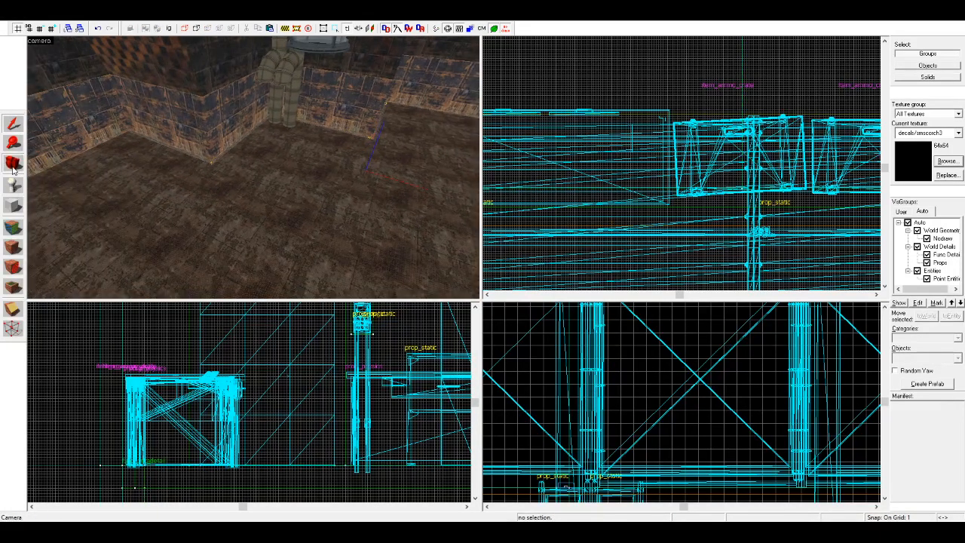
pyautogui.click(13, 162)
pyautogui.moveTo(219, 171); pyautogui.dragTo(252, 171)
pyautogui.press('d')
pyautogui.click(15, 127)
pyautogui.click(234, 141)
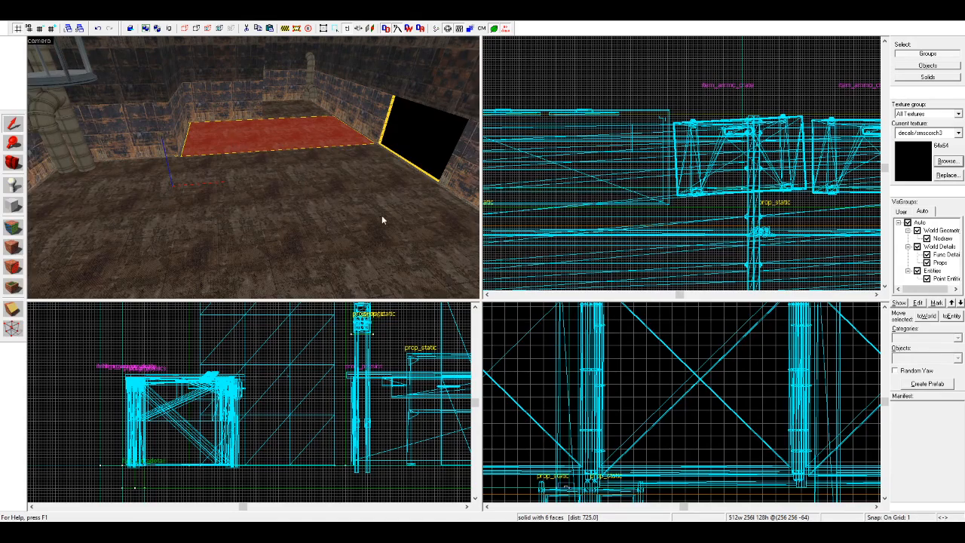
pyautogui.press('Escape')
# Step: Place a weapon_pulsepistol entity on top of the corridor ledge, near its end by the wall
pyautogui.press('w')
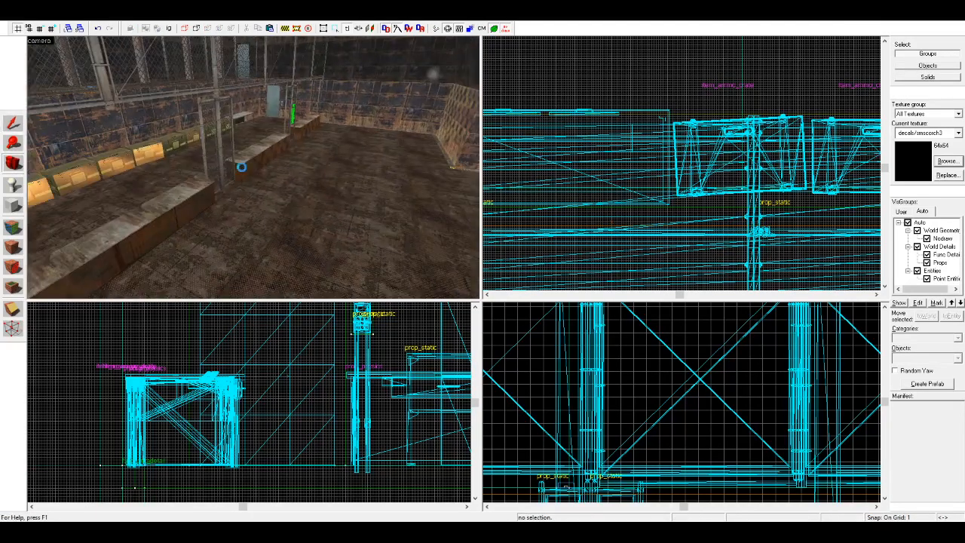
pyautogui.press('z')
pyautogui.press('w')
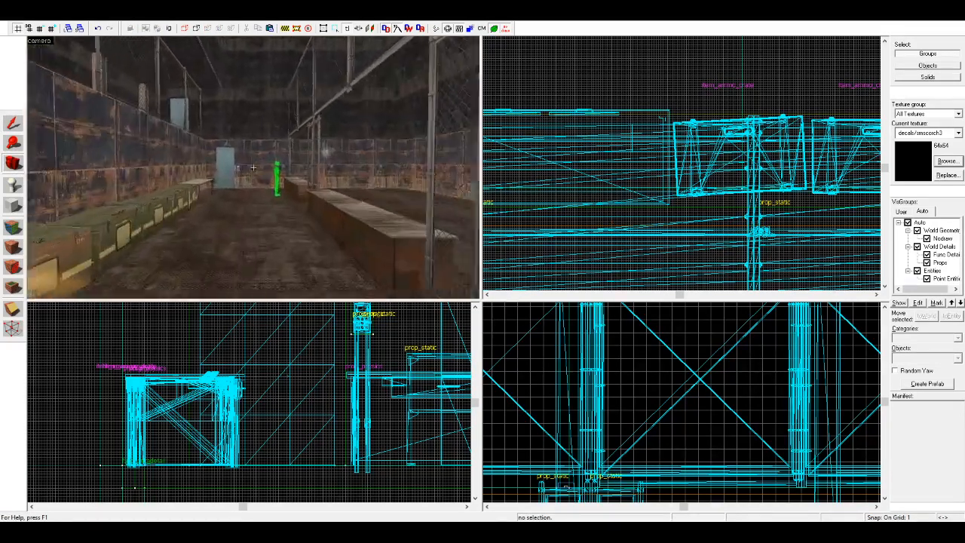
pyautogui.press('w')
pyautogui.press('z')
pyautogui.click(14, 186)
pyautogui.click(916, 359)
pyautogui.write('weapo')
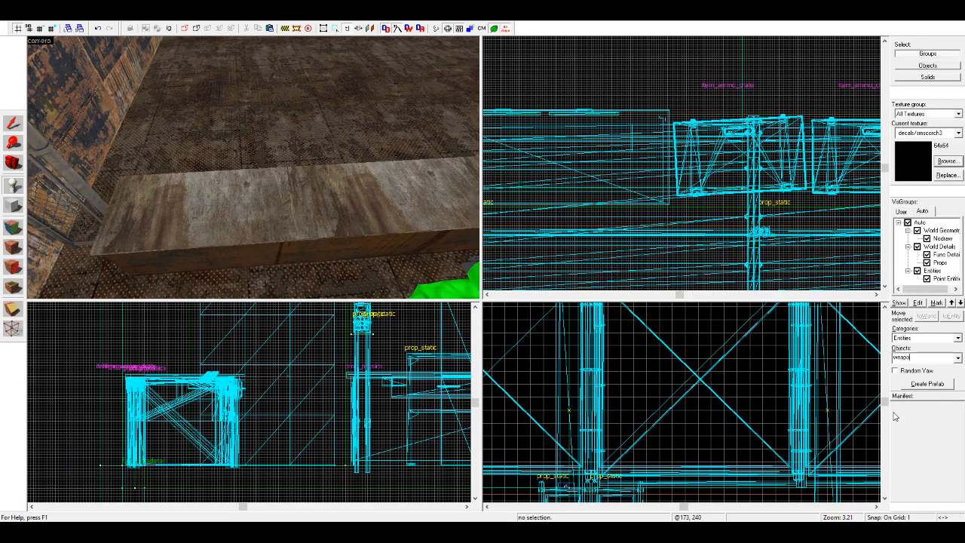
pyautogui.click(923, 472)
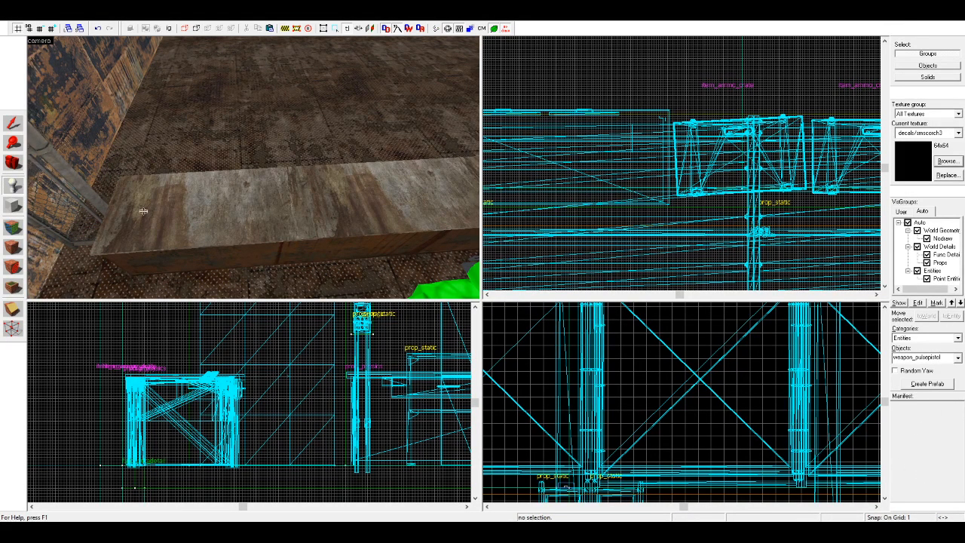
pyautogui.click(167, 203)
# Step: Rotate the pulse pistol in the side view so it leans diagonally and shift it toward the ledge's front edge
pyautogui.click(12, 122)
pyautogui.scroll(-4, 227, 422)
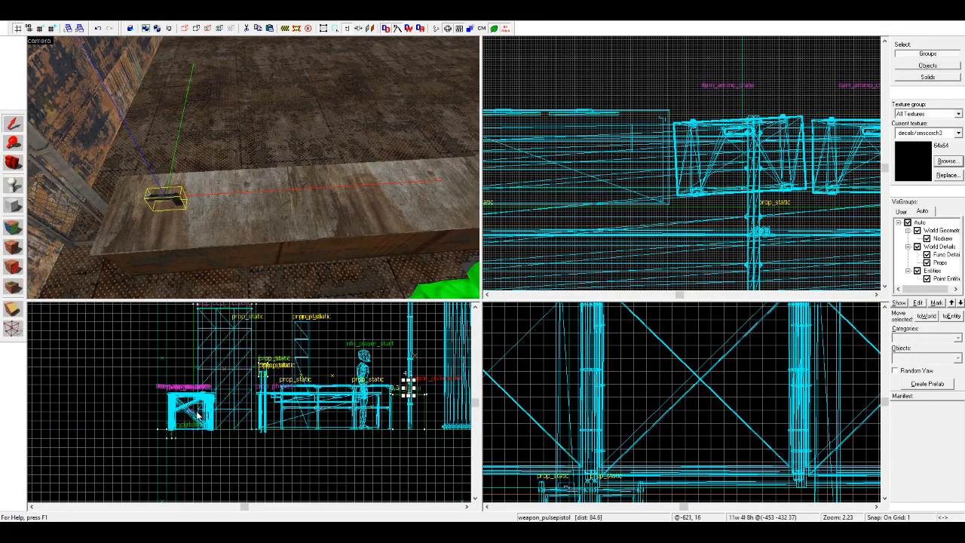
pyautogui.scroll(10, 258, 406)
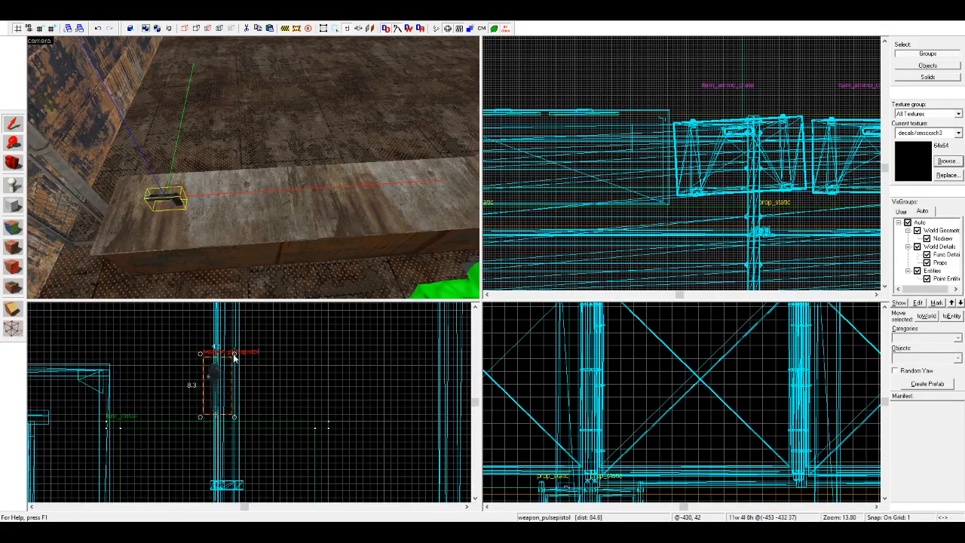
pyautogui.moveTo(234, 354); pyautogui.dragTo(240, 374)
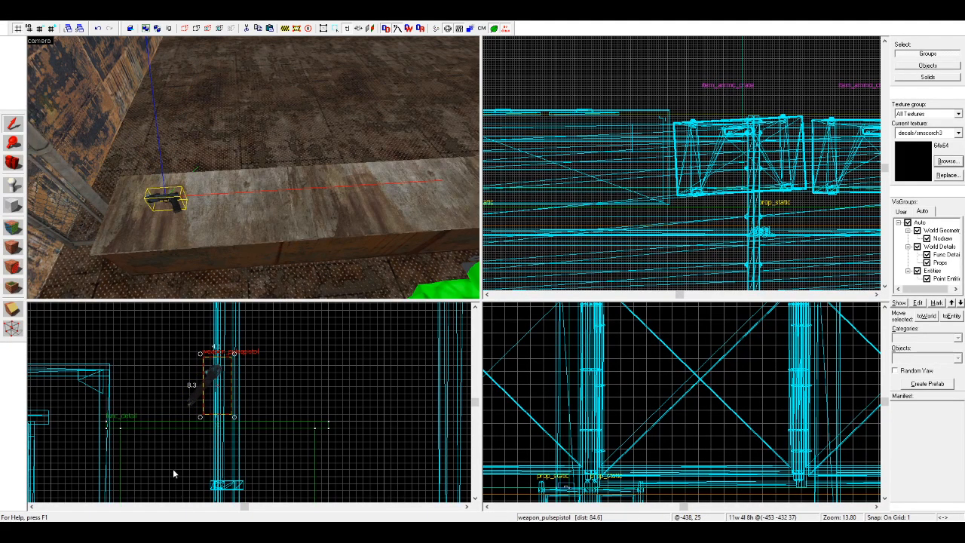
pyautogui.scroll(4, 187, 433)
pyautogui.moveTo(230, 368); pyautogui.dragTo(135, 388)
pyautogui.click(214, 362)
pyautogui.click(217, 245)
pyautogui.click(215, 336)
# Step: Build a nodraw block 192 units long, 9 deep and 8 high on the ledge, around the pistol
pyautogui.click(12, 205)
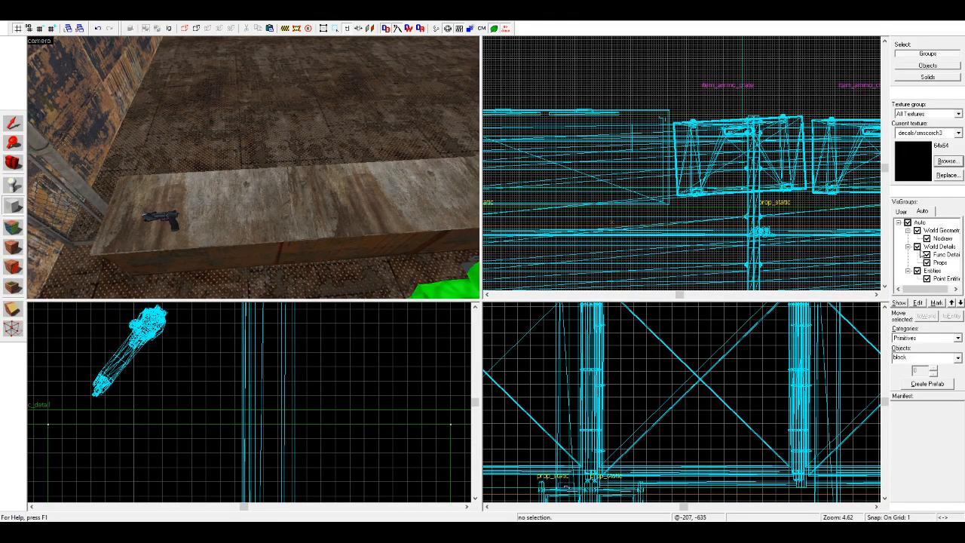
pyautogui.moveTo(92, 410); pyautogui.dragTo(229, 310)
pyautogui.scroll(-8, 594, 202)
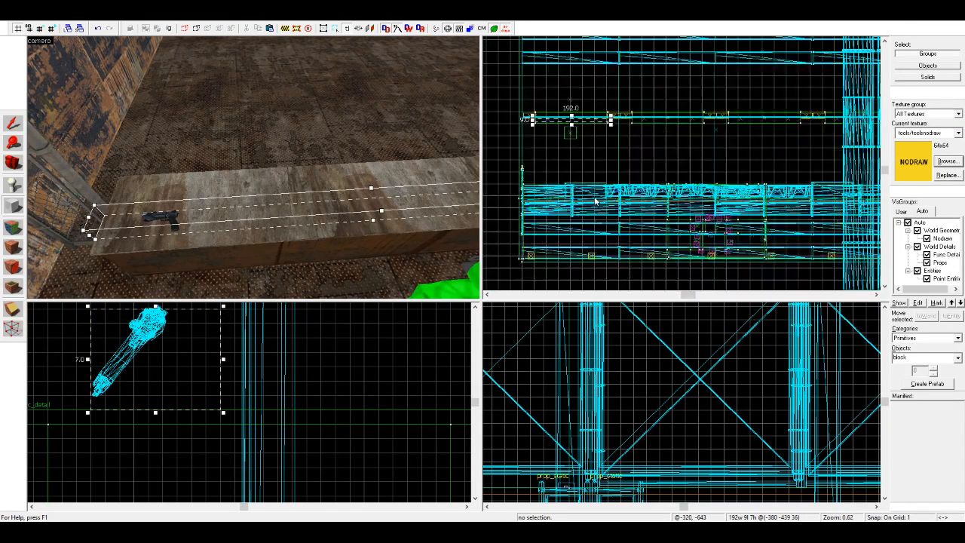
pyautogui.scroll(-1, 148, 409)
pyautogui.moveTo(147, 367); pyautogui.dragTo(149, 355)
pyautogui.press('Return')
# Step: Clip the nodraw block diagonally along the leaning pistol and move the resulting wedge 1 unit toward the ledge's back
pyautogui.hotkey('shift', 's')
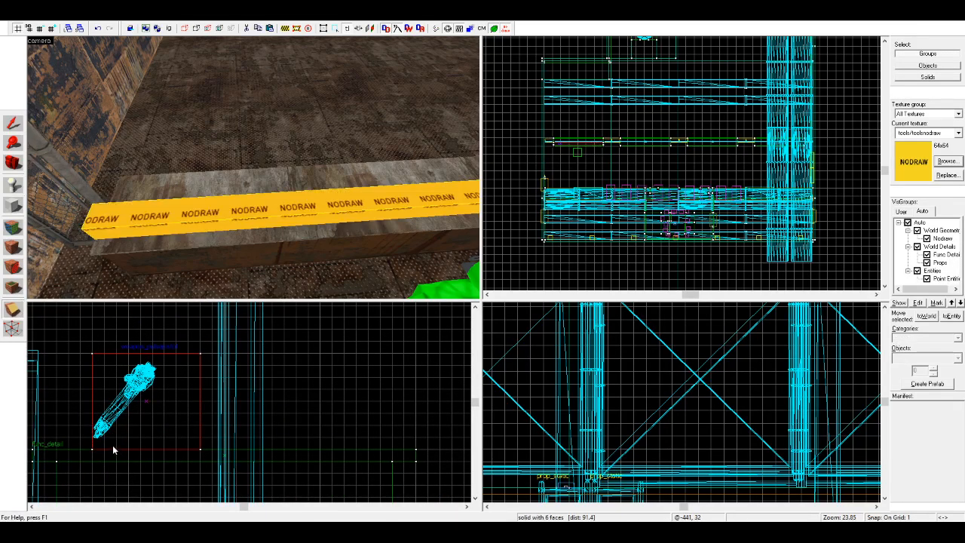
pyautogui.hotkey('shift', 'x')
pyautogui.moveTo(93, 438); pyautogui.dragTo(176, 354)
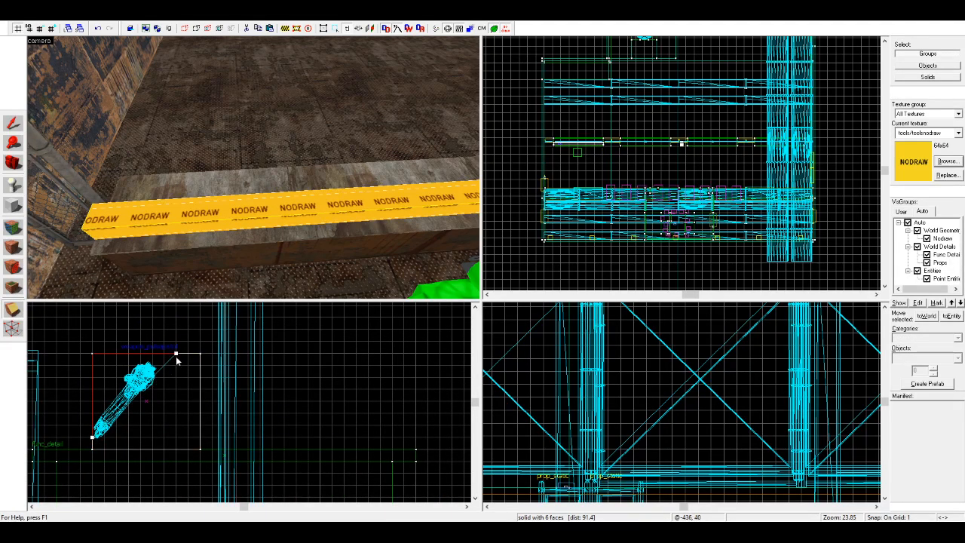
pyautogui.press('Return')
pyautogui.click(12, 123)
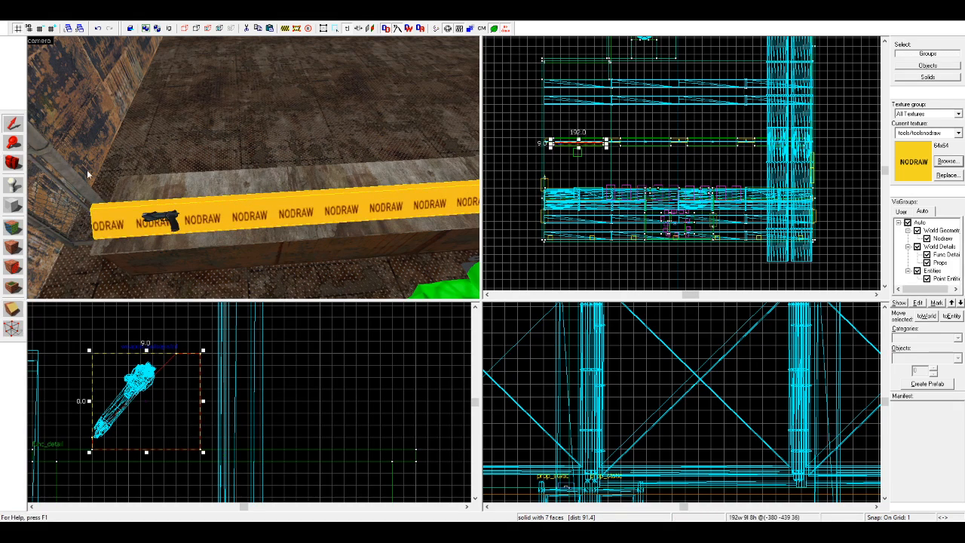
pyautogui.moveTo(153, 386); pyautogui.dragTo(174, 386)
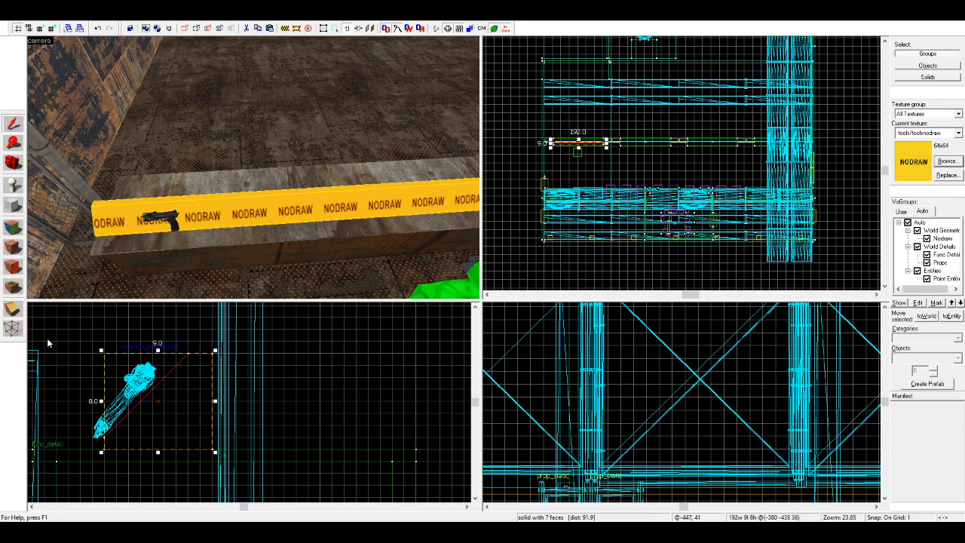
# Step: Create a wider nodraw block on the ledge, 192 units long, 17 deep and 8 high
pyautogui.scroll(3, 545, 138)
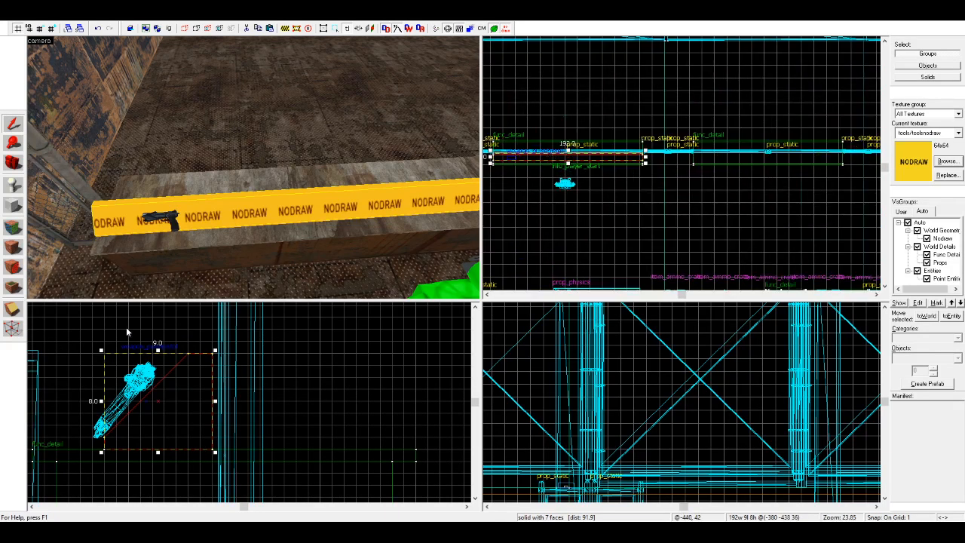
pyautogui.click(12, 206)
pyautogui.moveTo(105, 447); pyautogui.dragTo(305, 352)
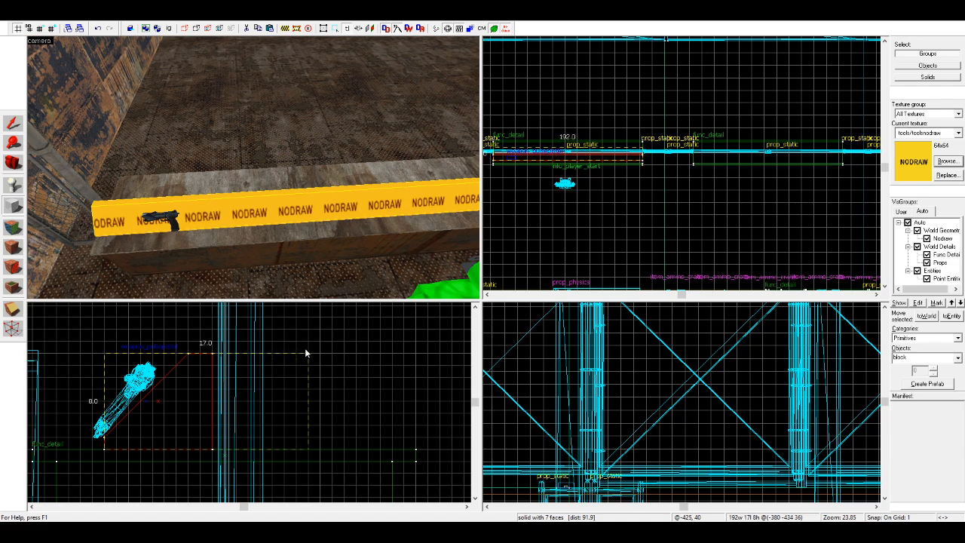
pyautogui.press('Return')
# Step: Clip both upper long edges of the wider block diagonally to give it a trapezoidal profile with a flat top
pyautogui.click(10, 310)
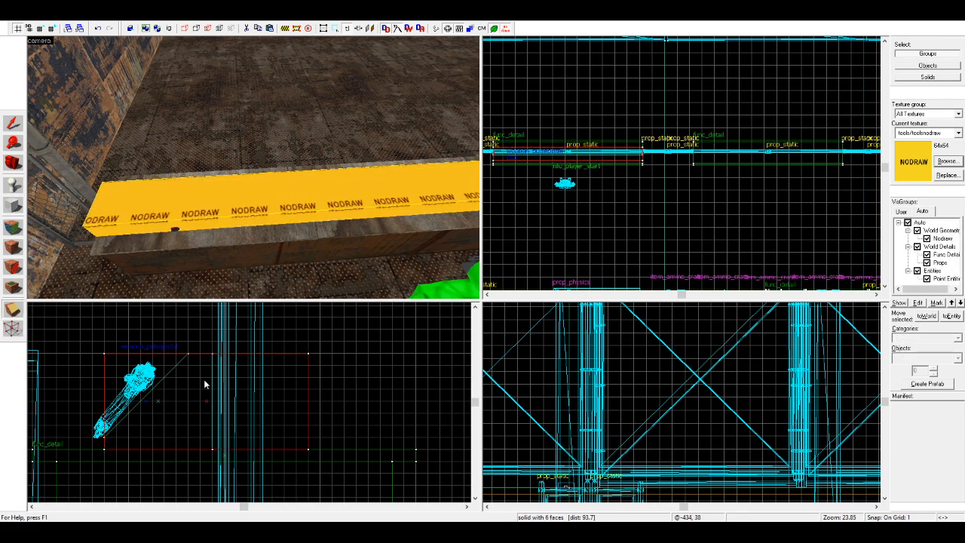
pyautogui.moveTo(188, 353)
pyautogui.mouseDown()
pyautogui.moveTo(214, 332)
pyautogui.moveTo(255, 360)
pyautogui.moveTo(309, 423)
pyautogui.mouseUp()
pyautogui.press('Return')
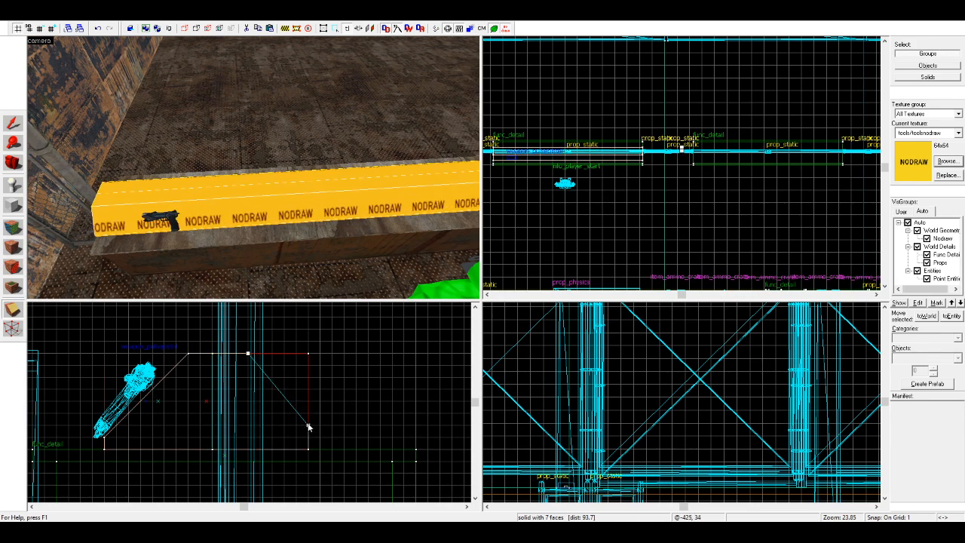
pyautogui.moveTo(248, 354); pyautogui.dragTo(238, 357)
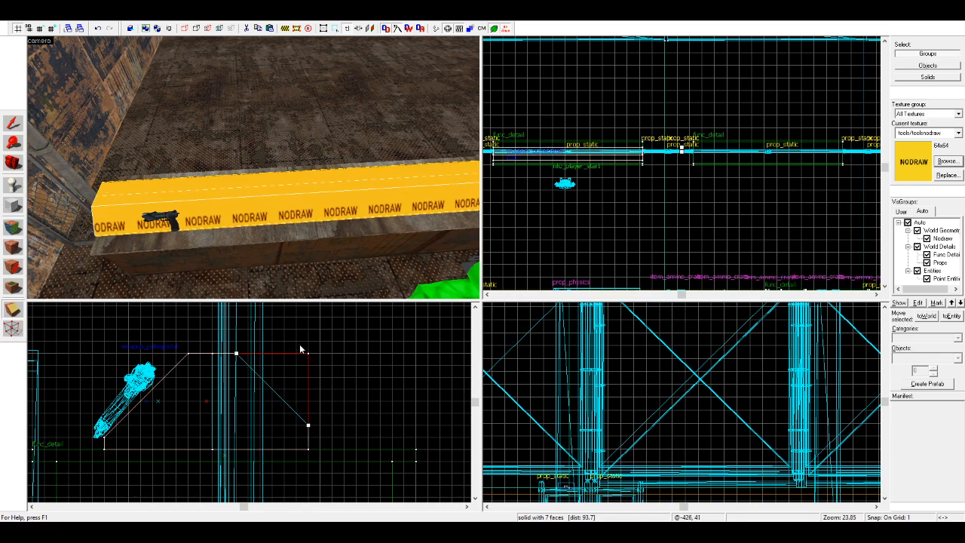
pyautogui.moveTo(308, 425); pyautogui.dragTo(309, 438)
pyautogui.moveTo(239, 357); pyautogui.dragTo(249, 358)
pyautogui.moveTo(249, 356); pyautogui.dragTo(239, 359)
pyautogui.press('Return')
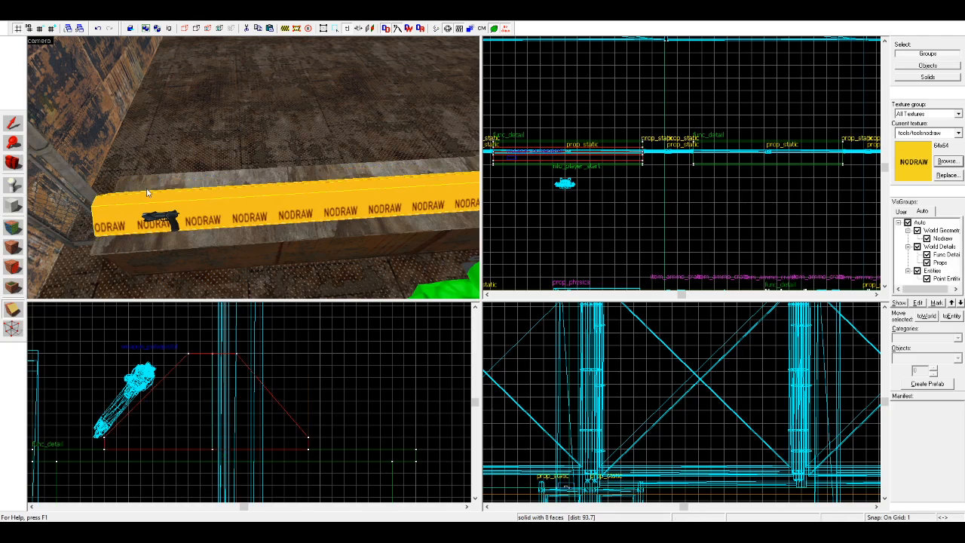
# Step: Shift the trapezoidal block's top vertices and back lower vertices 1 unit toward the front, making it 16 units deep
pyautogui.click(13, 329)
pyautogui.moveTo(262, 344); pyautogui.dragTo(163, 366)
pyautogui.moveTo(237, 355); pyautogui.dragTo(226, 357)
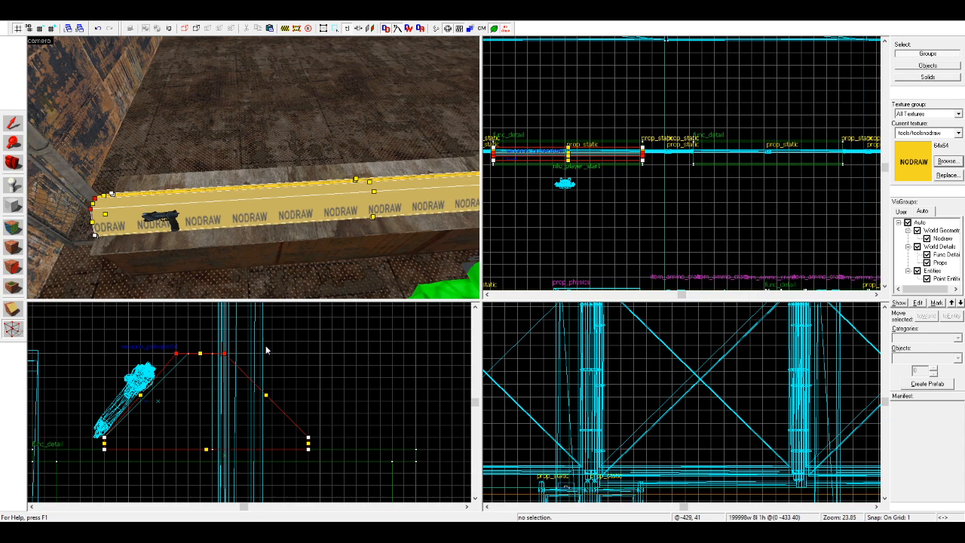
pyautogui.click(306, 450)
pyautogui.moveTo(300, 457)
pyautogui.mouseDown()
pyautogui.moveTo(312, 442)
pyautogui.moveTo(301, 451)
pyautogui.mouseUp()
# Step: Move the pistol clear of the blocks and delete the narrower wedge overlapping the trapezoidal block
pyautogui.click(12, 125)
pyautogui.click(158, 215)
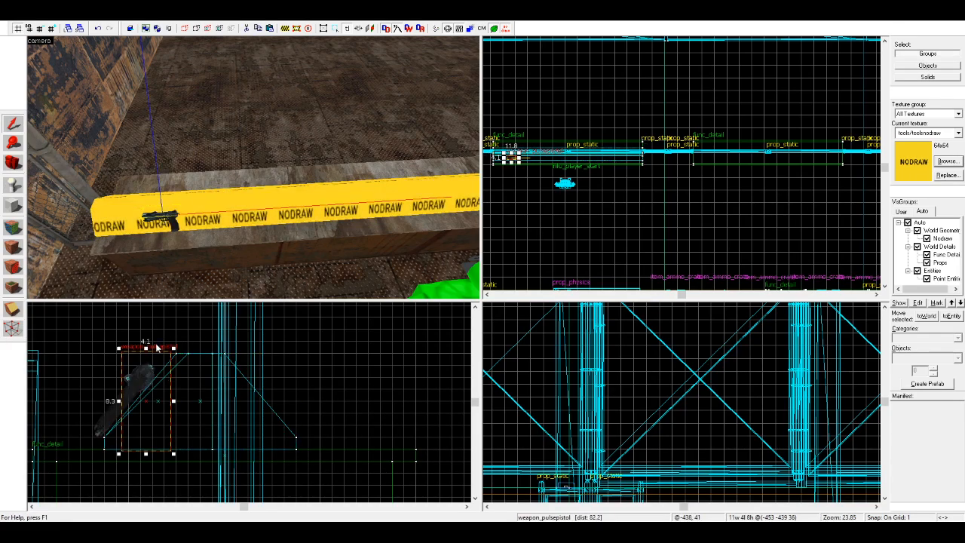
pyautogui.click(186, 217)
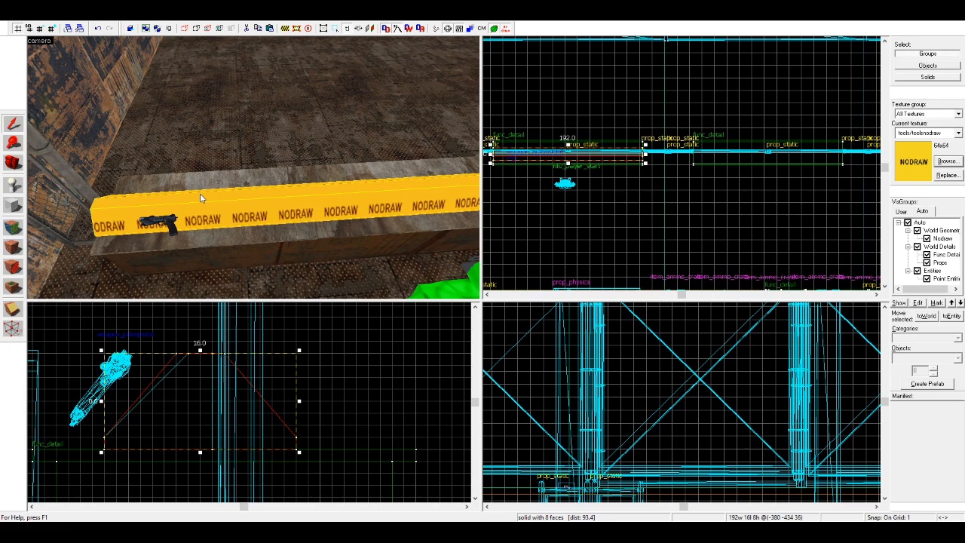
pyautogui.press('Escape')
pyautogui.click(184, 357)
pyautogui.press('Delete')
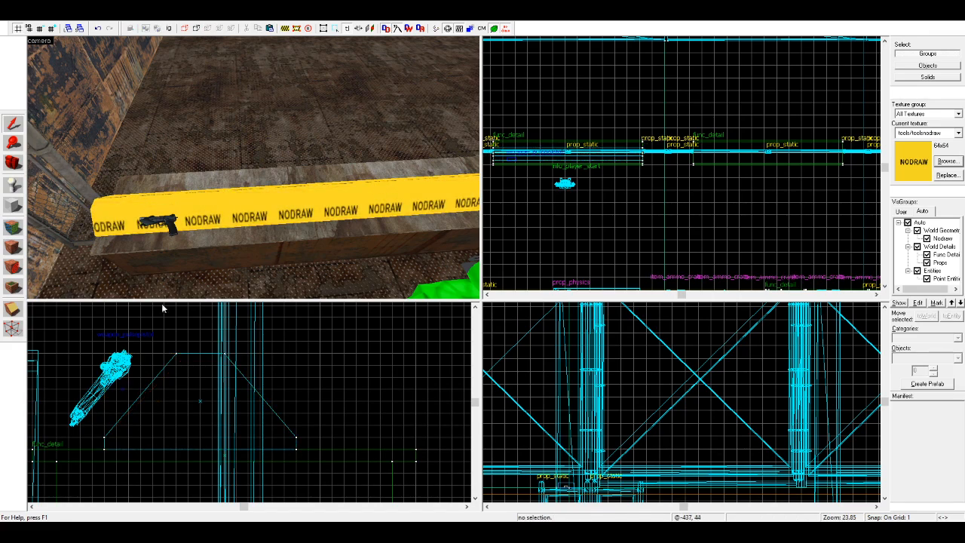
# Step: Move the pulse pistol back against the trapezoidal block's front slope and fine-tune its tilt to match
pyautogui.click(172, 220)
pyautogui.moveTo(150, 338); pyautogui.dragTo(155, 338)
pyautogui.moveTo(123, 373); pyautogui.dragTo(159, 372)
pyautogui.moveTo(132, 441); pyautogui.dragTo(132, 443)
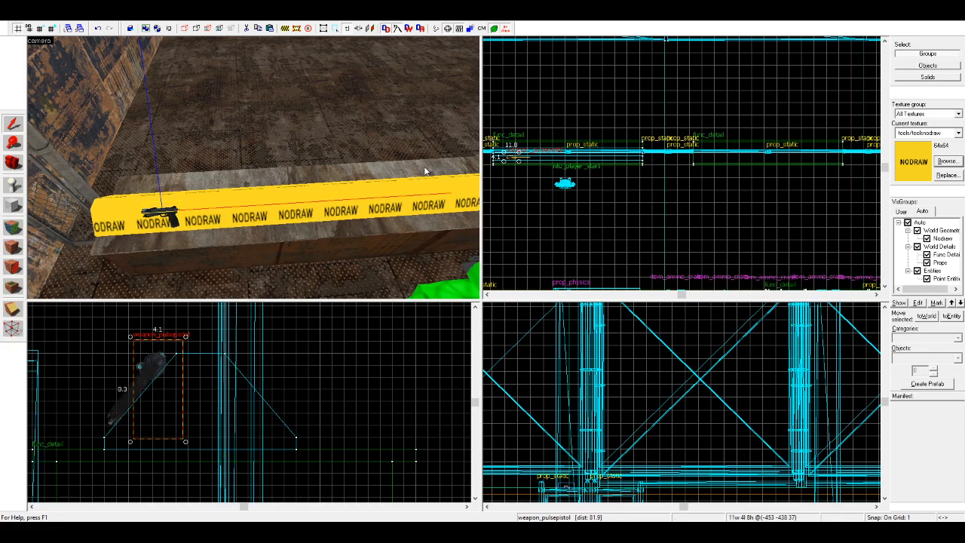
pyautogui.press('Escape')
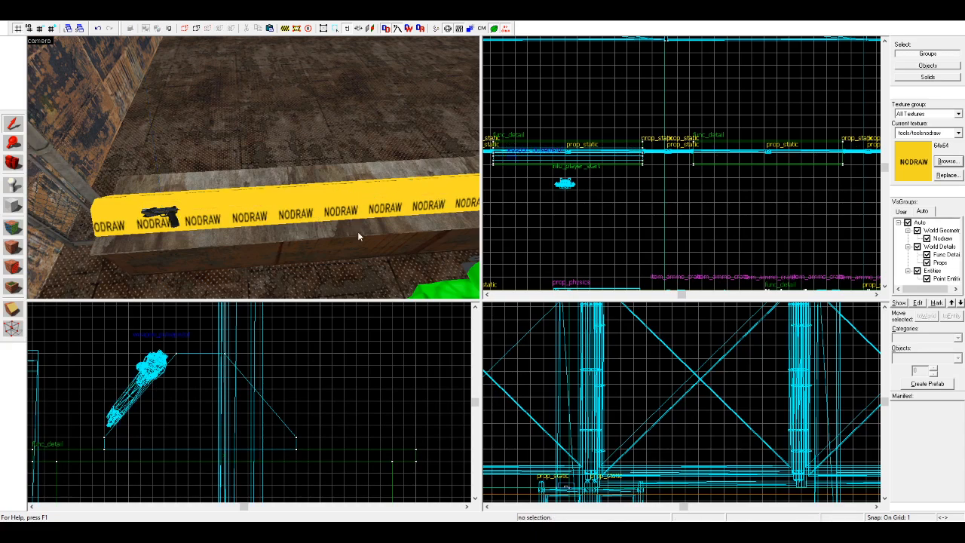
# Step: Apply the metal/metalwall035a texture to the whole trapezoidal block
pyautogui.click(218, 217)
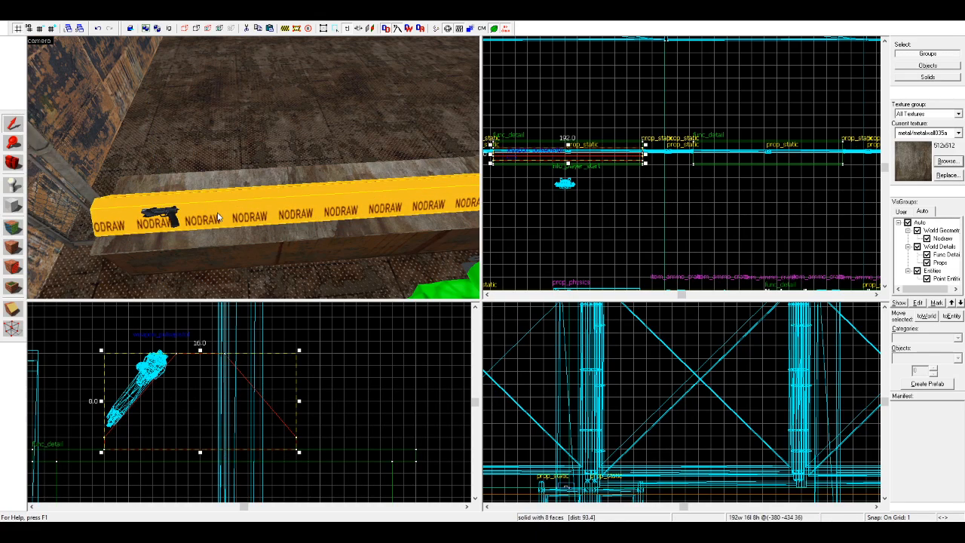
pyautogui.click(12, 247)
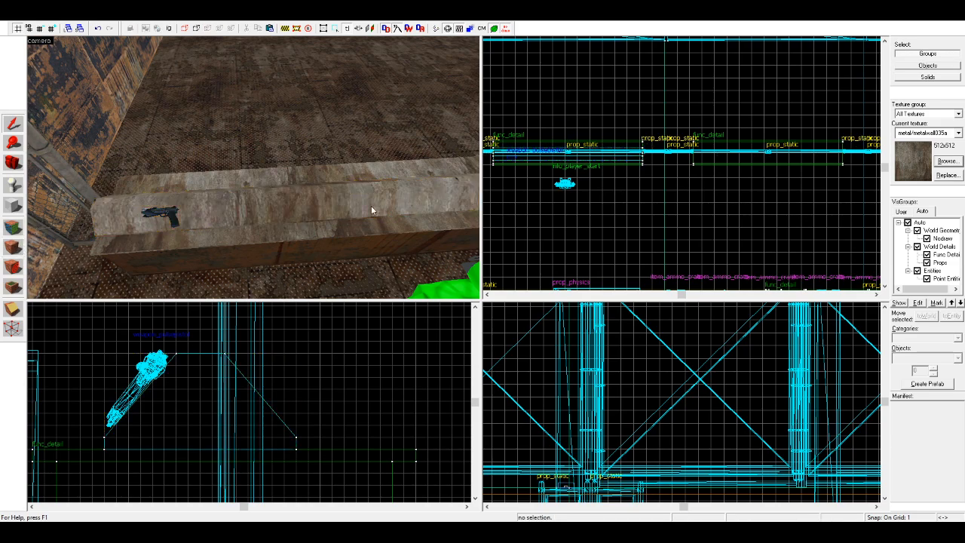
# Step: Move the trapezoidal block and the pulse pistol together 4 units toward the back of the ledge
pyautogui.keyDown('ctrl'); pyautogui.click(528, 153); pyautogui.keyUp('ctrl')
pyautogui.scroll(2, 683, 156)
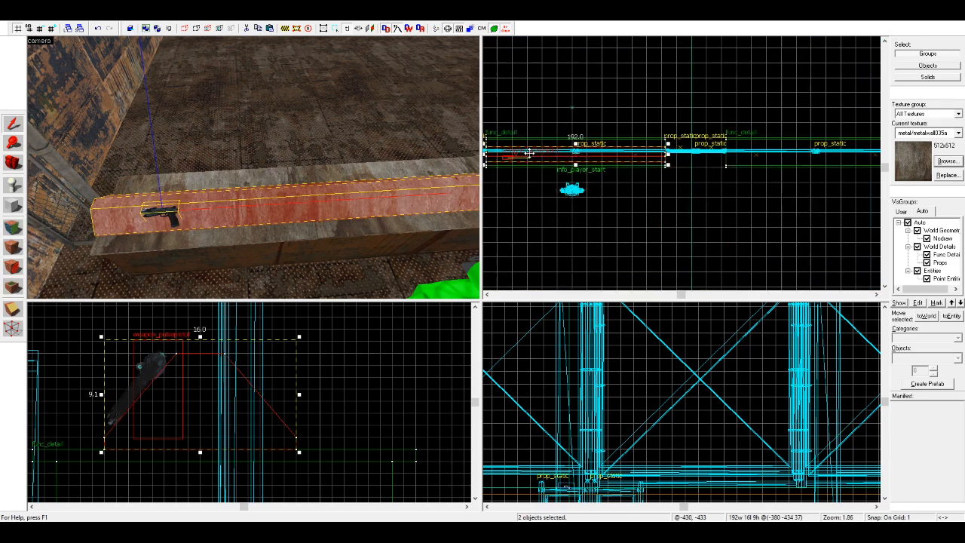
pyautogui.scroll(8, 735, 155)
pyautogui.moveTo(665, 177); pyautogui.dragTo(666, 163)
pyautogui.click(709, 224)
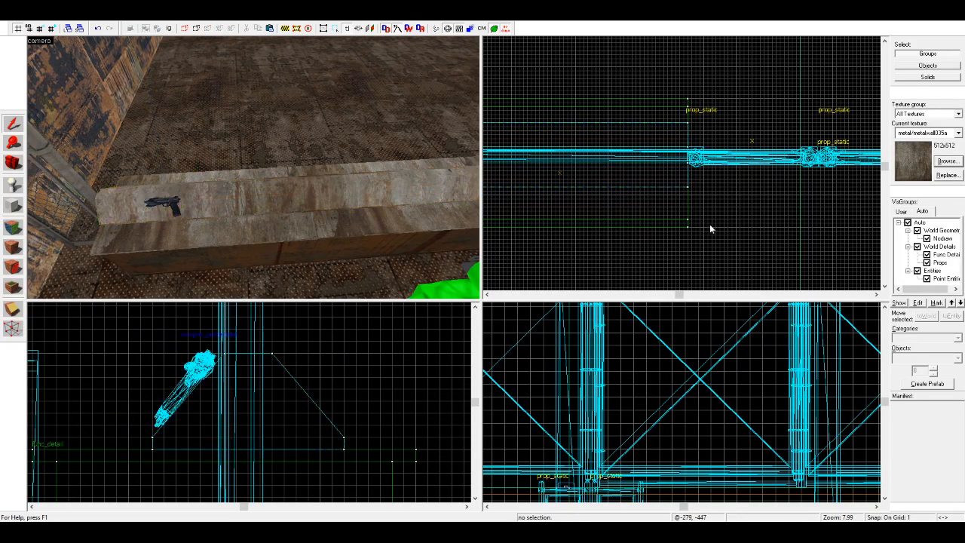
# Step: Convert the trapezoidal block on the ledge into a func_detail entity
pyautogui.click(13, 163)
pyautogui.moveTo(121, 169); pyautogui.dragTo(260, 168)
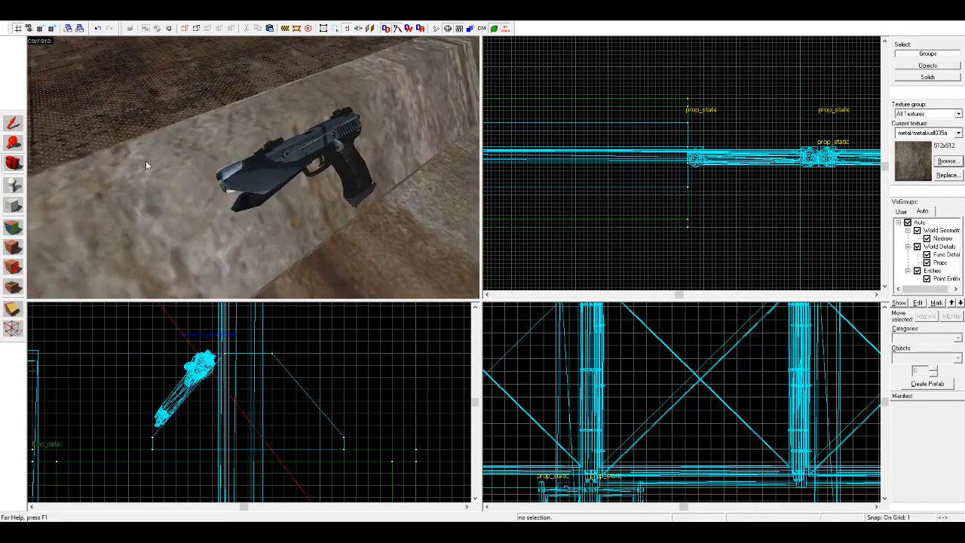
pyautogui.scroll(-3, 253, 167)
pyautogui.click(12, 123)
pyautogui.click(260, 175)
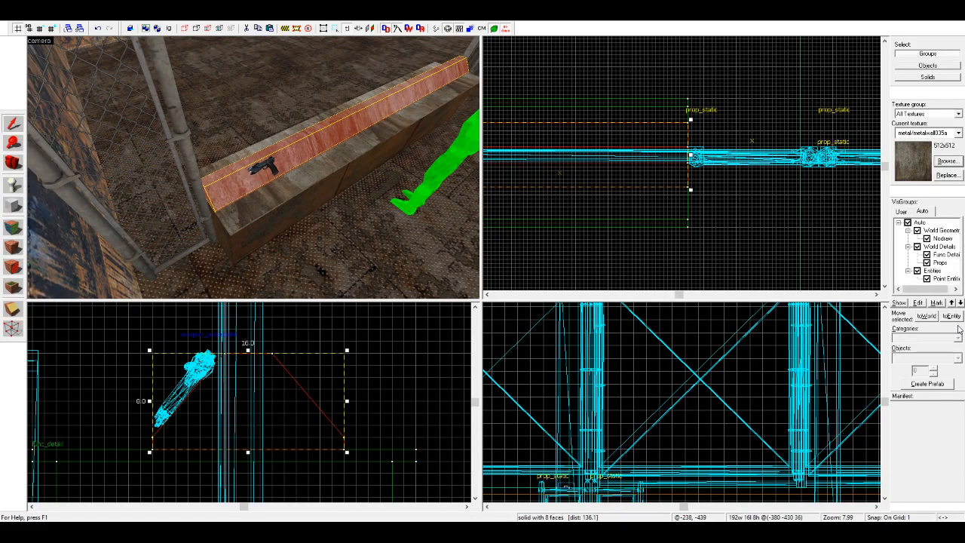
pyautogui.click(741, 101)
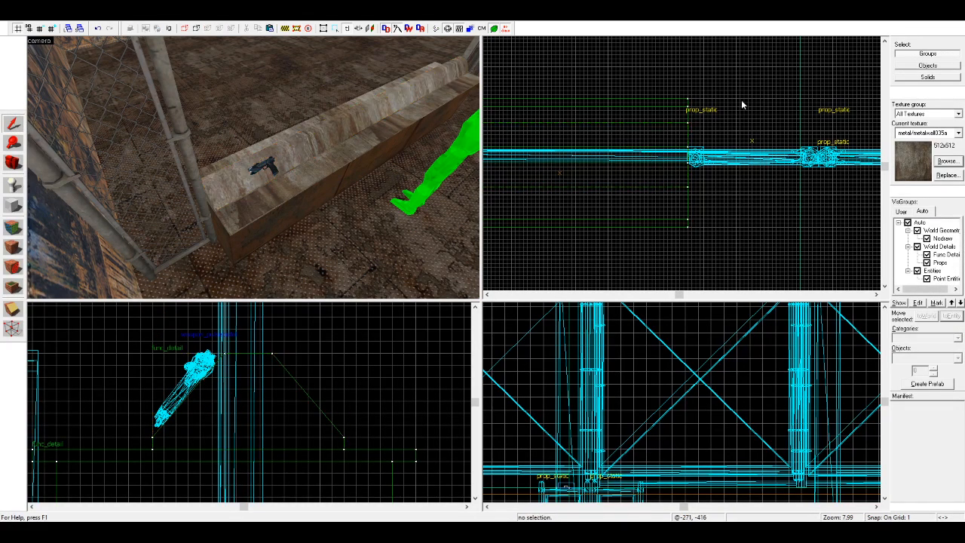
# Step: Duplicate the pulse pistol farther along the stand and change the copy's class to weapon_smg1
pyautogui.click(275, 170)
pyautogui.scroll(-8, 653, 173)
pyautogui.scroll(11, 588, 164)
pyautogui.scroll(-1, 627, 364)
pyautogui.scroll(-4, 626, 365)
pyautogui.scroll(10, 533, 400)
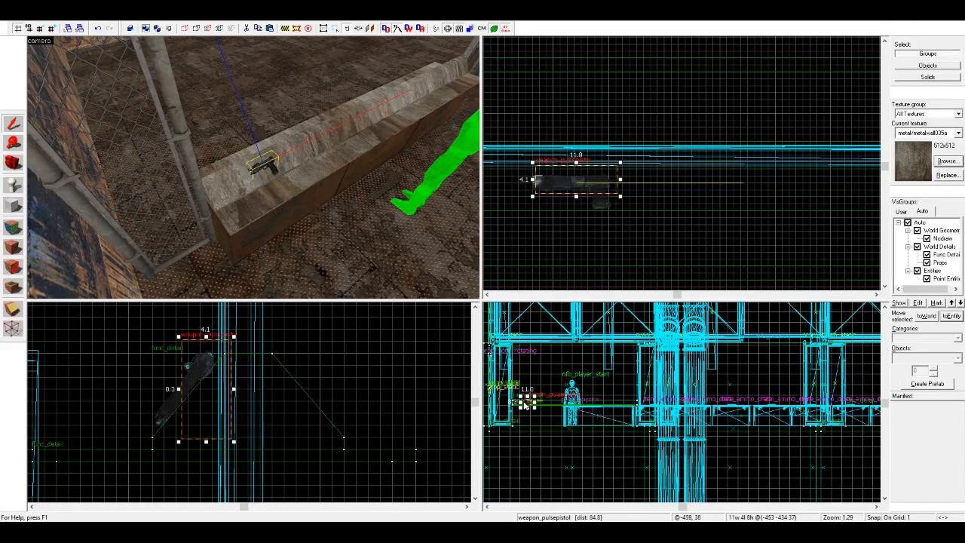
pyautogui.keyDown('shift'); pyautogui.moveTo(532, 397); pyautogui.dragTo(634, 401); pyautogui.keyUp('shift')
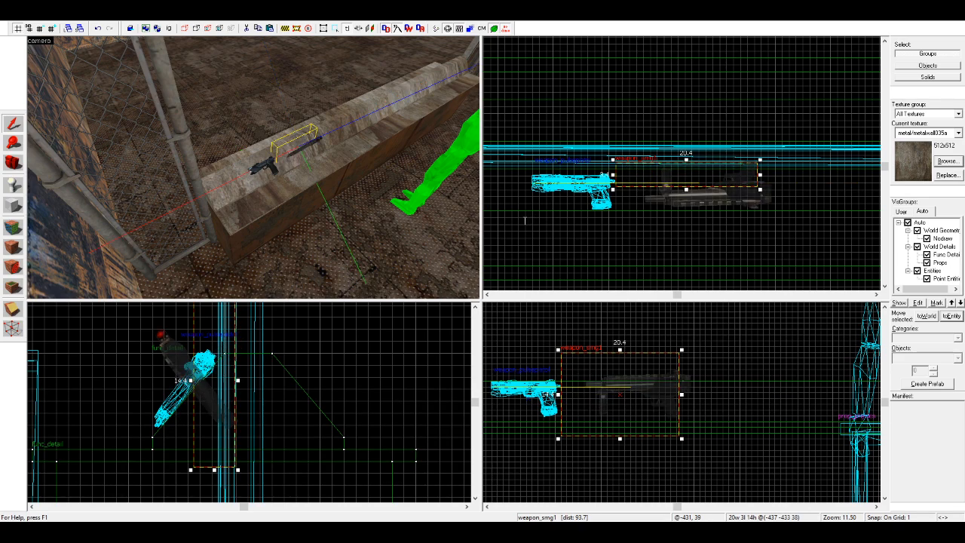
# Step: Correct the weapon_smg1's orientation so its side lies parallel to the stand's front slope
pyautogui.press('Return')
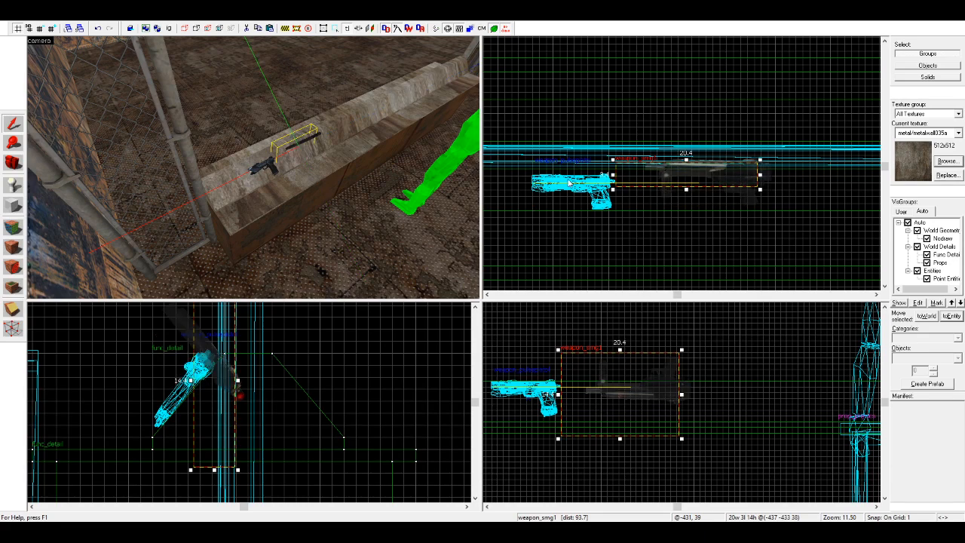
pyautogui.hotkey('ctrl', 'z')
pyautogui.hotkey('ctrl', 'z')
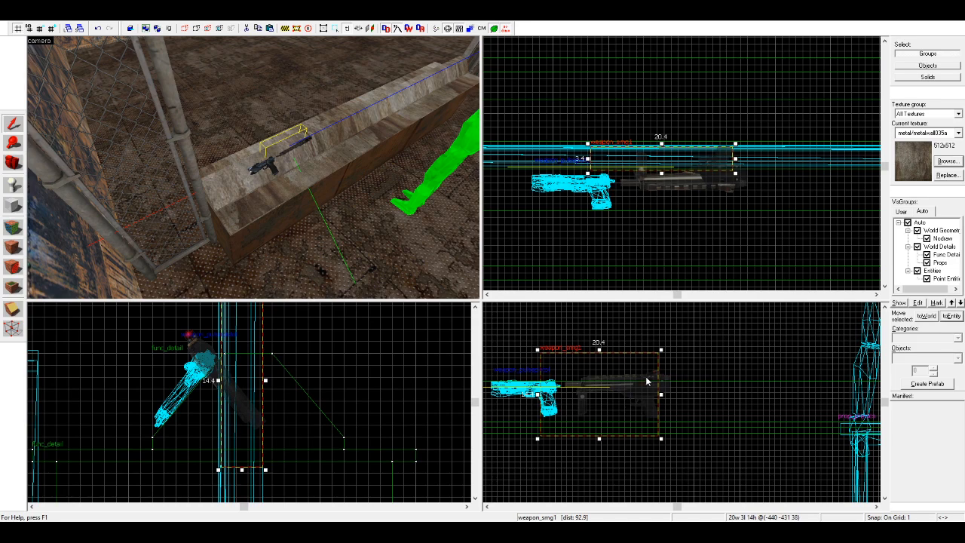
pyautogui.hotkey('ctrl', 'z')
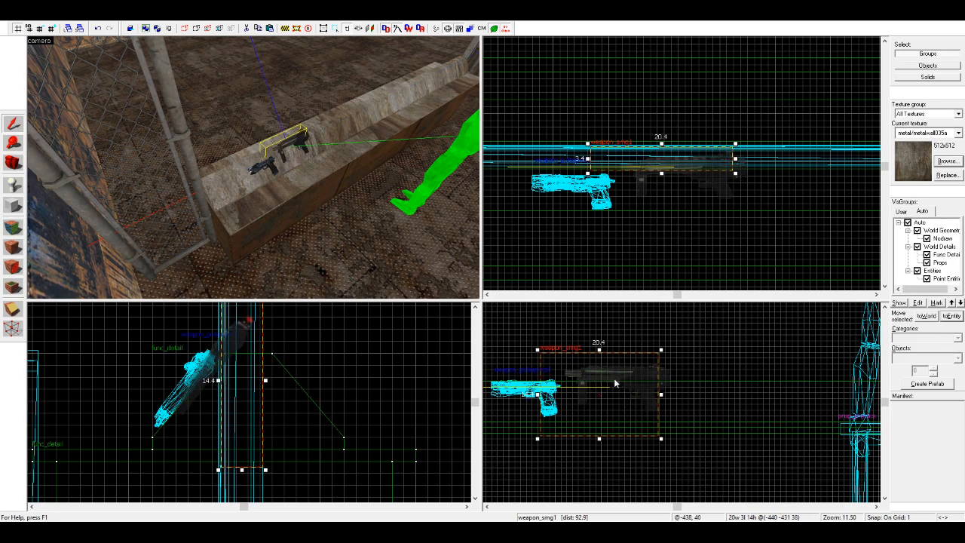
# Step: Move the weapon_smg1 2 units forward and 2 units down onto the slope, and space it farther from the pistol
pyautogui.click(242, 374)
pyautogui.moveTo(244, 374); pyautogui.dragTo(215, 399)
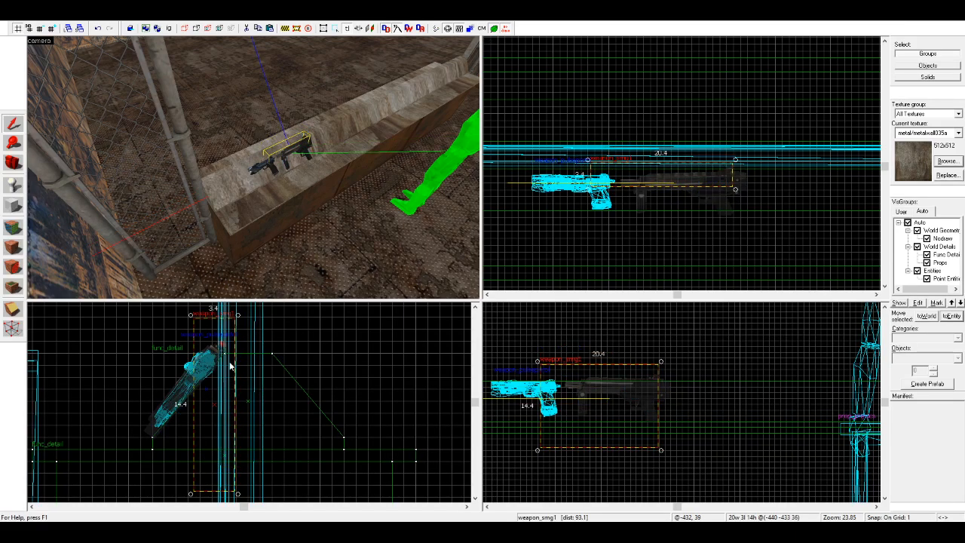
pyautogui.moveTo(664, 182); pyautogui.dragTo(725, 181)
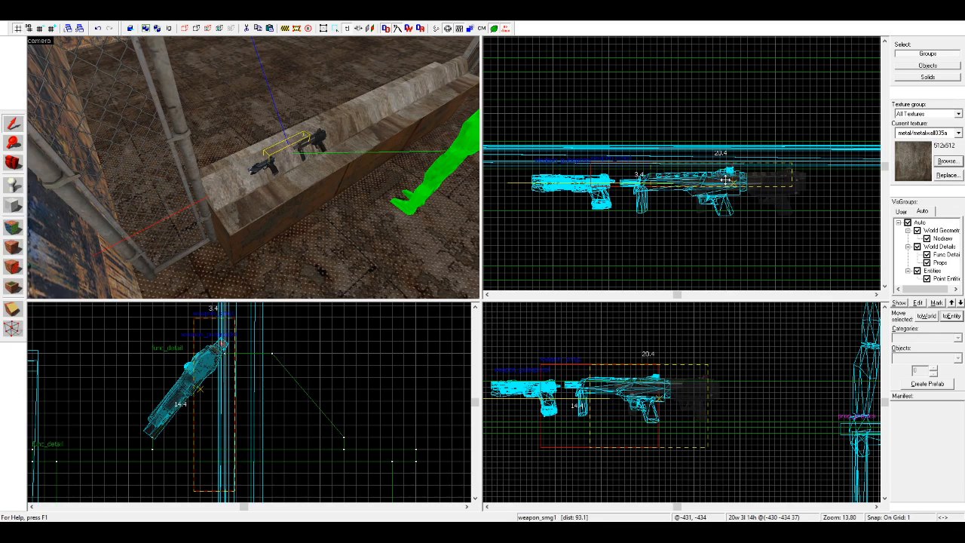
pyautogui.click(727, 227)
# Step: Examine up close how the pulse pistol and the weapon_smg1 rest against the stand's slope
pyautogui.press('w')
pyautogui.press('d')
pyautogui.press('w')
pyautogui.click(13, 163)
pyautogui.moveTo(135, 166); pyautogui.dragTo(253, 167)
pyautogui.press('d')
pyautogui.press('w')
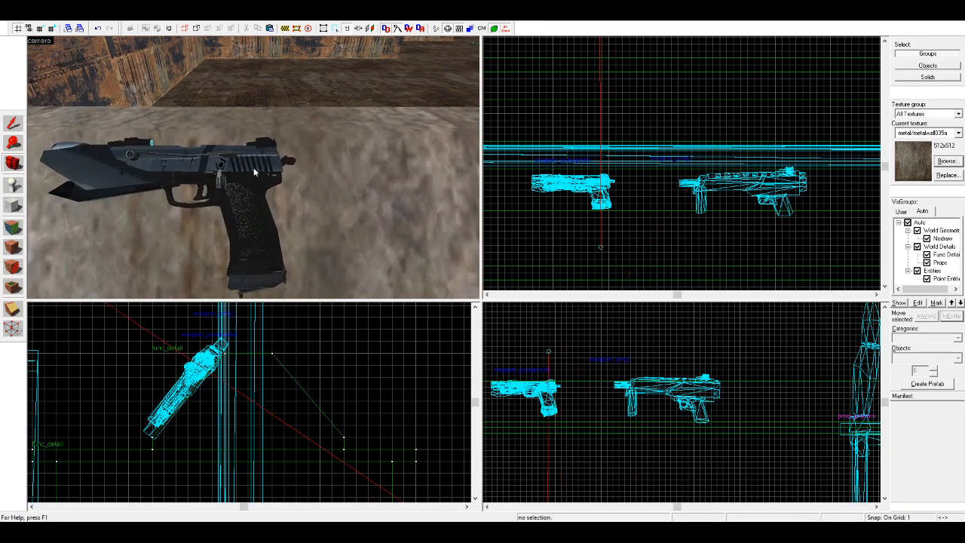
pyautogui.press('a')
pyautogui.press('a')
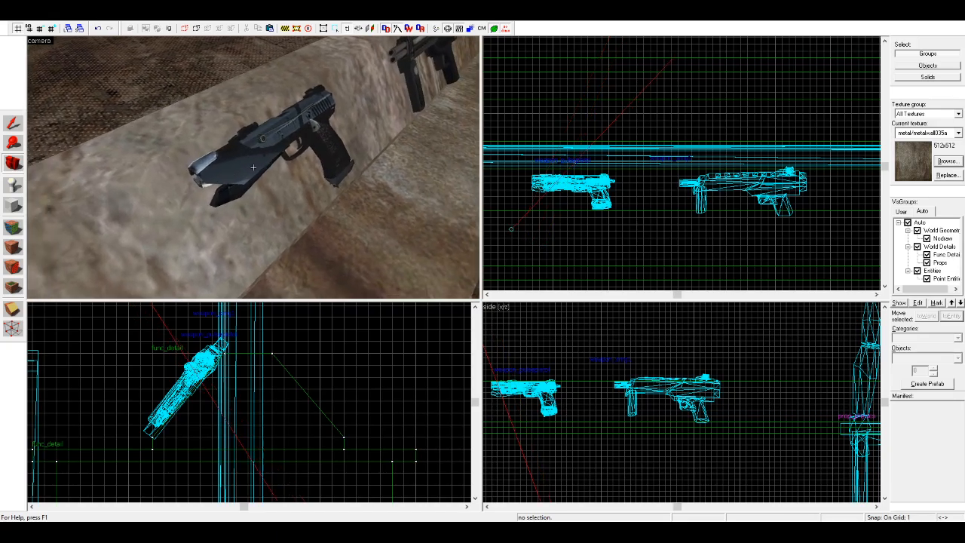
pyautogui.press('a')
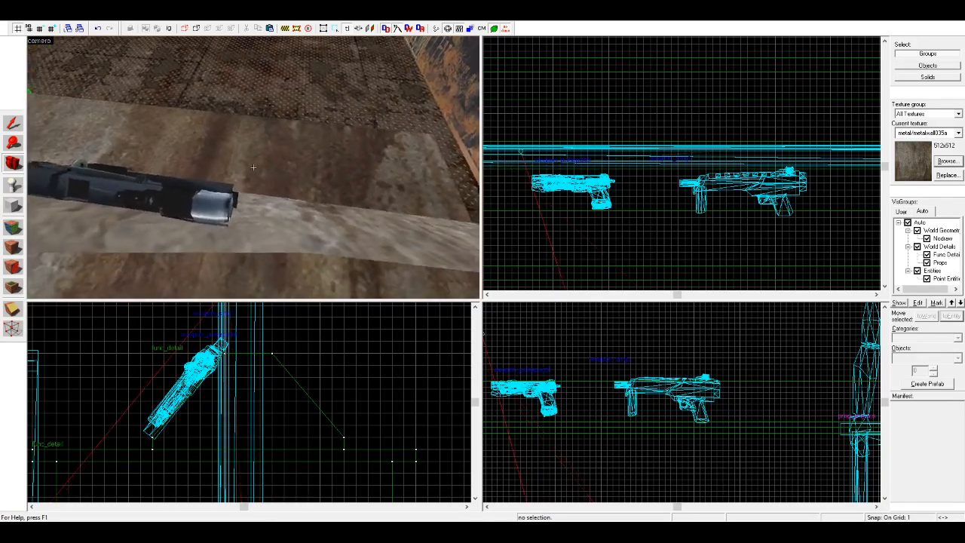
pyautogui.press('a')
pyautogui.press('s')
pyautogui.press('z')
# Step: Duplicate the weapon_smg1 farther along the stand and change the copy's class to weapon_smg2
pyautogui.click(13, 123)
pyautogui.click(235, 154)
pyautogui.scroll(-4, 550, 211)
pyautogui.scroll(4, 668, 204)
pyautogui.moveTo(578, 195); pyautogui.dragTo(809, 196)
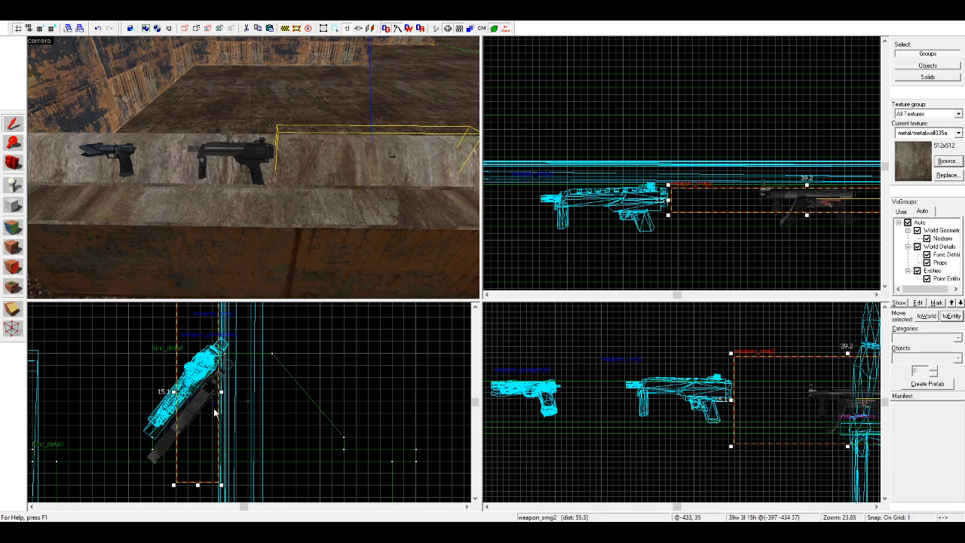
# Step: Raise the weapon_smg2 2 units so it rests on the stand's front slope
pyautogui.moveTo(200, 404); pyautogui.dragTo(200, 383)
pyautogui.click(358, 383)
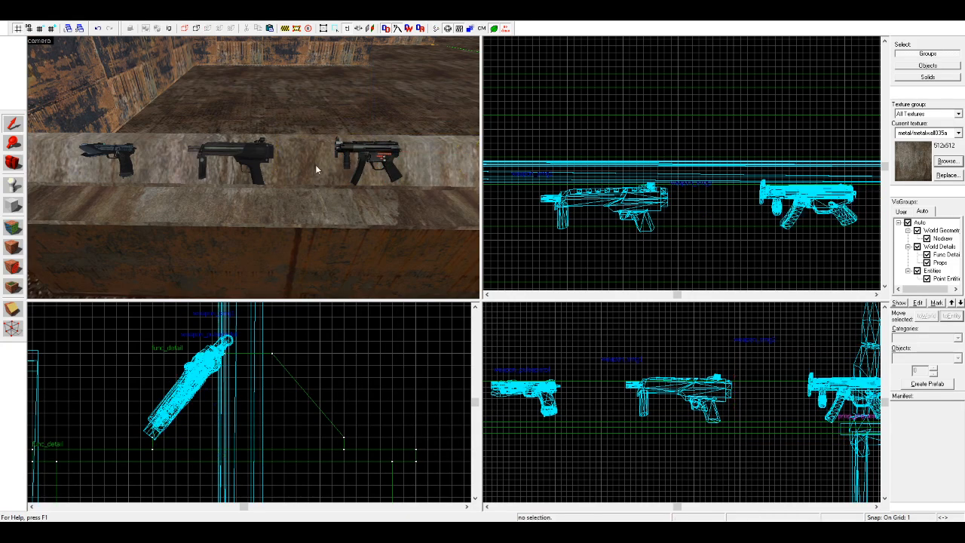
pyautogui.scroll(-2, 262, 66)
pyautogui.press('z')
pyautogui.press('w')
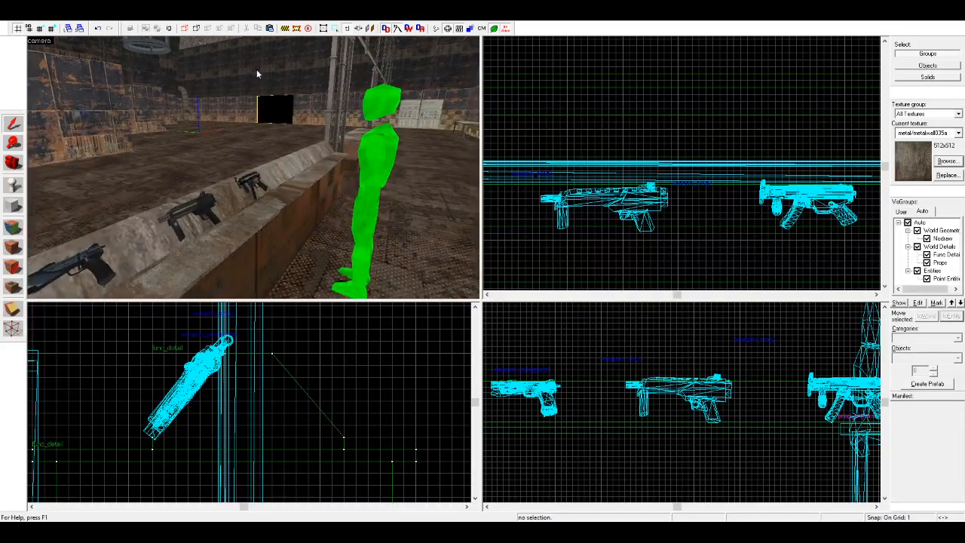
pyautogui.press('w')
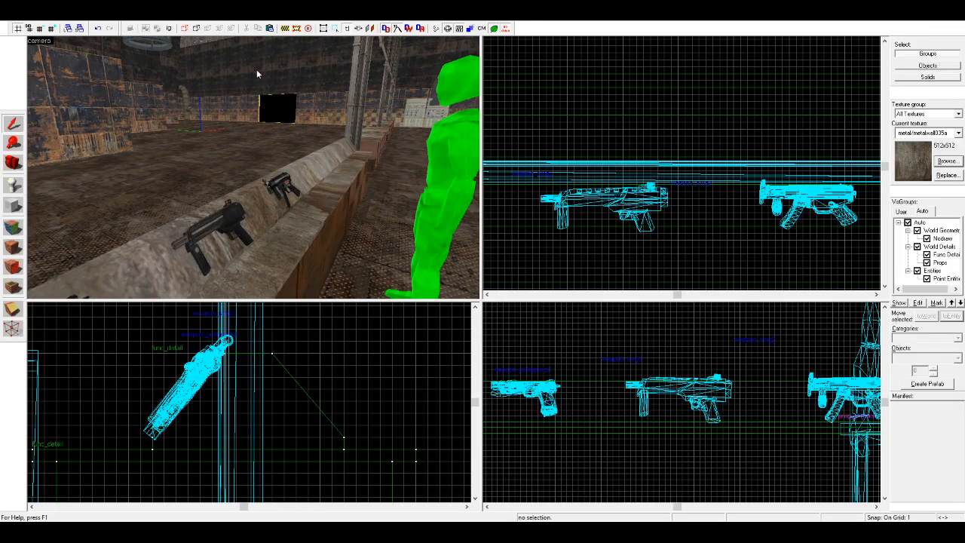
pyautogui.press('s')
pyautogui.press('d')
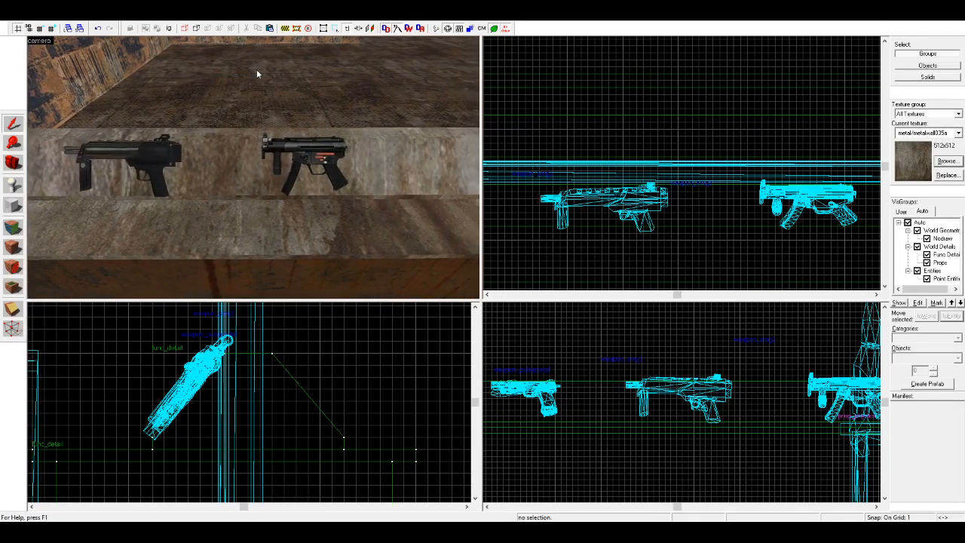
# Step: Duplicate the weapon_smg2 farther along the stand and change the copy's class to weapon_ar2
pyautogui.click(300, 152)
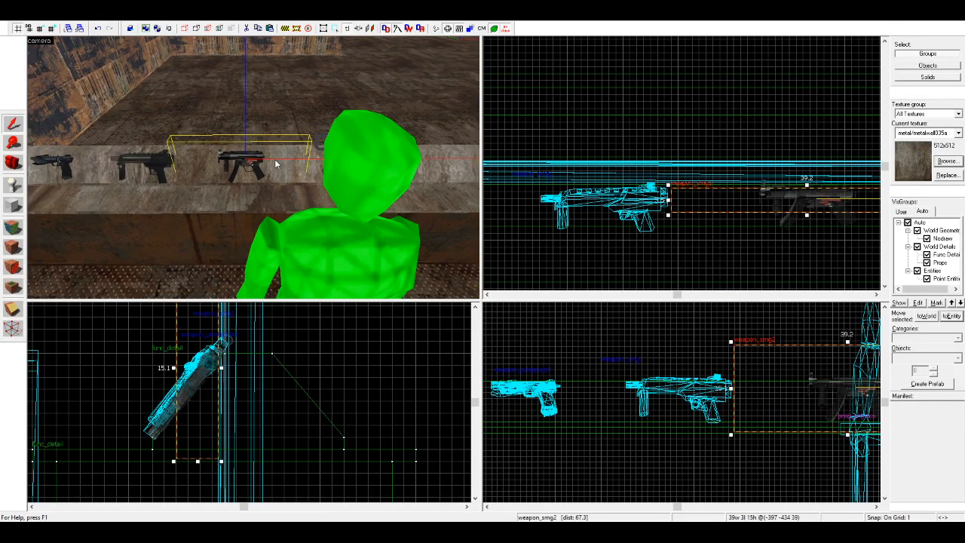
pyautogui.scroll(-5, 615, 181)
pyautogui.press('a')
pyautogui.press('d')
pyautogui.scroll(-1, 697, 215)
pyautogui.scroll(3, 671, 213)
pyautogui.scroll(-3, 539, 221)
pyautogui.scroll(4, 576, 217)
pyautogui.moveTo(547, 199); pyautogui.dragTo(721, 198)
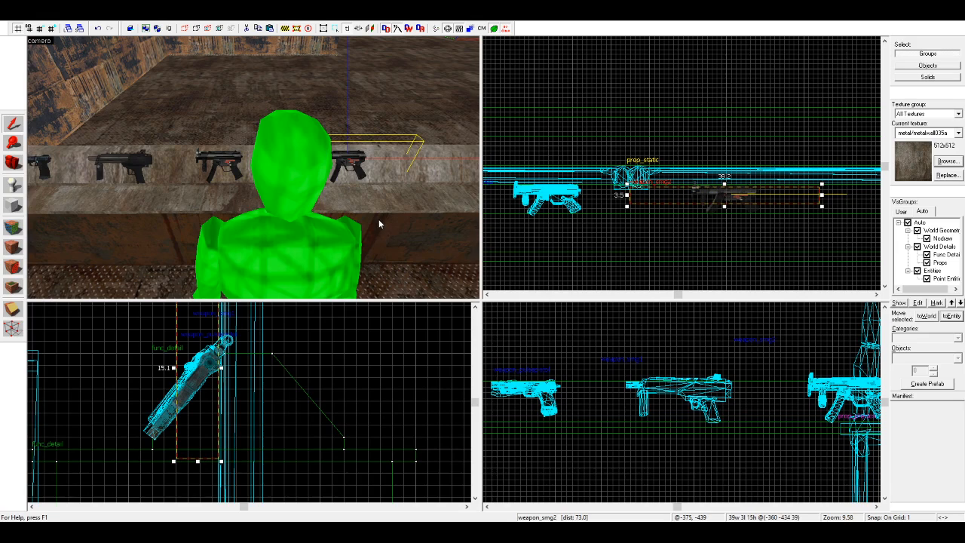
pyautogui.click(628, 387)
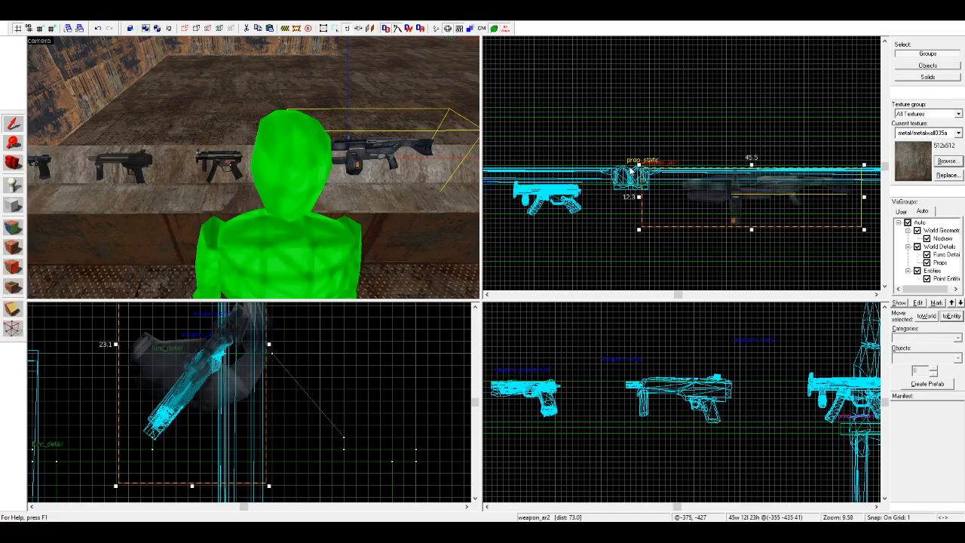
# Step: Move the weapon_ar2 2 units forward and 2 units down onto the slope, and shift it 7 units closer to the weapon_smg2
pyautogui.scroll(-6, 585, 338)
pyautogui.scroll(5, 752, 338)
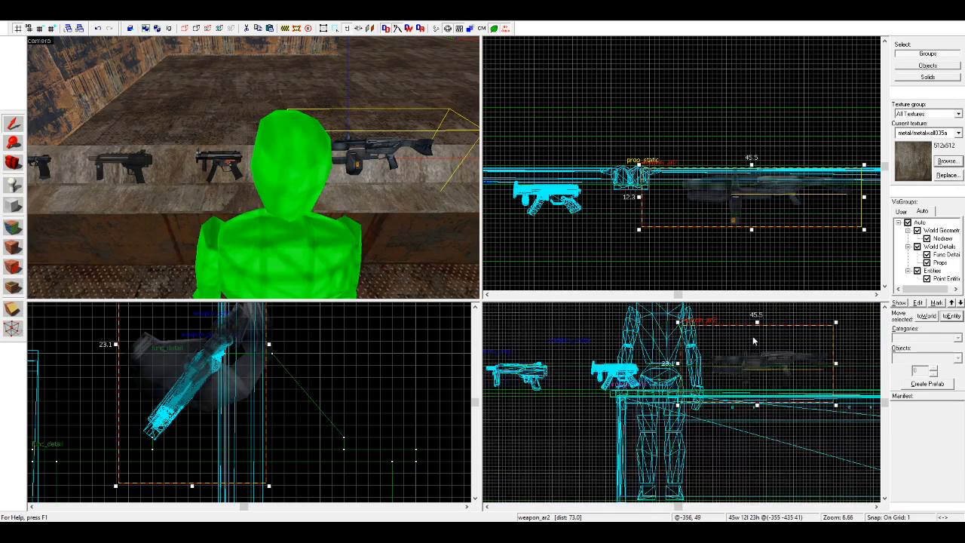
pyautogui.moveTo(211, 387); pyautogui.dragTo(187, 405)
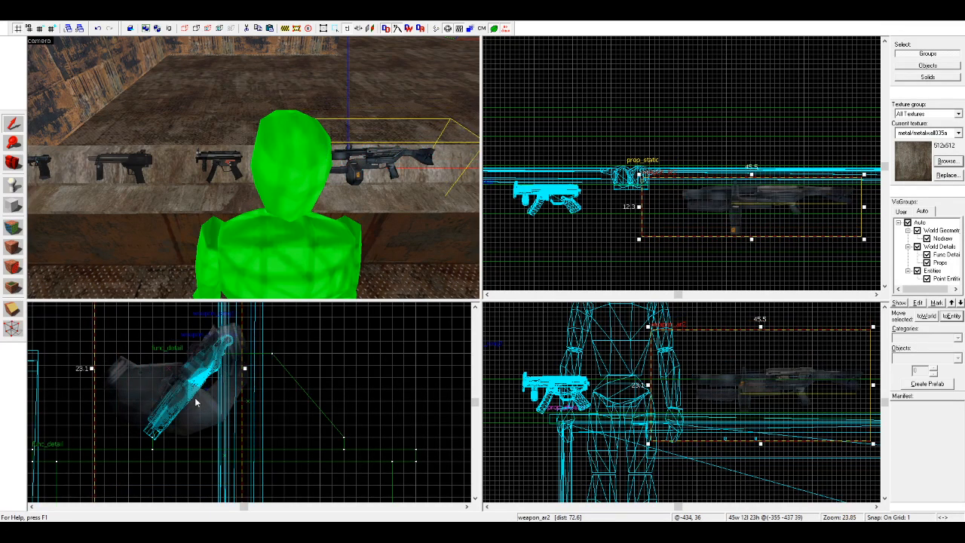
pyautogui.moveTo(731, 190); pyautogui.dragTo(680, 199)
pyautogui.press('Escape')
pyautogui.press('d')
pyautogui.press('w')
pyautogui.click(347, 160)
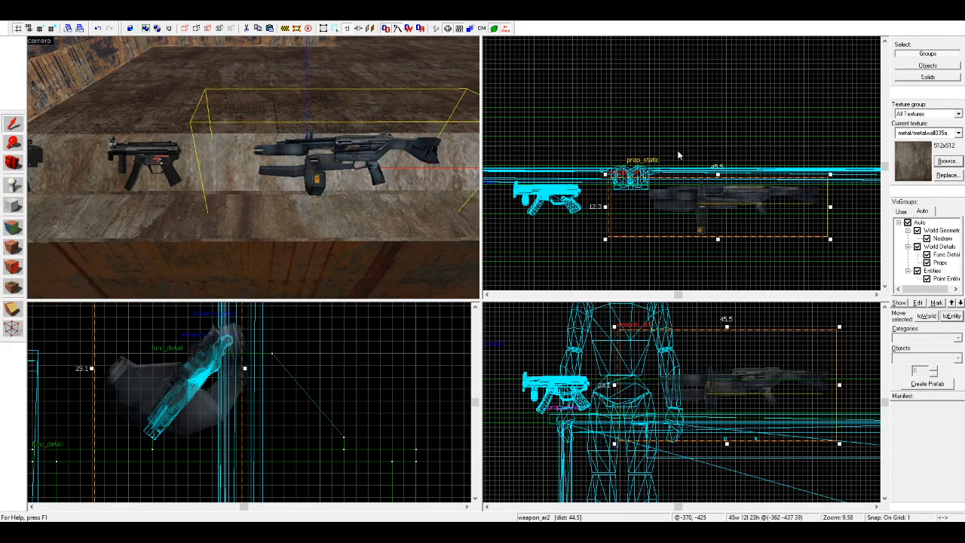
pyautogui.click(671, 153)
# Step: Duplicate the weapon_ar2 farther along the stand and change the copy's class to weapon_357
pyautogui.press('a')
pyautogui.press('s')
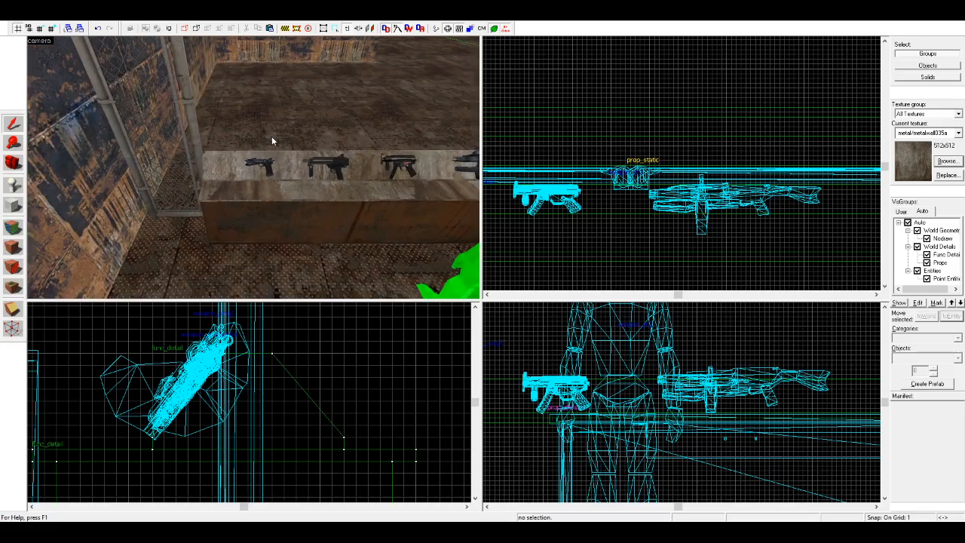
pyautogui.press('z')
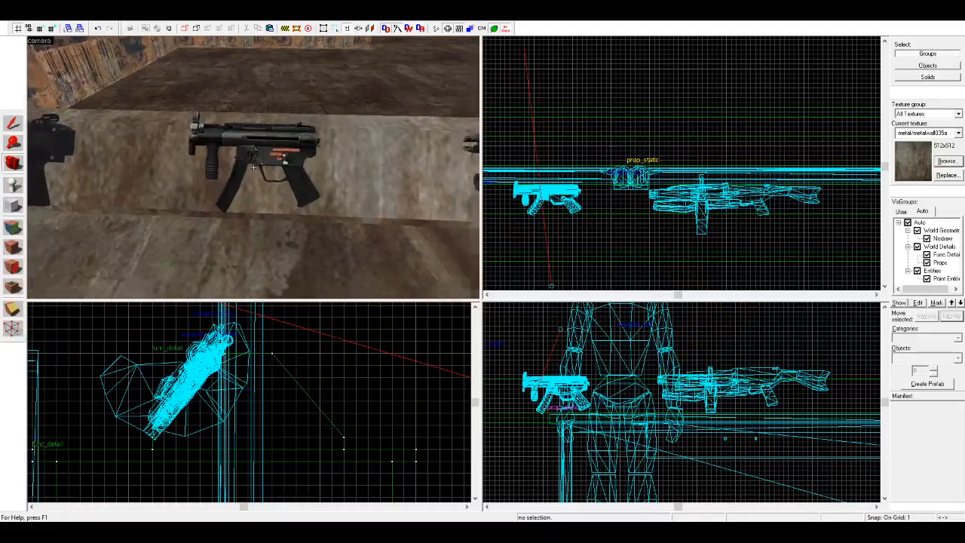
pyautogui.press('z')
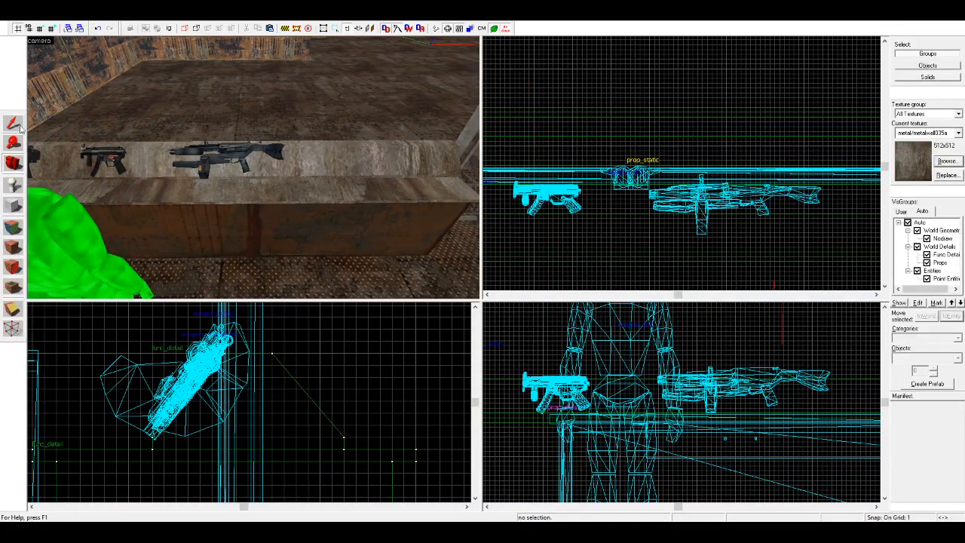
pyautogui.click(248, 154)
pyautogui.scroll(-4, 636, 161)
pyautogui.scroll(3, 776, 174)
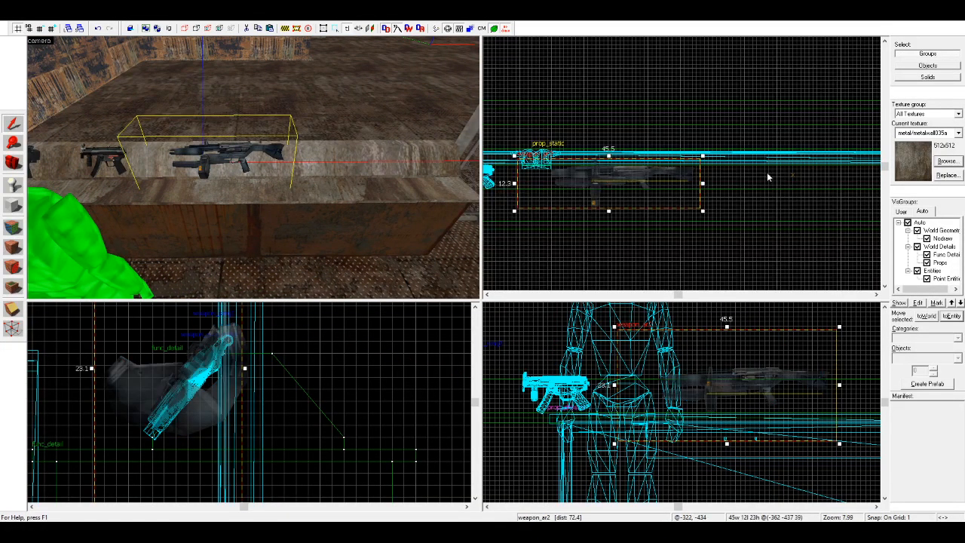
pyautogui.moveTo(633, 179)
pyautogui.keyDown('shift'); pyautogui.mouseDown()
pyautogui.moveTo(871, 189)
pyautogui.moveTo(821, 177)
pyautogui.moveTo(876, 178)
pyautogui.moveTo(782, 179)
pyautogui.mouseUp(); pyautogui.keyUp('shift')
pyautogui.scroll(-3, 877, 179)
pyautogui.scroll(4, 840, 179)
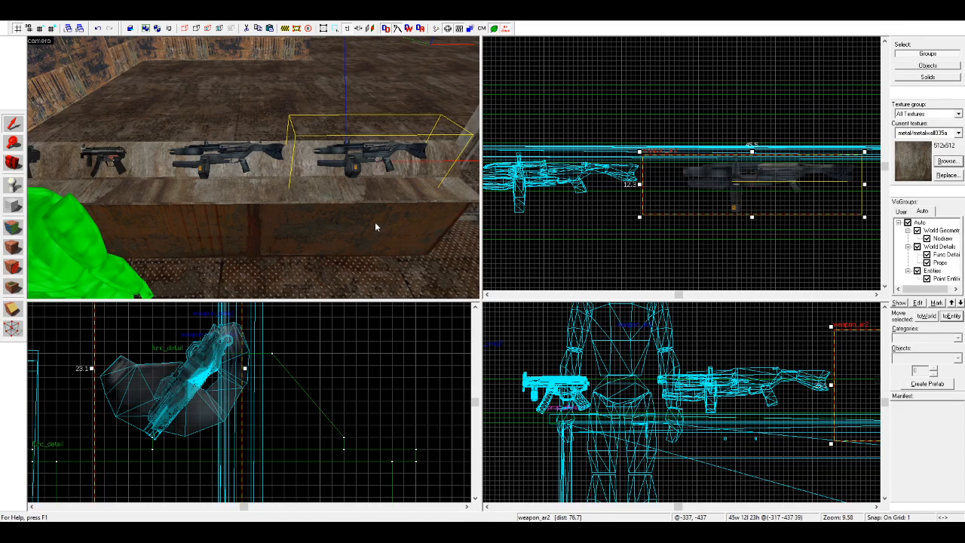
pyautogui.click(632, 388)
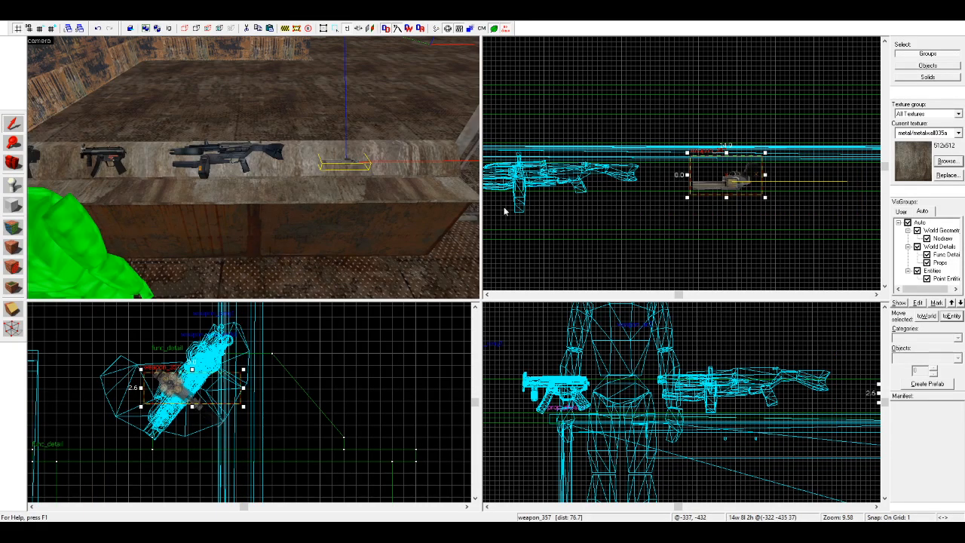
# Step: Rotate the weapon_357 to match the tilt of the other weapons and shift it onto the stand's slope
pyautogui.press('d')
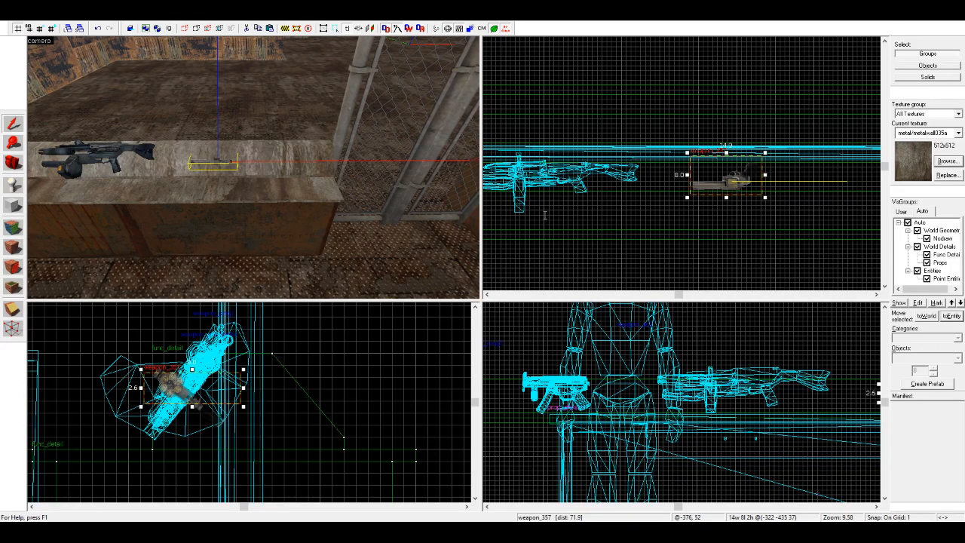
pyautogui.hotkey('ctrl', 'z')
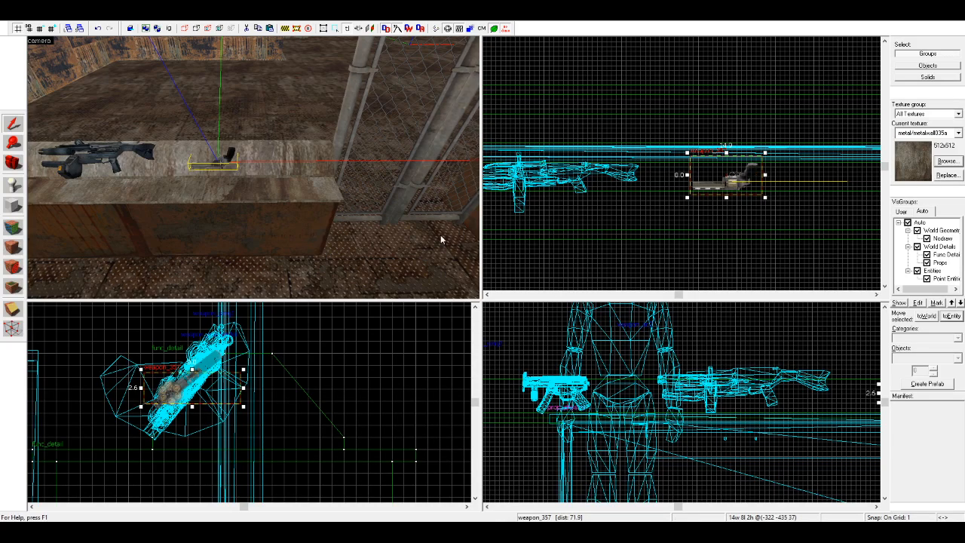
pyautogui.click(240, 386)
pyautogui.moveTo(243, 410); pyautogui.dragTo(206, 374)
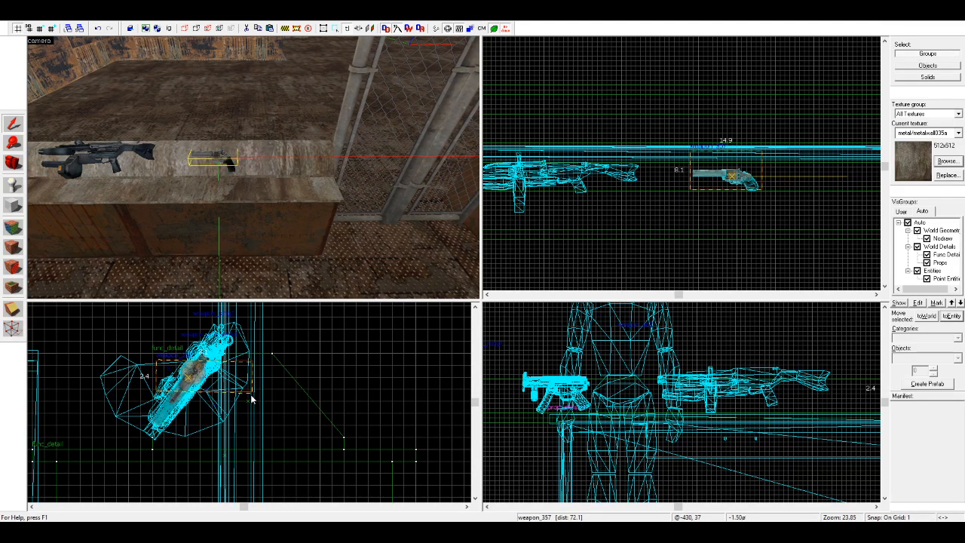
pyautogui.press('Escape')
# Step: Duplicate the weapon_357 farther along the stand and change the copy's class to weapon_shotgun
pyautogui.press('a')
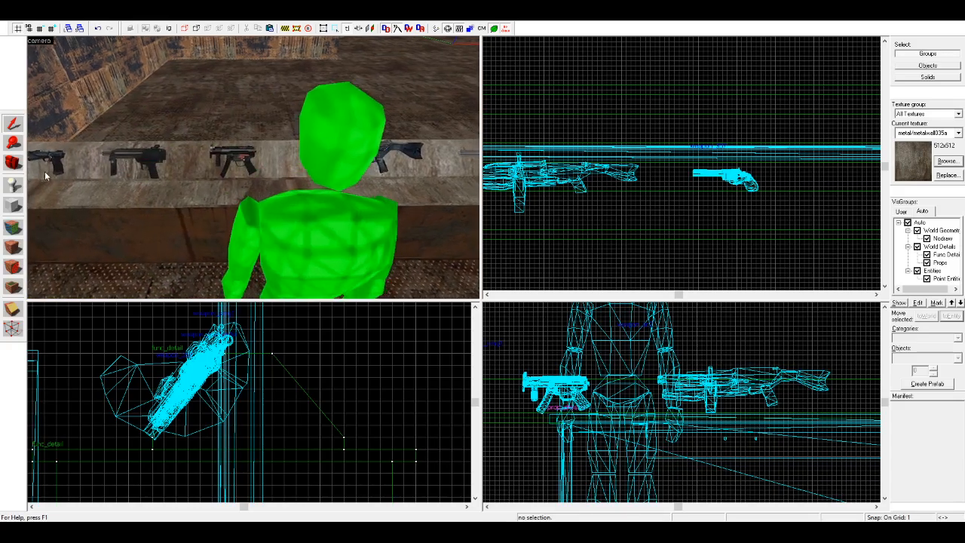
pyautogui.click(14, 163)
pyautogui.moveTo(254, 167); pyautogui.dragTo(290, 184)
pyautogui.press('d')
pyautogui.press('d')
pyautogui.press('w')
pyautogui.click(12, 124)
pyautogui.click(331, 139)
pyautogui.click(290, 146)
pyautogui.scroll(-6, 290, 147)
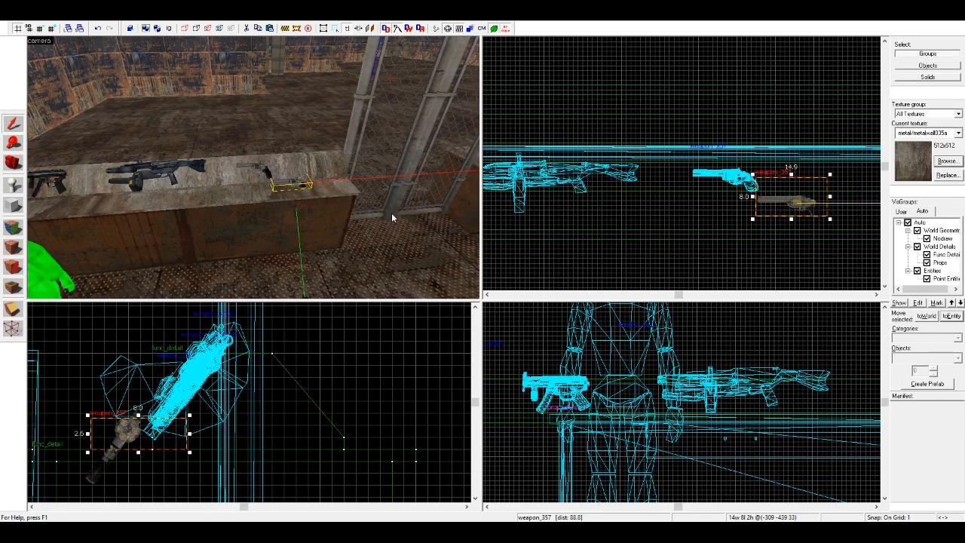
pyautogui.click(621, 380)
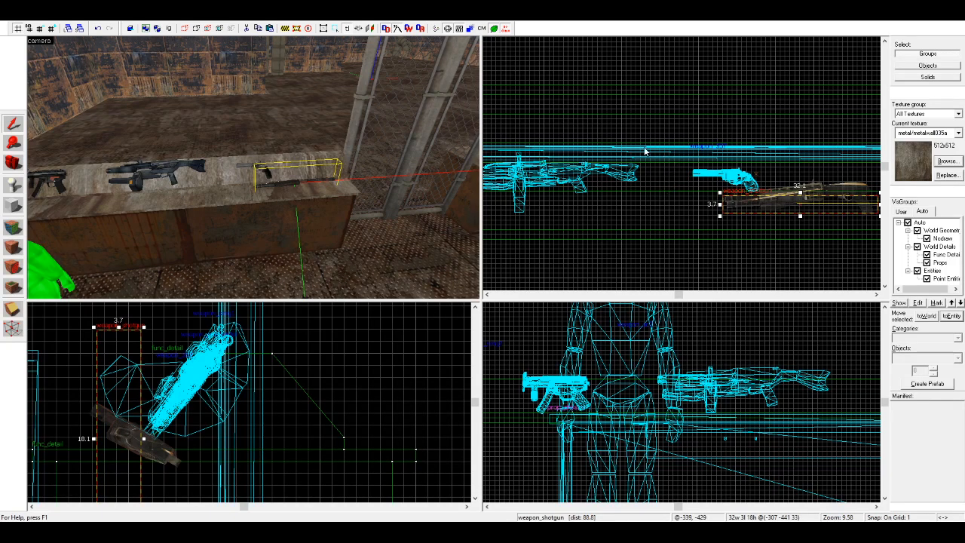
# Step: Shift the pistol, both submachine guns, the weapon_ar2 and the weapon_357 together 15 units along the stand, away from the weapon_shotgun
pyautogui.scroll(-1, 619, 196)
pyautogui.press('a')
pyautogui.press('a')
pyautogui.press('d')
pyautogui.click(213, 190)
pyautogui.keyDown('ctrl'); pyautogui.click(305, 189); pyautogui.keyUp('ctrl')
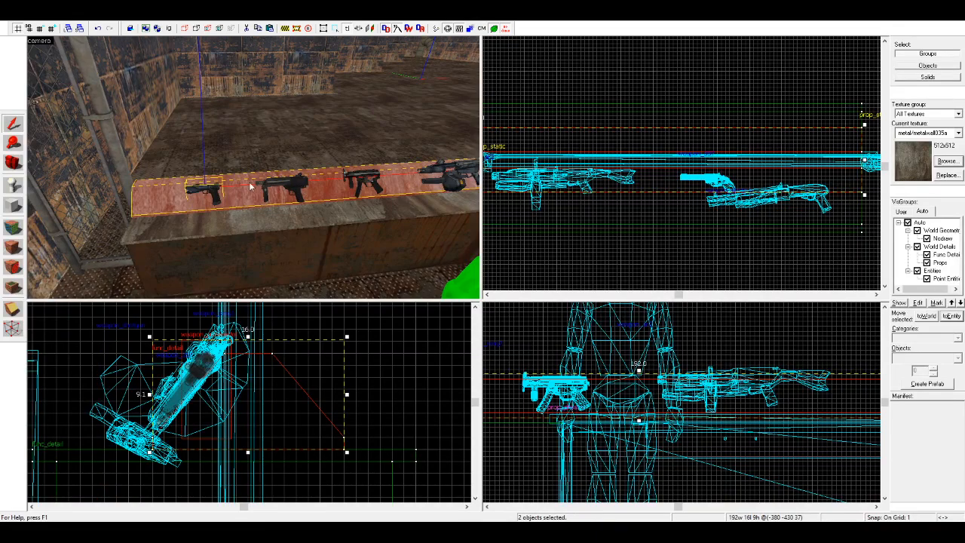
pyautogui.click(204, 189)
pyautogui.keyDown('ctrl'); pyautogui.click(303, 188); pyautogui.keyUp('ctrl')
pyautogui.keyDown('ctrl'); pyautogui.click(375, 177); pyautogui.keyUp('ctrl')
pyautogui.press('d')
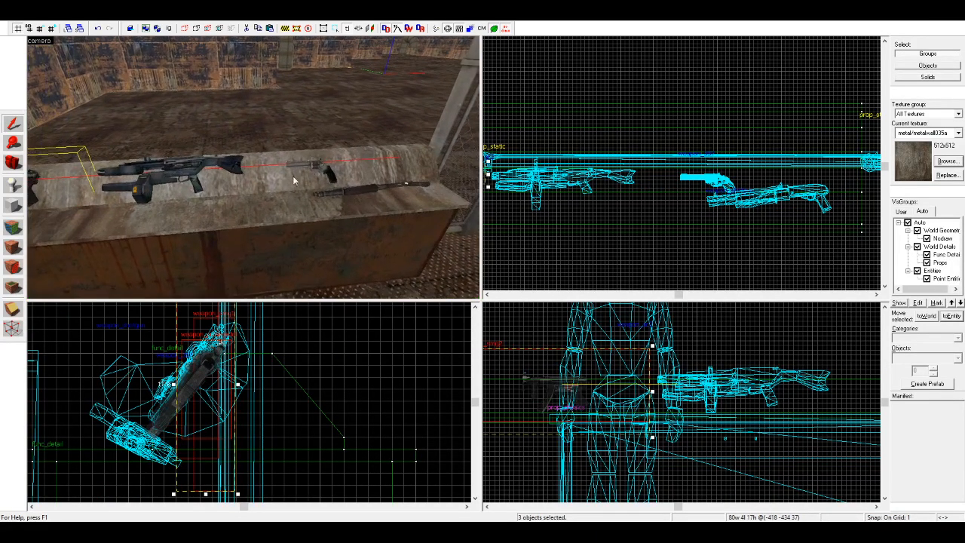
pyautogui.keyDown('ctrl'); pyautogui.click(206, 169); pyautogui.keyUp('ctrl')
pyautogui.keyDown('ctrl'); pyautogui.click(314, 168); pyautogui.keyUp('ctrl')
pyautogui.scroll(4, 573, 189)
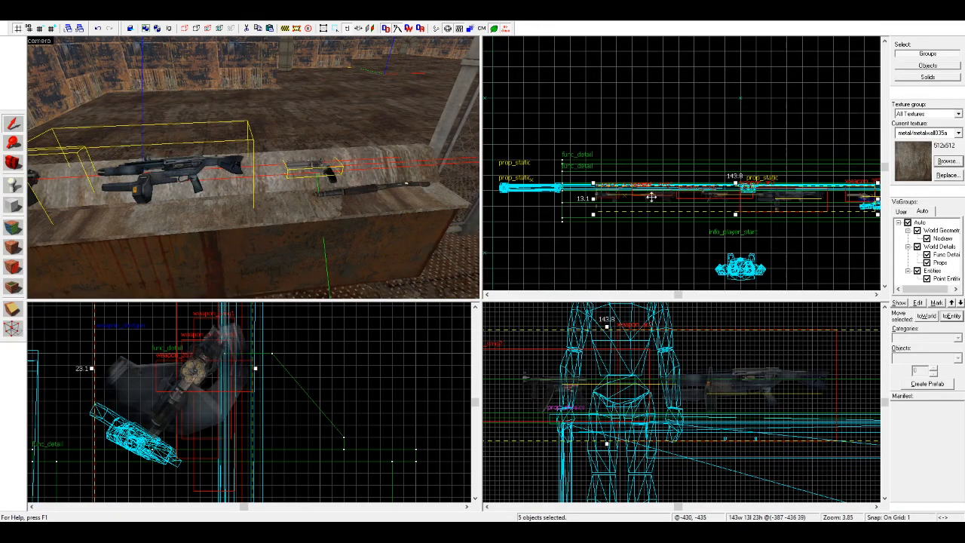
pyautogui.scroll(2, 615, 202)
pyautogui.moveTo(742, 181); pyautogui.dragTo(666, 181)
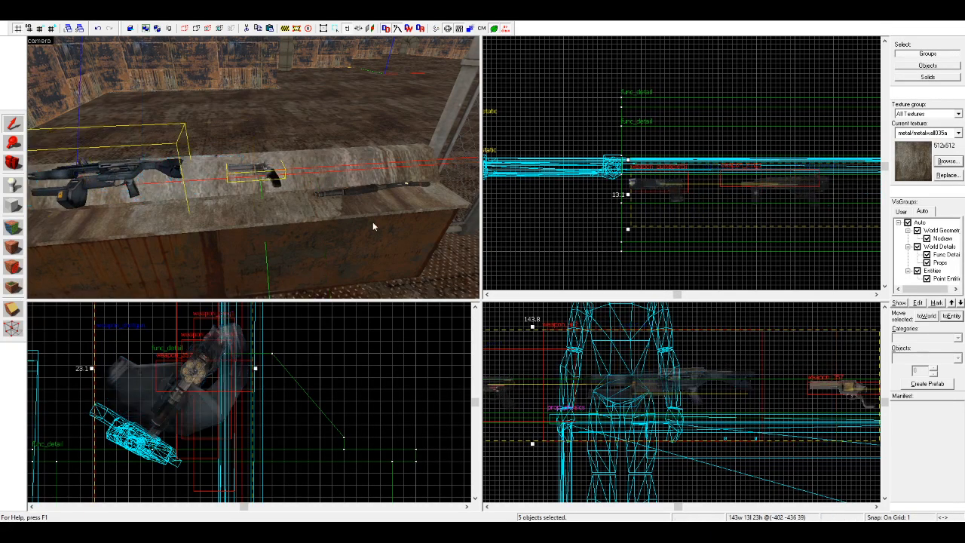
# Step: Rotate the weapon_shotgun to match the slope and move it 5 units back and 3 units up onto the stand
pyautogui.click(362, 189)
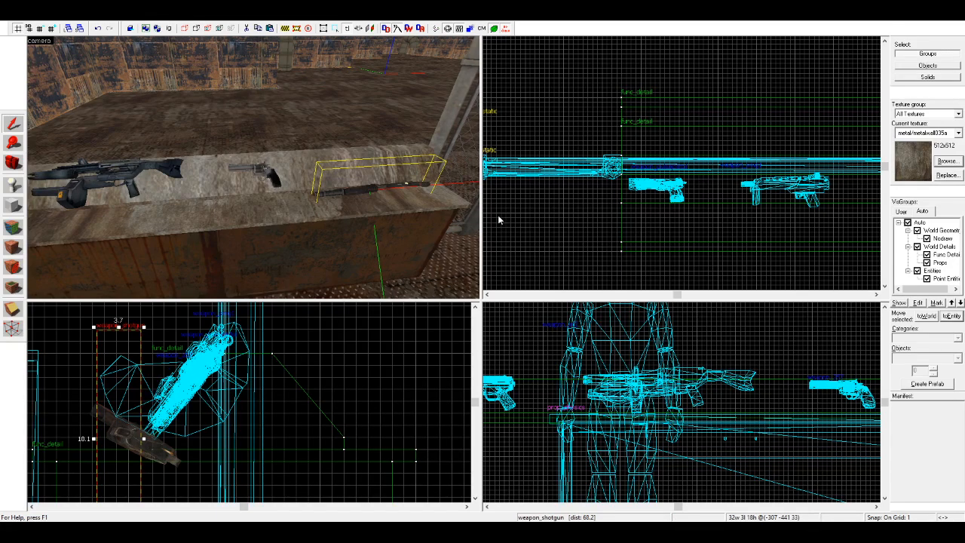
pyautogui.press('Return')
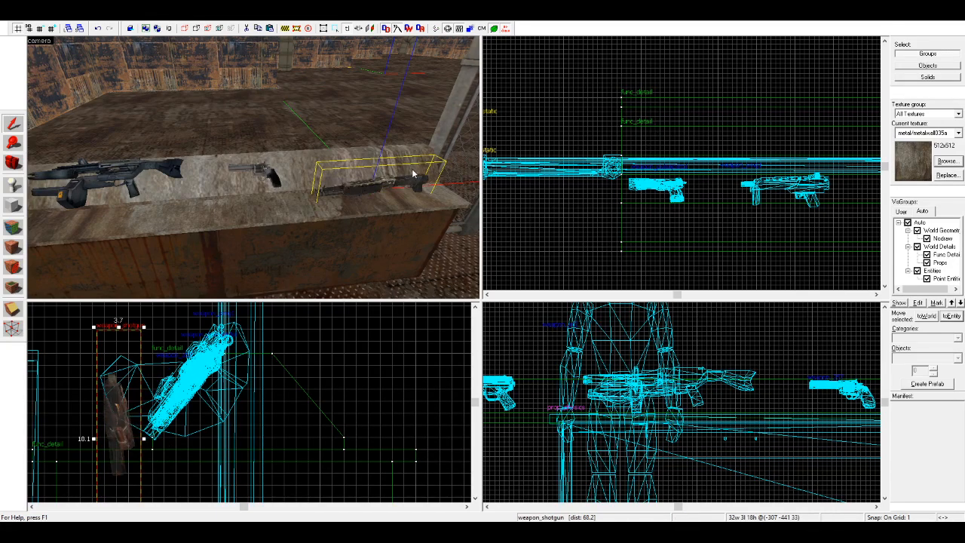
pyautogui.click(118, 420)
pyautogui.moveTo(144, 334); pyautogui.dragTo(185, 423)
pyautogui.scroll(1, 795, 399)
pyautogui.scroll(-7, 780, 385)
pyautogui.scroll(5, 729, 383)
pyautogui.moveTo(737, 368); pyautogui.dragTo(740, 363)
pyautogui.moveTo(789, 402); pyautogui.dragTo(784, 399)
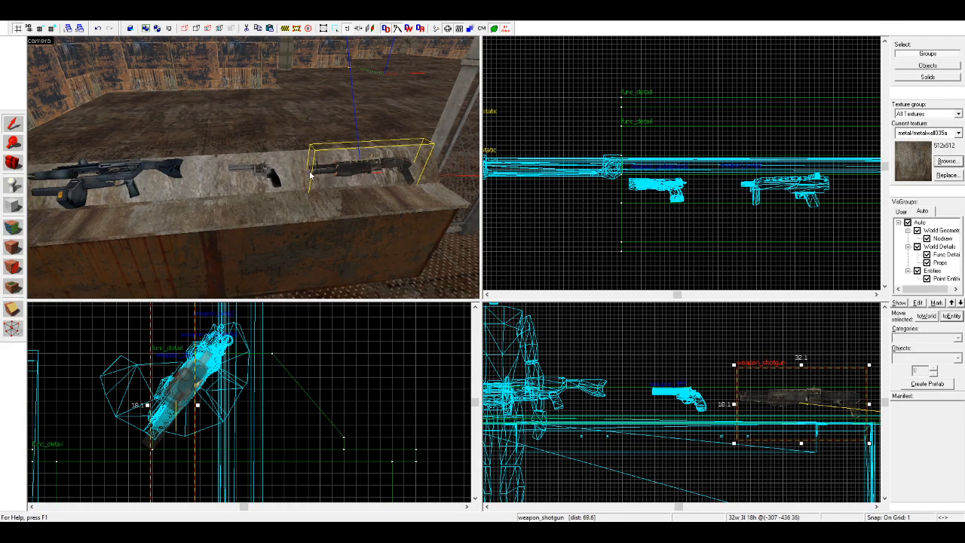
# Step: Duplicate the sloped func_detail stand along the row onto the neighbouring ledge past the fence gate
pyautogui.click(563, 129)
pyautogui.press('z')
pyautogui.press('w')
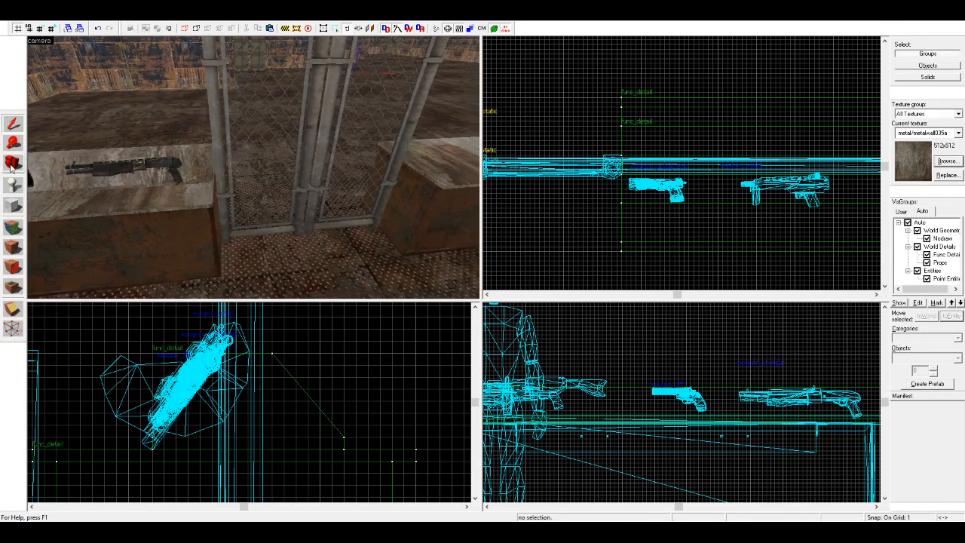
pyautogui.press('d')
pyautogui.press('w')
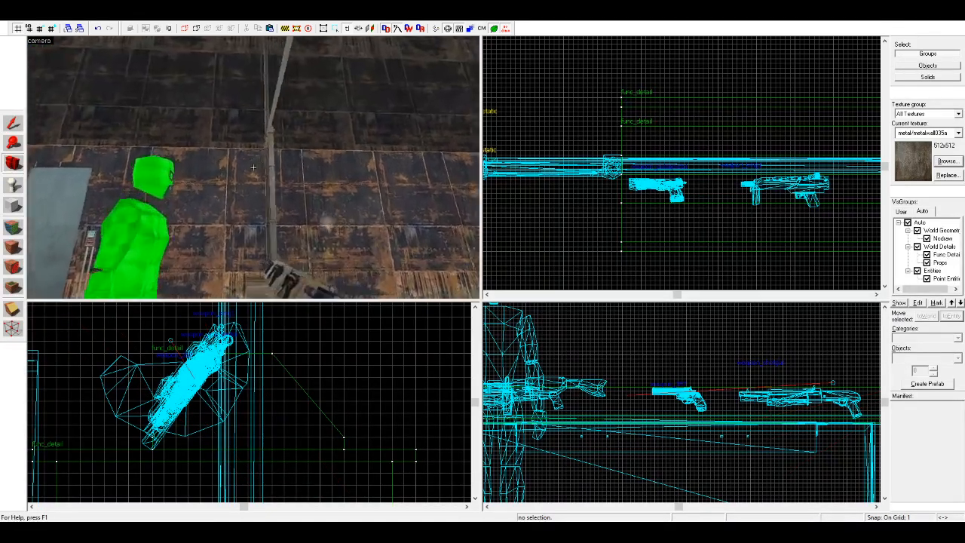
pyautogui.press('s')
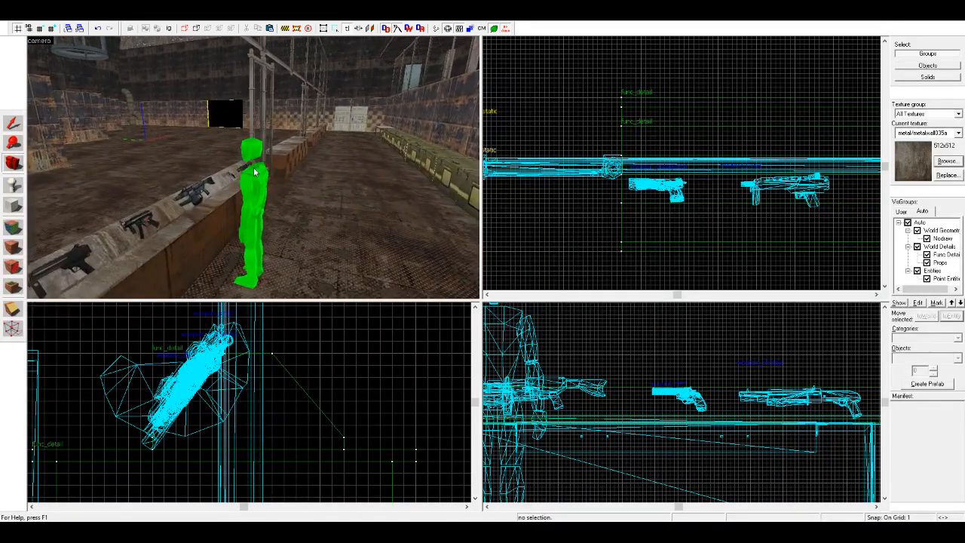
pyautogui.press('d')
pyautogui.press('z')
pyautogui.click(12, 123)
pyautogui.click(255, 205)
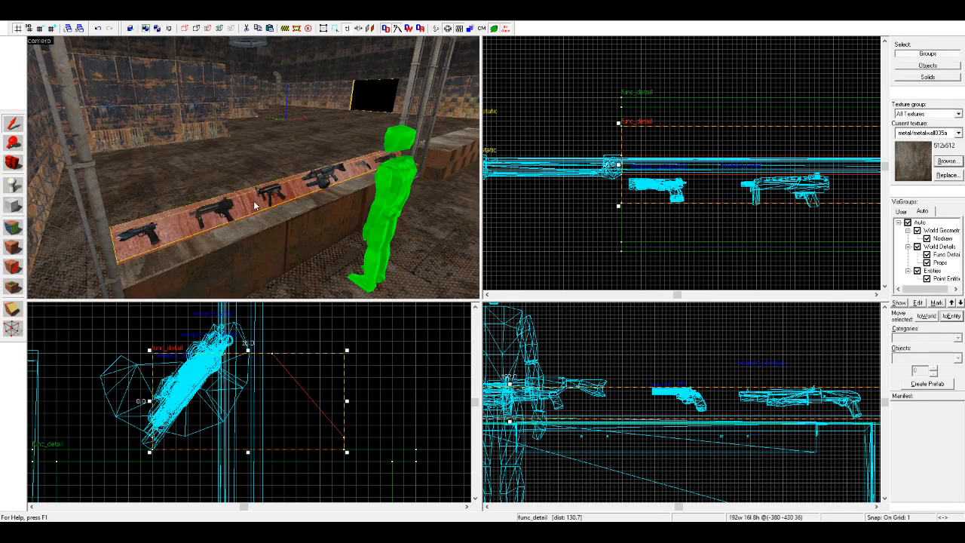
pyautogui.scroll(-5, 562, 199)
pyautogui.moveTo(596, 185)
pyautogui.keyDown('shift'); pyautogui.mouseDown()
pyautogui.moveTo(517, 222)
pyautogui.moveTo(674, 214)
pyautogui.moveTo(618, 198)
pyautogui.mouseUp(); pyautogui.keyUp('shift')
pyautogui.scroll(-4, 518, 221)
pyautogui.scroll(-1, 517, 221)
pyautogui.scroll(8, 629, 205)
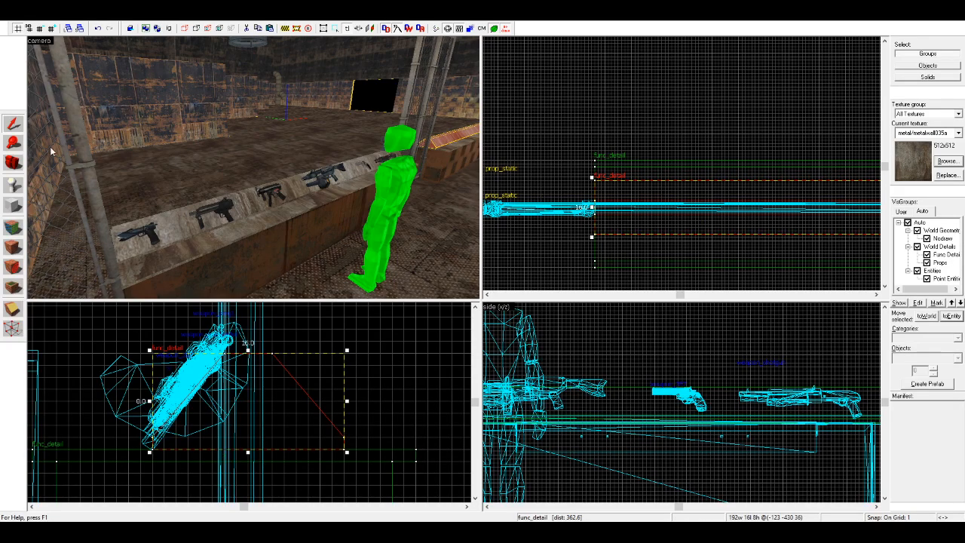
# Step: Duplicate the sloped stand farther along the row onto the remaining ledges
pyautogui.scroll(2, 631, 213)
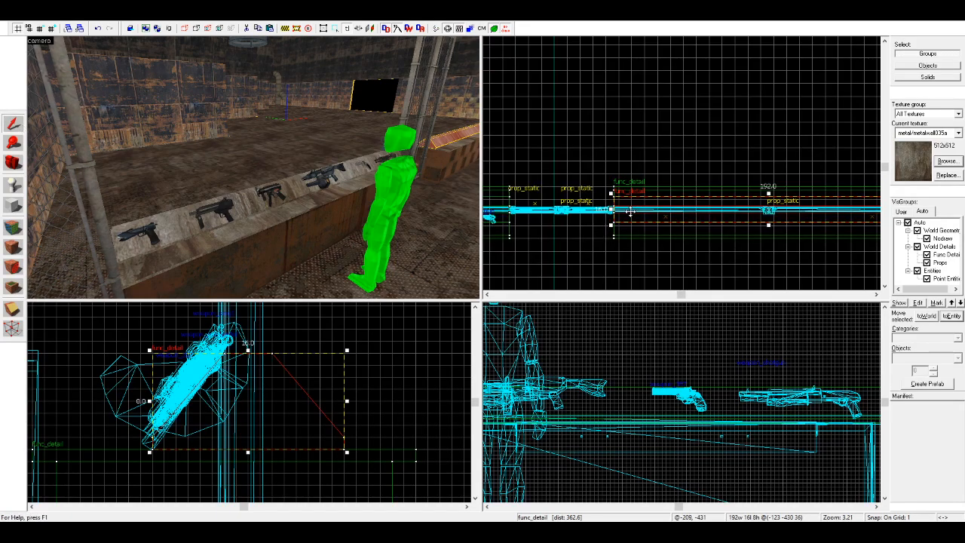
pyautogui.scroll(3, 678, 215)
pyautogui.moveTo(711, 197)
pyautogui.mouseDown()
pyautogui.moveTo(729, 190)
pyautogui.moveTo(586, 222)
pyautogui.moveTo(739, 239)
pyautogui.moveTo(786, 233)
pyautogui.moveTo(740, 201)
pyautogui.moveTo(718, 212)
pyautogui.mouseUp()
pyautogui.scroll(-8, 725, 192)
pyautogui.scroll(-2, 586, 222)
pyautogui.scroll(2, 761, 236)
pyautogui.scroll(8, 787, 233)
pyautogui.scroll(1, 740, 201)
pyautogui.scroll(-12, 629, 203)
pyautogui.press('Escape')
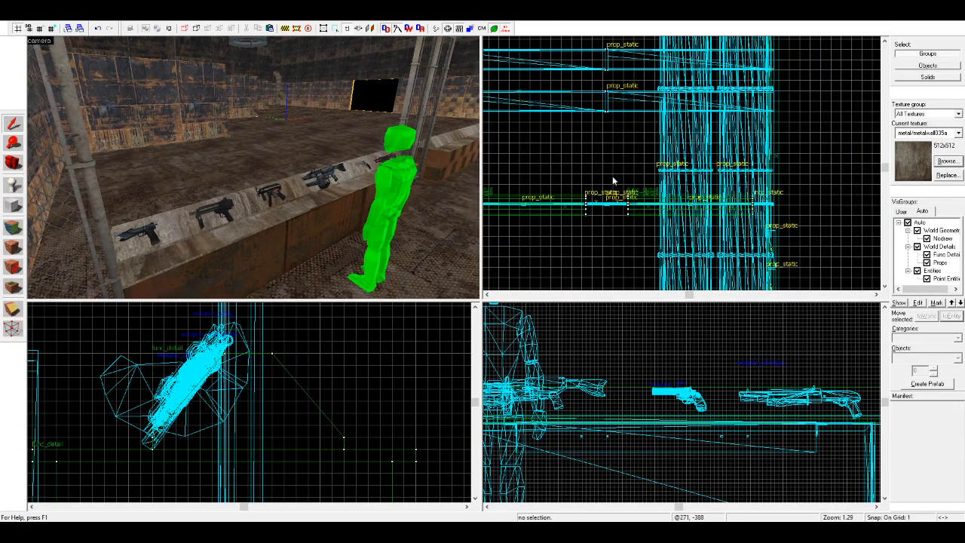
# Step: Examine the copied stands beside the far gate and the weapon row on the first stand from several angles
pyautogui.press('d')
pyautogui.click(13, 163)
pyautogui.press('w')
pyautogui.moveTo(197, 164); pyautogui.dragTo(252, 168)
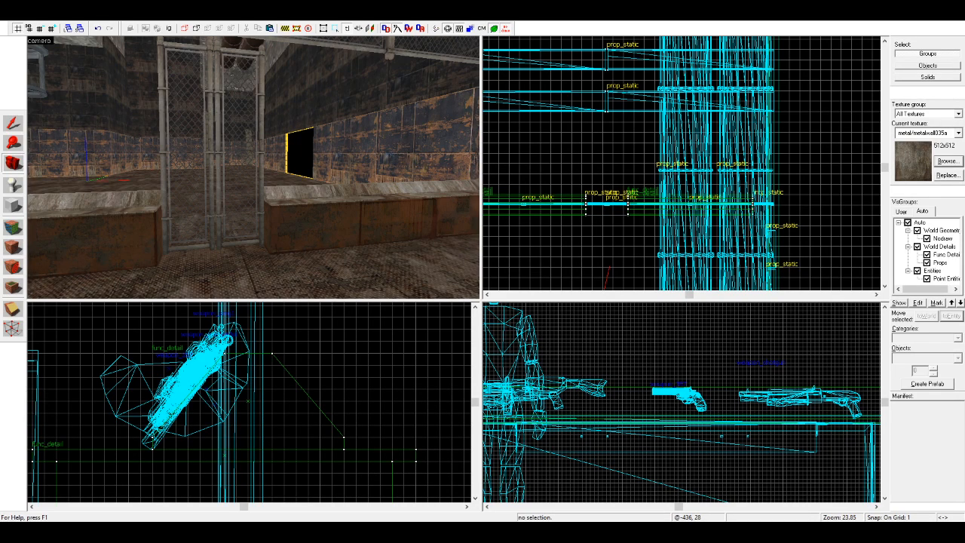
pyautogui.press('w')
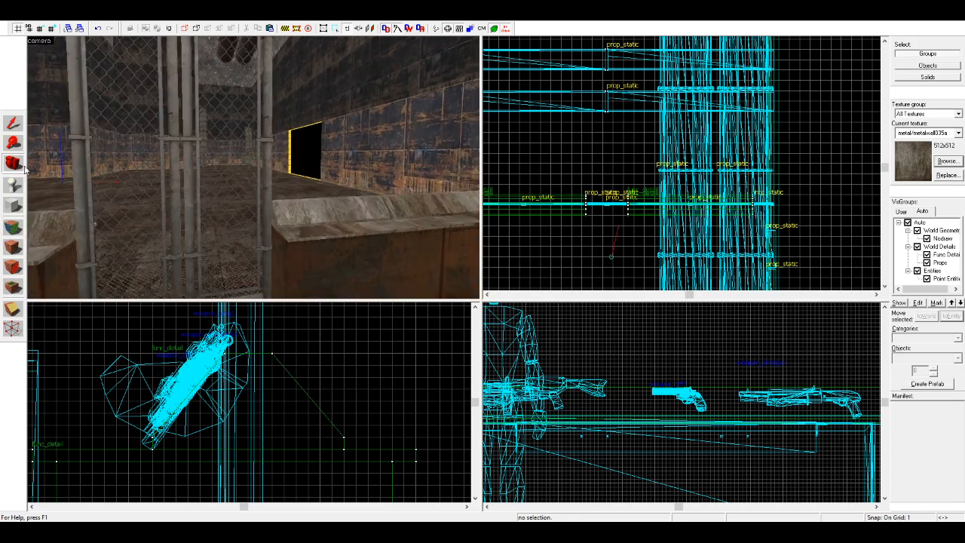
pyautogui.press('z')
pyautogui.press('w')
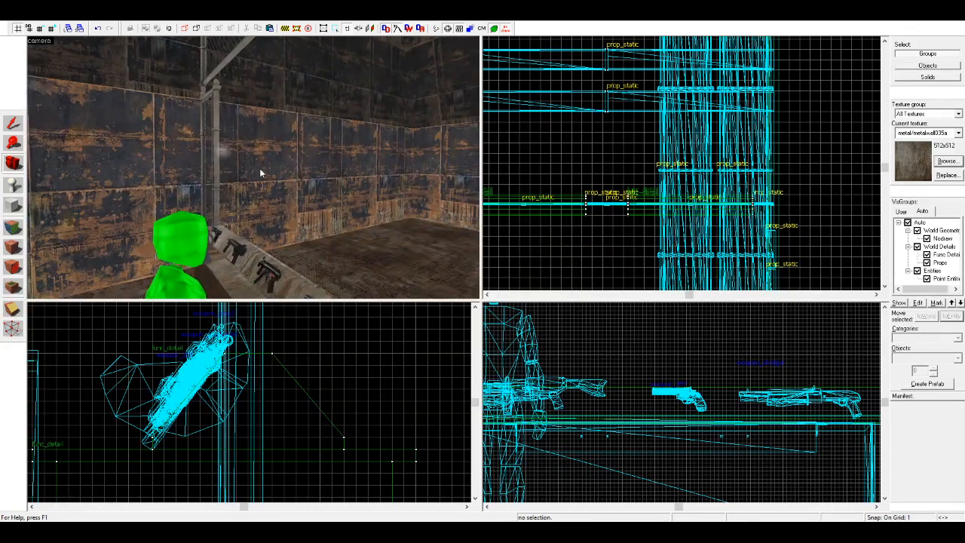
pyautogui.press('z')
pyautogui.press('w')
pyautogui.press('w')
pyautogui.press('z')
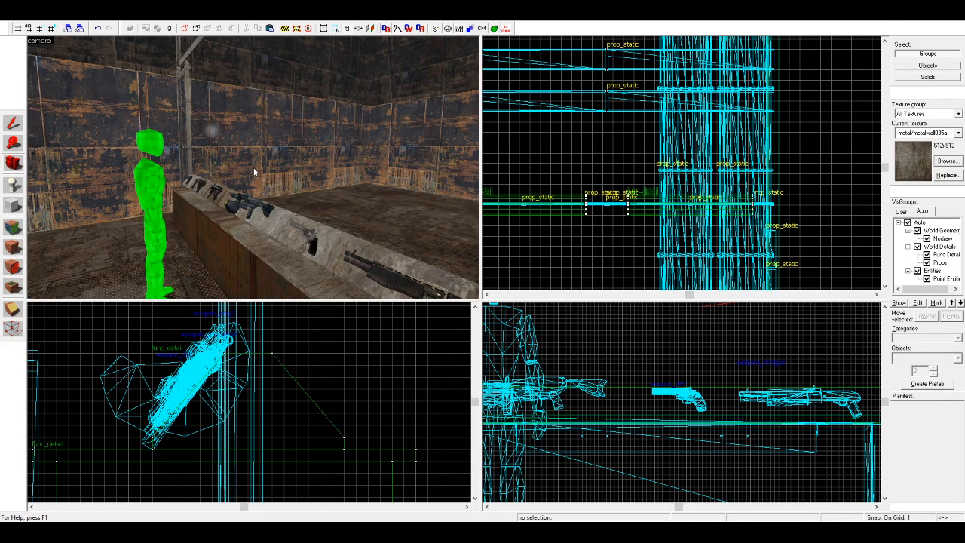
pyautogui.press('w')
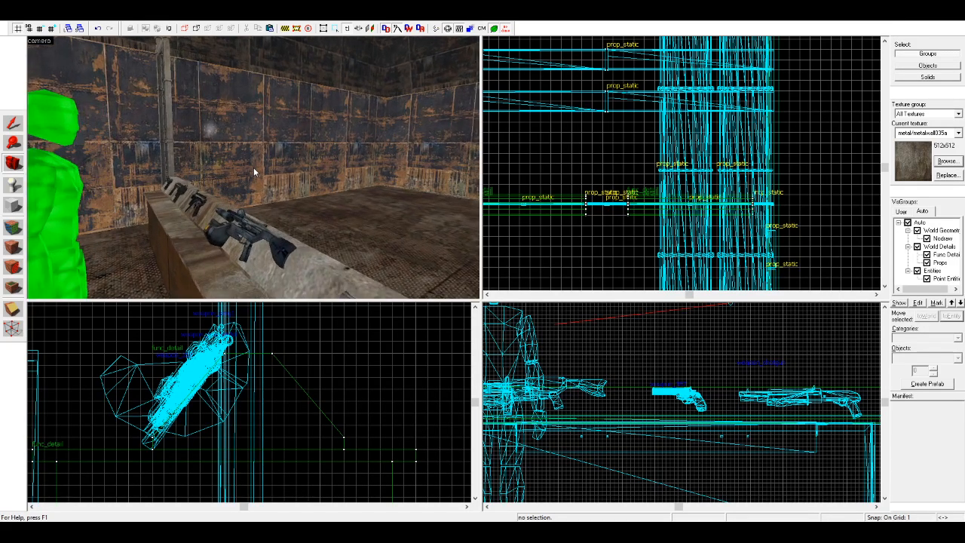
pyautogui.press('w')
pyautogui.press('z')
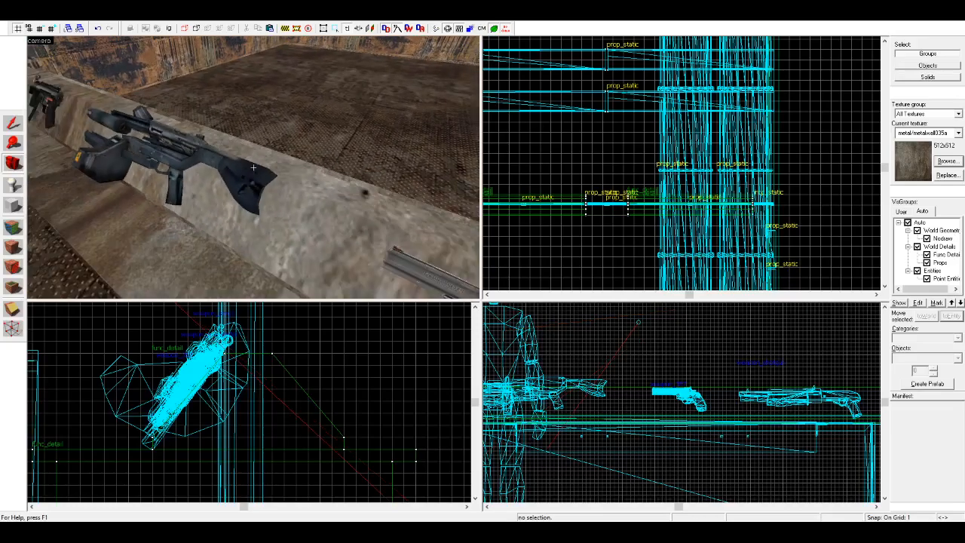
pyautogui.press('w')
pyautogui.press('s')
pyautogui.press('w')
pyautogui.press('s')
pyautogui.press('w')
pyautogui.press('s')
pyautogui.press('z')
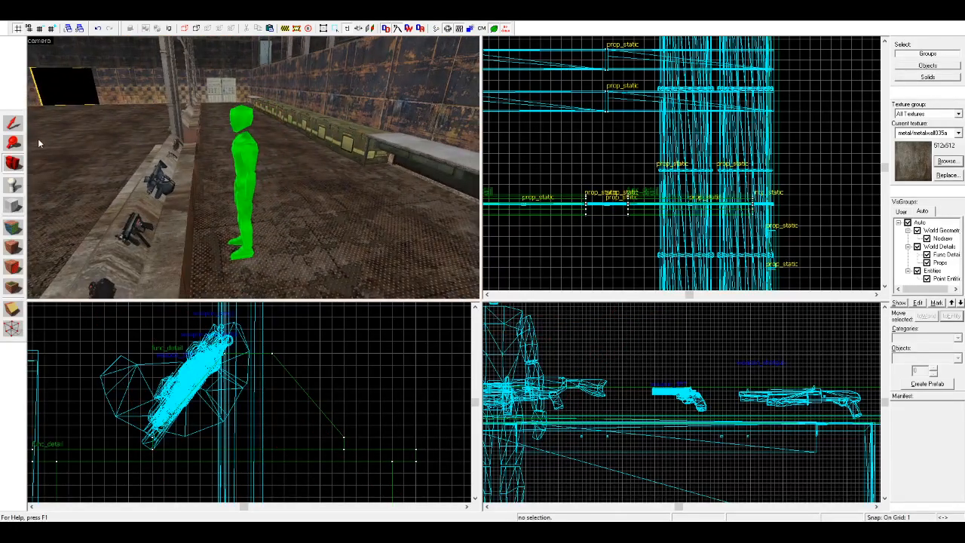
# Step: Move the info_player_start from the weapon stand to the corner by the door and turn it 90 degrees to face away from the door
pyautogui.click(237, 136)
pyautogui.click(247, 159)
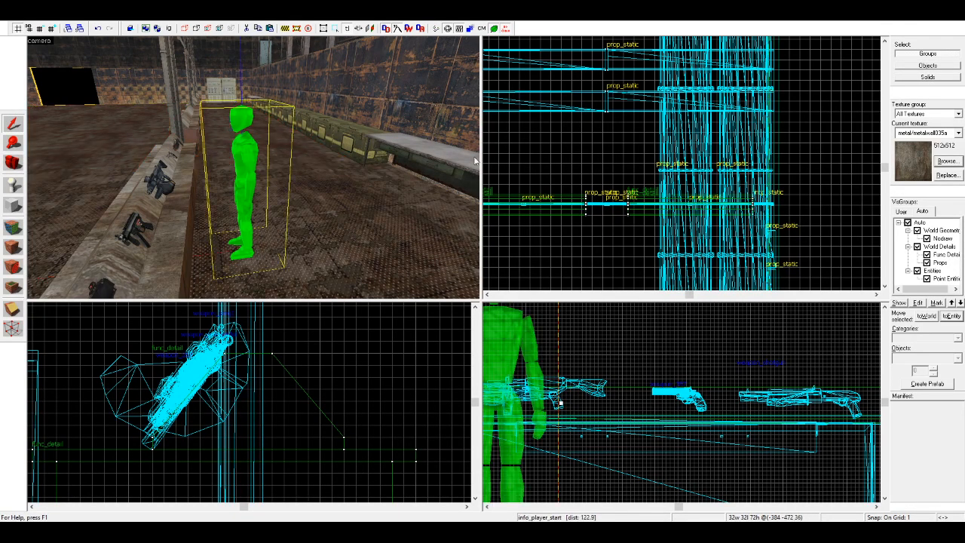
pyautogui.scroll(-8, 699, 158)
pyautogui.scroll(7, 613, 178)
pyautogui.scroll(3, 612, 178)
pyautogui.scroll(8, 576, 194)
pyautogui.moveTo(647, 128); pyautogui.dragTo(597, 220)
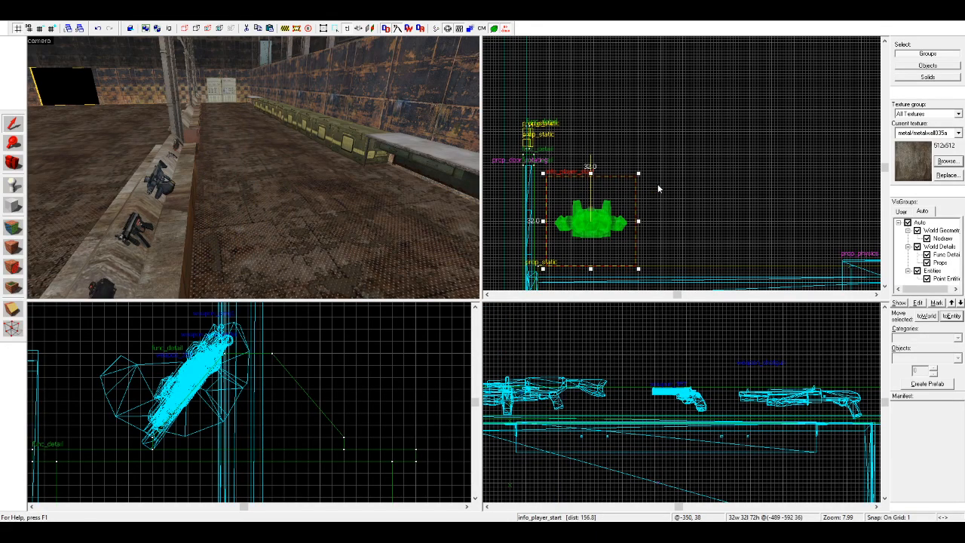
pyautogui.click(33, 166)
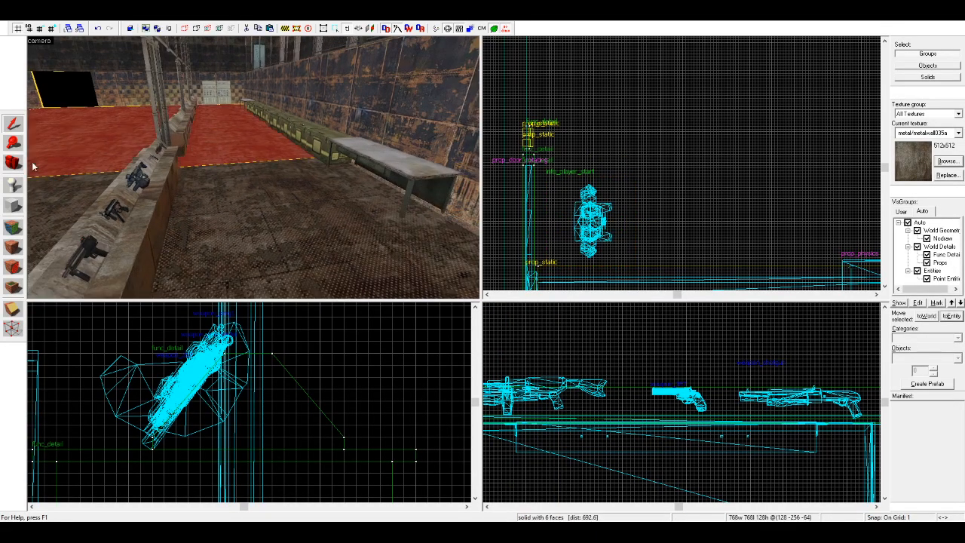
pyautogui.press('Escape')
# Step: Place an item_suit entity at the feet of the info_player_start and centre it on the player model
pyautogui.press('d')
pyautogui.moveTo(171, 163); pyautogui.dragTo(36, 200)
pyautogui.press('s')
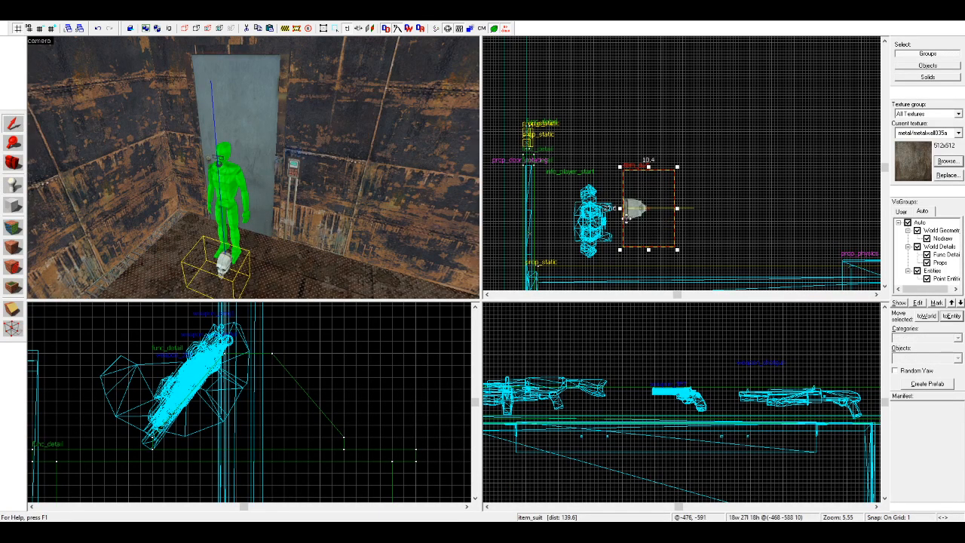
pyautogui.scroll(-13, 319, 392)
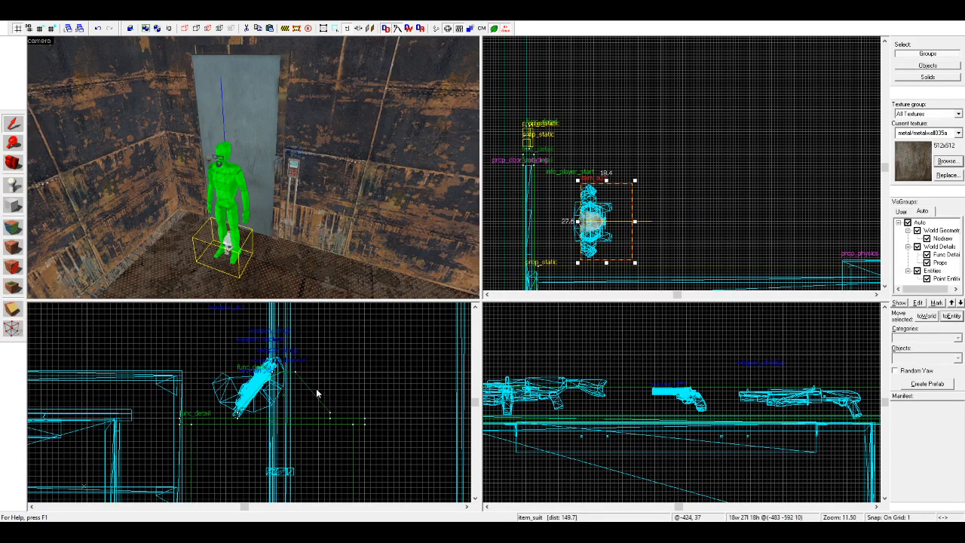
# Step: Raise the item_suit 59 units to the player model's head height and move it 3 units forward in front of the face
pyautogui.moveTo(149, 408); pyautogui.dragTo(223, 428, button='middle')
pyautogui.scroll(7, 244, 395)
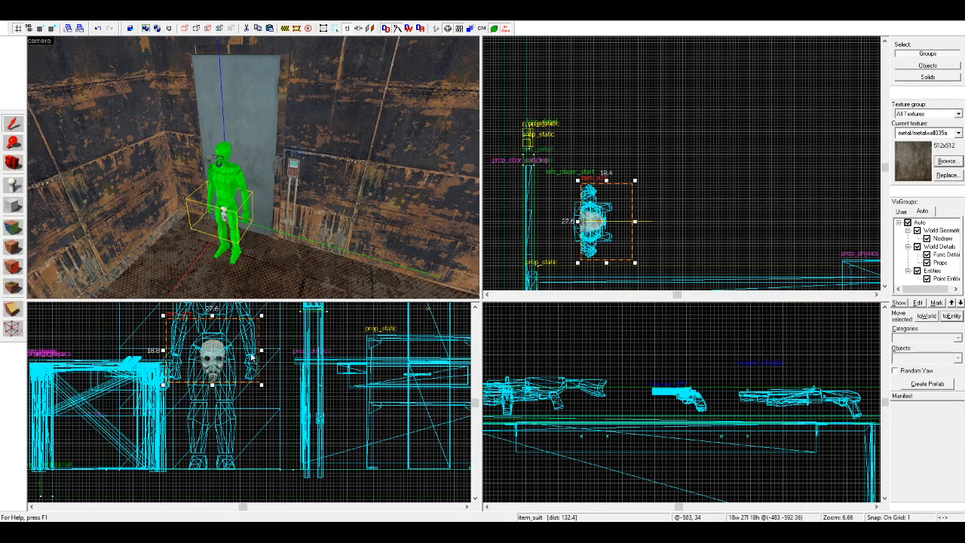
pyautogui.scroll(2, 596, 249)
pyautogui.scroll(-4, 204, 433)
pyautogui.scroll(2, 201, 355)
pyautogui.moveTo(198, 404); pyautogui.dragTo(190, 366)
pyautogui.scroll(5, 201, 362)
pyautogui.scroll(4, 588, 203)
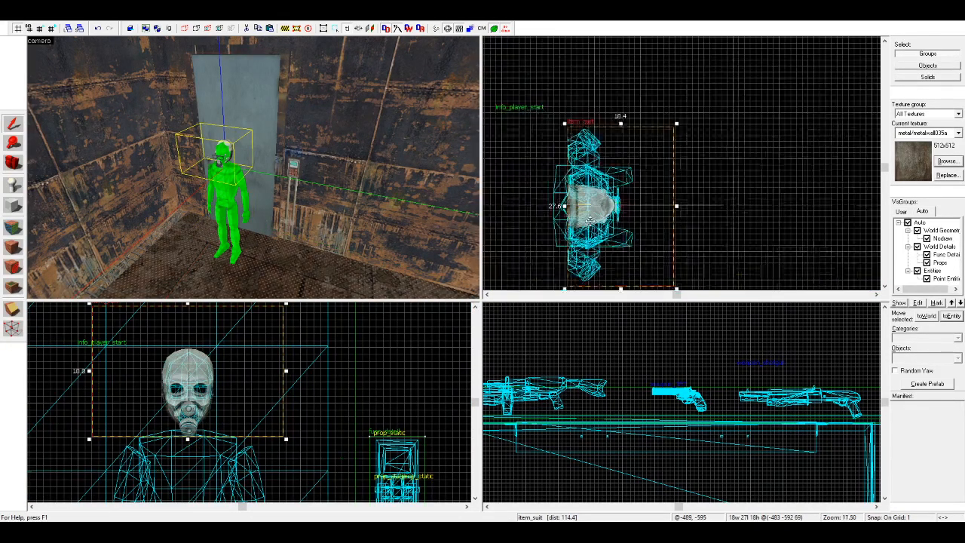
pyautogui.moveTo(615, 210)
pyautogui.mouseDown()
pyautogui.moveTo(631, 209)
pyautogui.moveTo(620, 209)
pyautogui.mouseUp()
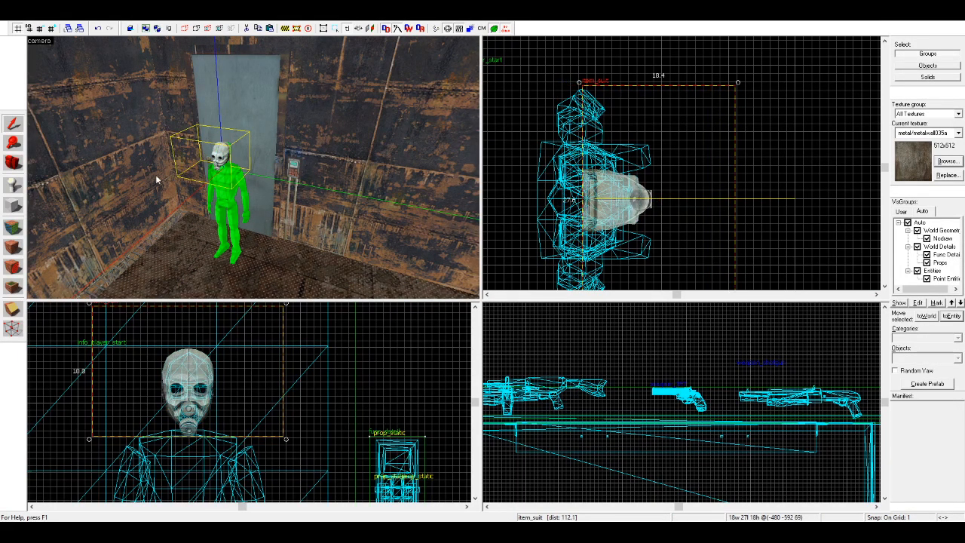
# Step: Examine the hall's aisles, upper walkway and fenced areas from the weapon stand to the far doors and back
pyautogui.click(752, 165)
pyautogui.press('w')
pyautogui.click(15, 162)
pyautogui.moveTo(45, 165); pyautogui.dragTo(254, 167)
pyautogui.press('w')
pyautogui.press('w')
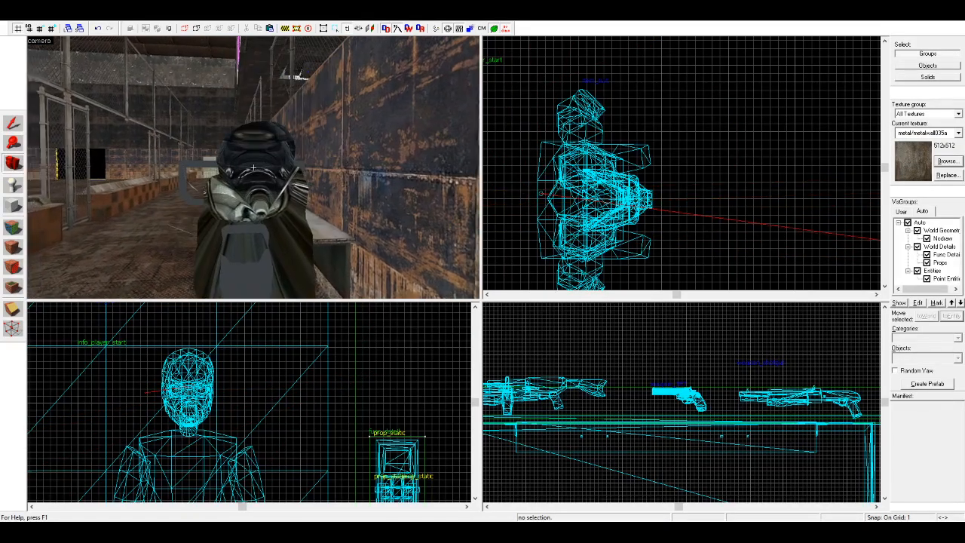
pyautogui.press('w')
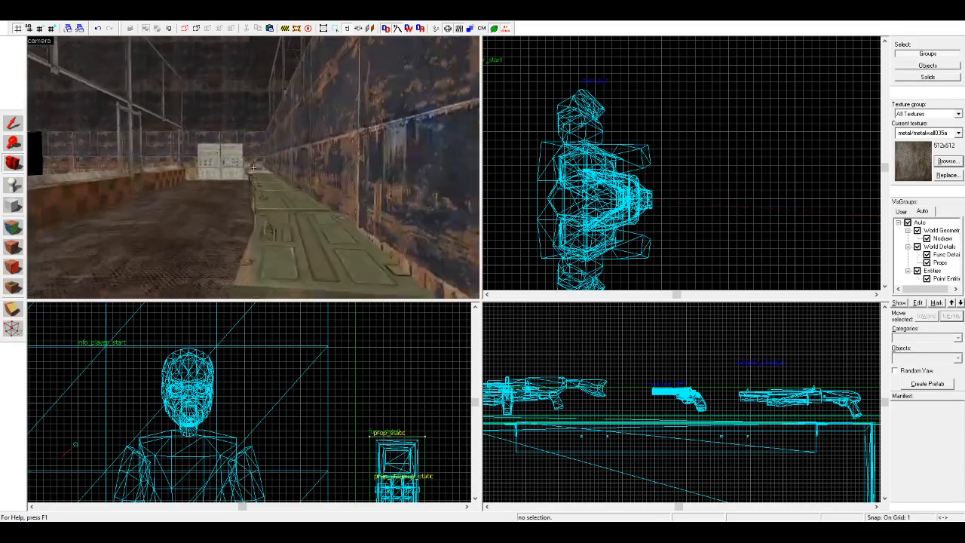
pyautogui.press('w')
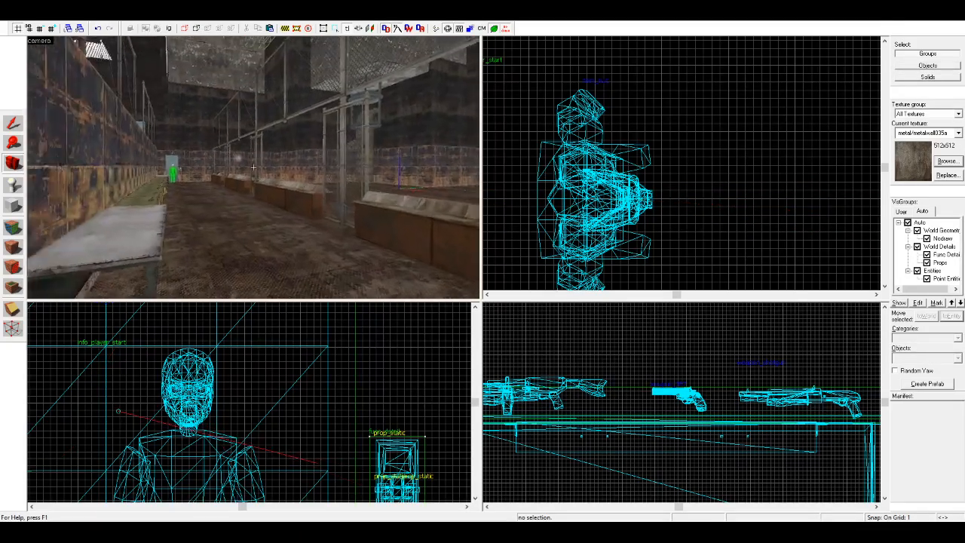
pyautogui.press('w')
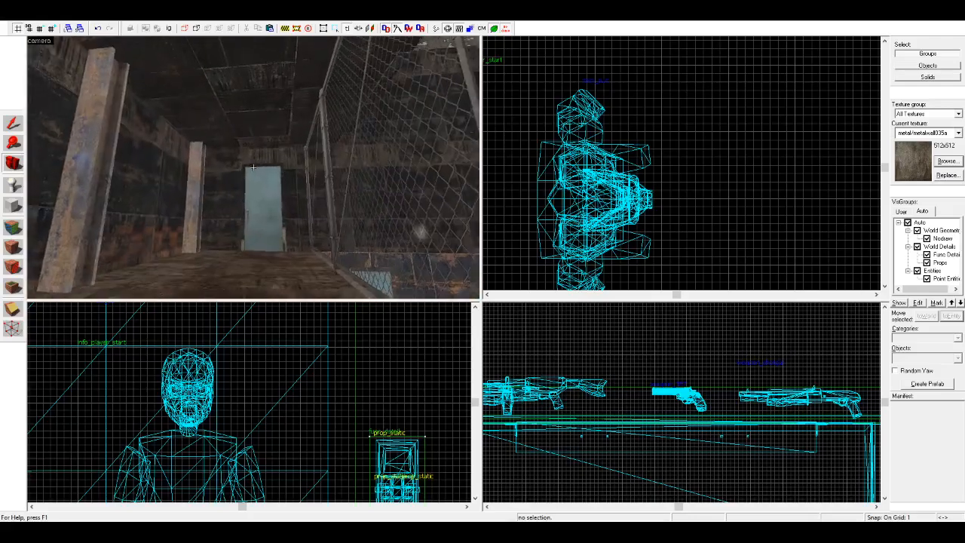
pyautogui.press('w')
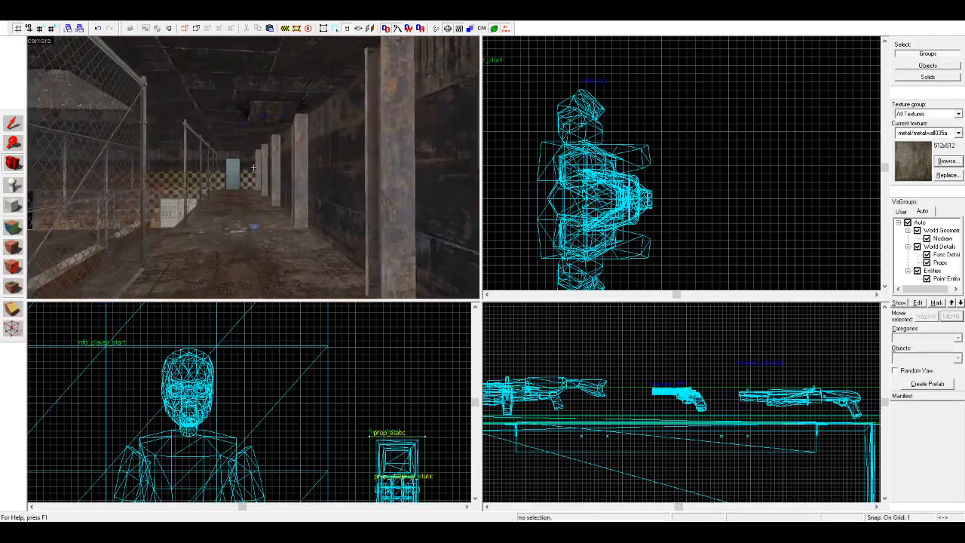
pyautogui.press('z')
pyautogui.press('w')
pyautogui.press('z')
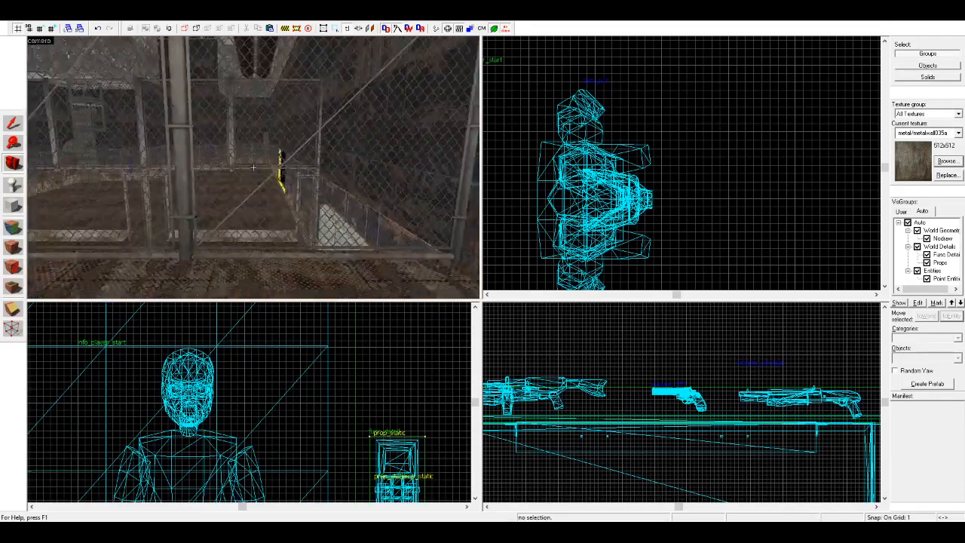
pyautogui.press('z')
pyautogui.press('z')
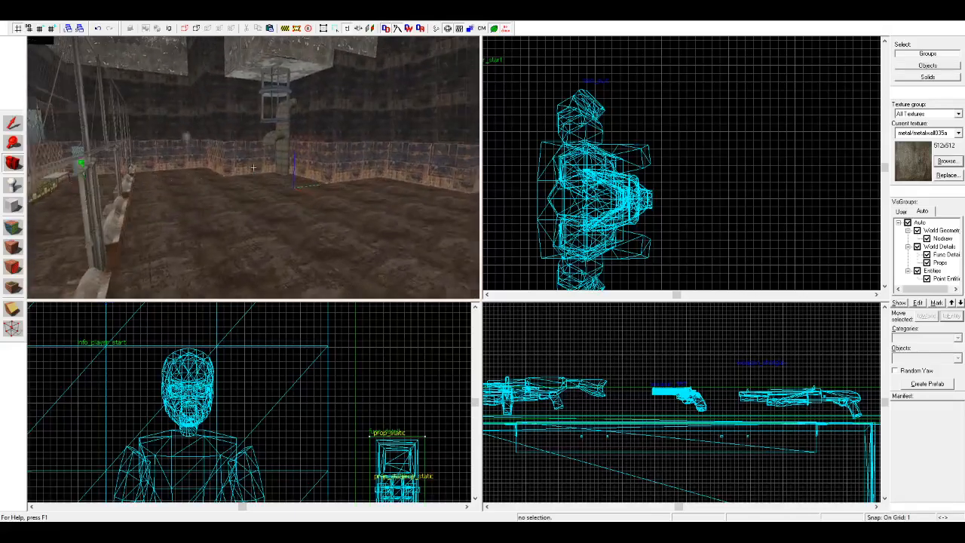
# Step: Examine the round metal cage under the ceiling shaft, the pipes behind it and the crates along the wall
pyautogui.press('w')
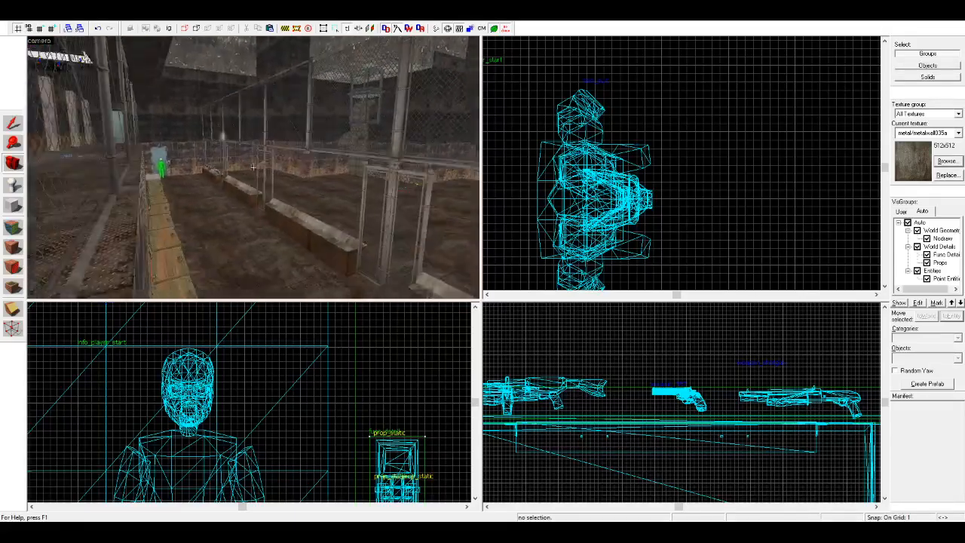
pyautogui.press('w')
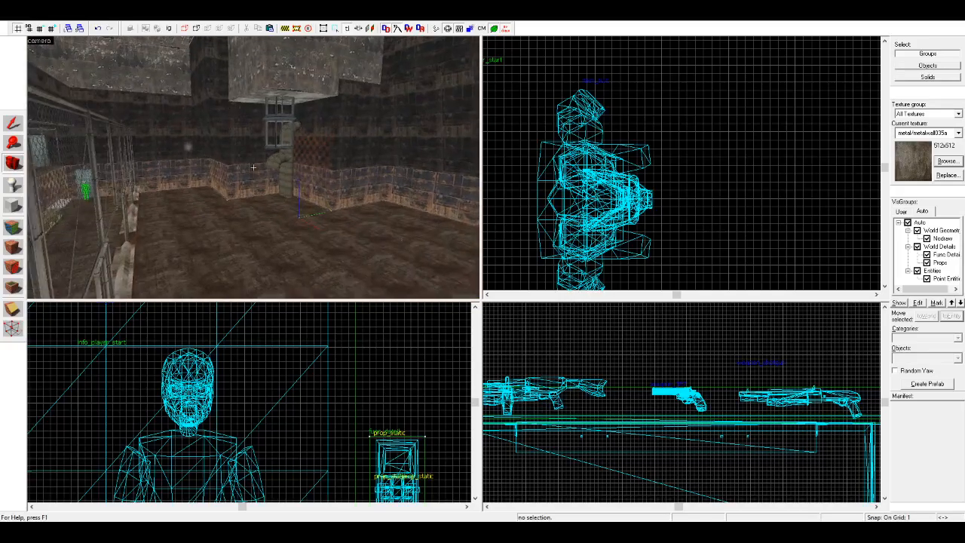
pyautogui.press('w')
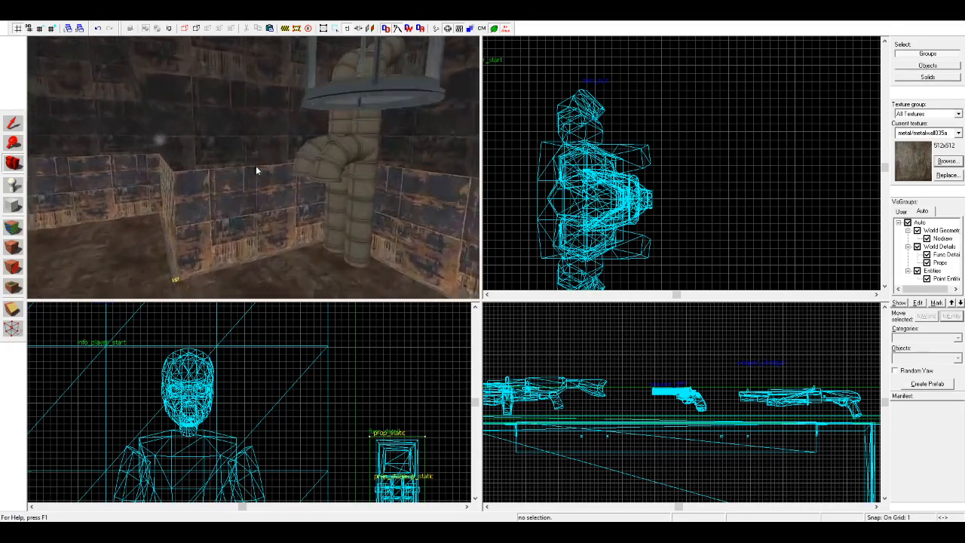
pyautogui.press('w')
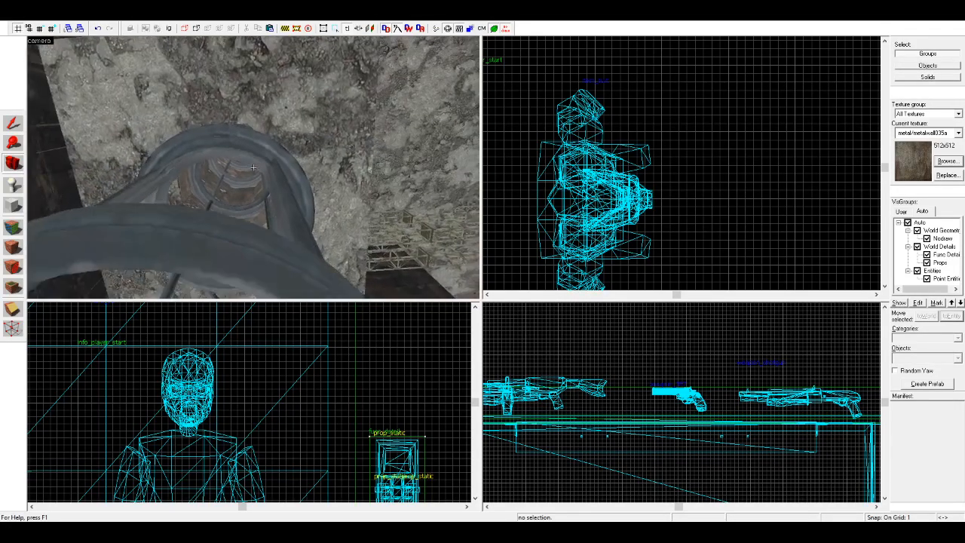
pyautogui.press('s')
pyautogui.press('z')
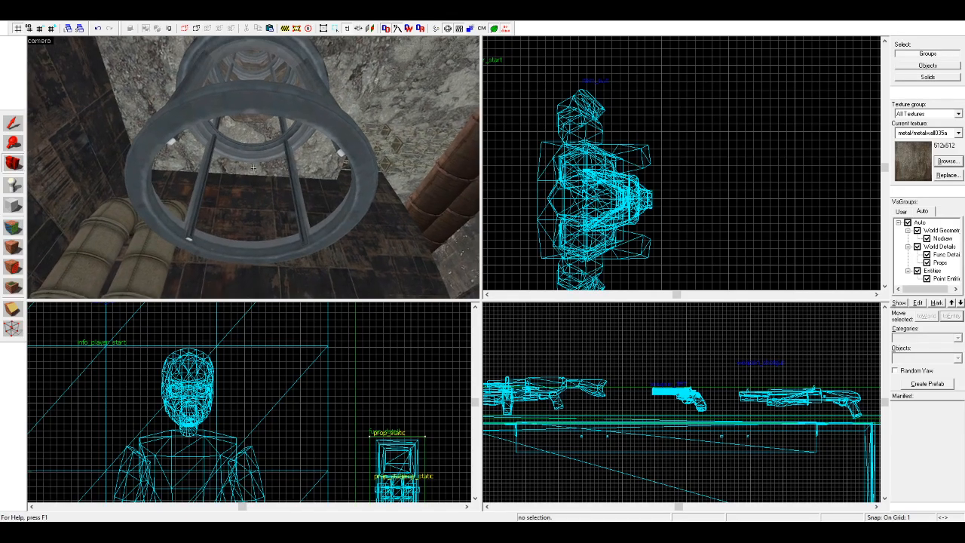
pyautogui.press('w')
pyautogui.press('w')
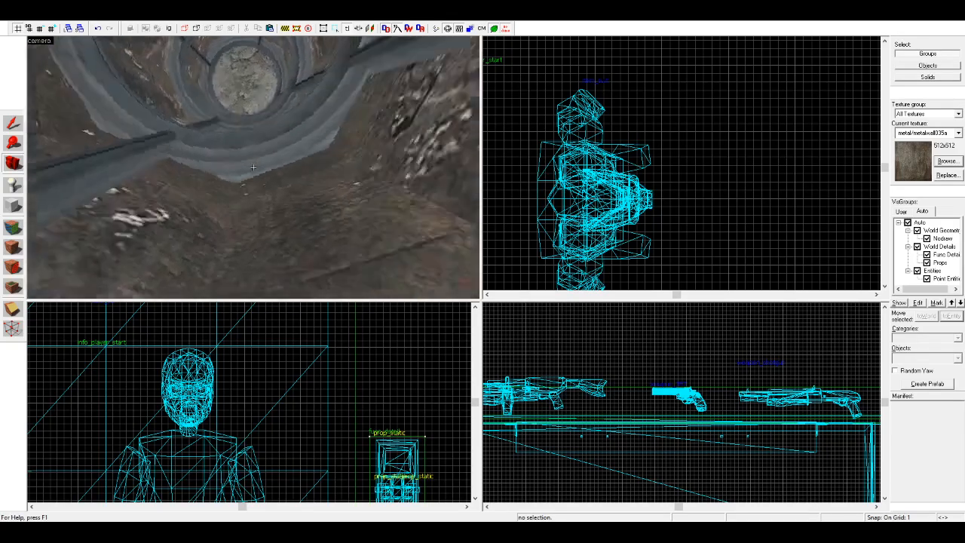
pyautogui.press('z')
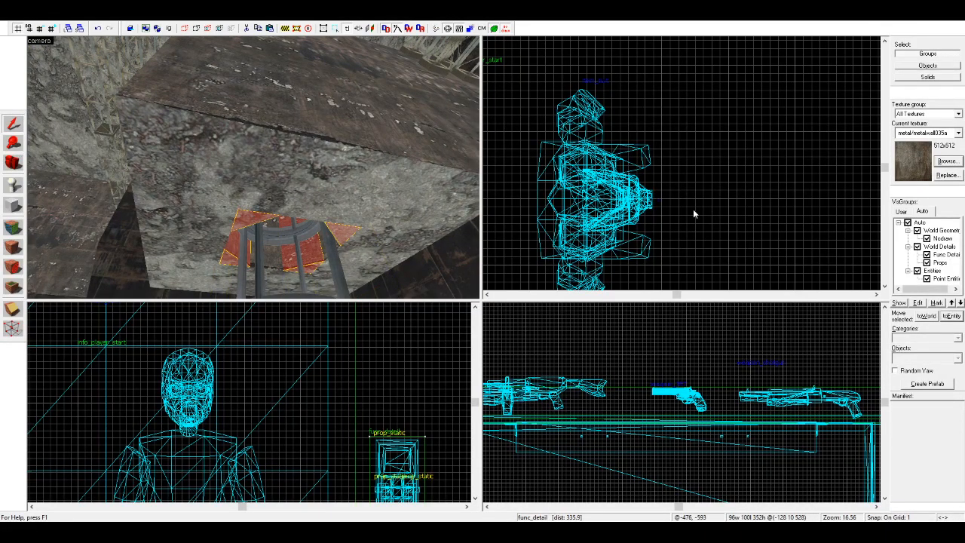
pyautogui.moveTo(151, 181); pyautogui.dragTo(254, 171)
pyautogui.press('w')
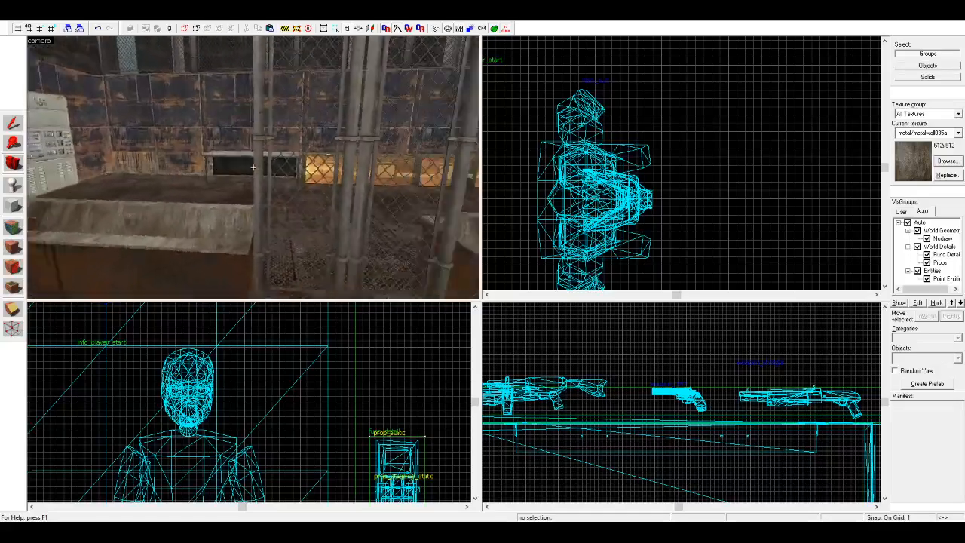
pyautogui.press('z')
pyautogui.press('a')
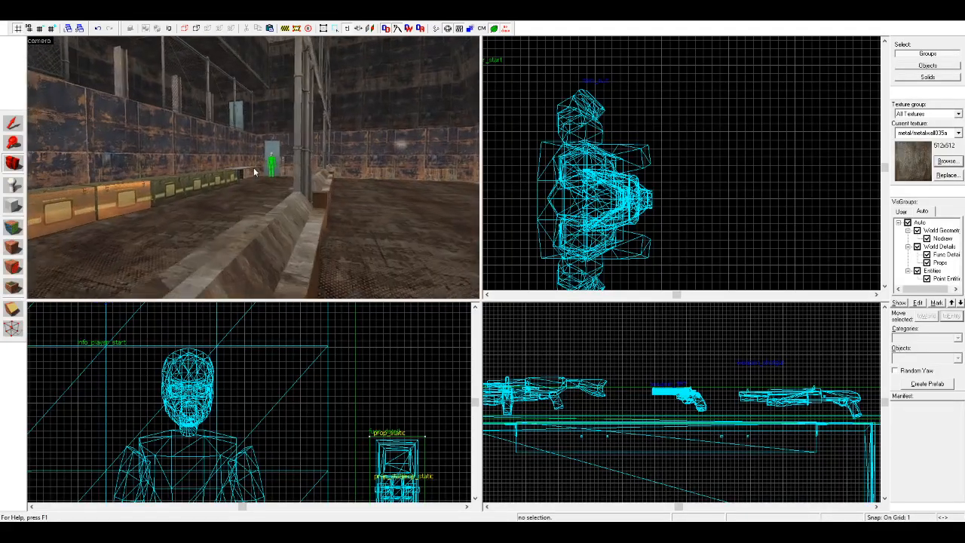
pyautogui.press('w')
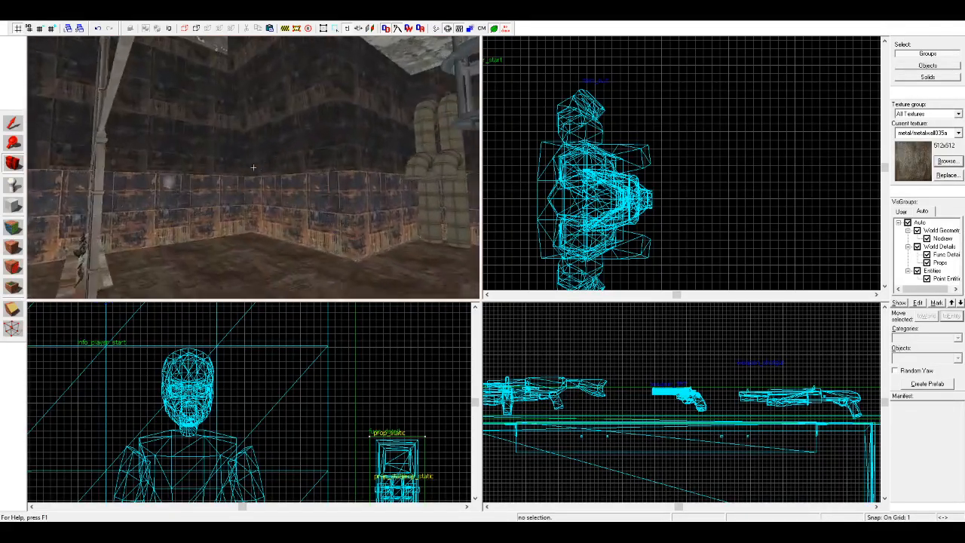
# Step: Reapply the metal/metalwall035a texture across the top, slope and front strip of the stand holding the weapons
pyautogui.press('z')
pyautogui.press('a')
pyautogui.click(13, 227)
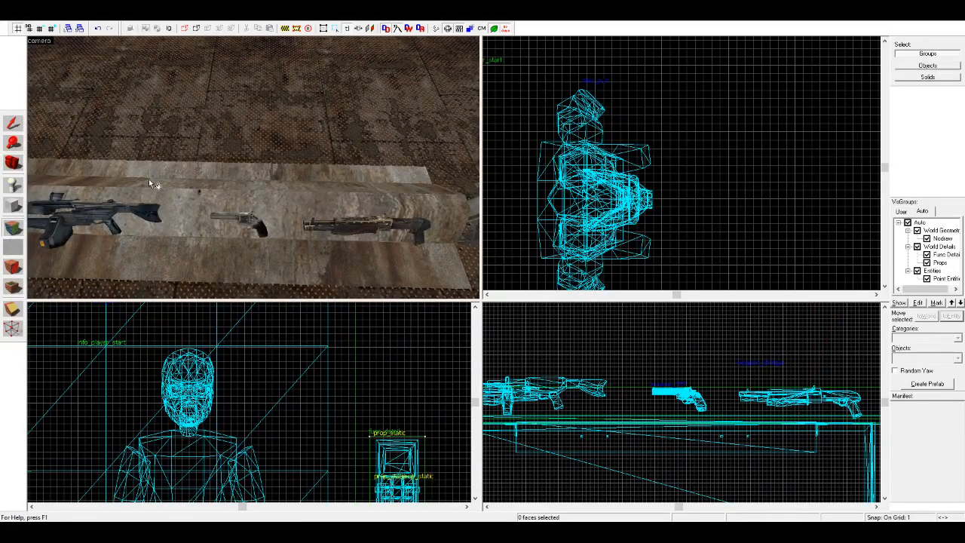
pyautogui.rightClick(185, 181)
pyautogui.rightClick(179, 198)
pyautogui.rightClick(205, 229)
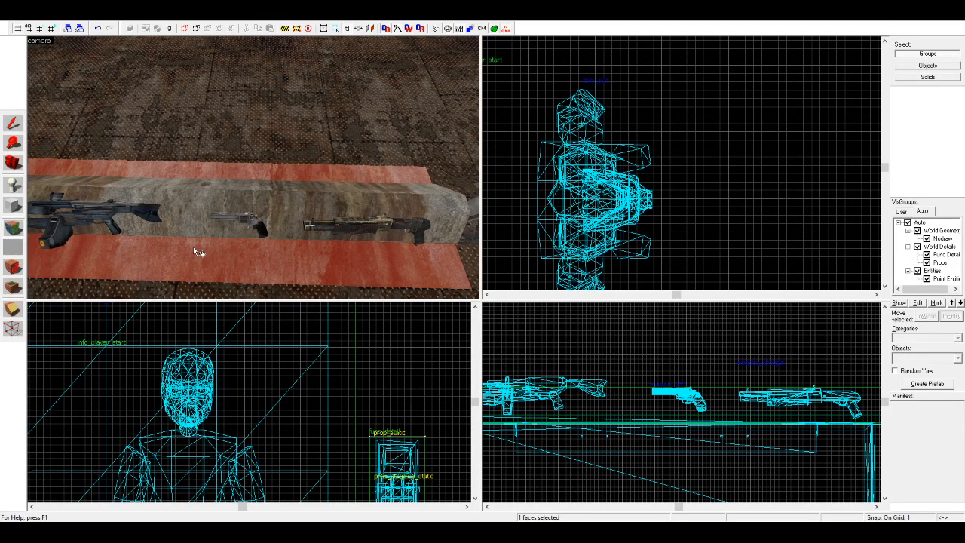
pyautogui.press('s')
pyautogui.press('d')
pyautogui.press('a')
# Step: Reapply the same metal texture across the top surfaces of the neighbouring empty stand
pyautogui.click(233, 217)
pyautogui.press('d')
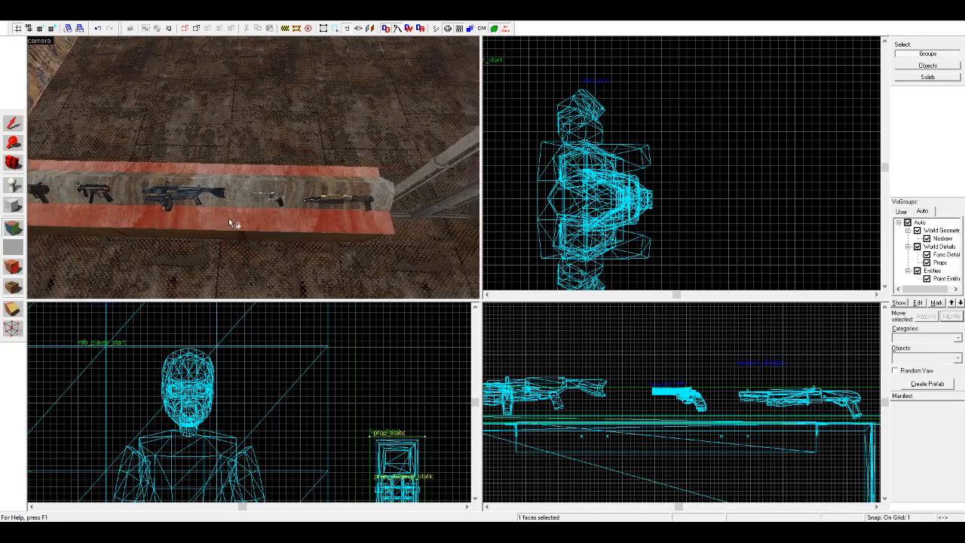
pyautogui.rightClick(260, 194)
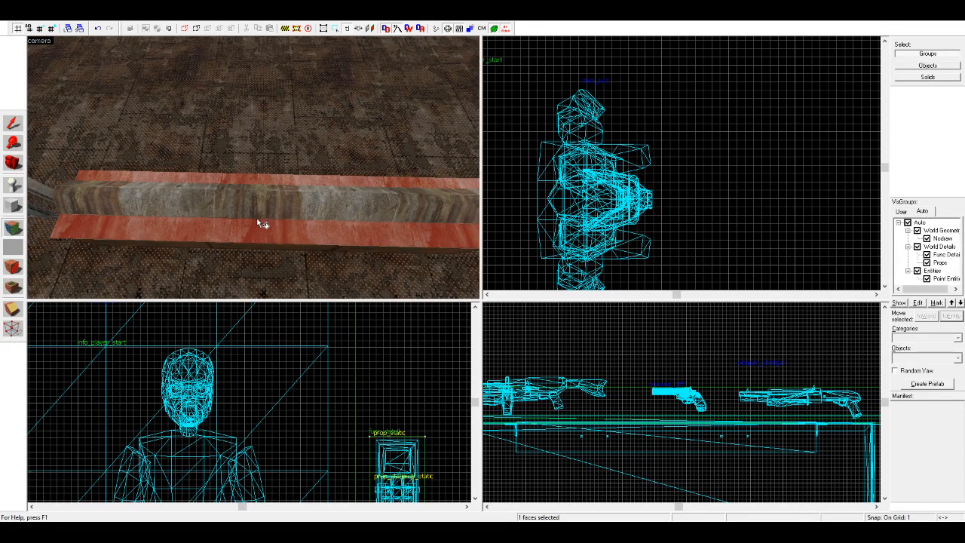
pyautogui.press('d')
pyautogui.rightClick(261, 195)
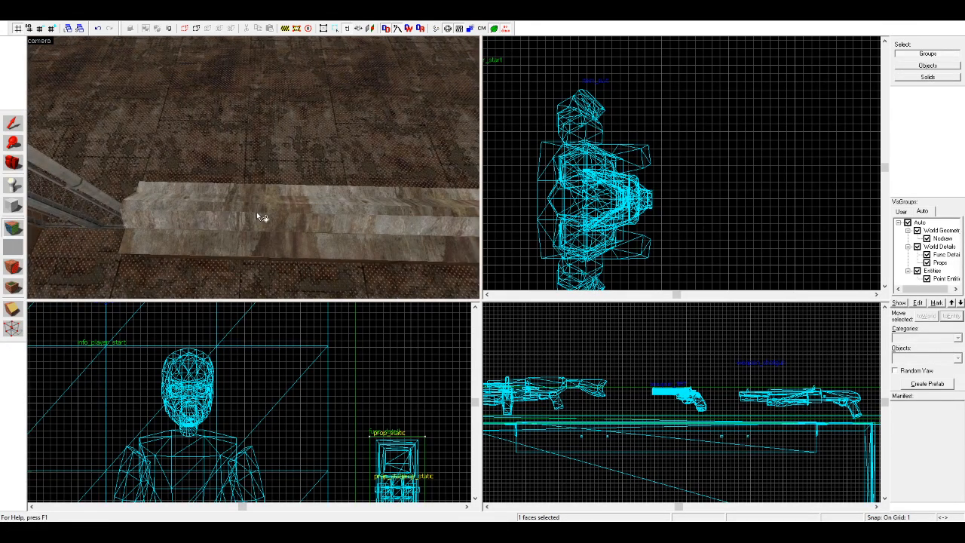
# Step: Continue the metal texture across the top, slope and front strip of the empty stand by the fence posts
pyautogui.press('d')
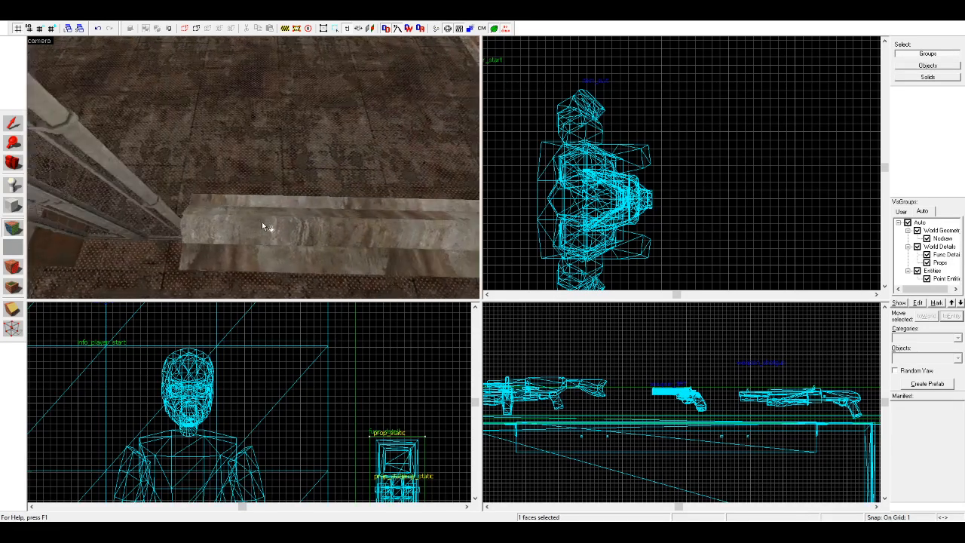
pyautogui.click(256, 200)
pyautogui.rightClick(254, 210)
pyautogui.rightClick(250, 217)
pyautogui.rightClick(242, 240)
pyautogui.press('d')
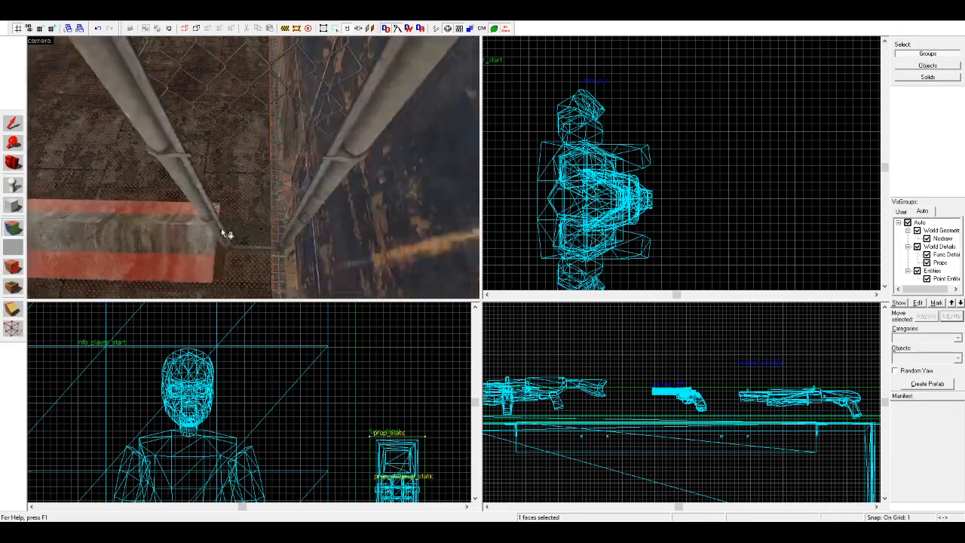
pyautogui.click(13, 163)
# Step: Examine the weapon stand and the stands beside it from the front aisle
pyautogui.moveTo(252, 164); pyautogui.dragTo(253, 168)
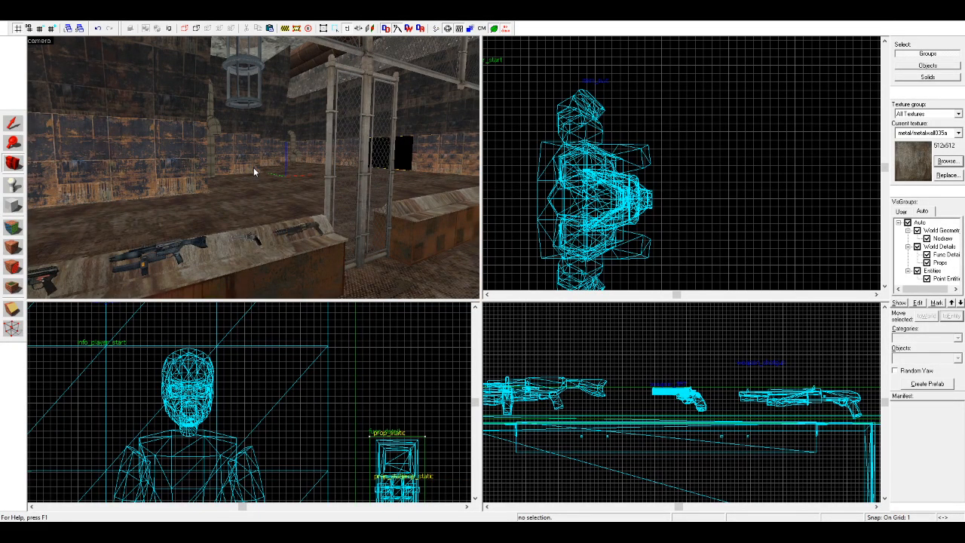
pyautogui.moveTo(254, 167); pyautogui.dragTo(253, 167)
pyautogui.press('a')
pyautogui.press('s')
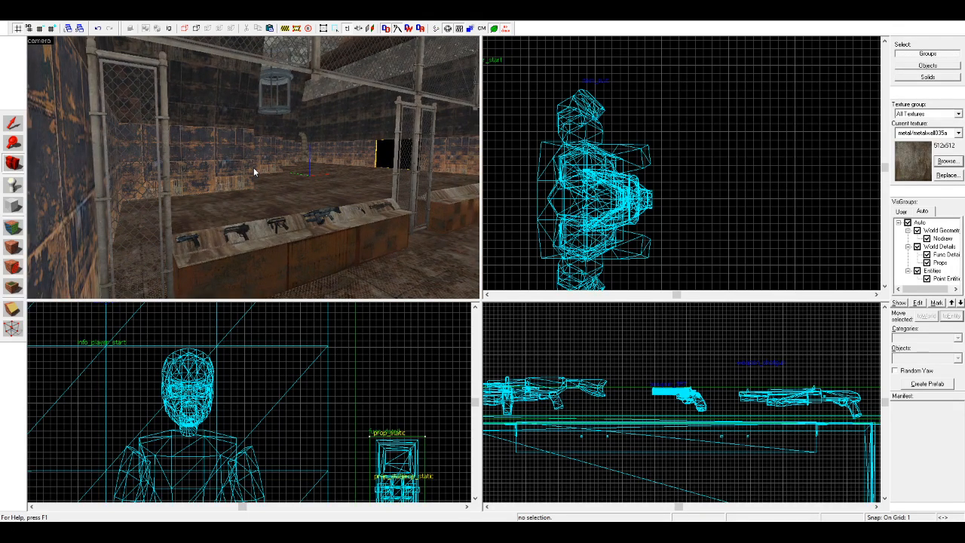
pyautogui.click(253, 229)
pyautogui.press('d')
pyautogui.click(491, 220)
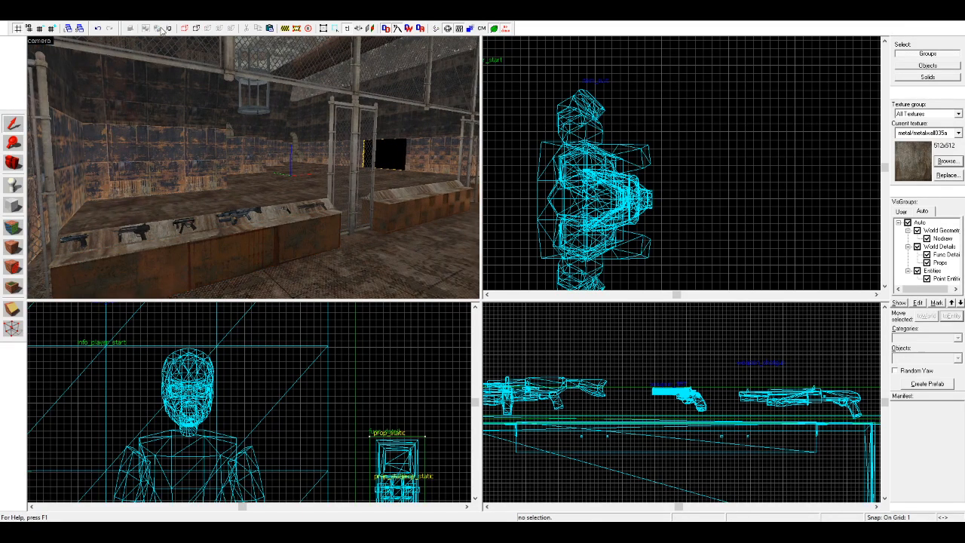
# Step: Copy the stands' four base blocks upward and flatten the copies to 8 units high over the sloped tops
pyautogui.click(275, 234)
pyautogui.keyDown('ctrl'); pyautogui.click(403, 211); pyautogui.keyUp('ctrl')
pyautogui.press('d')
pyautogui.keyDown('ctrl'); pyautogui.click(303, 203); pyautogui.keyUp('ctrl')
pyautogui.keyDown('ctrl'); pyautogui.click(365, 194); pyautogui.keyUp('ctrl')
pyautogui.scroll(-13, 348, 389)
pyautogui.scroll(7, 445, 414)
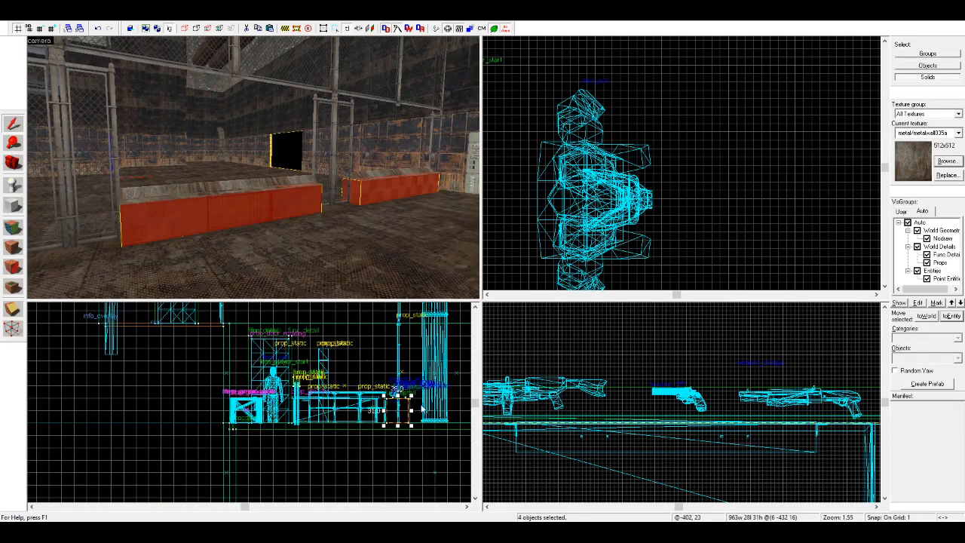
pyautogui.moveTo(380, 426); pyautogui.dragTo(381, 350)
pyautogui.scroll(2, 381, 351)
pyautogui.scroll(-2, 385, 362)
pyautogui.moveTo(379, 314); pyautogui.dragTo(377, 367)
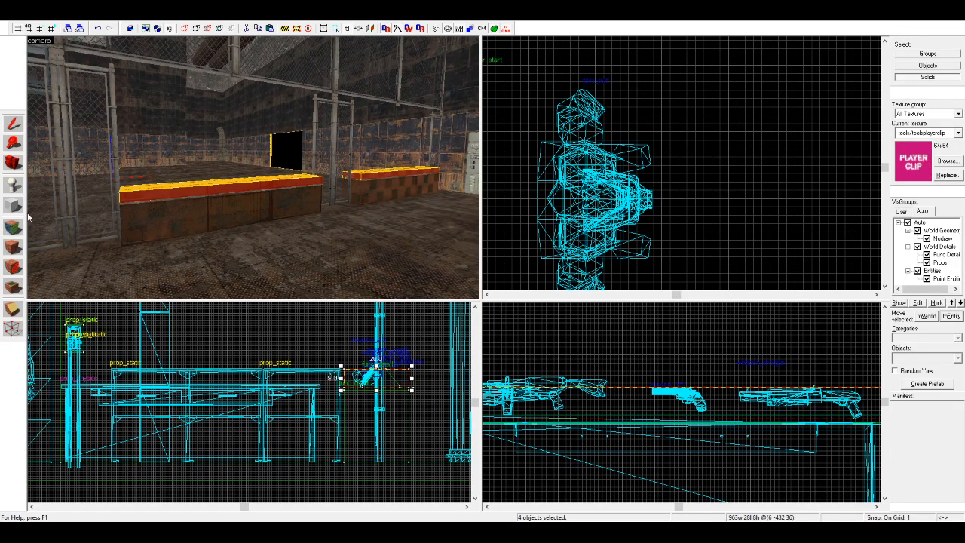
# Step: Apply the tools/toolsplayerclip texture to the four flat blocks covering the stand tops
pyautogui.click(18, 246)
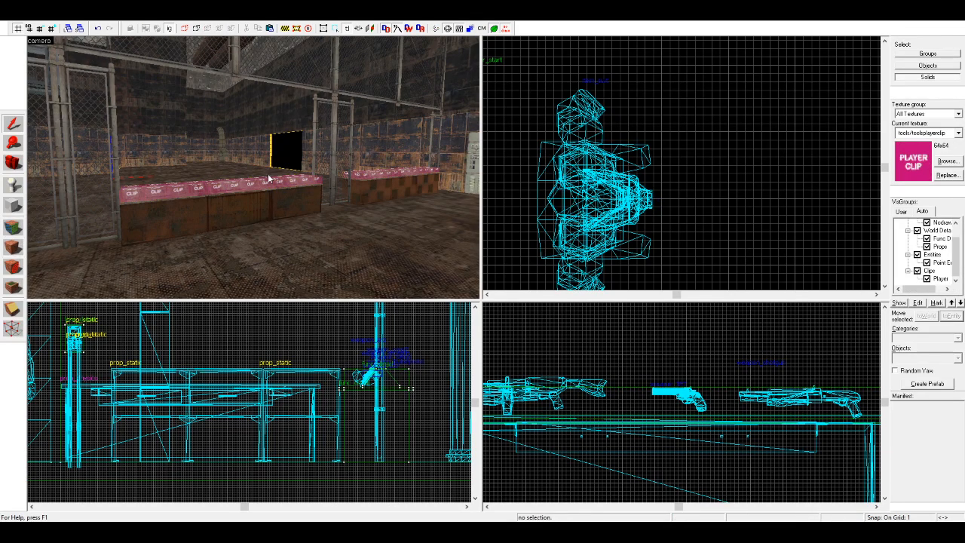
pyautogui.scroll(4, 87, 171)
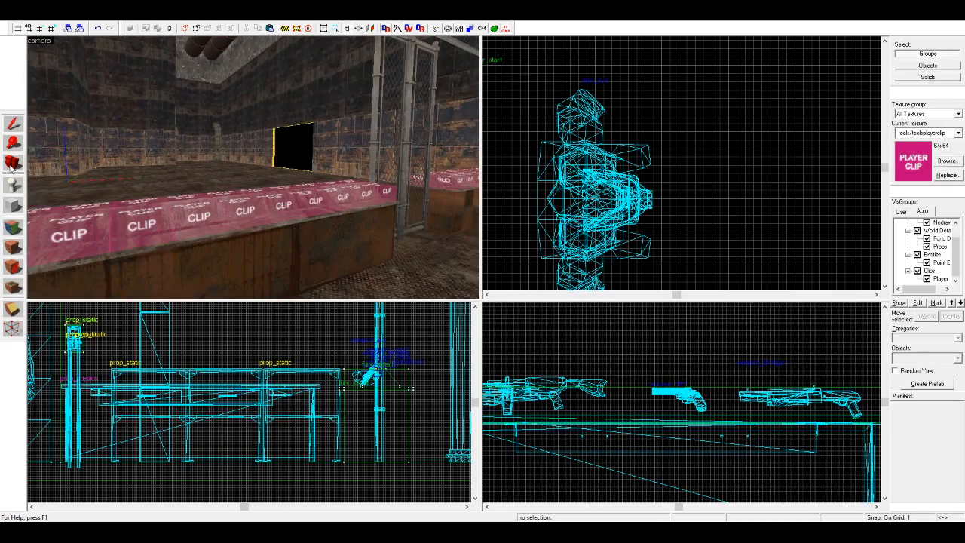
pyautogui.click(13, 165)
# Step: Examine the player clip blocks over the stands and the suit on the player start by the door
pyautogui.scroll(1, 180, 160)
pyautogui.moveTo(179, 160); pyautogui.dragTo(253, 167)
pyautogui.scroll(5, 254, 167)
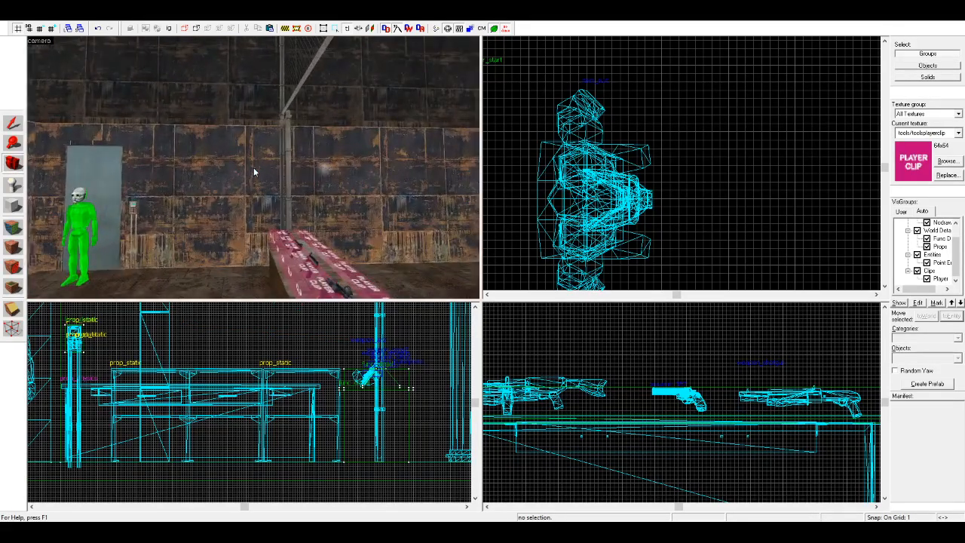
pyautogui.scroll(4, 254, 167)
pyautogui.moveTo(254, 168); pyautogui.dragTo(253, 168)
pyautogui.press('z')
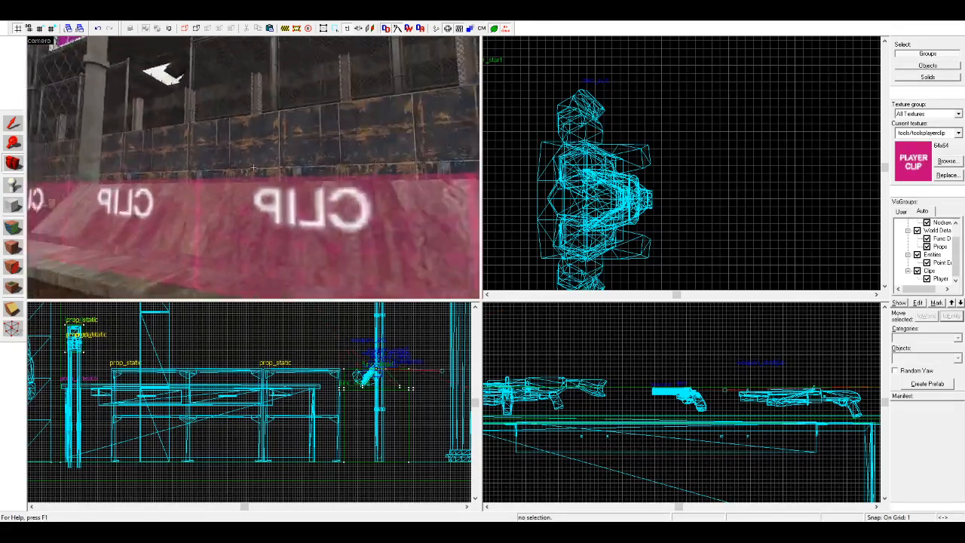
pyautogui.press('z')
pyautogui.scroll(6, 291, 168)
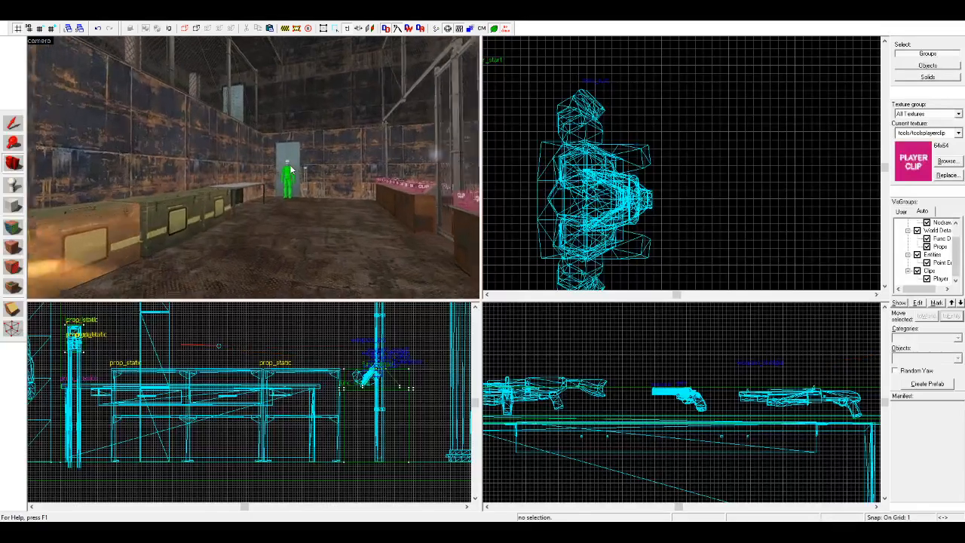
pyautogui.scroll(-2, 291, 167)
pyautogui.scroll(-2, 291, 169)
pyautogui.scroll(6, 292, 169)
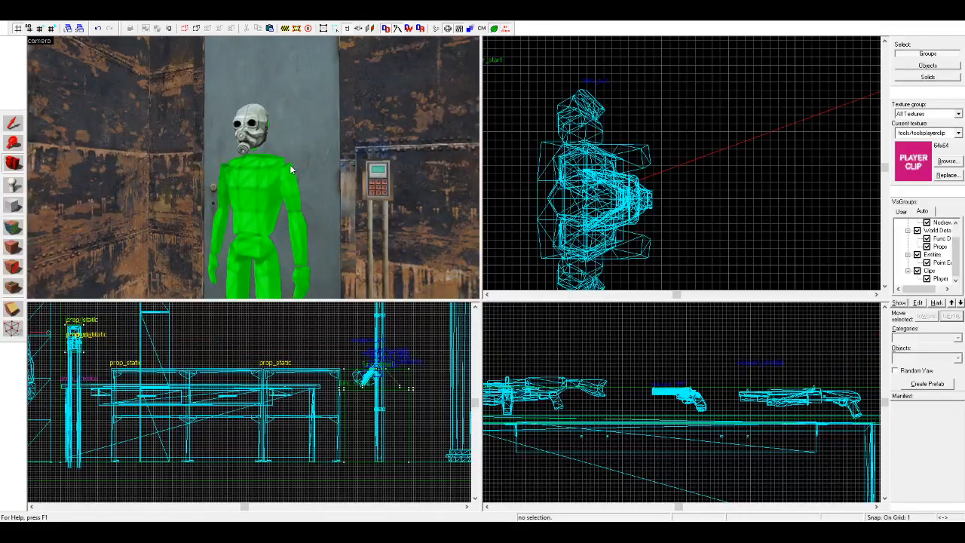
# Step: Examine the player start by the door, the crates and the clipped stands behind the fence
pyautogui.scroll(-2, 291, 169)
pyautogui.scroll(-5, 291, 169)
pyautogui.scroll(2, 291, 169)
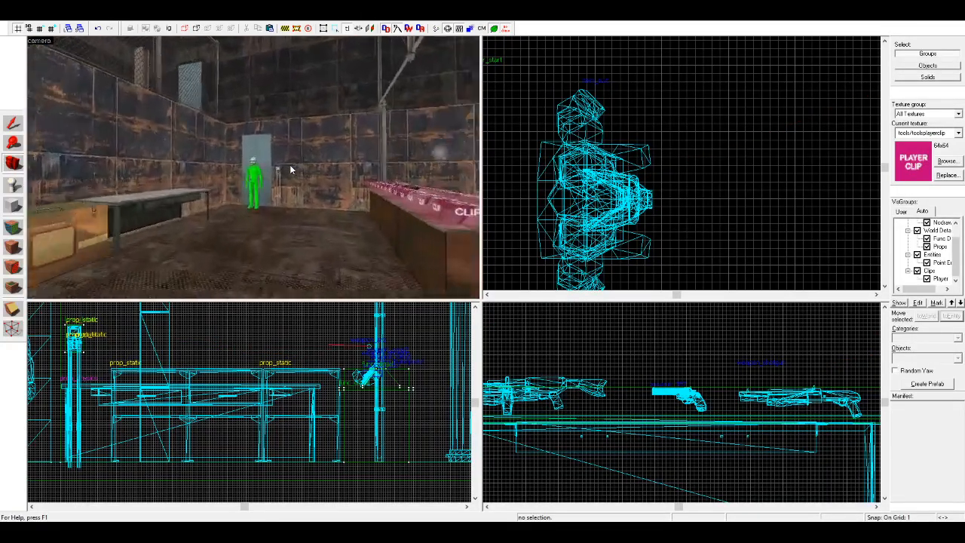
pyautogui.press('z')
pyautogui.press('w')
pyautogui.press('w')
pyautogui.press('z')
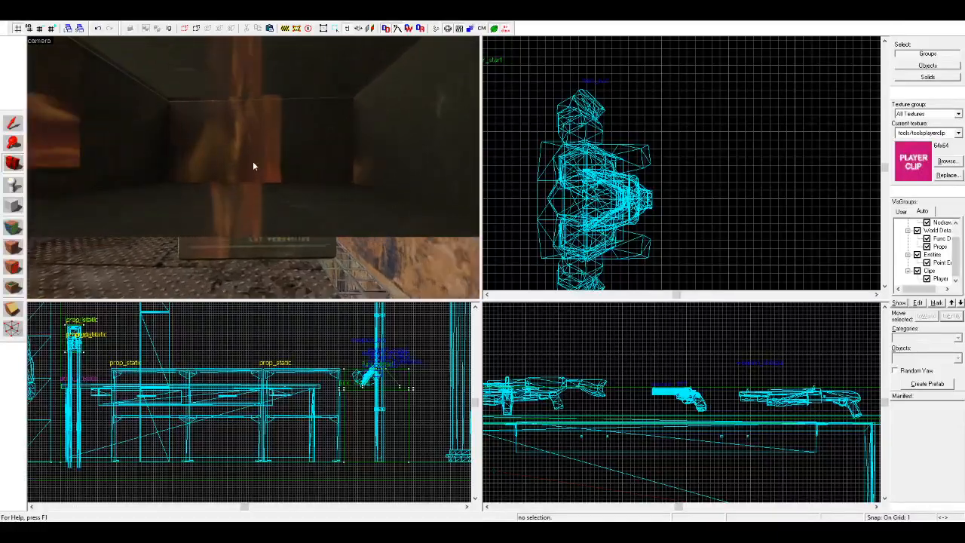
pyautogui.scroll(-2, 253, 166)
pyautogui.press('z')
pyautogui.press('w')
pyautogui.press('w')
pyautogui.press('z')
pyautogui.press('z')
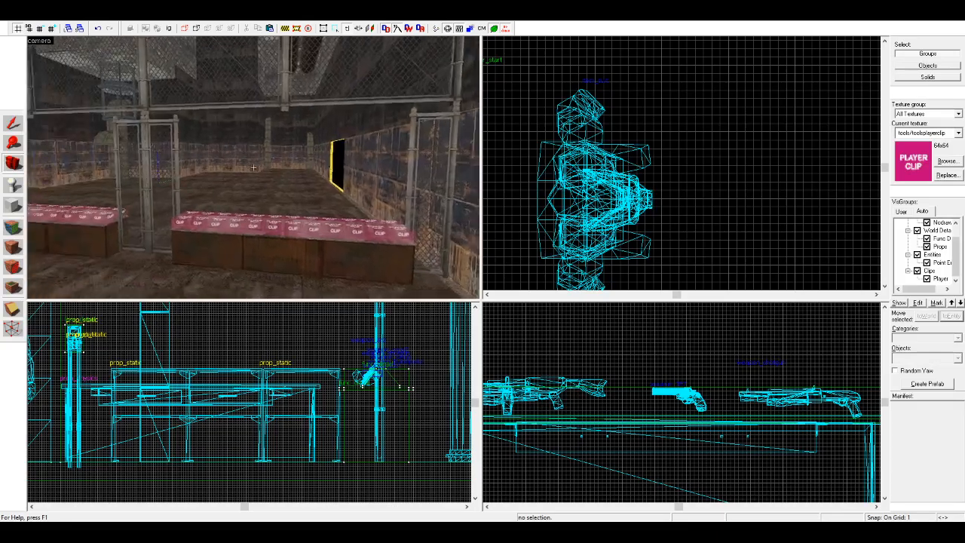
# Step: Examine the aisle with its rusted side walls, metal tables and green crates facing the stands
pyautogui.press('w')
pyautogui.press('w')
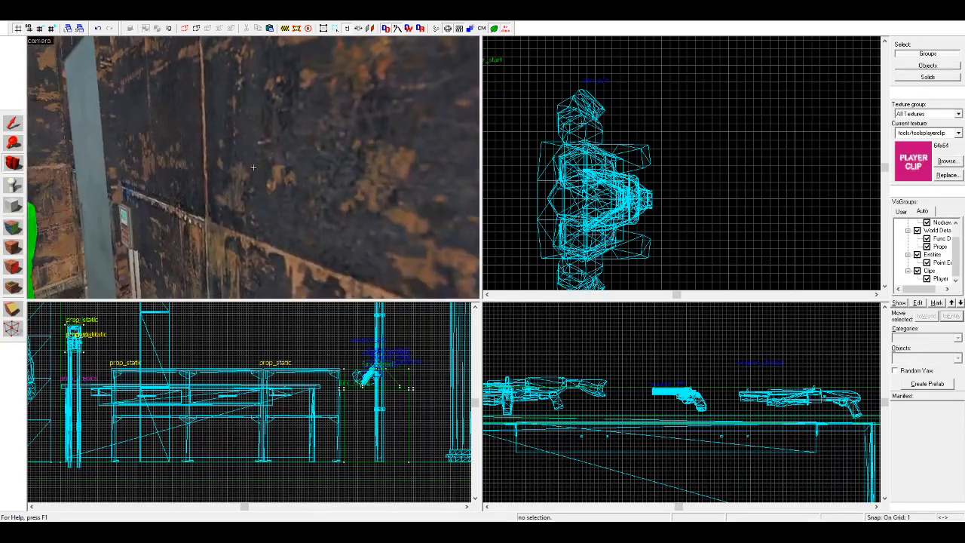
pyautogui.press('w')
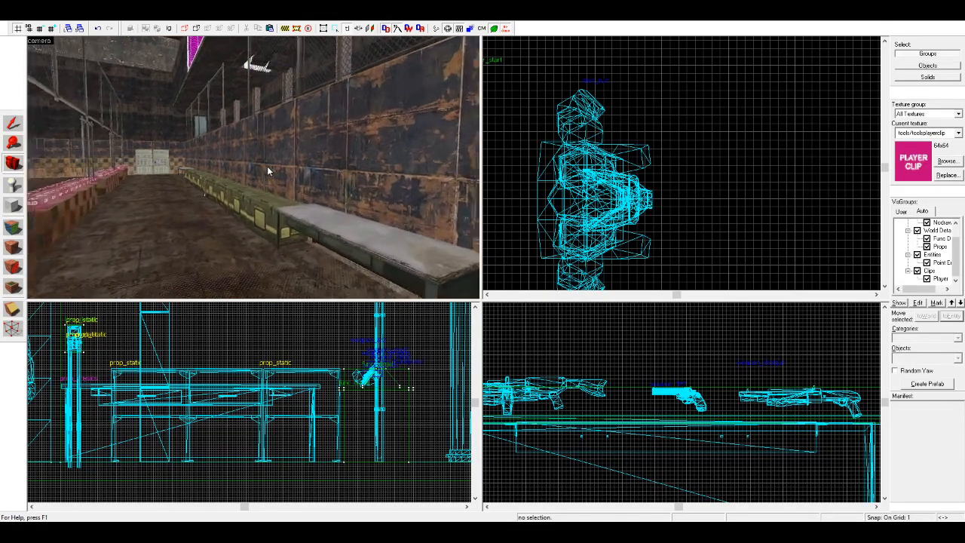
pyautogui.press('z')
pyautogui.press('w')
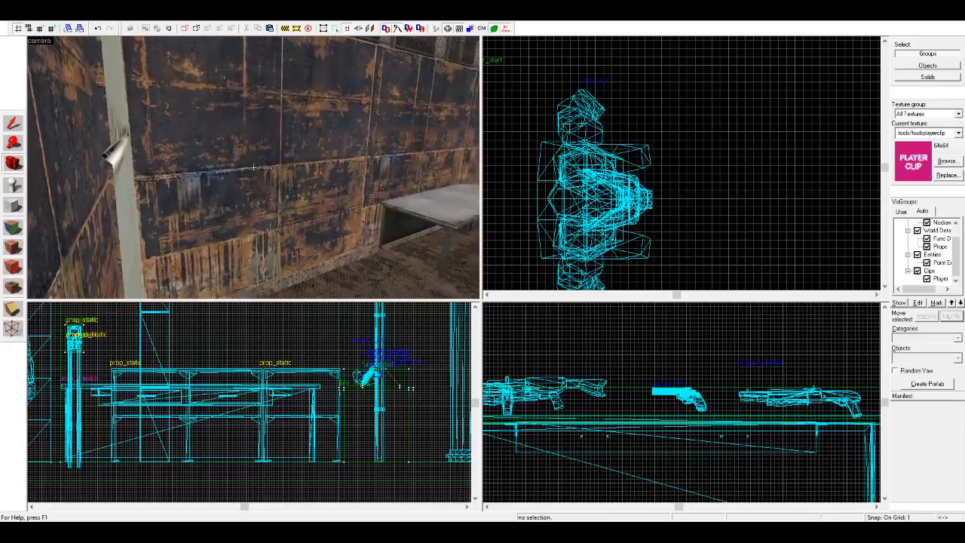
pyautogui.press('w')
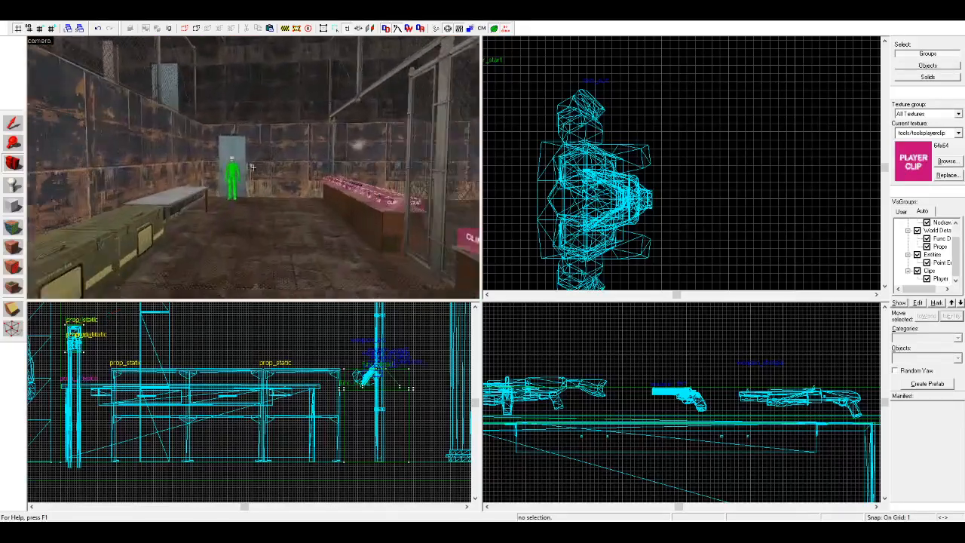
pyautogui.press('s')
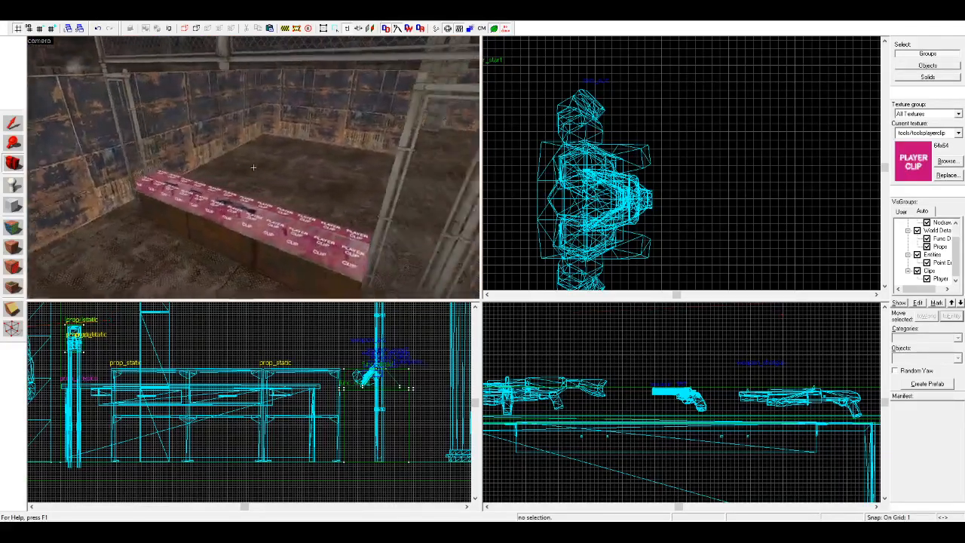
pyautogui.press('w')
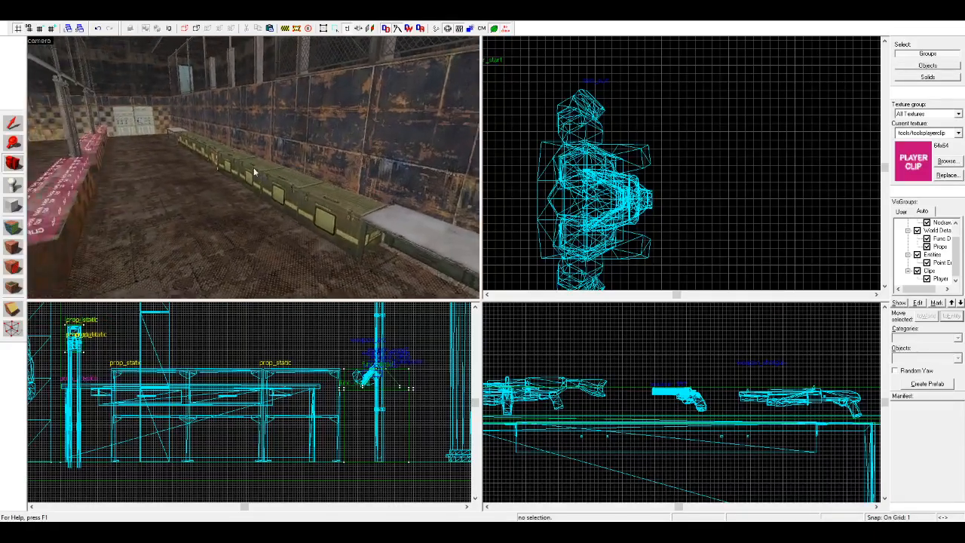
pyautogui.press('z')
pyautogui.press('z')
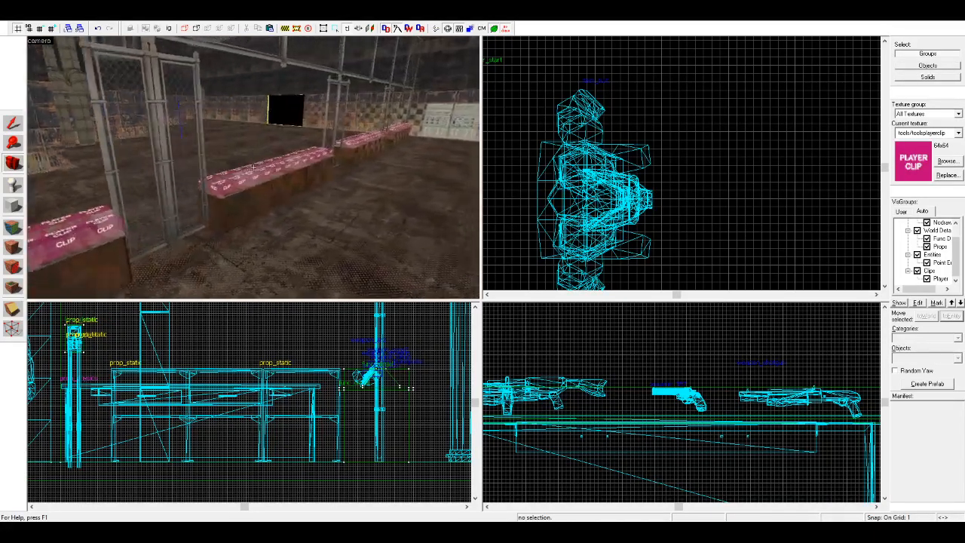
pyautogui.press('z')
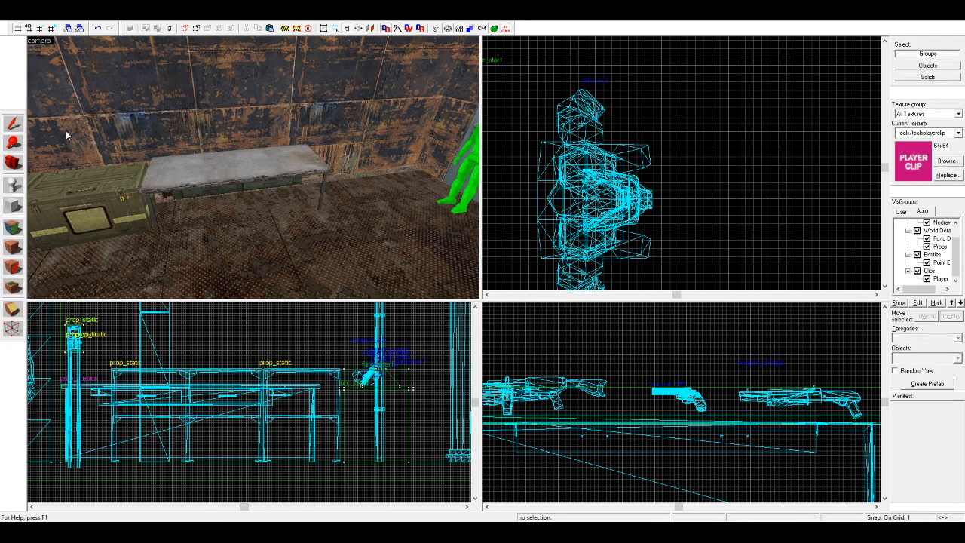
pyautogui.press('z')
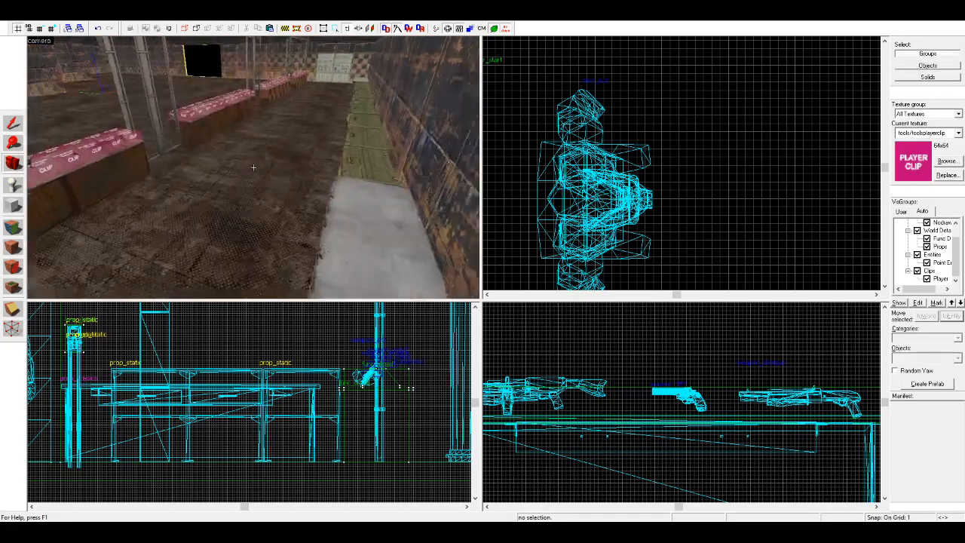
pyautogui.press('z')
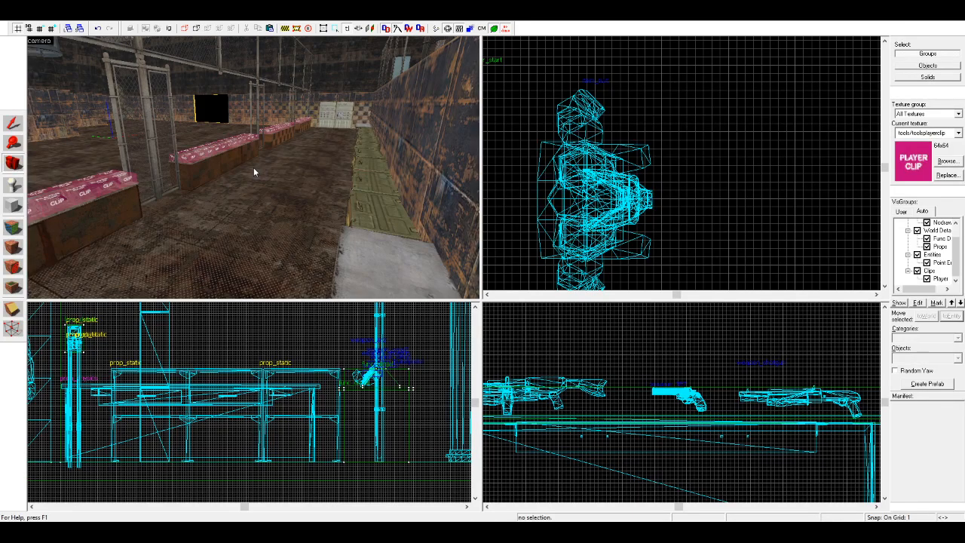
pyautogui.press('z')
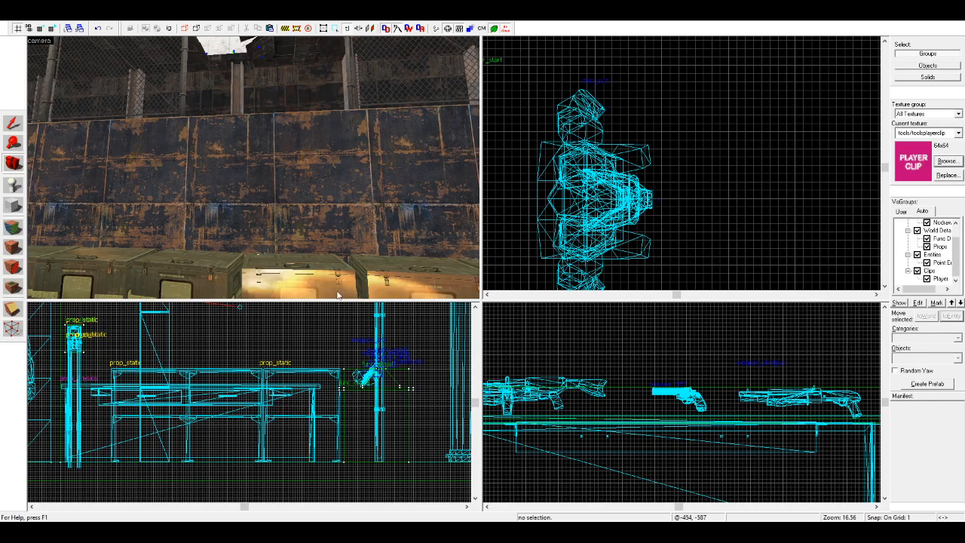
# Step: Place the decals/decalstain002a stain decal on the rusted wall above the green crates
pyautogui.doubleClick(388, 192)
pyautogui.click(12, 266)
pyautogui.click(278, 191)
pyautogui.click(268, 186)
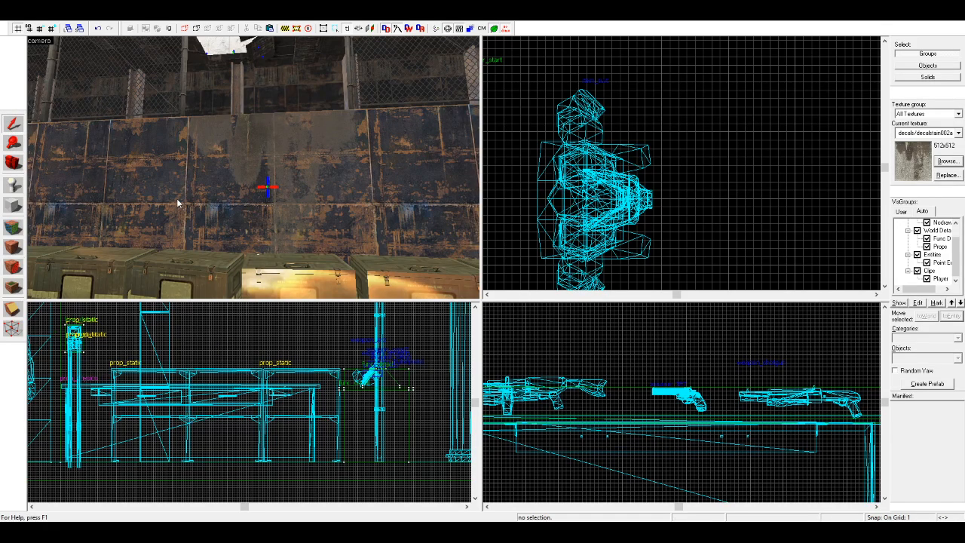
pyautogui.press('d')
pyautogui.click(13, 163)
# Step: Examine the raised walkway above the crates, with its pillars, fence and hanging lights
pyautogui.moveTo(113, 172); pyautogui.dragTo(253, 168)
pyautogui.press('w')
pyautogui.moveTo(332, 178); pyautogui.dragTo(253, 167)
pyautogui.press('w')
pyautogui.press('w')
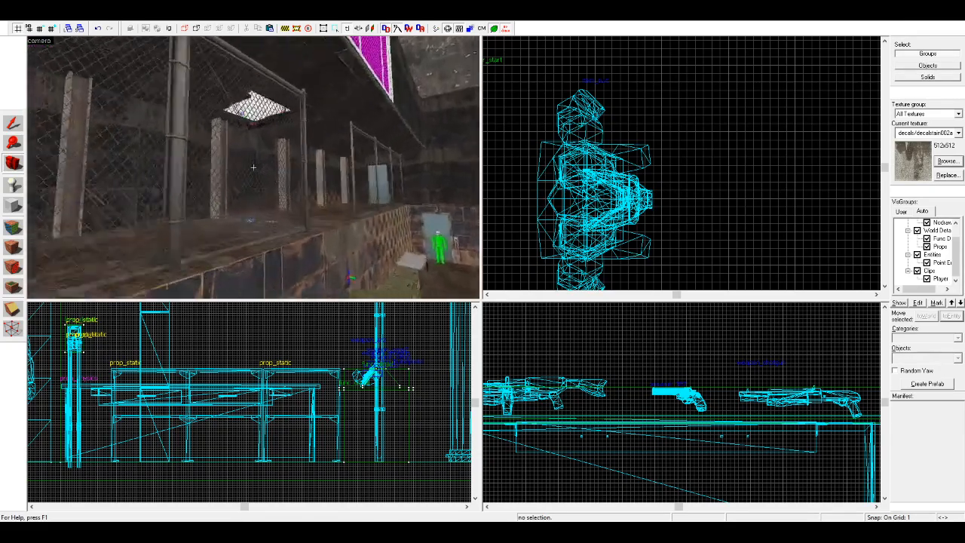
pyautogui.press('w')
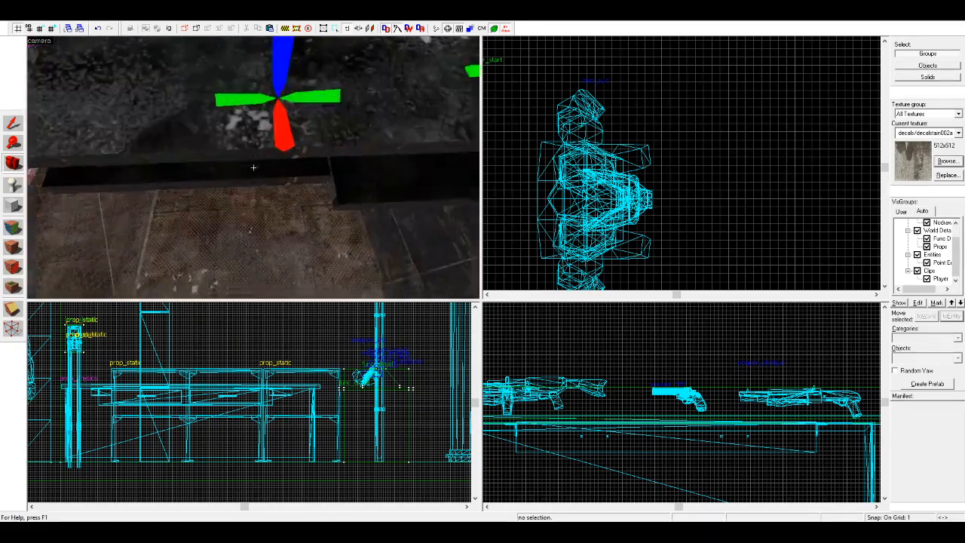
pyautogui.press('w')
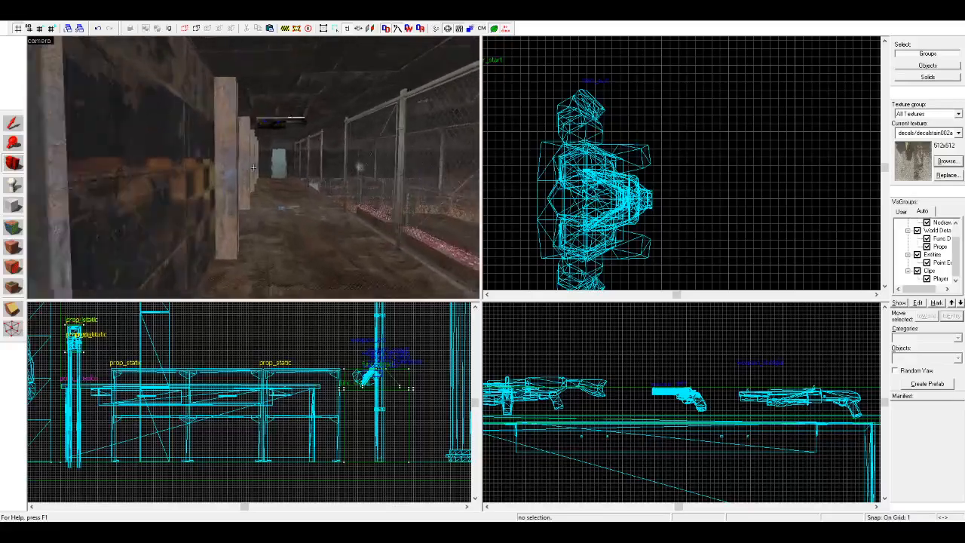
pyautogui.press('z')
pyautogui.press('w')
pyautogui.press('w')
pyautogui.press('z')
pyautogui.press('w')
pyautogui.press('w')
pyautogui.press('w')
pyautogui.press('w')
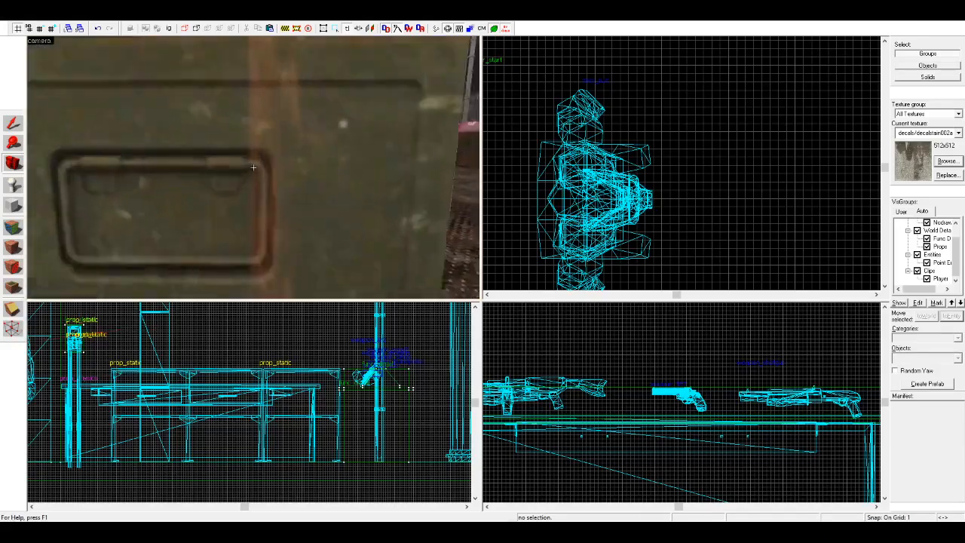
# Step: Examine the fence gates, the ceiling pipes and the tiled end wall behind the stands
pyautogui.press('w')
pyautogui.press('w')
pyautogui.press('z')
pyautogui.press('z')
pyautogui.press('w')
pyautogui.press('z')
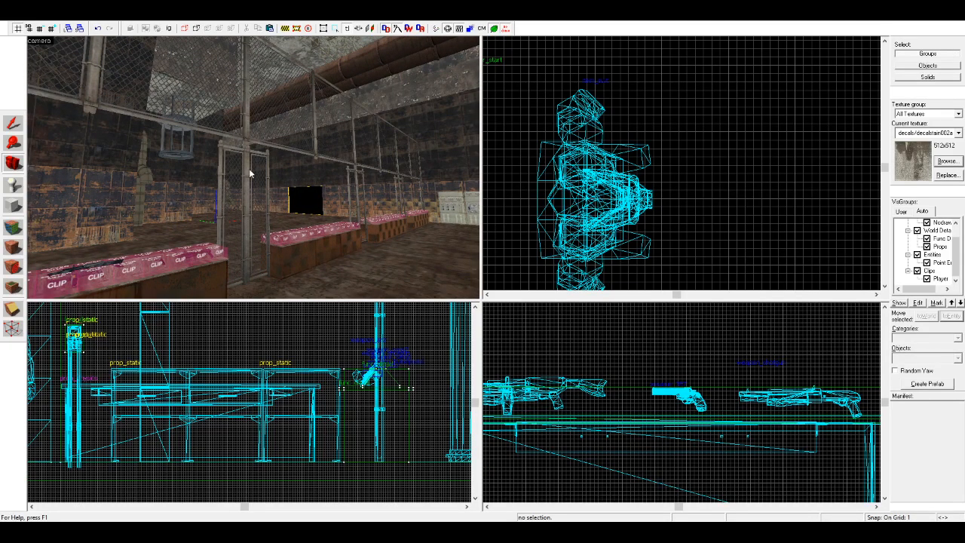
pyautogui.press('w')
pyautogui.press('z')
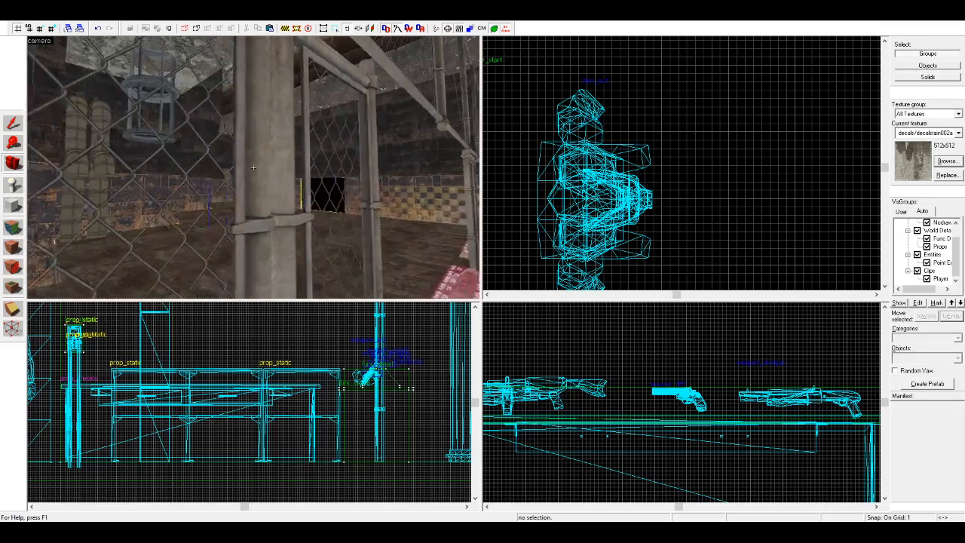
pyautogui.press('w')
pyautogui.press('d')
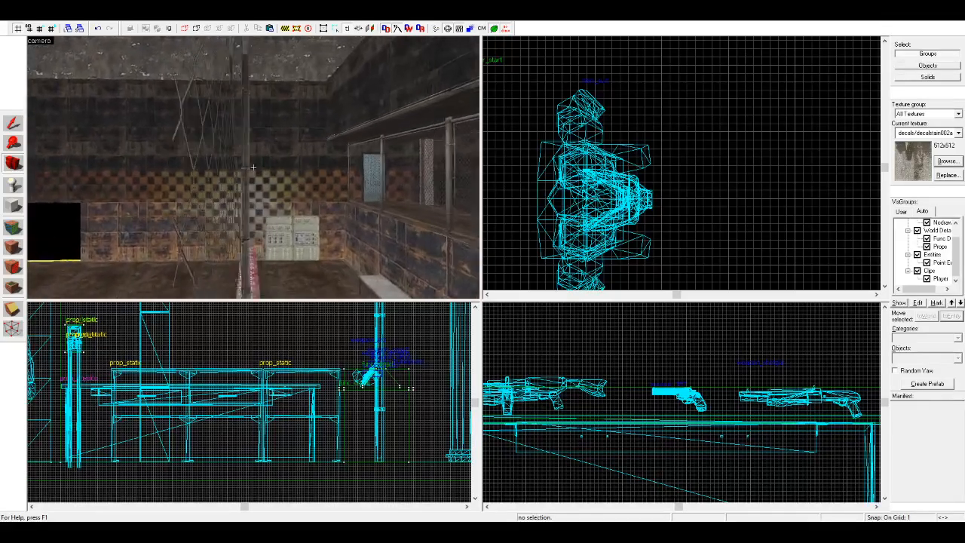
pyautogui.press('z')
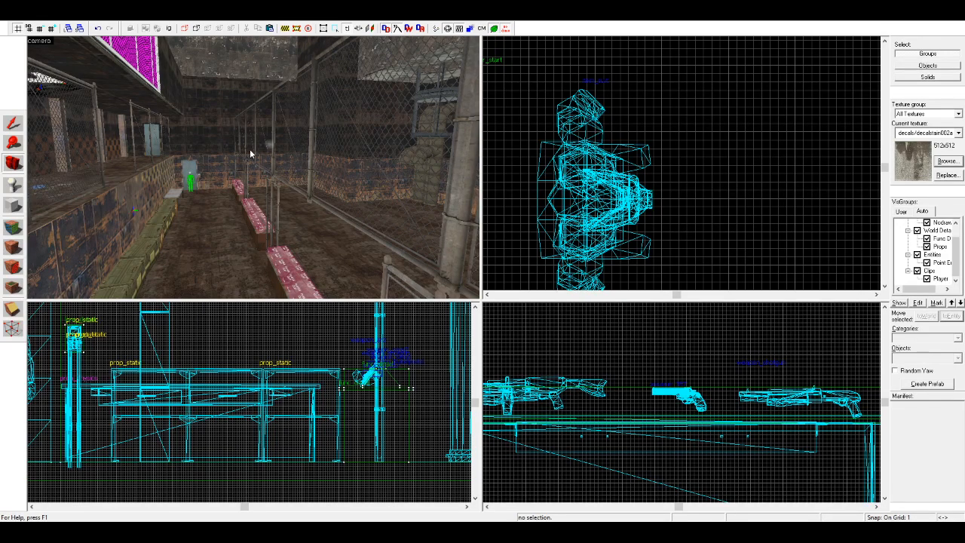
# Step: Examine the open floor and the length of the hall, looking back toward the player start
pyautogui.moveTo(245, 152); pyautogui.dragTo(254, 168)
pyautogui.scroll(3, 258, 167)
pyautogui.press('z')
pyautogui.press('w')
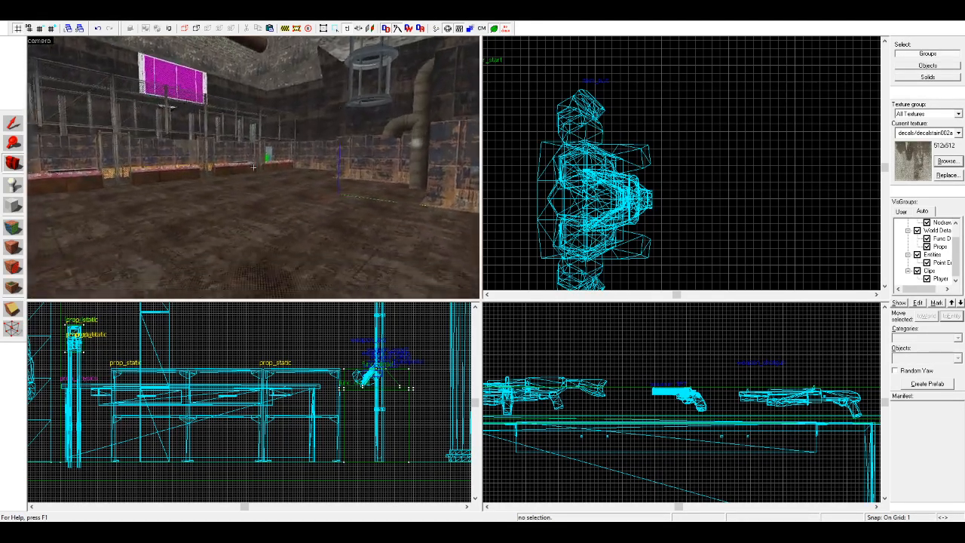
pyautogui.press('w')
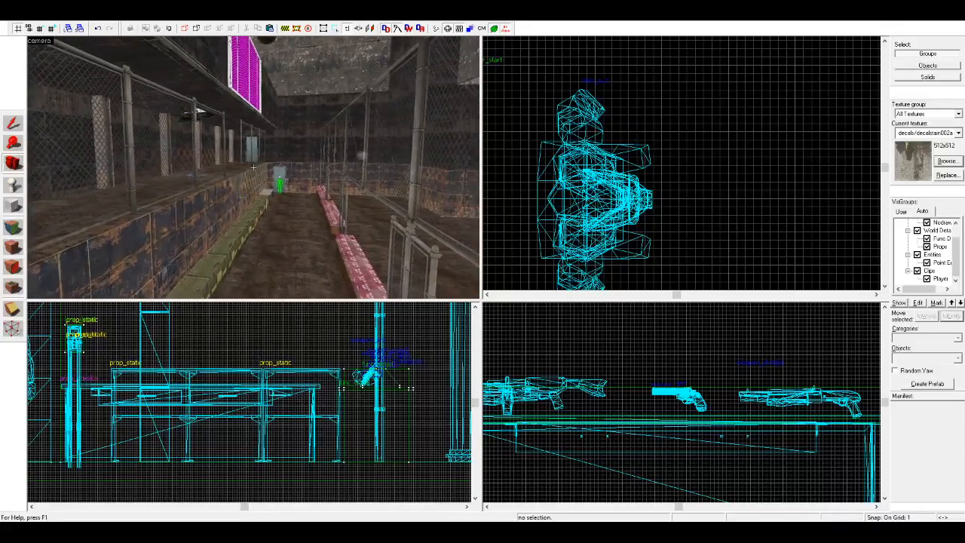
pyautogui.press('w')
pyautogui.press('z')
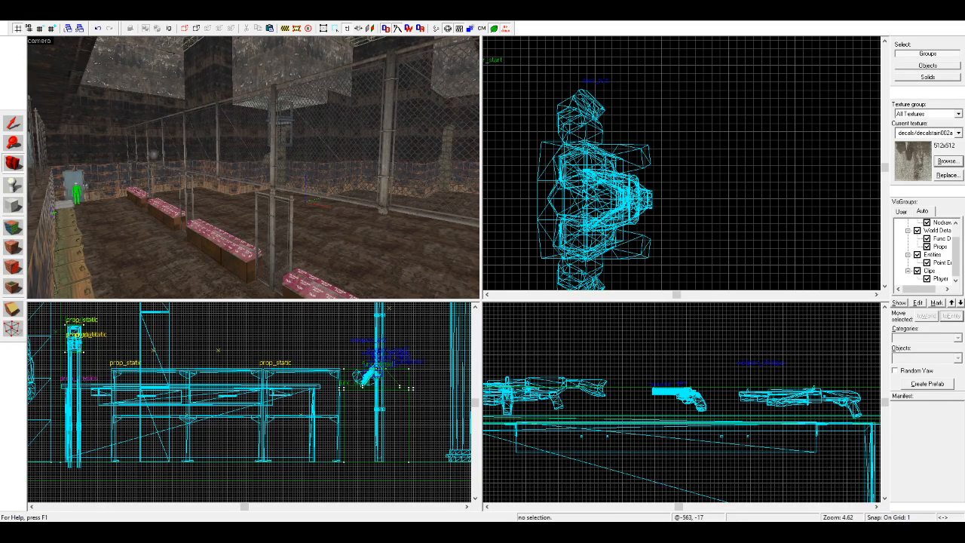
# Step: Show the whole map from above and enable the 2048-unit cordon around the hall
pyautogui.scroll(-1, 244, 198)
pyautogui.scroll(2, 245, 198)
pyautogui.scroll(2, 245, 197)
pyautogui.scroll(-5, 606, 169)
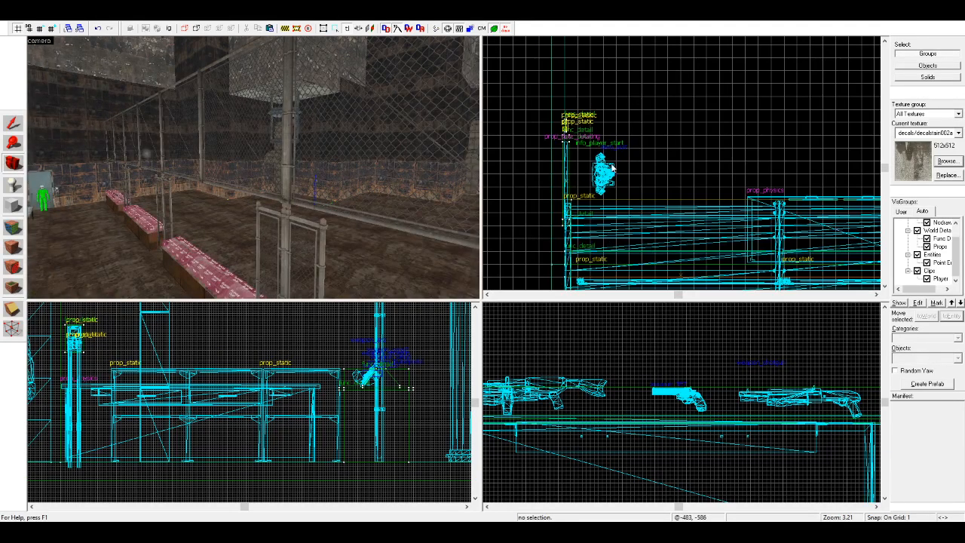
pyautogui.scroll(-4, 606, 169)
pyautogui.scroll(3, 609, 122)
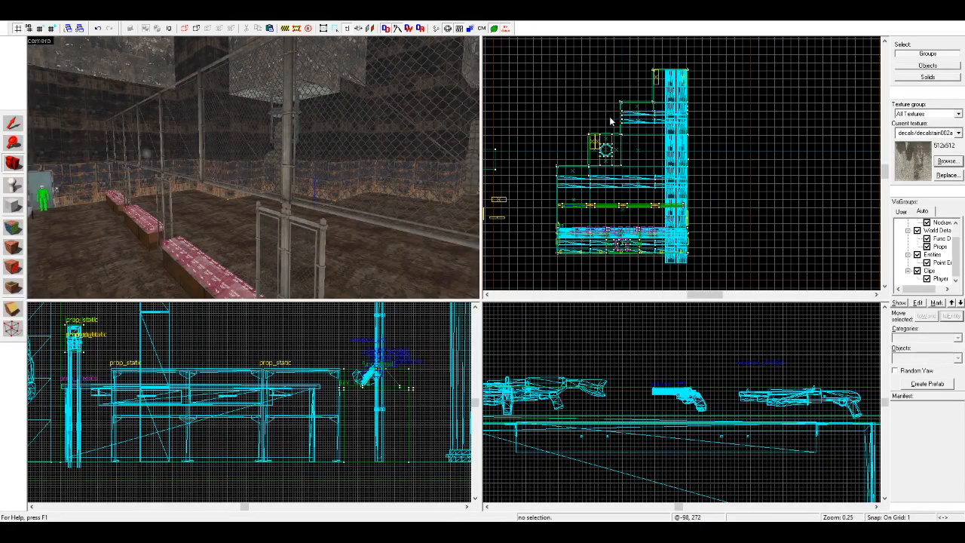
pyautogui.scroll(-2, 609, 122)
pyautogui.hotkey('shift', 'b')
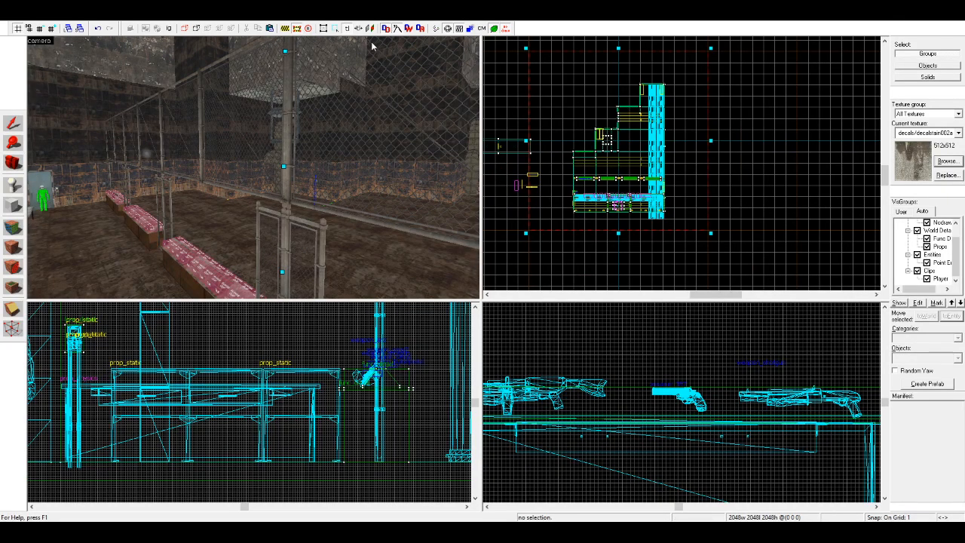
pyautogui.click(285, 29)
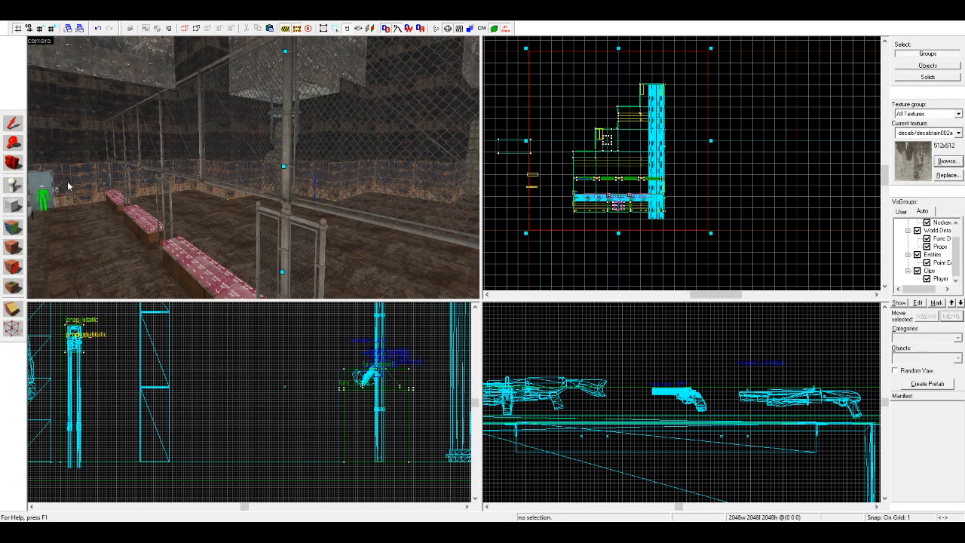
pyautogui.click(17, 162)
# Step: Inspect the map in the camera view with the cordon active and switch the cordon off
pyautogui.moveTo(220, 173); pyautogui.dragTo(254, 167)
pyautogui.press('w')
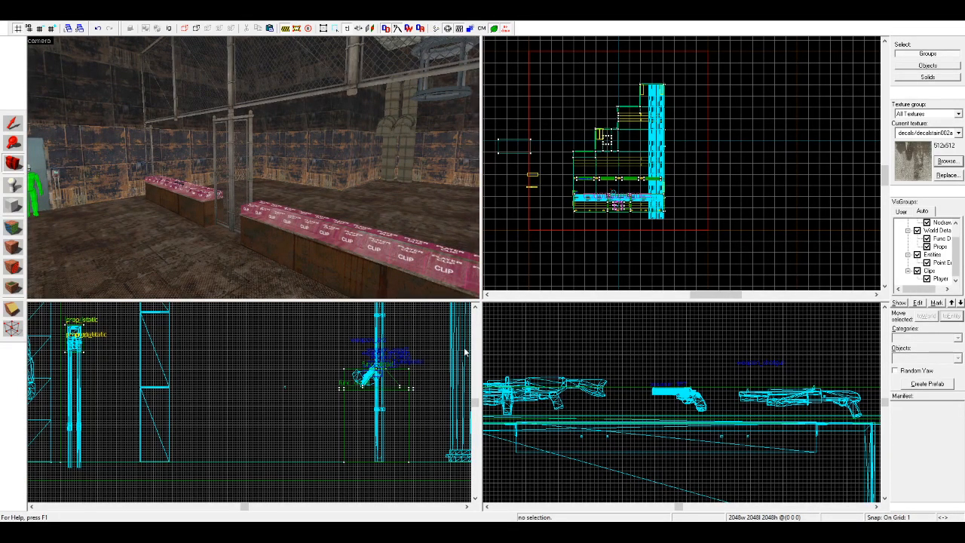
pyautogui.press('w')
pyautogui.moveTo(362, 188); pyautogui.dragTo(254, 167)
pyautogui.press('w')
pyautogui.press('z')
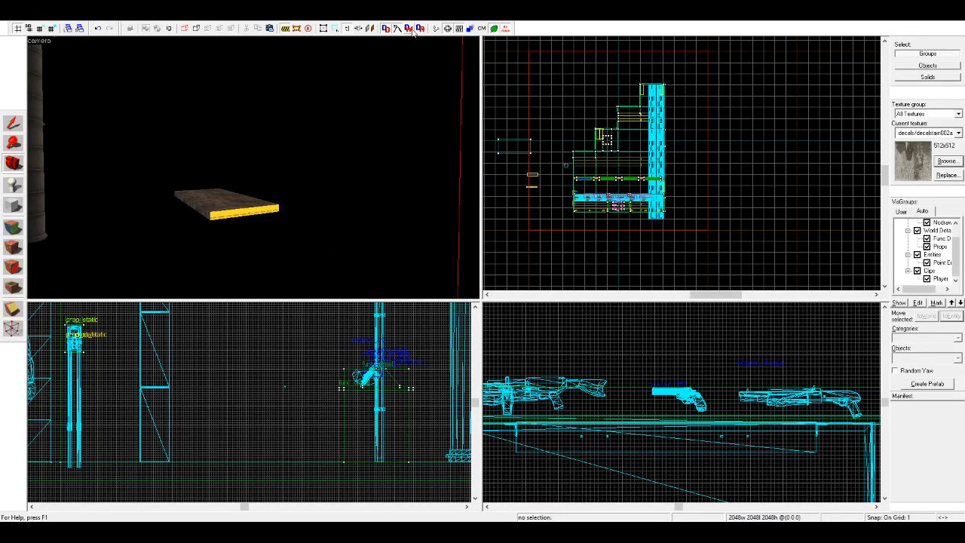
pyautogui.click(285, 30)
# Step: Inspect the glowing light on the separate wall outside the hall and clear the selection
pyautogui.press('w')
pyautogui.moveTo(116, 142); pyautogui.dragTo(253, 168)
pyautogui.hotkey('shift', 's')
pyautogui.click(332, 125)
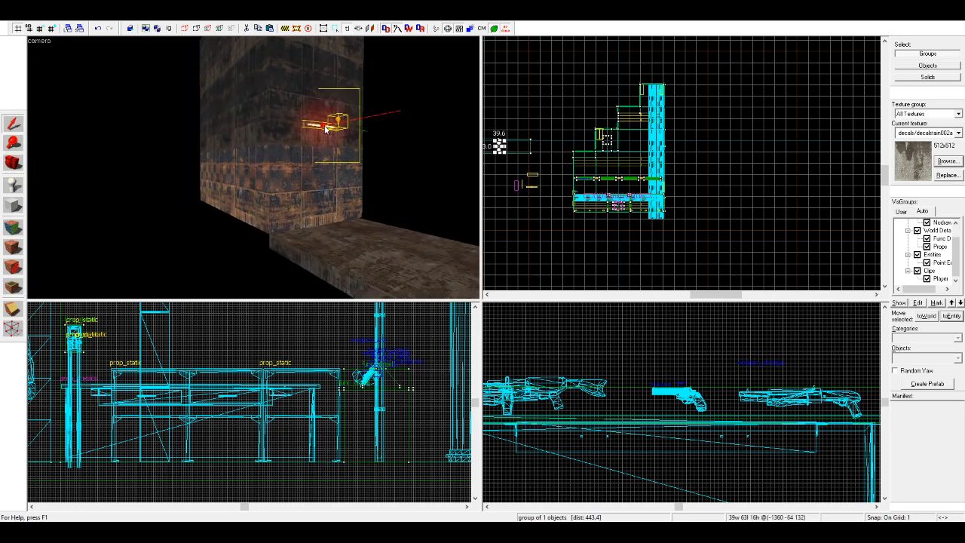
pyautogui.click(511, 118)
pyautogui.press('s')
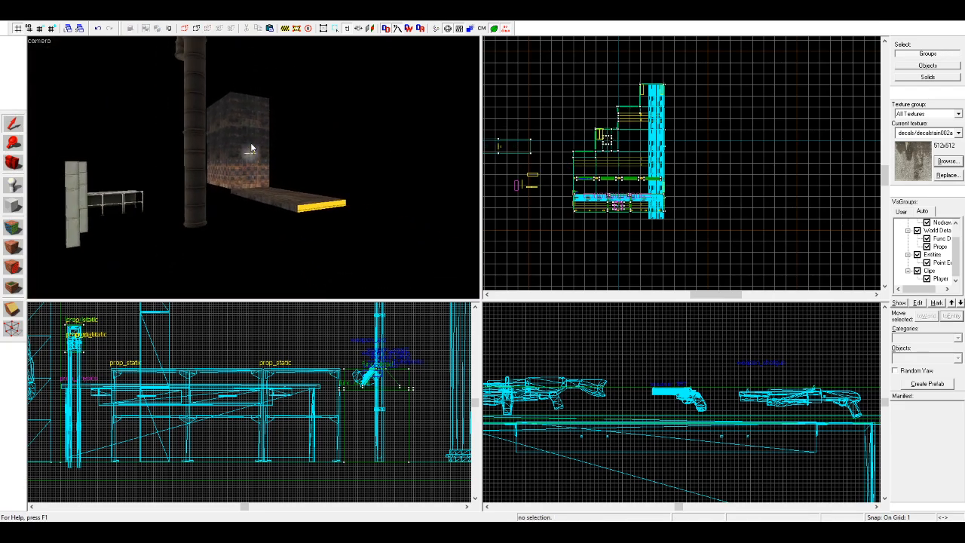
pyautogui.press('Left')
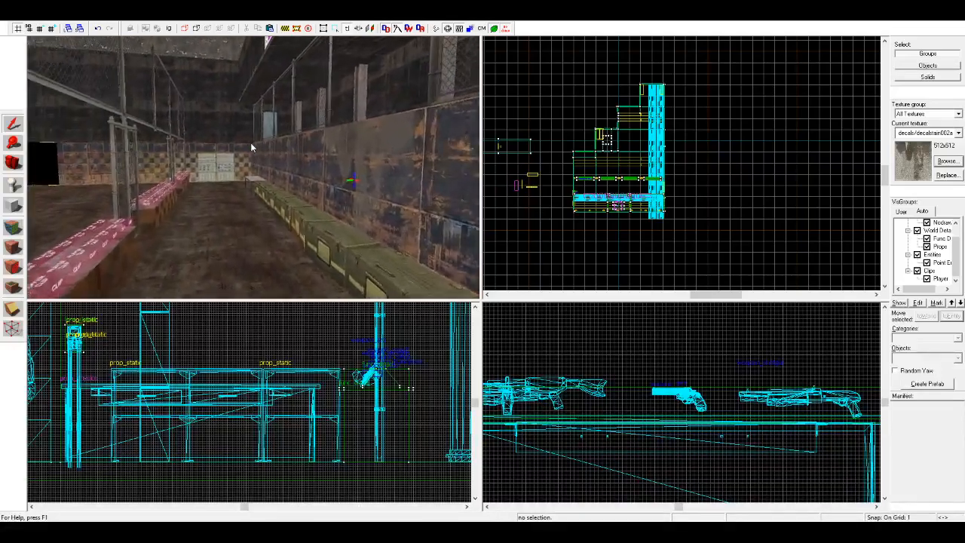
# Step: Redraw the cordon around the whole hall, about 2275 by 2143 units, and raise it above the ceiling to about 1917 units high
pyautogui.press('Down')
pyautogui.press('w')
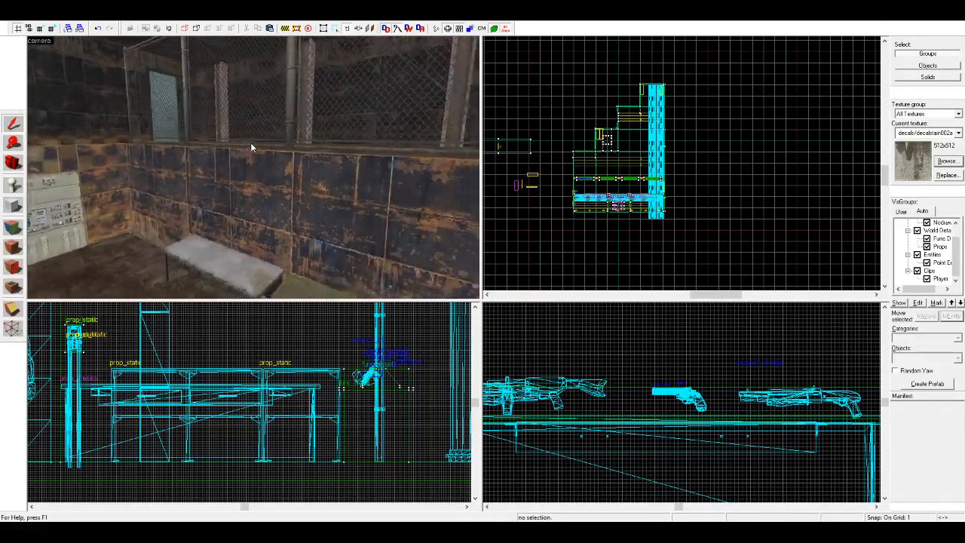
pyautogui.press('z')
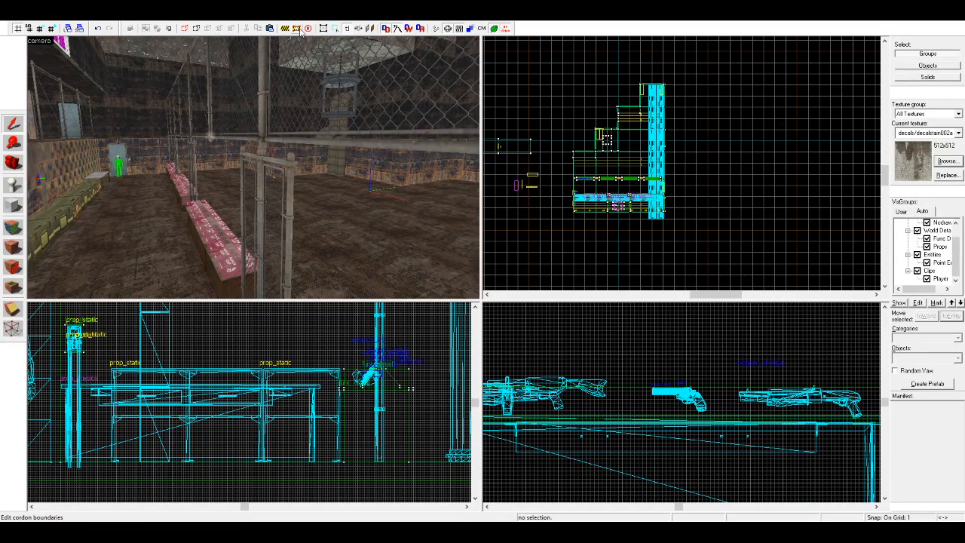
pyautogui.click(299, 29)
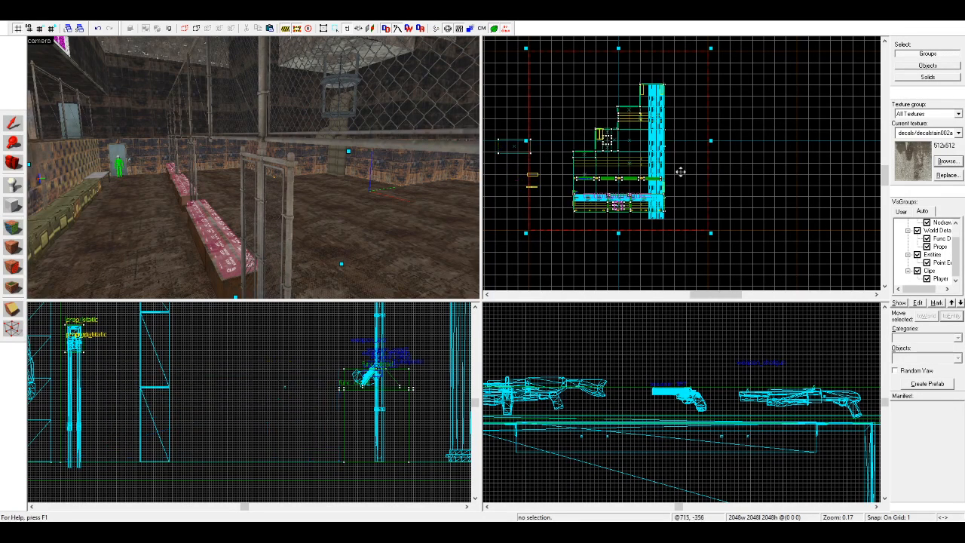
pyautogui.click(308, 28)
pyautogui.moveTo(736, 61); pyautogui.dragTo(534, 249)
pyautogui.scroll(-10, 690, 435)
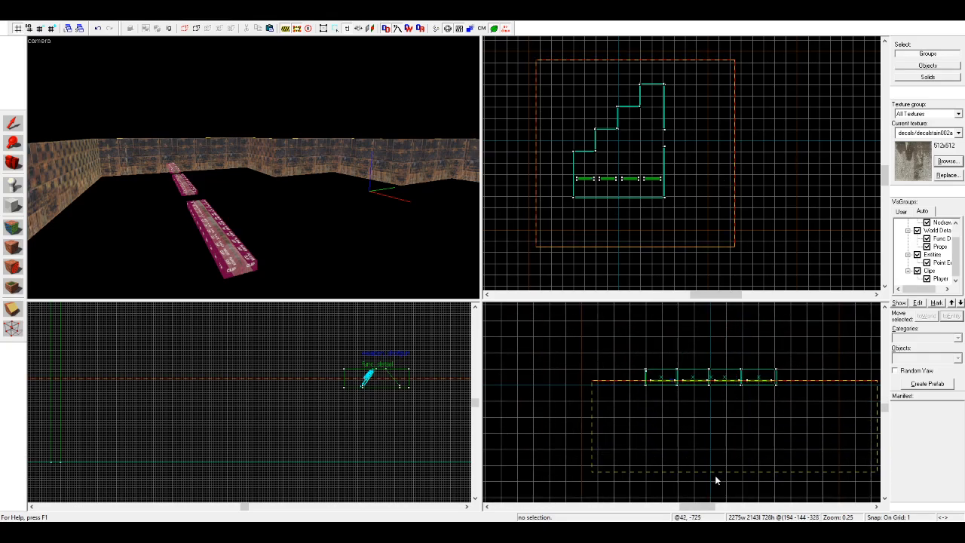
pyautogui.scroll(-2, 711, 426)
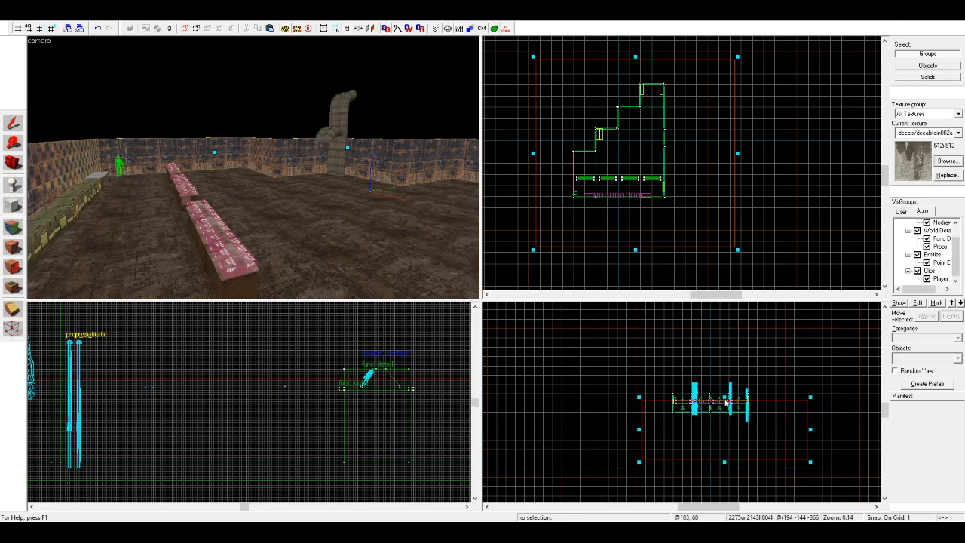
pyautogui.moveTo(724, 398); pyautogui.dragTo(725, 319)
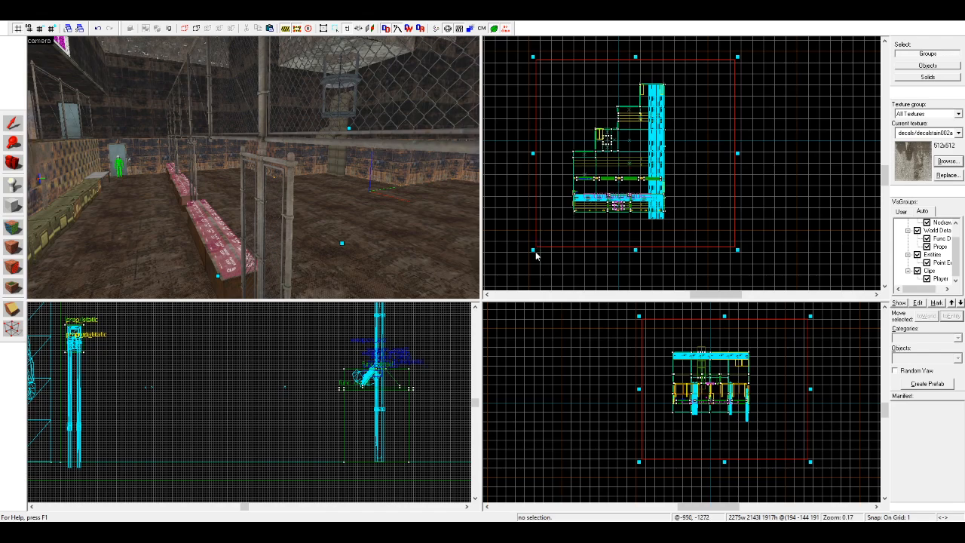
# Step: Tighten the corners of the cordon closely around the hall and leave cordon editing
pyautogui.moveTo(533, 250); pyautogui.dragTo(558, 235)
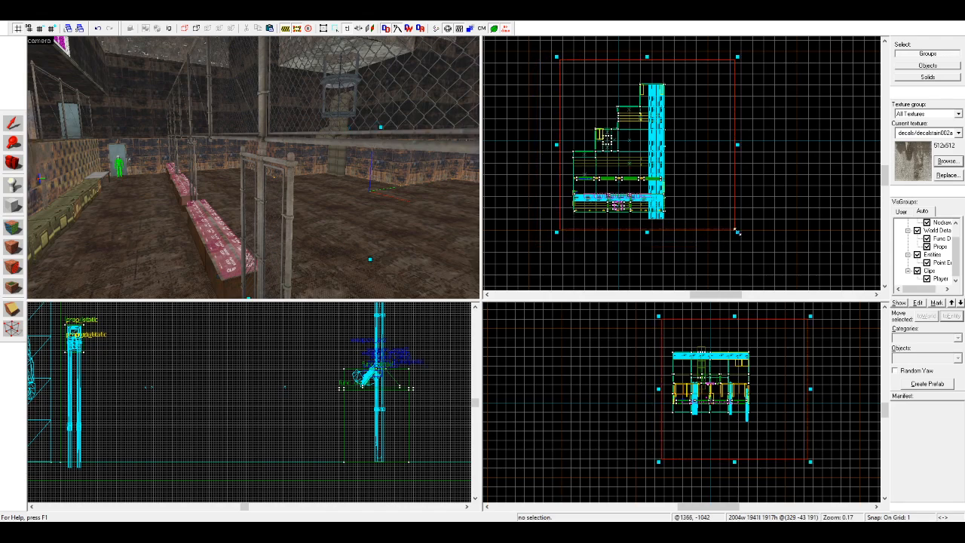
pyautogui.moveTo(734, 234); pyautogui.dragTo(683, 233)
pyautogui.scroll(1, 586, 63)
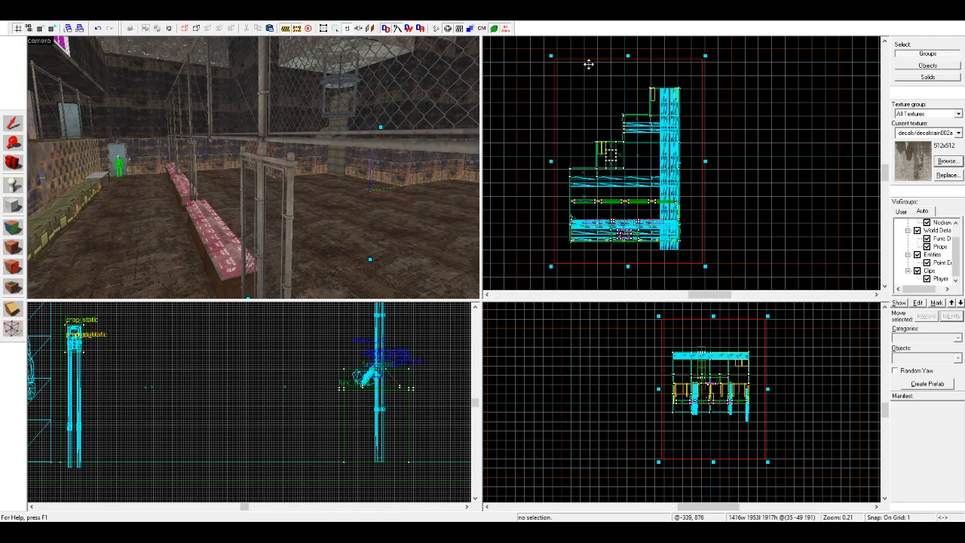
pyautogui.scroll(1, 551, 59)
pyautogui.moveTo(553, 56); pyautogui.dragTo(563, 83)
pyautogui.click(13, 124)
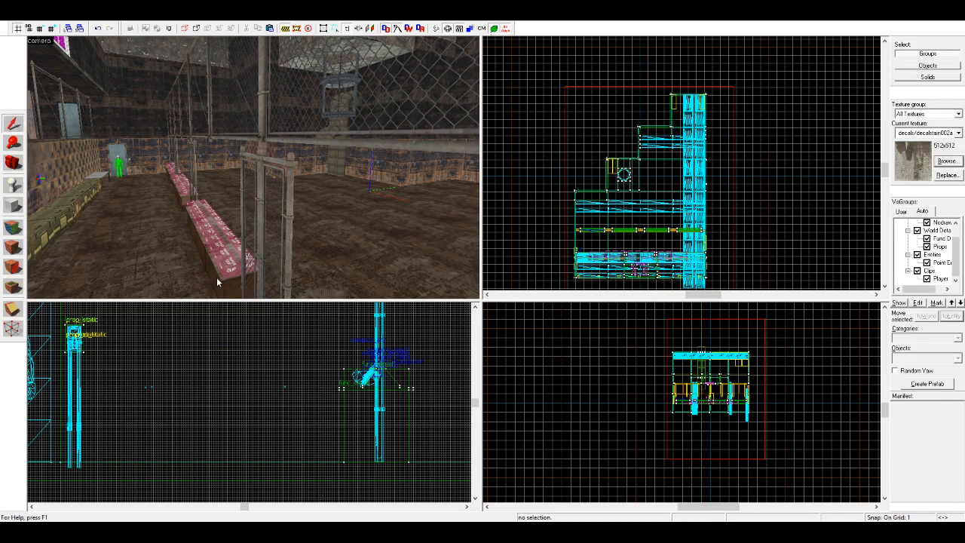
# Step: Examine the open floor, pipes, hanging cage and ceiling of the cordoned hall in the camera view
pyautogui.click(12, 162)
pyautogui.press('w')
pyautogui.moveTo(151, 177); pyautogui.dragTo(253, 167)
pyautogui.press('w')
pyautogui.press('w')
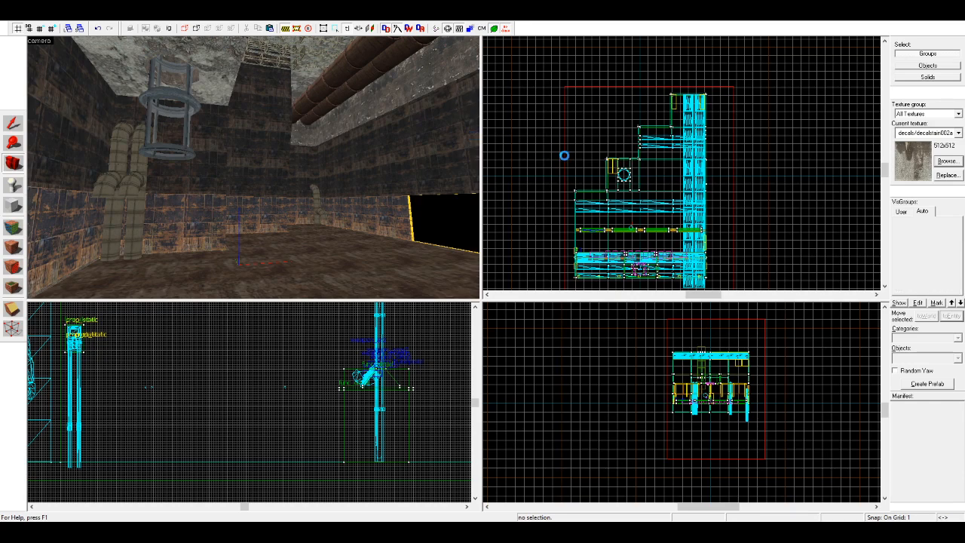
pyautogui.scroll(3, 558, 150)
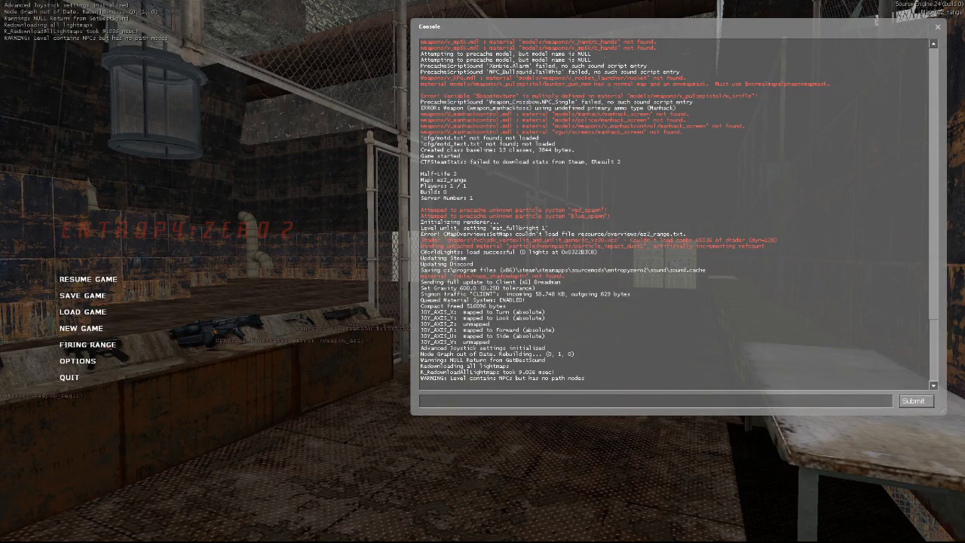
# Step: Switch to Entropy: Zero 2, lower the game volume in the audio options and resume the ez2_range map
pyautogui.click(110, 280)
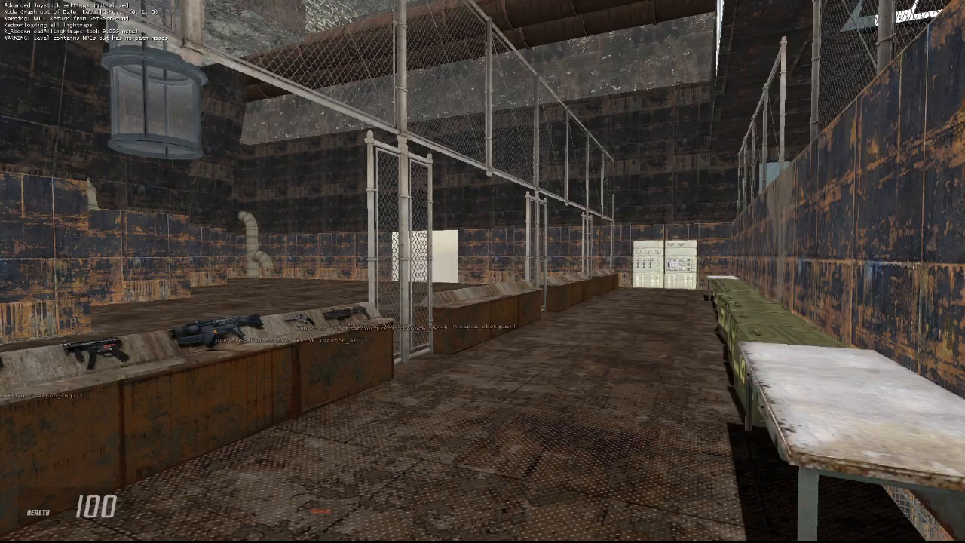
pyautogui.press('Escape')
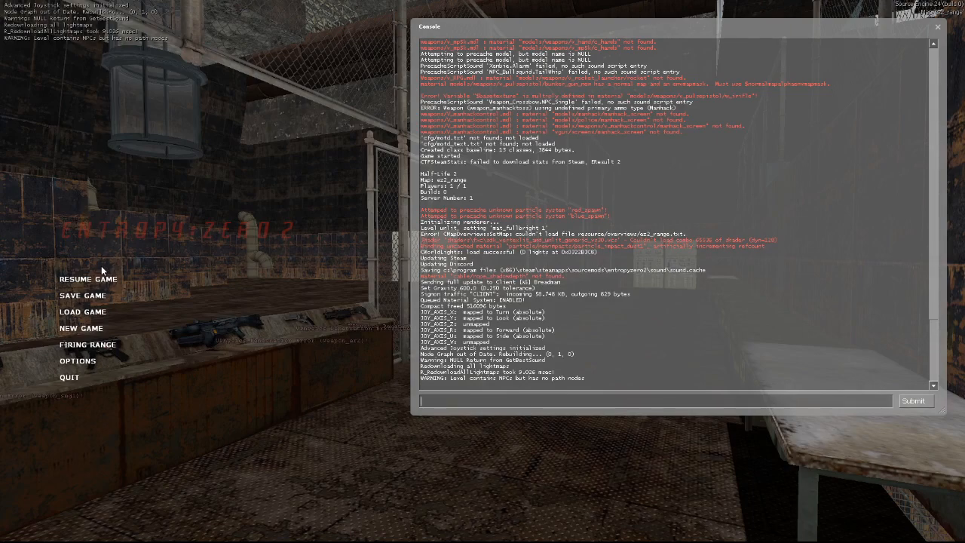
pyautogui.click(80, 362)
pyautogui.click(475, 183)
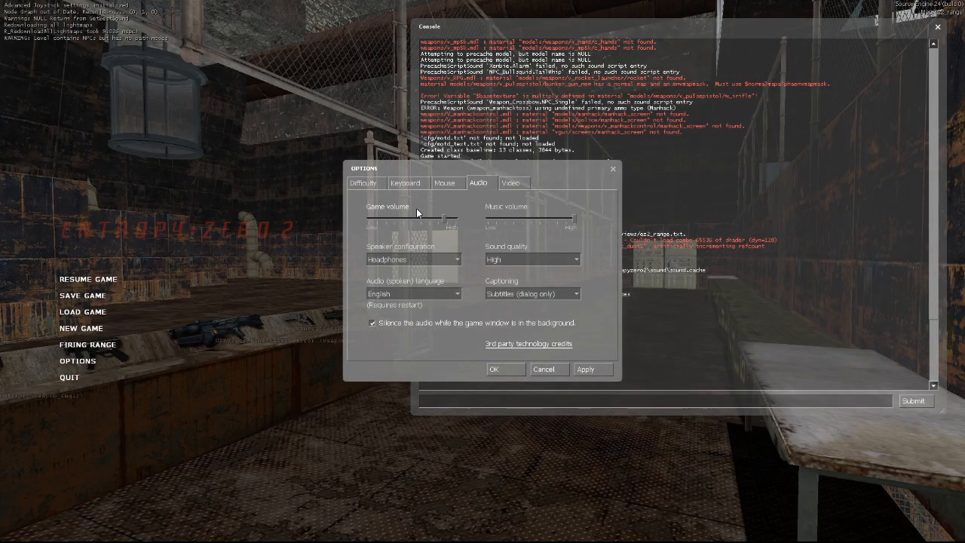
pyautogui.click(506, 369)
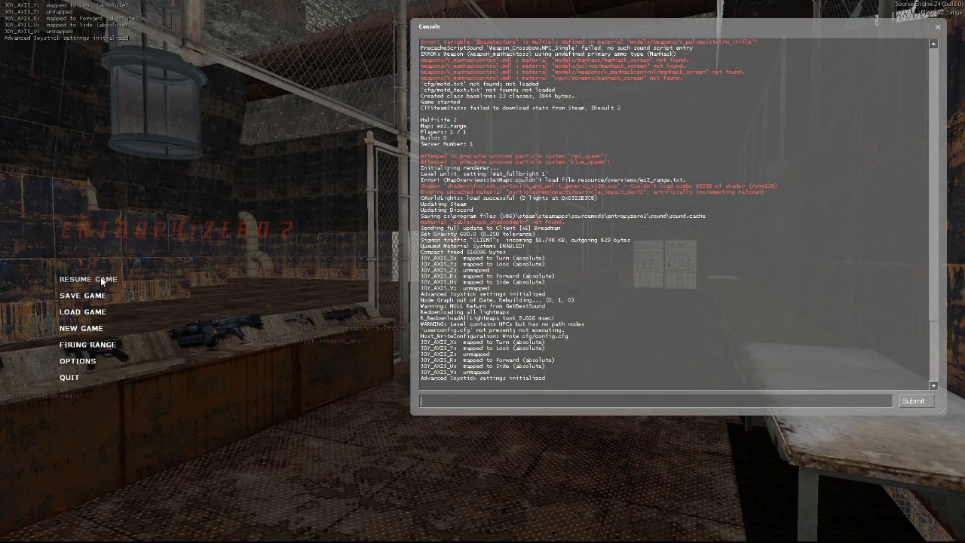
pyautogui.click(100, 278)
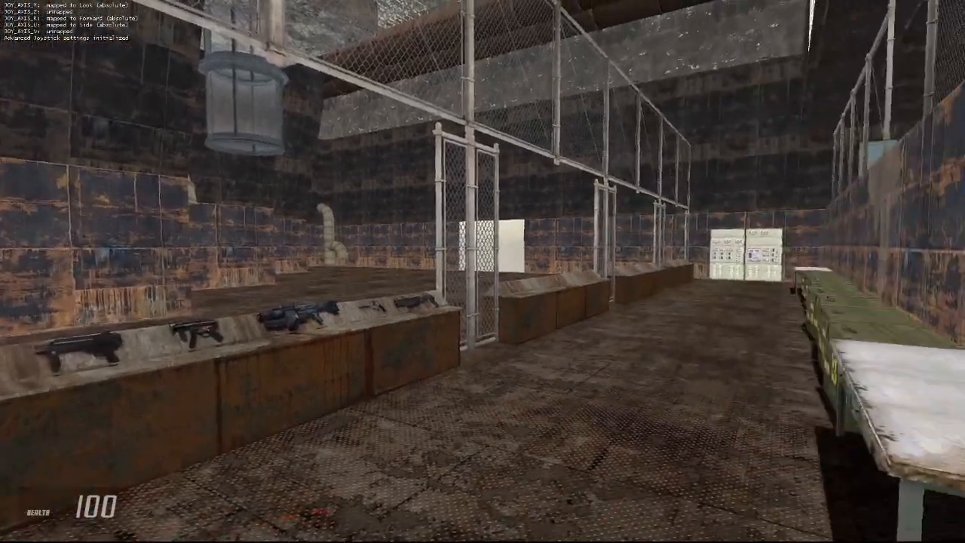
# Step: Walk through the range in game, collecting the weapons from the stand and inspecting the door and the lane
pyautogui.press('d')
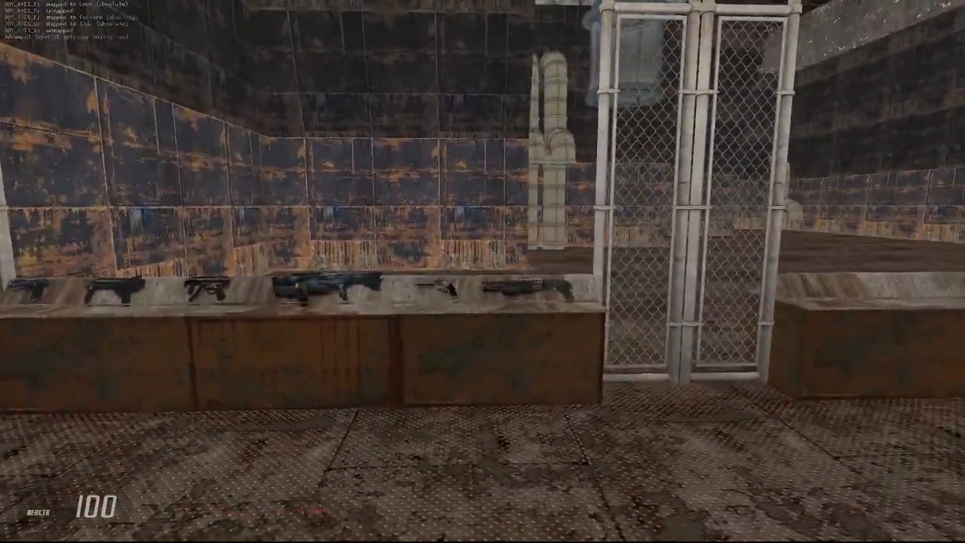
pyautogui.press('w')
pyautogui.press('w')
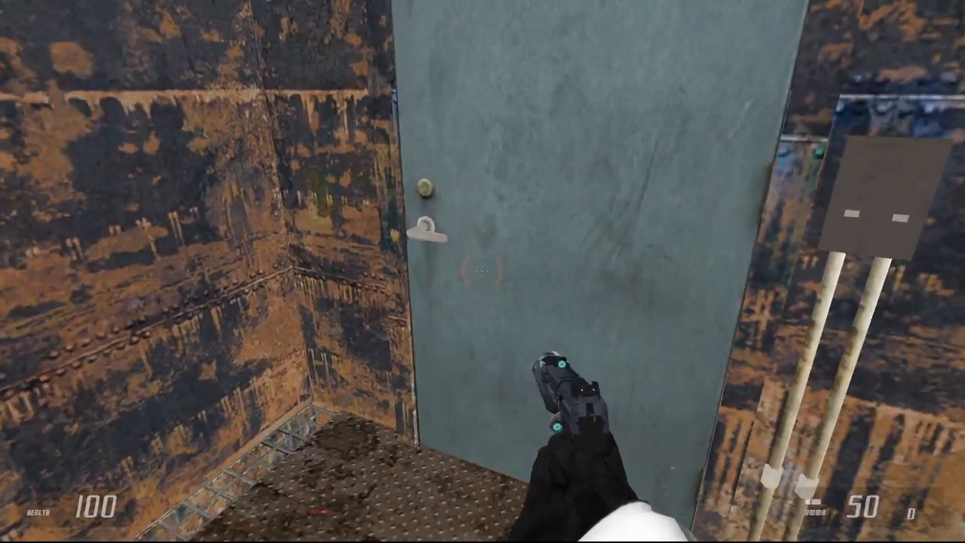
pyautogui.press('w')
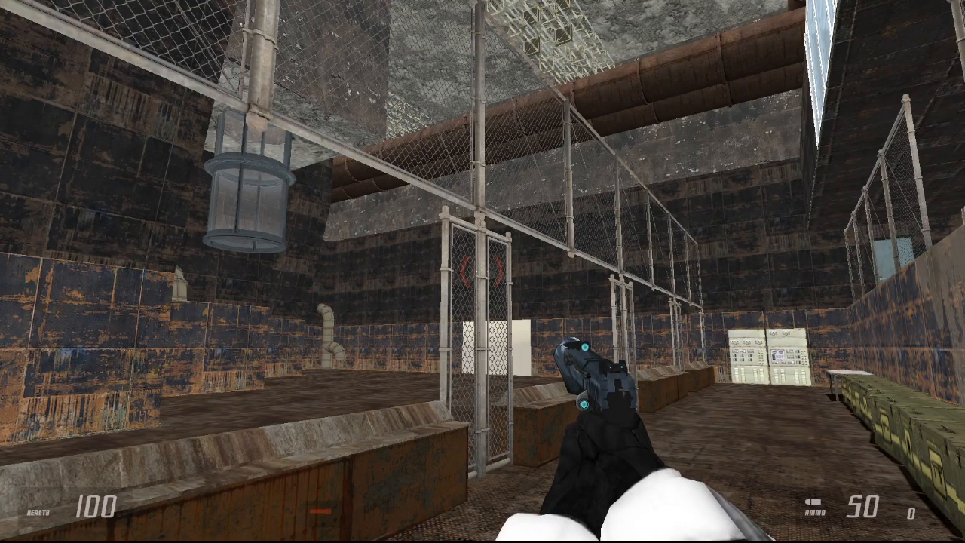
# Step: Load the map ez2_c2_2 through the developer console
pyautogui.press('`')
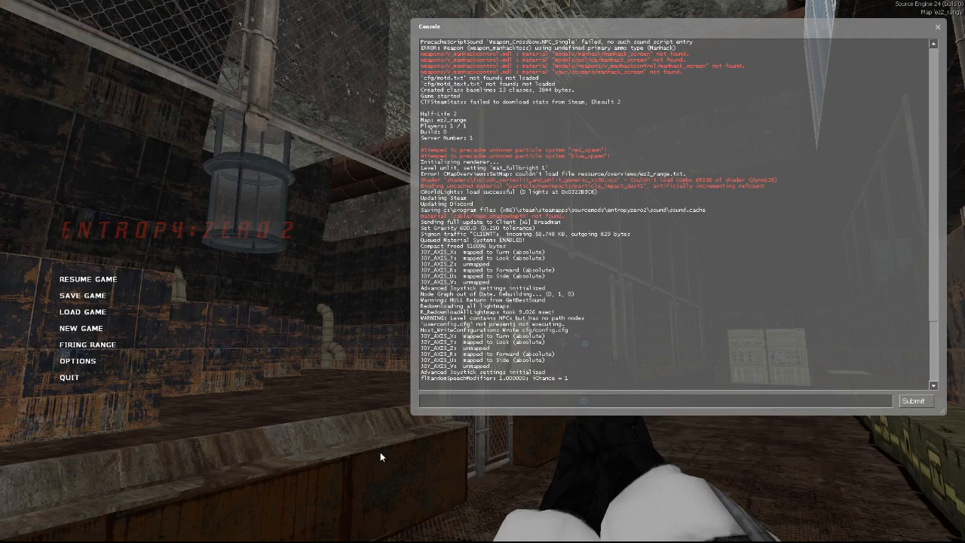
pyautogui.press('`')
pyautogui.press('`')
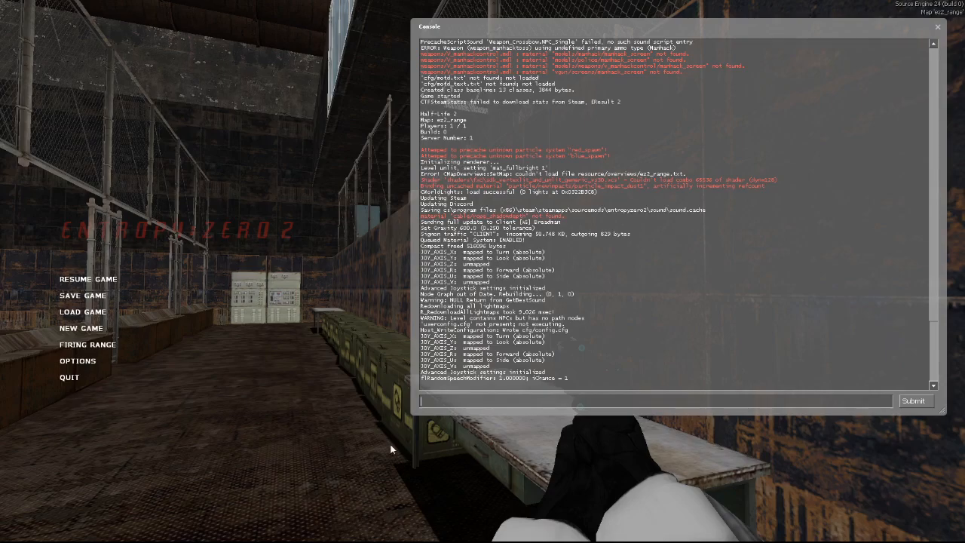
pyautogui.press('`')
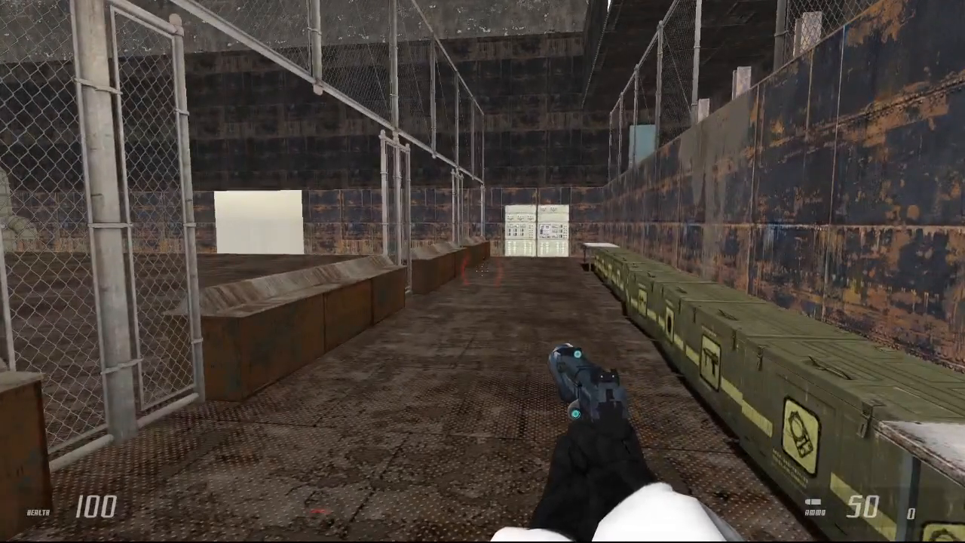
pyautogui.press('`')
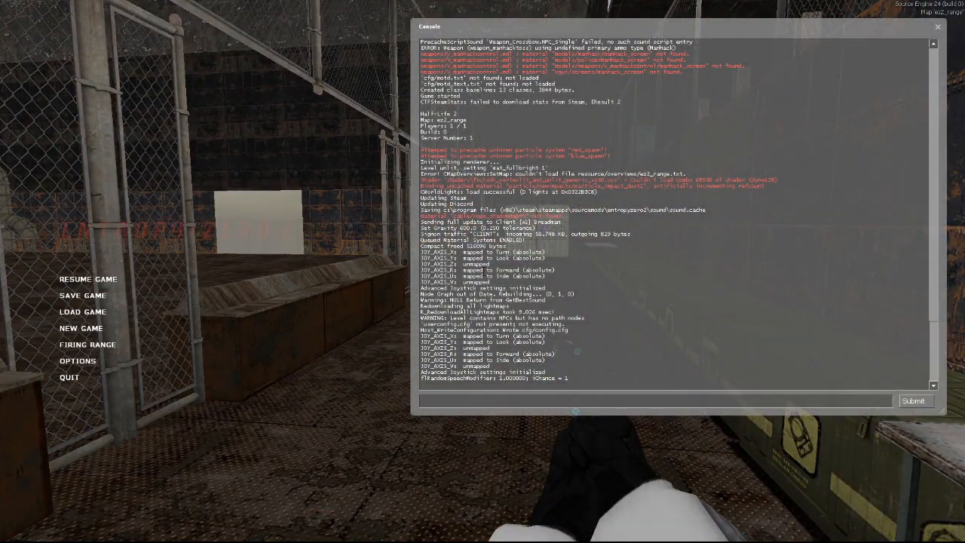
pyautogui.write('map ez2_c2_2')
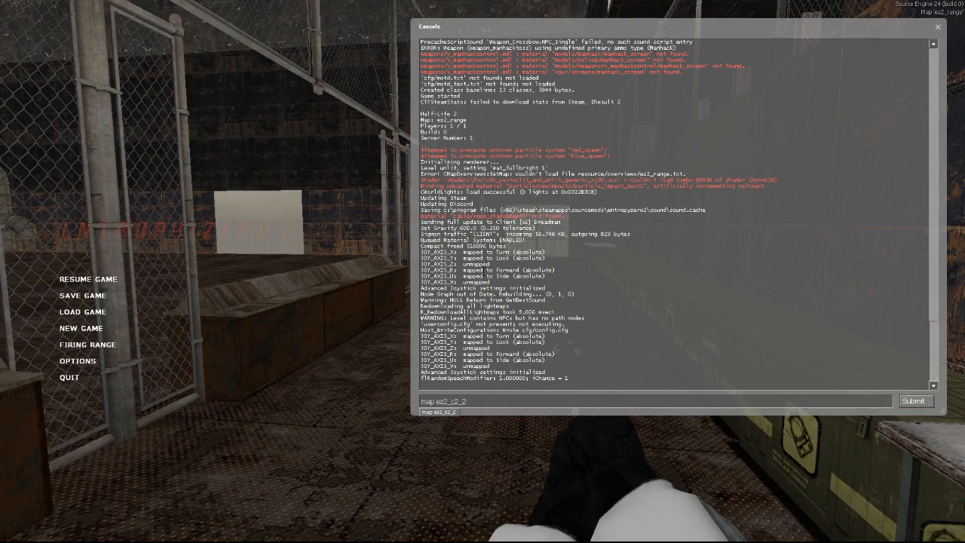
pyautogui.press('Return')
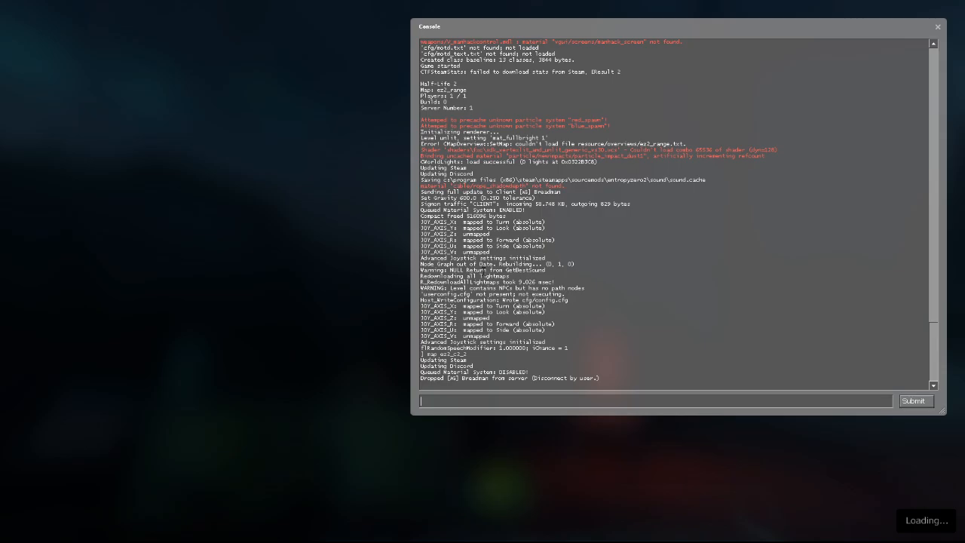
# Step: Turn off fullbright lighting with the console command mat_fullbright 0 and return to the game
pyautogui.press('`')
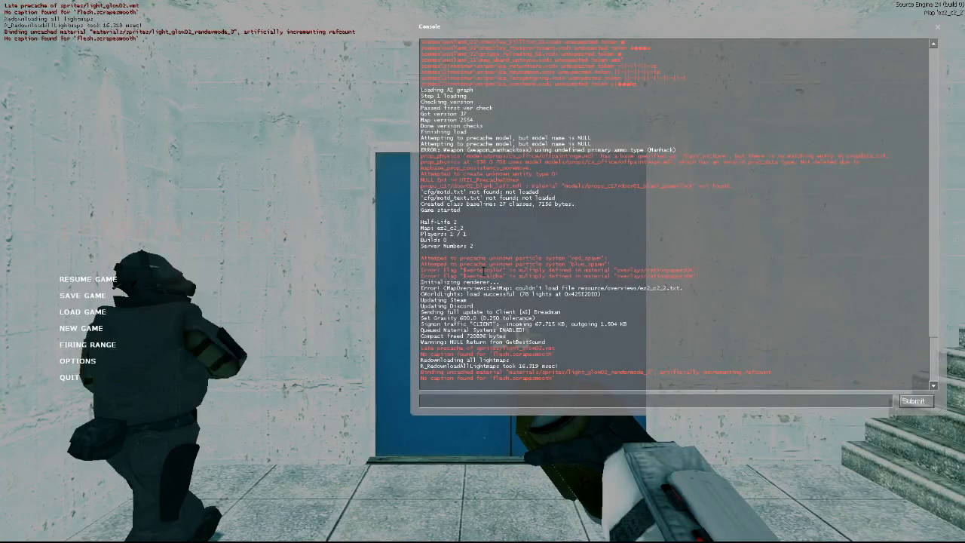
pyautogui.write('mat_fullbright 0')
pyautogui.press('Return')
pyautogui.press('Escape')
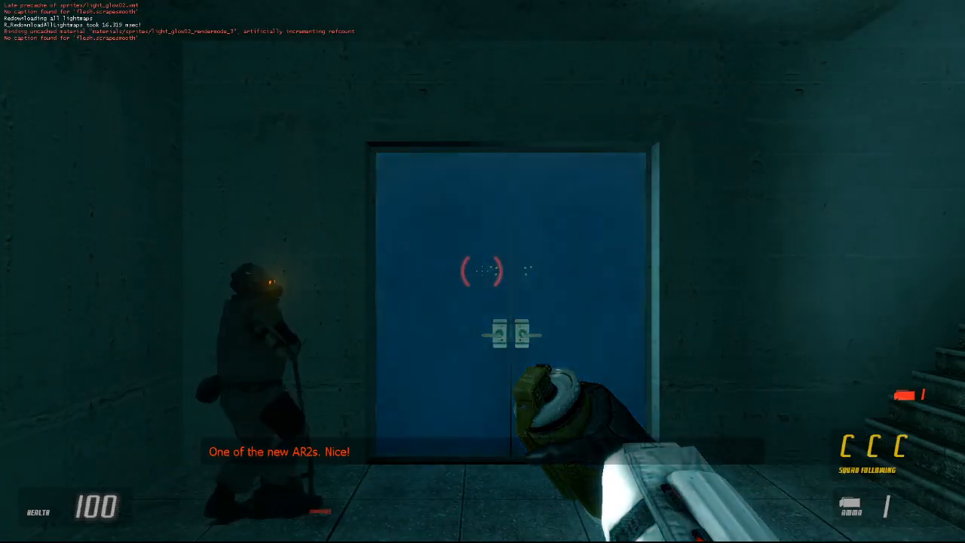
# Step: Equip the pistol, reduce the game volume to near its low end in the audio options and resume the game
pyautogui.press('2')
pyautogui.press('Escape')
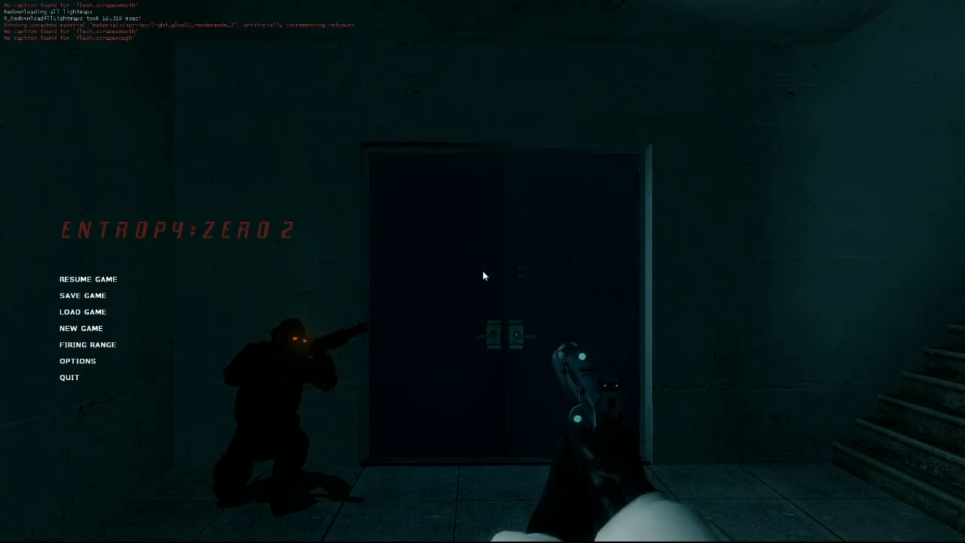
pyautogui.click(77, 361)
pyautogui.click(478, 183)
pyautogui.moveTo(398, 223); pyautogui.dragTo(386, 224)
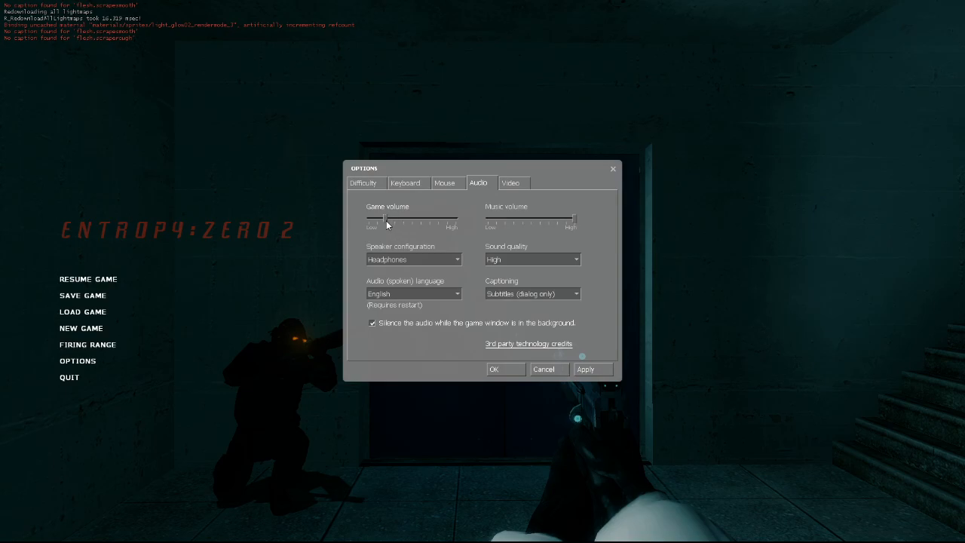
pyautogui.click(505, 370)
pyautogui.click(89, 279)
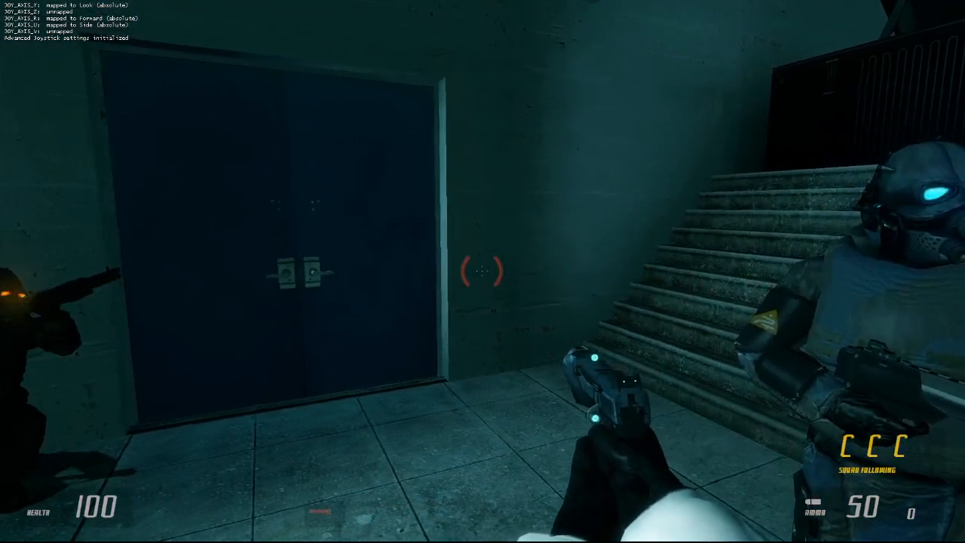
# Step: Disable the on-screen developer messages with the console command developer 0 and close the console
pyautogui.scroll(-1, 483, 272)
pyautogui.press('Escape')
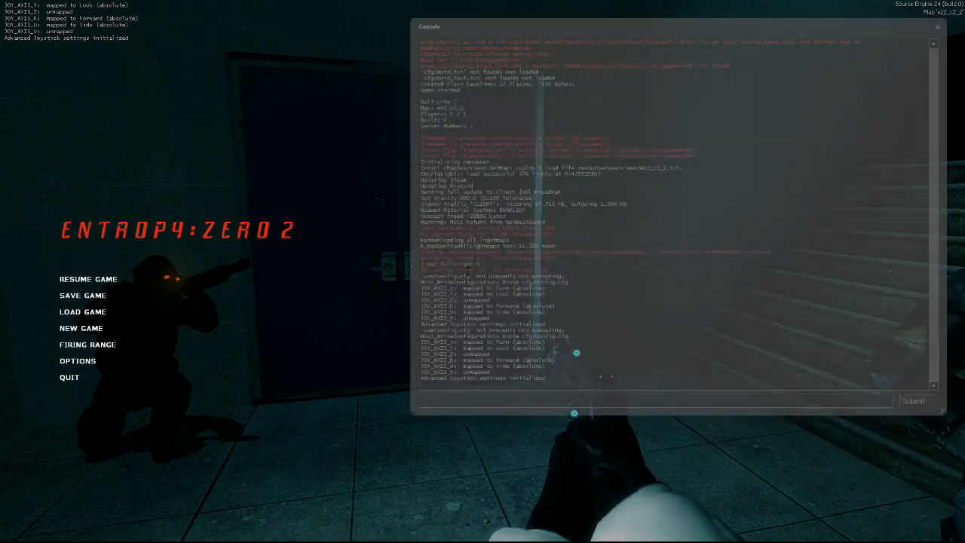
pyautogui.write('developer 0')
pyautogui.press('Return')
pyautogui.press('`')
# Step: Equip the pulse rifle, pistol and shotgun in turn to inspect their models near the squad soldiers and the blue door
pyautogui.scroll(-1, 482, 272)
pyautogui.click(482, 272)
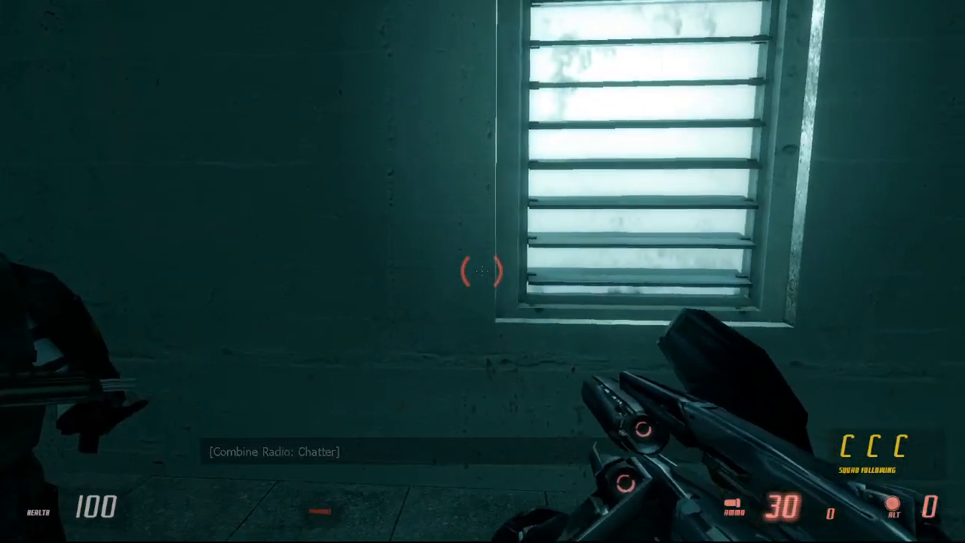
pyautogui.scroll(2, 483, 272)
pyautogui.click(483, 271)
pyautogui.scroll(-3, 482, 272)
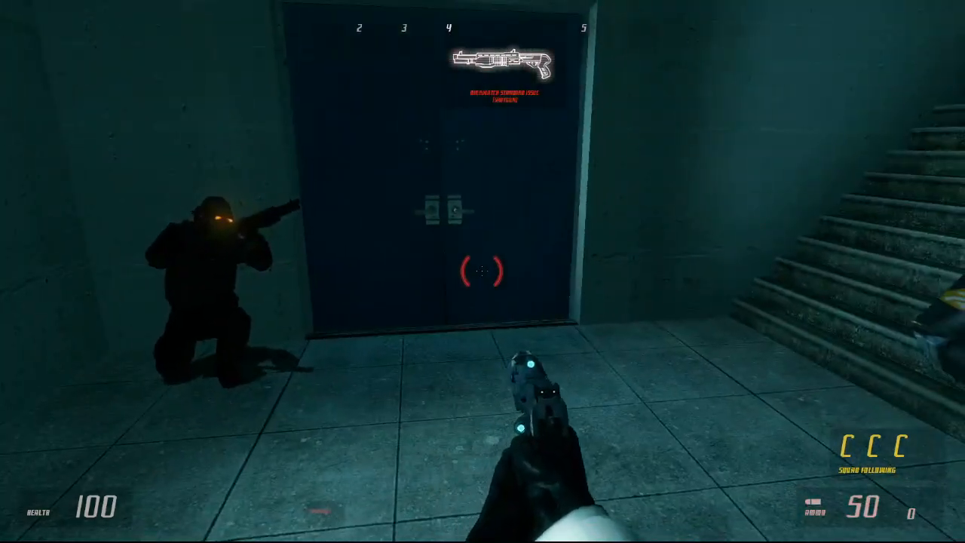
pyautogui.click(482, 271)
pyautogui.press('F6')
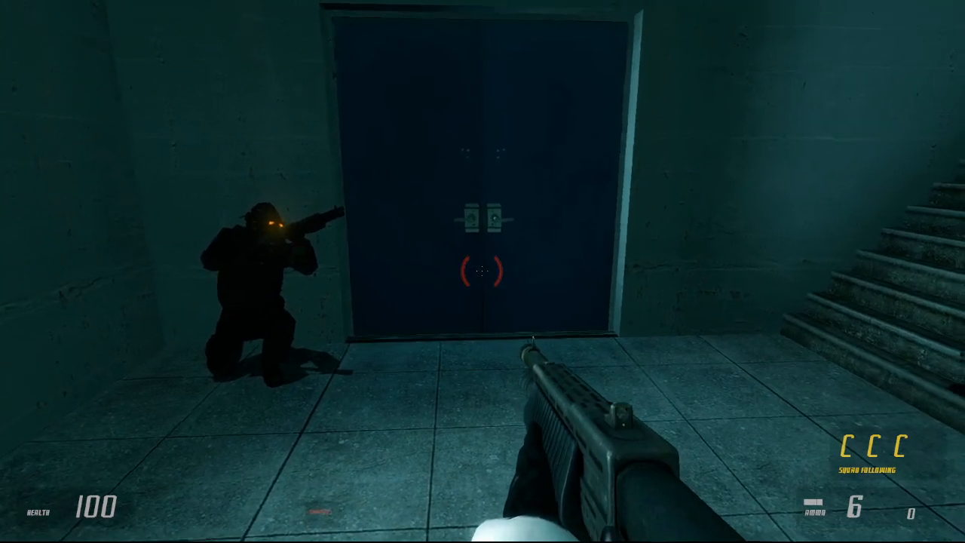
pyautogui.press('2')
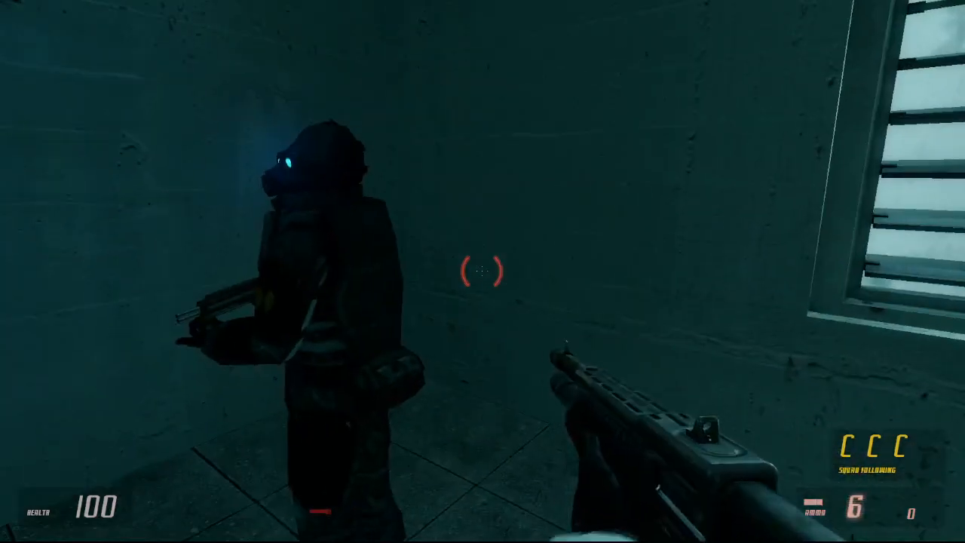
# Step: Go through the blue double doors into the lobby and fire both shotgun barrels toward the reception desk
pyautogui.press('w')
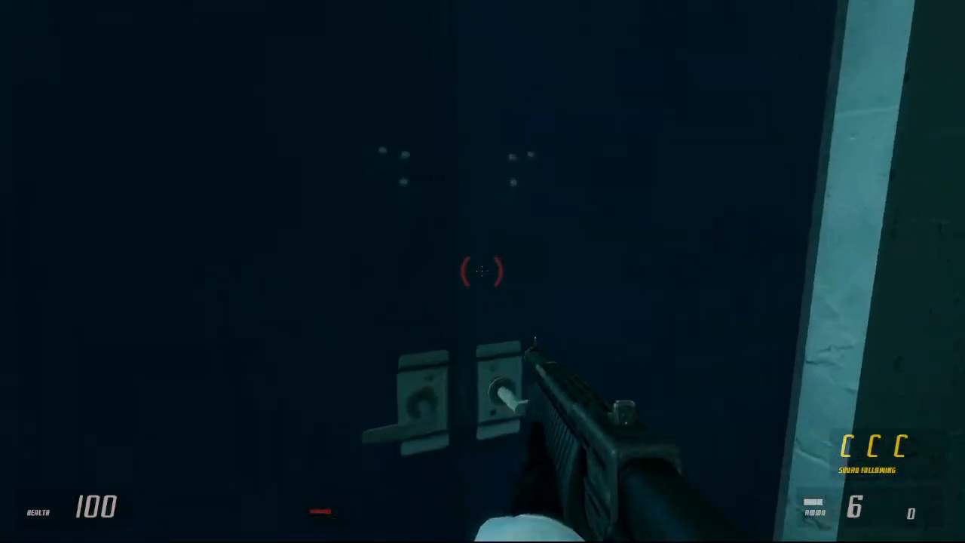
pyautogui.press('e')
pyautogui.press('w')
pyautogui.rightClick(482, 271)
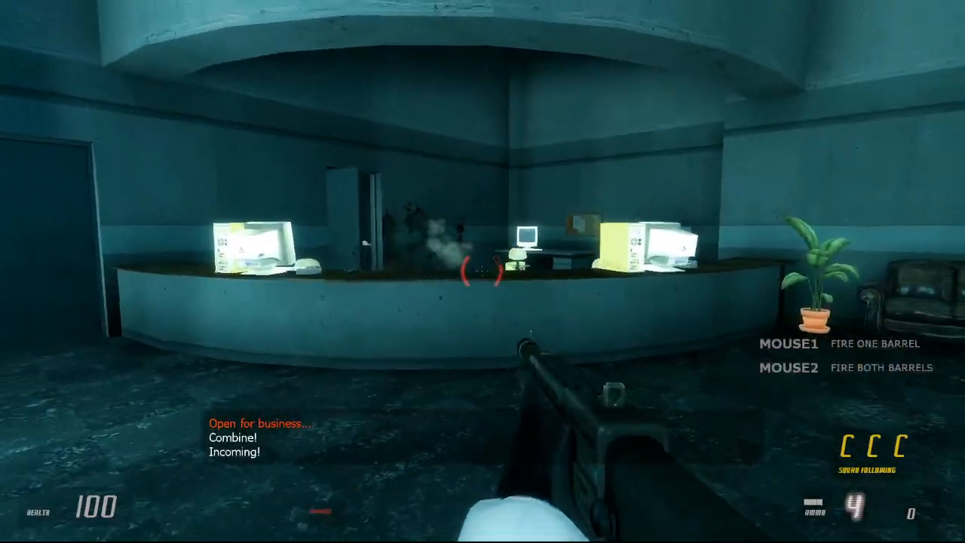
pyautogui.press('w')
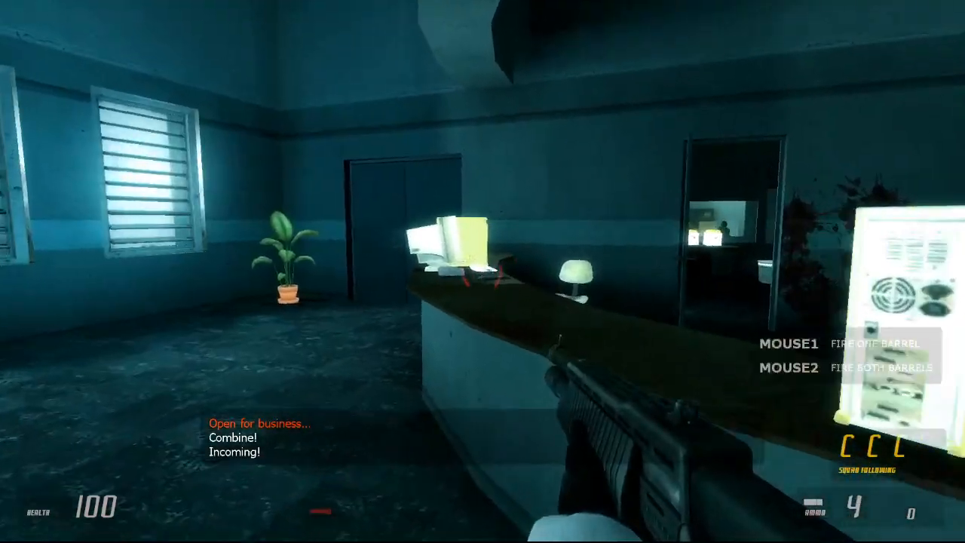
pyautogui.press('w')
# Step: Restart the ez2_c2_2 map with the console command map ez2_c2_2
pyautogui.press('Escape')
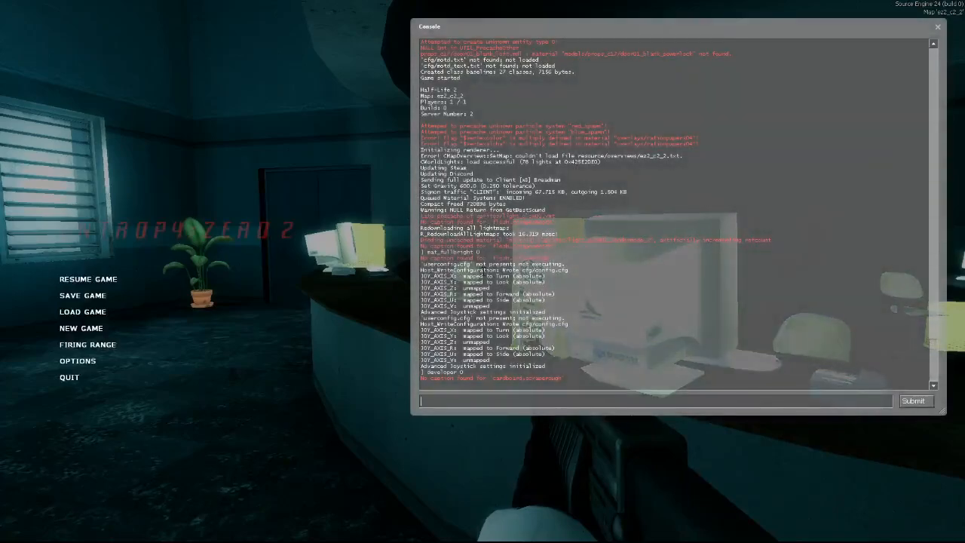
pyautogui.write('map ez2_c')
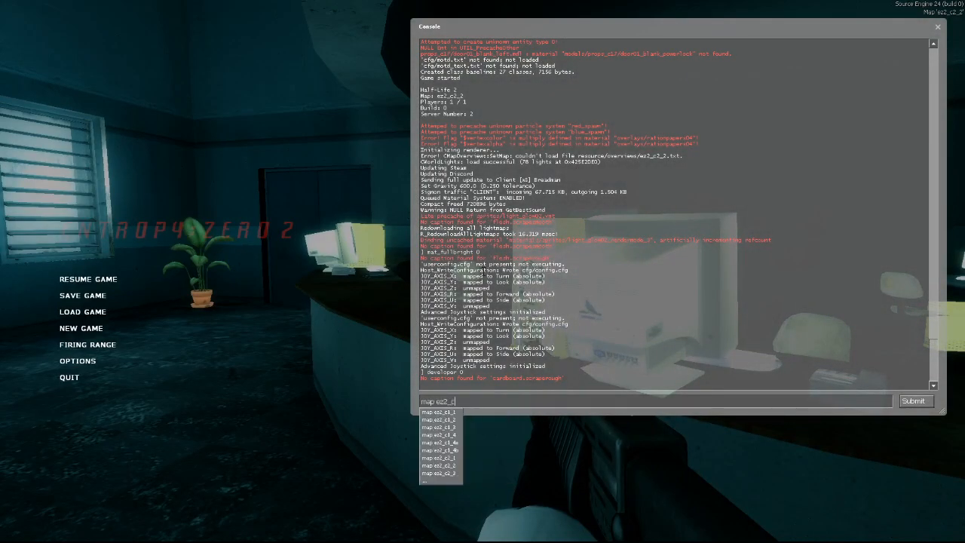
pyautogui.write('2_2')
pyautogui.press('Return')
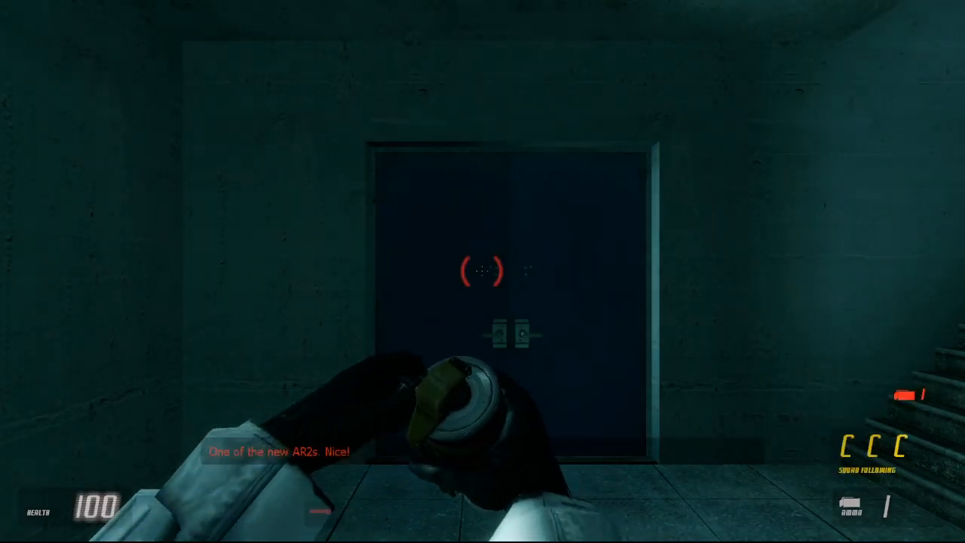
# Step: Turn off developer messages in the restarted map with the console command developer 0 and return to play
pyautogui.press('`')
pyautogui.press('Up')
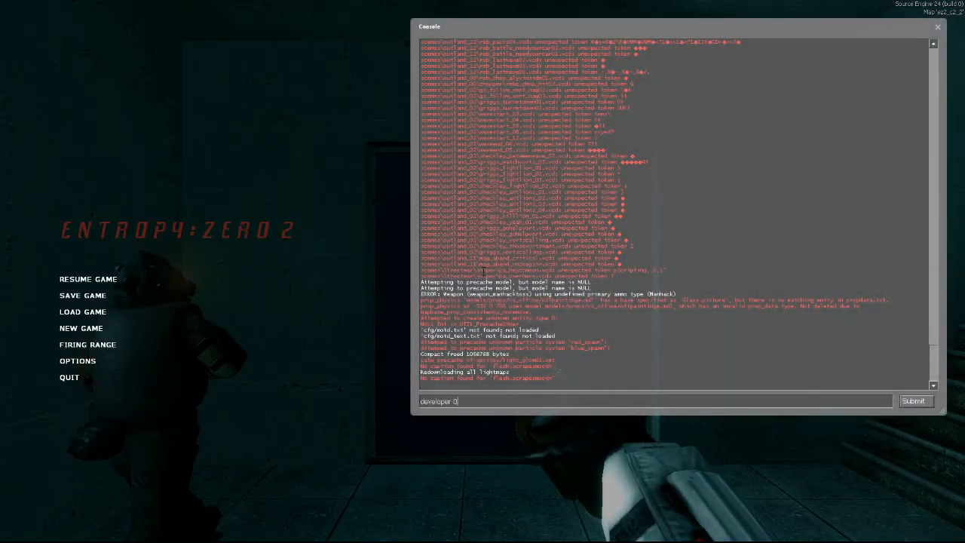
pyautogui.press('Return')
pyautogui.press('`')
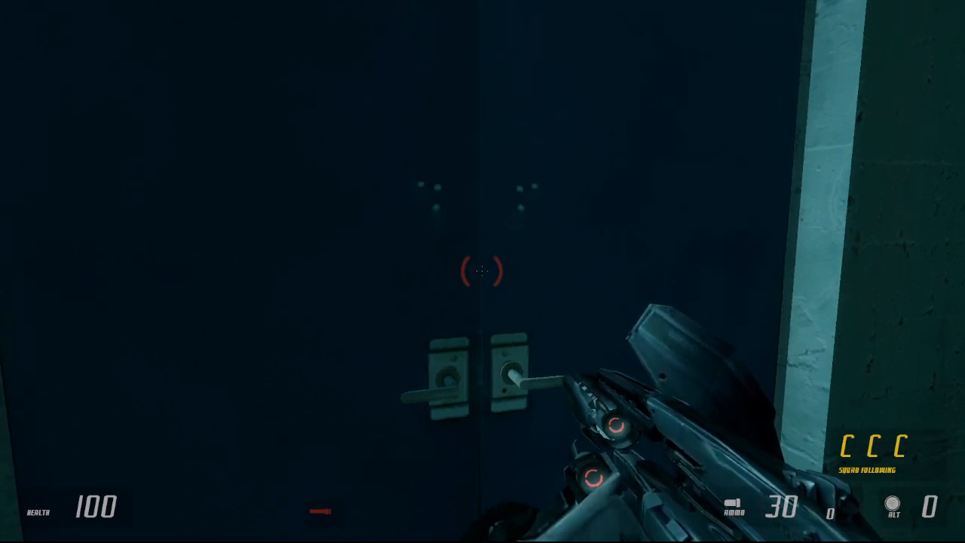
# Step: Enter the lobby with the pulse rifle, get behind the reception desk and shoot at rebels beside the office doorway
pyautogui.press('w')
pyautogui.click(482, 271)
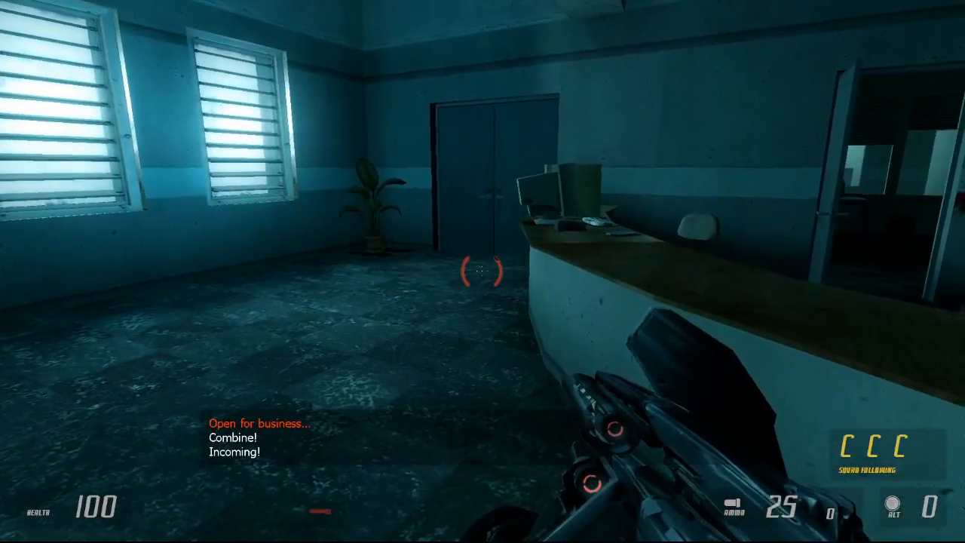
pyautogui.press('w')
pyautogui.press('space')
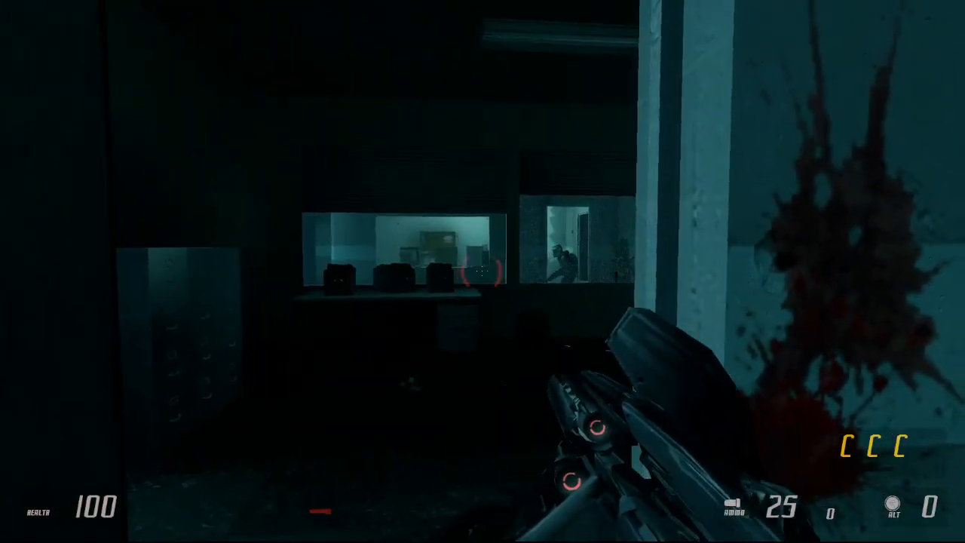
pyautogui.click(482, 271)
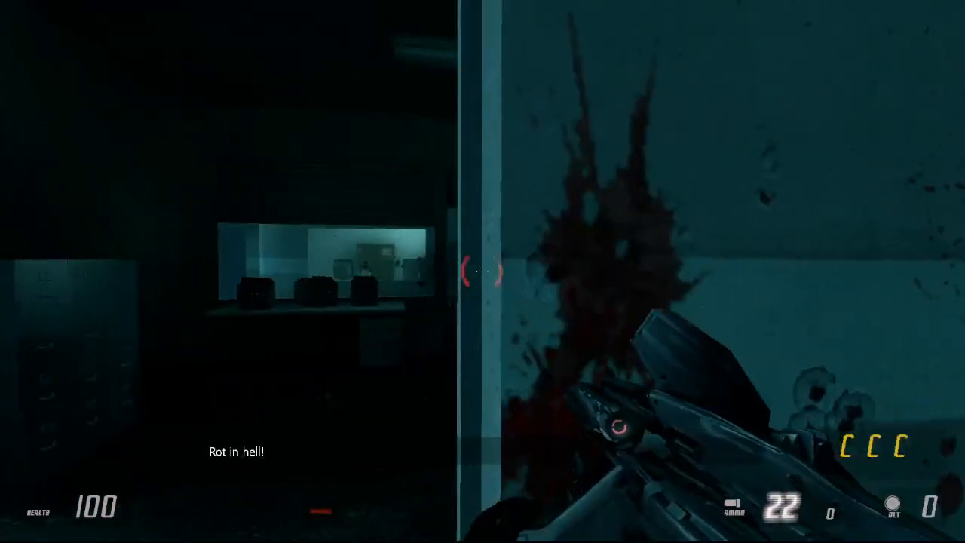
pyautogui.click(482, 272)
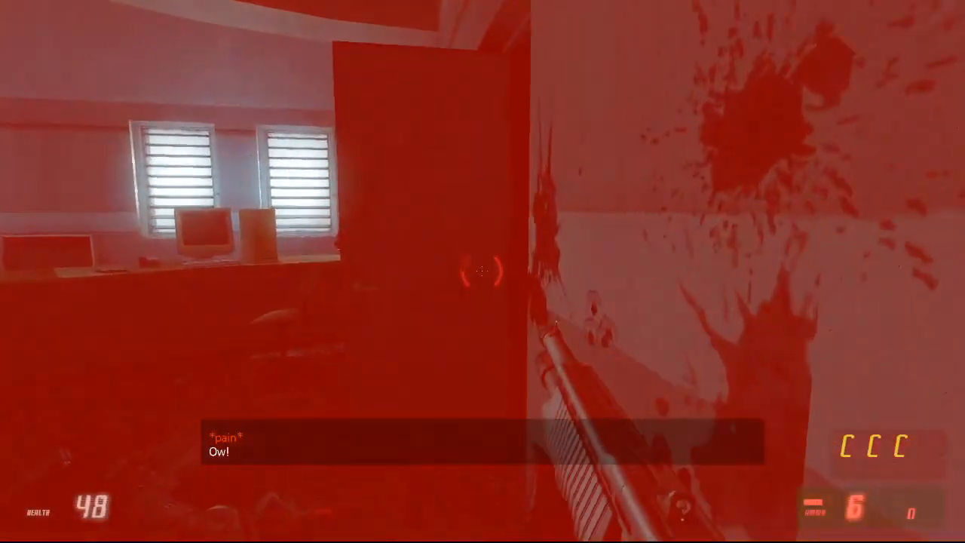
# Step: Fight the rebels around the office doorway with the shotgun, sidestepping between shots
pyautogui.press('w')
pyautogui.click(482, 271)
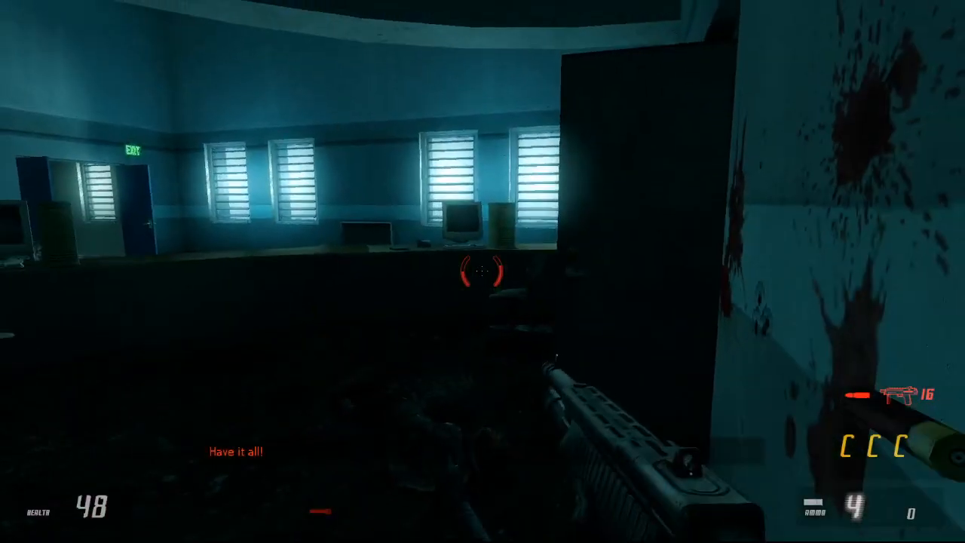
pyautogui.press('a')
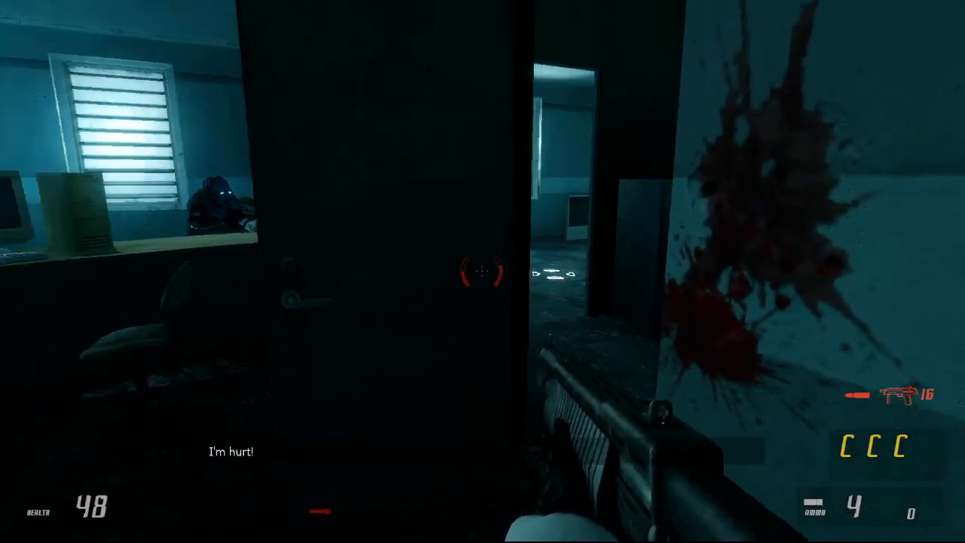
pyautogui.press('d')
pyautogui.click(482, 272)
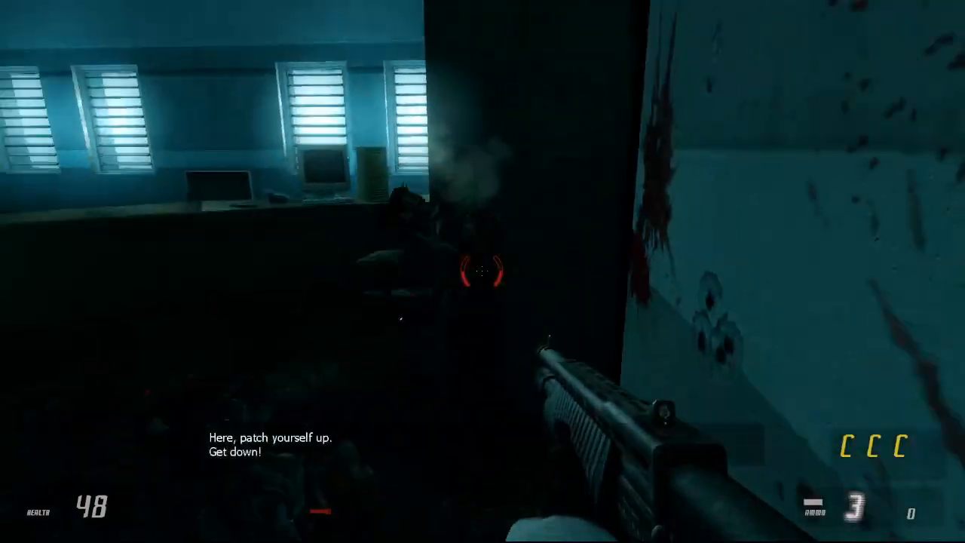
pyautogui.click(482, 272)
pyautogui.press('a')
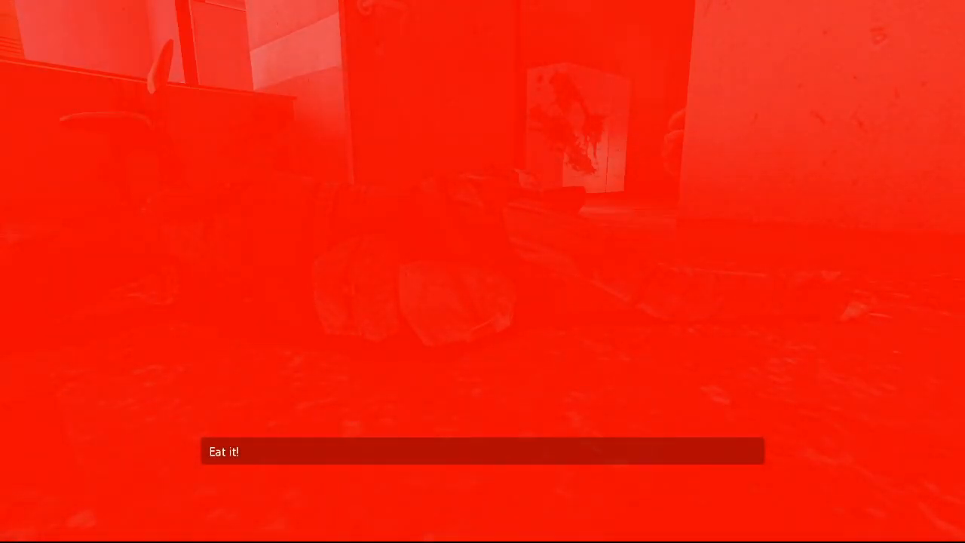
# Step: Try to obtain weapons and ammunition with the console command impulse 101
pyautogui.press('`')
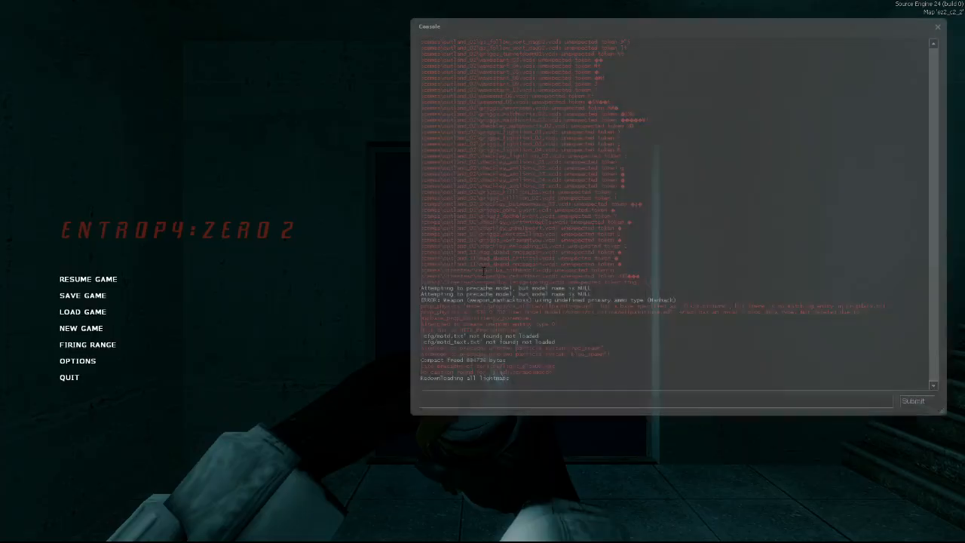
pyautogui.write('impulse 101')
pyautogui.press('Return')
pyautogui.press('`')
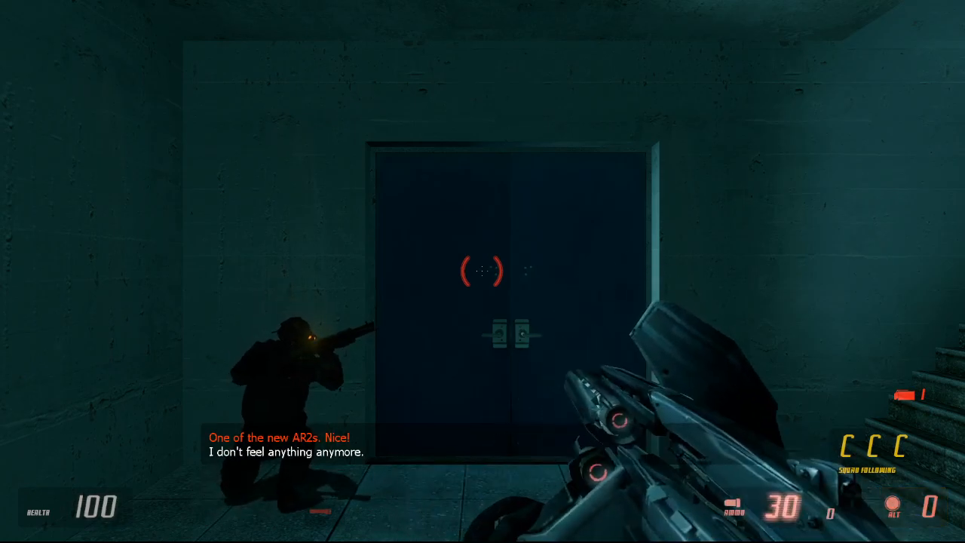
# Step: Enable cheats with the console command sv_cheats 1 and give the player weapons and ammunition with impulse 101
pyautogui.press('`')
pyautogui.write('sv_cheats 1')
pyautogui.press('Return')
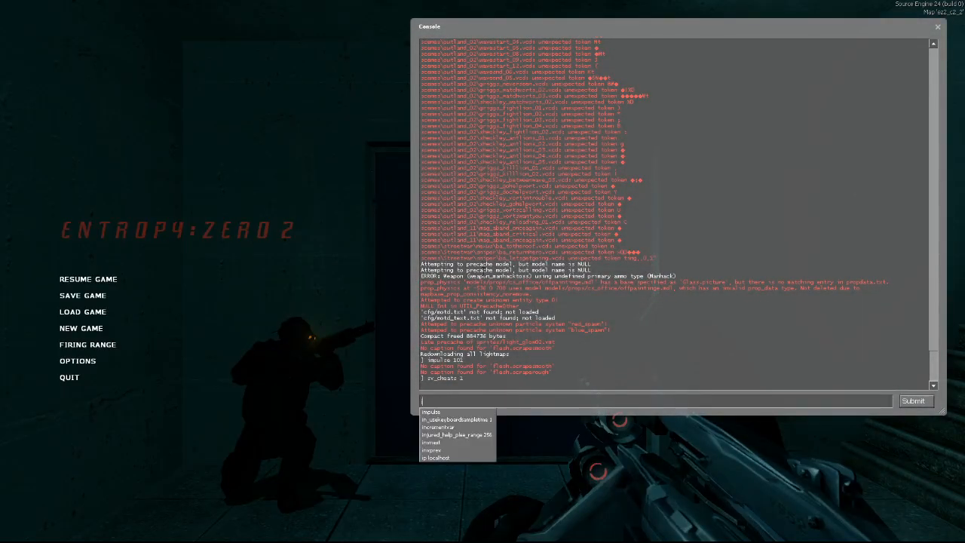
pyautogui.press('Return')
pyautogui.press('`')
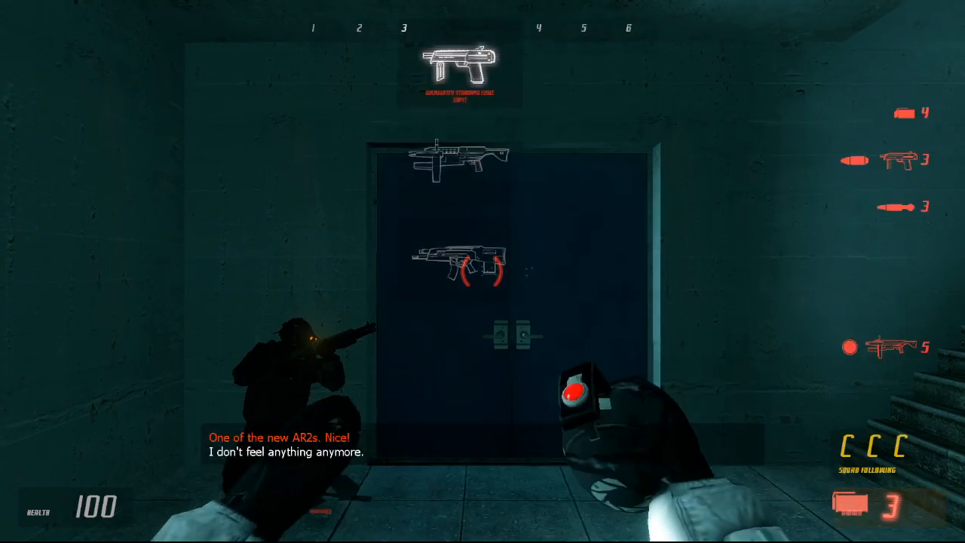
# Step: Enter the lobby through the blue double doors with the submachine gun and shoot at rebels behind the reception desk
pyautogui.press('w')
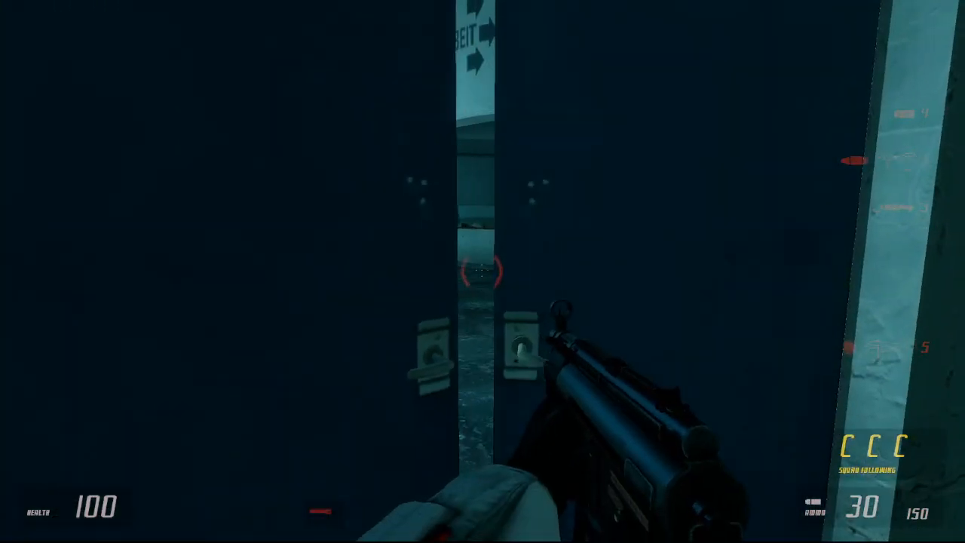
pyautogui.press('w')
pyautogui.click(482, 271)
pyautogui.click(483, 272)
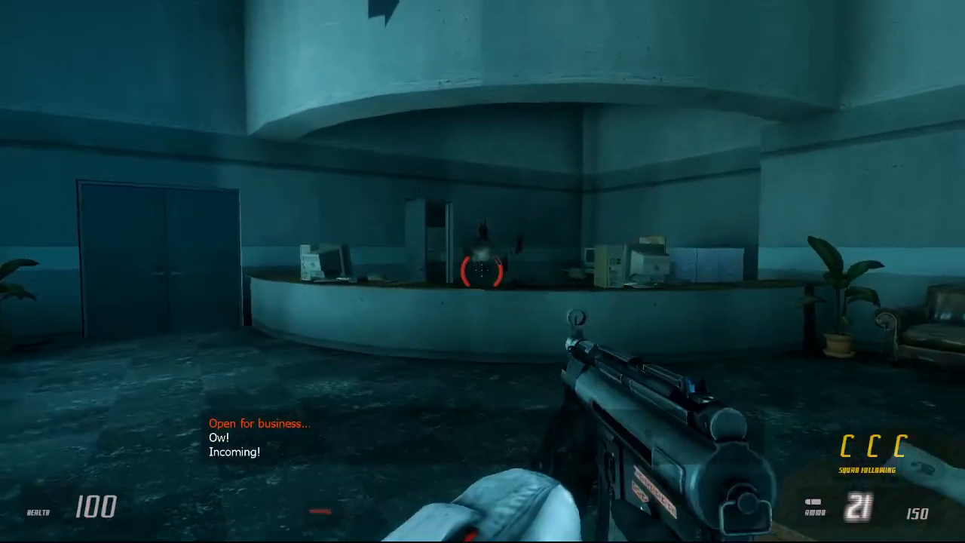
pyautogui.press('w')
pyautogui.press('w')
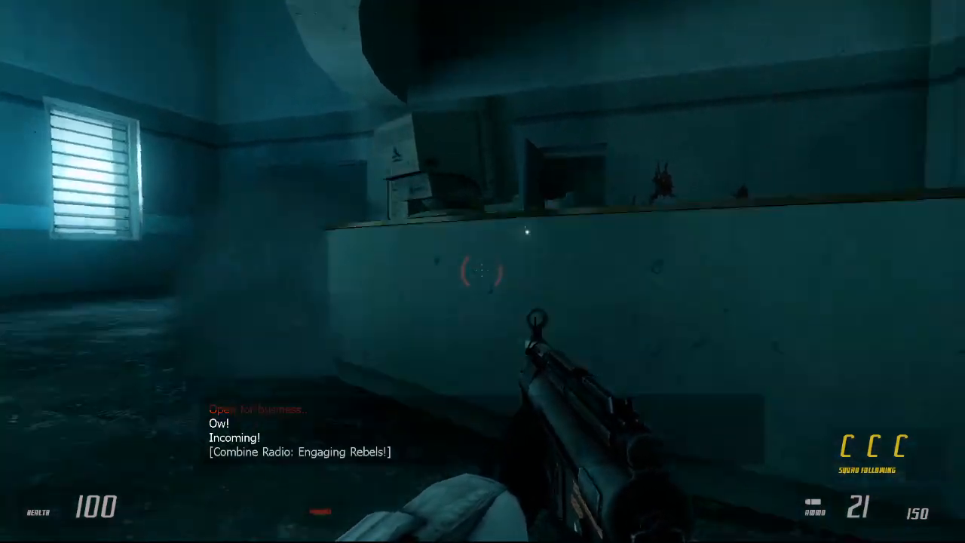
# Step: Use the front of the reception desk as cover and fire the submachine gun at rebels in the office doorway
pyautogui.press('w')
pyautogui.click(482, 271)
pyautogui.click(482, 271)
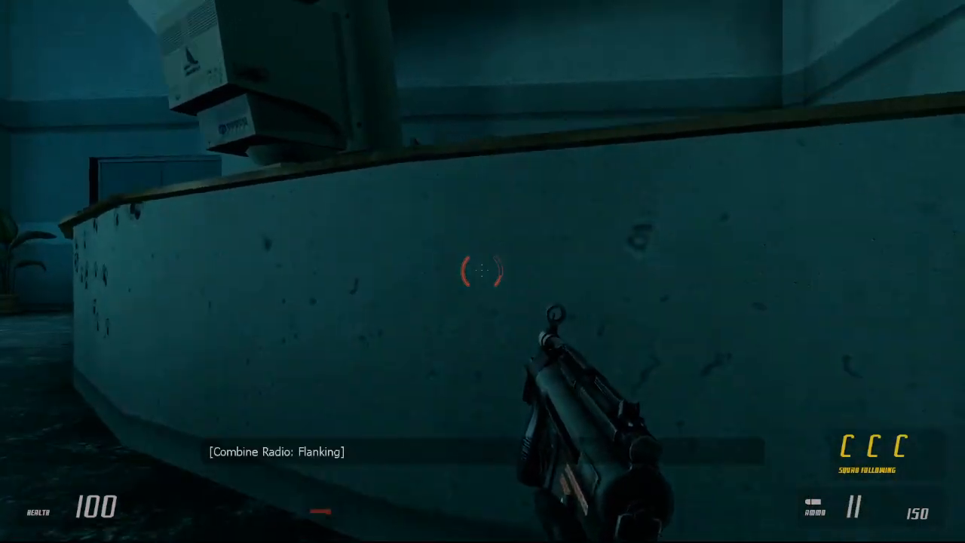
pyautogui.click(483, 271)
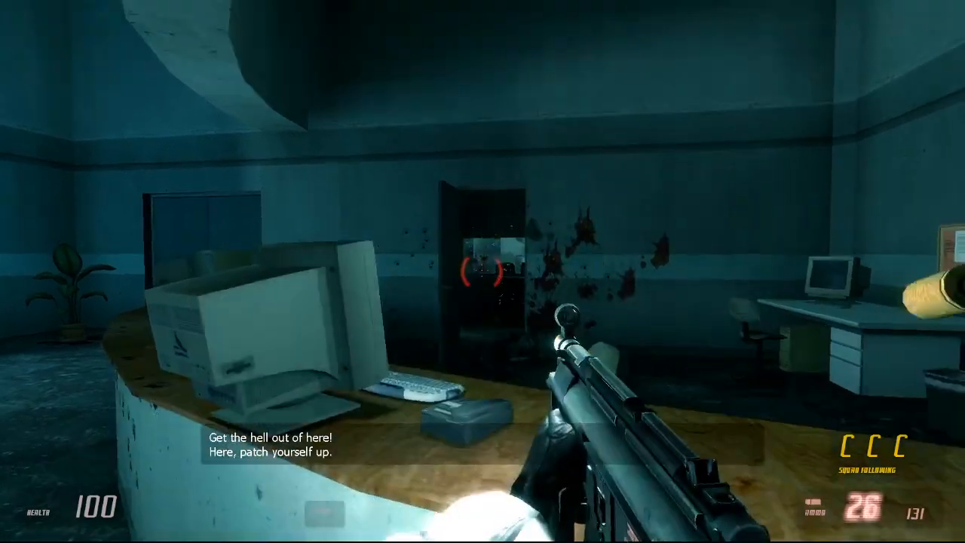
# Step: Crouch behind the reception desk to reload the submachine gun, fire more rounds and move toward the open corridor doors
pyautogui.press('d')
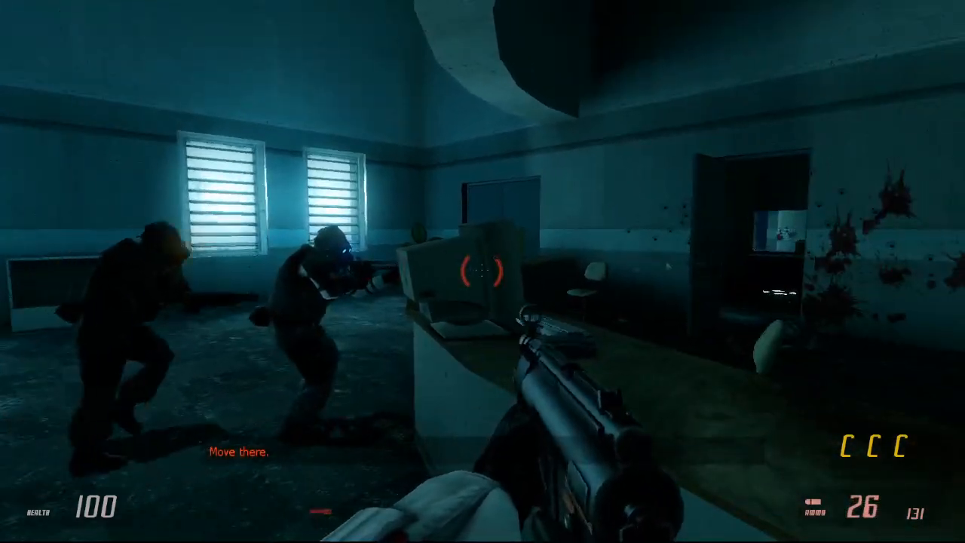
pyautogui.press('ctrl')
pyautogui.press('r')
pyautogui.press('w')
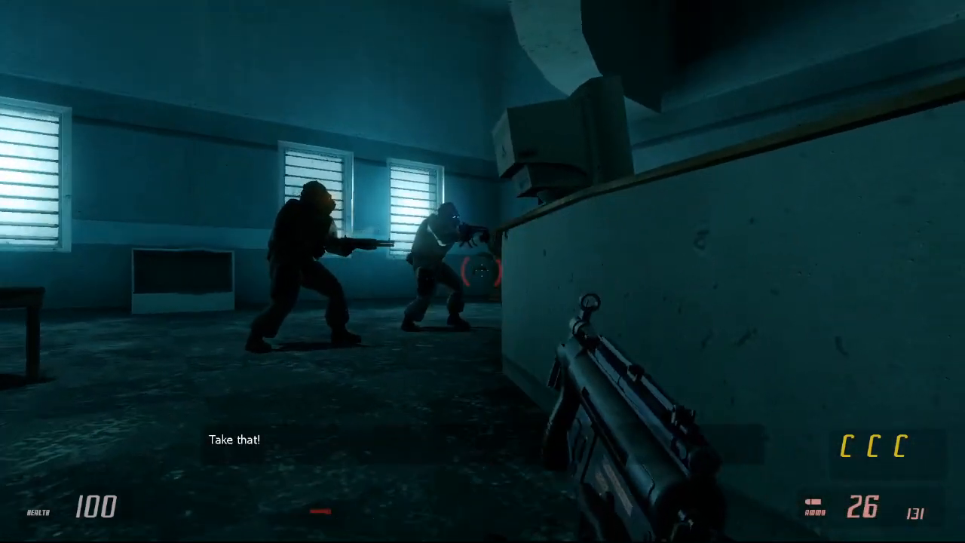
pyautogui.press('r')
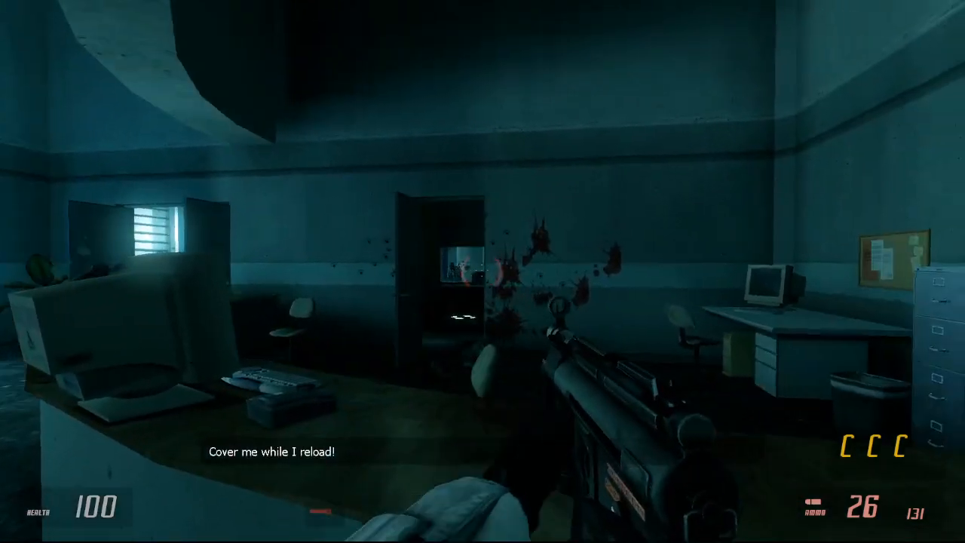
pyautogui.click(482, 271)
pyautogui.press('w')
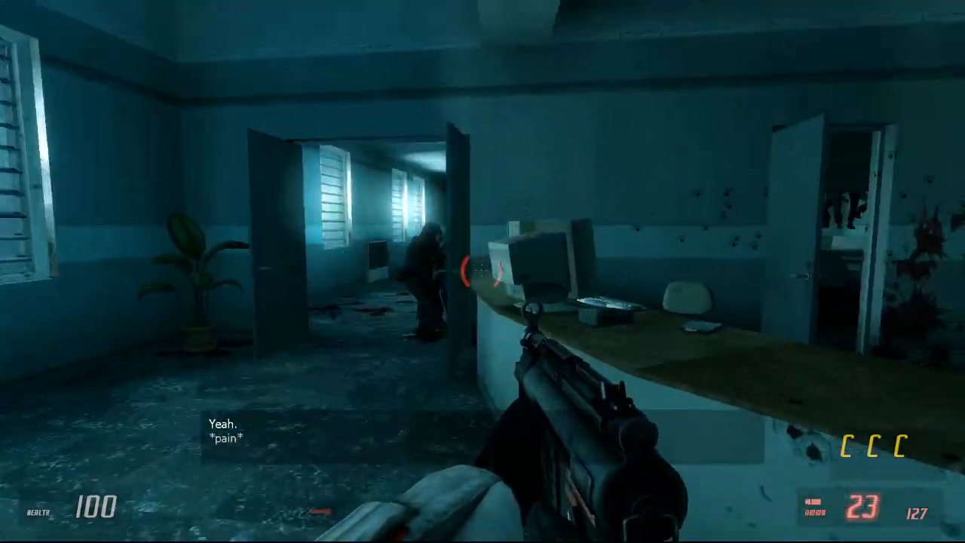
# Step: Shoot at rebels down the corridor from its open double doors, following the squad soldiers
pyautogui.press('w')
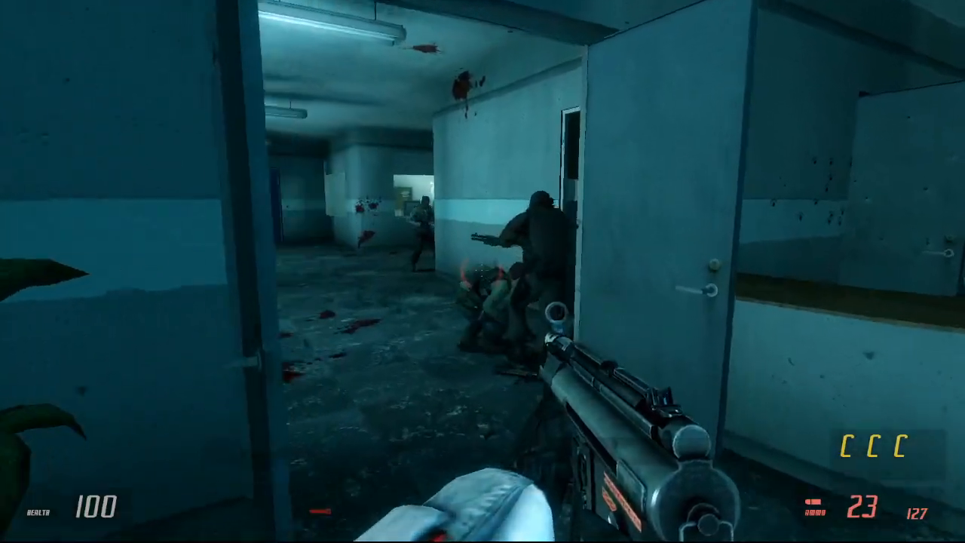
pyautogui.click(482, 271)
pyautogui.press('s')
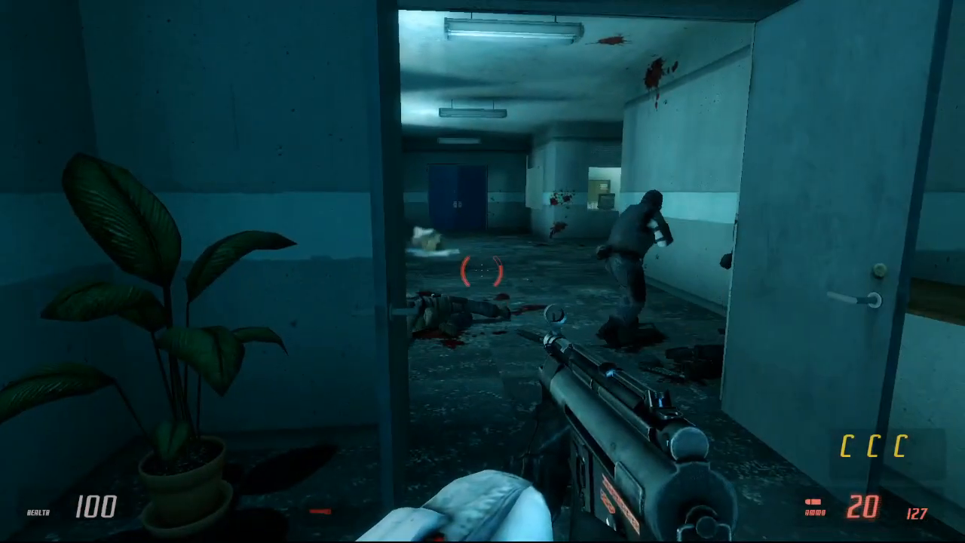
pyautogui.press('w')
pyautogui.click(483, 271)
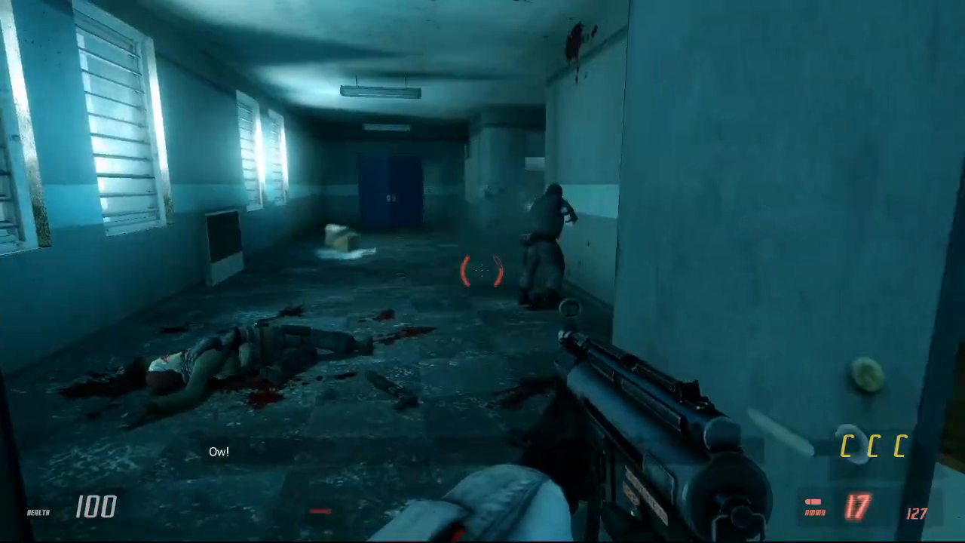
# Step: Advance into the corridor, reload the submachine gun behind the wall and fire at rebels near the far rooms
pyautogui.press('w')
pyautogui.click(483, 271)
pyautogui.press('r')
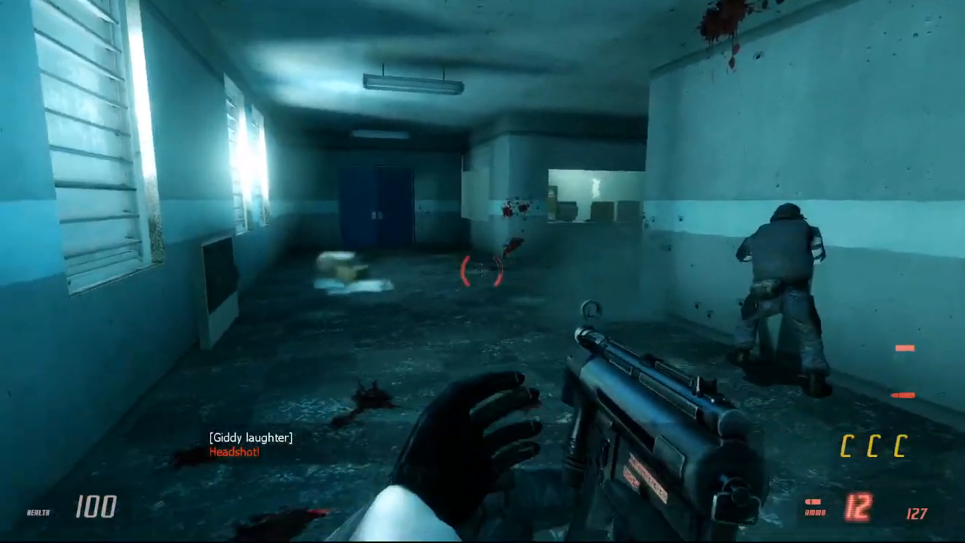
pyautogui.press('s')
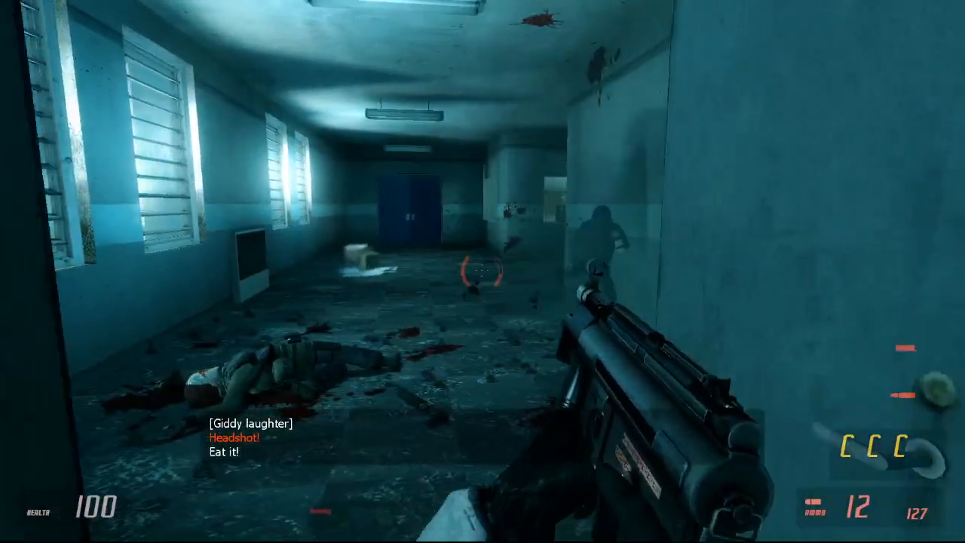
pyautogui.press('r')
pyautogui.click(482, 272)
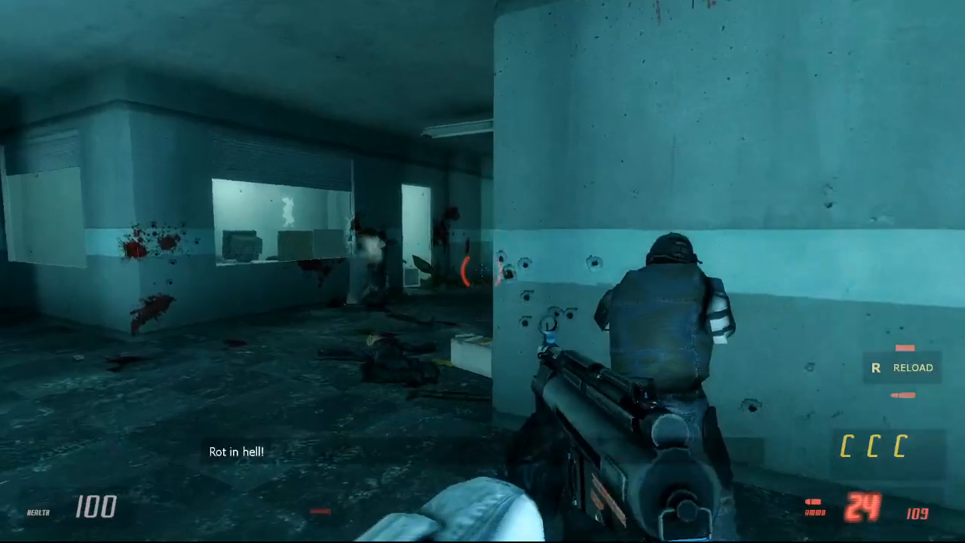
# Step: Fire the submachine gun at rebels from behind the corridor wall, reload it, and shoot through the broken office window
pyautogui.click(483, 272)
pyautogui.press('s')
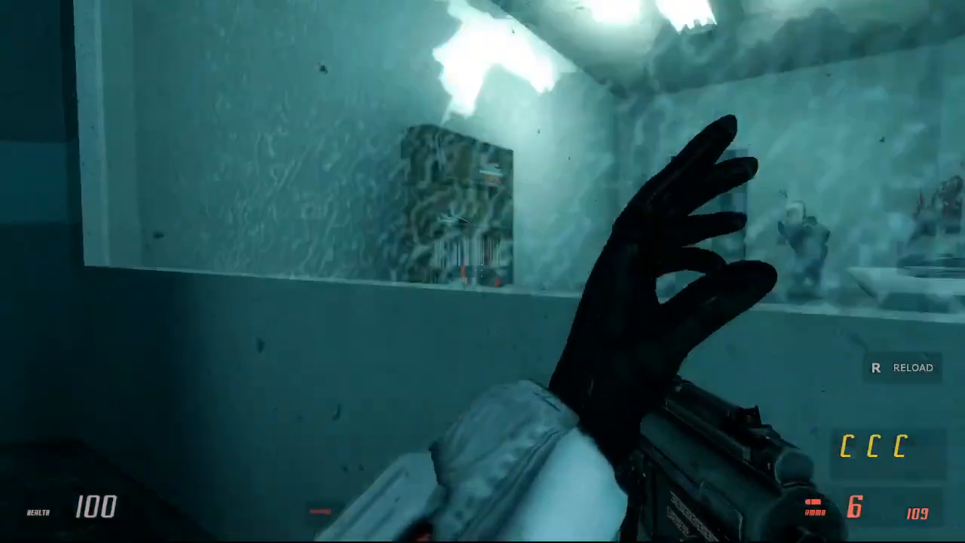
pyautogui.press('r')
pyautogui.click(483, 272)
pyautogui.click(482, 272)
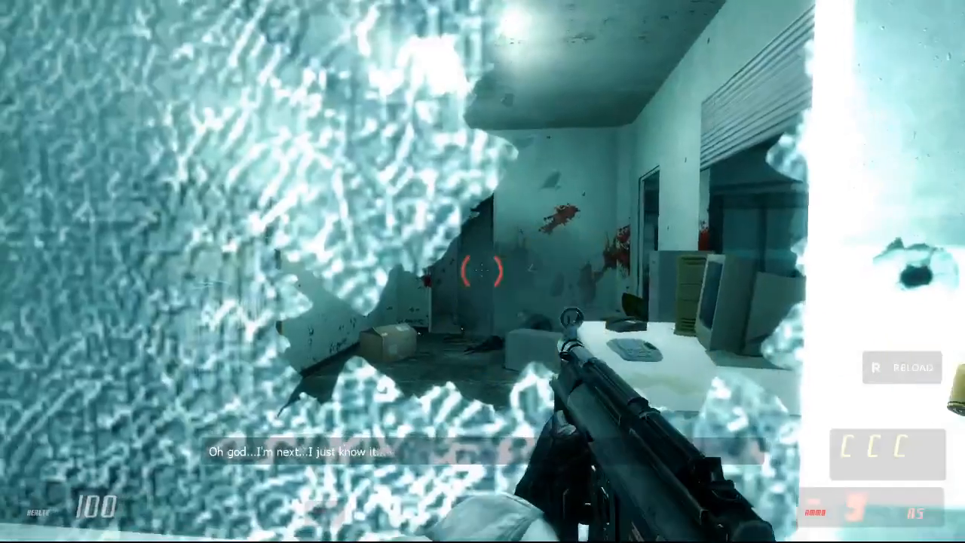
pyautogui.click(483, 271)
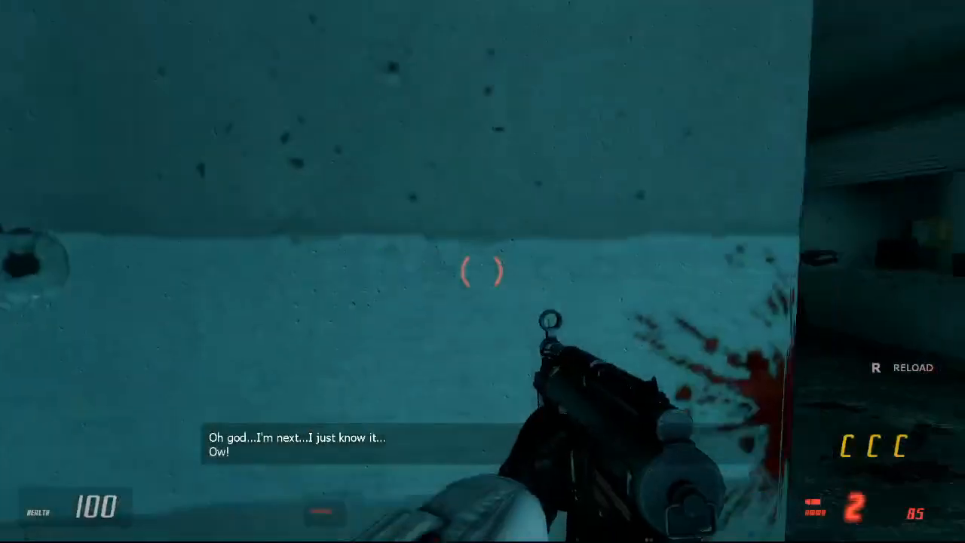
# Step: Switch to the revolver, fire it down the corridor and peek around the bloodstained wall corner for rebels
pyautogui.scroll(-1, 483, 271)
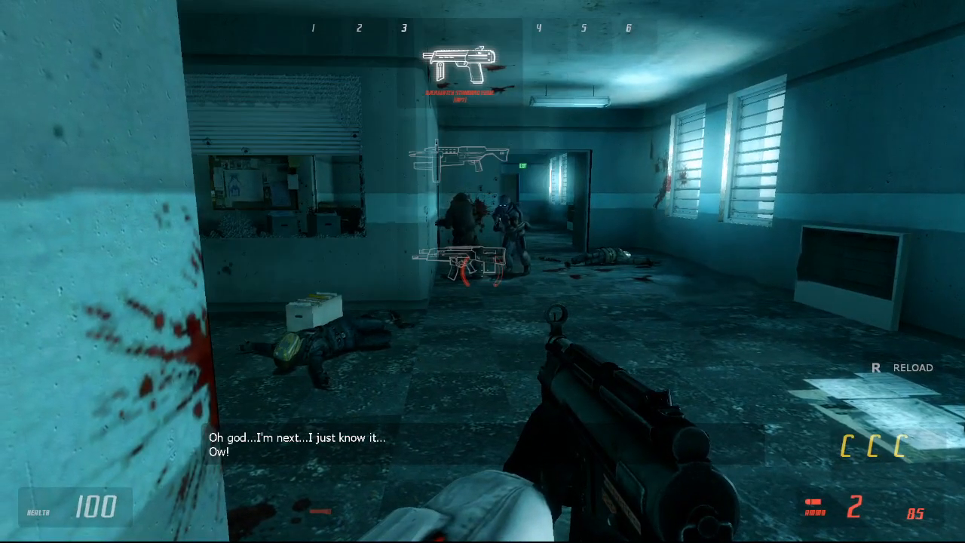
pyautogui.scroll(-1, 482, 272)
pyautogui.click(483, 271)
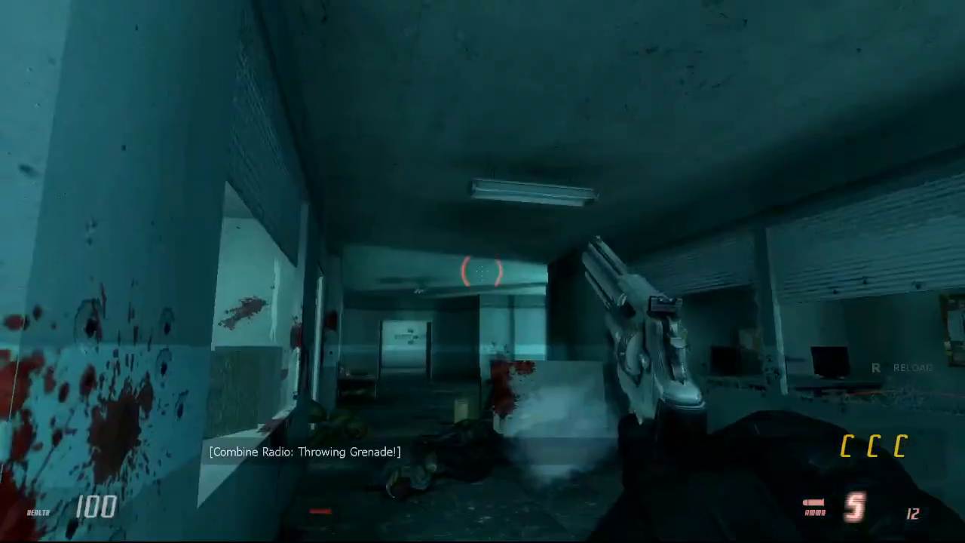
pyautogui.press('d')
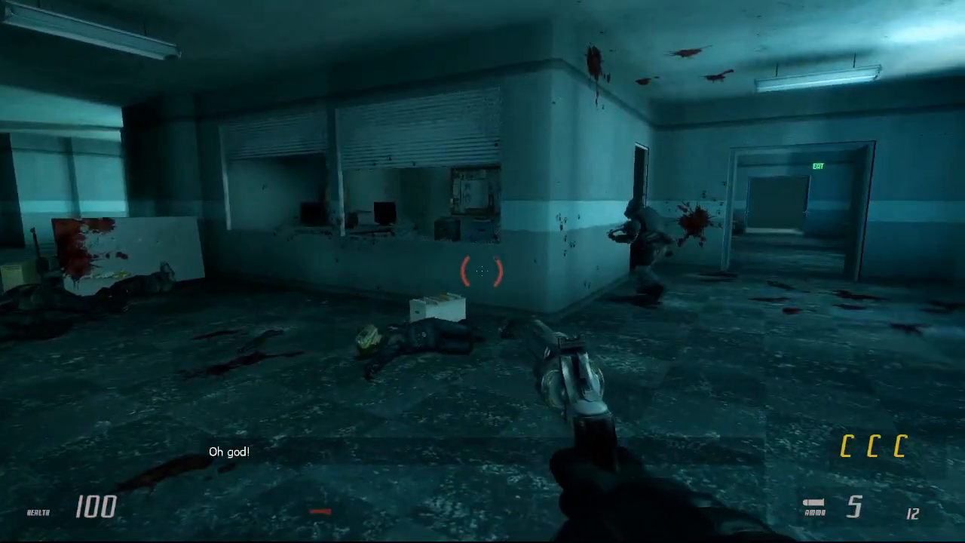
pyautogui.press('a')
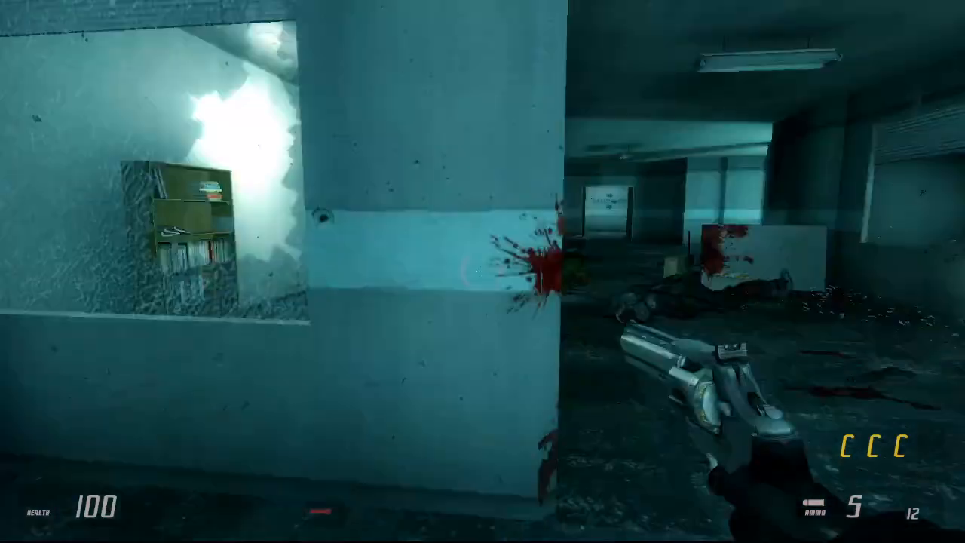
pyautogui.press('d')
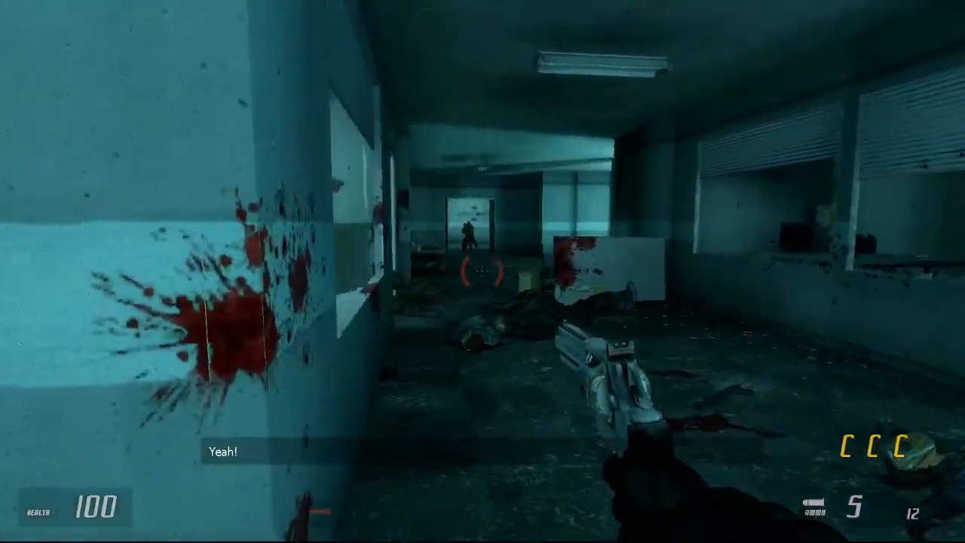
# Step: Equip the pulse rifle and fire it down the corridor from the cover of the bloodstained corner
pyautogui.press('a')
pyautogui.press('3')
pyautogui.press('3')
pyautogui.click(483, 272)
pyautogui.press('d')
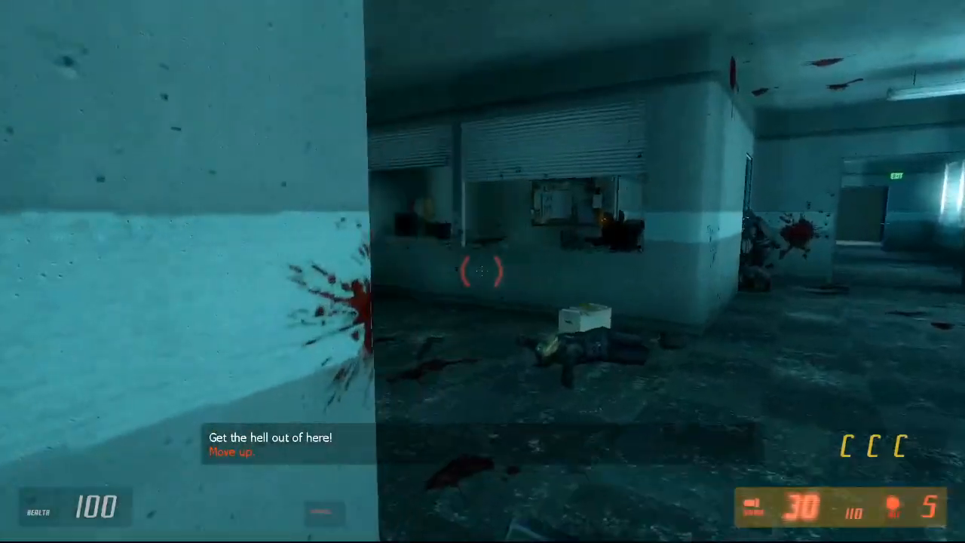
# Step: Advance along the corridor wall with the squad, firing the pulse rifle at rebels and reloading it
pyautogui.click(483, 272)
pyautogui.press('w')
pyautogui.press('a')
pyautogui.press('w')
pyautogui.press('r')
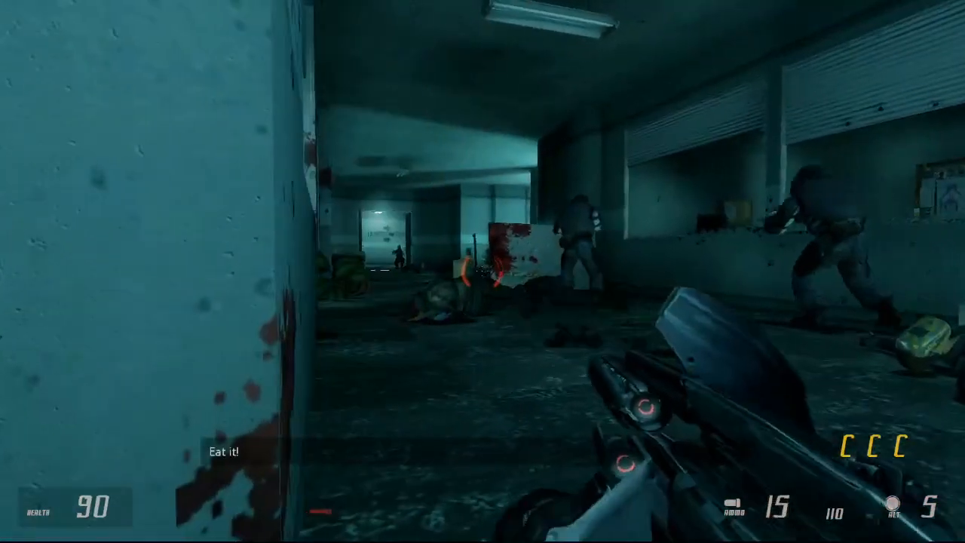
pyautogui.click(483, 271)
pyautogui.press('d')
pyautogui.press('w')
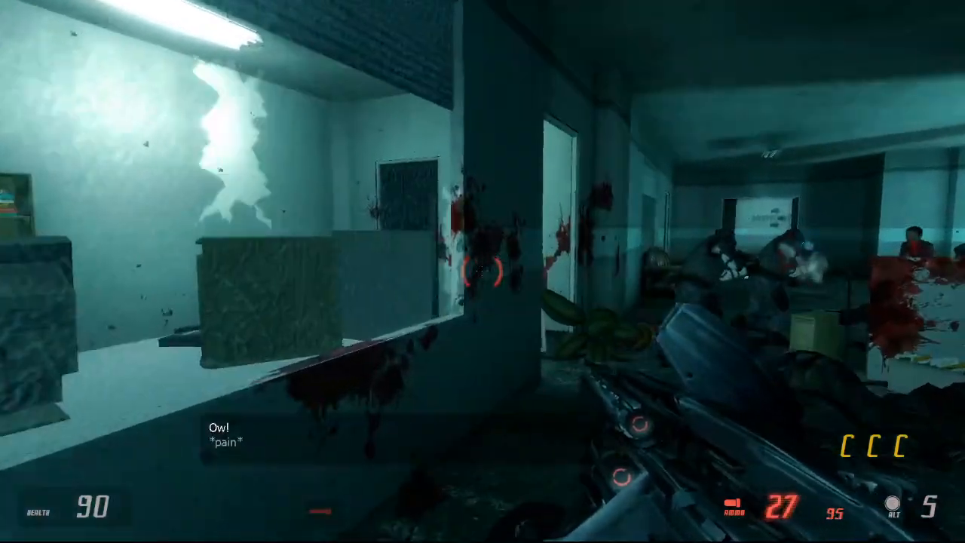
# Step: Switch to the shotgun and clear the bloodstained office rooms, moving through to the hall with the vending machines
pyautogui.press('4')
pyautogui.press('w')
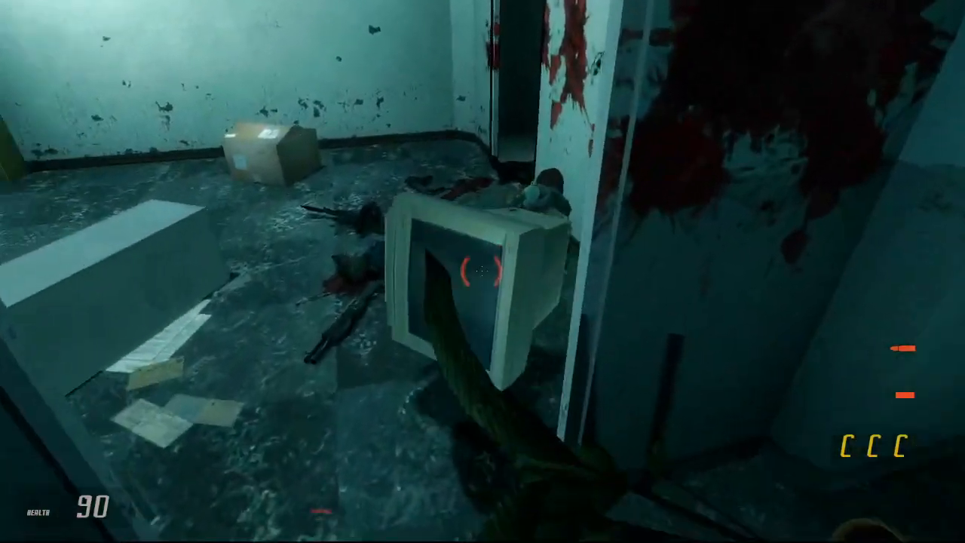
pyautogui.press('w')
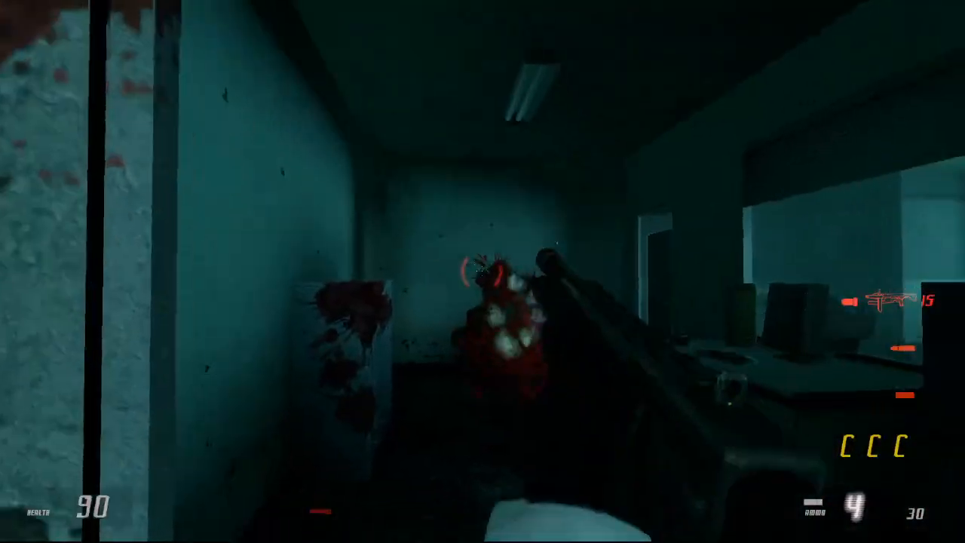
pyautogui.press('w')
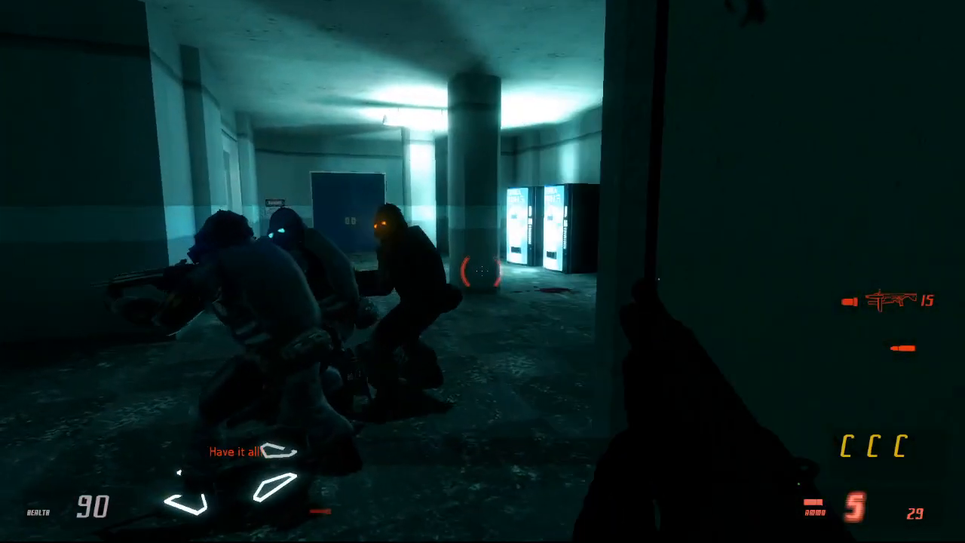
# Step: Order the squad to follow and move through the filing cabinet office toward the blue door
pyautogui.press('c')
pyautogui.press('w')
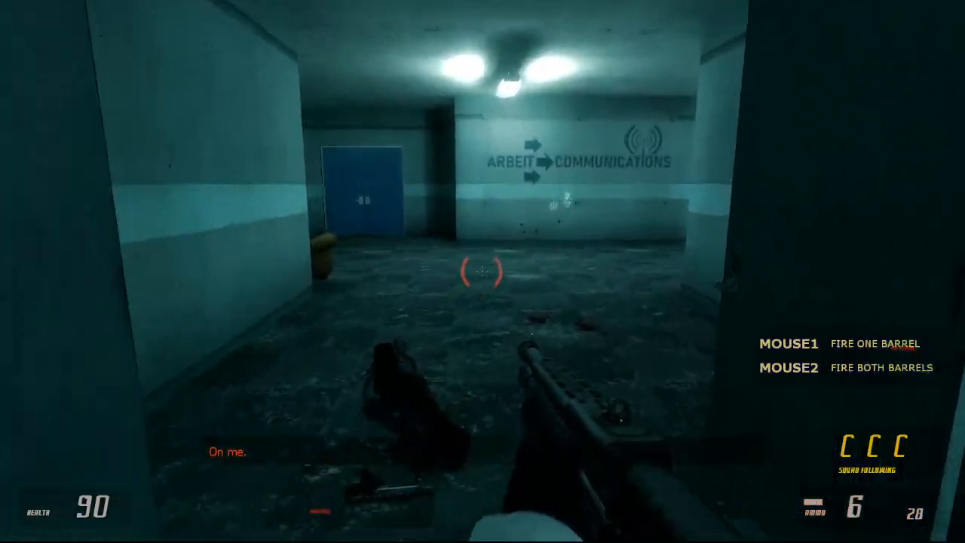
pyautogui.press('w')
pyautogui.press('w')
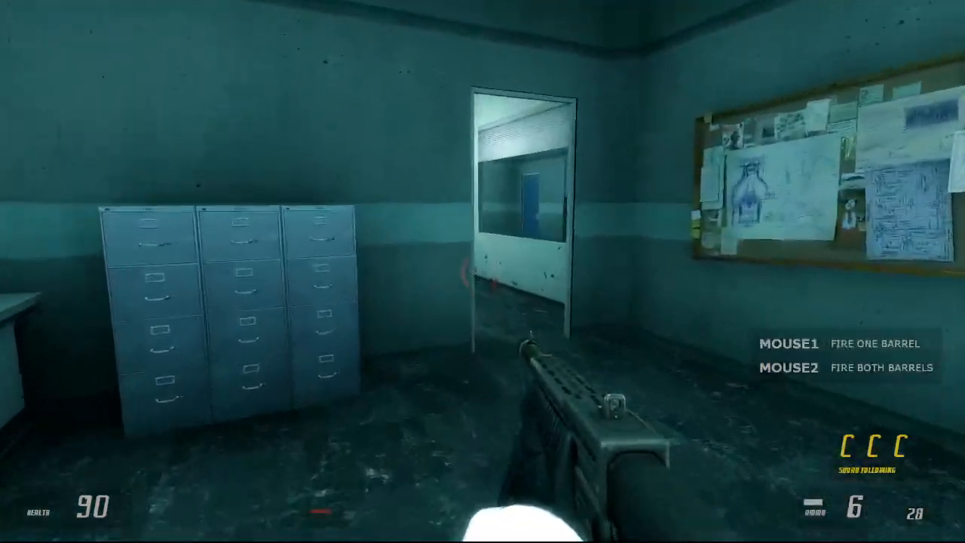
pyautogui.press('w')
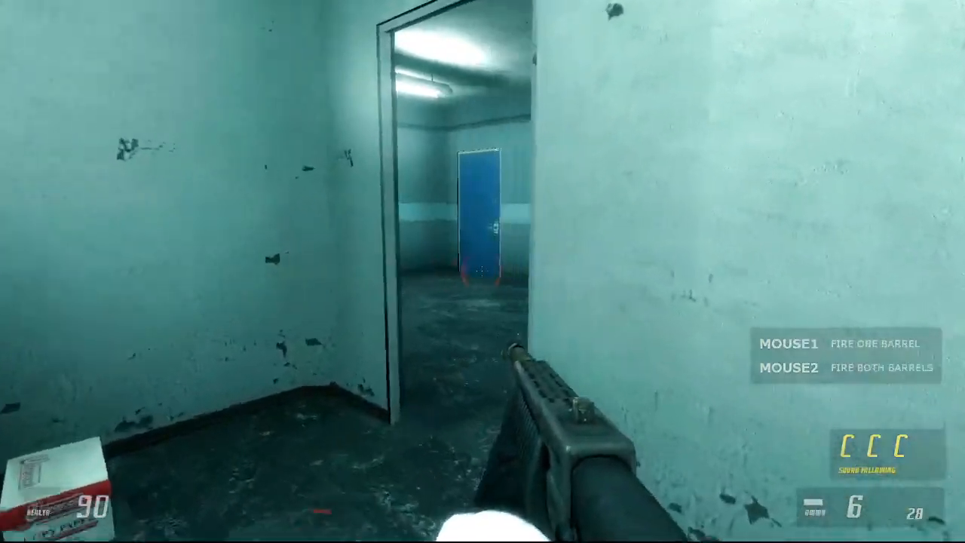
# Step: Go through the door beside the vending machines into the red-lit passage and fire the shotgun inside
pyautogui.press('w')
pyautogui.press('w')
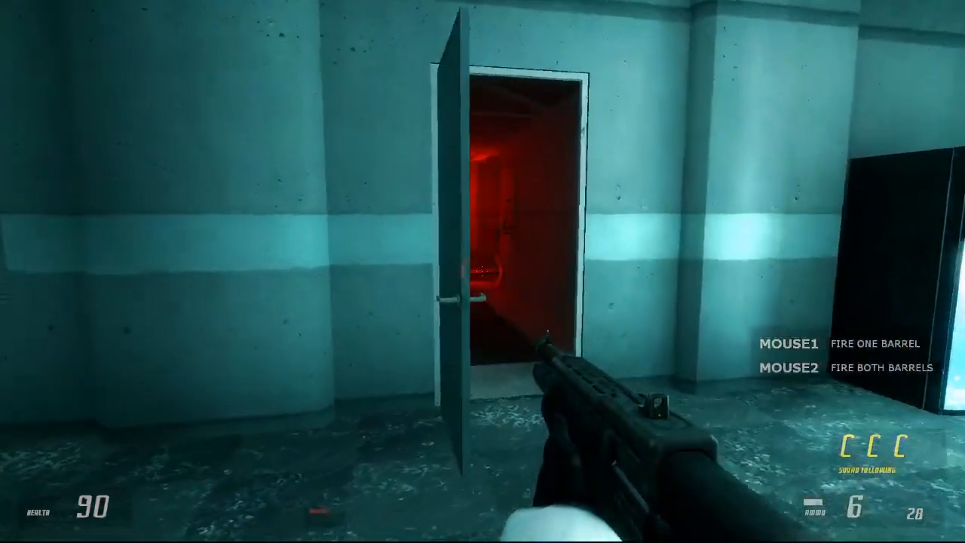
pyautogui.press('w')
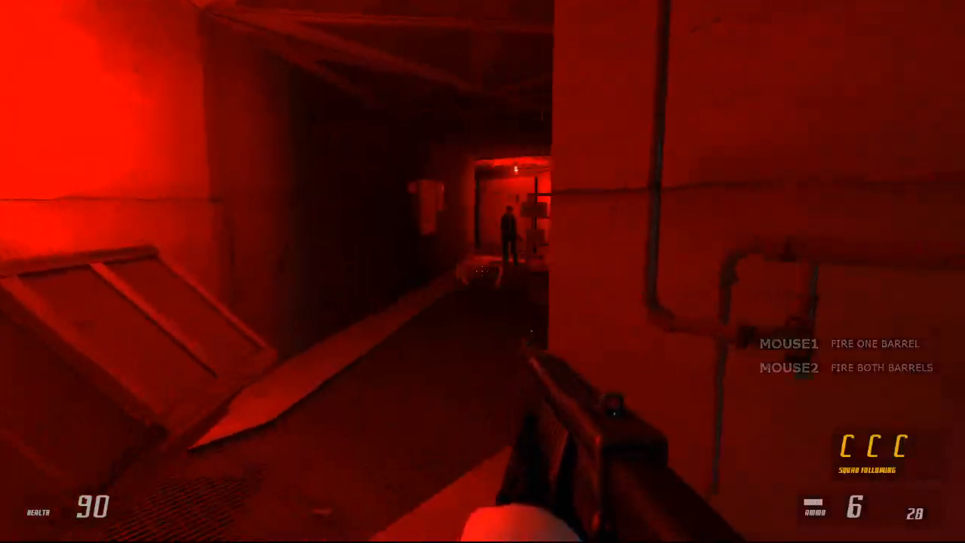
pyautogui.click(483, 272)
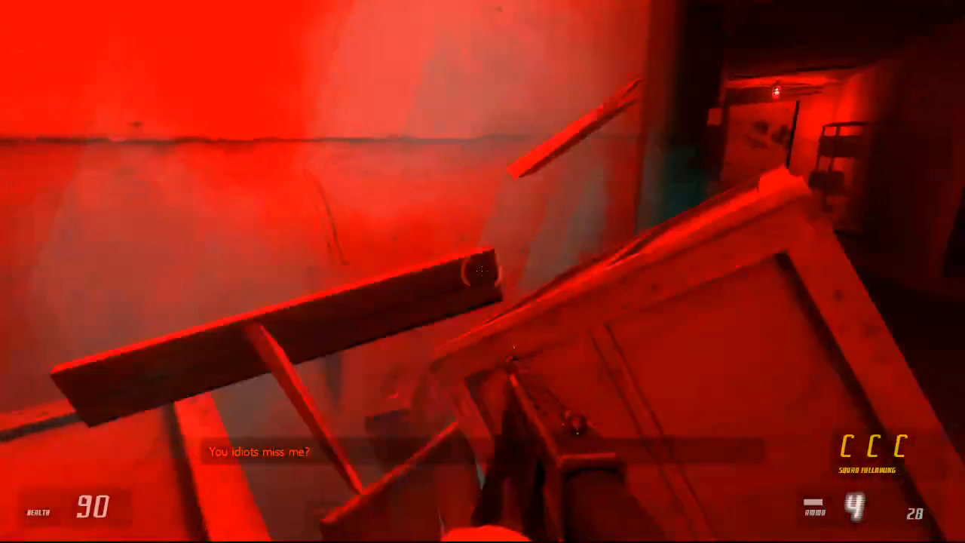
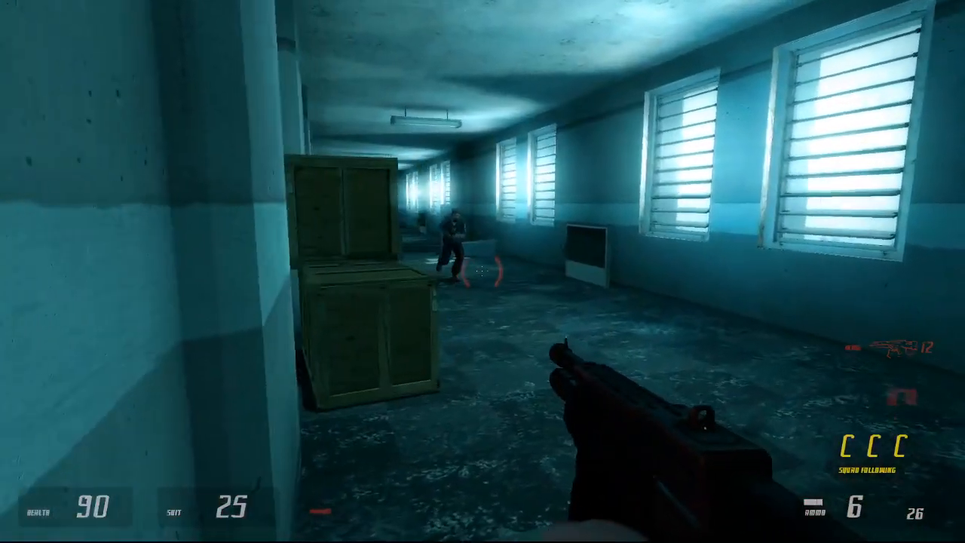
# Step: Leave the red-lit passage and advance into the windowed corridor, firing the shotgun at the enemies past the crates
pyautogui.click(483, 271)
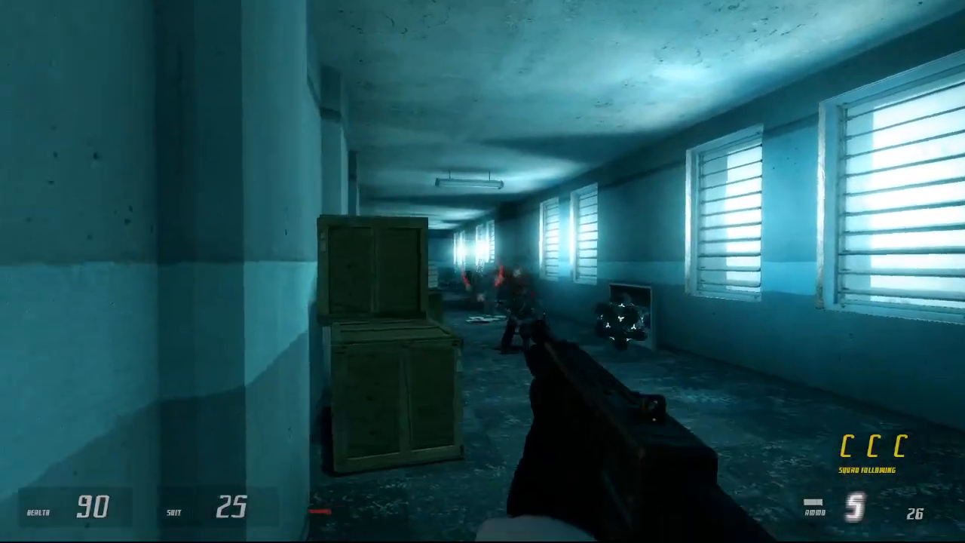
pyautogui.press('w')
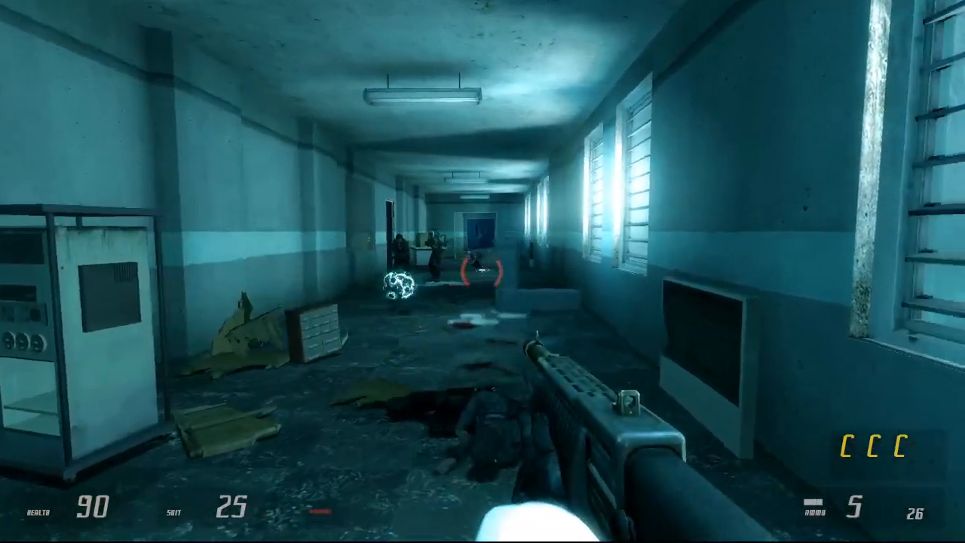
pyautogui.press('s')
pyautogui.click(483, 272)
# Step: Switch to the submachine gun and fire bursts at the rebels farther down the windowed corridor
pyautogui.press('q')
pyautogui.press('w')
pyautogui.click(483, 272)
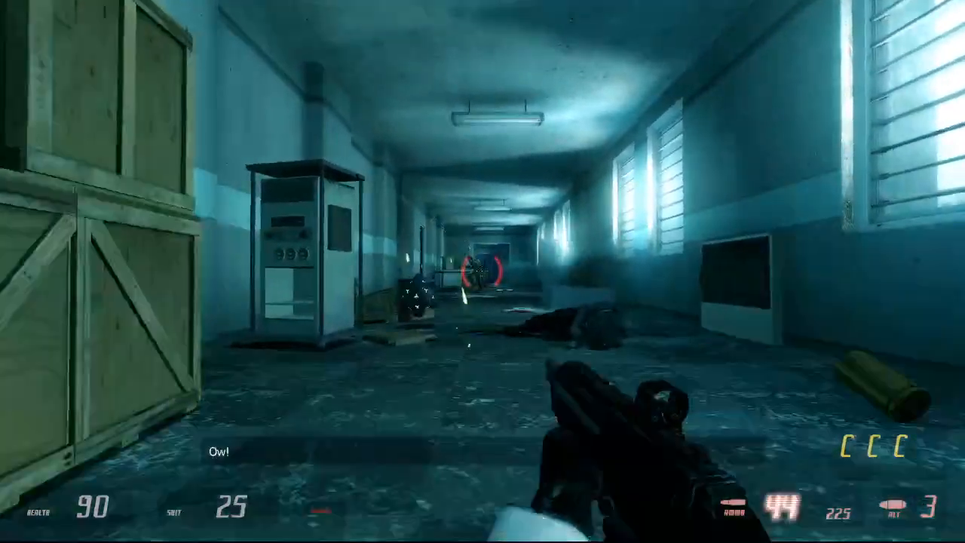
pyautogui.click(482, 272)
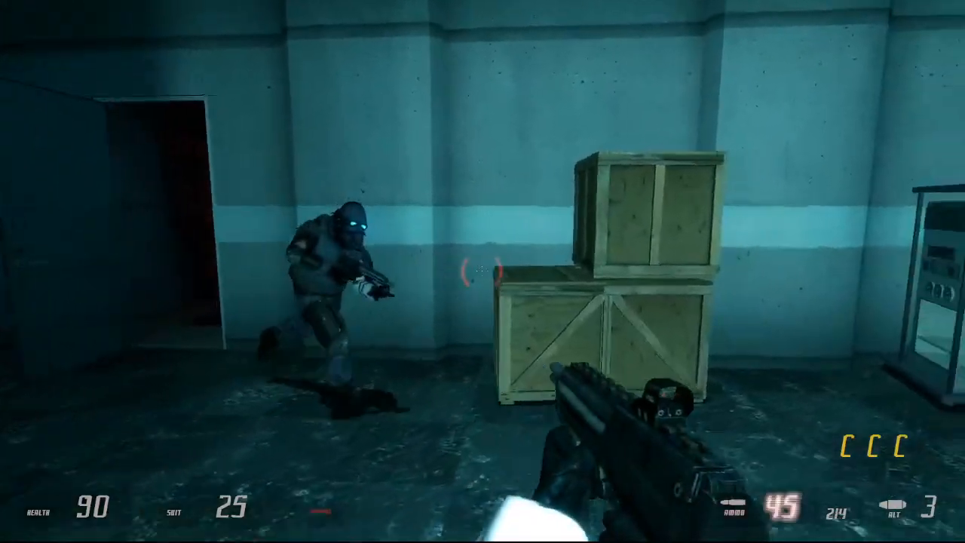
# Step: Advance past the filing cabinet and computer desk to the corridor's far doorway and ready the MP5
pyautogui.press('w')
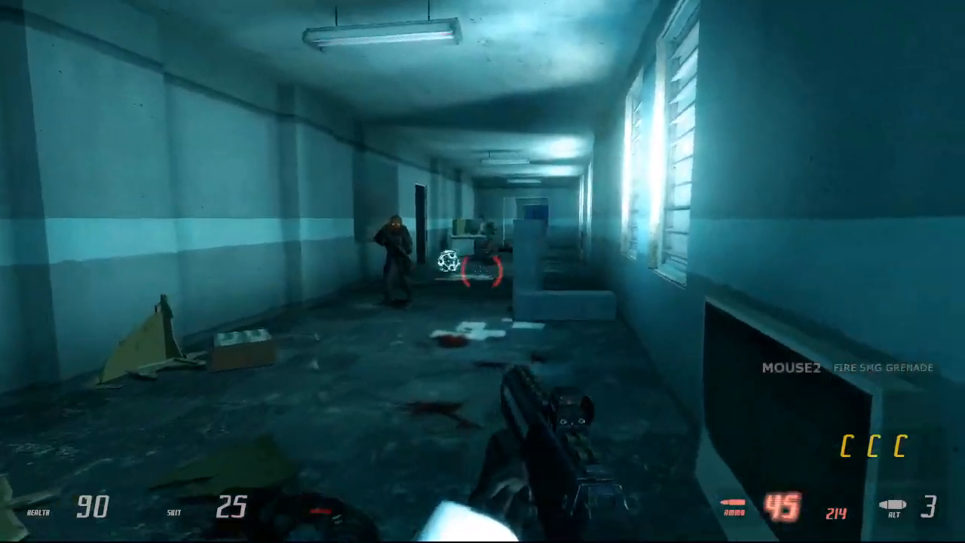
pyautogui.press('w')
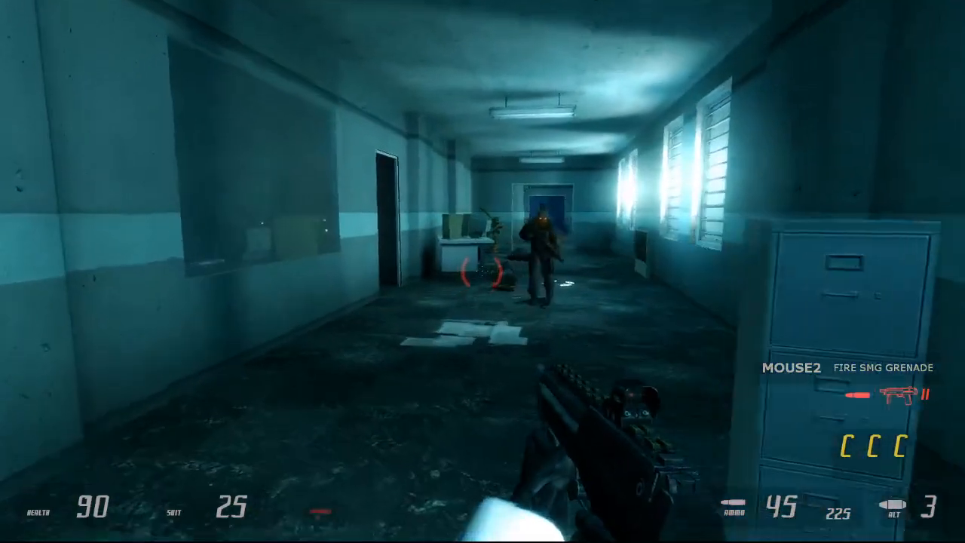
pyautogui.press('w')
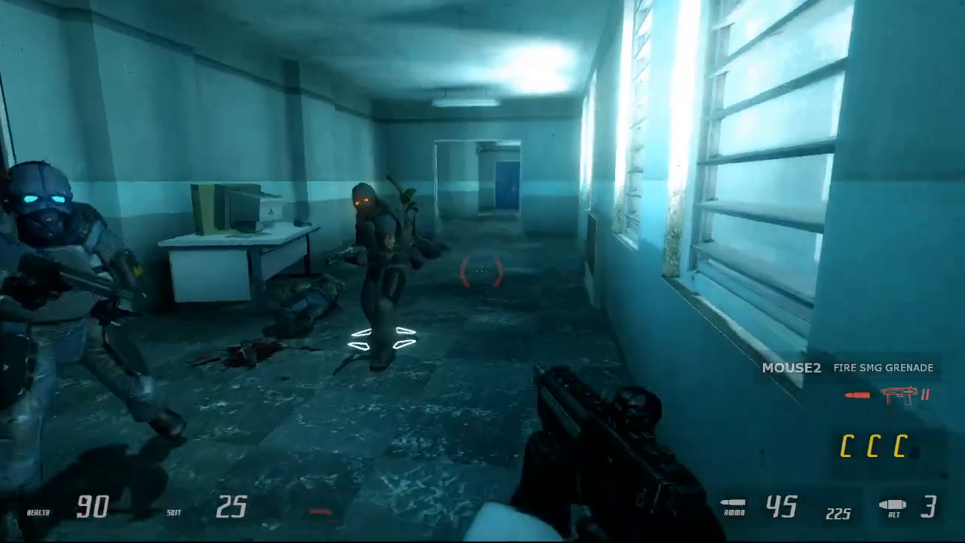
pyautogui.press('w')
pyautogui.press('2')
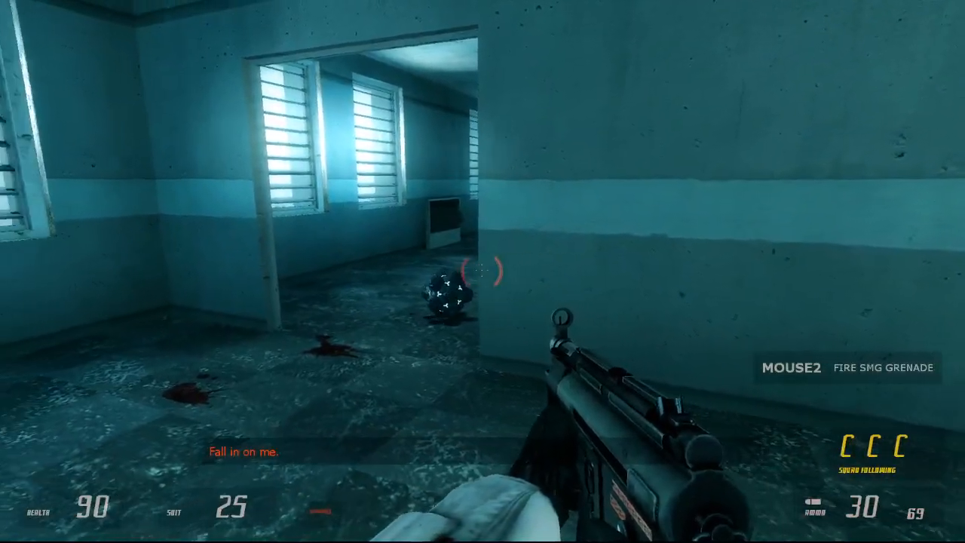
# Step: Fire the MP5 at the rebels in the blue-doored room and fall back behind the doorway
pyautogui.press('s')
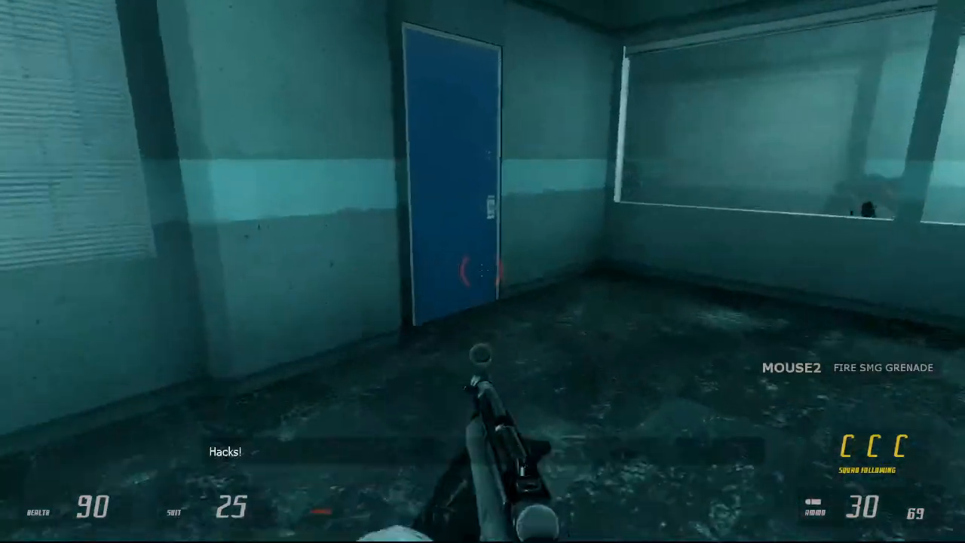
pyautogui.press('w')
pyautogui.click(483, 272)
pyautogui.click(482, 272)
pyautogui.click(483, 271)
pyautogui.press('w')
pyautogui.click(482, 271)
pyautogui.press('s')
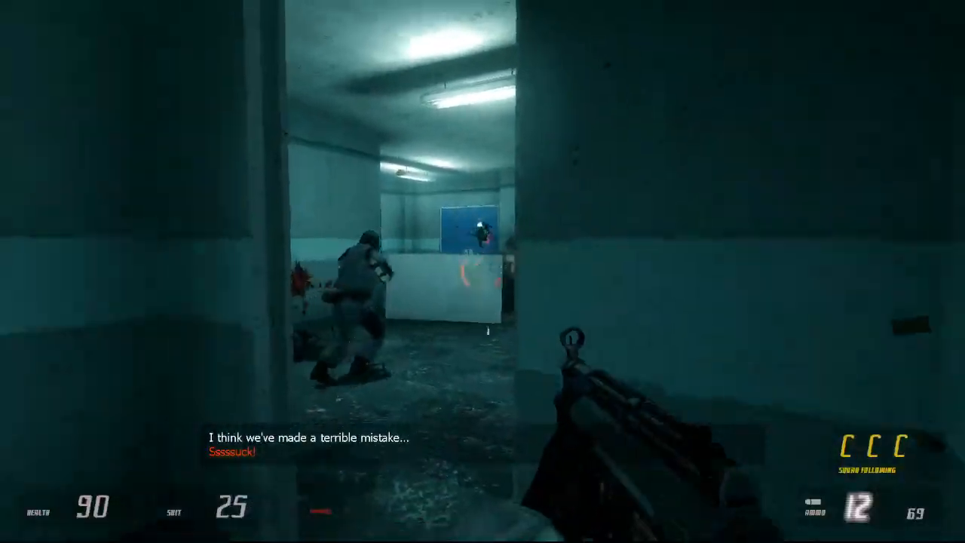
pyautogui.press('r')
pyautogui.press('s')
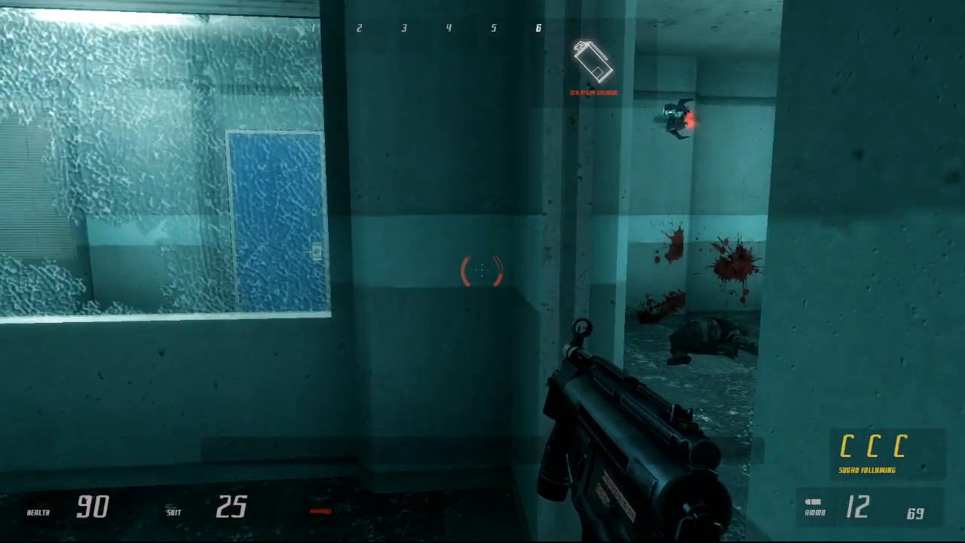
# Step: Throw a Xen grenade at the fighters near the lockers and retreat into the doorway
pyautogui.press('w')
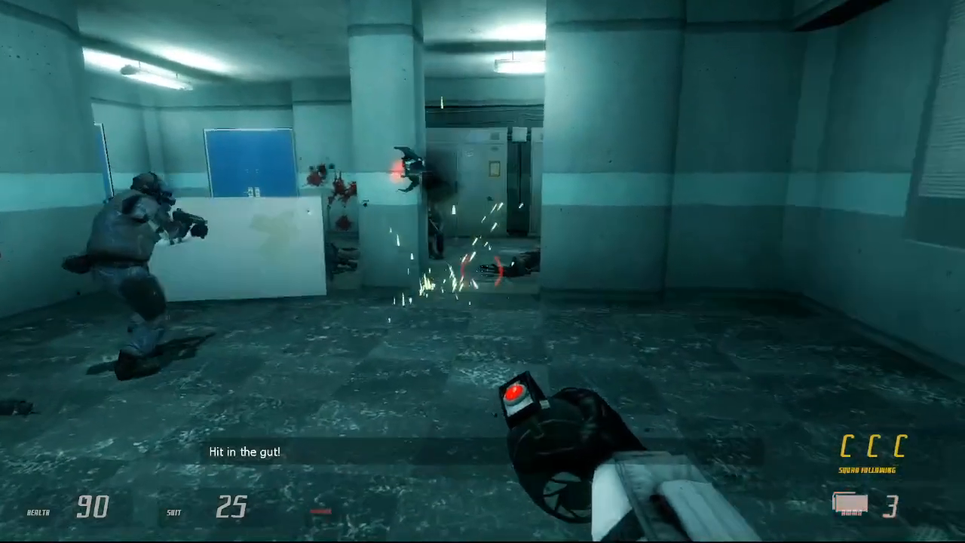
pyautogui.press('s')
pyautogui.click(483, 271)
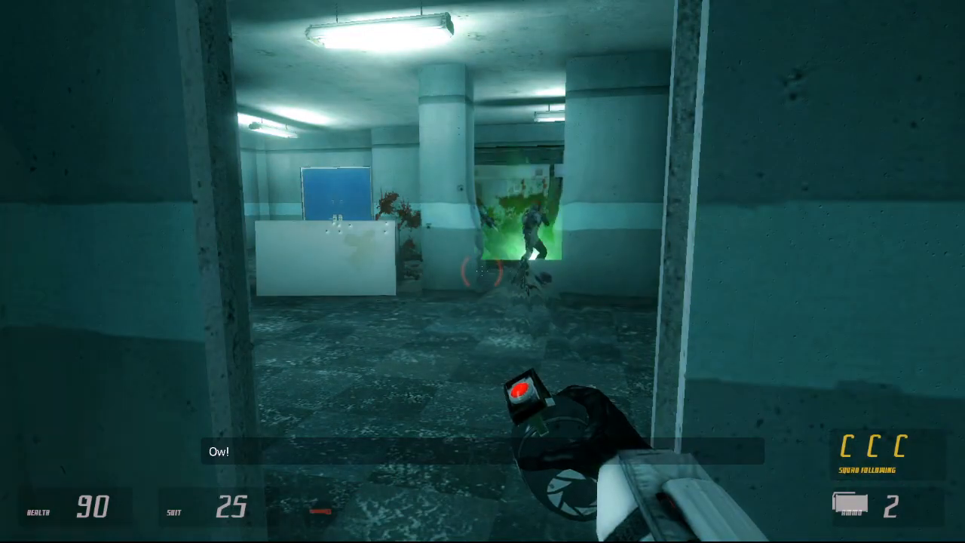
# Step: Advance with the shotgun past the bloodstained lockers to the entrance of the vending machine hall
pyautogui.press('w')
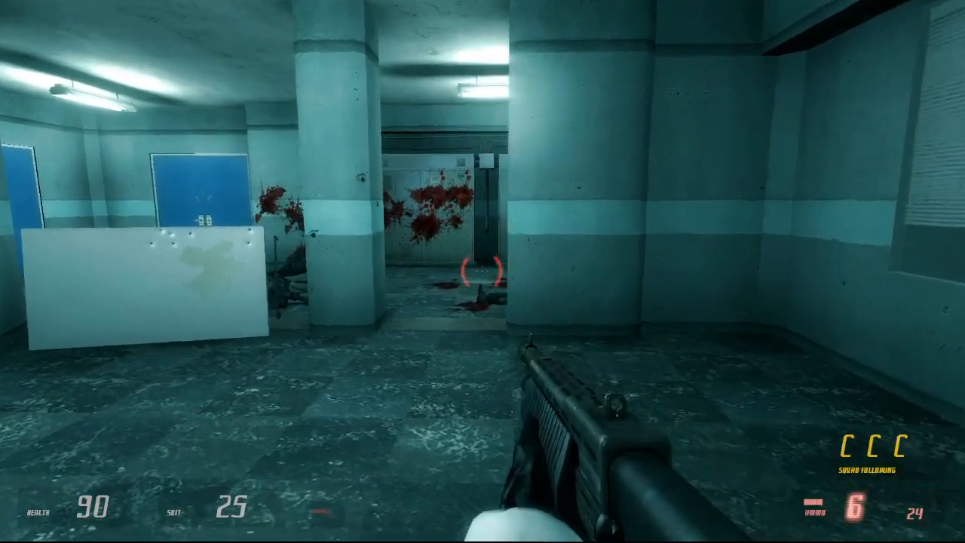
pyautogui.press('w')
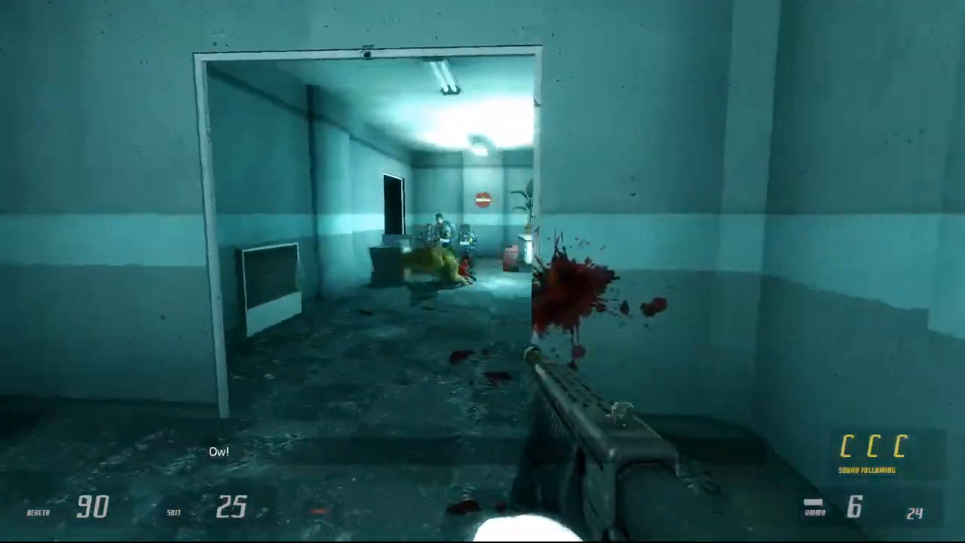
pyautogui.press('w')
pyautogui.press('s')
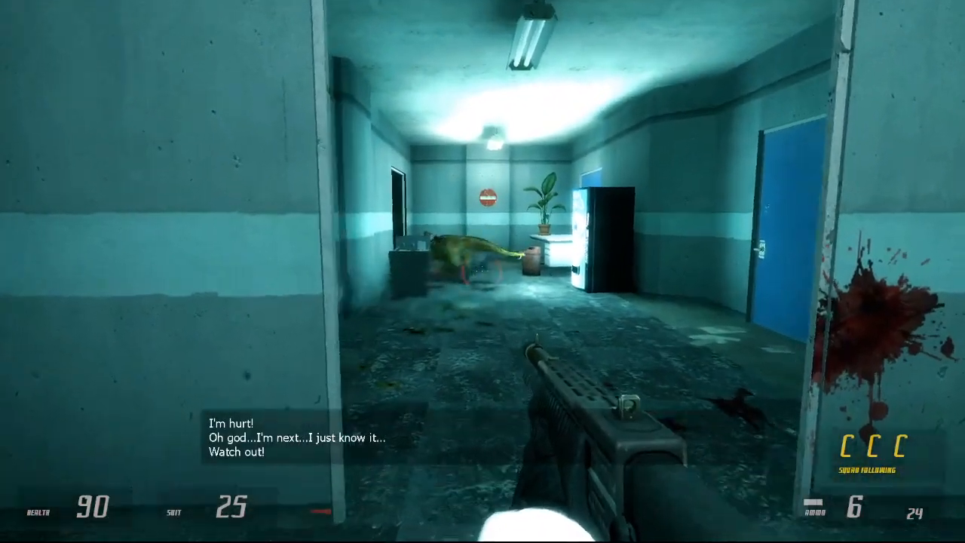
# Step: Back away from the charging bullsquid, kill it with the shotgun and reload
pyautogui.press('w')
pyautogui.press('s')
pyautogui.rightClick(482, 271)
pyautogui.press('s')
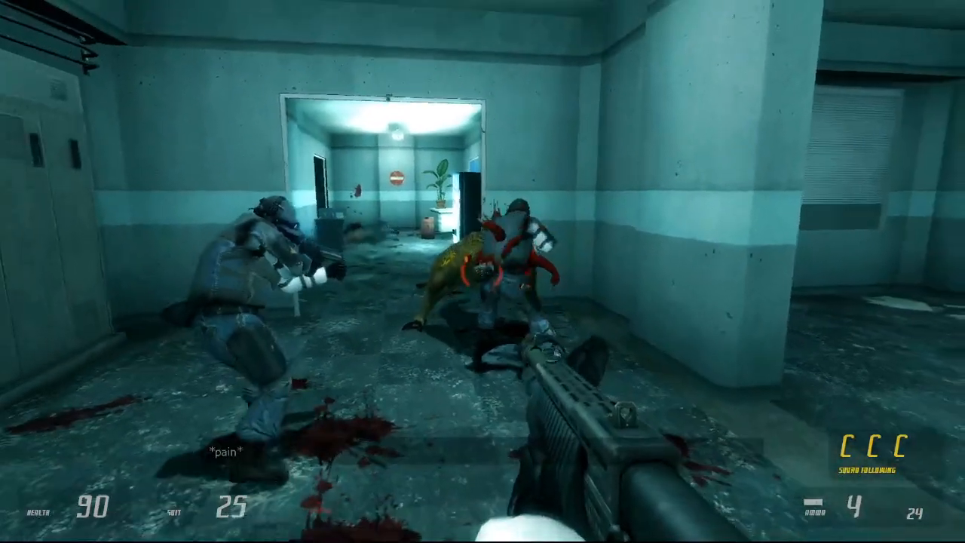
pyautogui.click(483, 271)
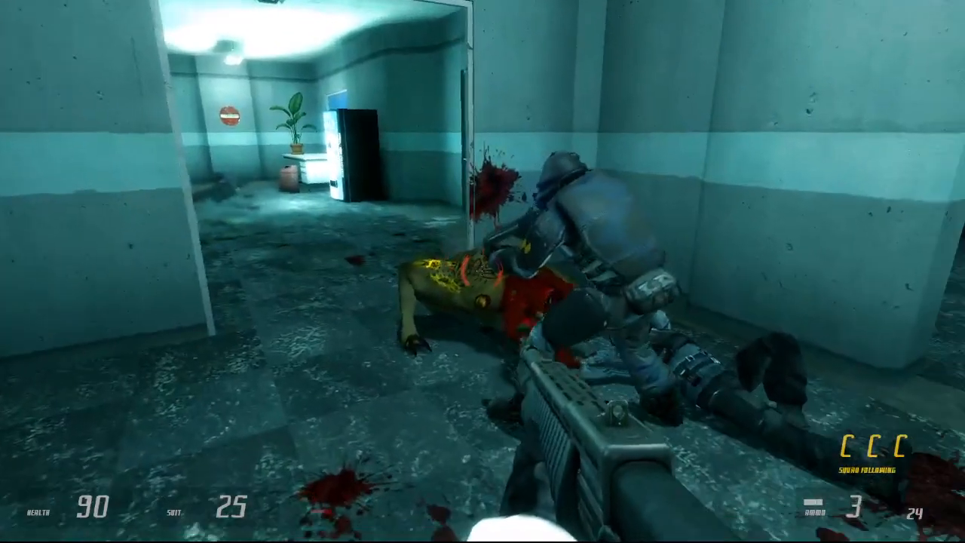
pyautogui.press('r')
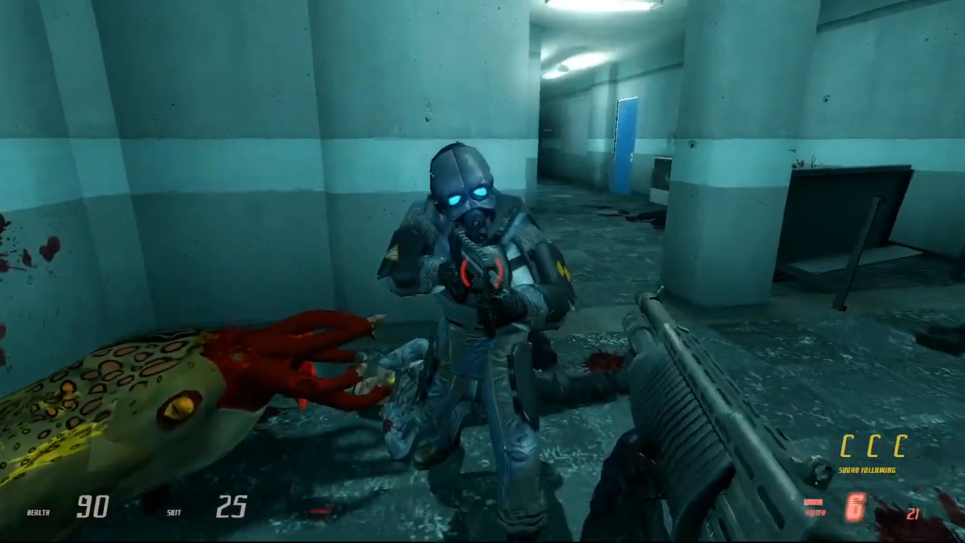
# Step: Move into the concrete crate room and attack the rebels with submachine gun fire and an SMG grenade
pyautogui.press('w')
pyautogui.press('w')
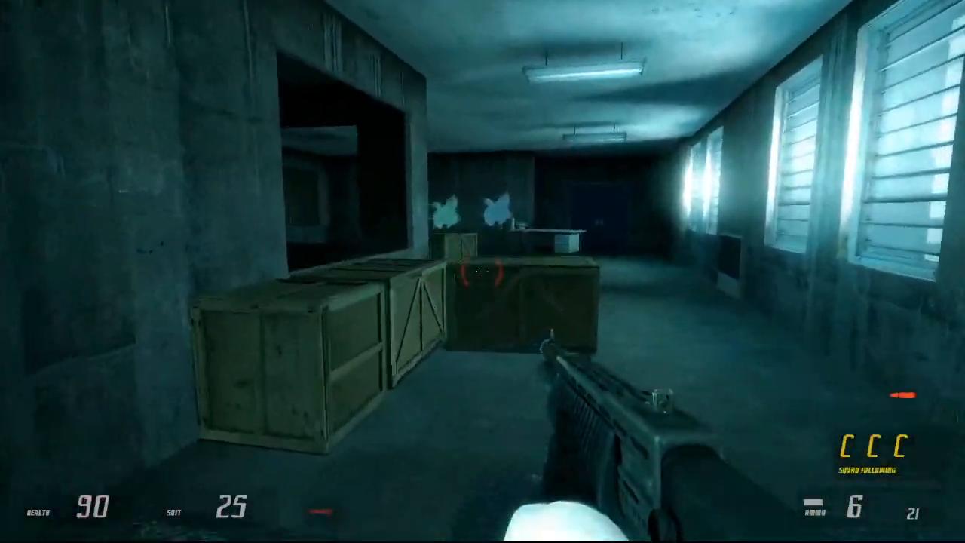
pyautogui.press('3')
pyautogui.click(483, 271)
pyautogui.click(482, 272)
pyautogui.press('w')
pyautogui.rightClick(483, 272)
pyautogui.press('d')
pyautogui.press('w')
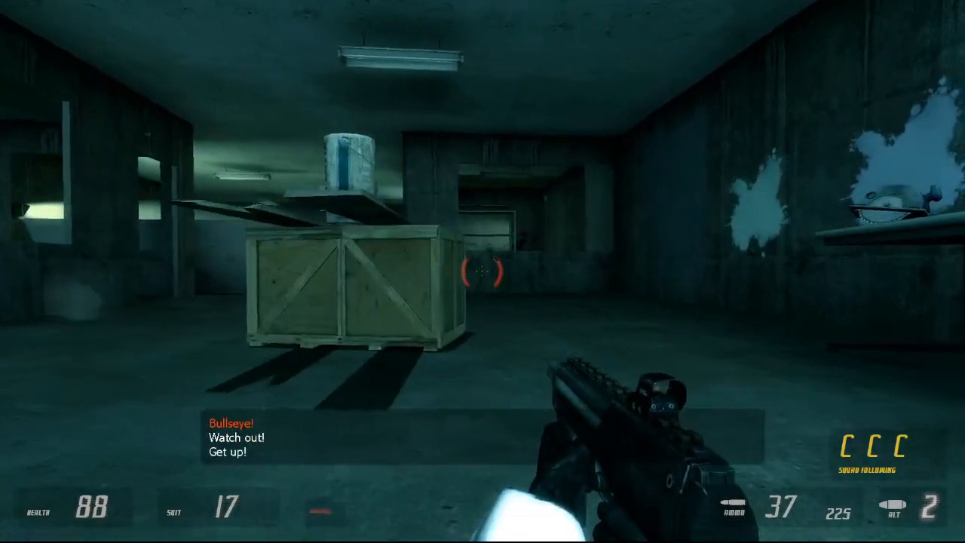
# Step: Fire the submachine gun past the crates toward the wall opening beside the bright floodlight
pyautogui.click(483, 272)
pyautogui.click(483, 271)
pyautogui.click(483, 271)
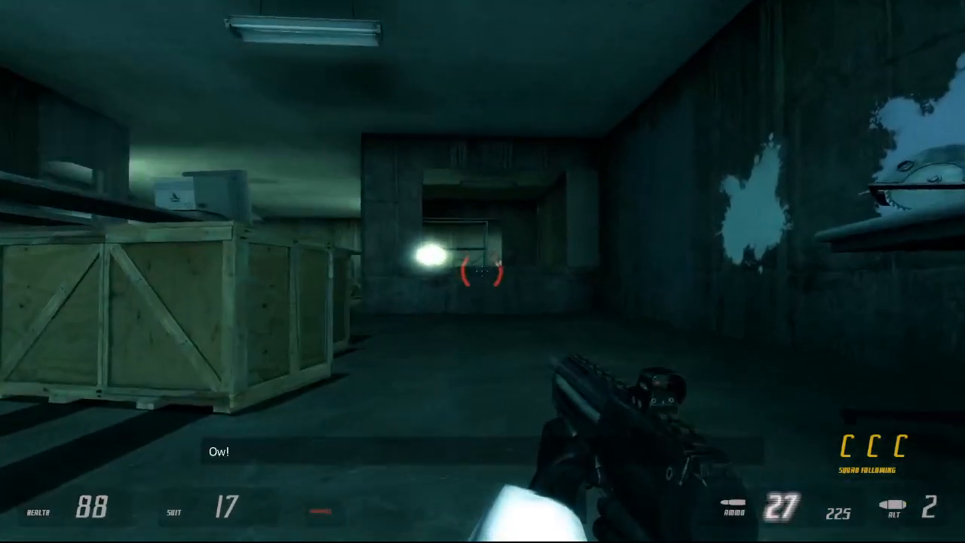
pyautogui.click(482, 272)
pyautogui.click(482, 272)
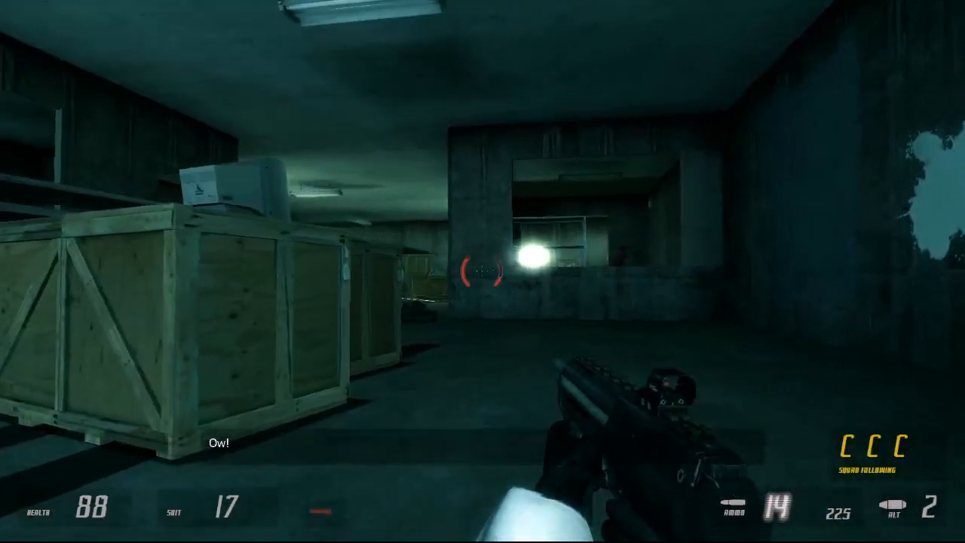
# Step: Launch an SMG grenade past the wall opening, switch to the shotgun and advance toward the bodies
pyautogui.rightClick(483, 271)
pyautogui.press('d')
pyautogui.press('w')
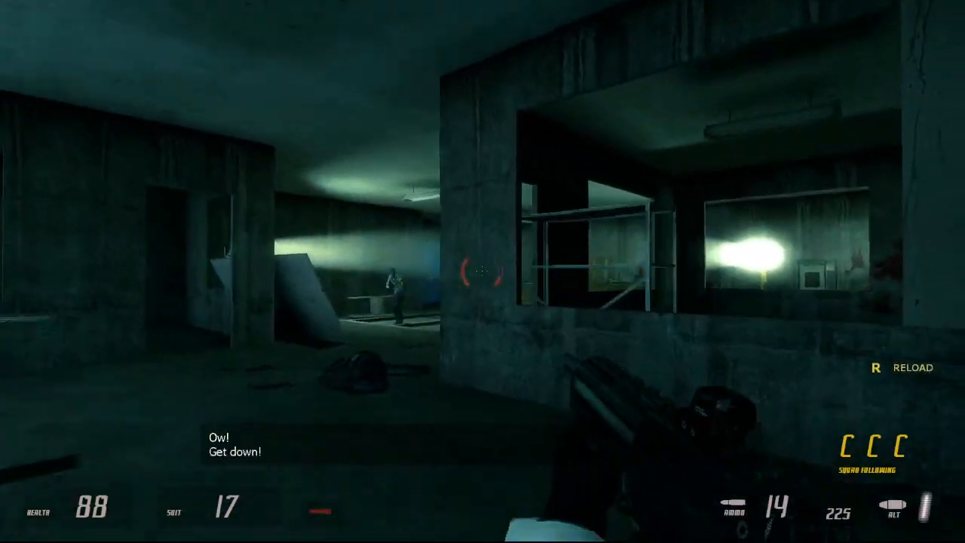
pyautogui.press('q')
pyautogui.press('w')
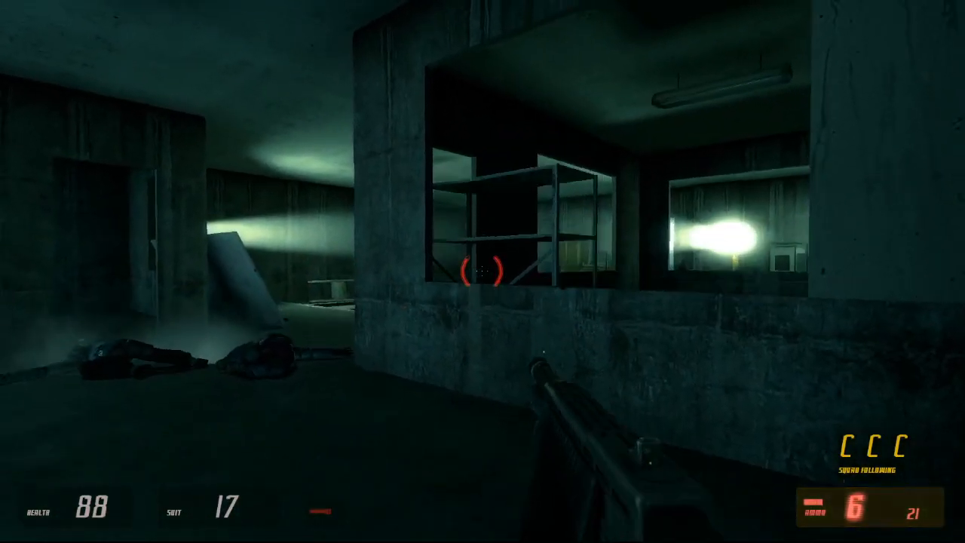
# Step: Order the squad to move ahead while sidestepping along the concrete wall beside the metal shelves
pyautogui.press('c')
pyautogui.press('d')
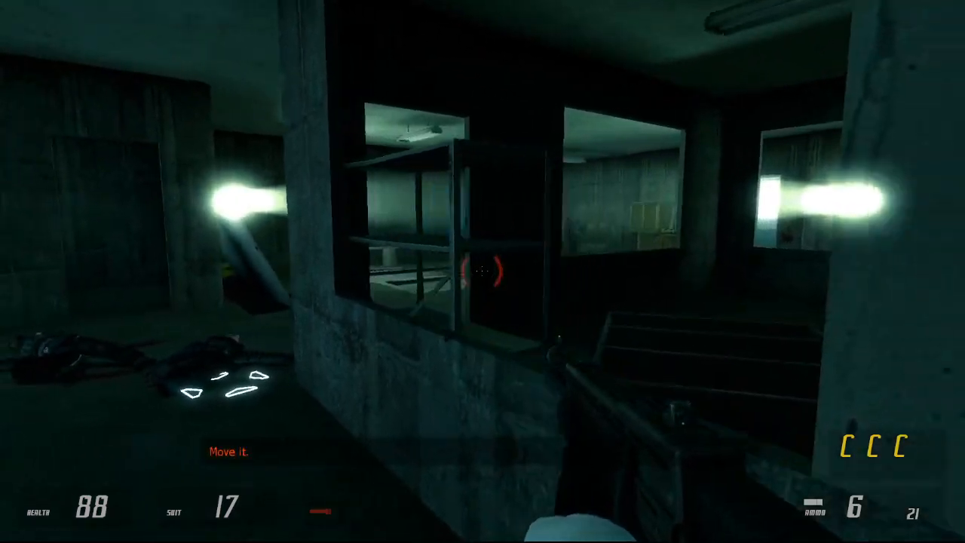
pyautogui.press('d')
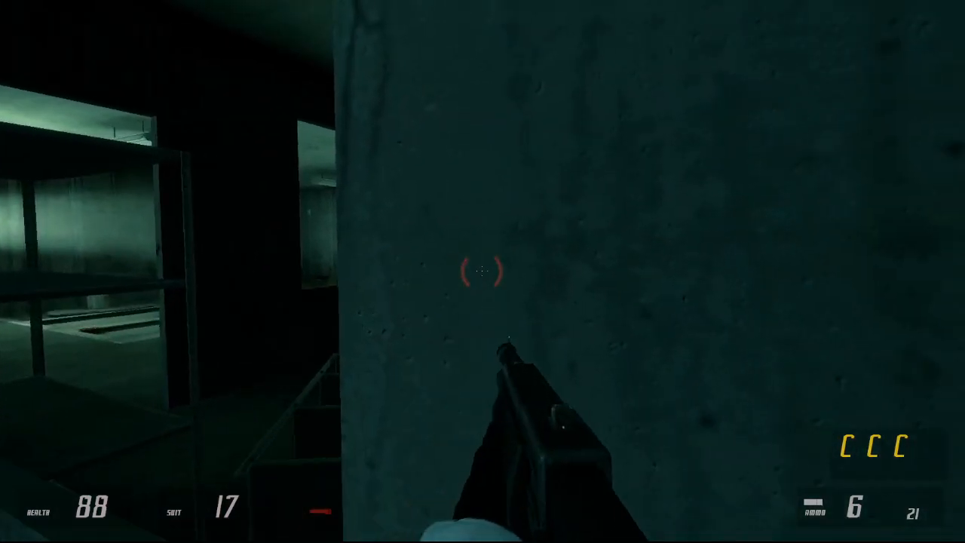
pyautogui.press('a')
pyautogui.press('a')
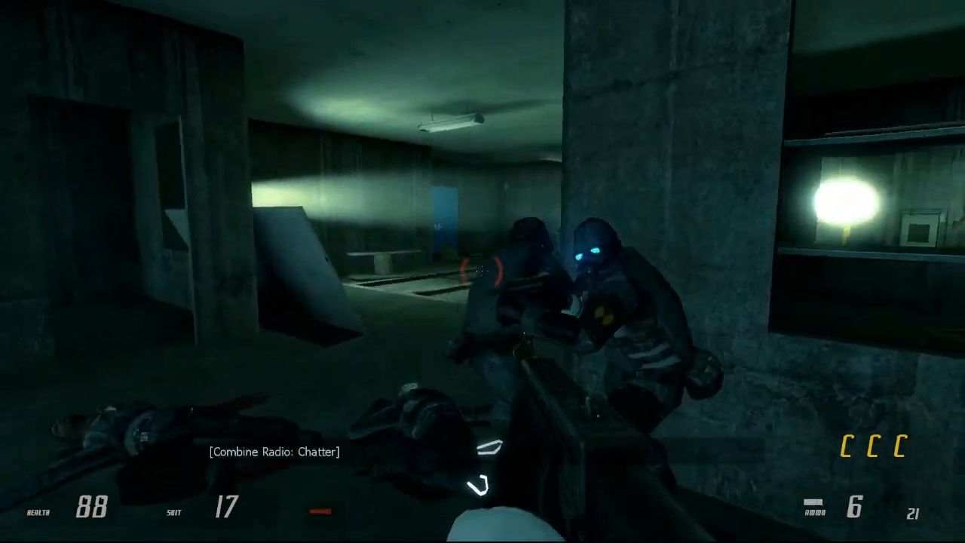
# Step: Pass the squad at the corner, call them back to following and advance into the floodlit room
pyautogui.press('w')
pyautogui.press('c')
pyautogui.press('c')
pyautogui.press('w')
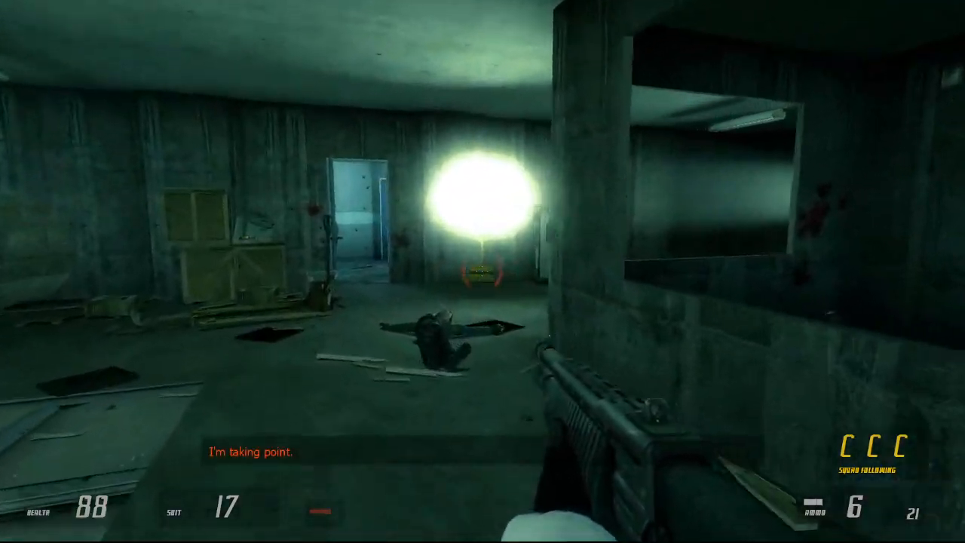
pyautogui.press('w')
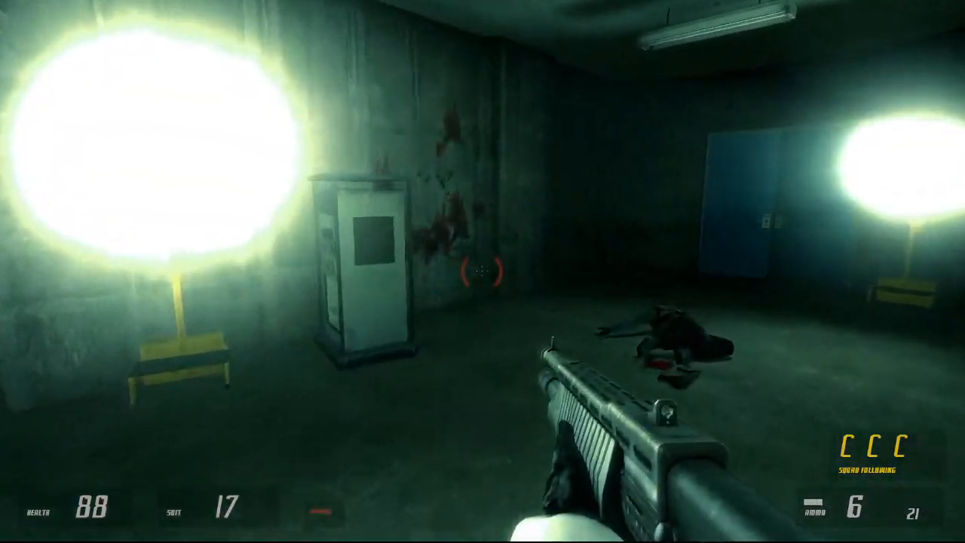
# Step: Examine the bloodstained concrete wall near the floodlight with the suit light on and off, and ready the pulse rifle
pyautogui.press('w')
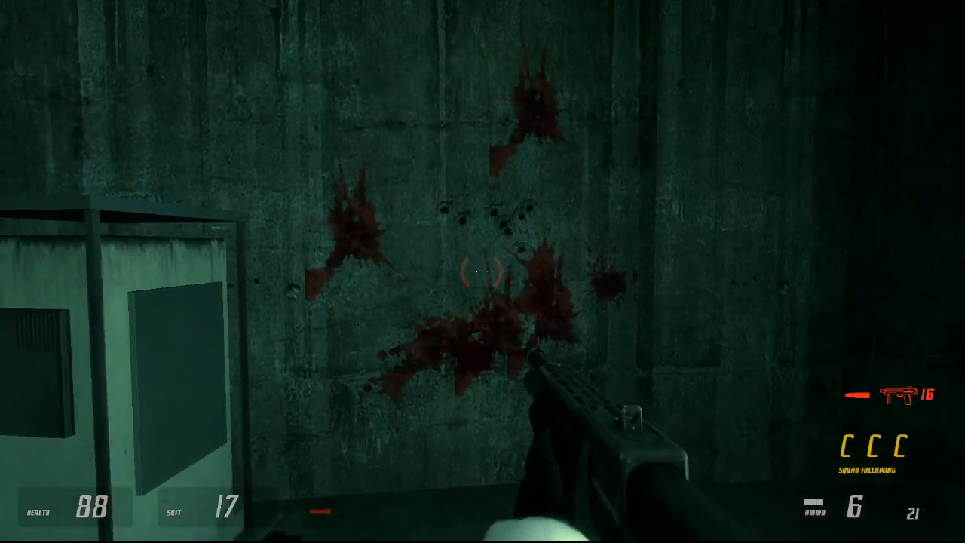
pyautogui.press('s')
pyautogui.press('a')
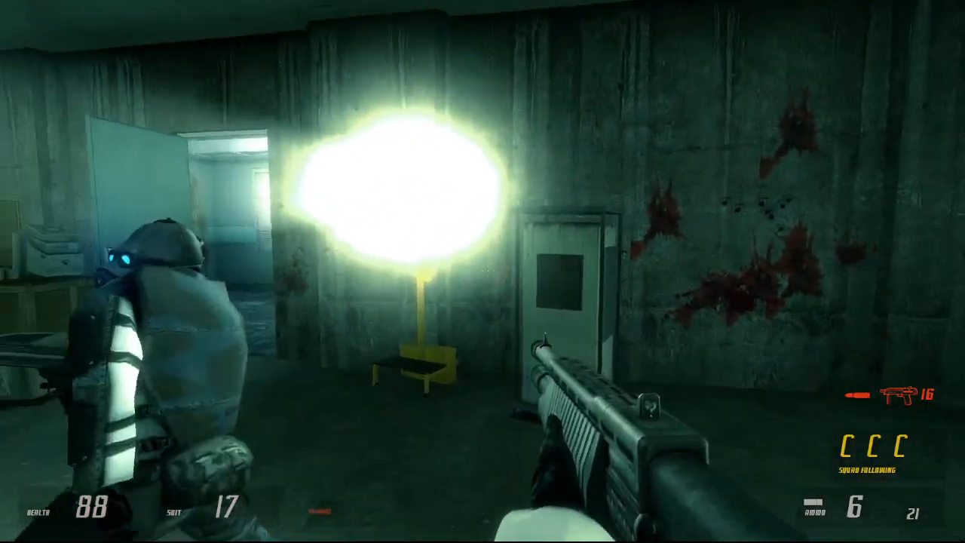
pyautogui.press('w')
pyautogui.press('f')
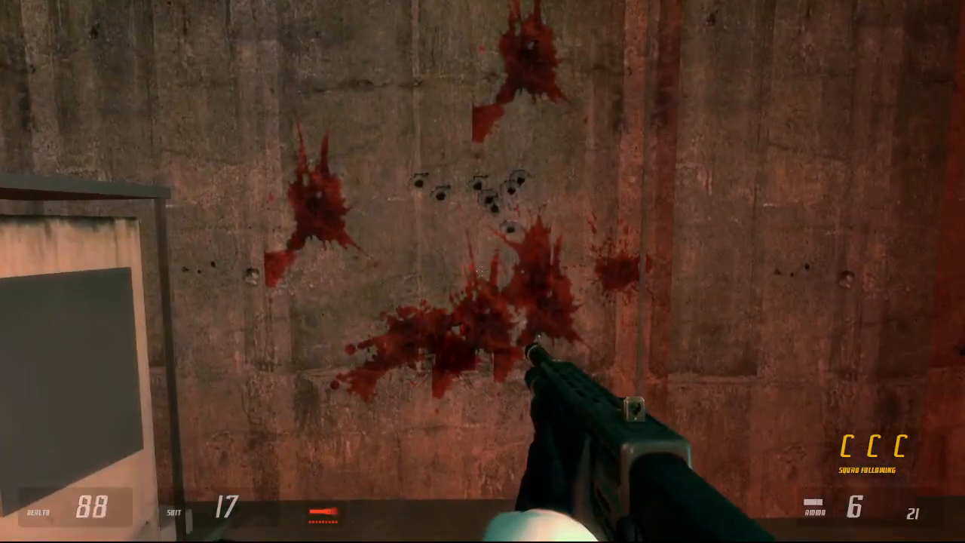
pyautogui.press('f')
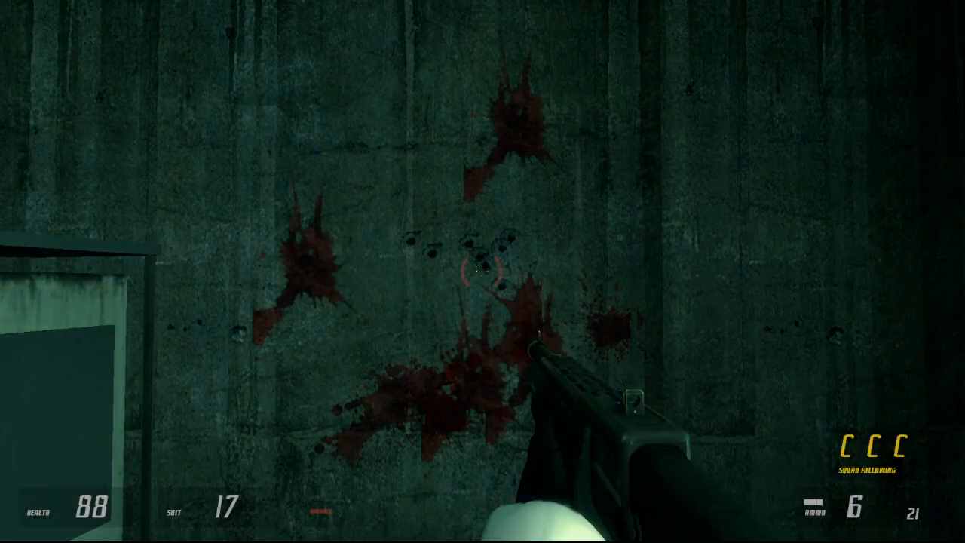
pyautogui.press('2')
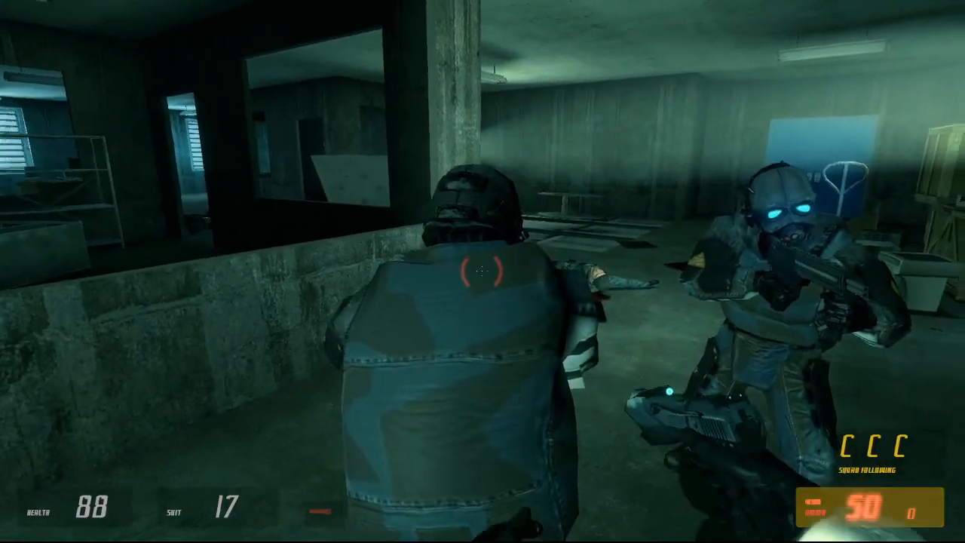
# Step: Shoot the squad soldier beside the white cabinet with the pistol and collect the dropped health and ammunition
pyautogui.click(483, 271)
pyautogui.click(483, 272)
pyautogui.click(483, 271)
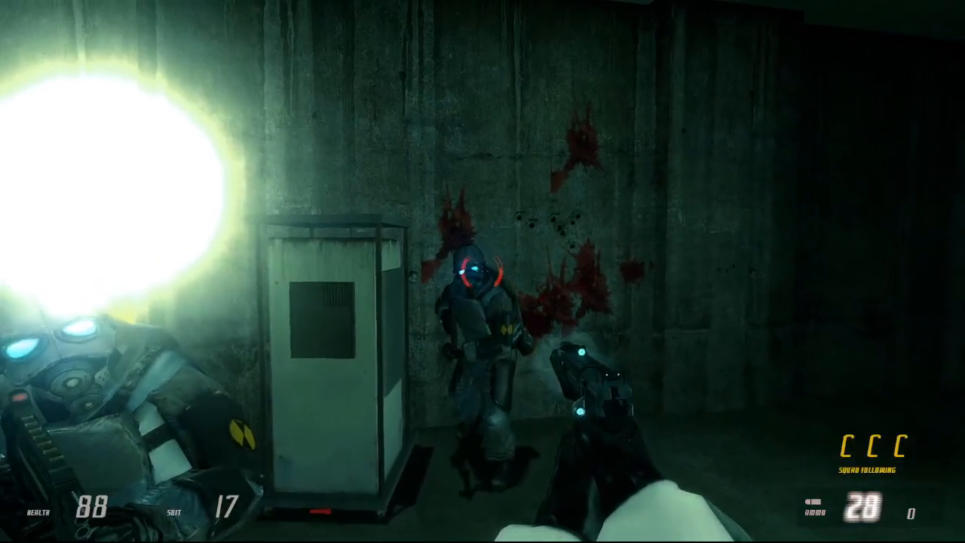
pyautogui.click(482, 271)
pyautogui.press('d')
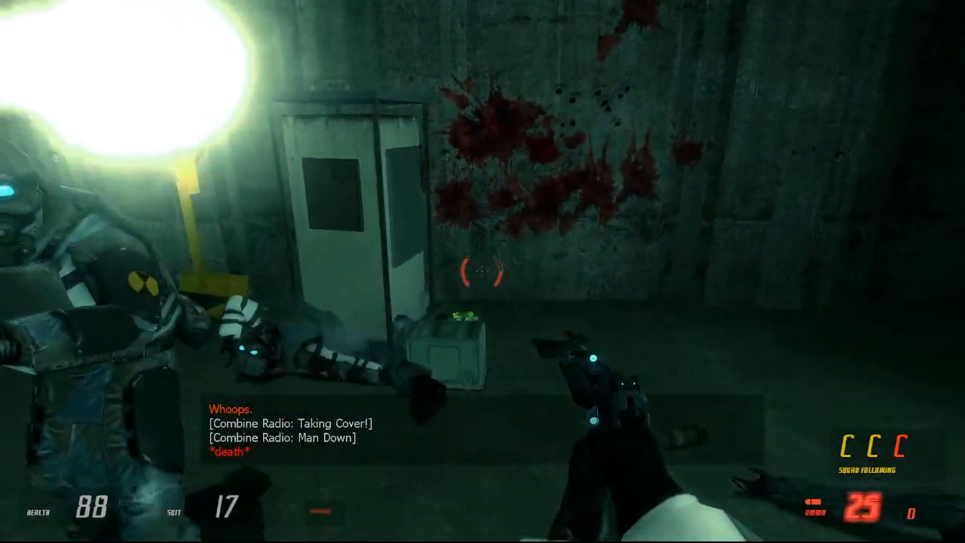
pyautogui.press('w')
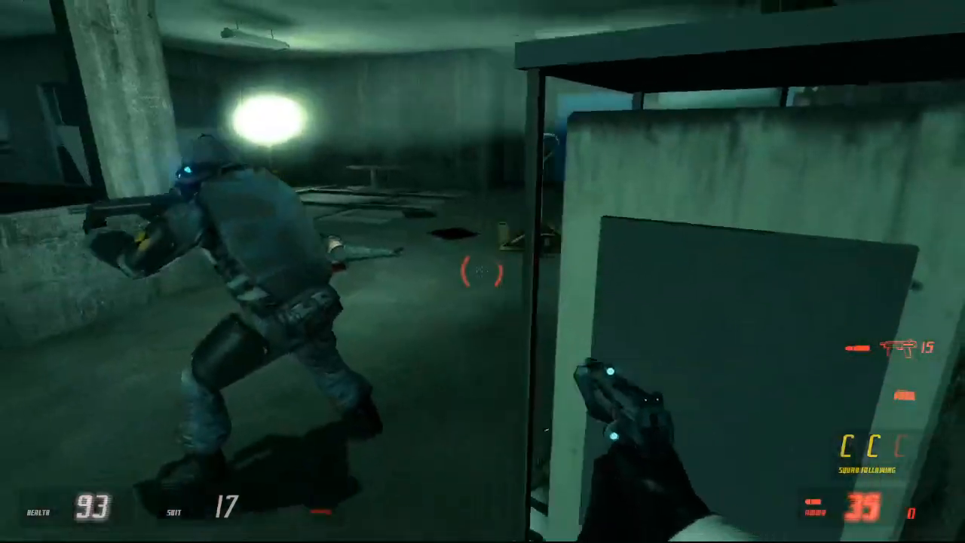
pyautogui.press('w')
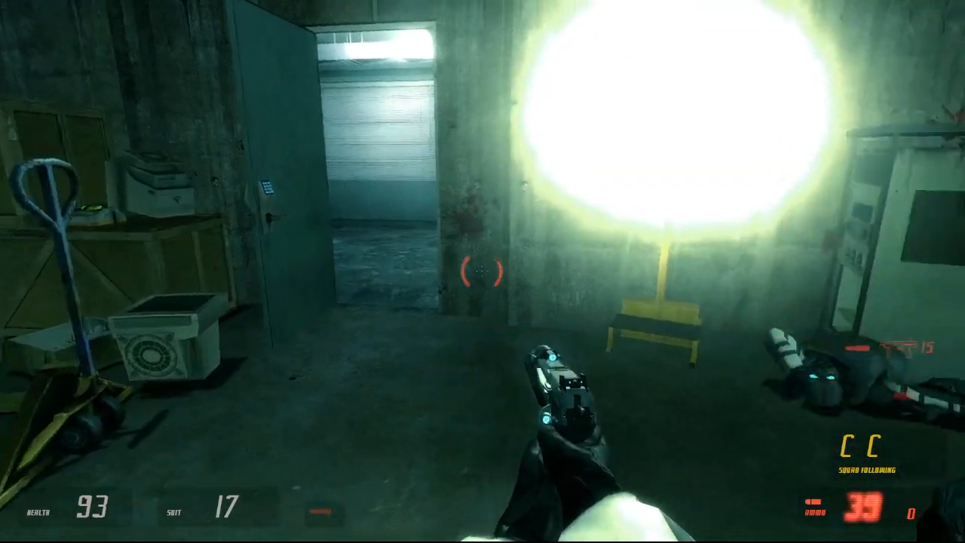
# Step: Shoot the second squad soldier near the floodlit cabinet and pick up the supplies dropped there
pyautogui.click(483, 272)
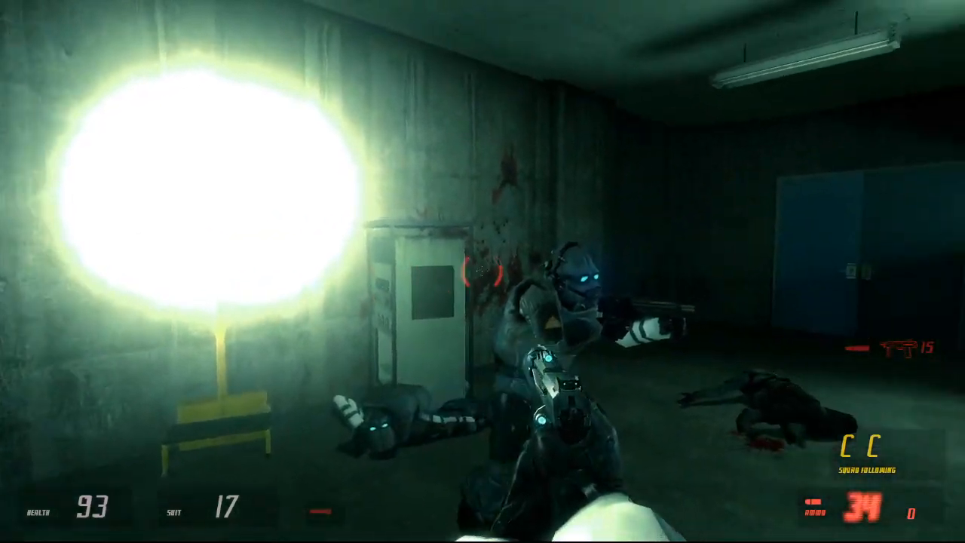
pyautogui.click(483, 272)
pyautogui.click(482, 271)
pyautogui.click(482, 272)
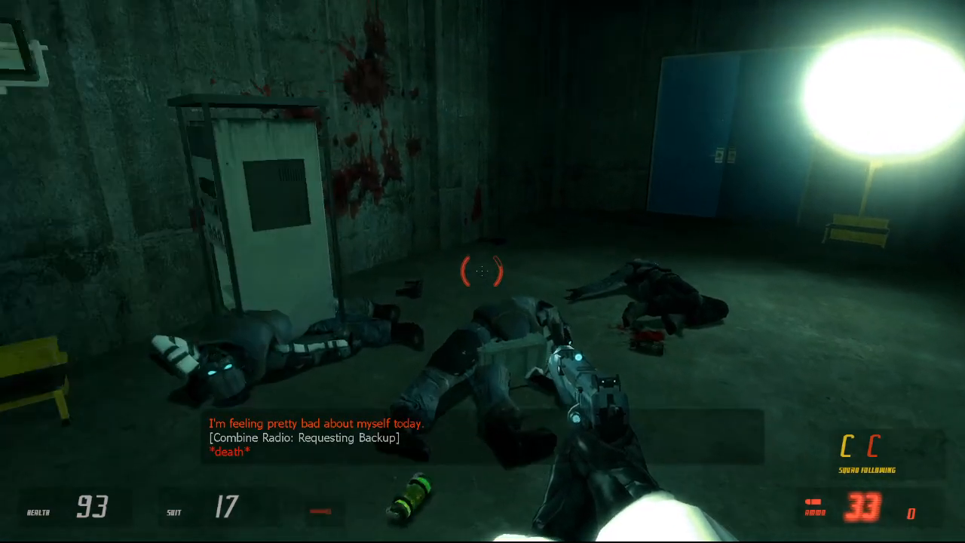
pyautogui.press('w')
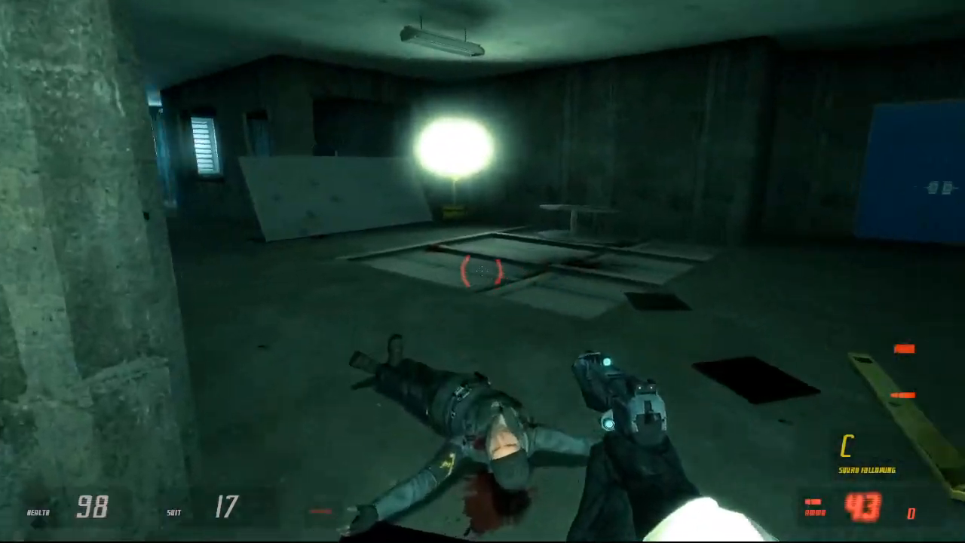
# Step: Pass the body by the pillar and collect the health item on the wooden crates beside the open door
pyautogui.press('w')
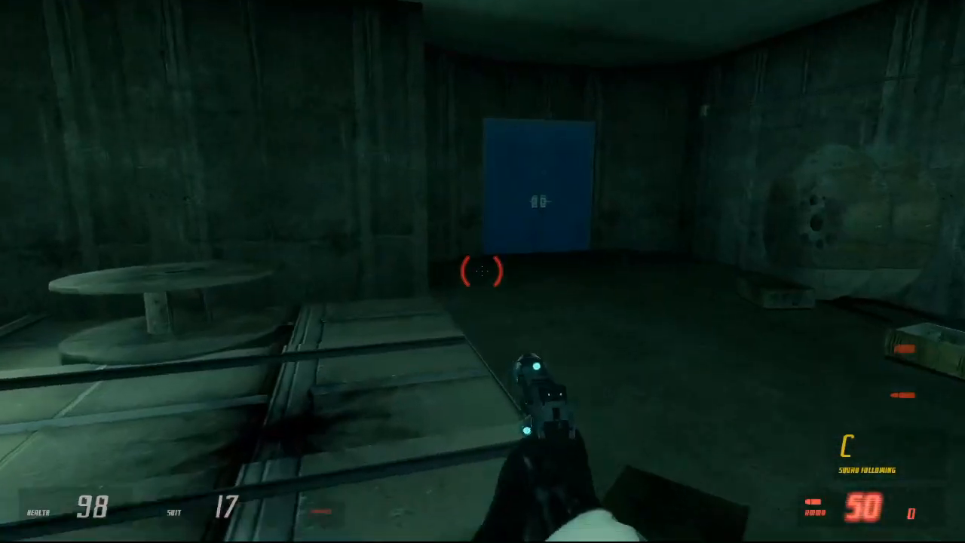
pyautogui.press('w')
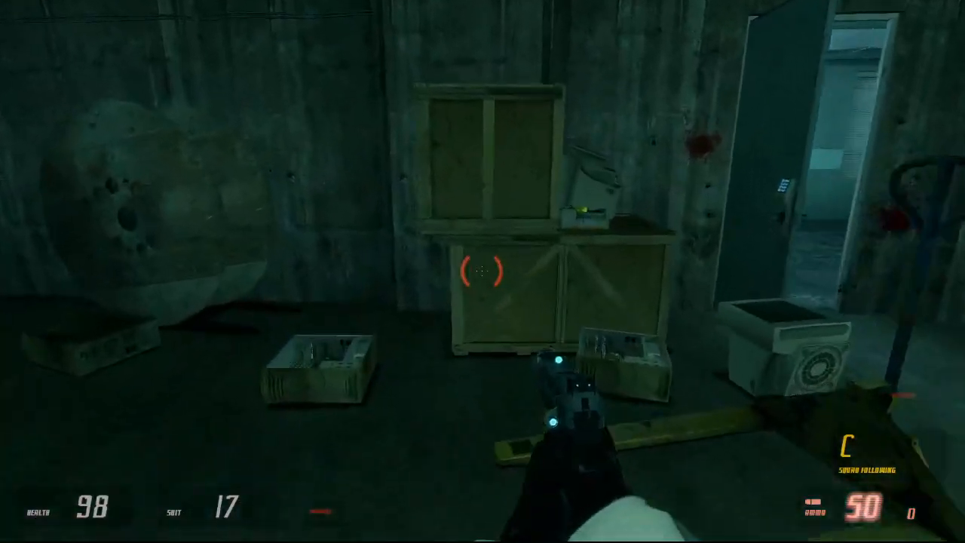
pyautogui.press('s')
pyautogui.press('w')
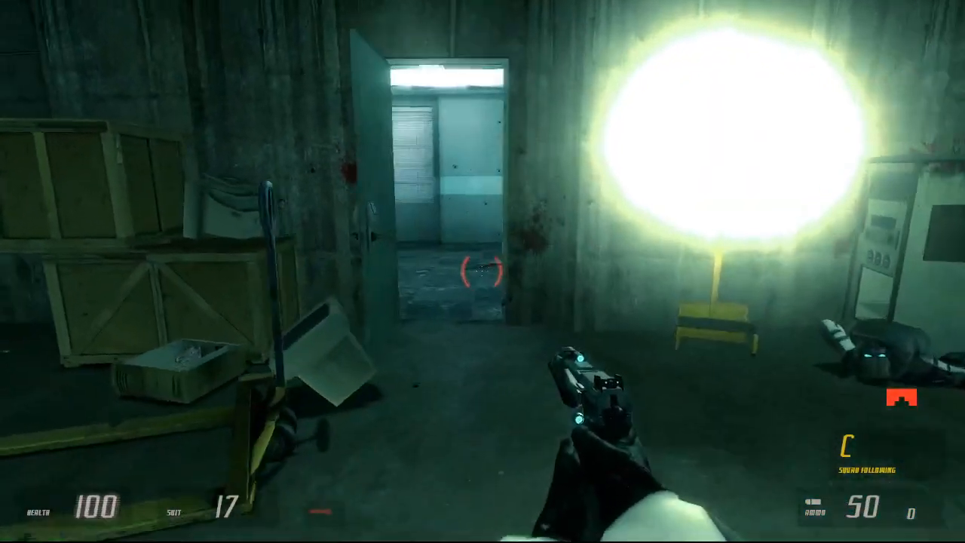
# Step: Cross the dark windowed room past the bodies and crates, and enter the teal-walled area with the pistol ready
pyautogui.press('q')
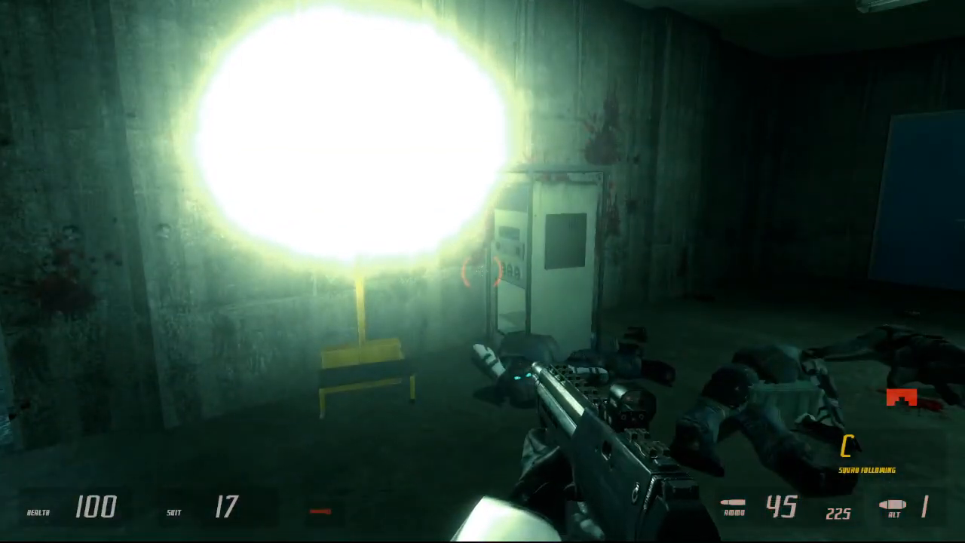
pyautogui.press('w')
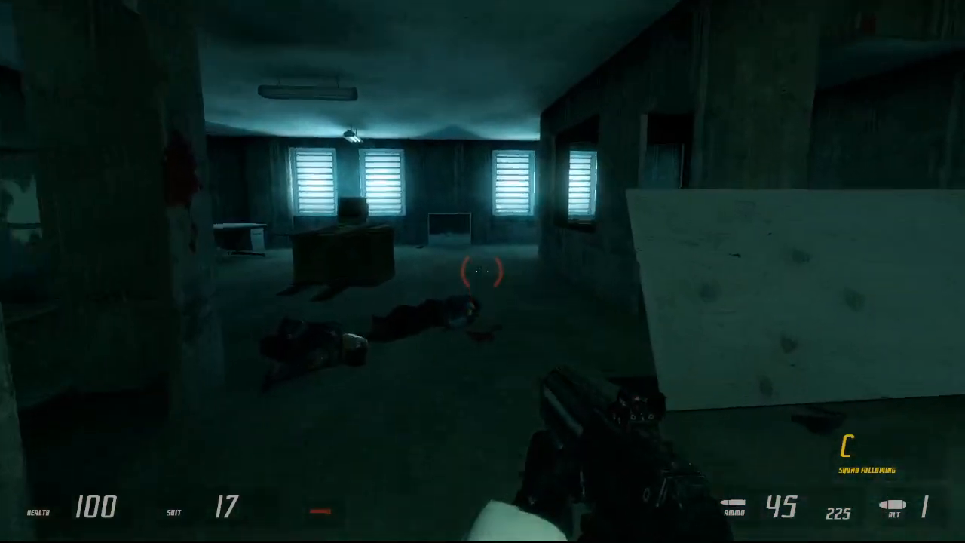
pyautogui.press('w')
pyautogui.press('w')
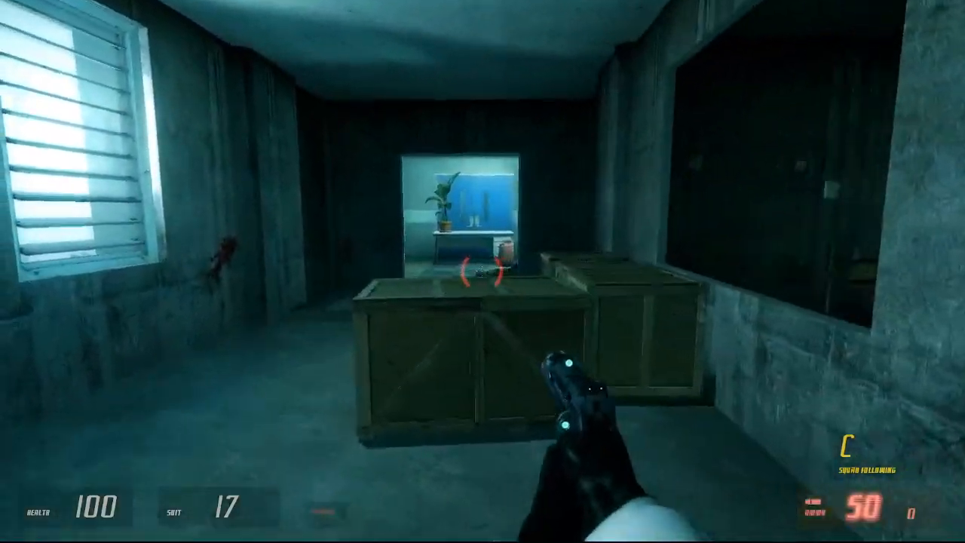
# Step: Shoot the last squad soldier in the teal doorway and advance to the windowed corridor
pyautogui.press('w')
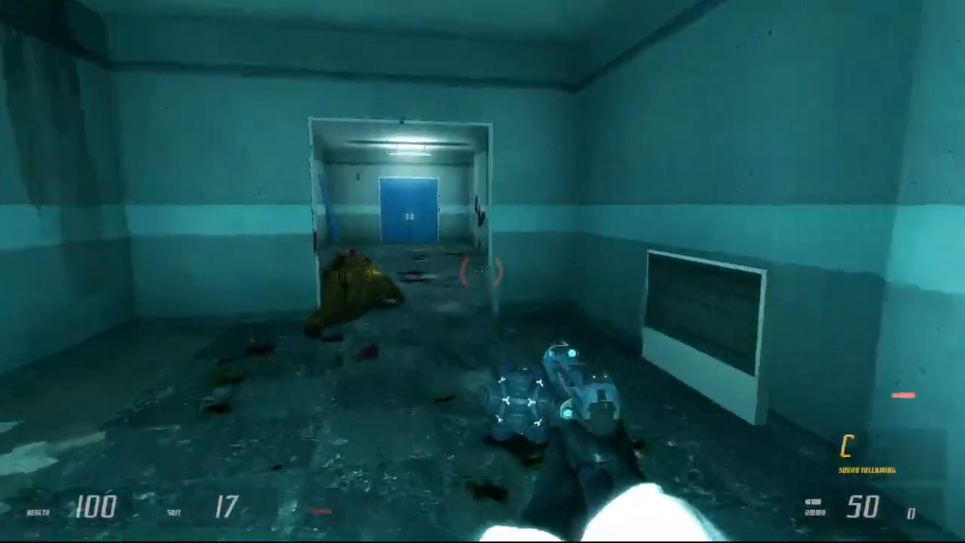
pyautogui.press('w')
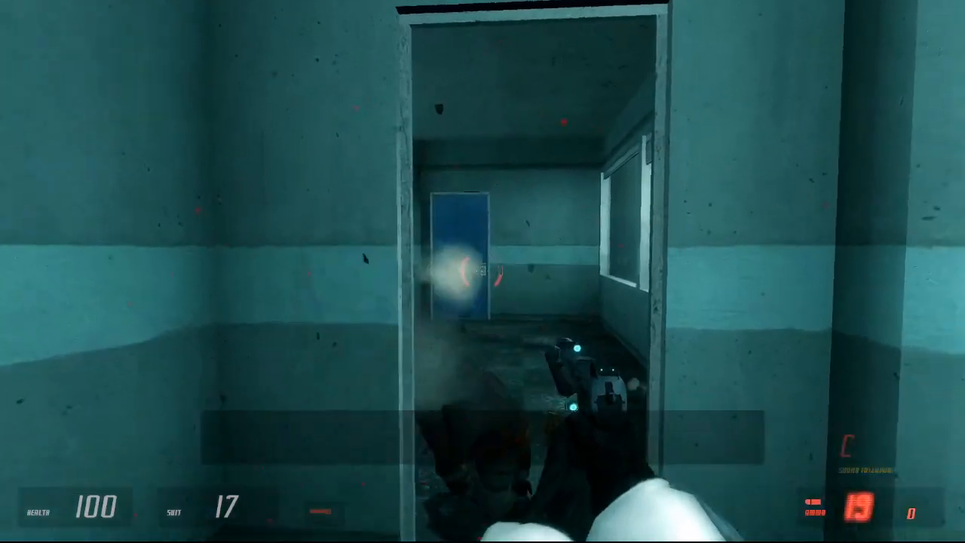
pyautogui.press('w')
pyautogui.press('w')
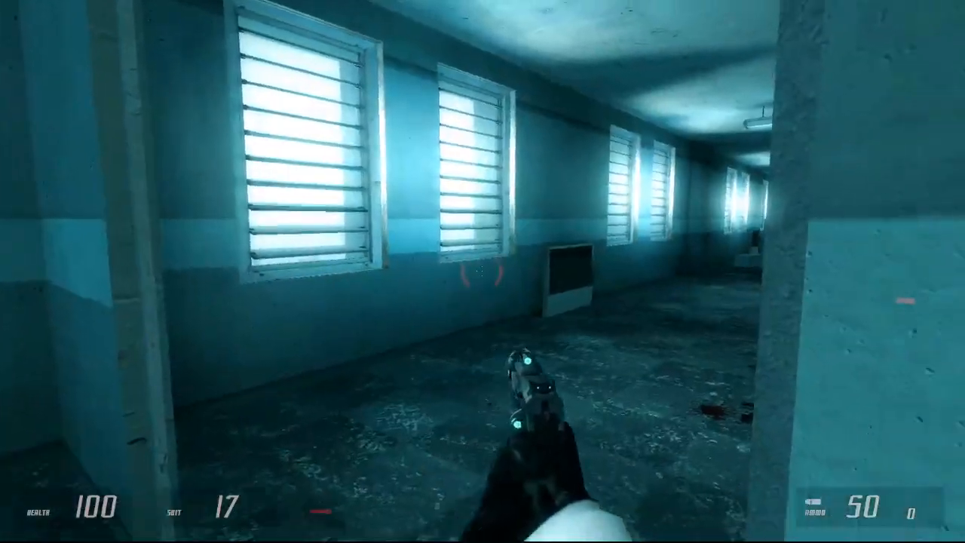
# Step: Follow the windowed corridor past the bloodstained panel to the dark doorway near the potted plant, readying the SMG
pyautogui.press('w')
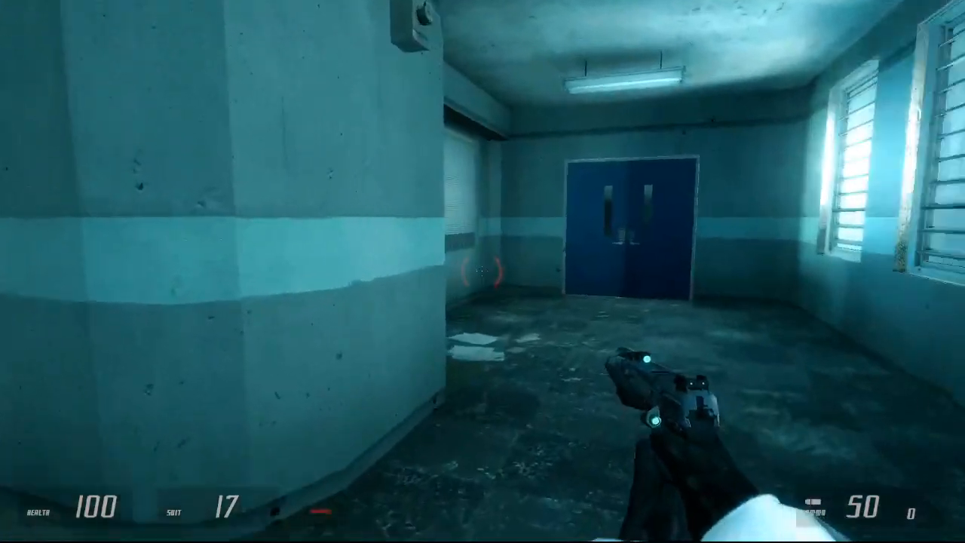
pyautogui.press('w')
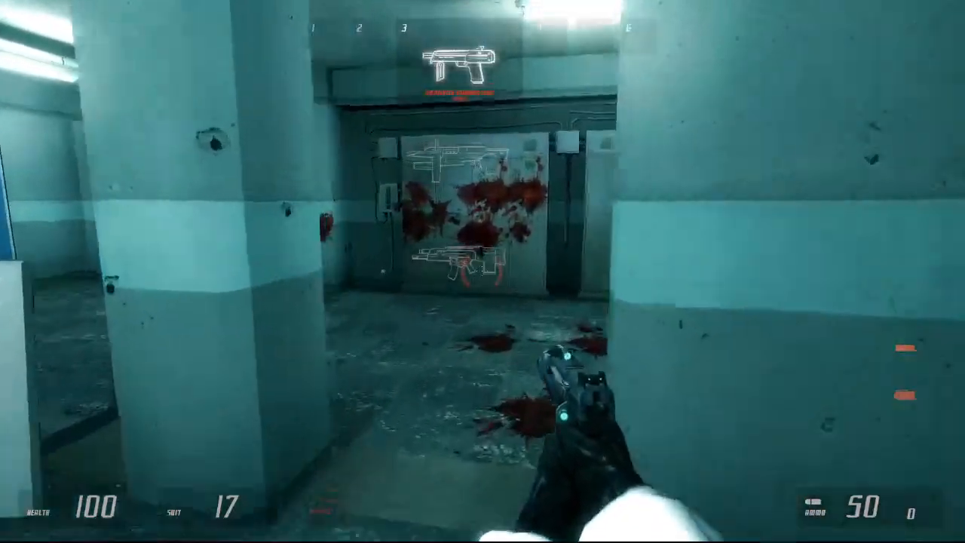
pyautogui.press('w')
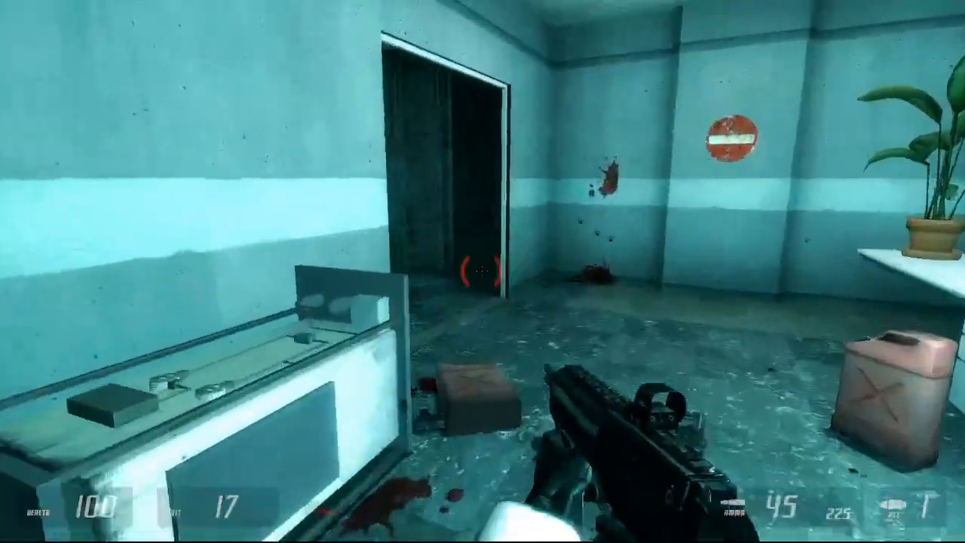
# Step: Return through the dark room to the floodlight and the white cabinet against the bloodstained wall
pyautogui.press('w')
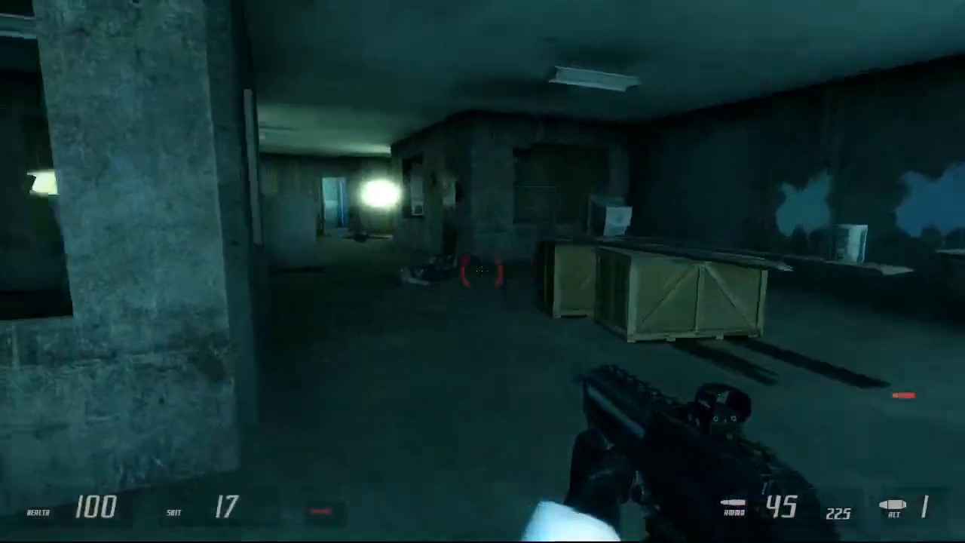
pyautogui.press('w')
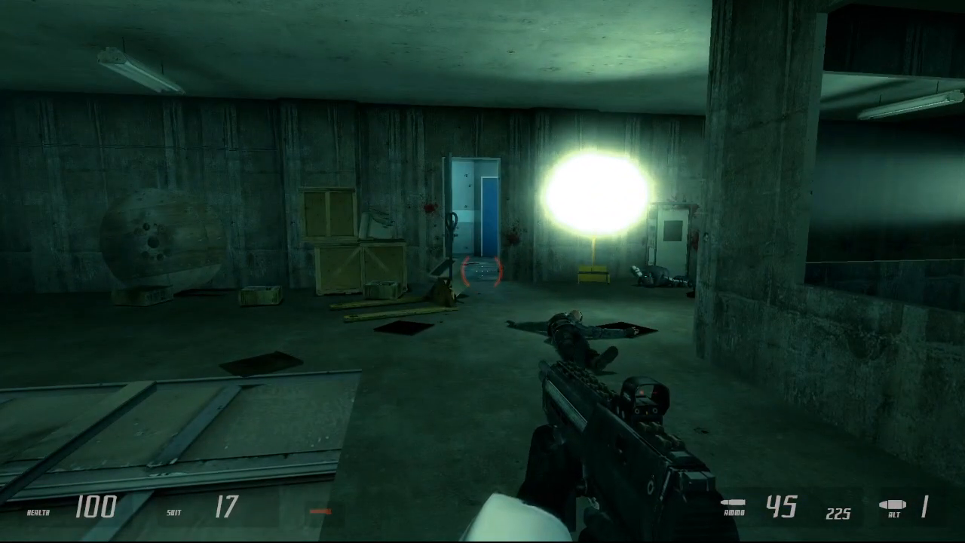
pyautogui.press('w')
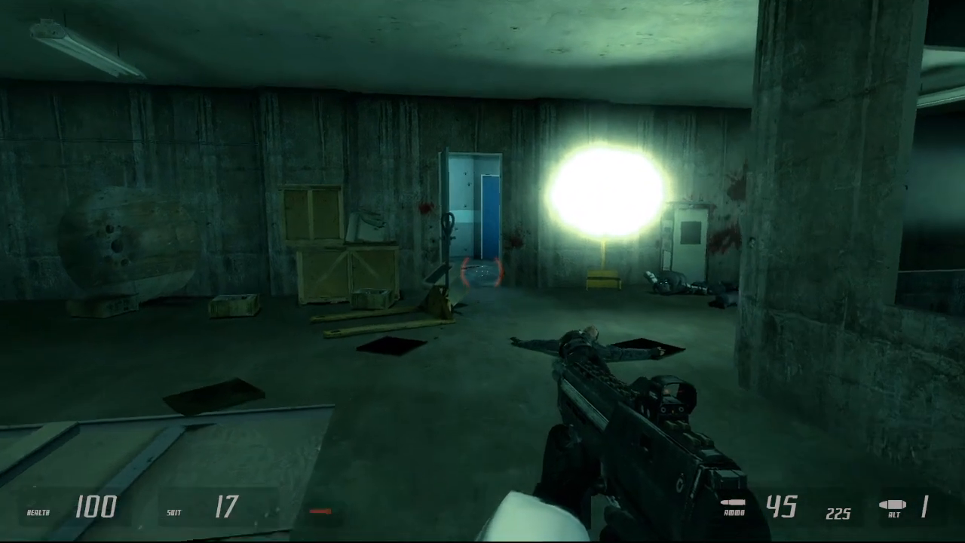
pyautogui.press('w')
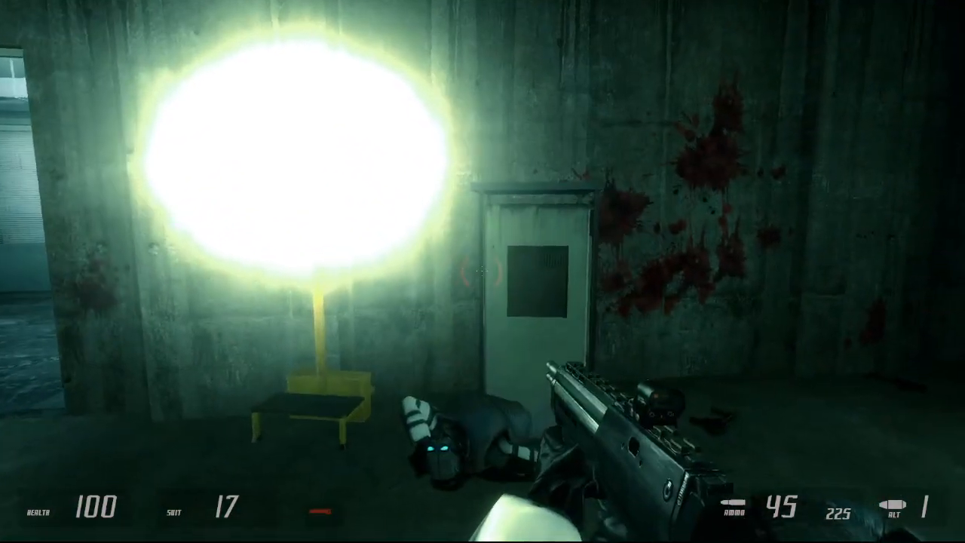
# Step: Switch to the pistol, pick up the dark tile beside the body and throw it toward the wooden crates
pyautogui.press('2')
pyautogui.press('w')
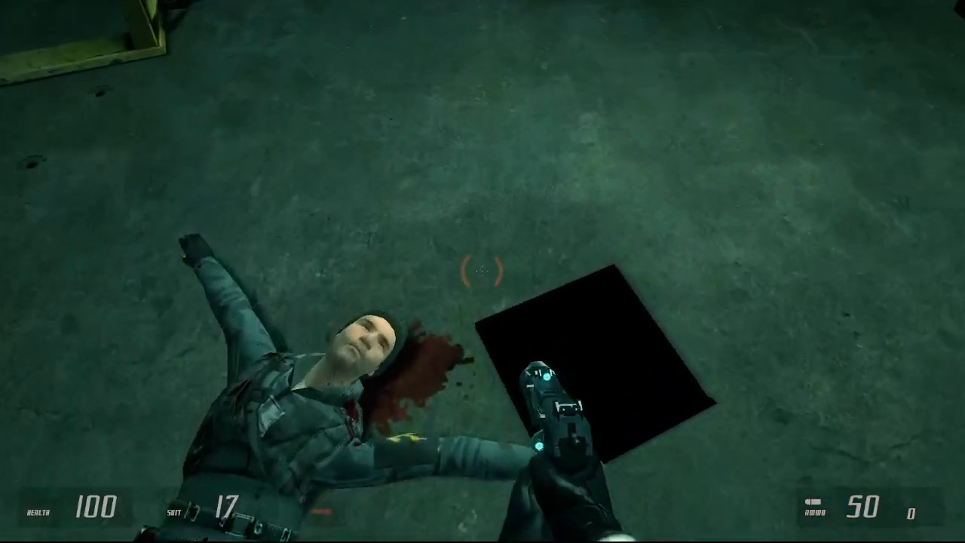
pyautogui.press('e')
pyautogui.click(482, 271)
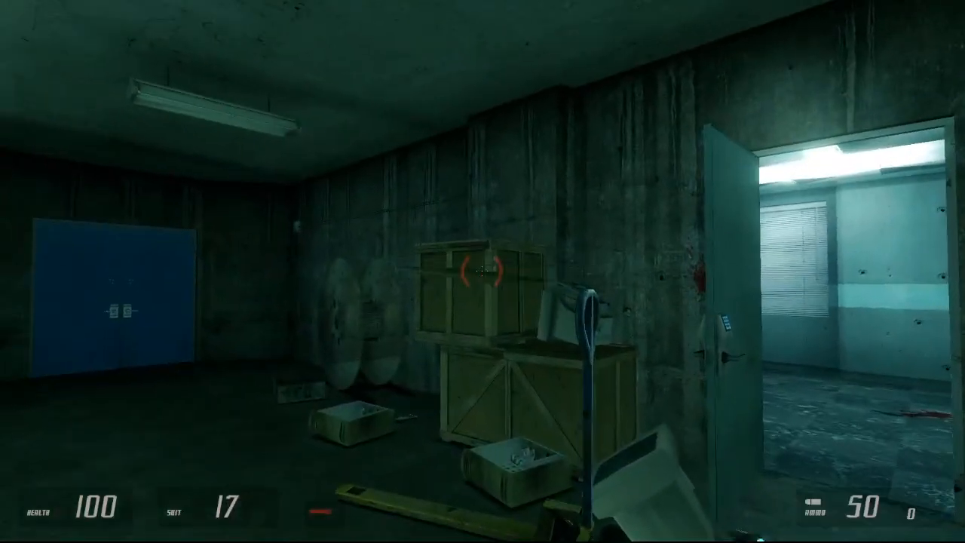
pyautogui.press('w')
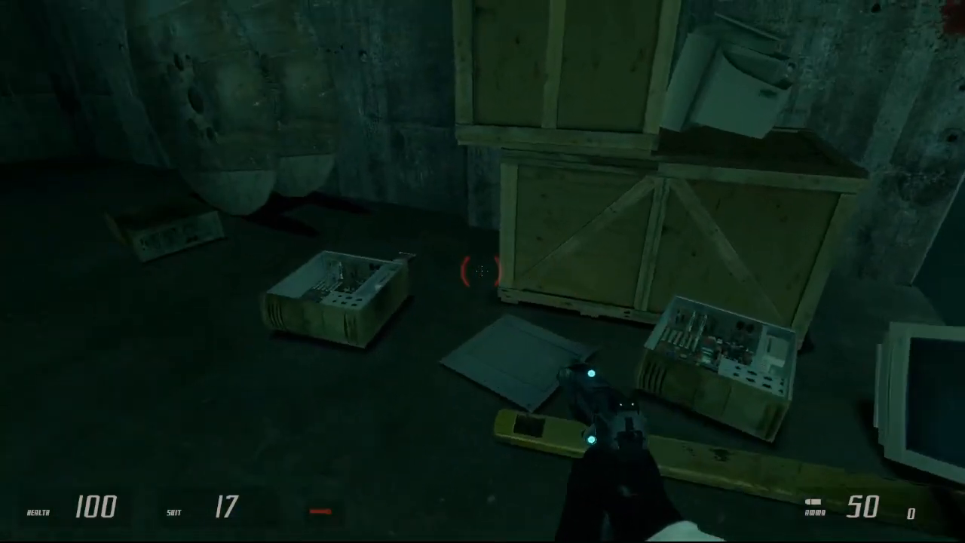
# Step: Equip the red-topped grenade, throw it toward the crates and back away with the pistol ready
pyautogui.press('5')
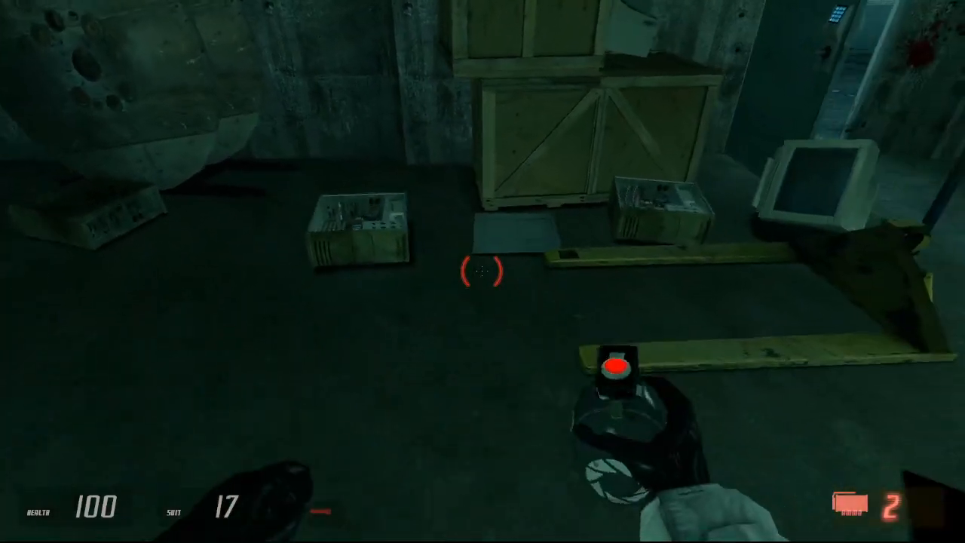
pyautogui.press('s')
pyautogui.press('s')
pyautogui.press('q')
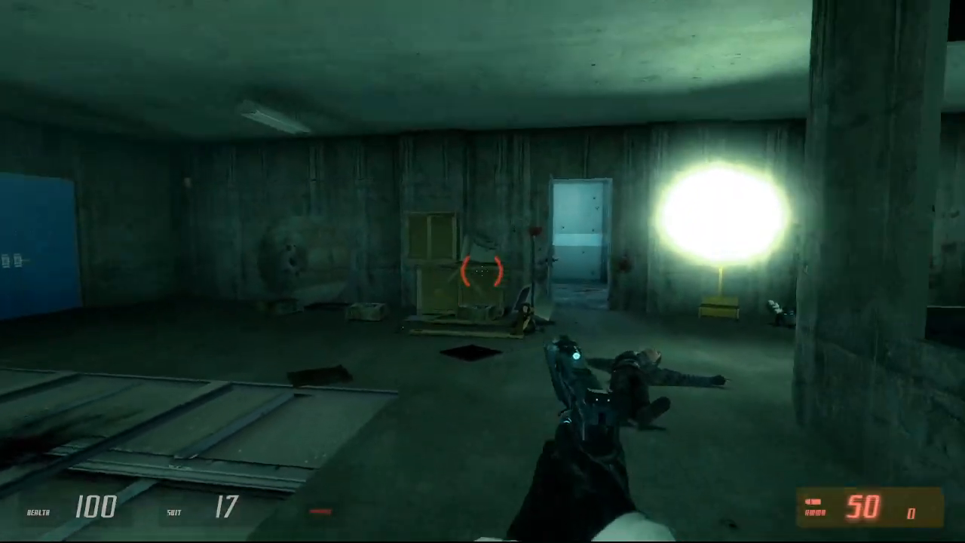
pyautogui.press('s')
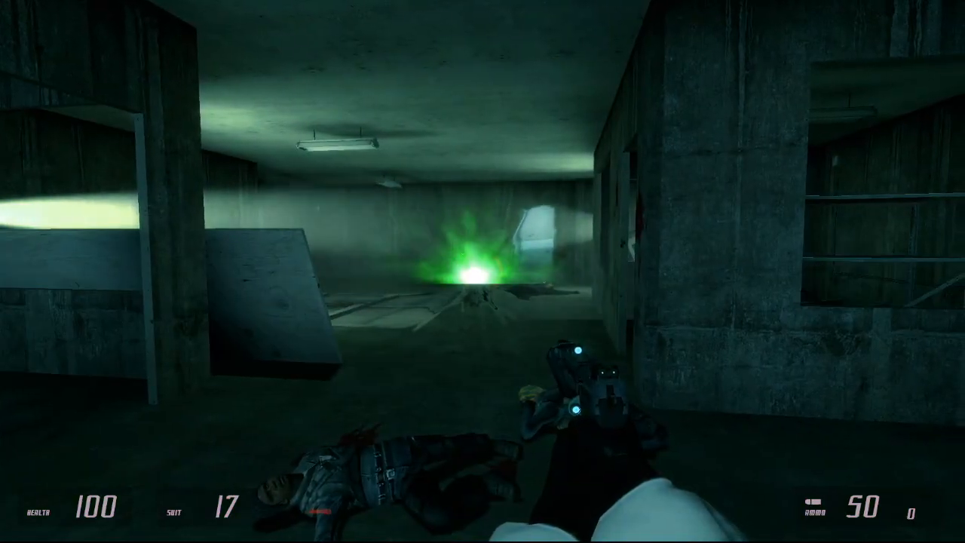
# Step: Fire the pistol at the alien creature while retreating past the bodies and the wooden crate
pyautogui.click(483, 272)
pyautogui.click(483, 271)
pyautogui.press('s')
pyautogui.click(483, 271)
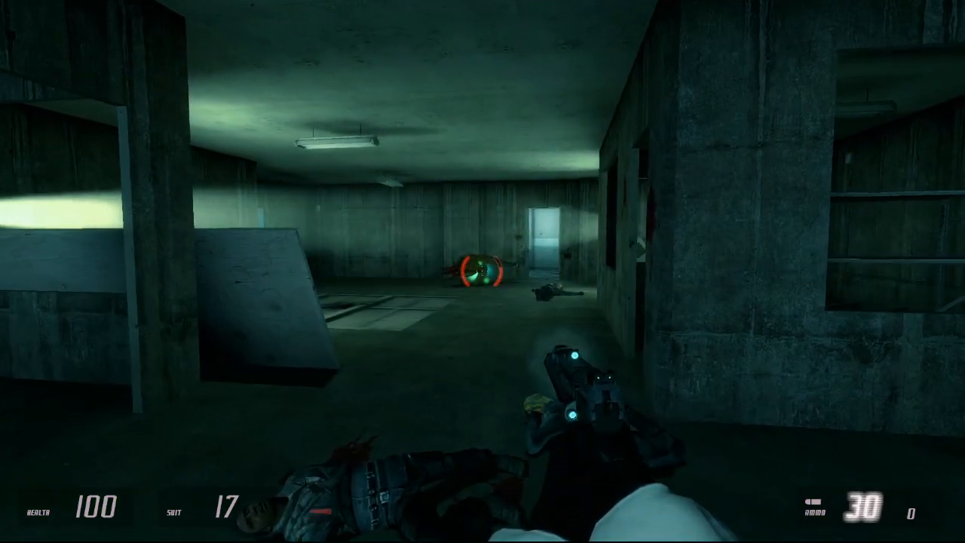
pyautogui.click(483, 271)
pyautogui.click(483, 272)
pyautogui.click(483, 272)
pyautogui.press('s')
pyautogui.click(482, 272)
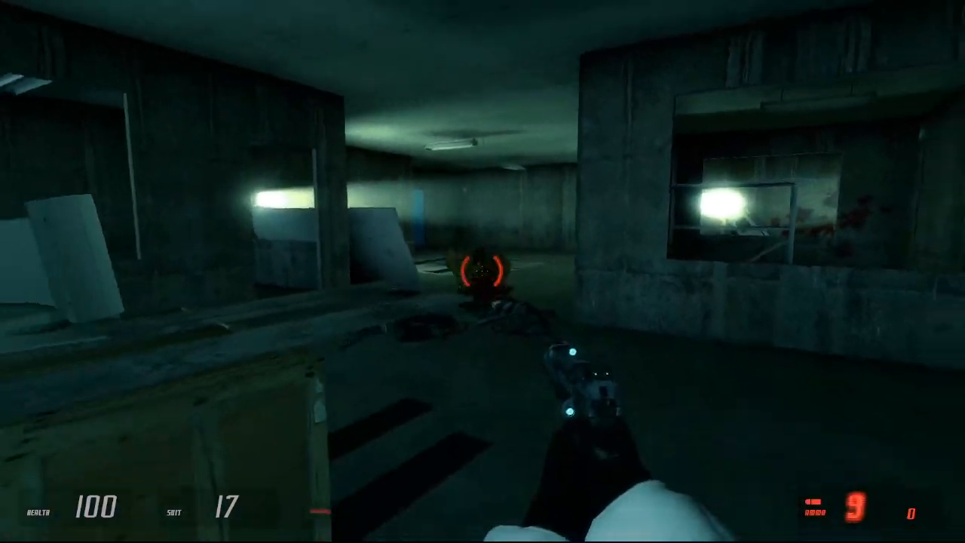
# Step: Kill the creature with the shotgun while circling the wooden crates, and reload
pyautogui.click(483, 271)
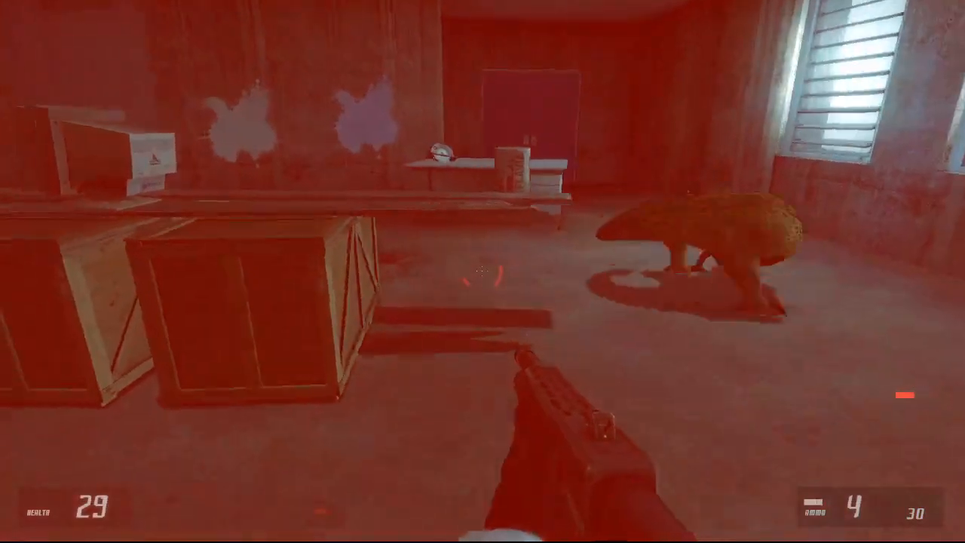
pyautogui.click(482, 272)
pyautogui.click(483, 271)
pyautogui.press('s')
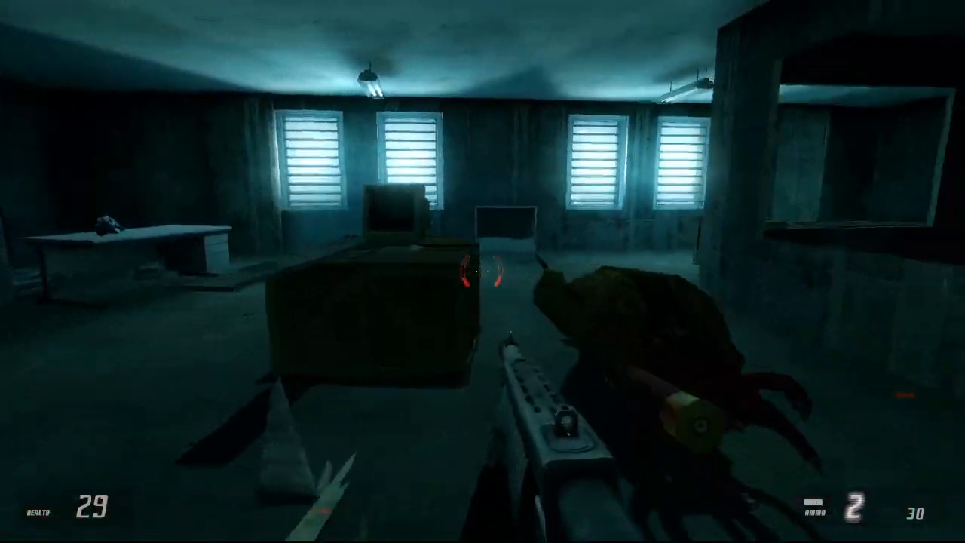
pyautogui.press('a')
pyautogui.press('w')
pyautogui.press('r')
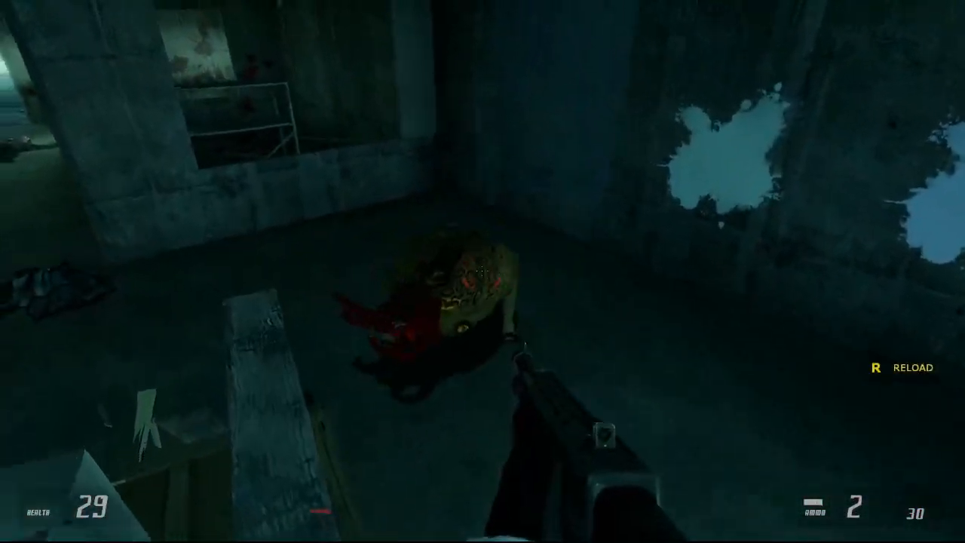
pyautogui.press('s')
pyautogui.press('r')
pyautogui.press('d')
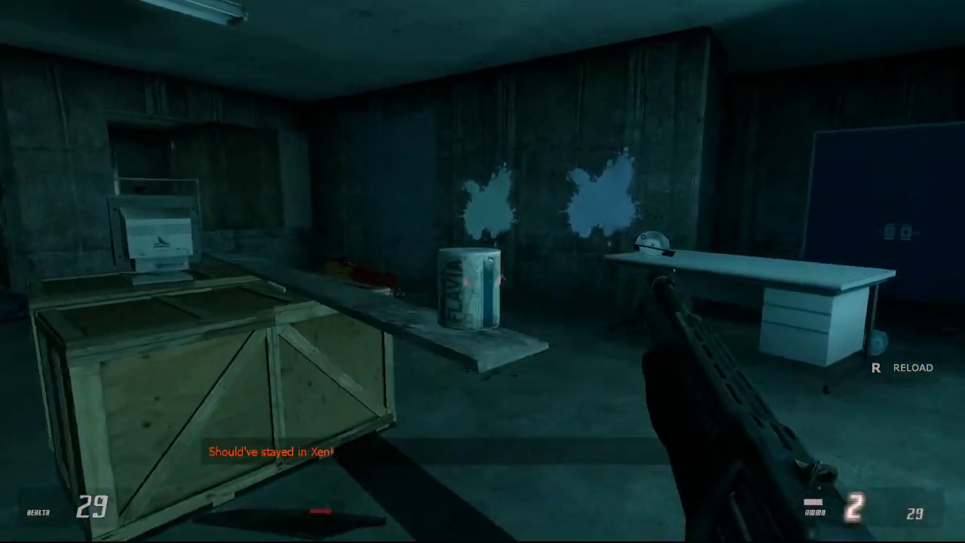
# Step: Move around the crates and pick up the paint can from the end of the plank
pyautogui.press('w')
pyautogui.press('d')
pyautogui.press('e')
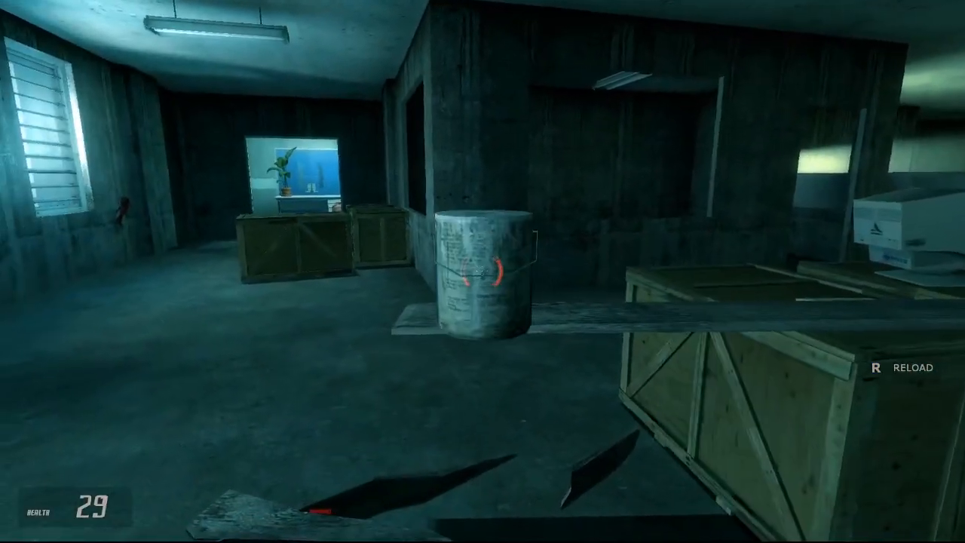
# Step: Set the paint can on the end of the plank and place the computer monitor beside it
pyautogui.press('e')
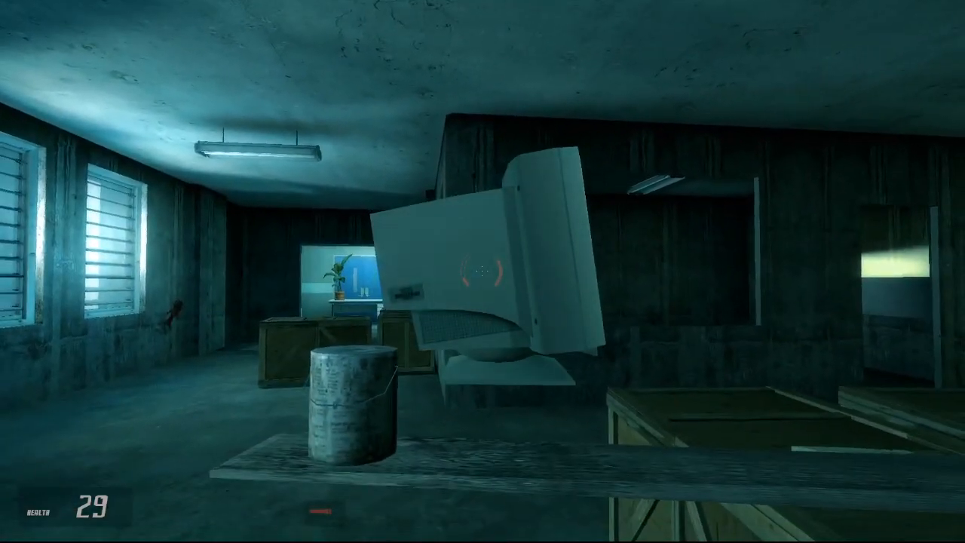
pyautogui.press('e')
pyautogui.press('s')
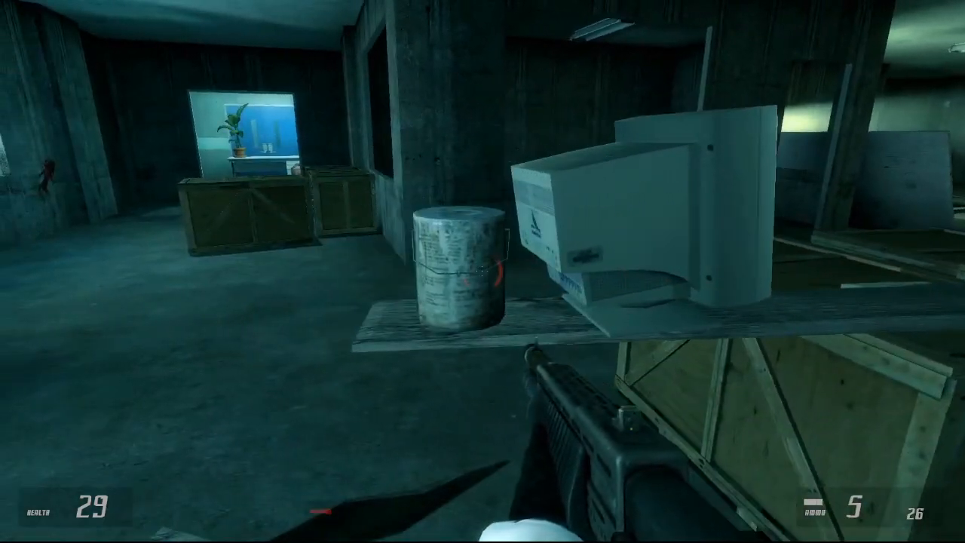
# Step: Lift the paint can and lay it back on the plank's end beside the monitor, and reload the shotgun
pyautogui.press('e')
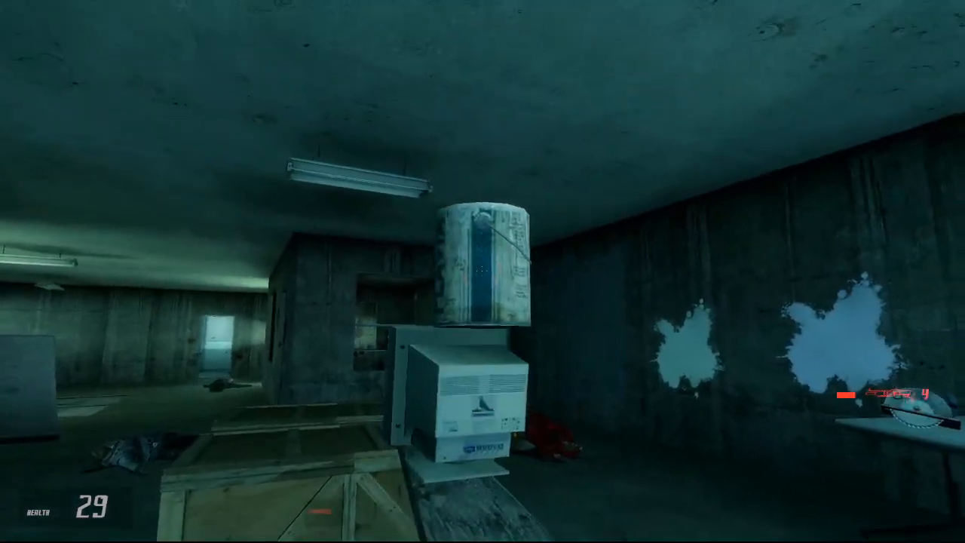
pyautogui.press('e')
pyautogui.press('s')
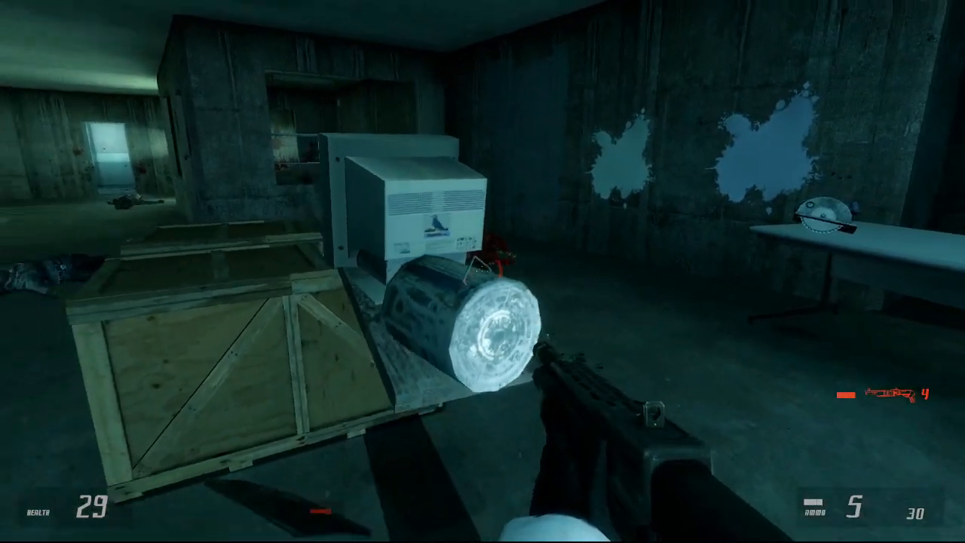
pyautogui.press('r')
pyautogui.press('w')
pyautogui.press('s')
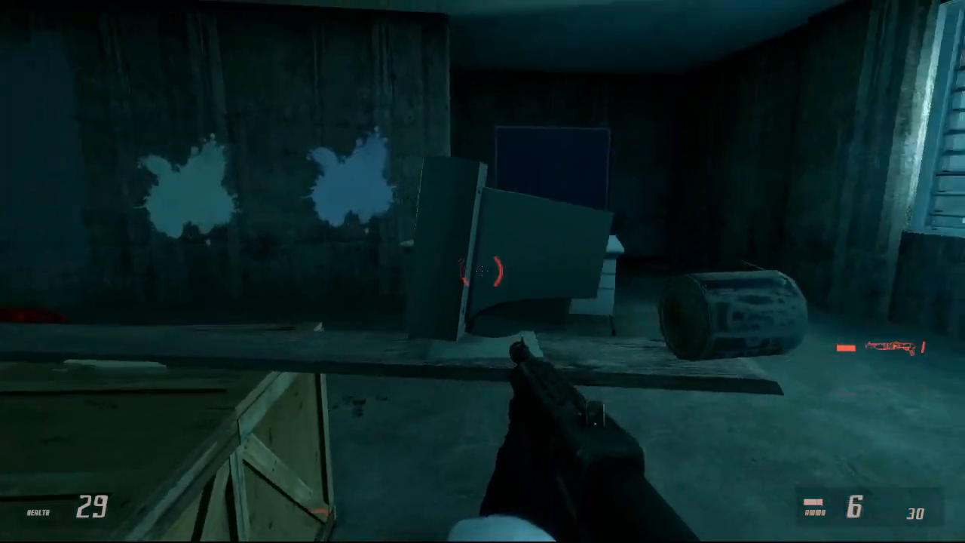
# Step: Pick up the loose broken board near the crates and drop it on the floor away from the plank
pyautogui.press('w')
pyautogui.press('e')
pyautogui.press('e')
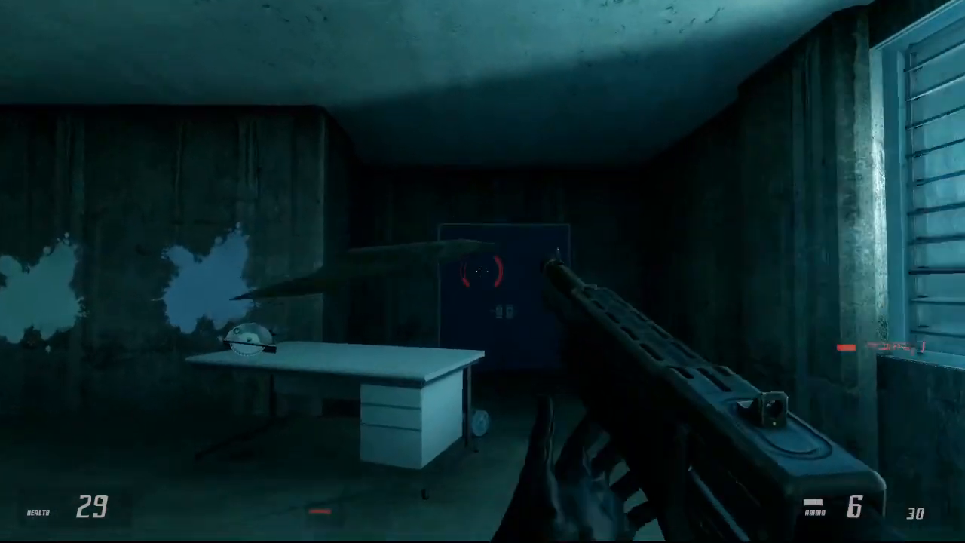
pyautogui.press('w')
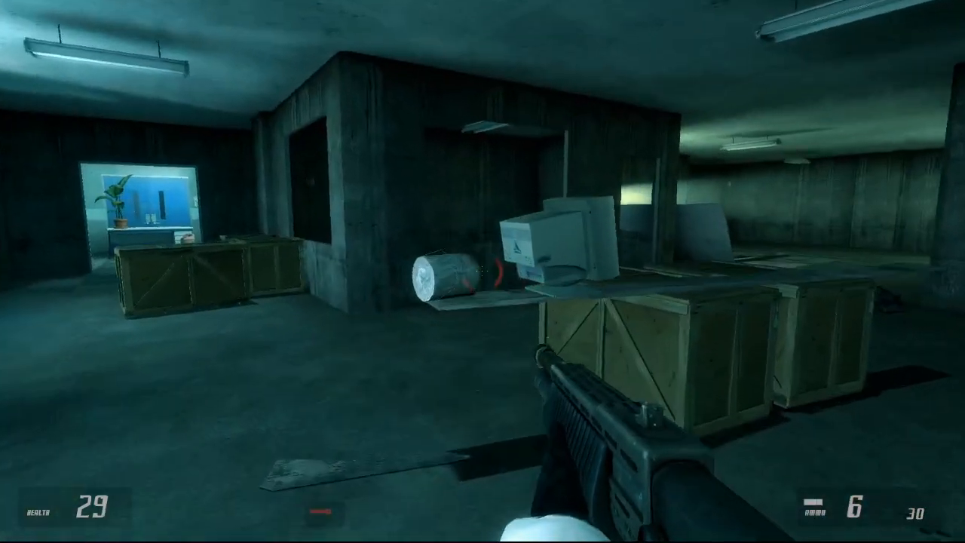
# Step: Handle the objects on the overhanging end of the plank to test how it tips on the crates
pyautogui.press('e')
pyautogui.press('e')
pyautogui.press('e')
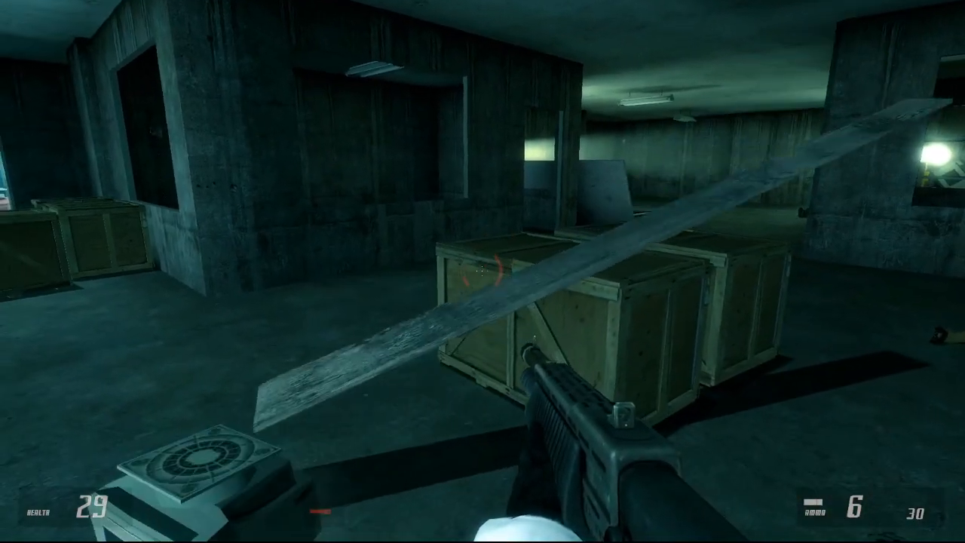
pyautogui.press('w')
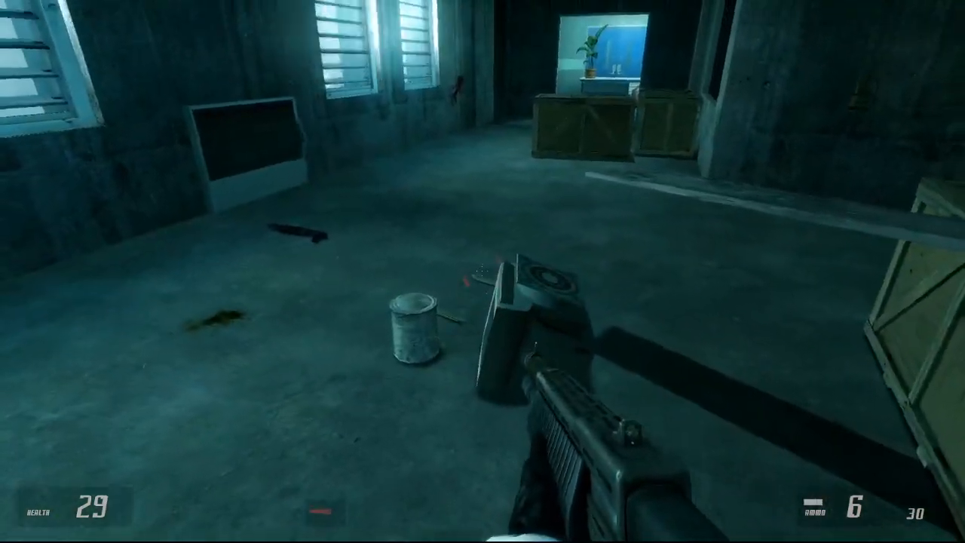
# Step: Pick up the fallen monitor from the floor and set it back on the end of the plank
pyautogui.press('e')
pyautogui.press('e')
pyautogui.press('e')
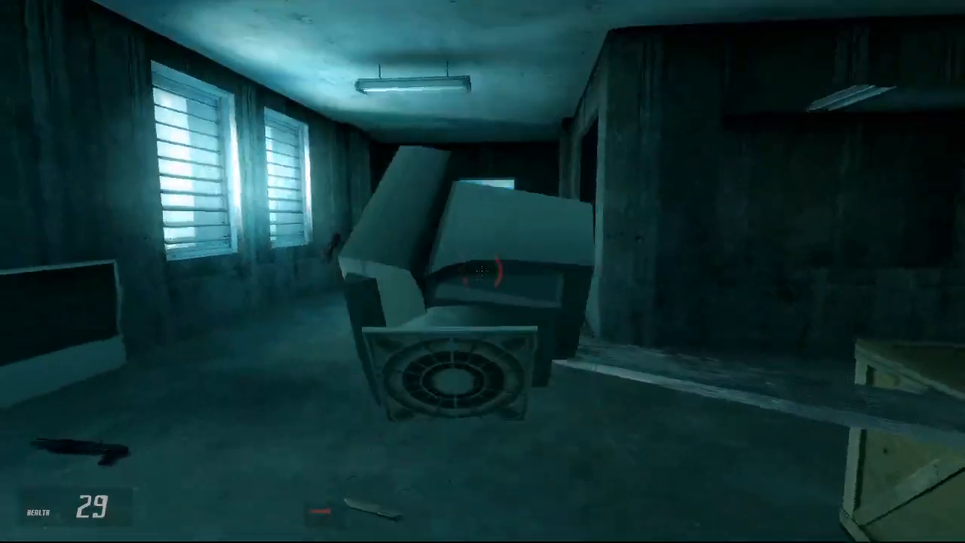
pyautogui.press('e')
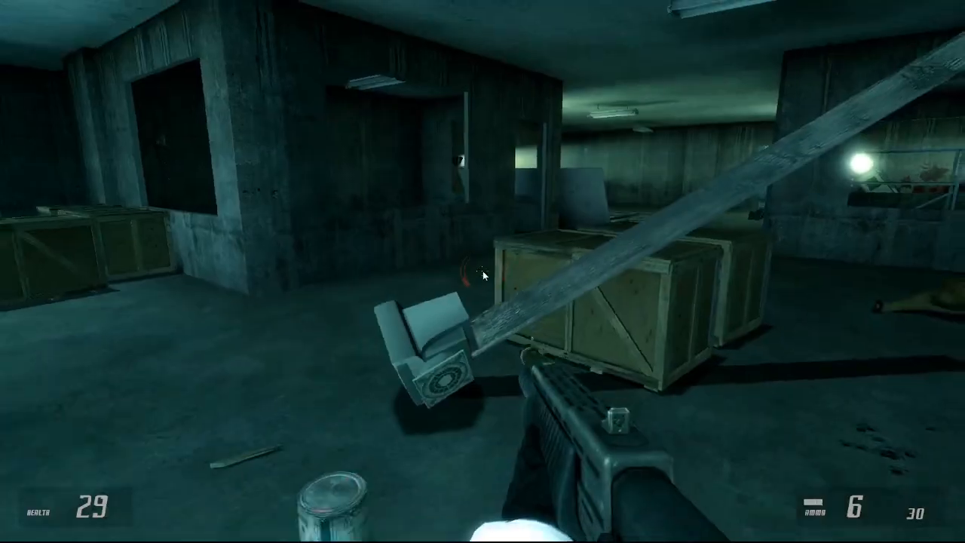
# Step: Pause the game and confirm a choice in its main menu
pyautogui.press('Escape')
pyautogui.click(80, 380)
pyautogui.click(494, 288)
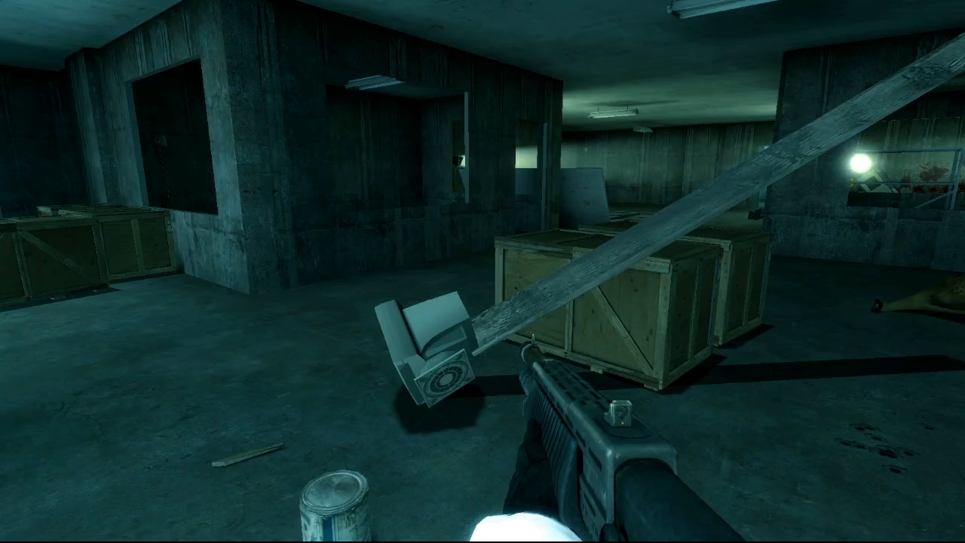